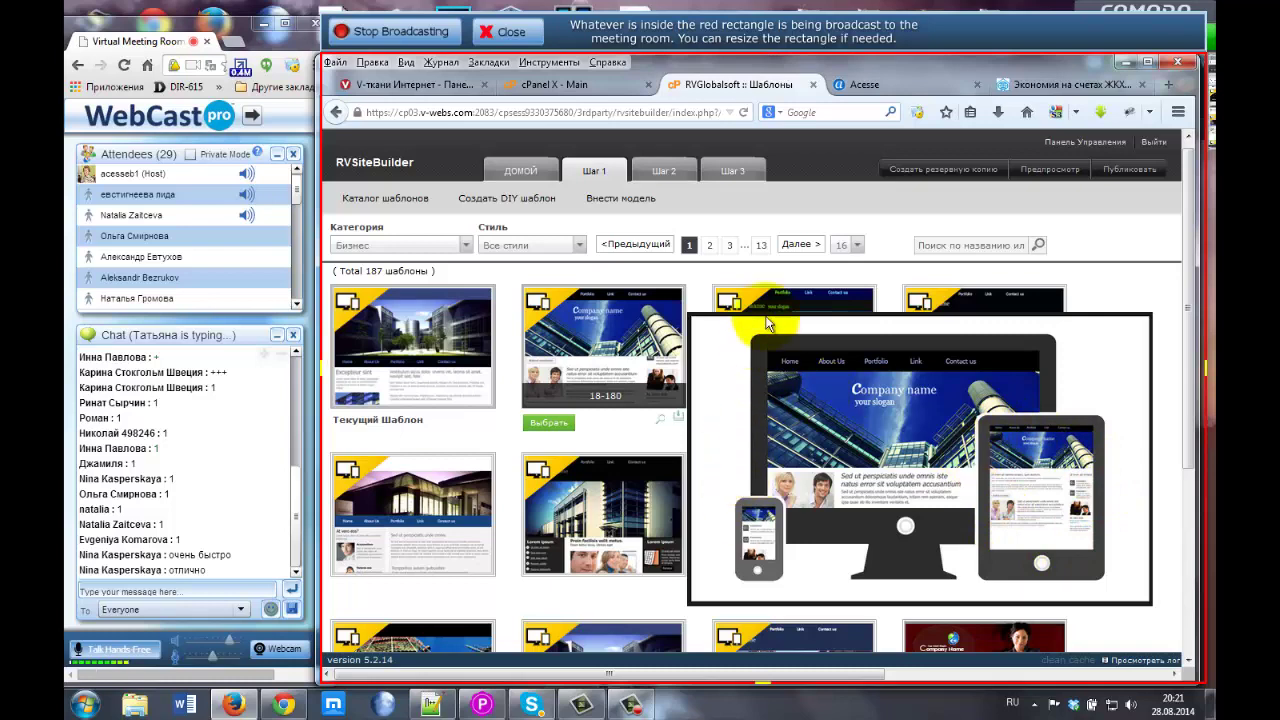
Preview the 18-180 template at full size, close the preview, and go on to Step 2 (Шаг 2).
mouse_move(774, 295)
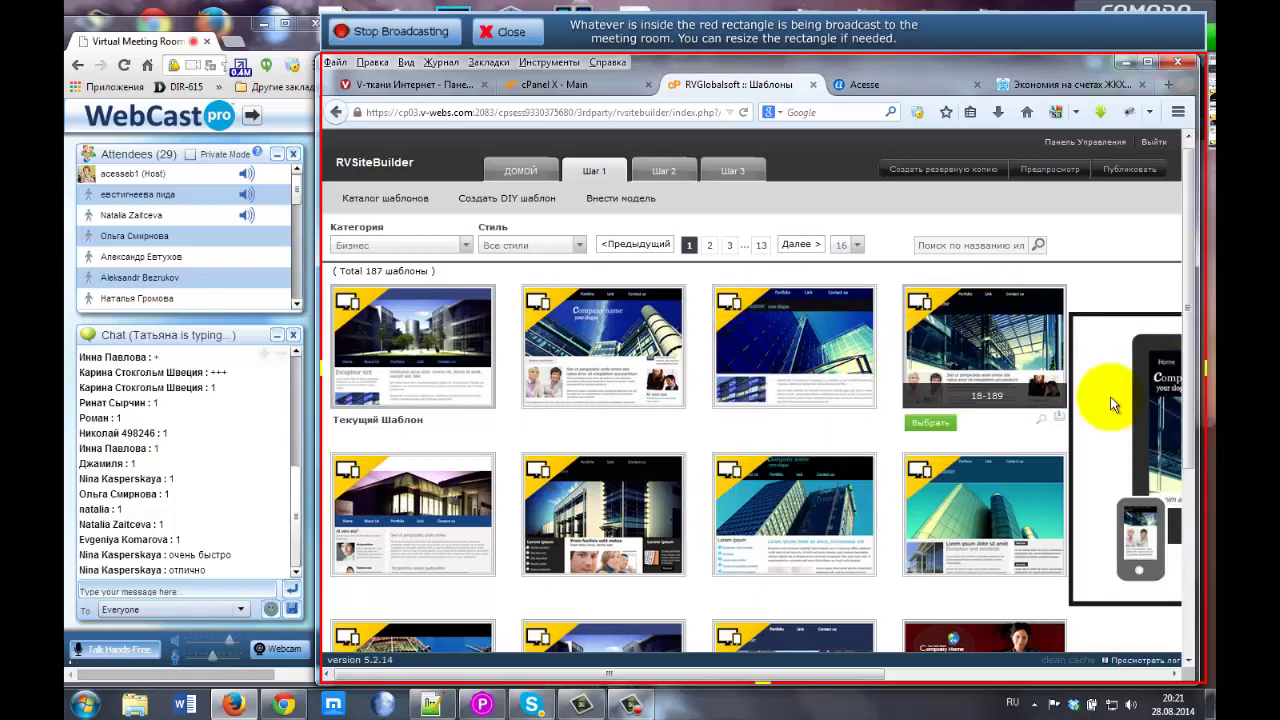
mouse_move(387, 492)
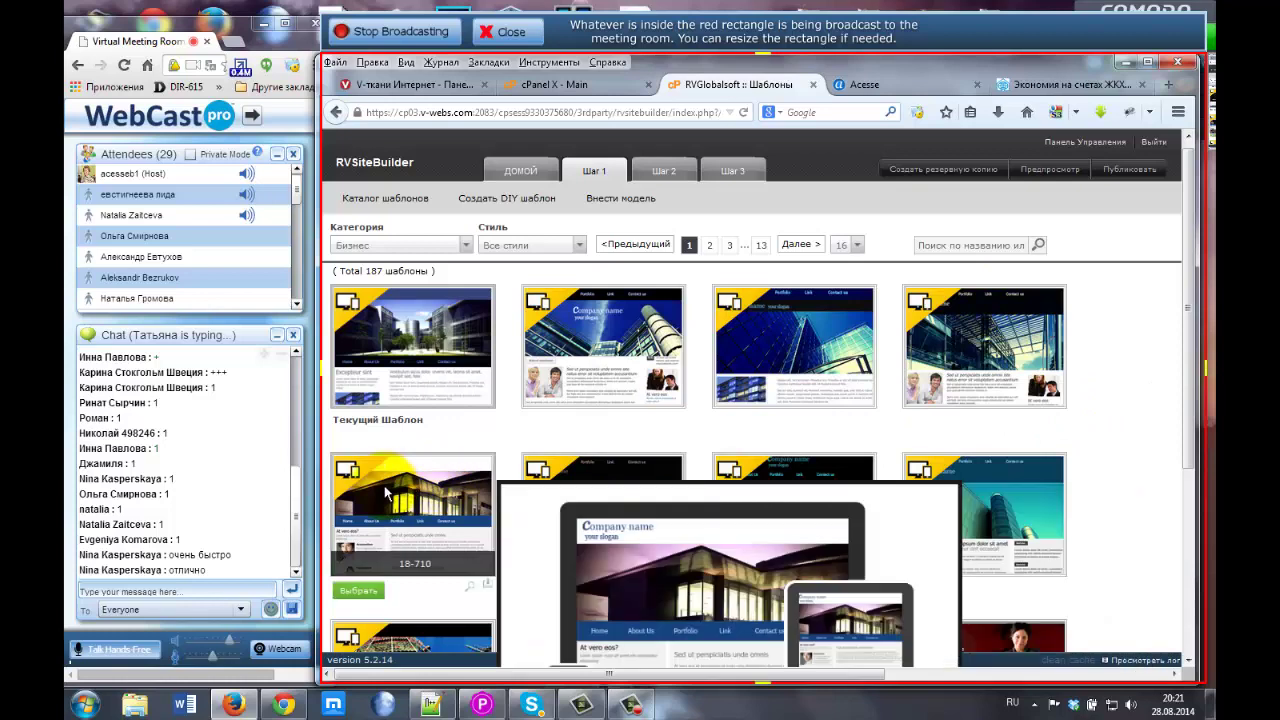
mouse_move(575, 366)
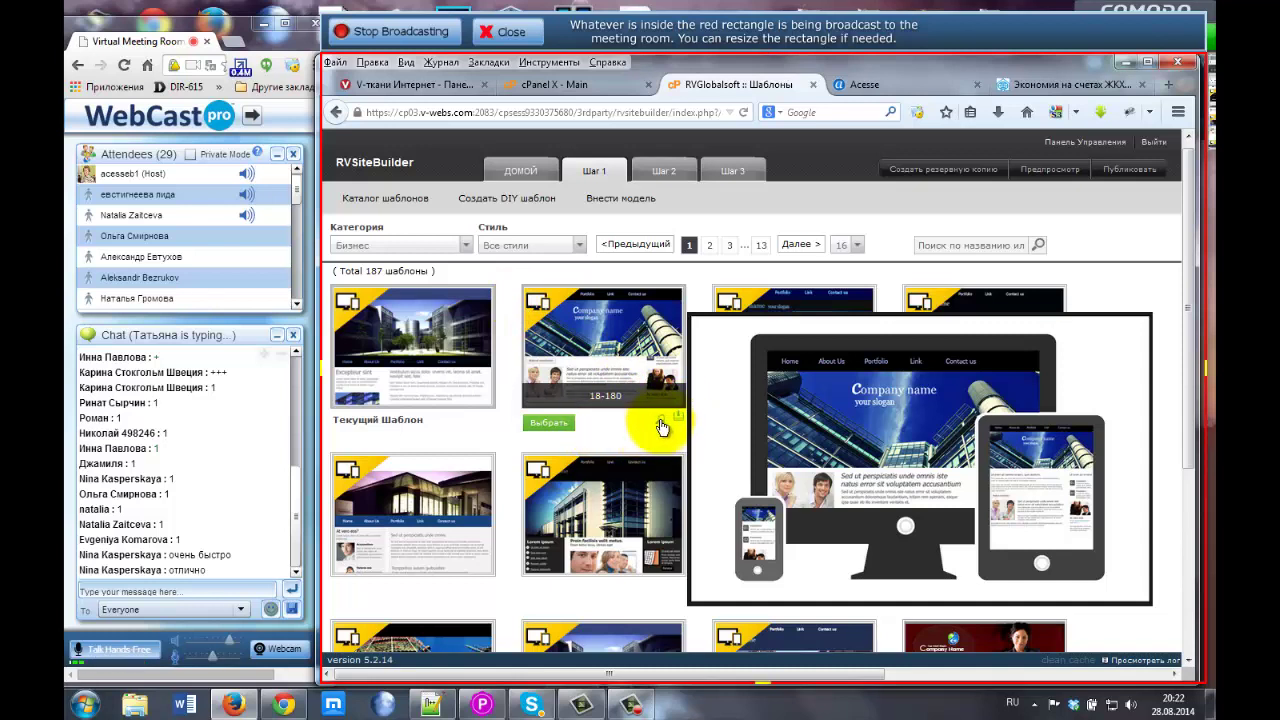
click(660, 424)
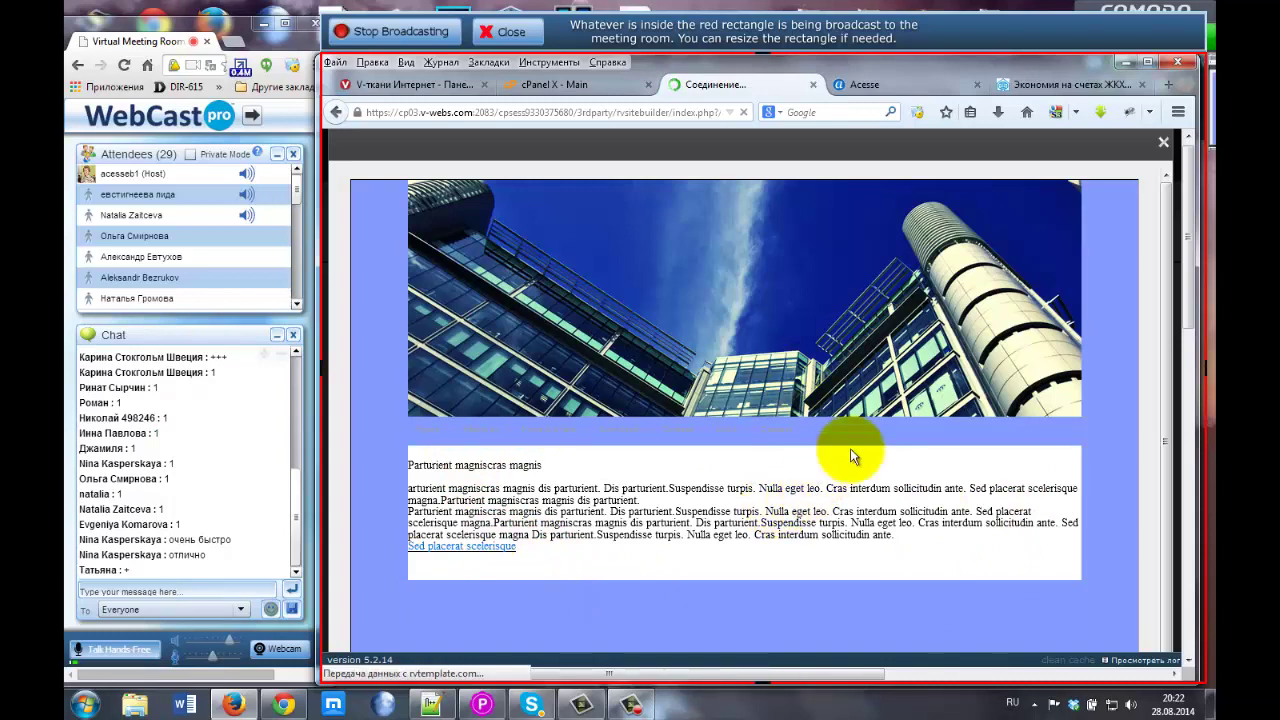
click(1164, 143)
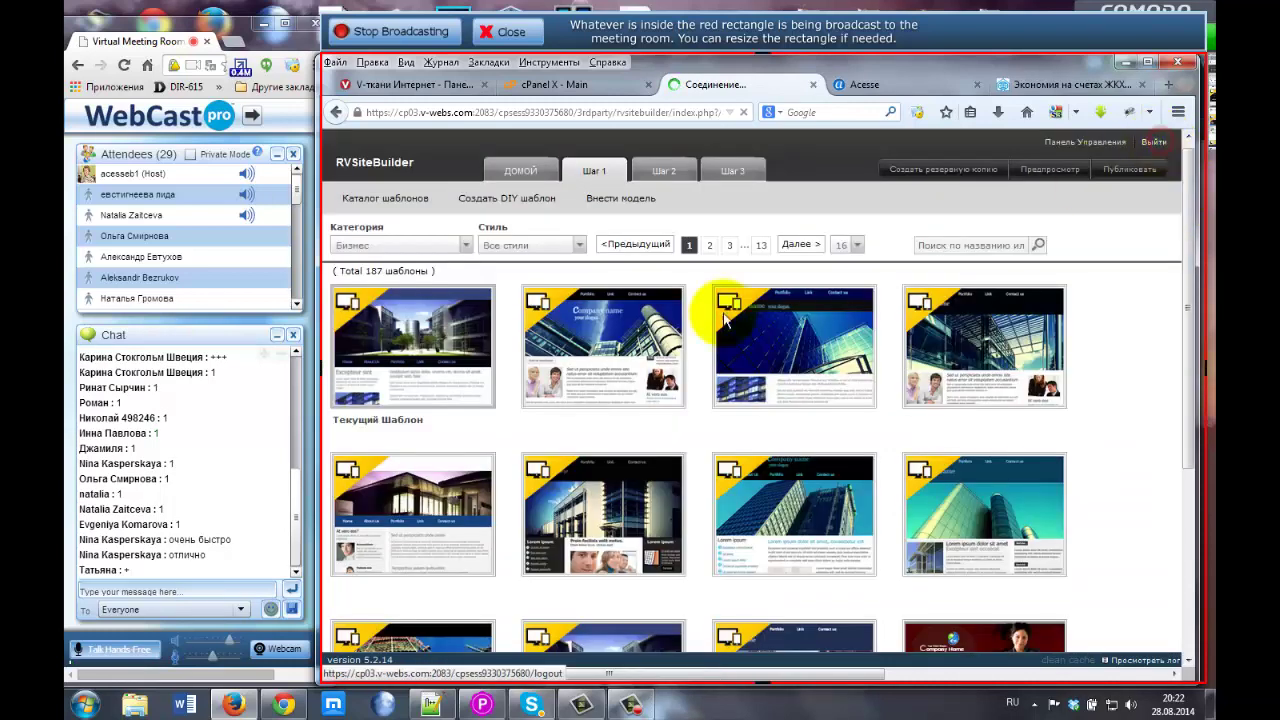
mouse_move(500, 428)
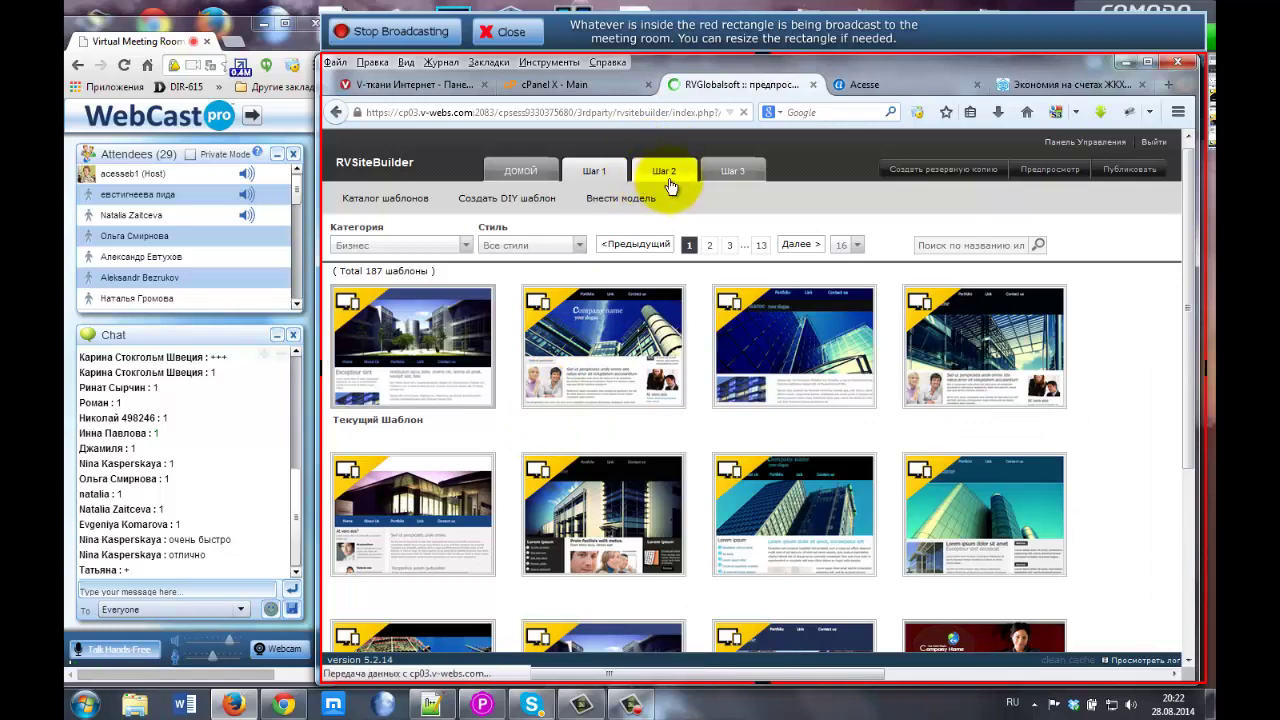
click(668, 180)
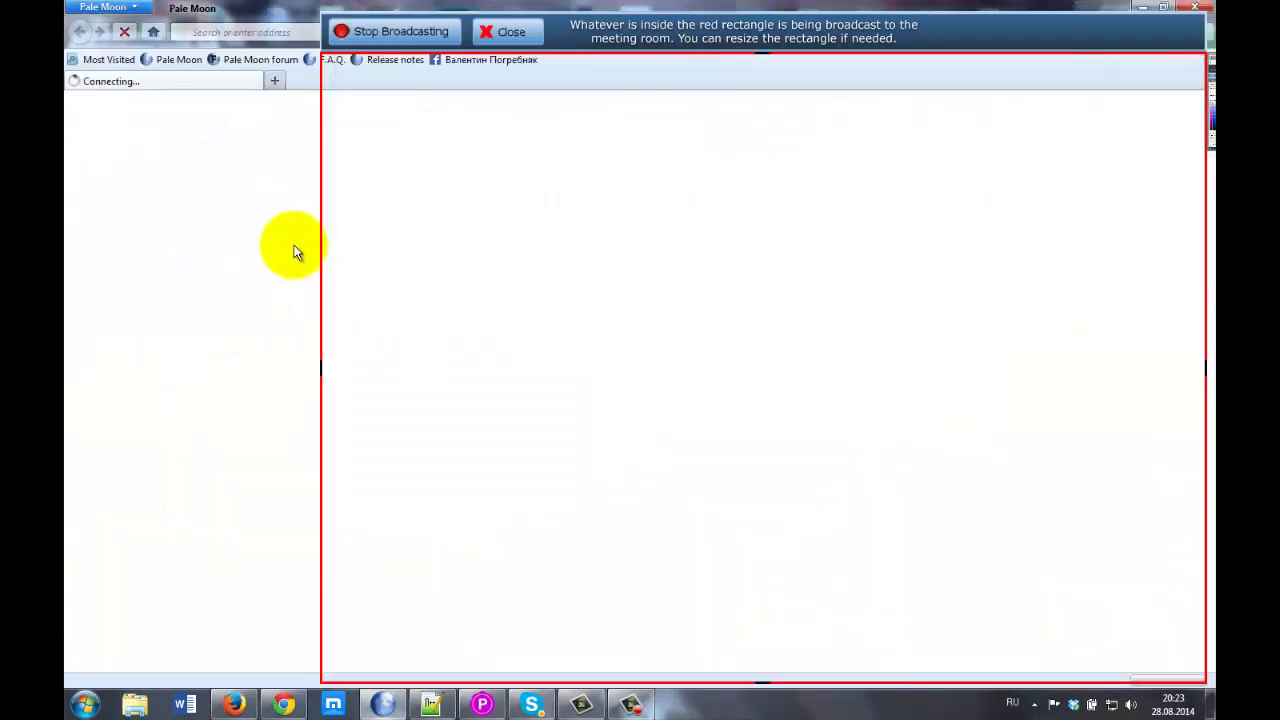
Restore the stray Pale Moon acesse.com window, move it aside, and close it.
drag(230, 10, 595, 188)
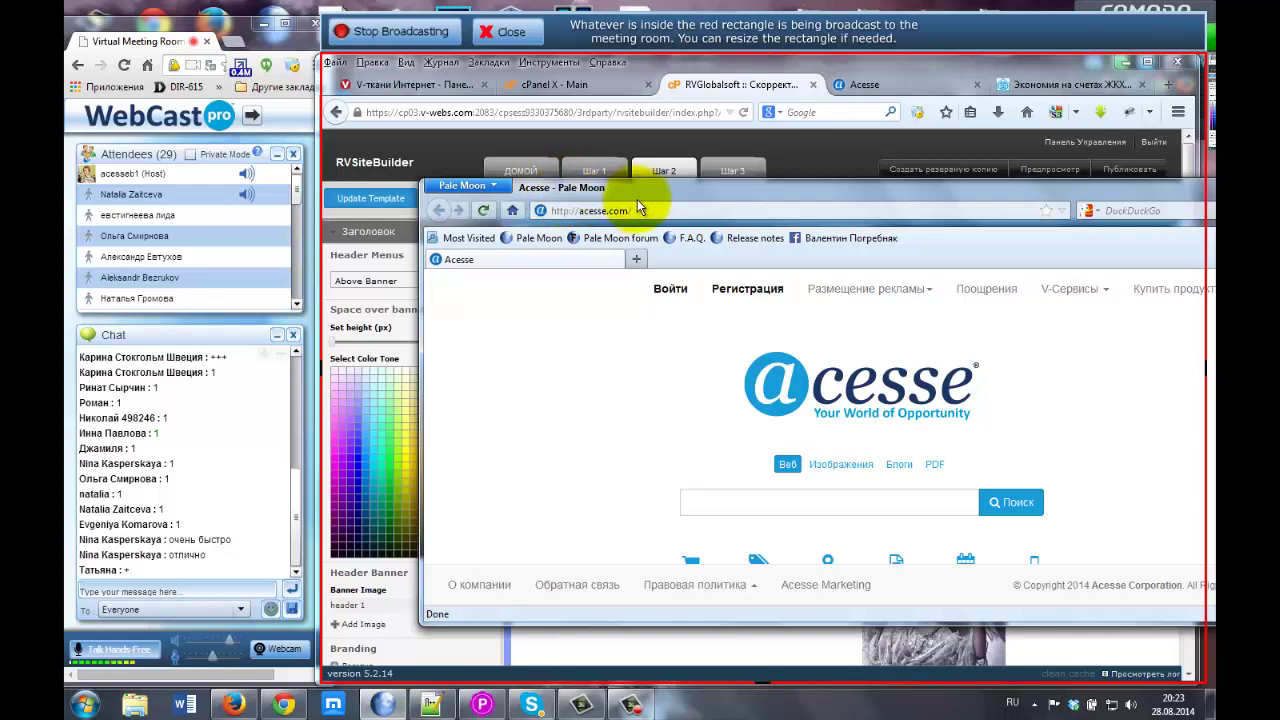
drag(640, 194, 494, 150)
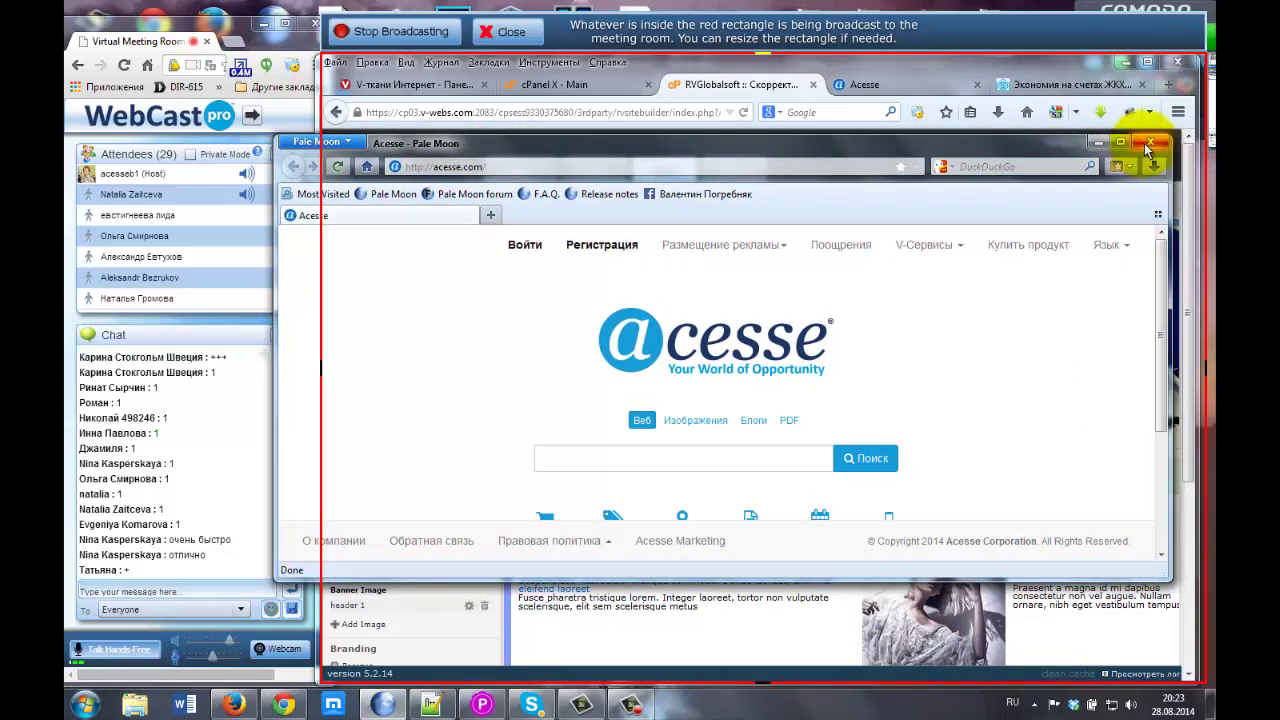
click(1150, 142)
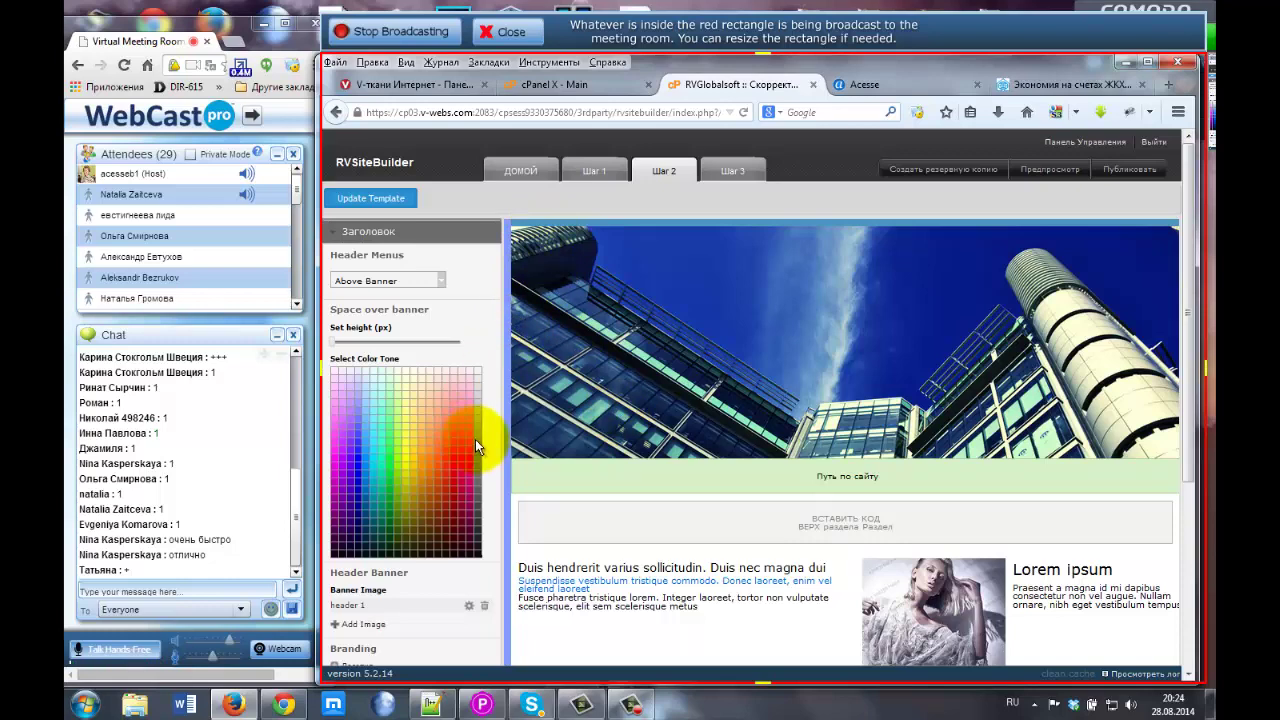
Scroll the Step 2 editor, then switch to the live 'Экономия на счетах ЖКХ' Dom Land tab.
scroll(482, 452, down, 1)
scroll(482, 451, down, 2)
scroll(499, 439, up, 3)
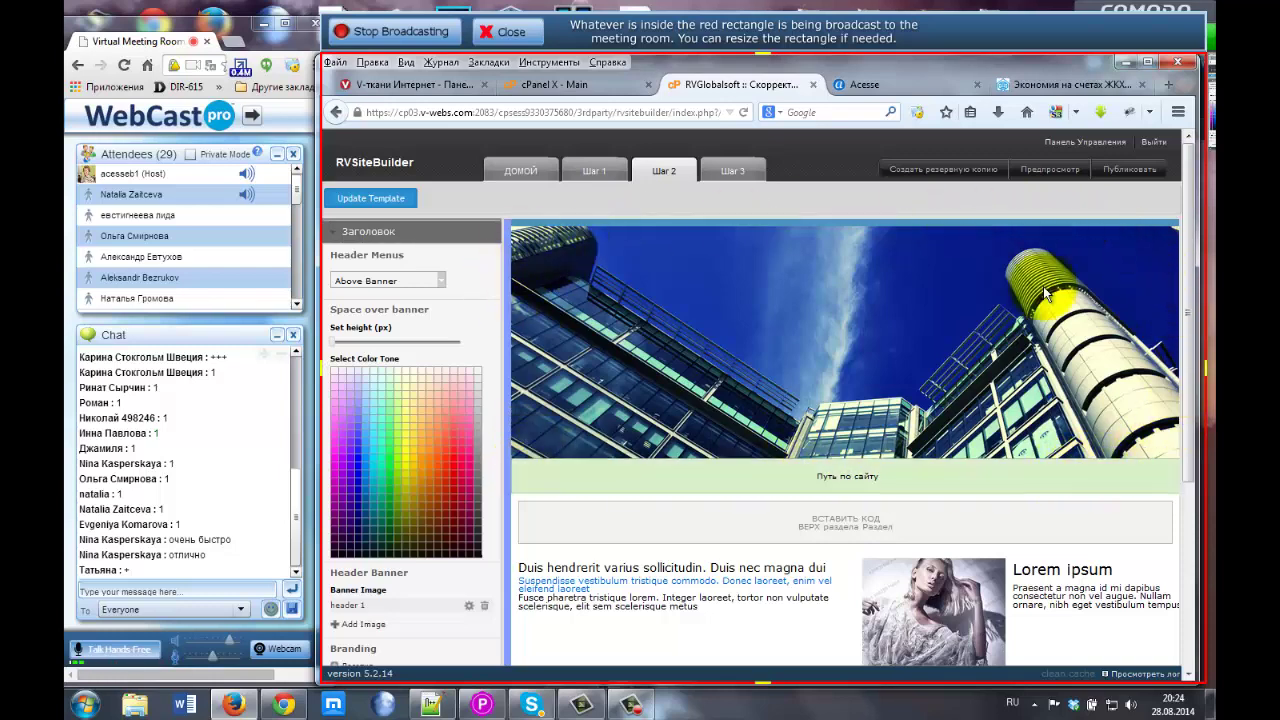
click(1076, 86)
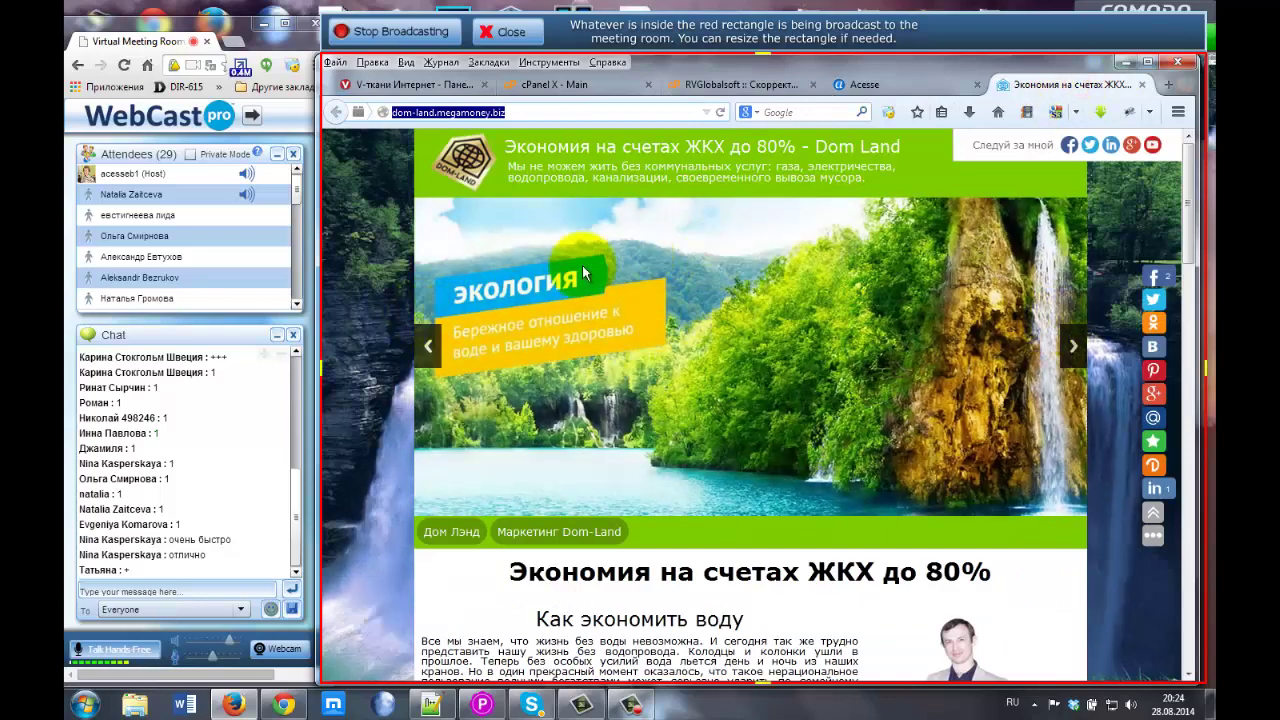
Step back through five Dom Land banner slides, then return through cPanel to the RVSiteBuilder editor.
click(427, 347)
click(427, 347)
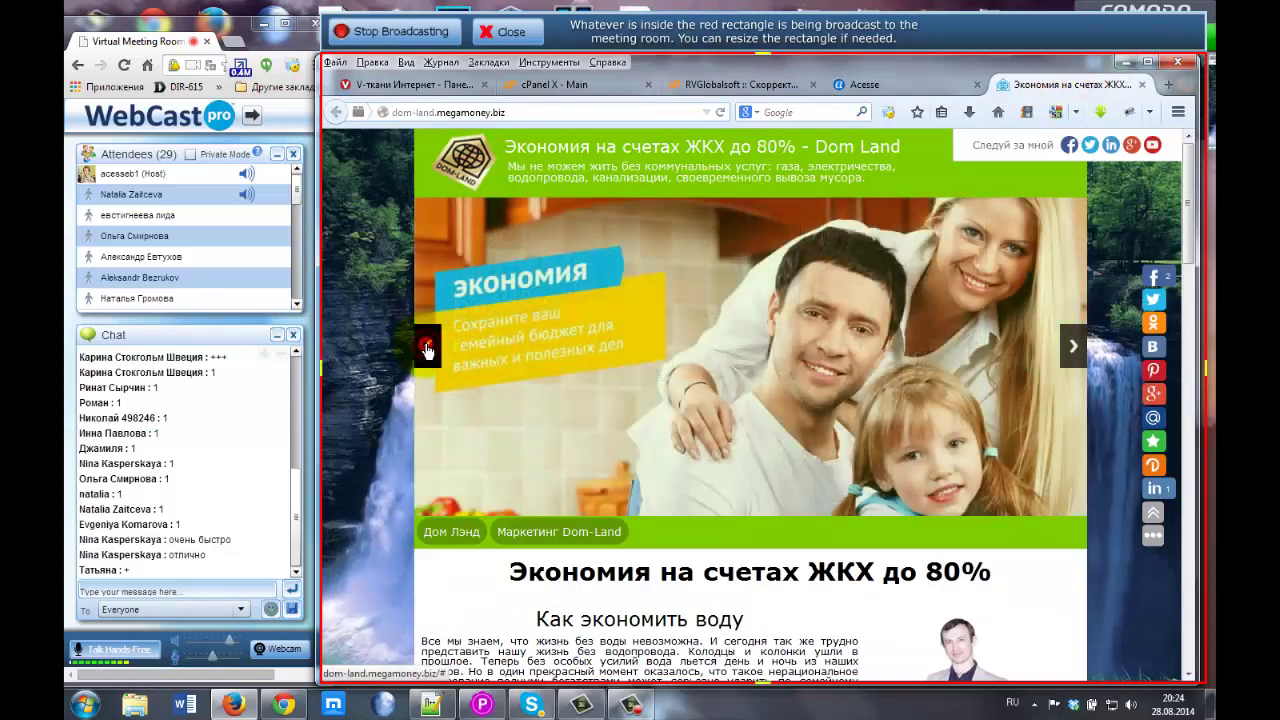
click(427, 347)
click(427, 347)
click(427, 347)
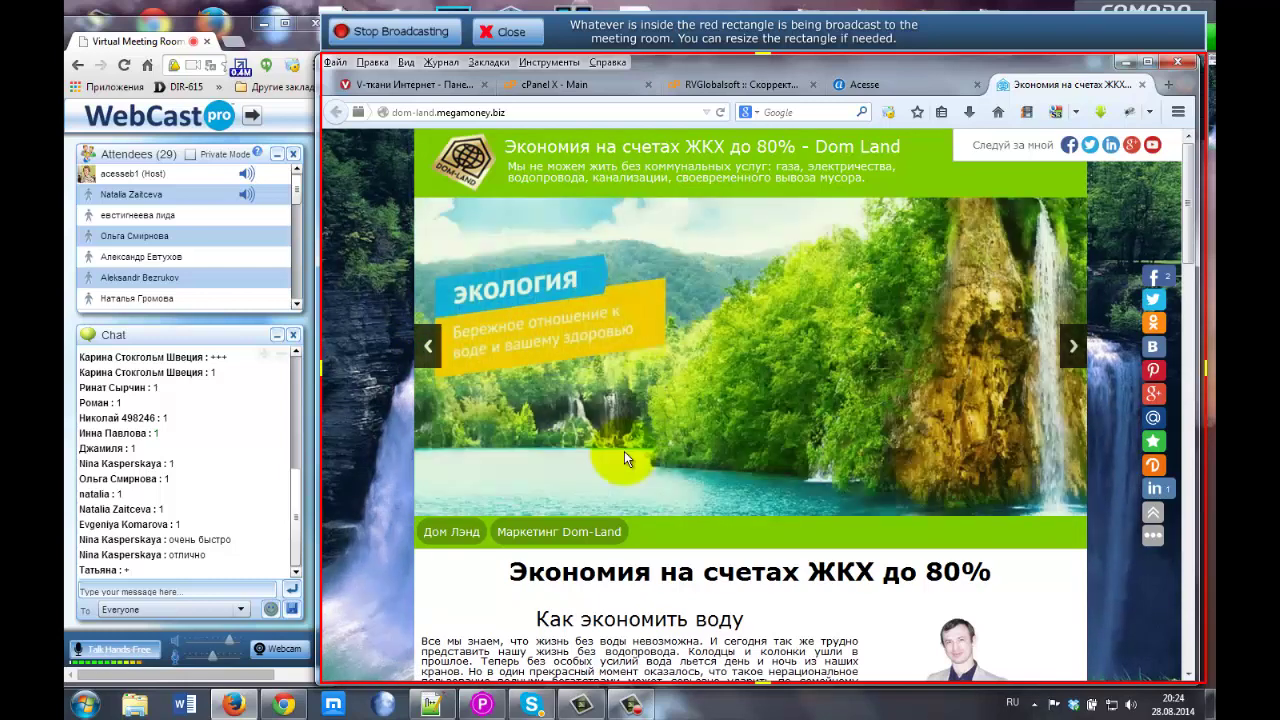
click(584, 90)
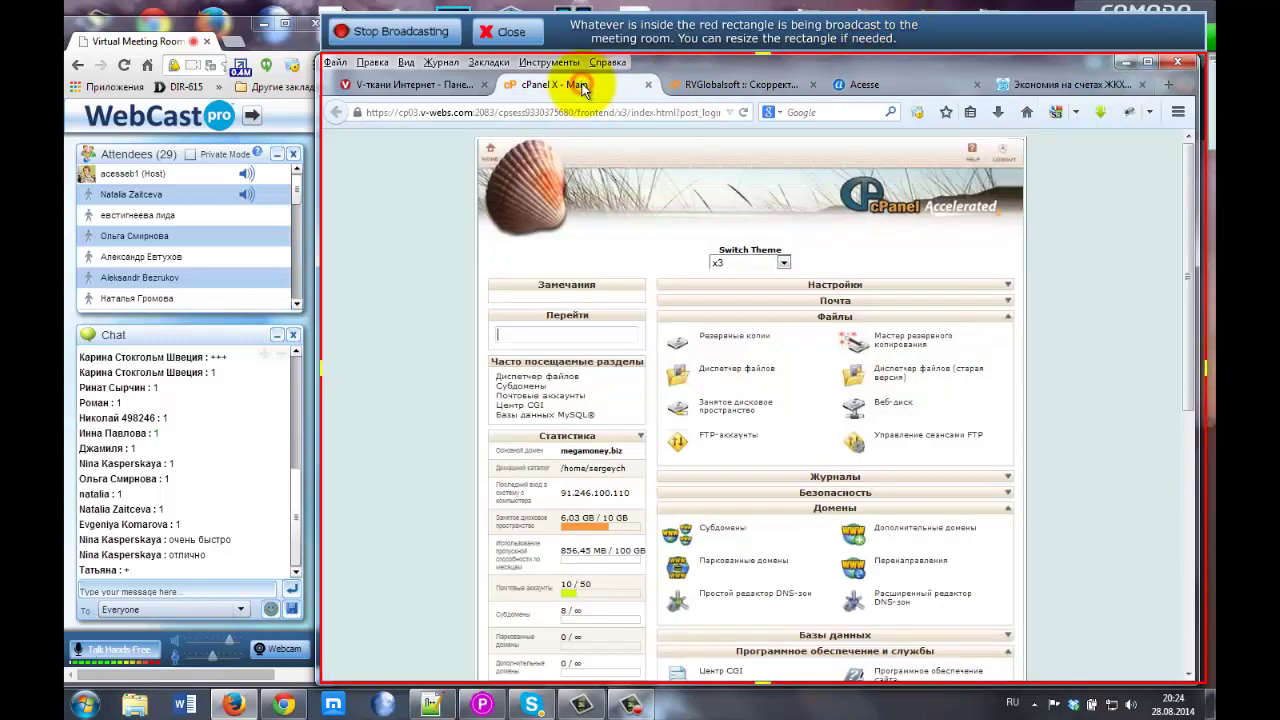
click(695, 82)
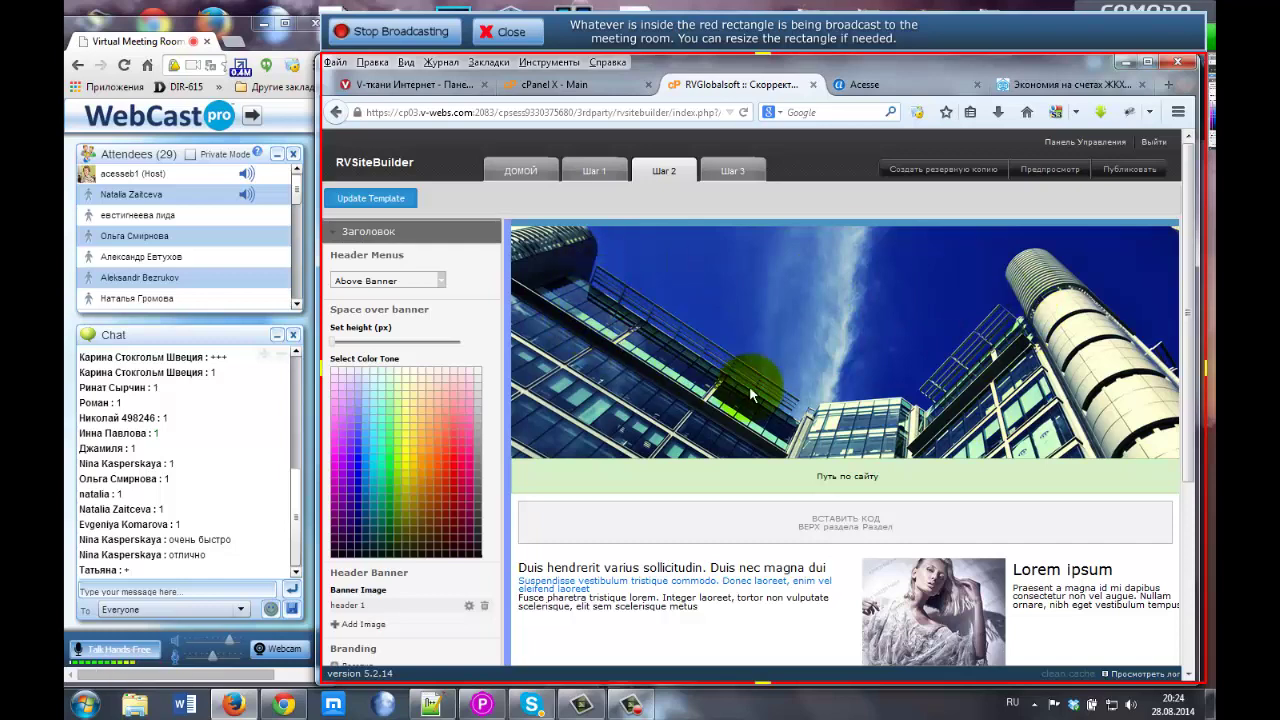
Scroll to the Header Banner section and open the gear settings for the 'header 1' banner.
scroll(472, 327, down, 1)
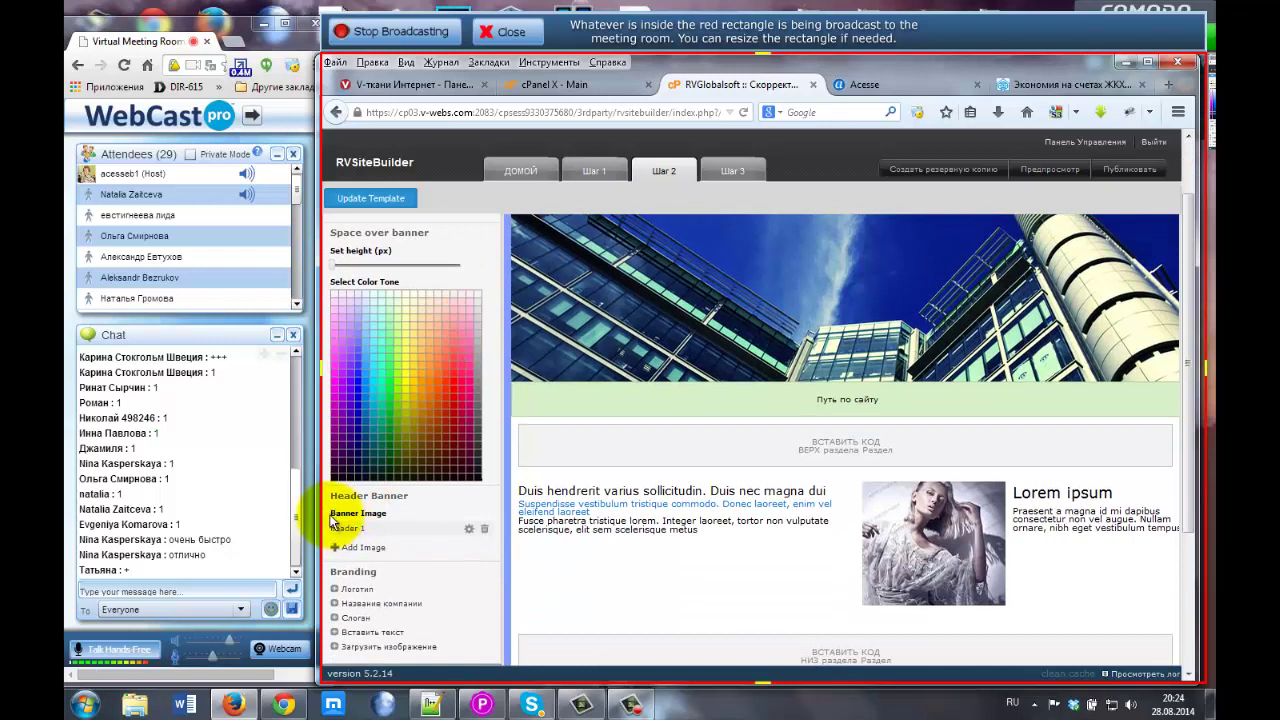
mouse_move(340, 514)
mouse_down()
mouse_move(387, 514)
mouse_move(336, 514)
mouse_up()
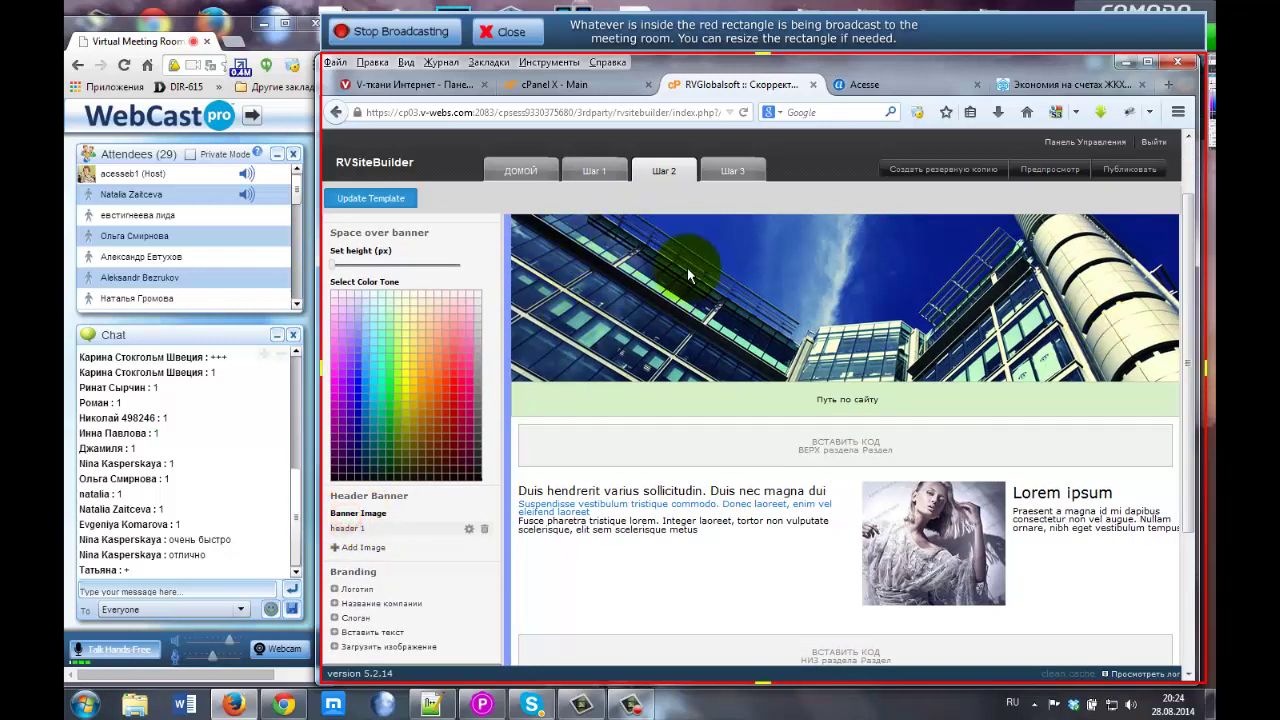
click(467, 529)
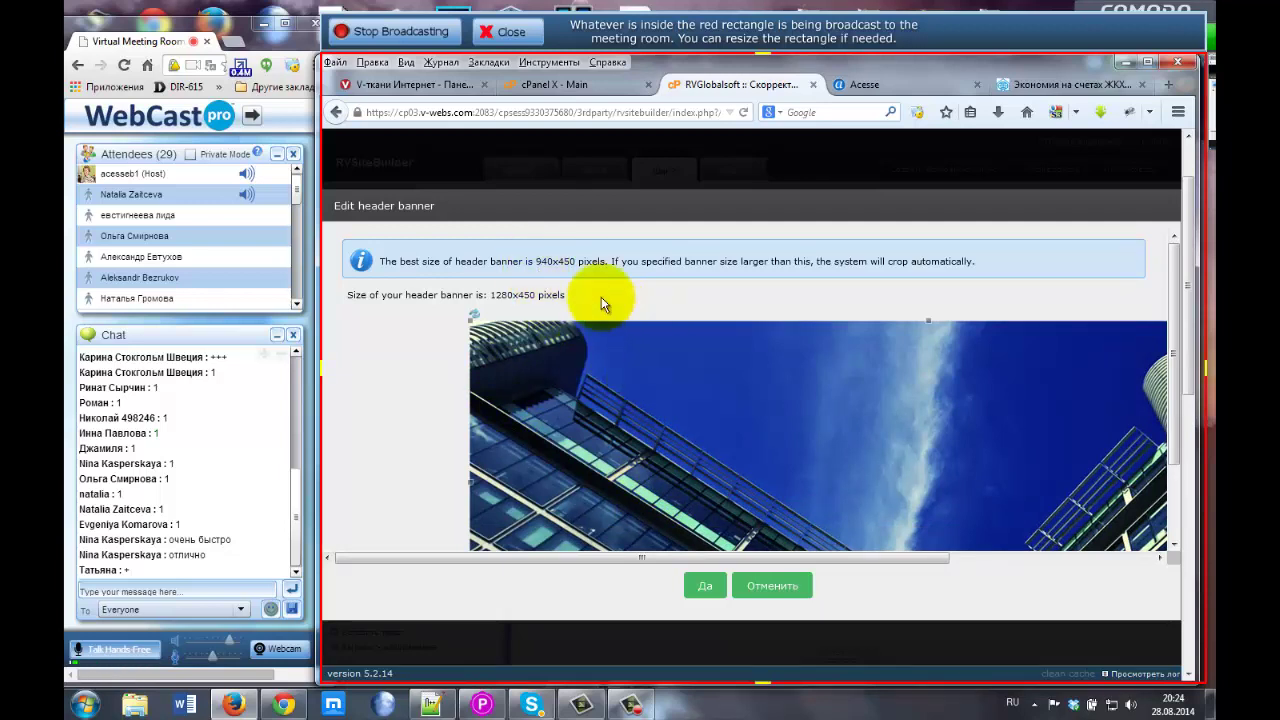
Note the recommended 940x450 size, compare with the Dom Land site, then cancel the banner dialog (Отменить).
double_click(550, 264)
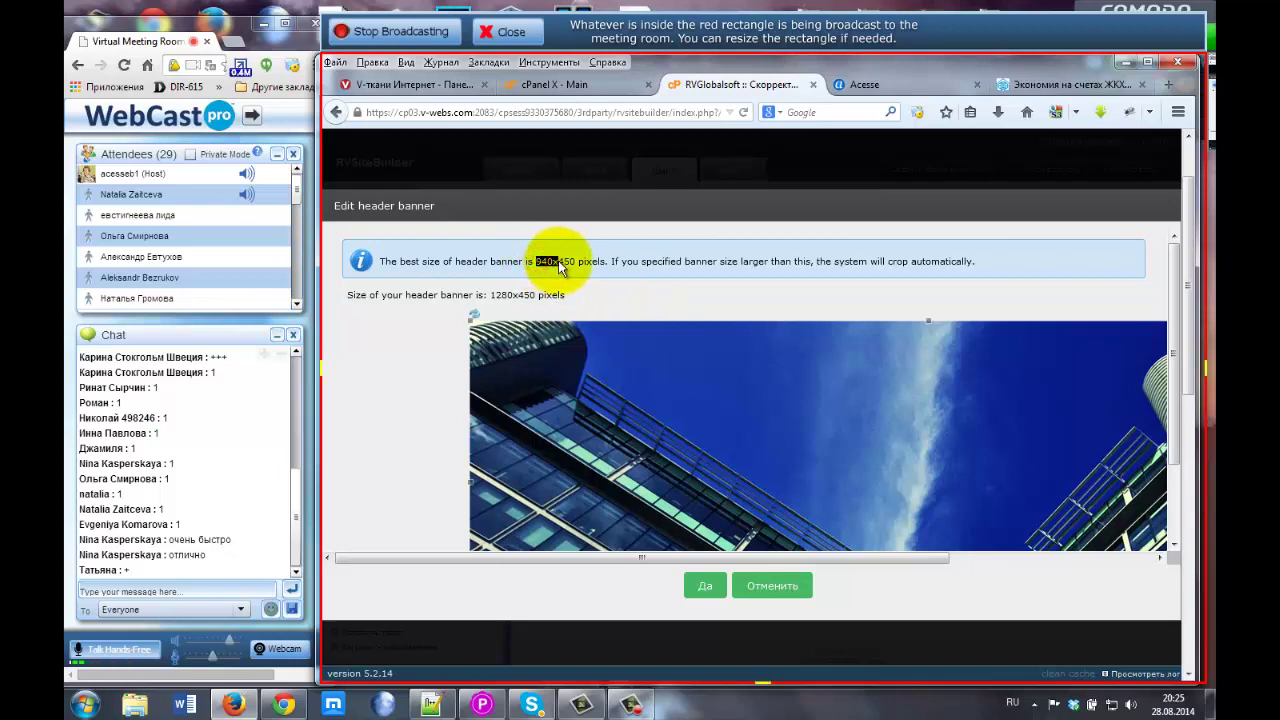
click(563, 266)
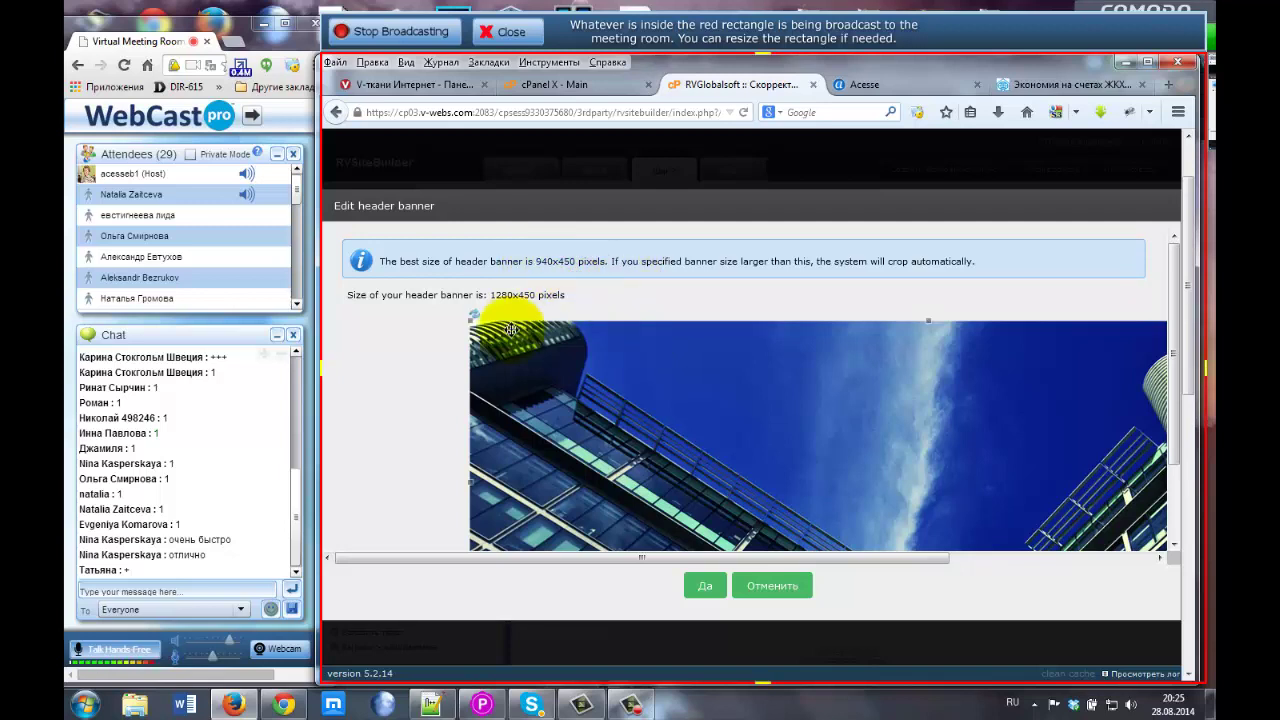
drag(535, 267, 578, 270)
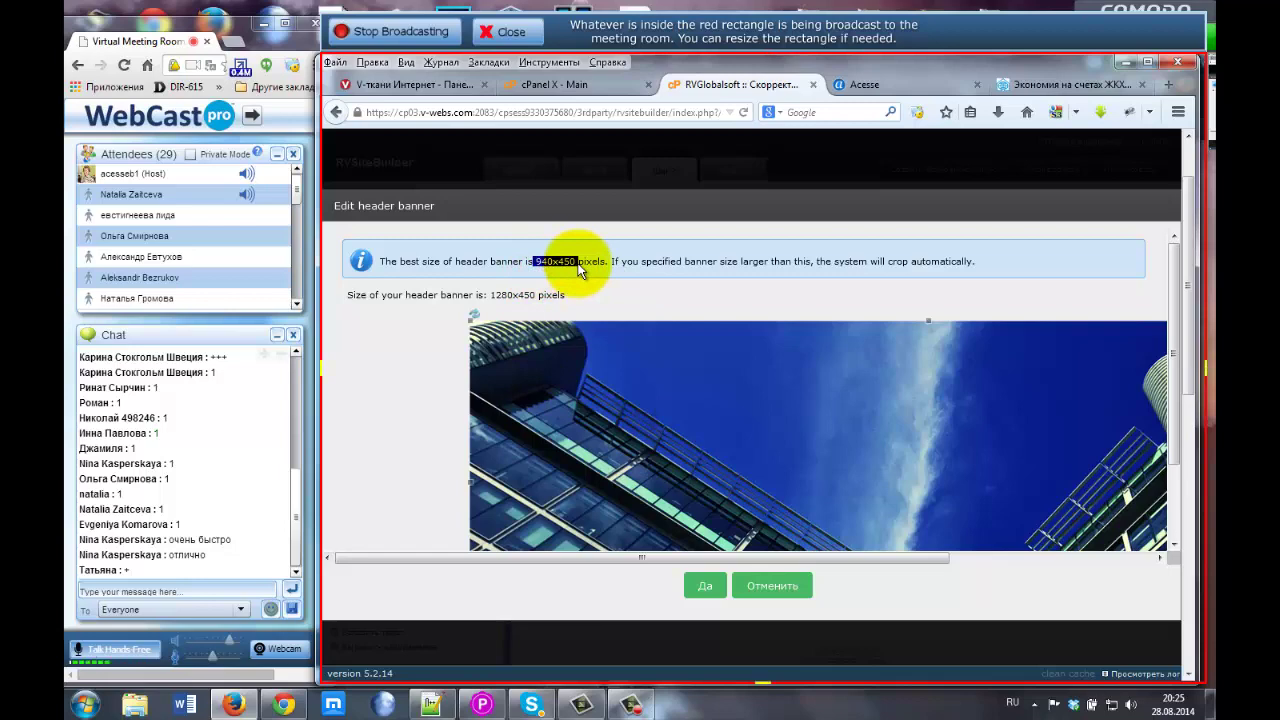
click(1068, 84)
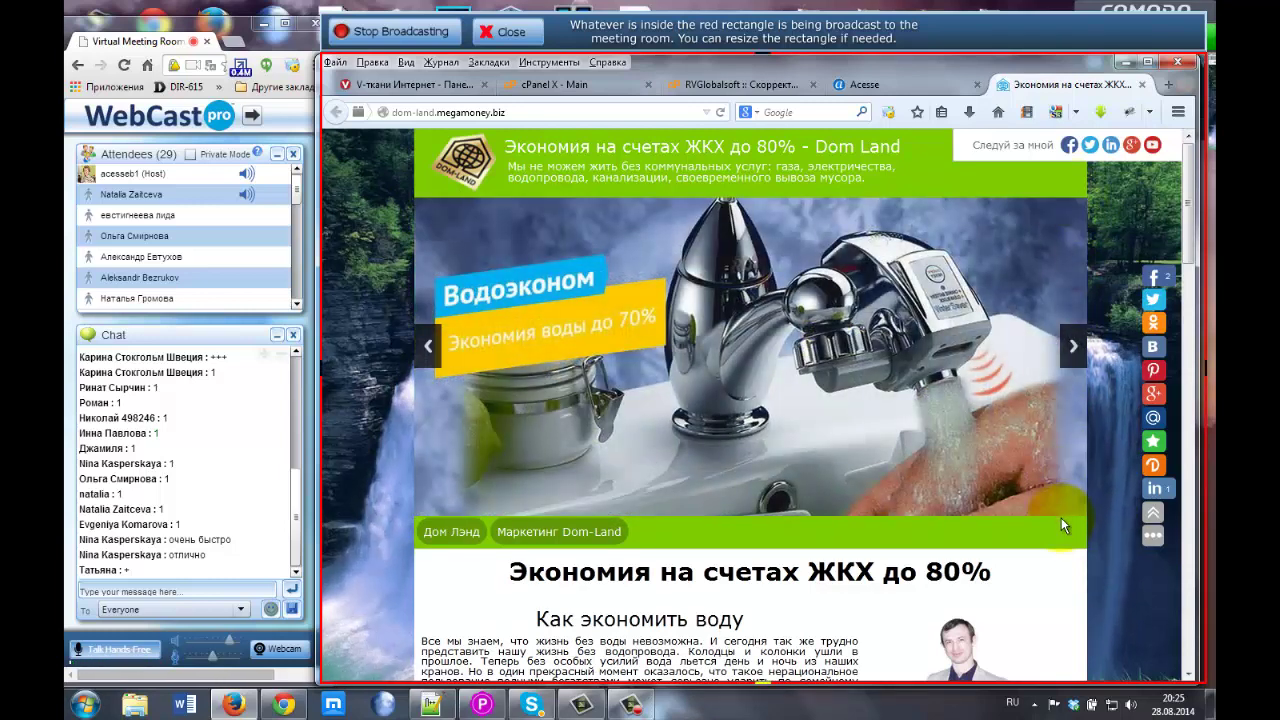
click(707, 84)
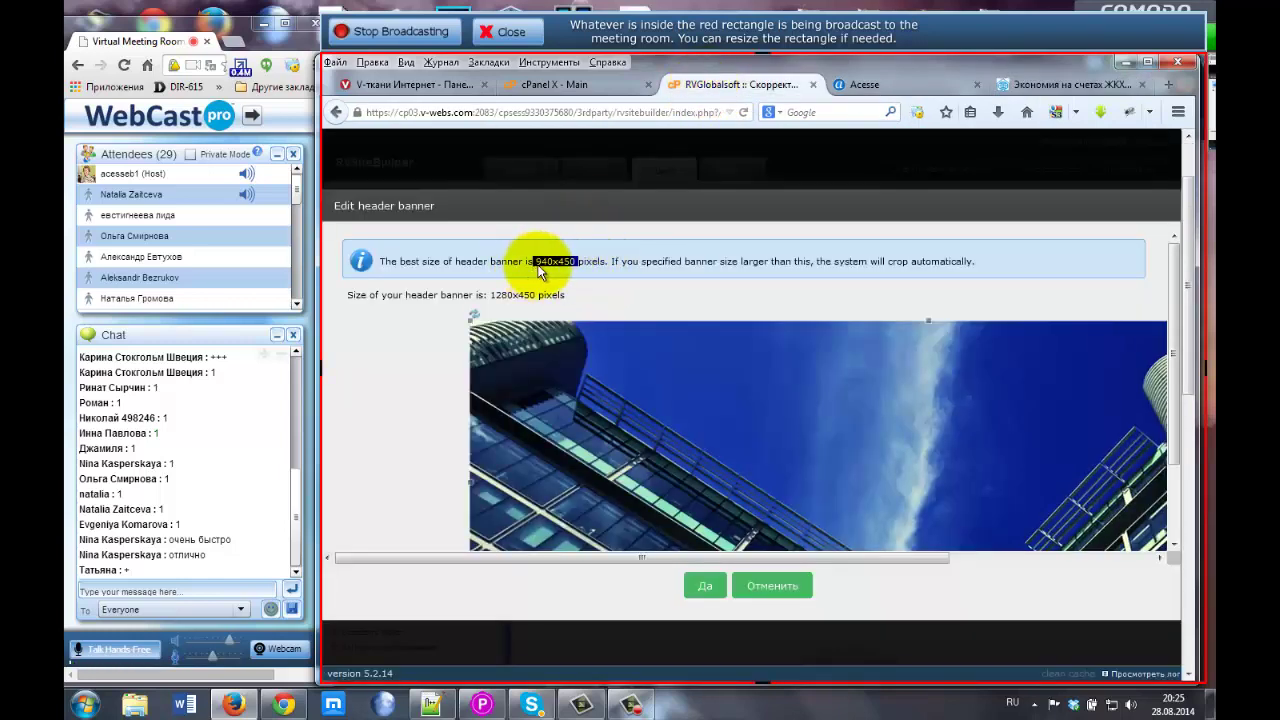
click(777, 592)
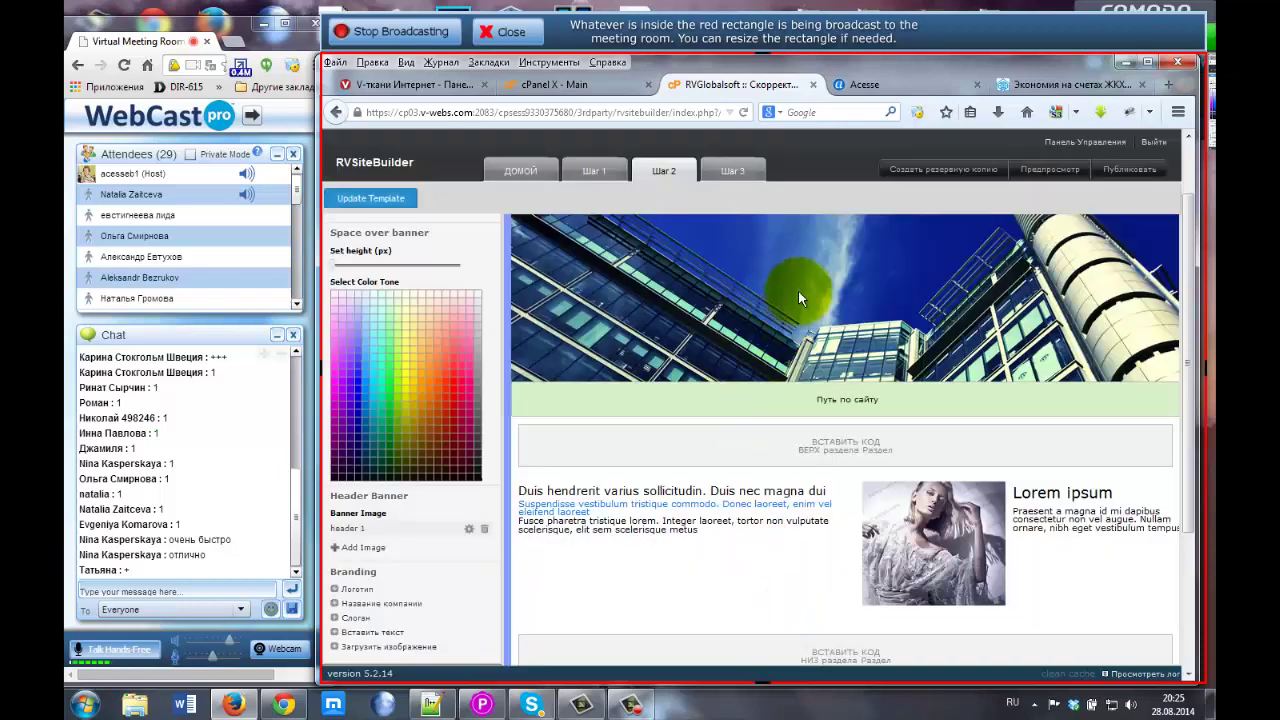
Delete the 'header 1' banner image and confirm its removal.
click(837, 288)
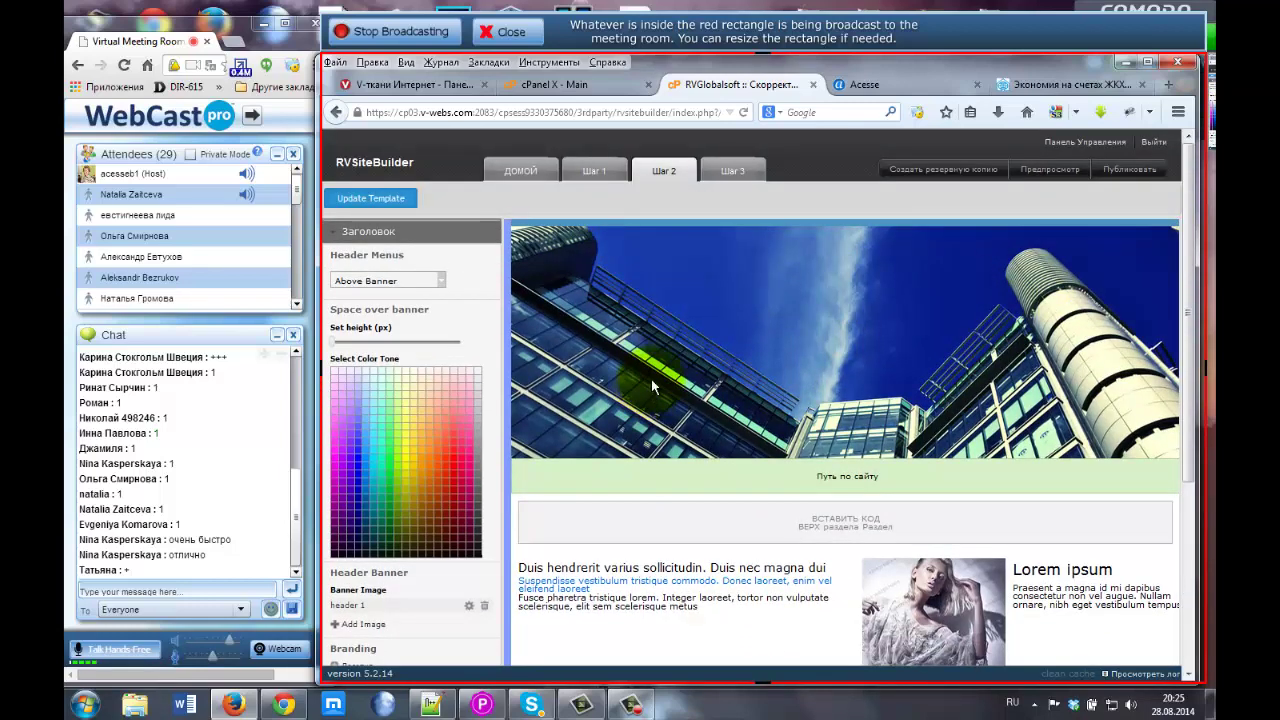
scroll(490, 525, down, 2)
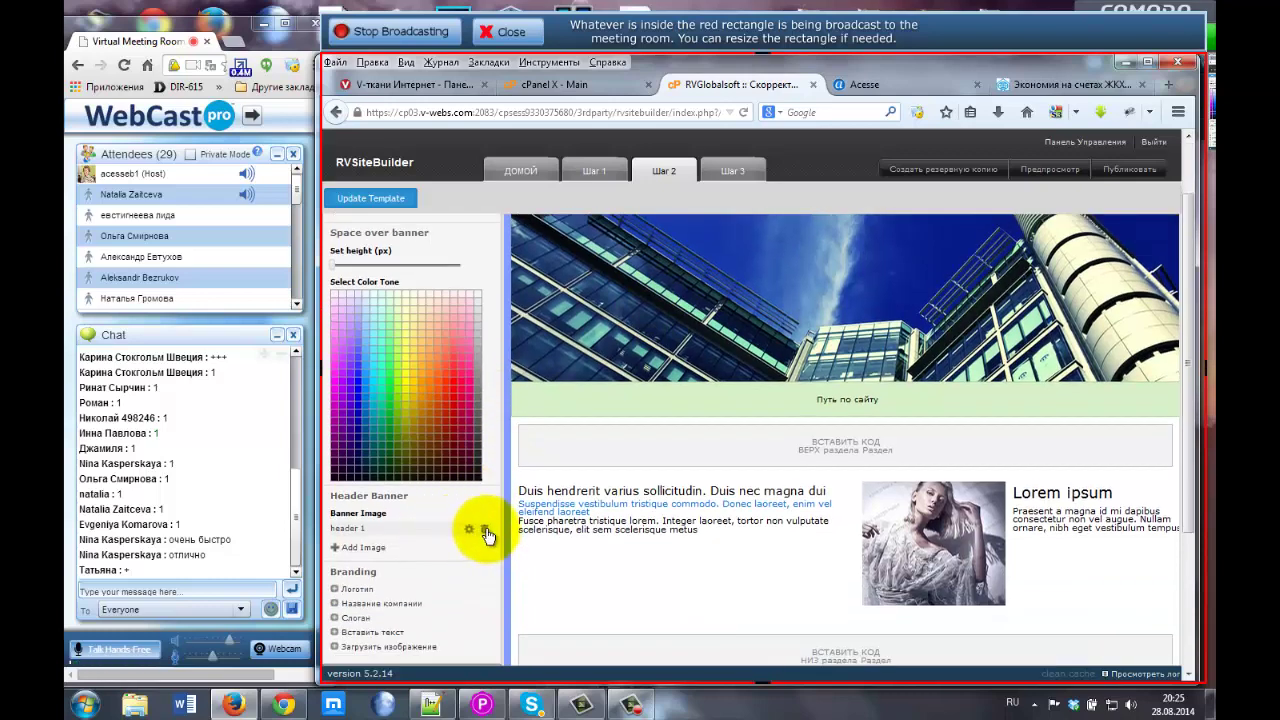
click(486, 531)
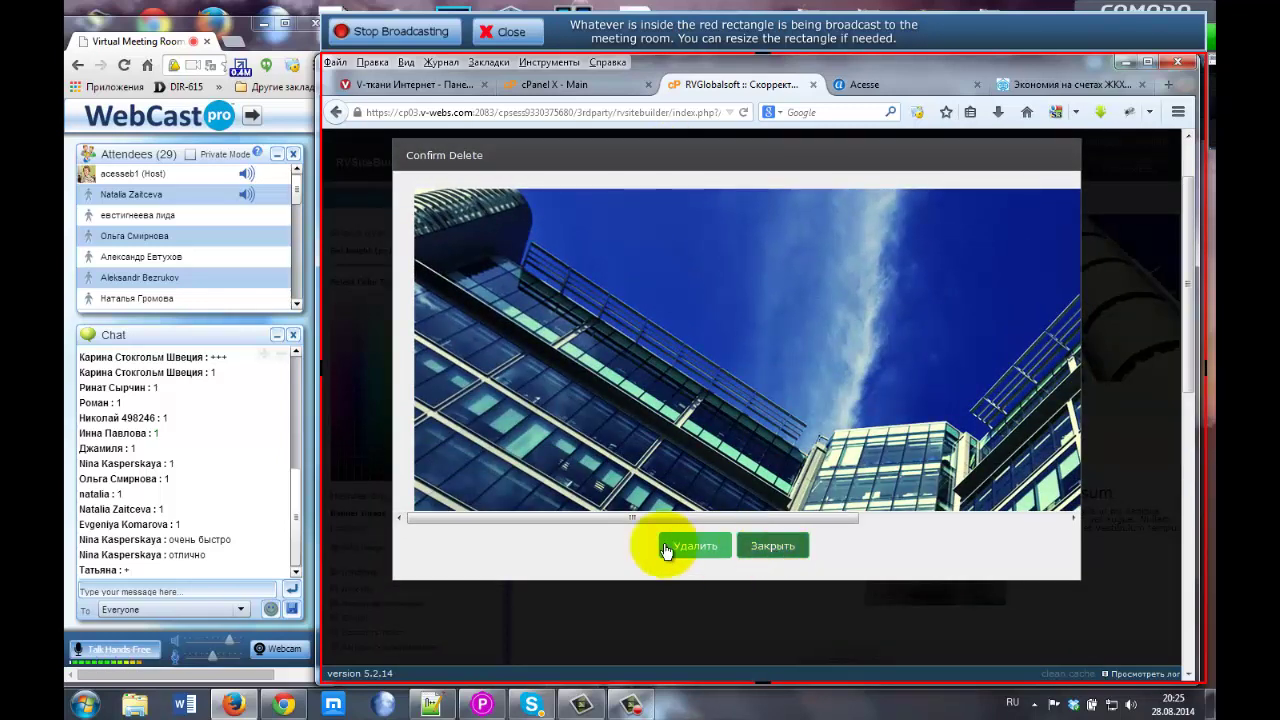
click(695, 550)
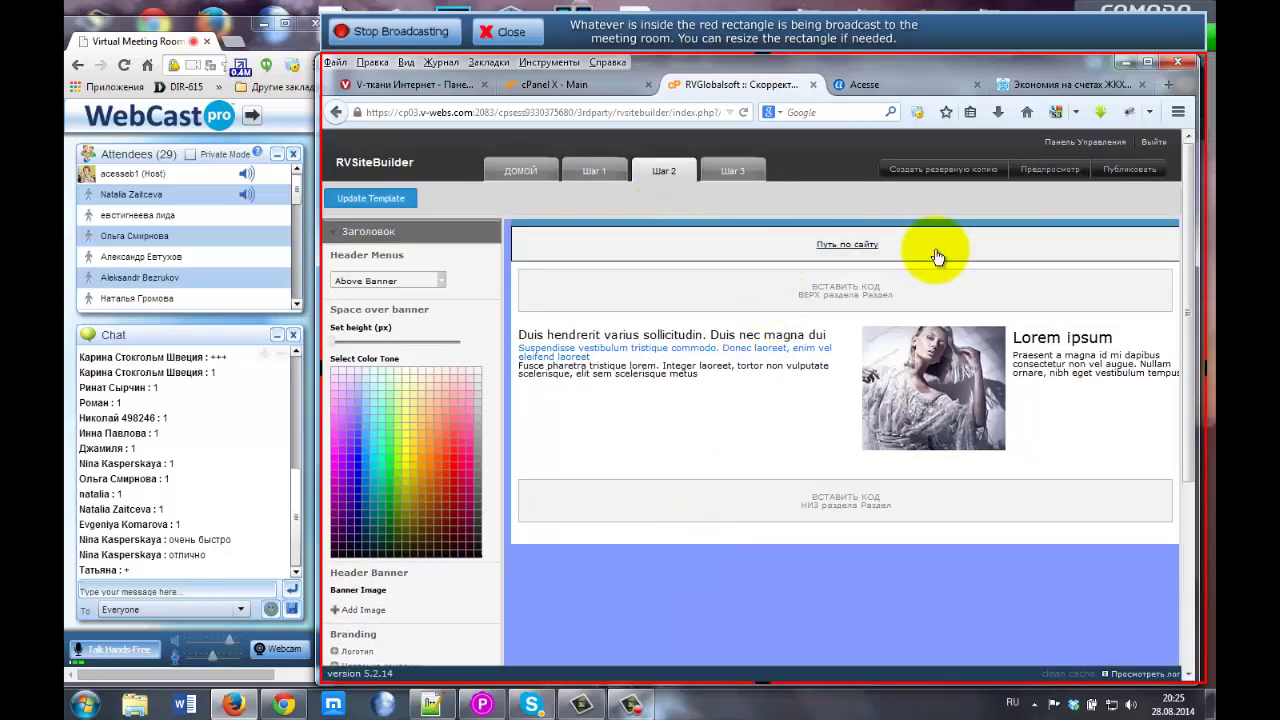
Scroll to the Header Banner section and choose Add Image for a new banner.
scroll(456, 515, down, 2)
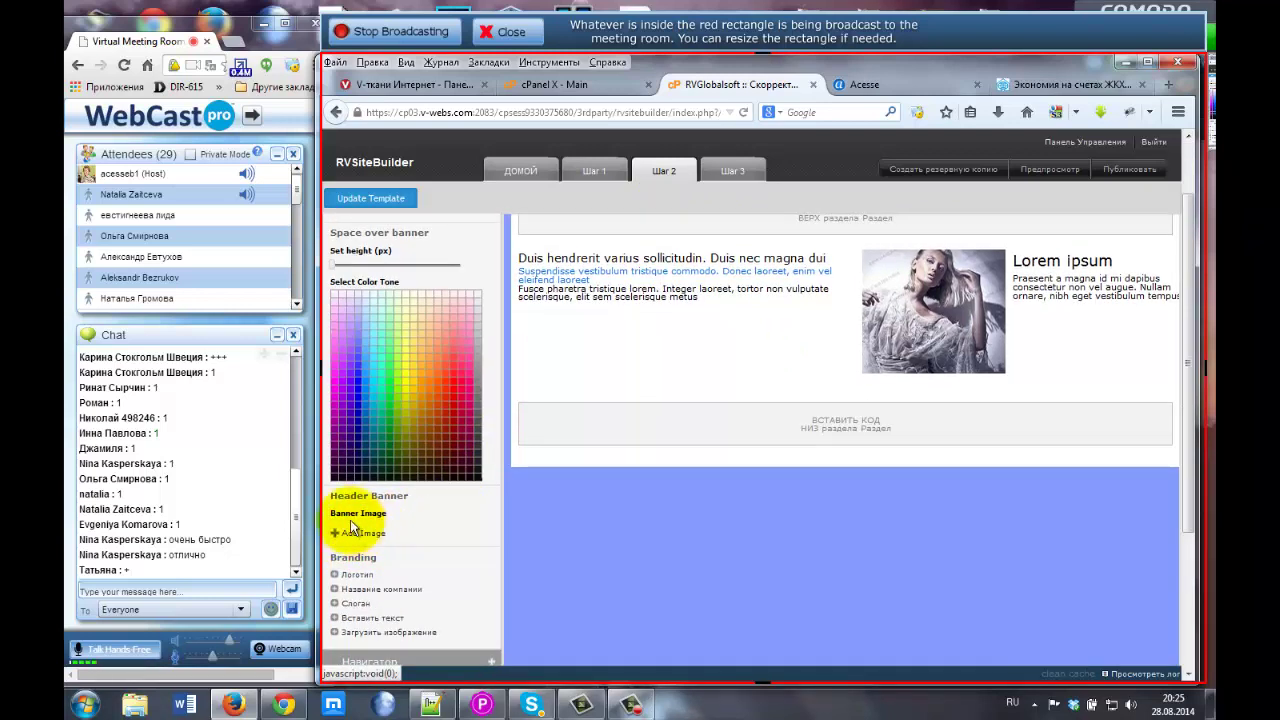
drag(340, 513, 392, 520)
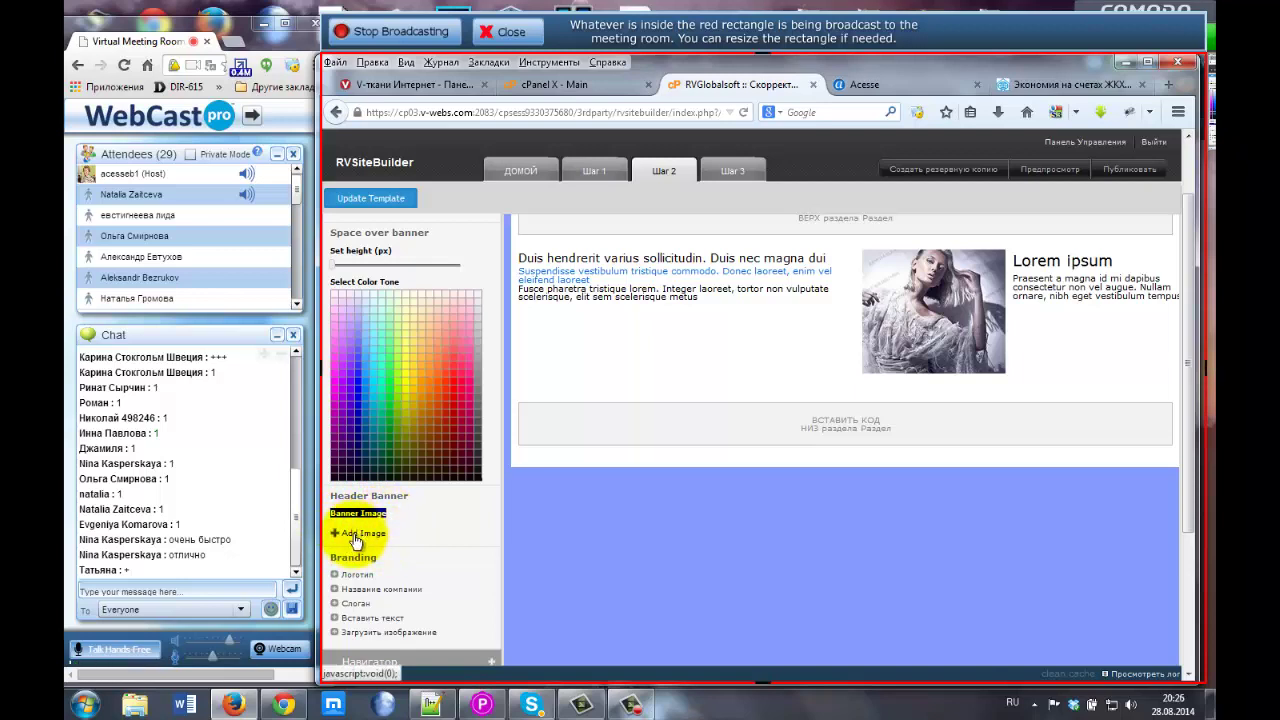
click(356, 537)
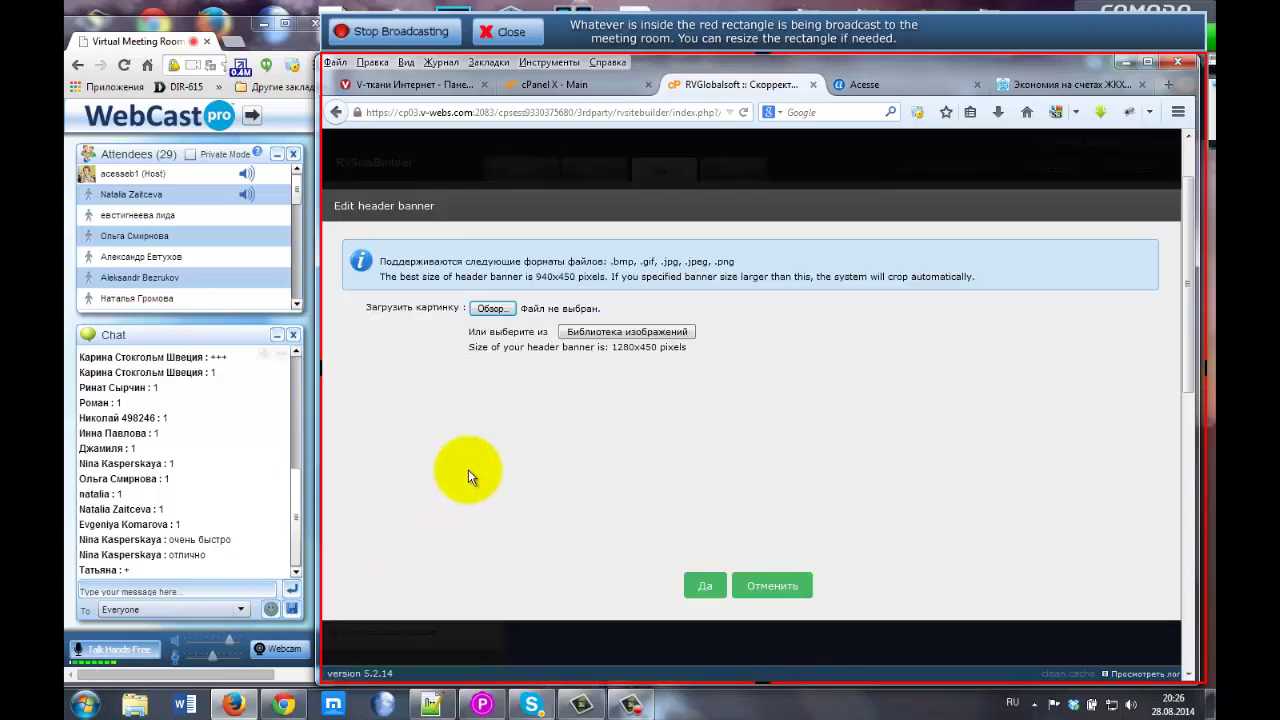
Browse to Данные (D:) > Acesse > ДомЛэнд and upload водоэконом.jpg as the banner image.
click(490, 310)
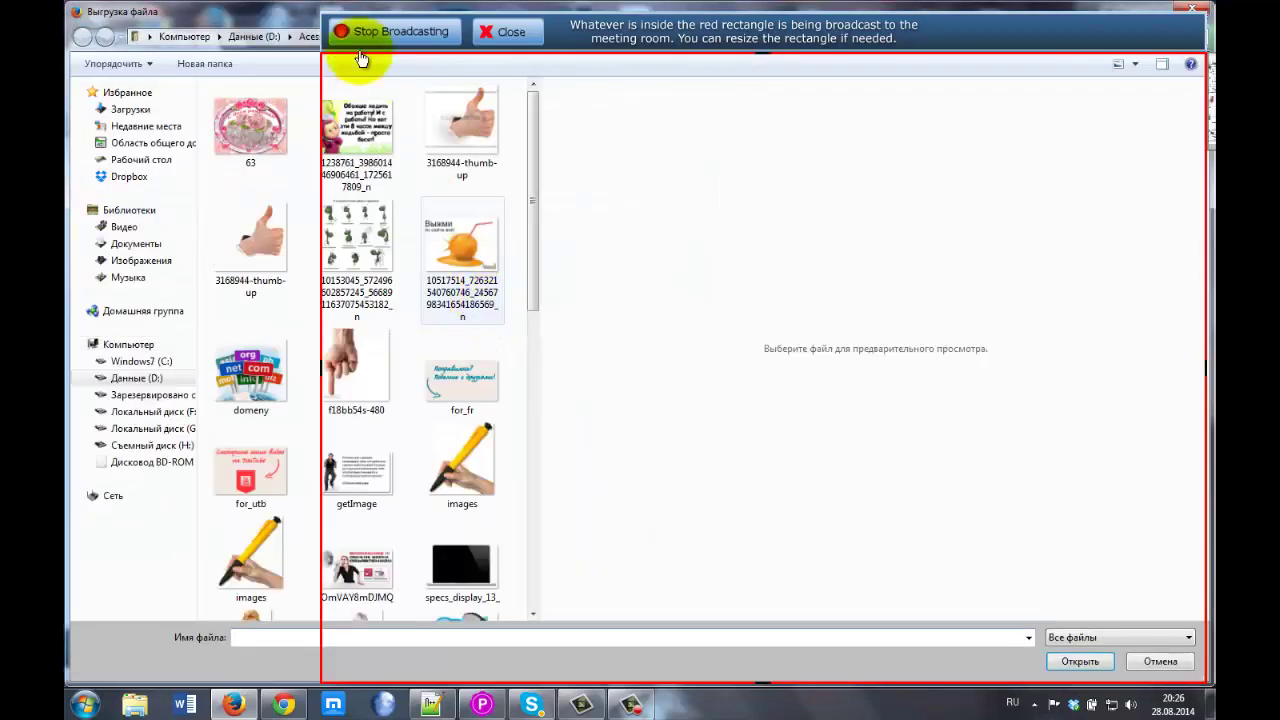
double_click(257, 18)
drag(560, 20, 651, 113)
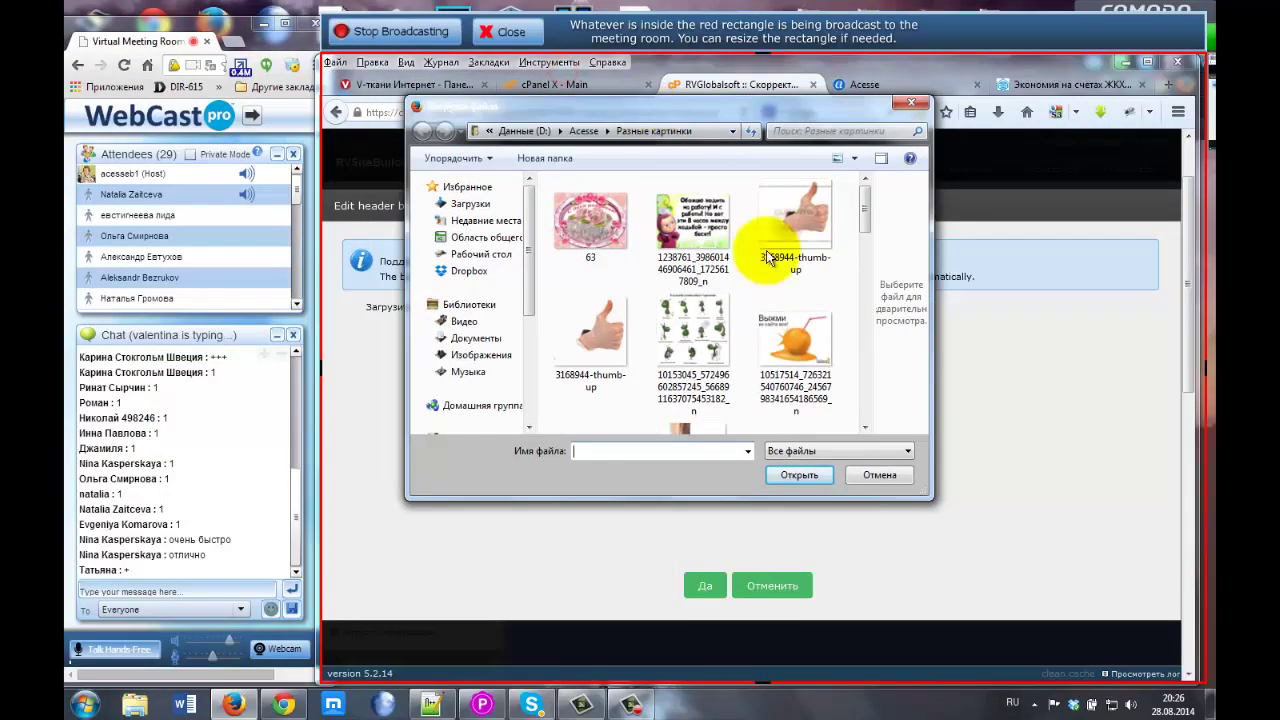
click(583, 131)
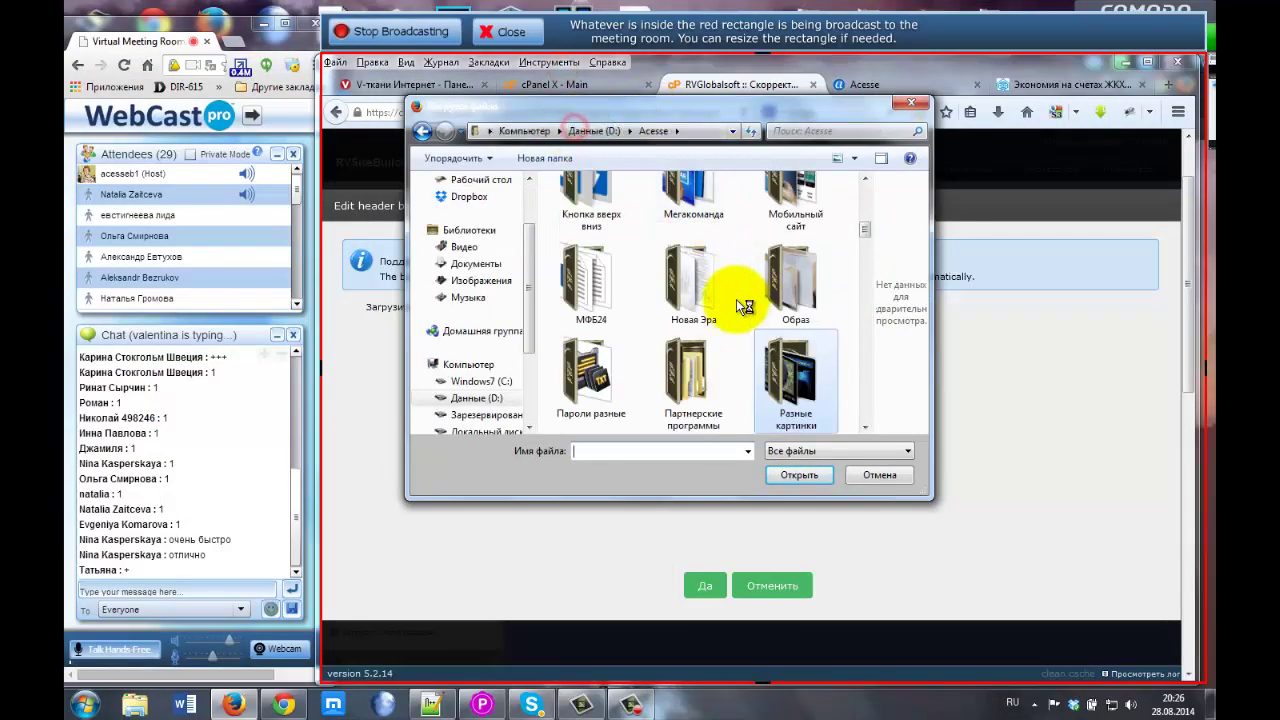
mouse_move(866, 229)
mouse_down()
mouse_move(866, 240)
mouse_move(866, 218)
mouse_up()
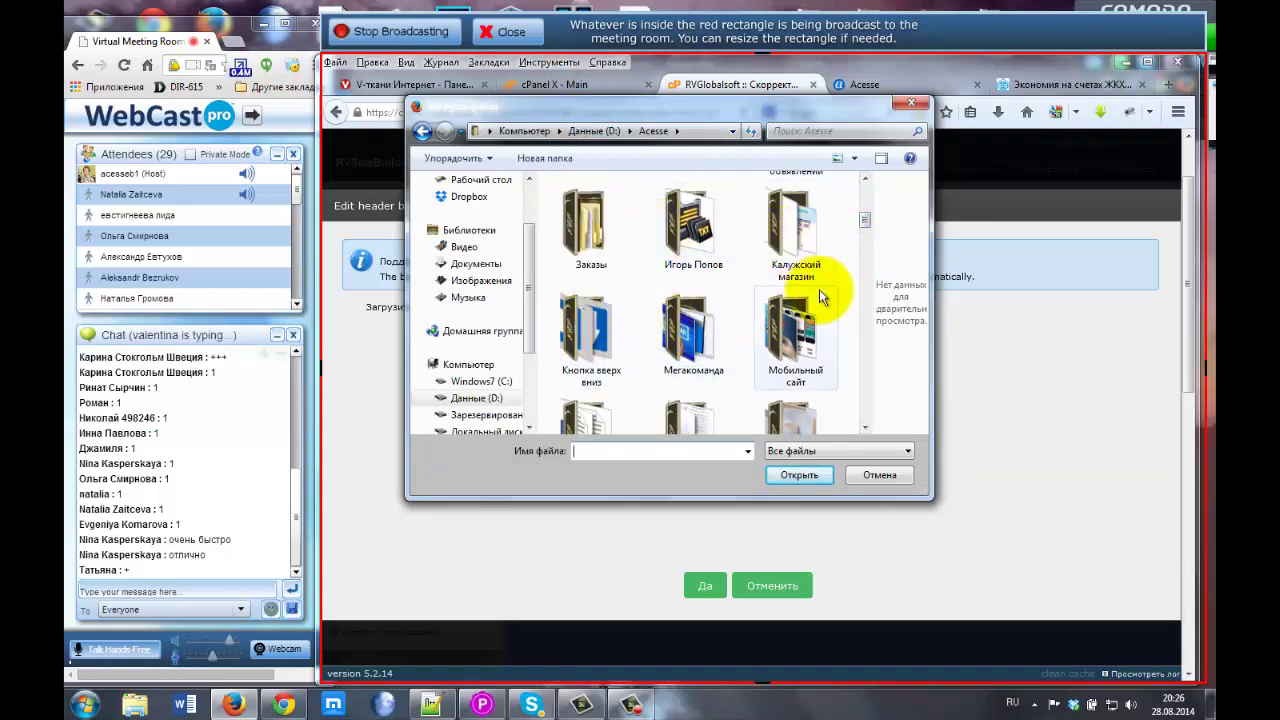
click(866, 210)
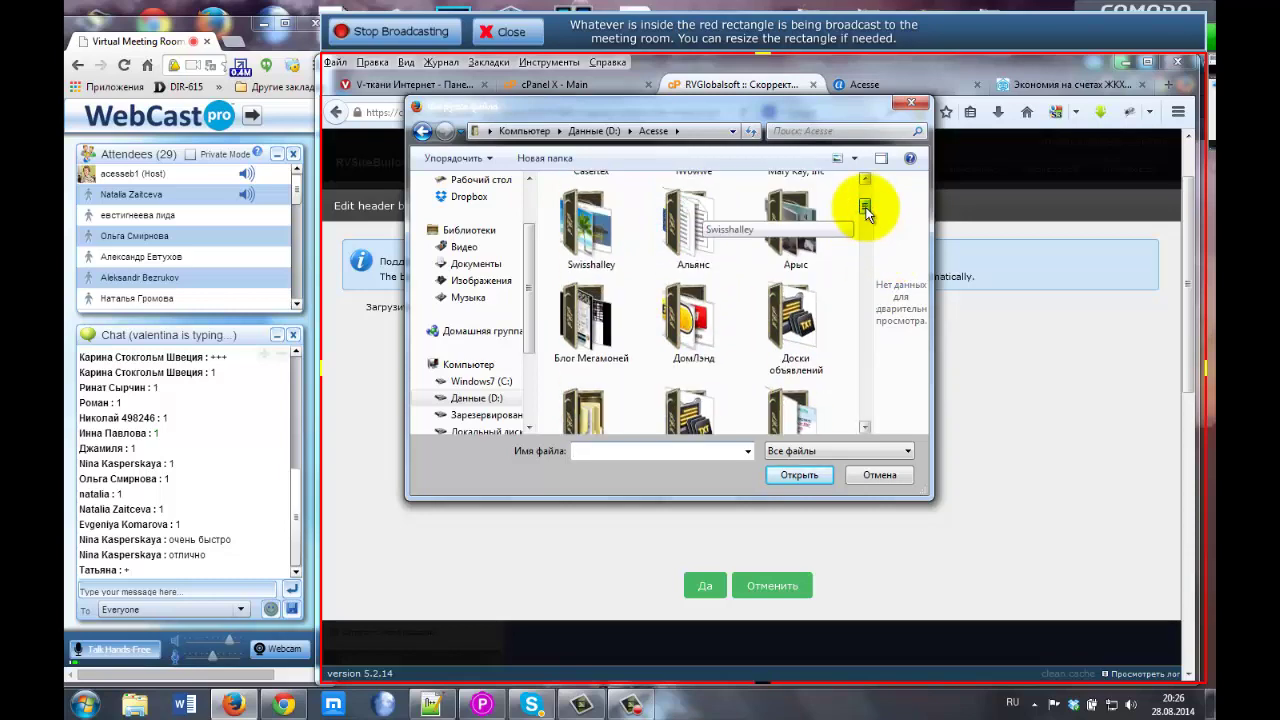
double_click(698, 316)
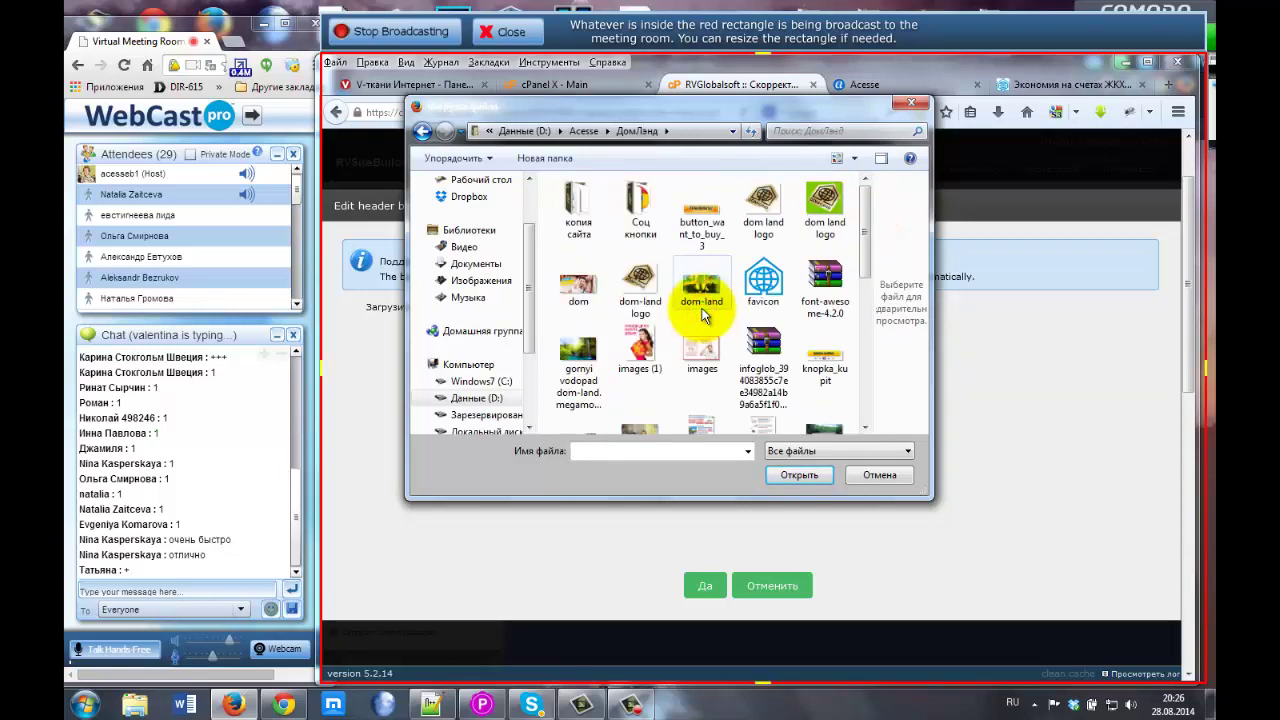
drag(867, 220, 874, 347)
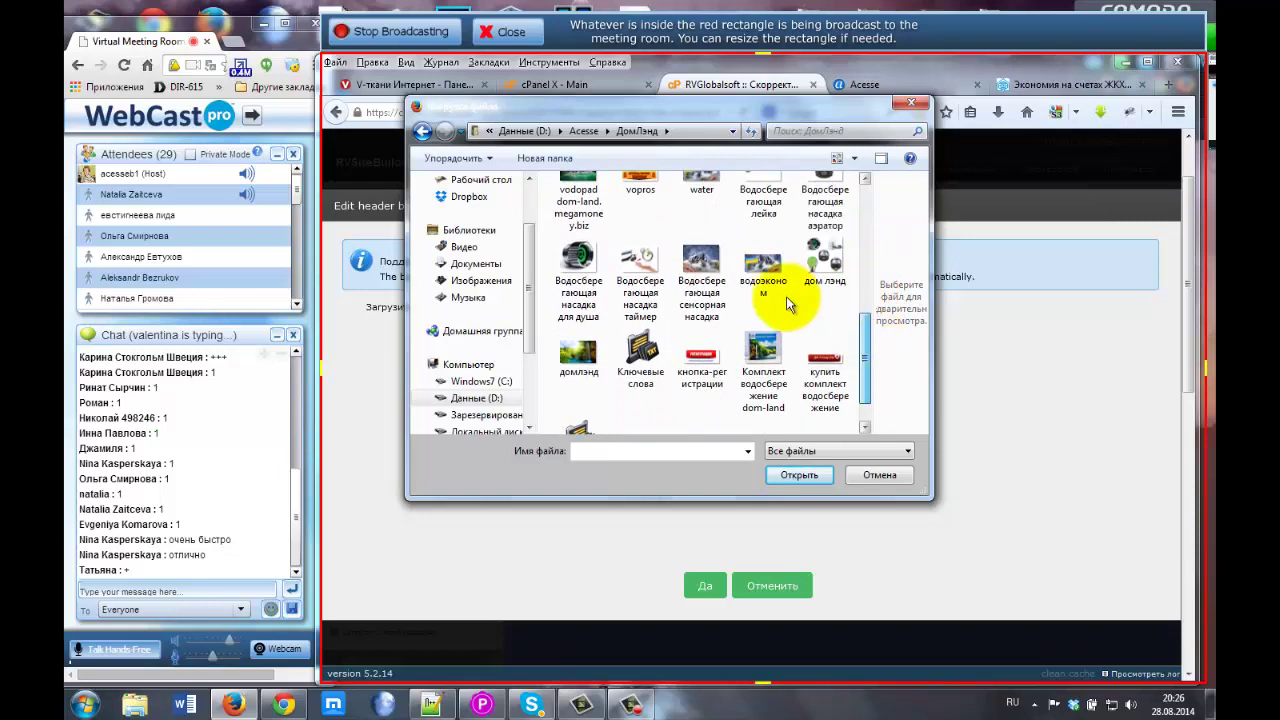
click(763, 262)
click(782, 470)
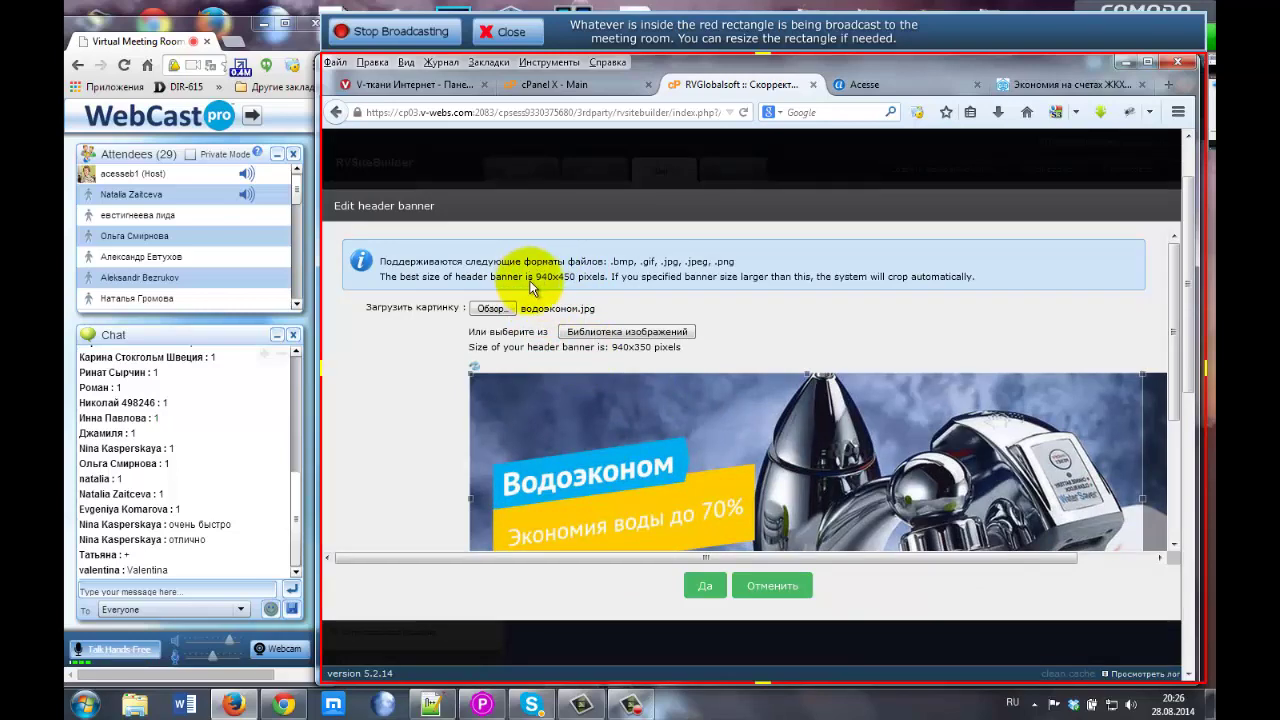
Stretch the crop box to the full водоэконом image edges, giving a 1066x510 pixel banner.
drag(1175, 335, 1199, 563)
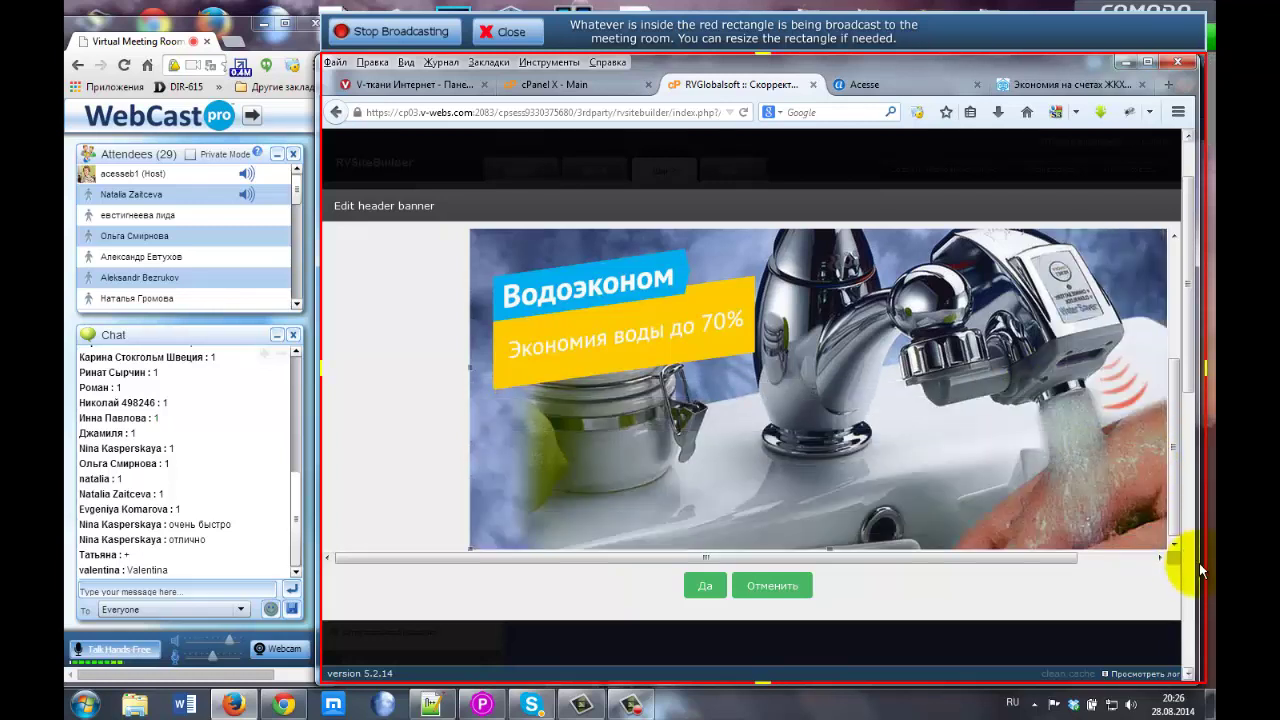
drag(1051, 558, 1169, 564)
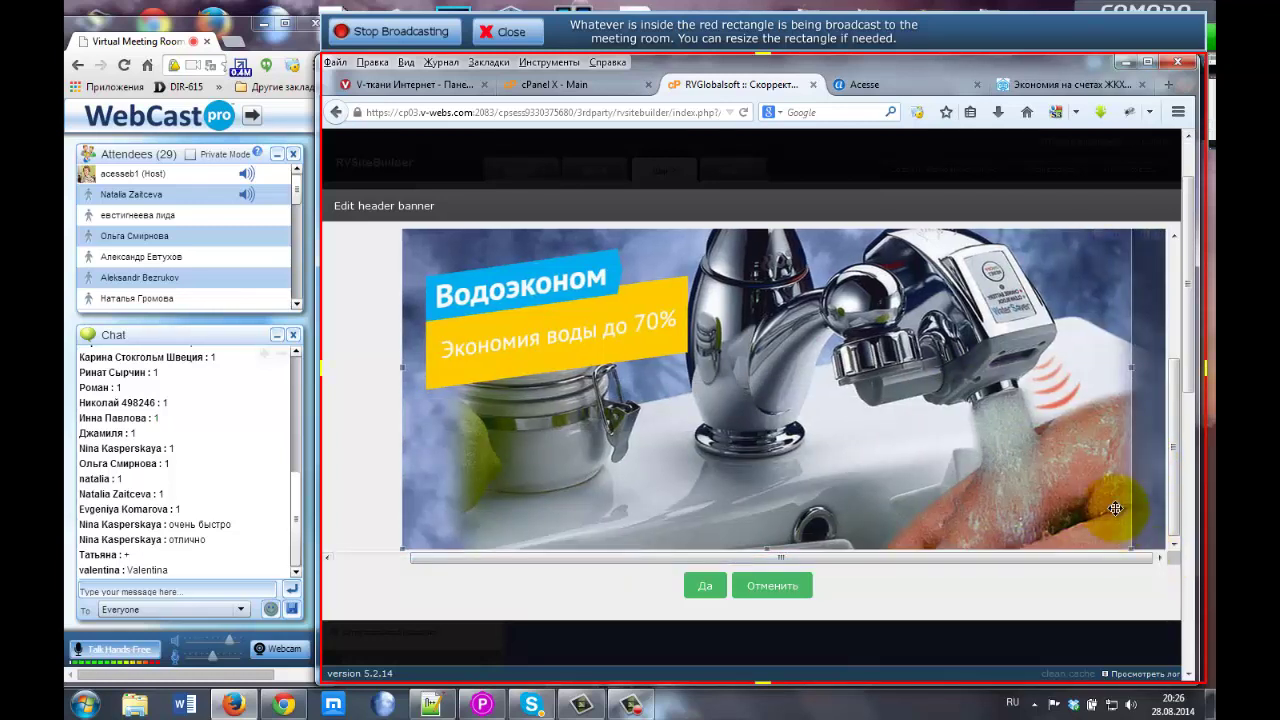
drag(1132, 366, 1165, 366)
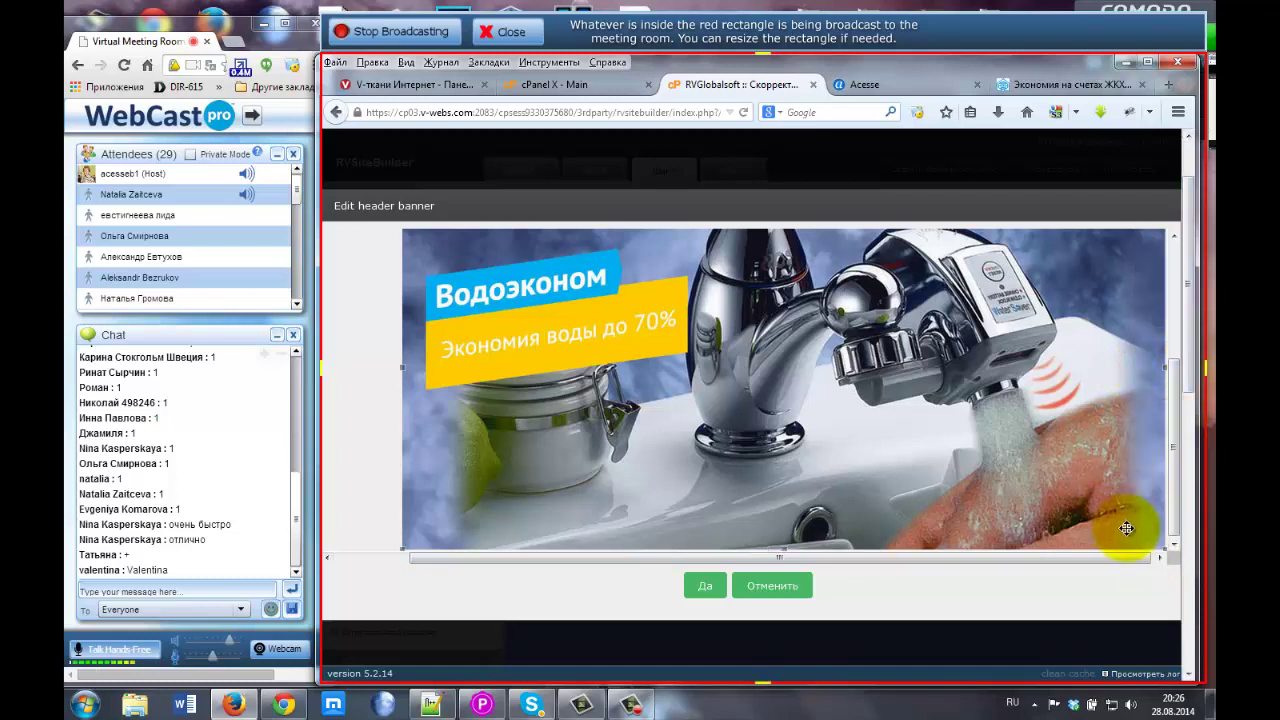
drag(1133, 557, 1165, 400)
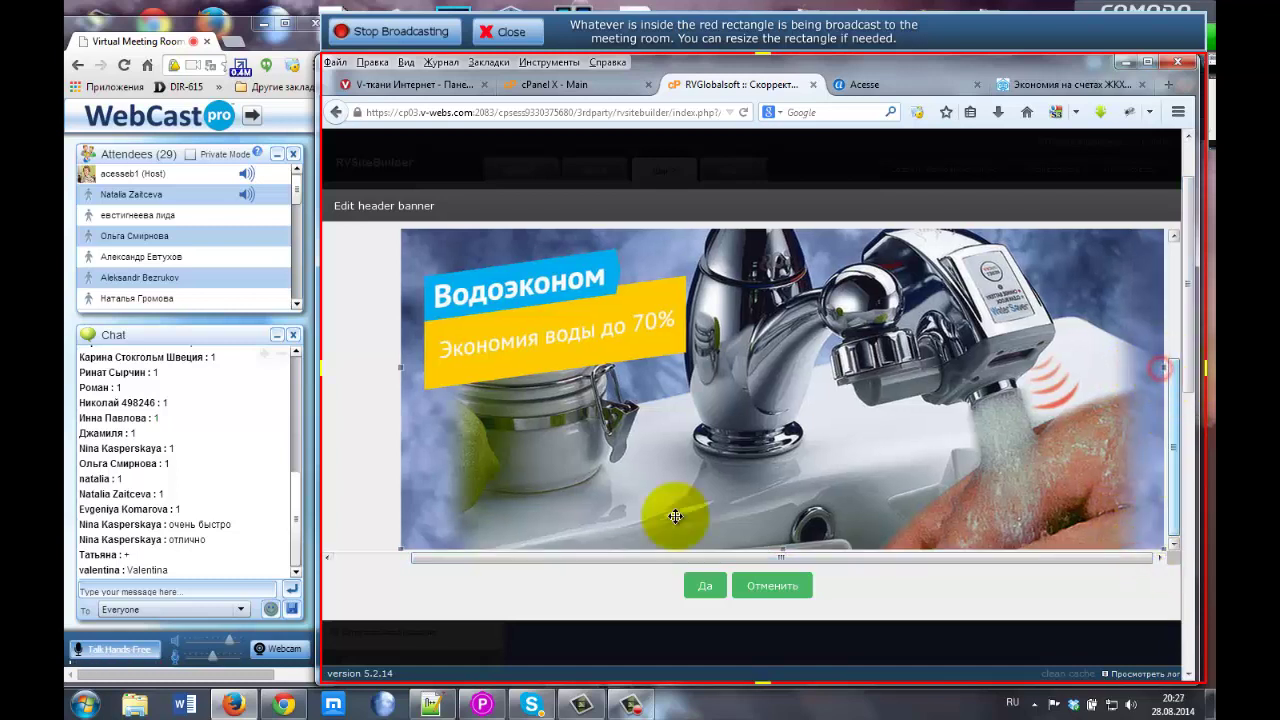
drag(672, 561, 597, 563)
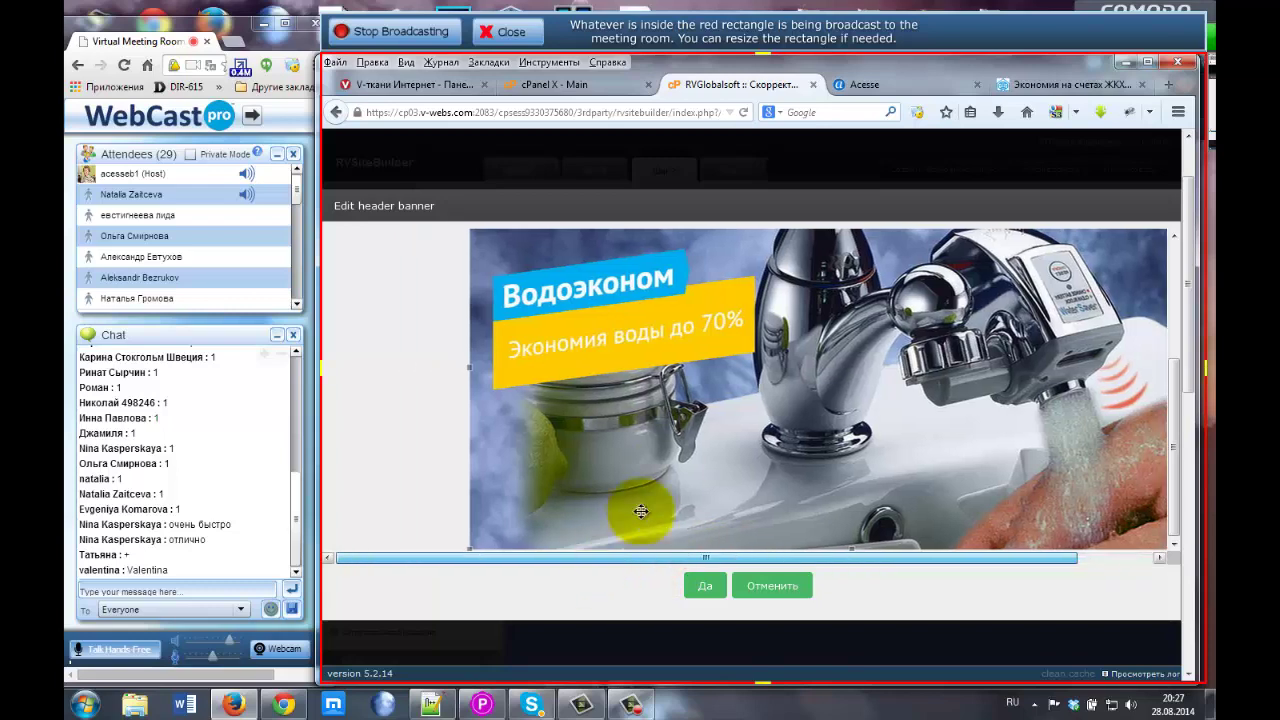
scroll(476, 260, up, 1)
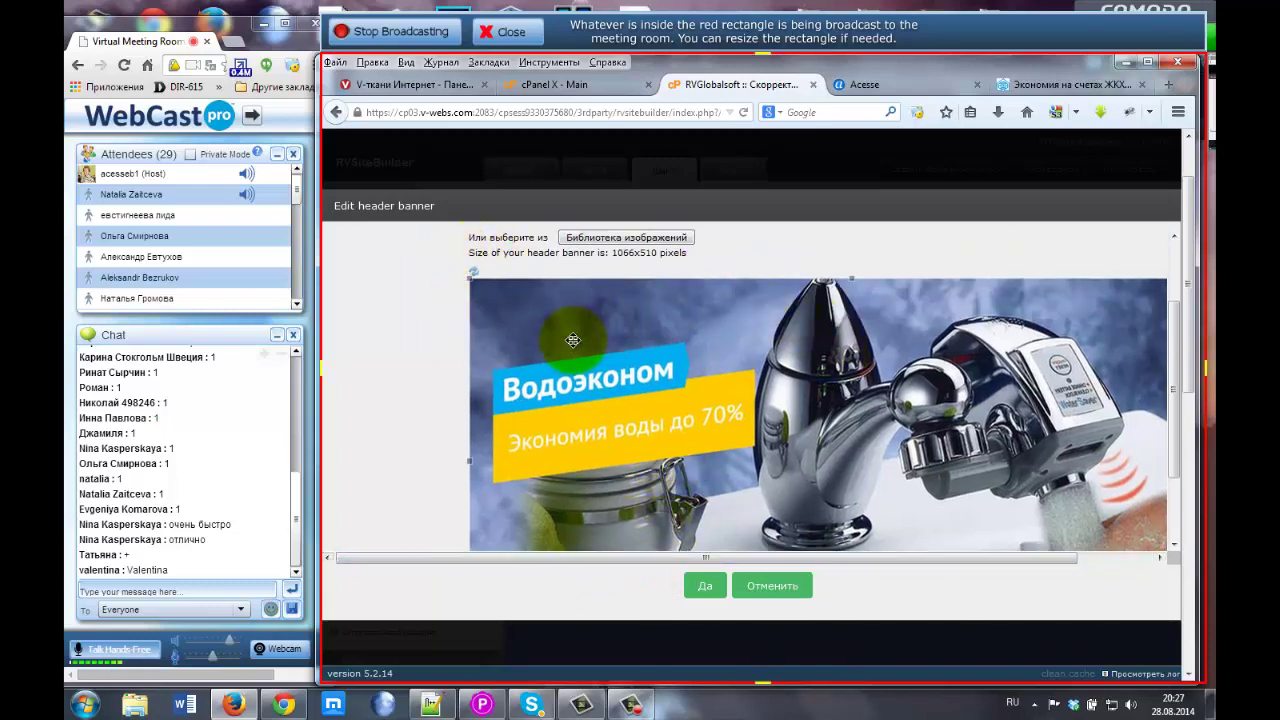
scroll(568, 354, up, 1)
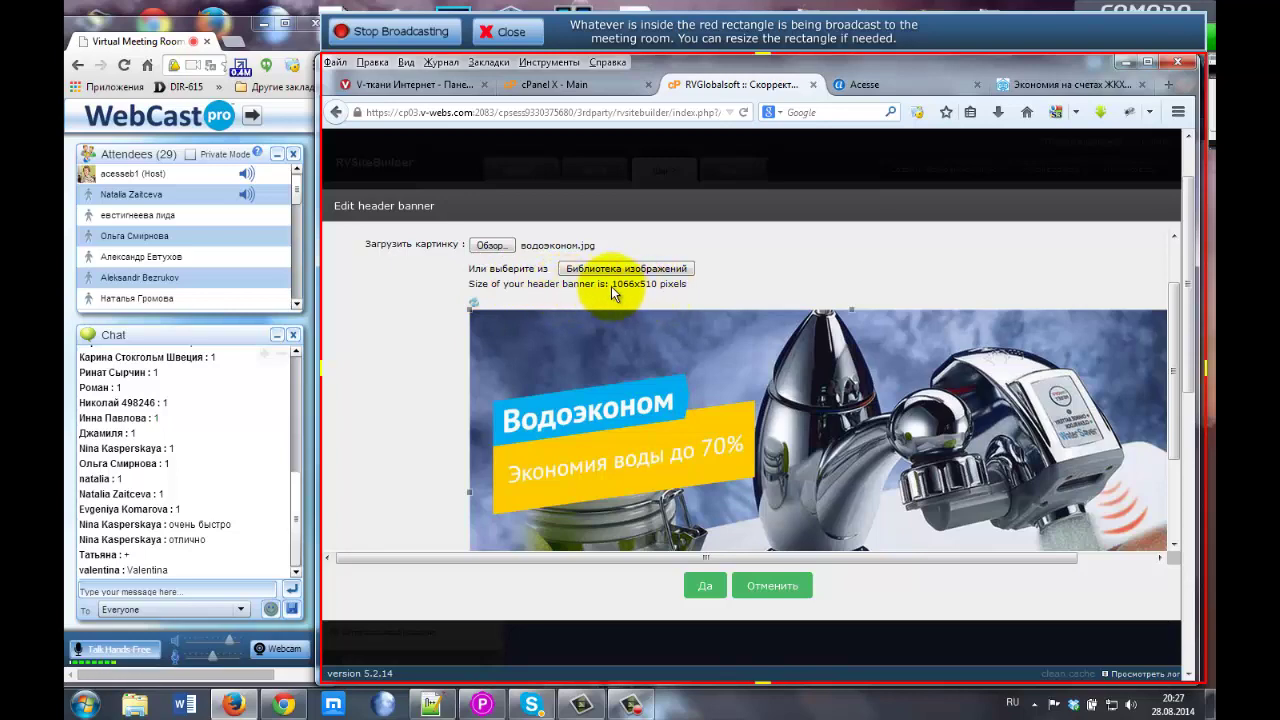
scroll(628, 303, down, 3)
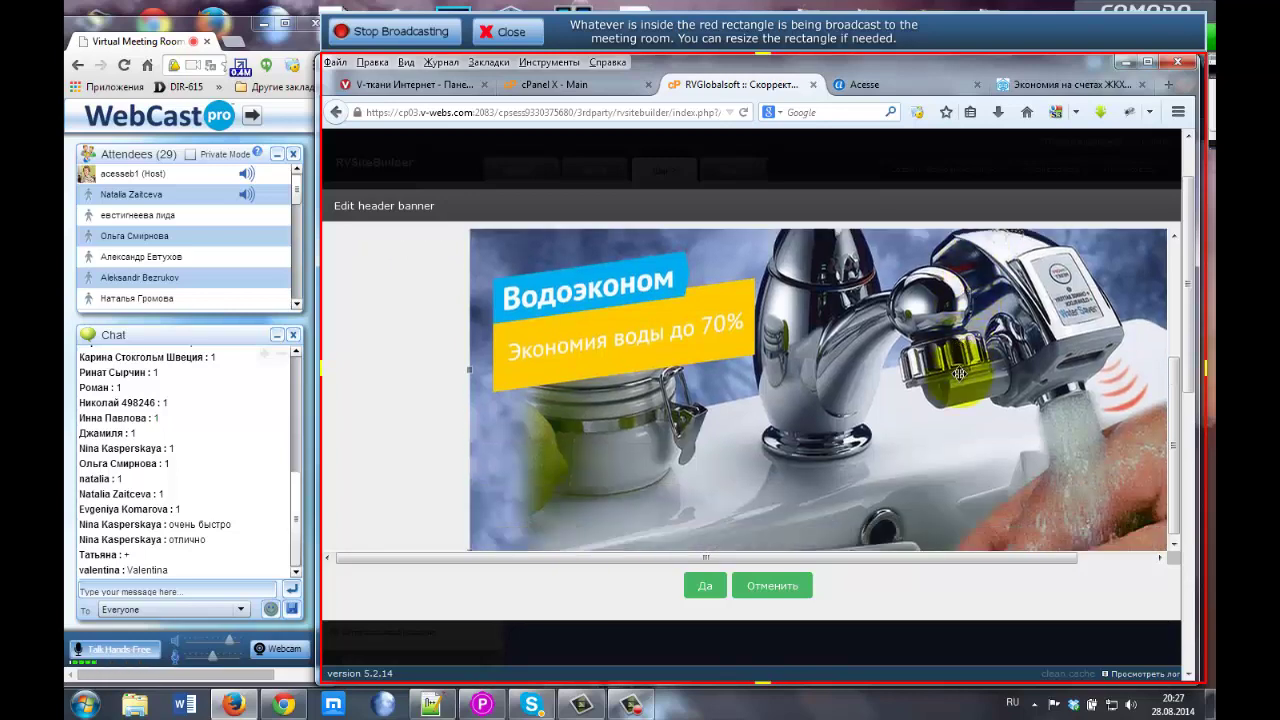
Save водоэконом as the 'header 1' banner (Да) and start adding a second banner image.
click(705, 592)
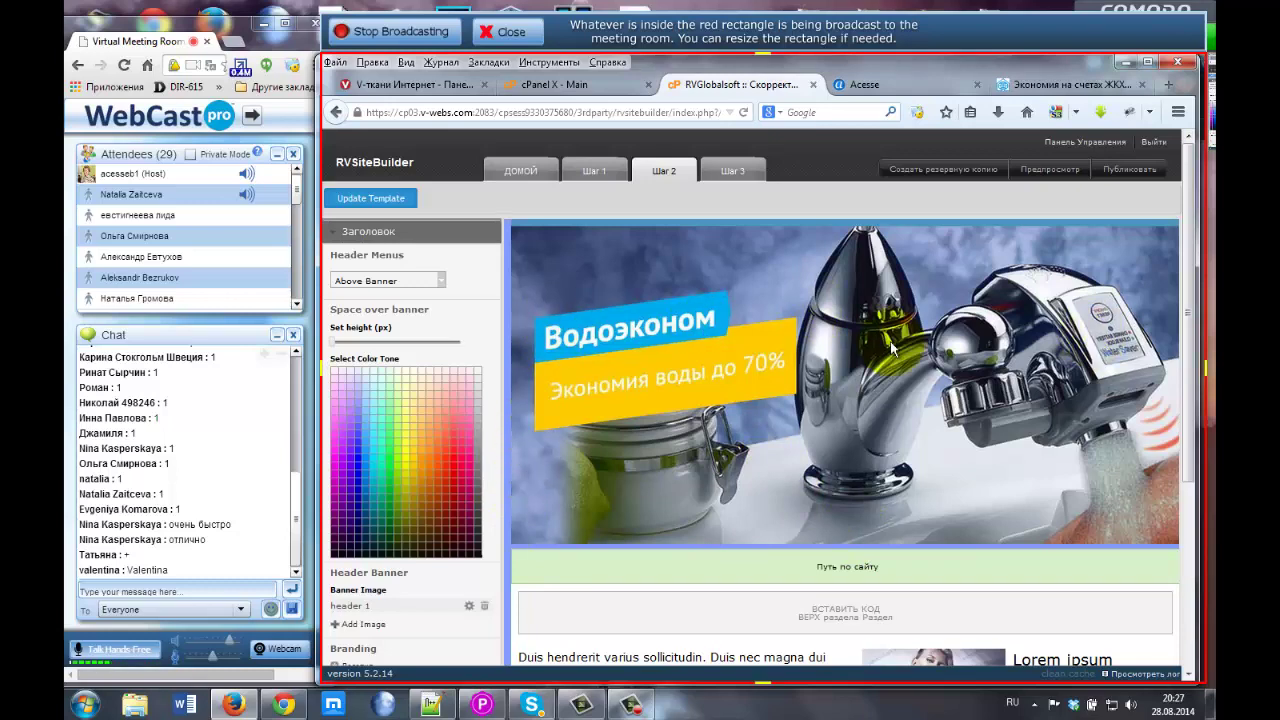
scroll(489, 402, down, 1)
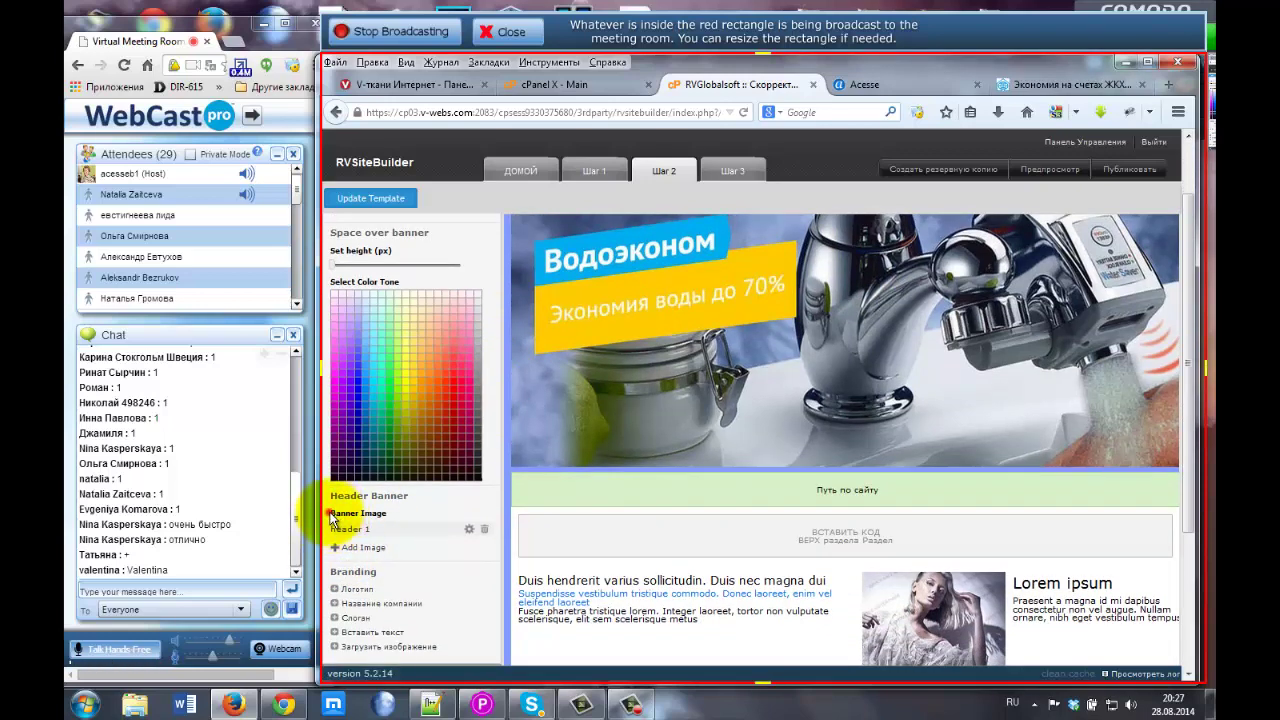
drag(331, 514, 388, 514)
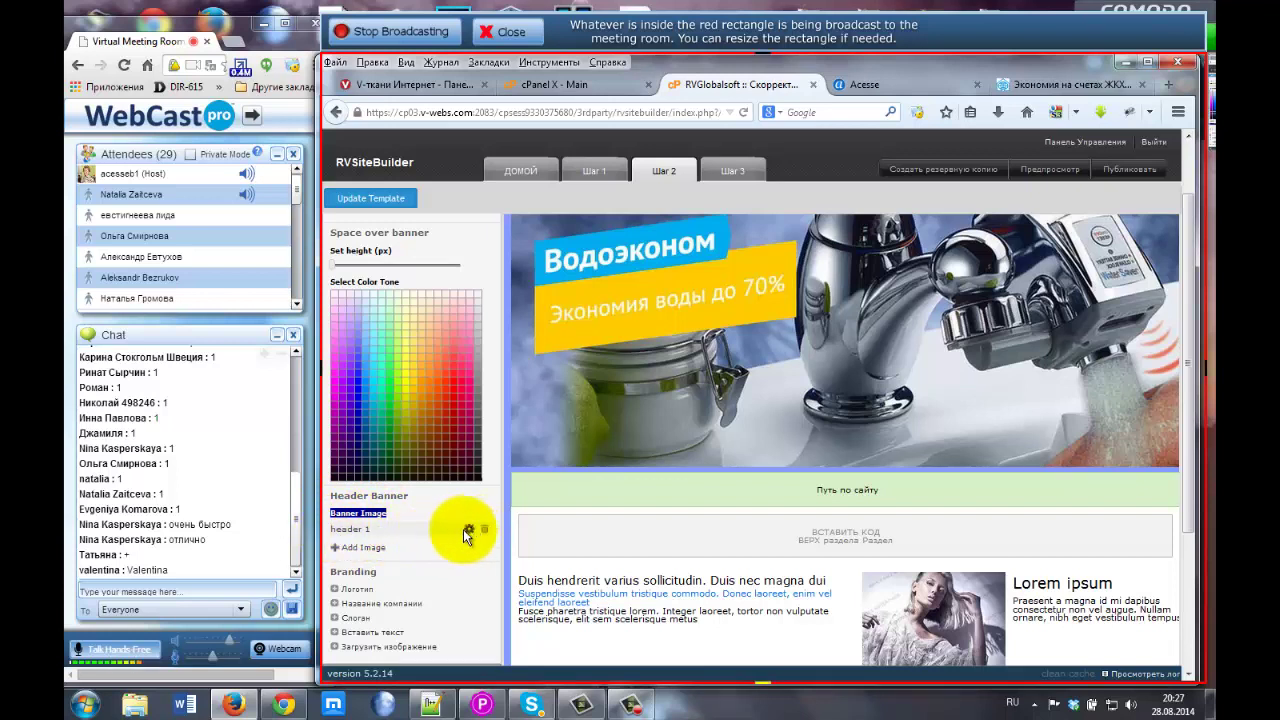
click(352, 552)
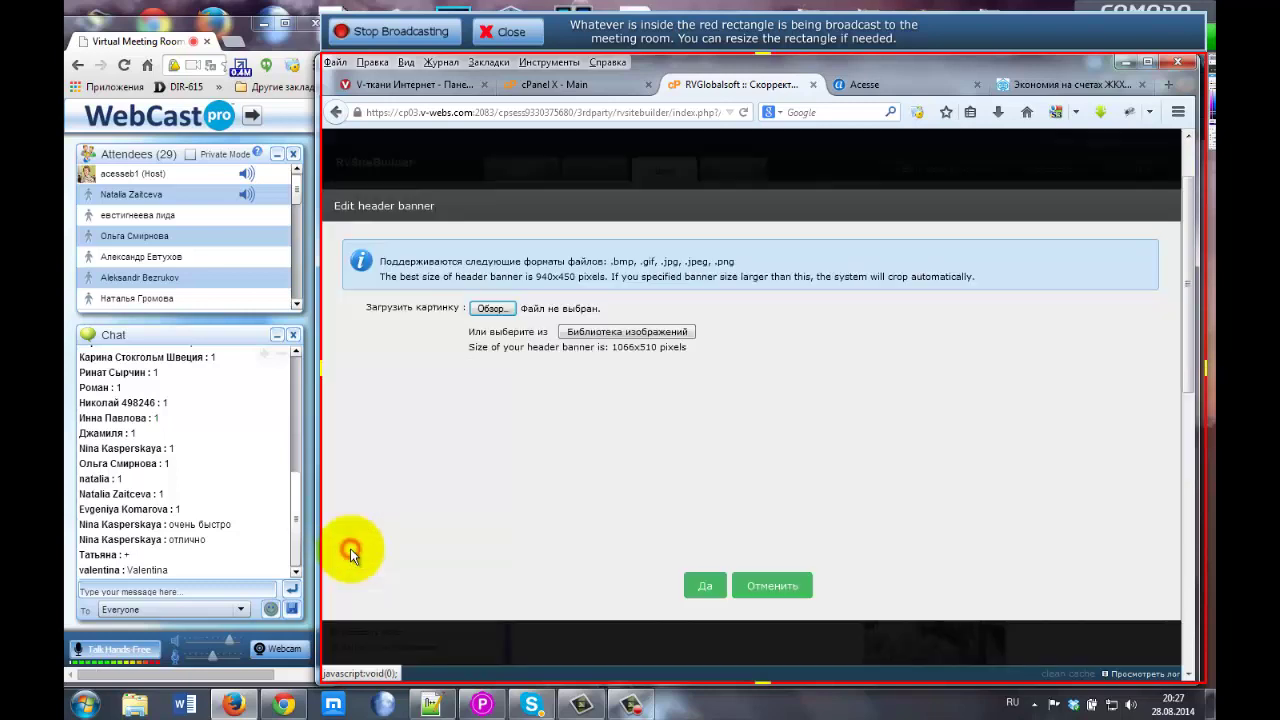
Load the waterfall picture land.jpg from the ДомЛэнд folder into the banner editor.
click(494, 307)
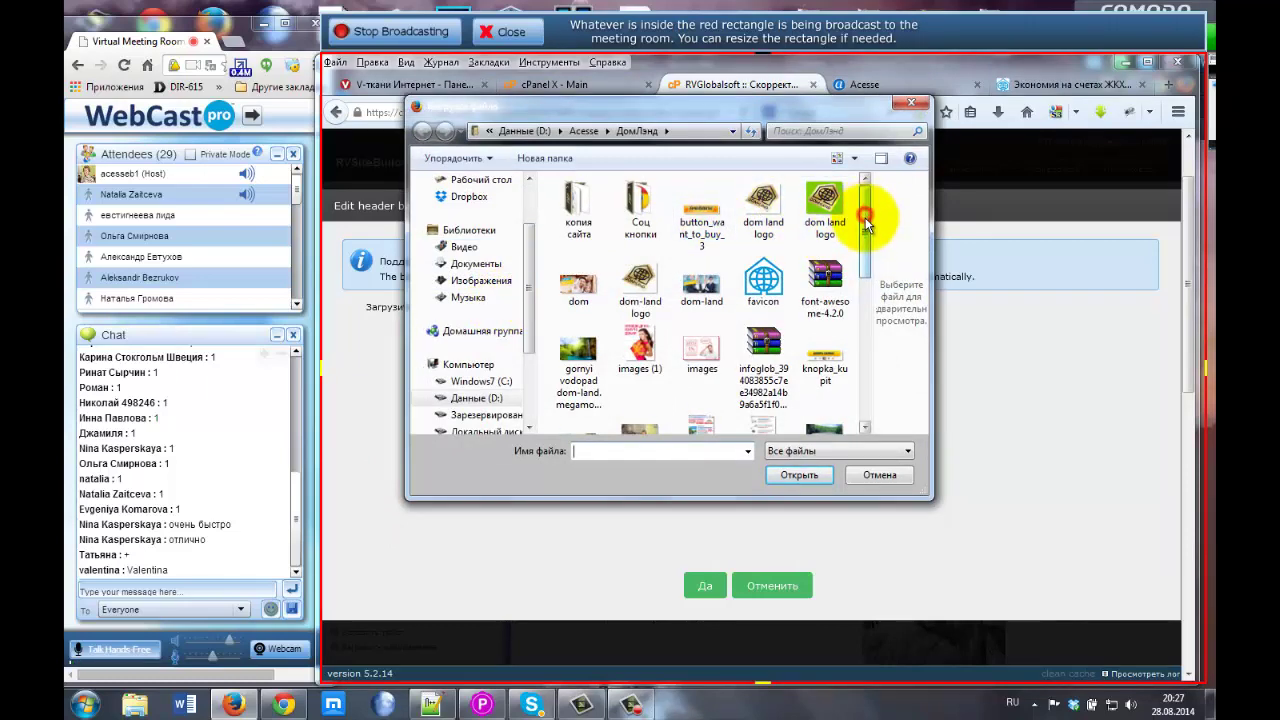
drag(866, 214, 866, 252)
scroll(866, 252, down, 1)
click(590, 330)
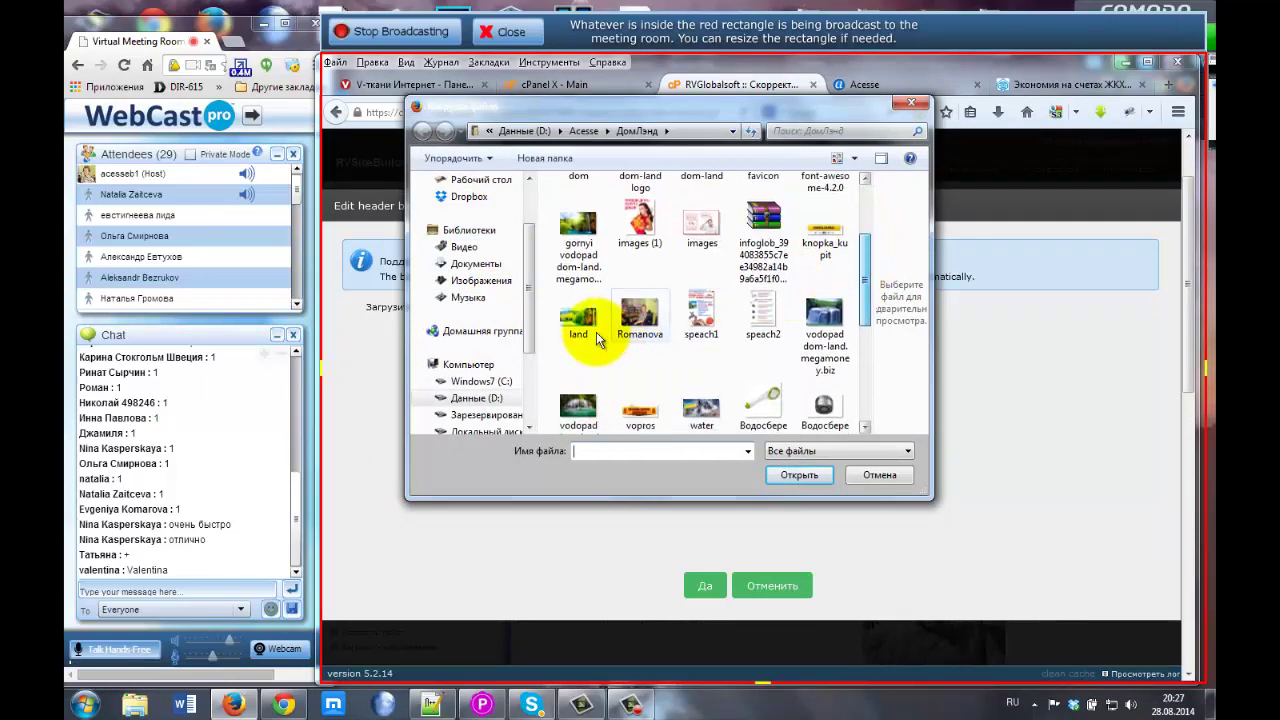
click(799, 475)
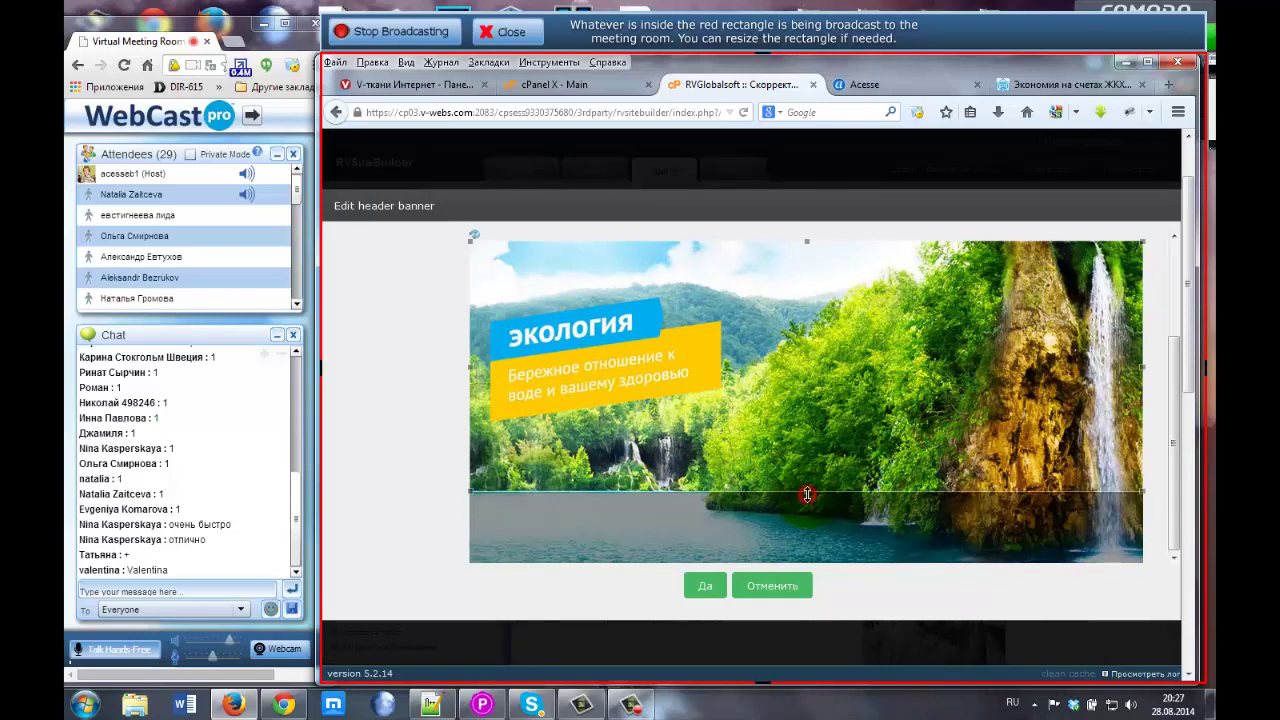
Crop to the whole 940x450 picture and save it as the 'header 2' banner.
drag(807, 494, 808, 580)
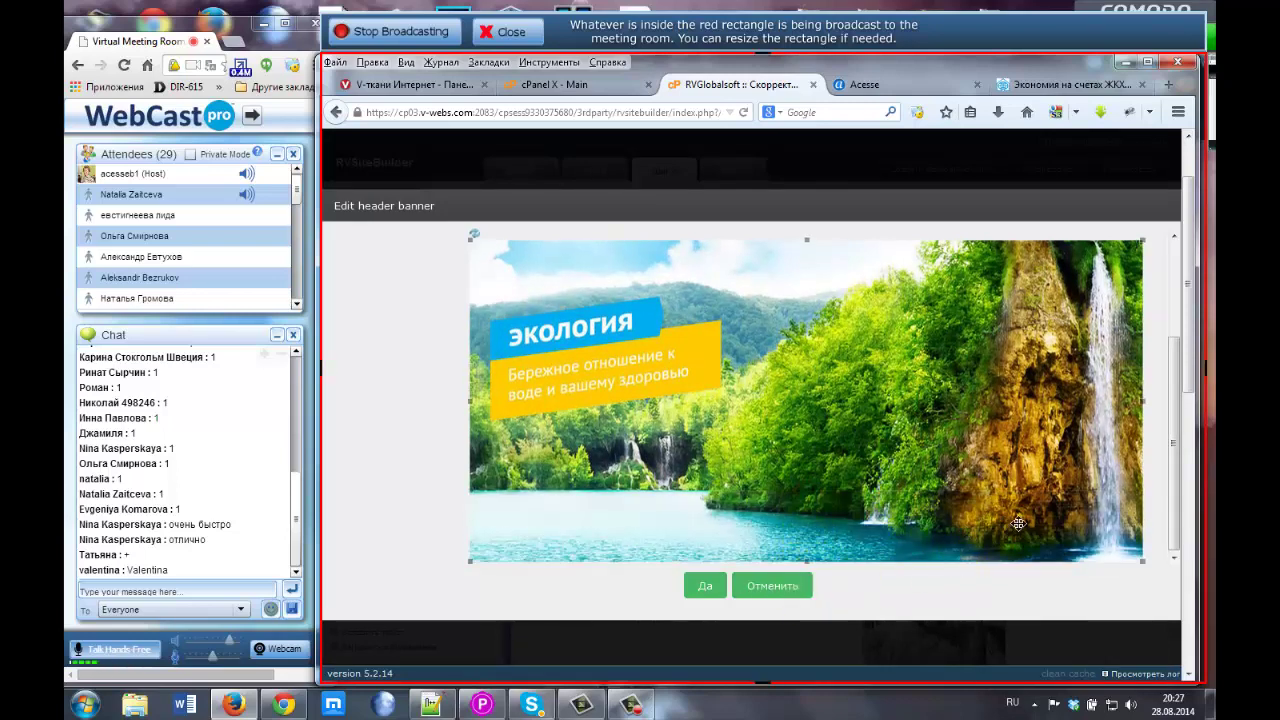
drag(1173, 501, 1178, 408)
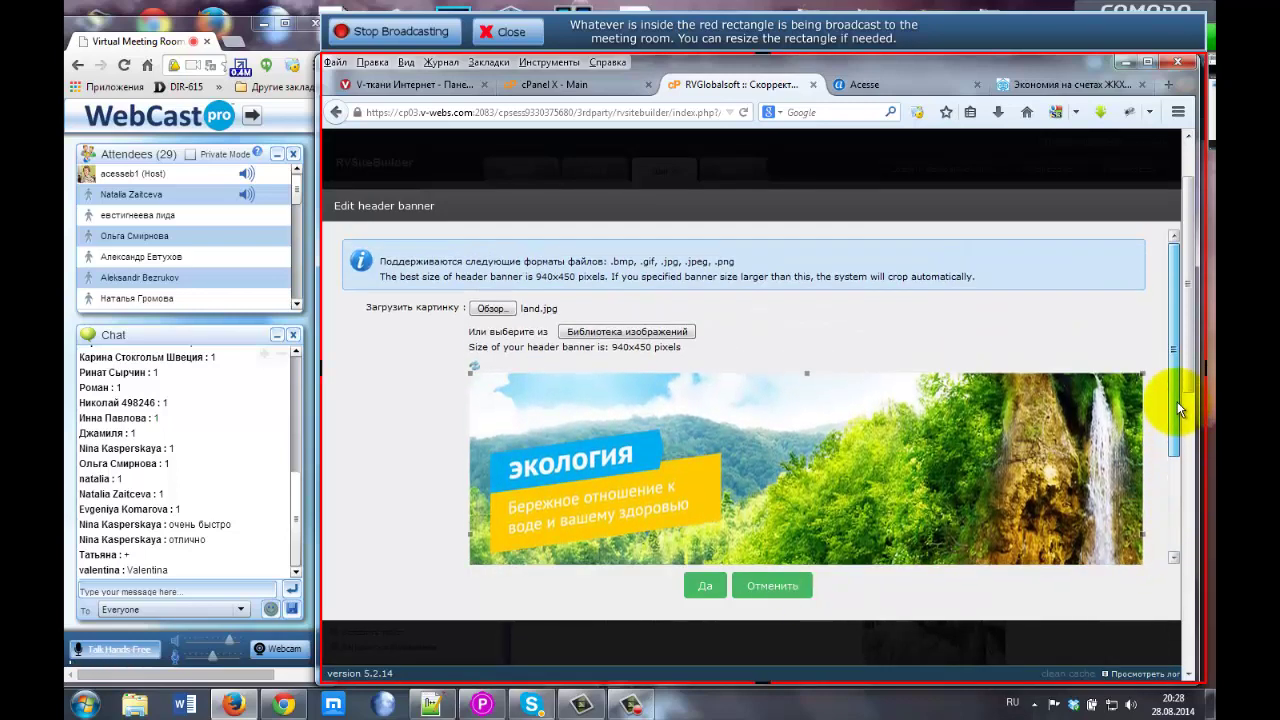
click(662, 347)
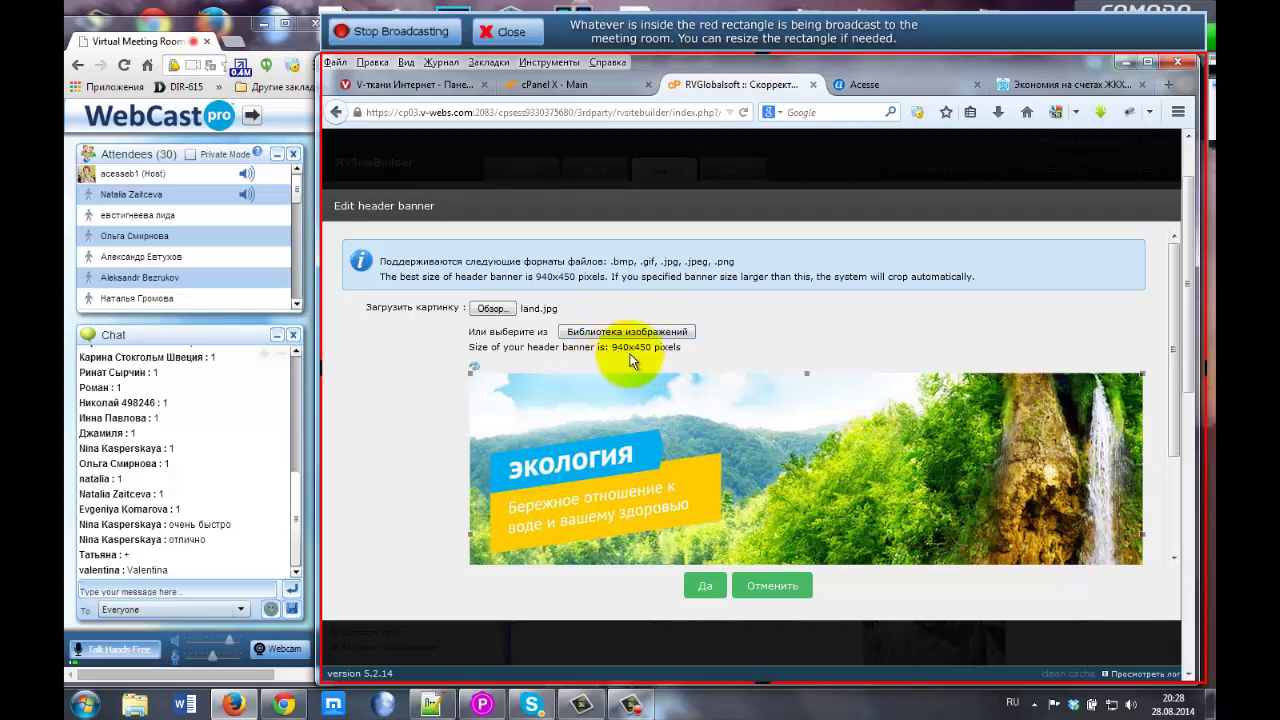
drag(535, 277, 579, 278)
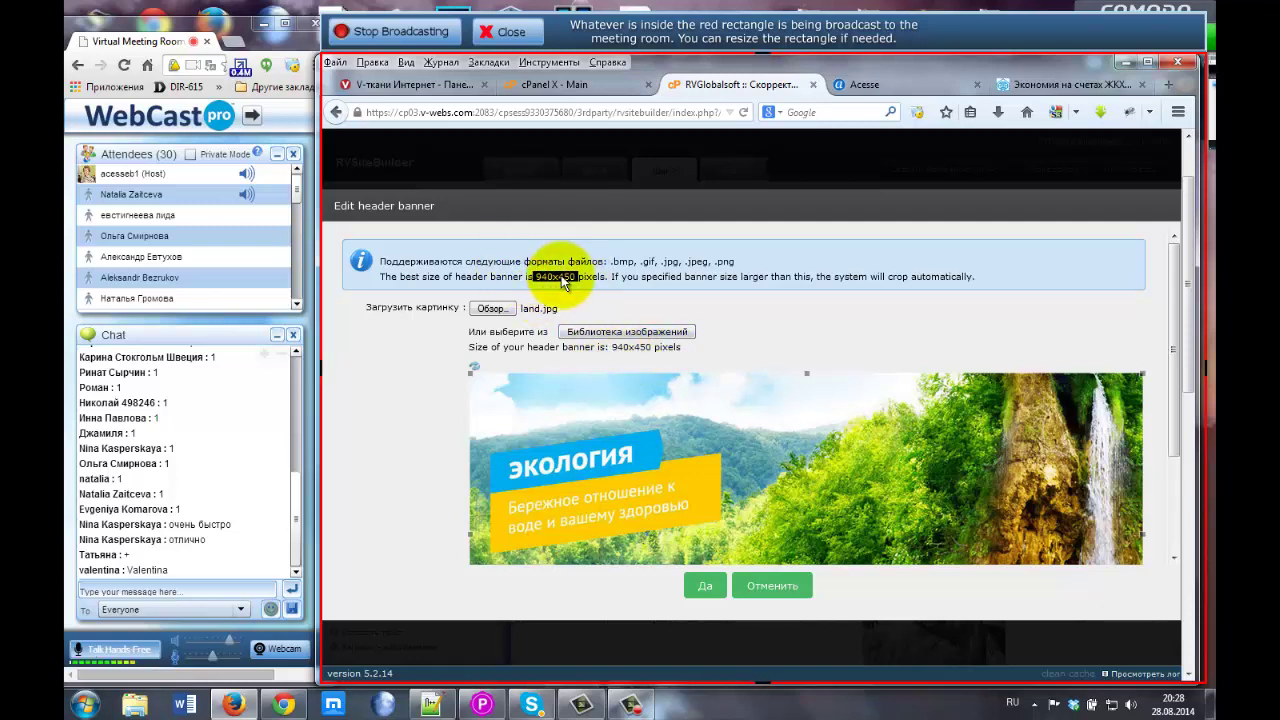
scroll(863, 380, down, 3)
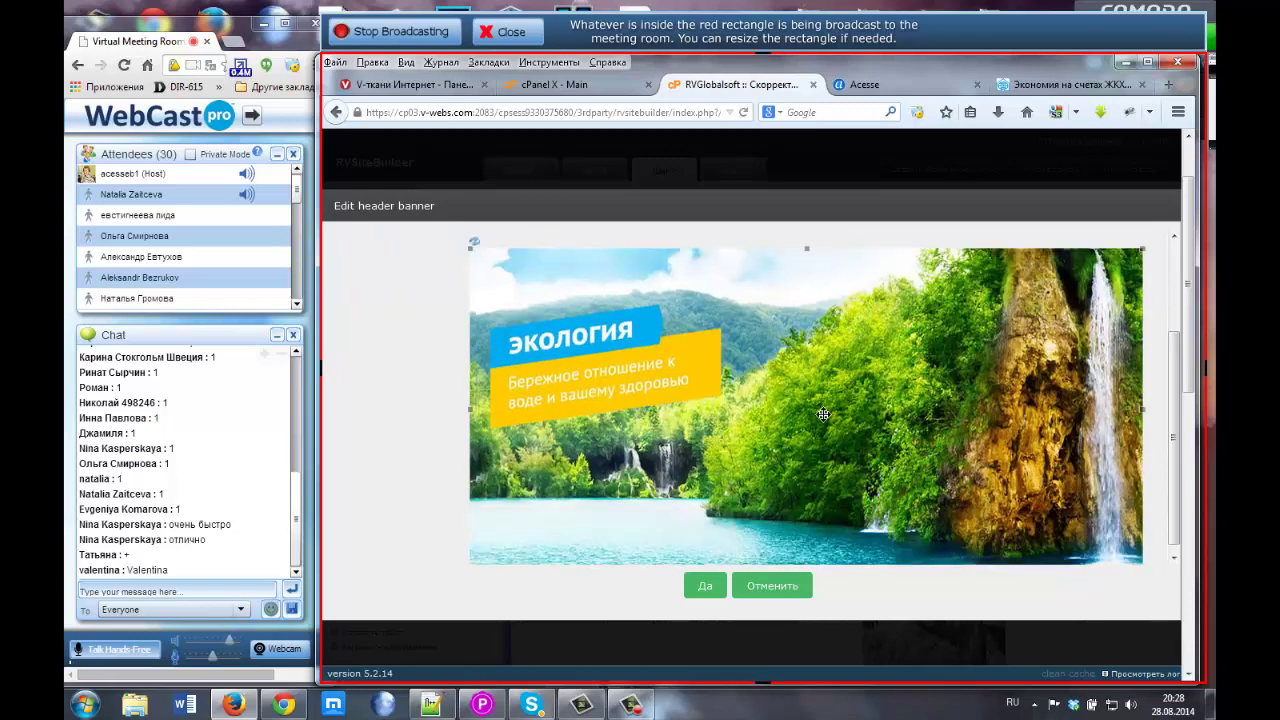
click(704, 588)
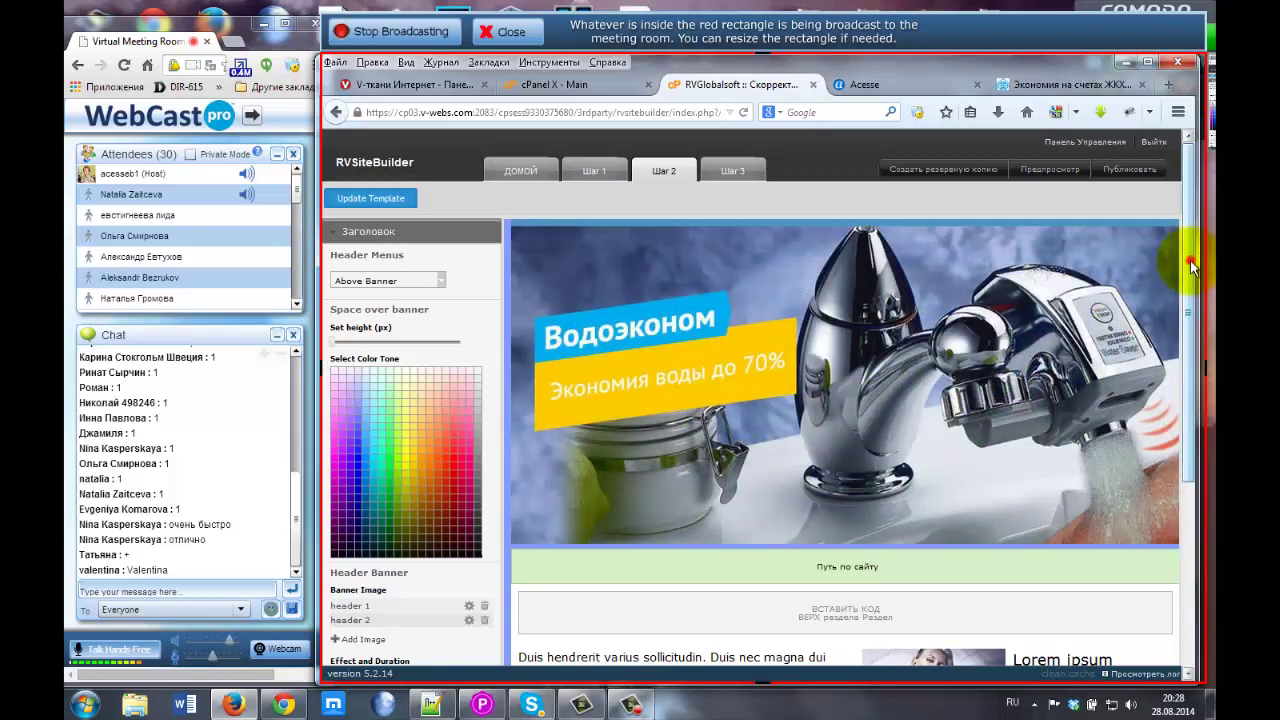
drag(1190, 265, 1192, 330)
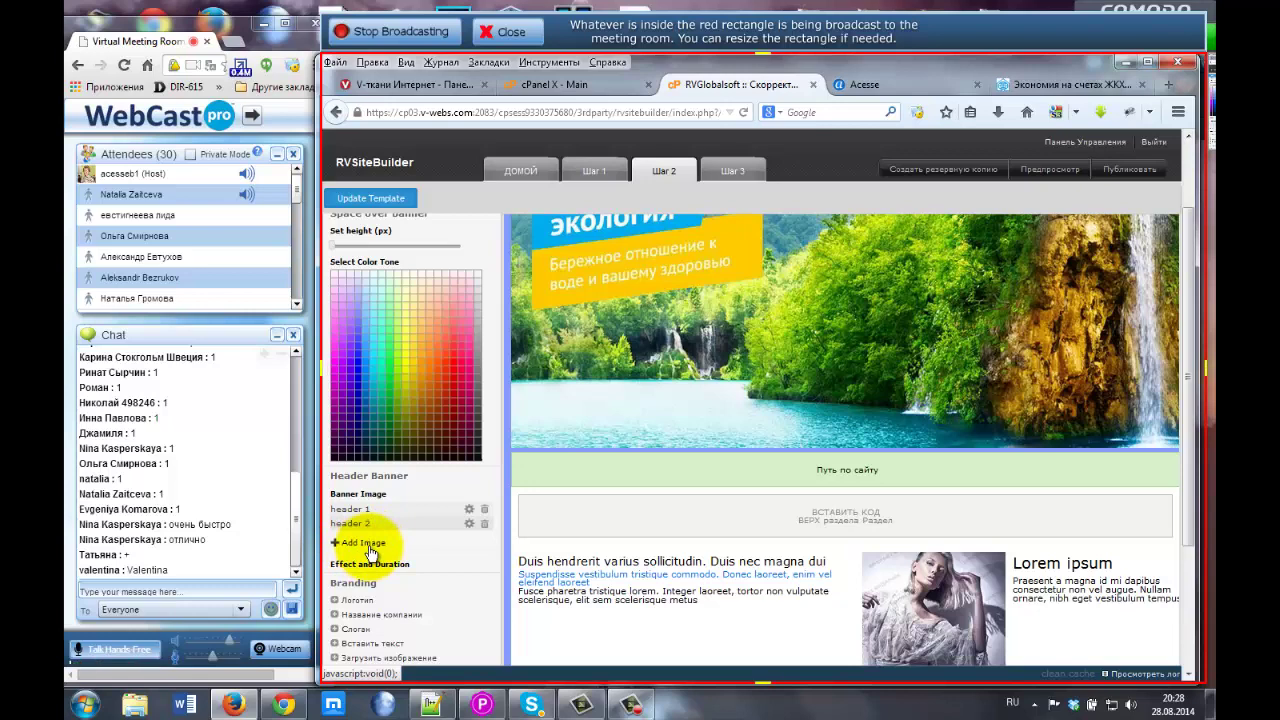
scroll(437, 520, down, 1)
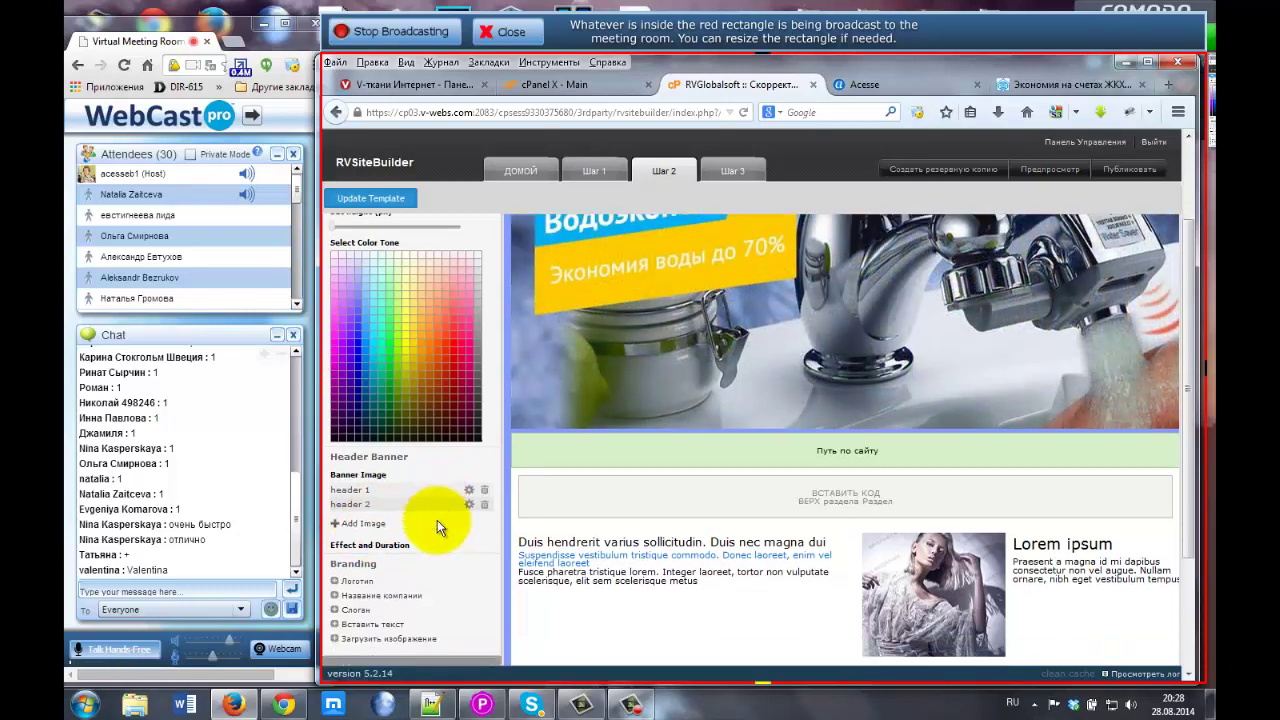
scroll(437, 520, down, 3)
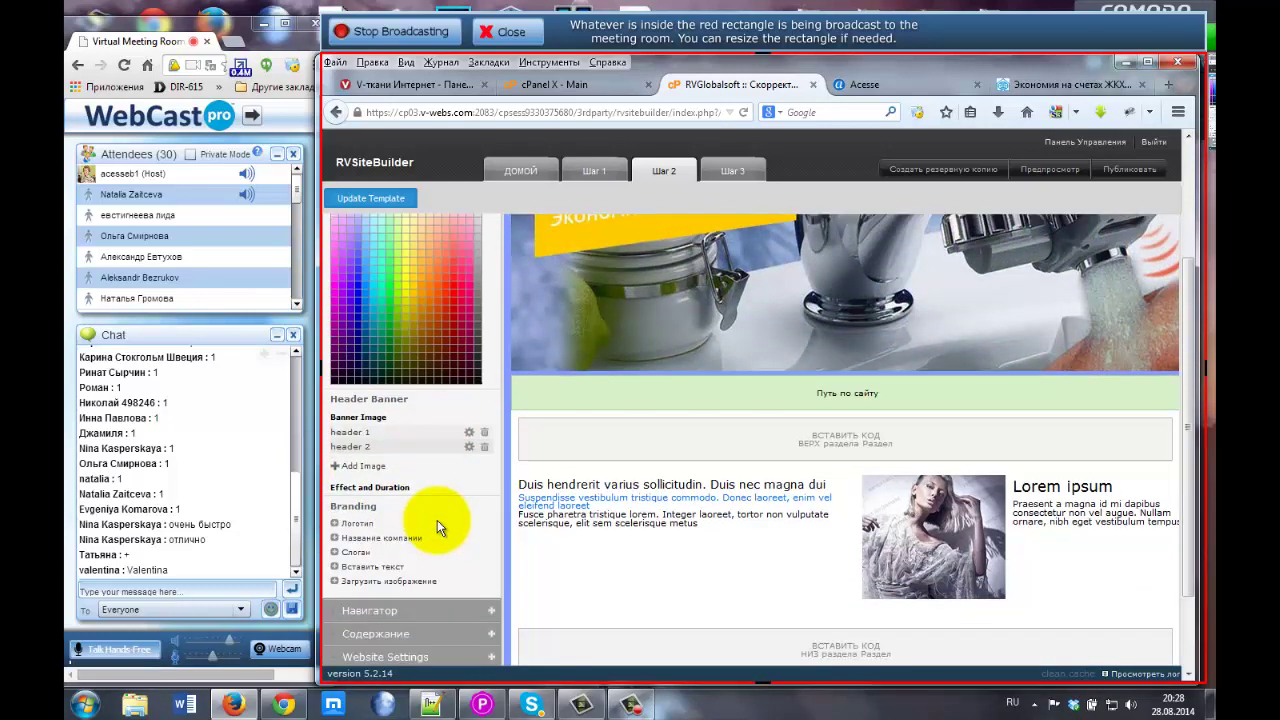
scroll(436, 518, up, 9)
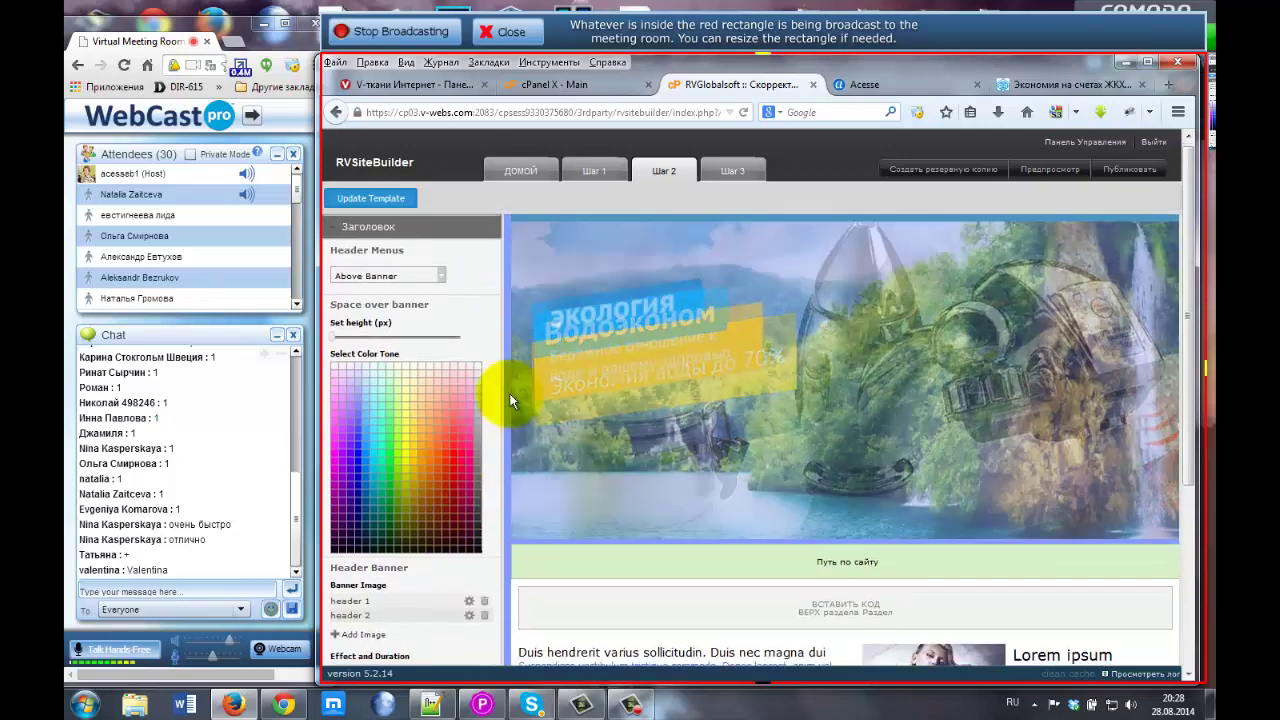
scroll(509, 393, down, 7)
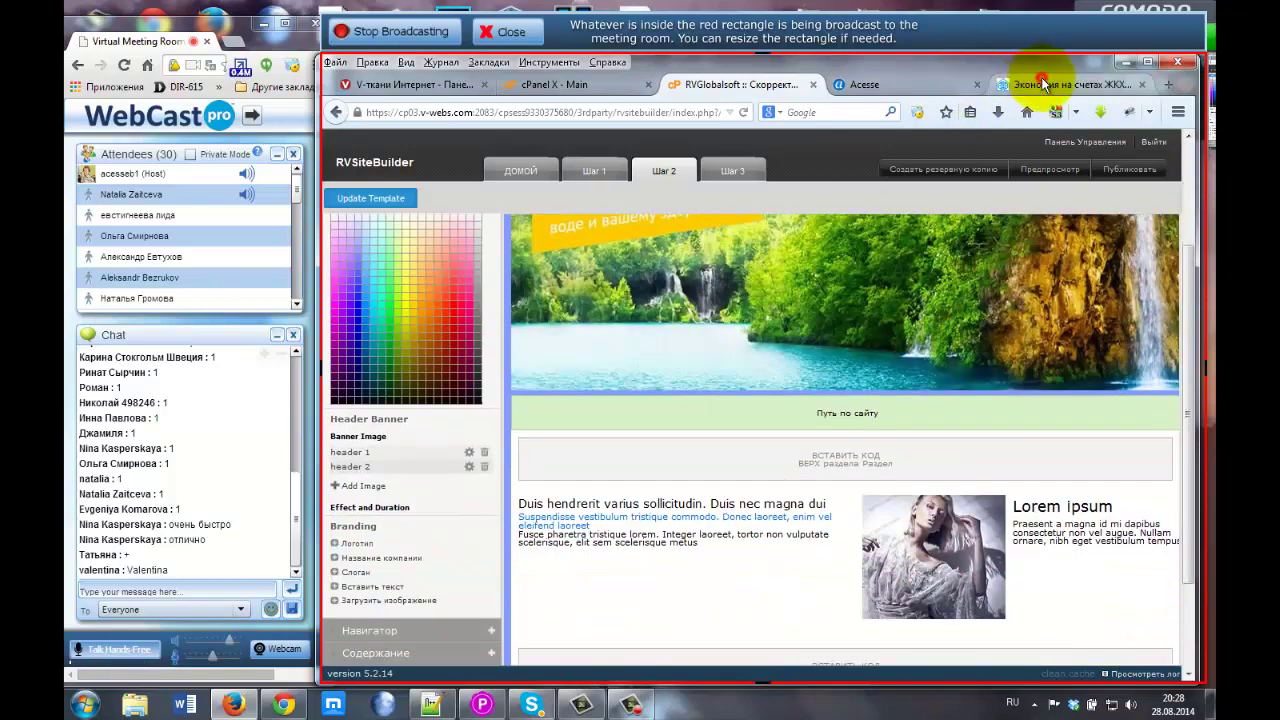
click(1062, 84)
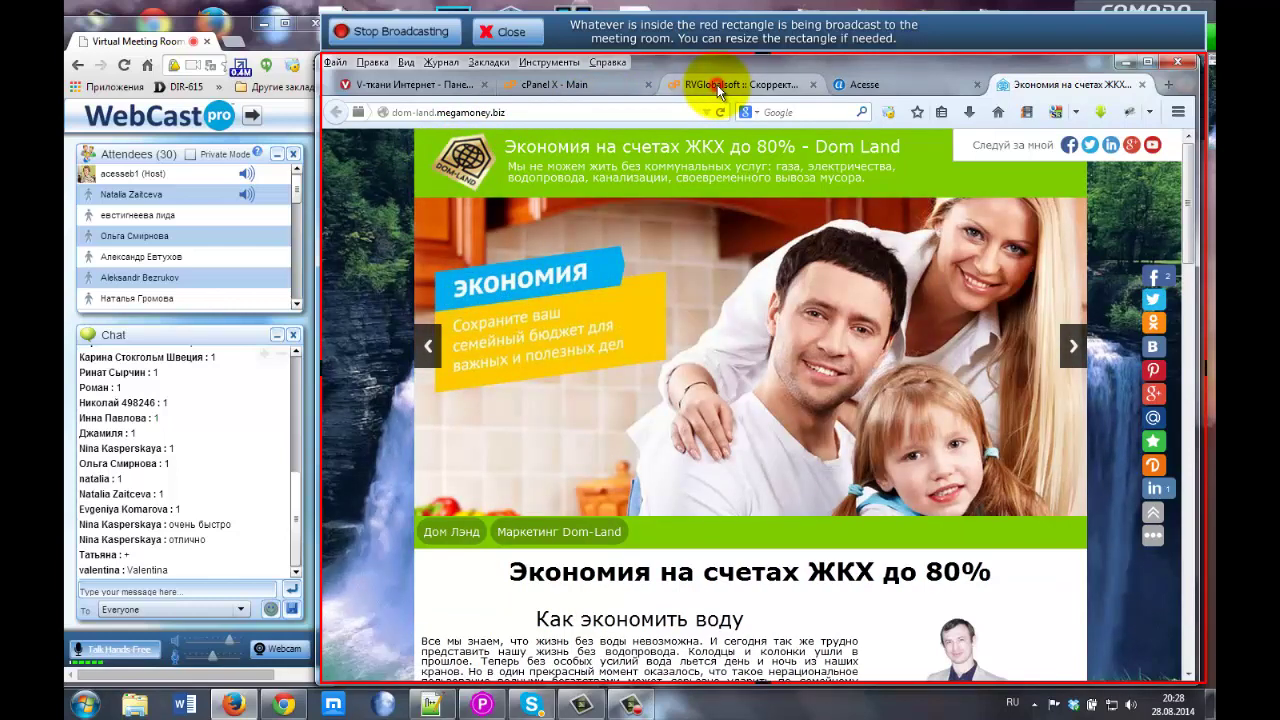
click(740, 84)
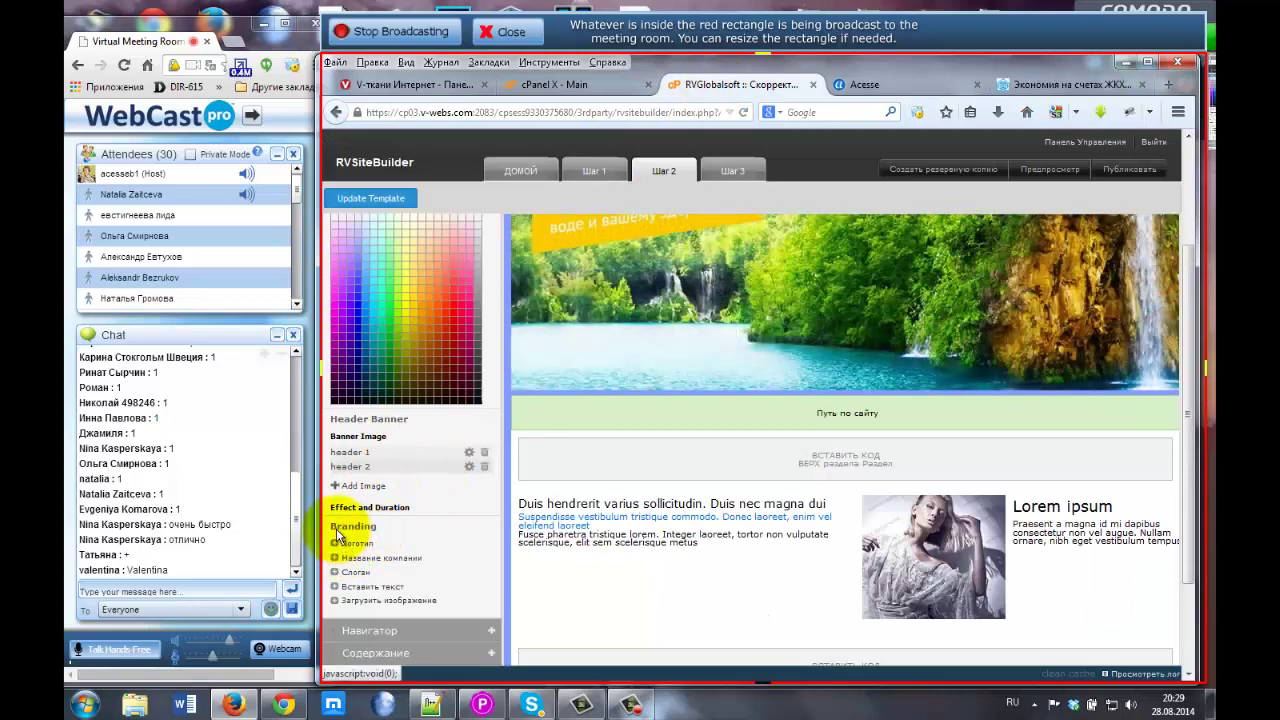
drag(341, 528, 385, 527)
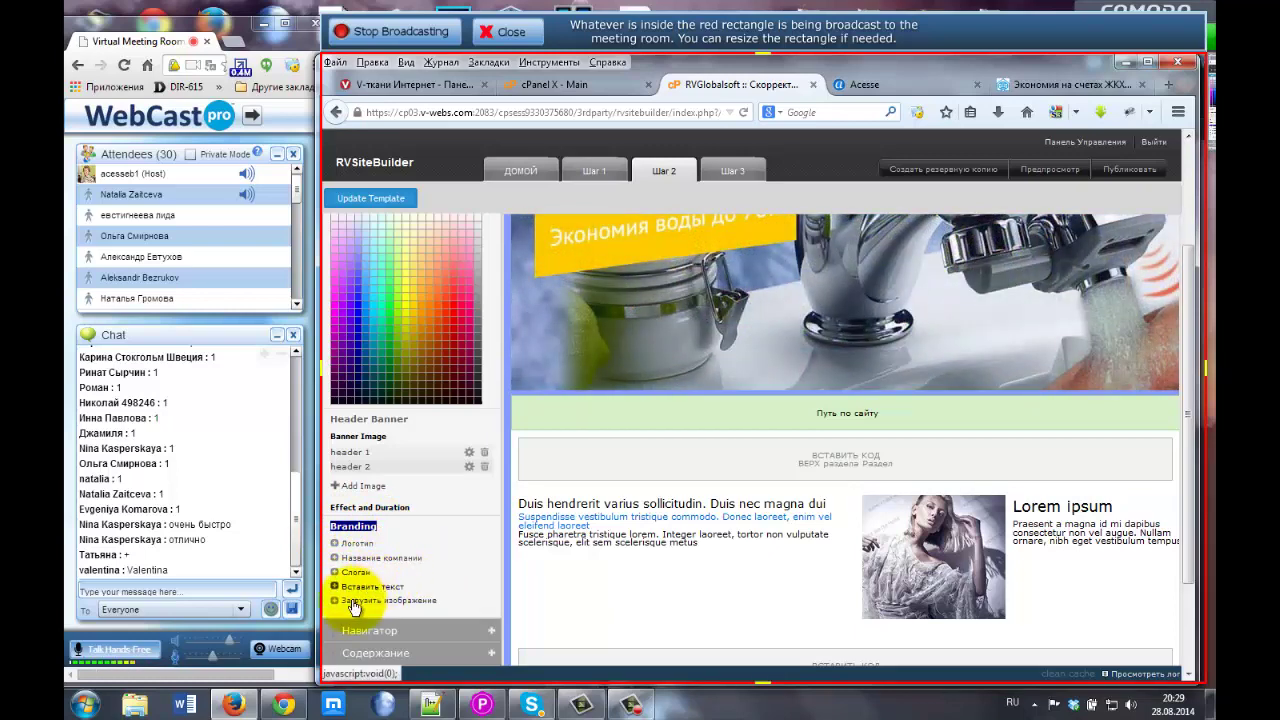
Preview and upload the green 'dom land logo' PNG (79x70 px) as the site logo.
click(352, 544)
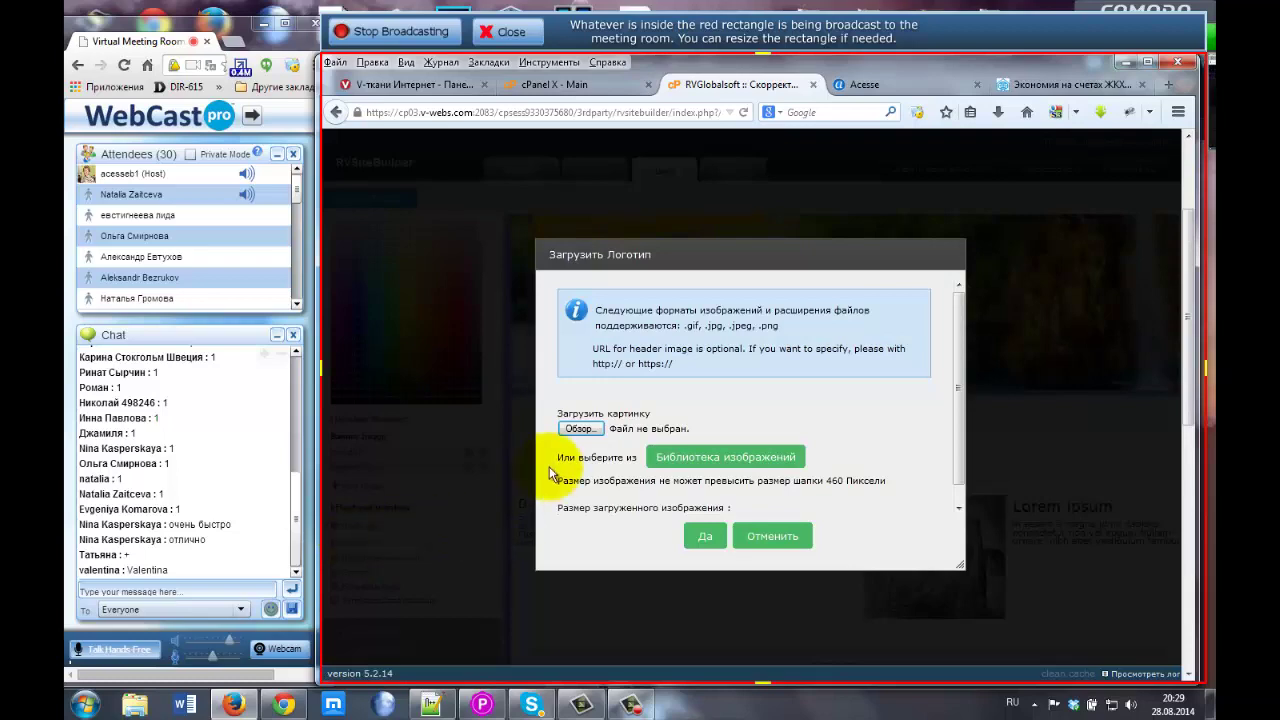
click(577, 430)
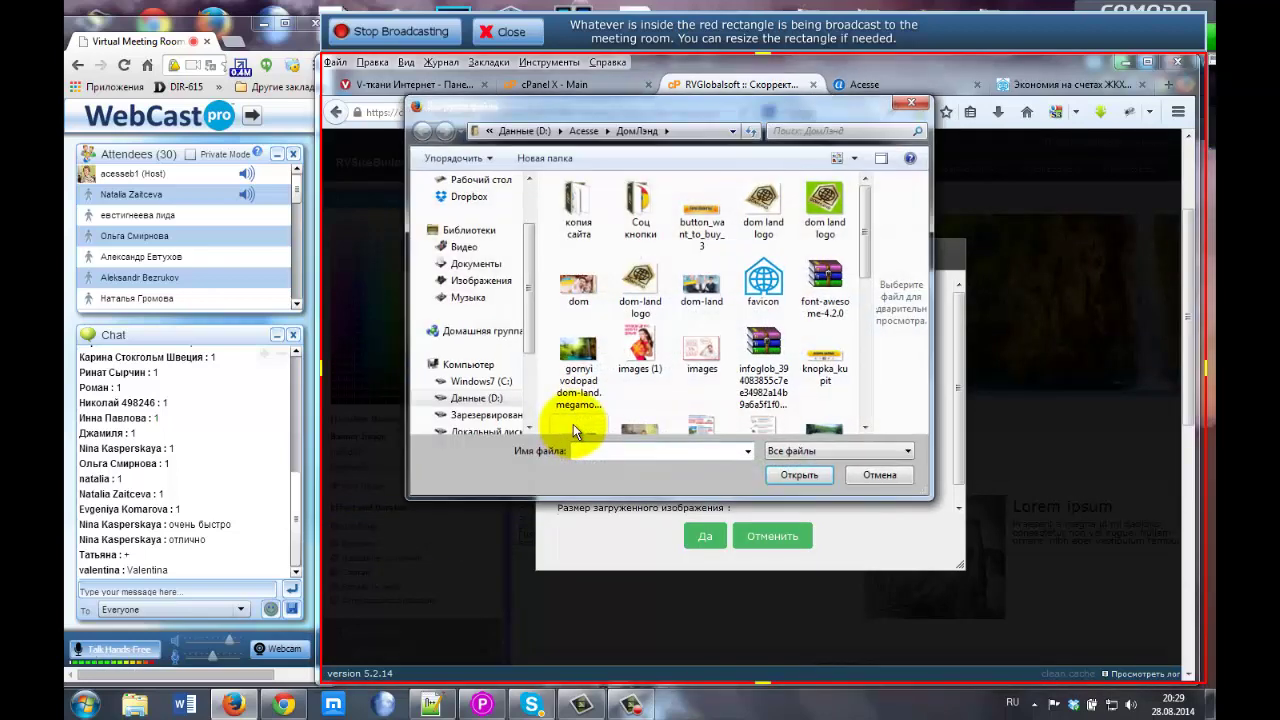
click(763, 208)
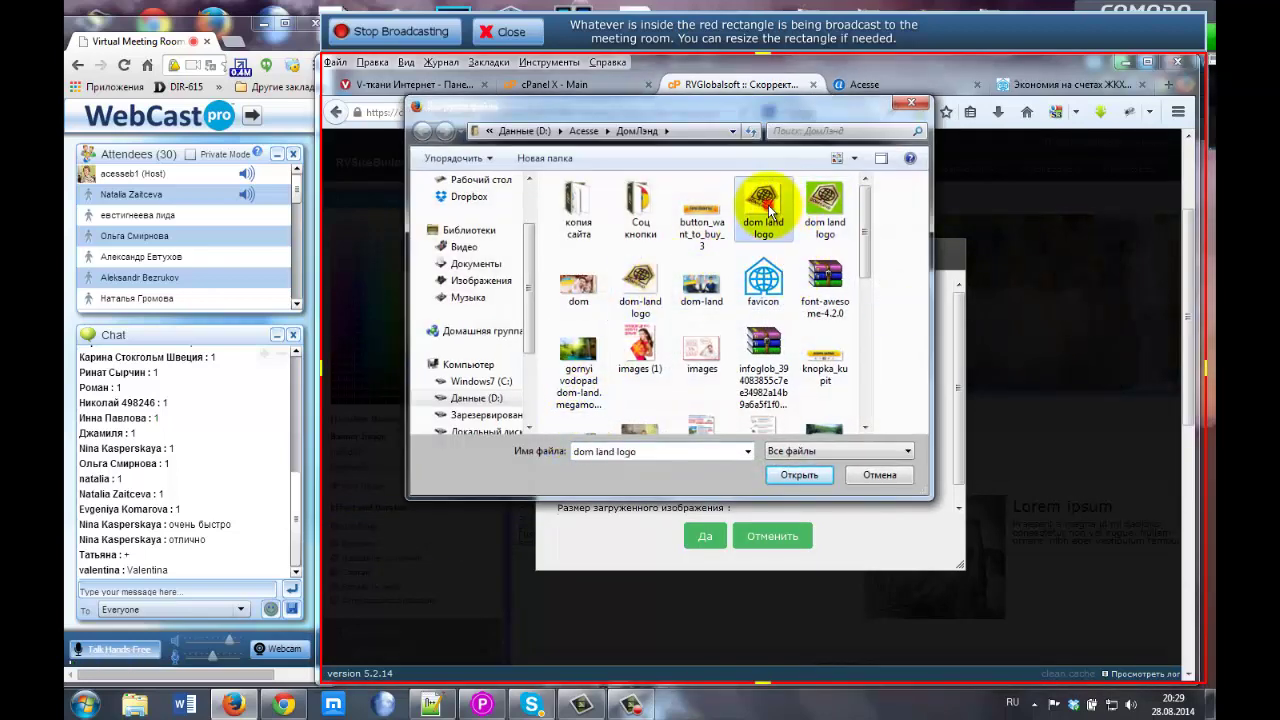
click(824, 204)
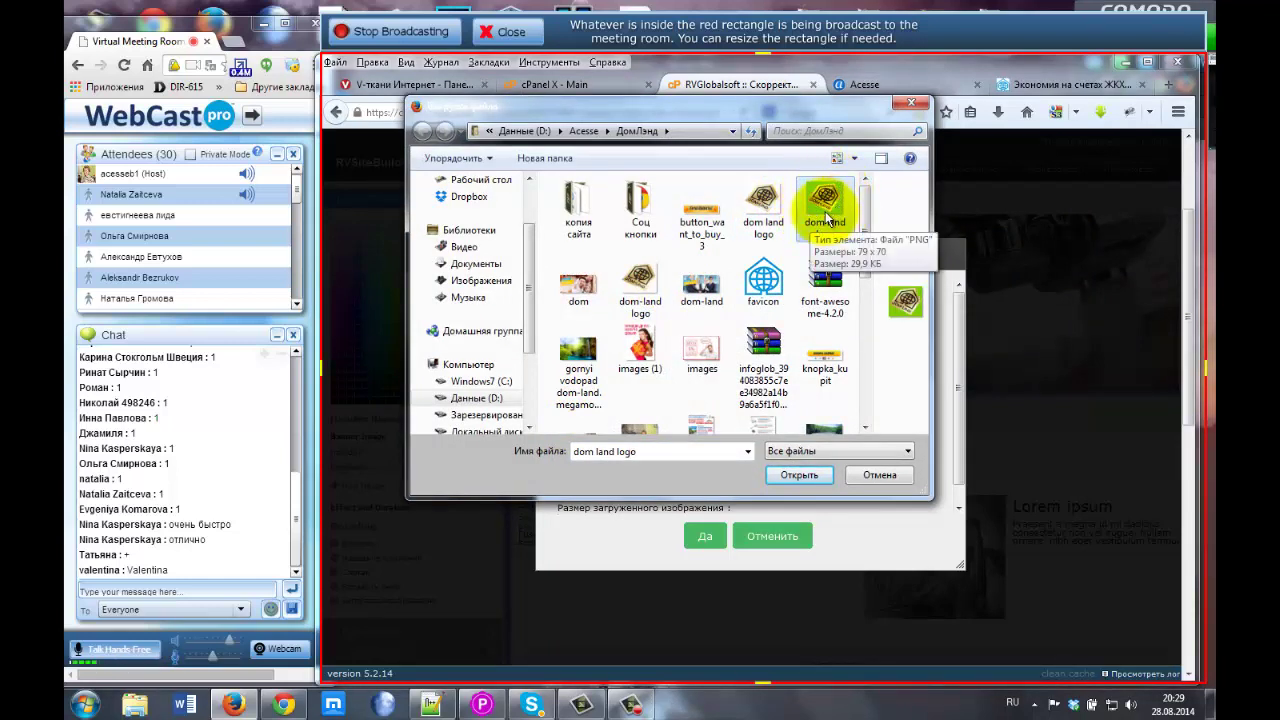
double_click(816, 200)
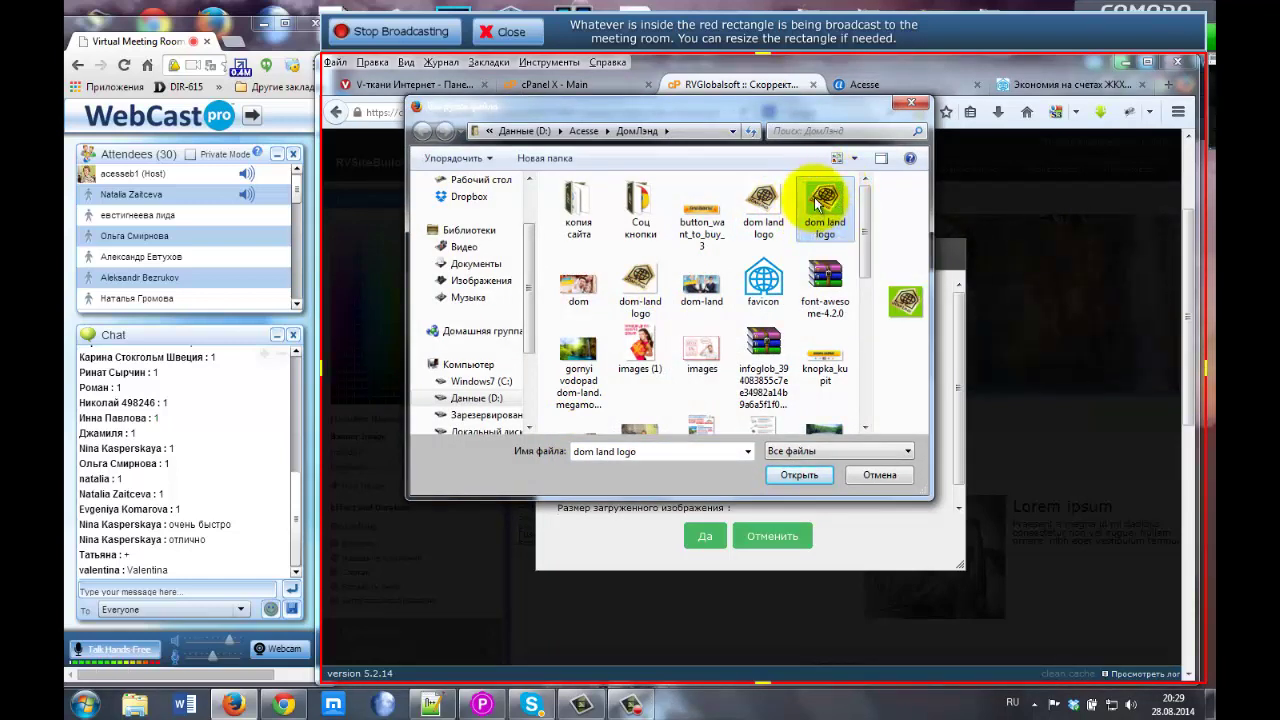
right_click(816, 202)
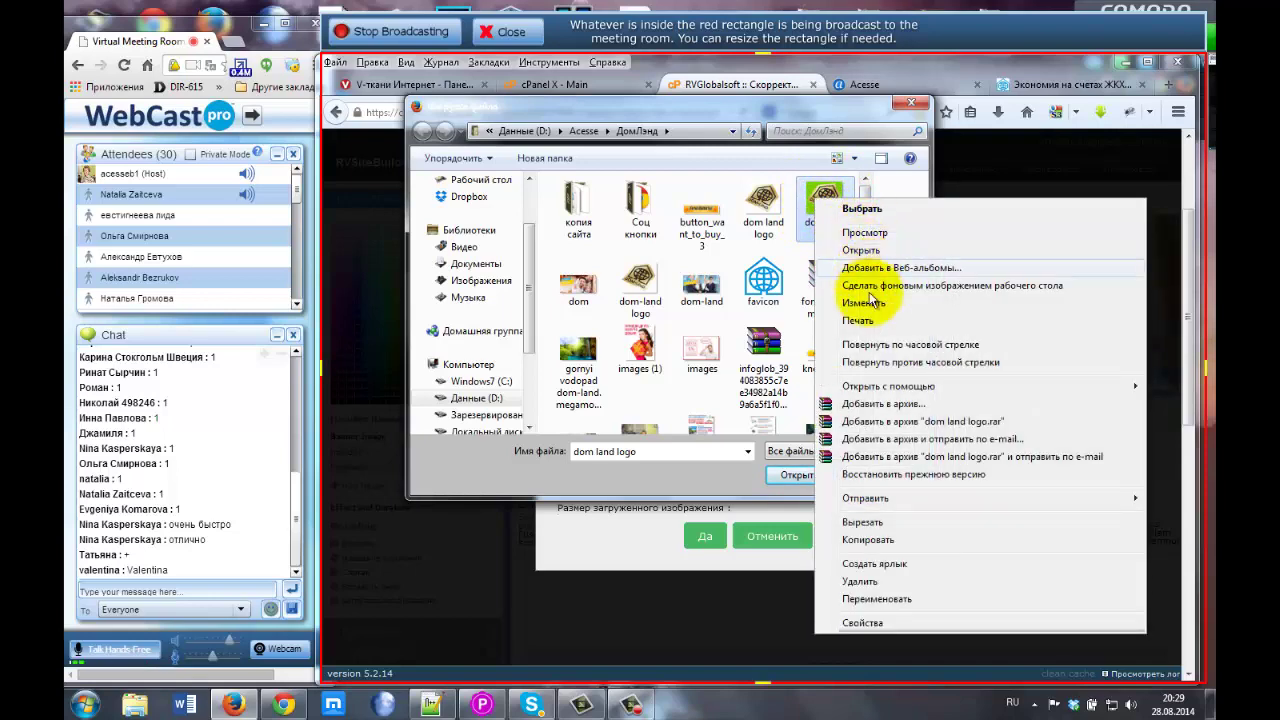
click(872, 231)
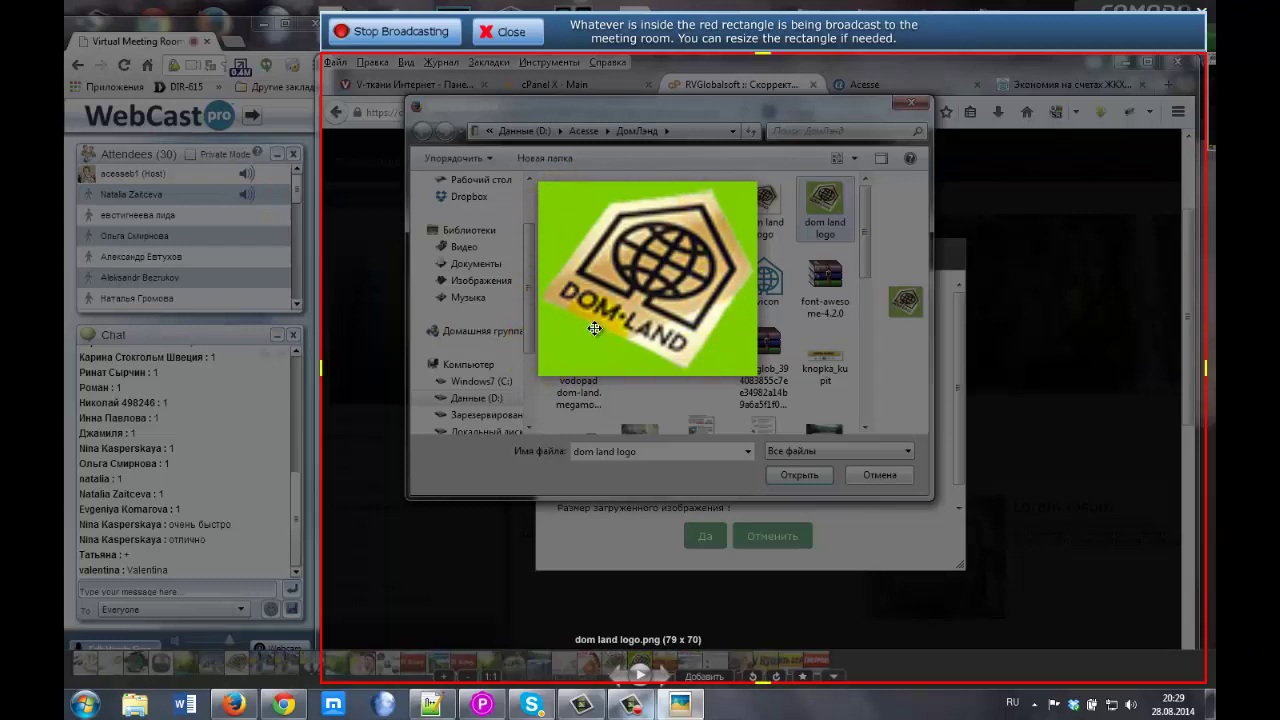
key(Escape)
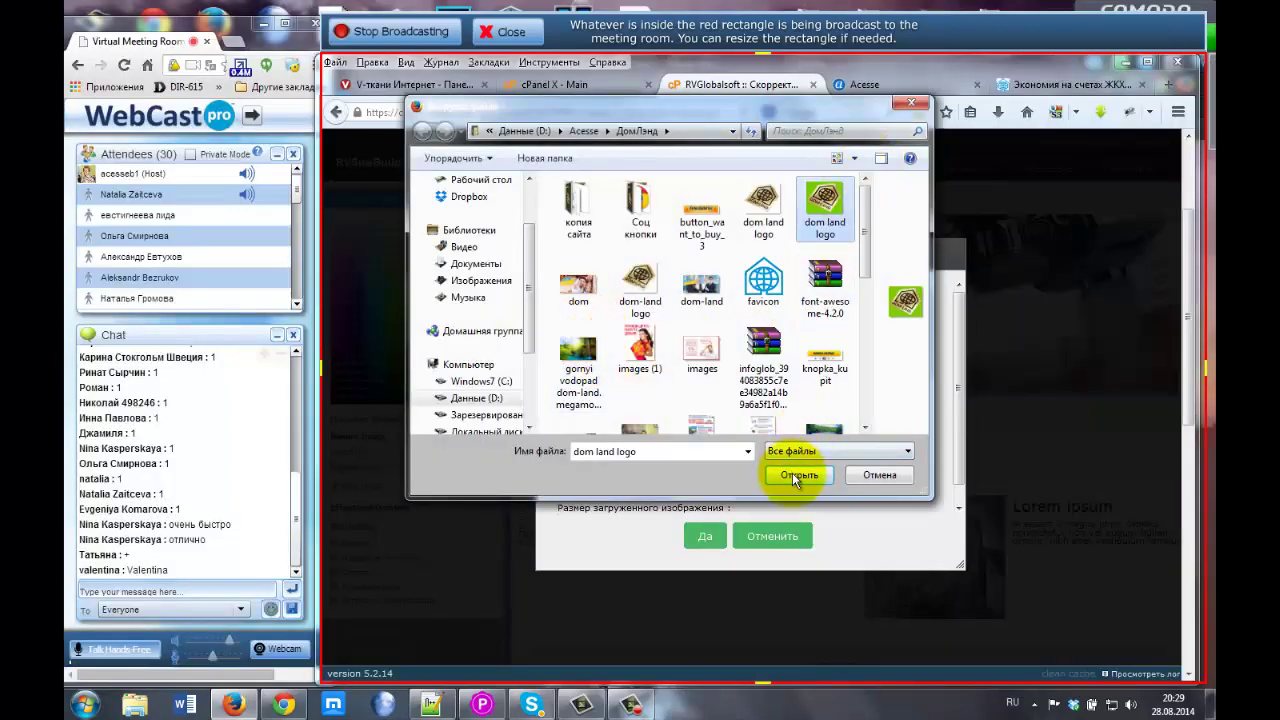
click(798, 477)
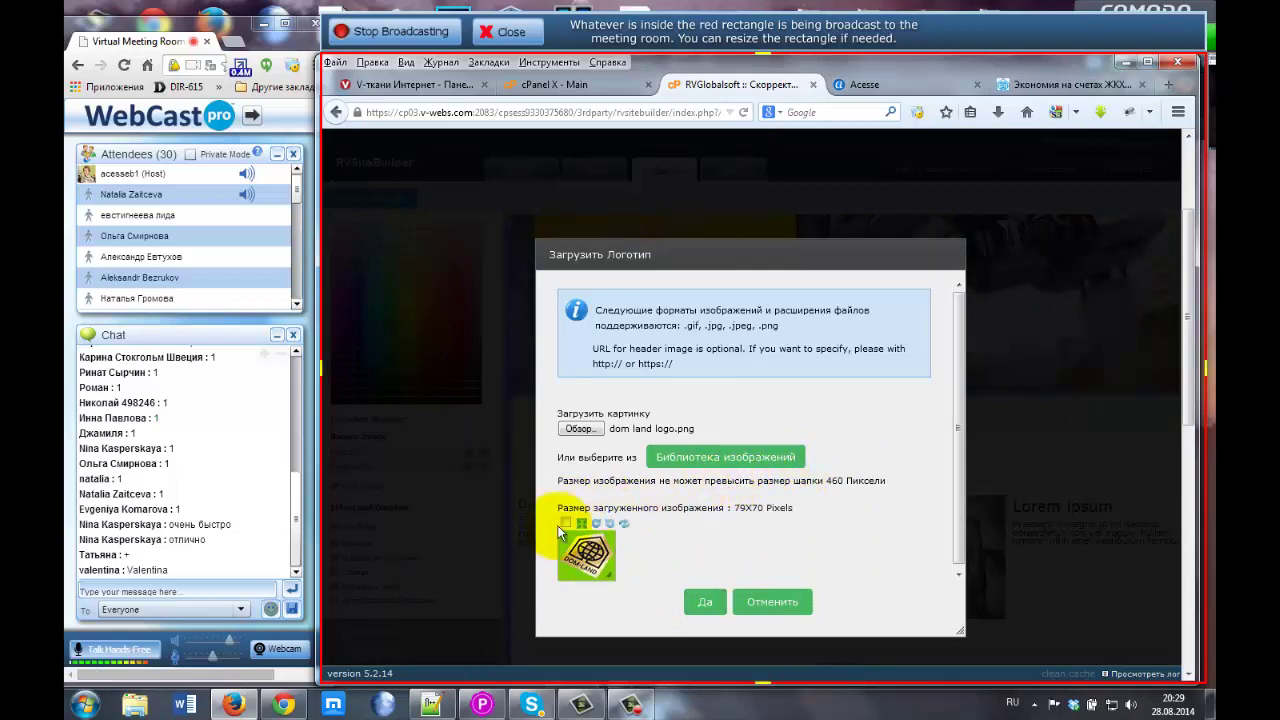
click(705, 602)
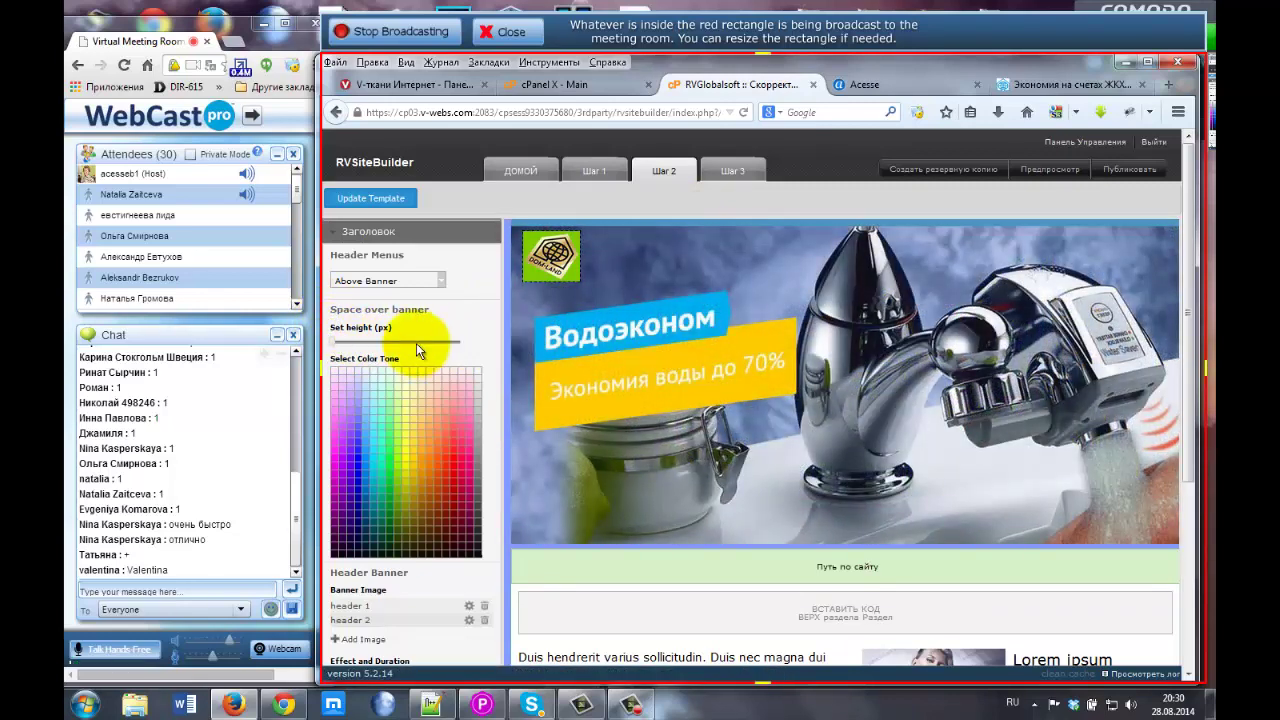
Set the Space over banner height to 116 px and zoom the page out.
click(363, 346)
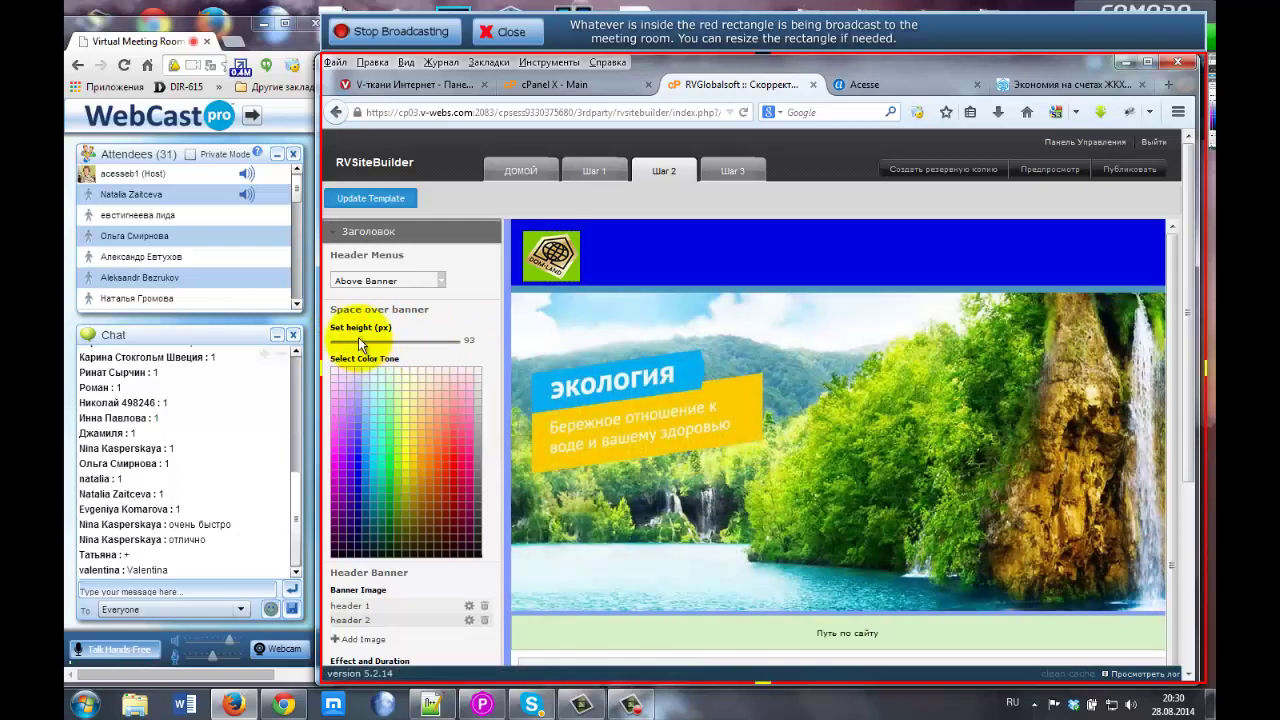
drag(358, 337, 398, 342)
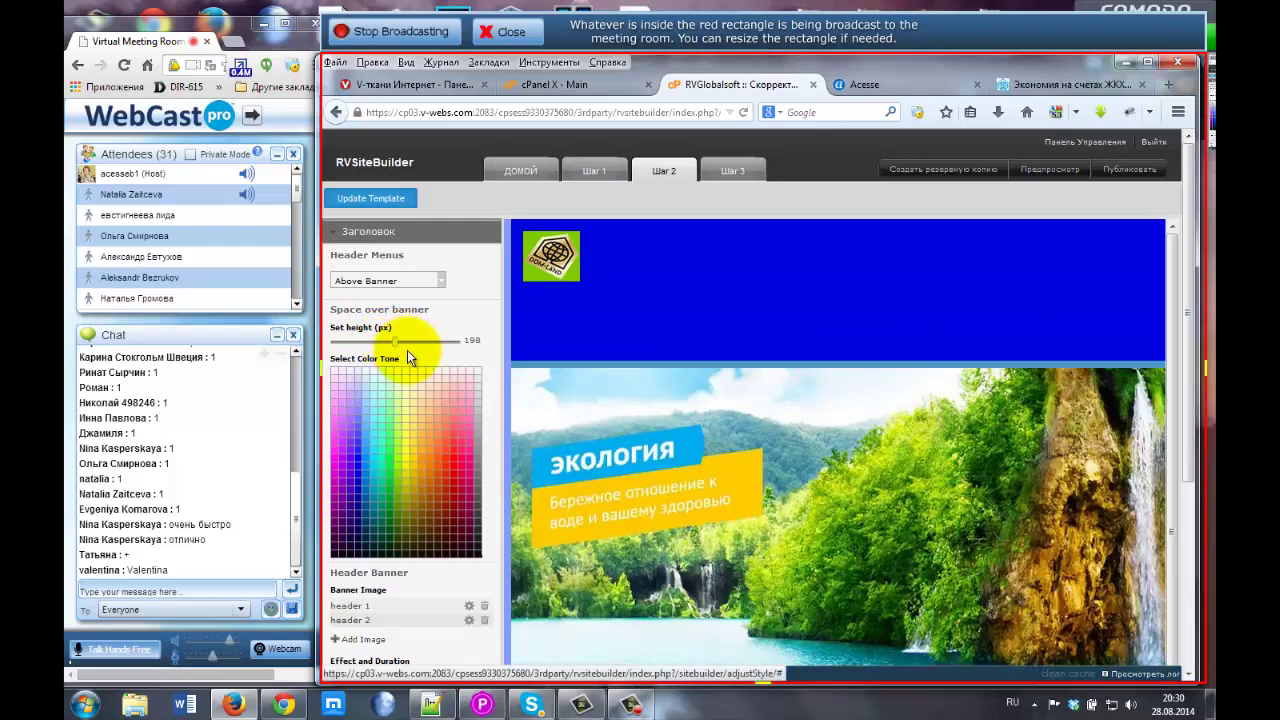
click(435, 340)
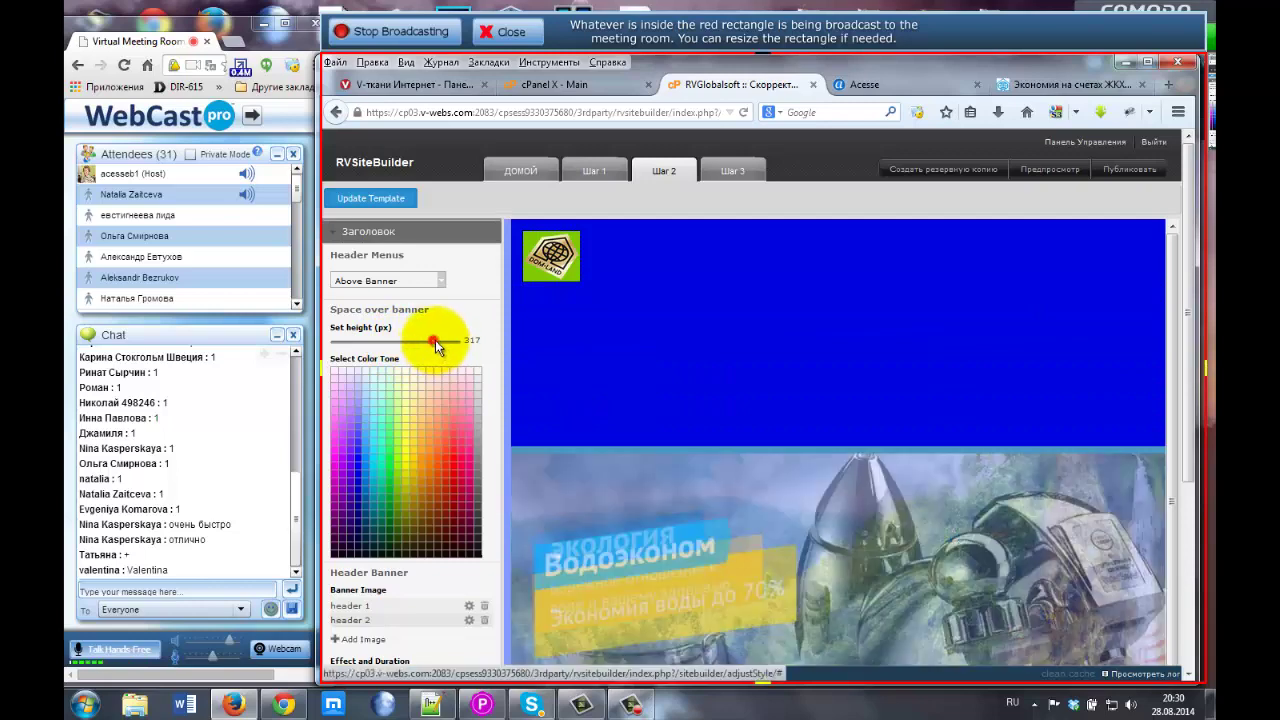
drag(438, 344, 388, 346)
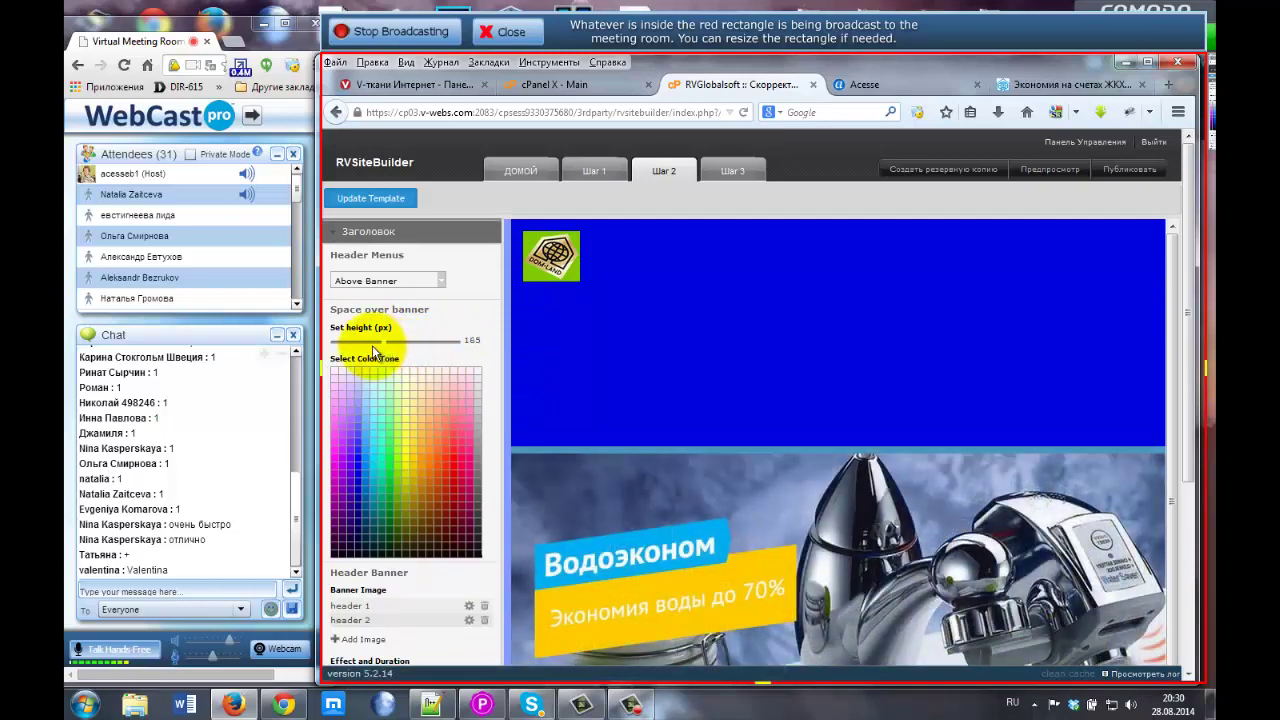
click(361, 341)
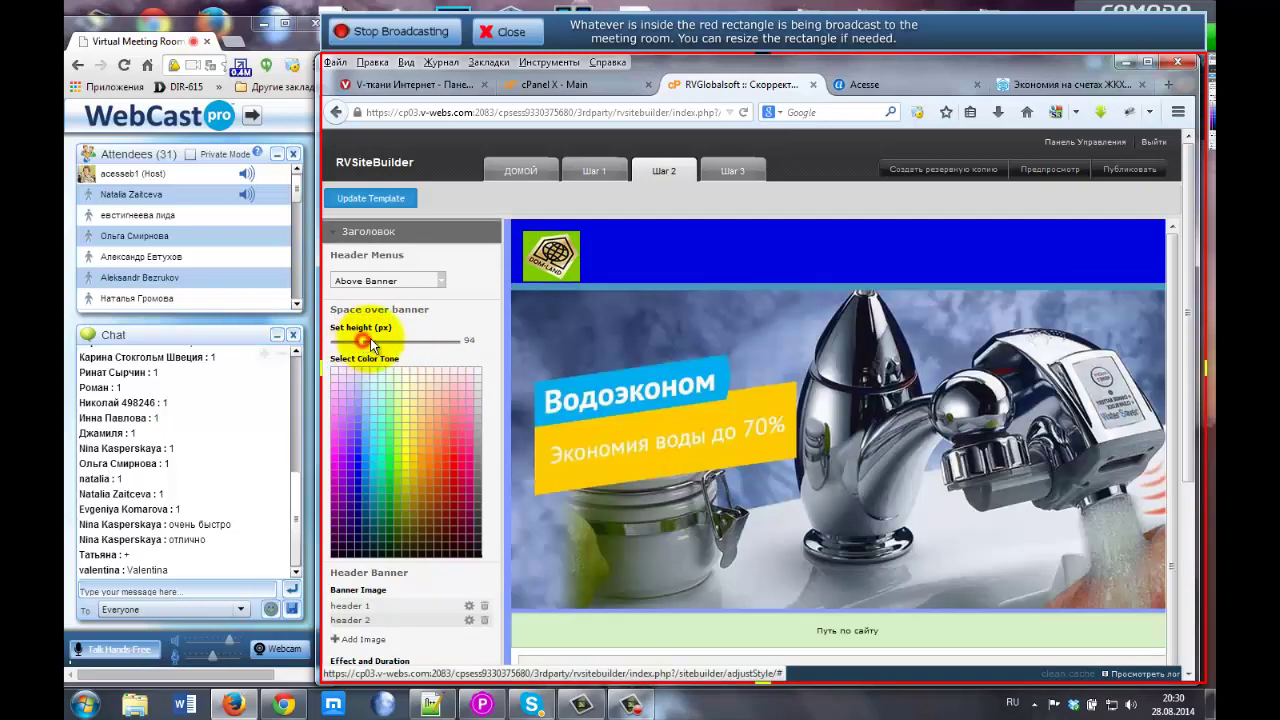
click(370, 341)
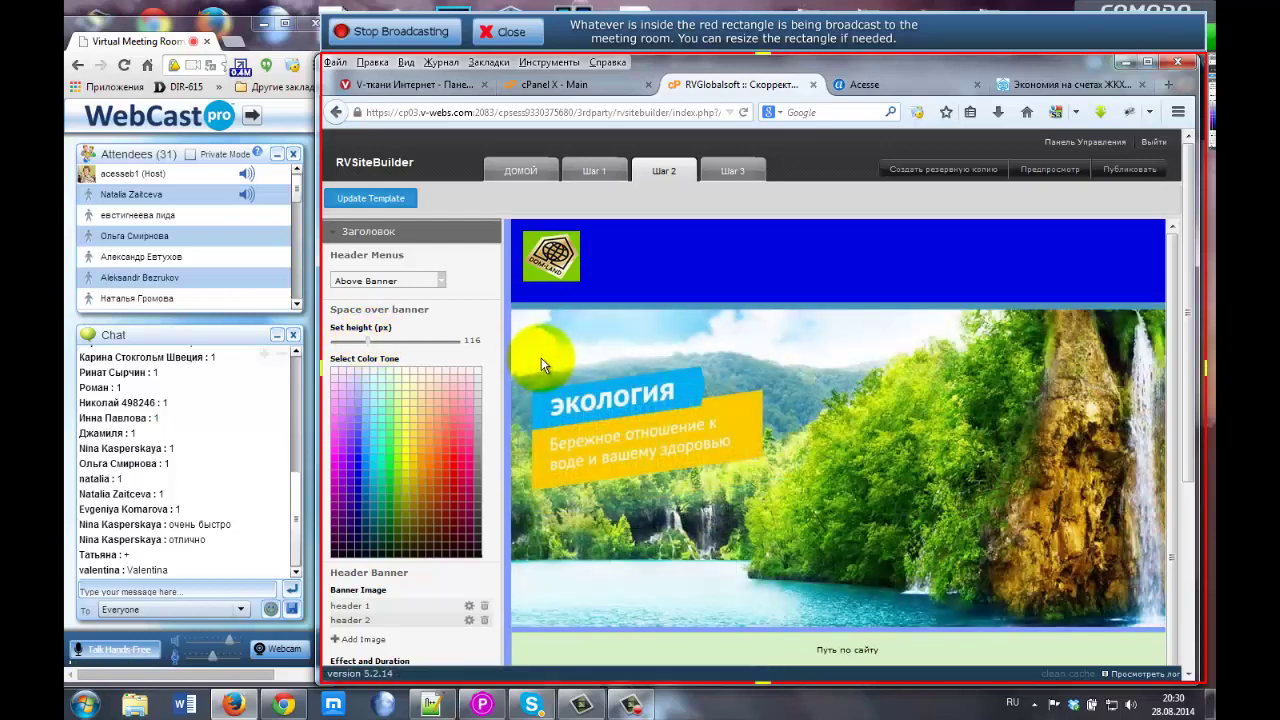
key(ctrl+minus)
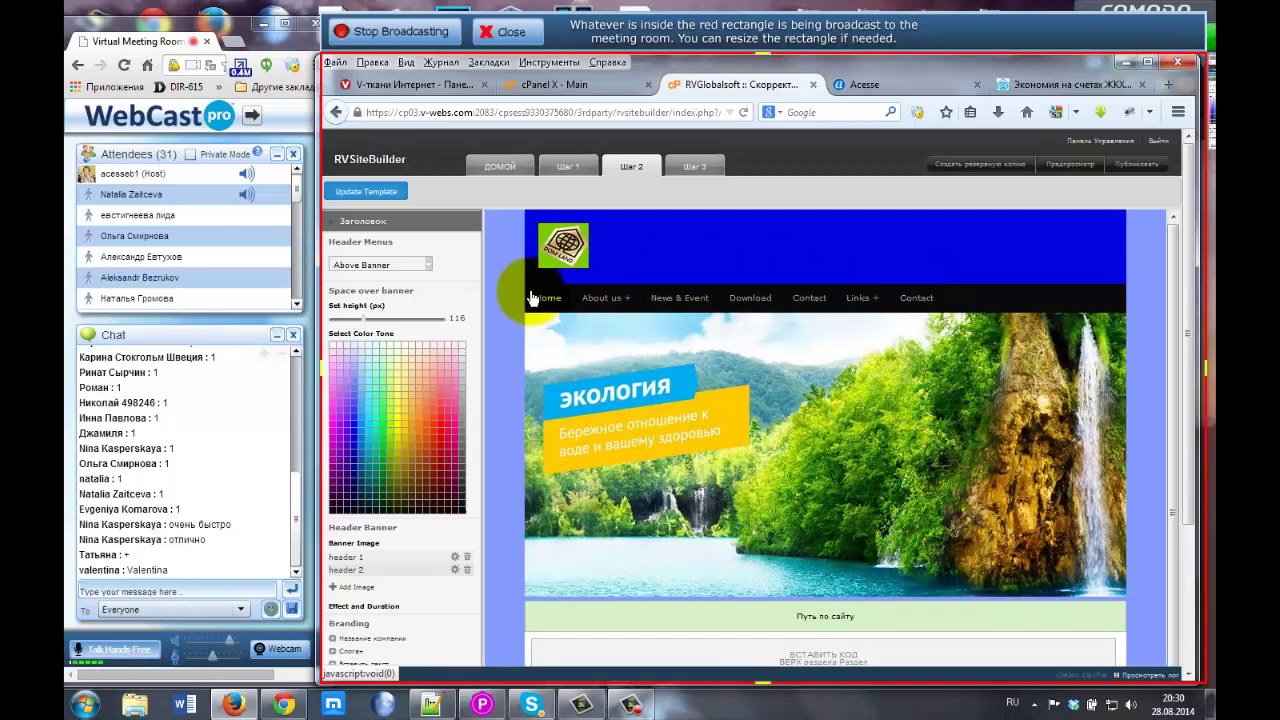
Place the header menu Underneath Banner and make the header band yellow-green.
mouse_move(874, 305)
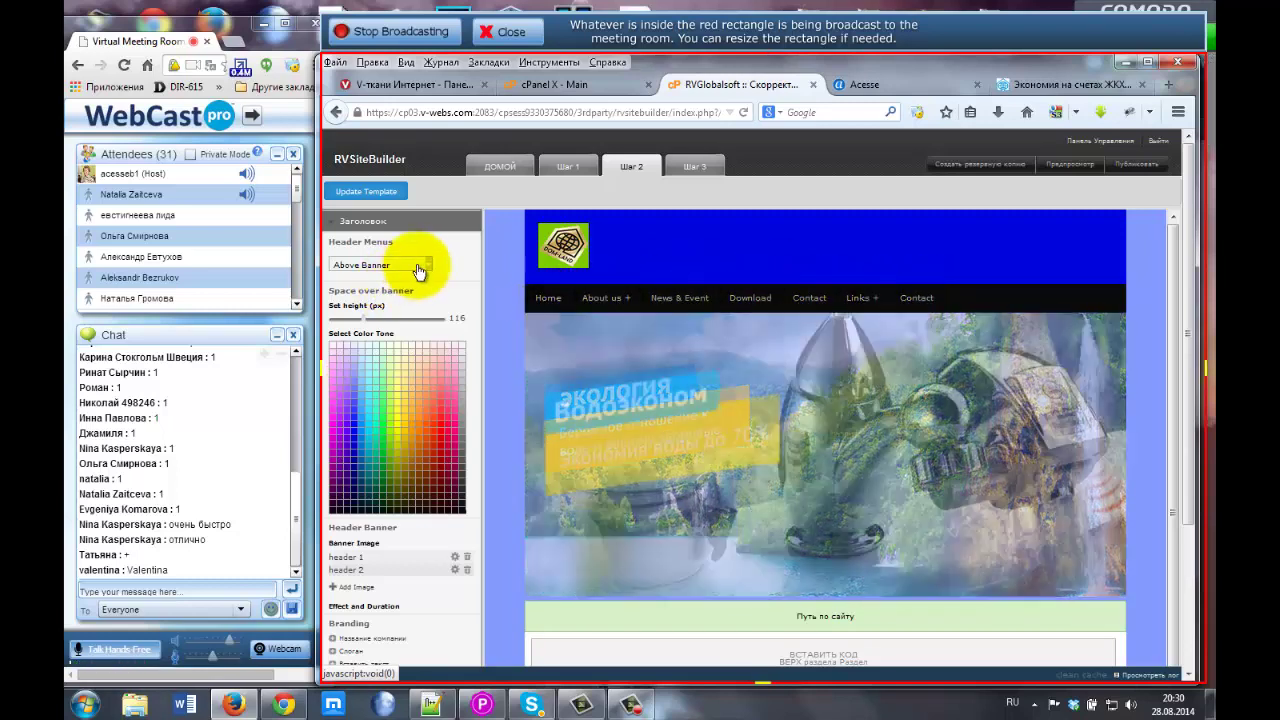
click(354, 265)
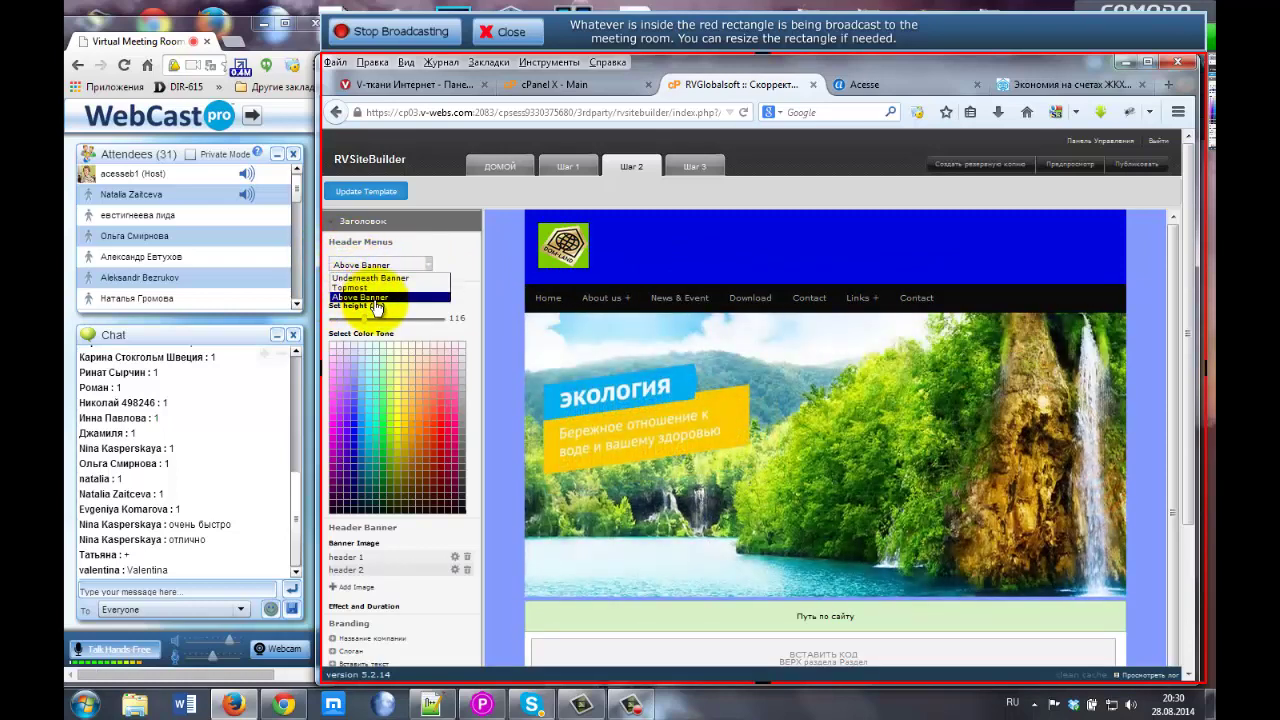
click(350, 287)
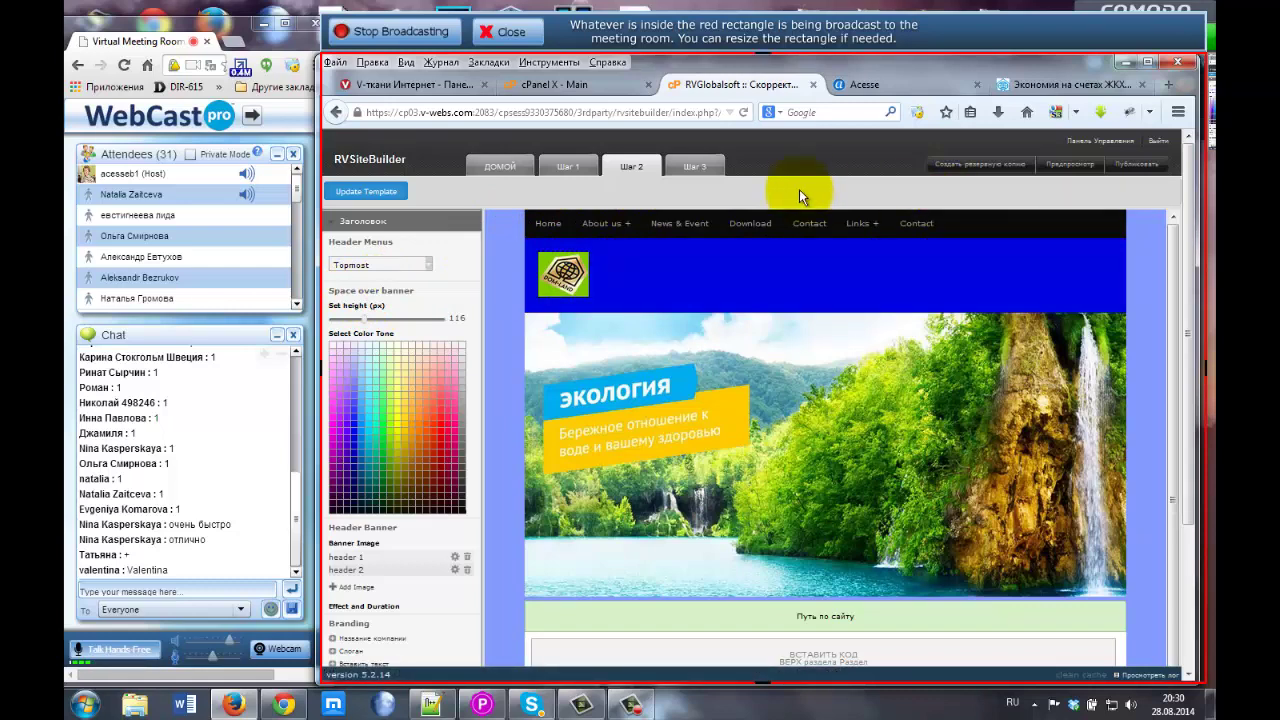
click(421, 269)
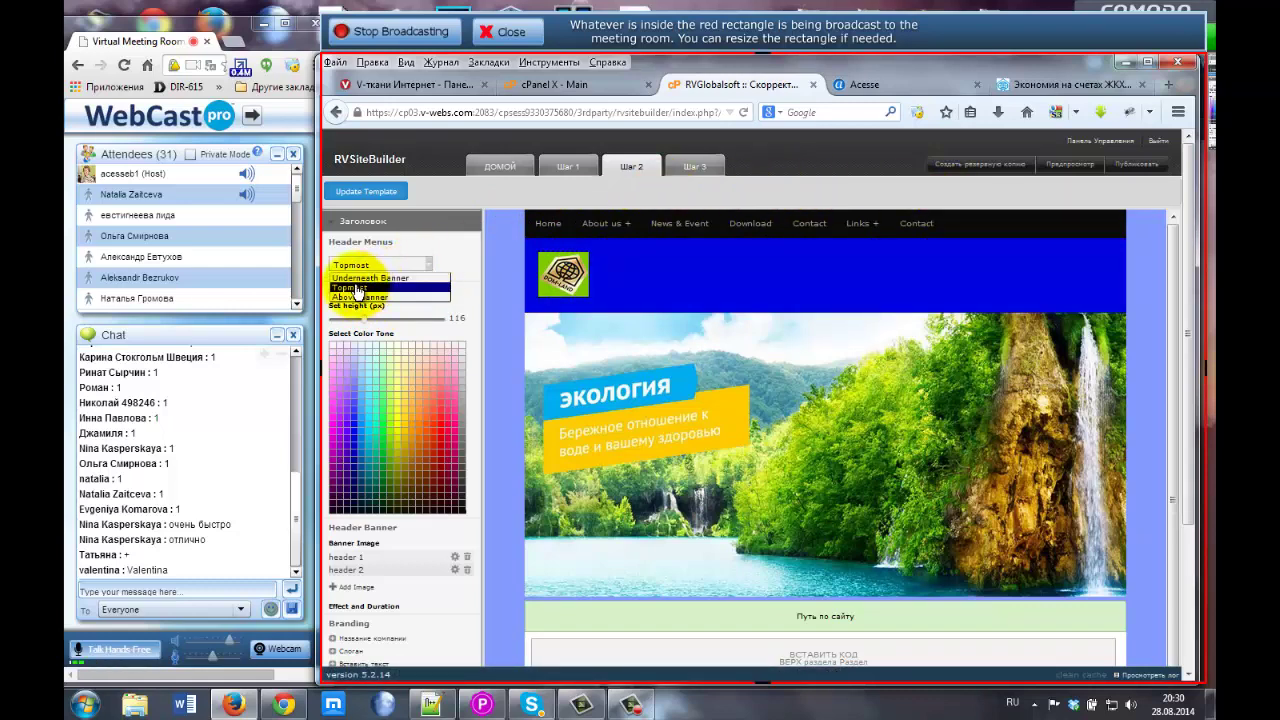
click(399, 278)
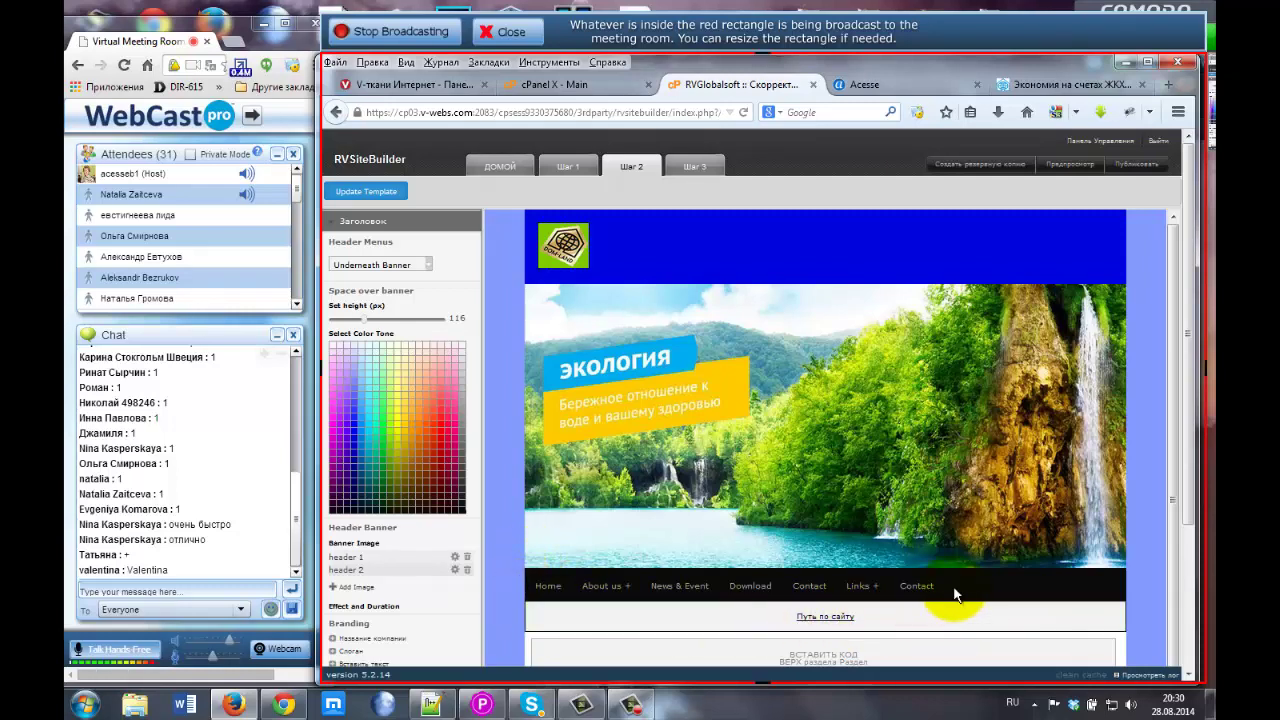
mouse_move(580, 593)
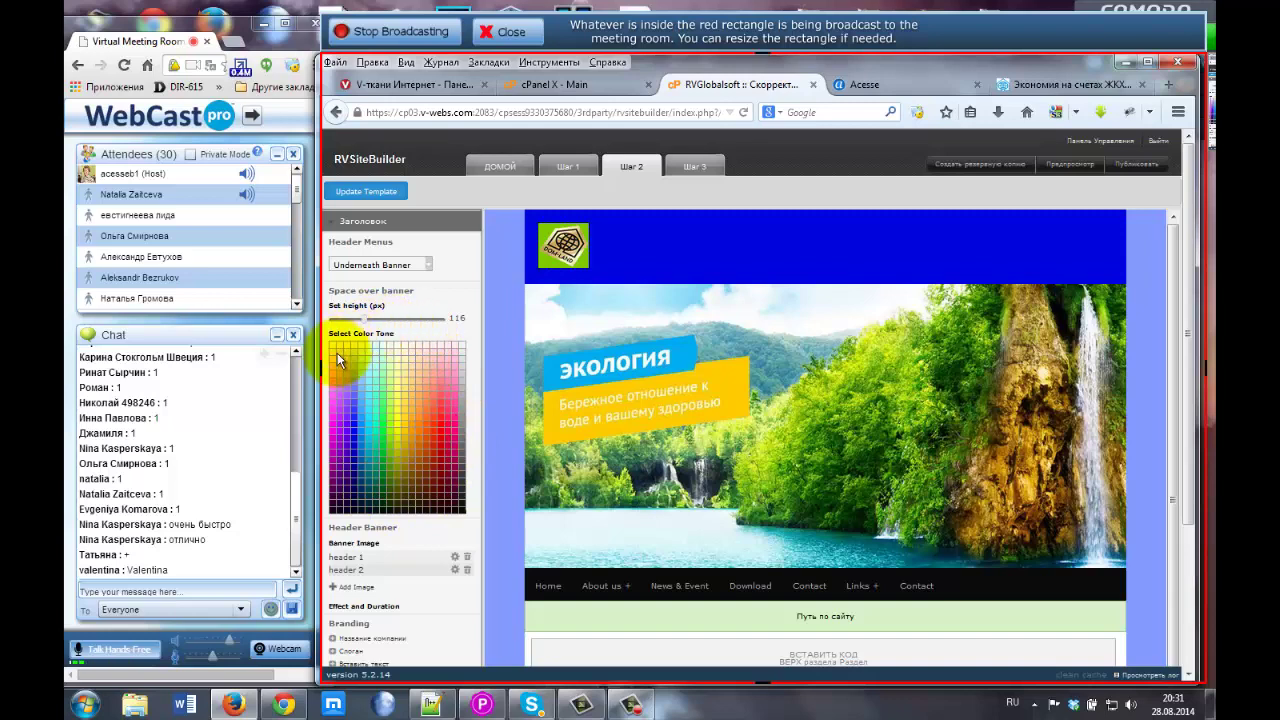
click(392, 409)
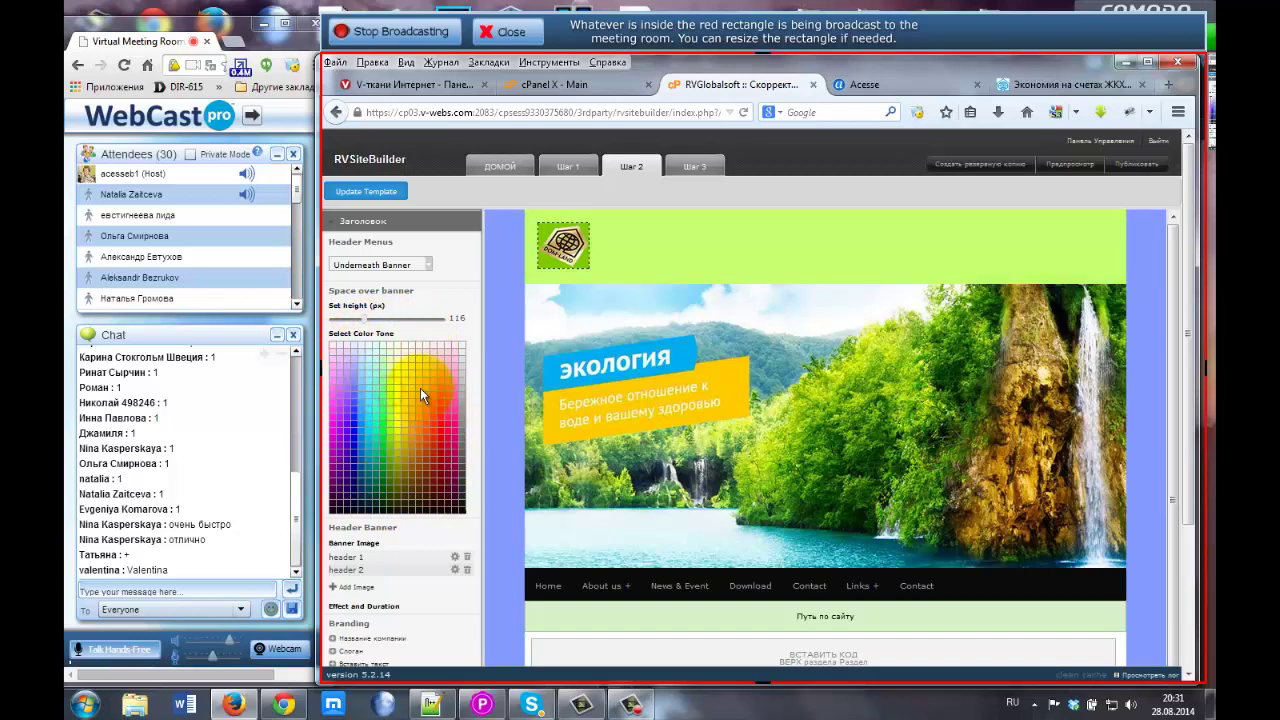
Try red and light grey tones, then settle on purple for the header background.
click(443, 410)
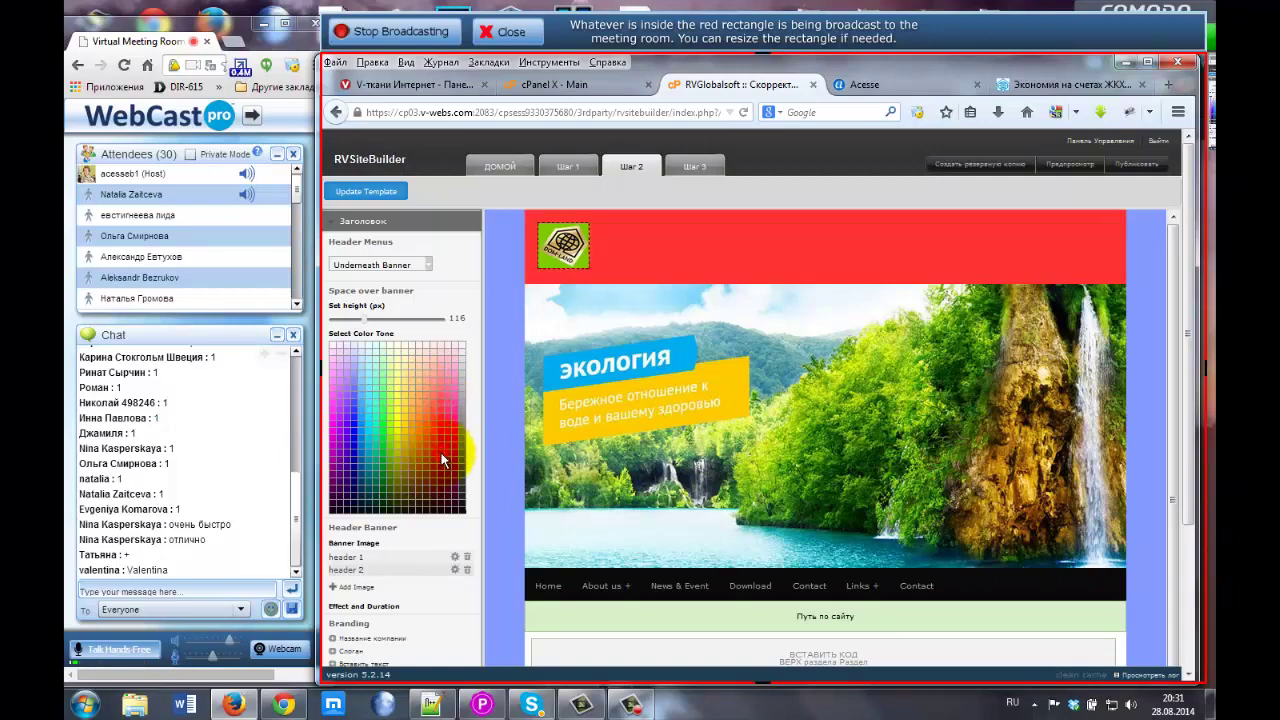
click(443, 455)
click(432, 356)
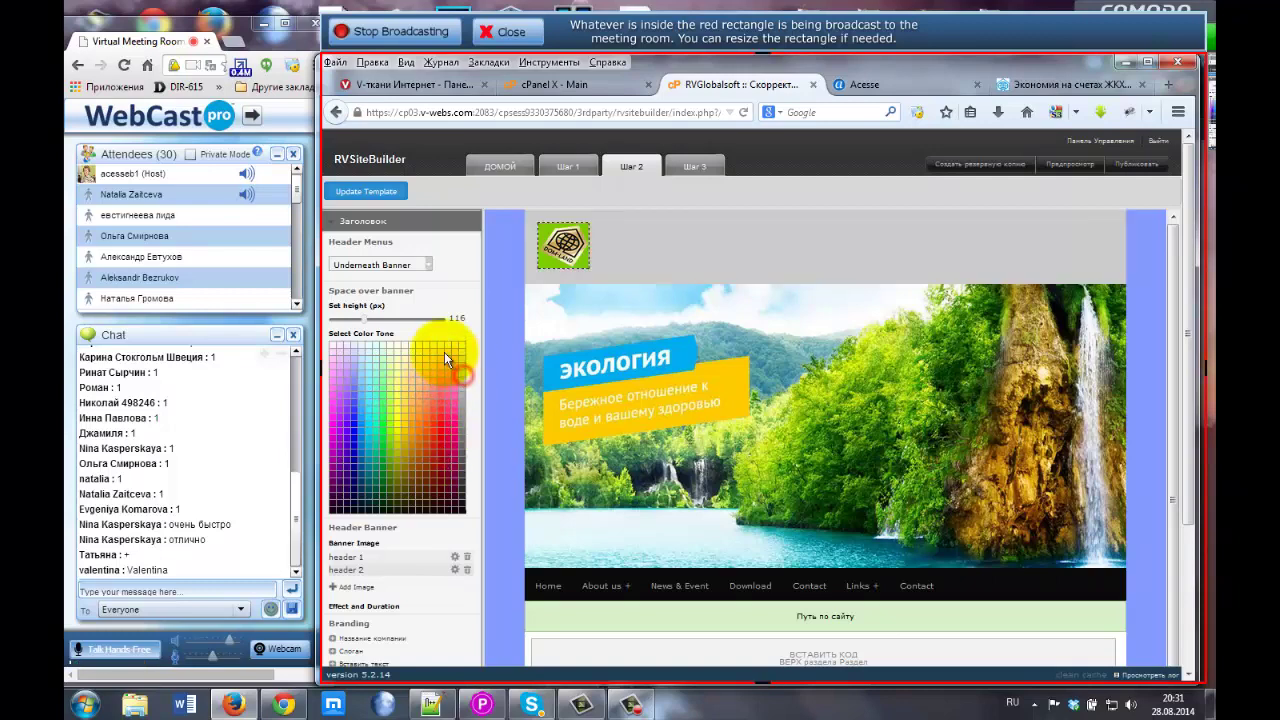
click(347, 414)
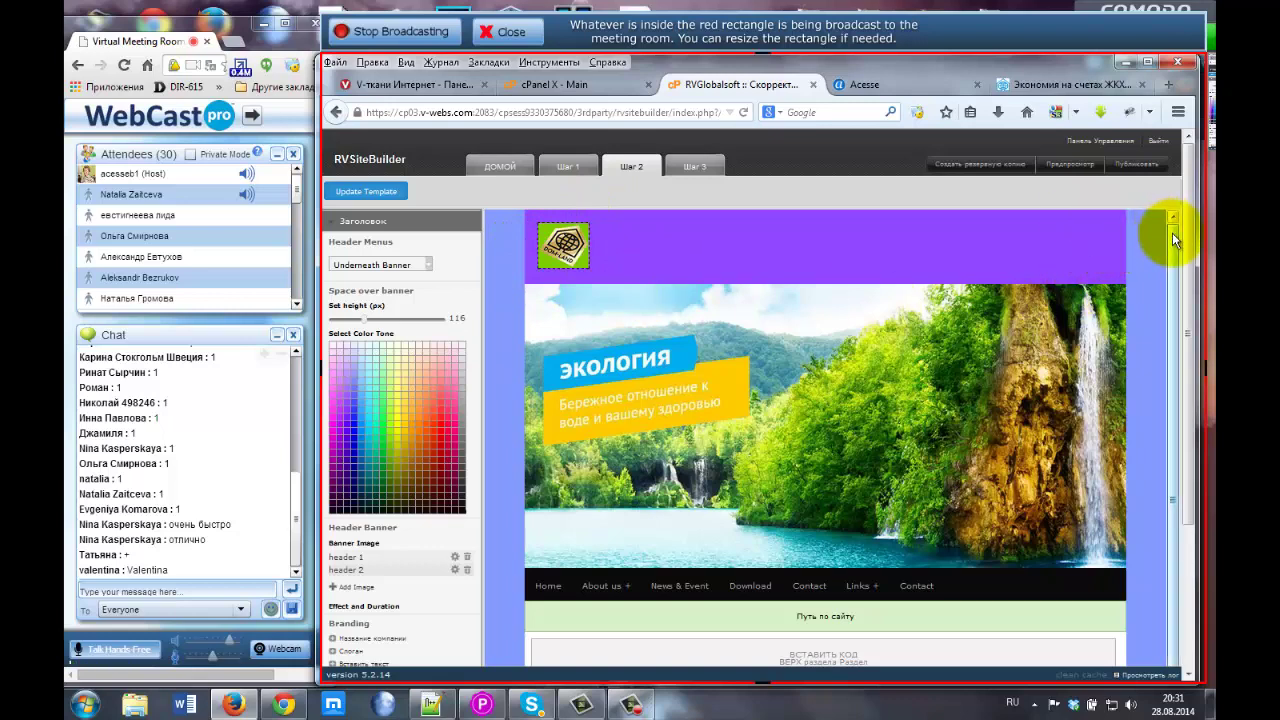
mouse_move(1172, 232)
mouse_down()
mouse_move(1171, 262)
mouse_move(1168, 220)
mouse_up()
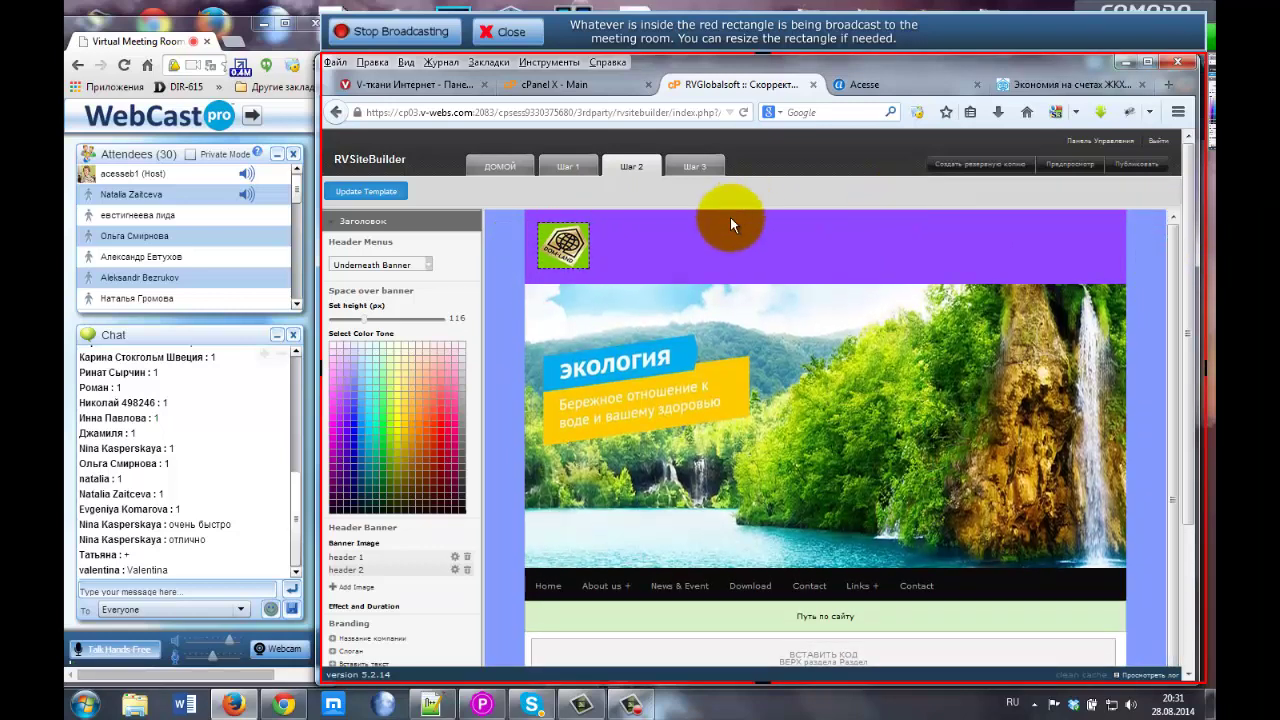
Copy the full title line from the live Dom Land site and return to the builder.
click(1030, 87)
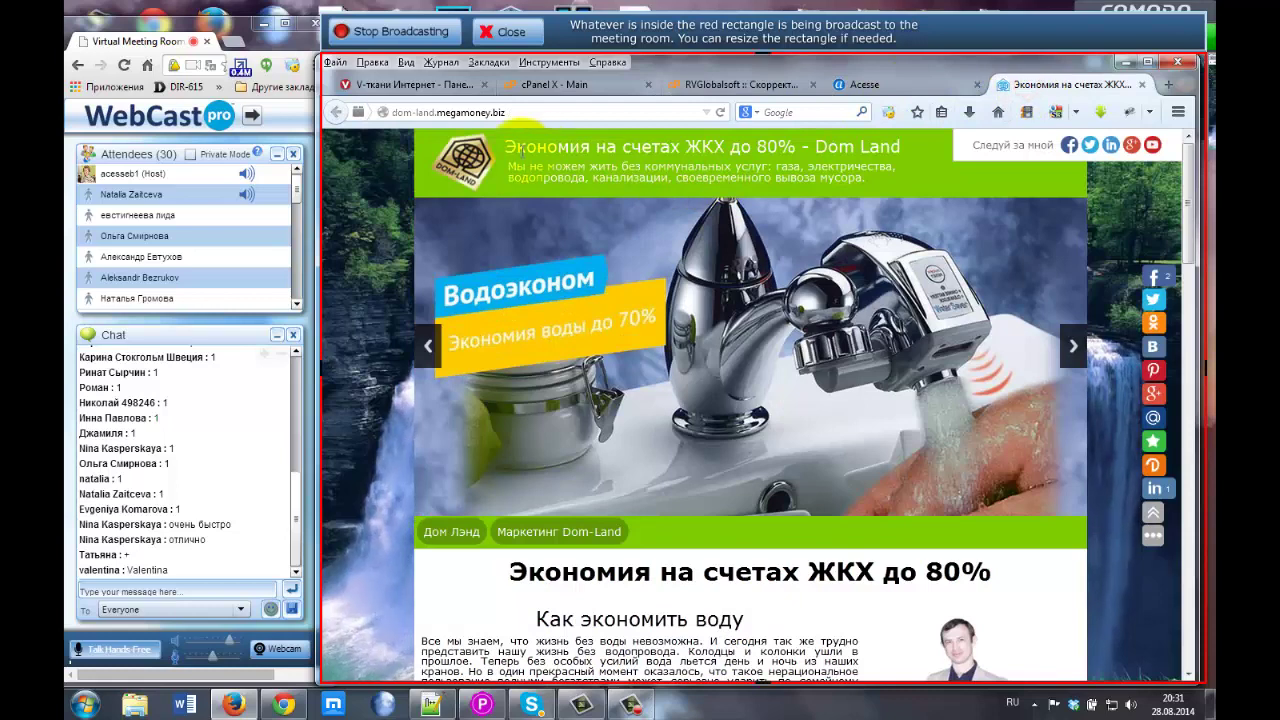
drag(625, 145, 900, 145)
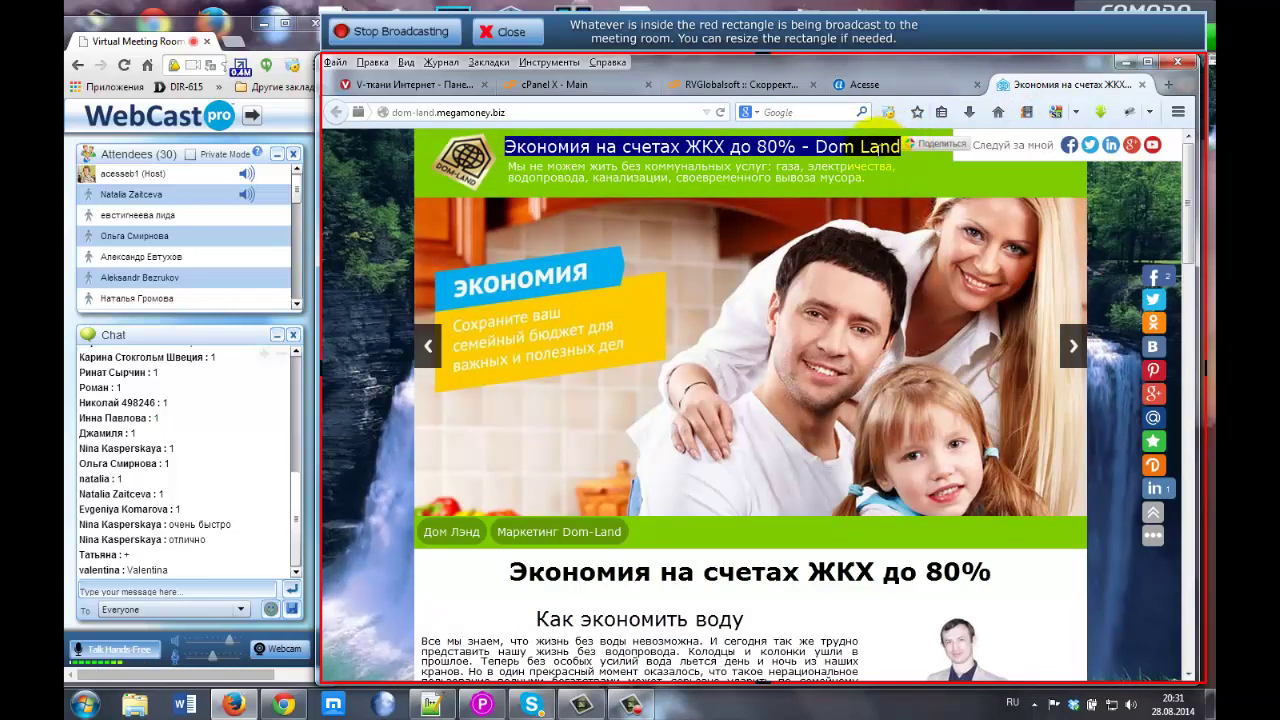
click(530, 130)
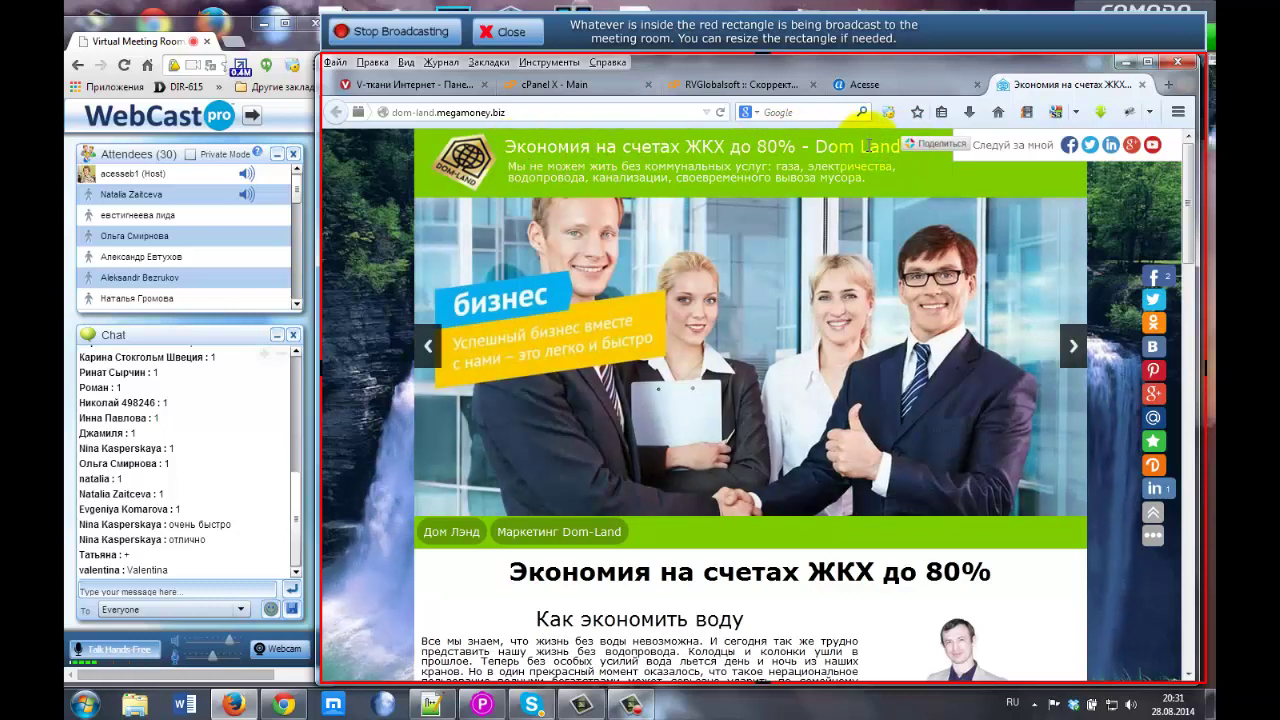
click(714, 86)
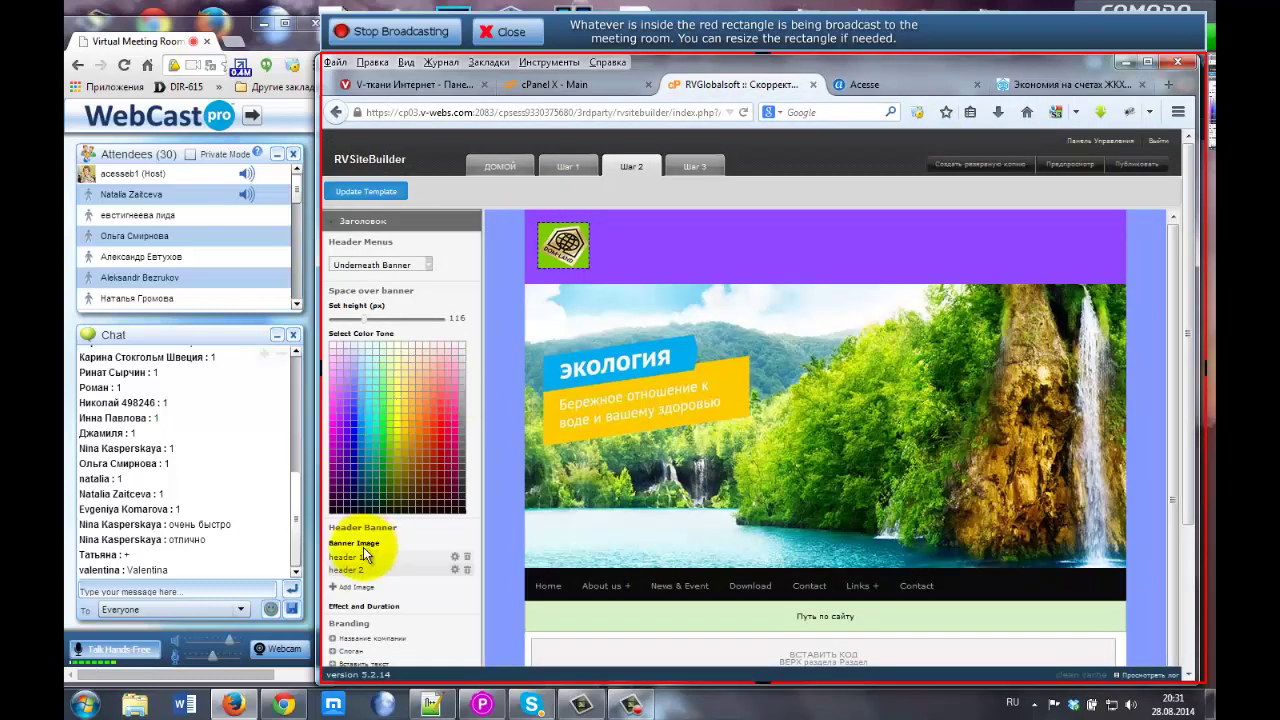
Open the 'Название компании' editor under Branding in the left panel.
scroll(378, 585, down, 1)
scroll(378, 585, down, 3)
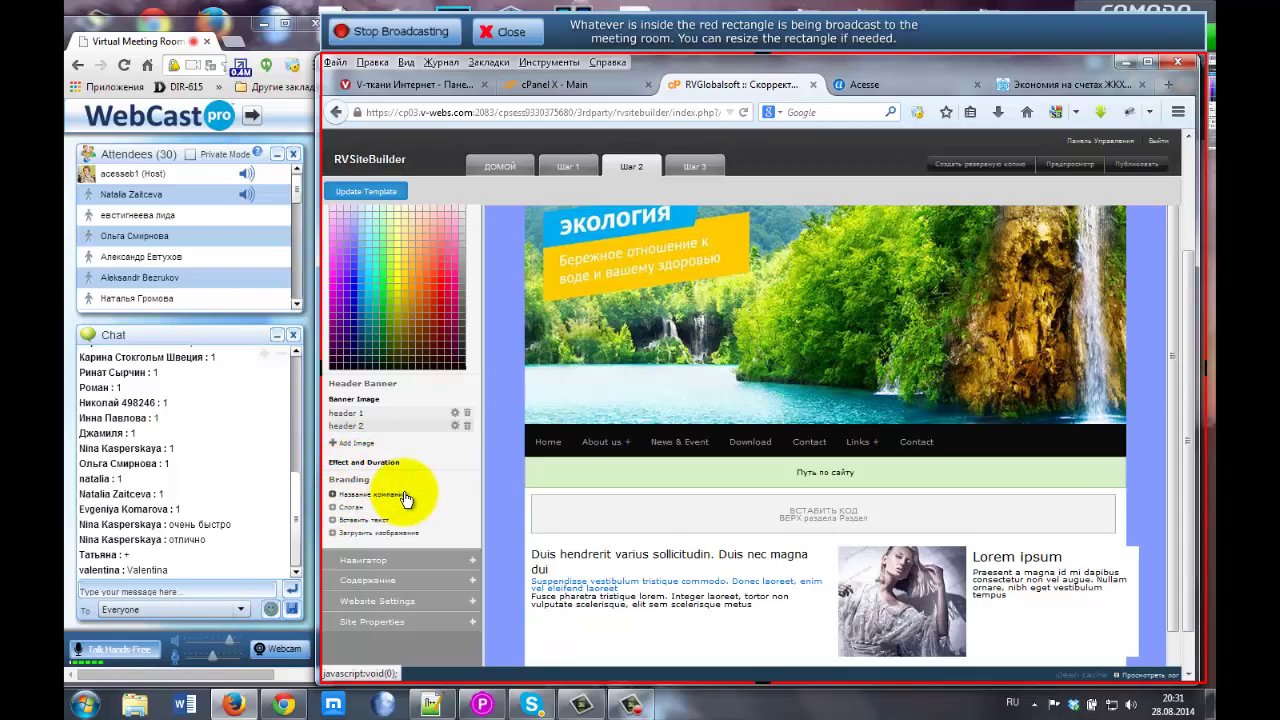
click(393, 500)
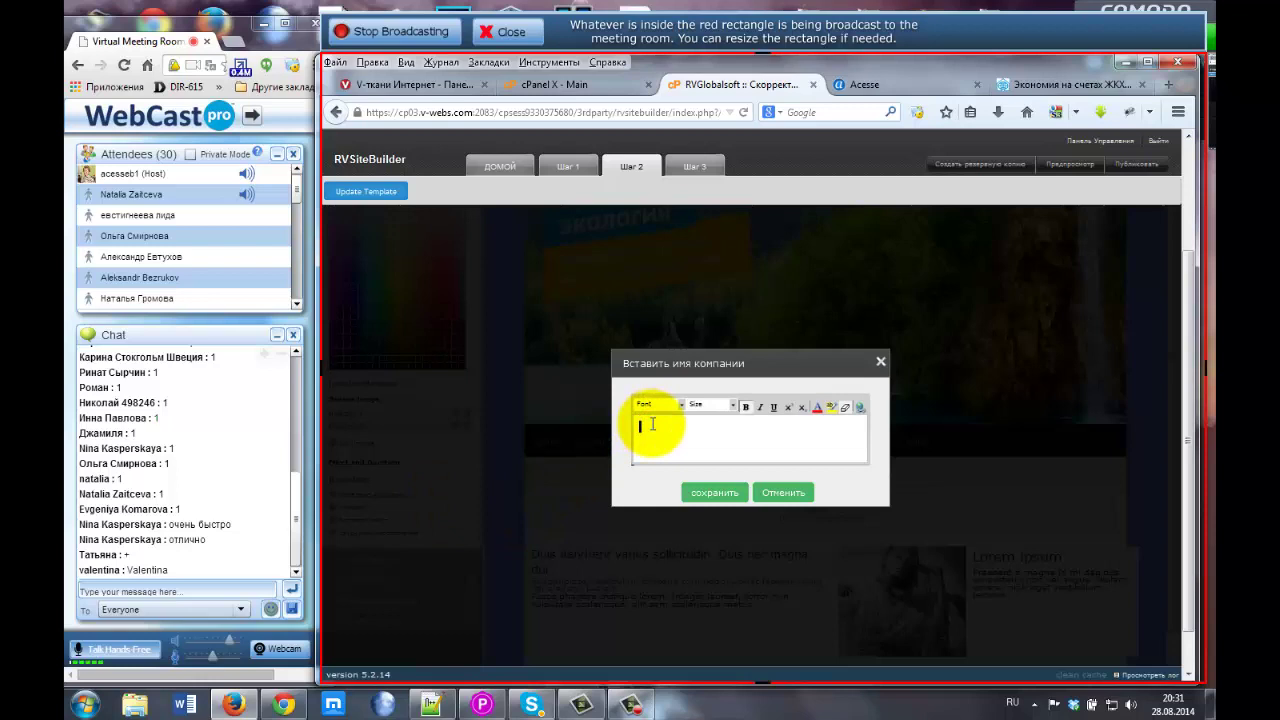
Paste 'Экономия на счетах ЖКХ до 80% - Dom Land', select it, and open Insert/Edit Hyperlink.
text(Экономия на счетах ЖКХ до 90% - Dom Land)
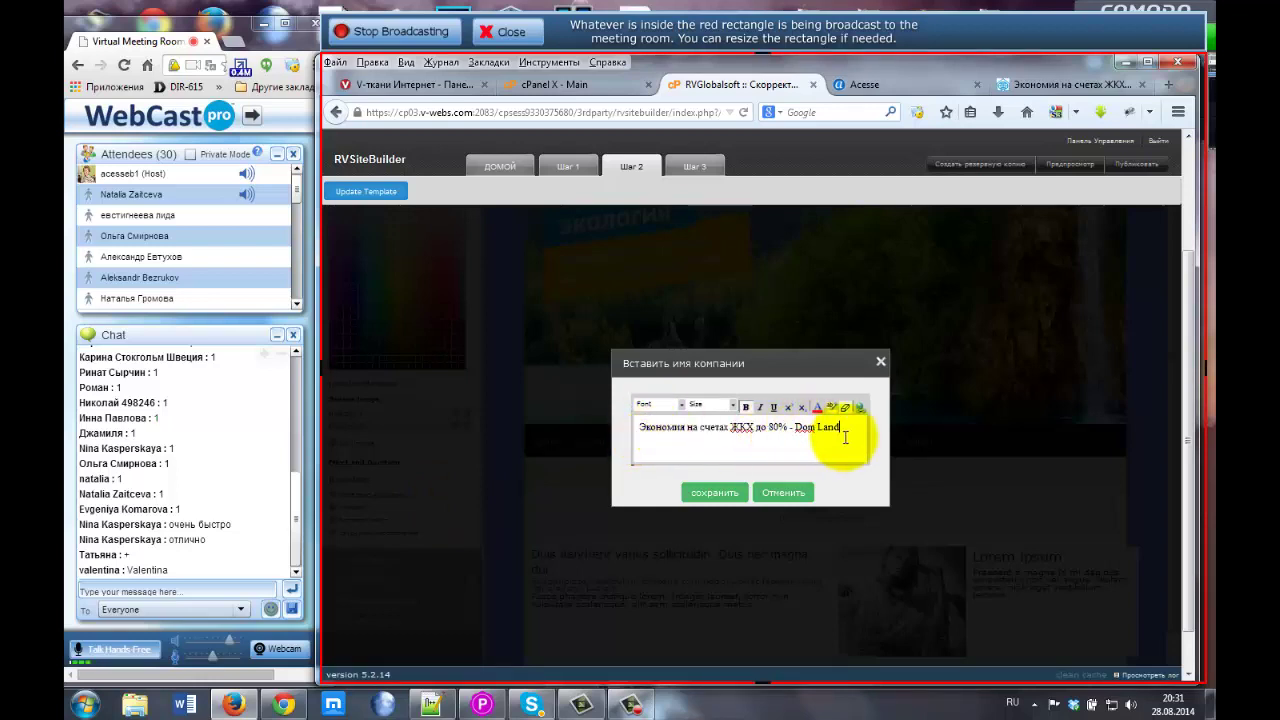
drag(840, 428, 641, 427)
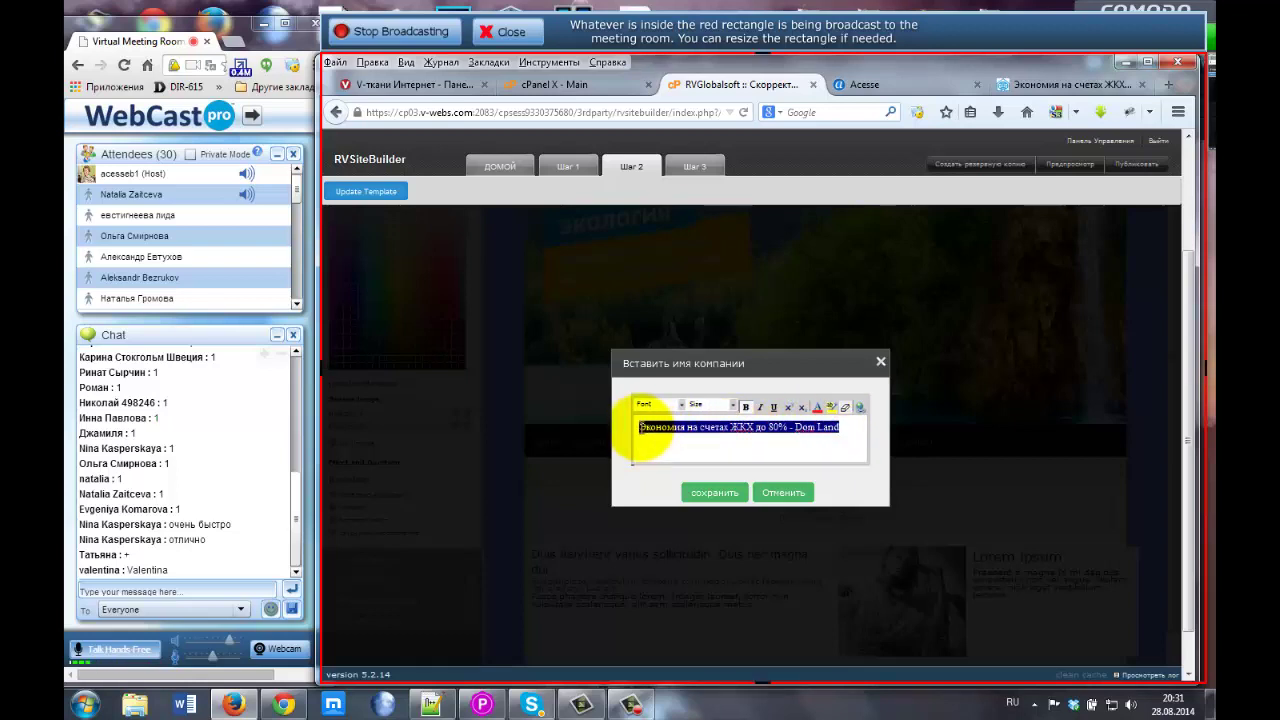
click(857, 408)
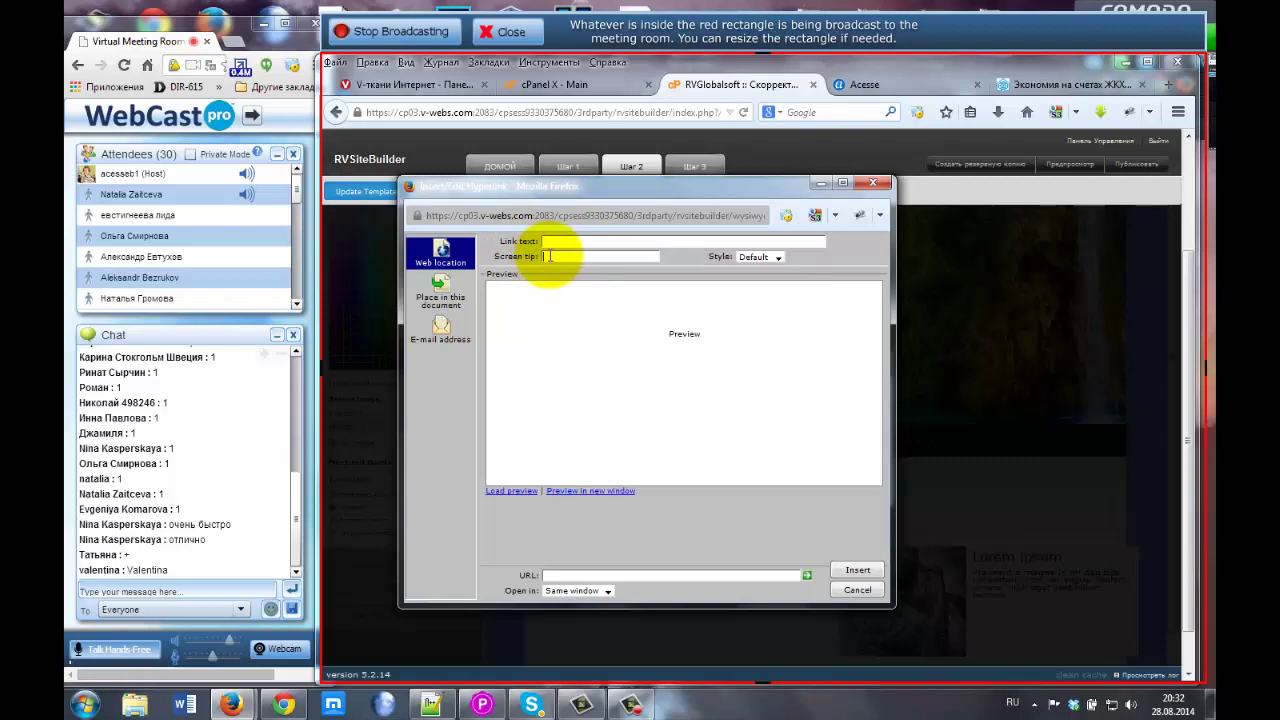
Check the 'Open in' options, then cancel the hyperlink dialog without adding a link.
click(603, 592)
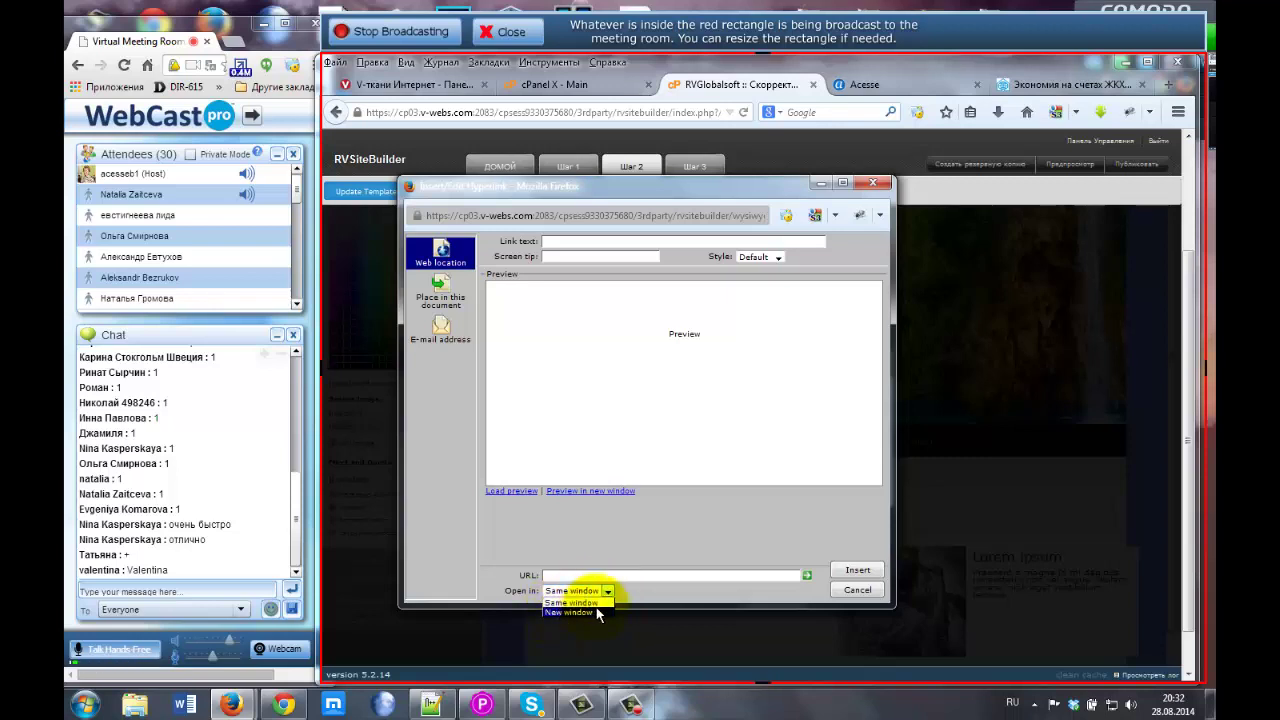
click(858, 591)
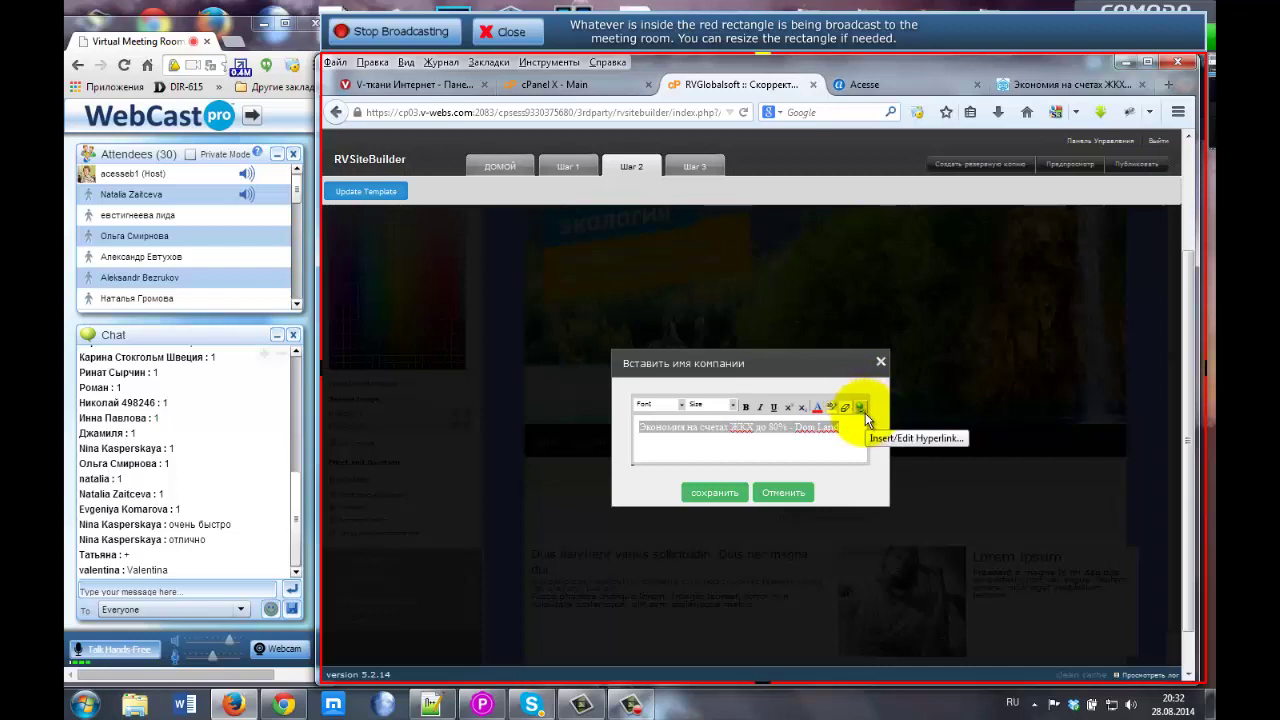
Make the word 'Экономия' bold in the company name.
click(835, 426)
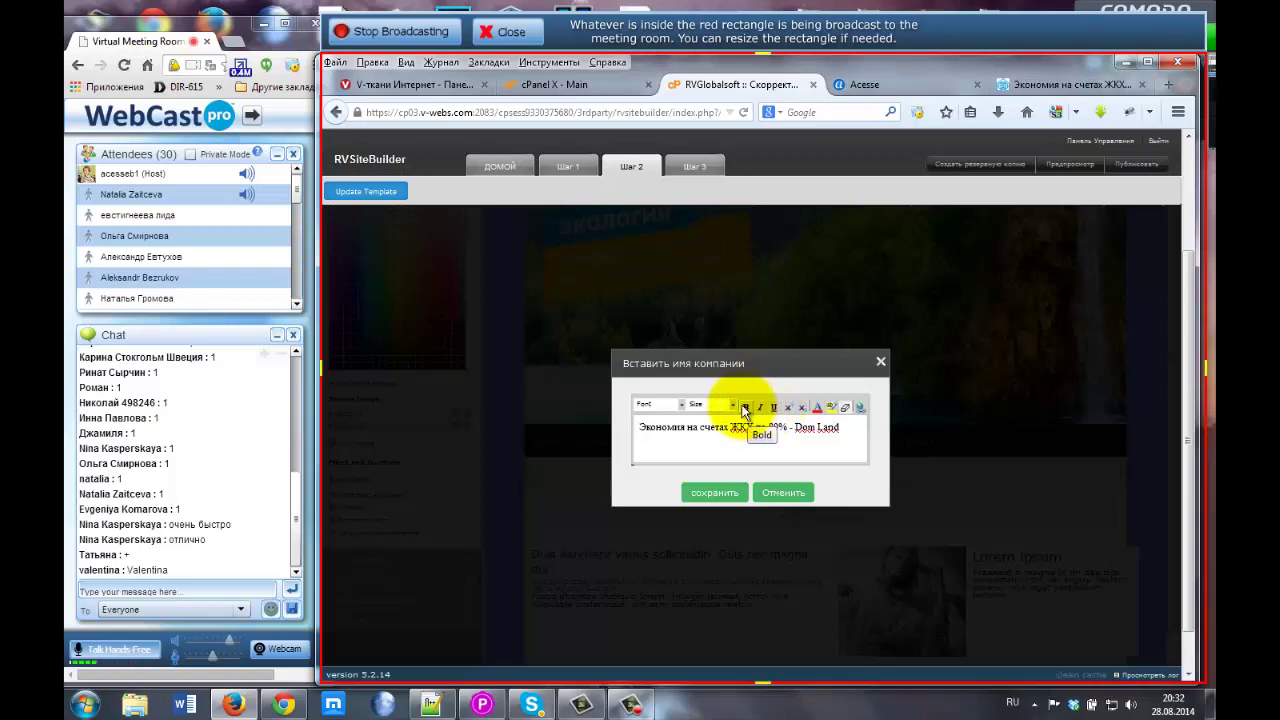
click(643, 428)
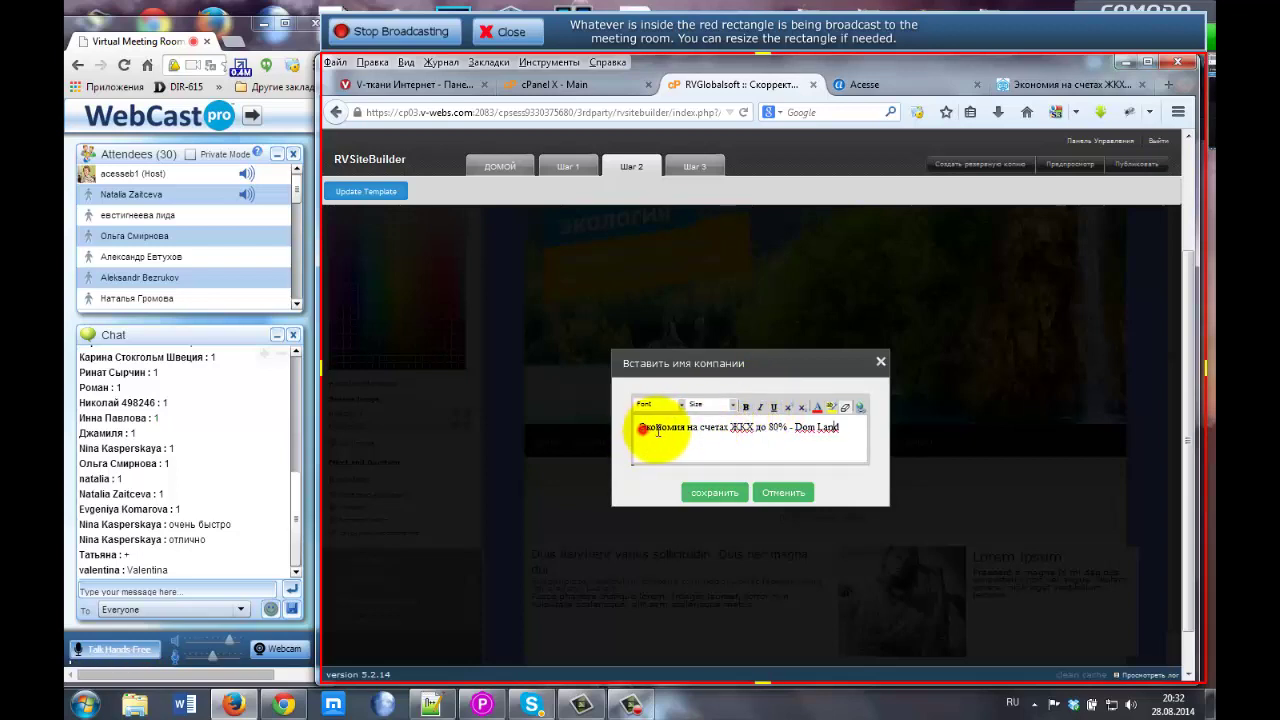
drag(658, 432, 686, 428)
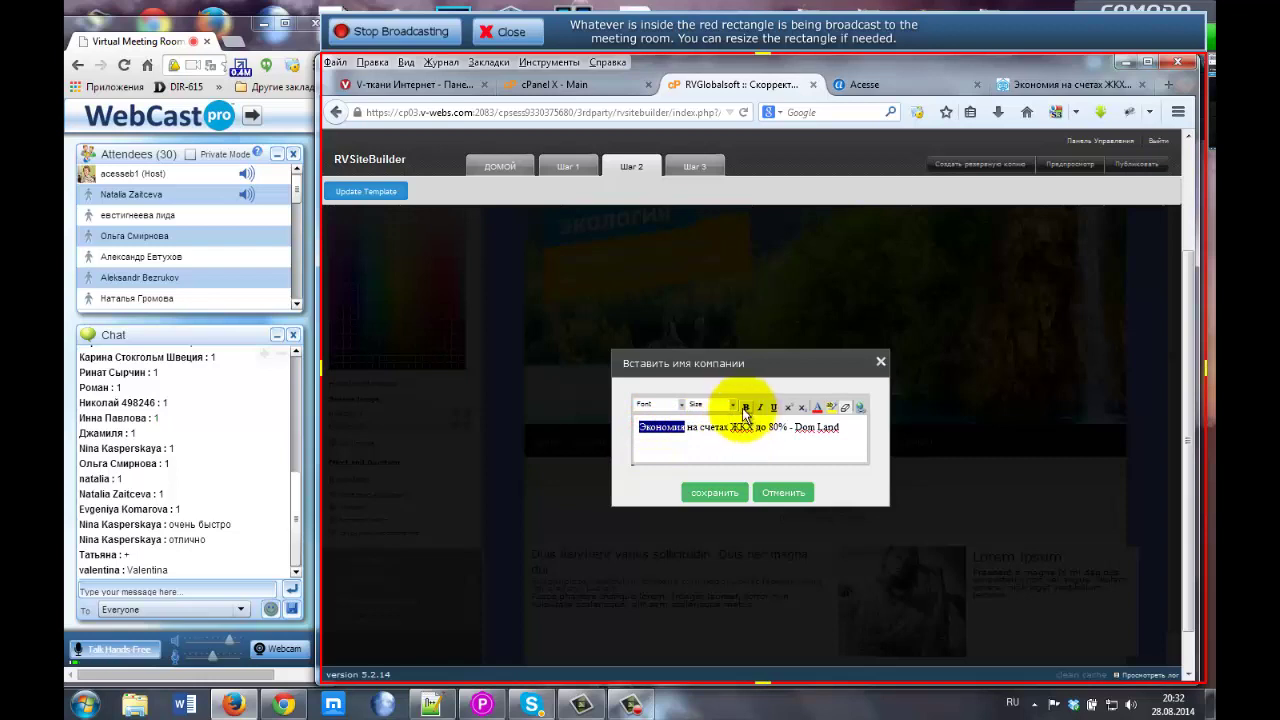
click(745, 407)
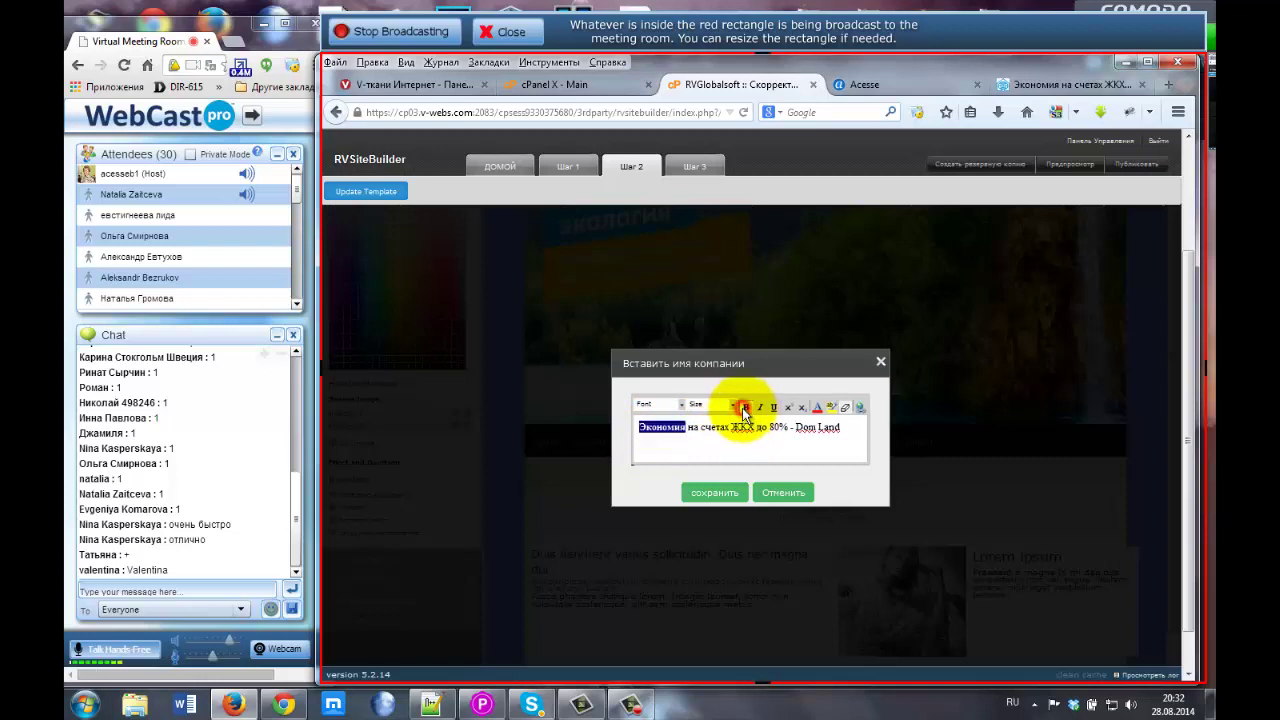
click(645, 430)
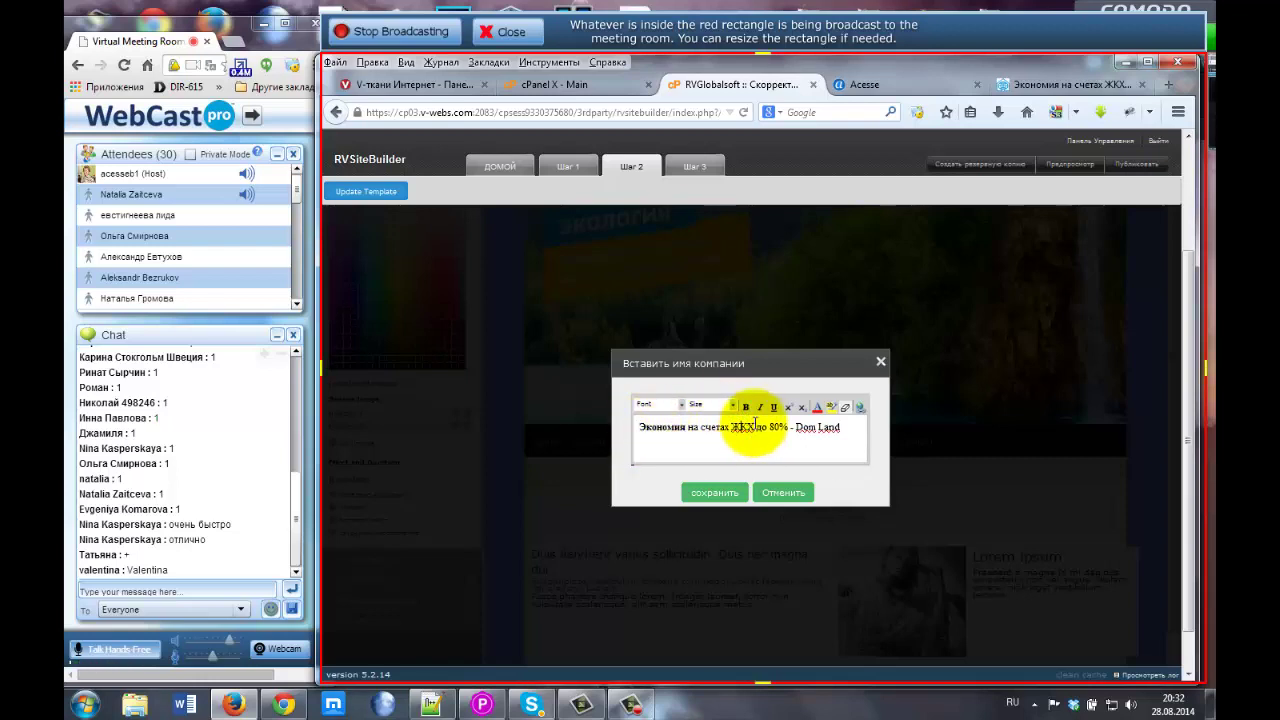
Make the words 'на счетах' italic.
drag(689, 428, 729, 428)
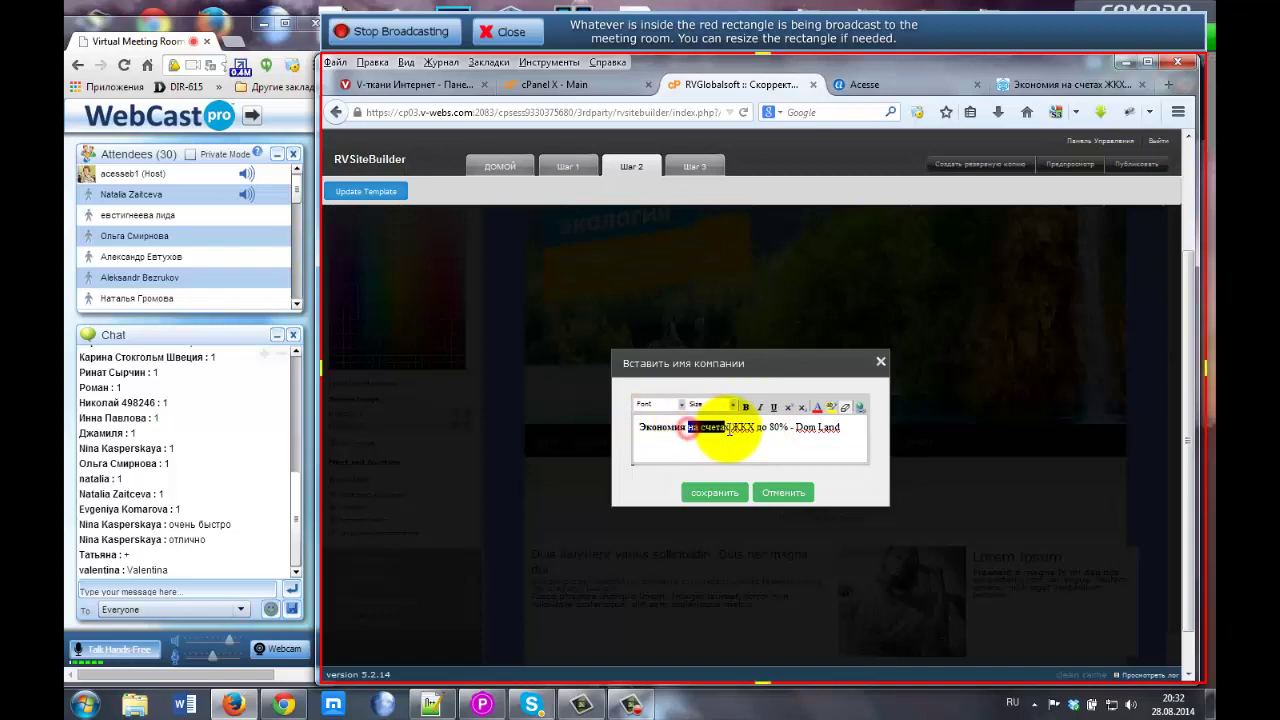
click(760, 408)
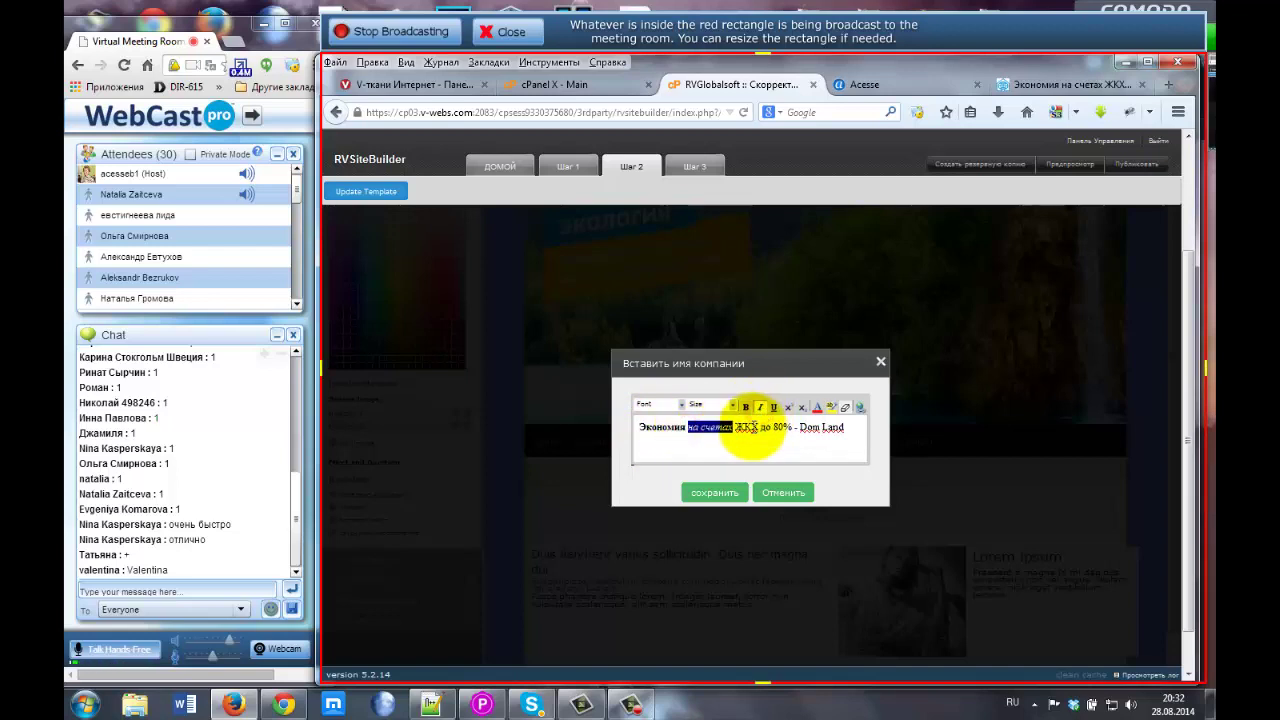
click(715, 421)
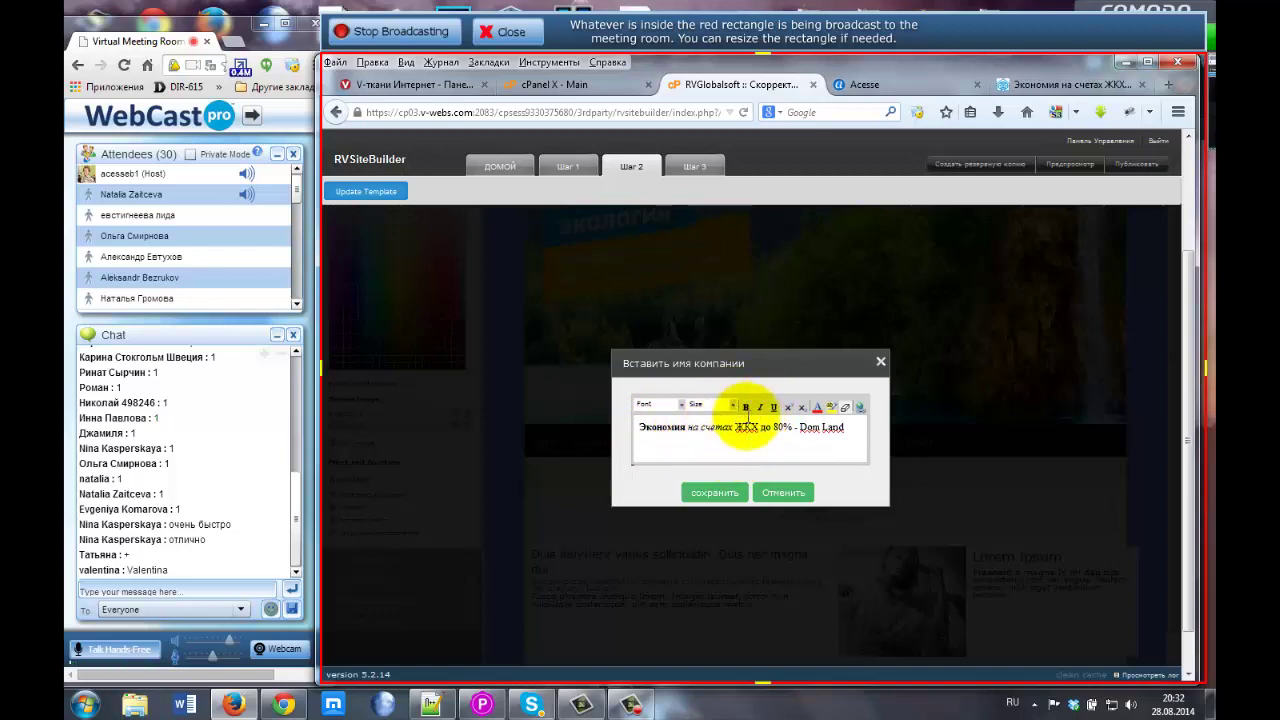
click(731, 405)
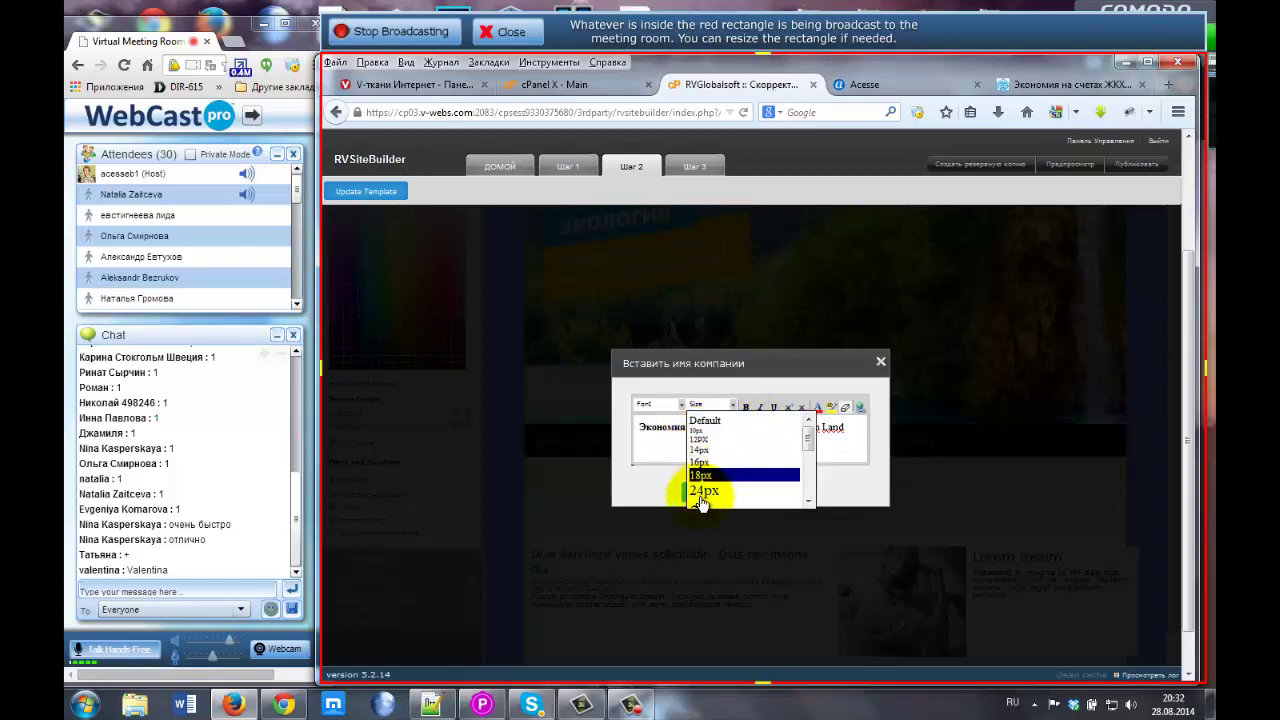
Enlarge 'Экономия на счетах' in the company name to 24px.
click(638, 427)
drag(638, 427, 726, 428)
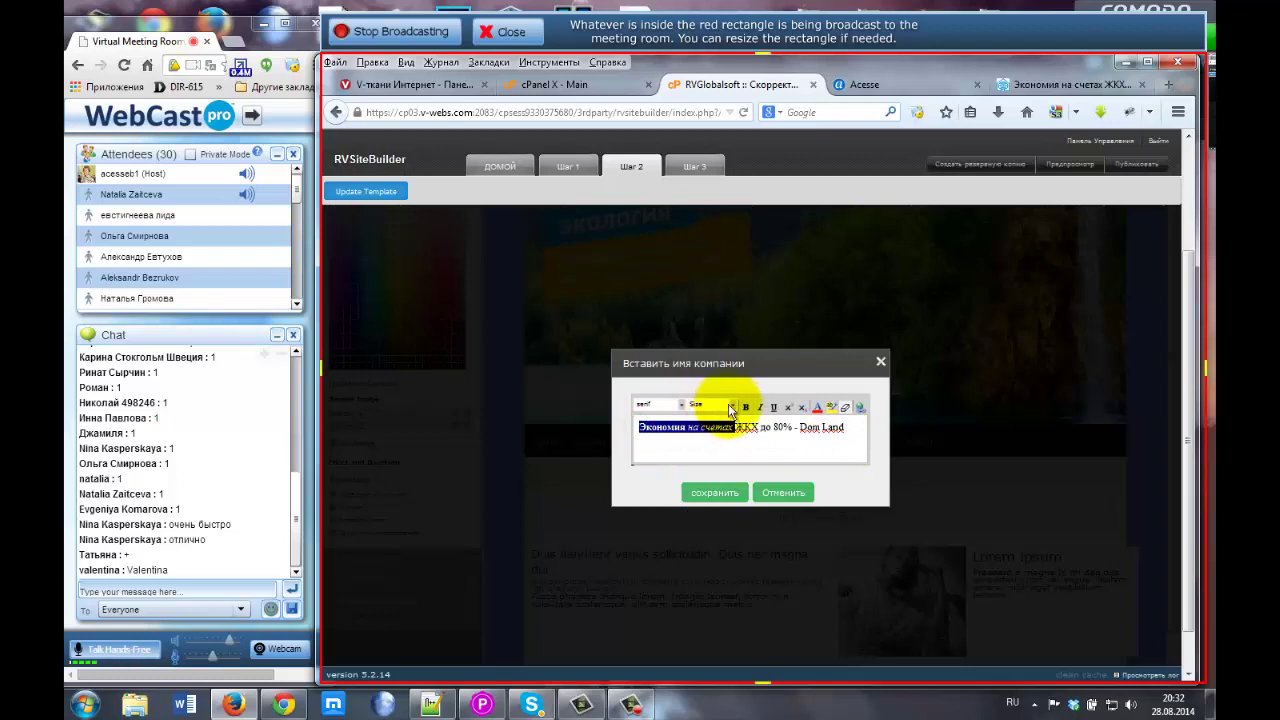
click(731, 405)
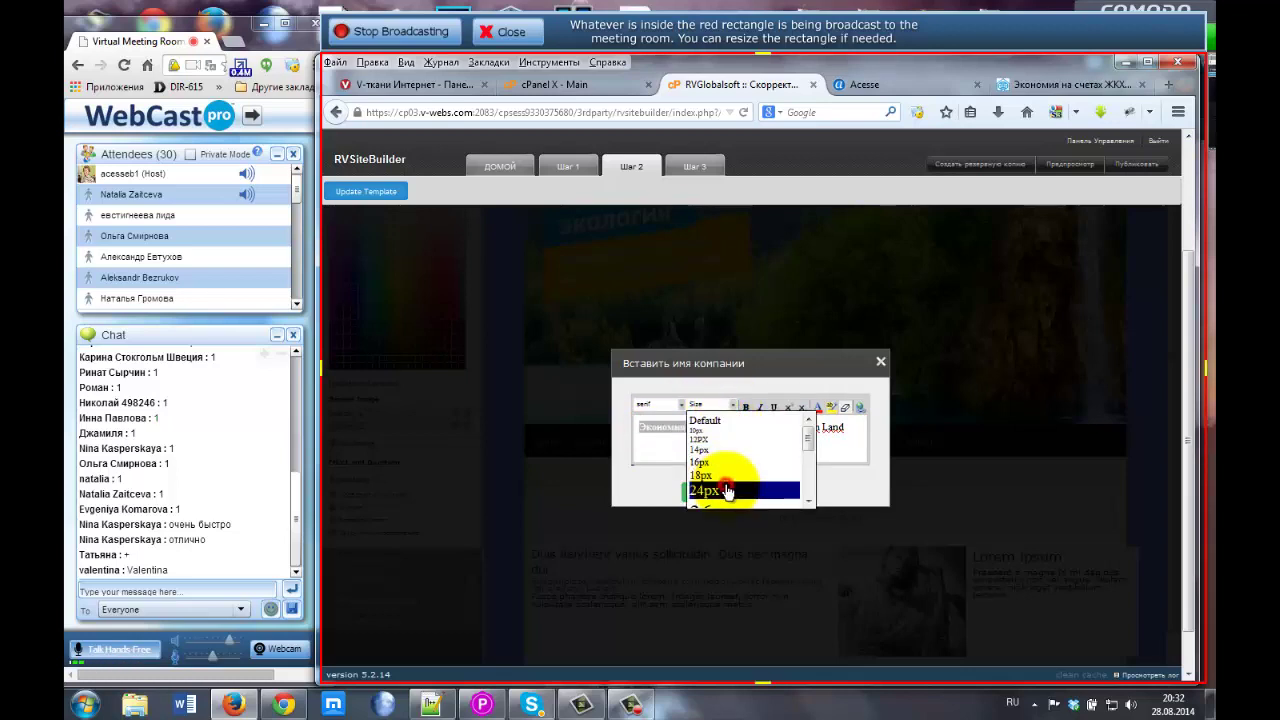
click(727, 490)
click(745, 443)
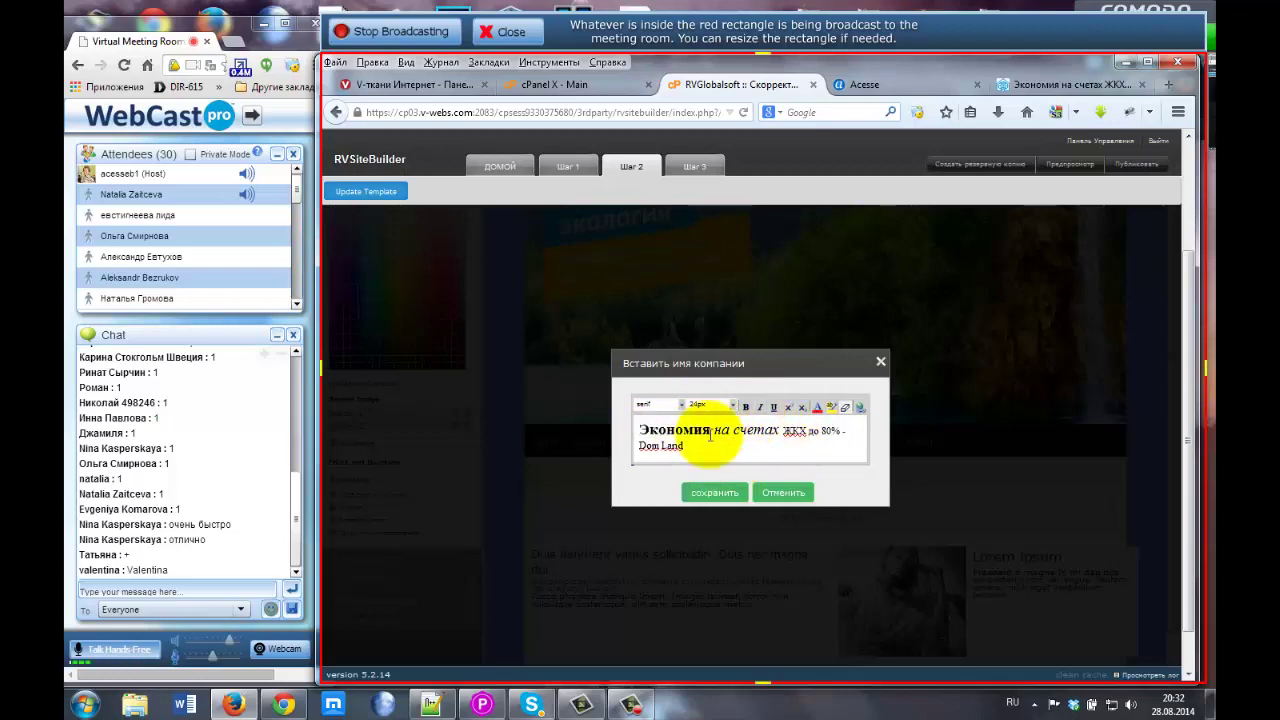
Apply a sans serif font to the start of the company name.
click(732, 431)
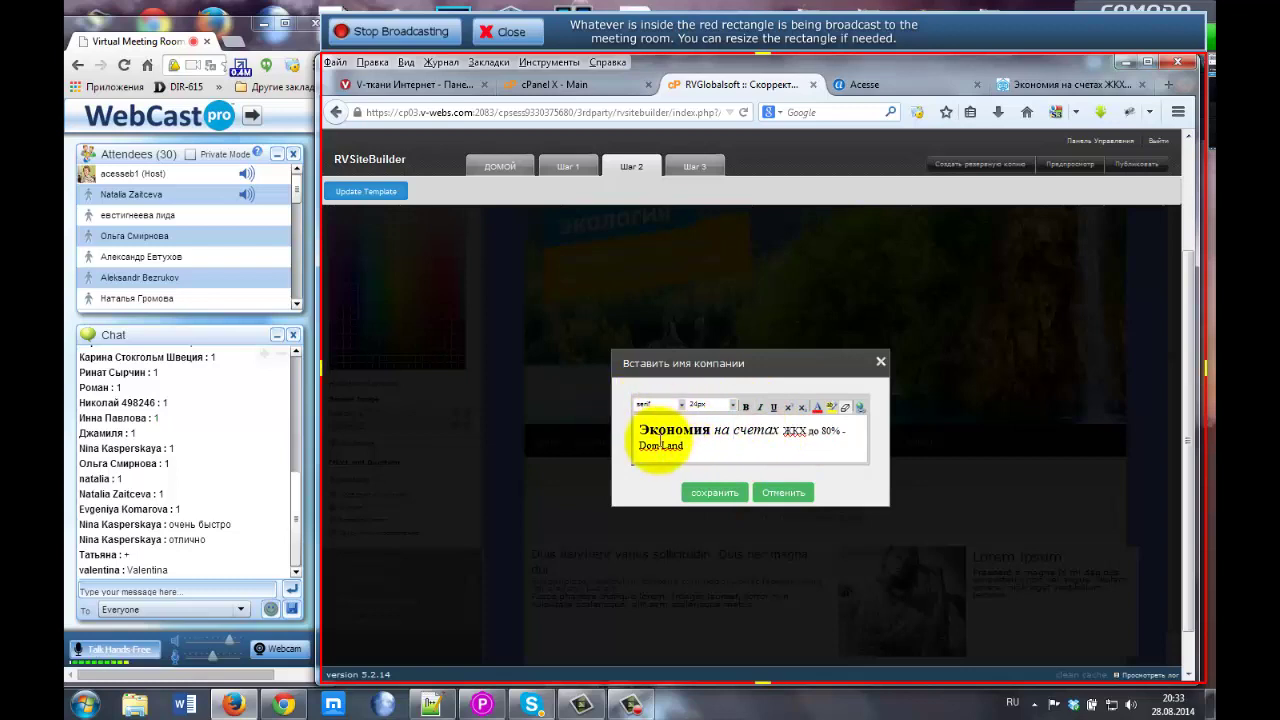
drag(639, 430, 707, 424)
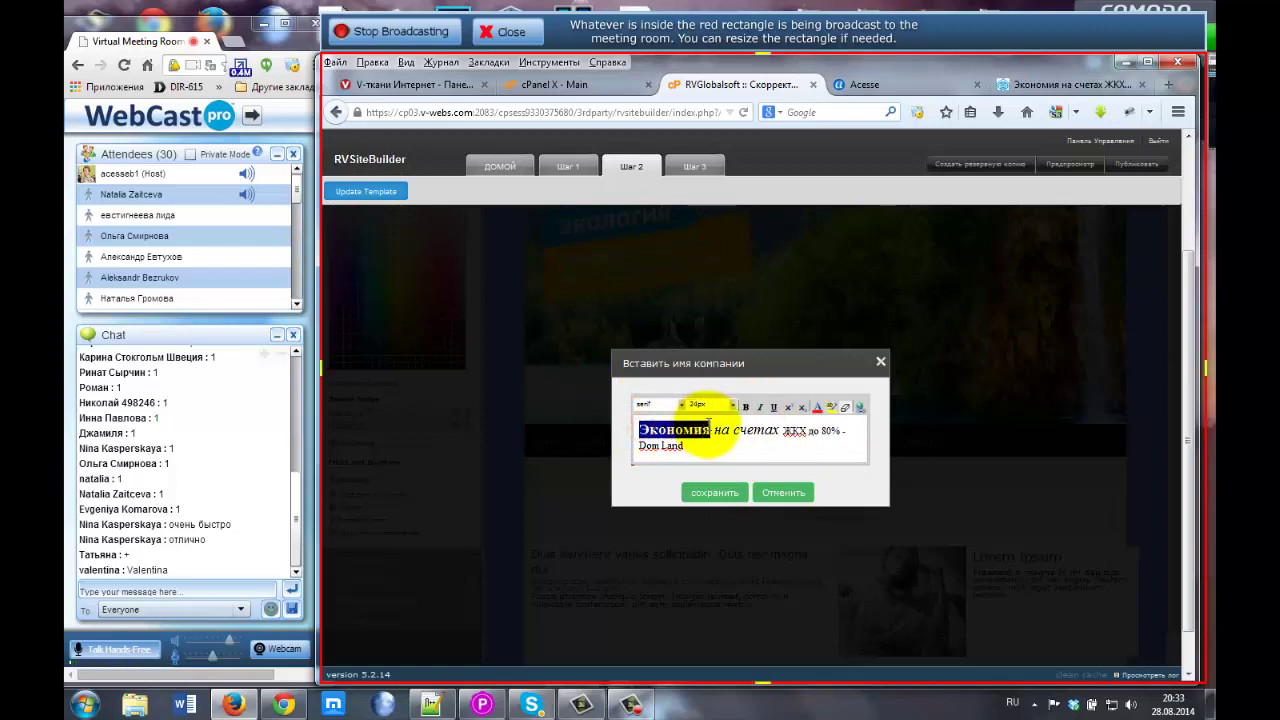
click(679, 407)
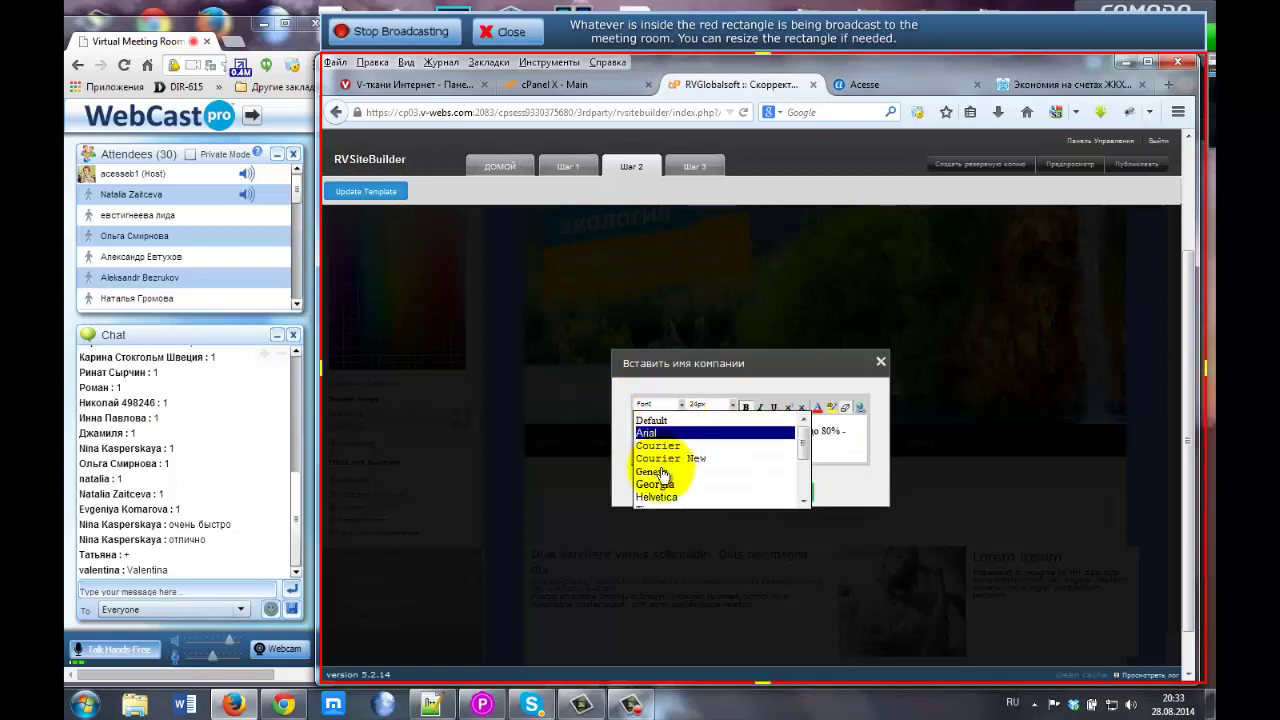
scroll(665, 498, down, 2)
scroll(668, 488, up, 3)
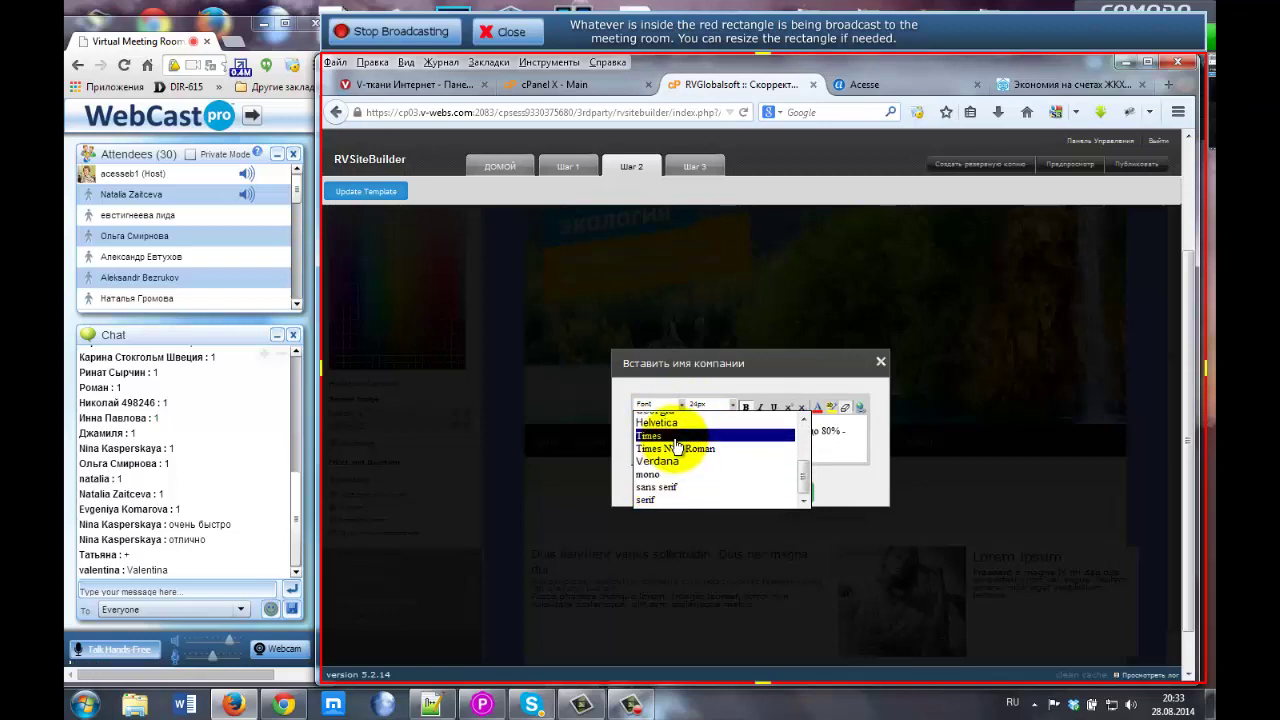
scroll(666, 491, down, 3)
click(667, 488)
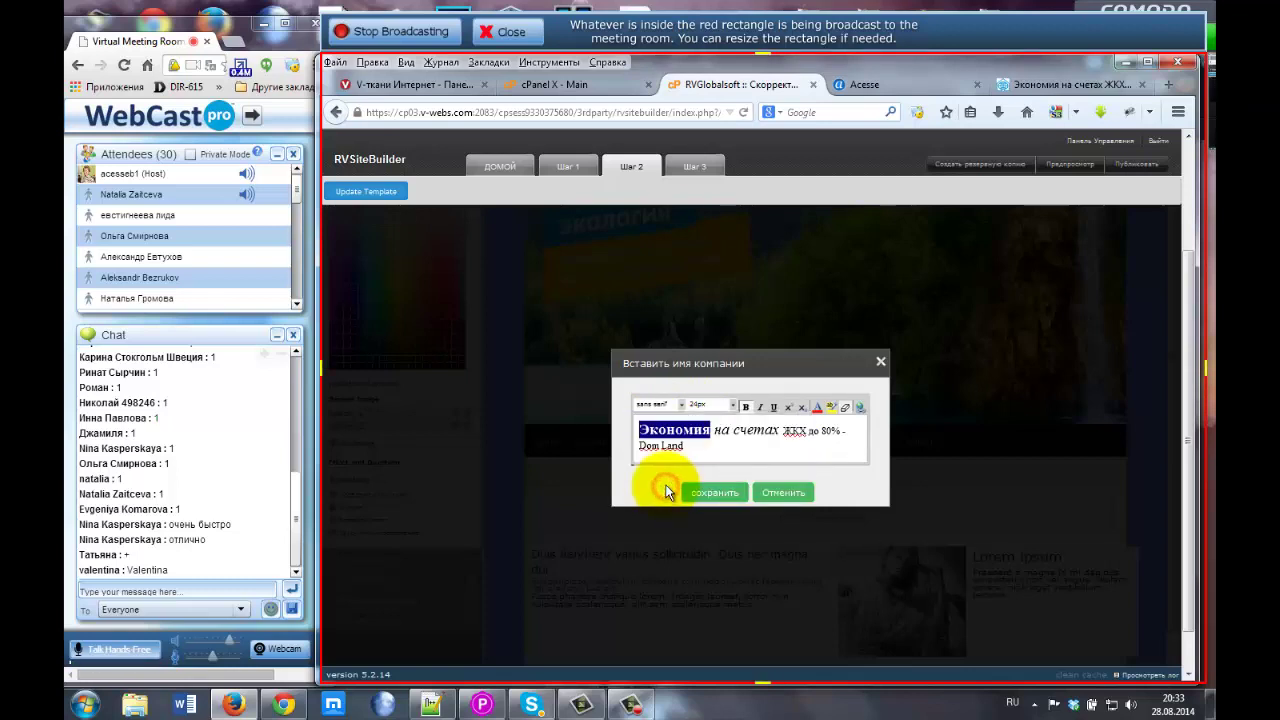
Set the letters 'етах' in 'счетах' to Helvetica.
drag(746, 430, 779, 430)
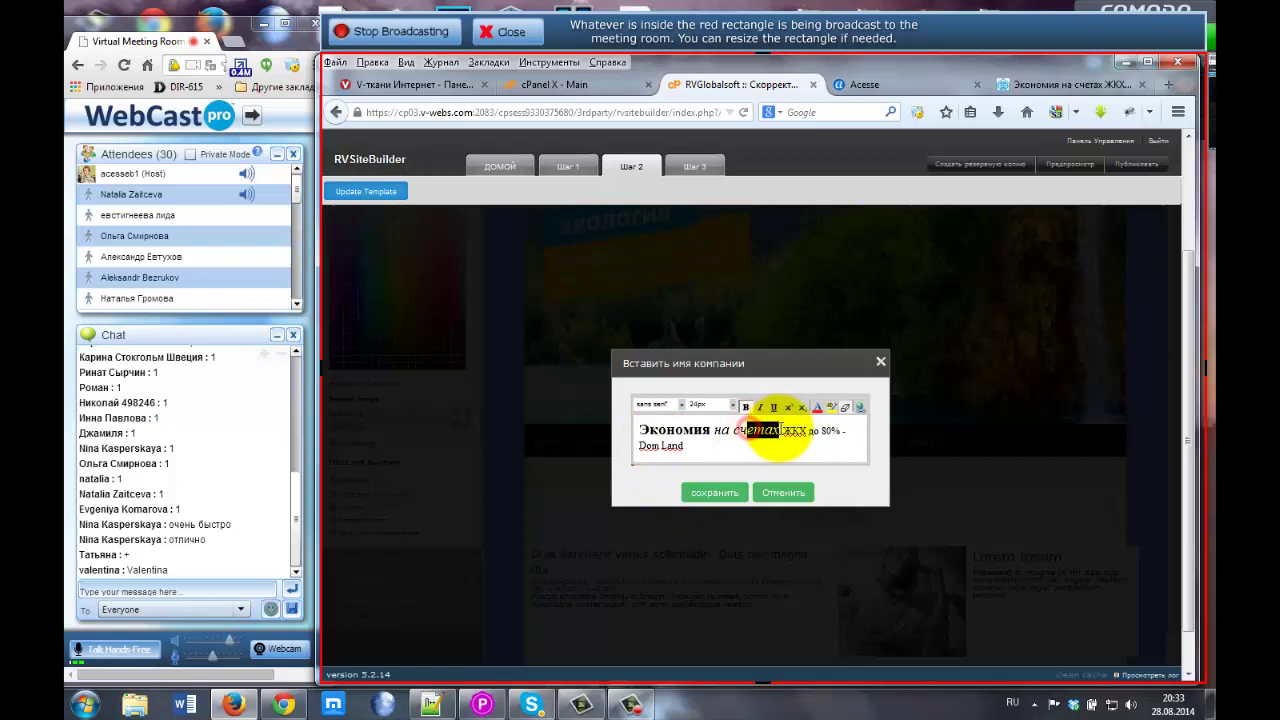
click(679, 405)
click(690, 427)
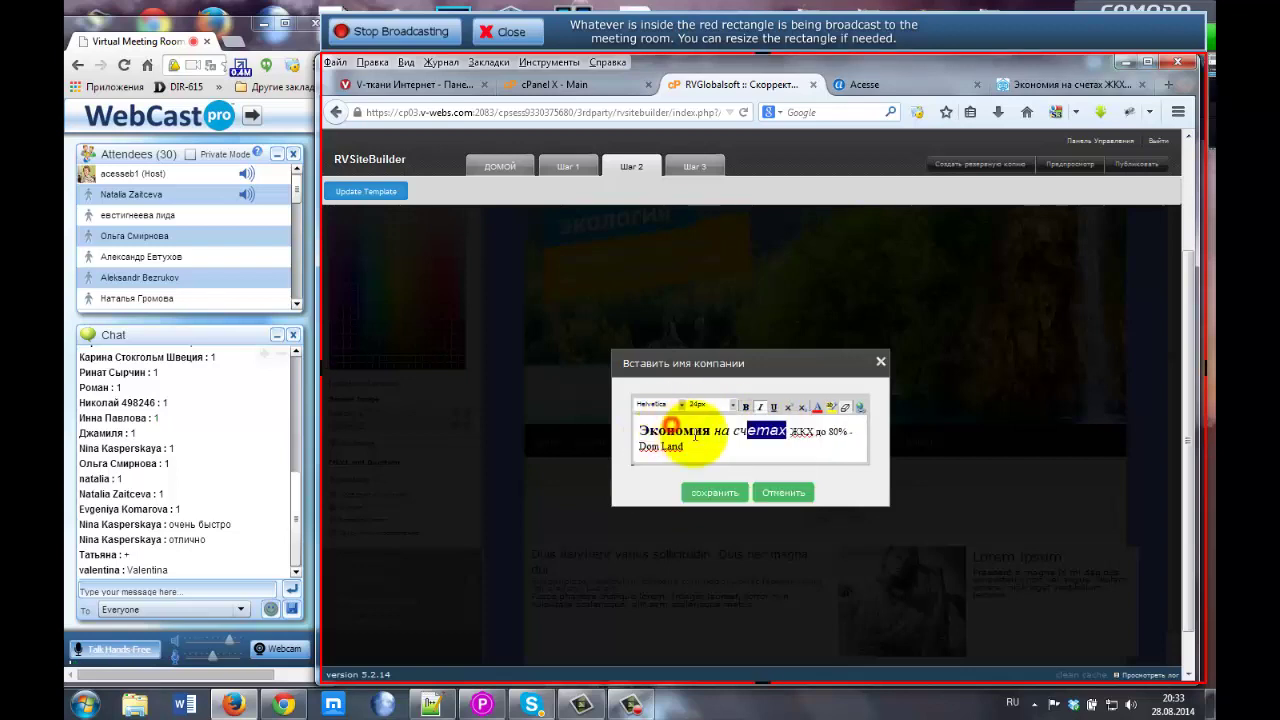
click(780, 452)
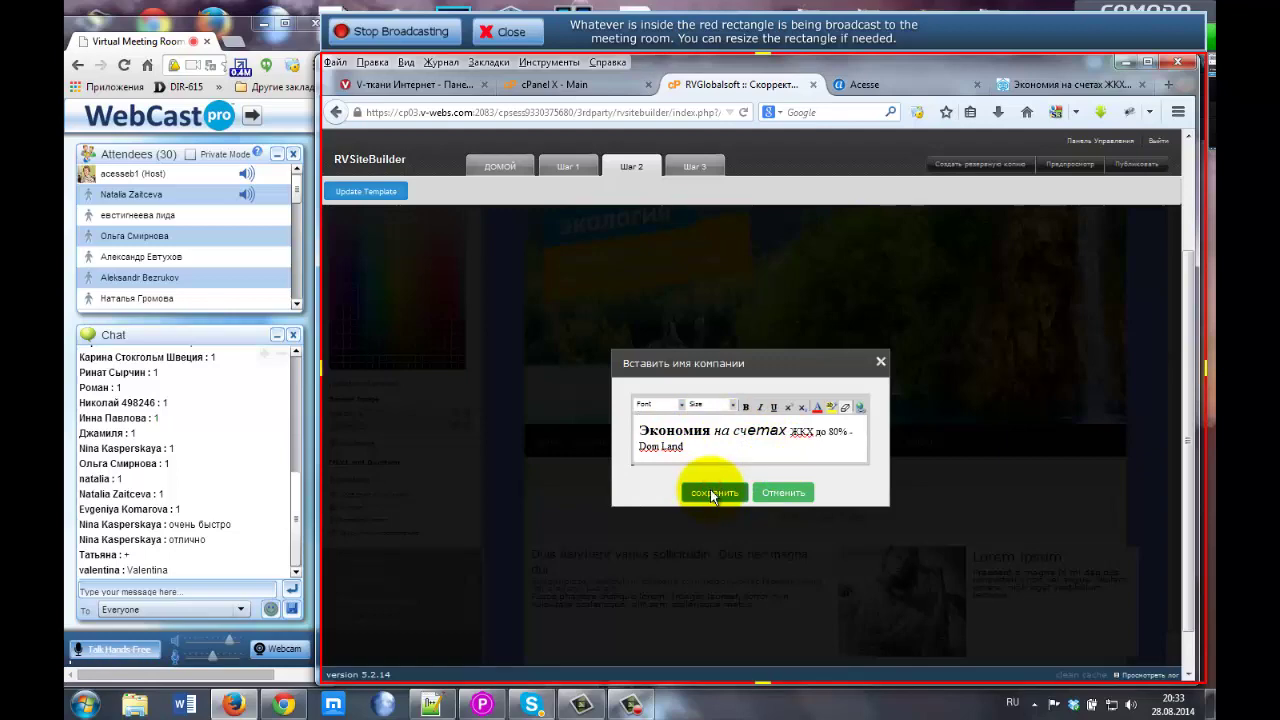
Save the company name into the header and nudge the title slightly right of the logo.
click(712, 493)
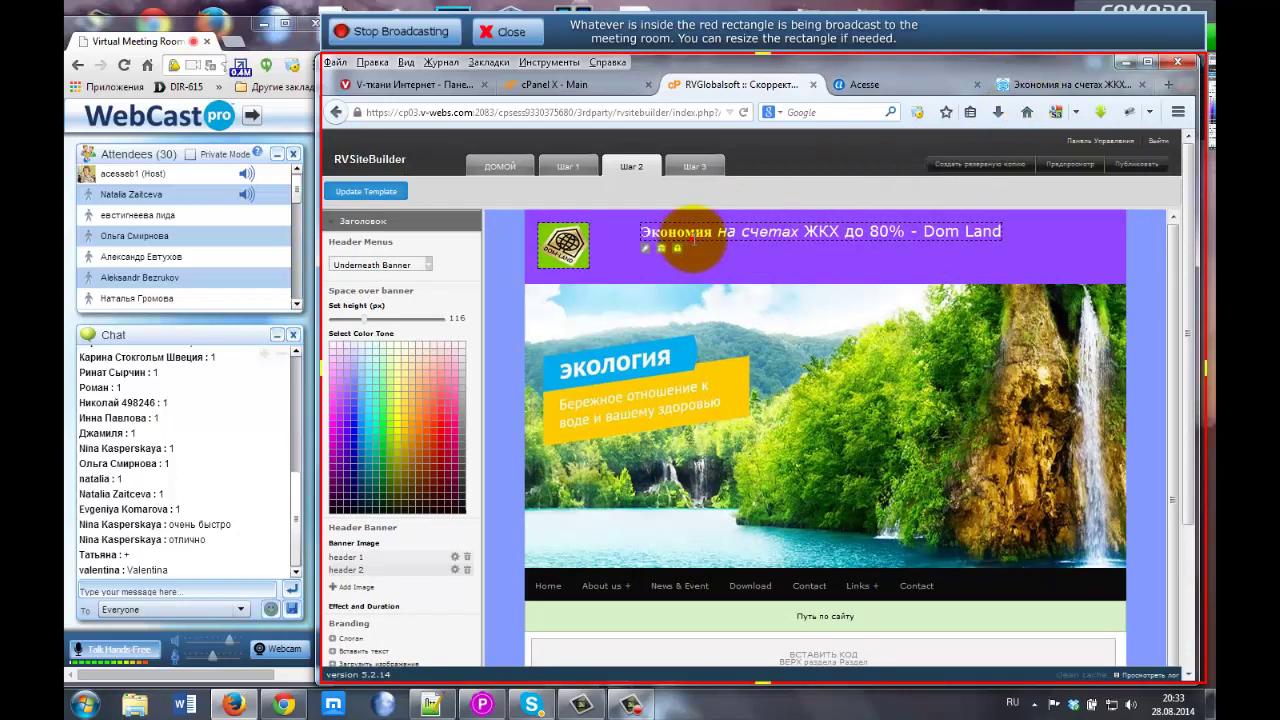
mouse_move(693, 238)
mouse_down()
mouse_move(678, 240)
mouse_move(716, 230)
mouse_move(610, 234)
mouse_move(705, 212)
mouse_move(663, 232)
mouse_move(662, 214)
mouse_move(673, 223)
mouse_up()
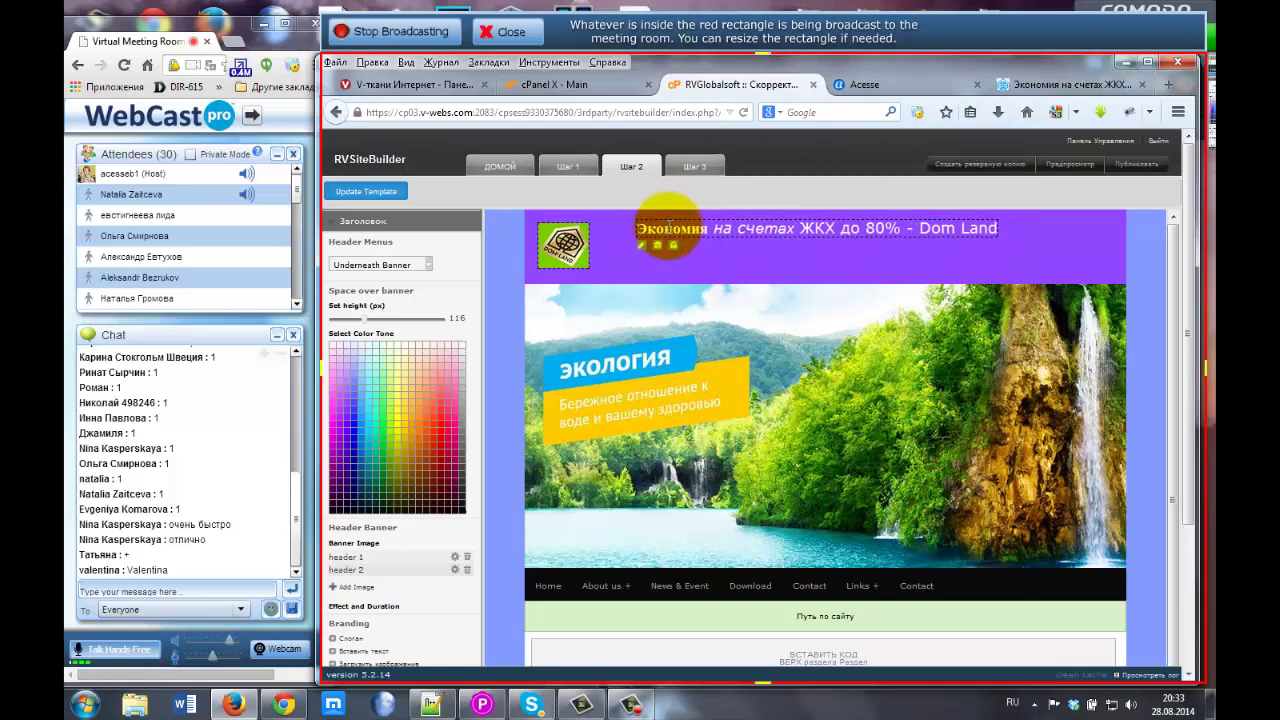
mouse_move(671, 229)
mouse_down()
mouse_move(688, 236)
mouse_move(677, 229)
mouse_up()
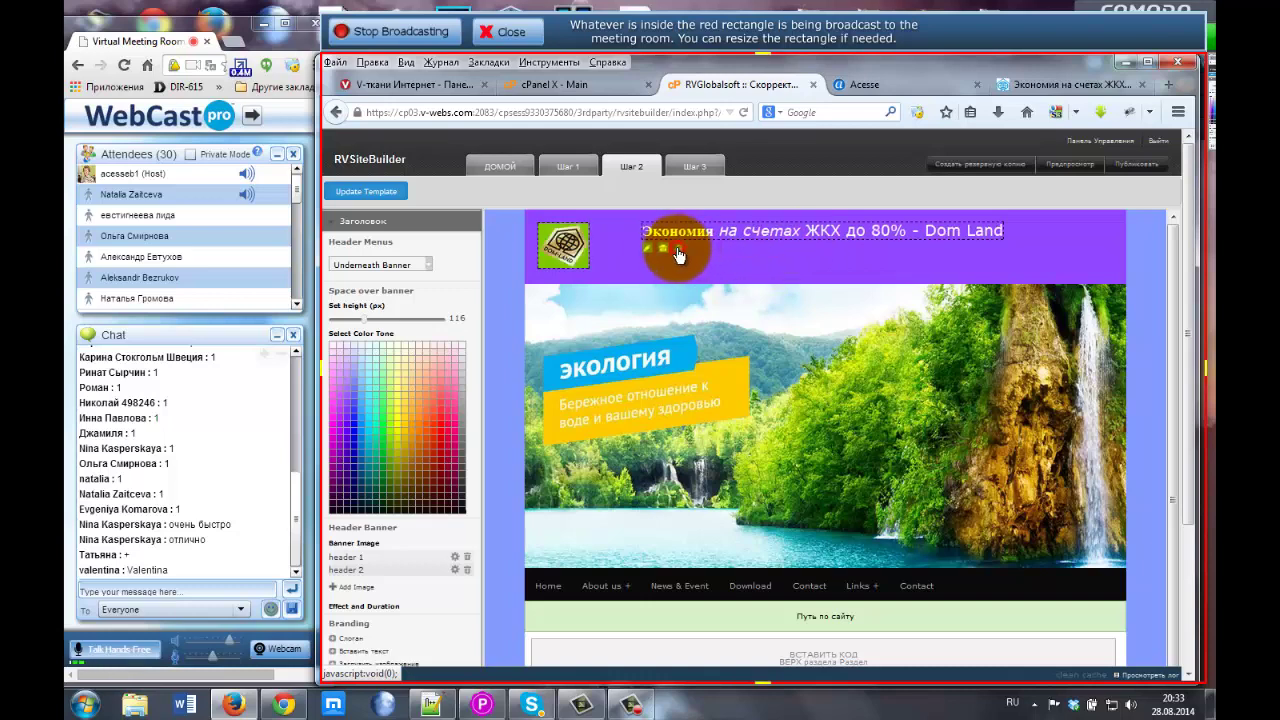
mouse_move(682, 256)
mouse_down()
mouse_move(708, 240)
mouse_move(727, 255)
mouse_move(714, 239)
mouse_move(681, 246)
mouse_up()
Nudge and enlarge the header logo by dragging its corner handle.
click(568, 245)
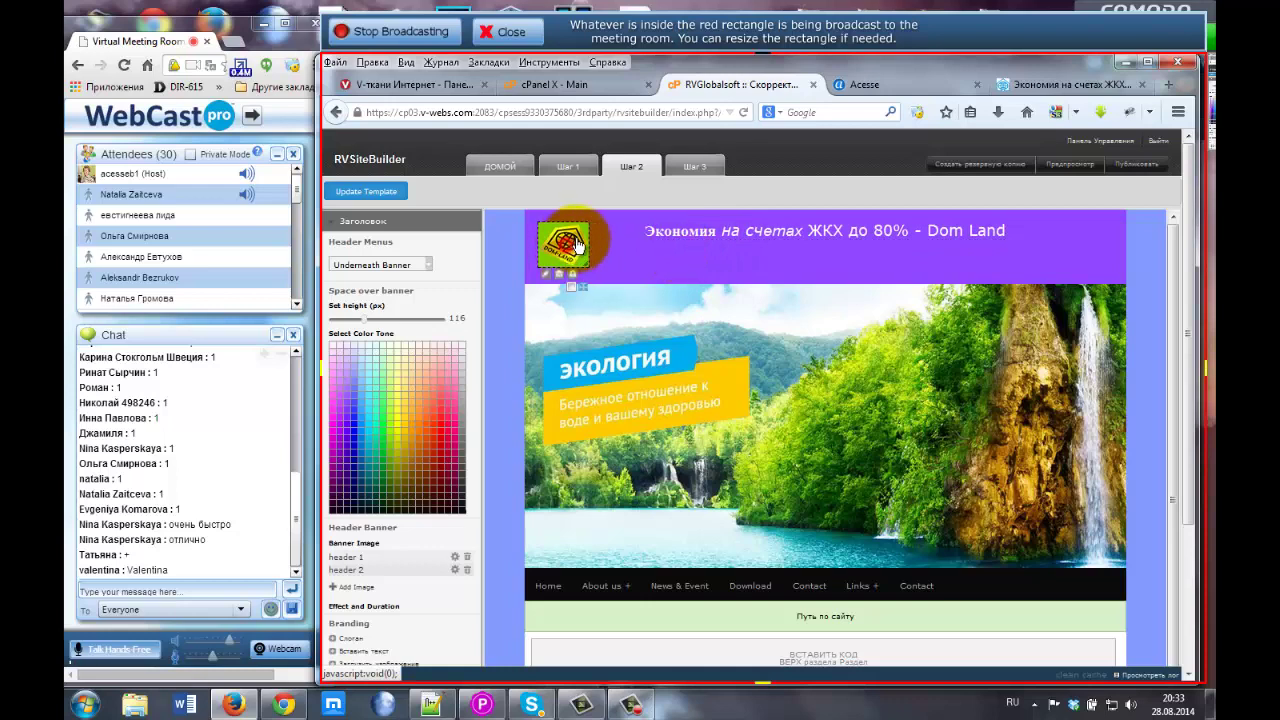
mouse_move(574, 250)
mouse_down()
mouse_move(579, 292)
mouse_move(576, 243)
mouse_up()
click(578, 286)
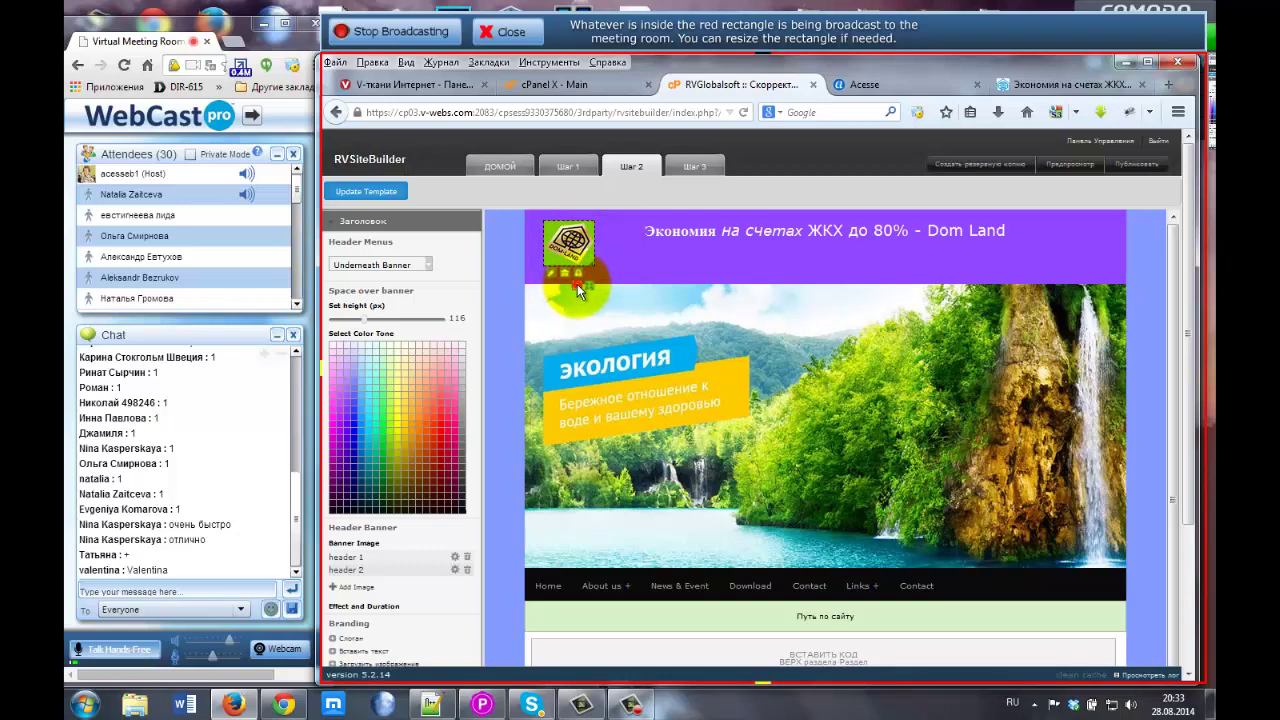
mouse_move(593, 265)
mouse_down()
mouse_move(612, 283)
mouse_move(583, 256)
mouse_up()
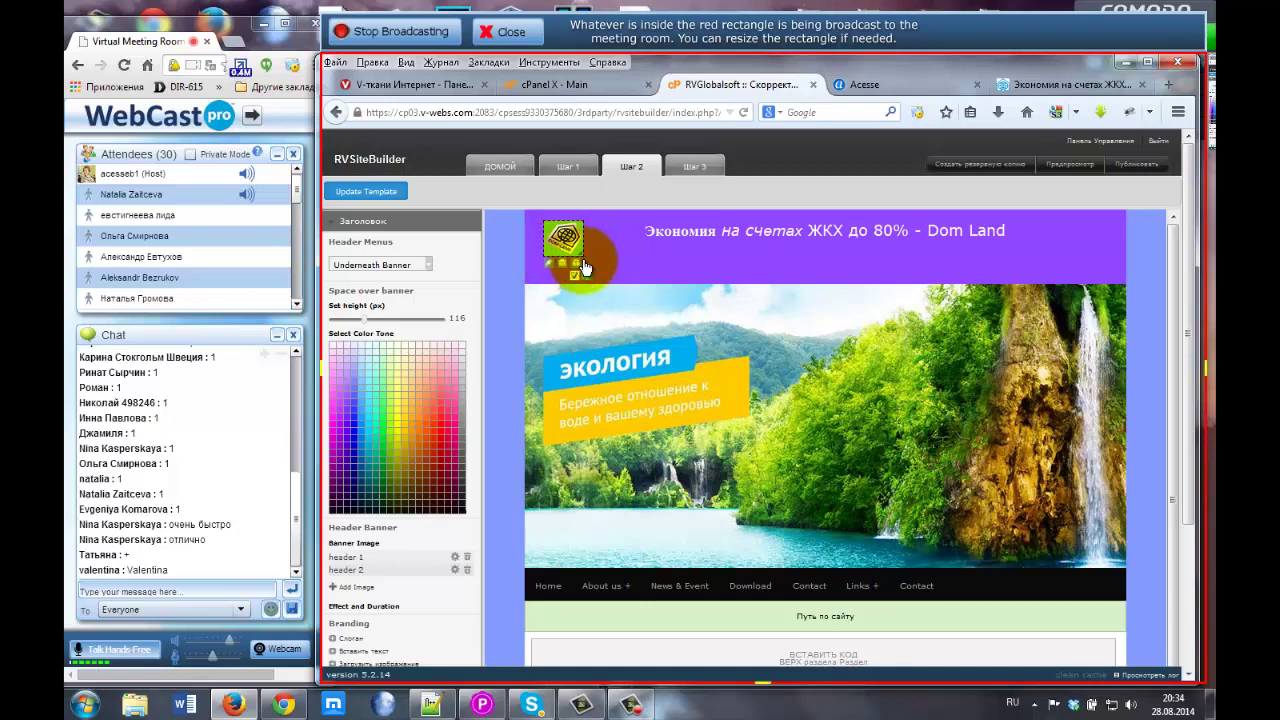
click(580, 257)
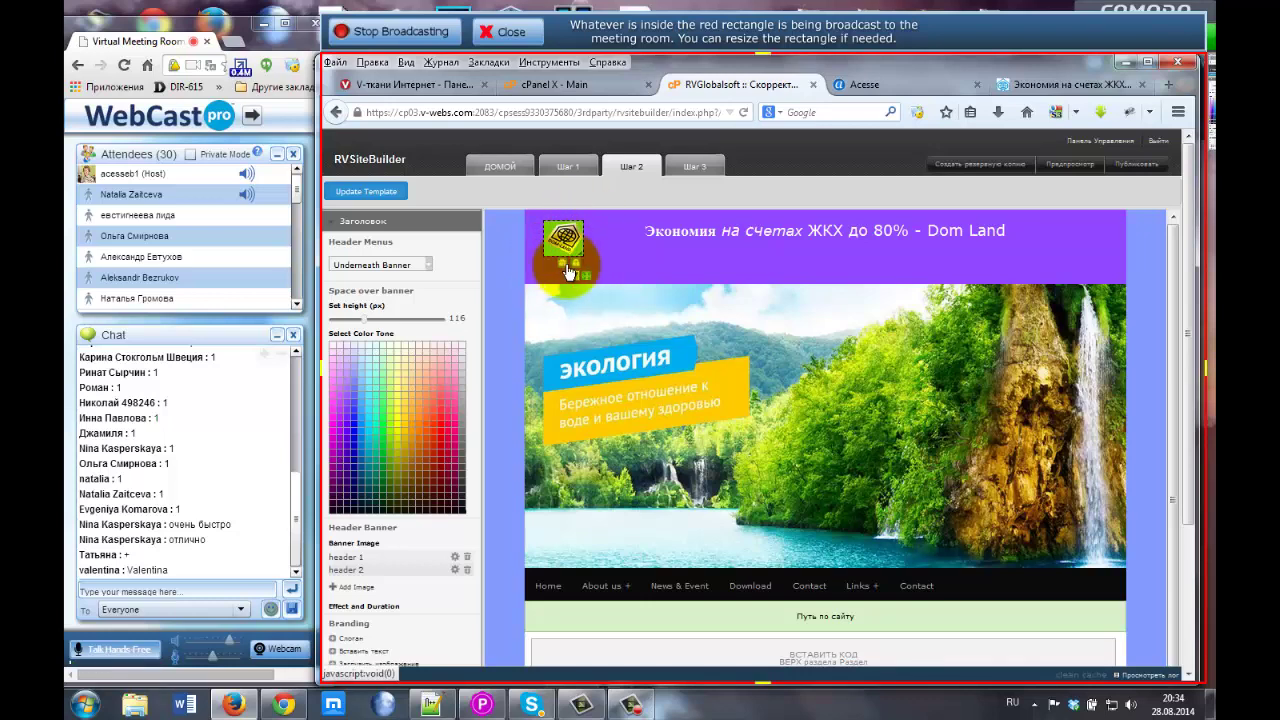
drag(580, 257, 591, 265)
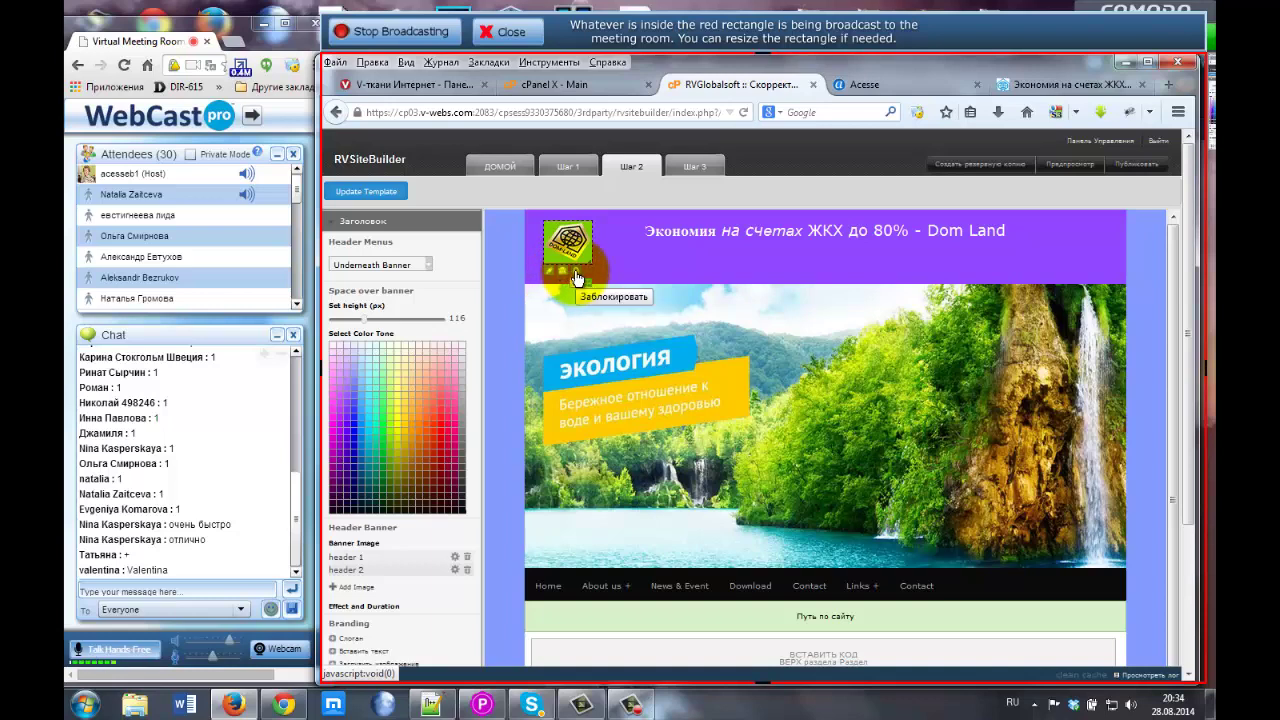
Lock the logo, then select the header description text on the live Dom Land site.
click(577, 276)
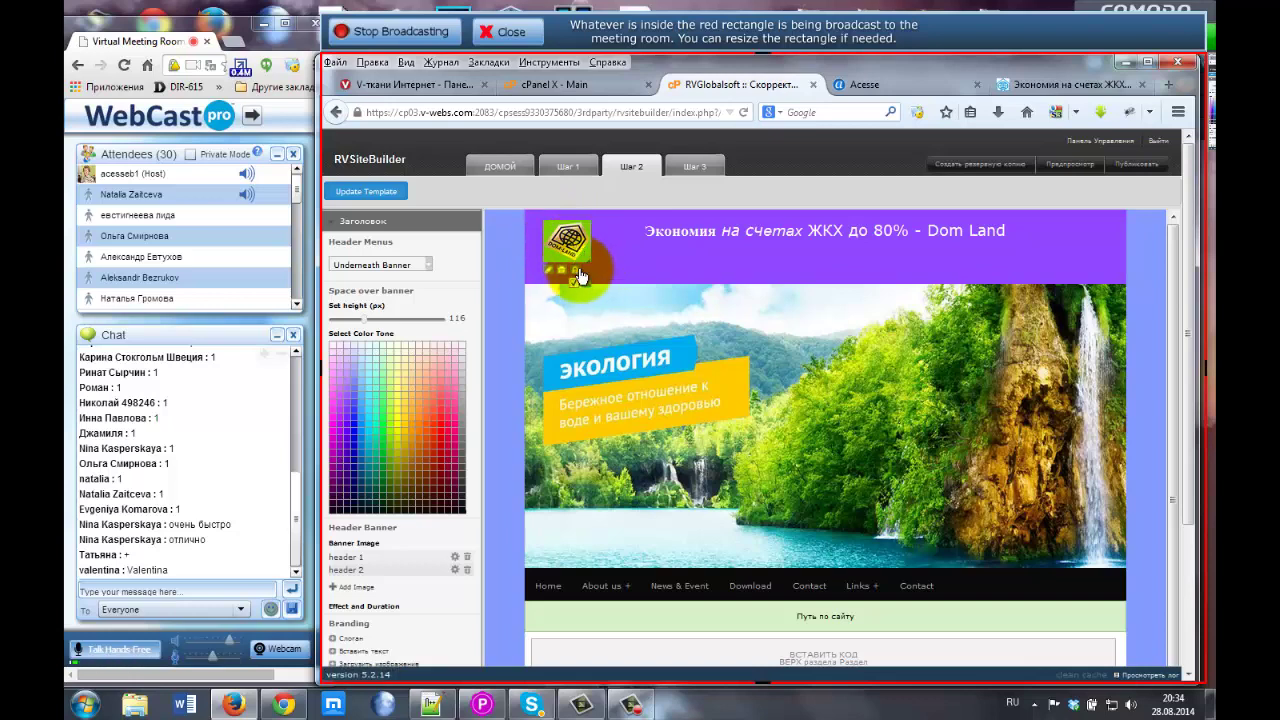
click(1080, 84)
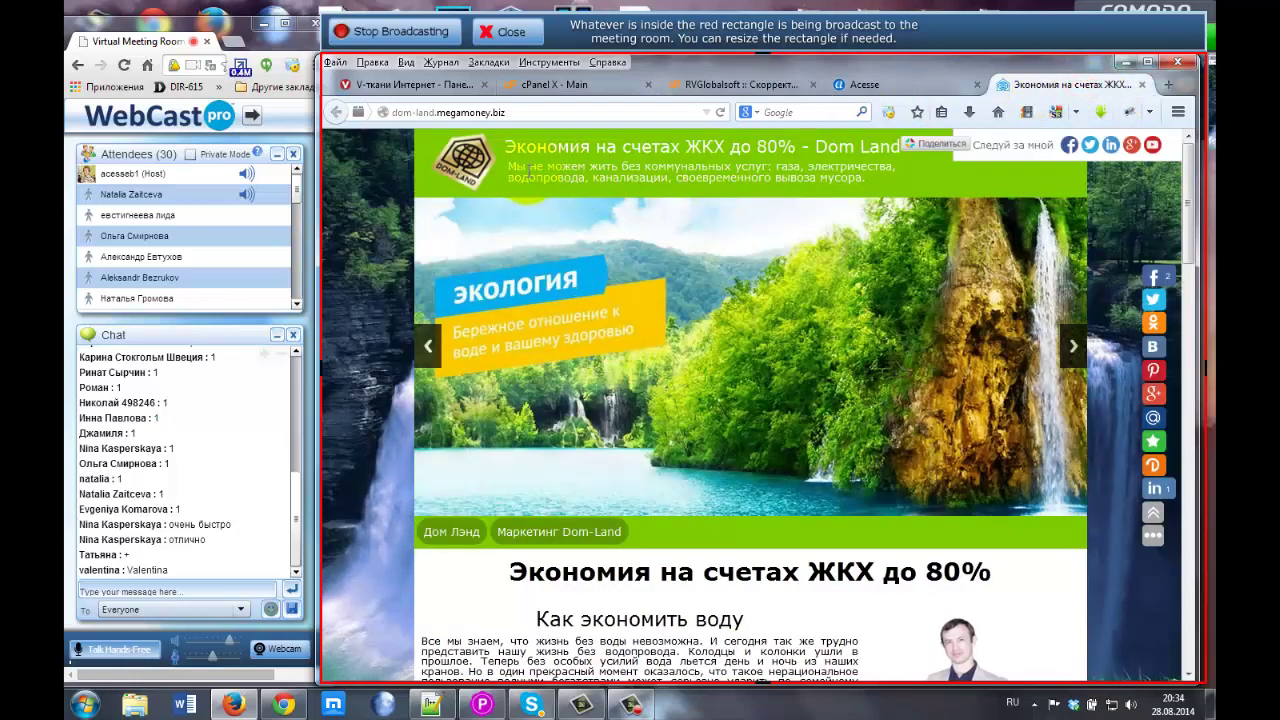
drag(510, 165, 869, 177)
key(ctrl+c)
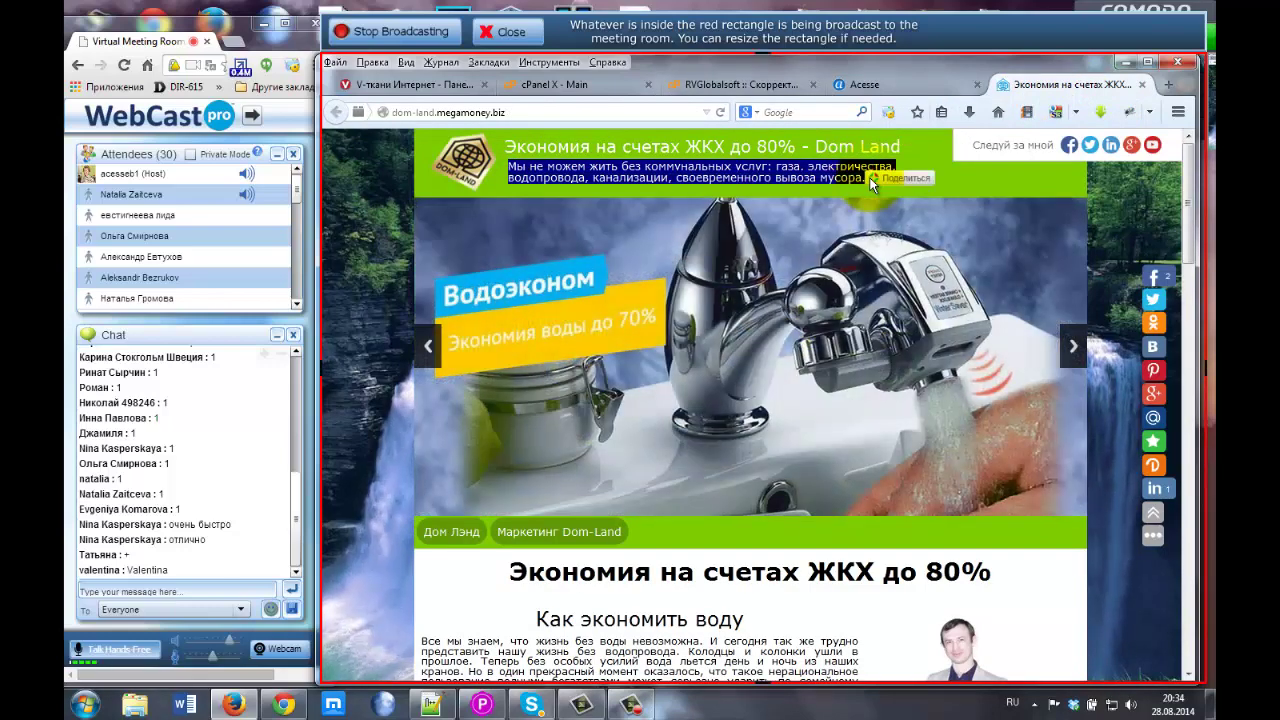
Paste the copied Dom Land utility-services description as the header slogan and save it.
click(738, 83)
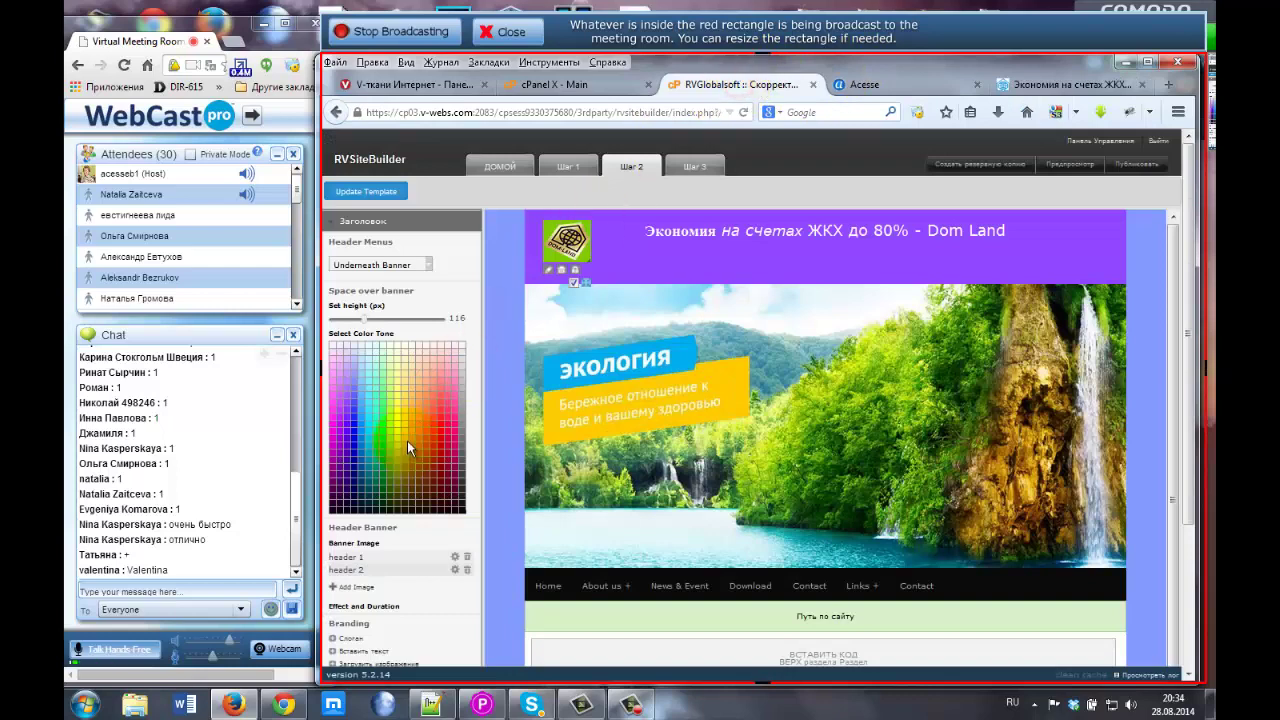
scroll(407, 441, down, 3)
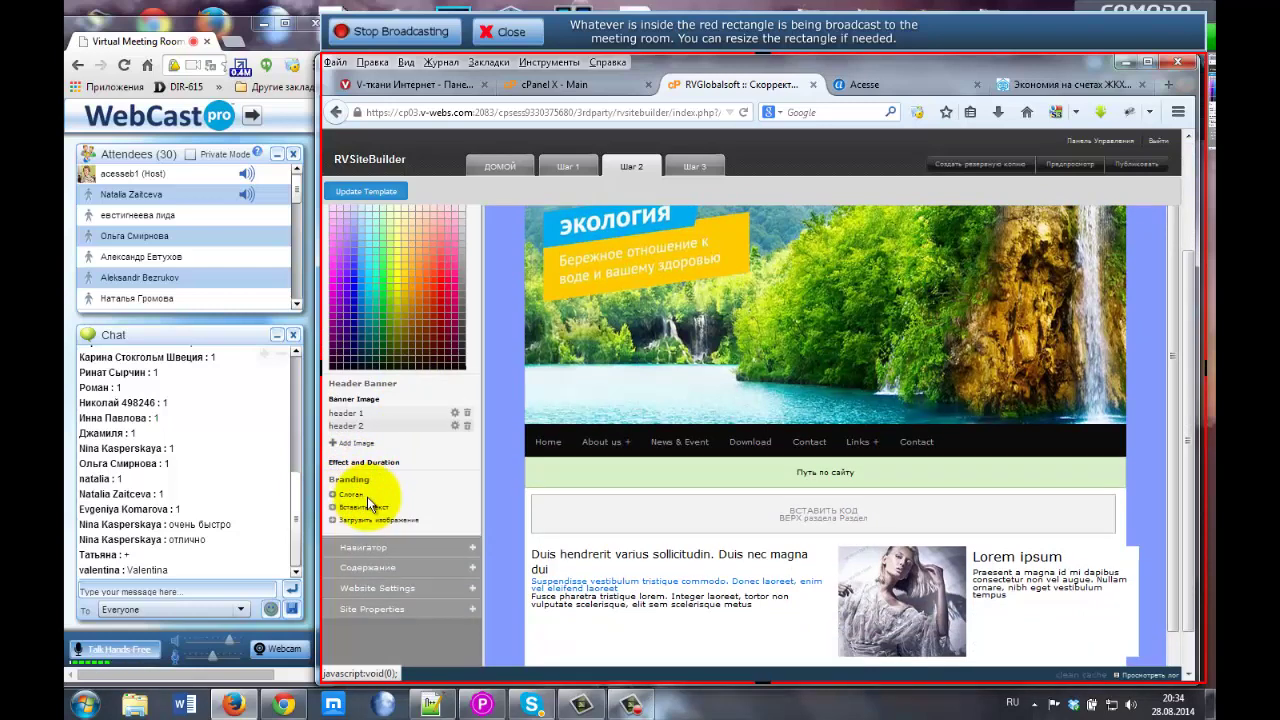
click(367, 496)
click(349, 497)
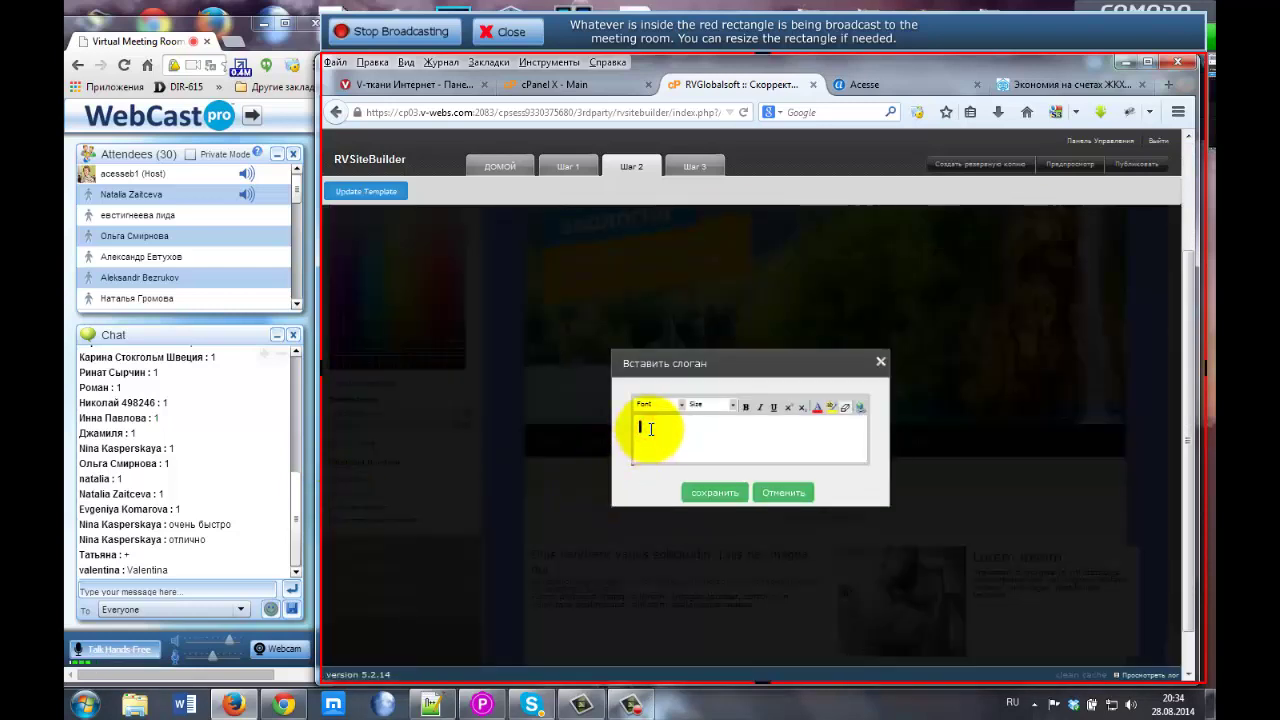
key(ctrl+v)
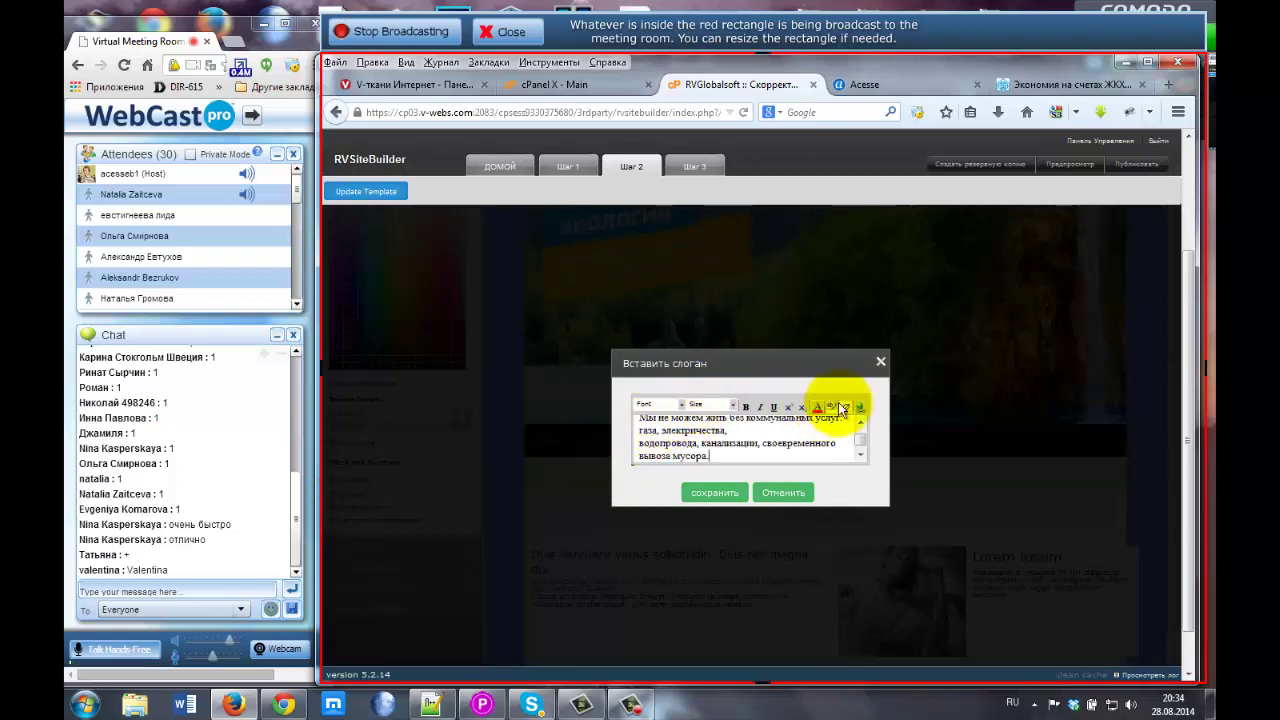
click(709, 495)
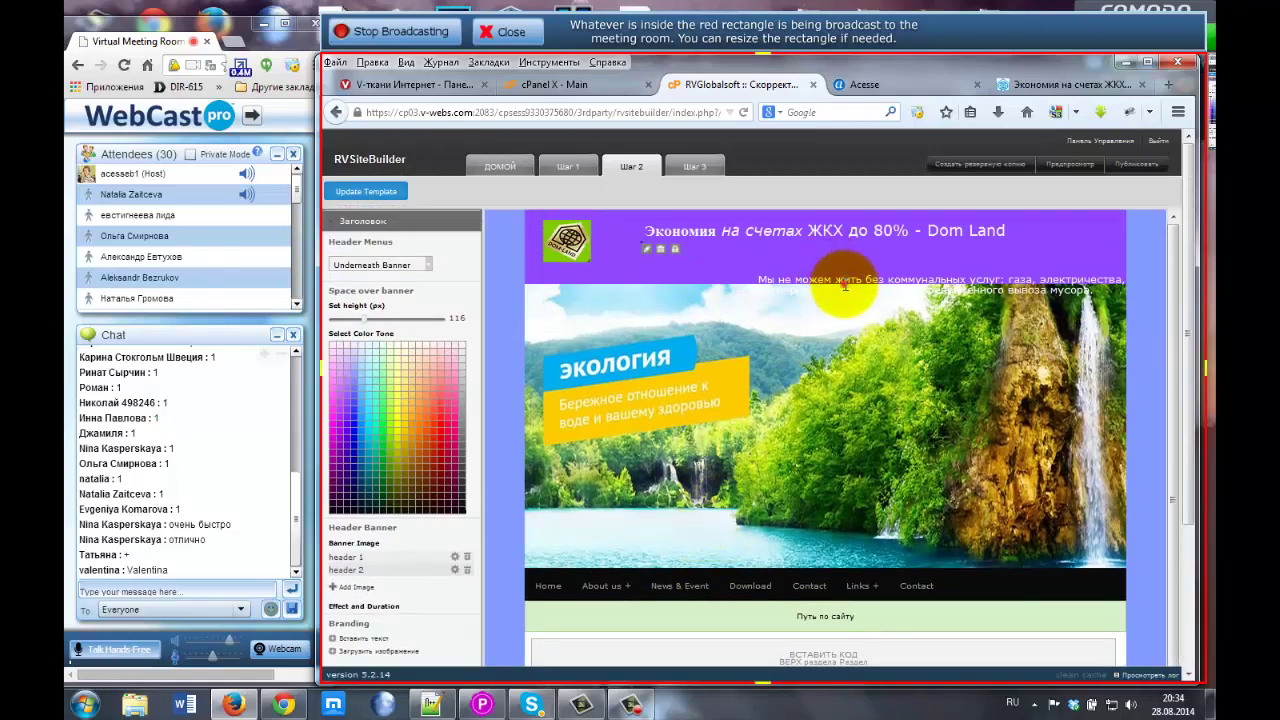
Drag the utility-services slogan up and left to sit beneath the company-name title.
drag(845, 283, 752, 265)
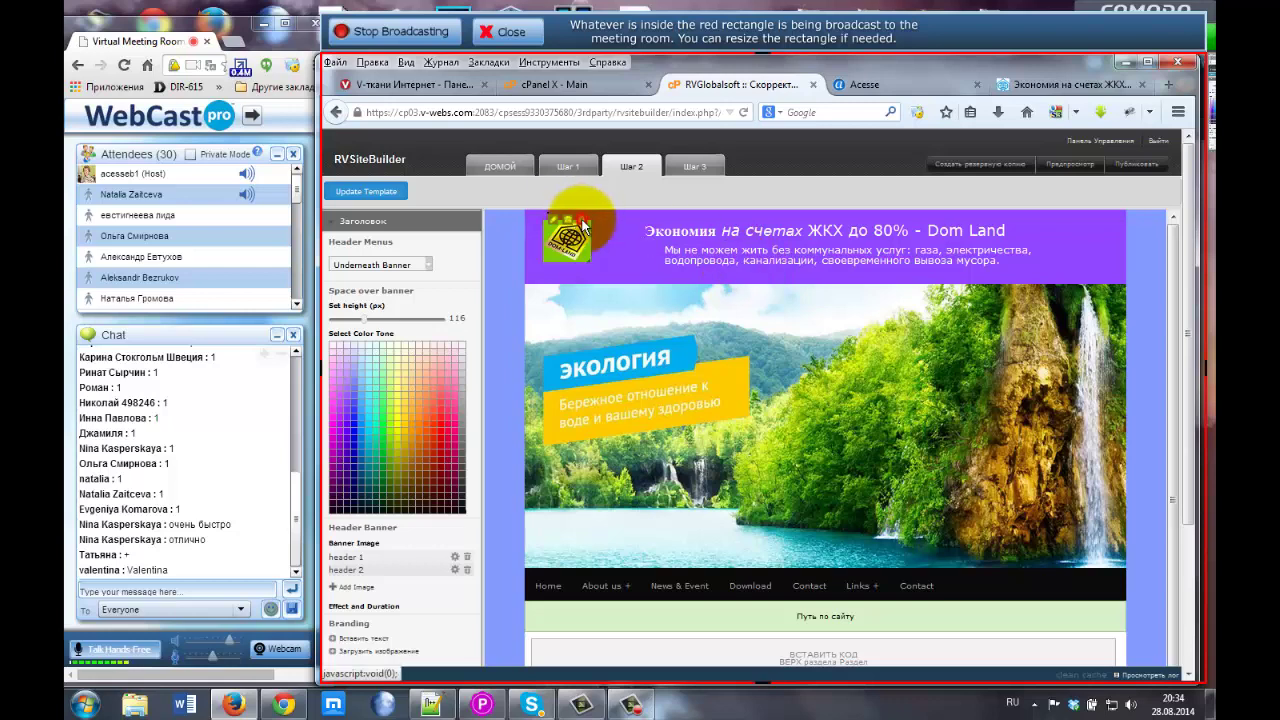
click(710, 262)
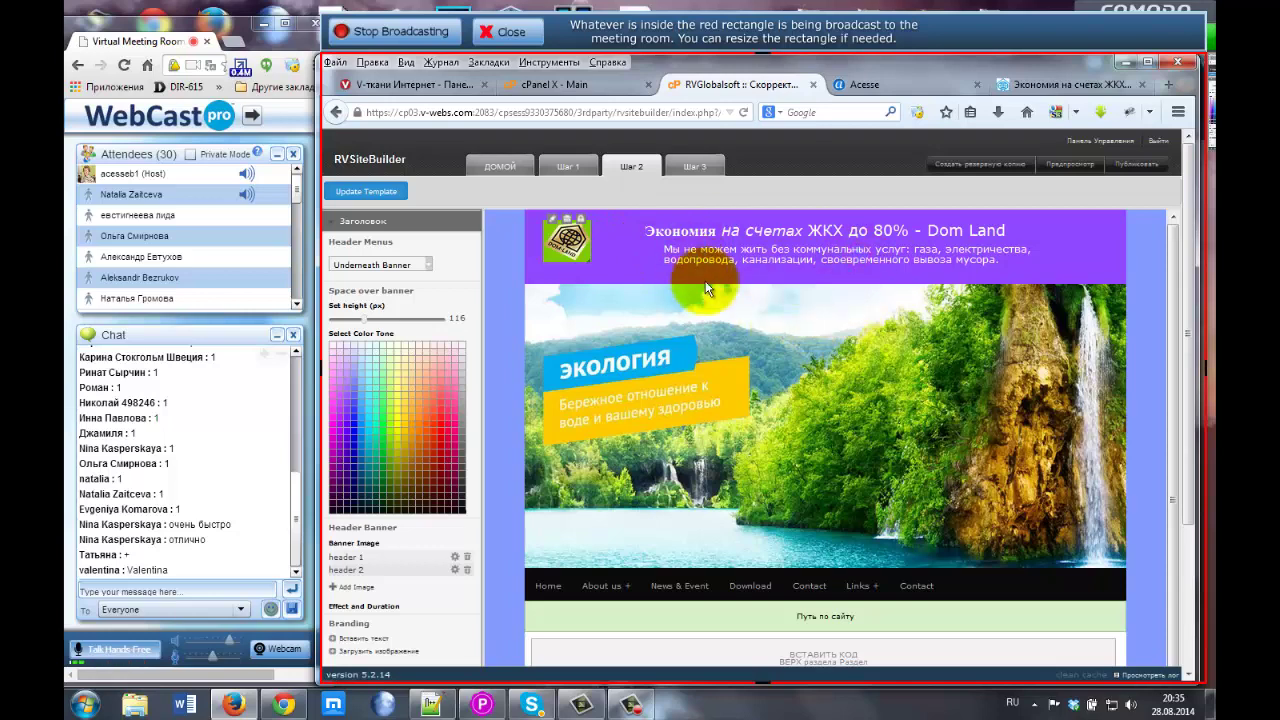
scroll(420, 445, down, 1)
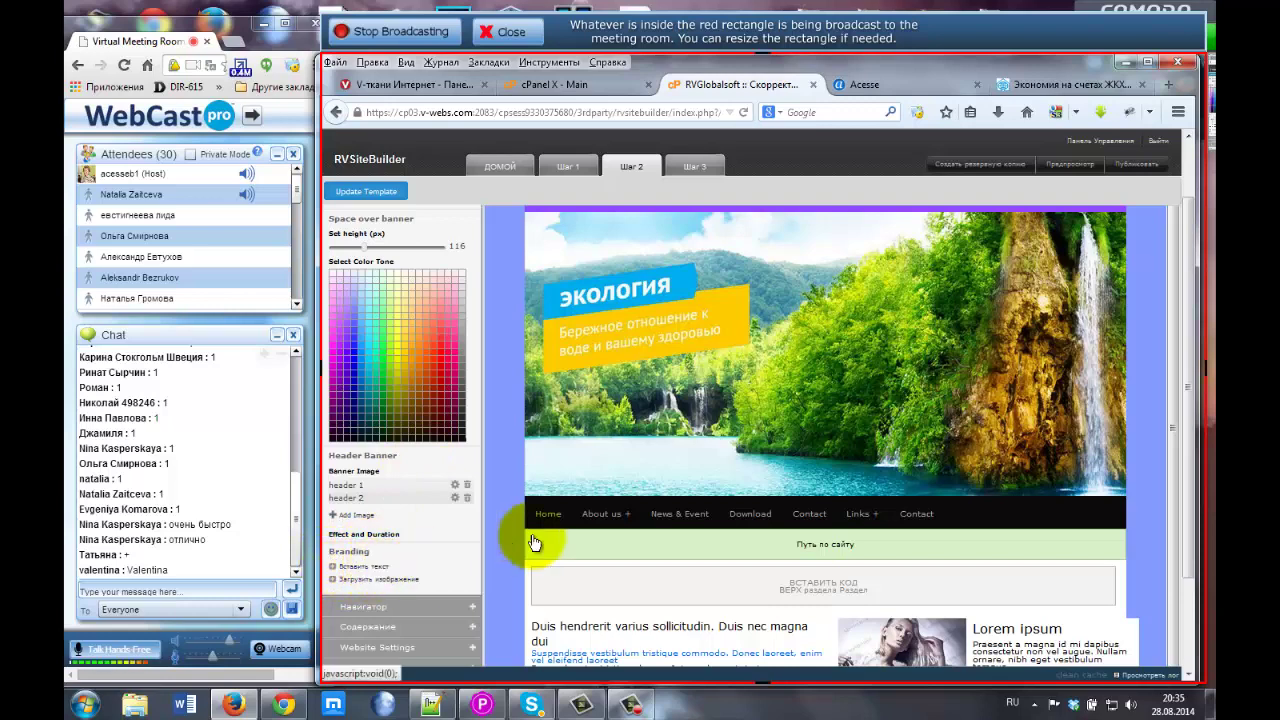
scroll(571, 514, up, 1)
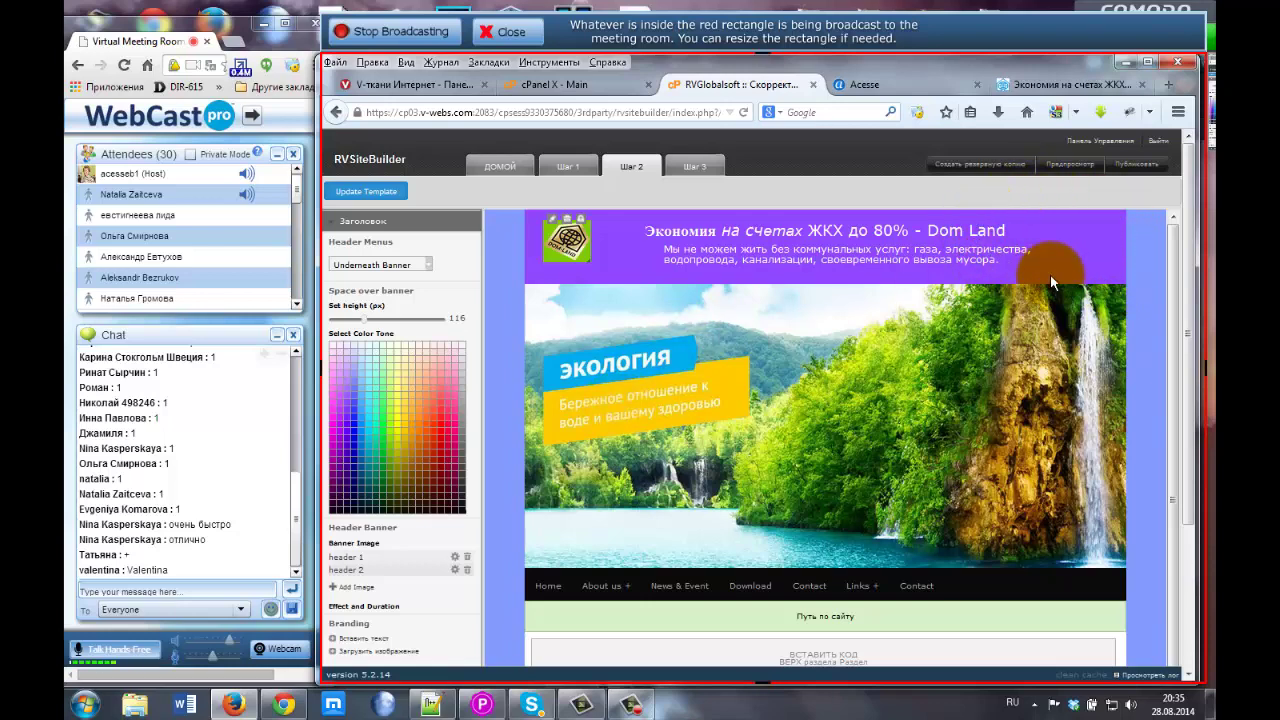
Enter placeholder extra header text 'выфывыанрвыр', select it and bring up the hyperlink settings.
click(364, 640)
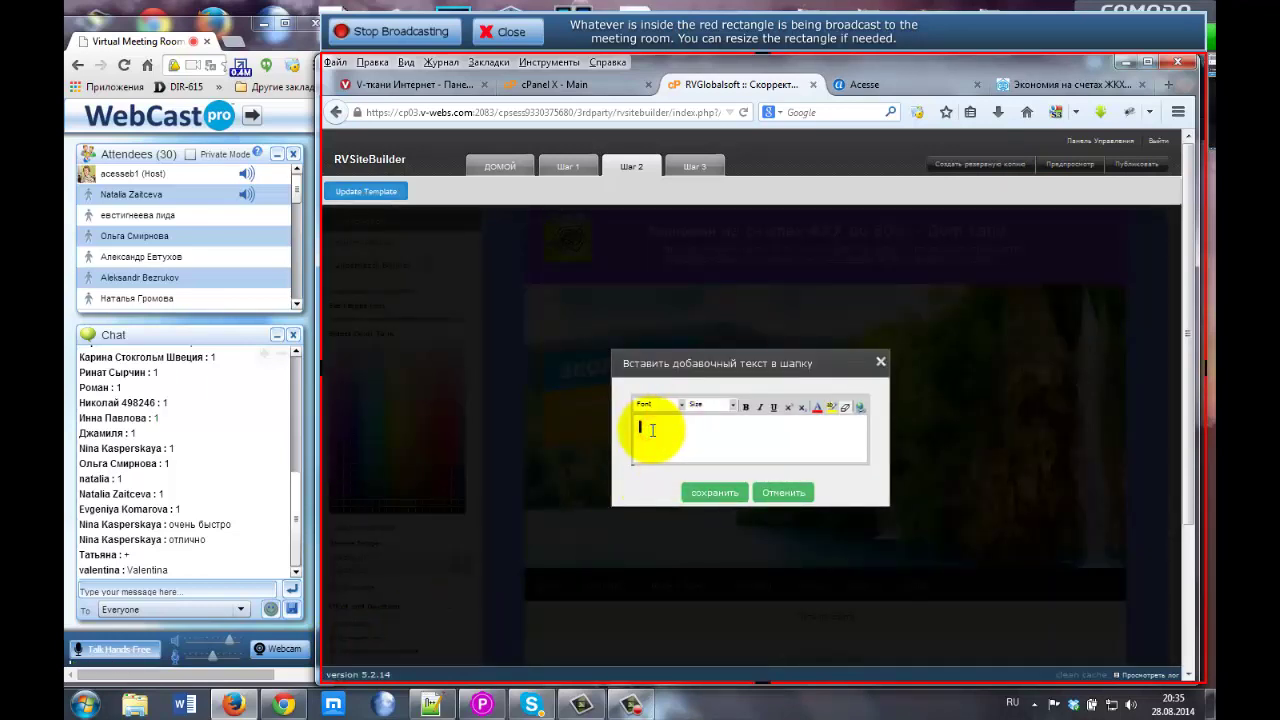
text(выфывыанрвыр)
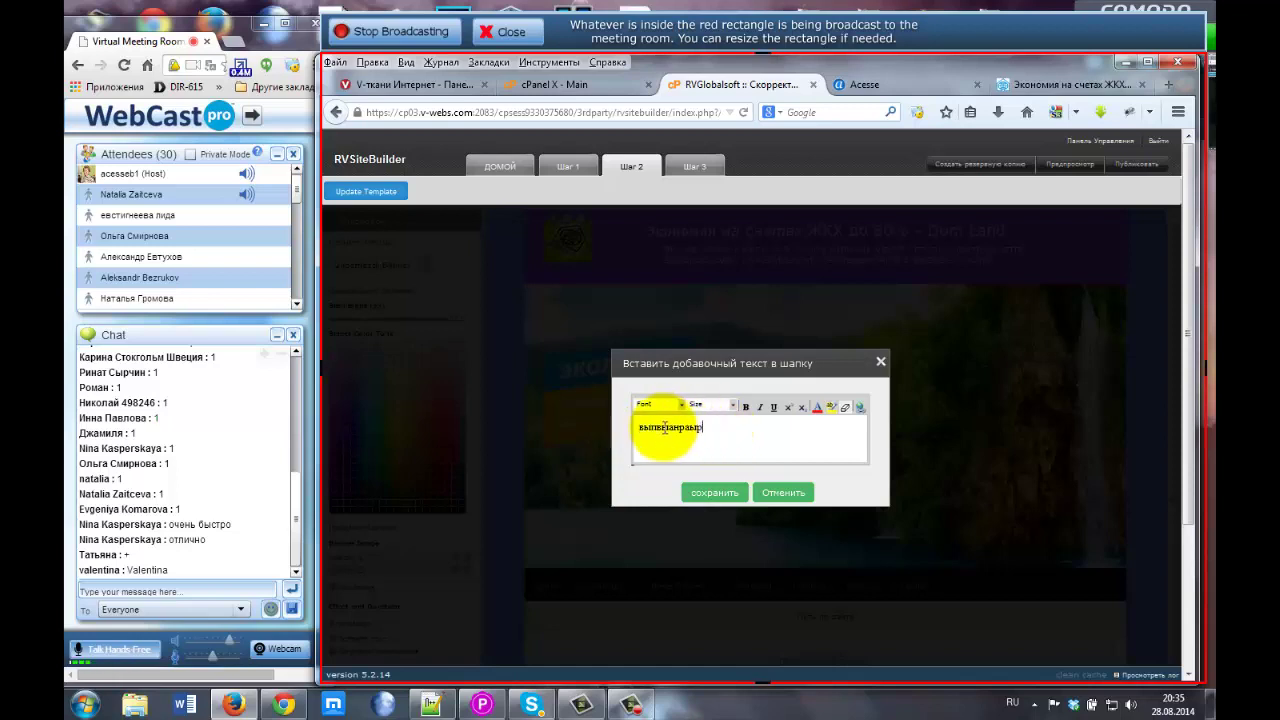
click(705, 428)
drag(705, 428, 617, 427)
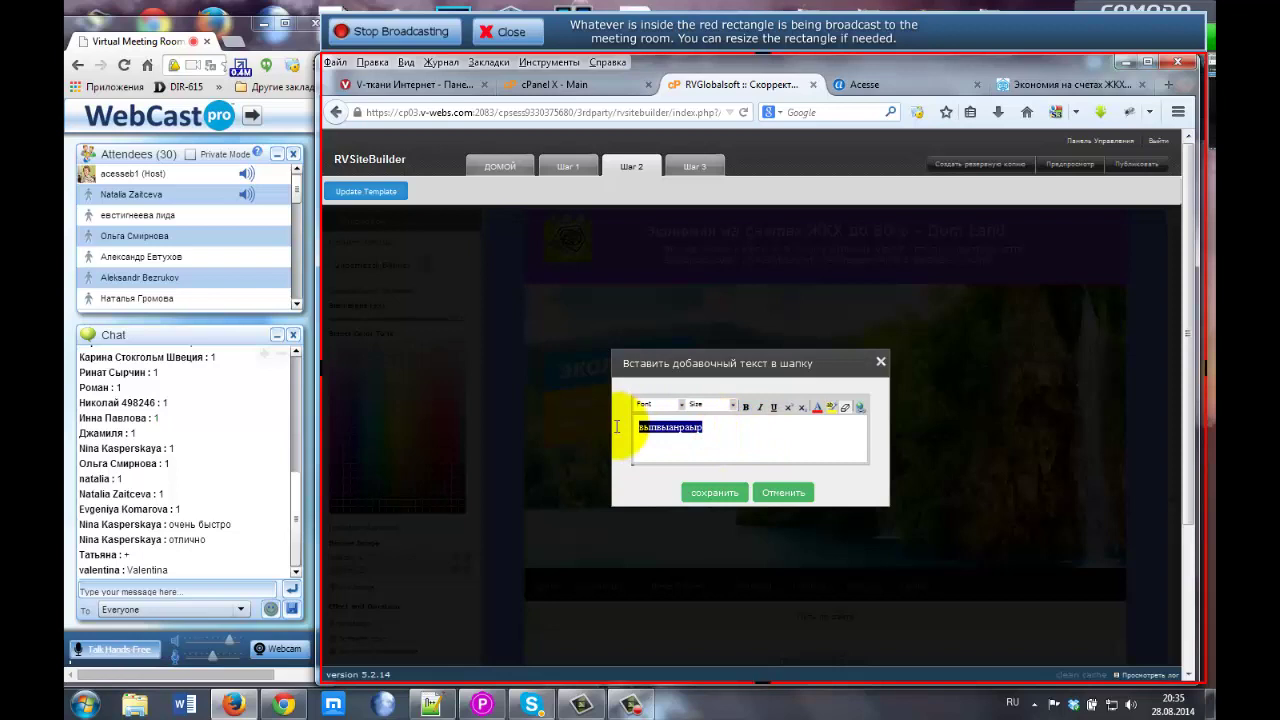
click(705, 428)
drag(705, 428, 630, 428)
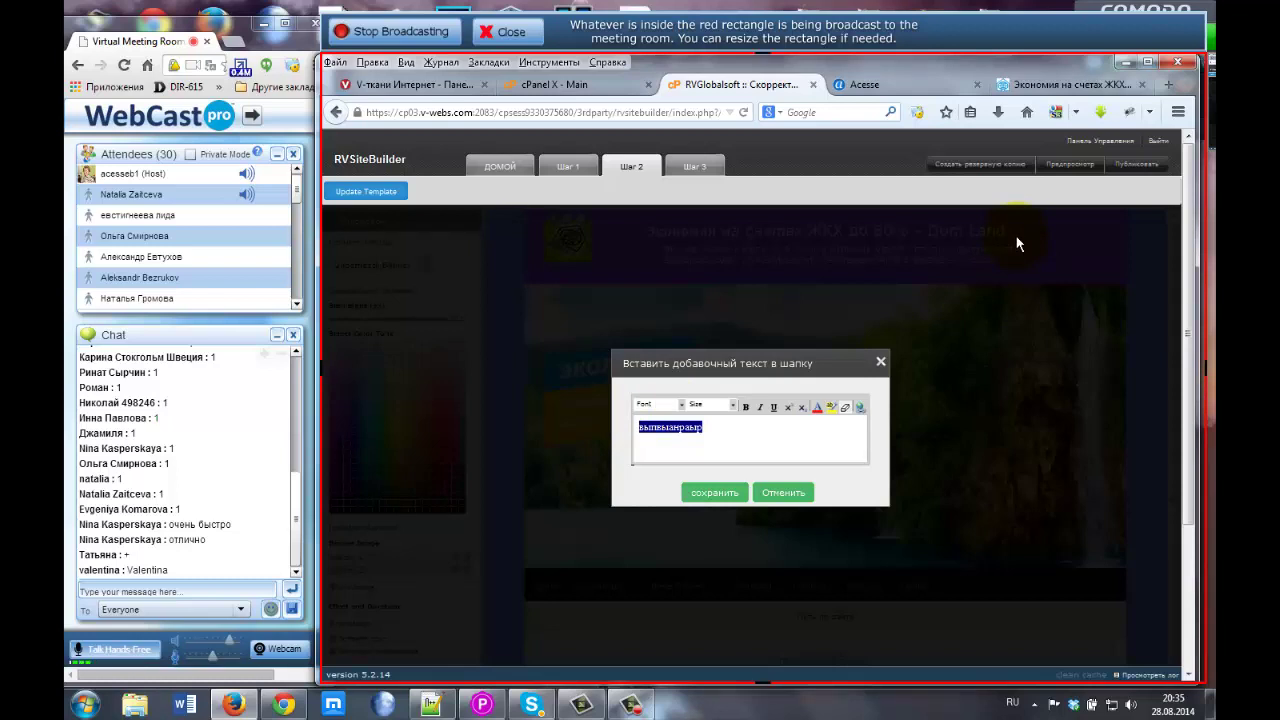
click(861, 409)
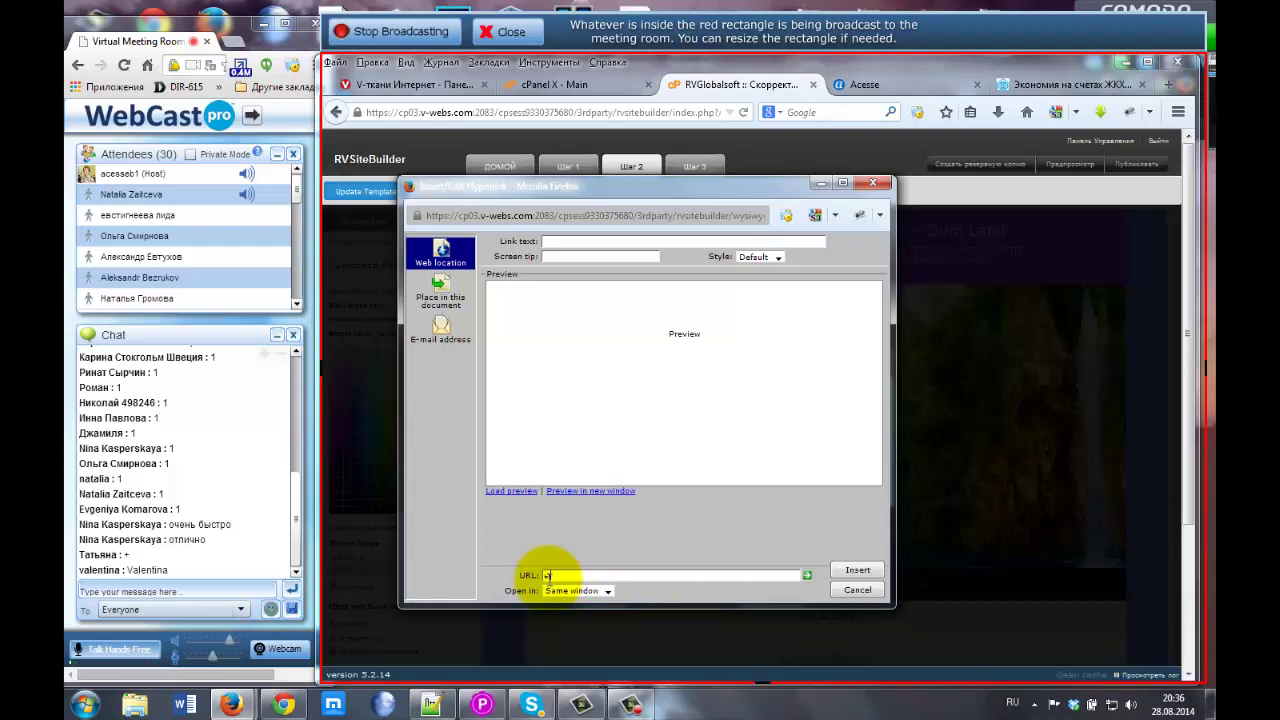
Link the placeholder text to a skype: call address for the Skype account.
text(c)
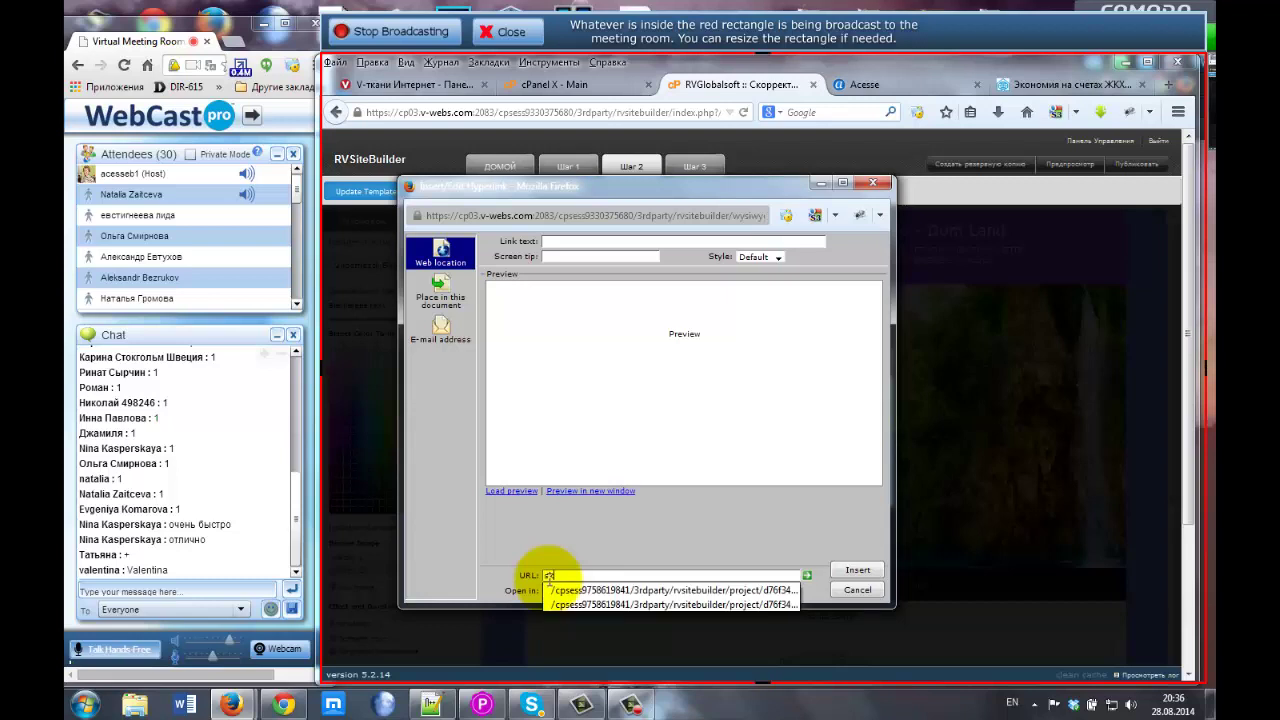
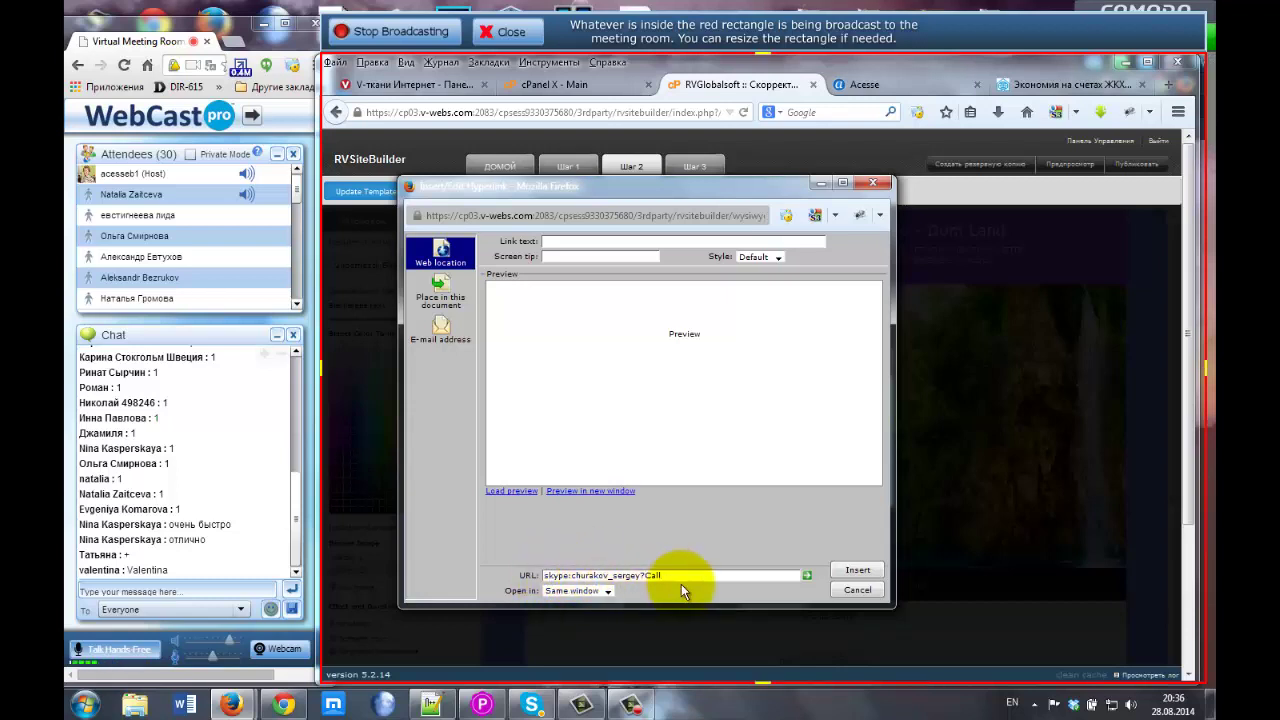
click(858, 570)
click(706, 432)
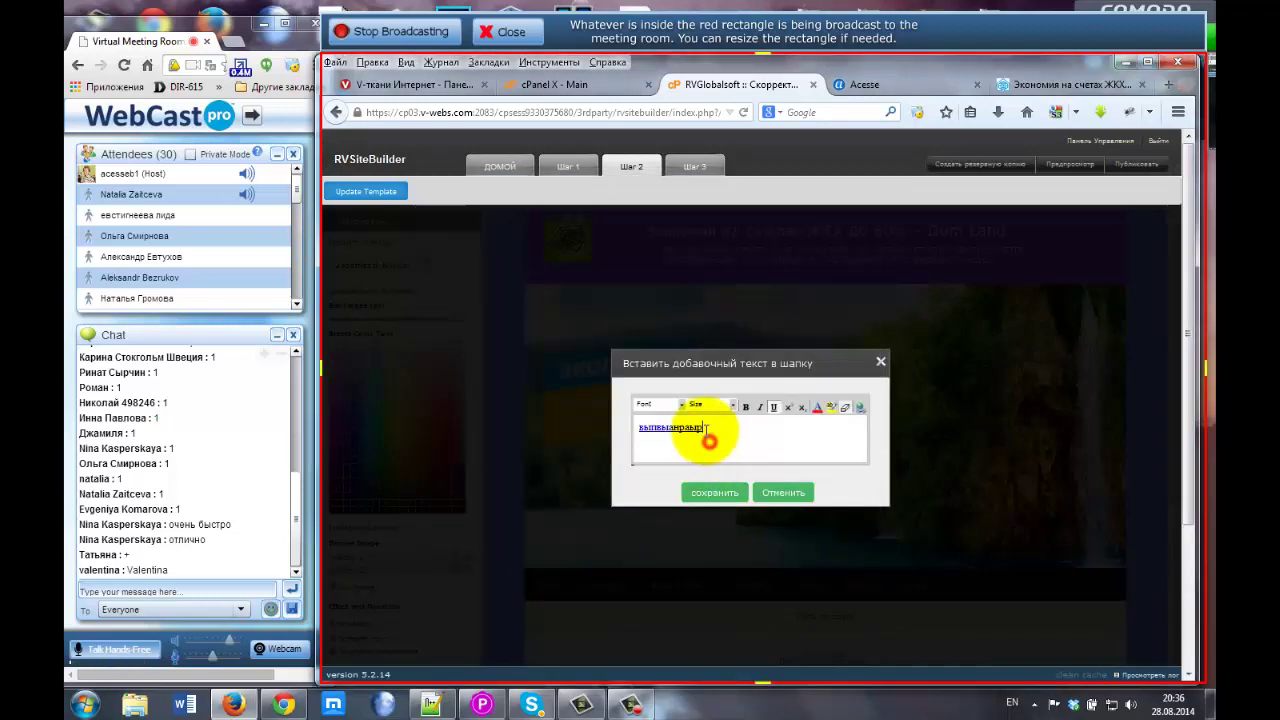
Replace the linked placeholder wording with 'Skype' and save the extra header text.
drag(712, 428, 640, 428)
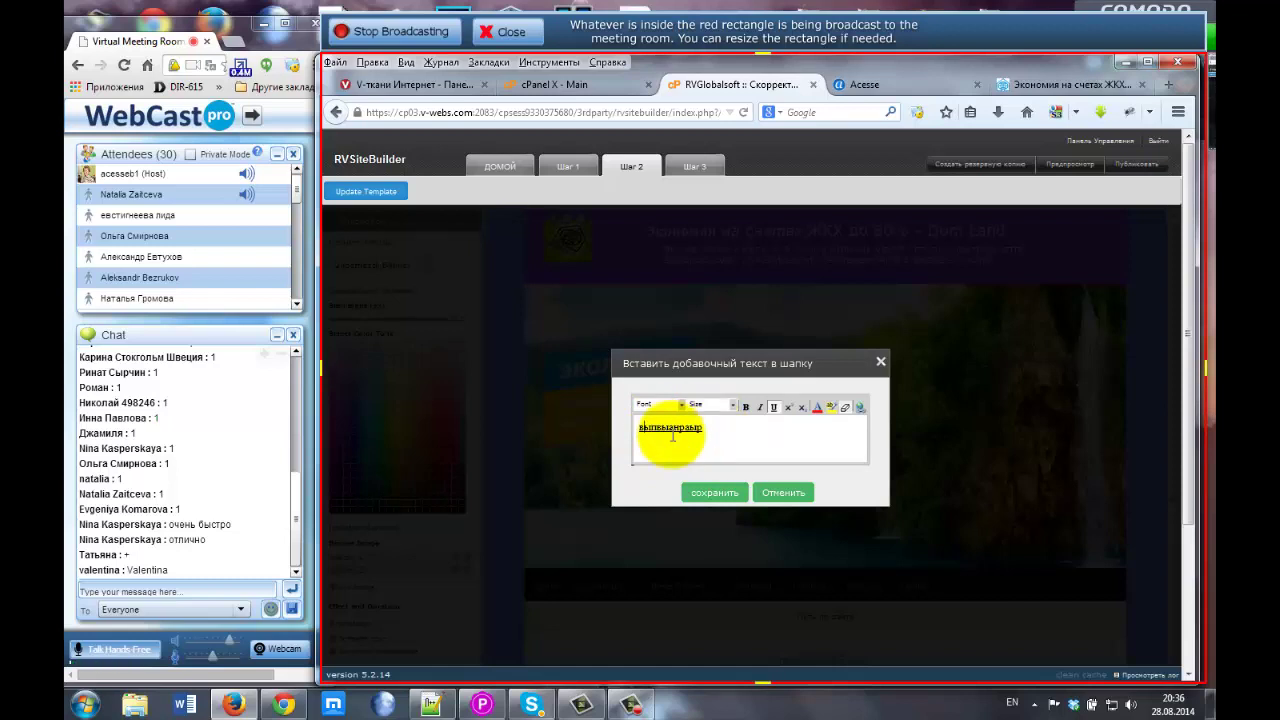
text(Зkyp)
key(Delete)
key(Delete)
key(Delete)
key(Delete)
key(Delete)
key(Delete)
key(Delete)
key(Delete)
key(Delete)
key(Delete)
key(Delete)
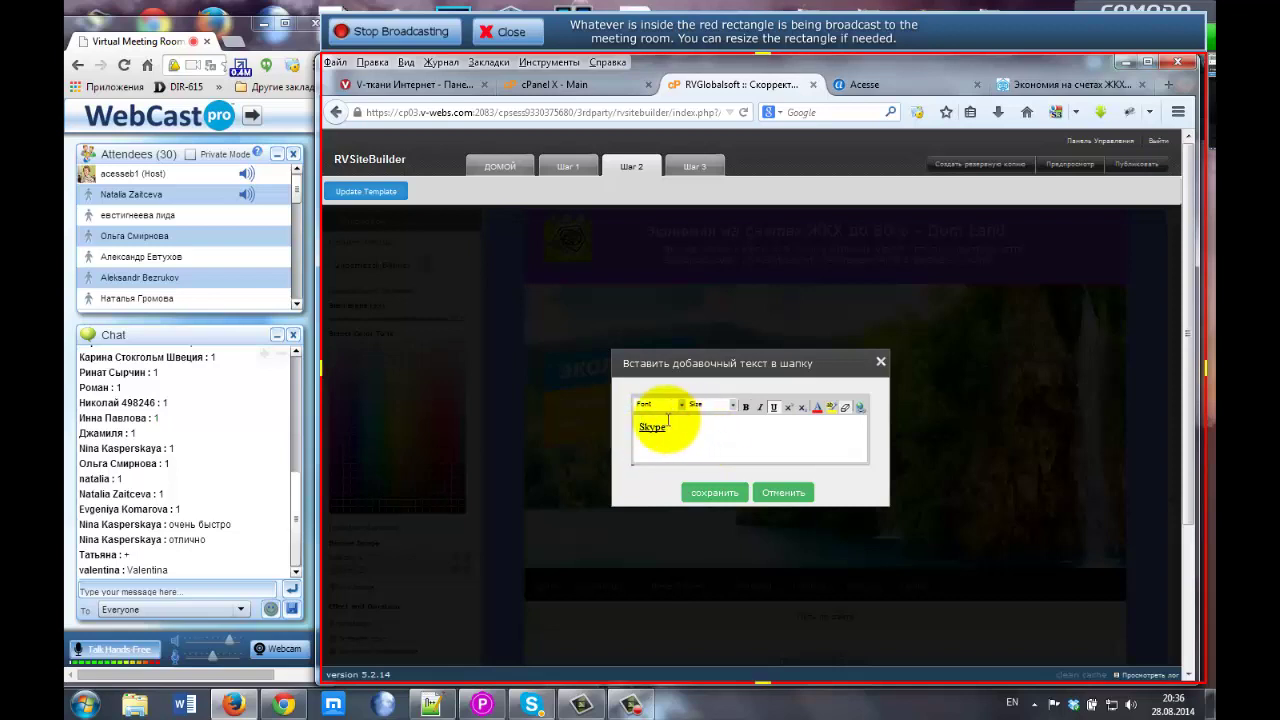
click(714, 494)
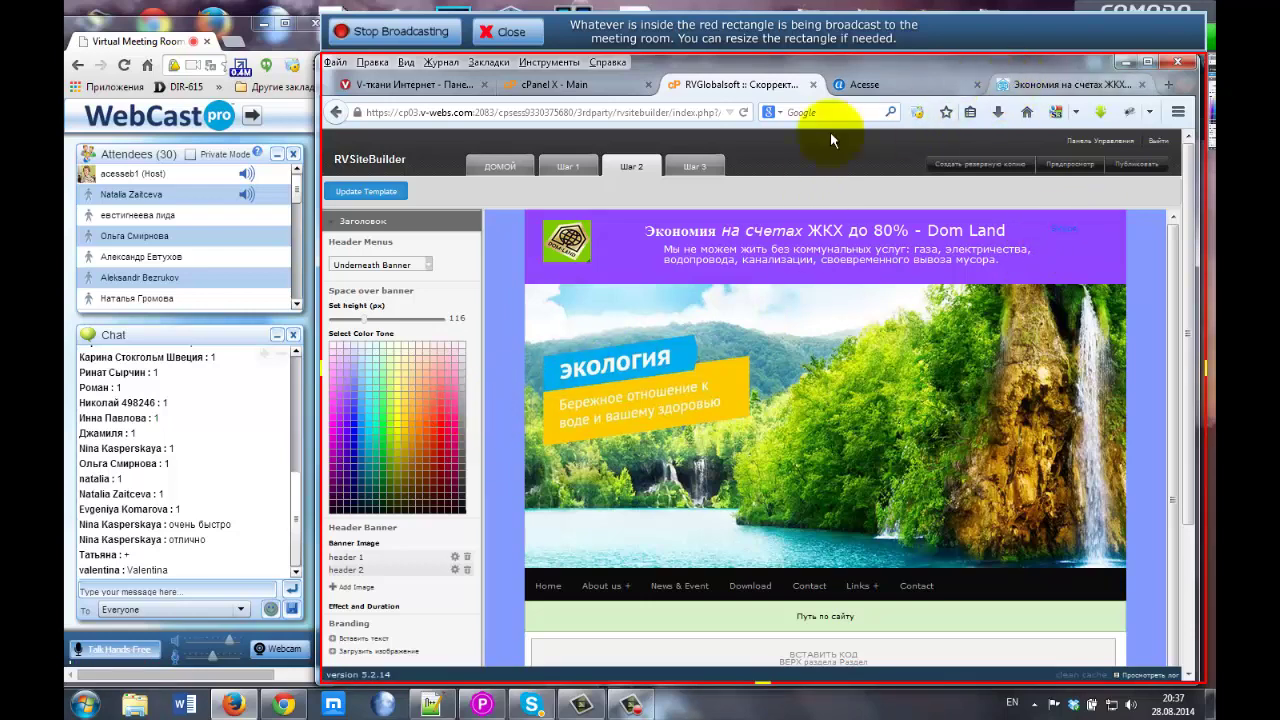
scroll(433, 520, down, 1)
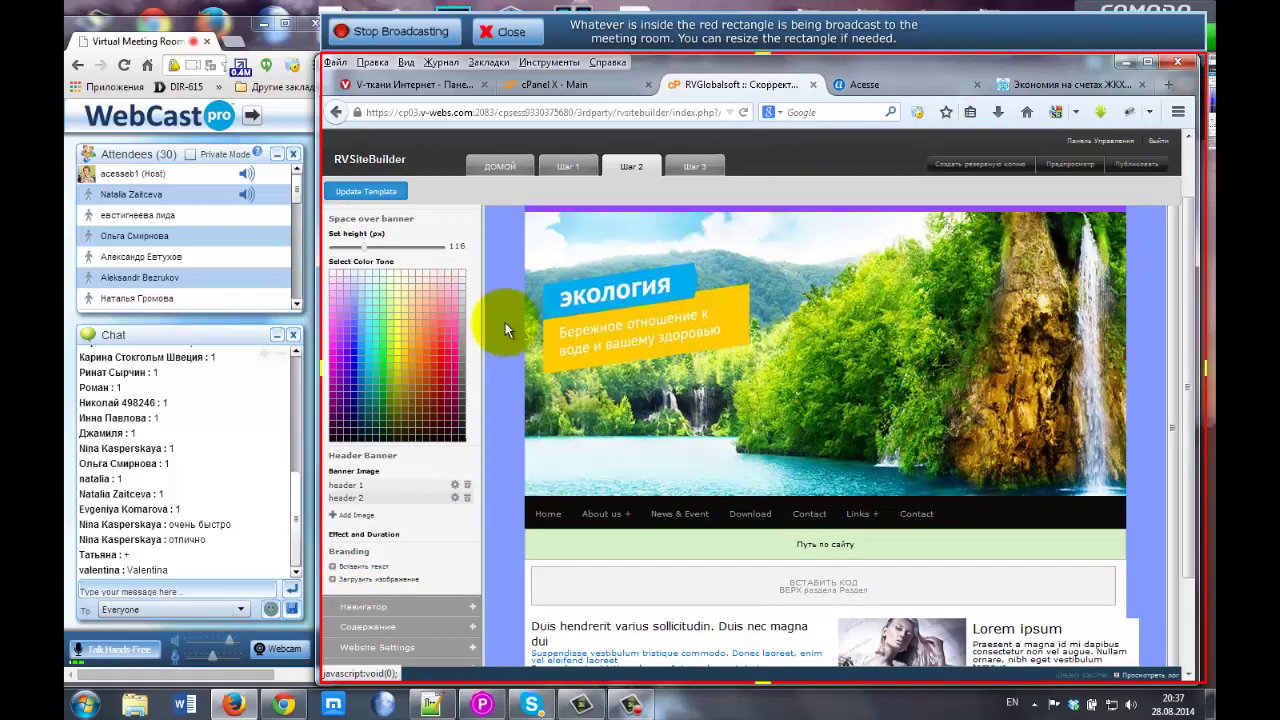
scroll(505, 322, up, 1)
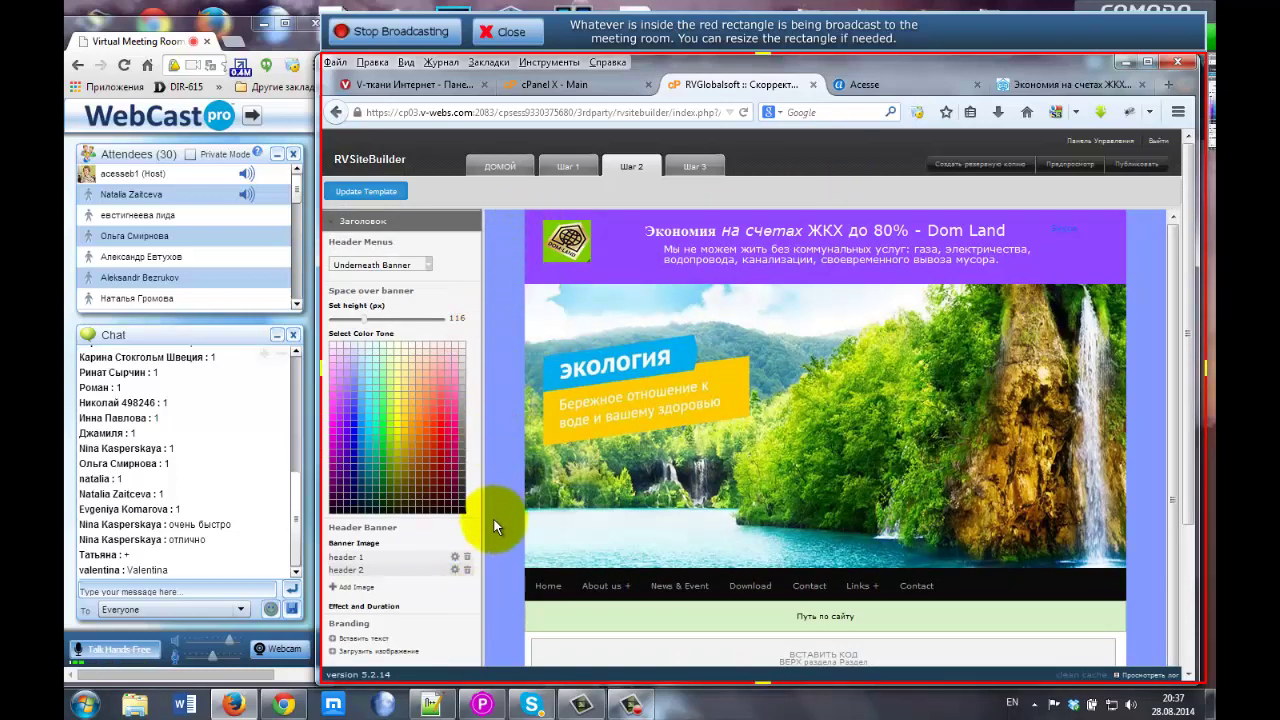
scroll(440, 440, down, 3)
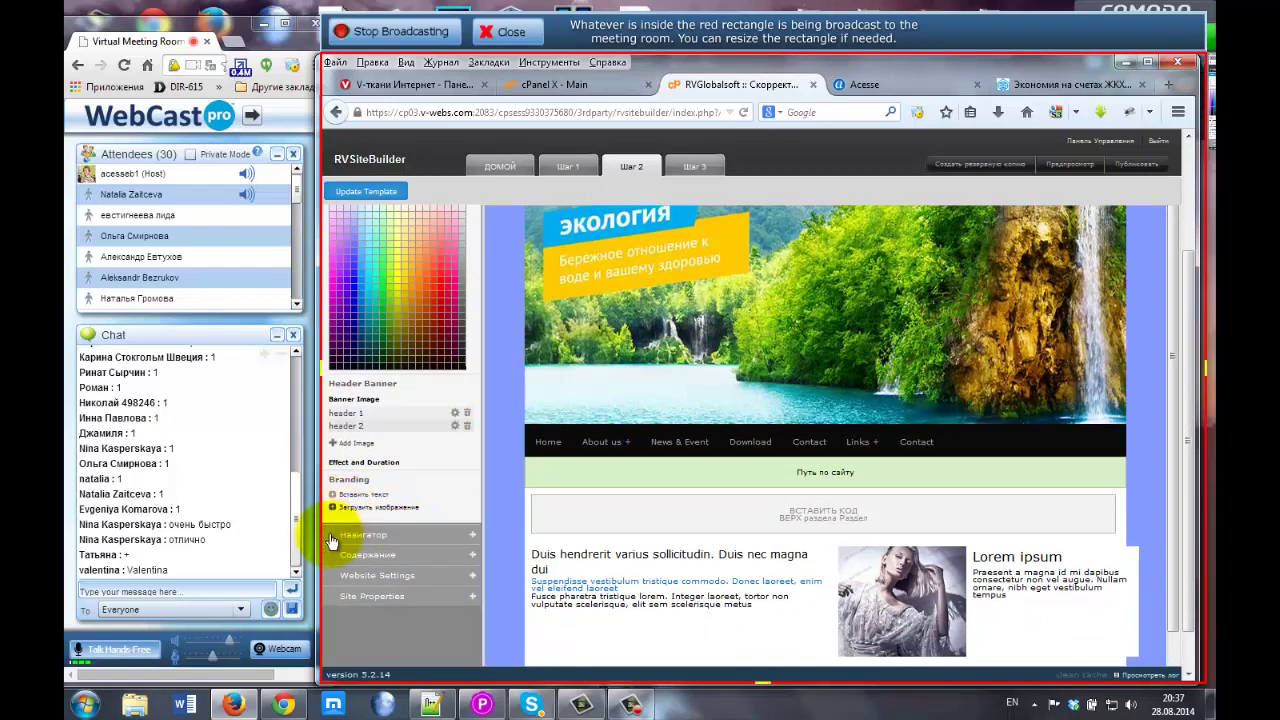
In the Навигатор colour-tone grid, change the navigation bar from black to pinkish-red.
click(361, 535)
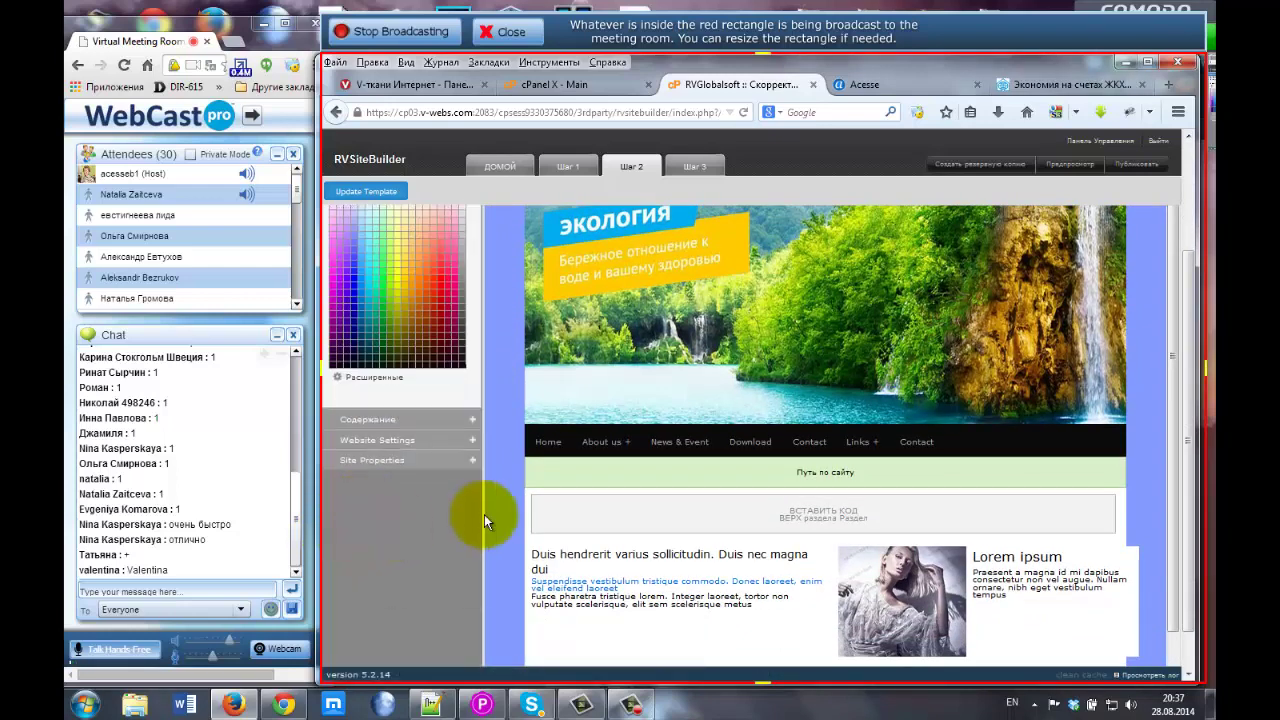
scroll(484, 514, up, 3)
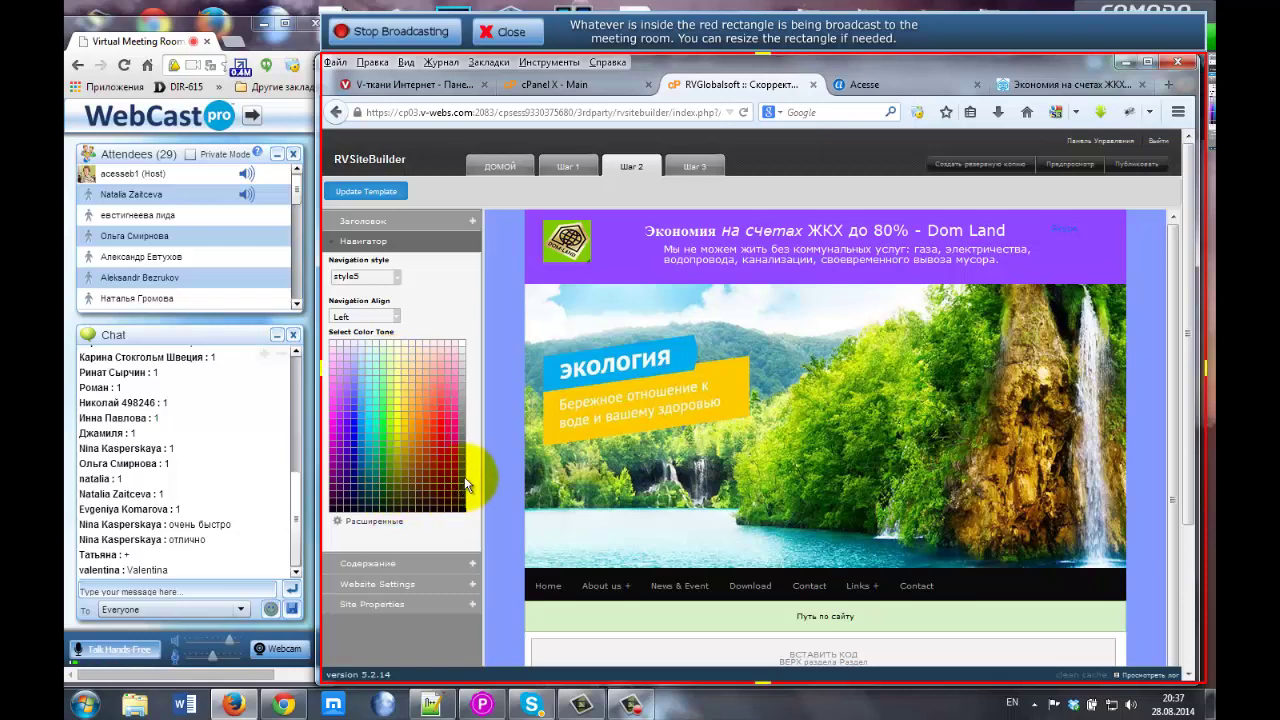
click(443, 388)
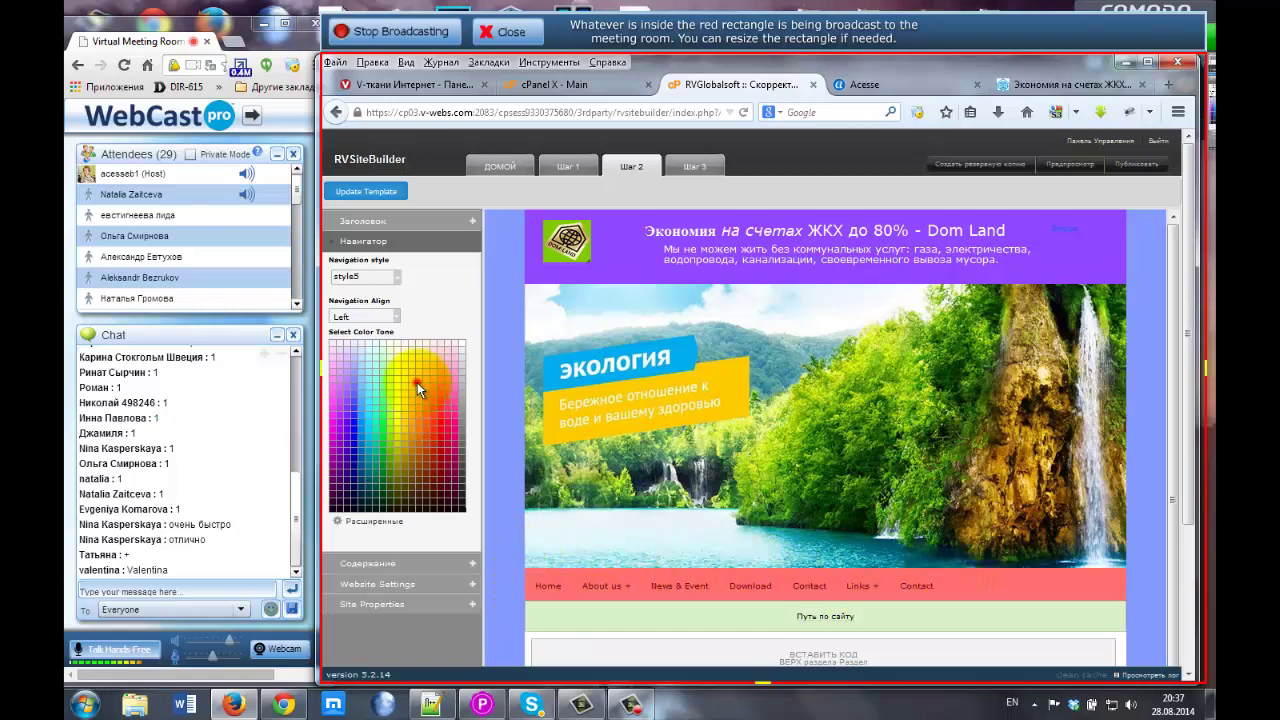
click(421, 487)
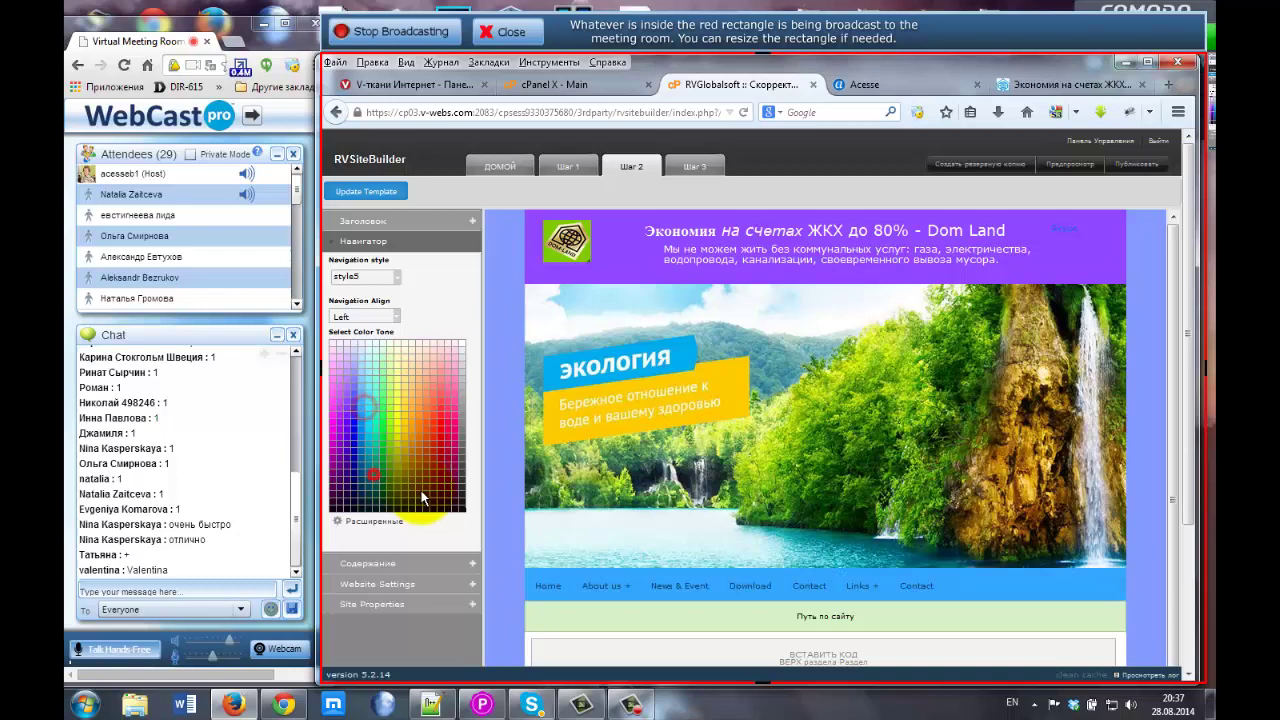
click(446, 416)
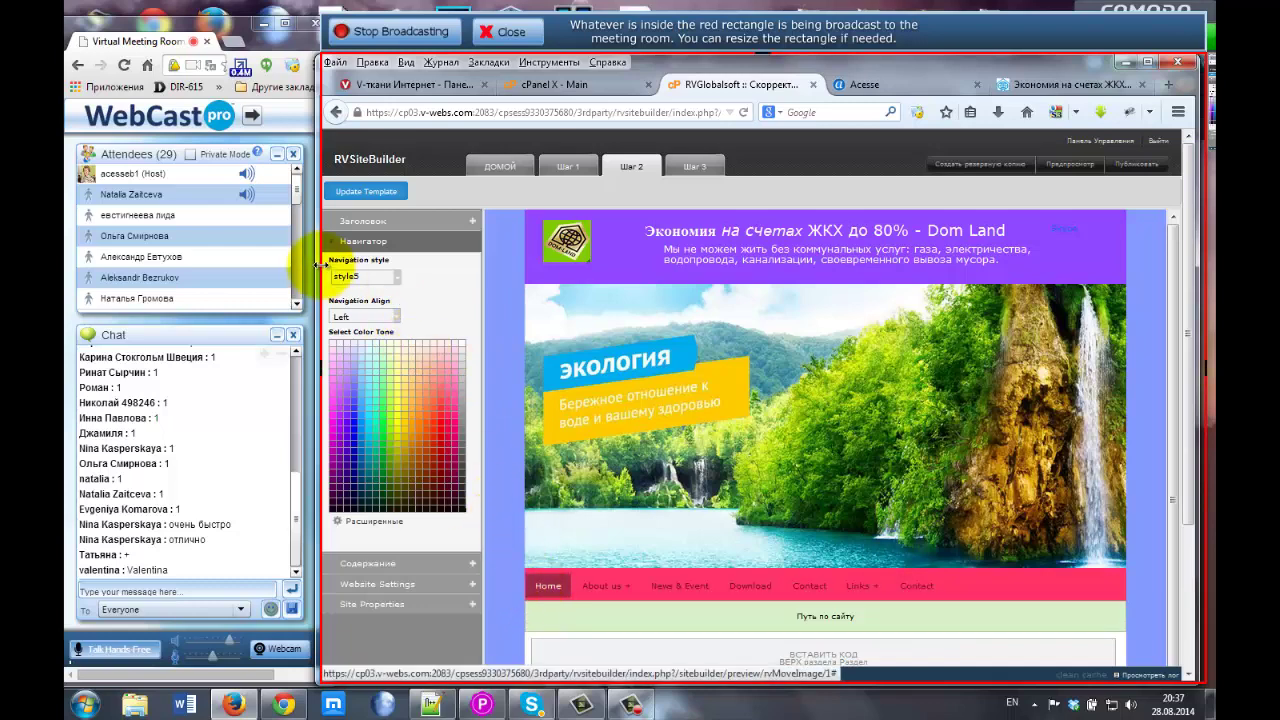
click(395, 280)
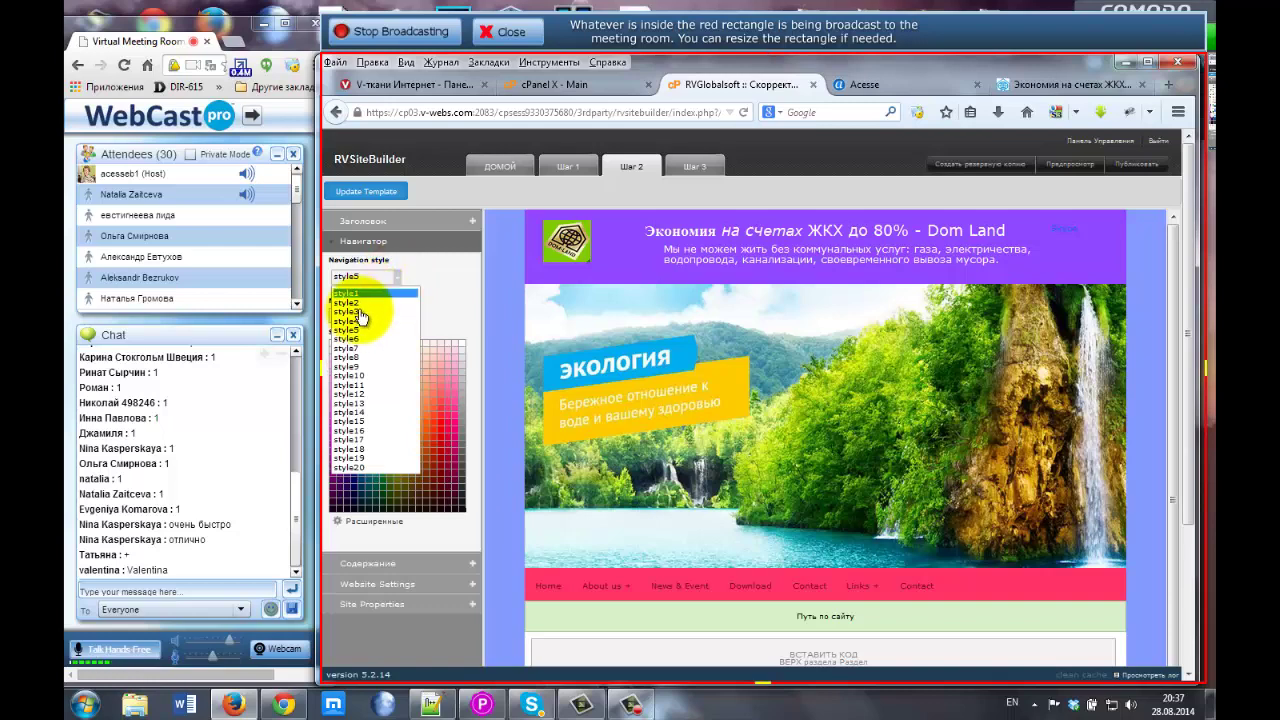
Apply navigation style2 on a light cyan bar, then try styles 12, 19 and 9.
click(357, 304)
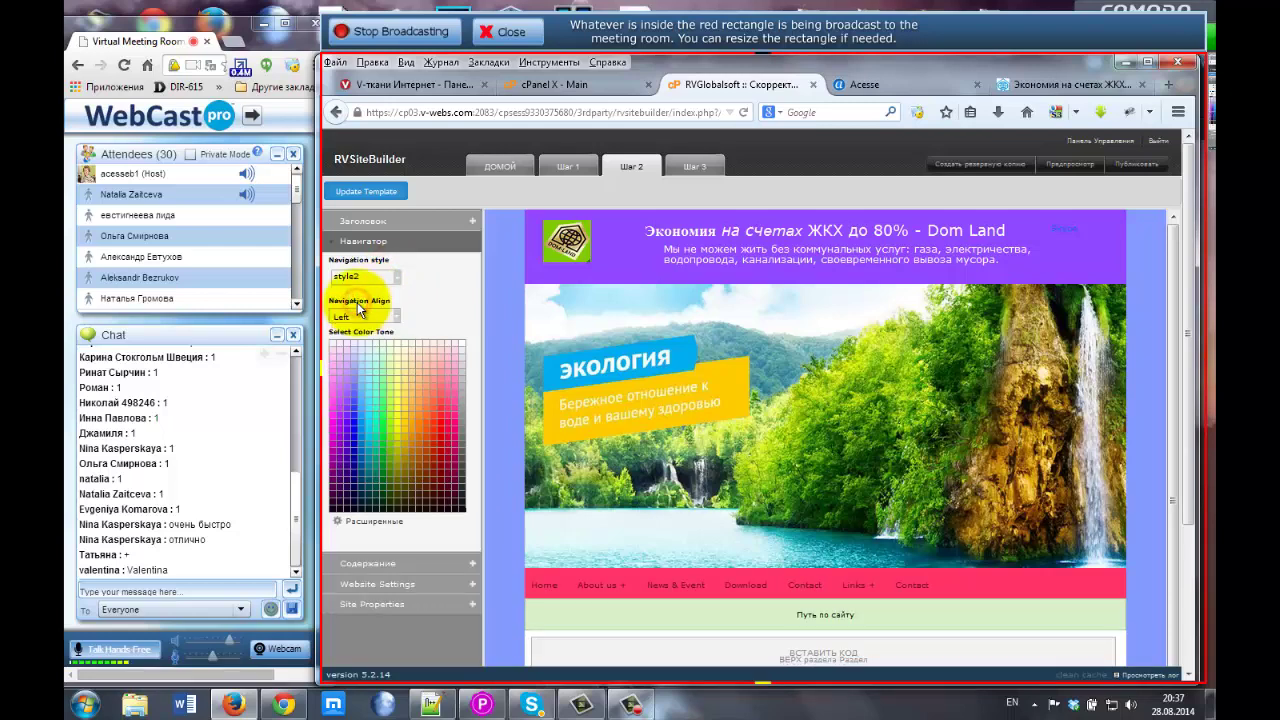
click(371, 390)
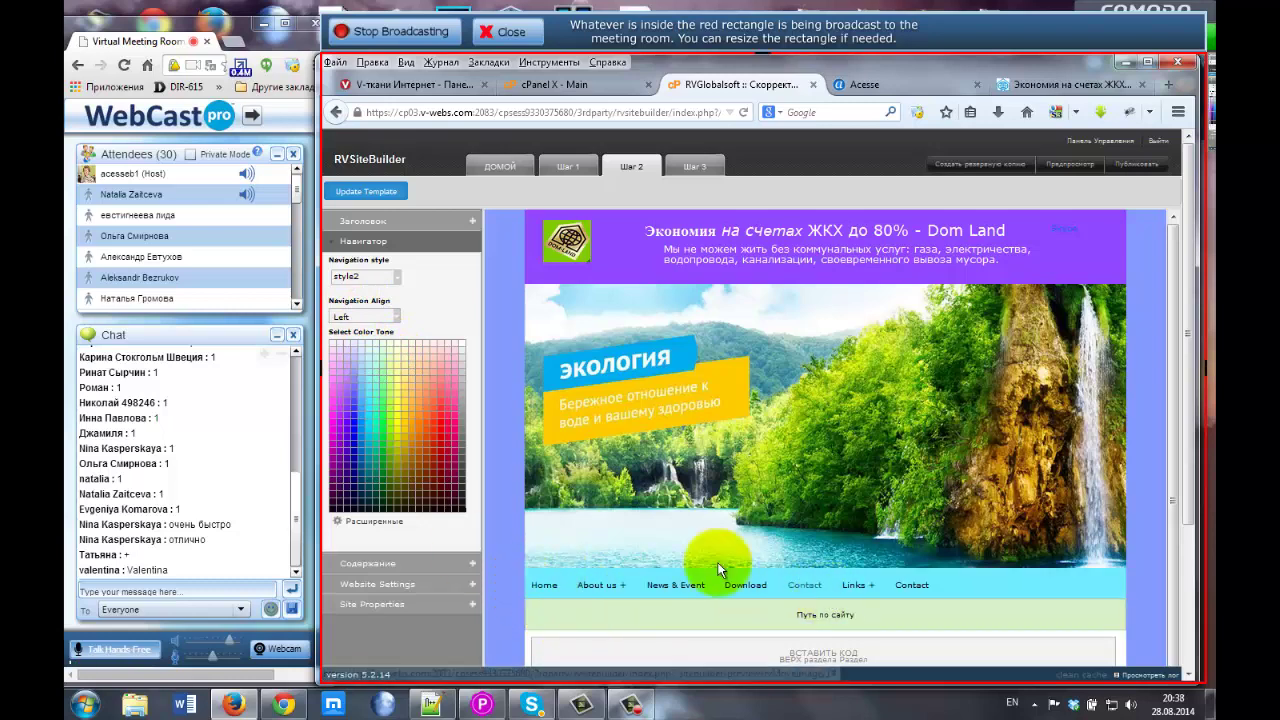
click(367, 276)
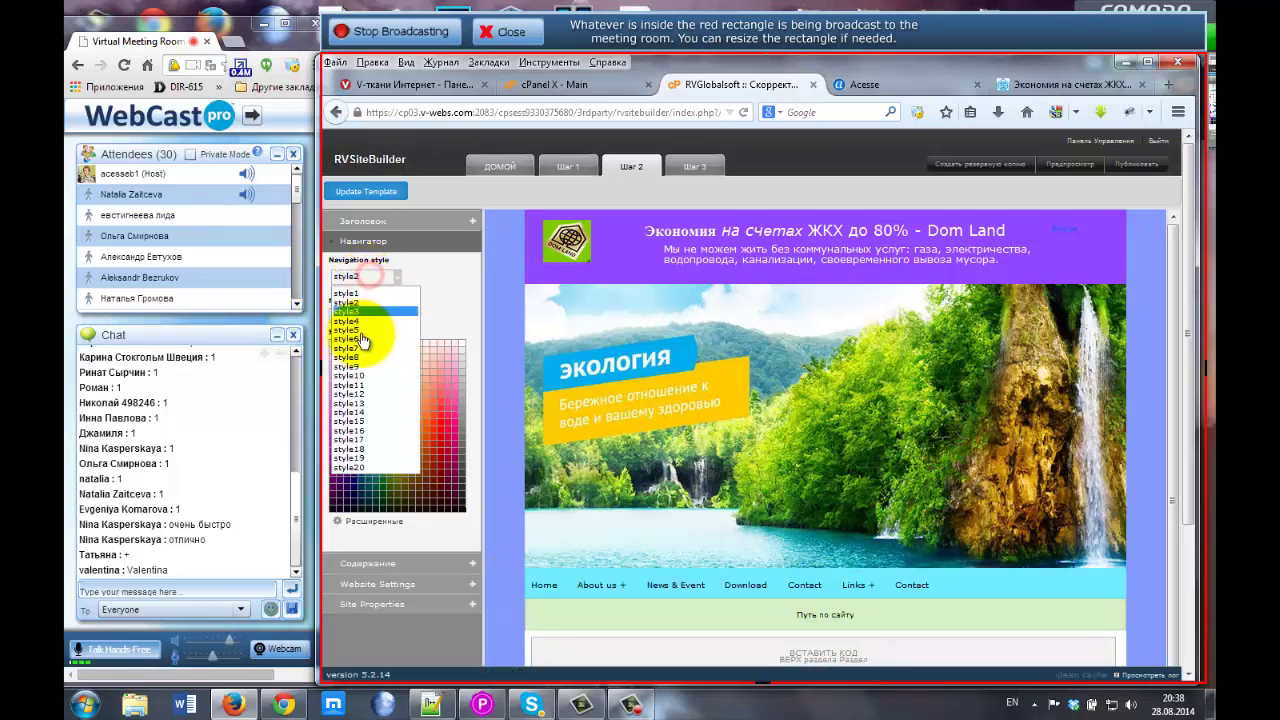
click(366, 397)
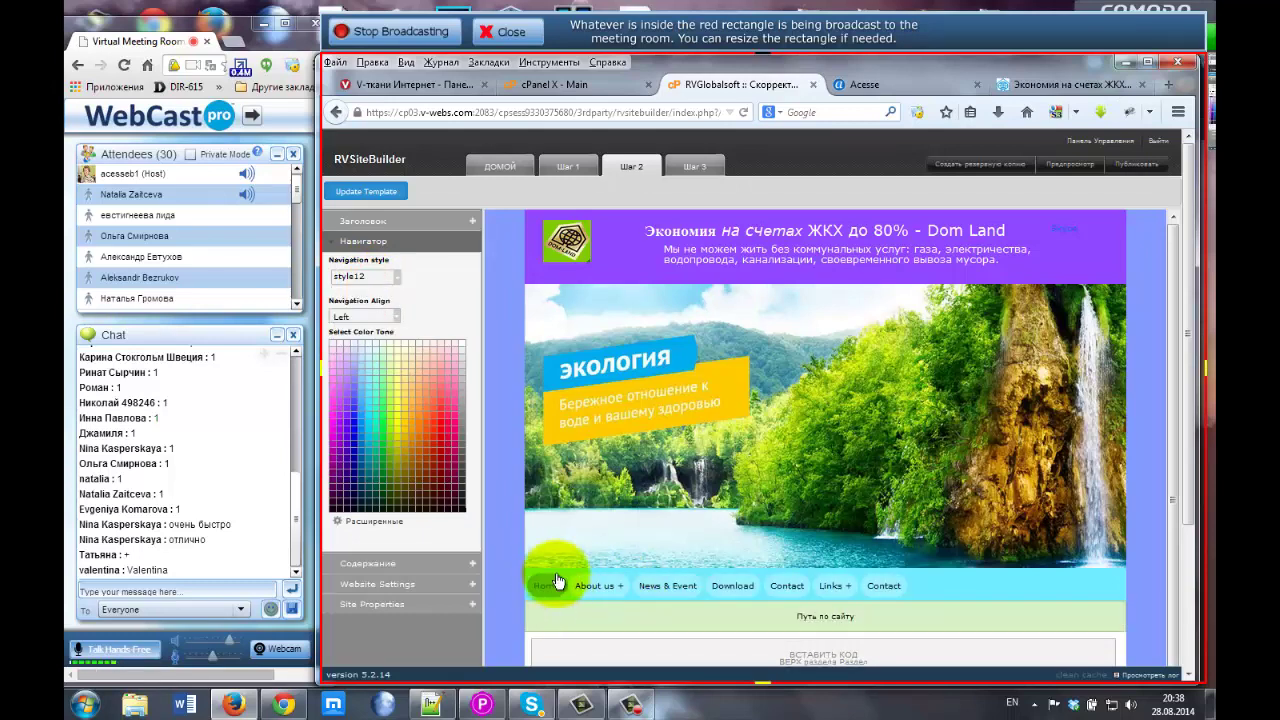
click(381, 275)
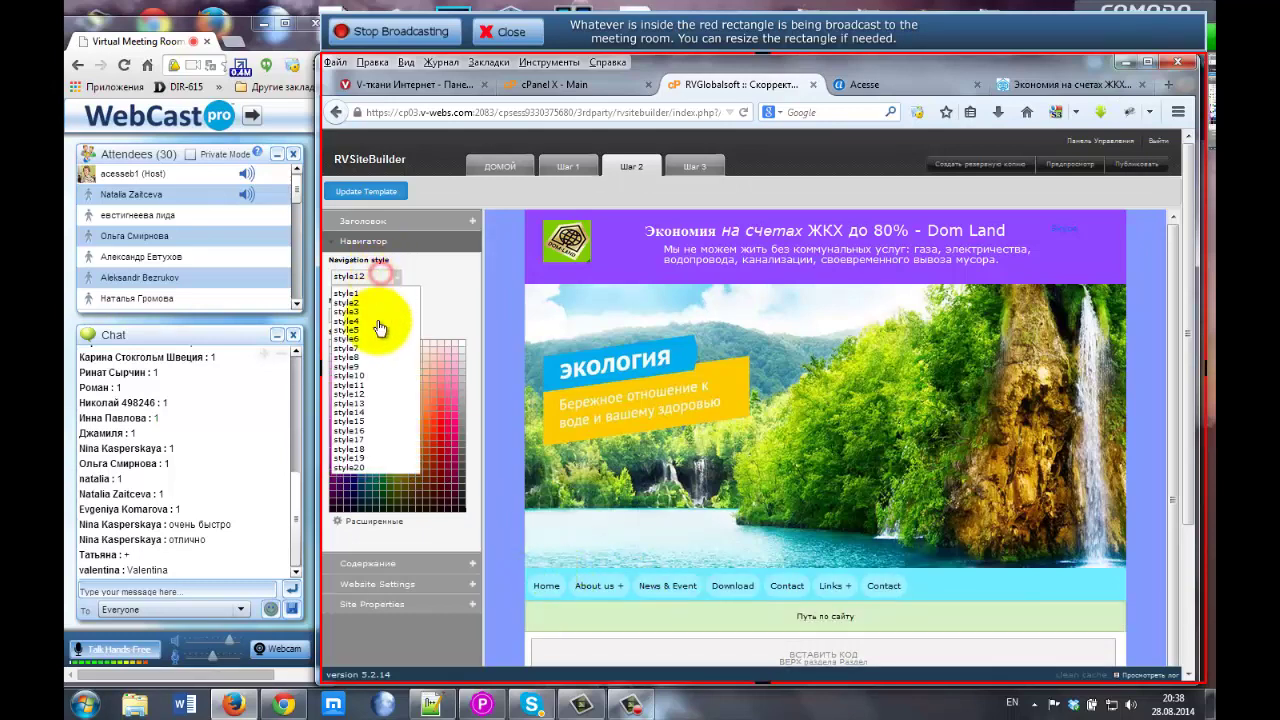
click(363, 458)
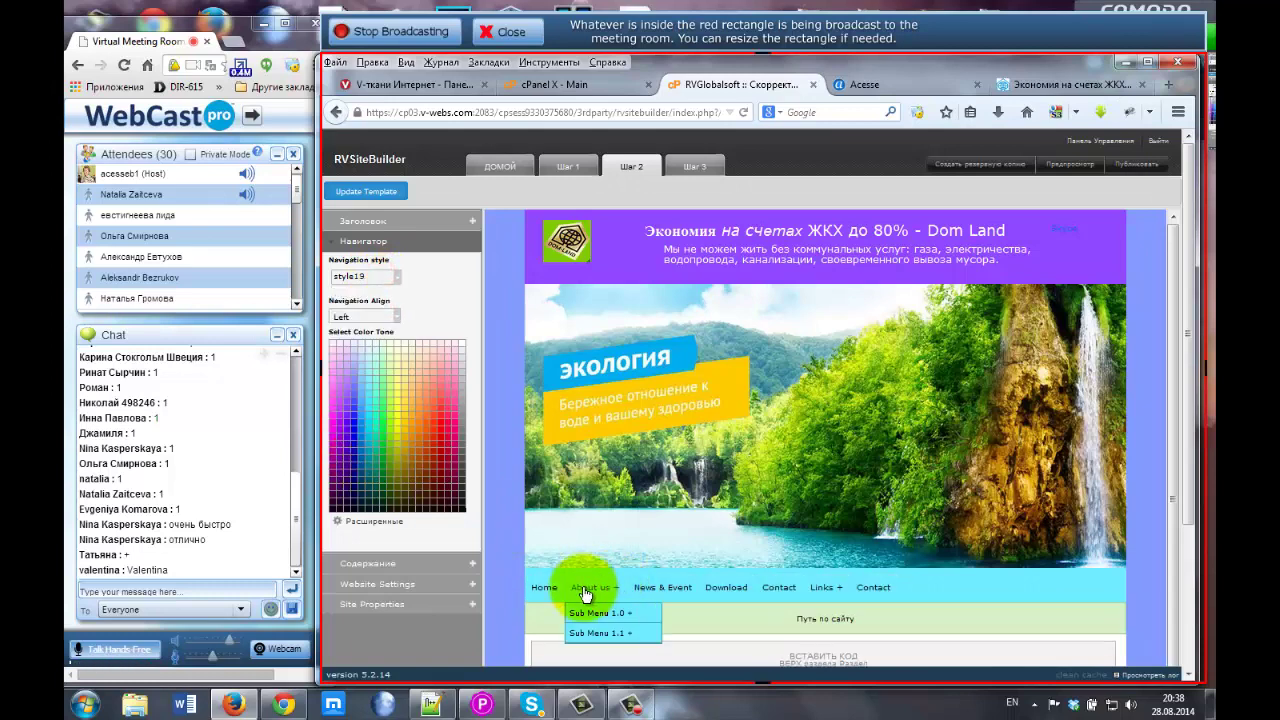
click(396, 277)
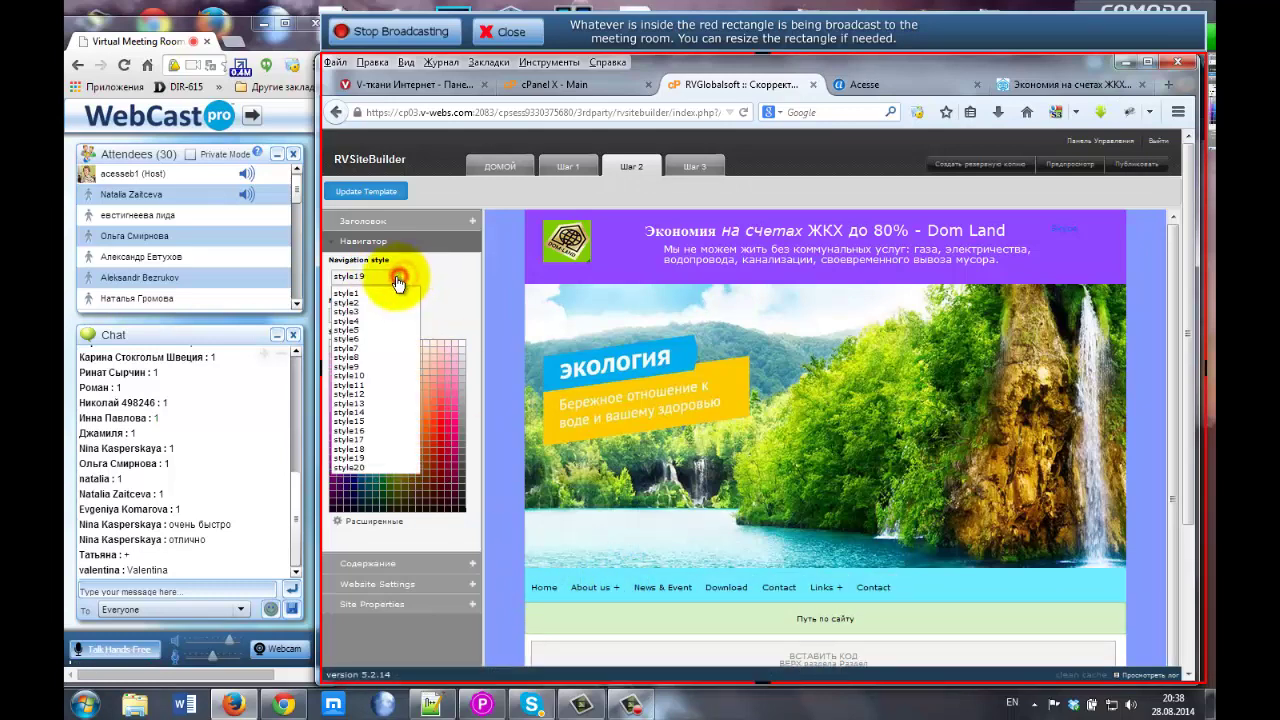
click(352, 366)
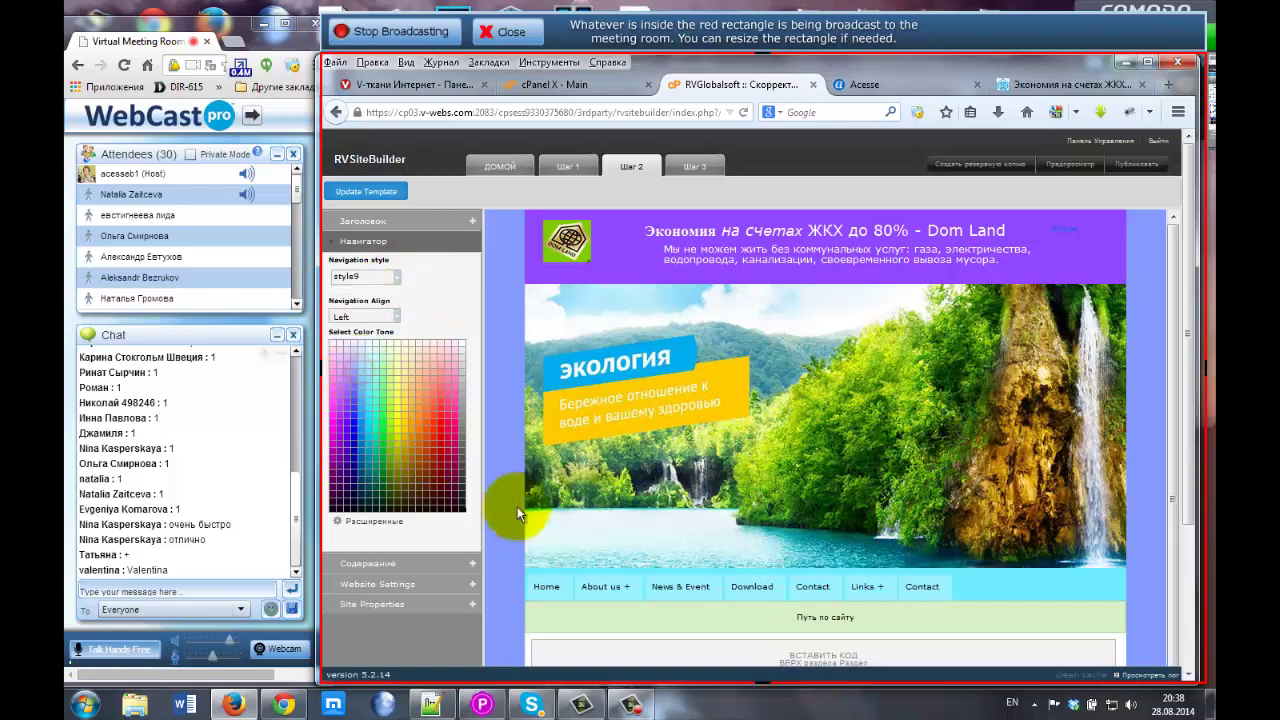
Try navigation style15, then settle on style18.
click(390, 277)
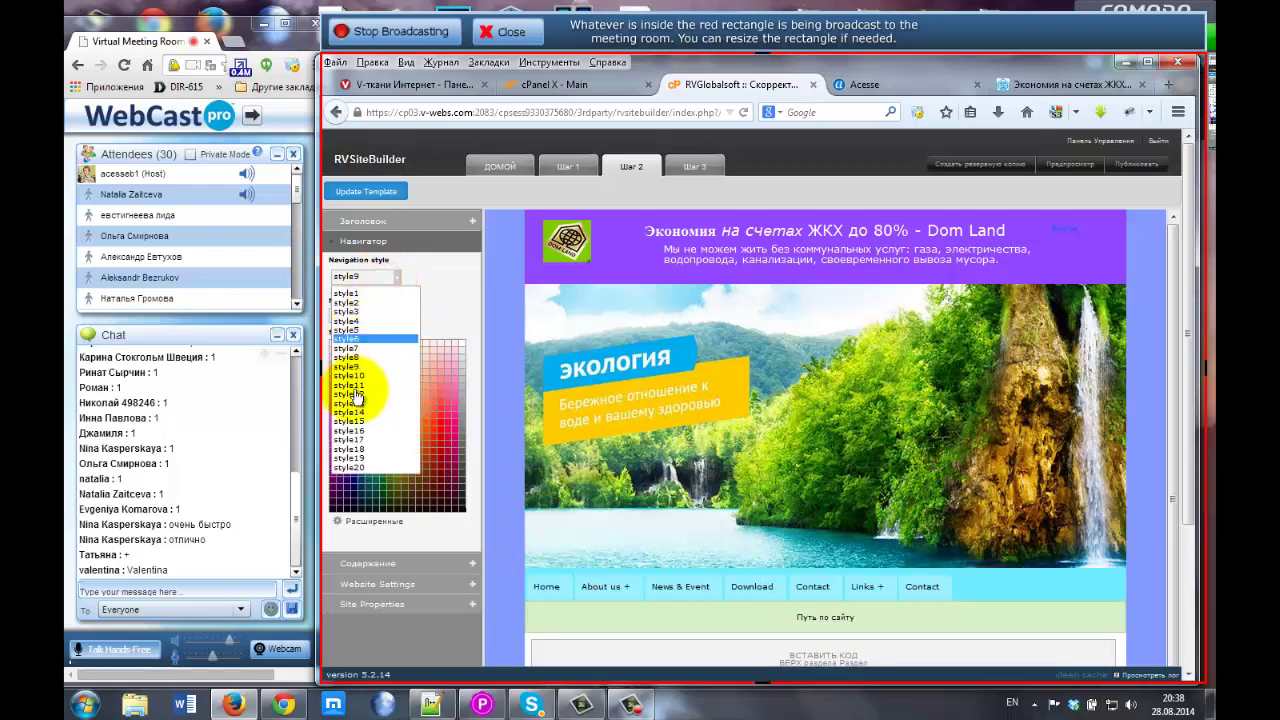
click(363, 424)
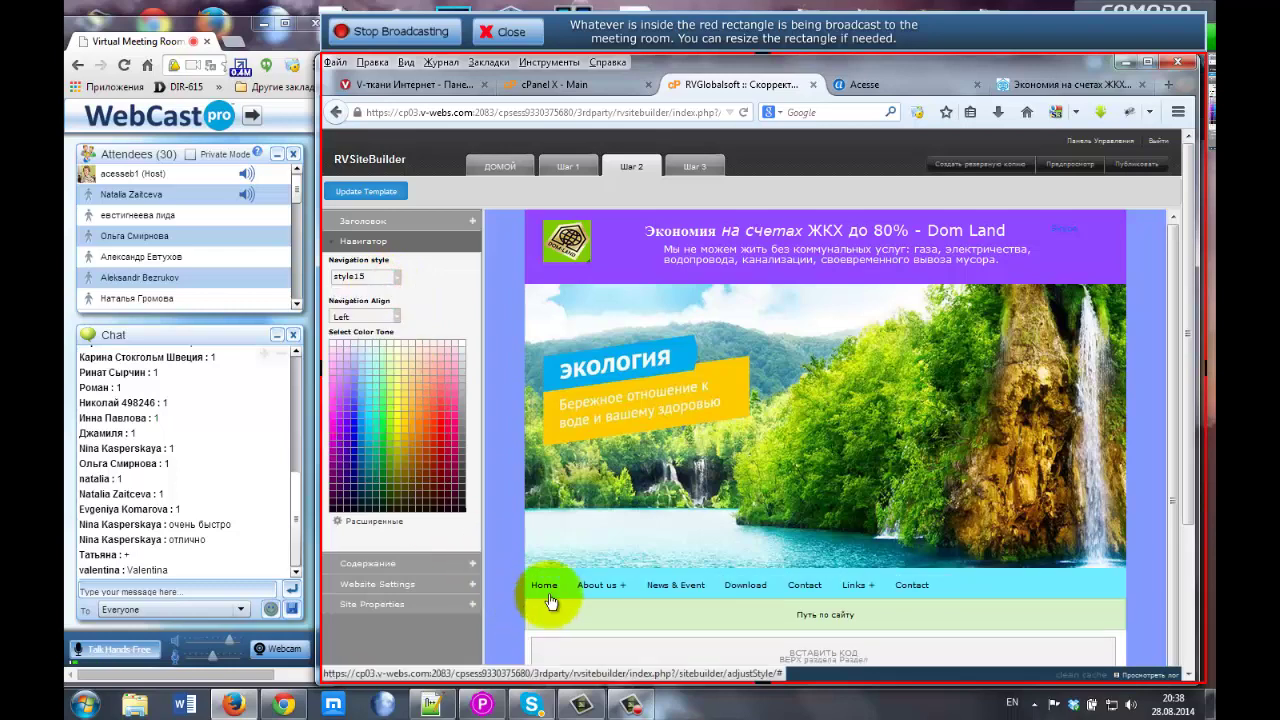
mouse_move(598, 588)
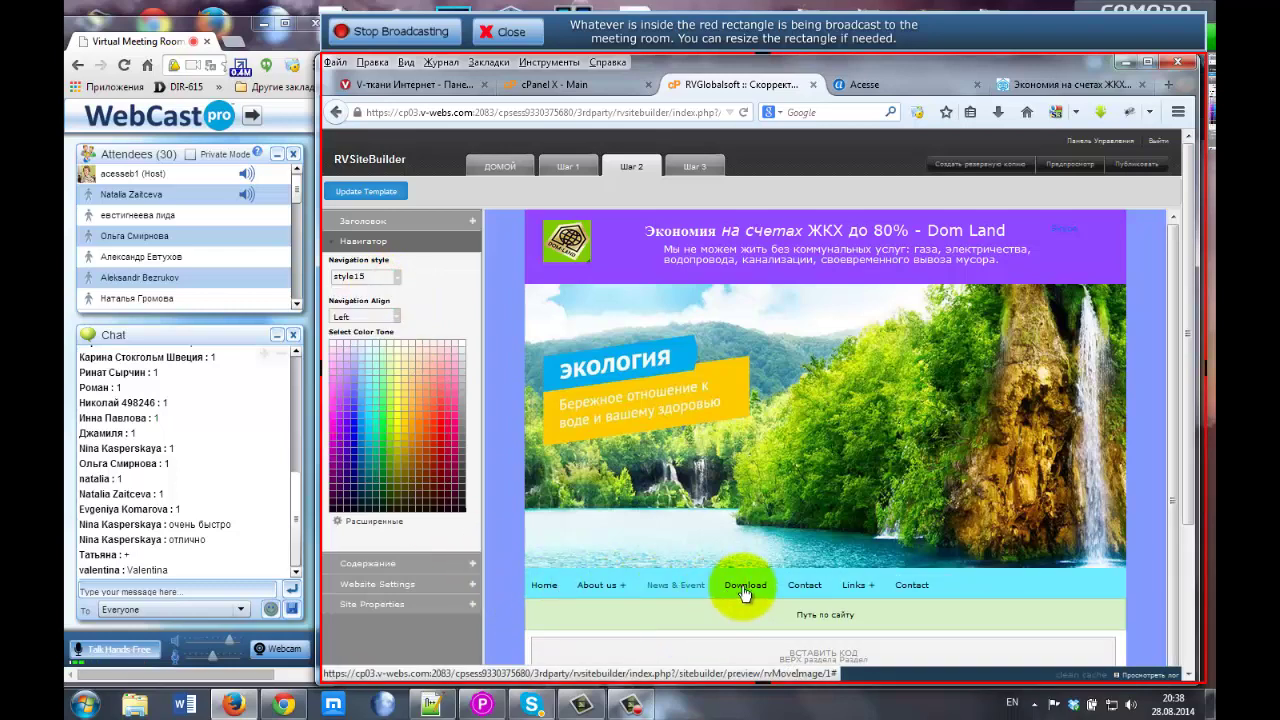
click(374, 277)
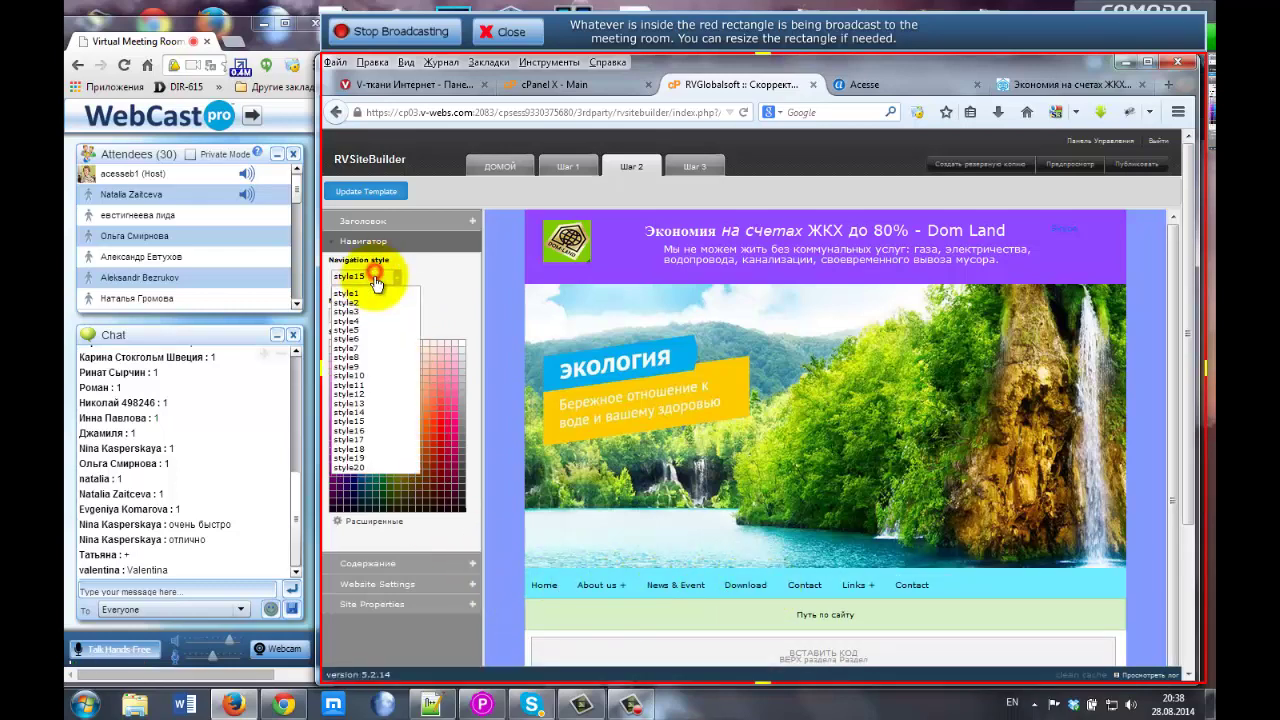
click(358, 449)
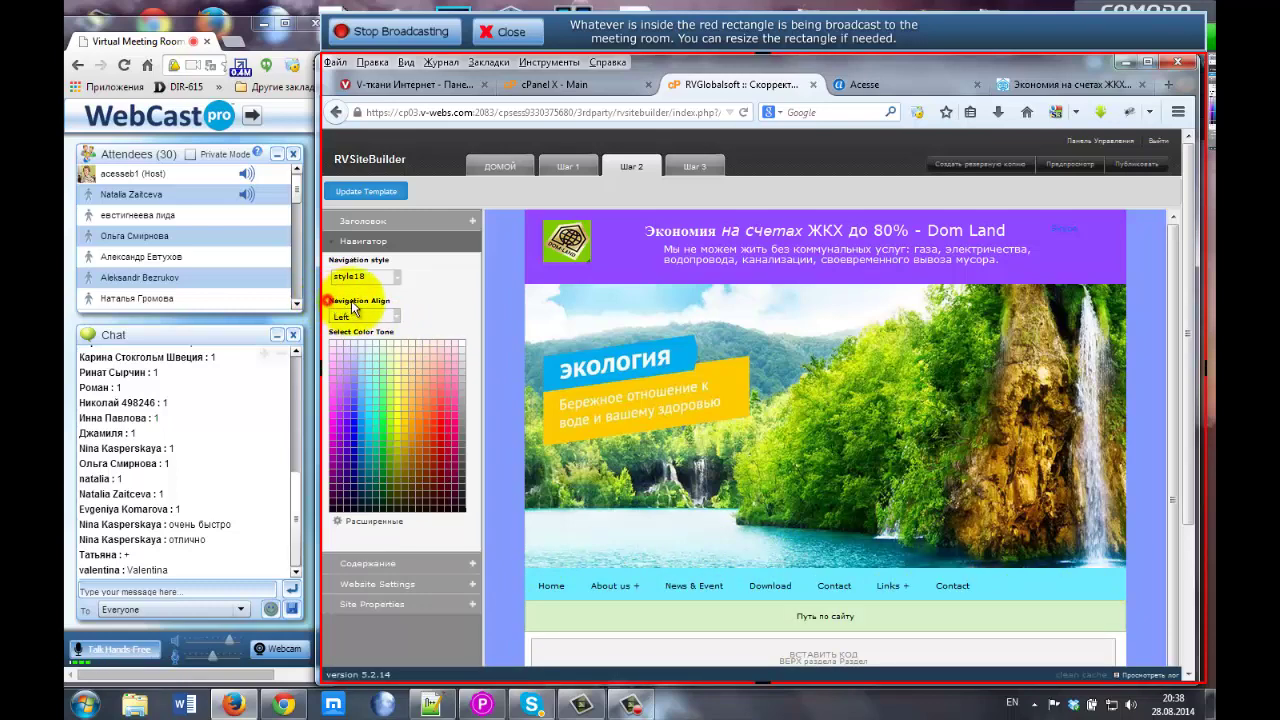
Right-align the navigation menu and open the Расширенные navigation settings.
drag(331, 301, 397, 302)
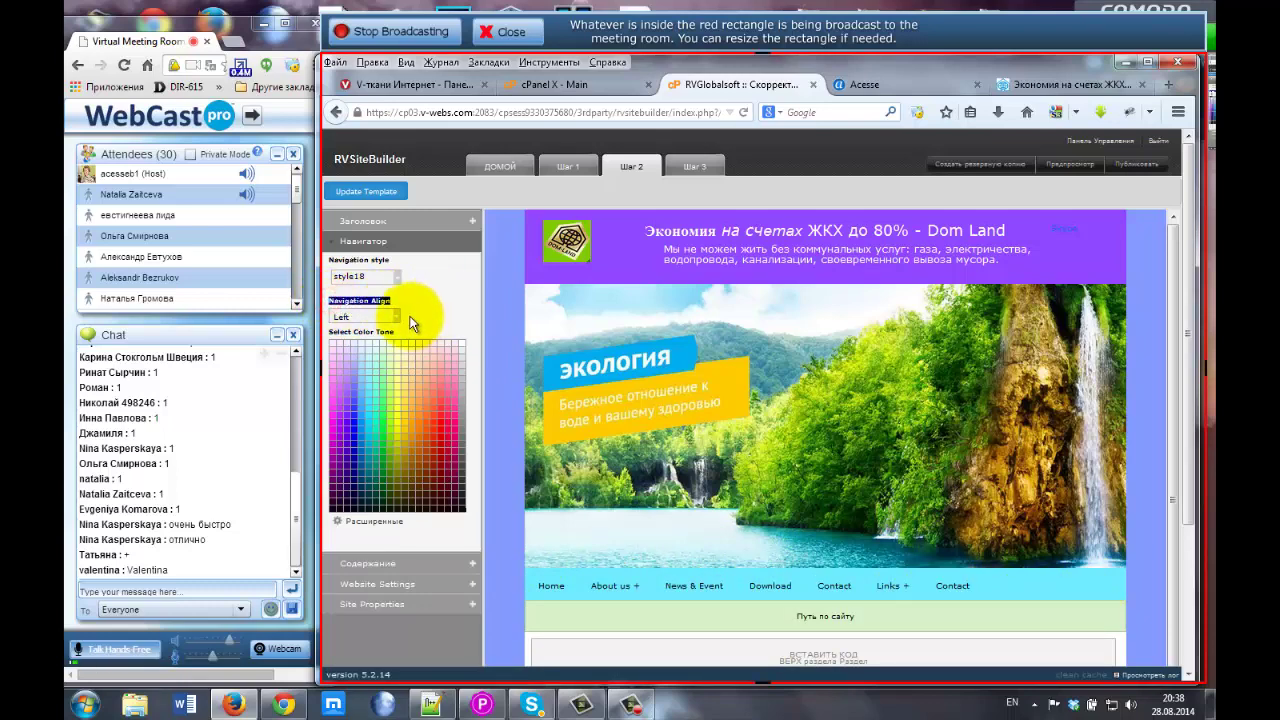
click(395, 318)
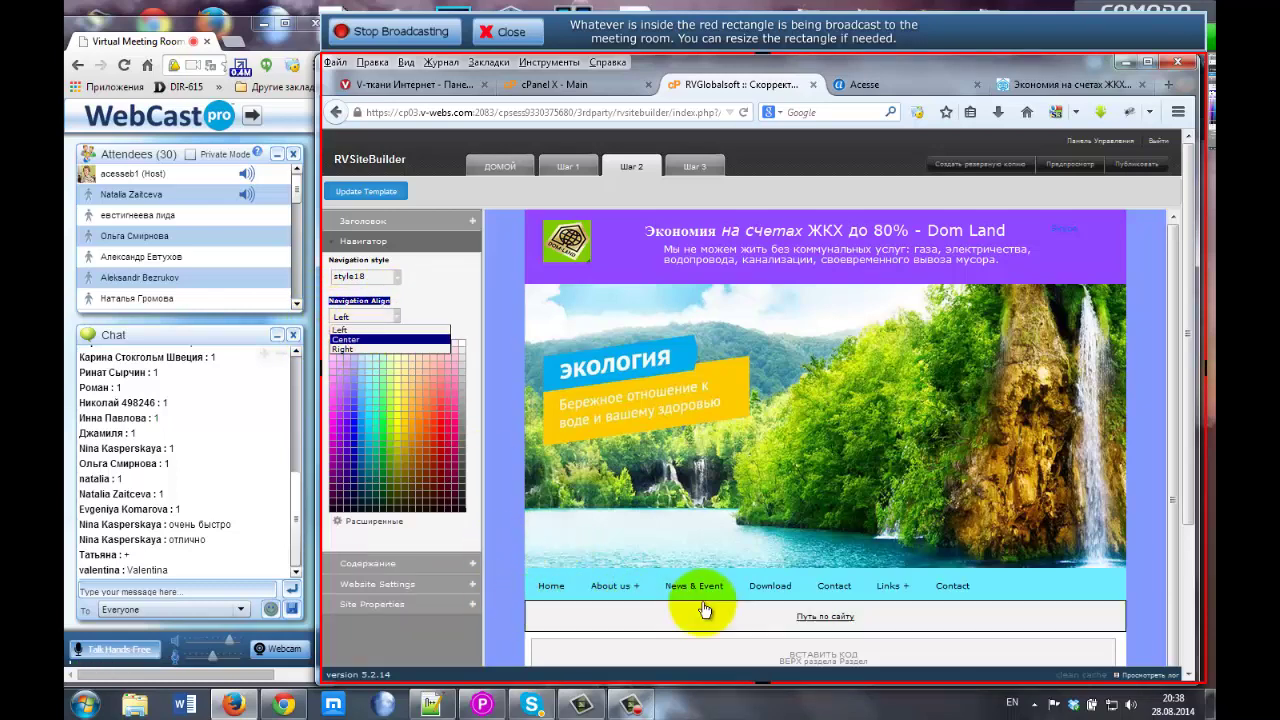
click(344, 342)
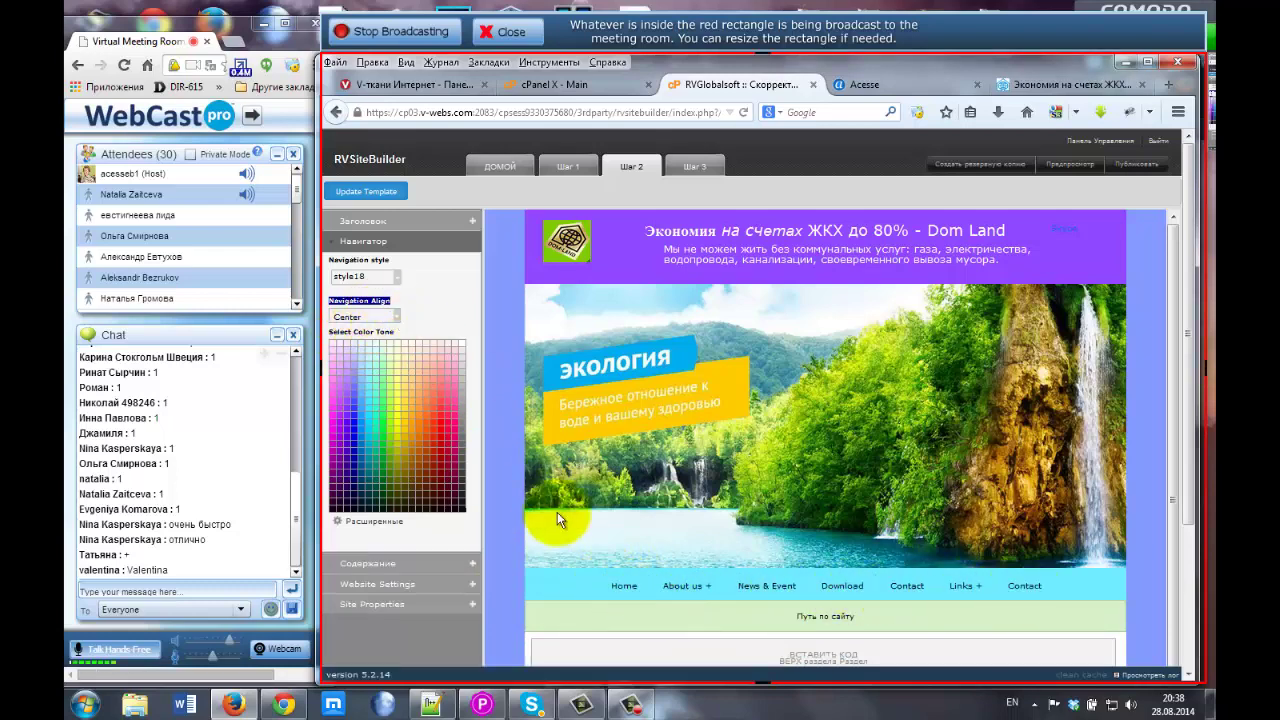
click(349, 318)
click(349, 351)
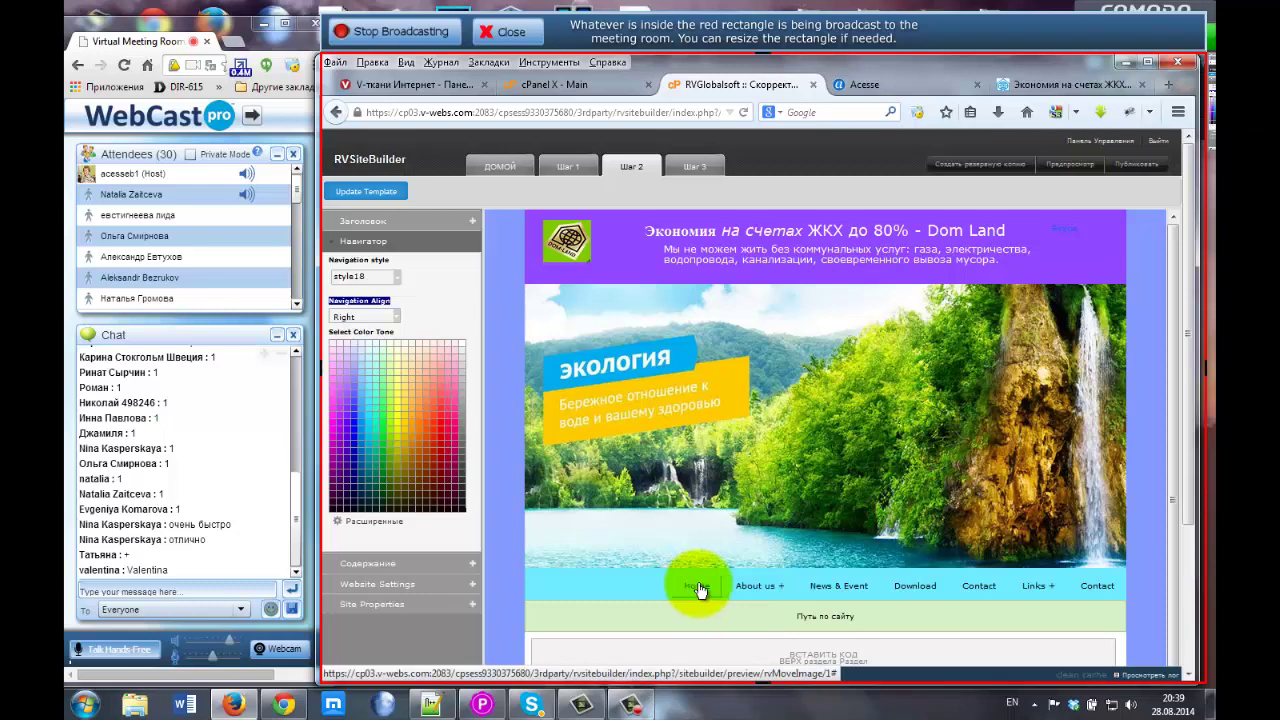
click(379, 523)
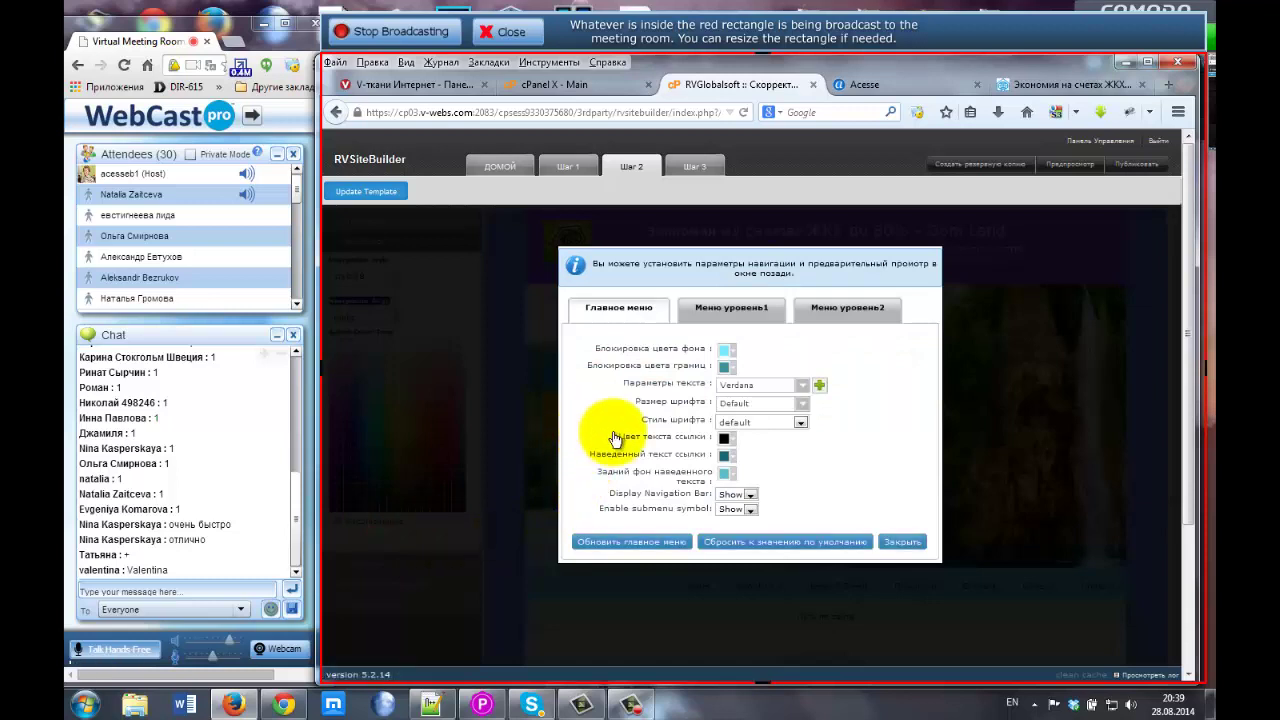
Review the main menu's Verdana font, style and size unchanged, then set Display Navigation Bar to Hide.
click(724, 350)
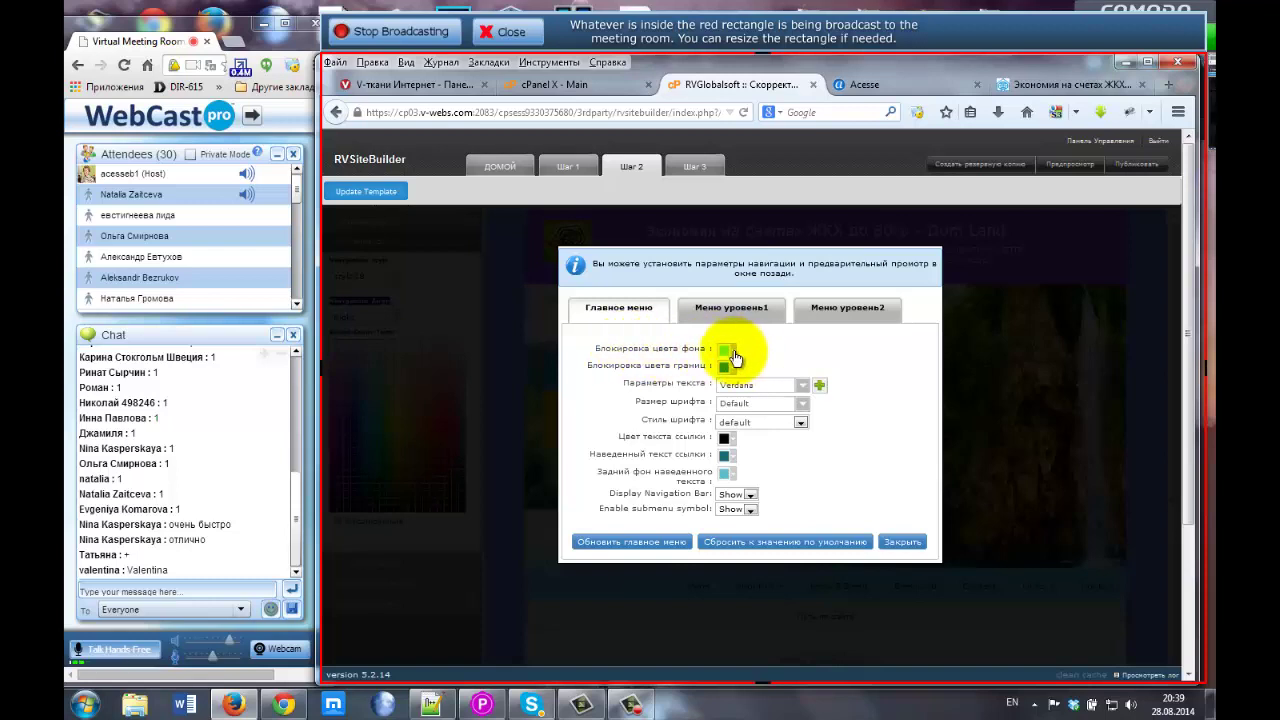
click(800, 389)
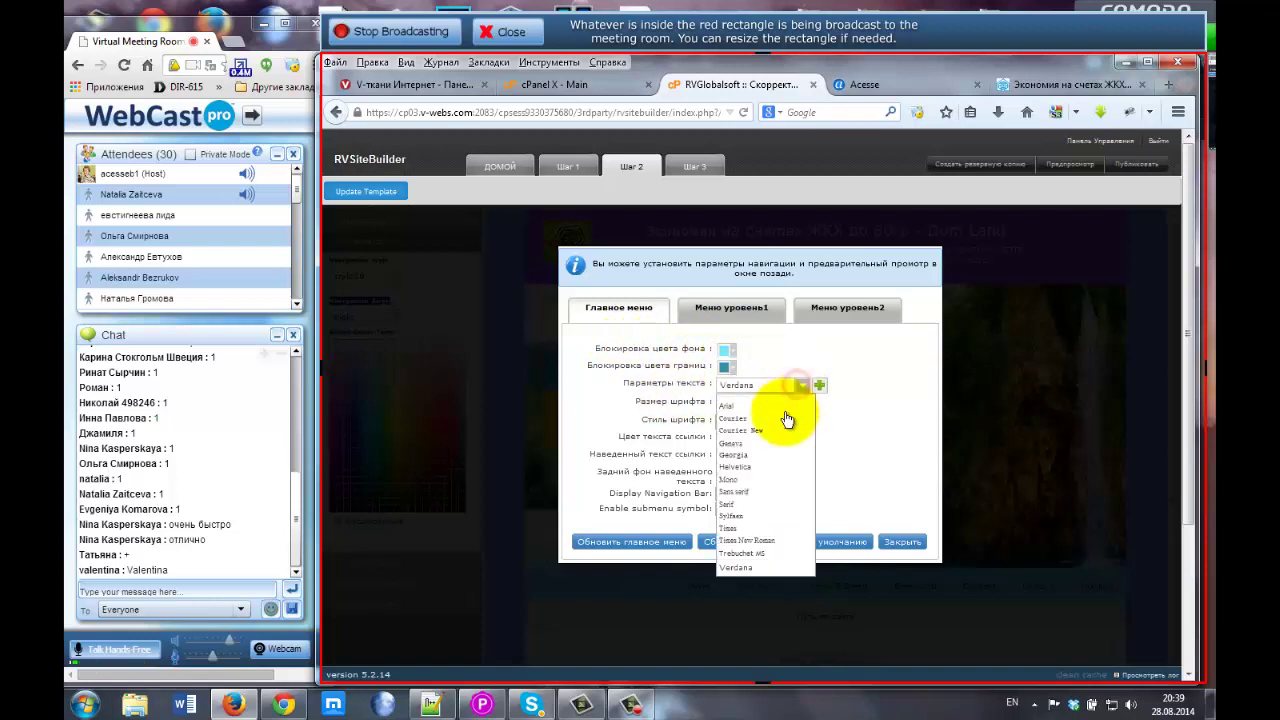
click(777, 361)
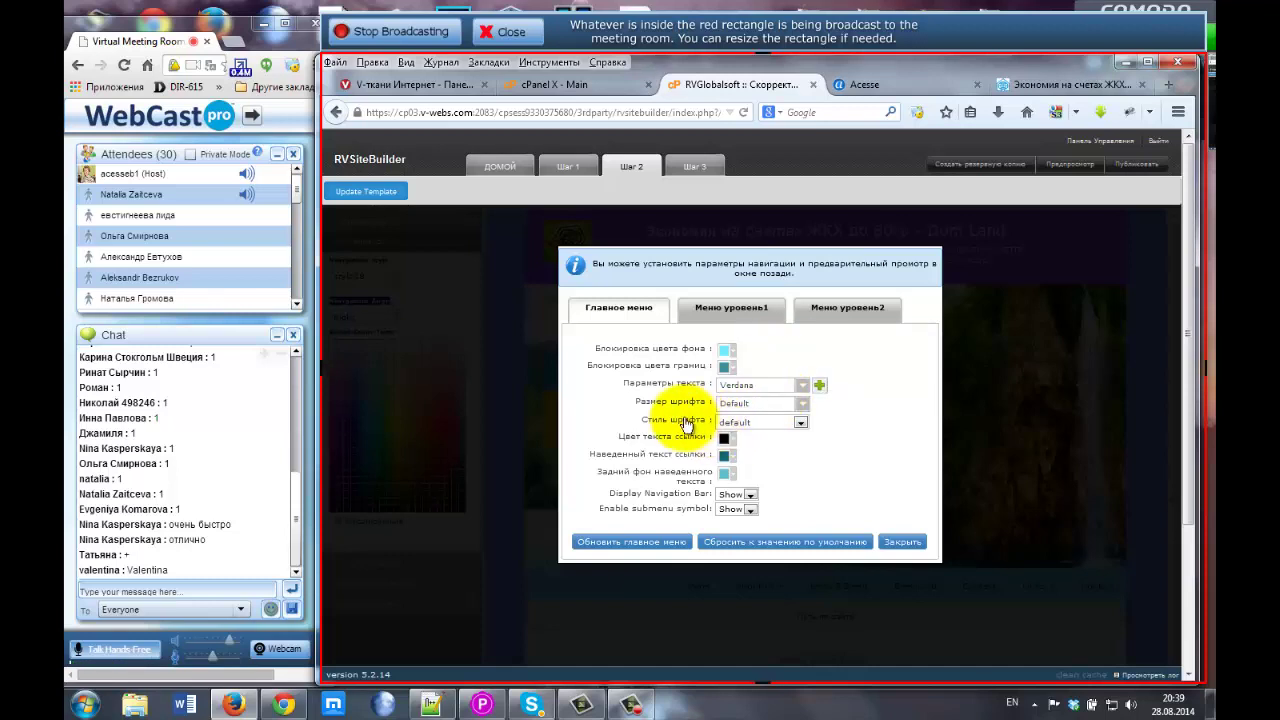
click(790, 426)
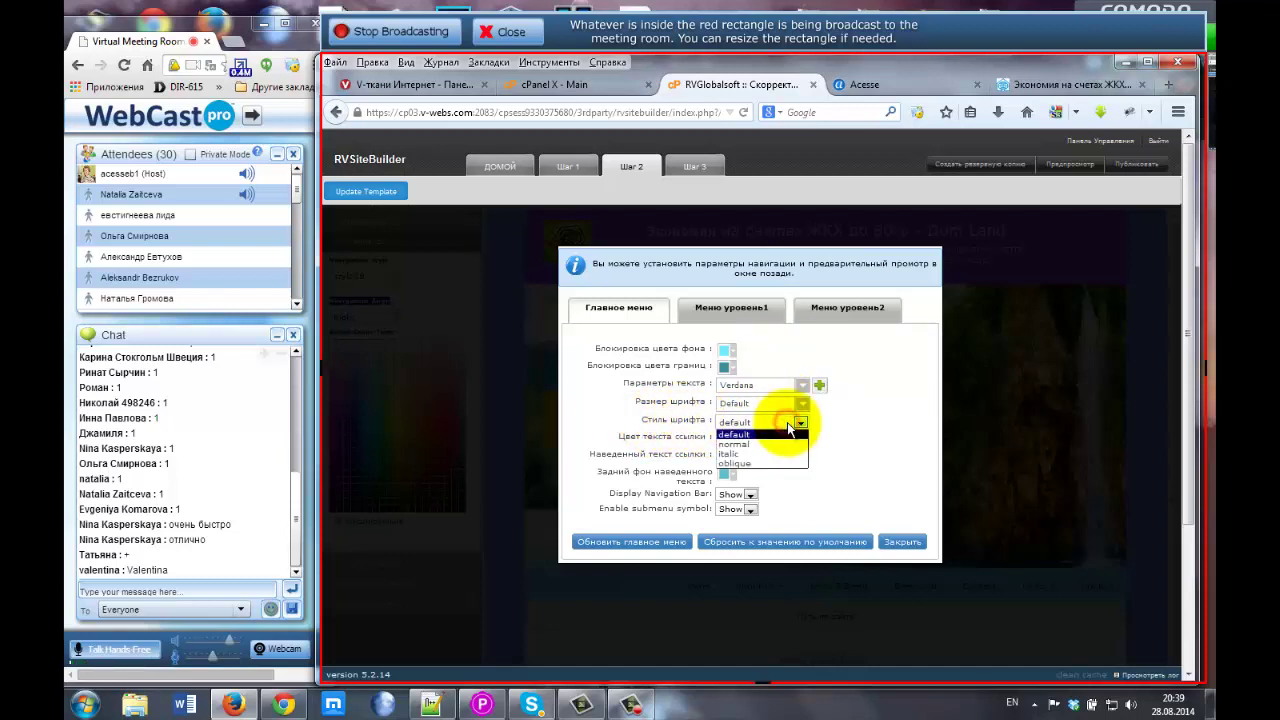
click(868, 421)
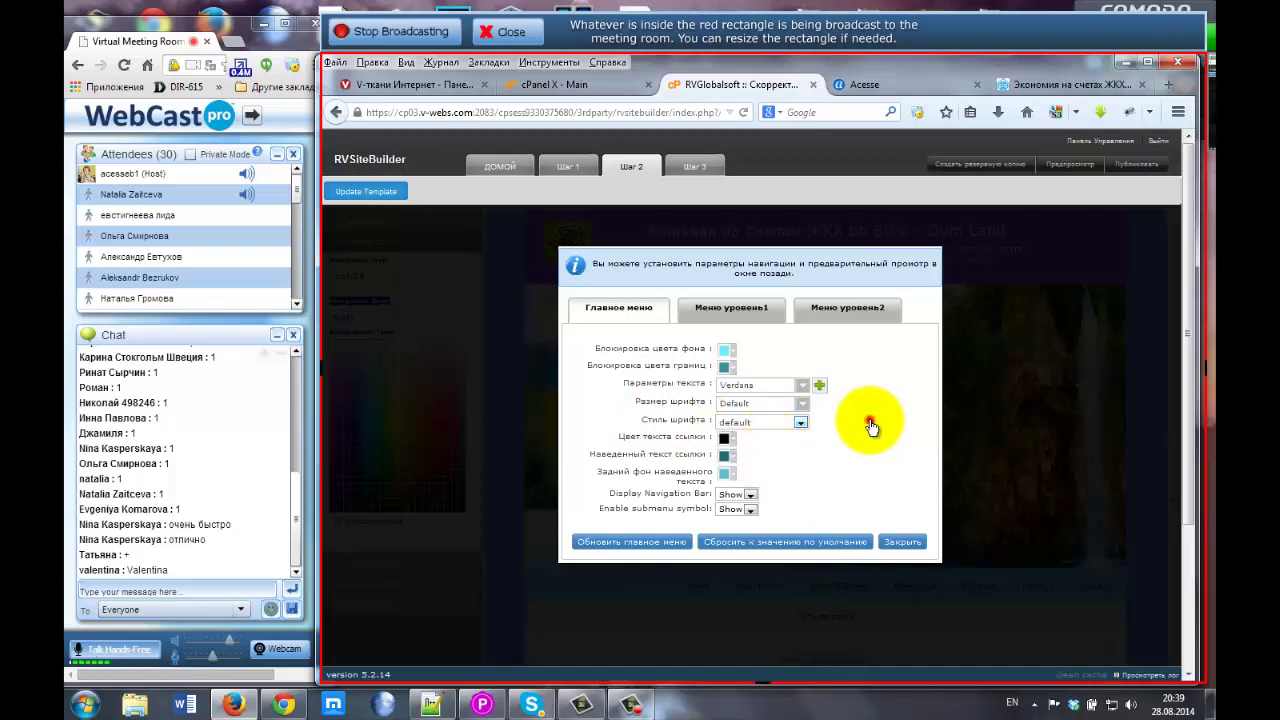
click(763, 405)
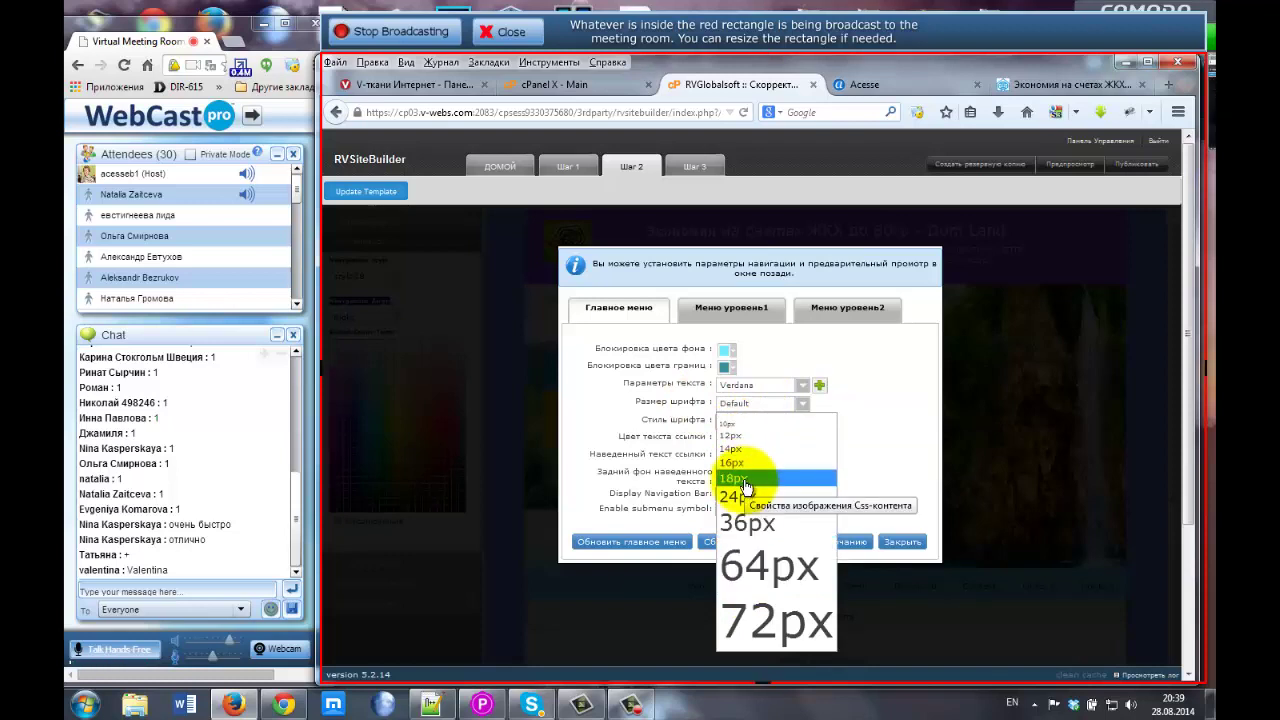
click(863, 388)
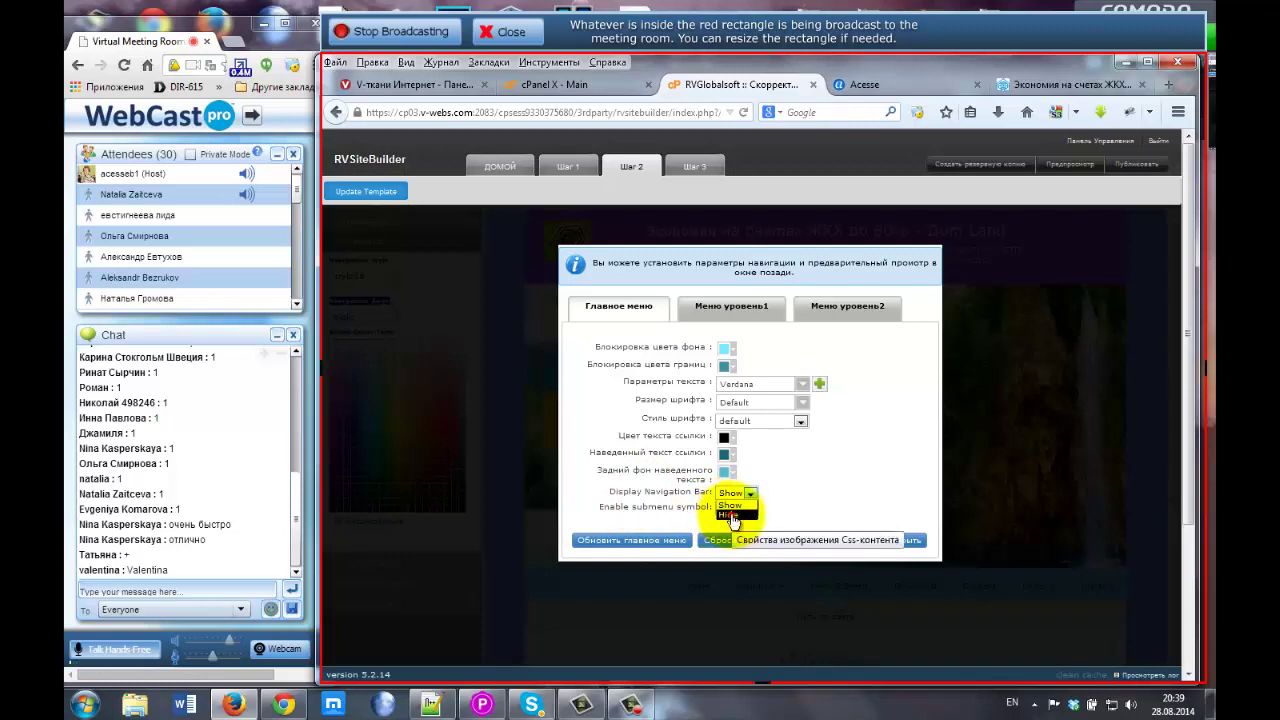
click(722, 515)
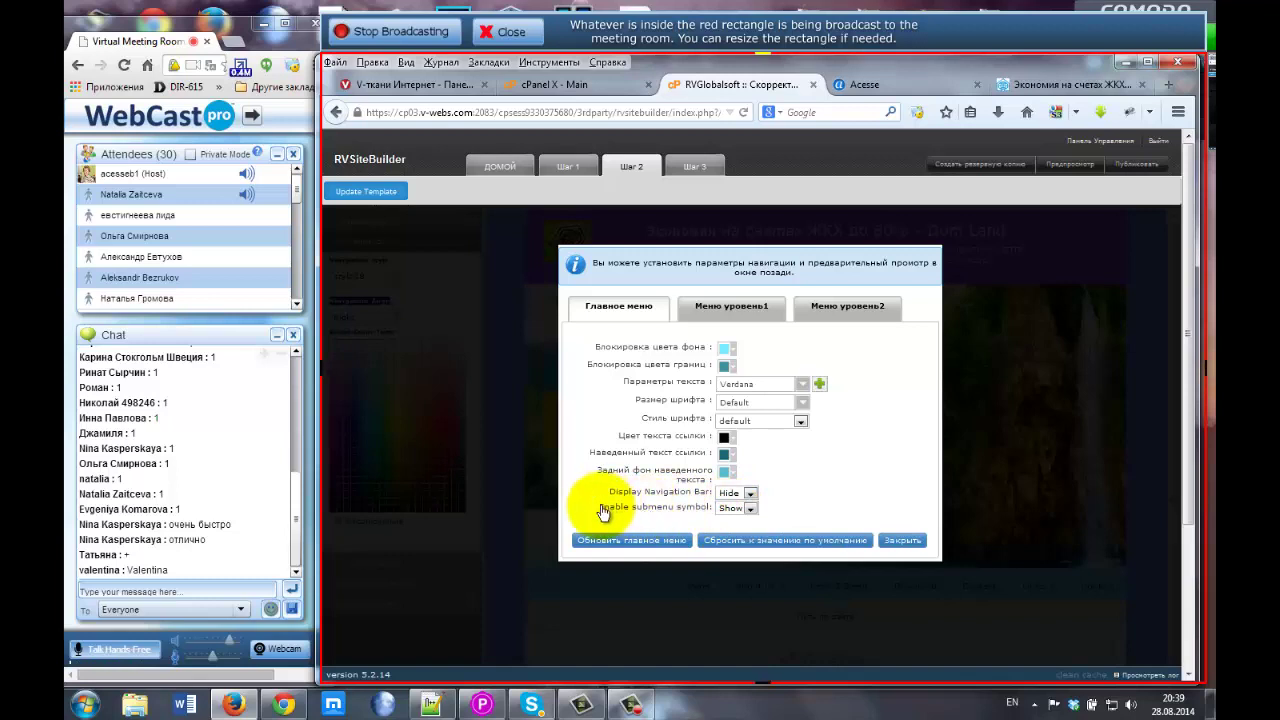
click(743, 509)
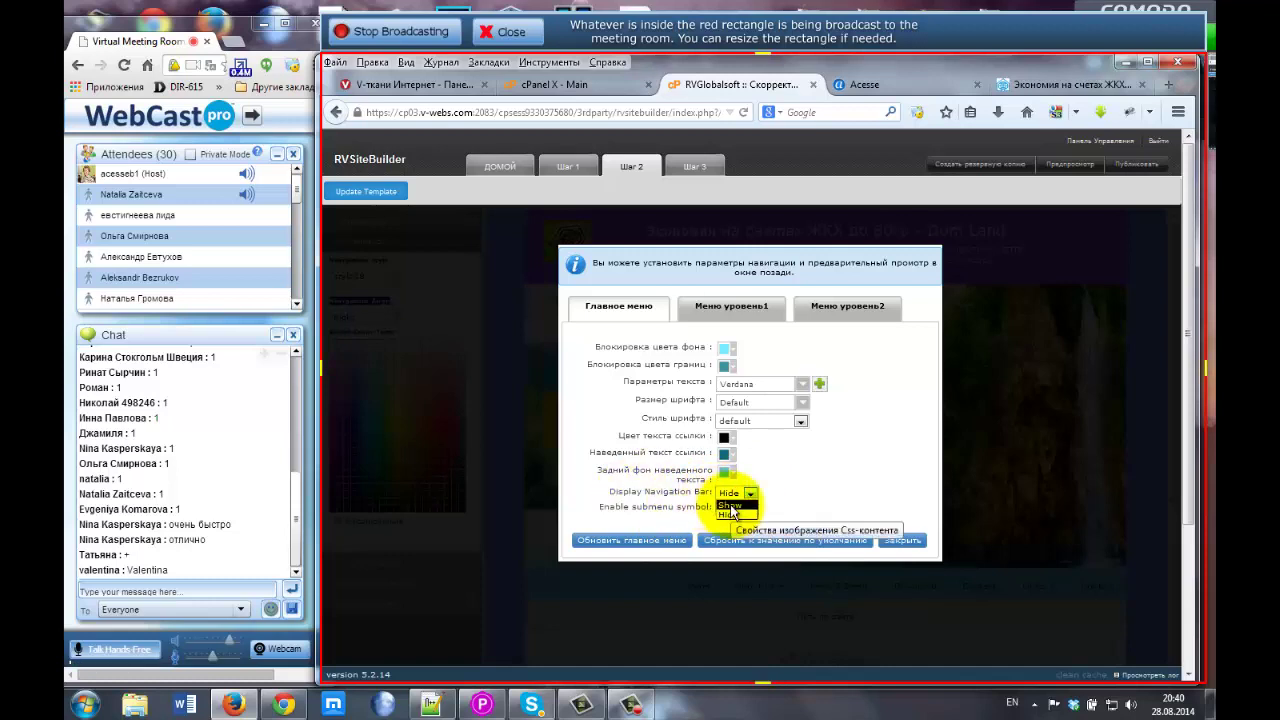
Compare with the live Dom Land page, then set Display Navigation Bar back to Show and close the dialog.
click(1078, 85)
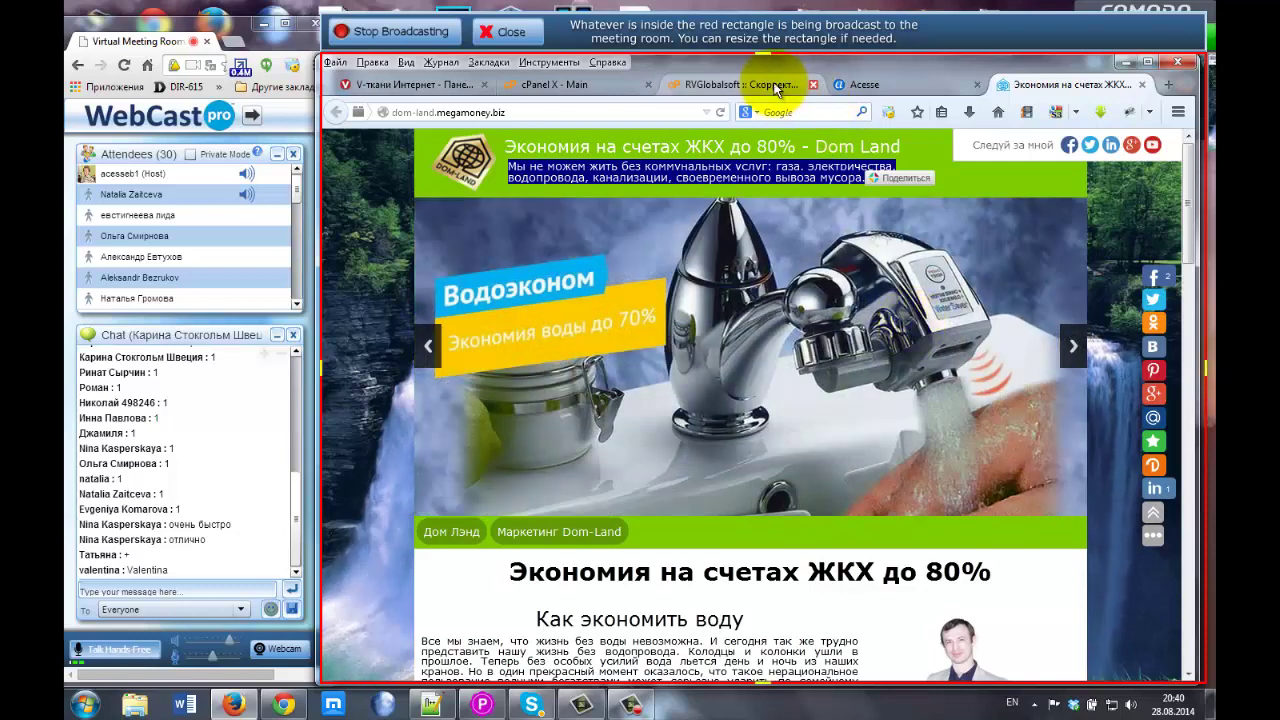
click(740, 85)
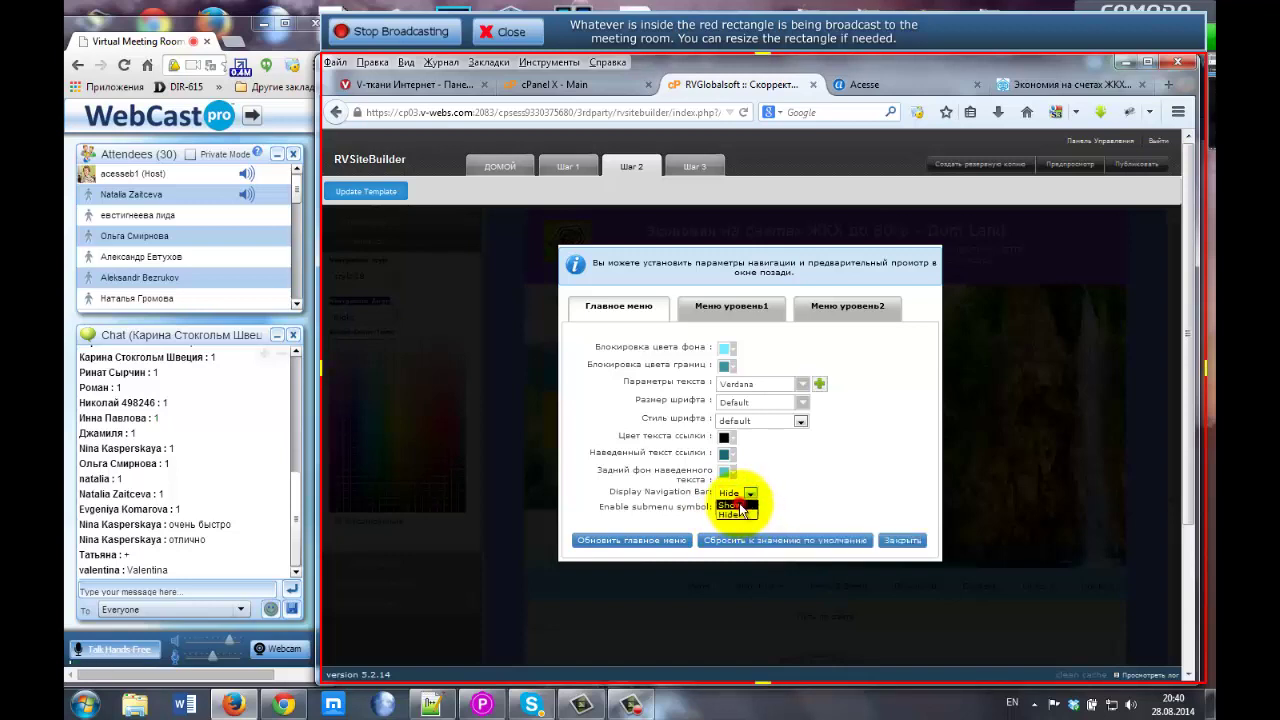
click(738, 506)
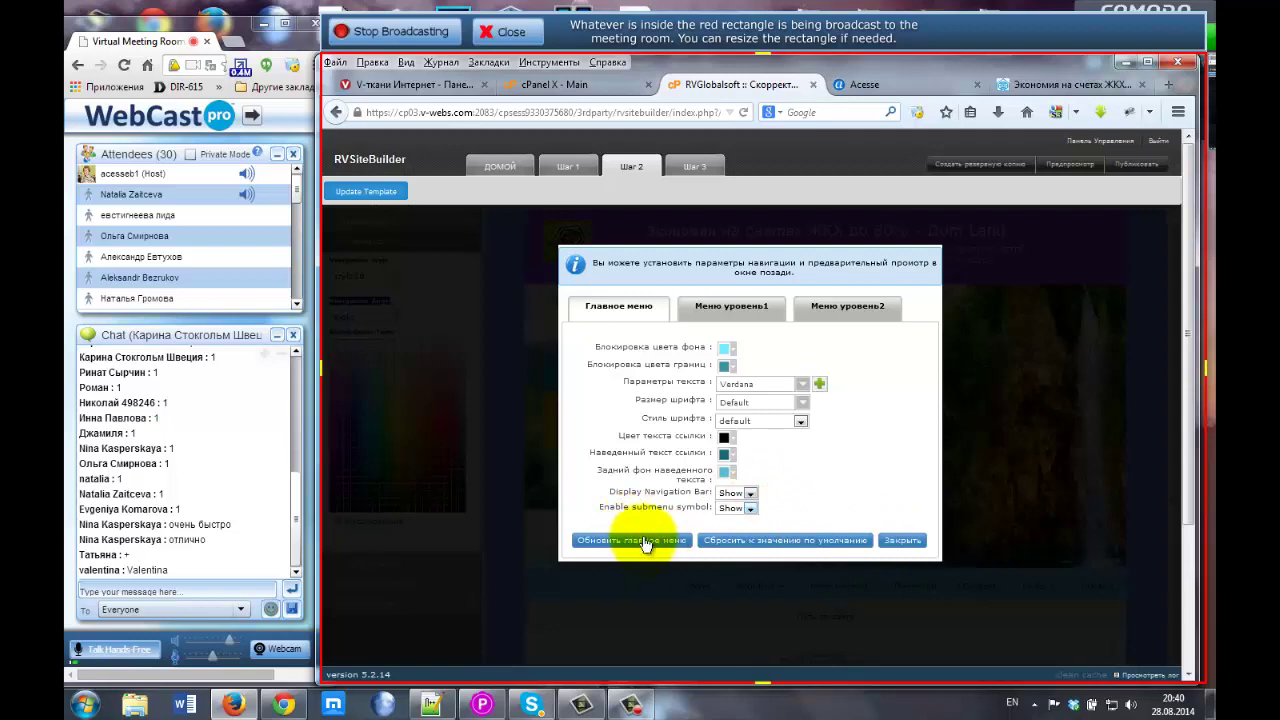
click(897, 538)
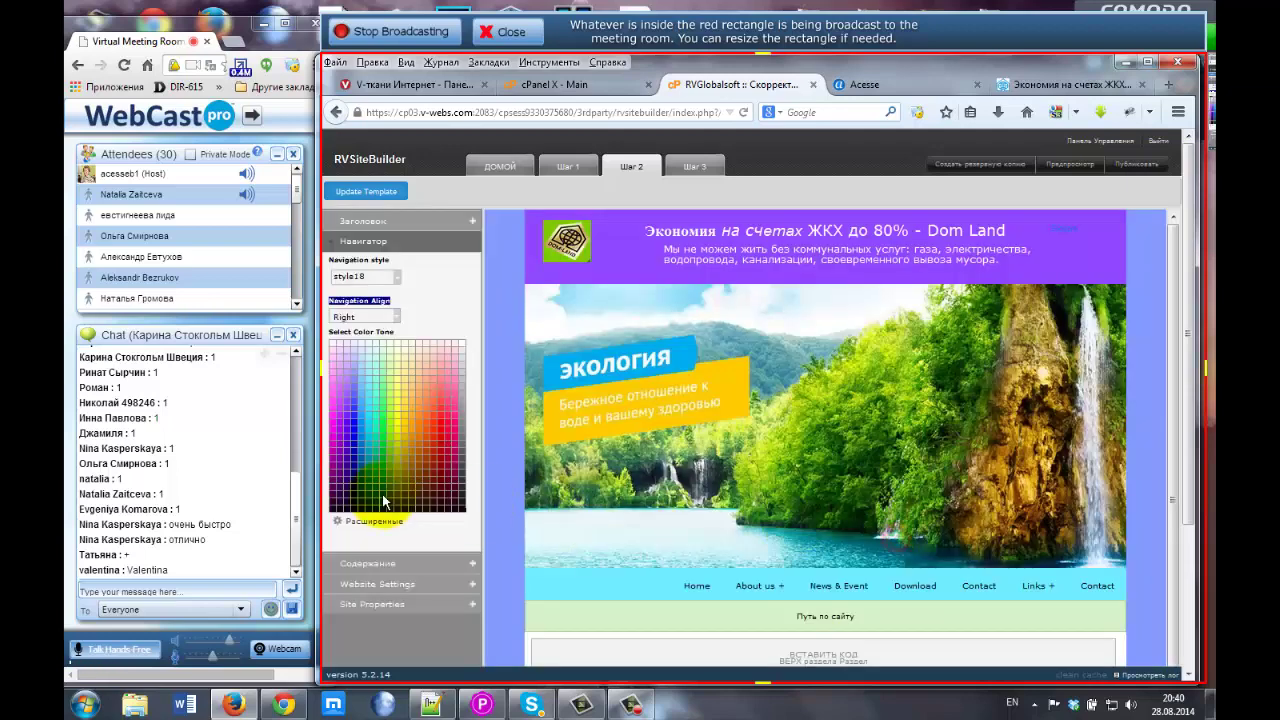
Expand the Содержание content settings and check the line spacing, leaving it at 1.
scroll(400, 480, down, 1)
scroll(380, 440, down, 1)
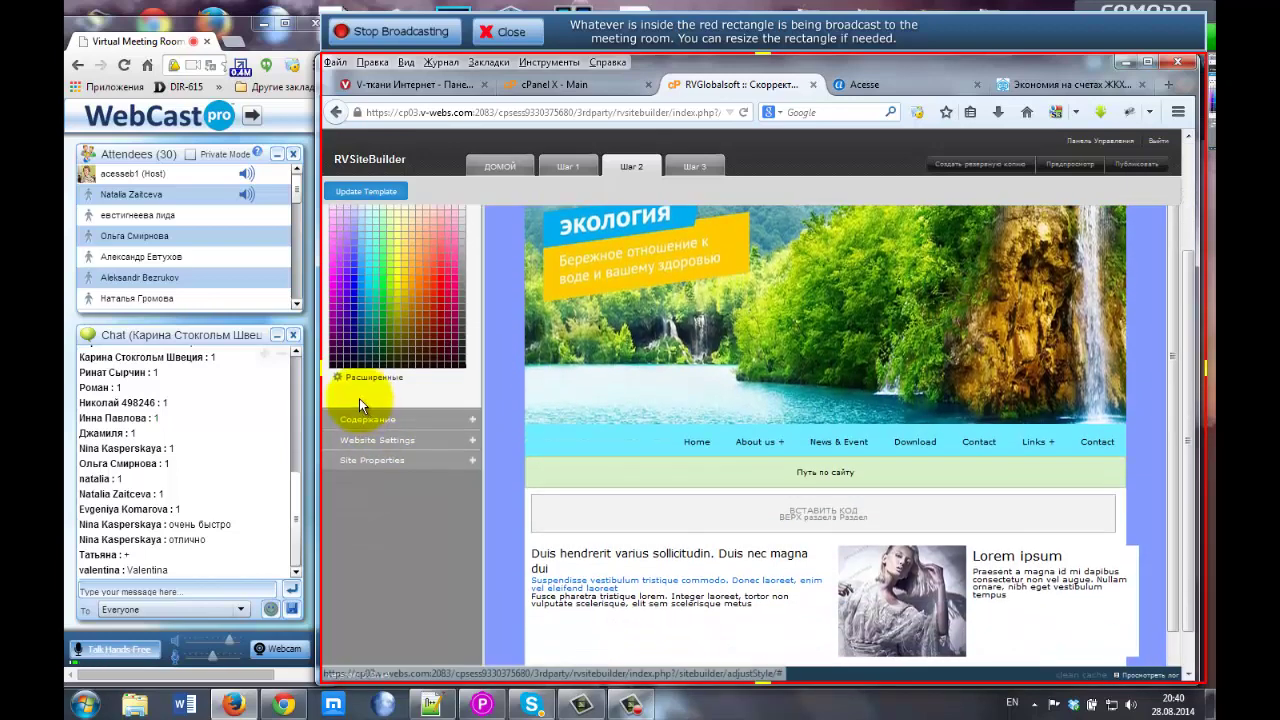
click(455, 417)
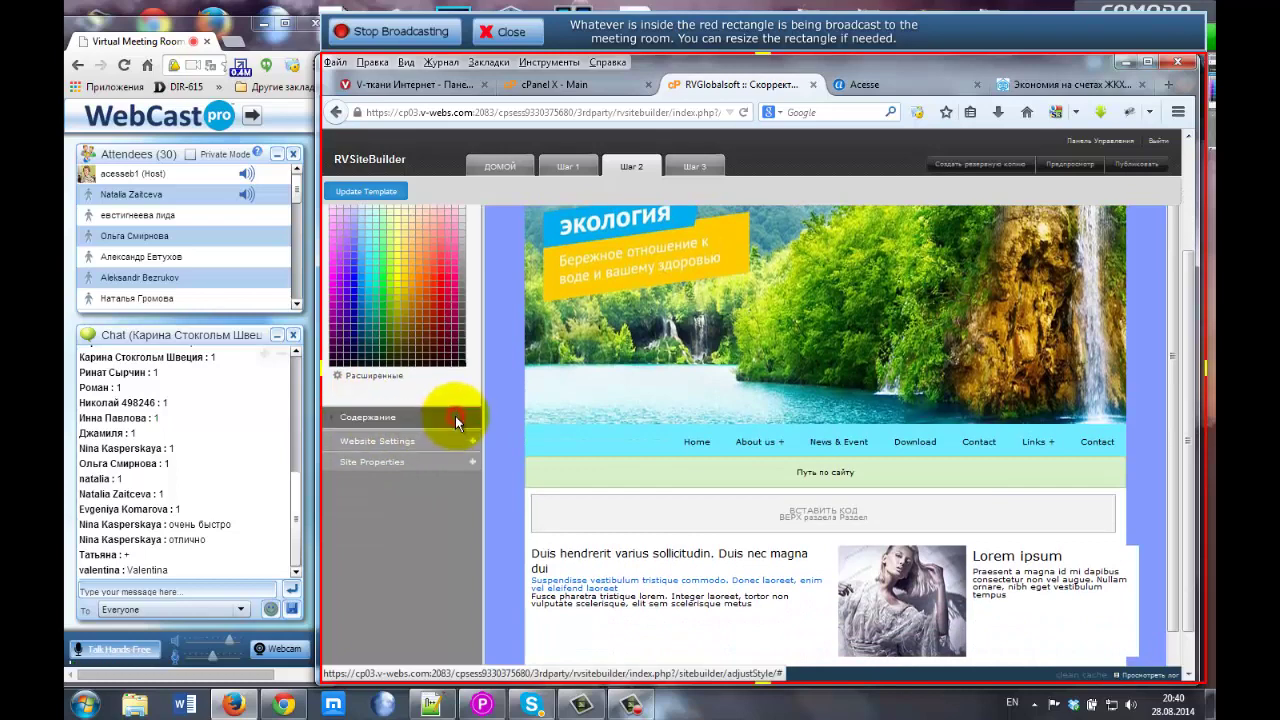
scroll(455, 416, up, 2)
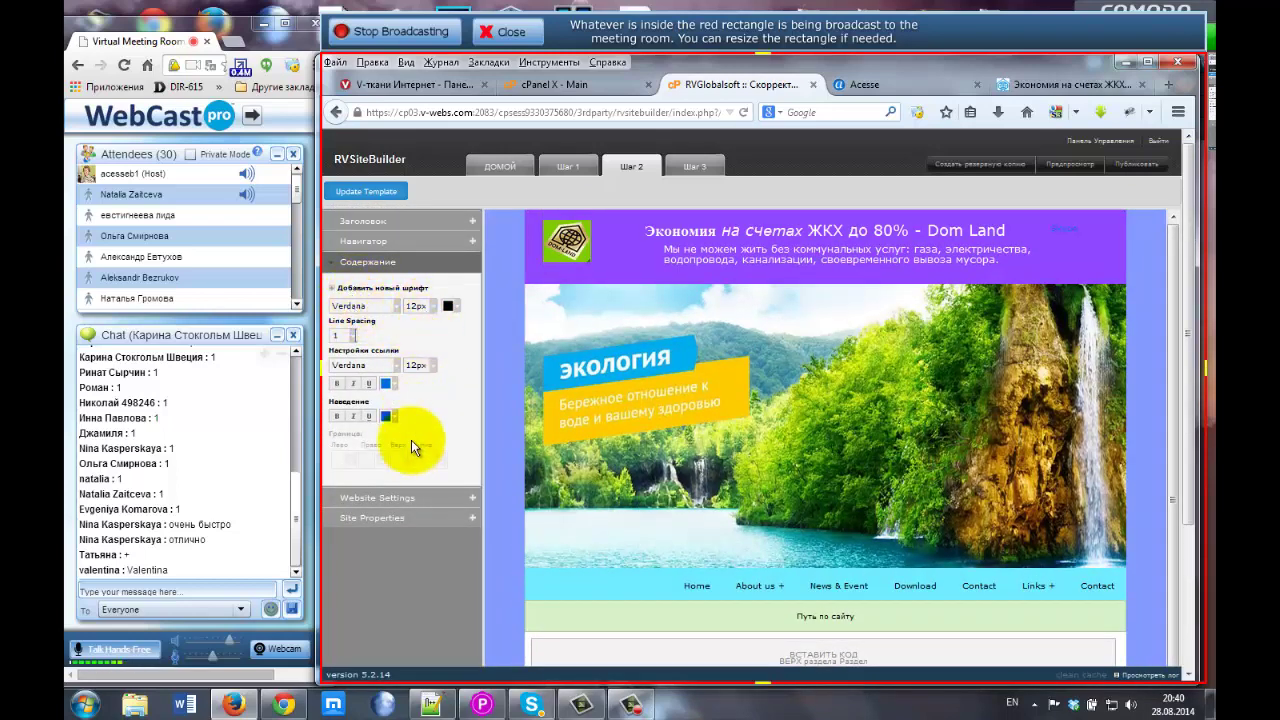
click(348, 338)
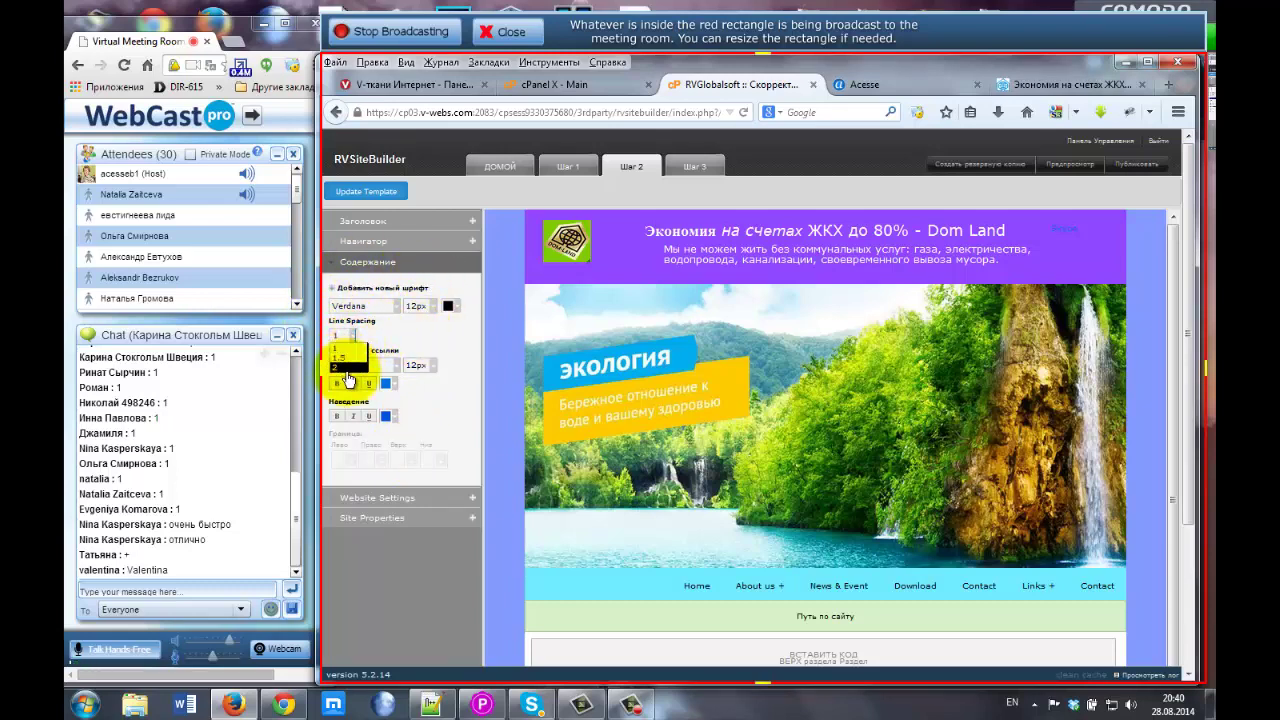
click(423, 324)
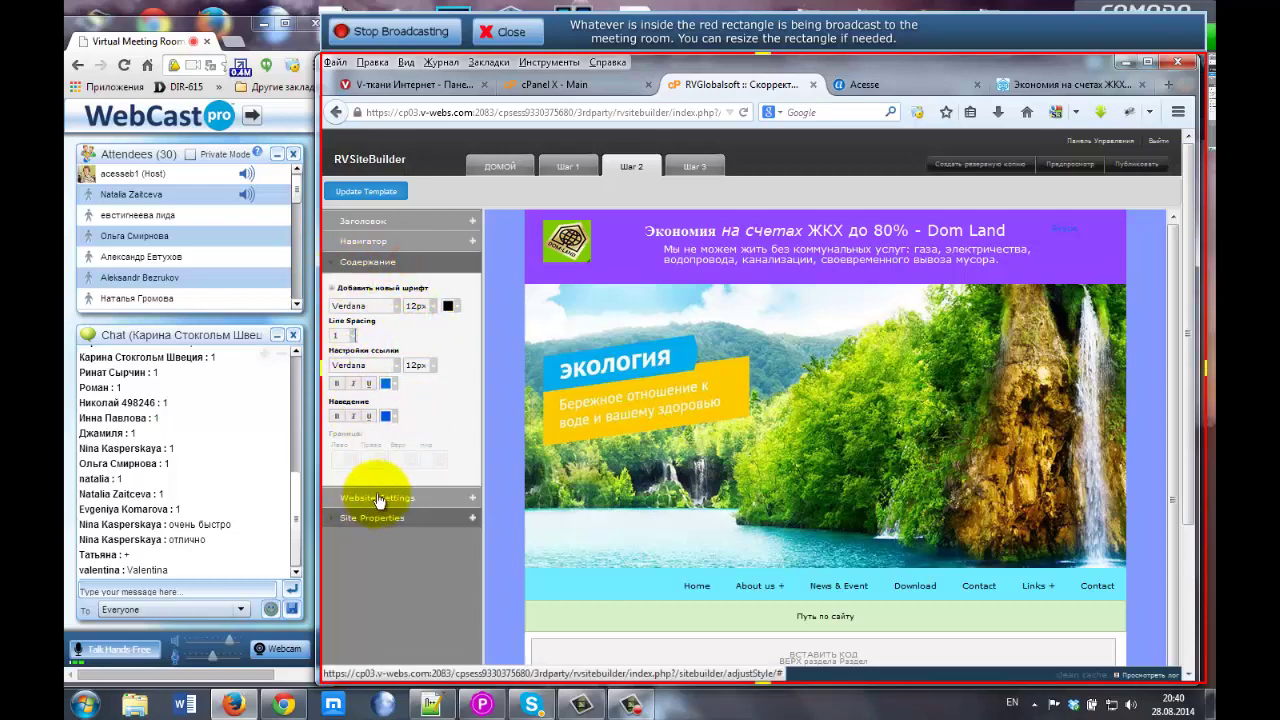
scroll(425, 446, down, 1)
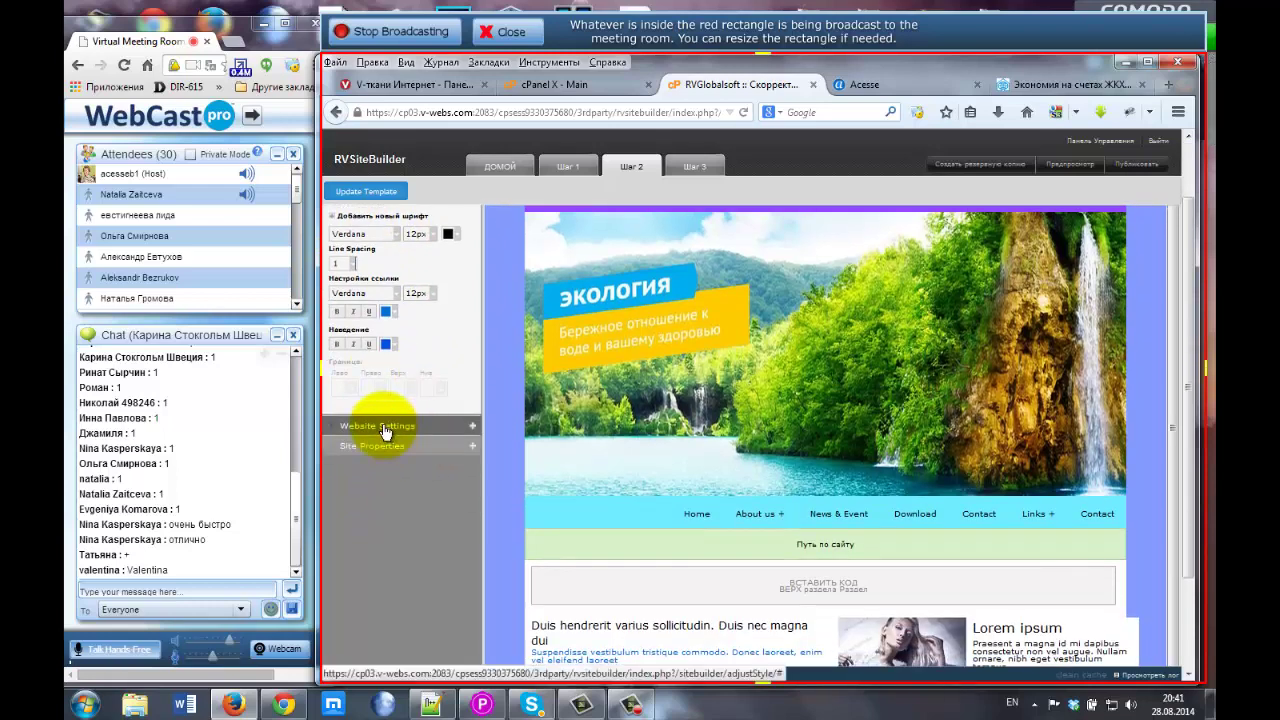
In Website Settings, set the page background colour to dark navy and toggle the company-name option.
click(383, 426)
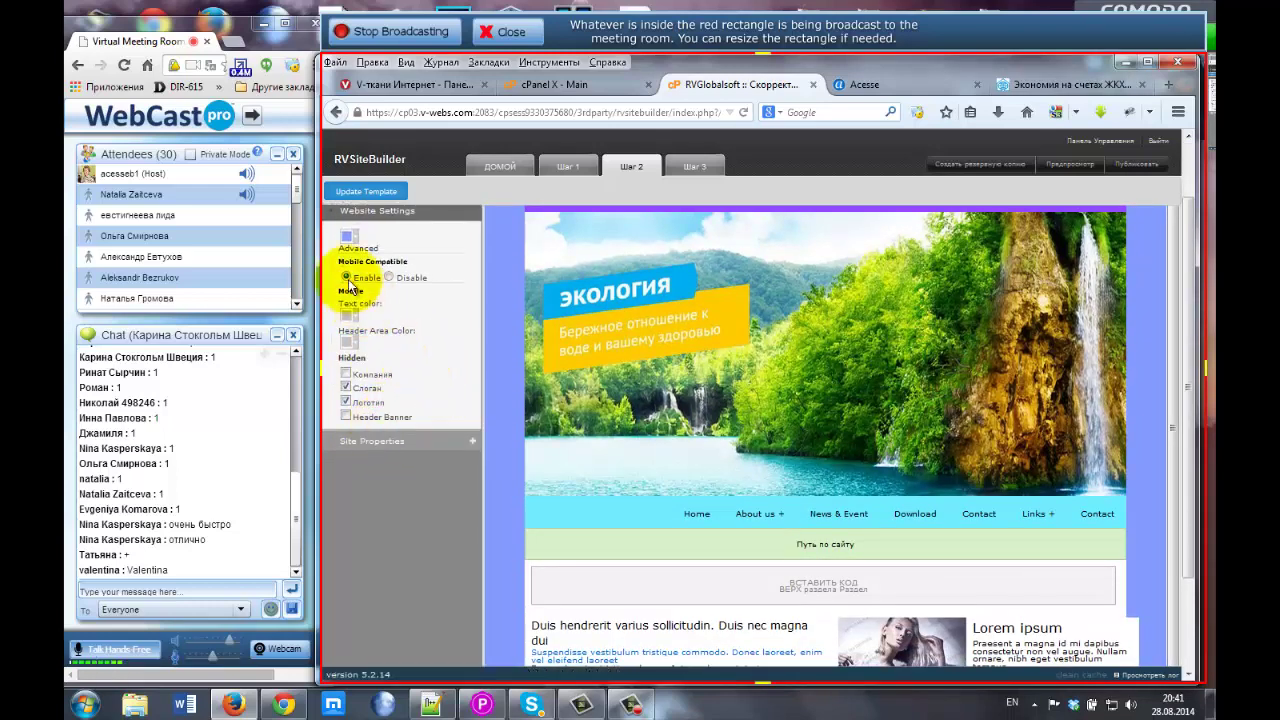
scroll(378, 300, up, 1)
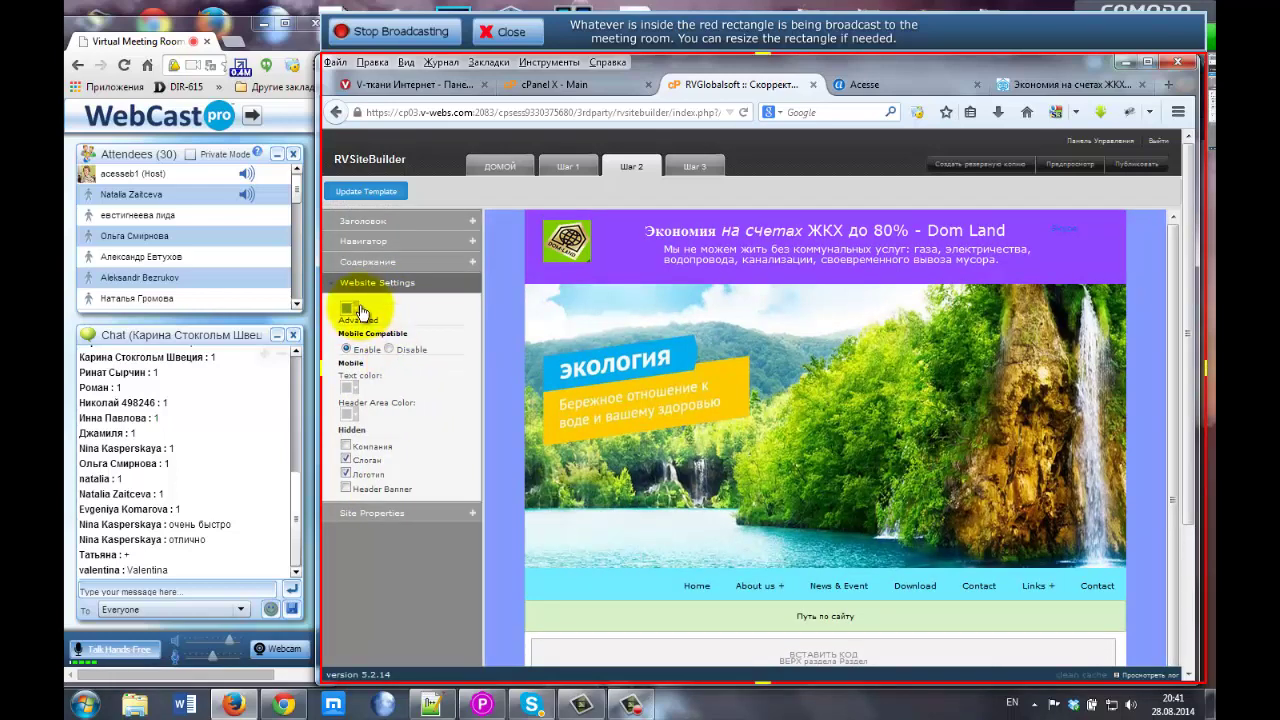
click(349, 312)
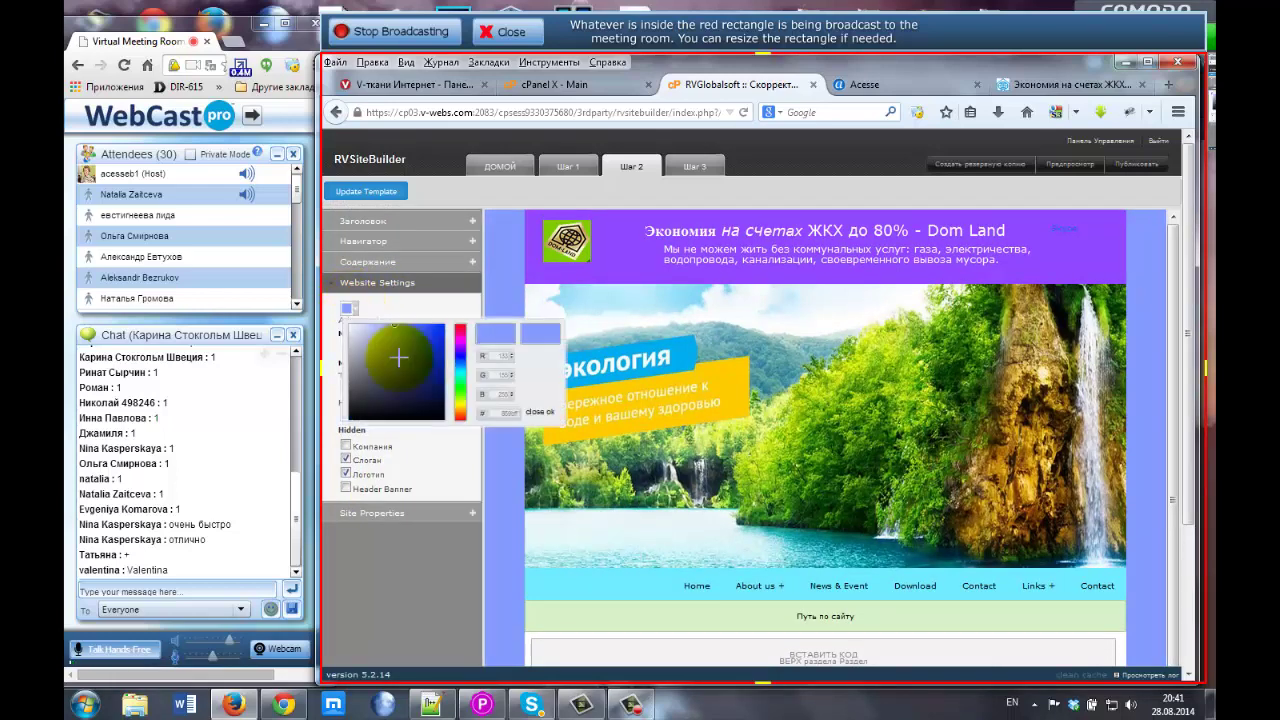
drag(407, 348, 411, 393)
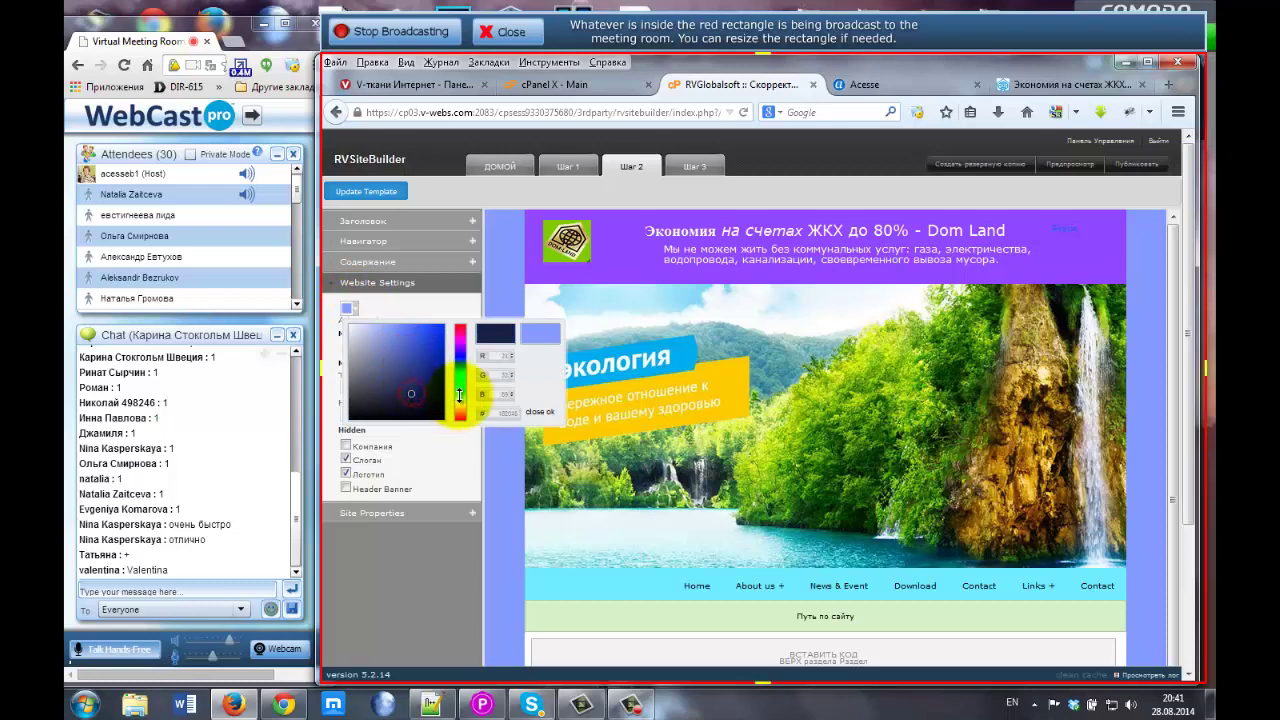
click(432, 386)
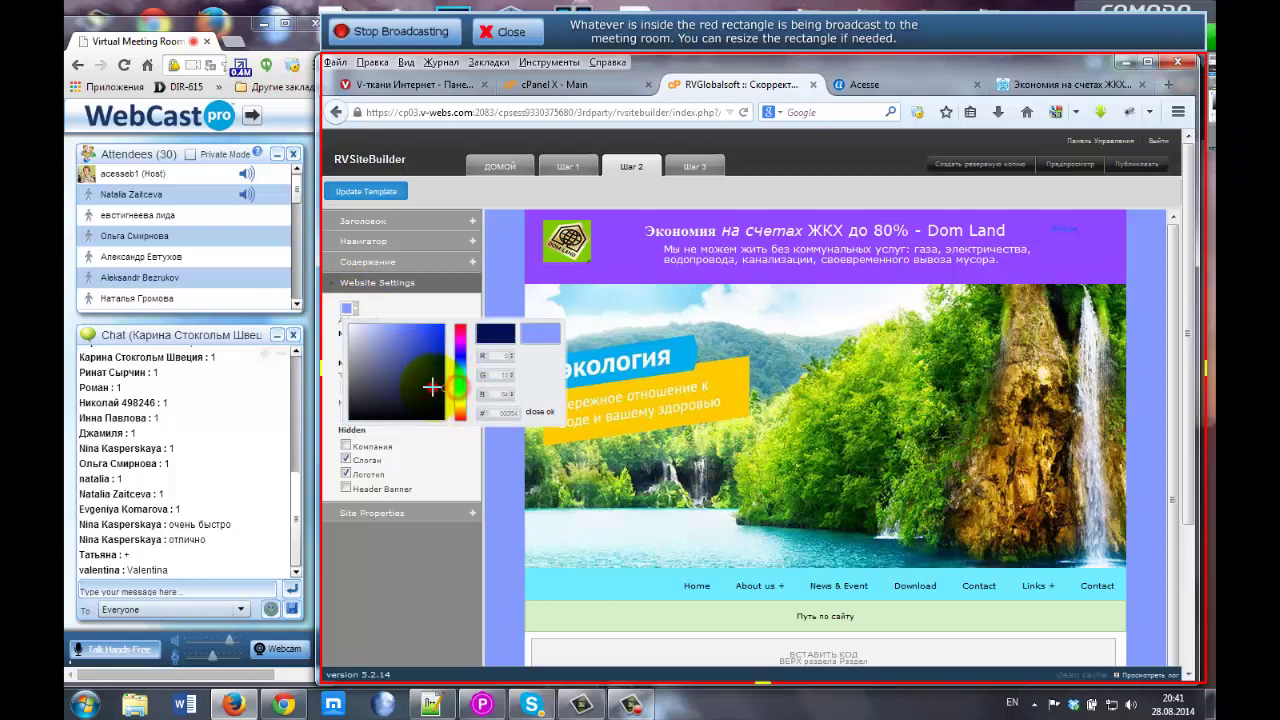
click(533, 410)
click(349, 311)
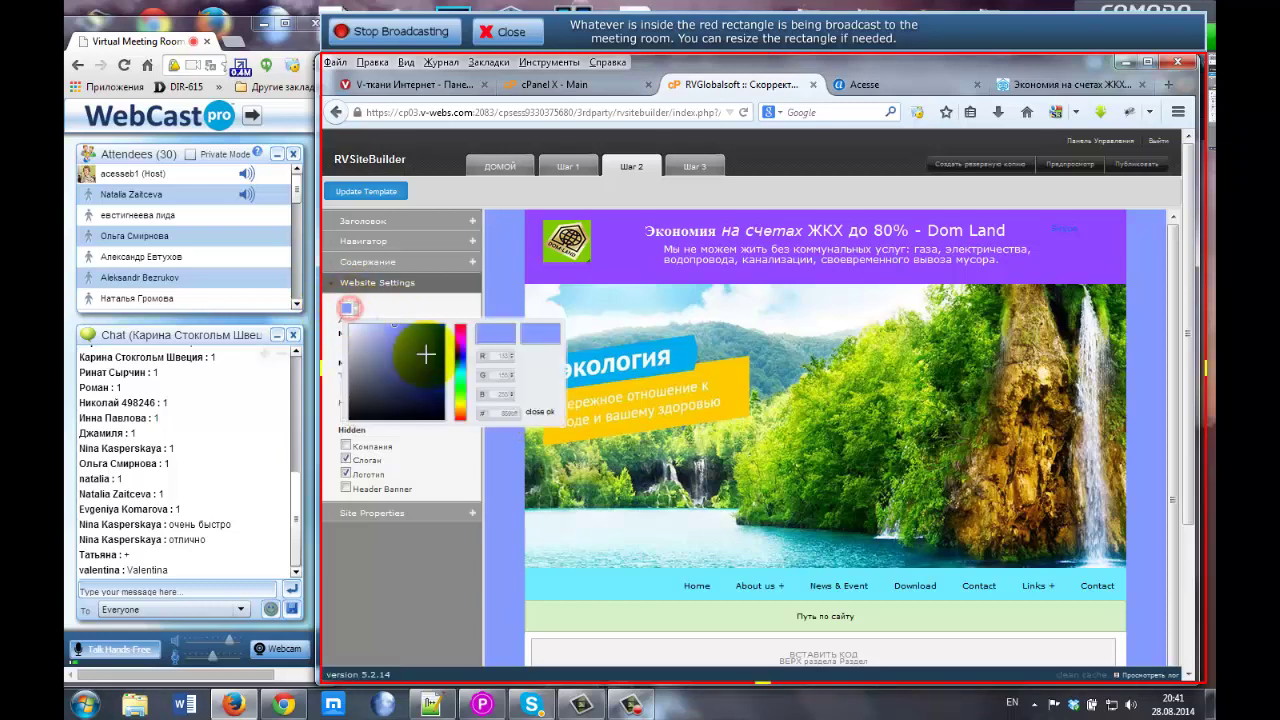
click(548, 413)
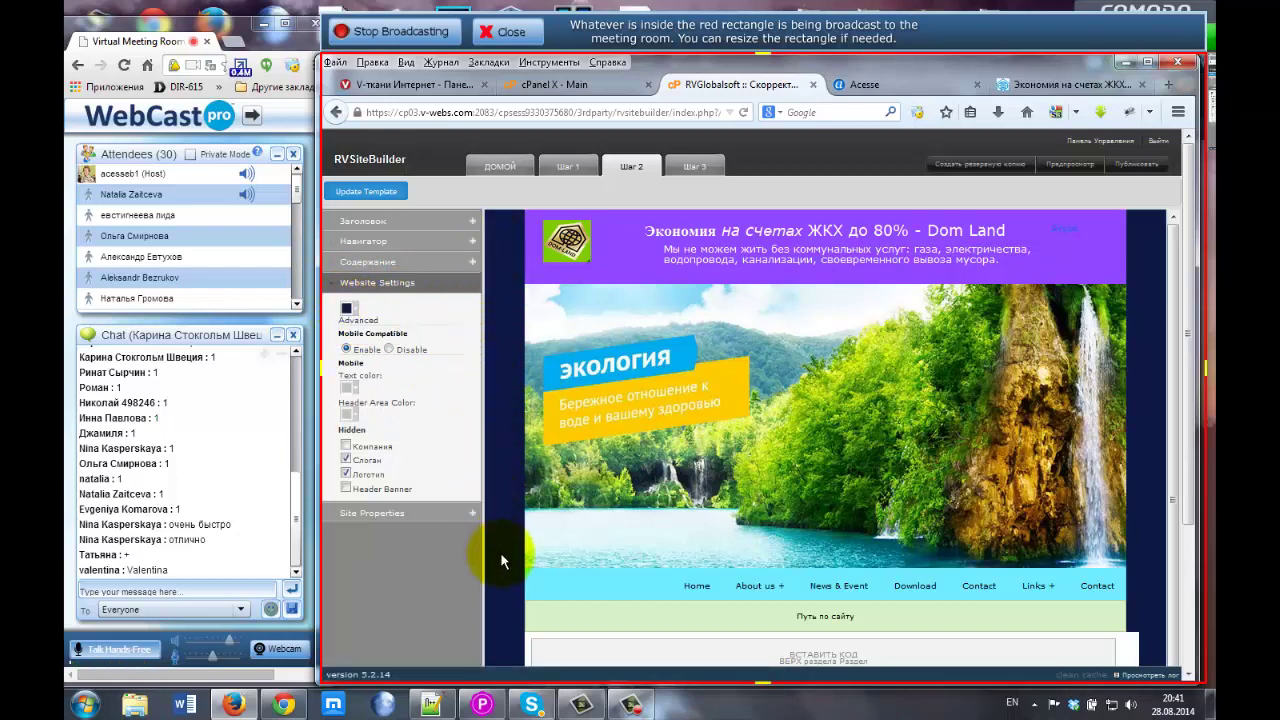
click(347, 309)
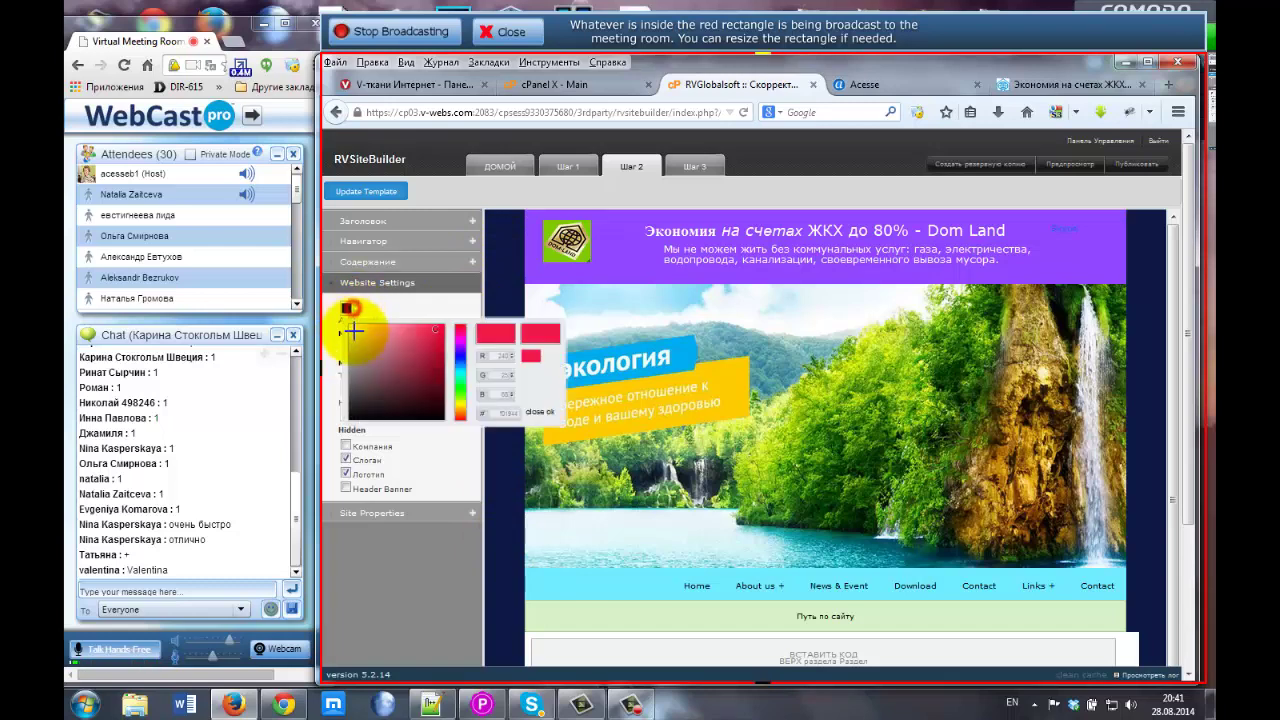
click(401, 300)
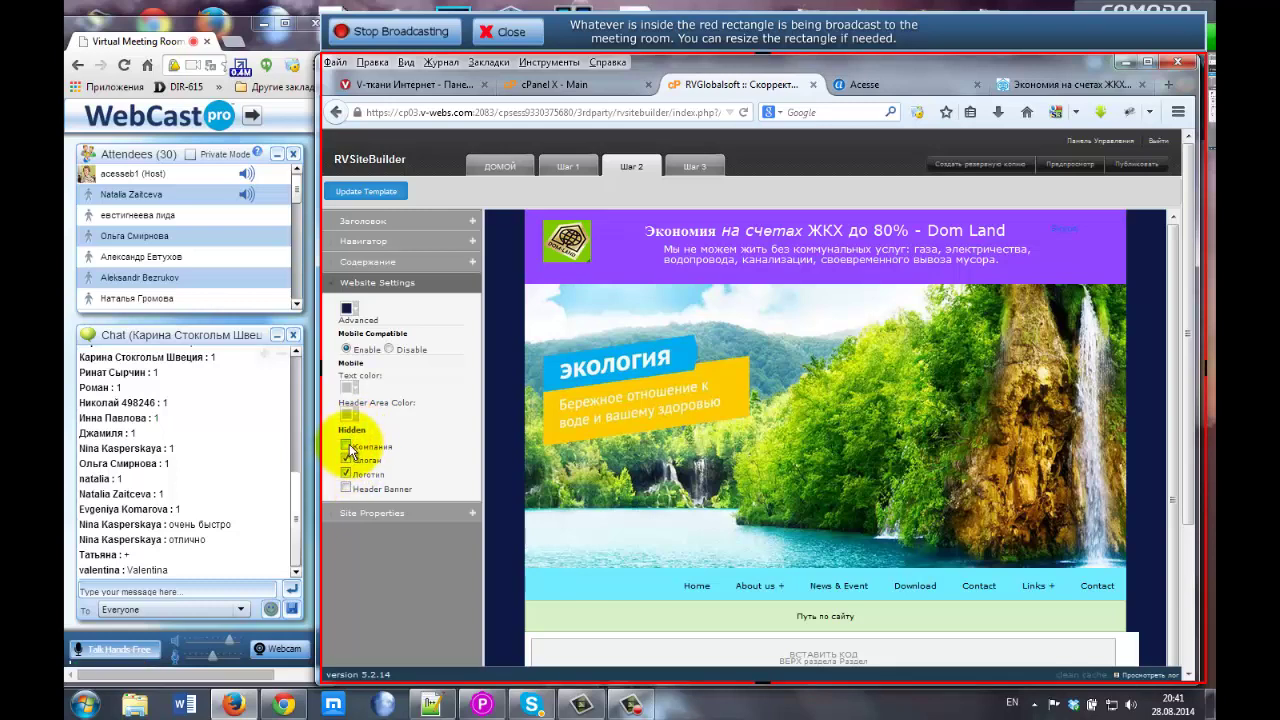
click(346, 448)
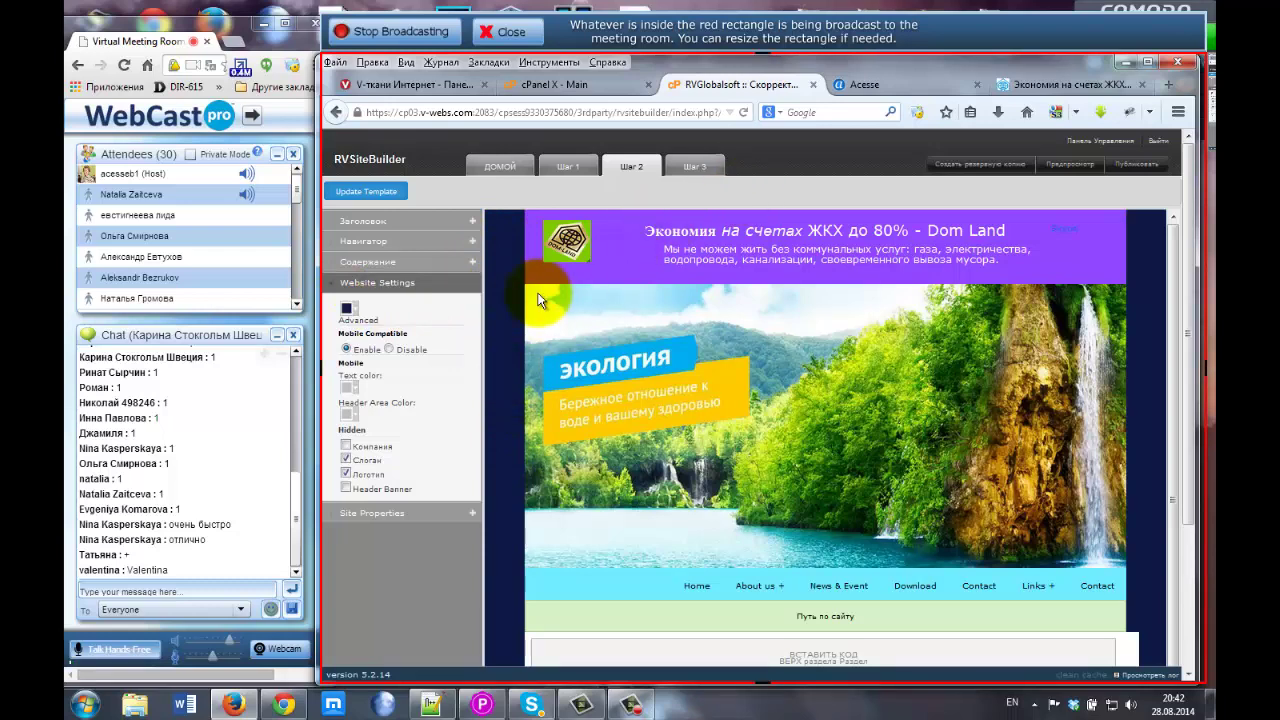
View the live Dom Land page zoomed in, then return to the RVGlobalsoft editor tab.
click(1053, 85)
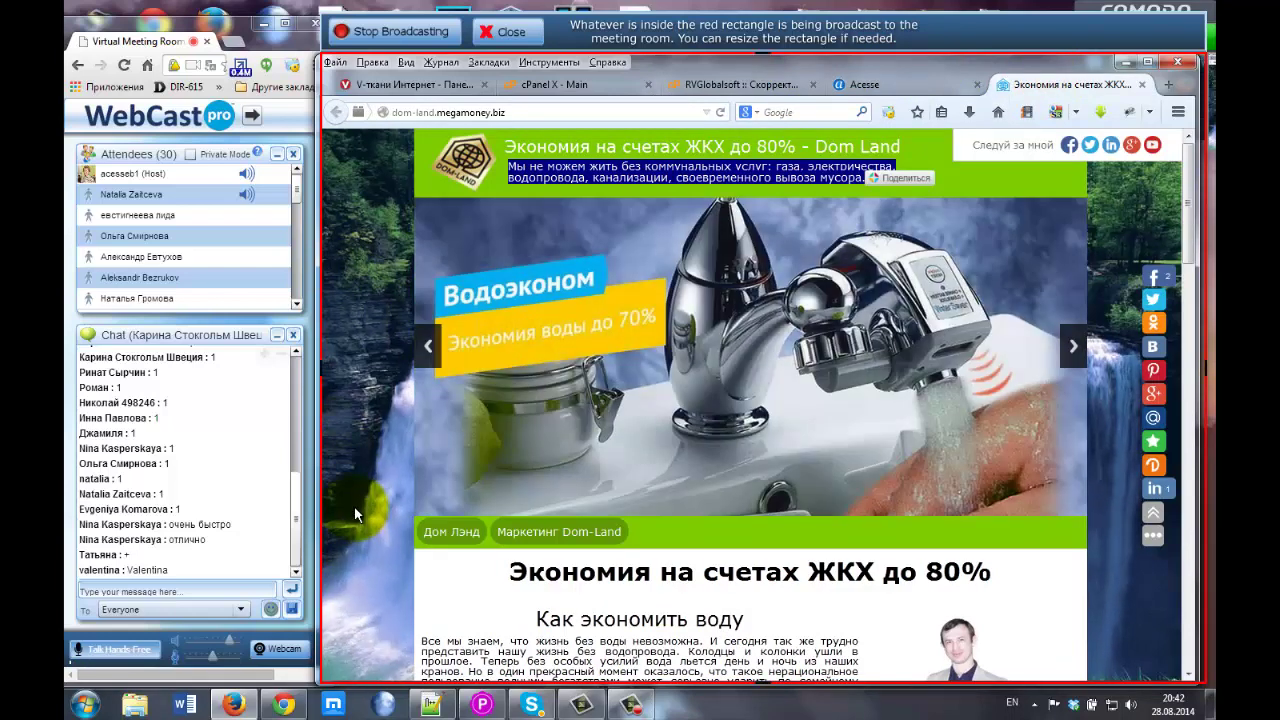
key(ctrl+minus)
key(ctrl+minus)
key(ctrl+minus)
key(ctrl+minus)
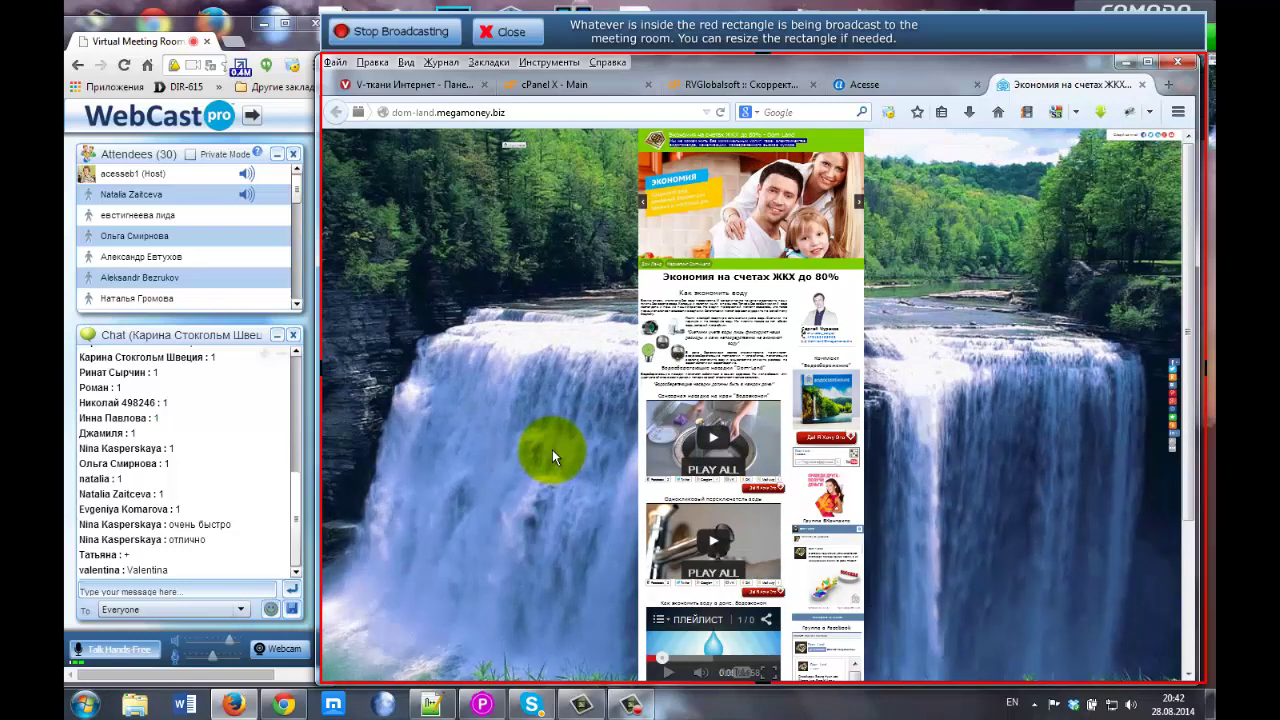
key(ctrl+plus)
key(ctrl+plus)
key(ctrl+plus)
key(ctrl+plus)
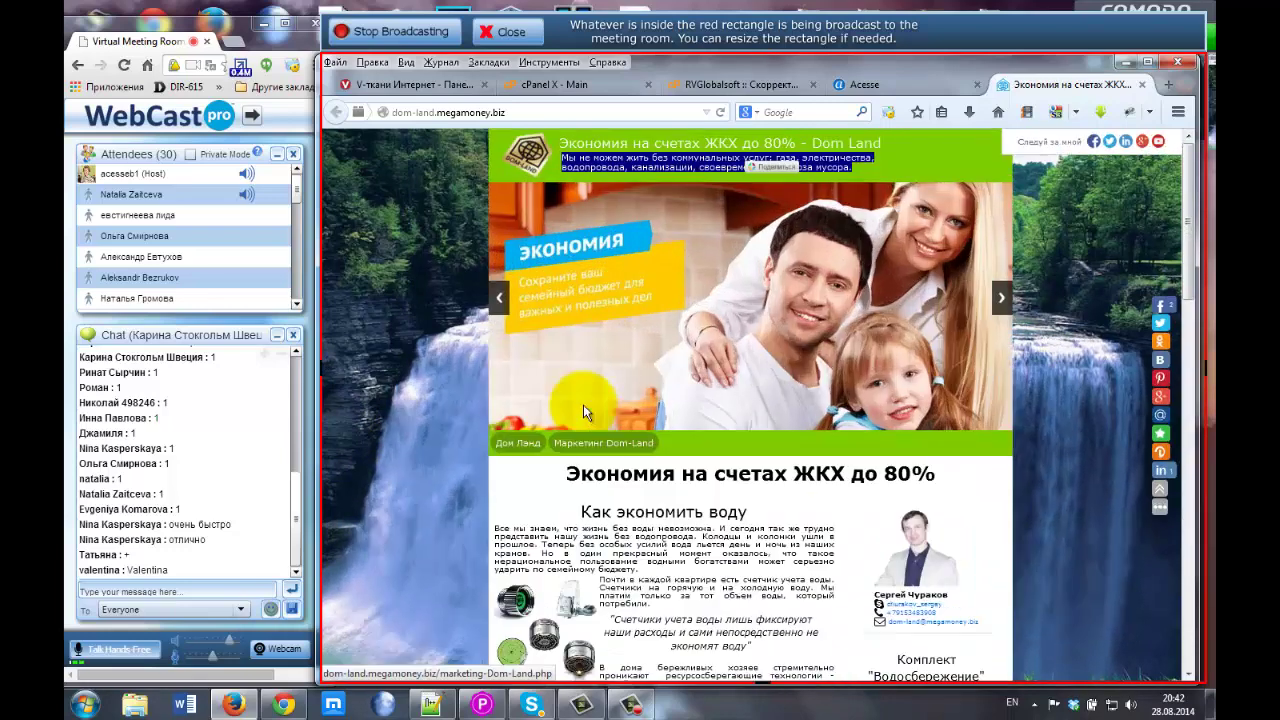
key(ctrl+plus)
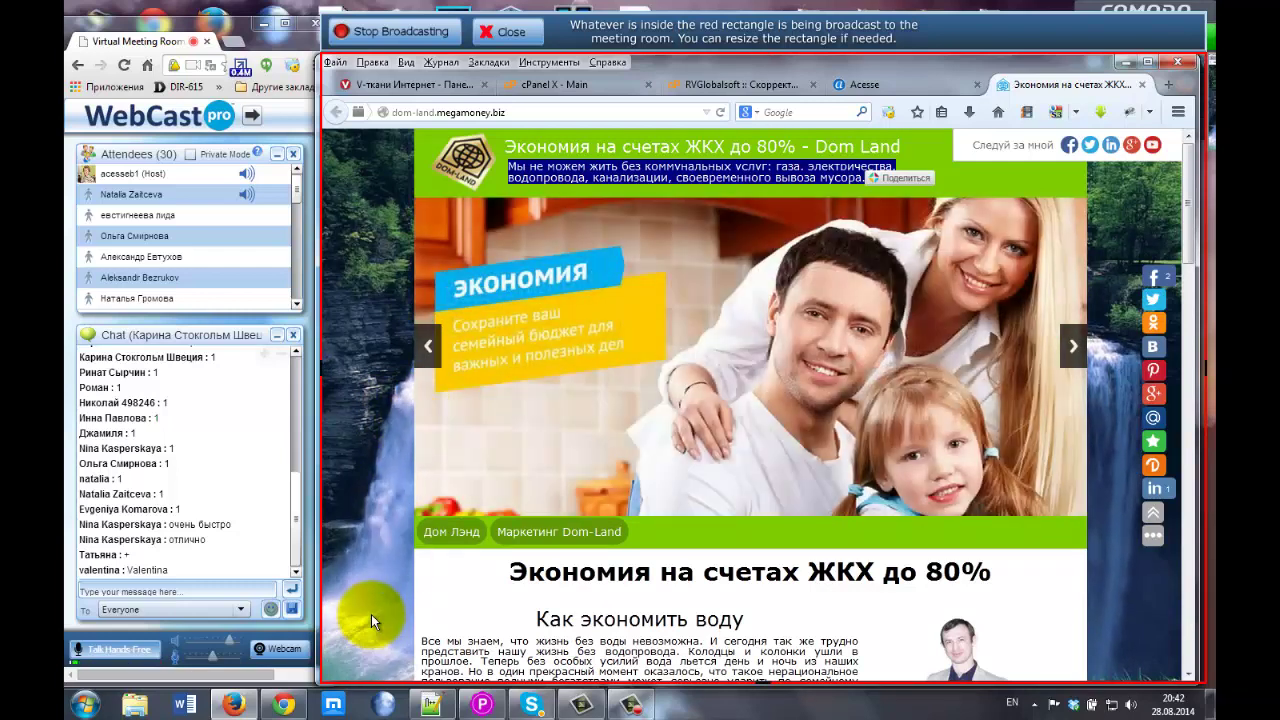
click(690, 86)
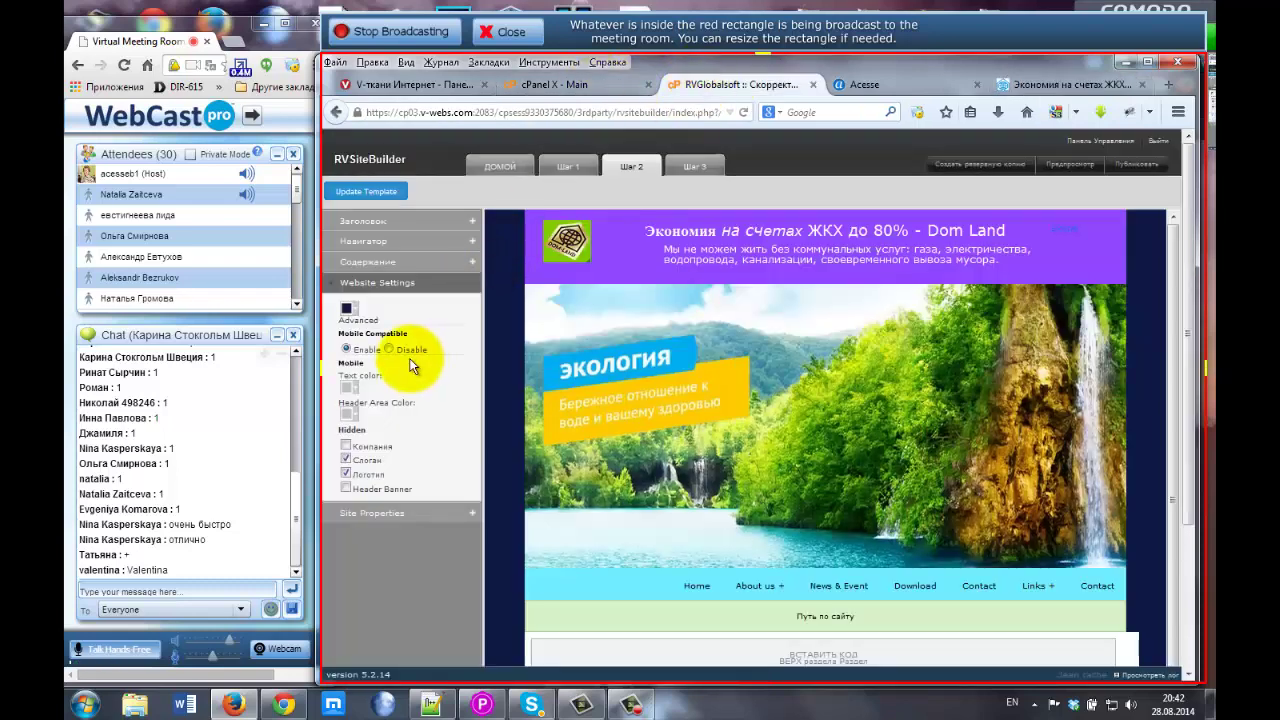
Open 'Редактировать CSS' from Site Properties and place the cursor on line 2.
click(372, 511)
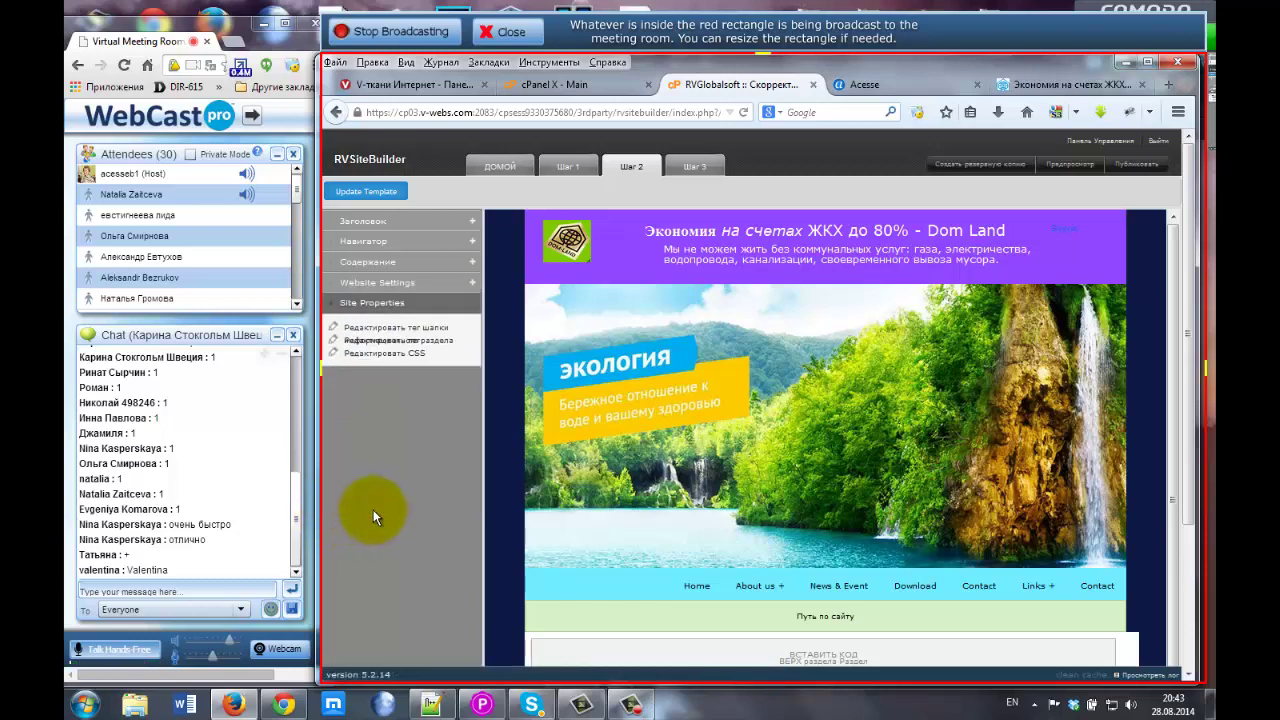
click(411, 354)
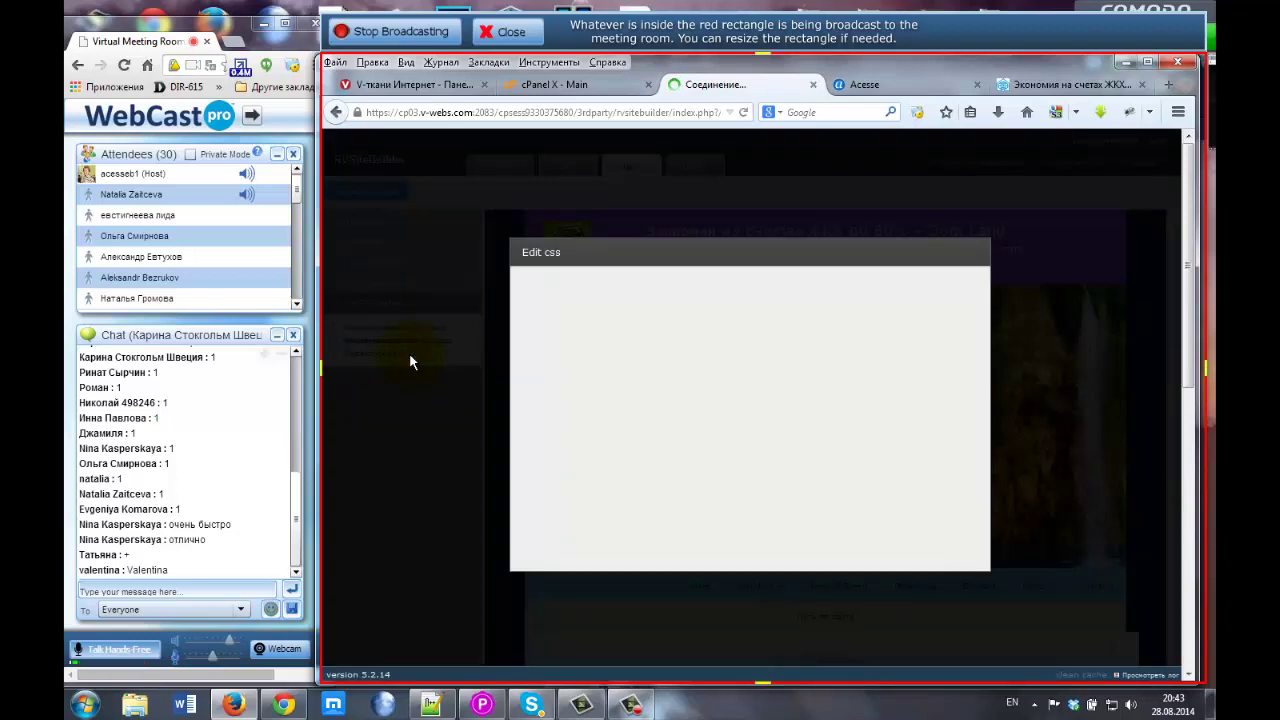
click(561, 385)
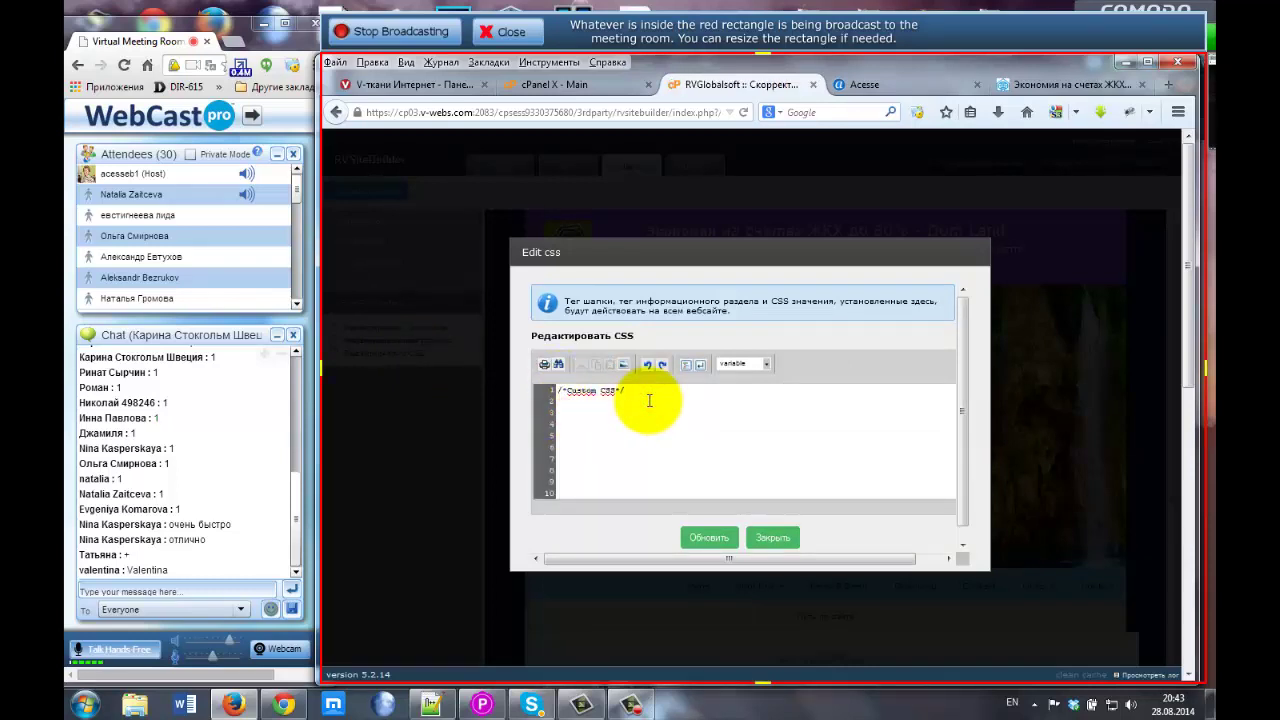
click(560, 403)
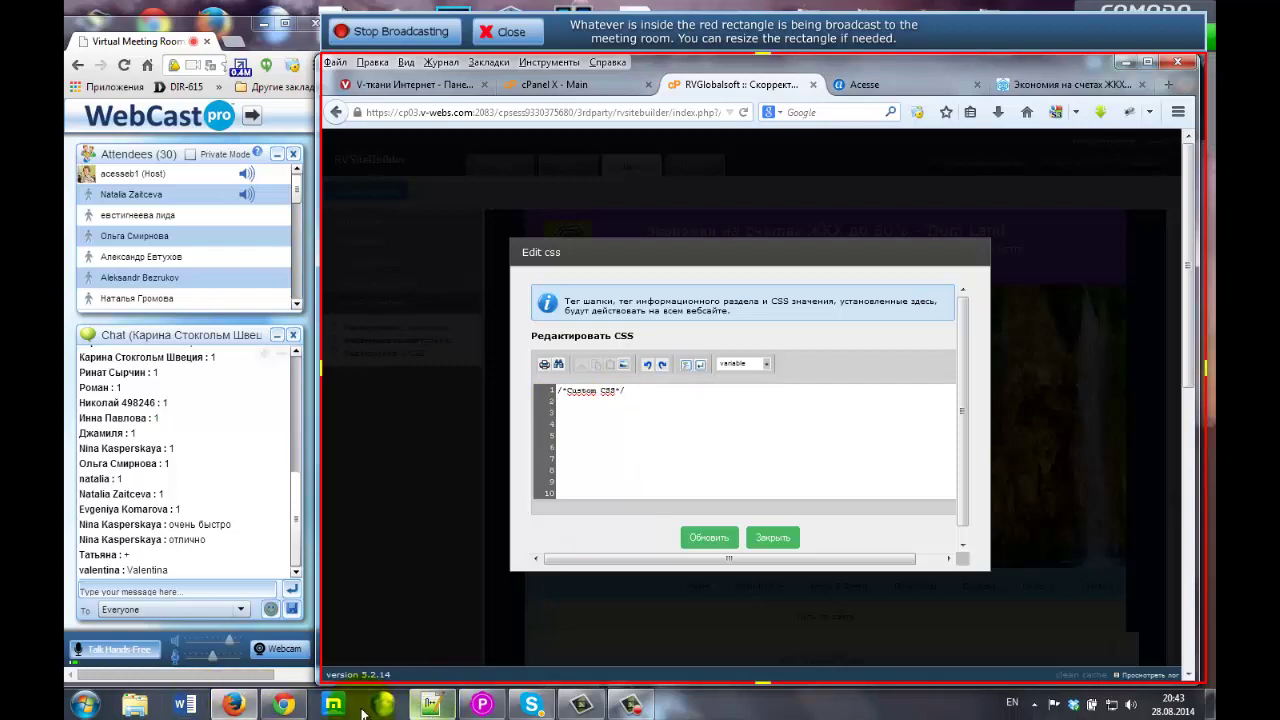
Browse to Данные (D:) > Acesse > acesse and open ФОН CSS.txt in Notepad++.
click(431, 705)
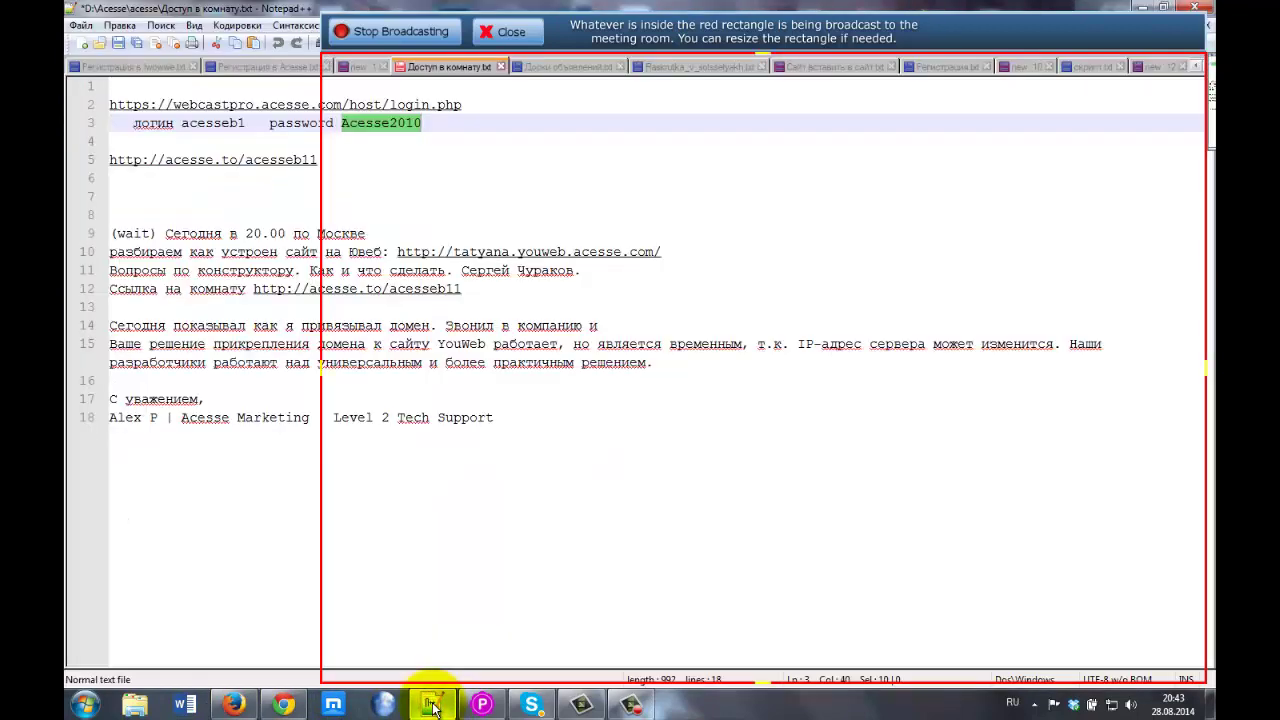
click(431, 705)
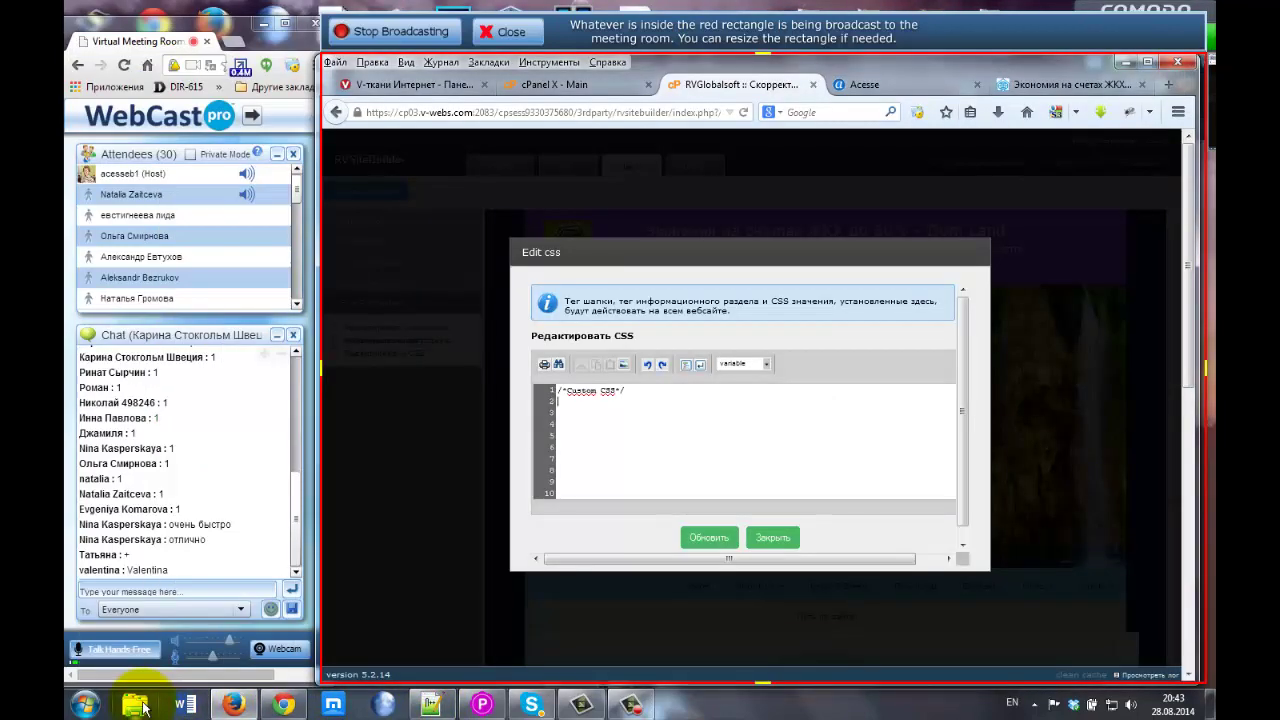
click(143, 707)
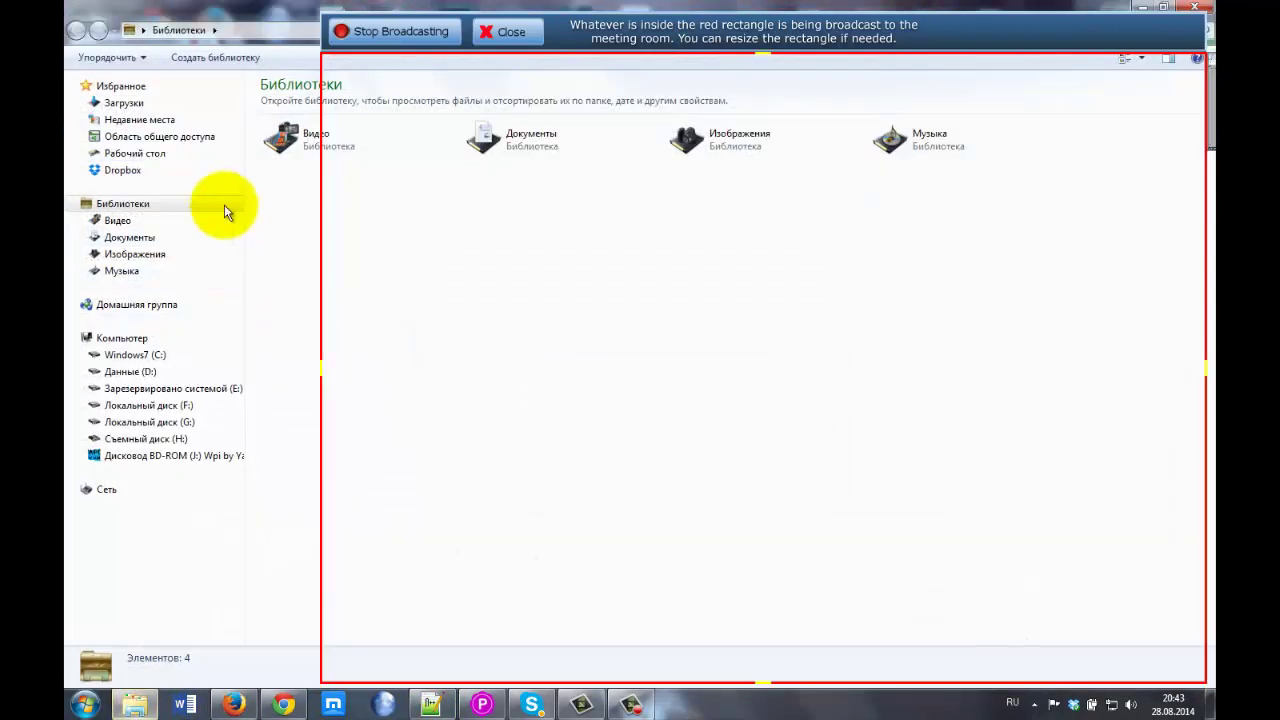
click(143, 374)
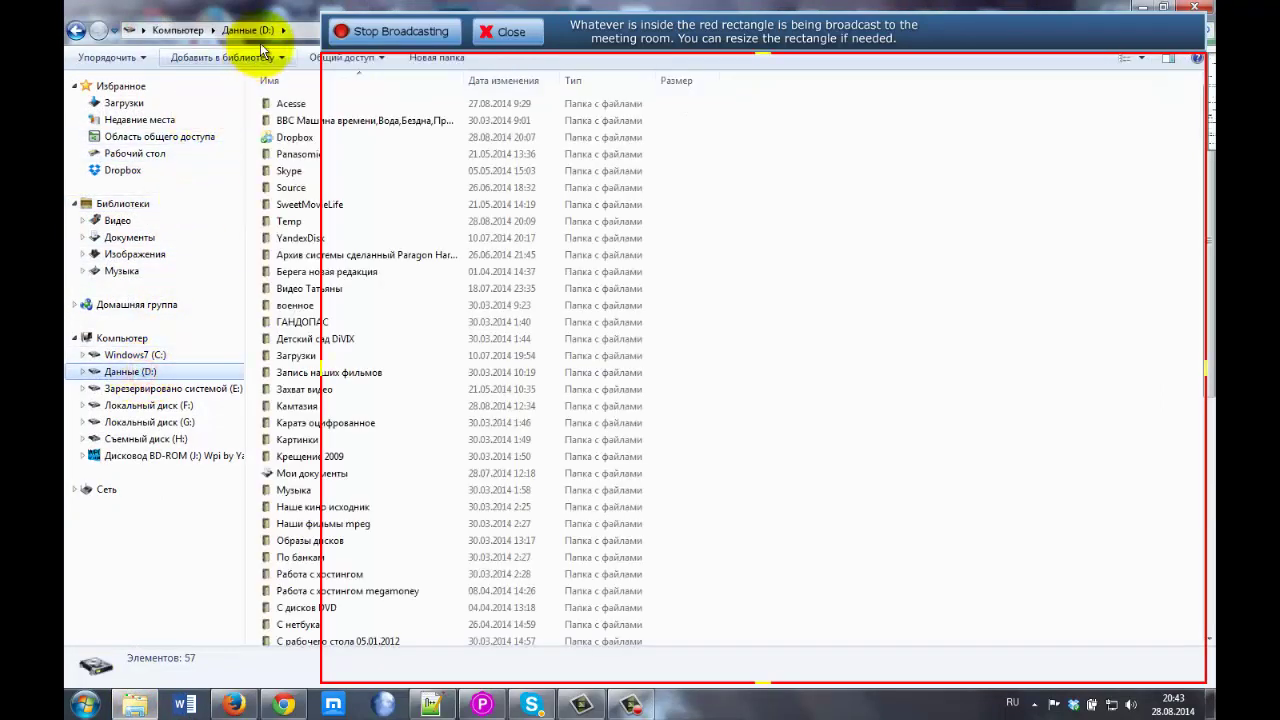
double_click(289, 103)
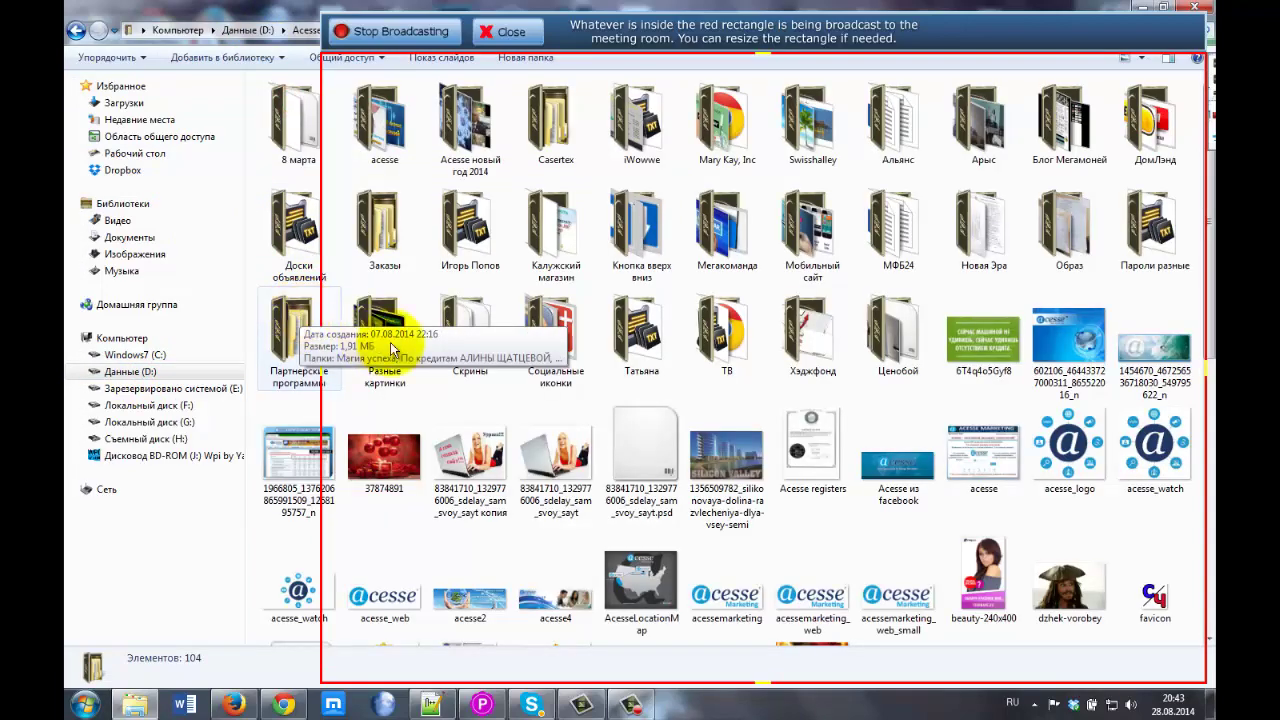
scroll(532, 388, down, 5)
scroll(388, 460, up, 5)
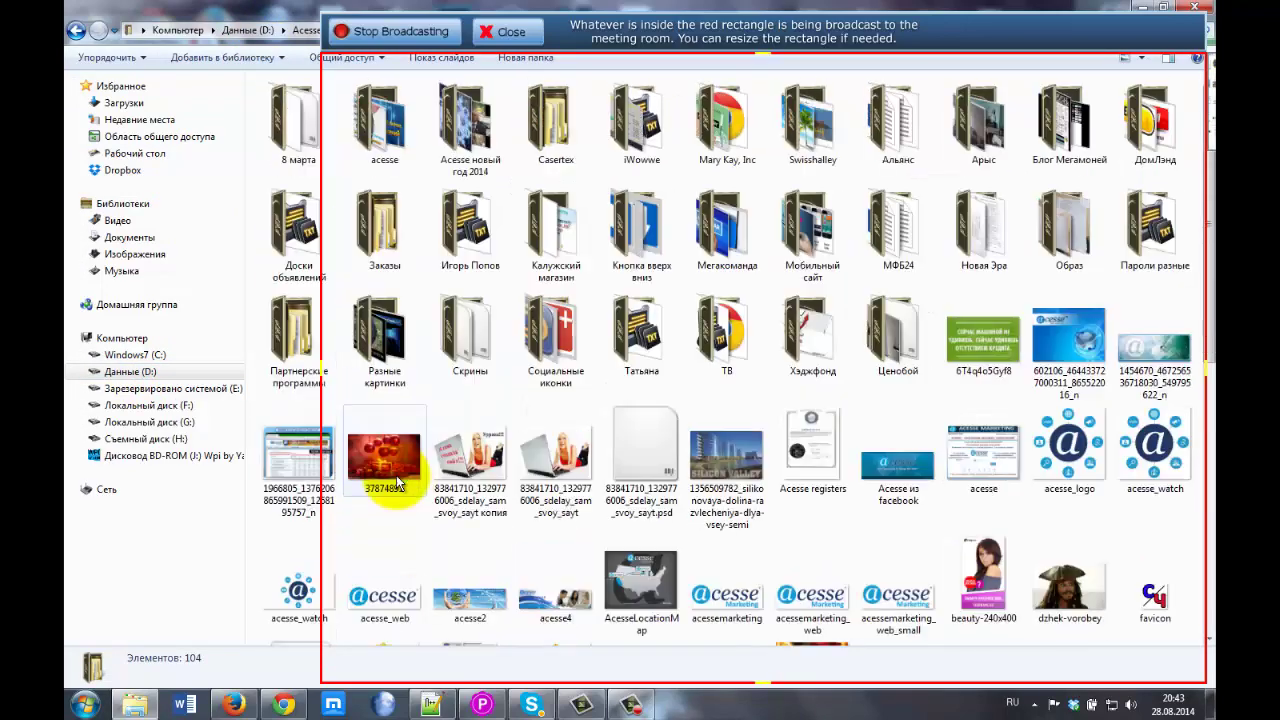
double_click(387, 135)
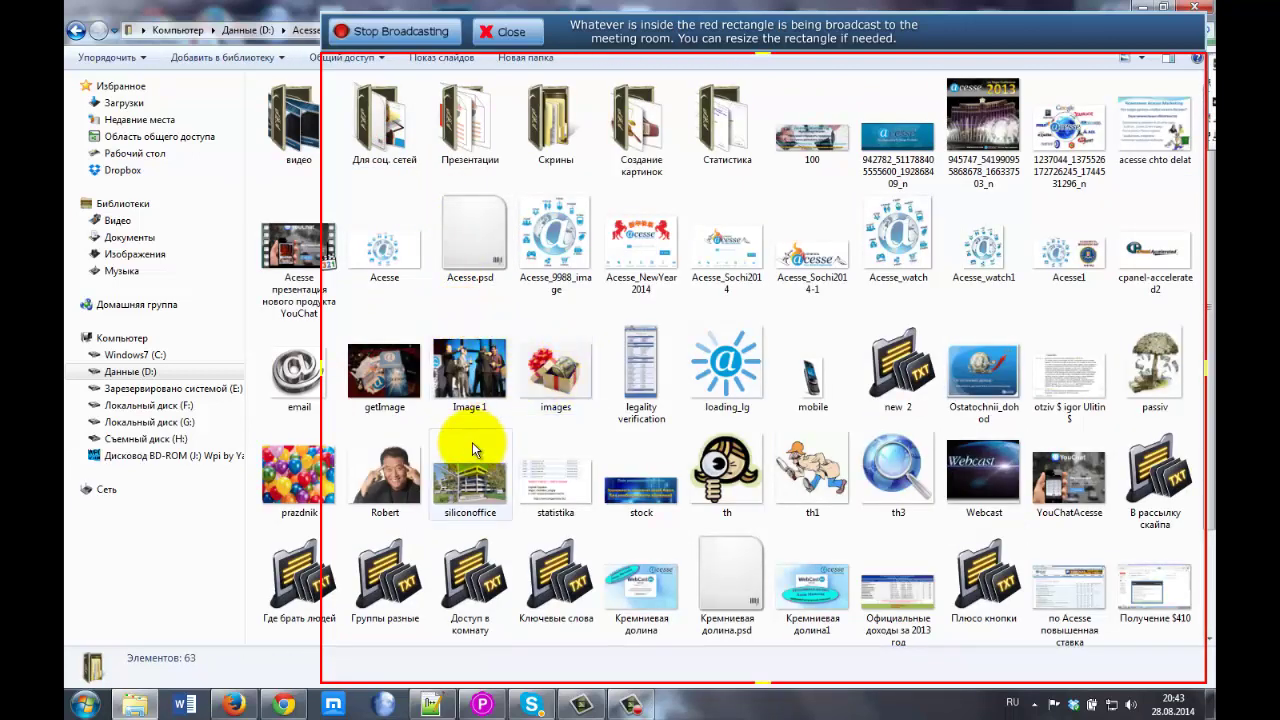
scroll(1063, 351, down, 2)
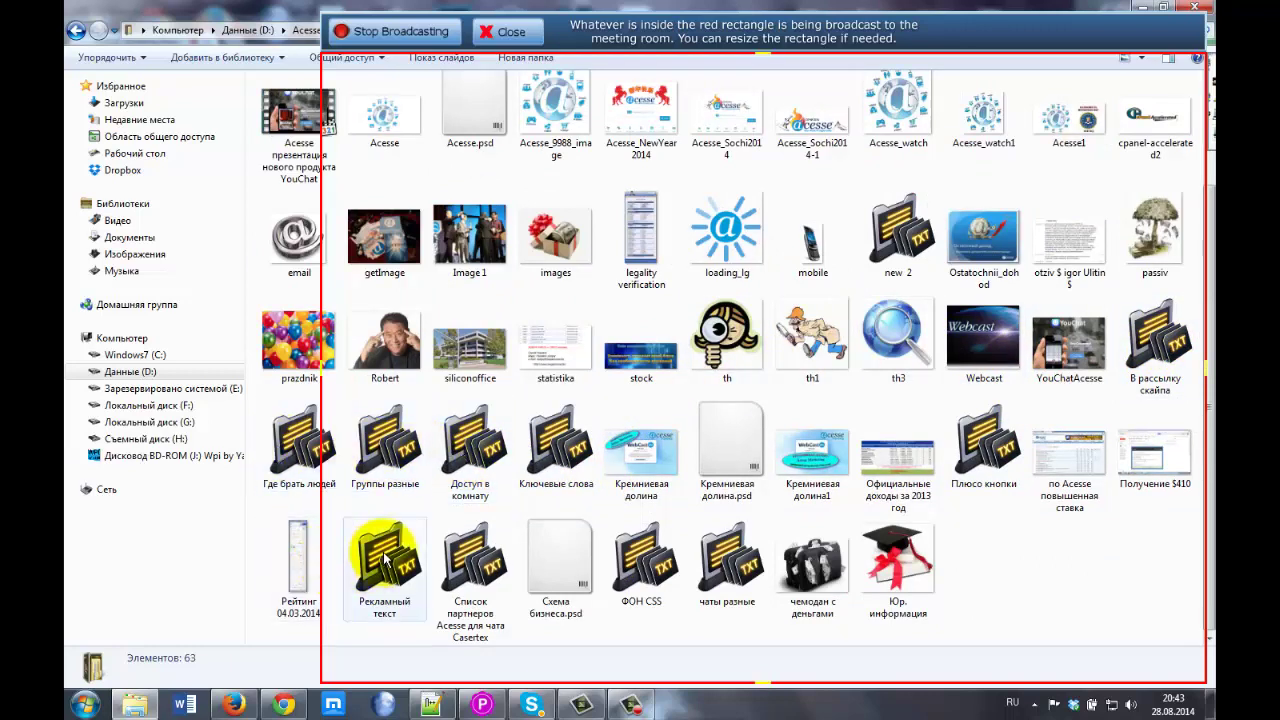
click(668, 566)
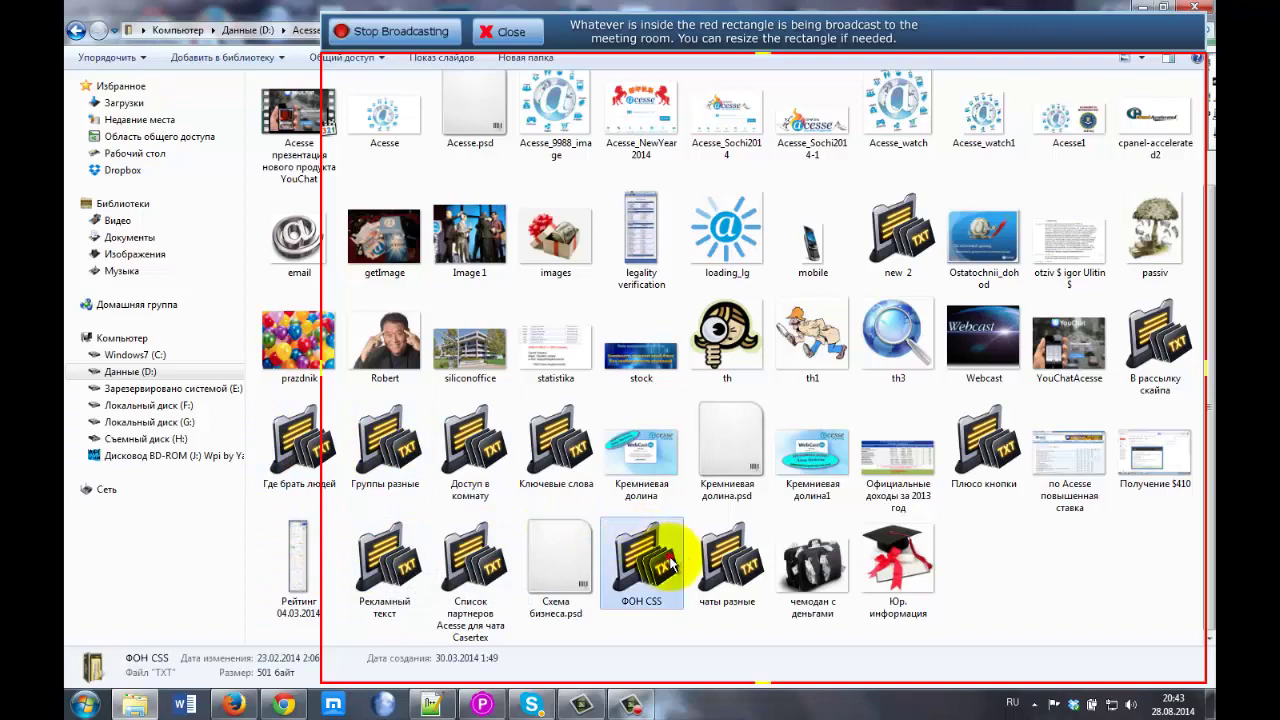
double_click(668, 566)
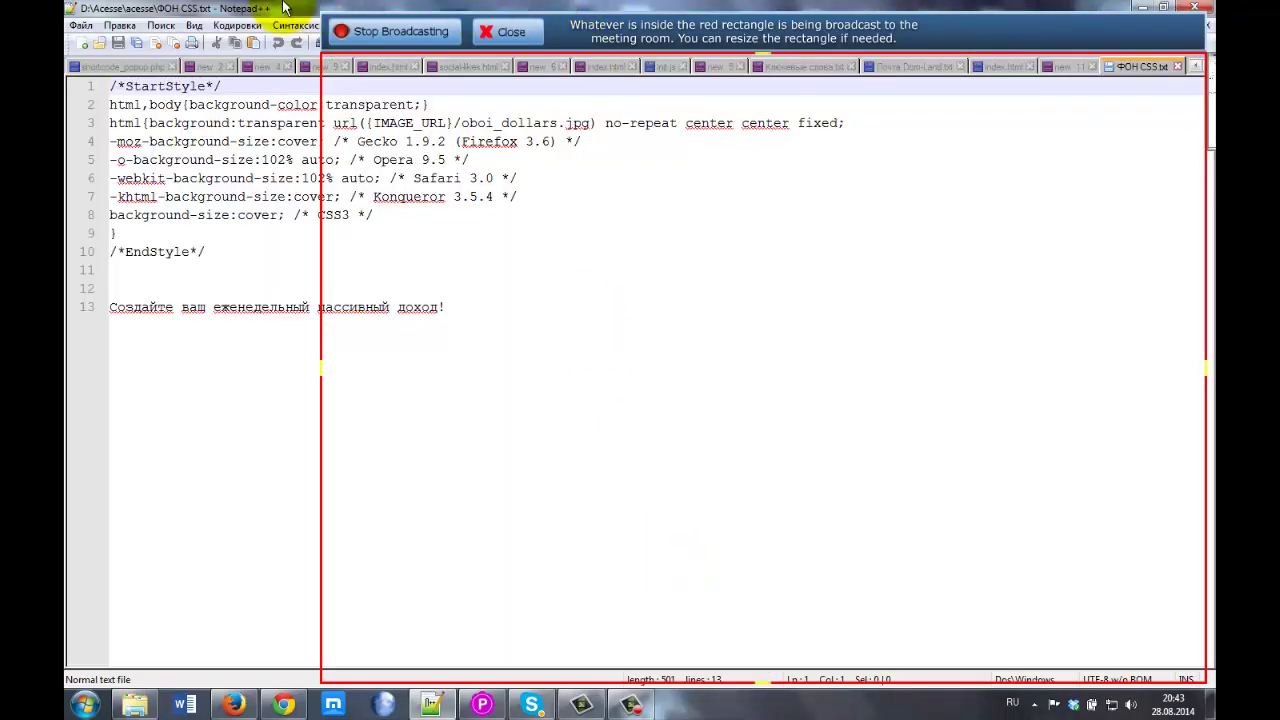
Restore Notepad++ to a window and delete the promotional text on line 13.
drag(290, 10, 568, 83)
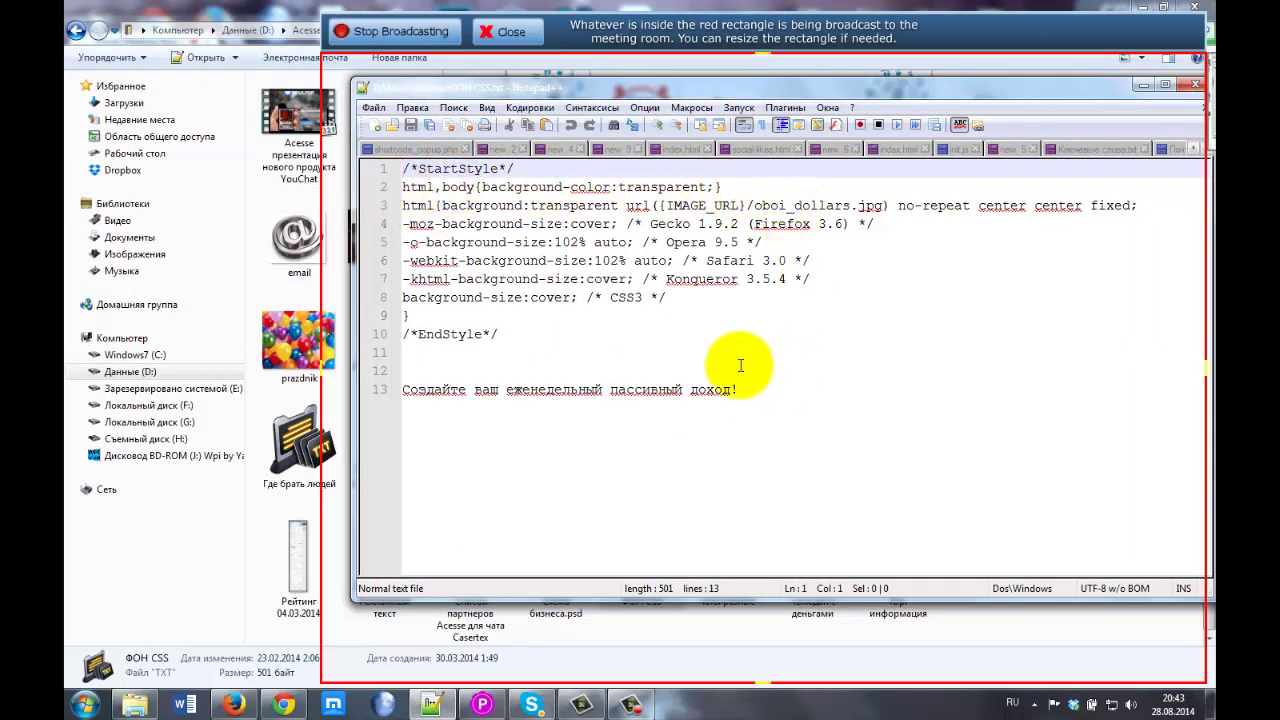
drag(745, 390, 367, 388)
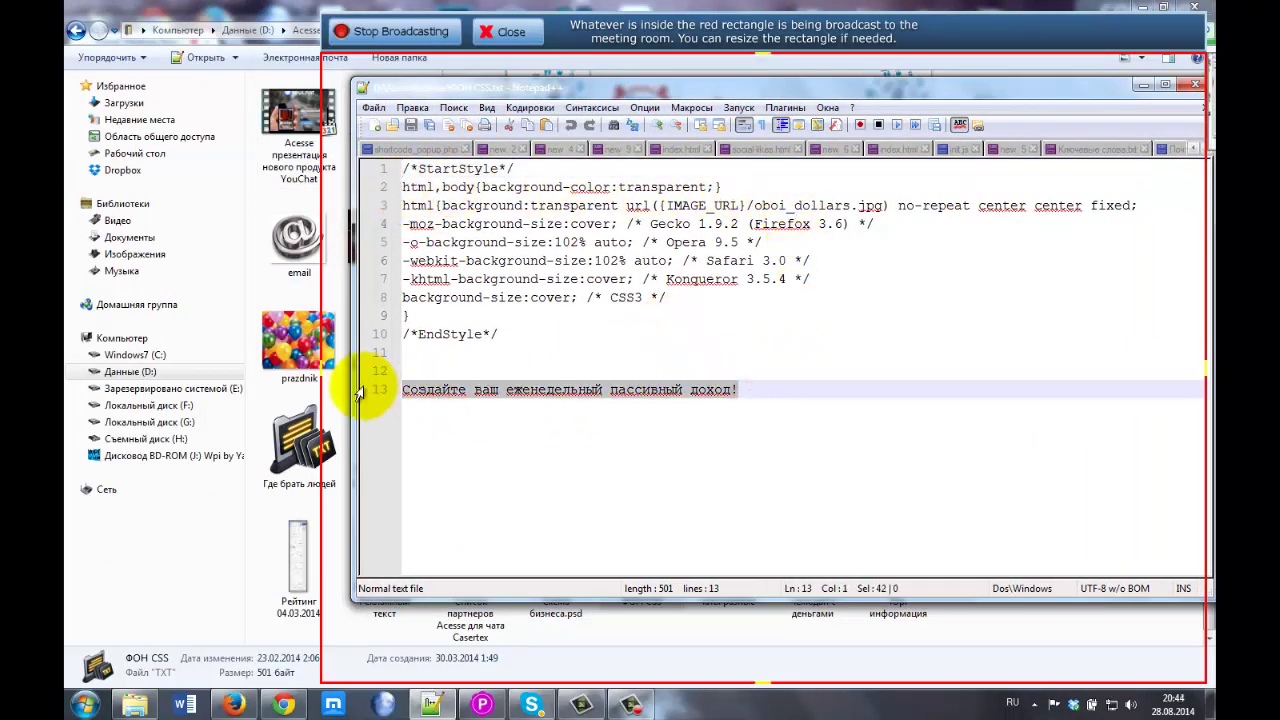
key(Delete)
Post the block of CSS rules as a message in the meeting chat.
drag(500, 336, 397, 168)
key(ctrl+c)
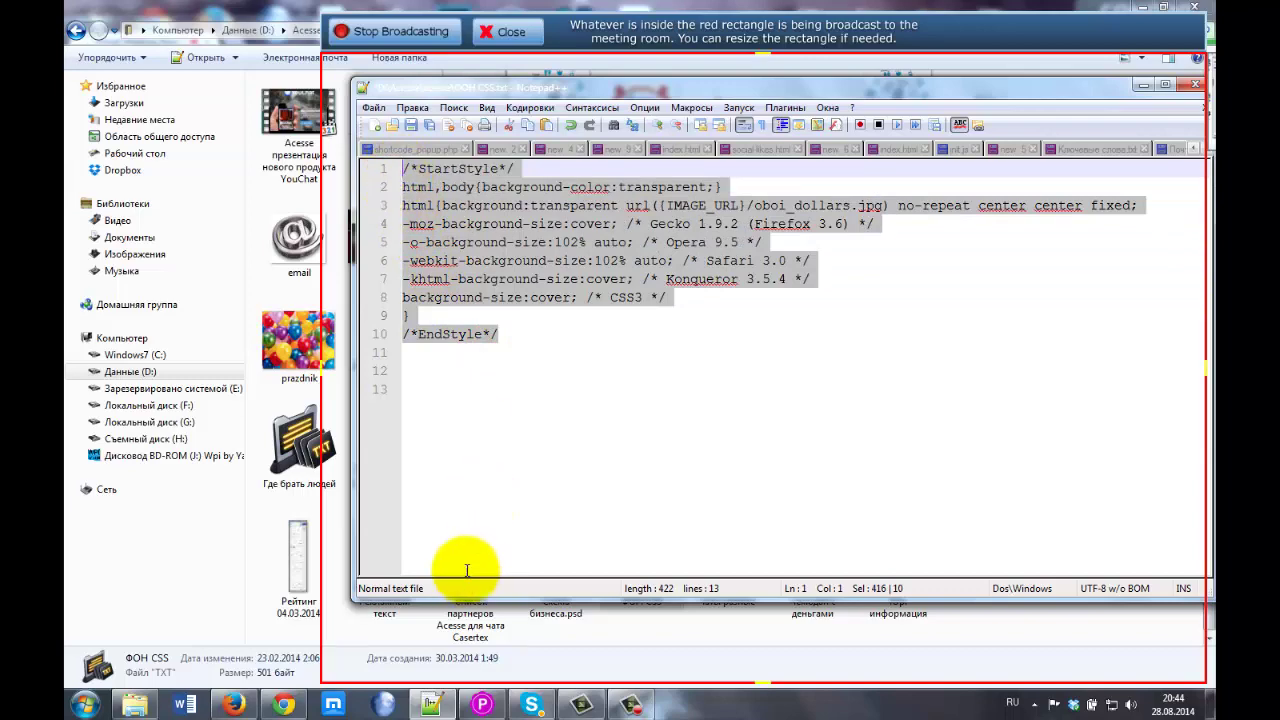
click(1120, 25)
click(1143, 12)
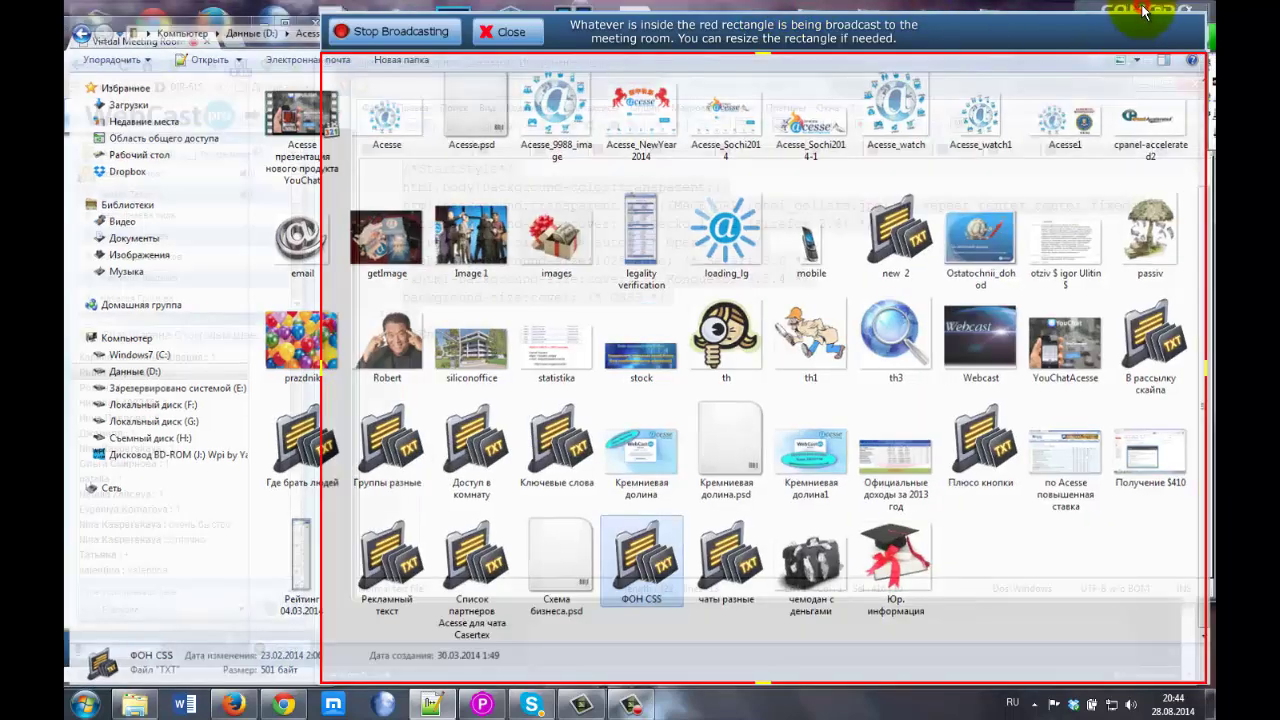
click(116, 592)
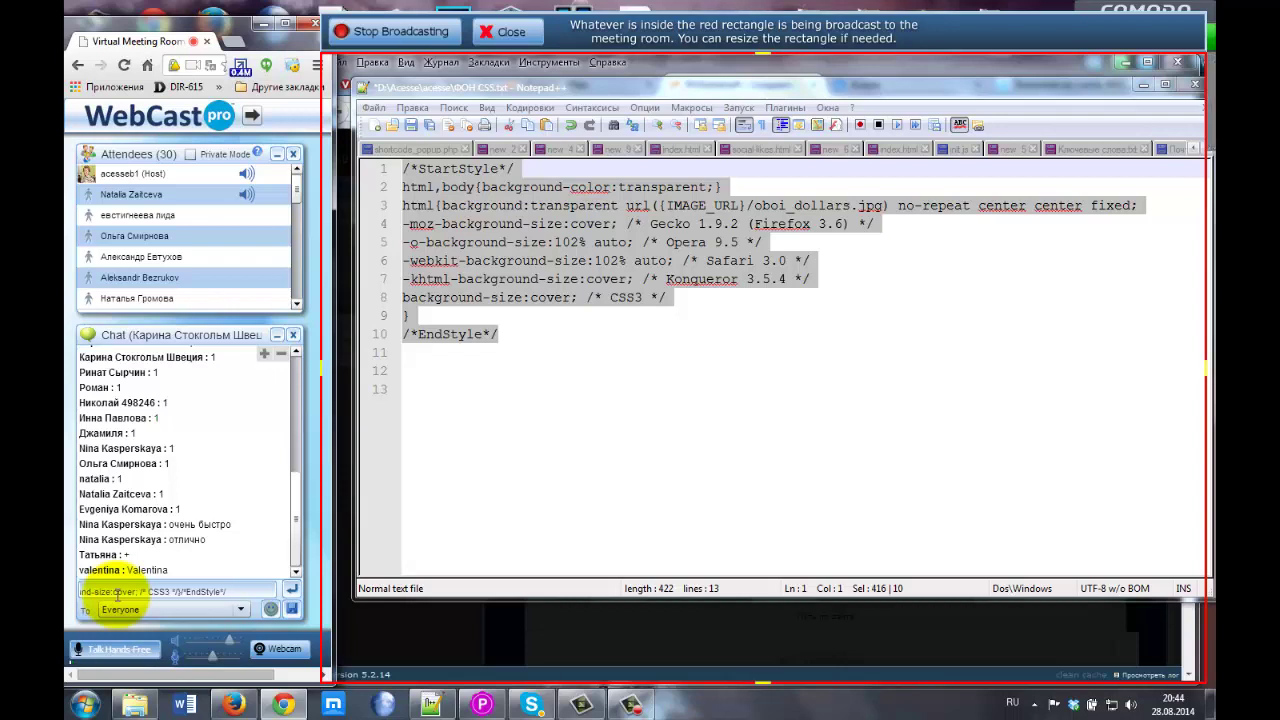
key(Return)
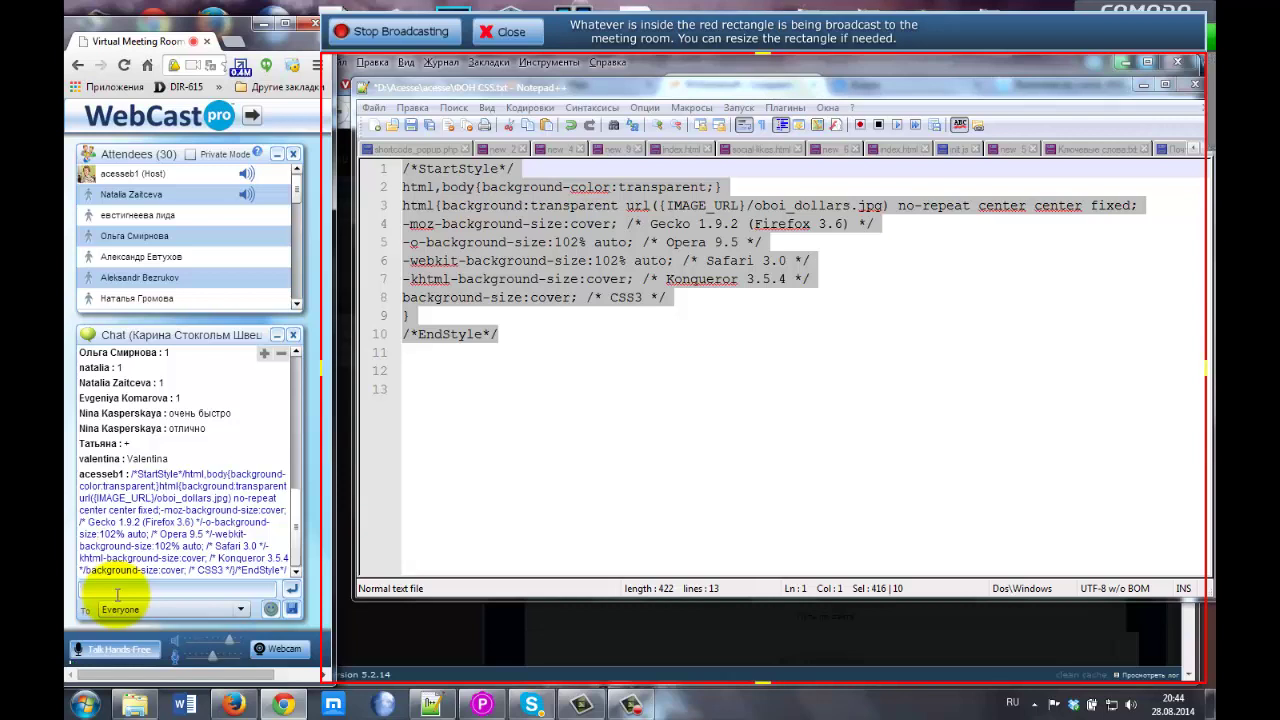
Select all ten CSS lines, including the {IMAGE_URL}/oboi_dollars.jpg path, for the site's CSS editor.
click(478, 363)
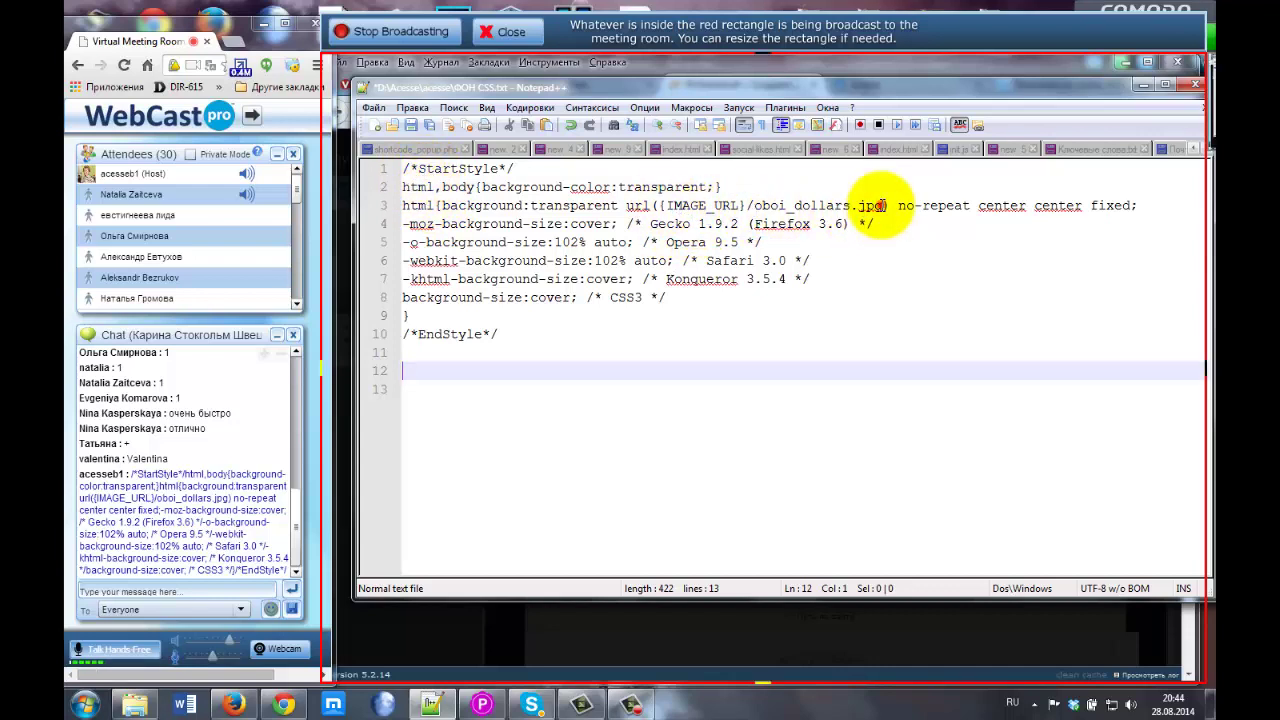
drag(884, 205, 756, 197)
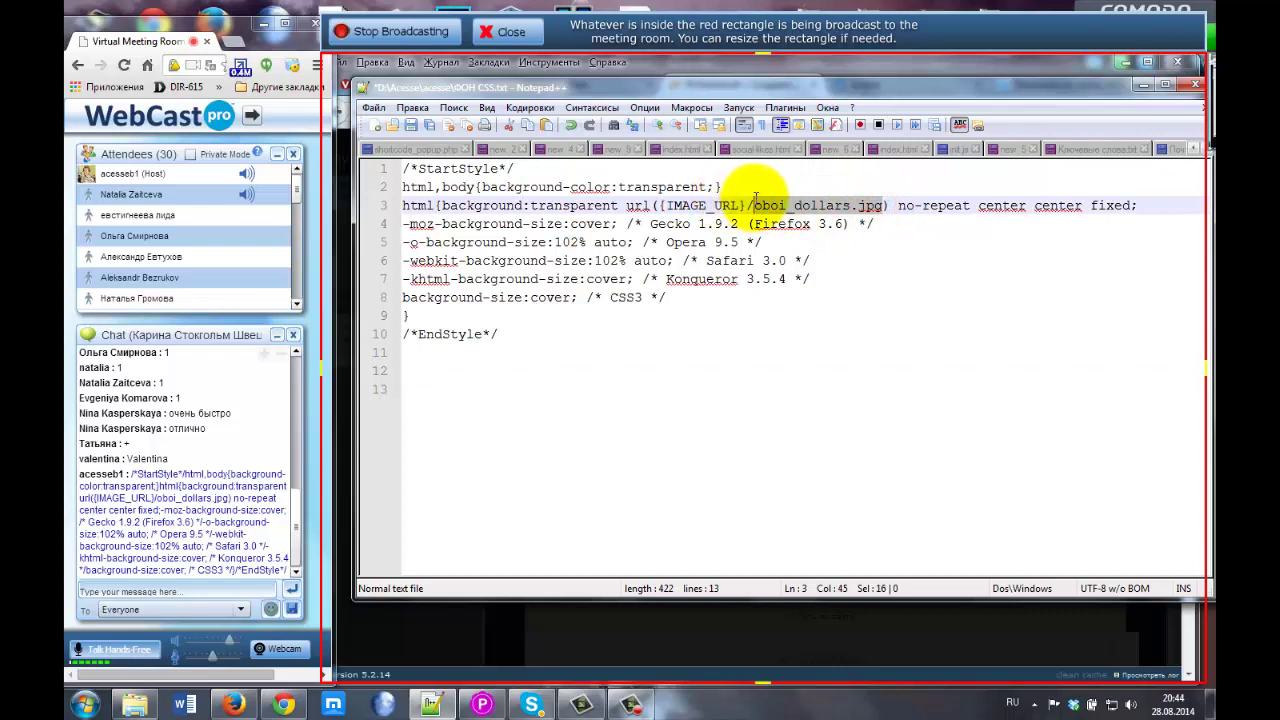
click(812, 212)
drag(660, 205, 885, 205)
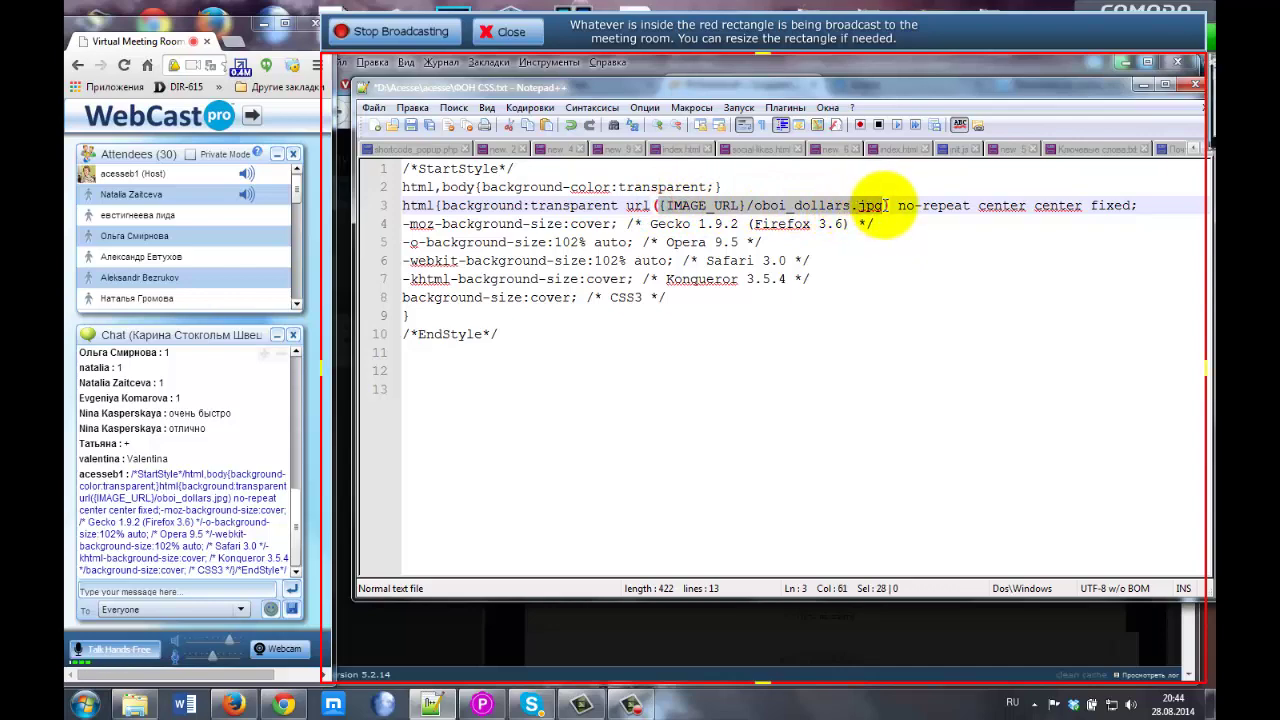
drag(829, 85, 823, 168)
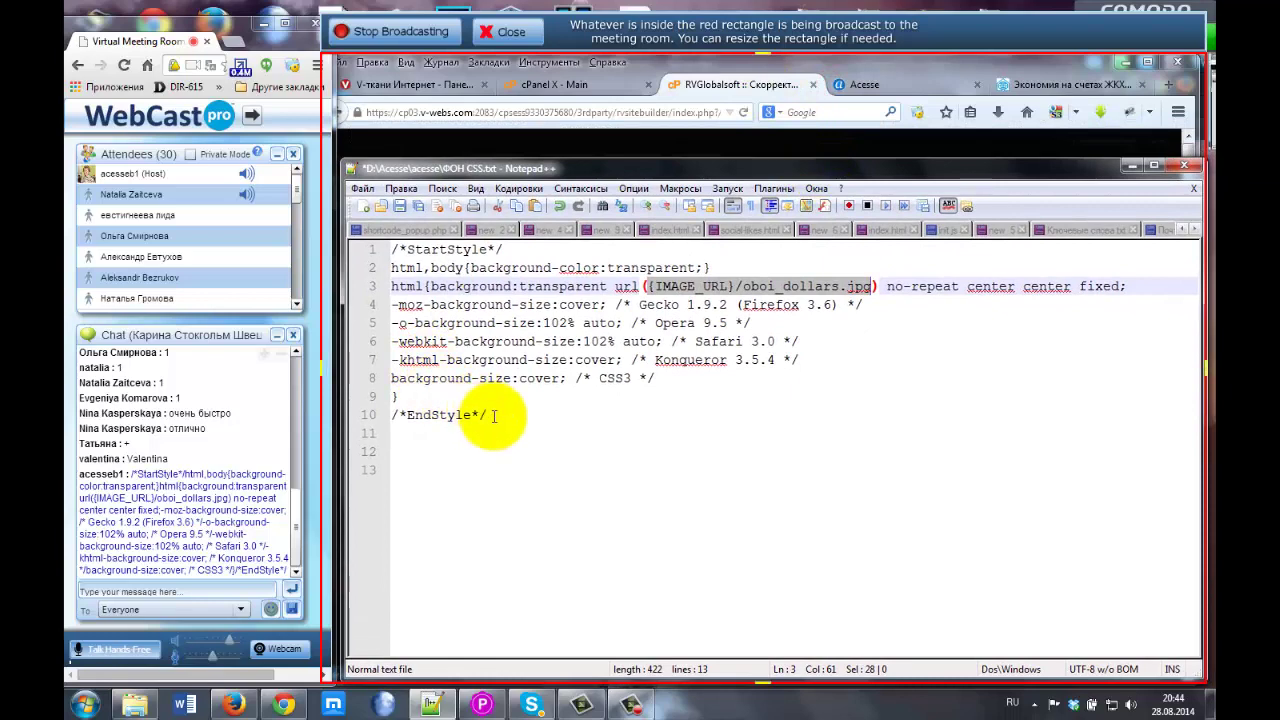
drag(493, 416, 383, 236)
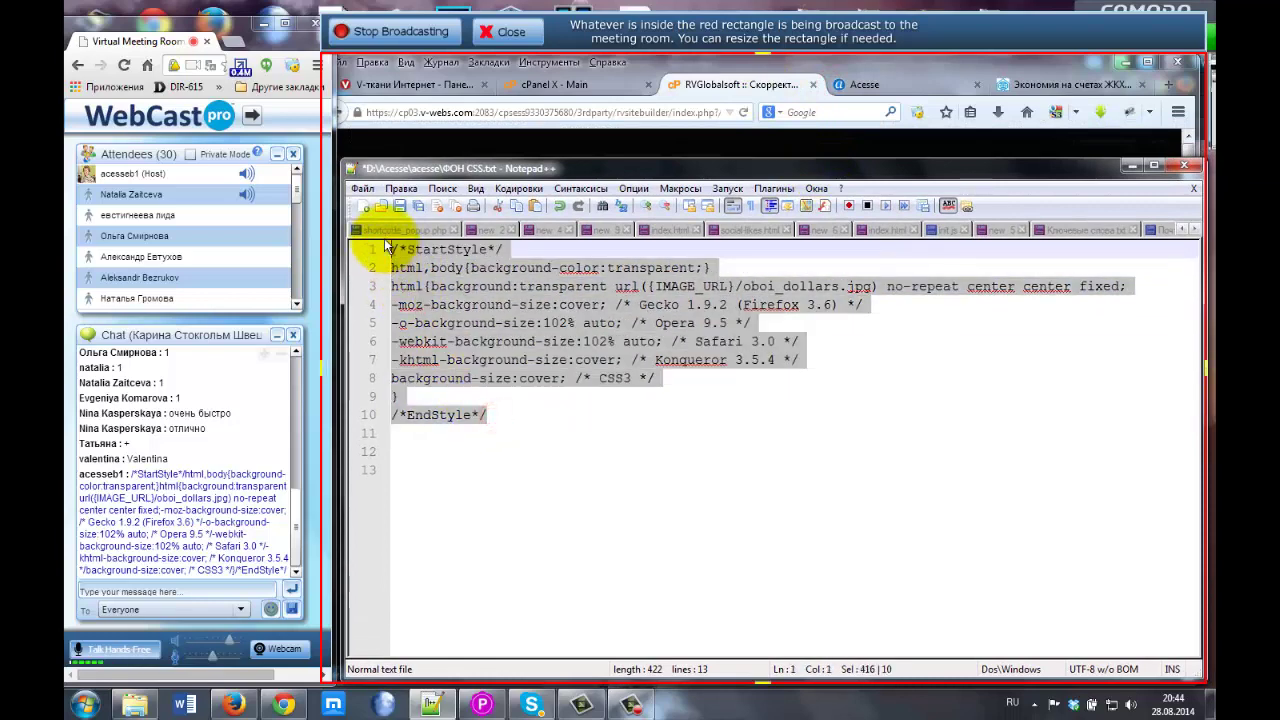
click(728, 84)
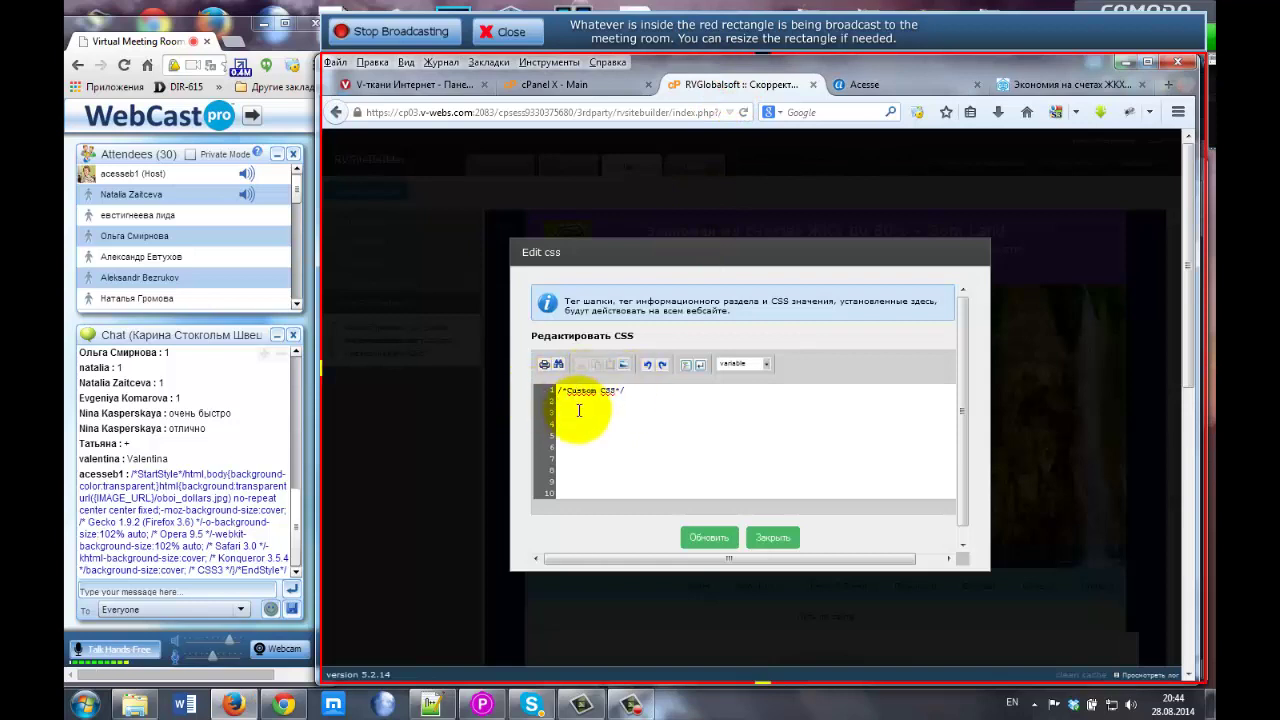
Paste the ten background CSS lines and select {IMAGE_URL}/oboi_dollars.jpg in the url rule.
key(ctrl+v)
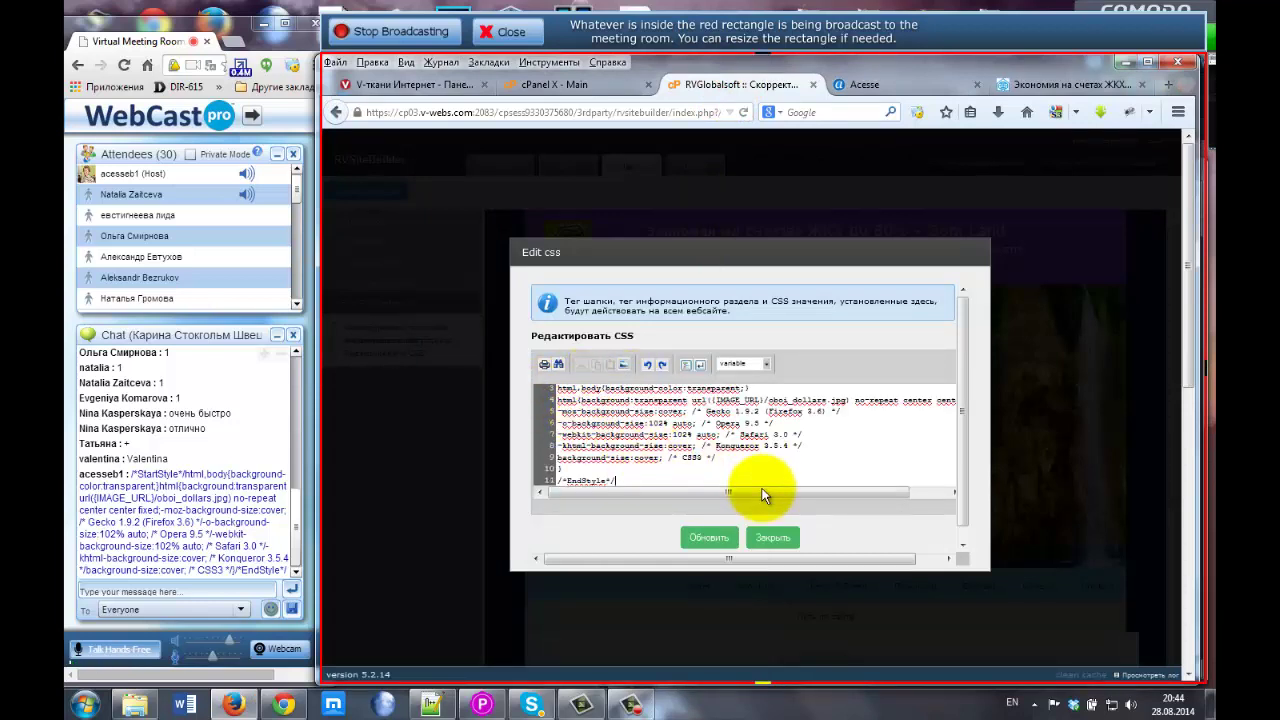
drag(764, 493, 823, 491)
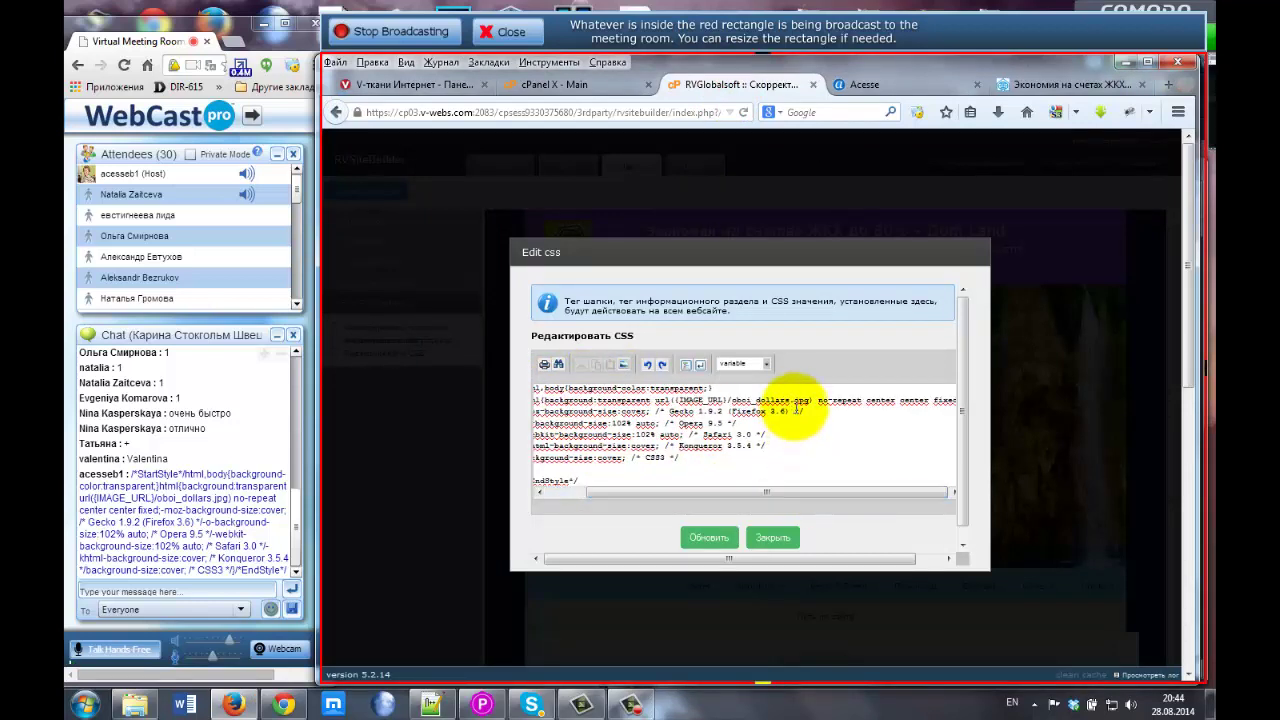
scroll(790, 411, up, 1)
scroll(750, 424, up, 1)
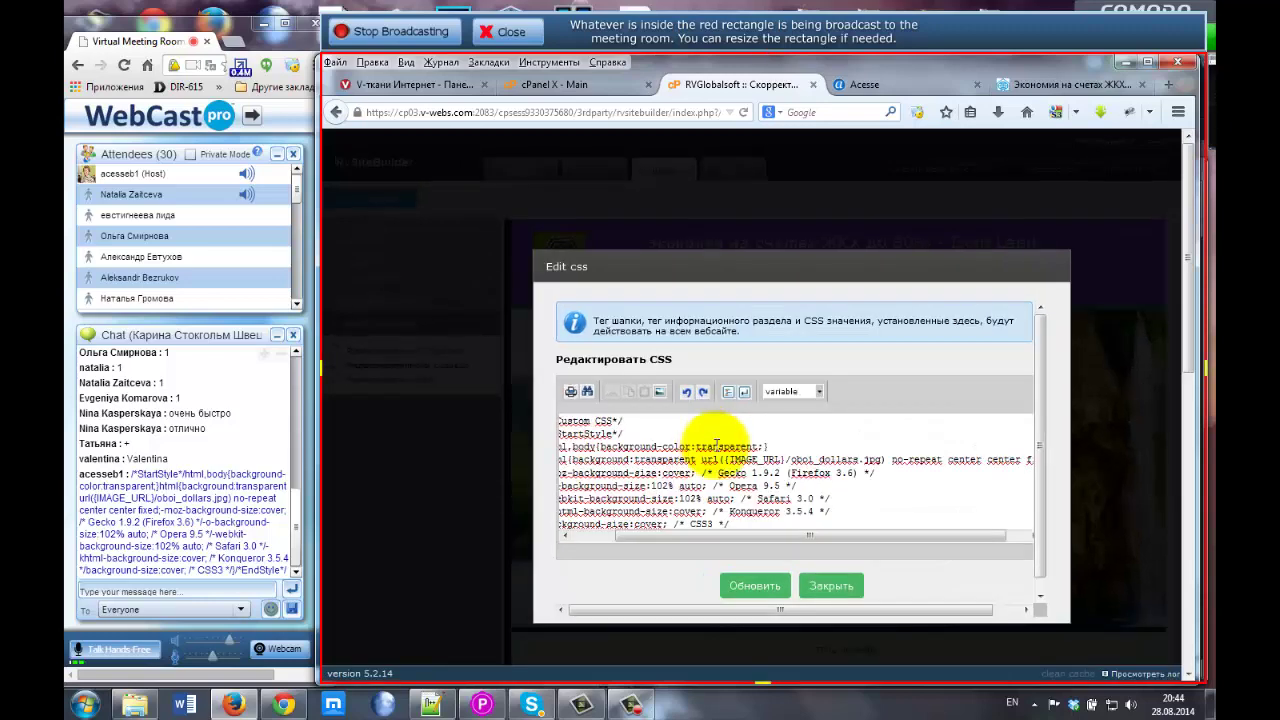
key(ctrl+plus)
drag(874, 283, 723, 194)
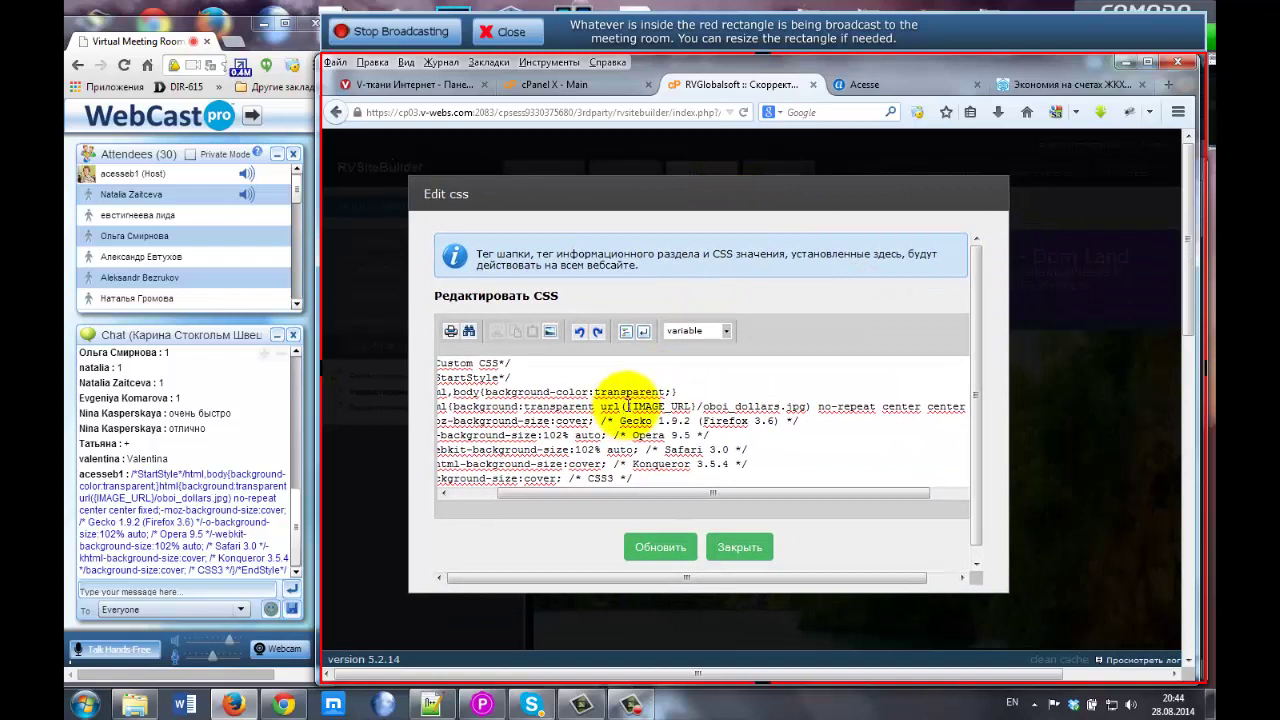
drag(628, 406, 806, 408)
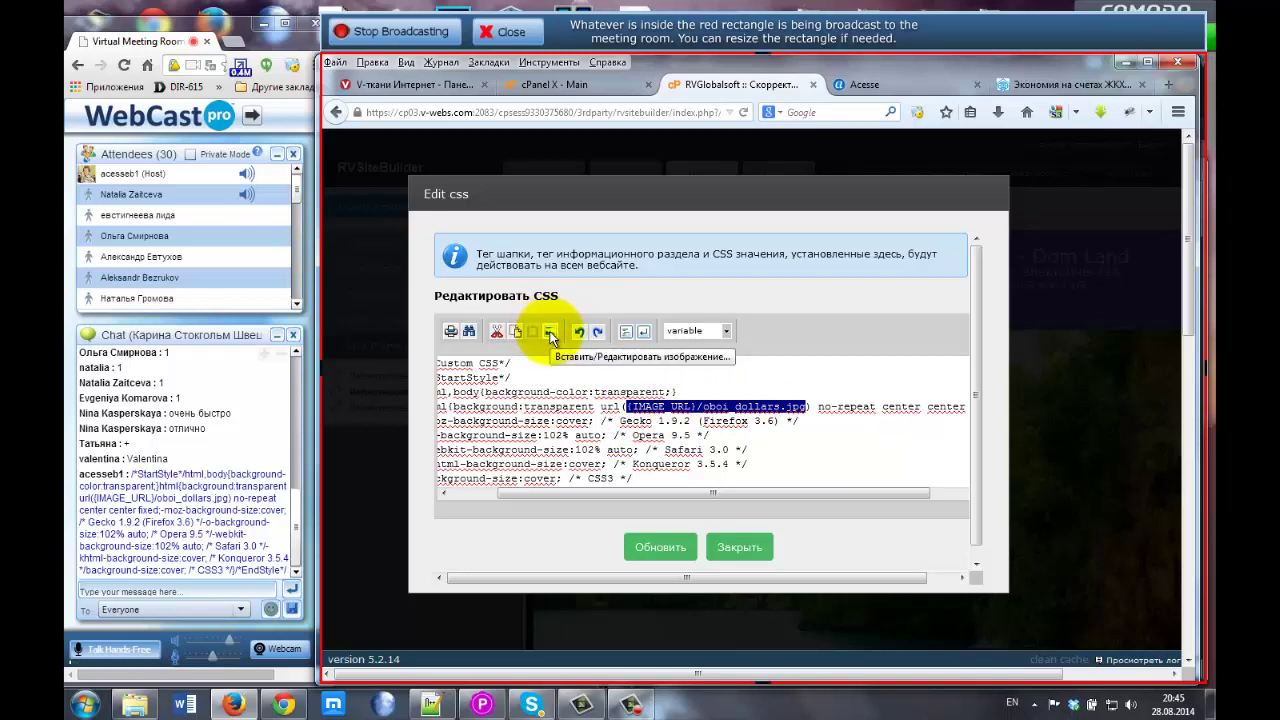
Open the Local file folder in the image inserter and start an upload from the computer.
click(549, 334)
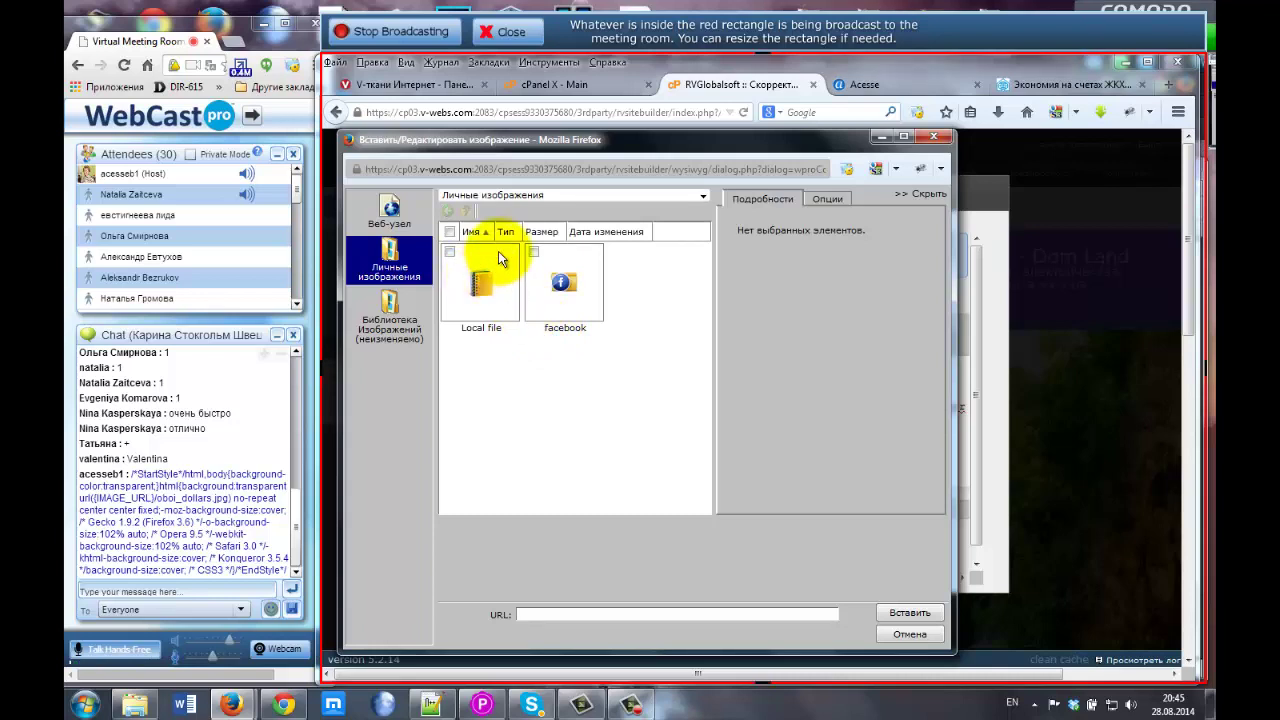
click(477, 286)
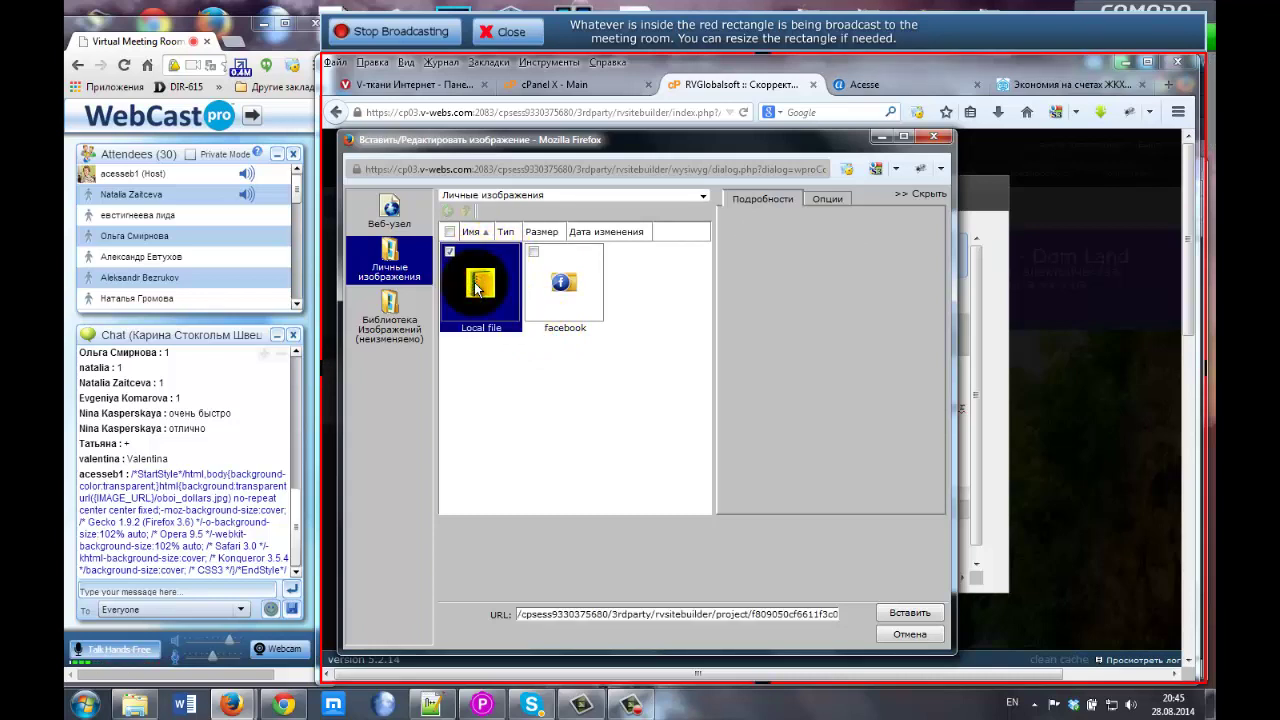
double_click(477, 286)
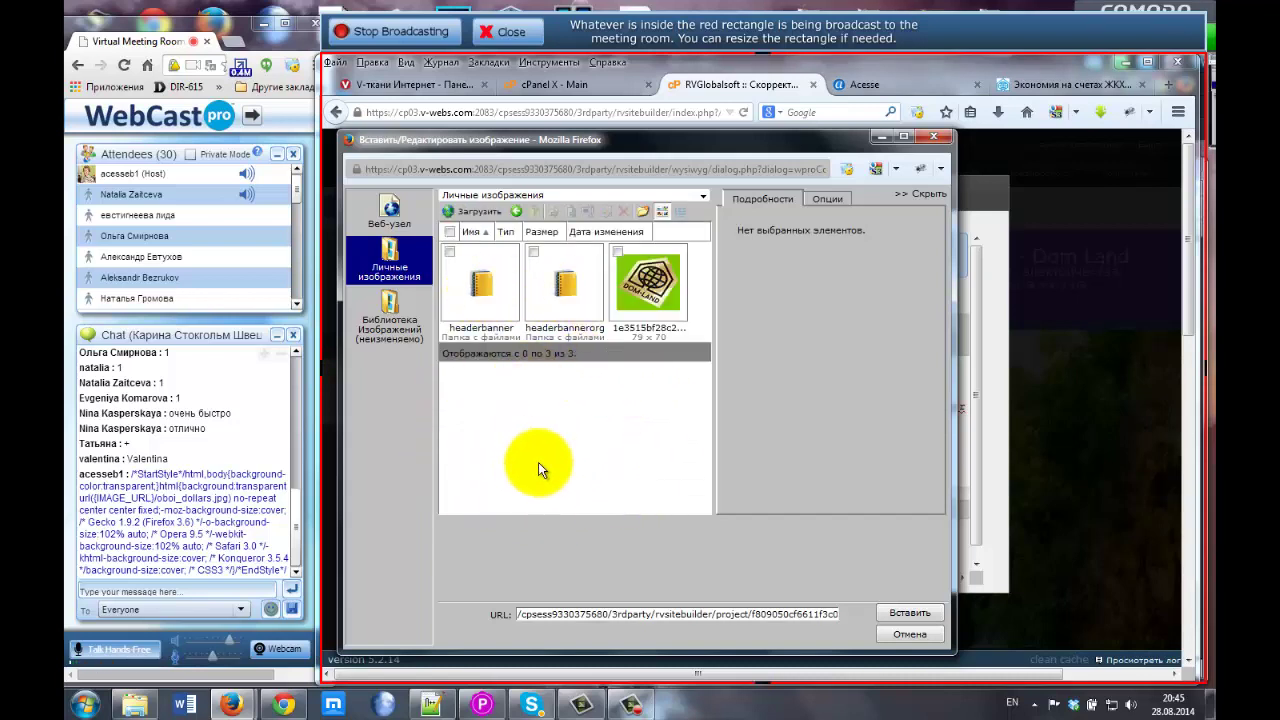
click(477, 213)
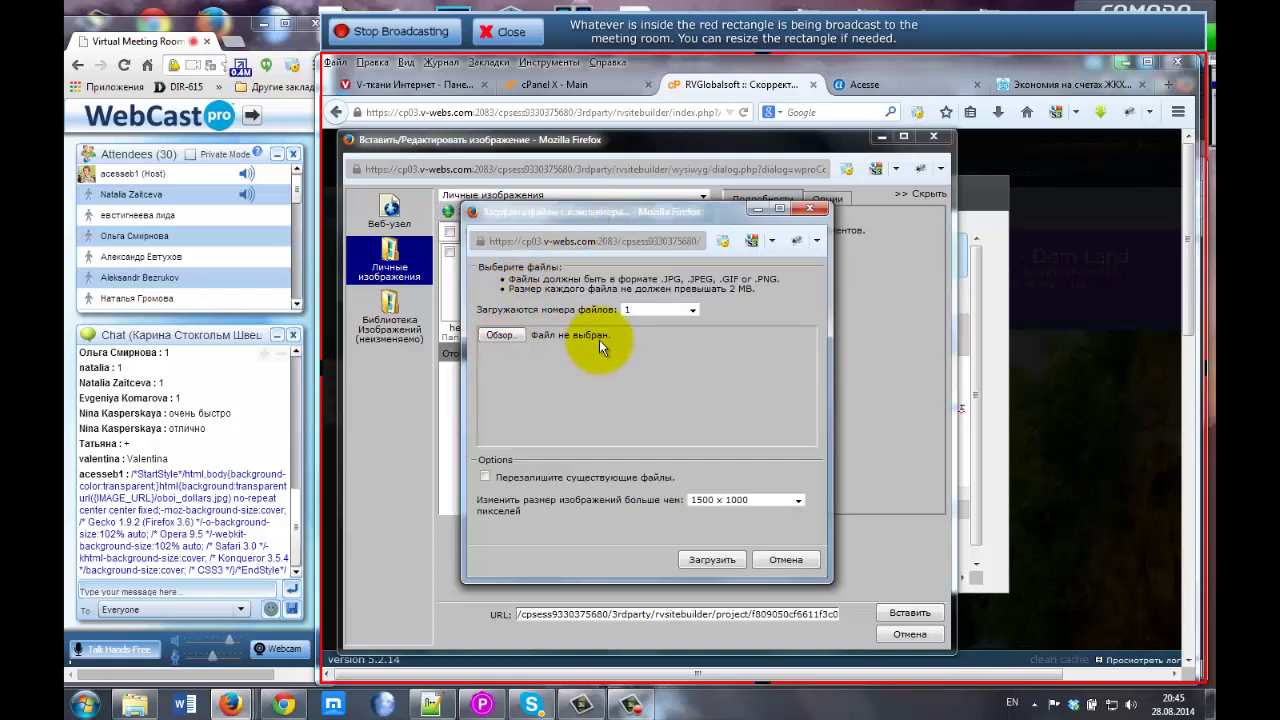
Upload gornyi vodopad dom-land.megamoney.biz.jpg with the upload count set to 5 files.
click(686, 310)
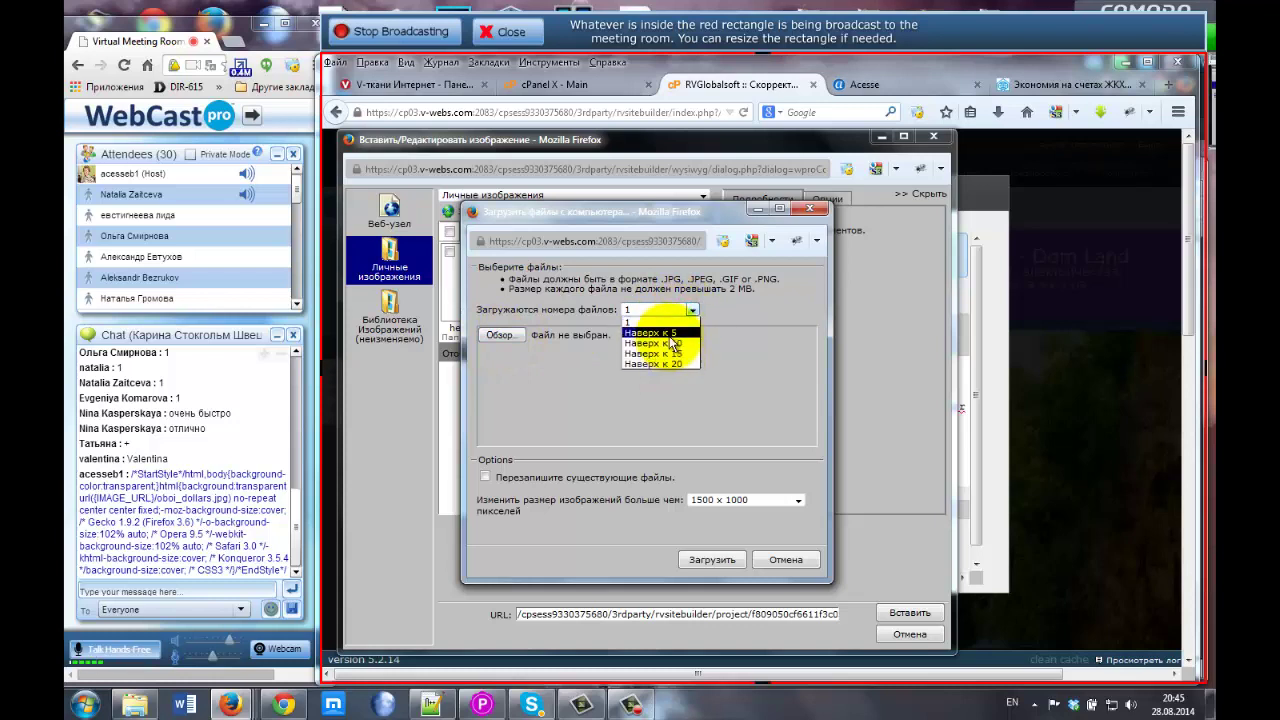
click(668, 332)
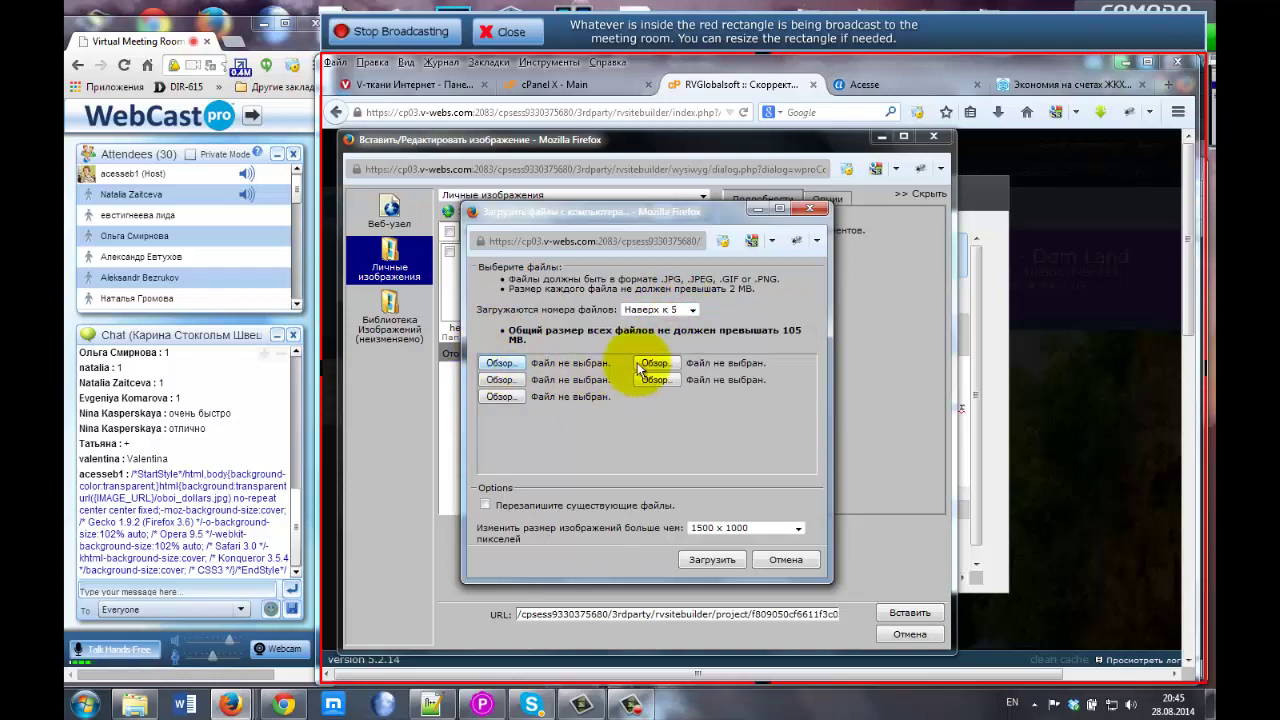
click(493, 364)
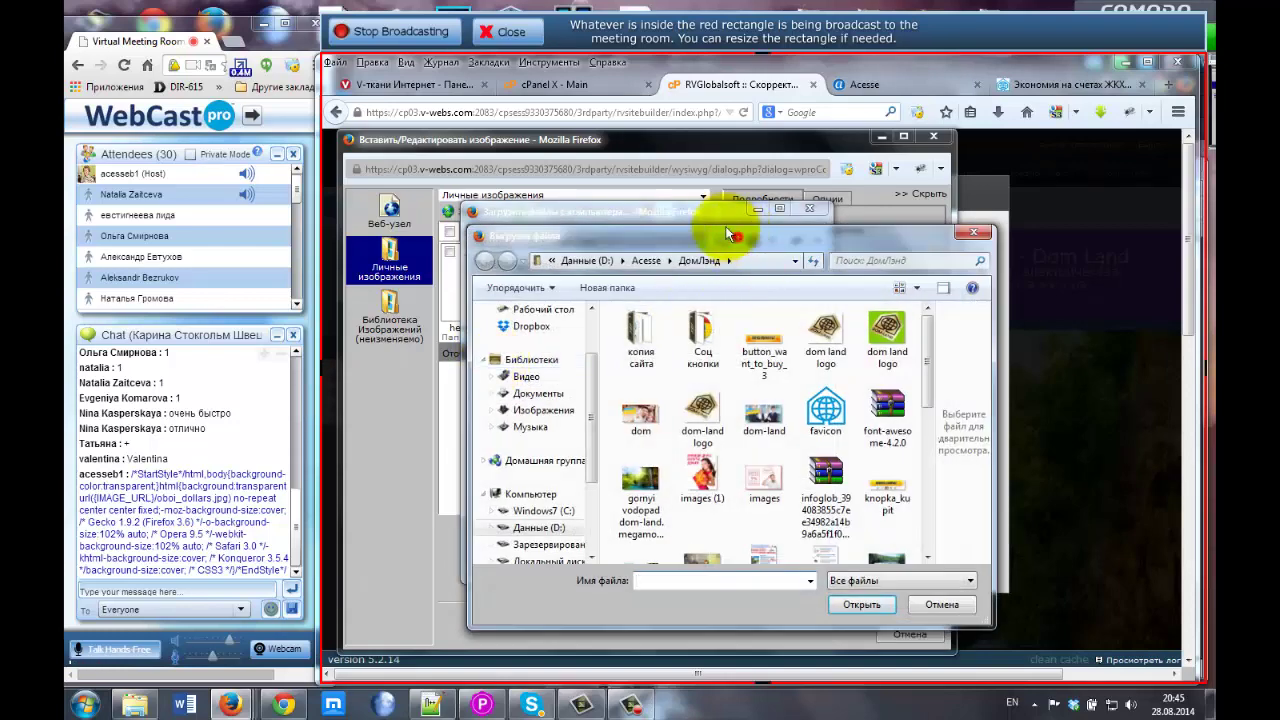
drag(730, 235, 686, 183)
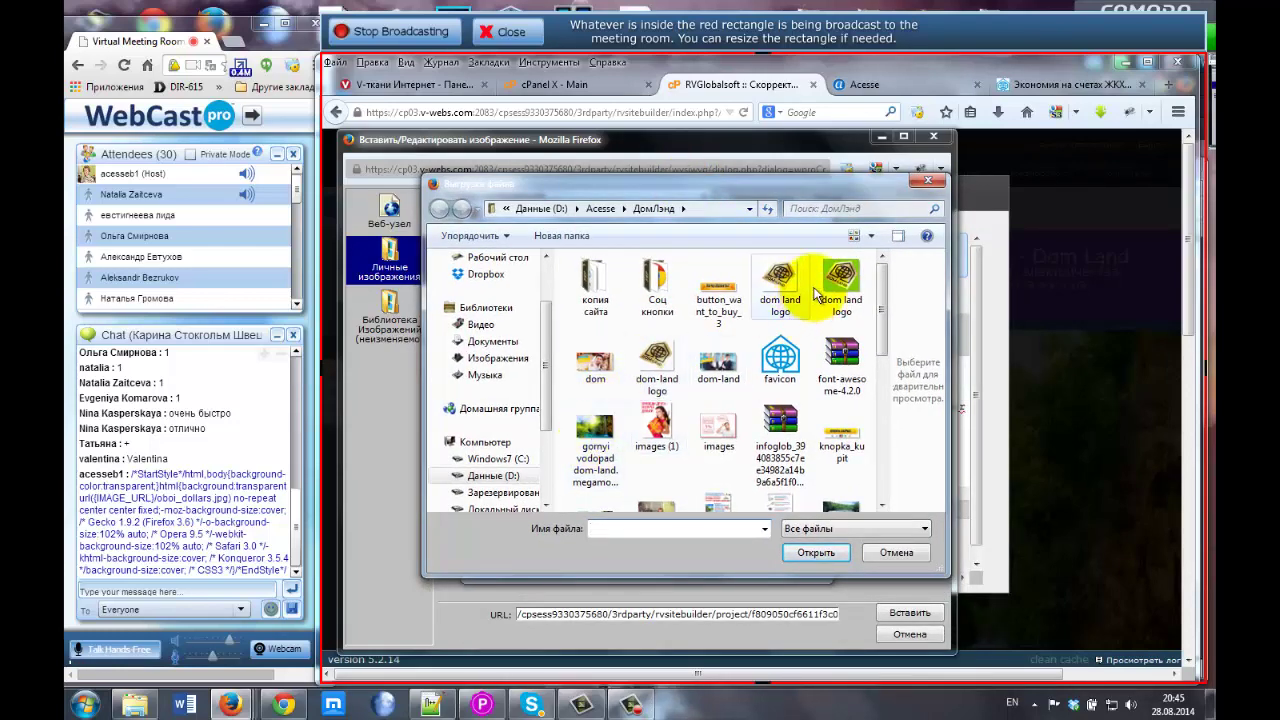
click(590, 445)
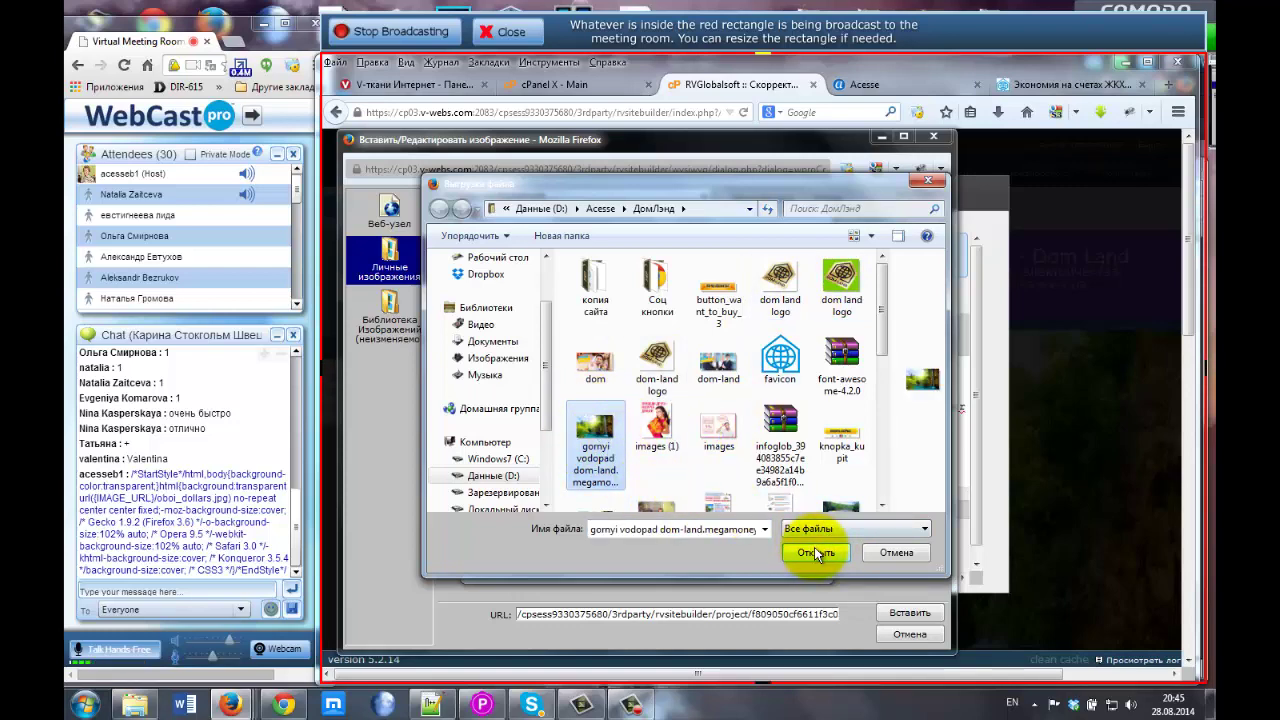
scroll(780, 410, down, 1)
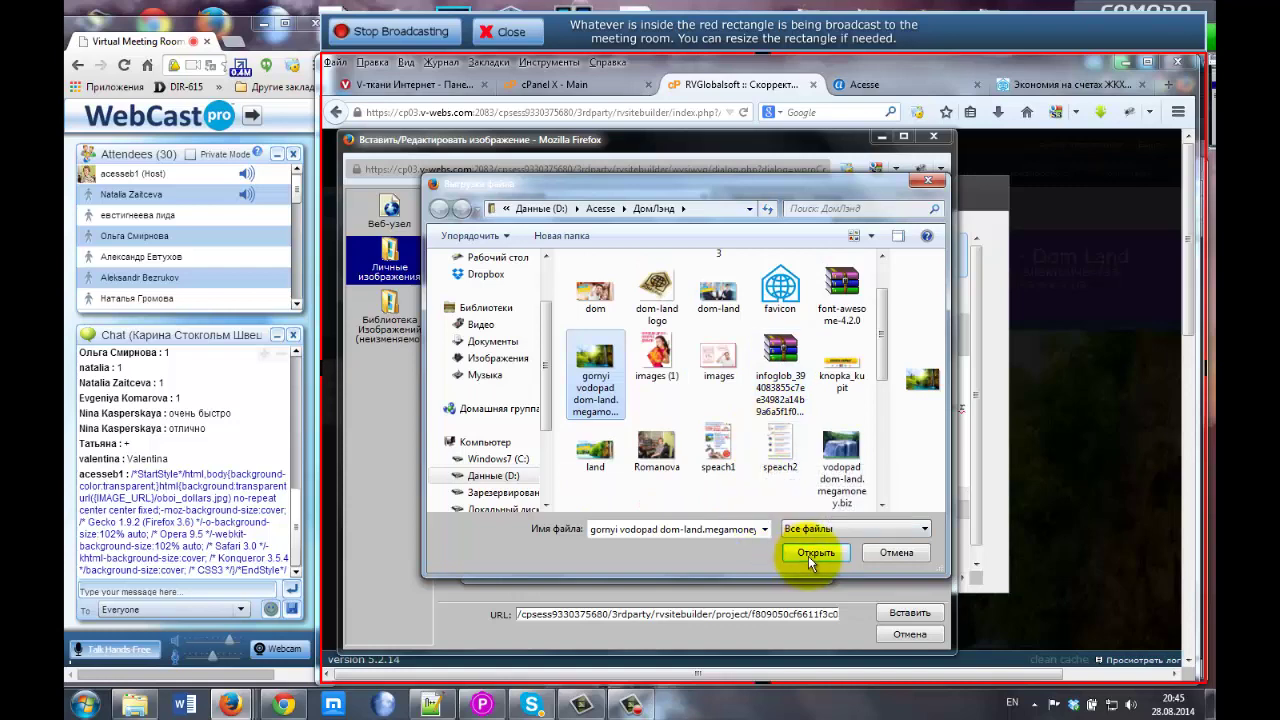
click(814, 553)
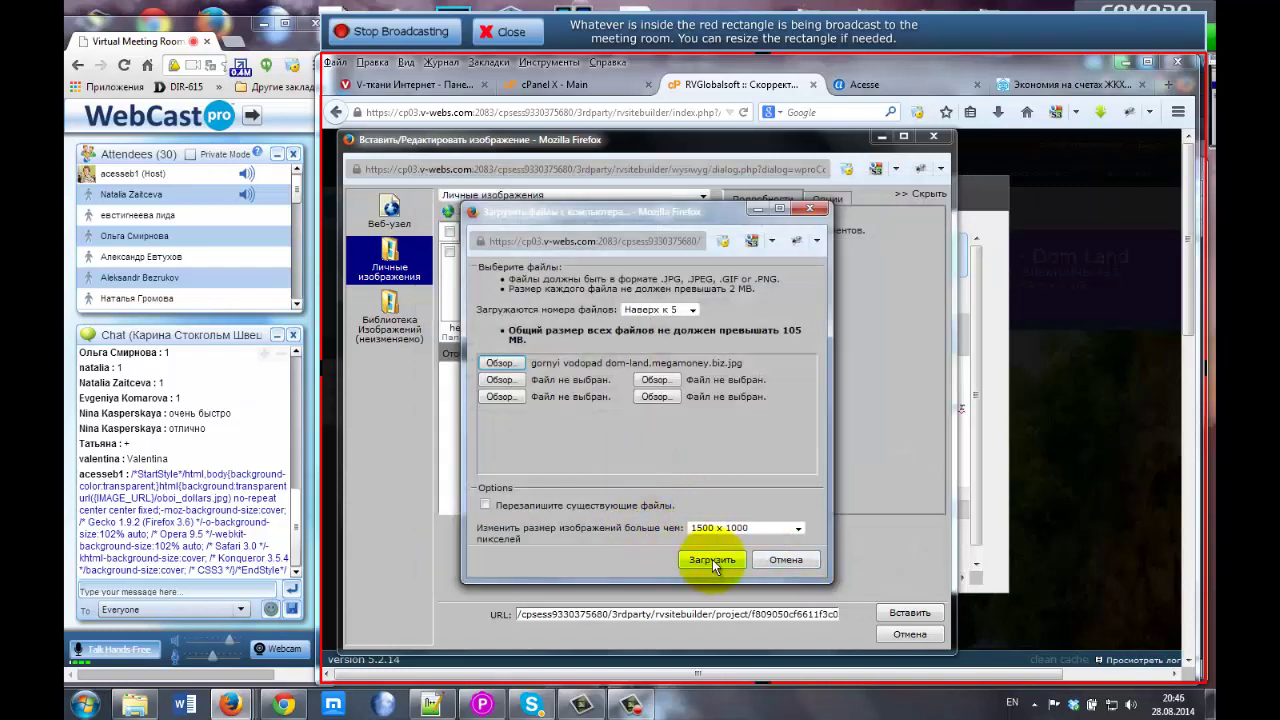
click(712, 559)
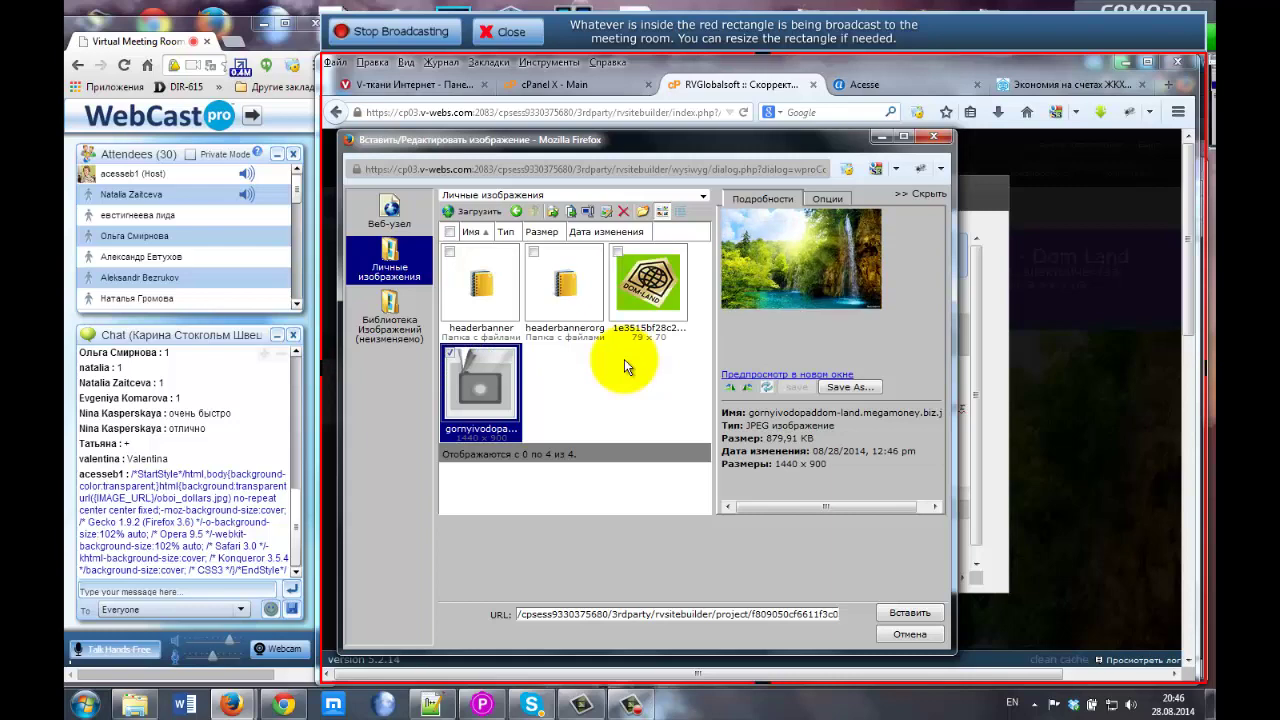
Insert gornyivodopaddom-land.megamoney.biz.jpg into the CSS background url, replacing oboi_dollars.jpg, and check its .jpg extension.
click(906, 613)
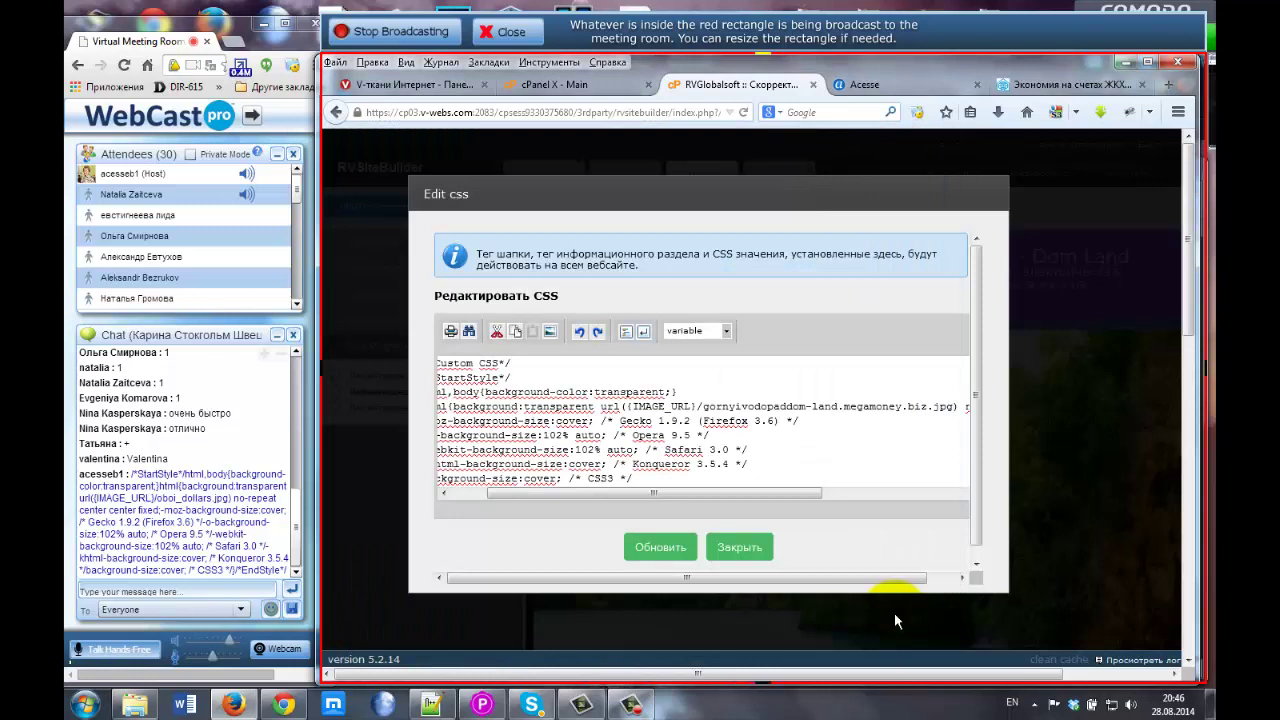
drag(744, 495, 782, 492)
click(578, 406)
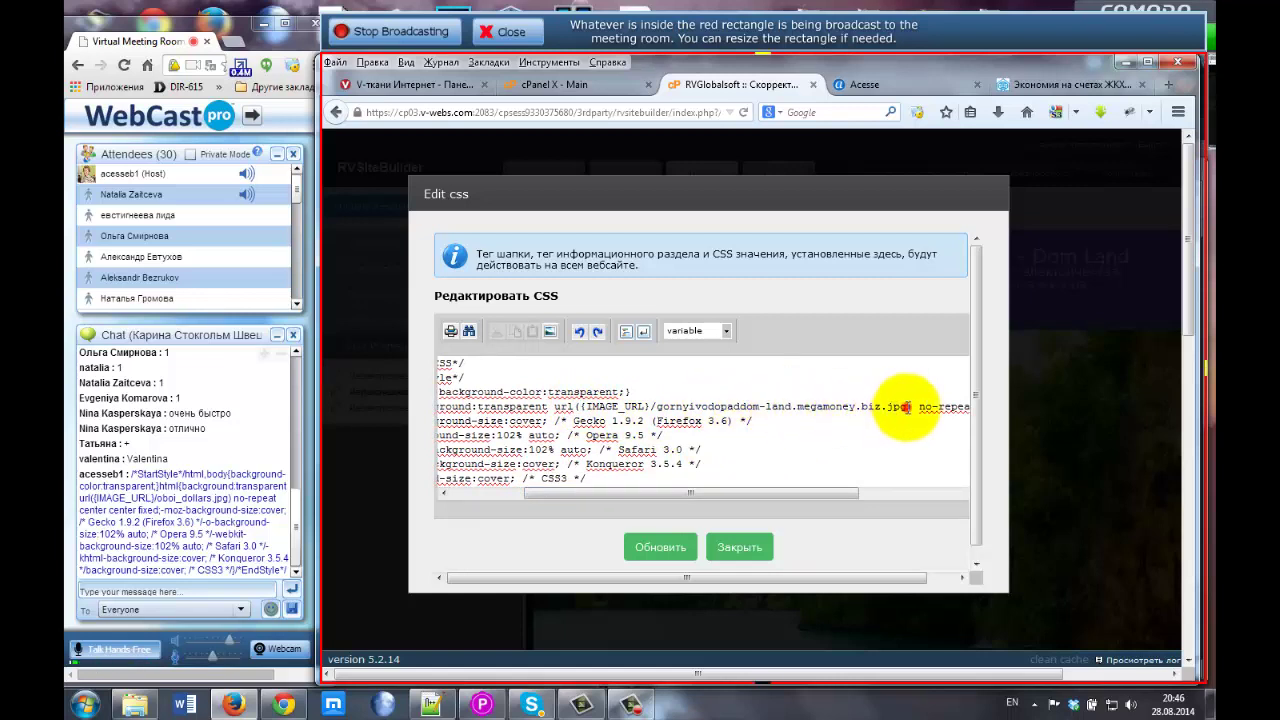
drag(906, 407, 887, 407)
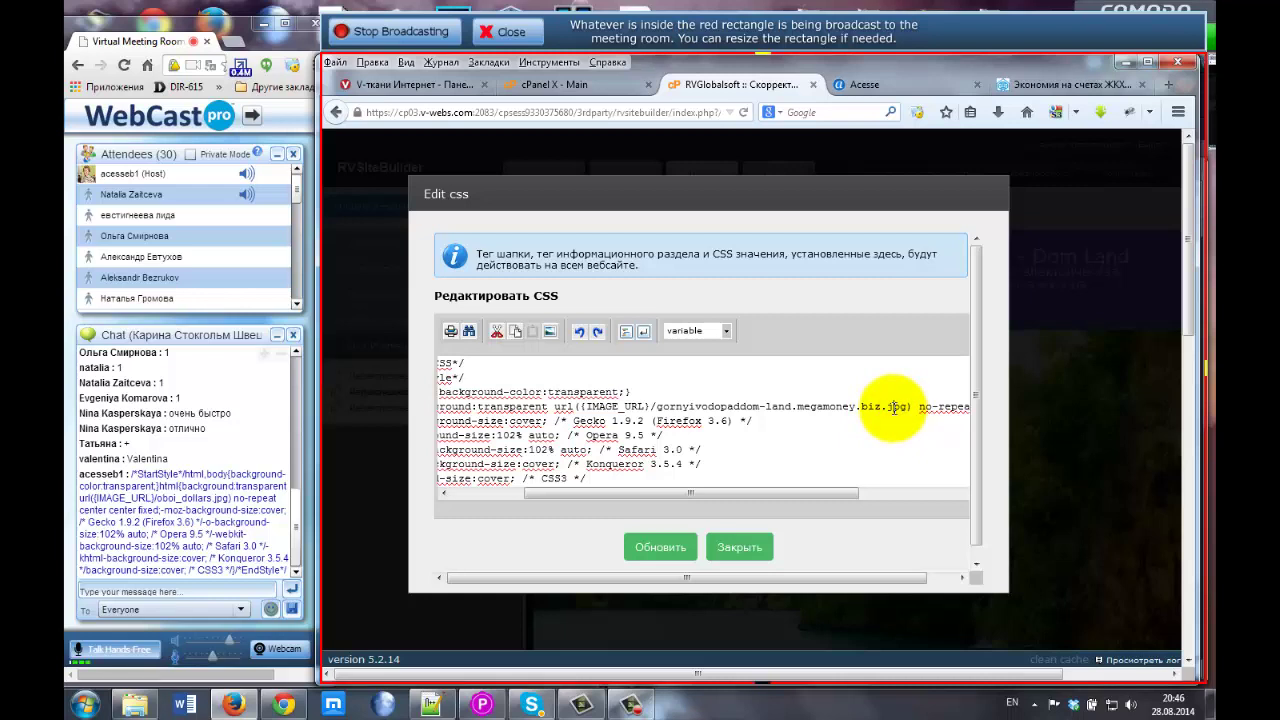
Save the edited custom CSS, close the Edit css dialog, and update the template to reload the preview.
click(657, 549)
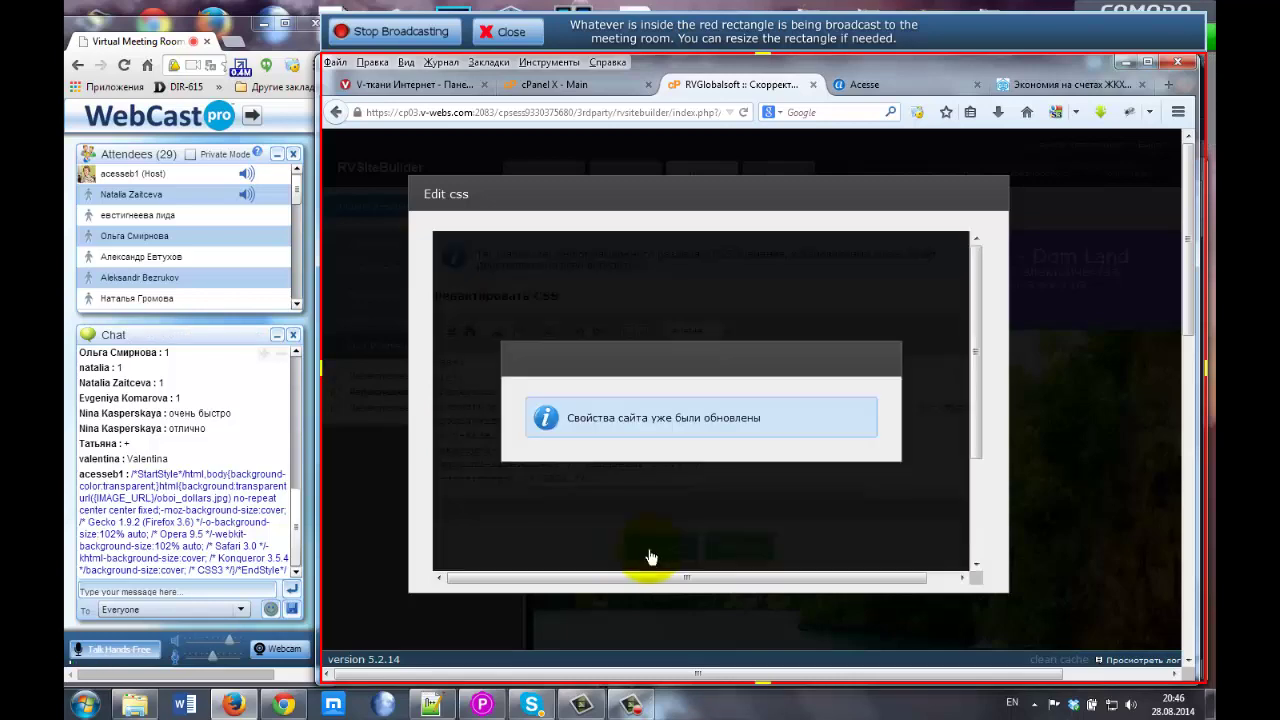
click(740, 546)
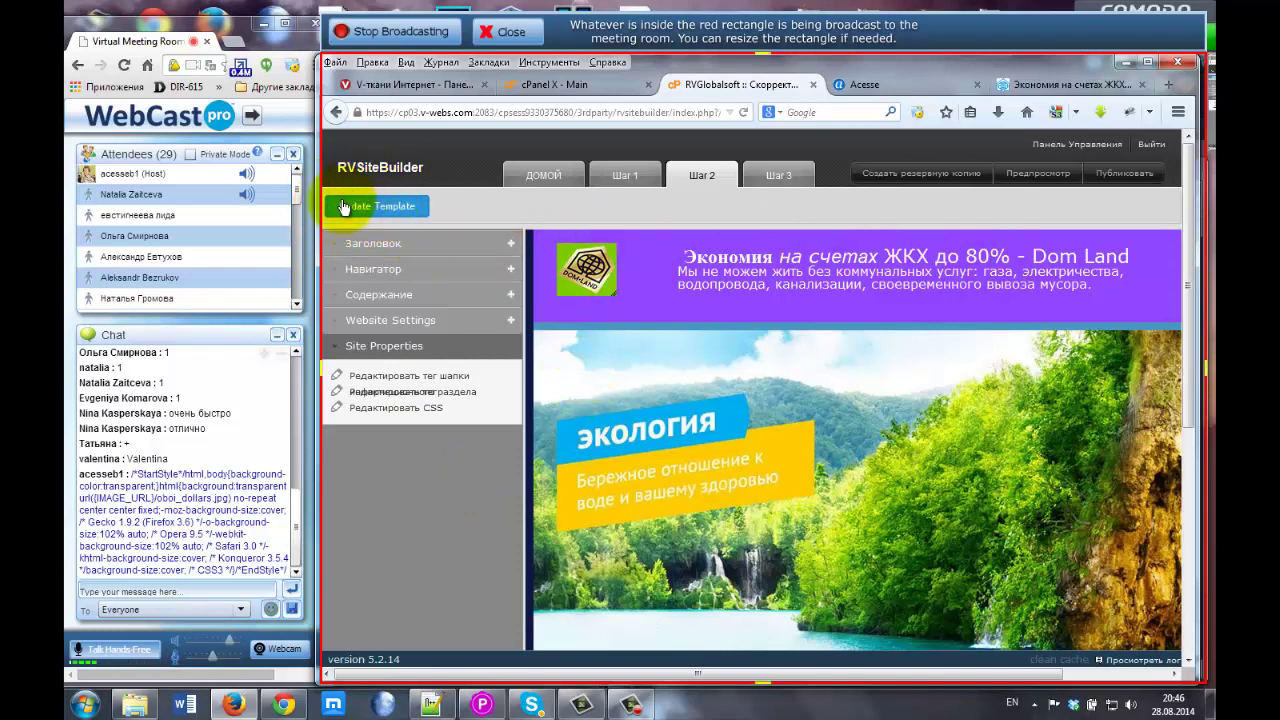
click(404, 207)
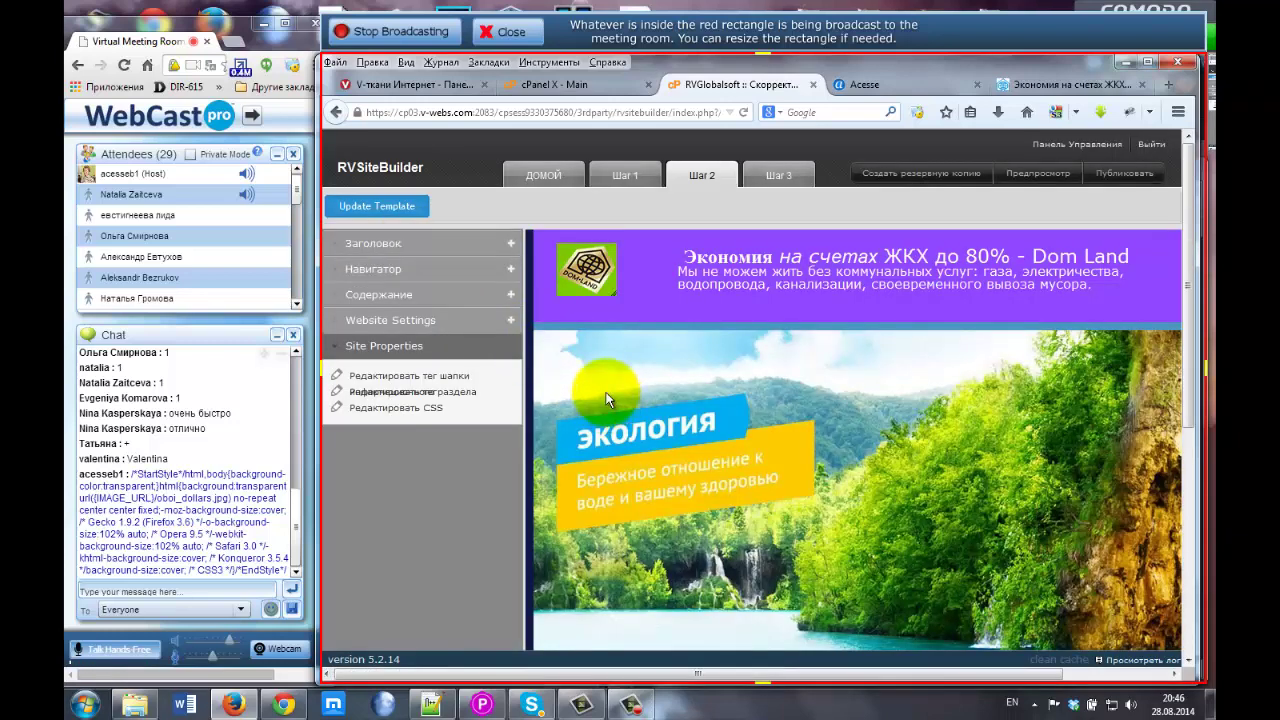
key(ctrl+minus)
key(ctrl+minus)
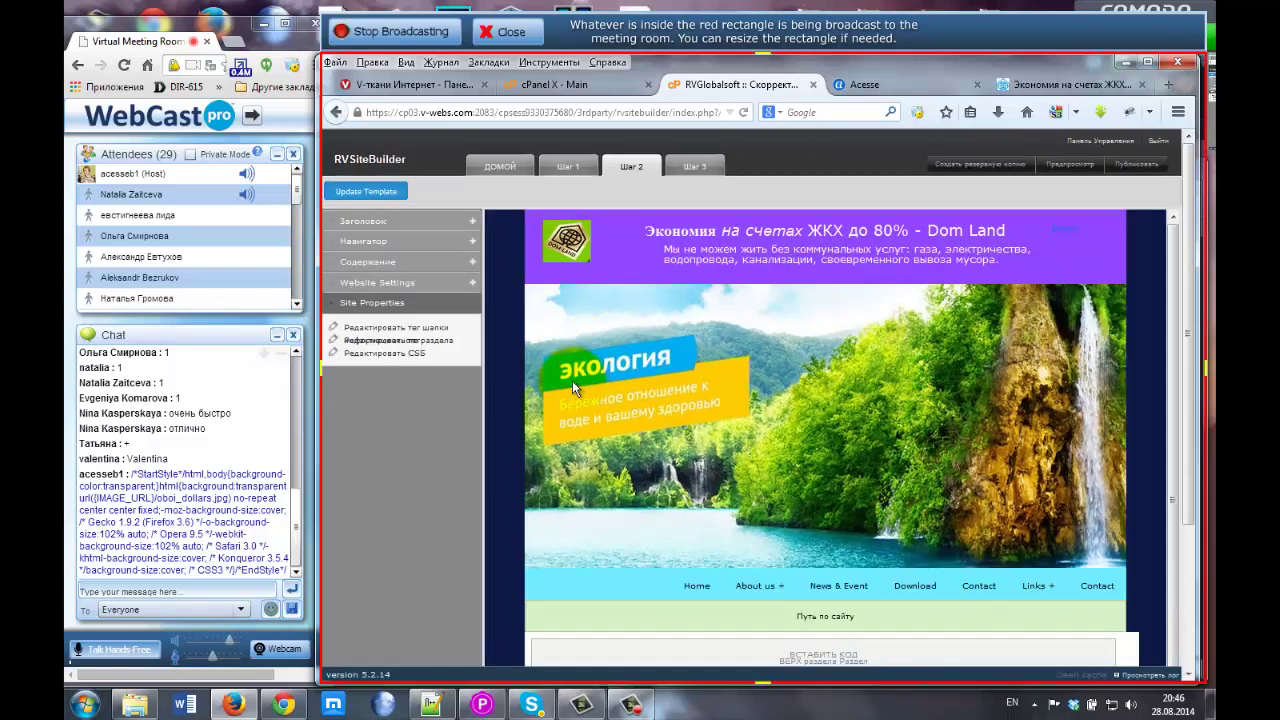
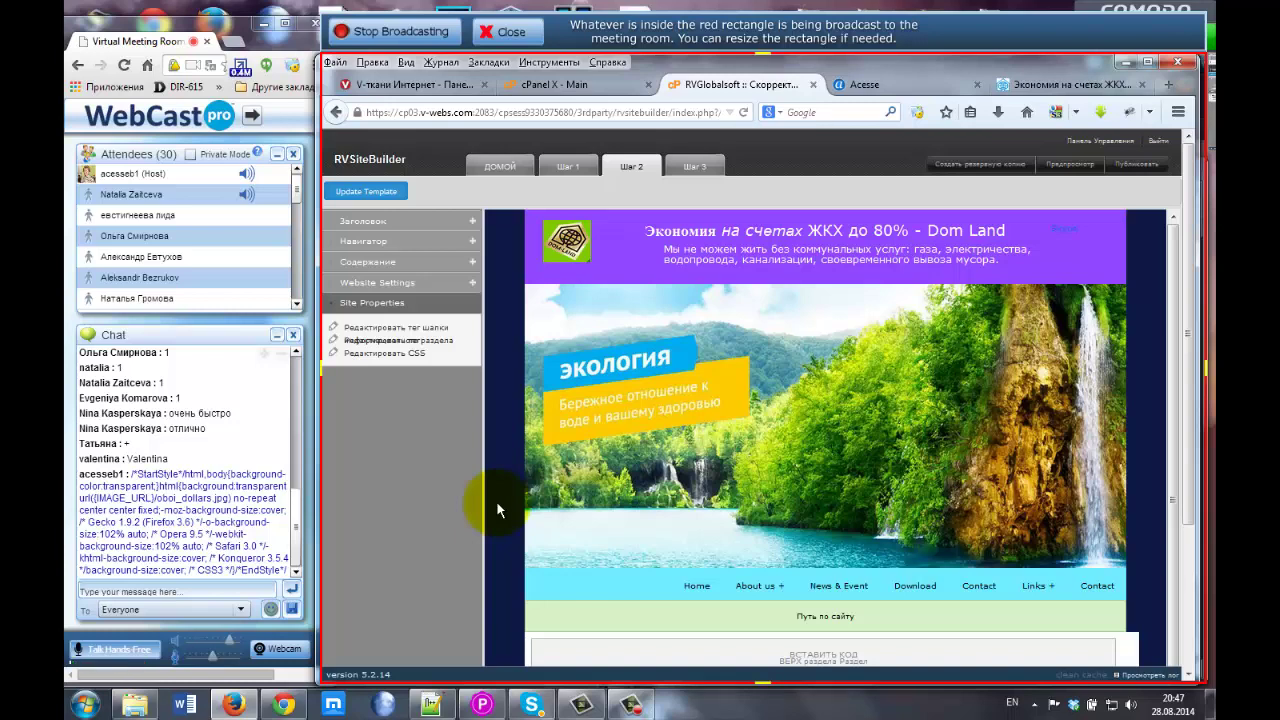
In the Шаг 3 page list, rename the home page from Домой to Главная.
click(695, 168)
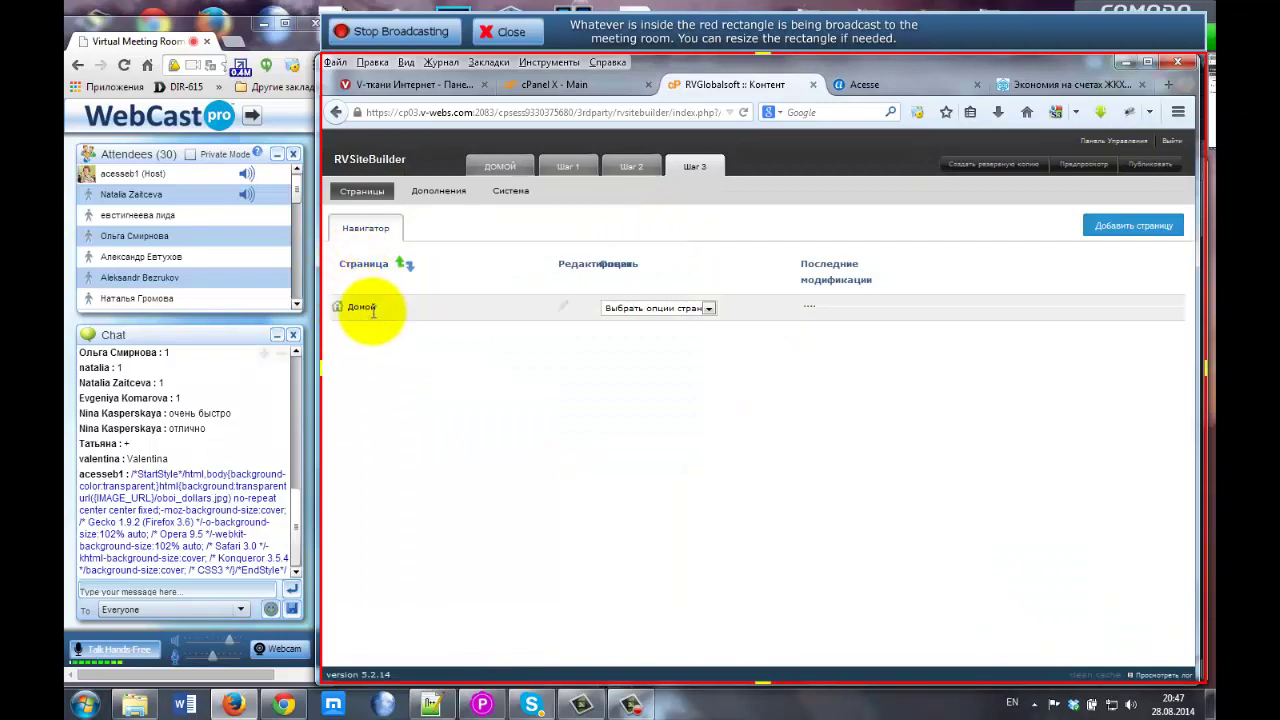
drag(338, 307, 384, 318)
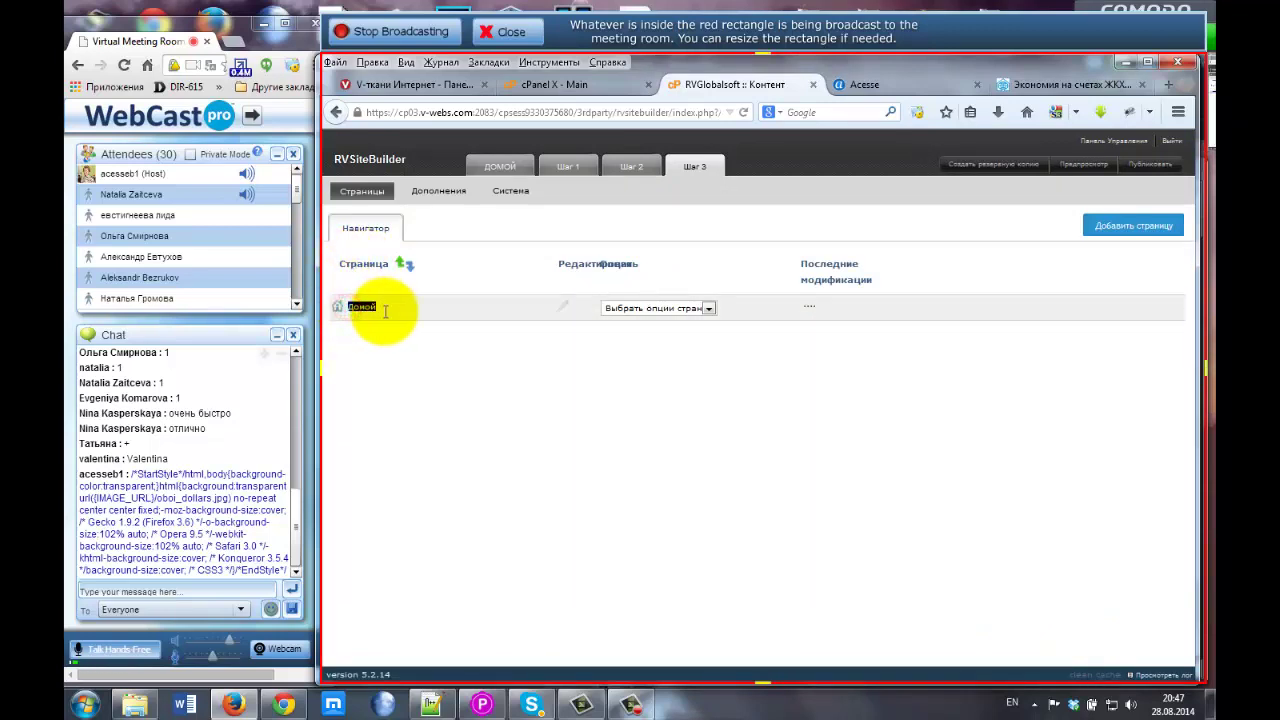
click(386, 307)
double_click(372, 307)
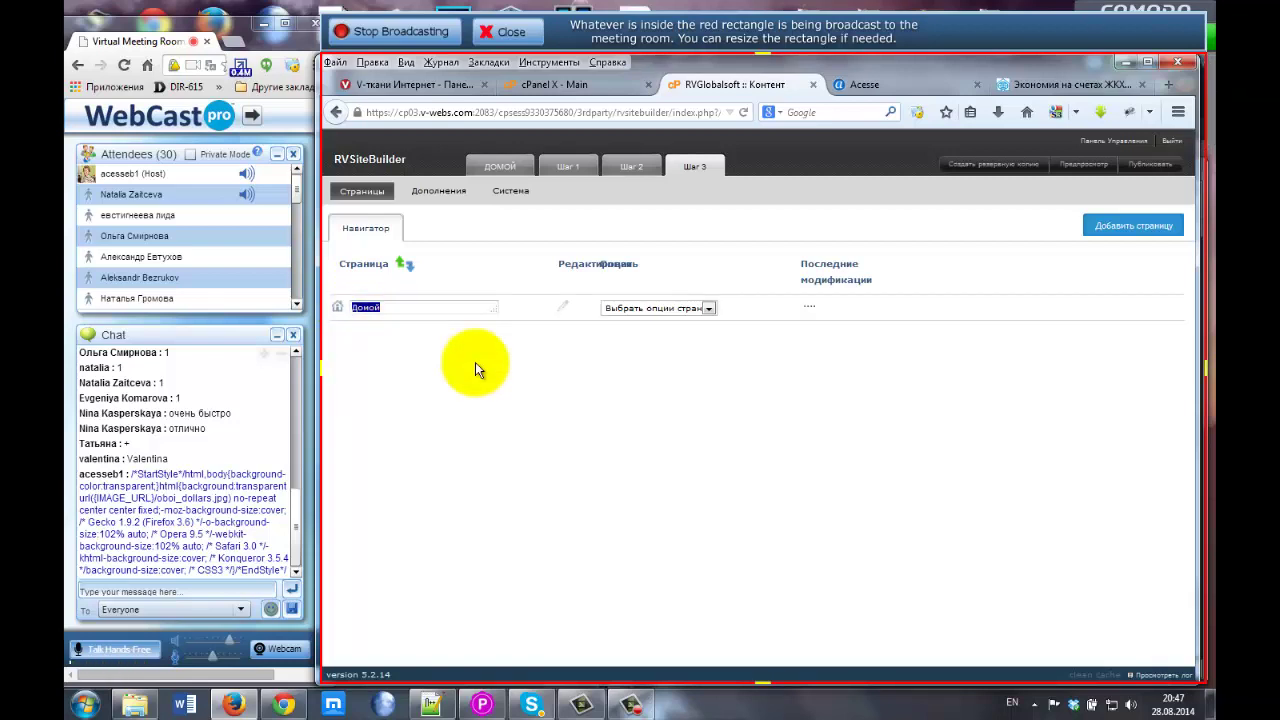
key(alt+shift)
text(Г)
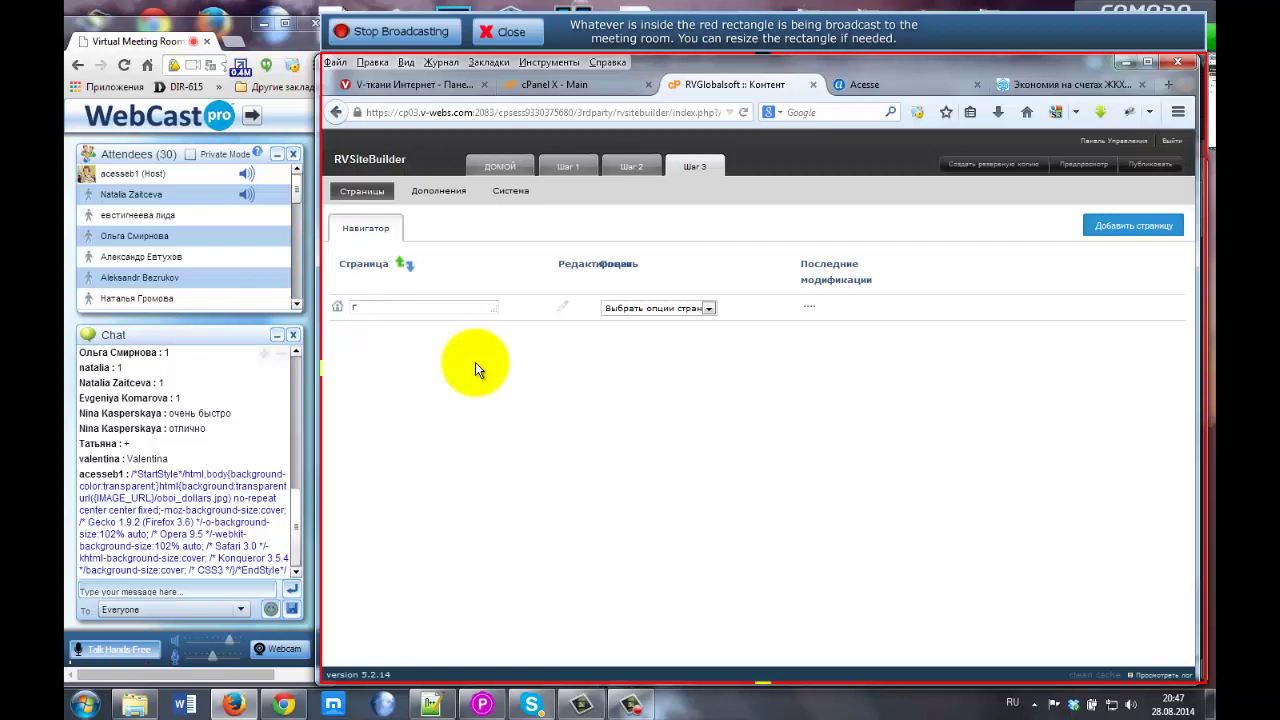
text(лавная)
key(Return)
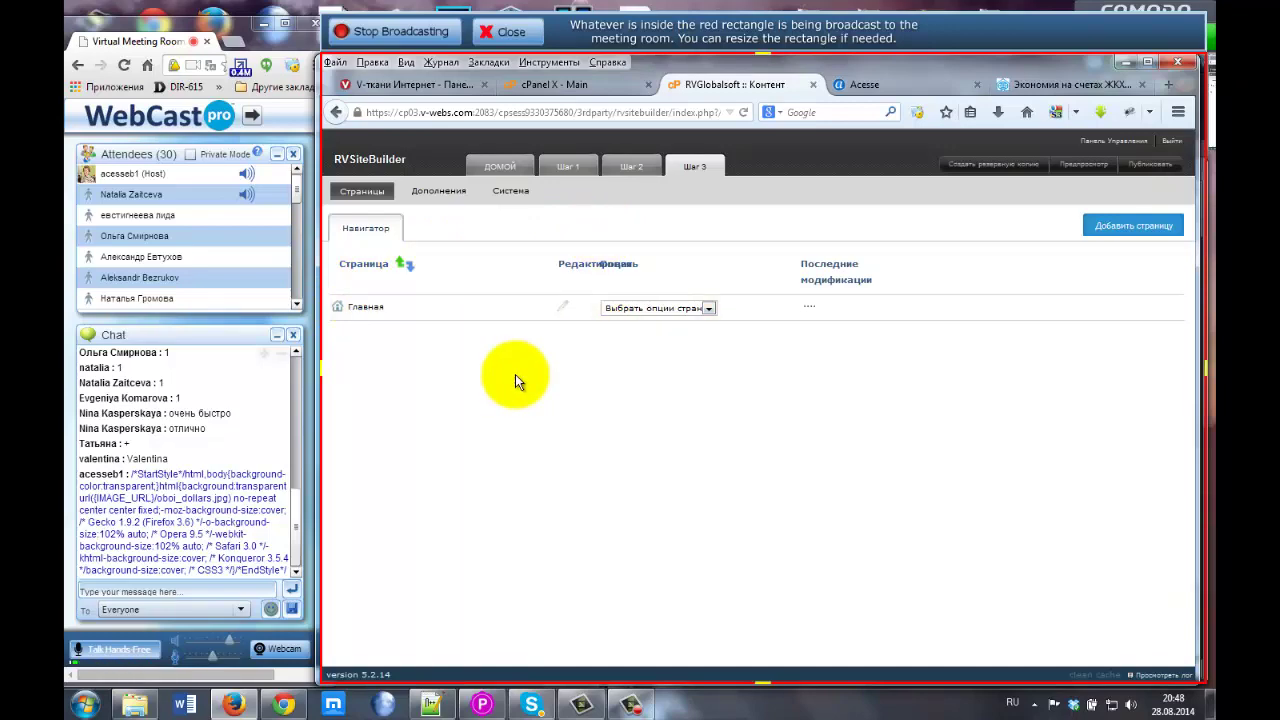
click(1040, 85)
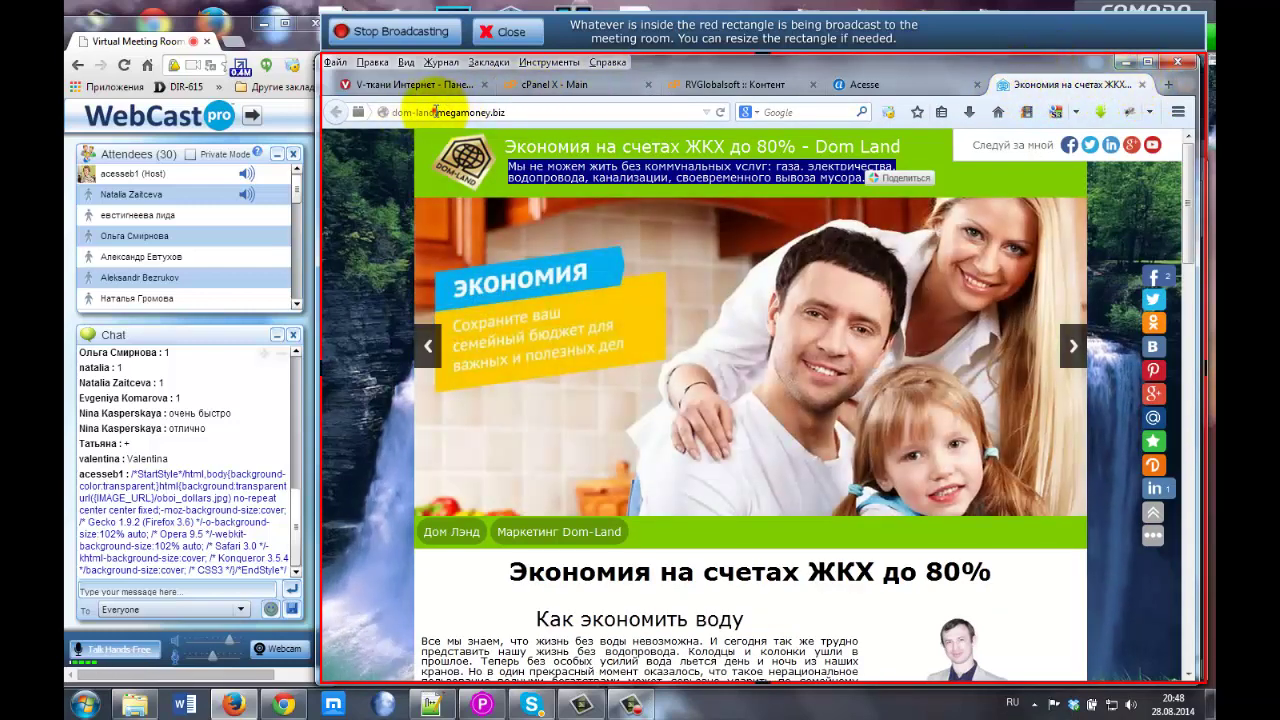
drag(435, 112, 384, 112)
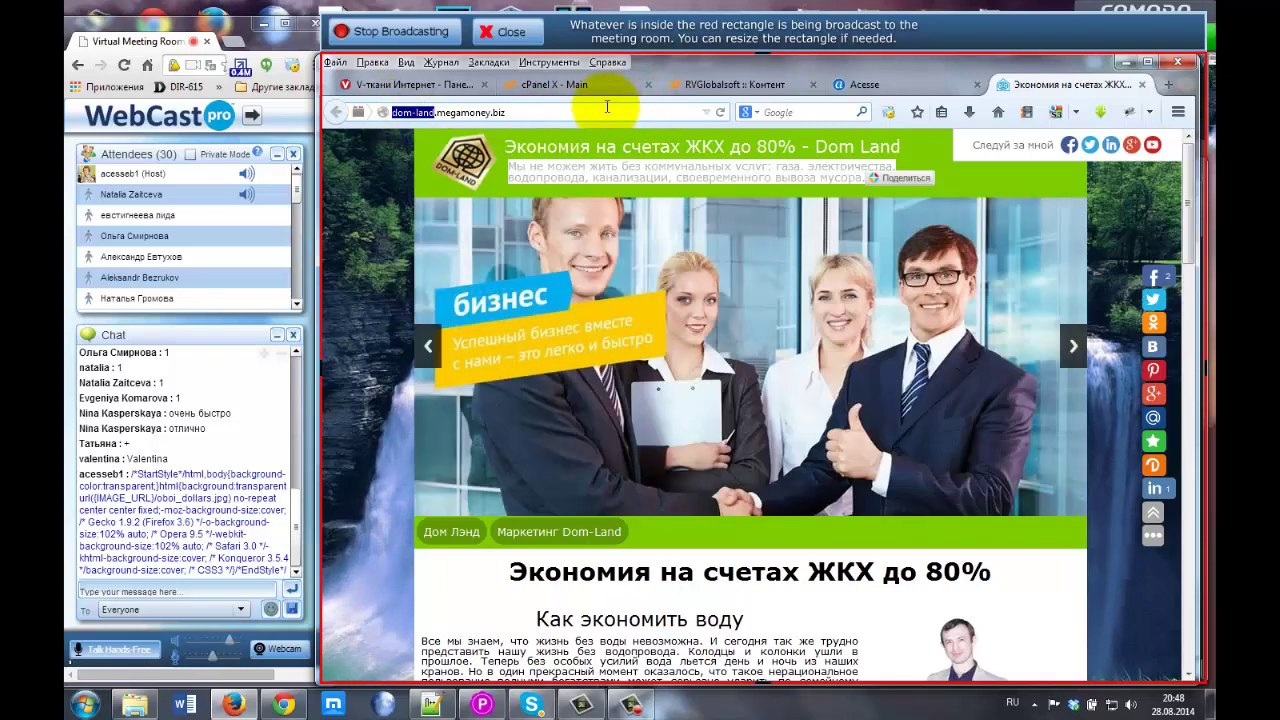
click(741, 86)
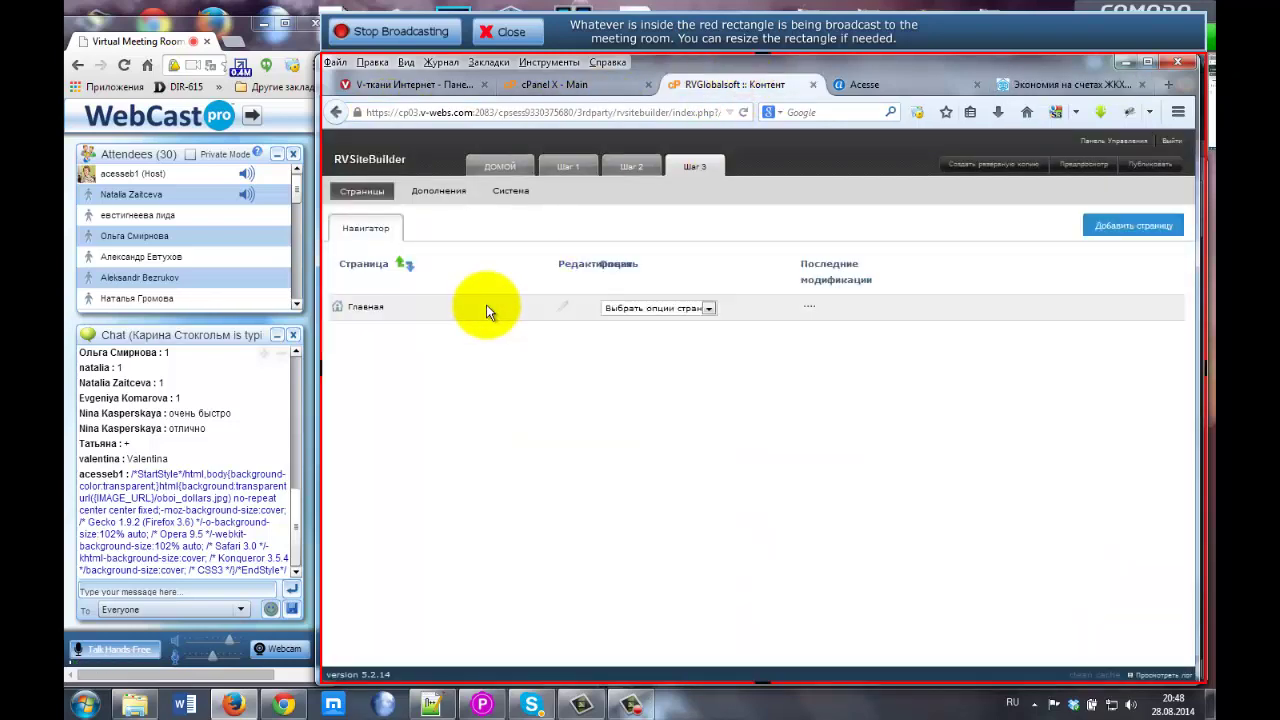
Set the Главная page's title to 'Это название страницы' under Дополнения and save it.
click(436, 196)
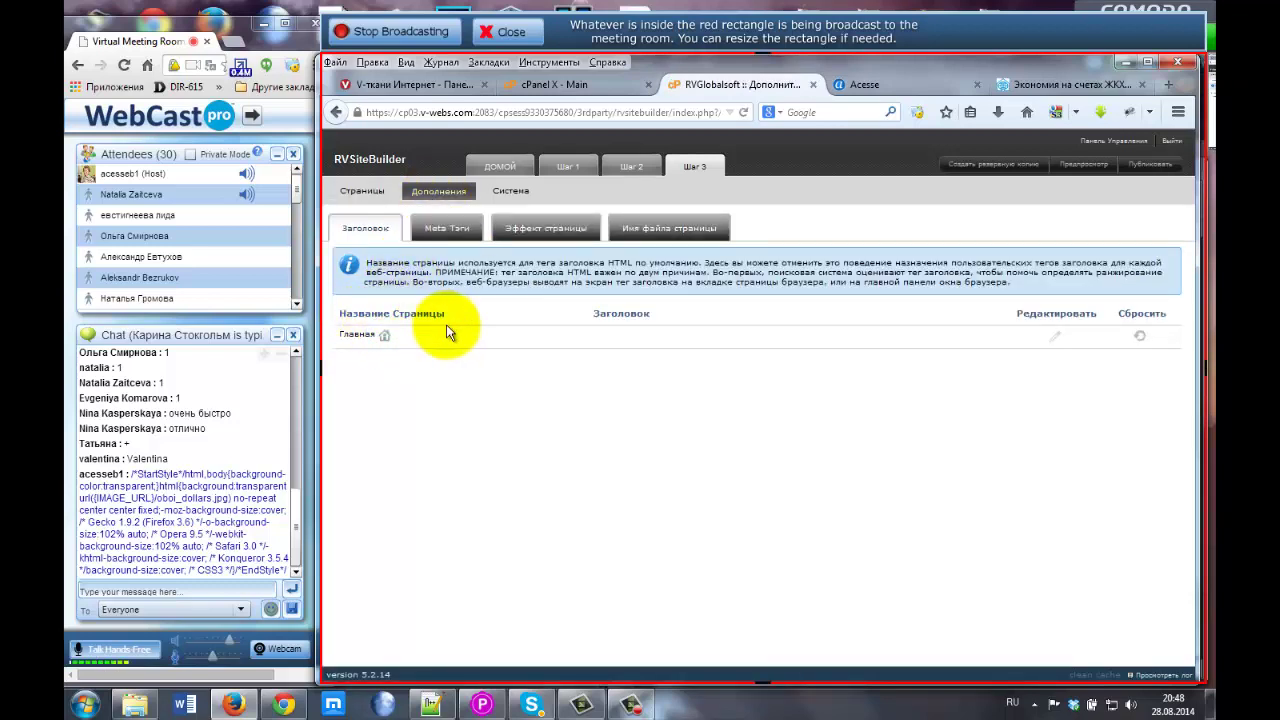
drag(340, 316, 437, 316)
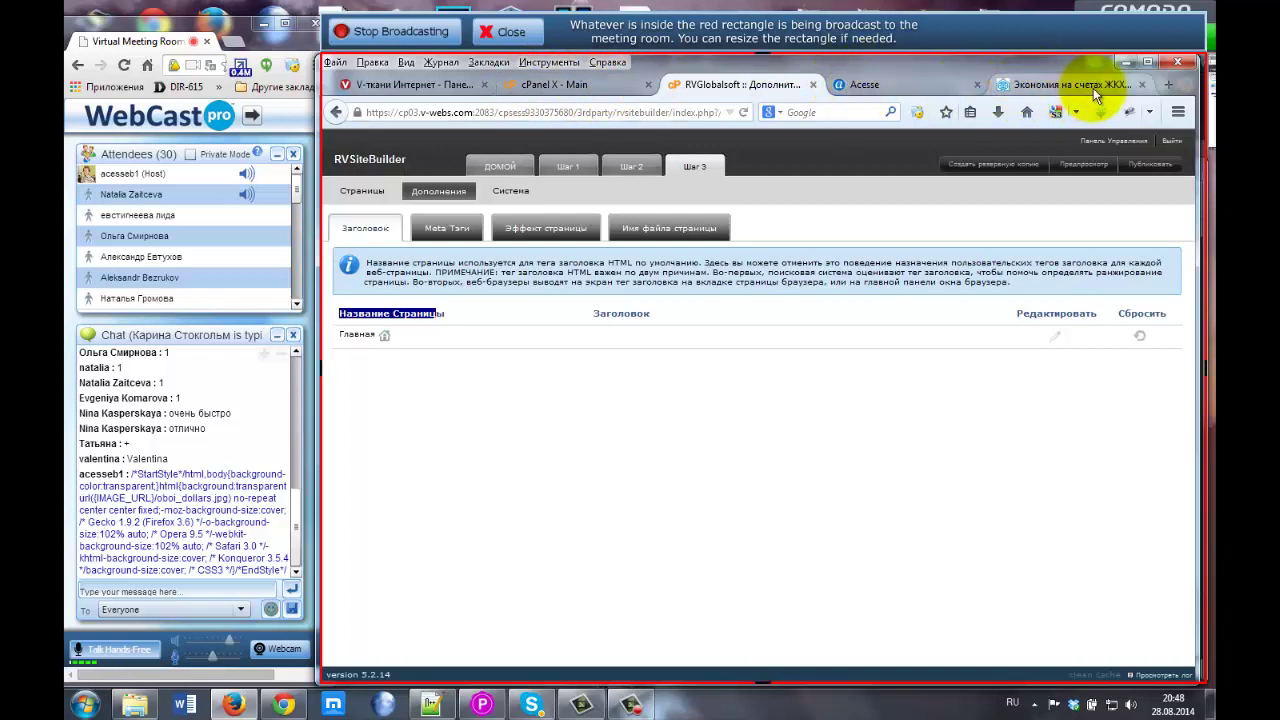
click(1055, 338)
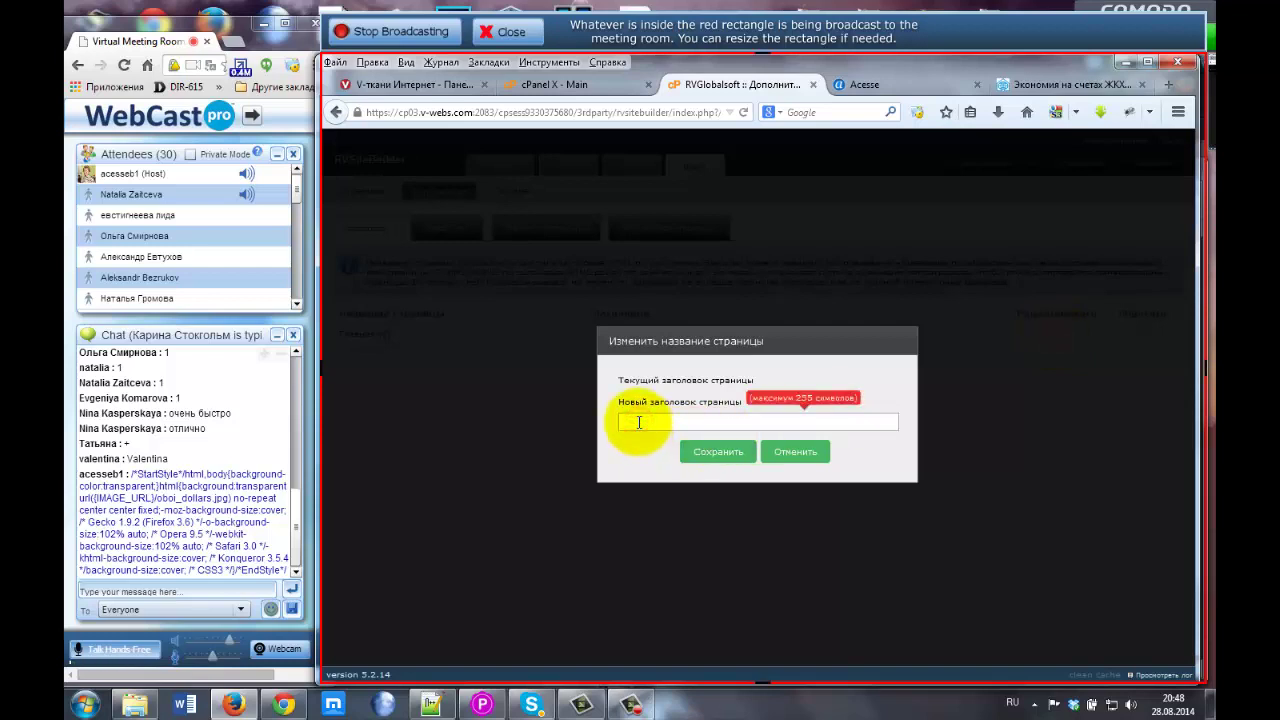
text(Это название страницы)
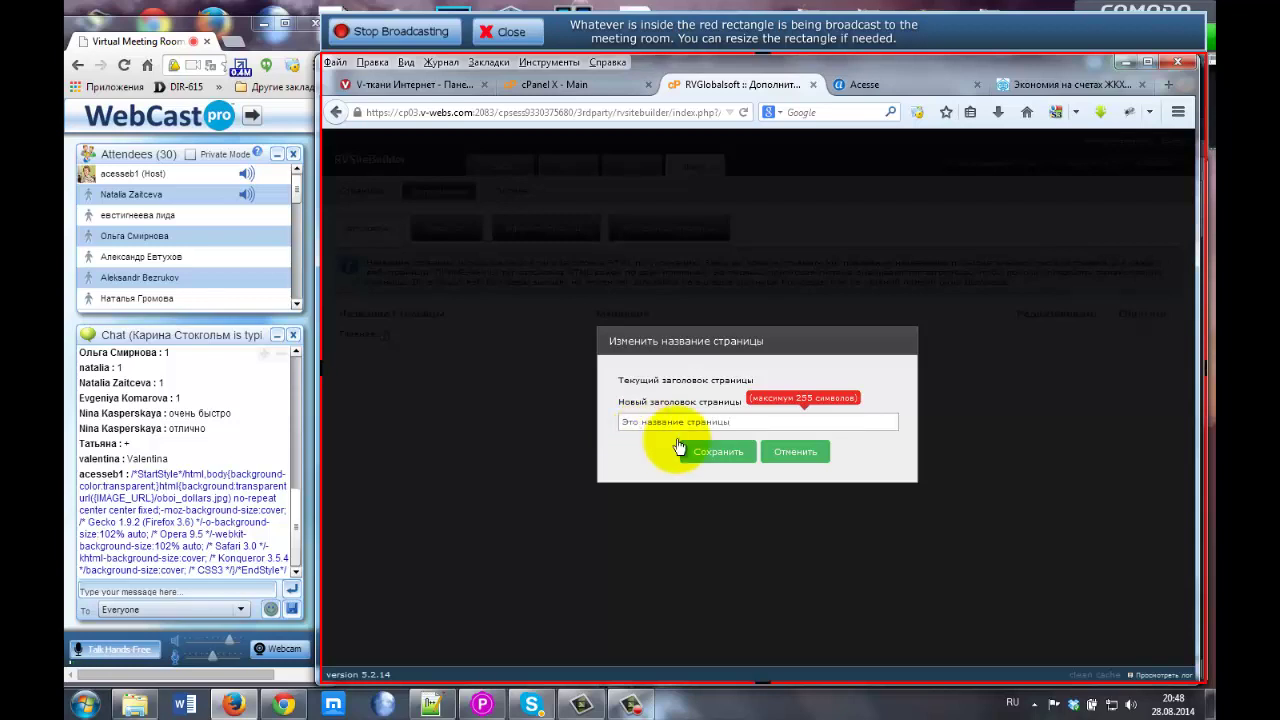
click(716, 450)
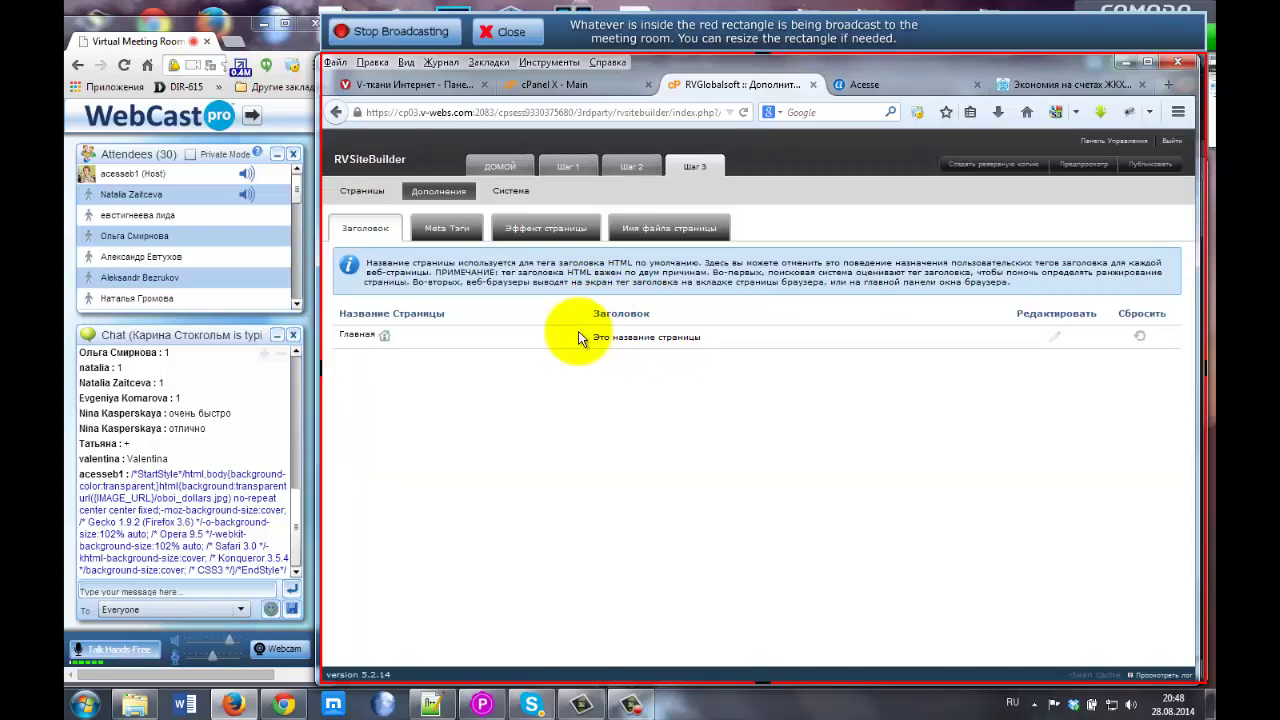
click(1057, 86)
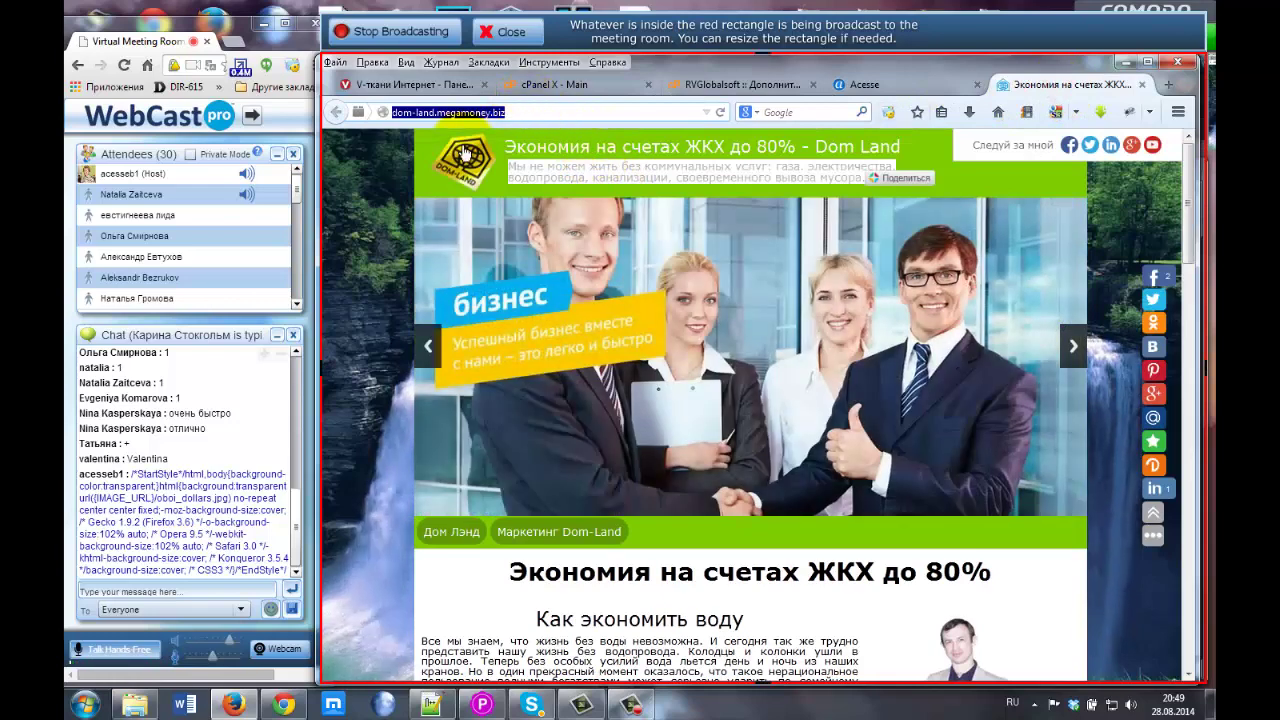
click(470, 164)
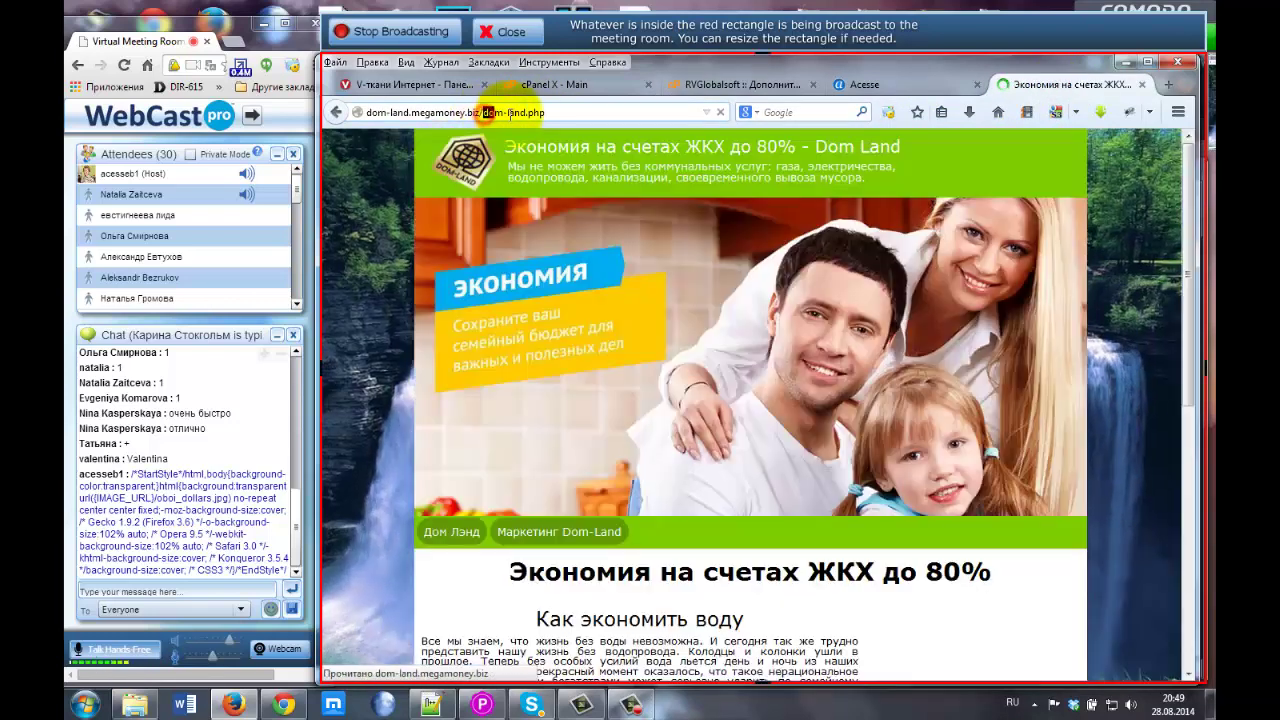
drag(483, 112, 530, 112)
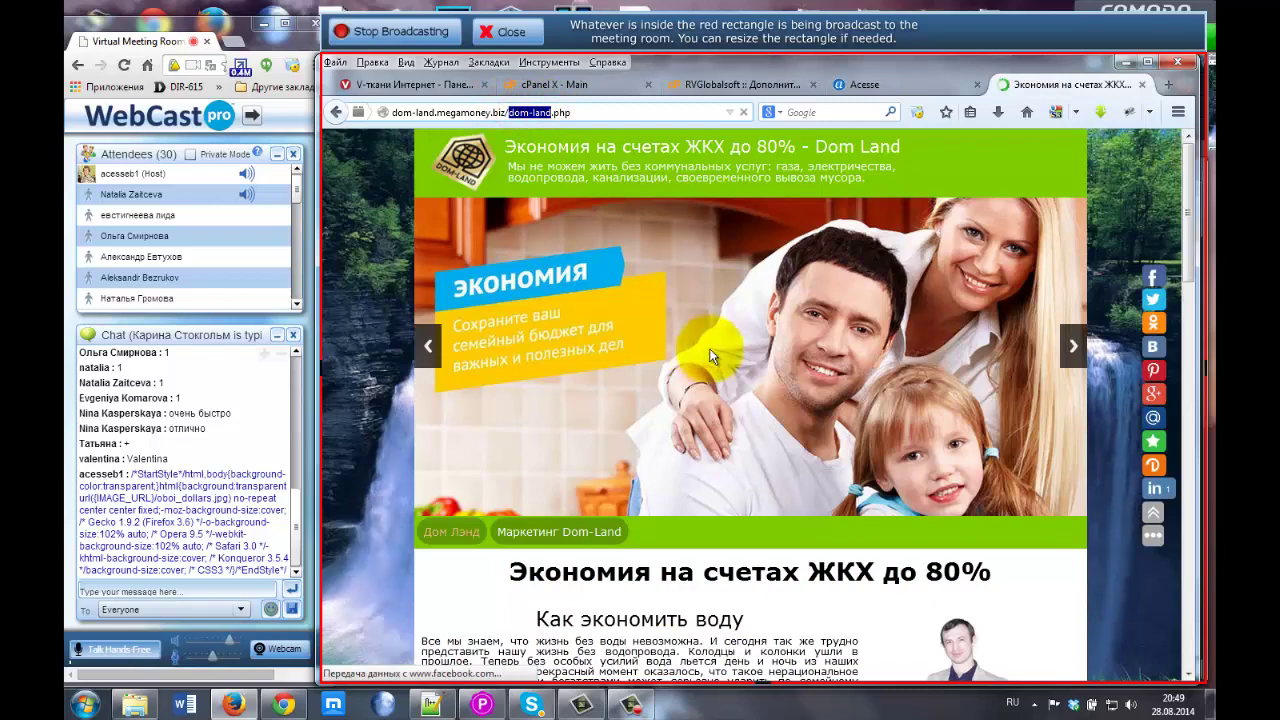
scroll(700, 357, down, 5)
scroll(693, 375, down, 15)
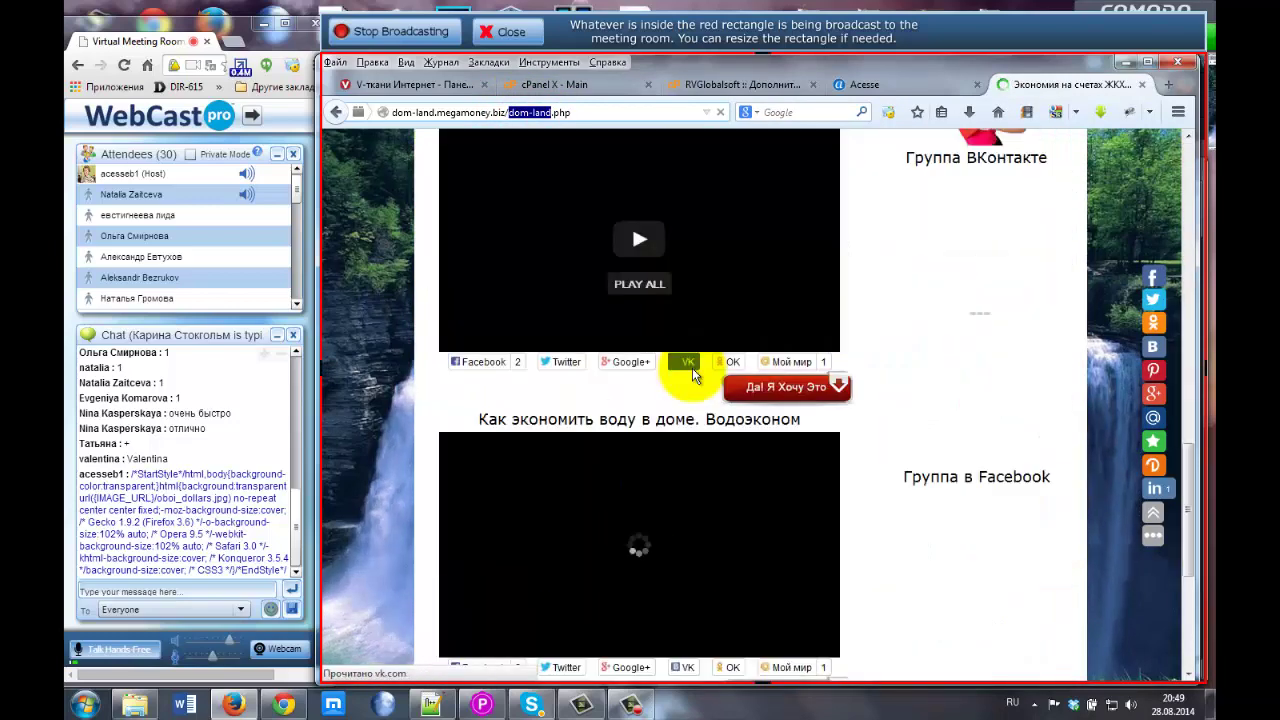
scroll(531, 322, up, 3)
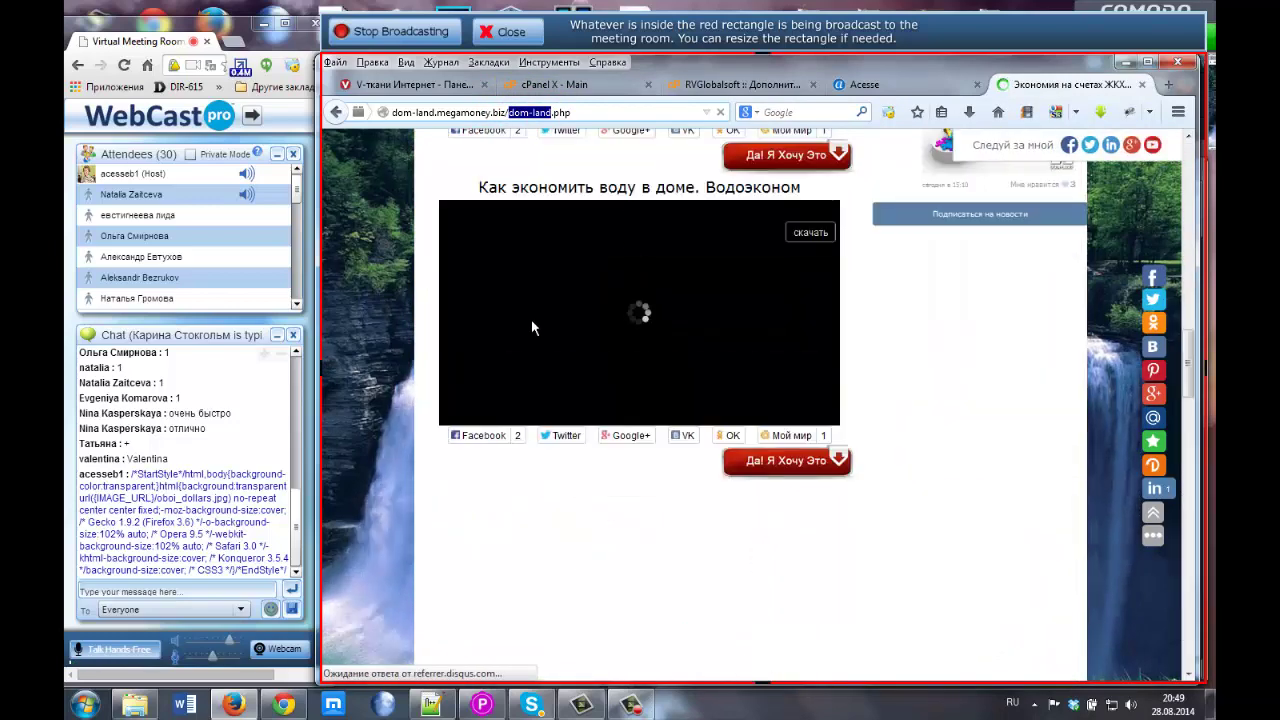
click(553, 358)
click(459, 419)
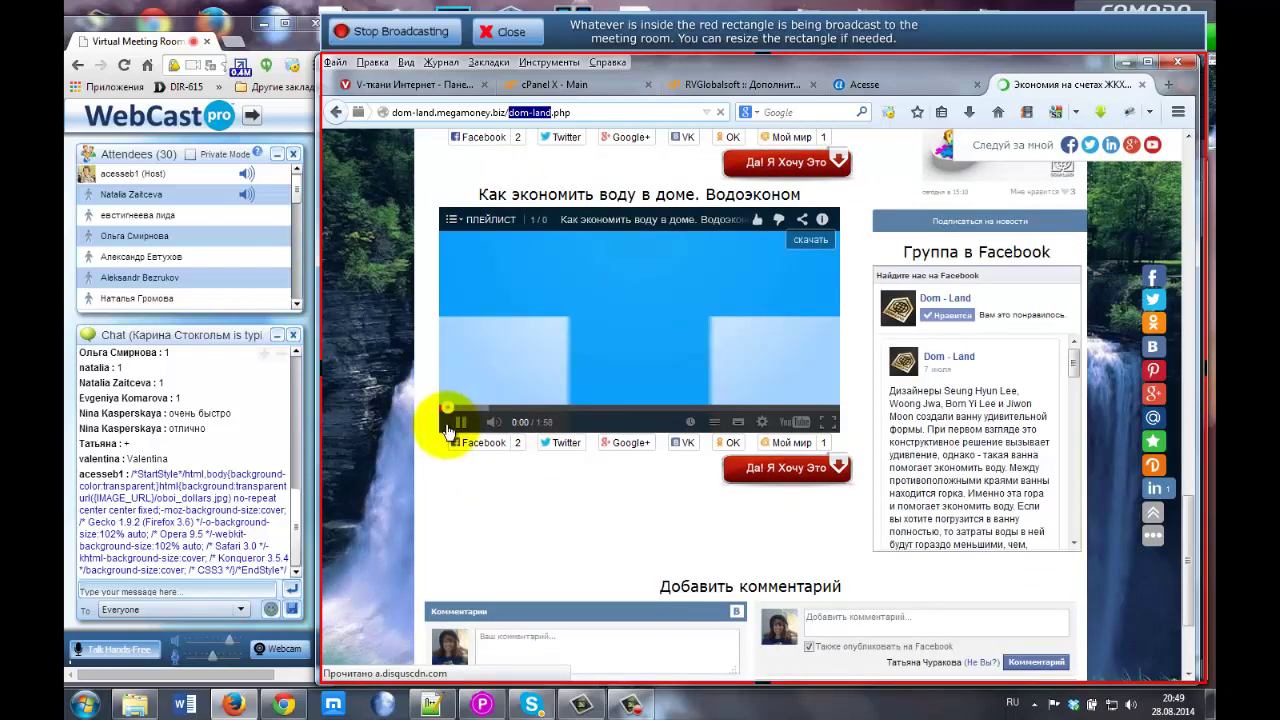
scroll(430, 314, up, 7)
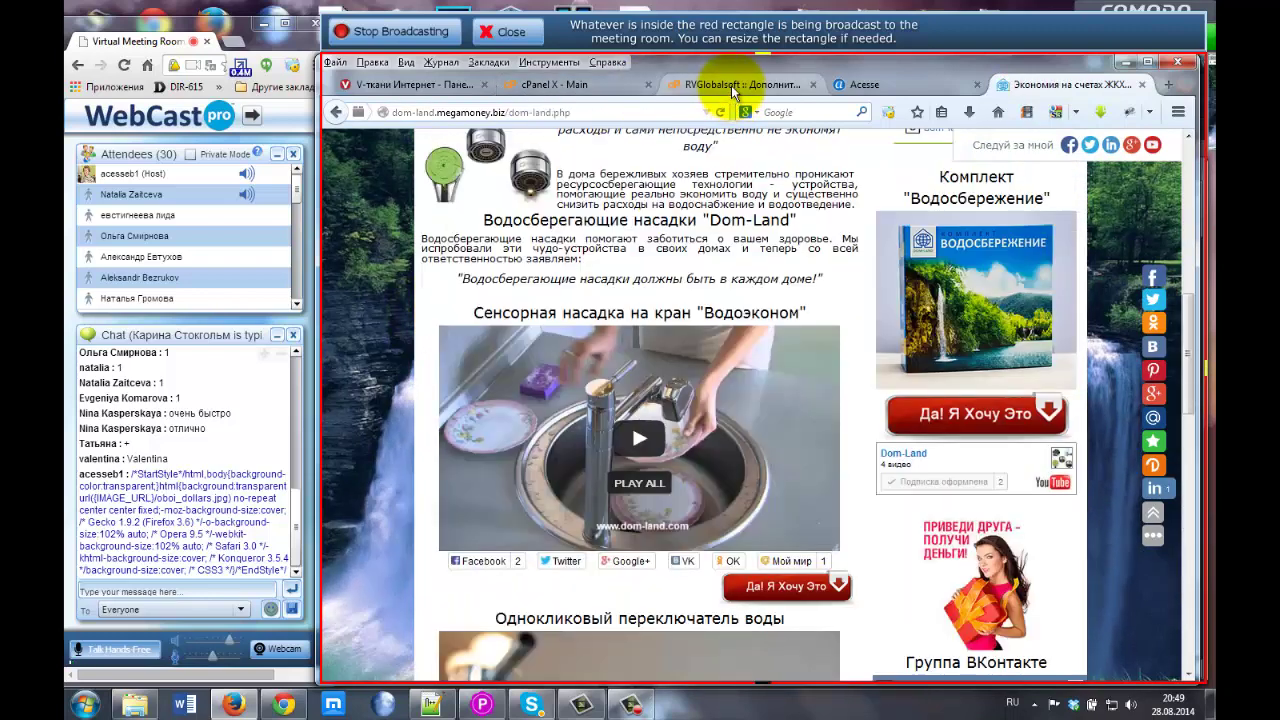
click(733, 88)
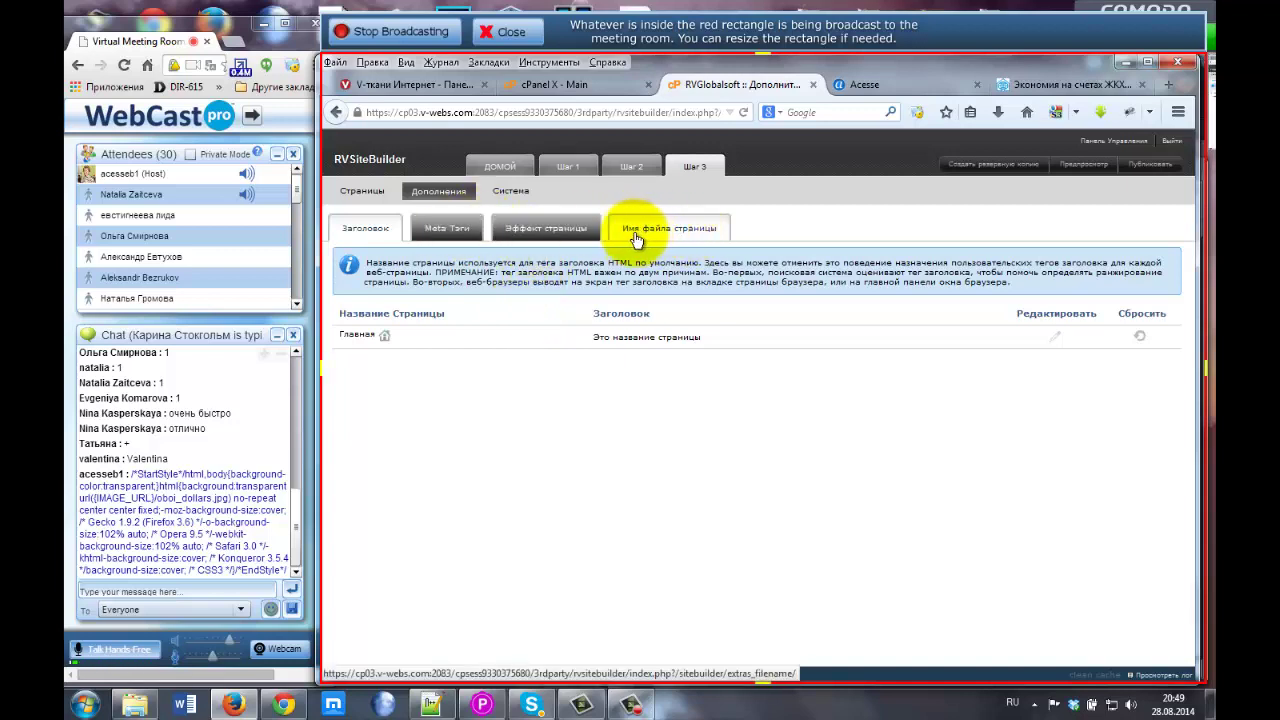
Open the page file name settings and try saving 'ind' as Главная's file name.
click(683, 234)
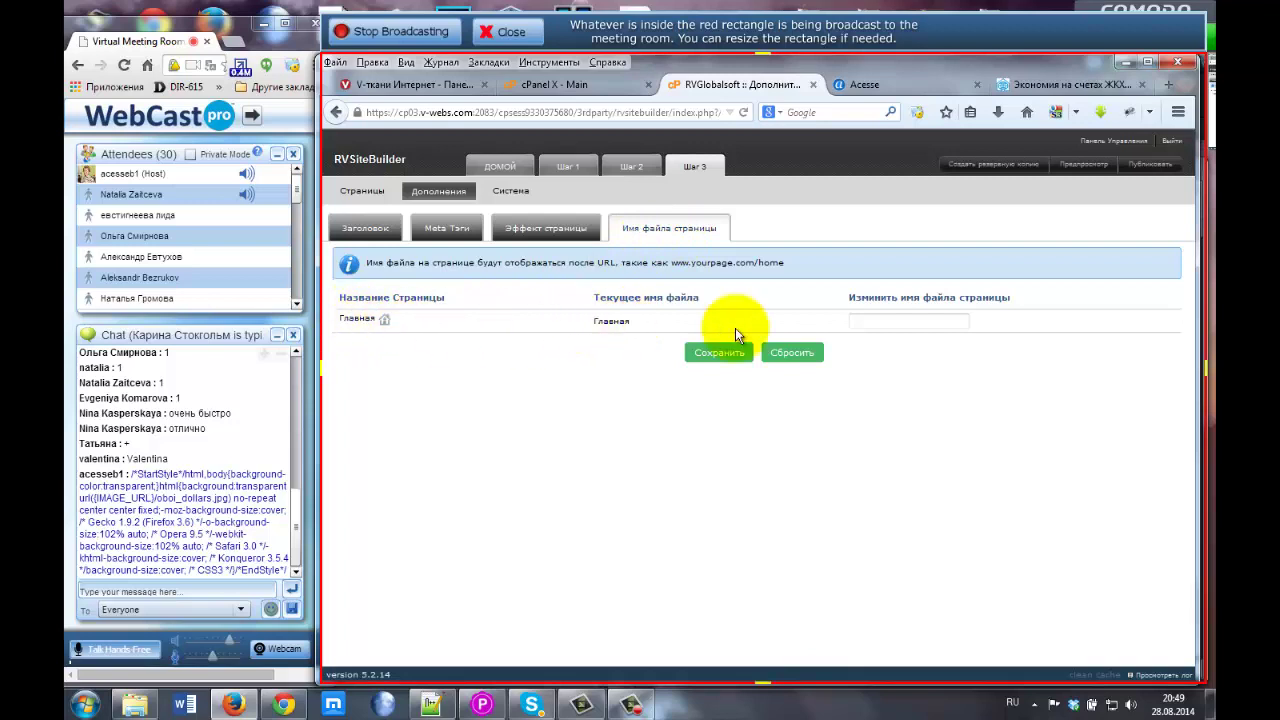
drag(596, 321, 636, 321)
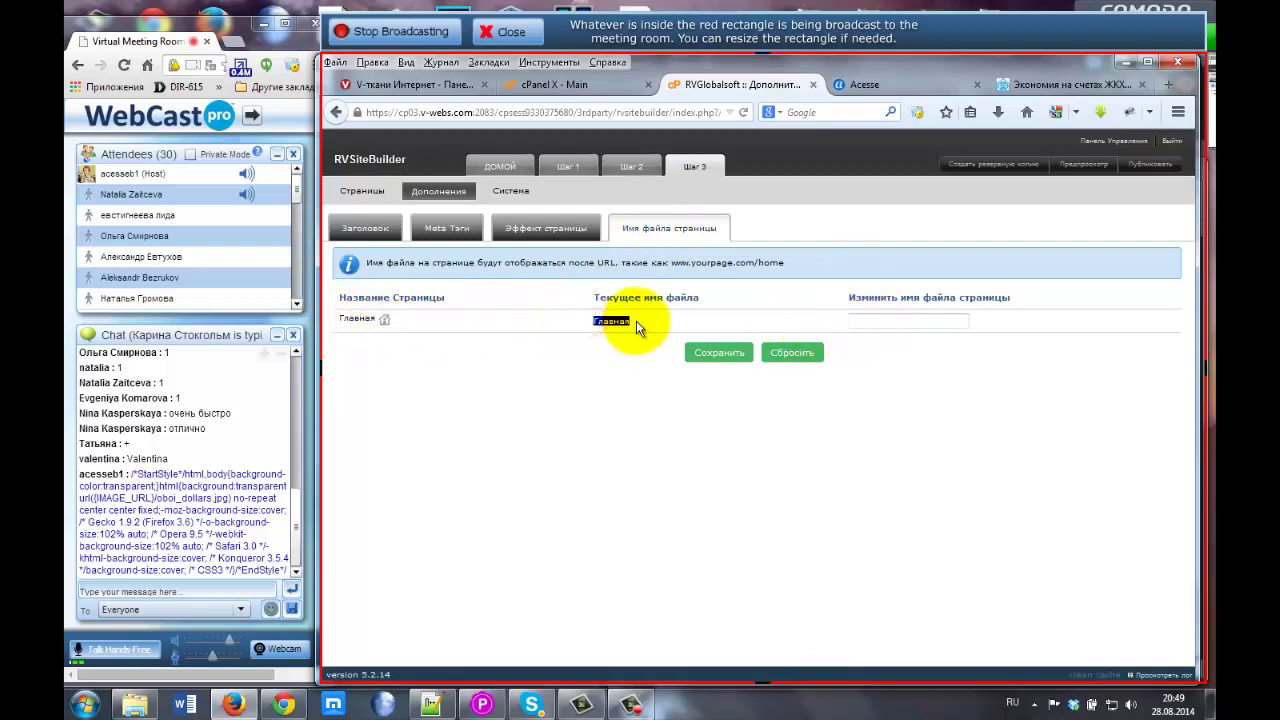
click(877, 320)
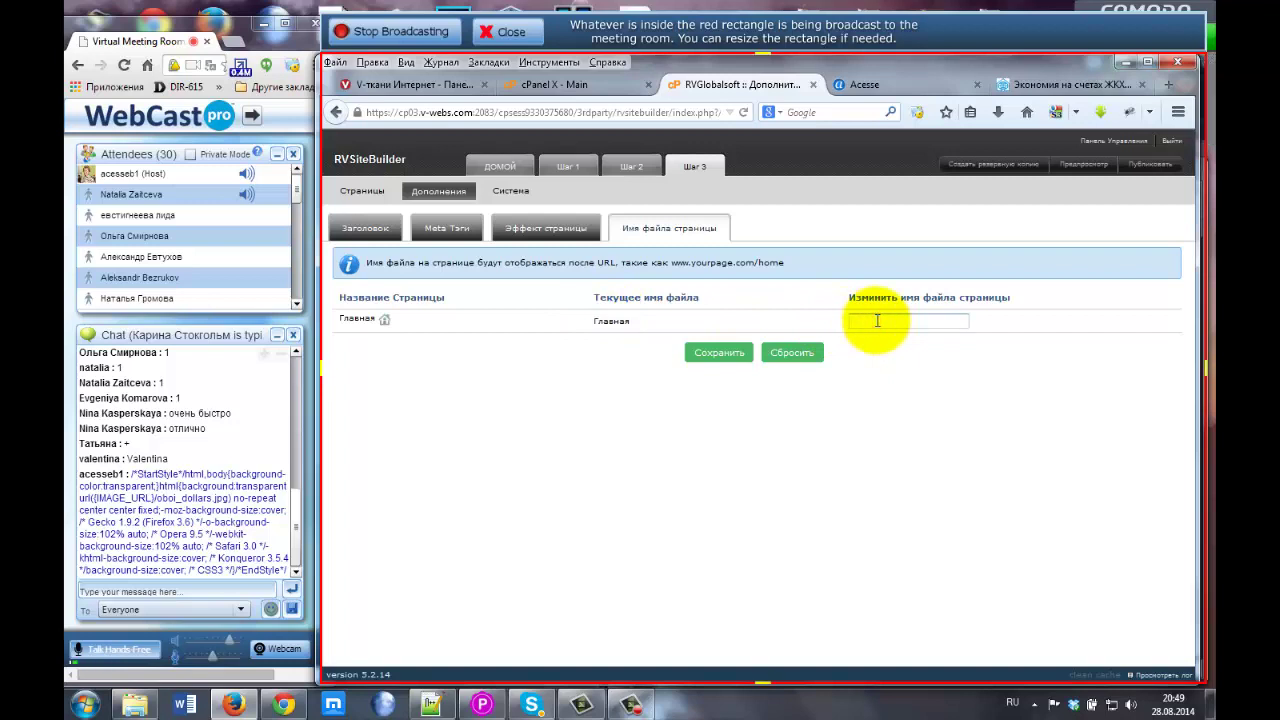
text(index)
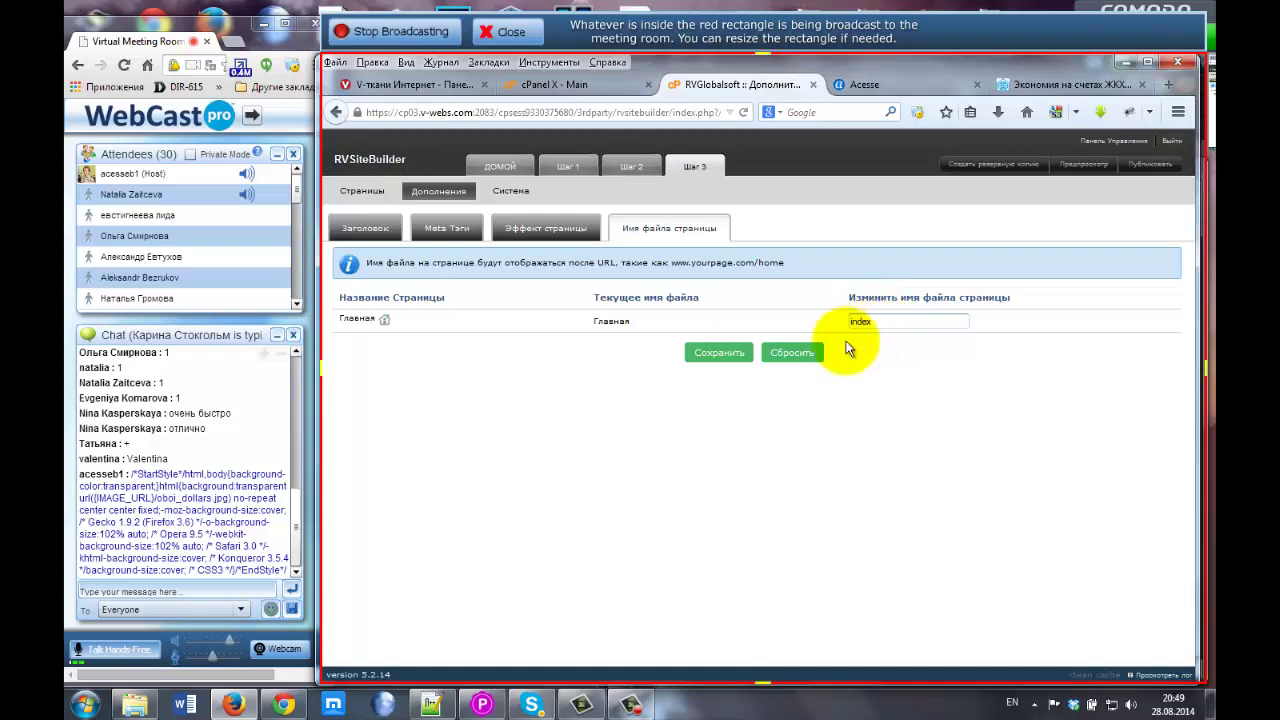
click(710, 352)
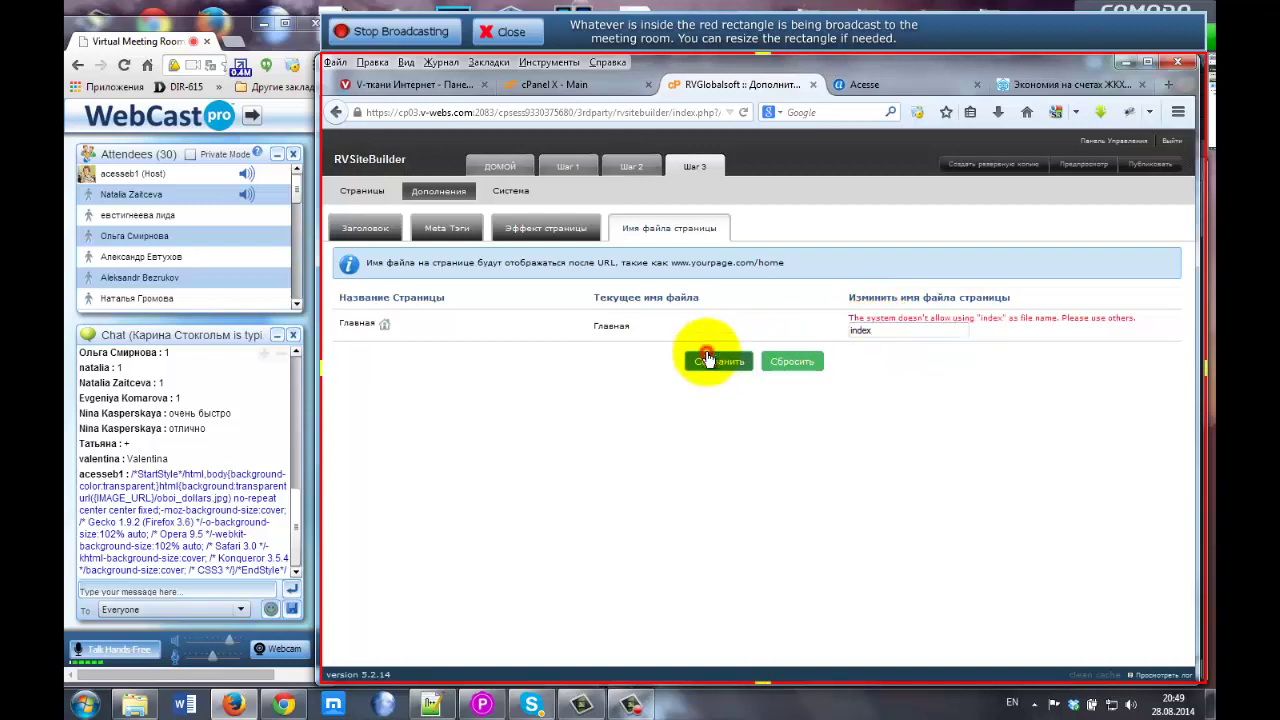
Replace the rejected name with 'main' and try saving it.
double_click(845, 330)
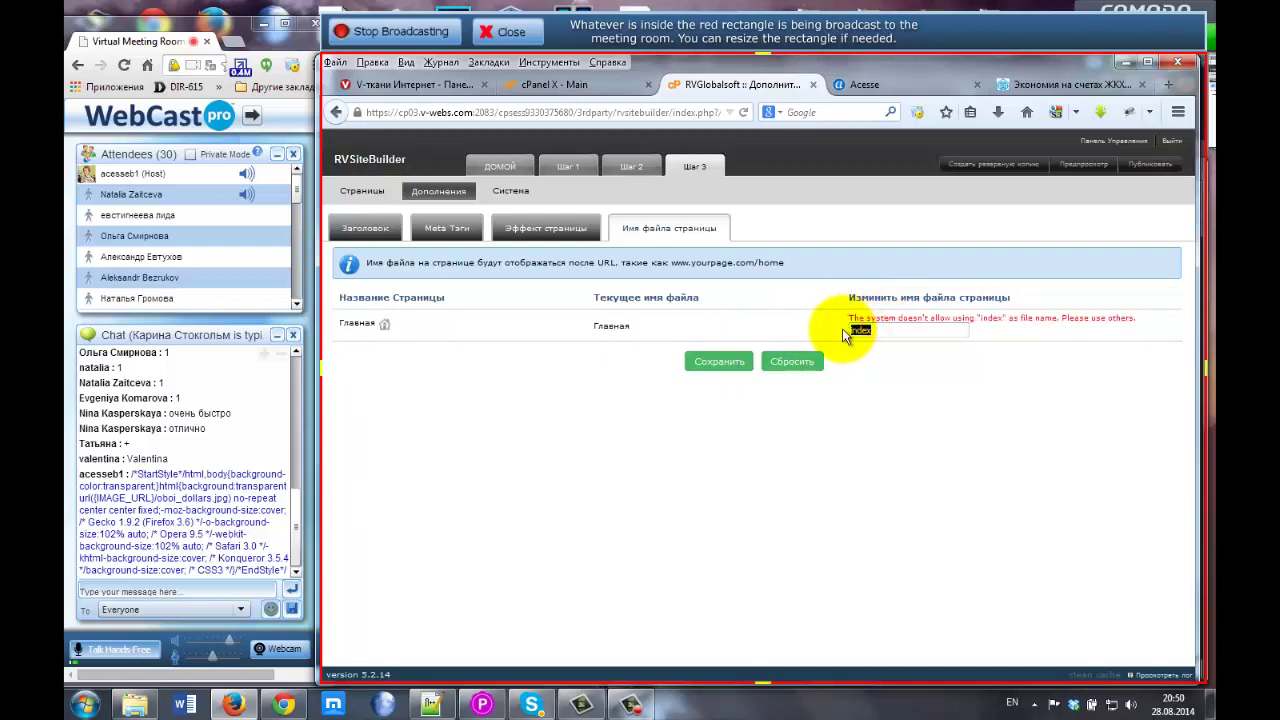
text(main)
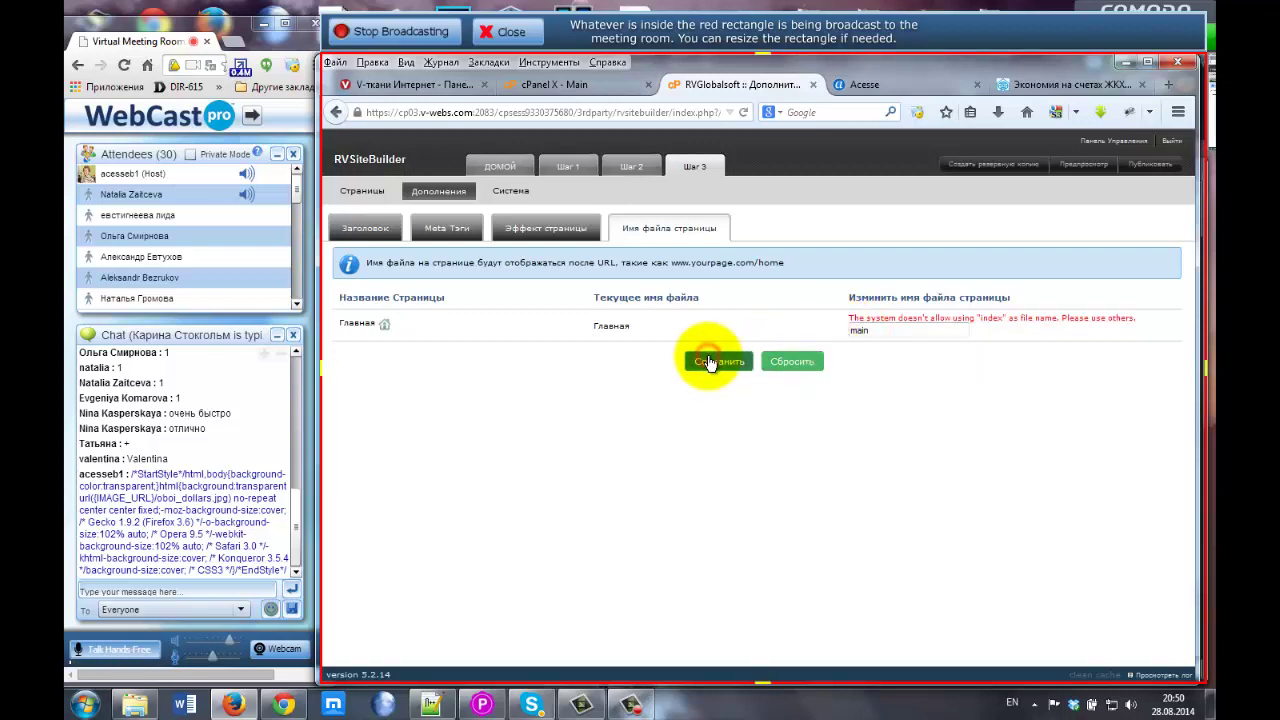
click(718, 366)
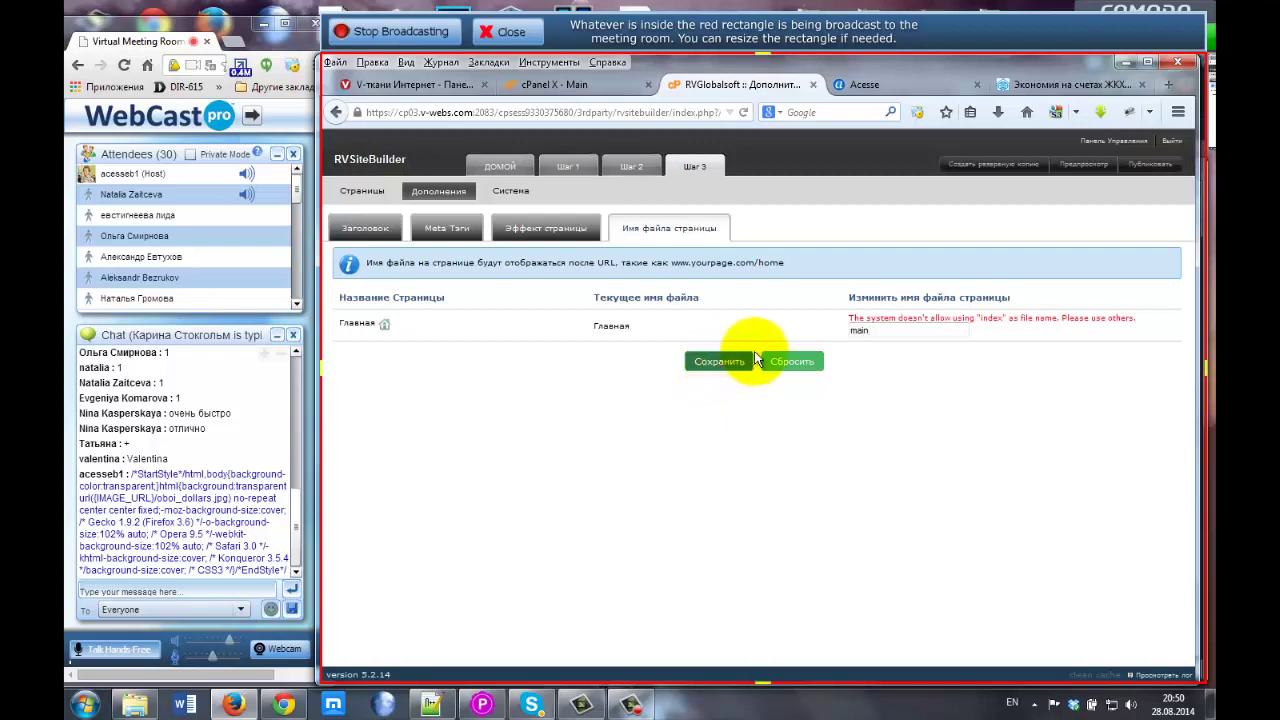
click(724, 366)
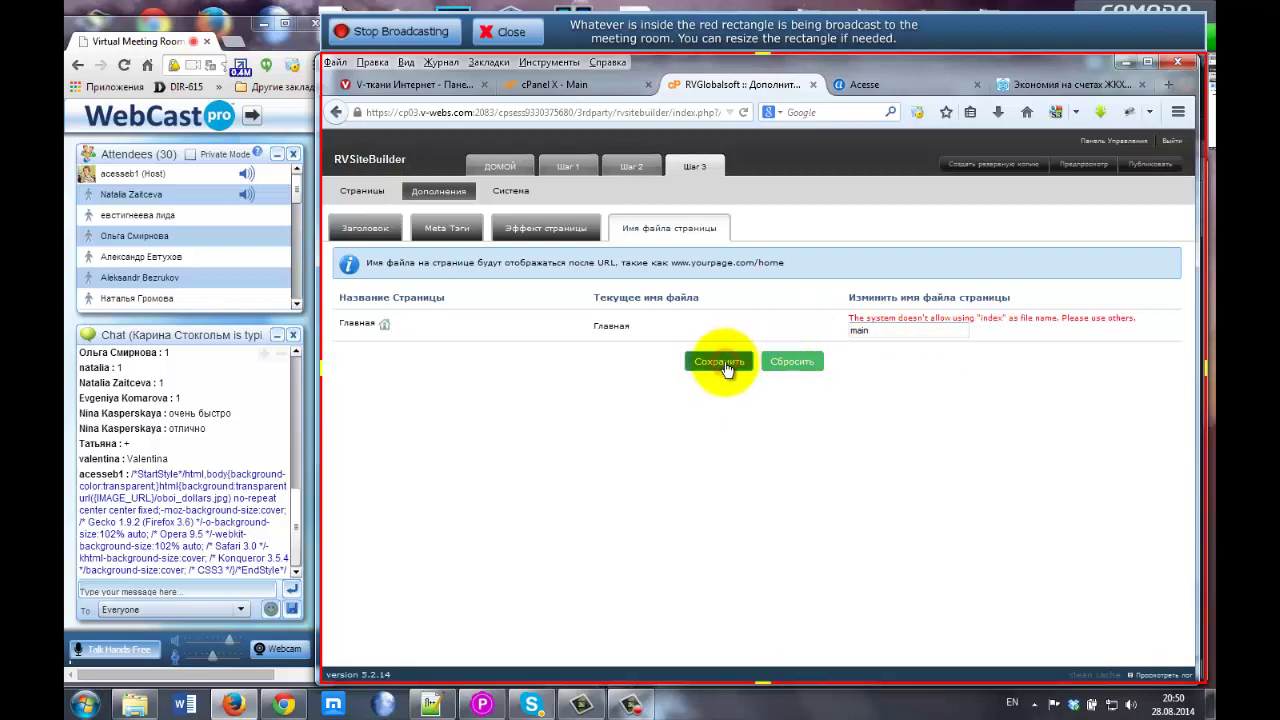
Try 'glavnaz' instead, then reset the form to clear the rejected name and error.
drag(871, 330, 830, 330)
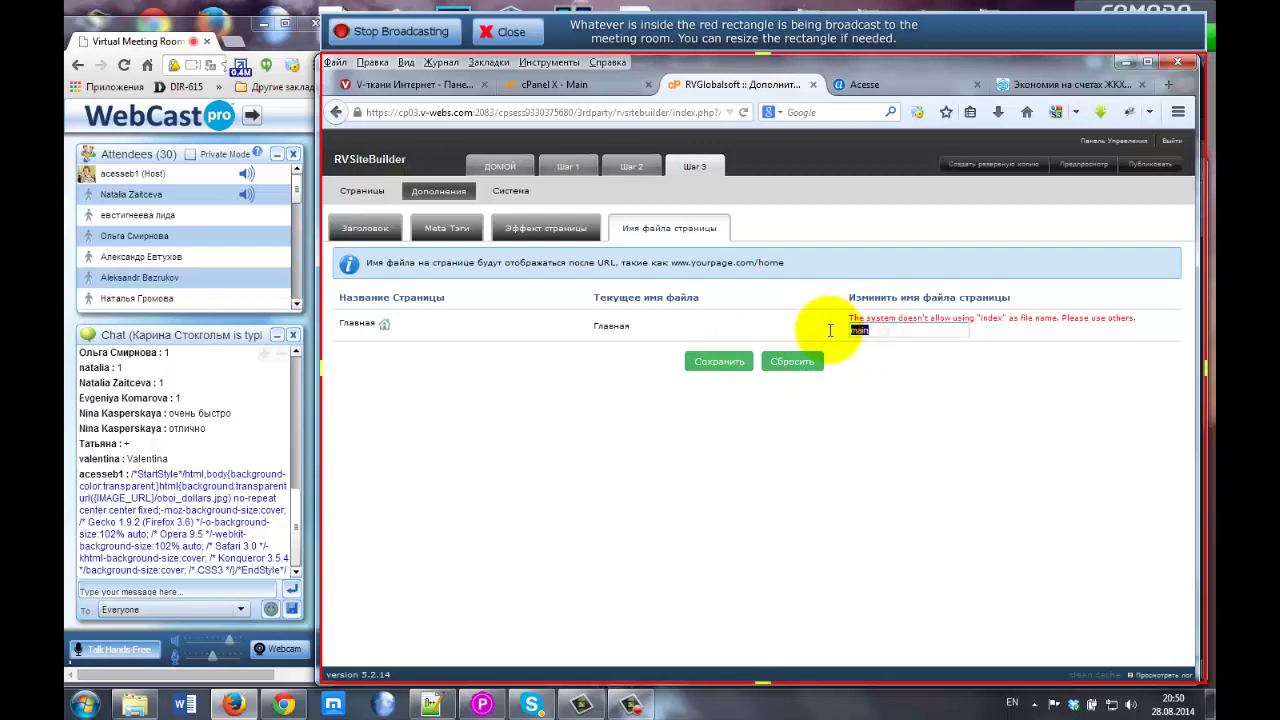
text(g)
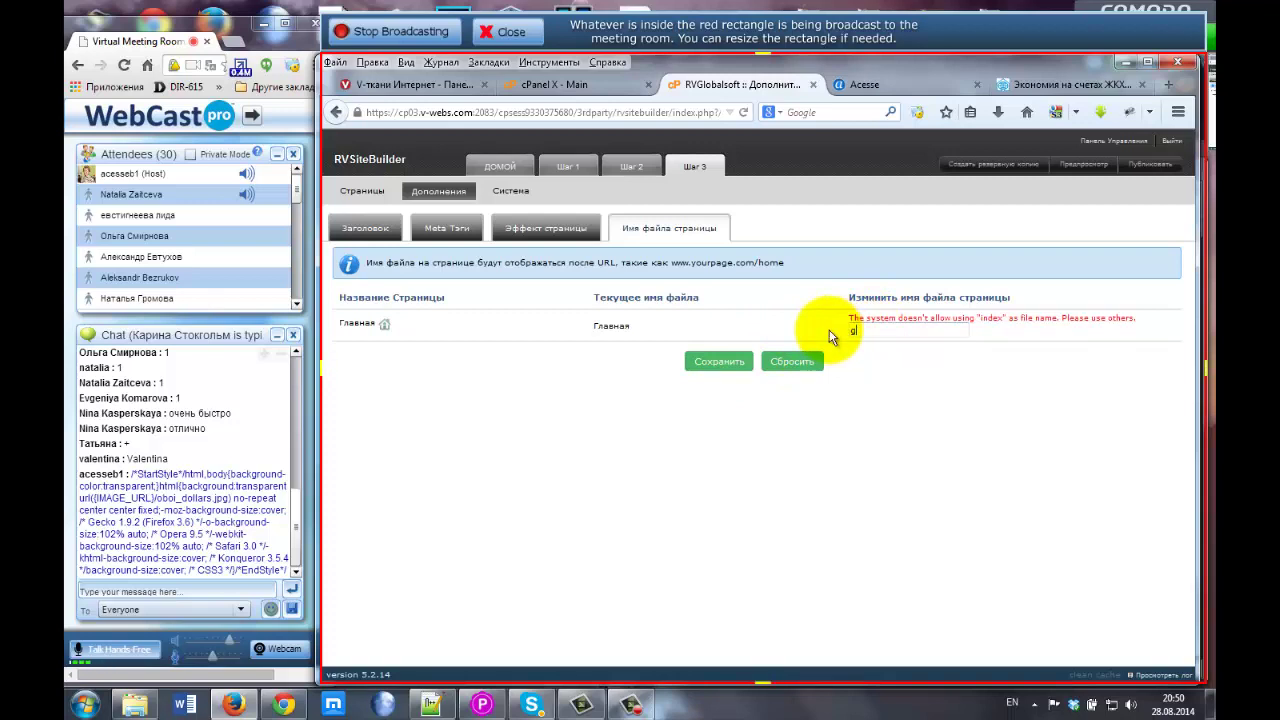
text(lavnaz)
click(731, 364)
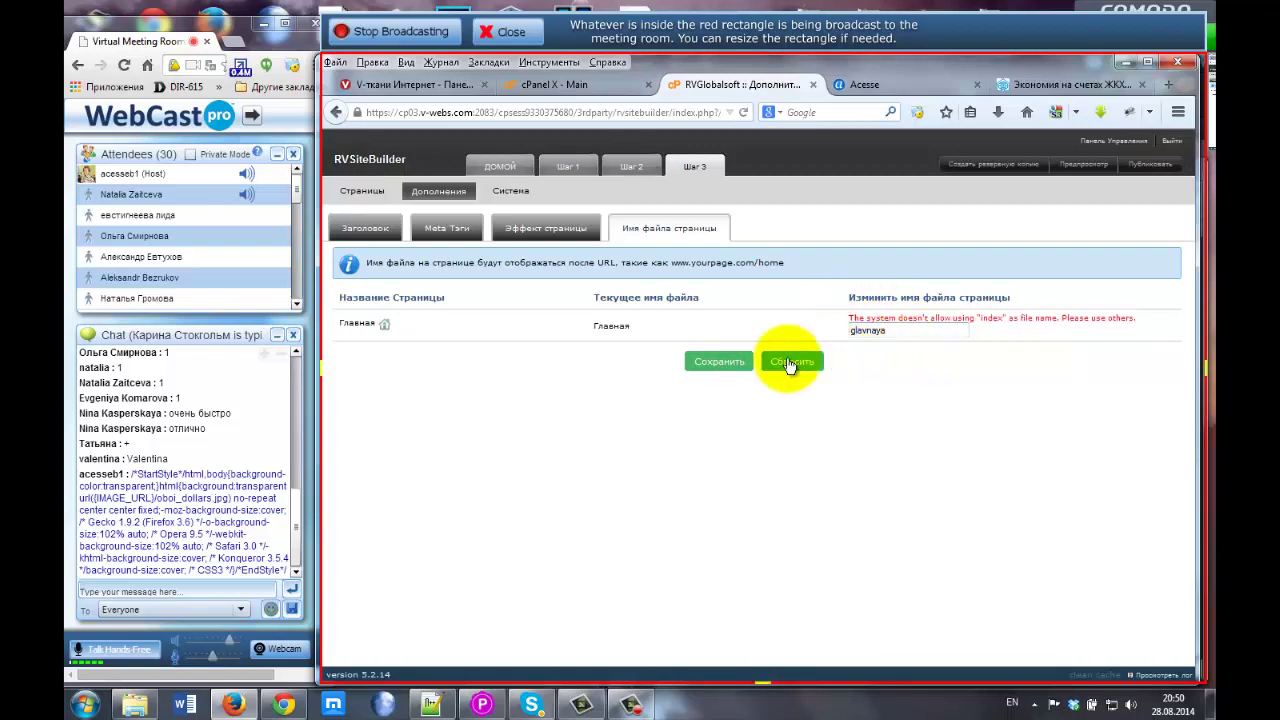
click(703, 363)
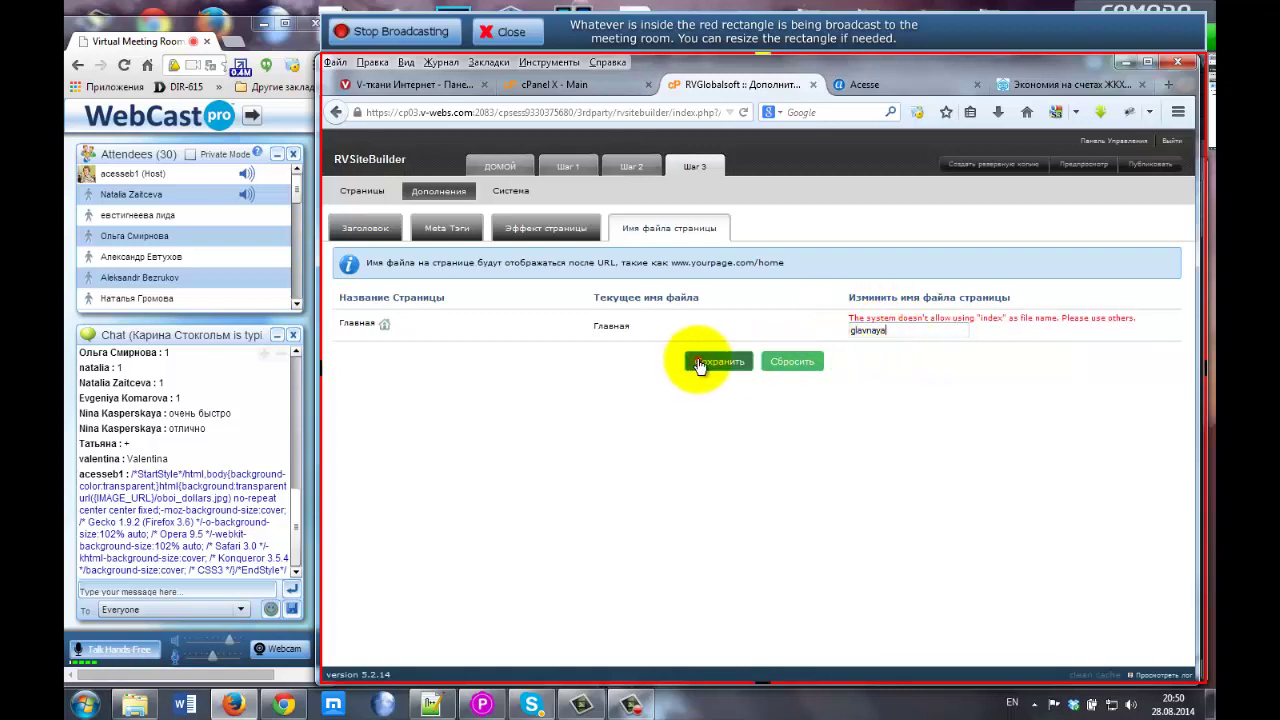
click(791, 362)
click(853, 321)
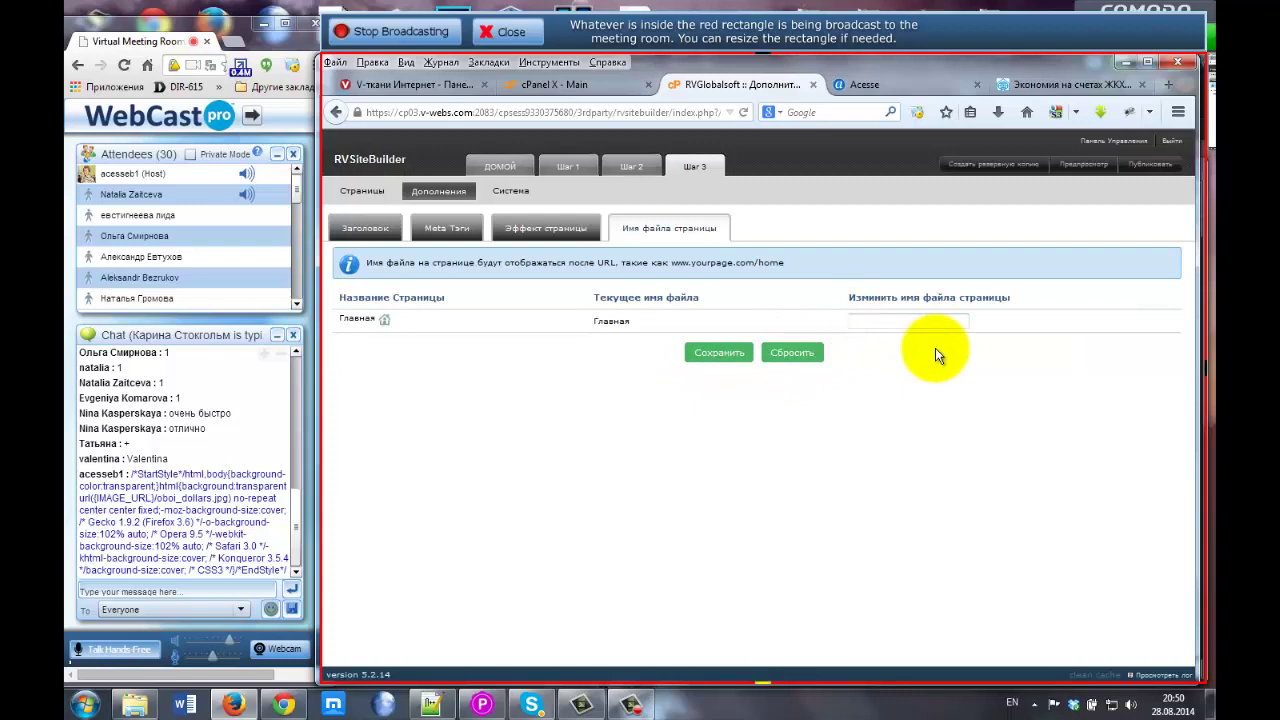
Save 'glavnaya' as the Главная page's new file name, replacing the Cyrillic one.
text(glavnaya)
click(716, 354)
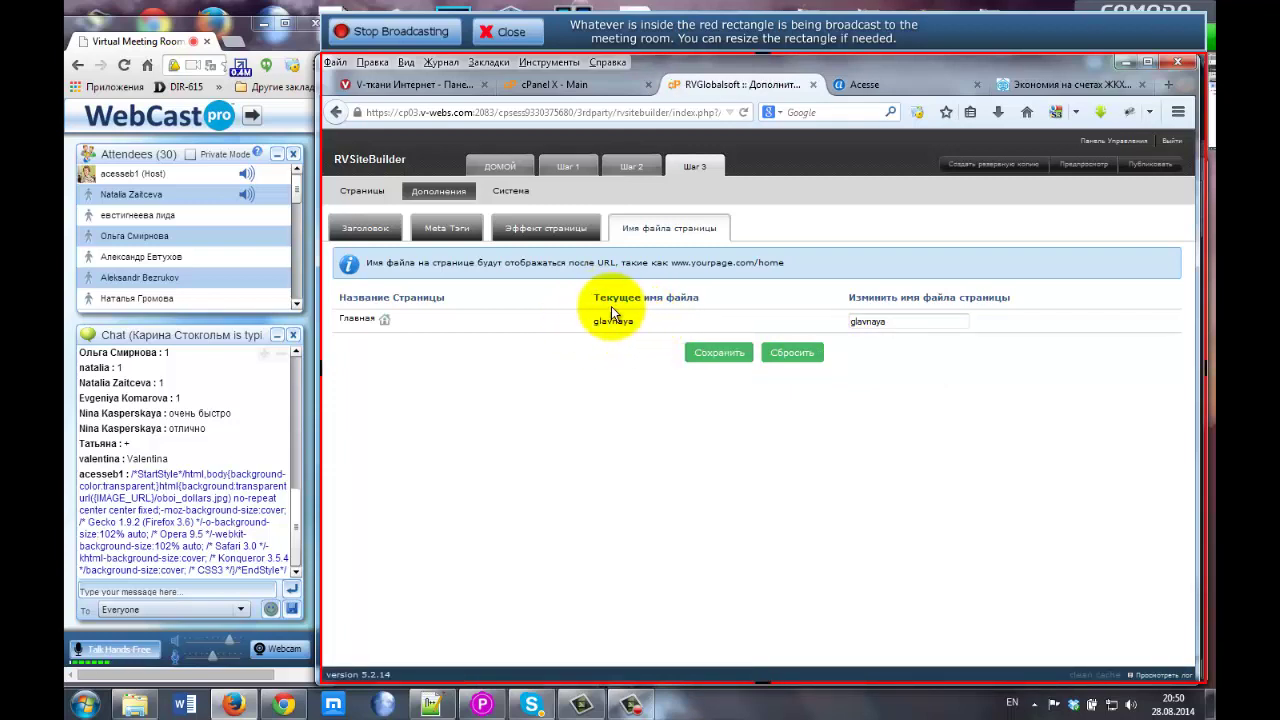
drag(591, 321, 648, 320)
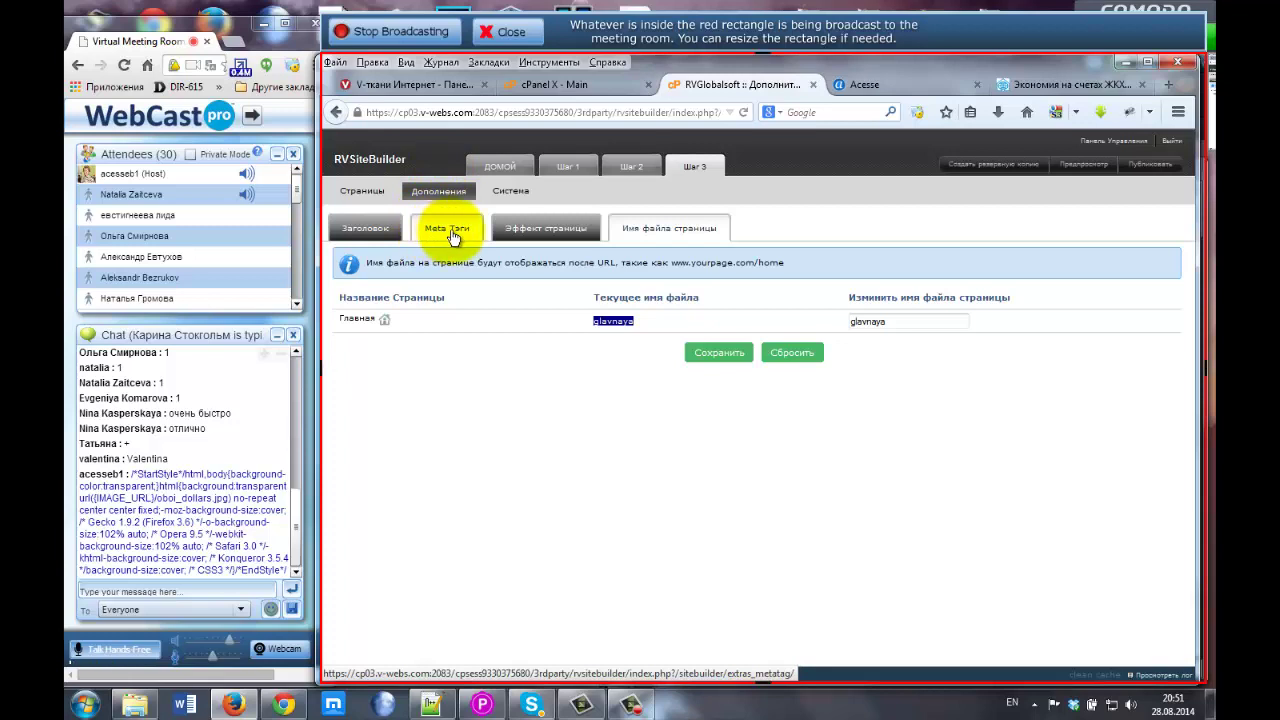
In Эффект страницы, choose Вне круга as site entry effect and Расформировать хаотически for Главная.
click(572, 229)
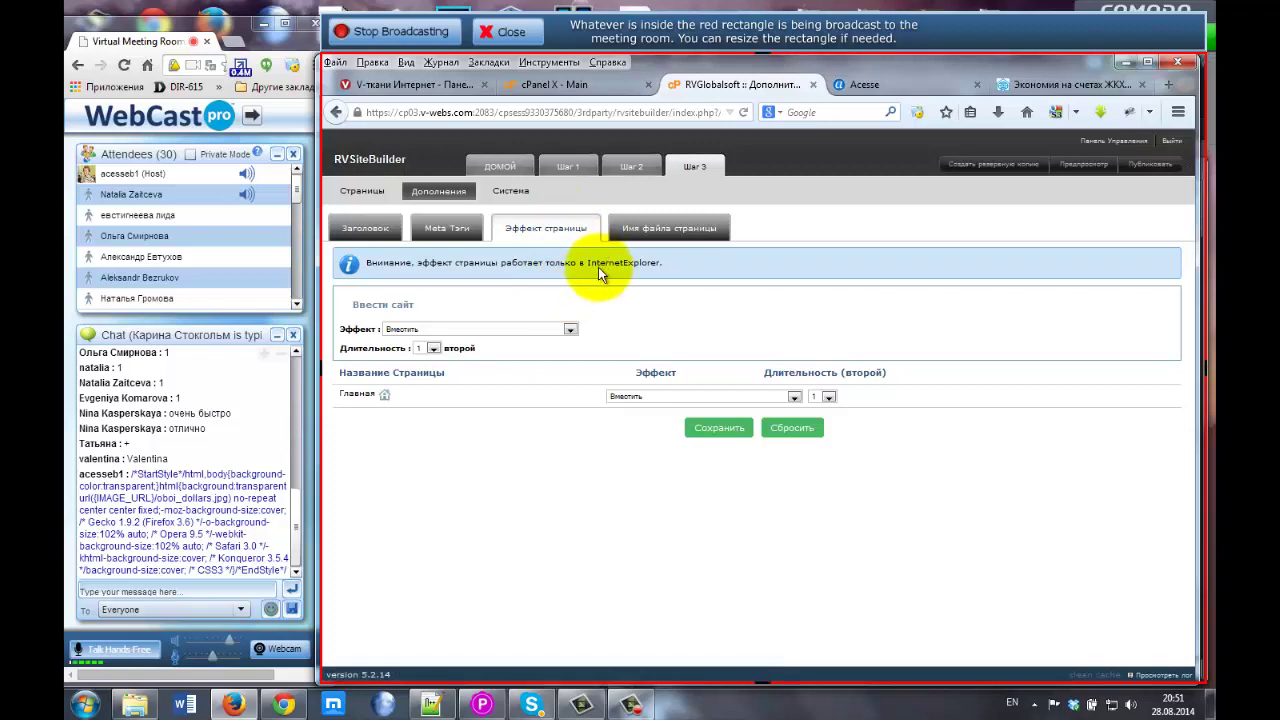
click(569, 331)
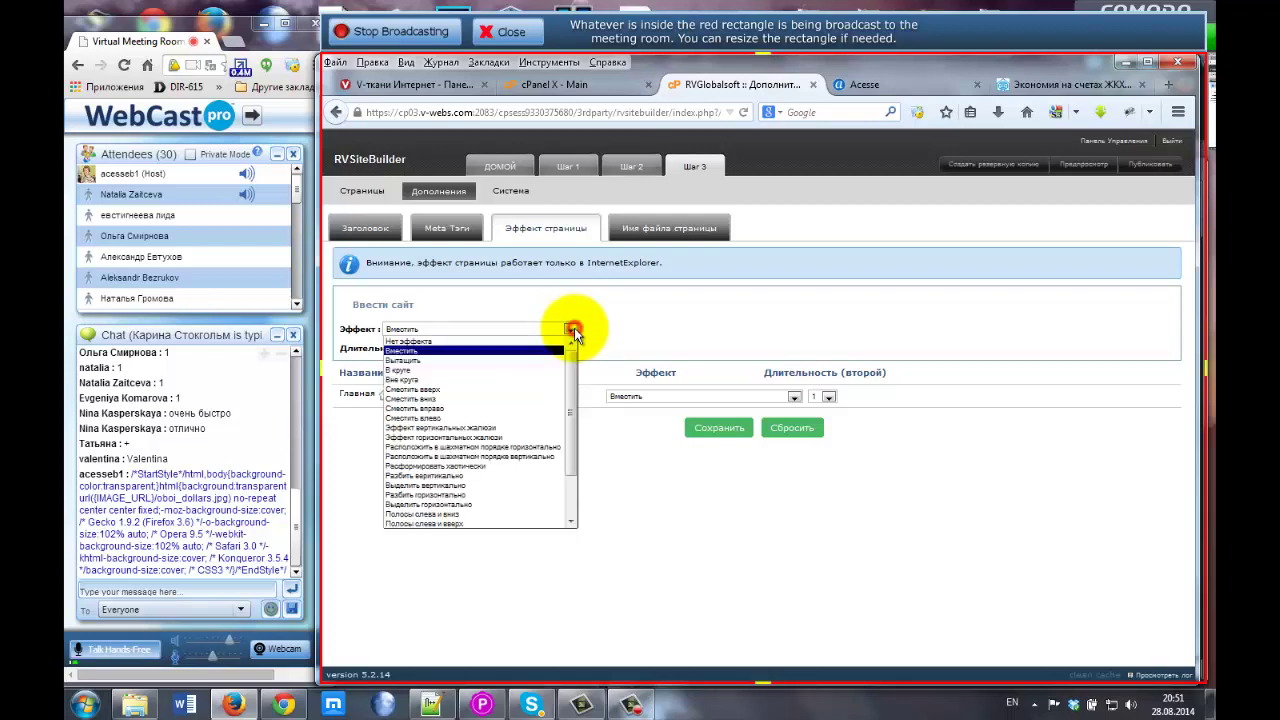
click(532, 383)
click(710, 396)
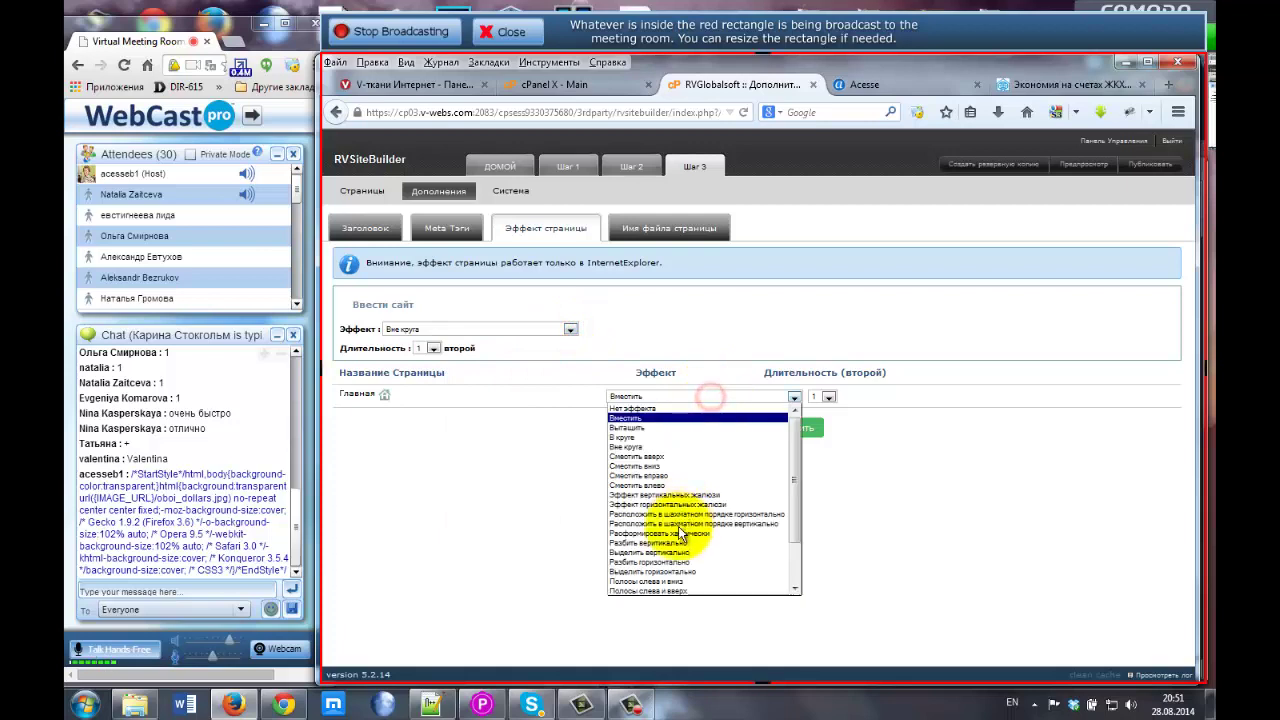
click(674, 538)
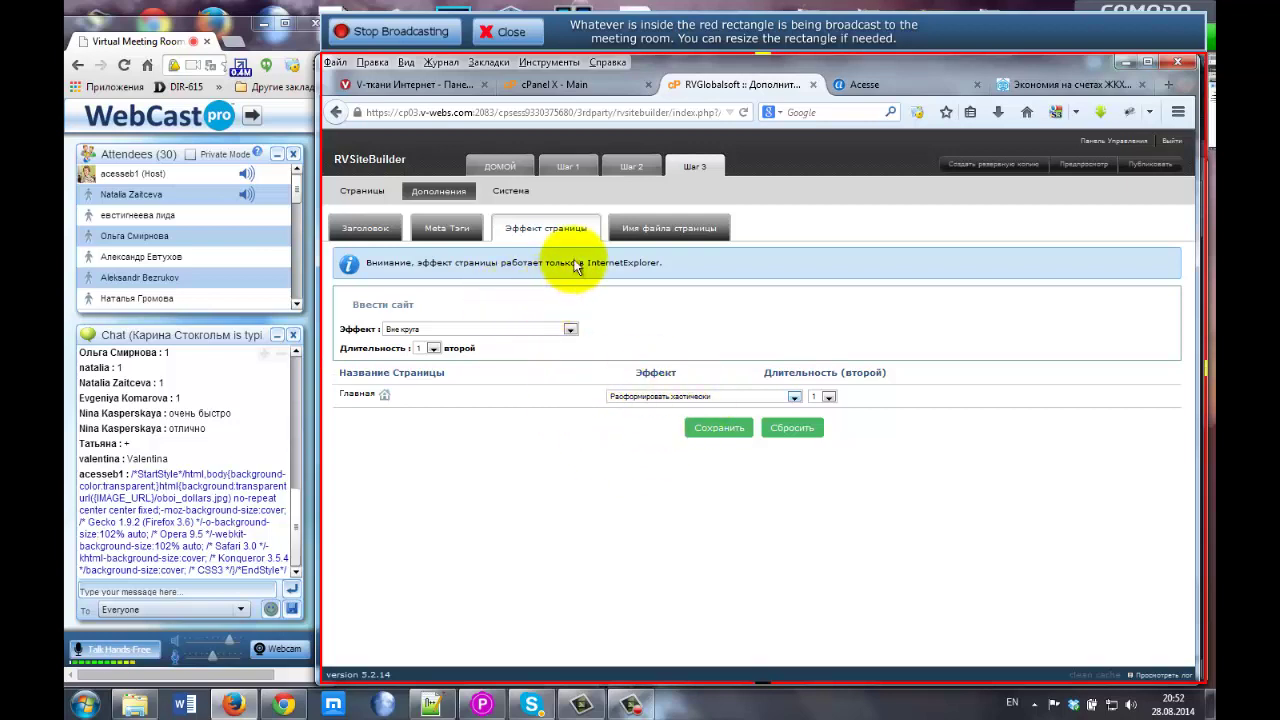
drag(583, 262, 652, 262)
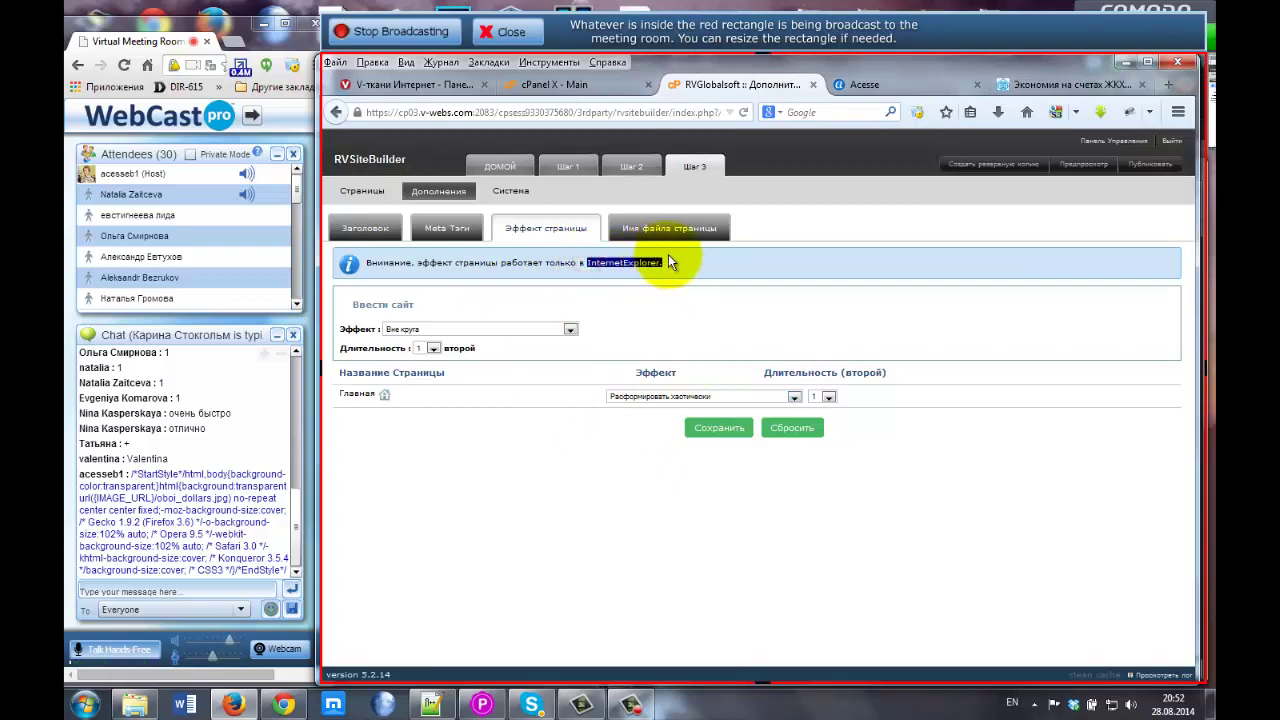
click(594, 262)
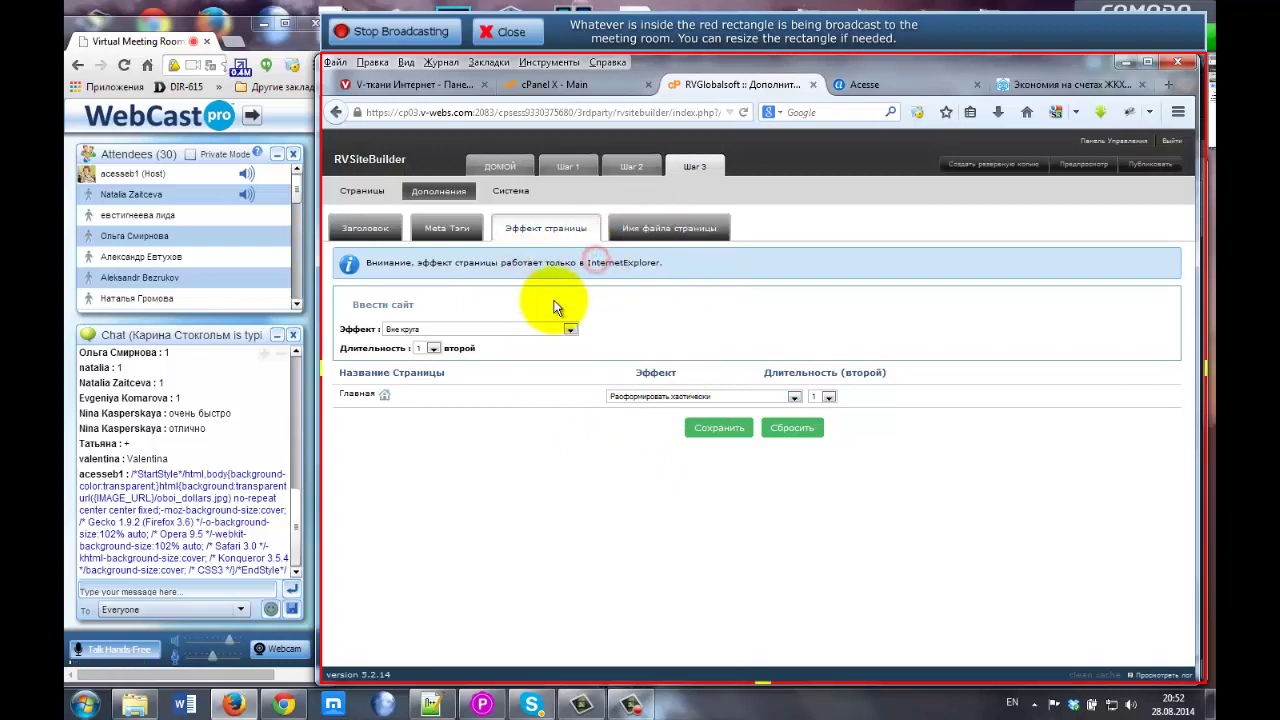
Show the Мета Тэги settings and point out Главная's empty meta keywords field.
click(437, 234)
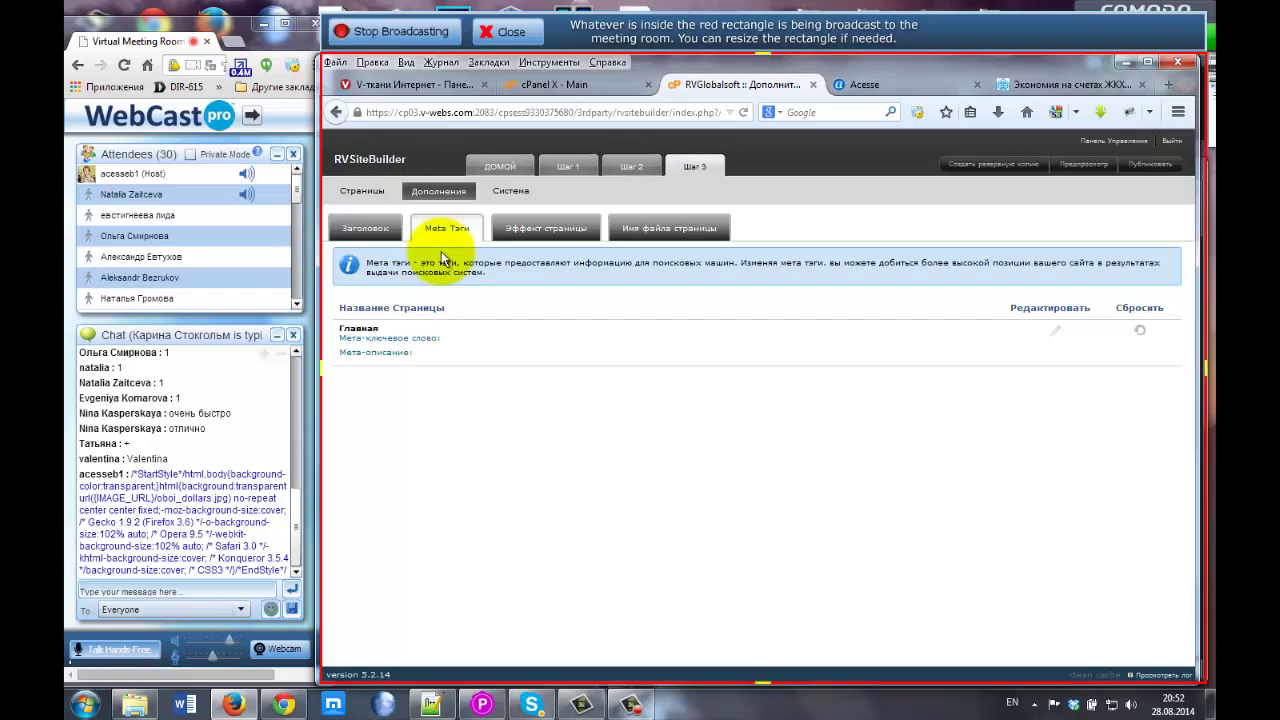
drag(343, 338, 455, 340)
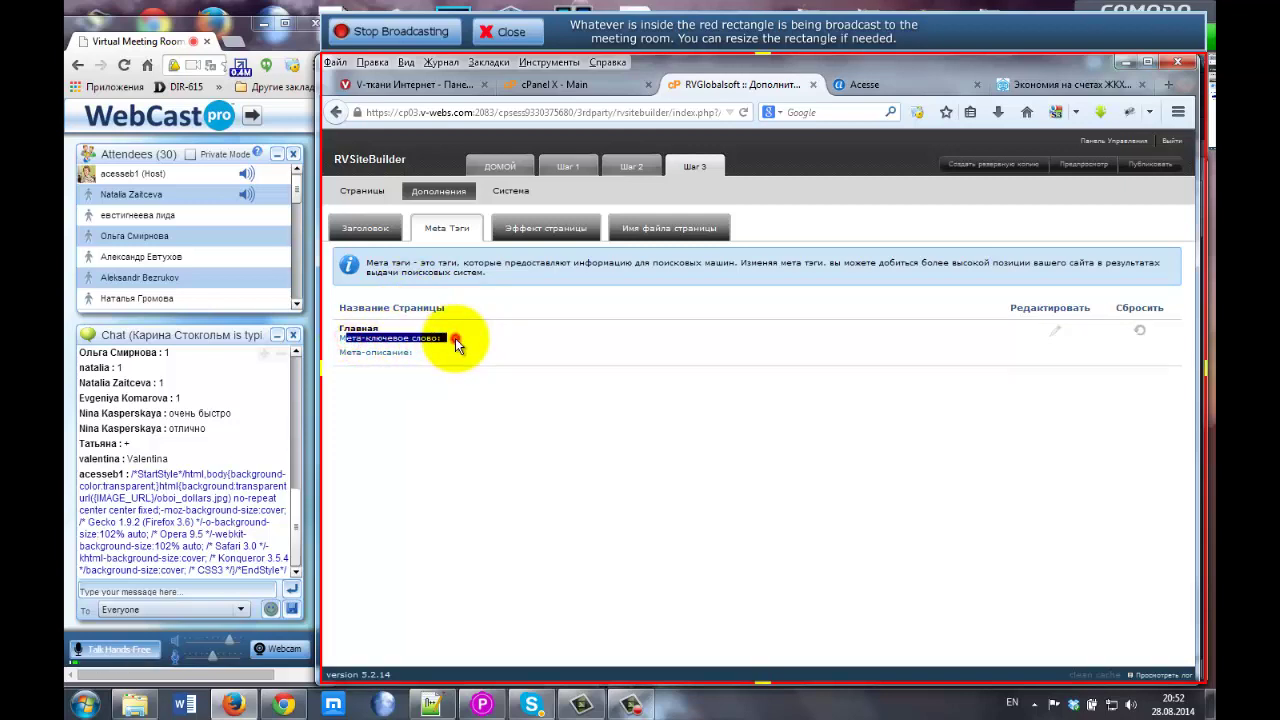
click(450, 341)
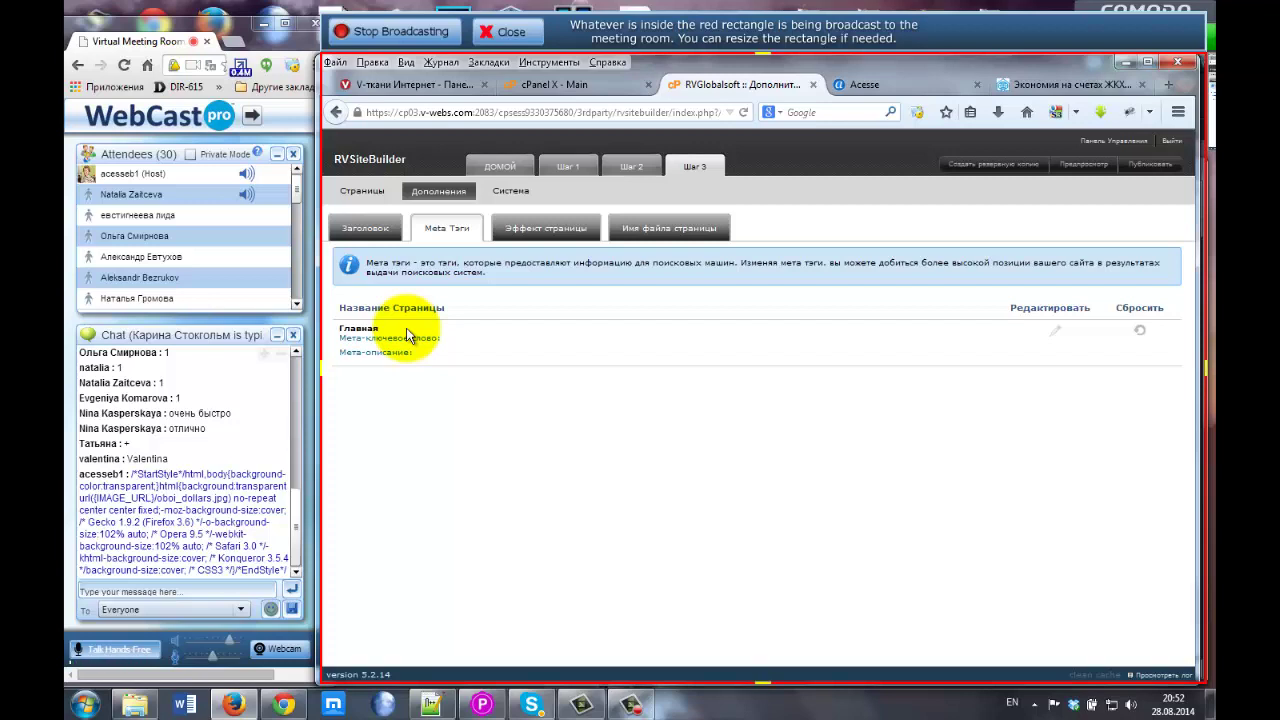
drag(338, 338, 441, 336)
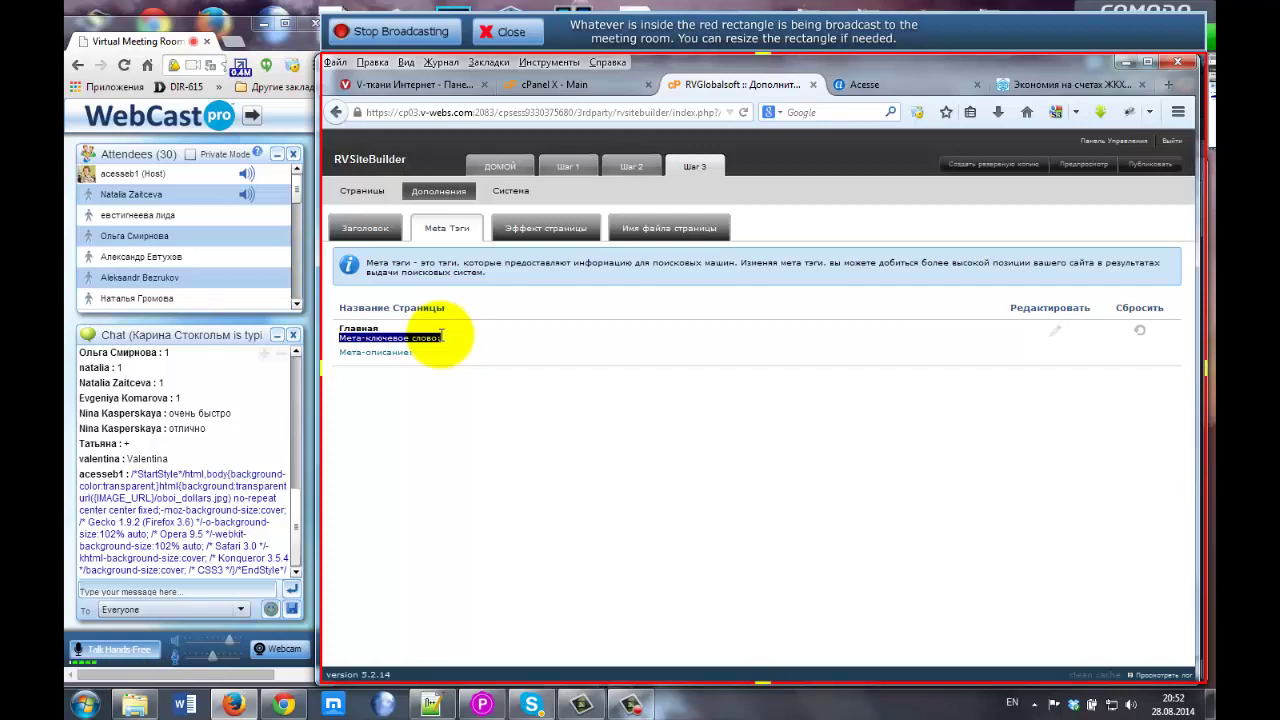
click(440, 335)
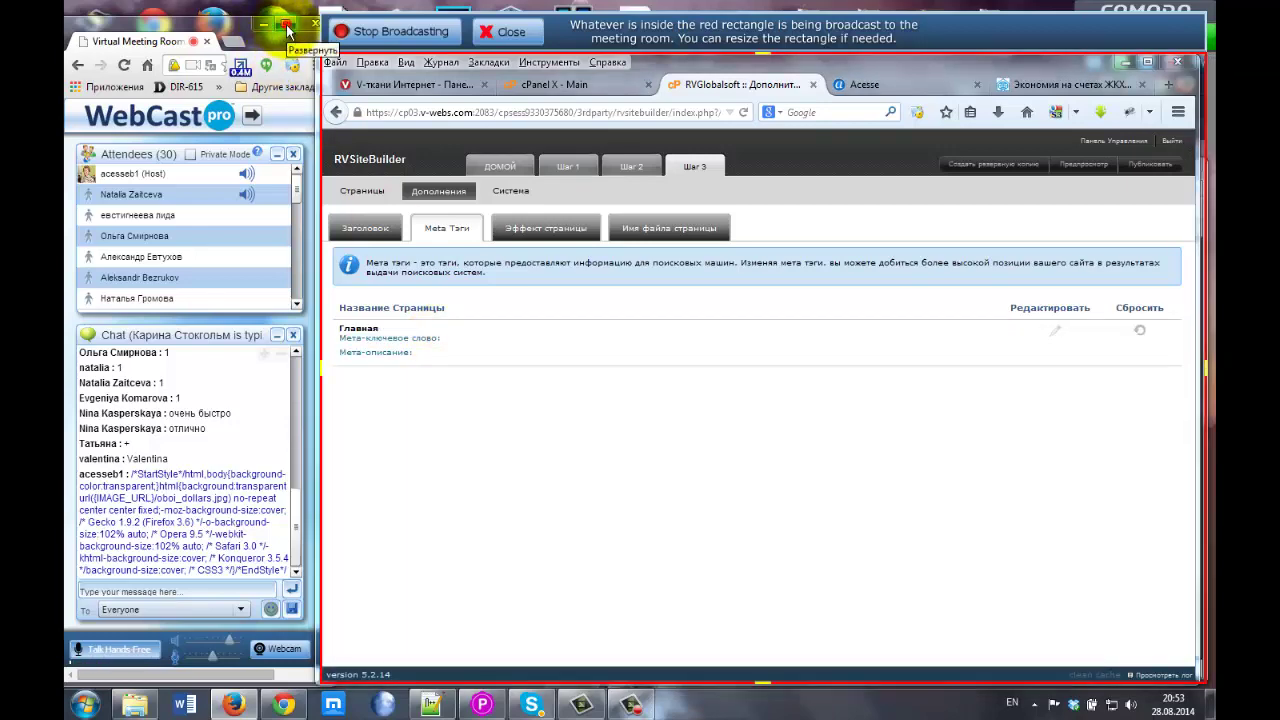
Reposition the meeting room window and try the Yandex keyword statistics bookmark, staying on the meeting page.
drag(283, 37, 283, 15)
drag(380, 24, 351, 5)
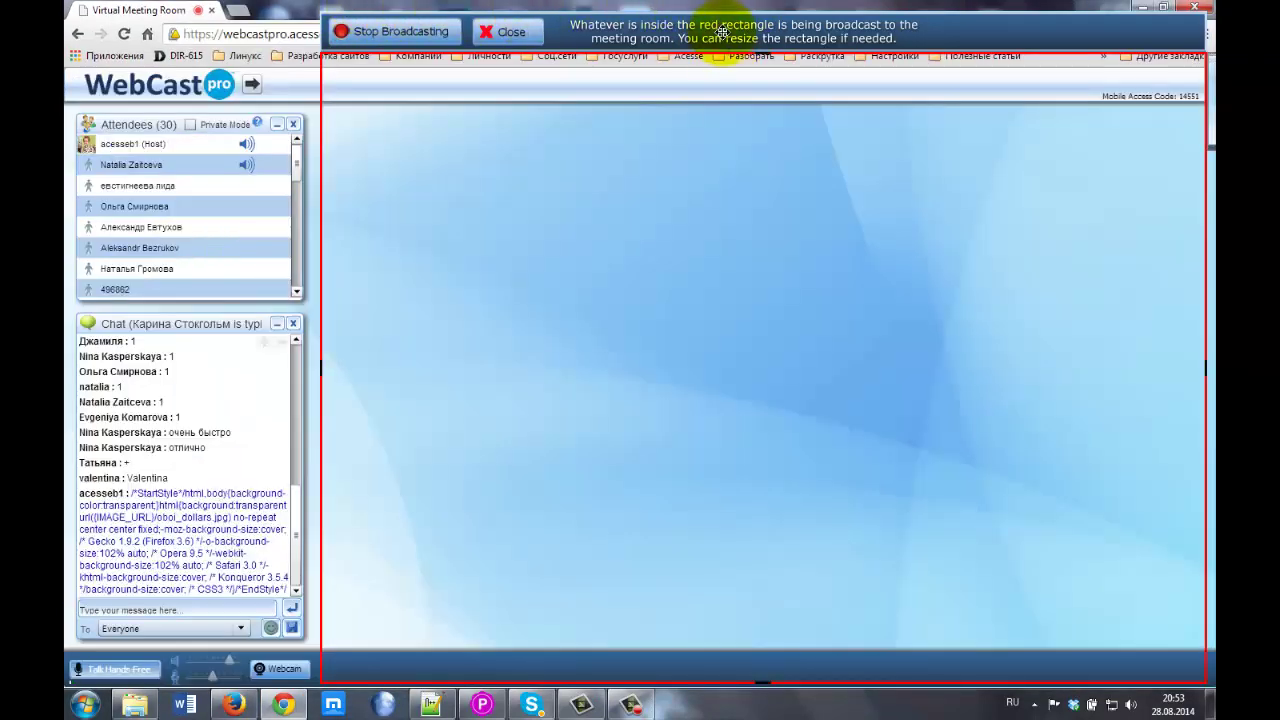
drag(724, 25, 715, 11)
click(685, 57)
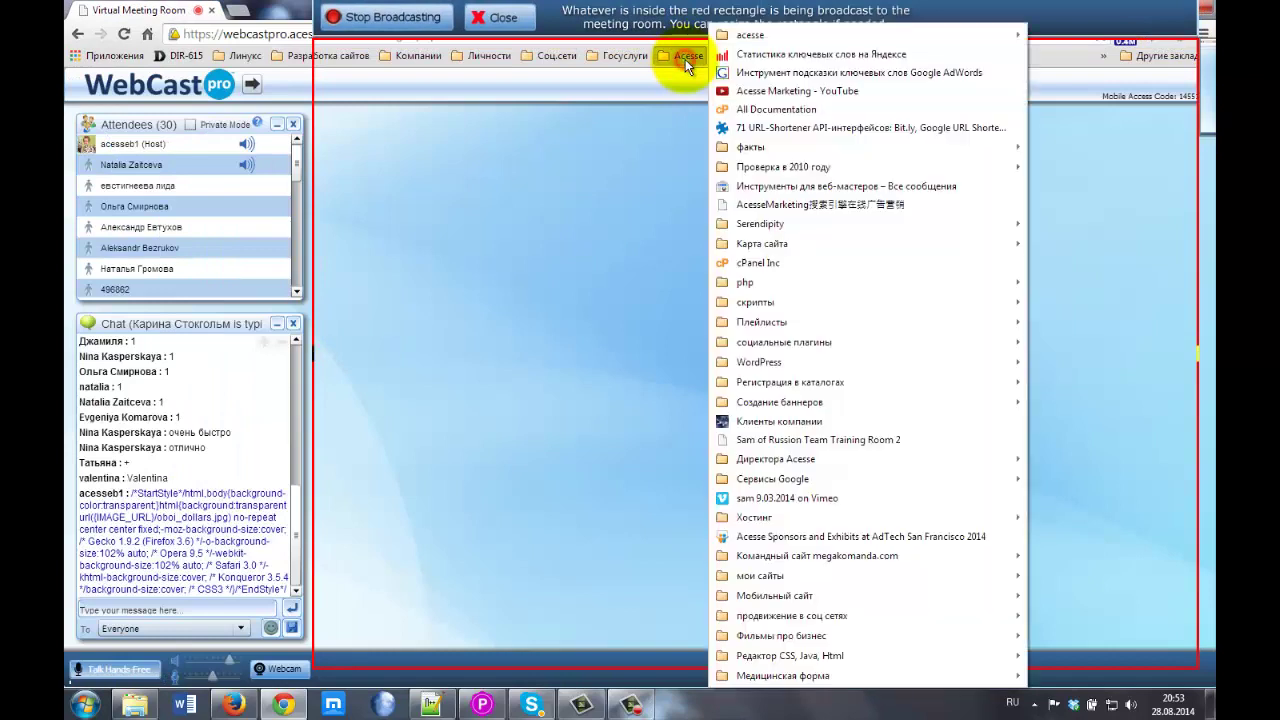
click(751, 54)
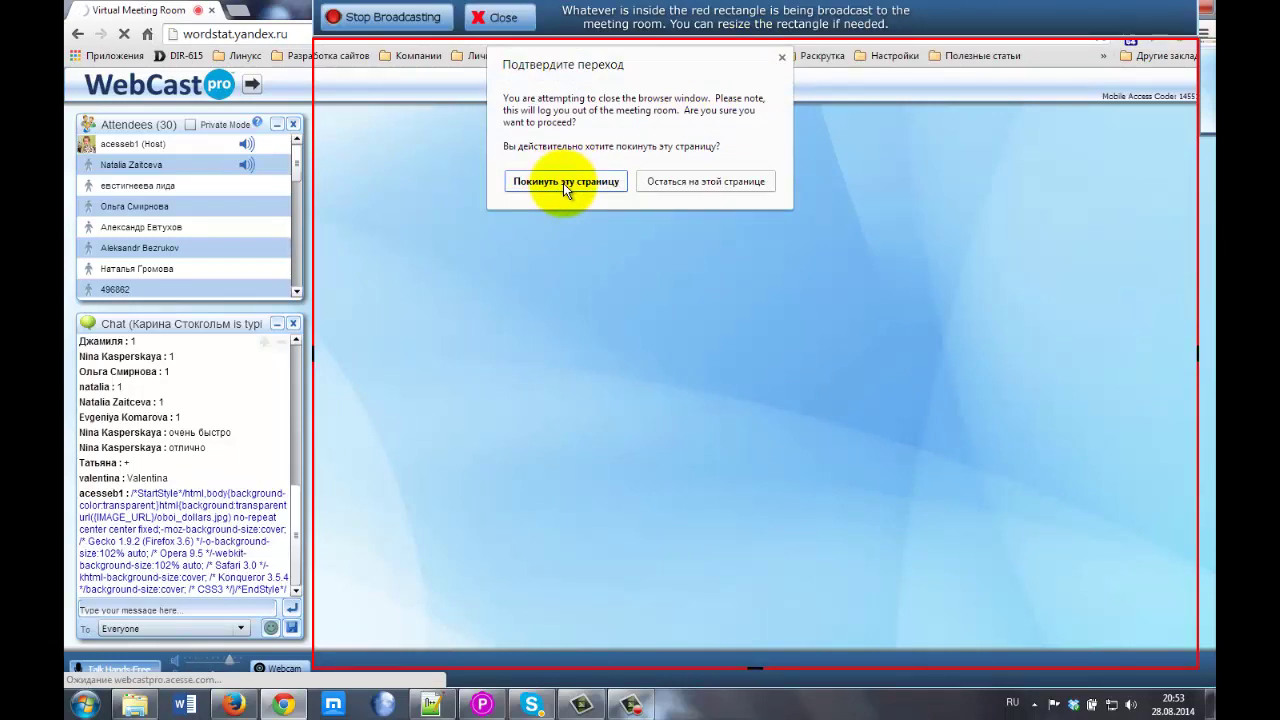
click(660, 183)
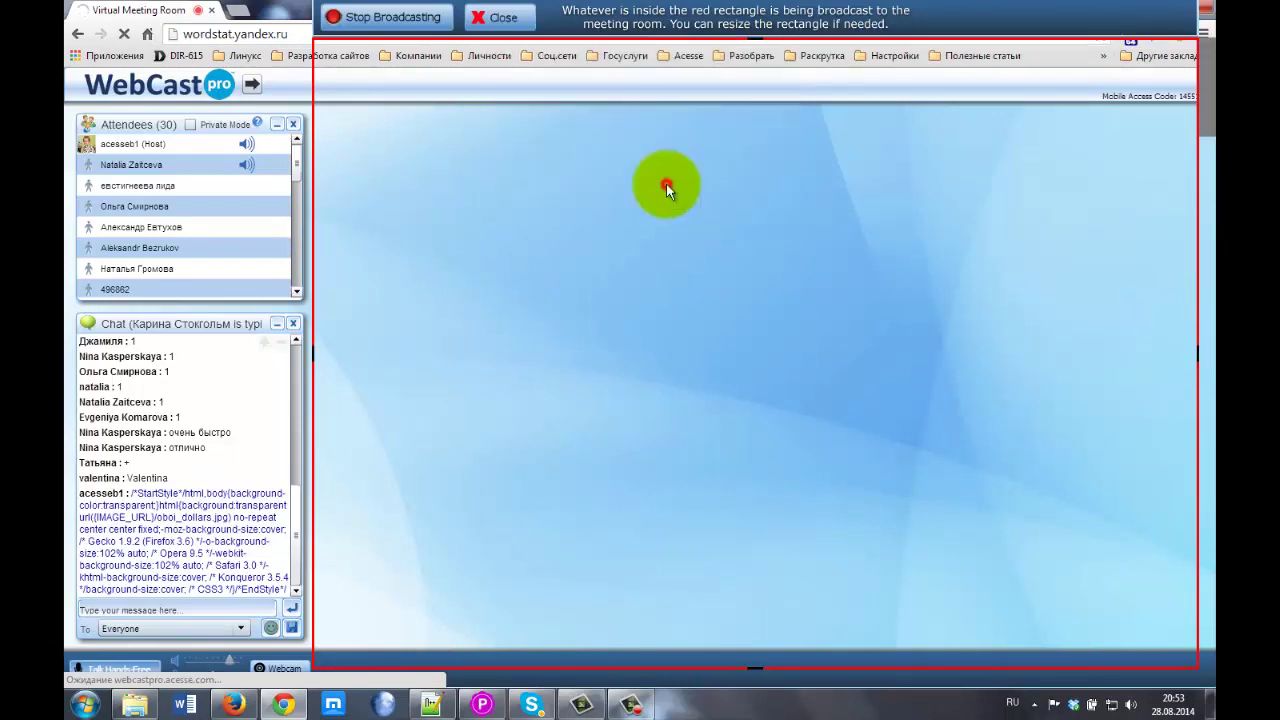
Open Yandex Wordstat from the Acesse bookmarks in a new tab and copy its address.
click(266, 11)
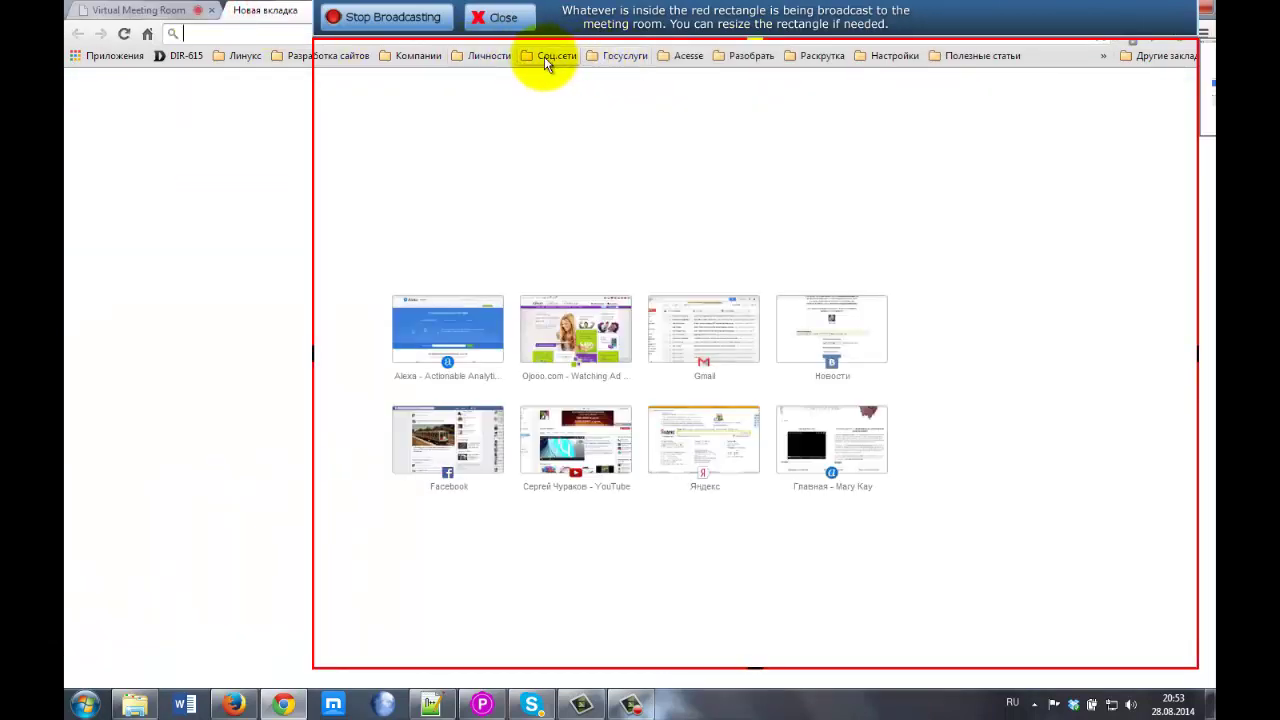
click(688, 56)
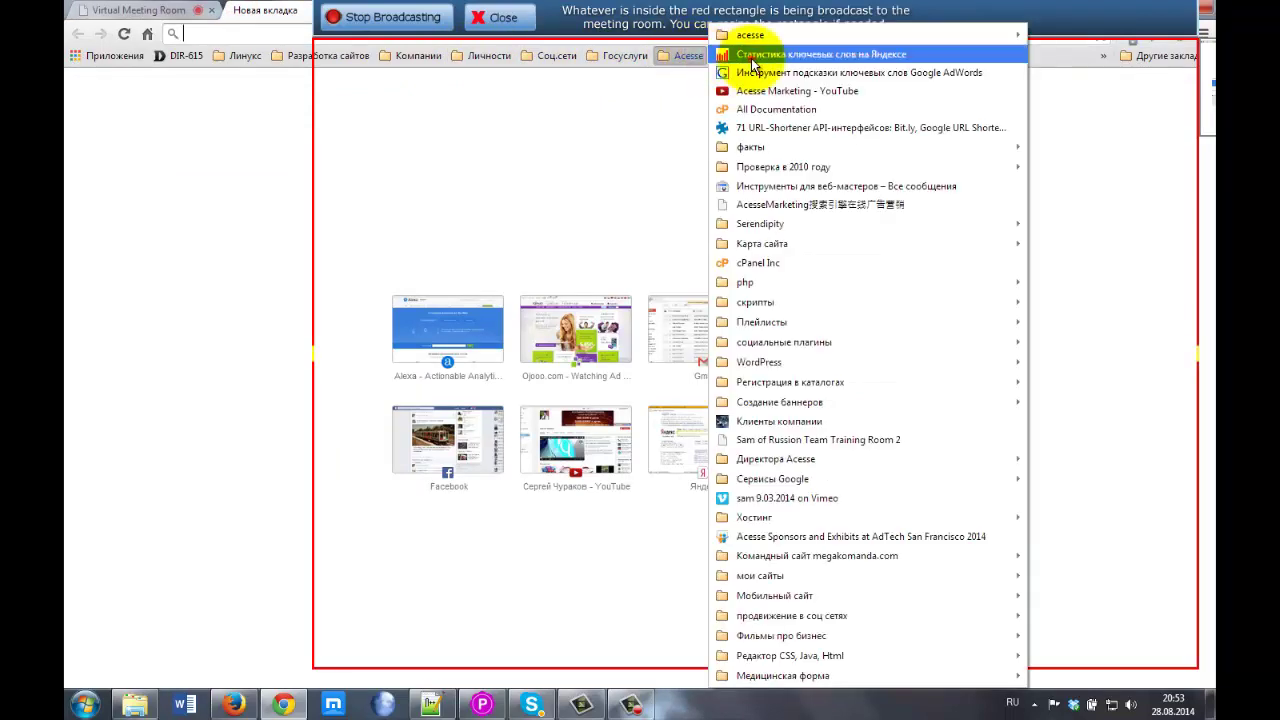
click(700, 77)
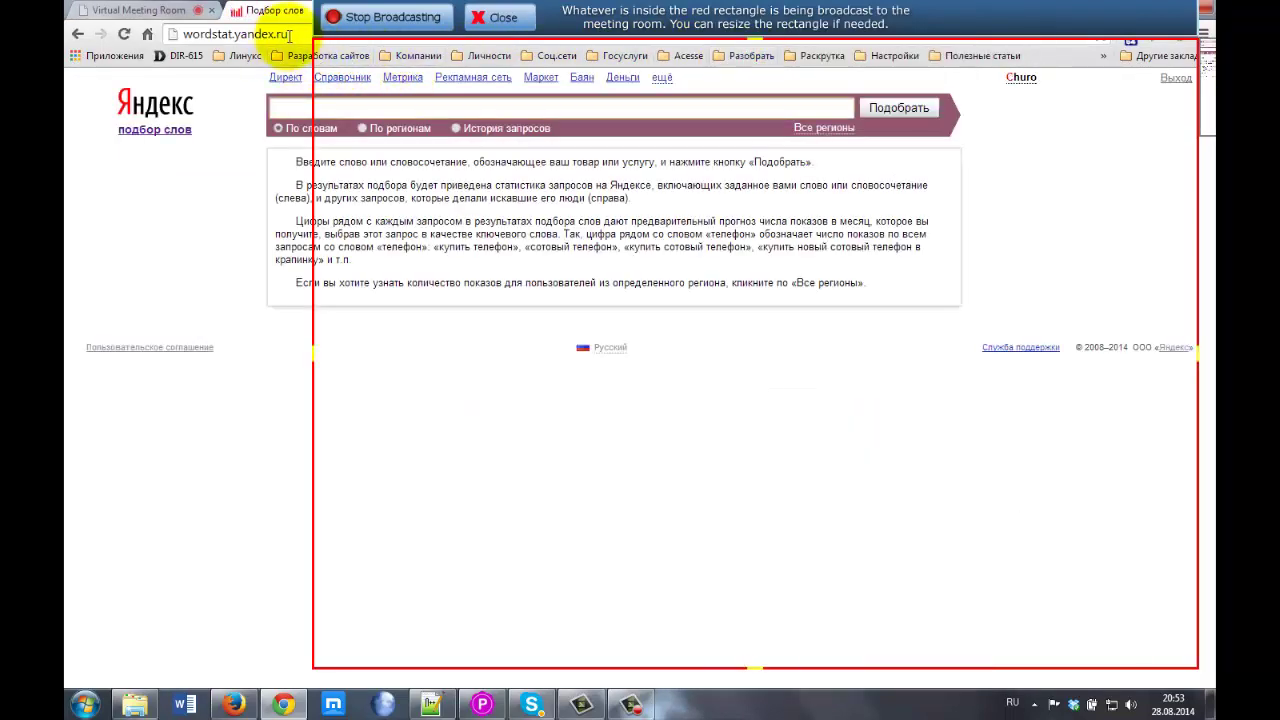
click(231, 33)
key(ctrl+c)
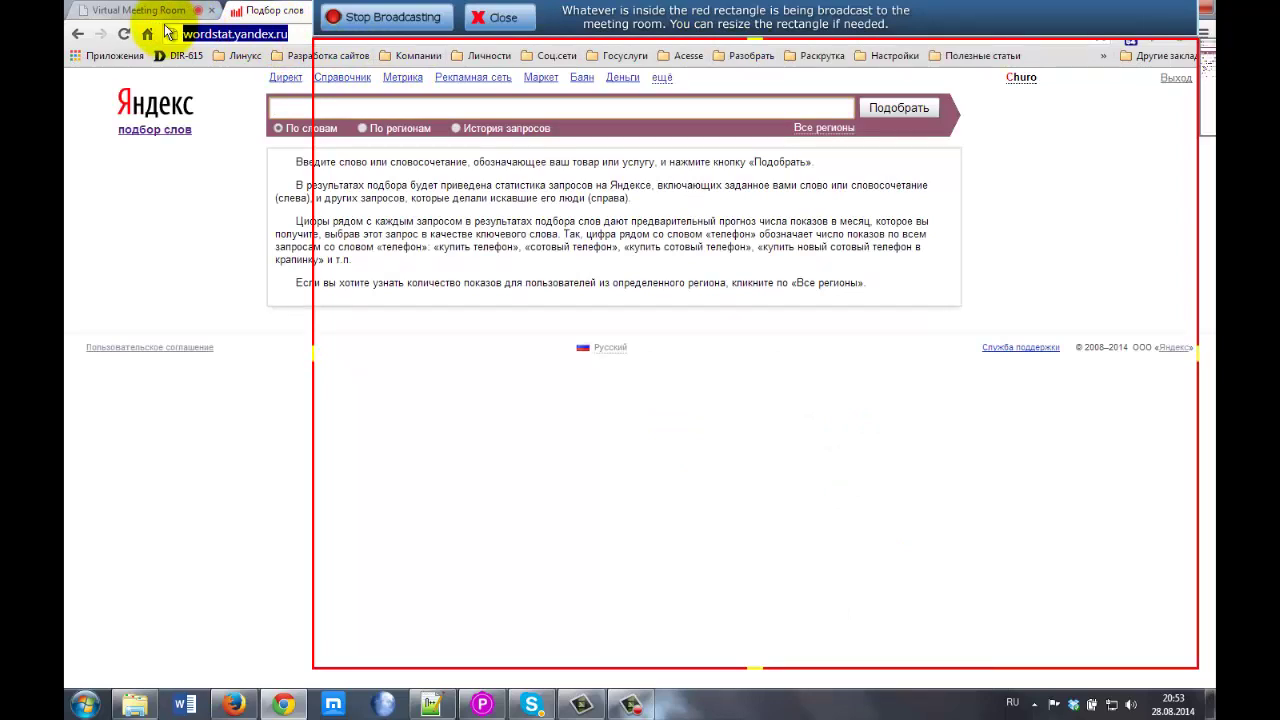
Paste the Wordstat link into the meeting chat and send it.
click(140, 12)
click(155, 610)
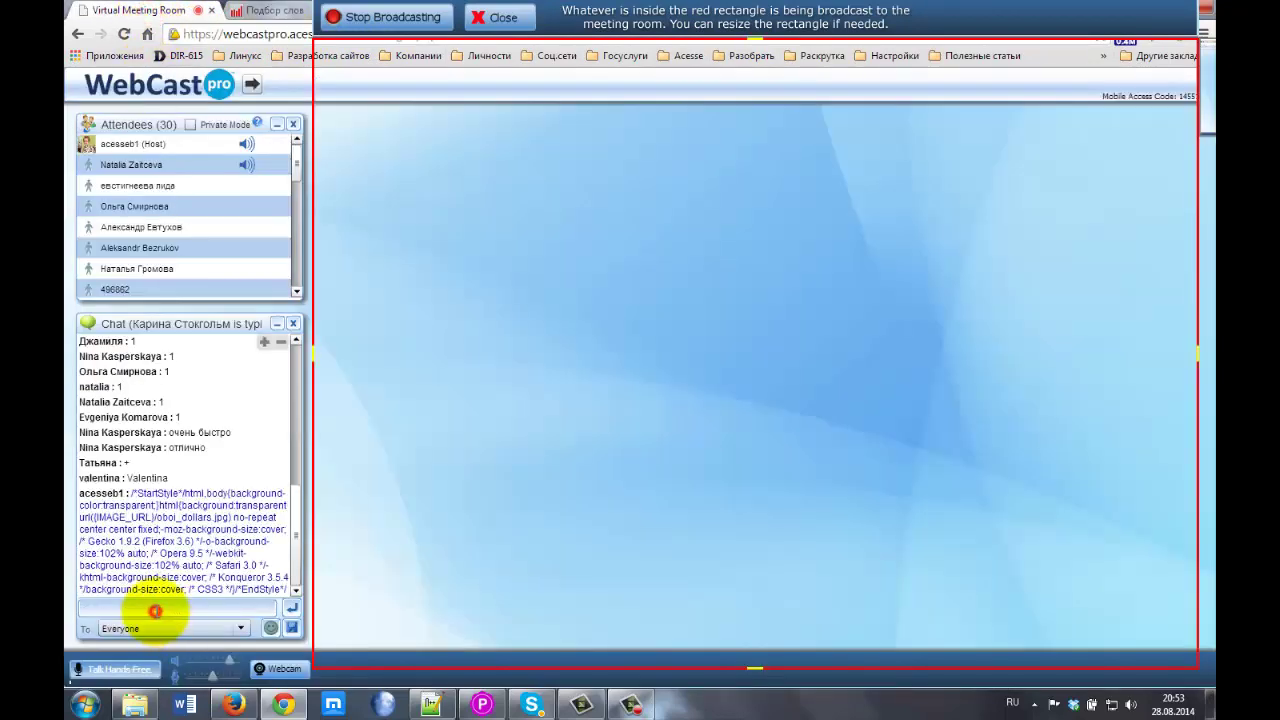
key(ctrl+v)
key(Return)
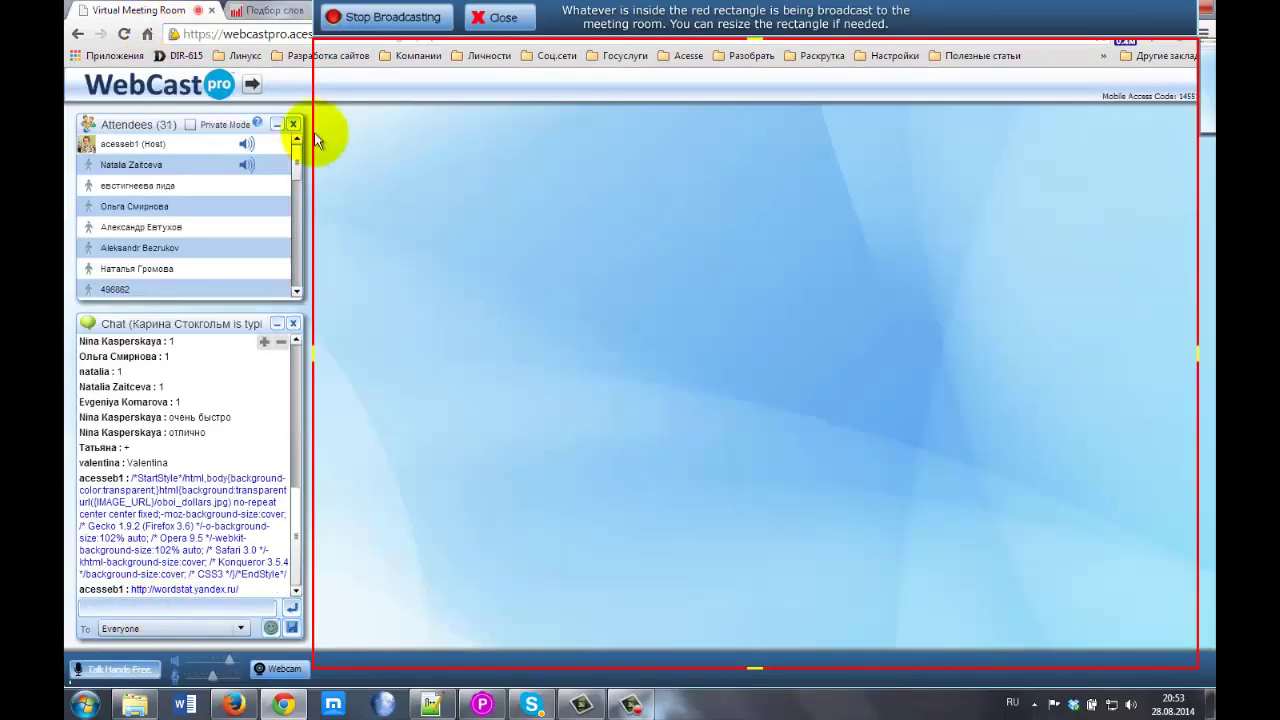
Open the Google AdWords keyword tool bookmark from Acesse.
click(265, 10)
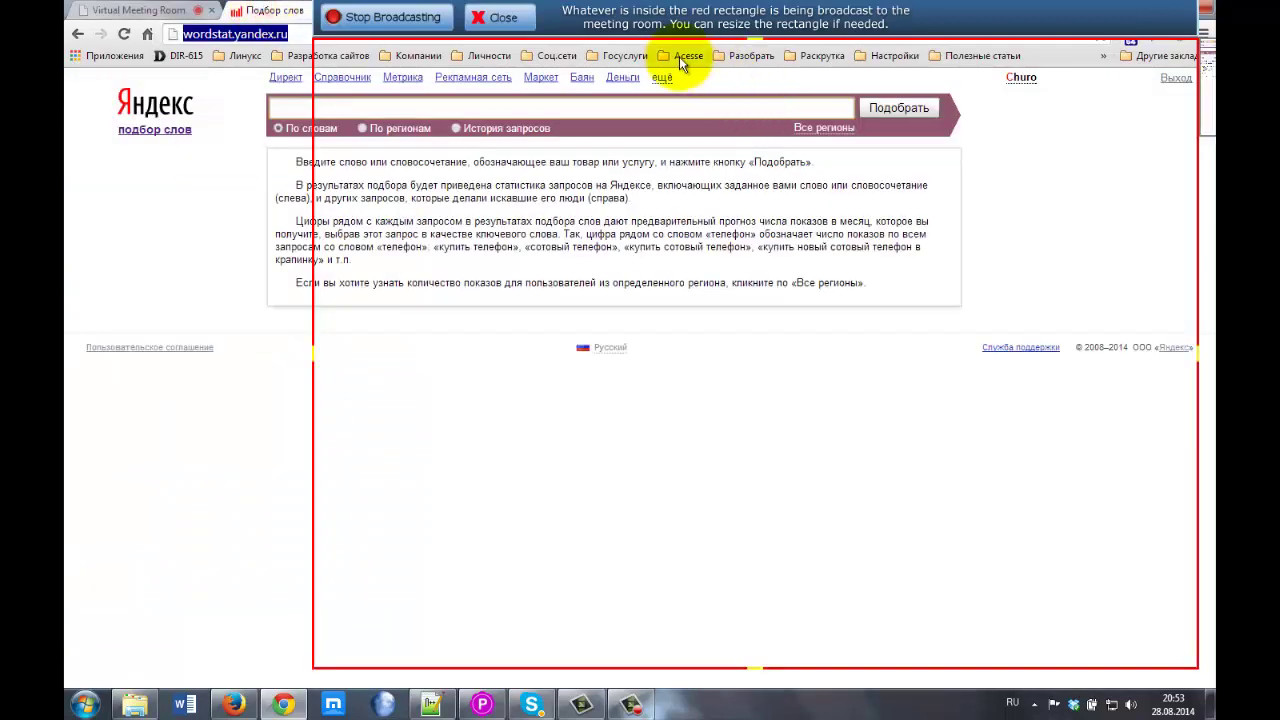
click(681, 55)
click(736, 72)
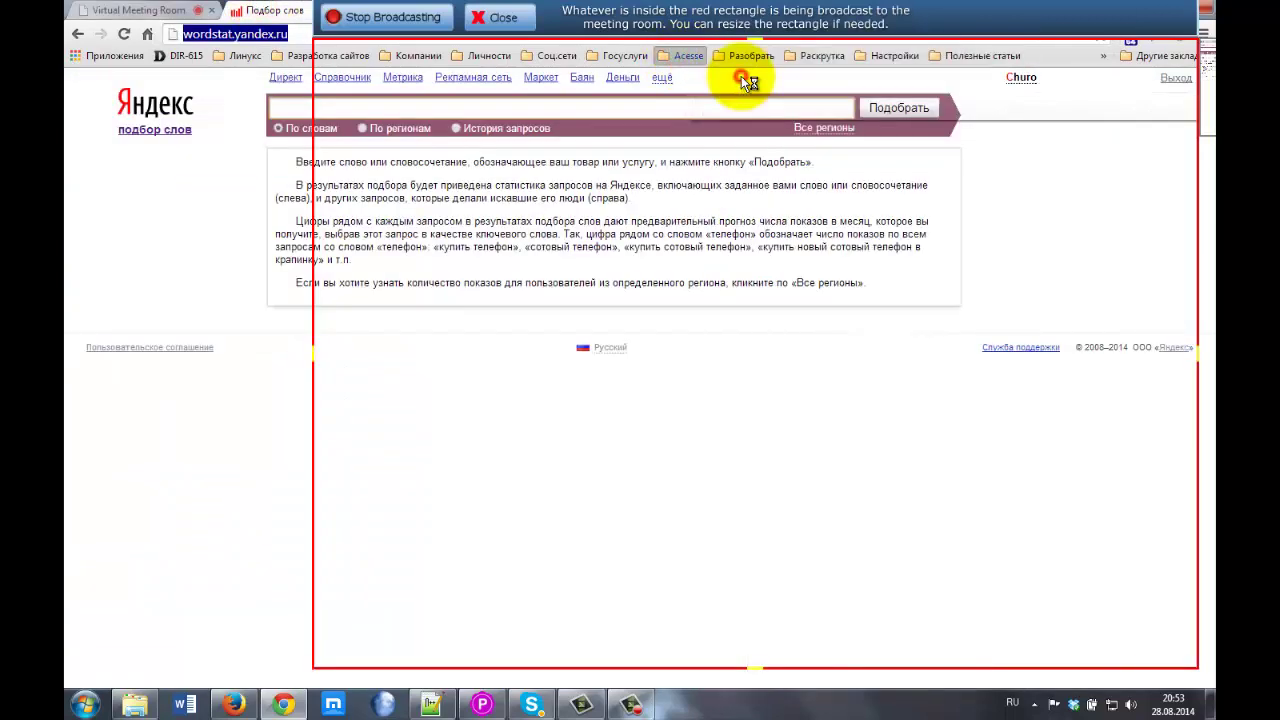
Copy the AdWords address and paste it into the meeting chat.
click(289, 40)
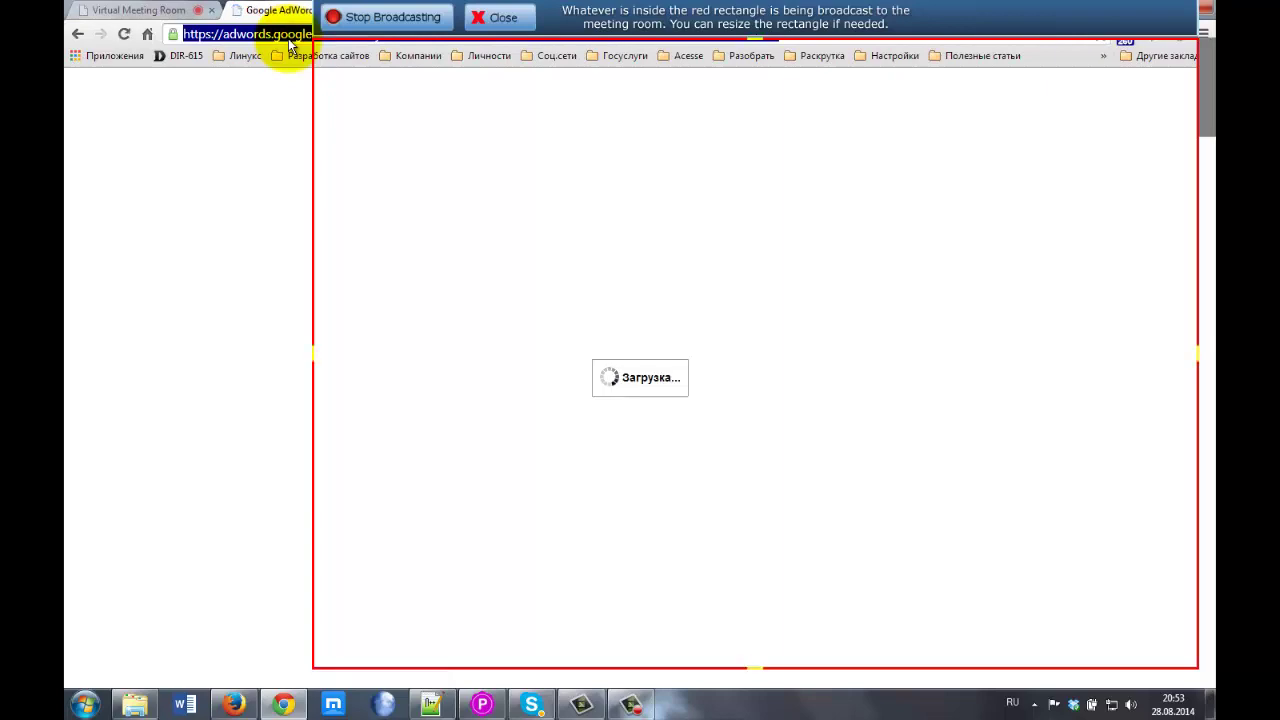
click(168, 10)
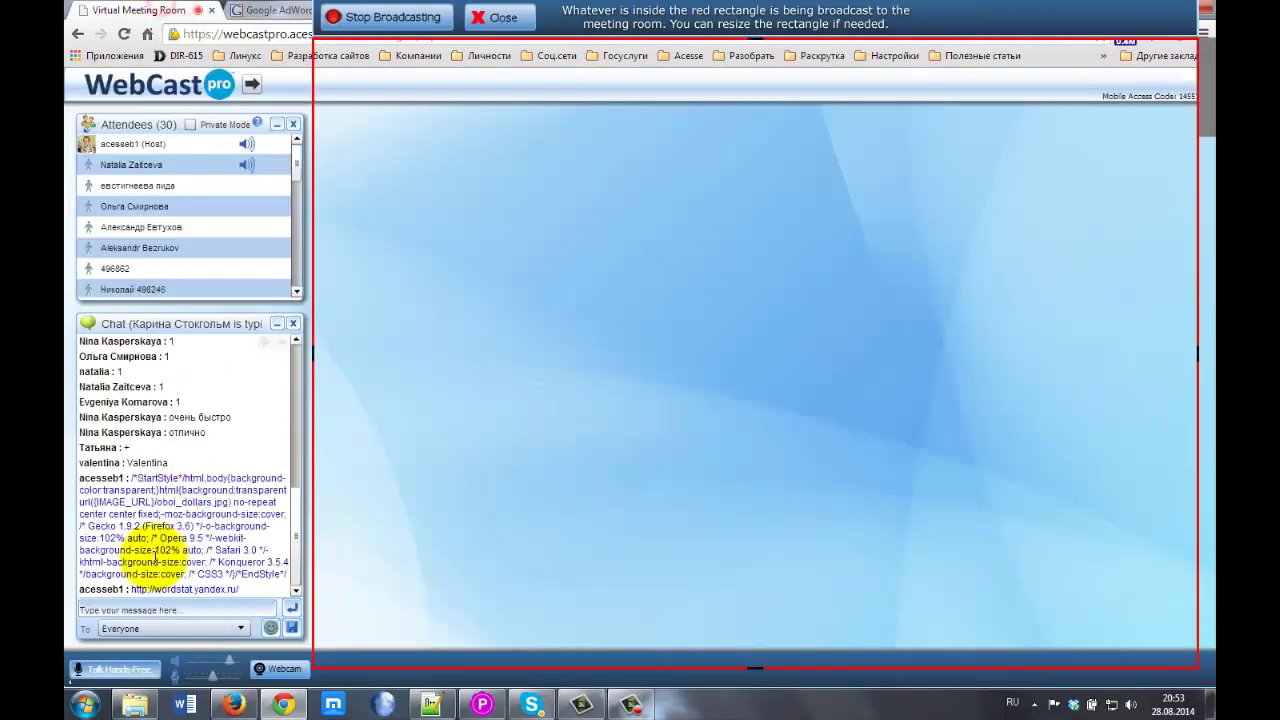
click(118, 606)
key(ctrl+v)
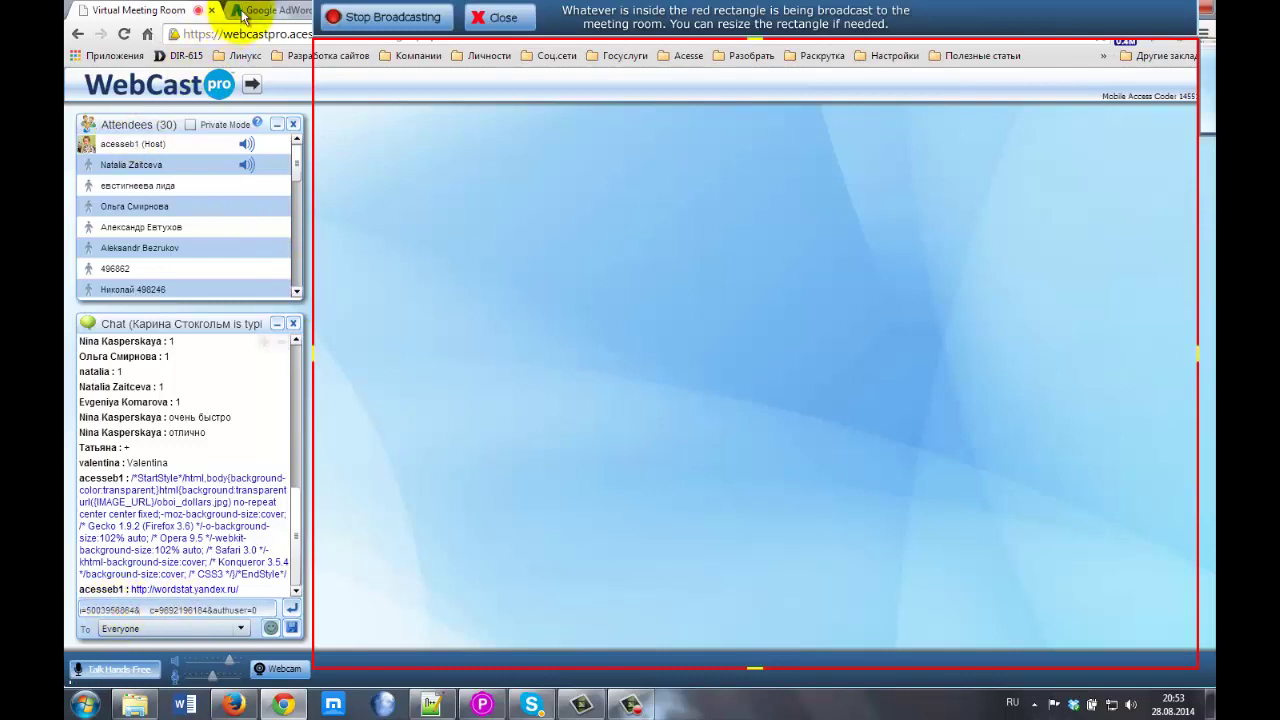
Detach the AdWords page into its own window and send the Keyword Planner link to the chat.
click(258, 9)
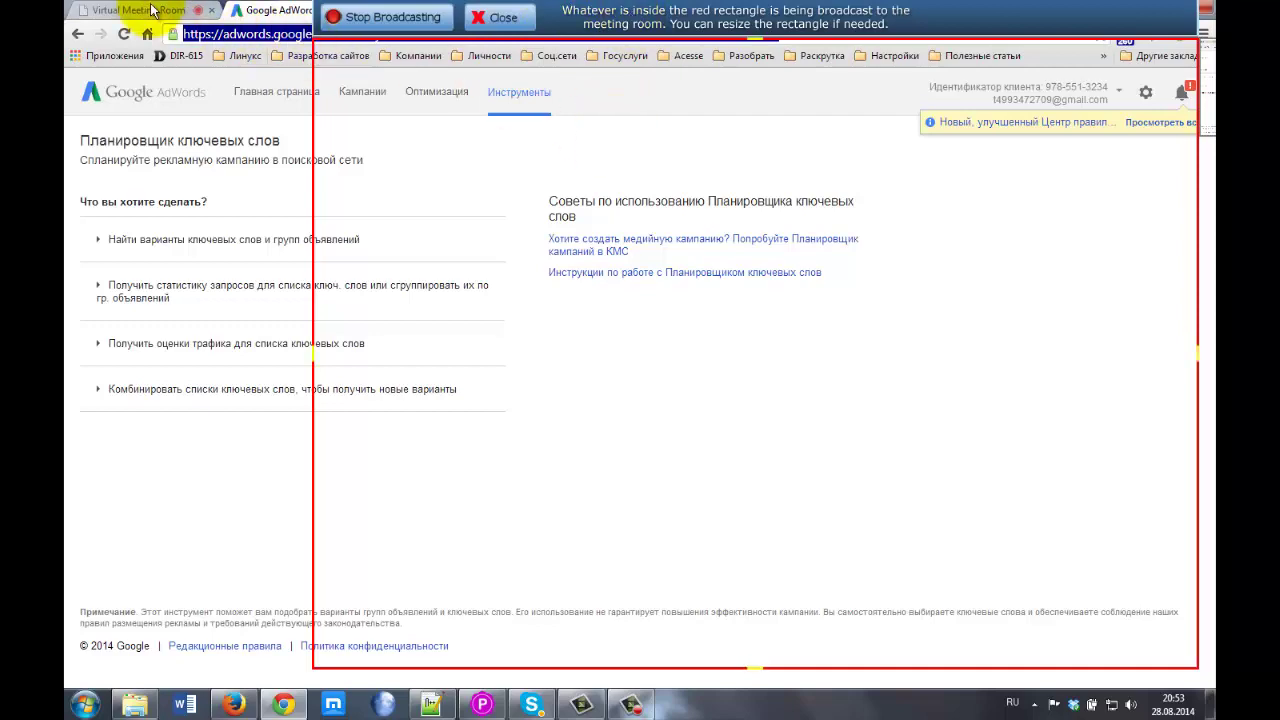
drag(240, 8, 760, 155)
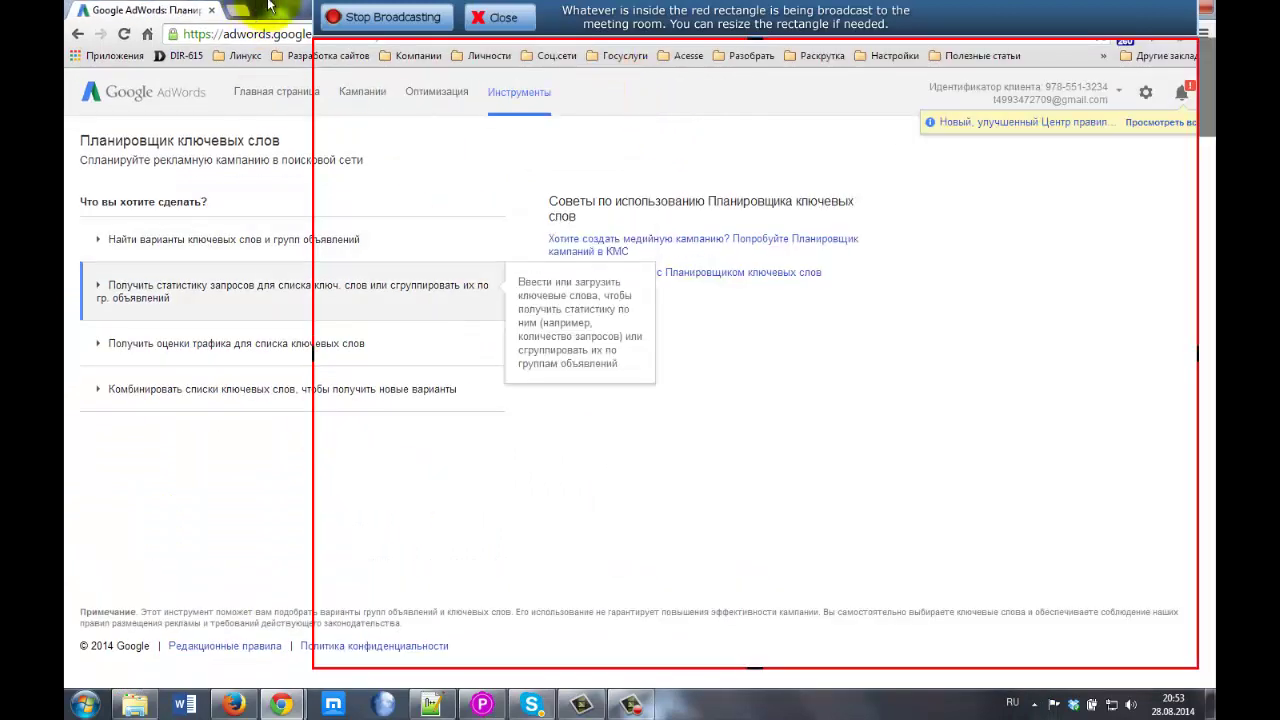
drag(268, 8, 590, 118)
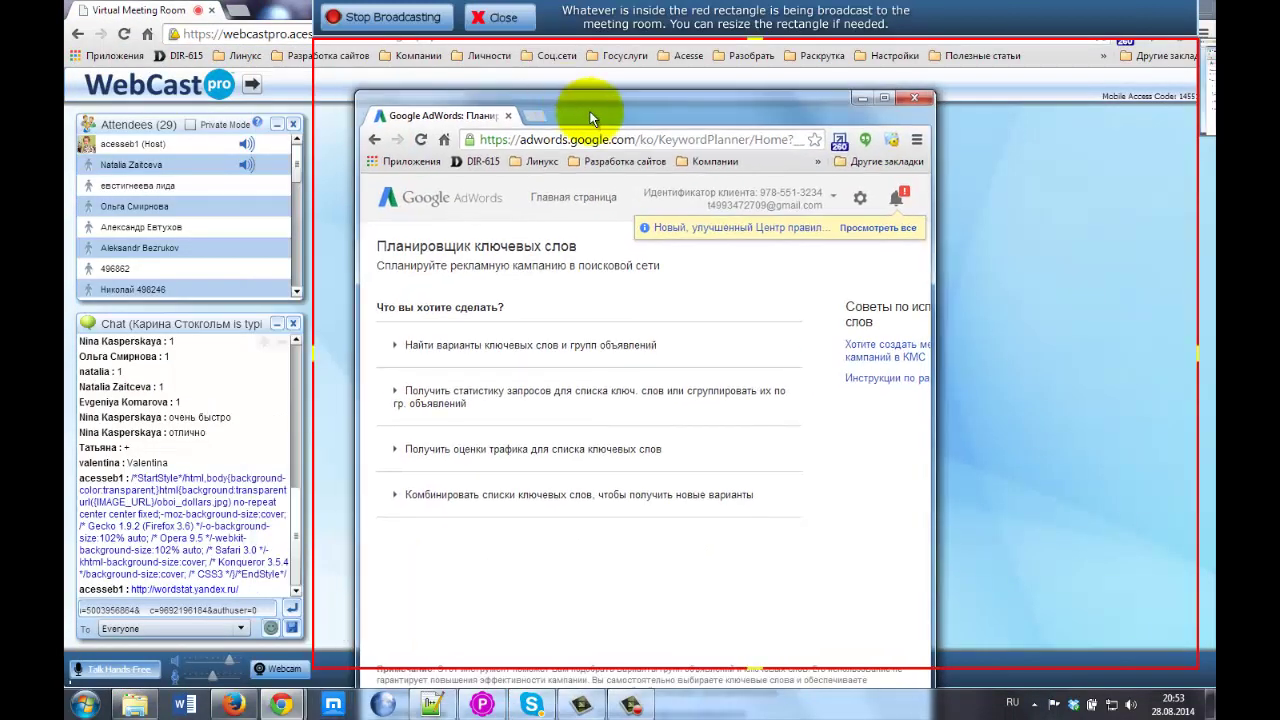
click(790, 141)
drag(708, 141, 848, 138)
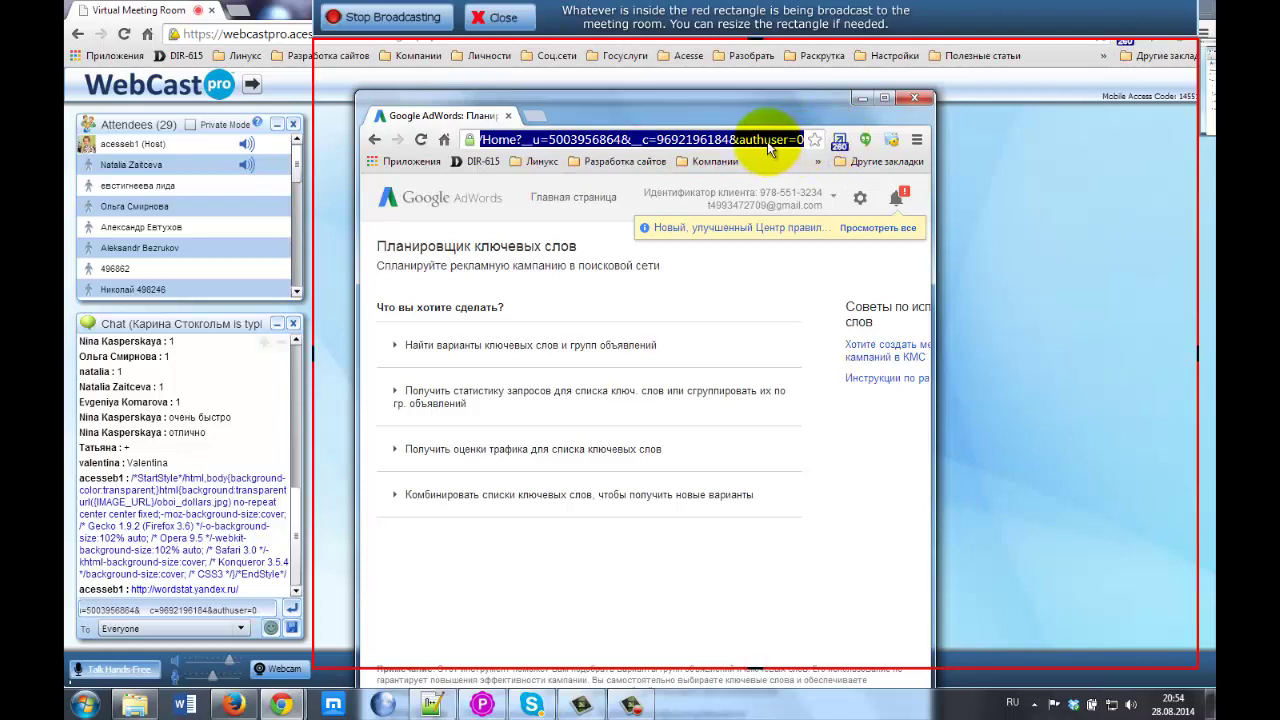
click(122, 607)
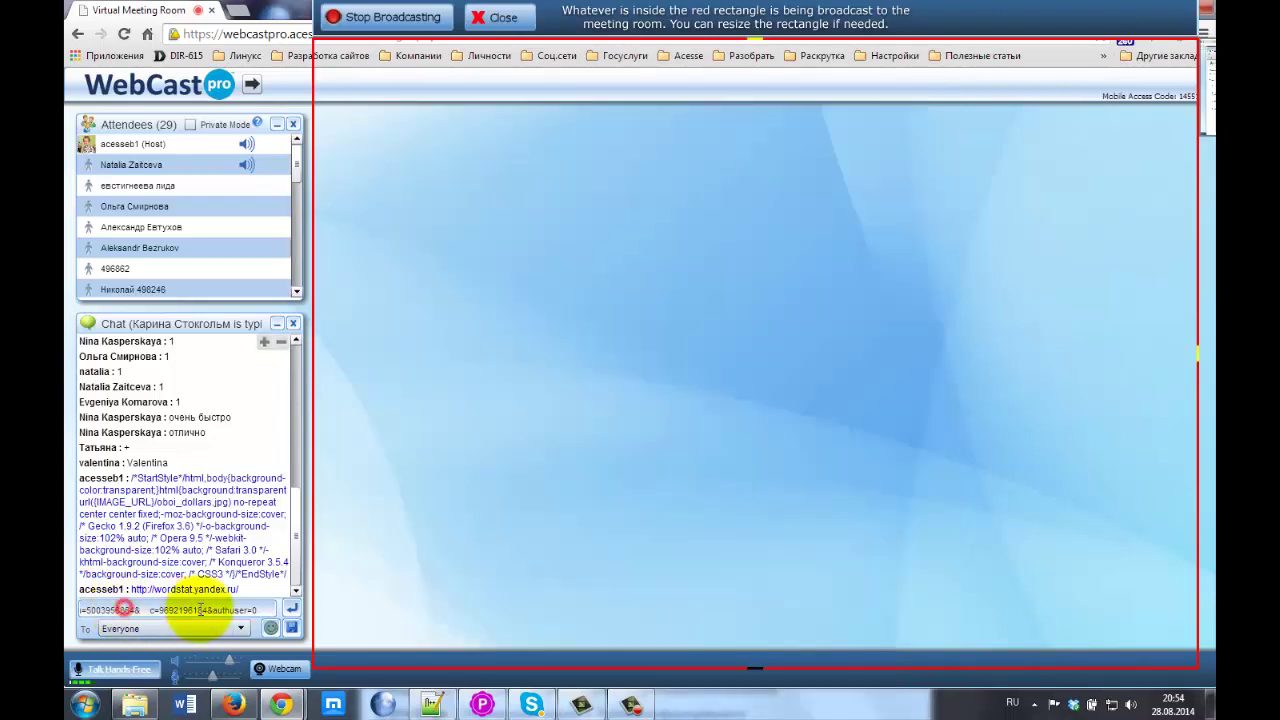
click(290, 609)
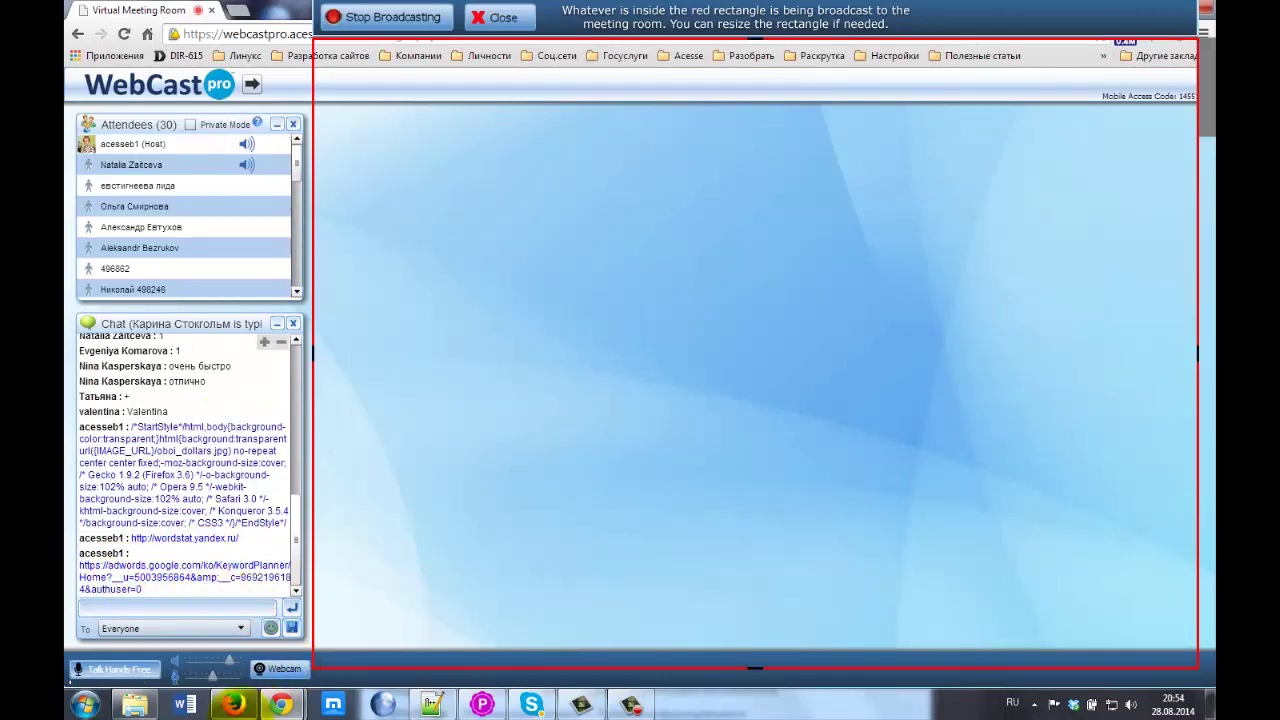
Restore and rearrange the meeting room and AdWords windows on screen.
double_click(279, 12)
drag(370, 92, 286, 33)
drag(580, 114, 607, 104)
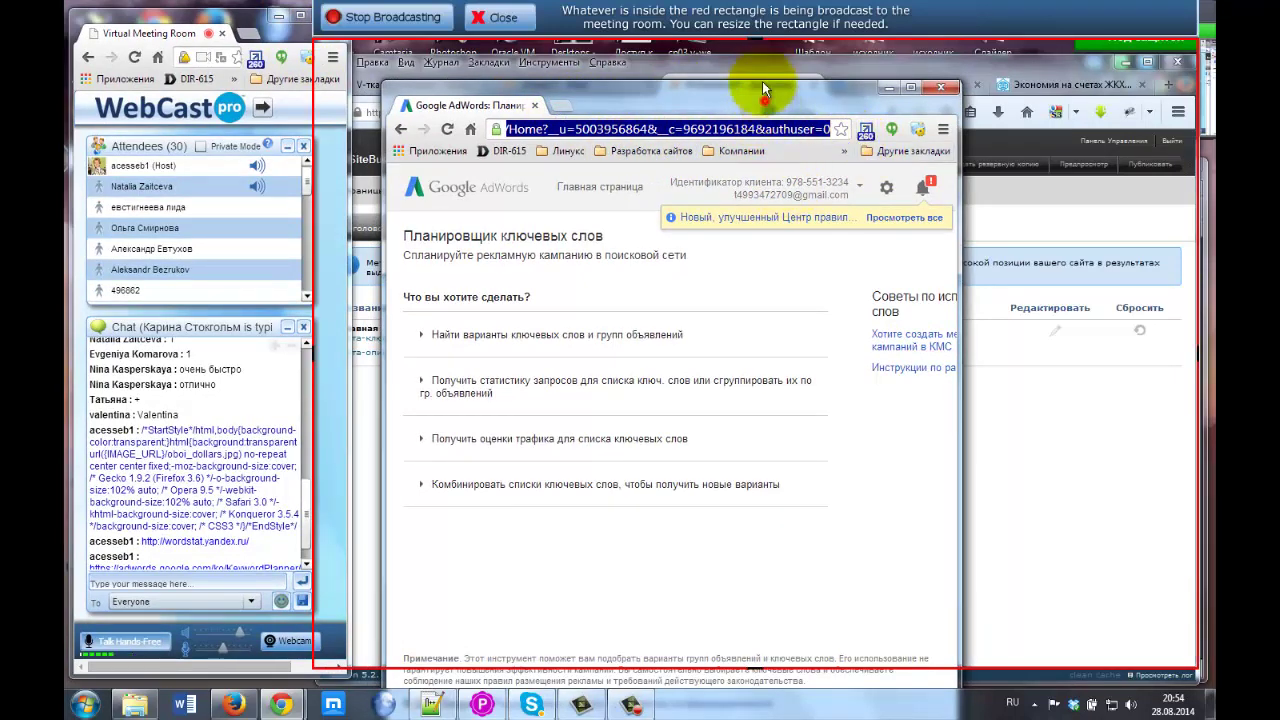
drag(762, 106, 745, 2)
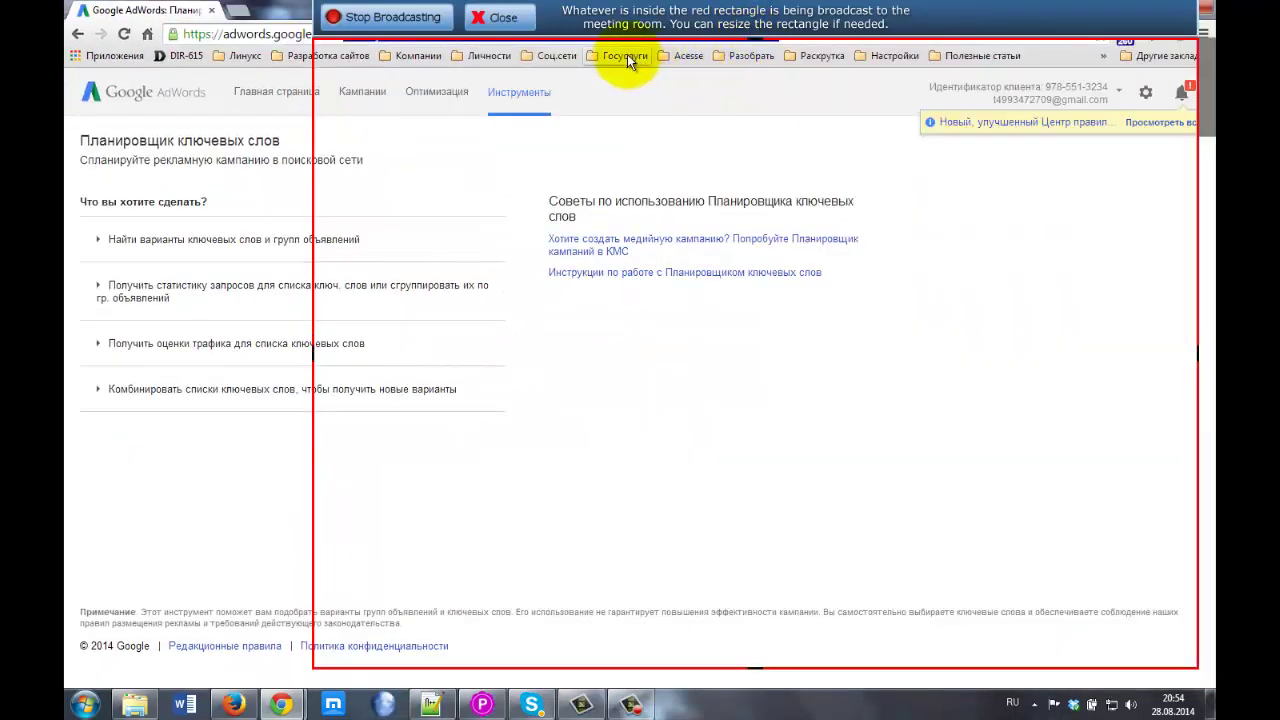
Open Yandex Wordstat from the Acesse bookmarks in a smaller window beside the chat.
click(687, 57)
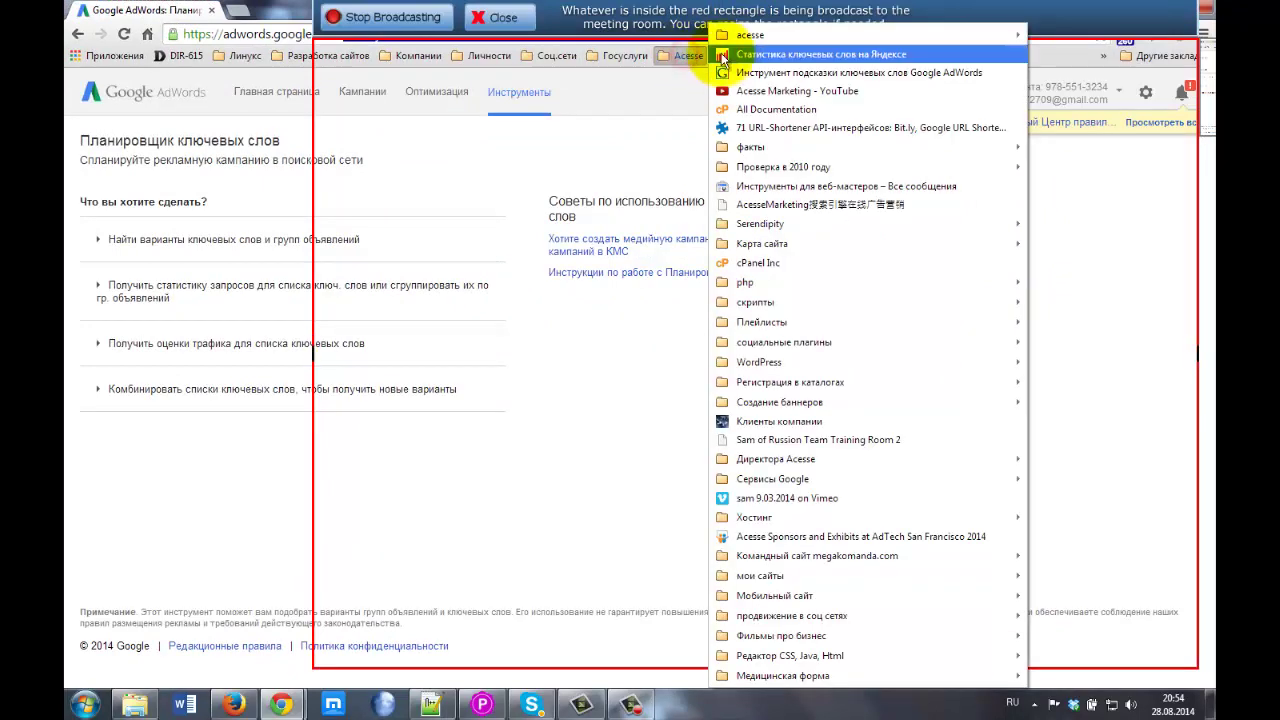
click(735, 51)
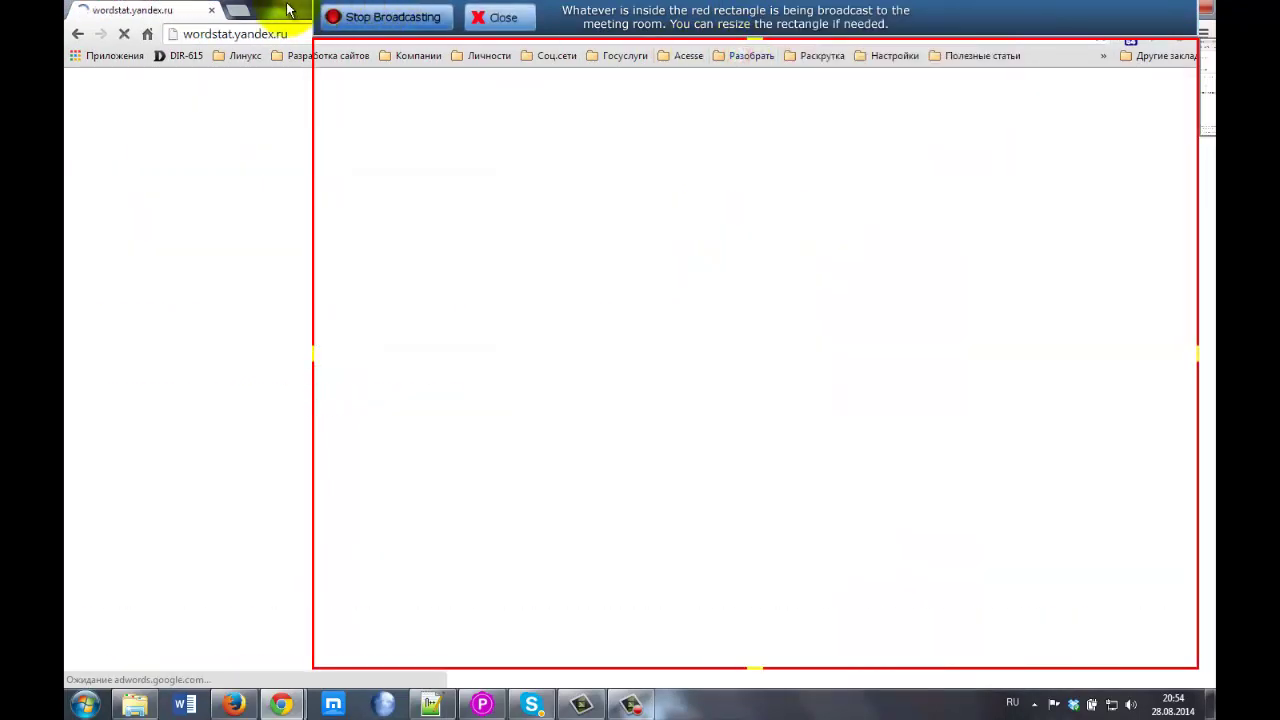
drag(290, 14, 635, 66)
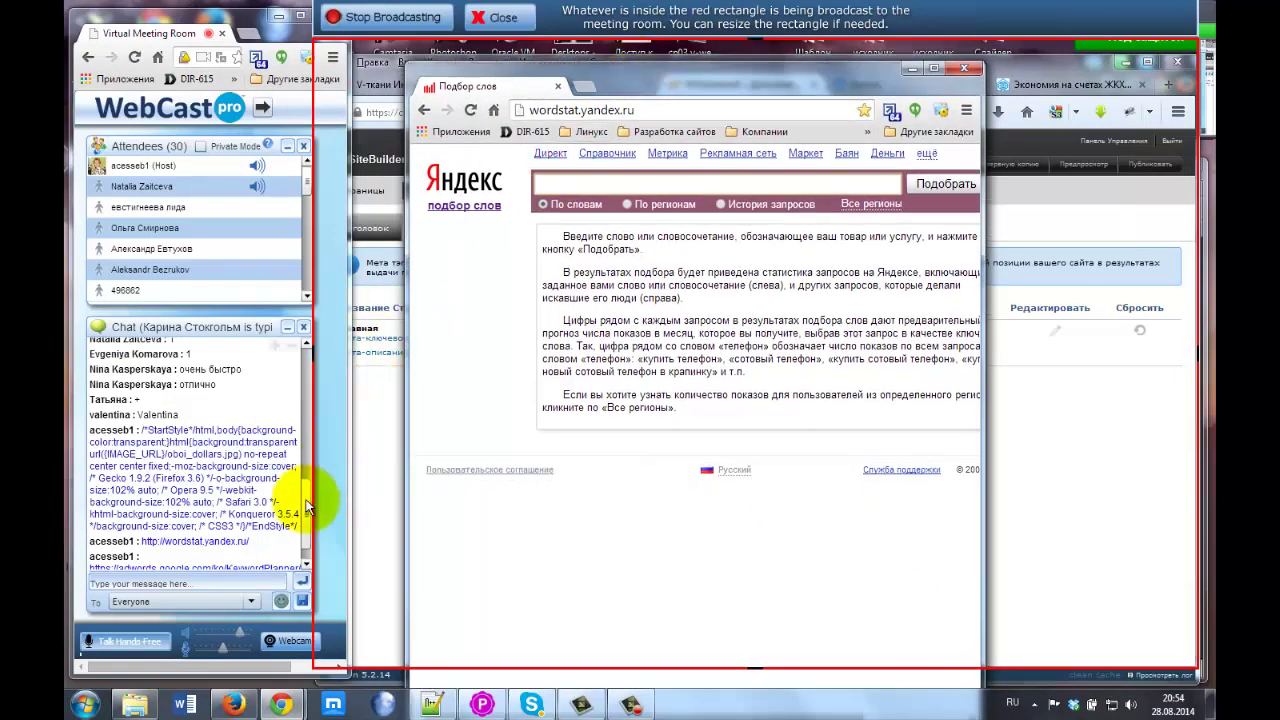
click(307, 558)
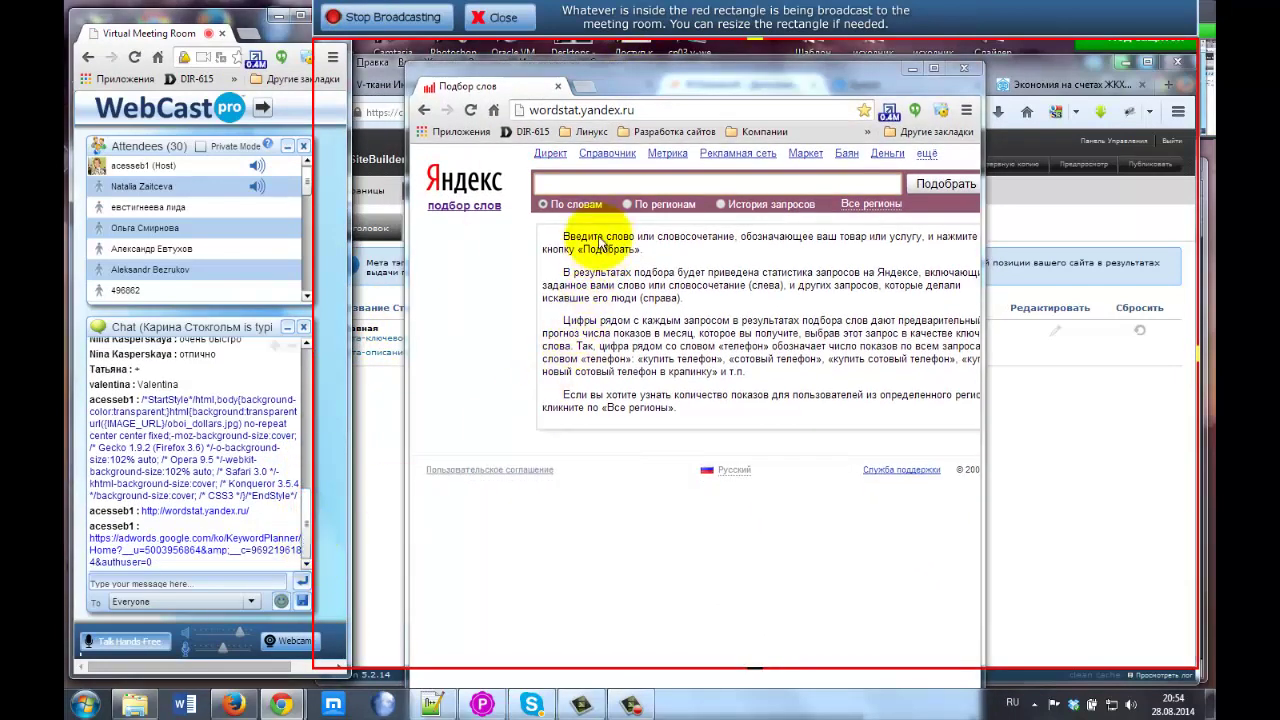
click(558, 185)
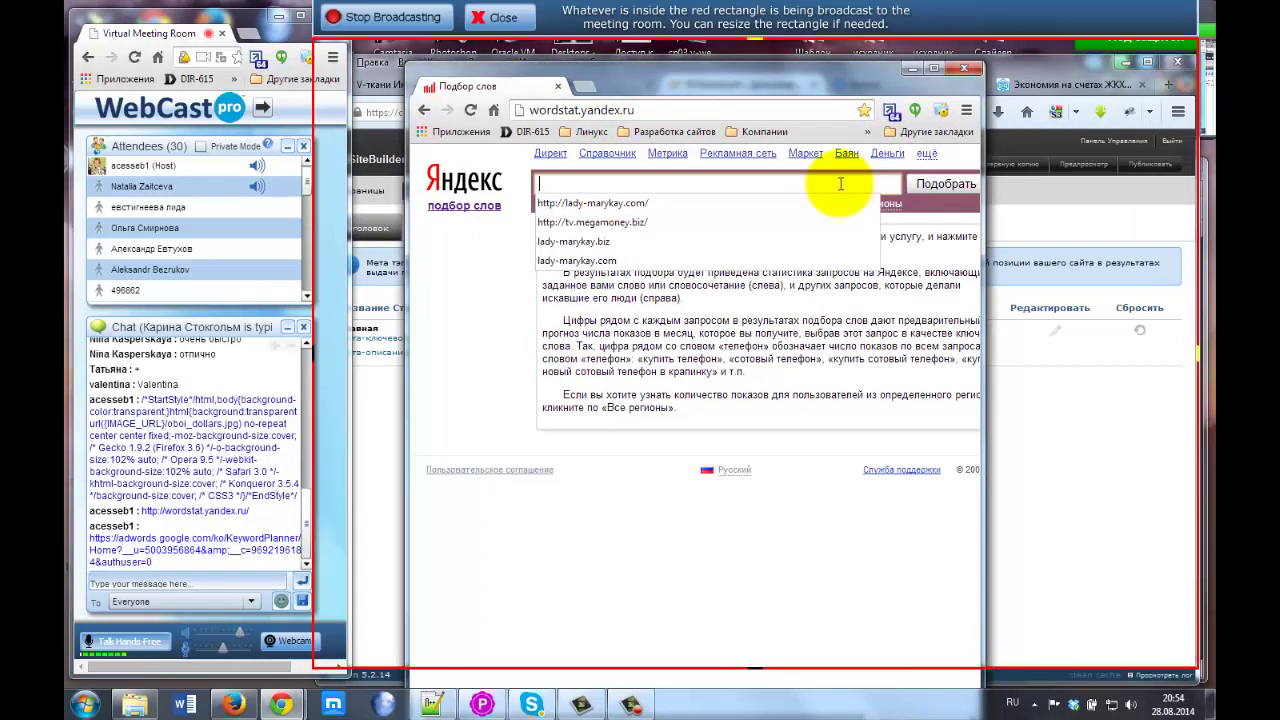
drag(530, 110, 645, 108)
click(572, 184)
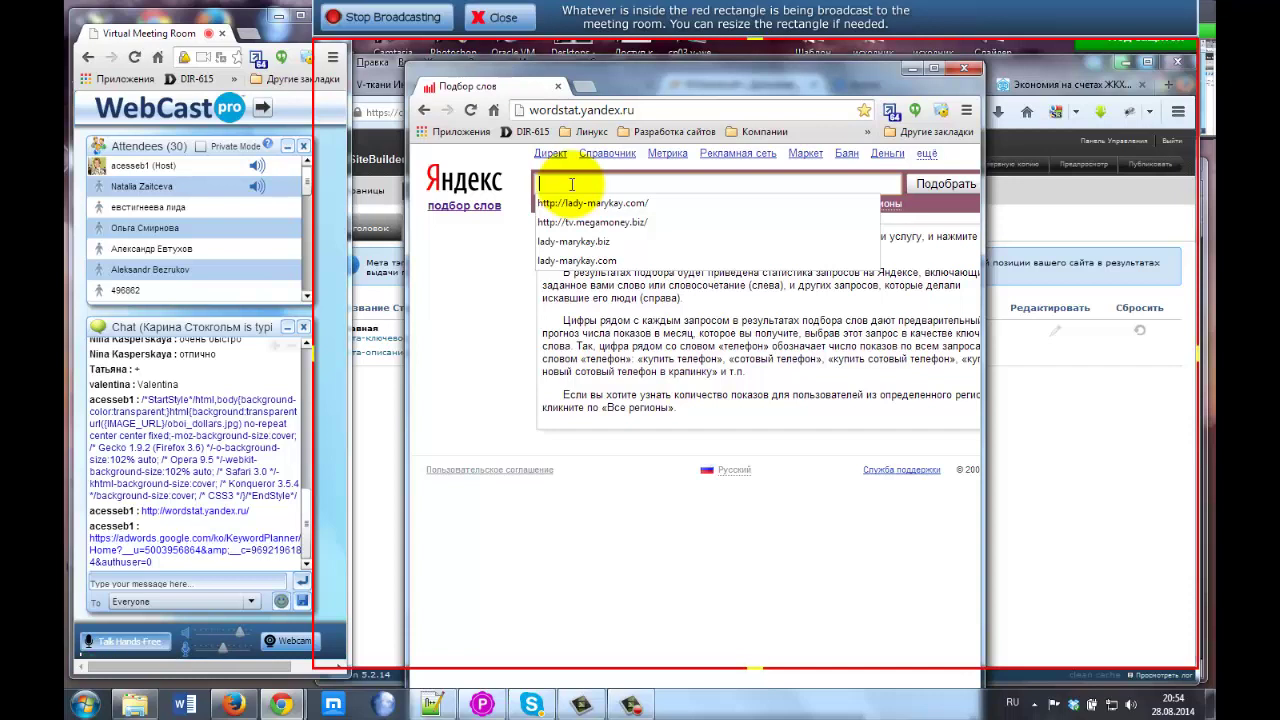
Search Wordstat for 'заработать деньги в интернет'.
text(деньг)
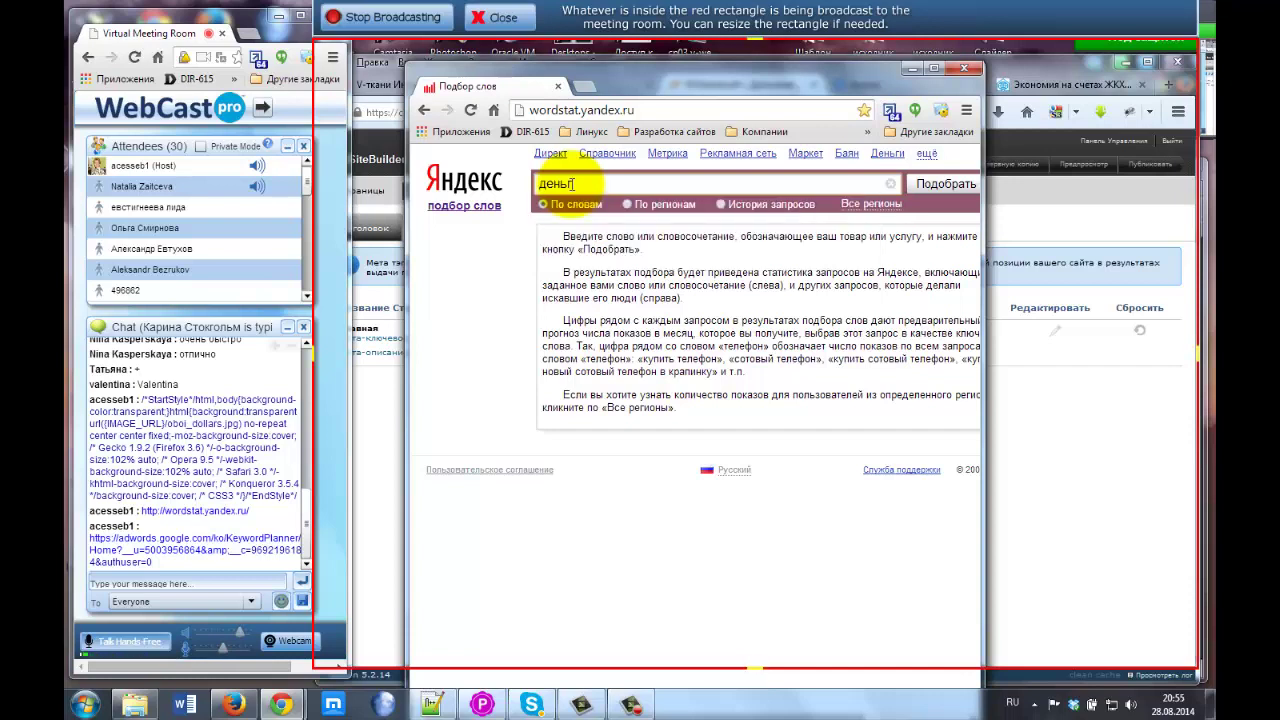
key(BackSpace)
text(заработать деньг)
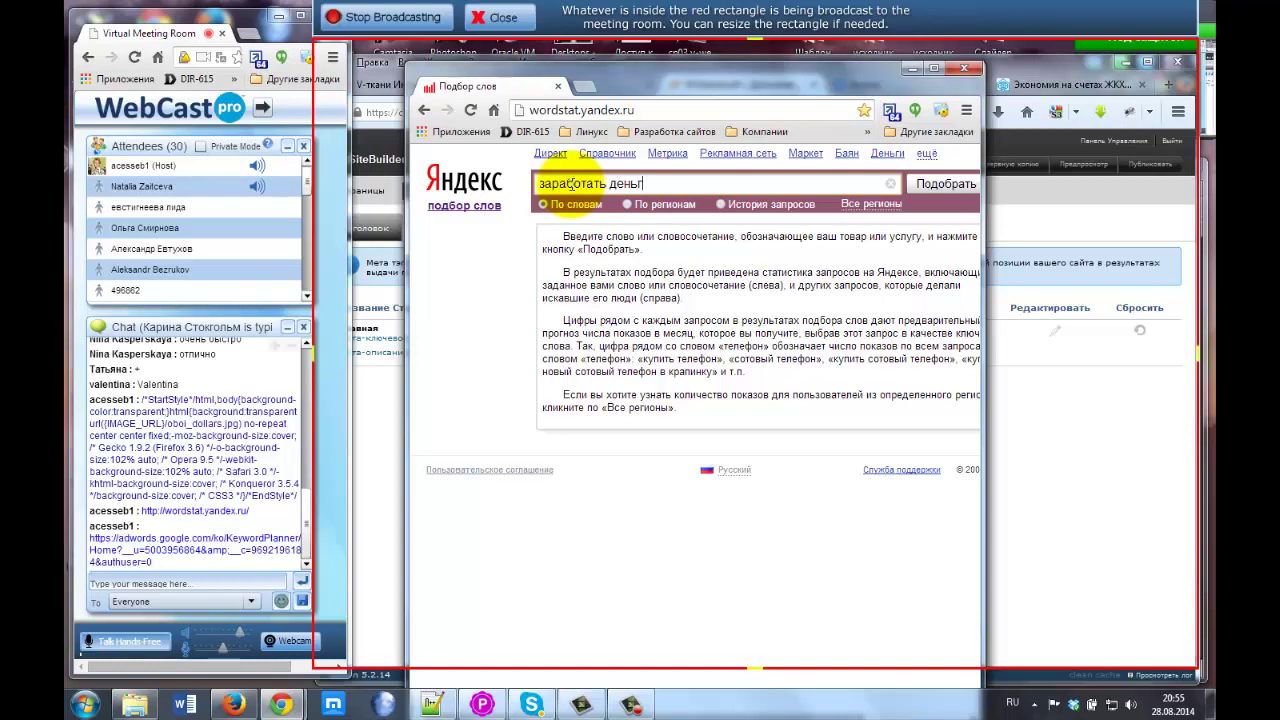
text(и в интернет)
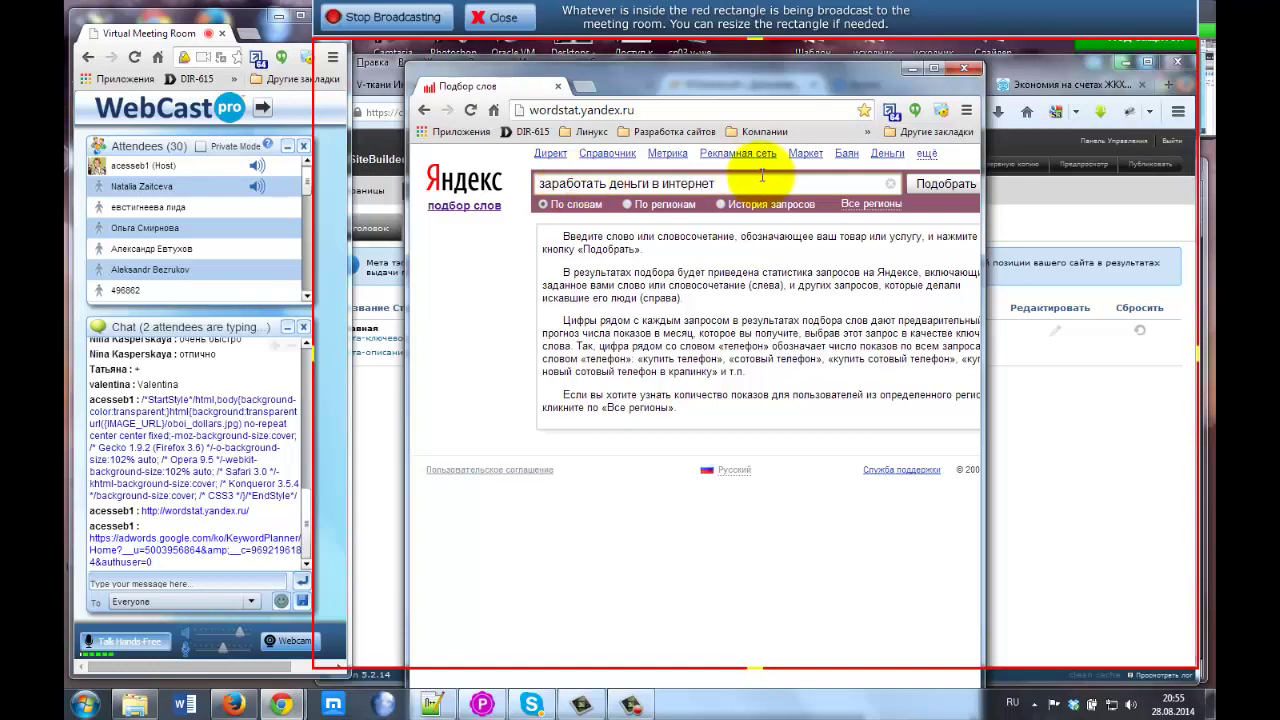
click(948, 185)
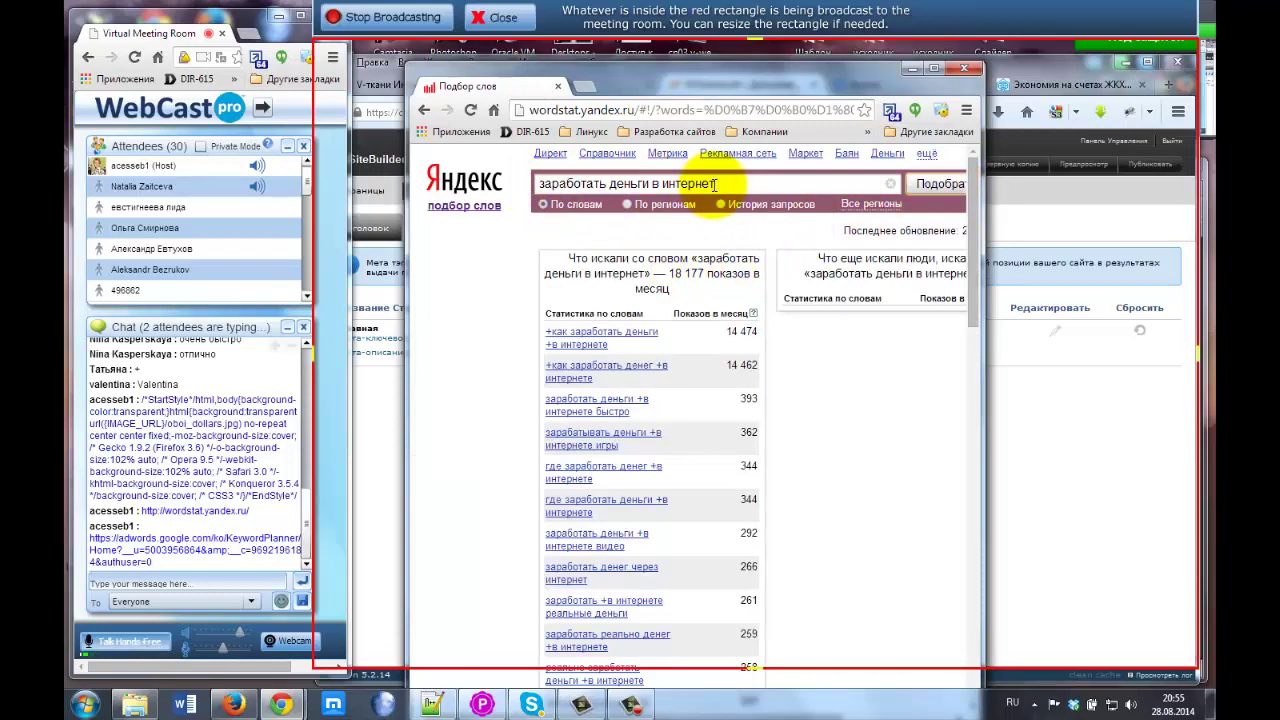
Widen the window and highlight the 18 177 monthly impressions figure and the word заработать.
drag(984, 293, 1190, 288)
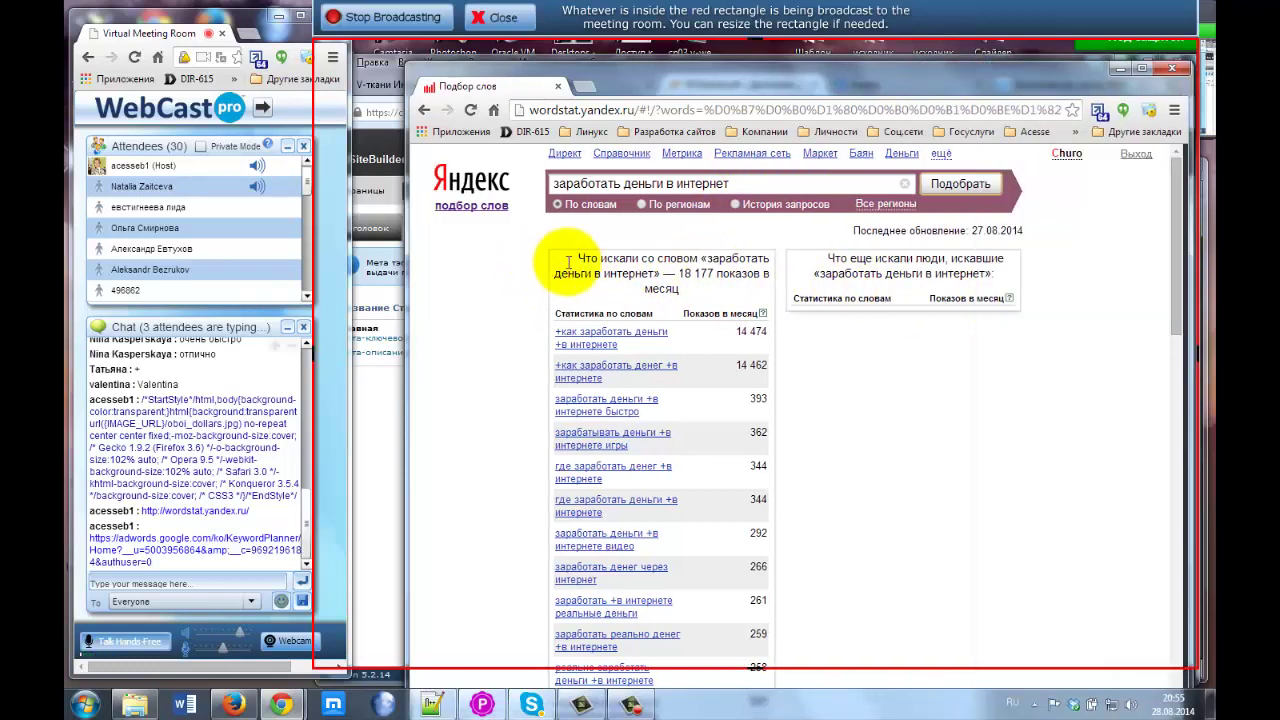
drag(678, 274, 732, 290)
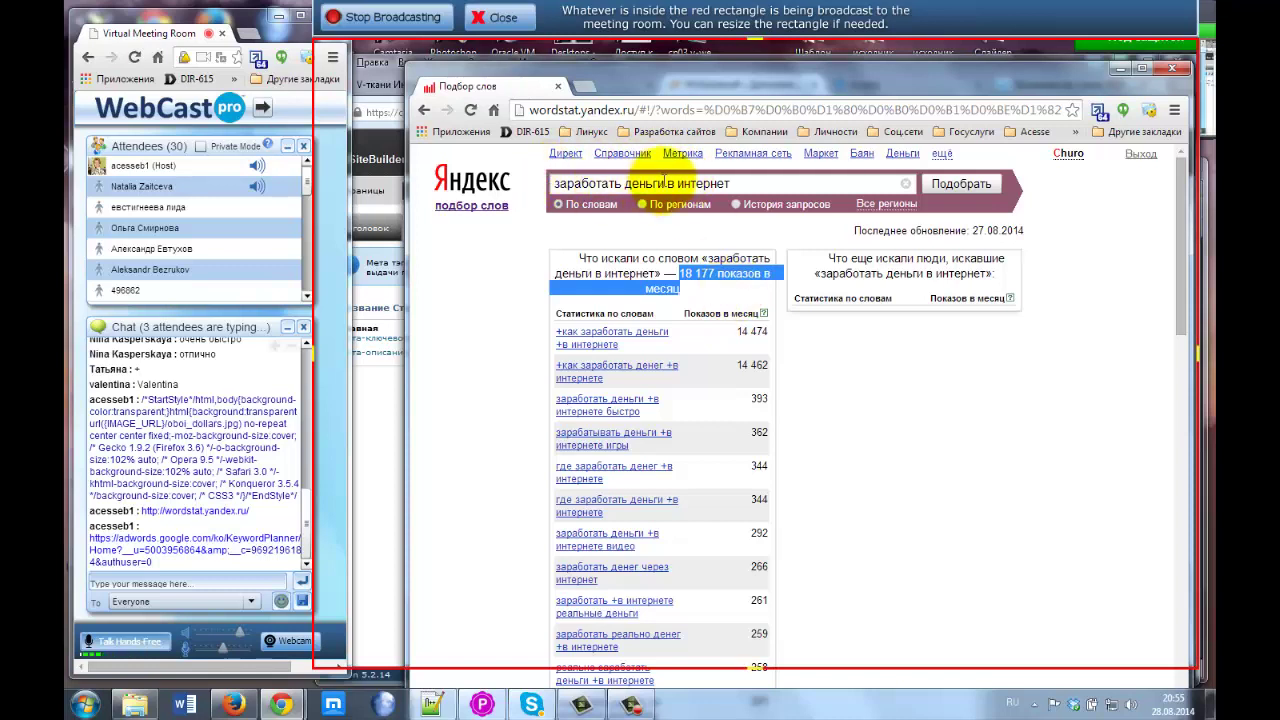
click(552, 183)
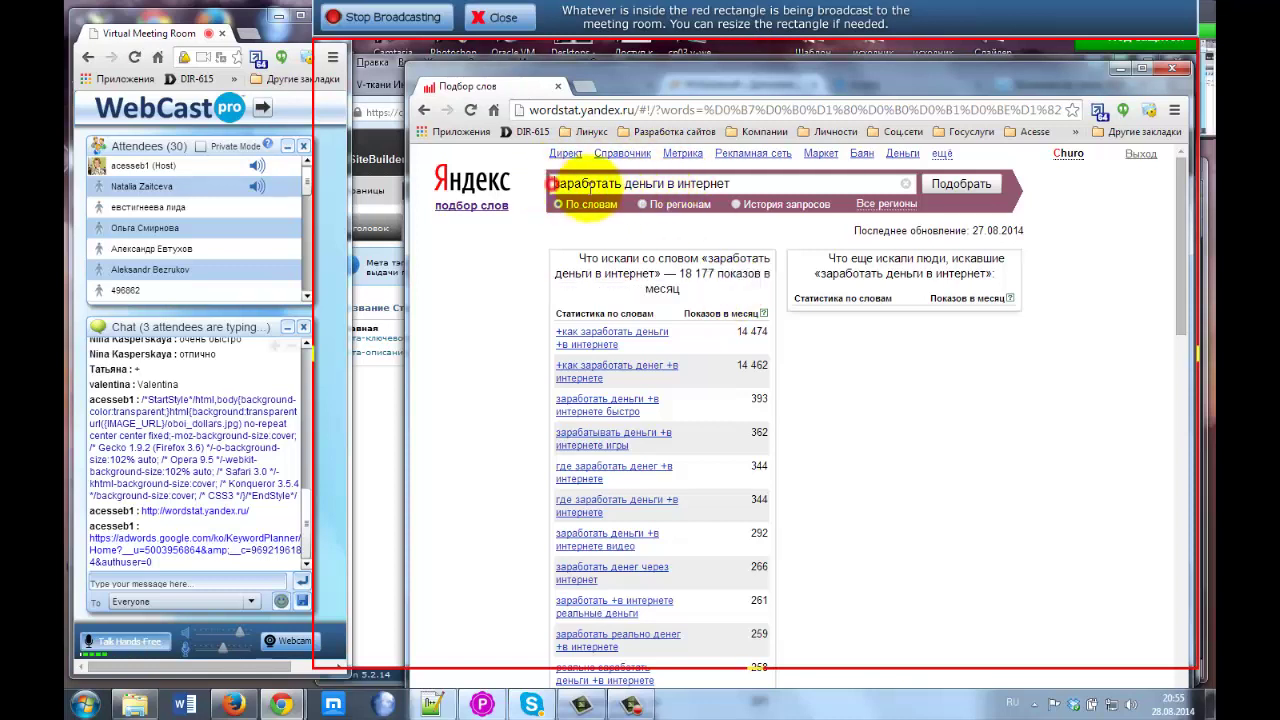
drag(552, 183, 612, 190)
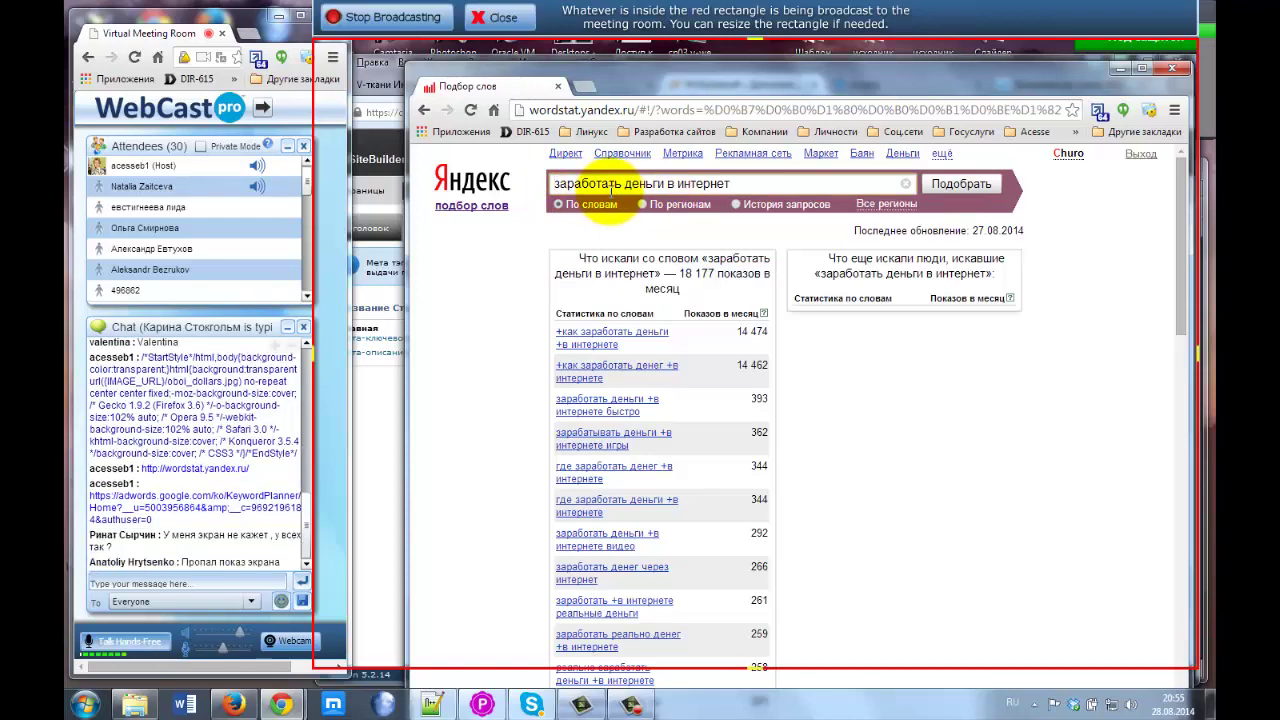
Stop the broadcast and restart Share Desktop, accepting the Java security risk and running it.
click(504, 18)
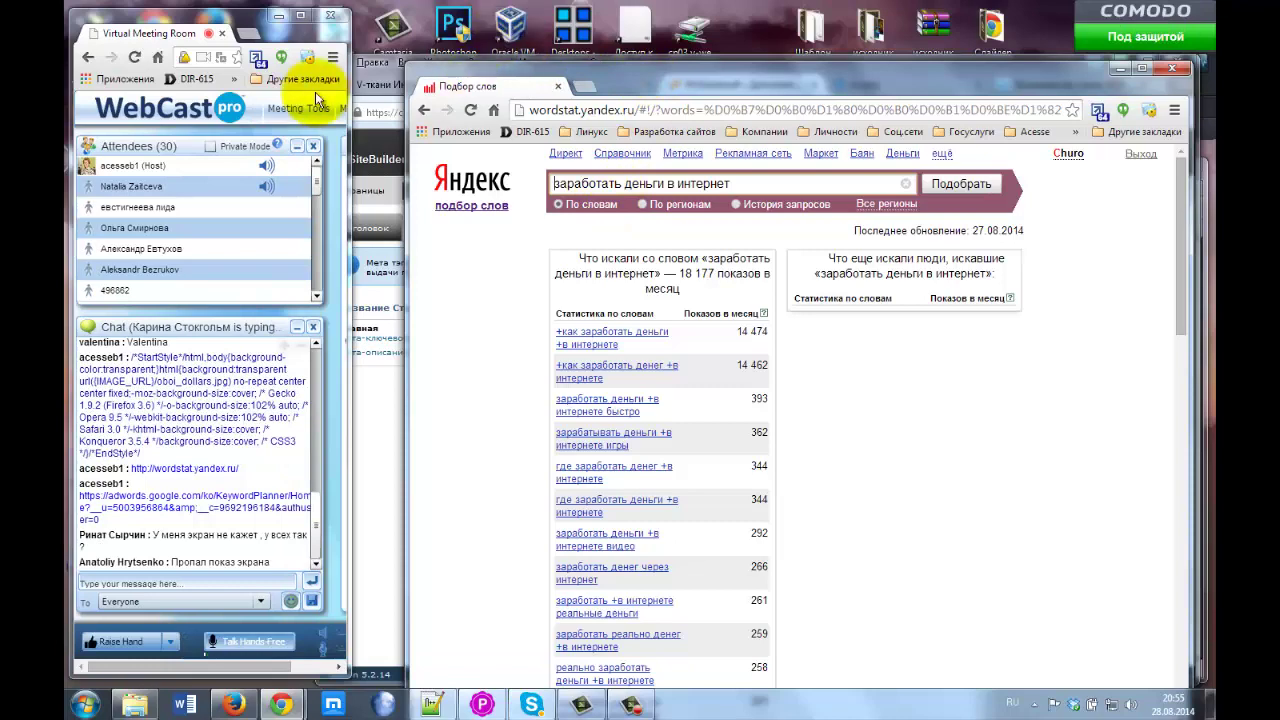
click(302, 18)
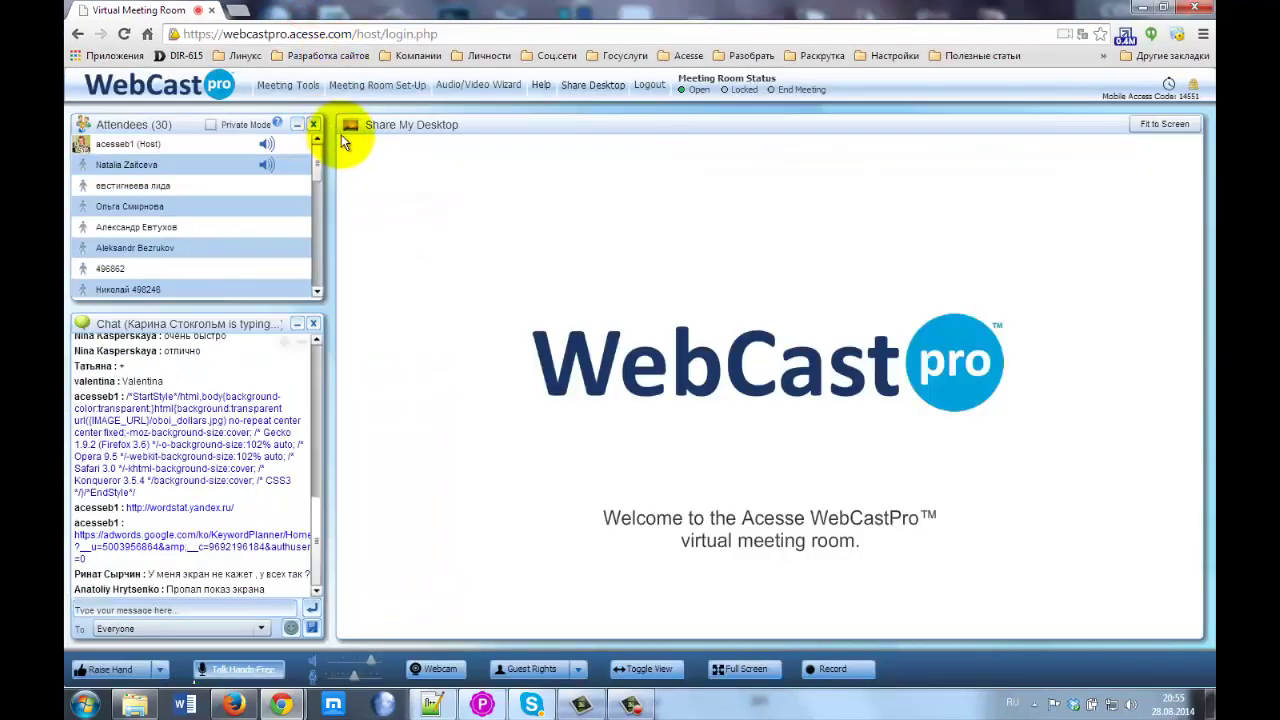
click(589, 85)
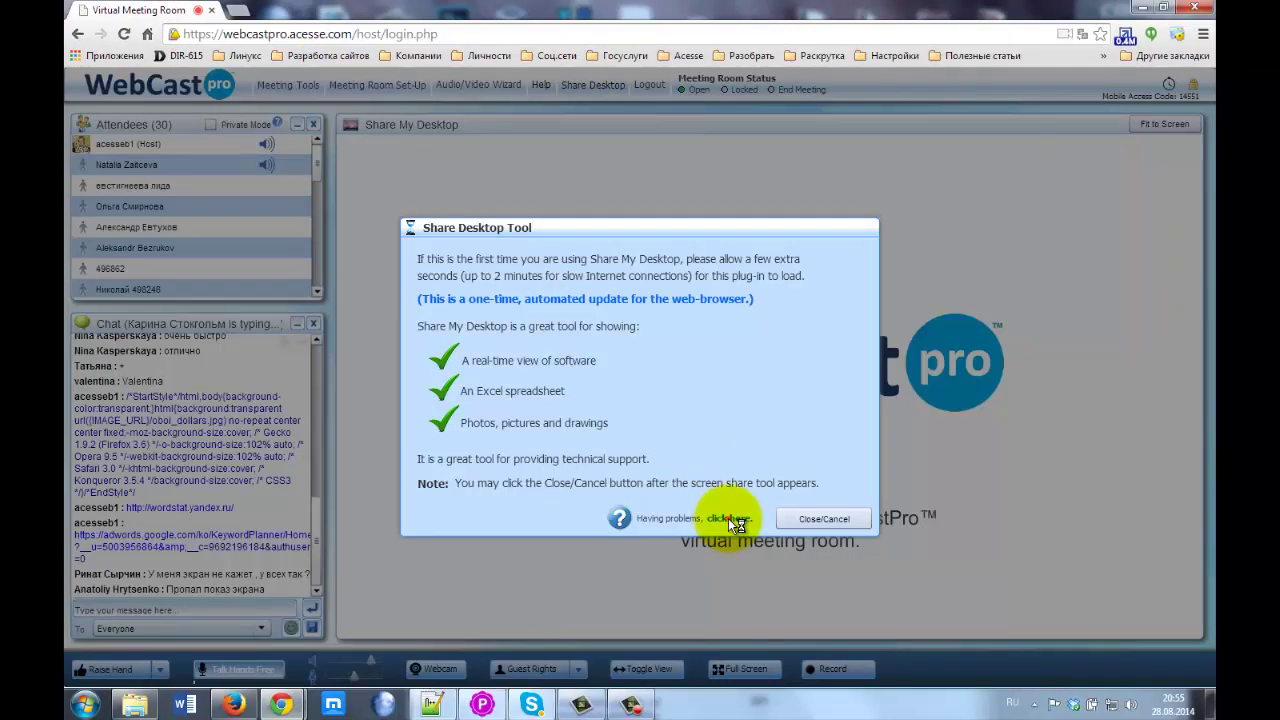
click(729, 518)
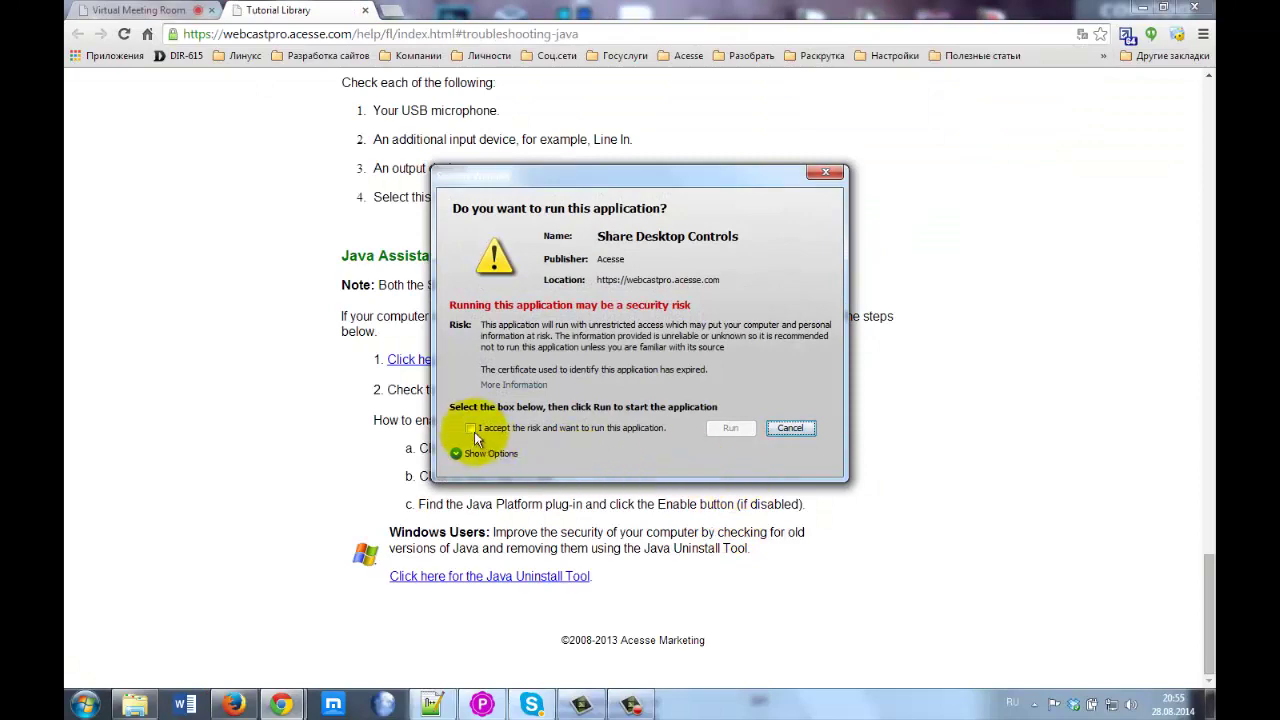
click(470, 428)
click(728, 427)
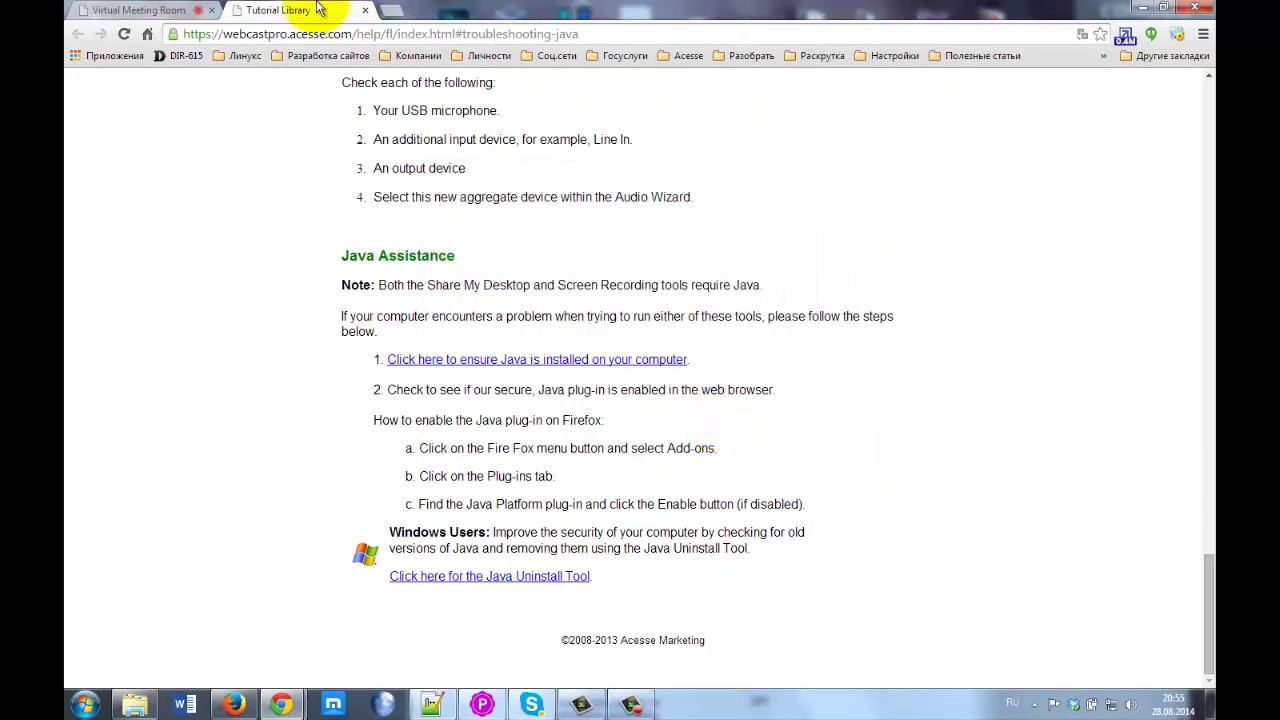
click(364, 10)
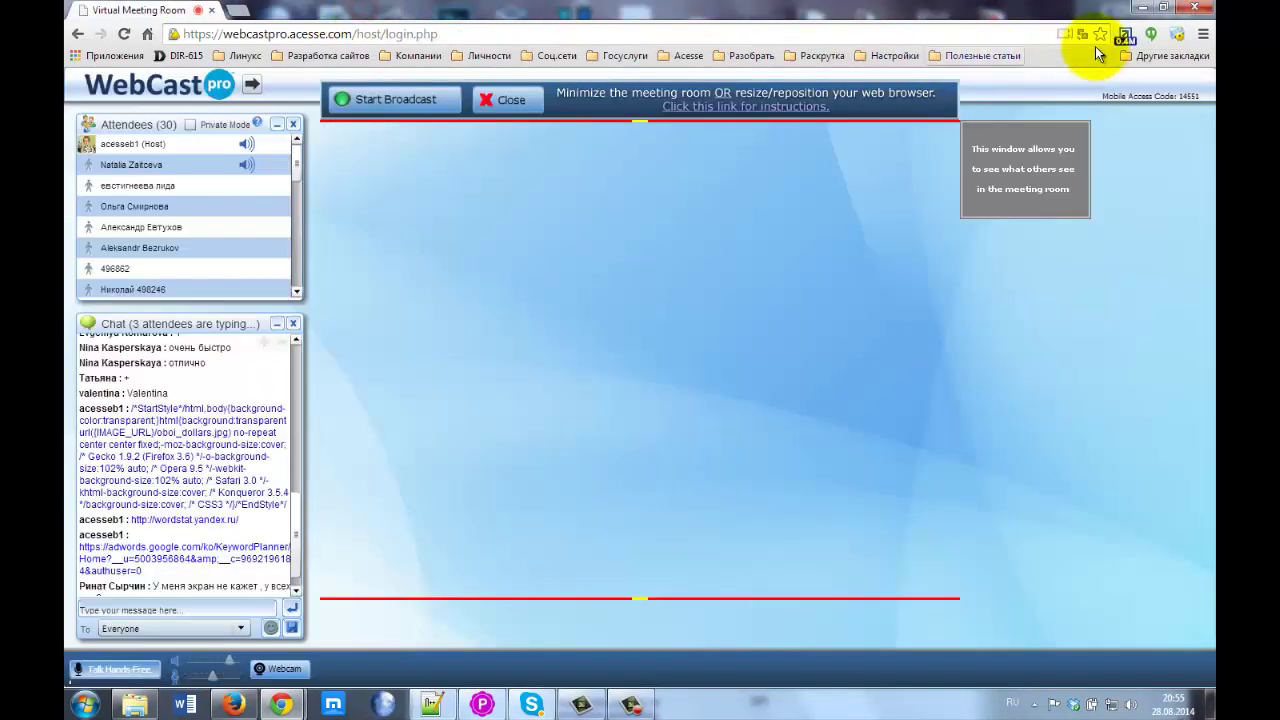
Move and enlarge the red broadcast frame to cover the whole Wordstat results window.
click(1161, 9)
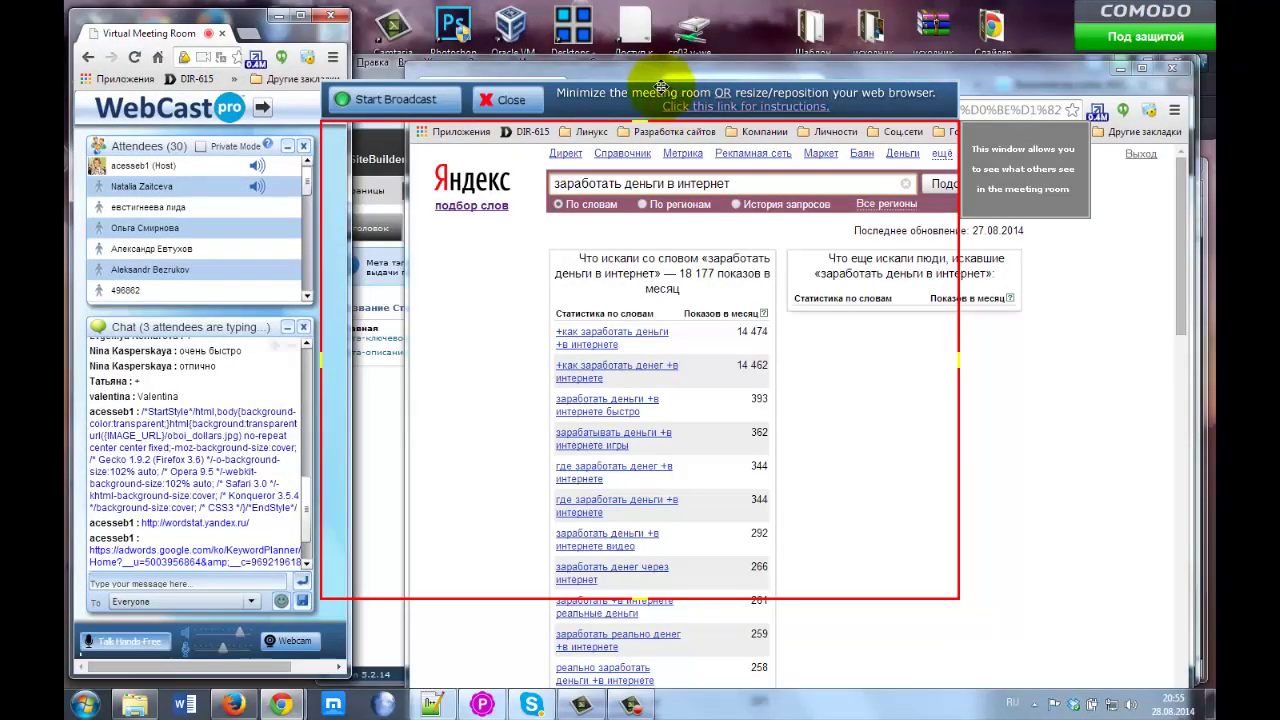
drag(625, 93, 610, 19)
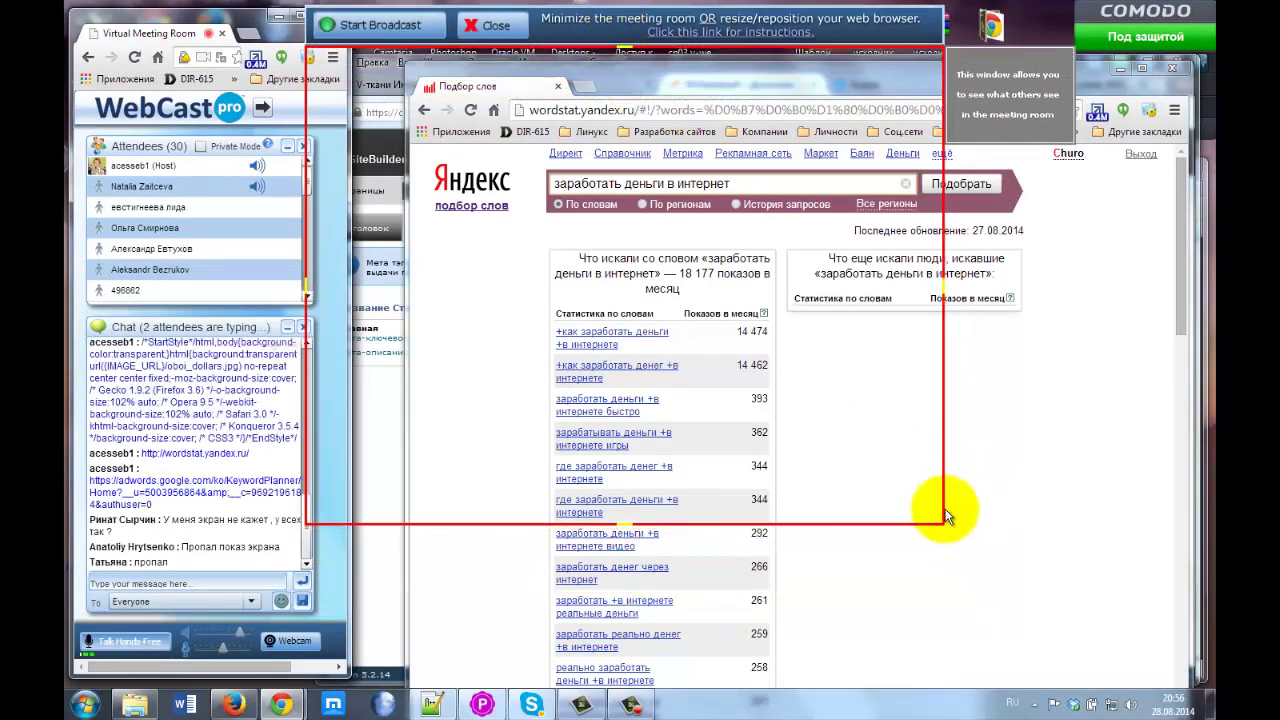
drag(944, 508, 1214, 470)
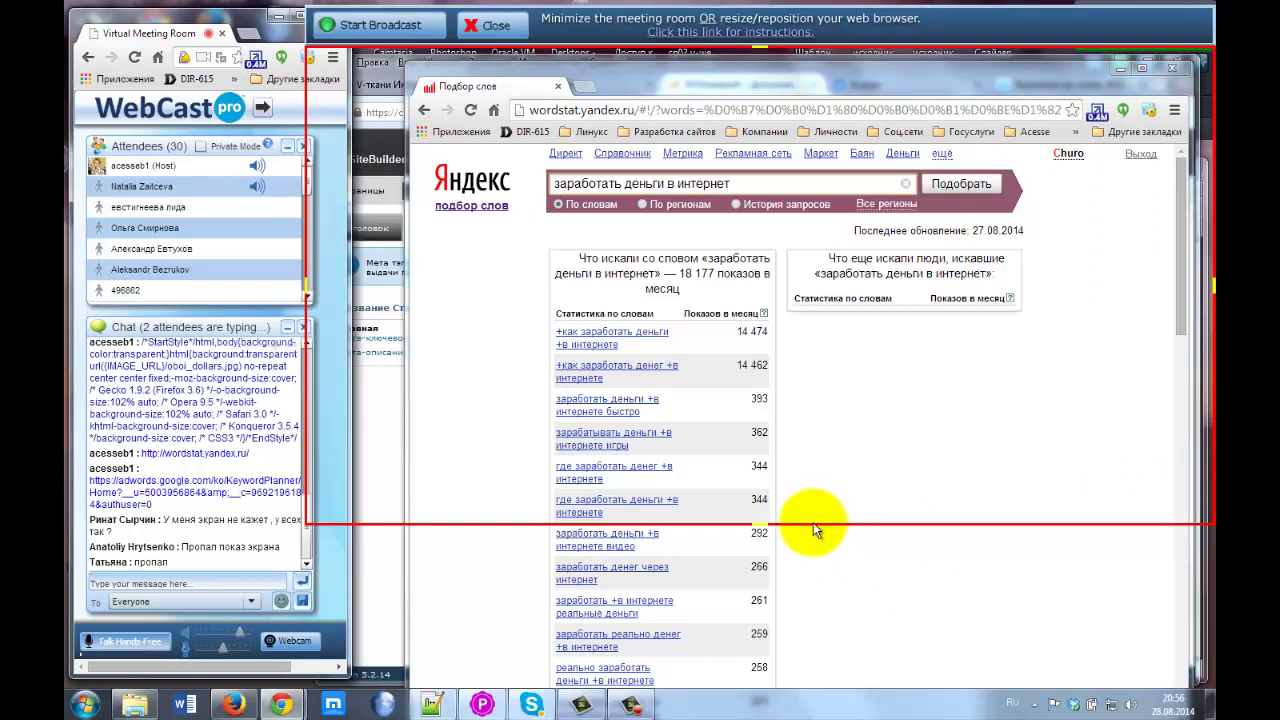
drag(813, 522, 803, 690)
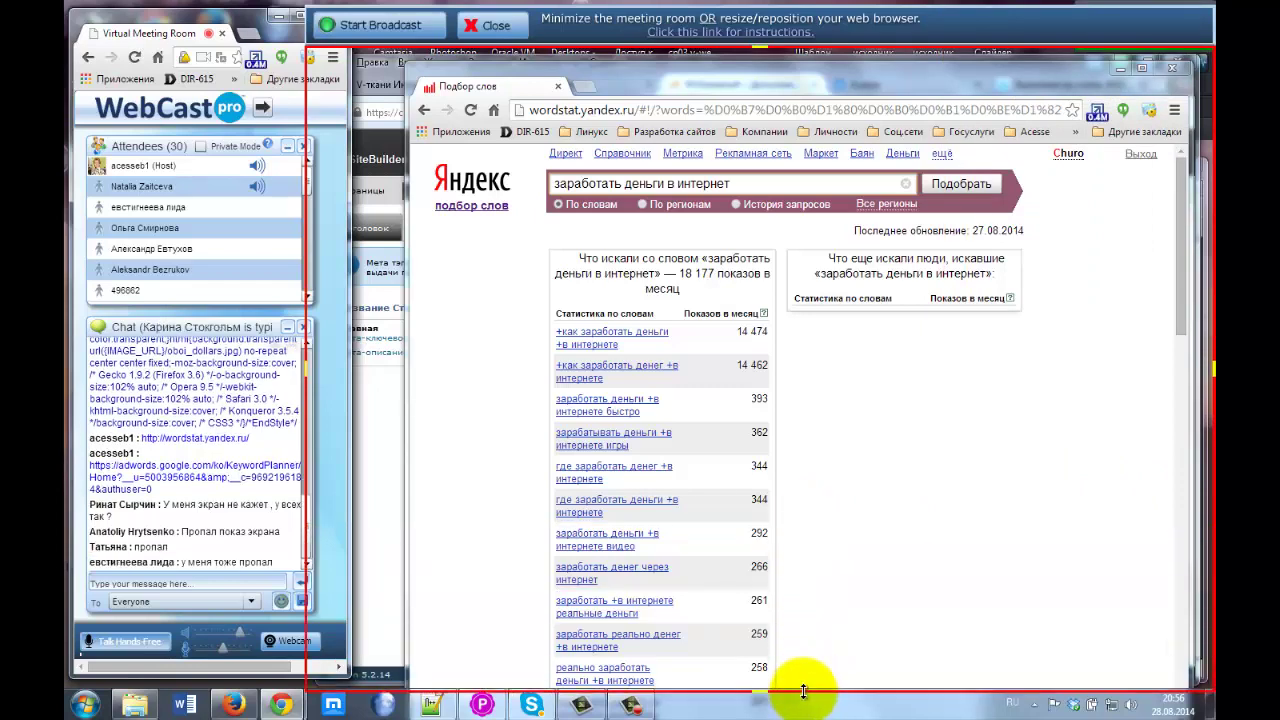
Start the screen broadcast, let Java run unblocked, and show the wordstat.yandex.ru address.
click(345, 25)
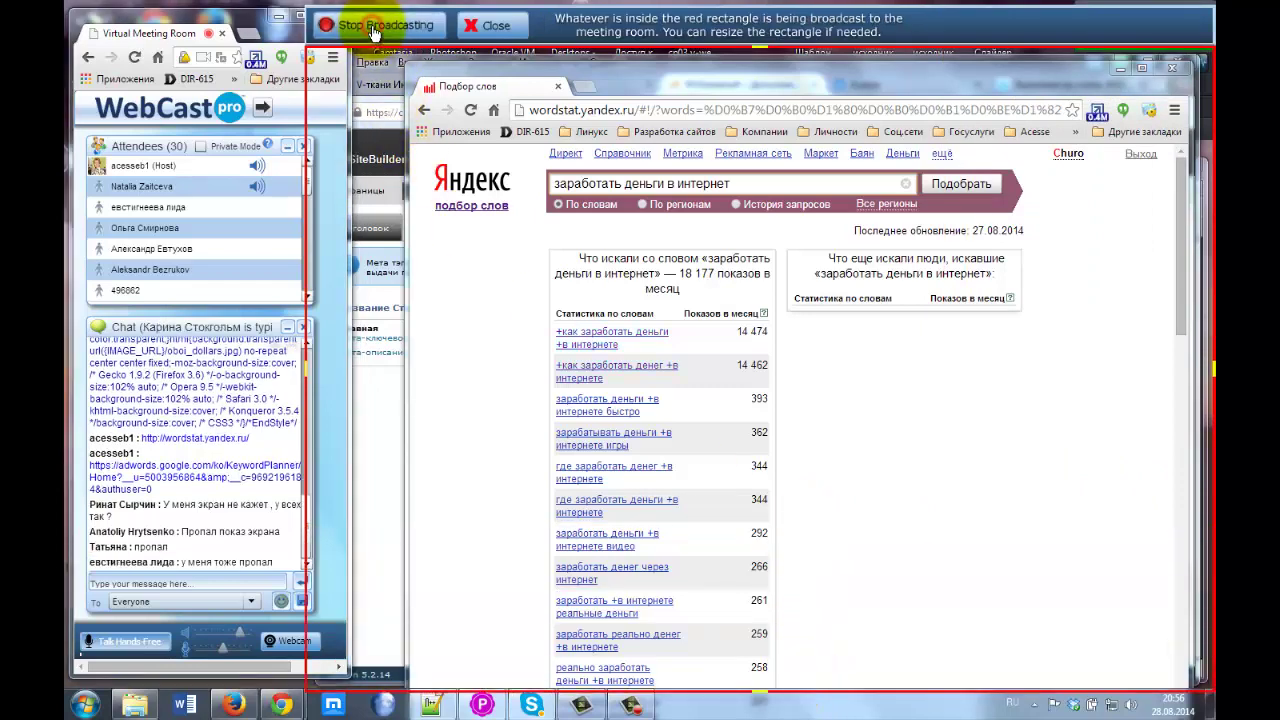
click(786, 367)
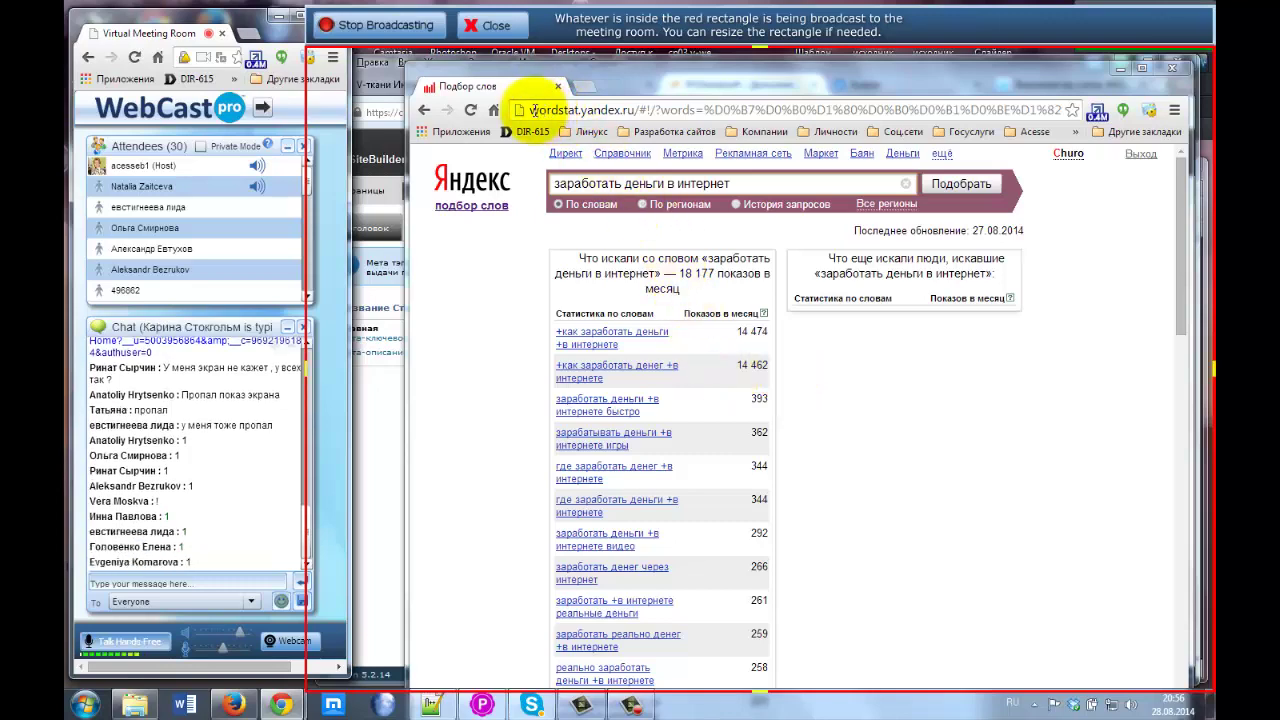
drag(655, 78, 633, 77)
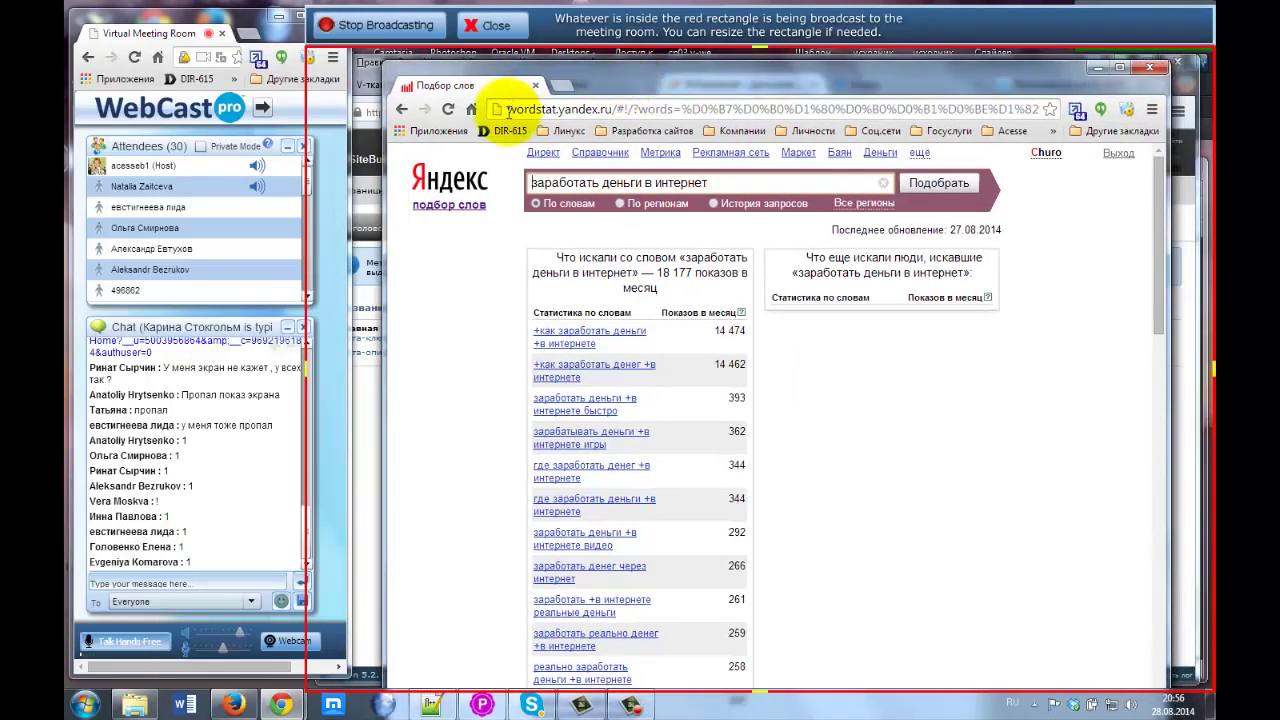
drag(508, 109, 612, 108)
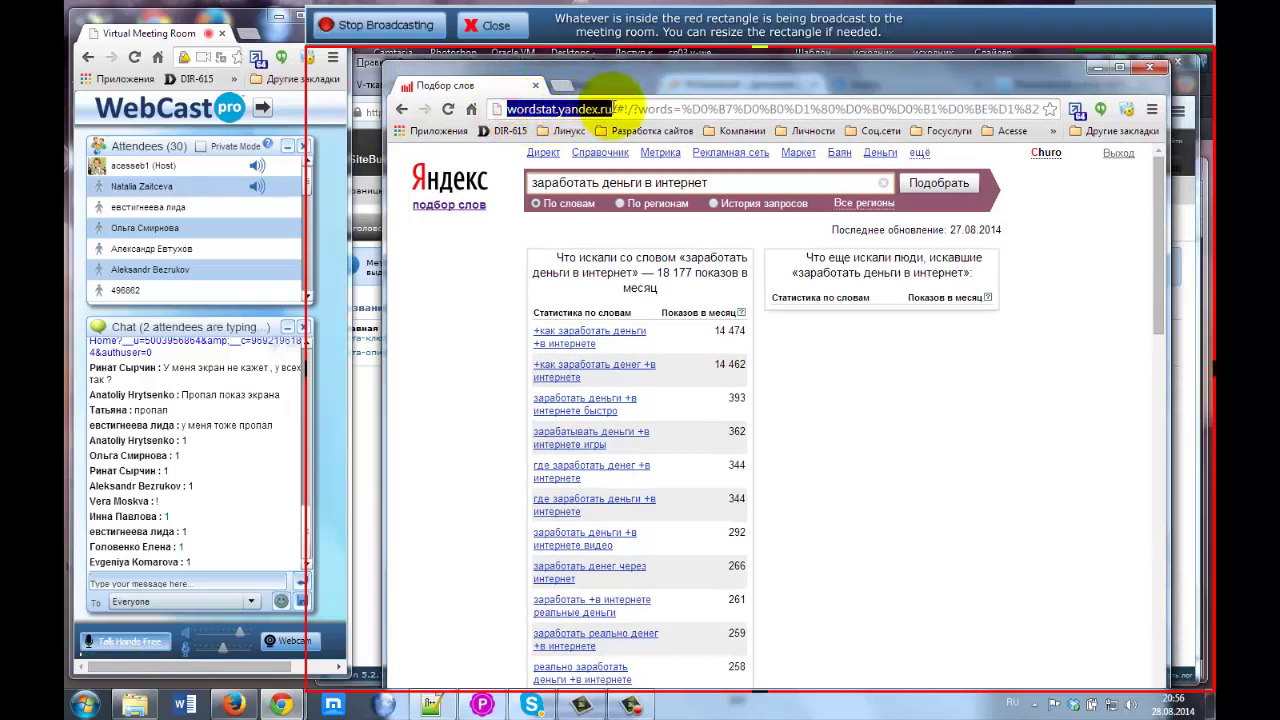
Highlight the query 'заработать деньги в интернет' and its 18 177 monthly shows figure.
drag(601, 184, 537, 184)
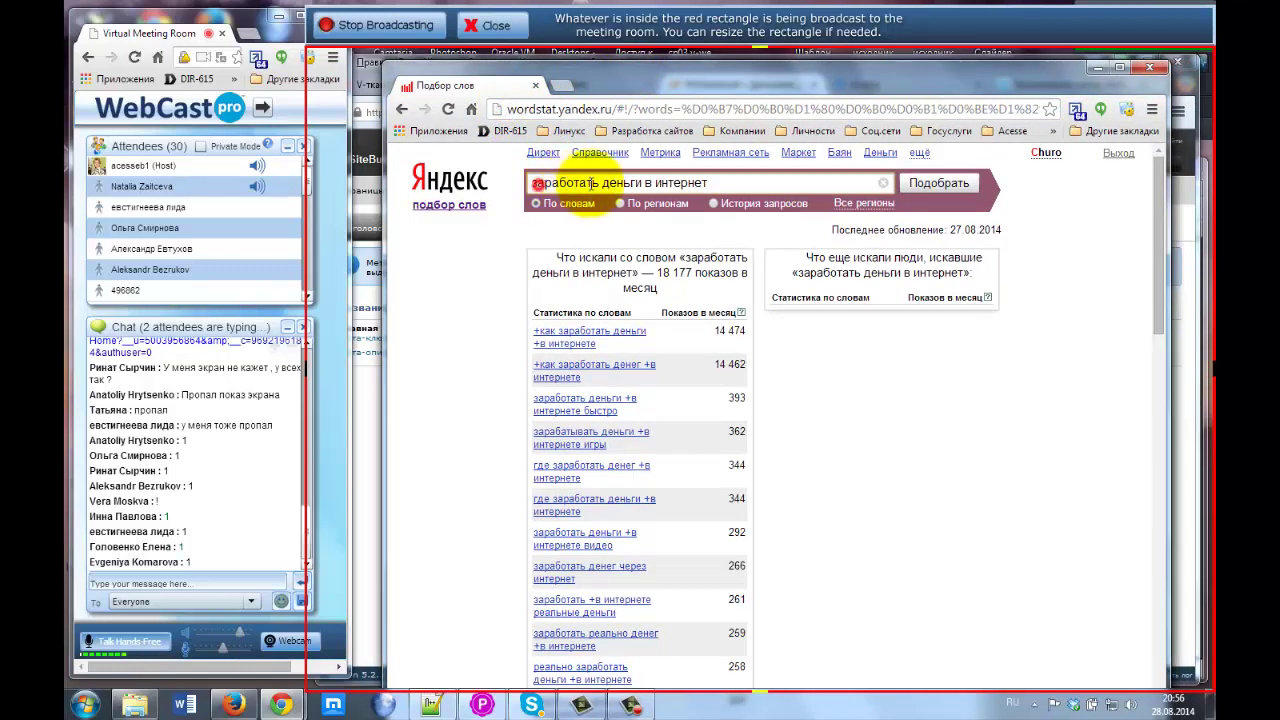
drag(718, 189, 726, 188)
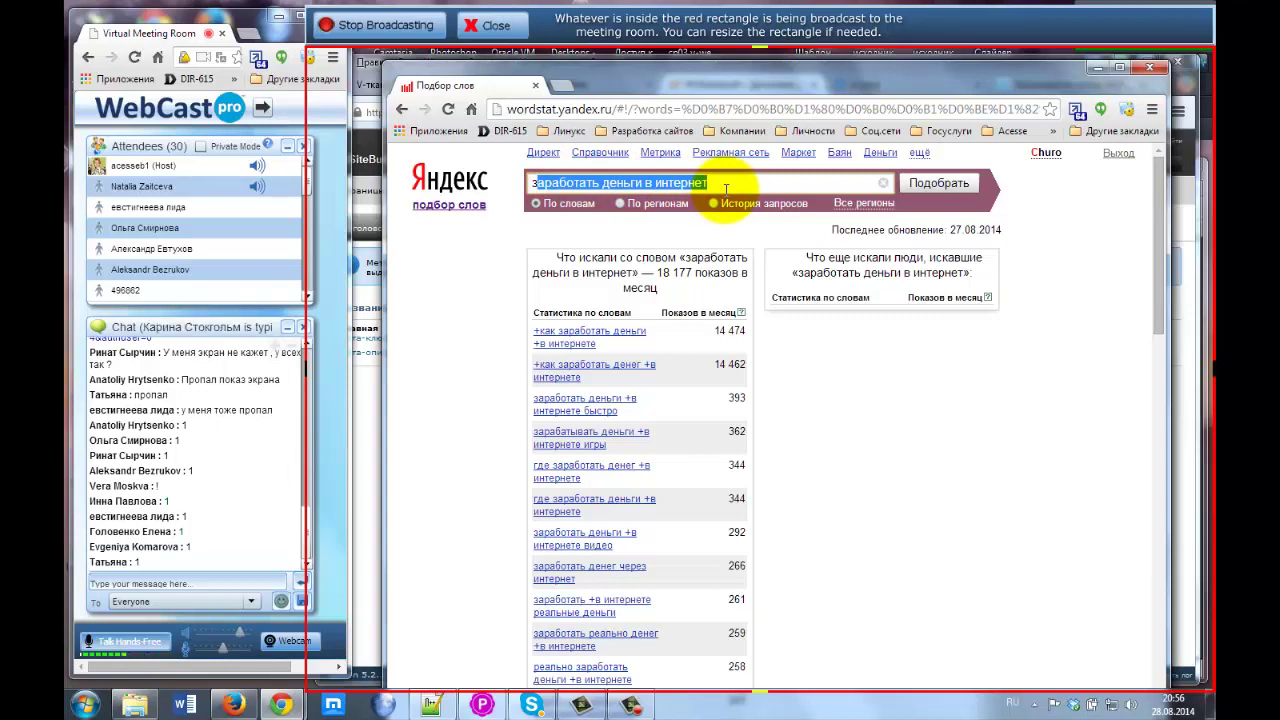
click(721, 182)
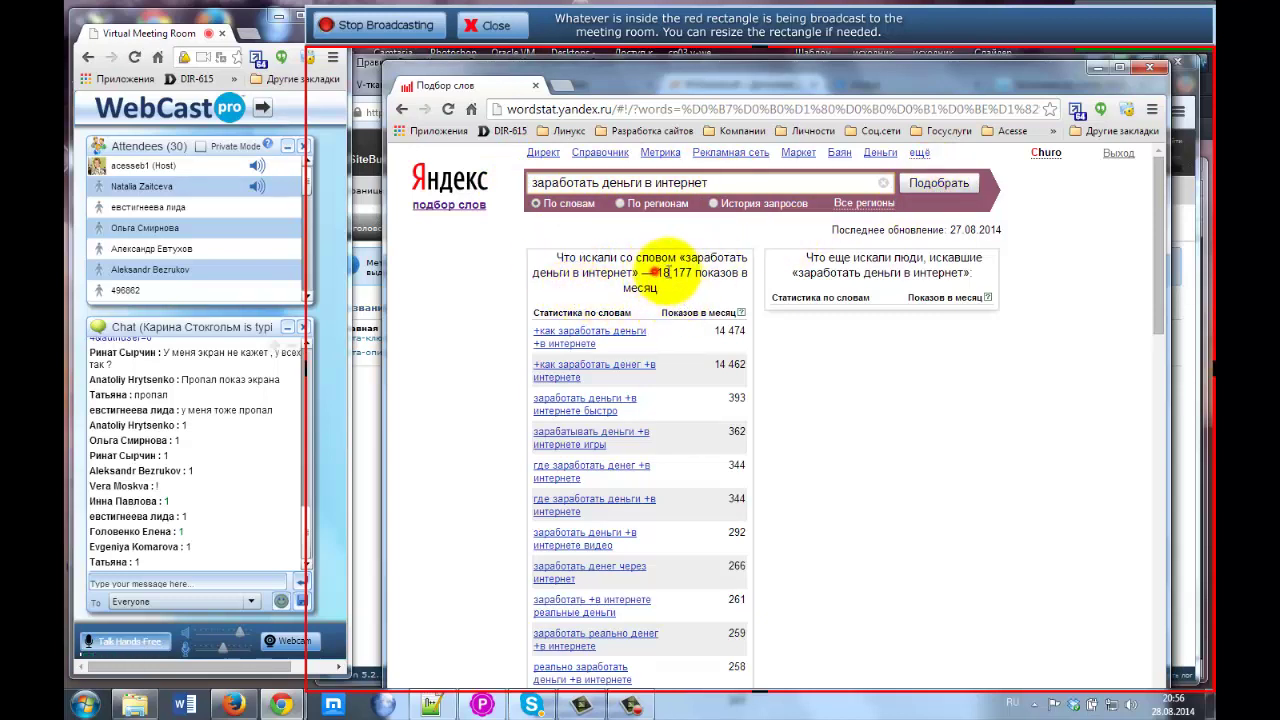
double_click(676, 273)
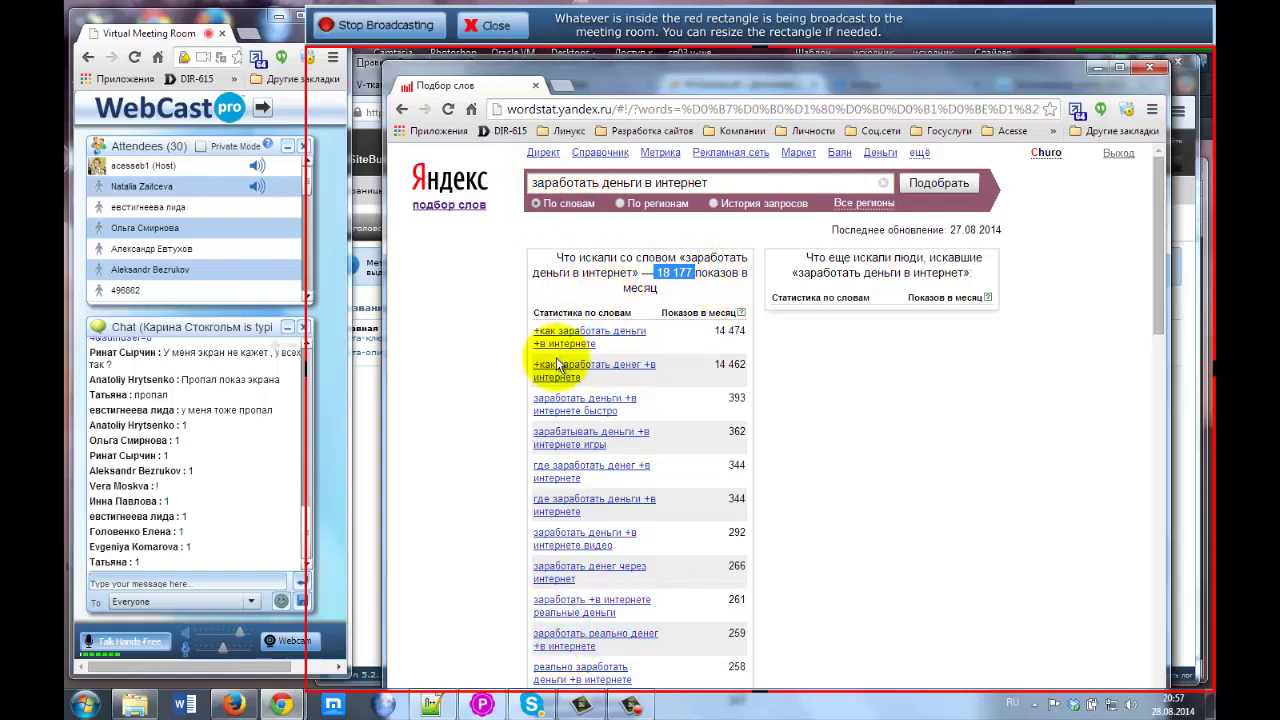
scroll(557, 480, down, 3)
scroll(568, 520, up, 3)
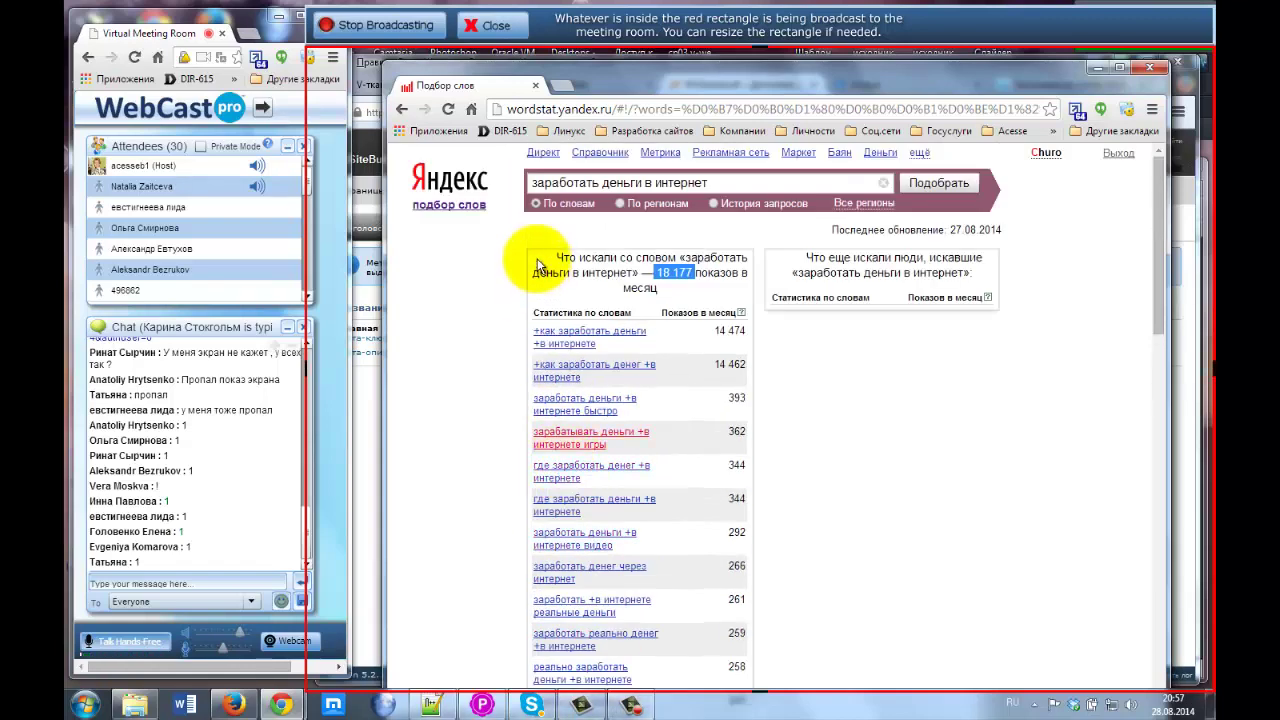
click(530, 183)
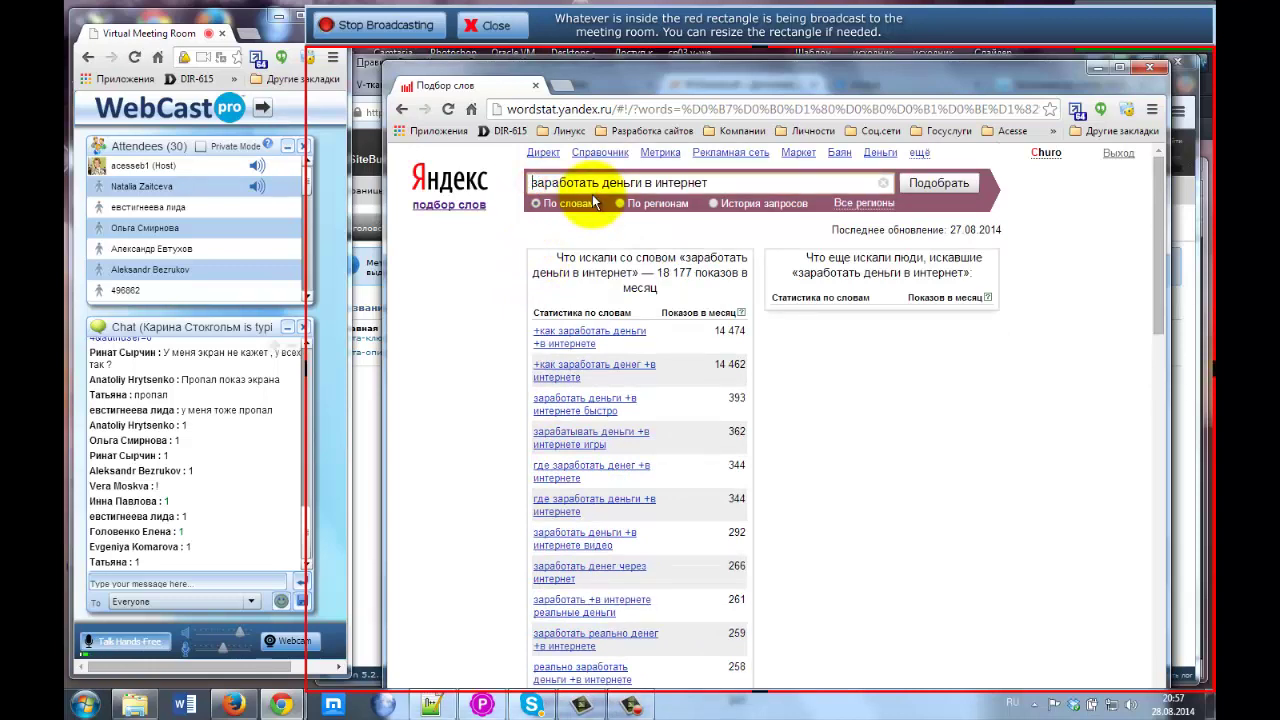
Search the exact-form query "!заработать" "!деньги" "!интернет", dropping the word 'в'.
text(")
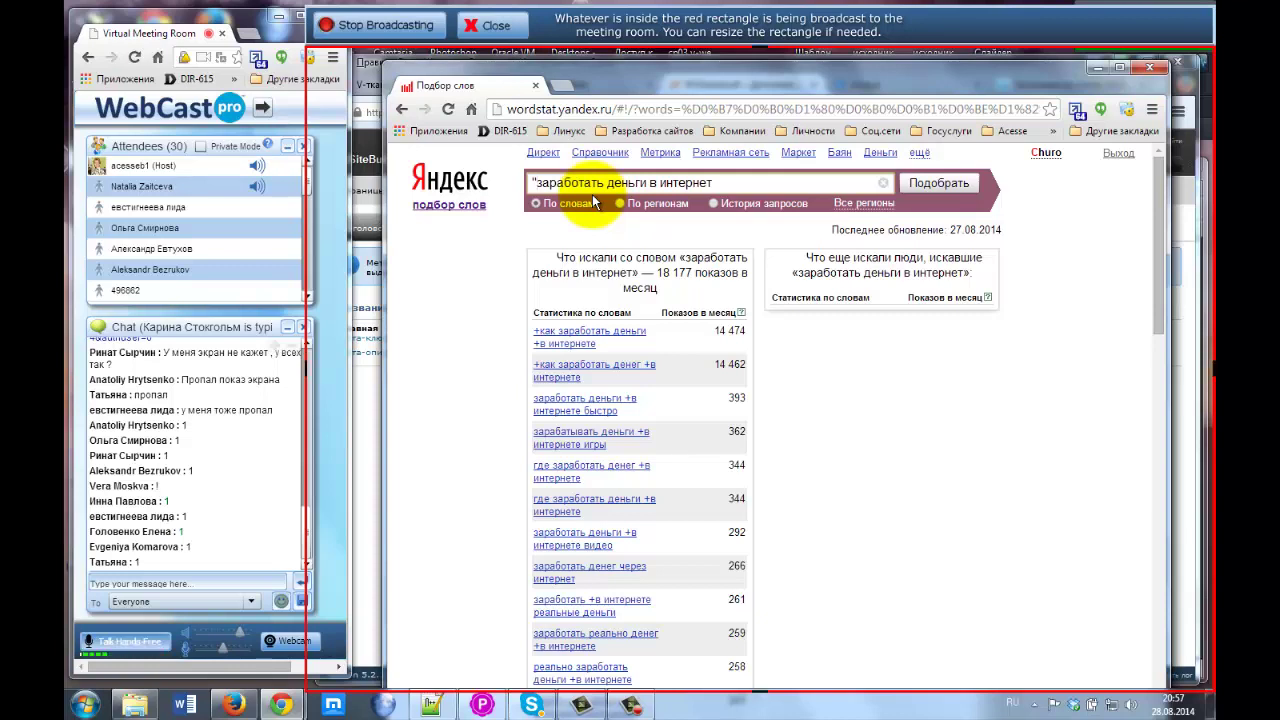
text(!)
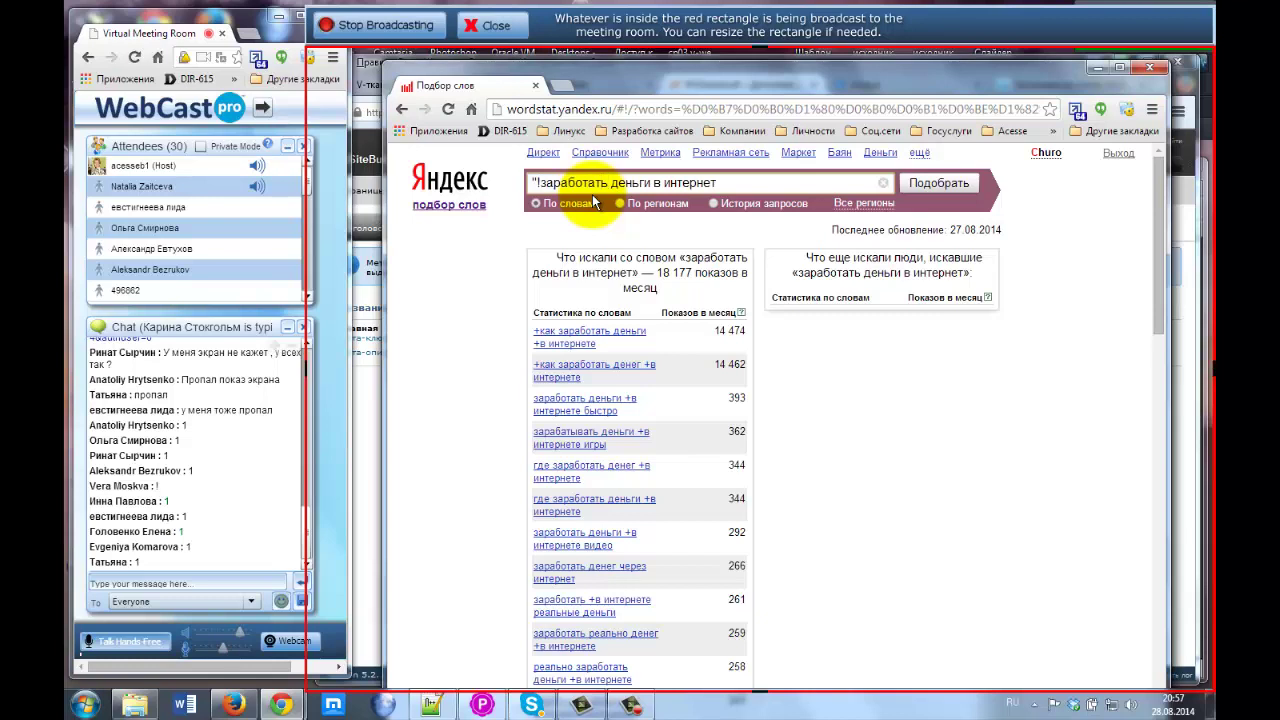
text(""!)
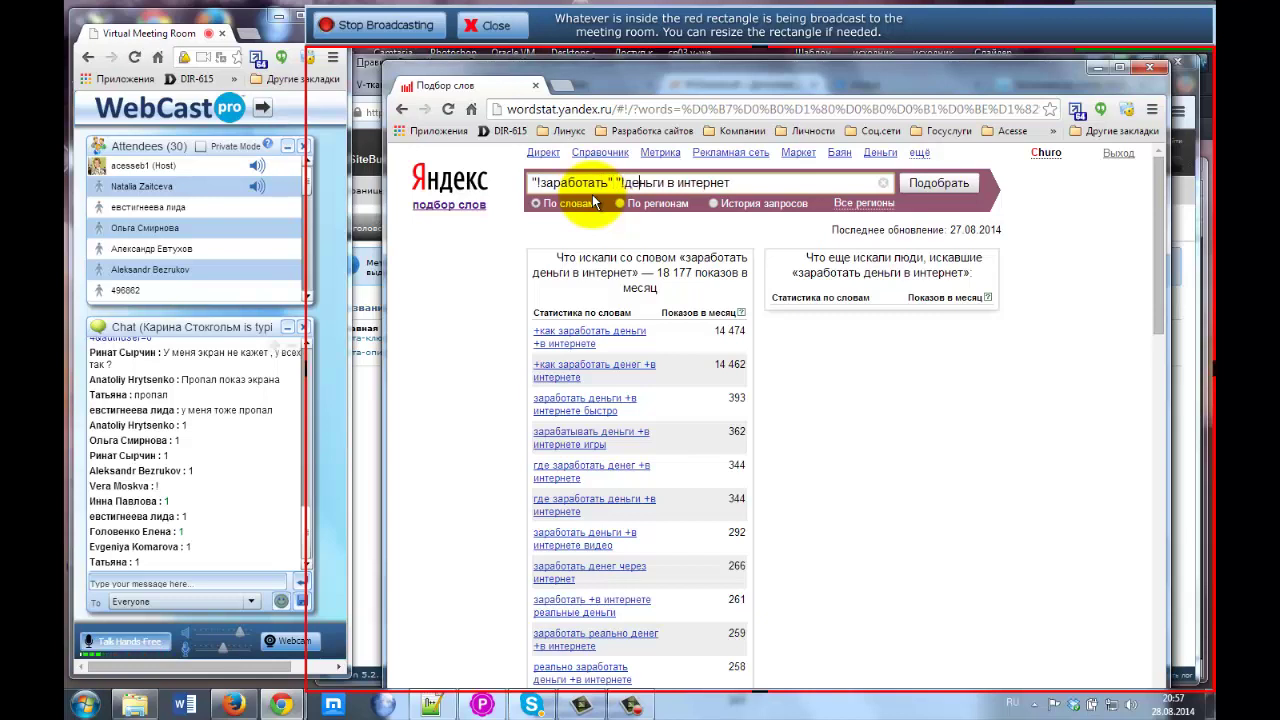
key(Right)
key(Right)
key(Right)
key(Right)
key(Right)
key(Right)
text(")
key(Delete)
key(Delete)
text("!)
key(End)
text(")
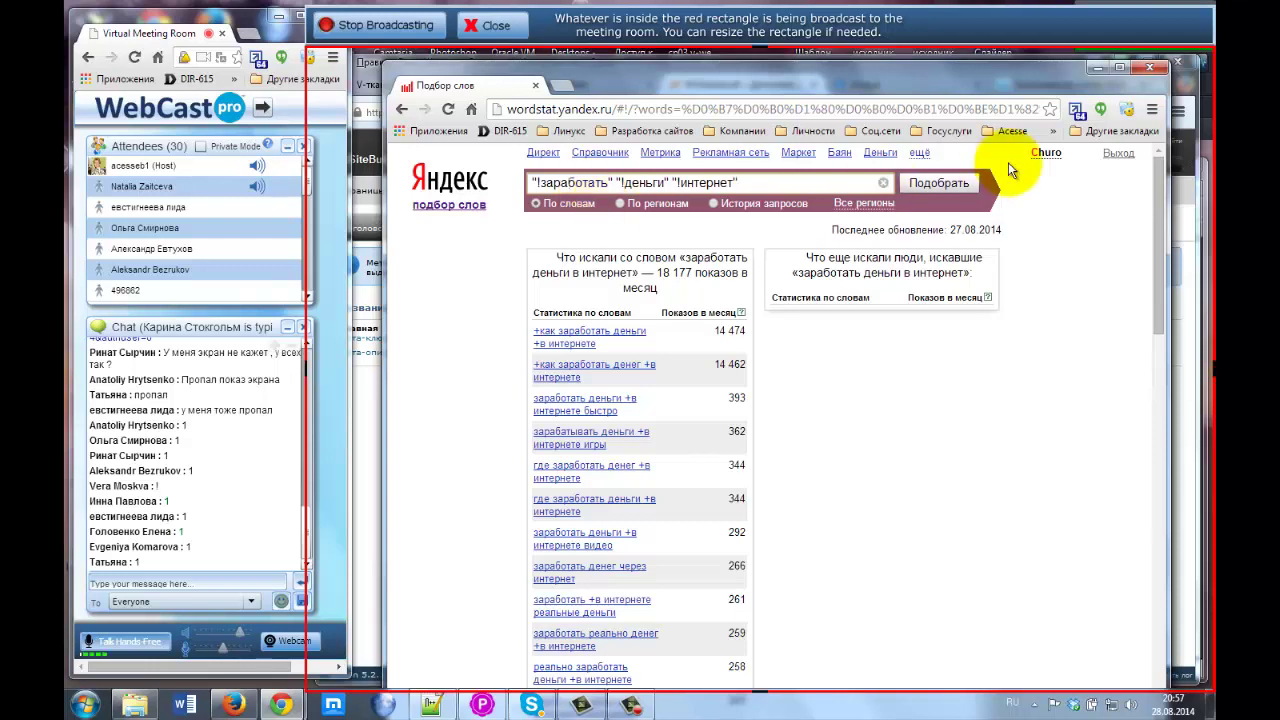
click(944, 189)
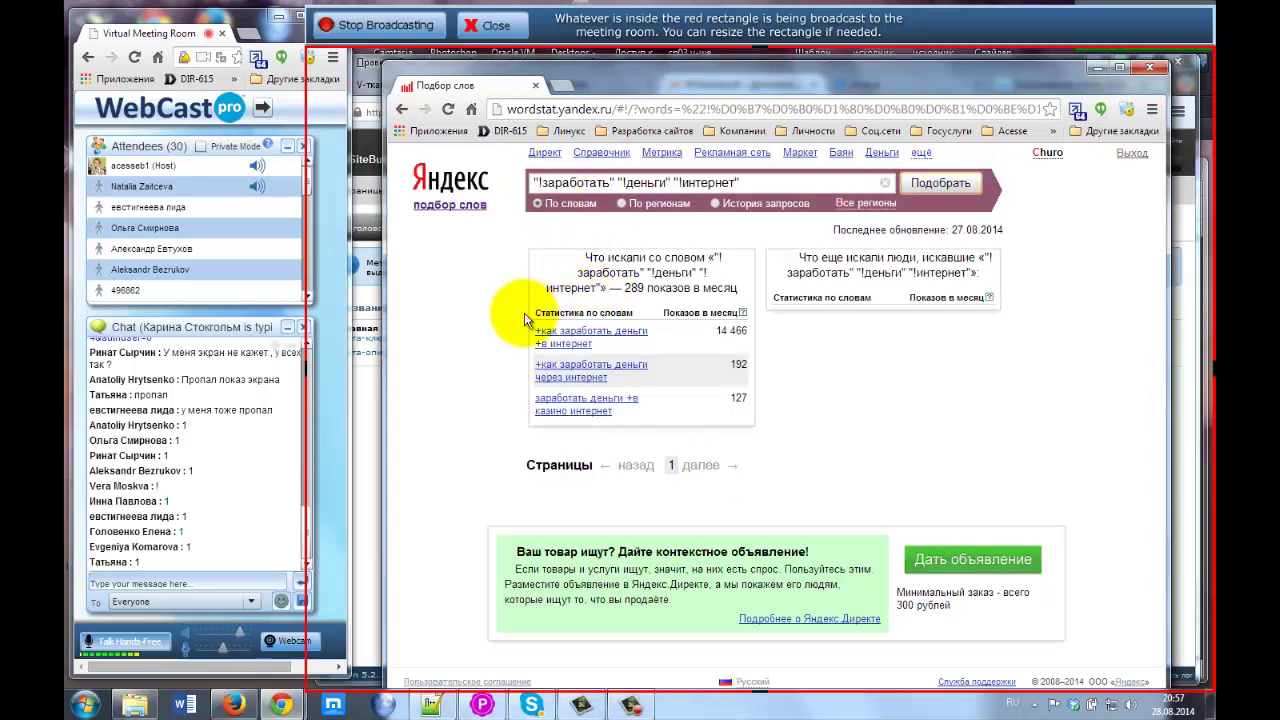
Highlight the 289 monthly shows, then delete "!деньги" "!интернет" from the query.
drag(624, 290, 663, 289)
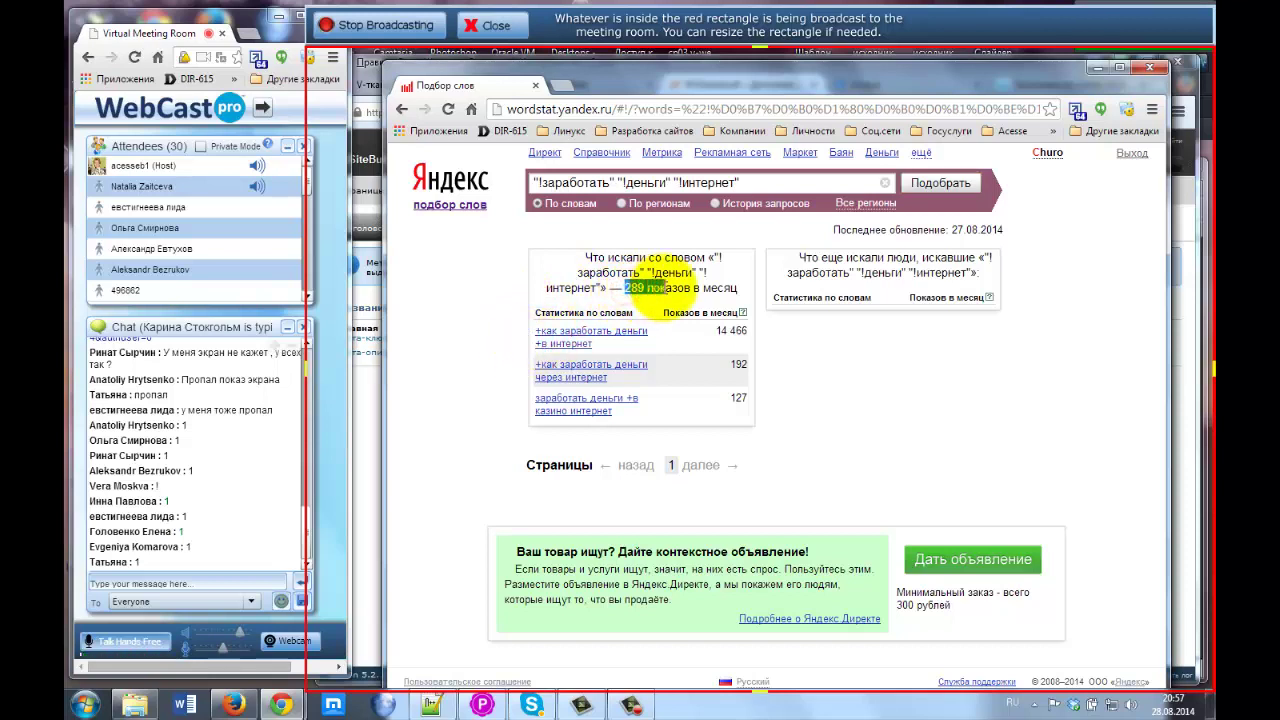
click(617, 181)
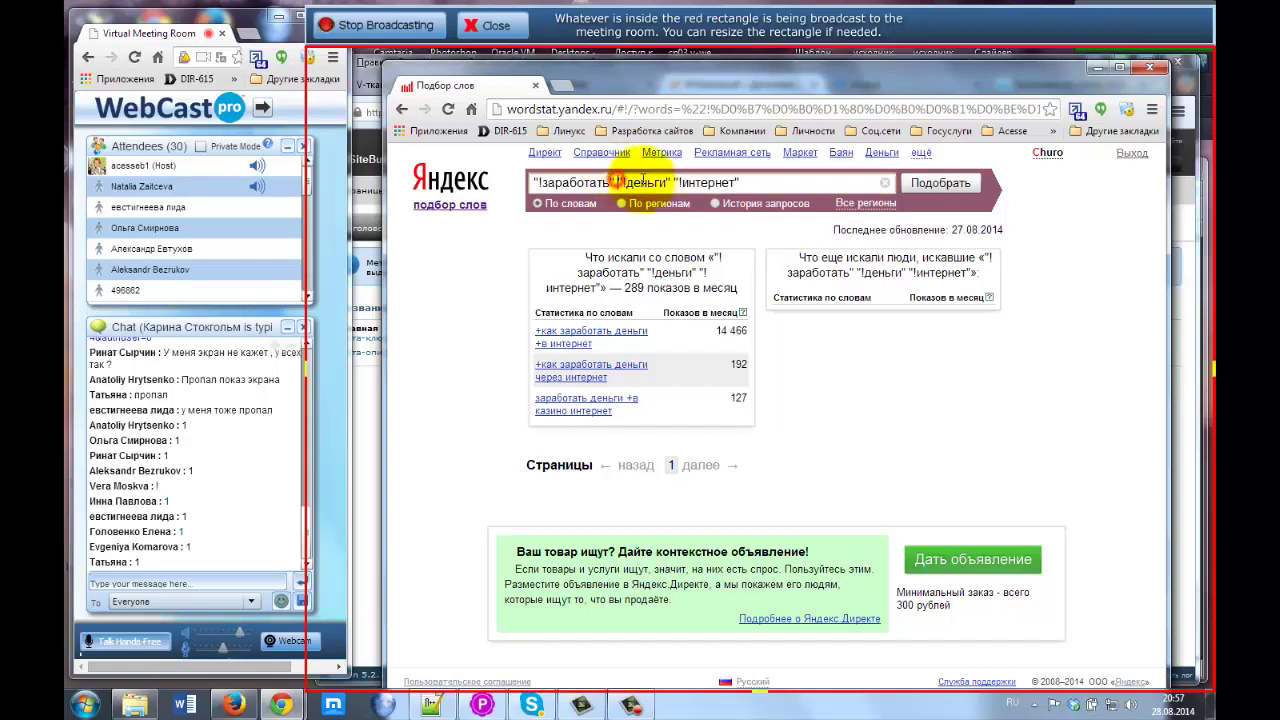
drag(617, 181, 755, 180)
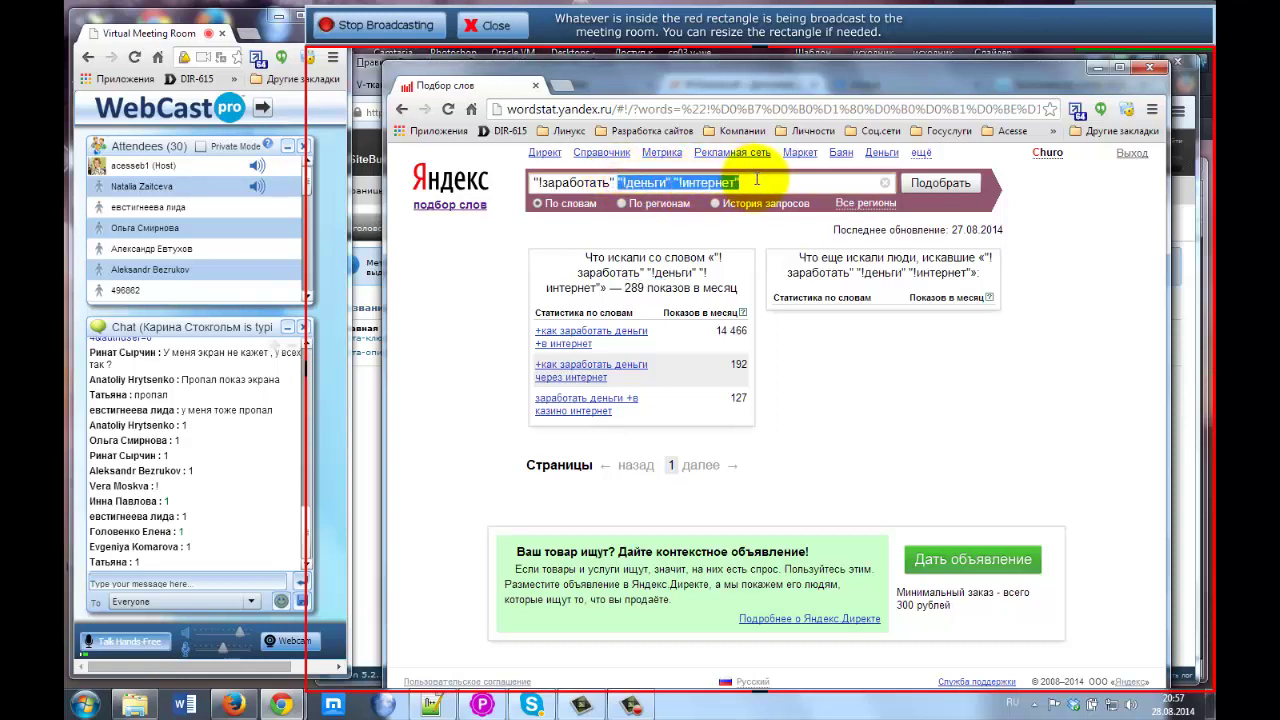
key(BackSpace)
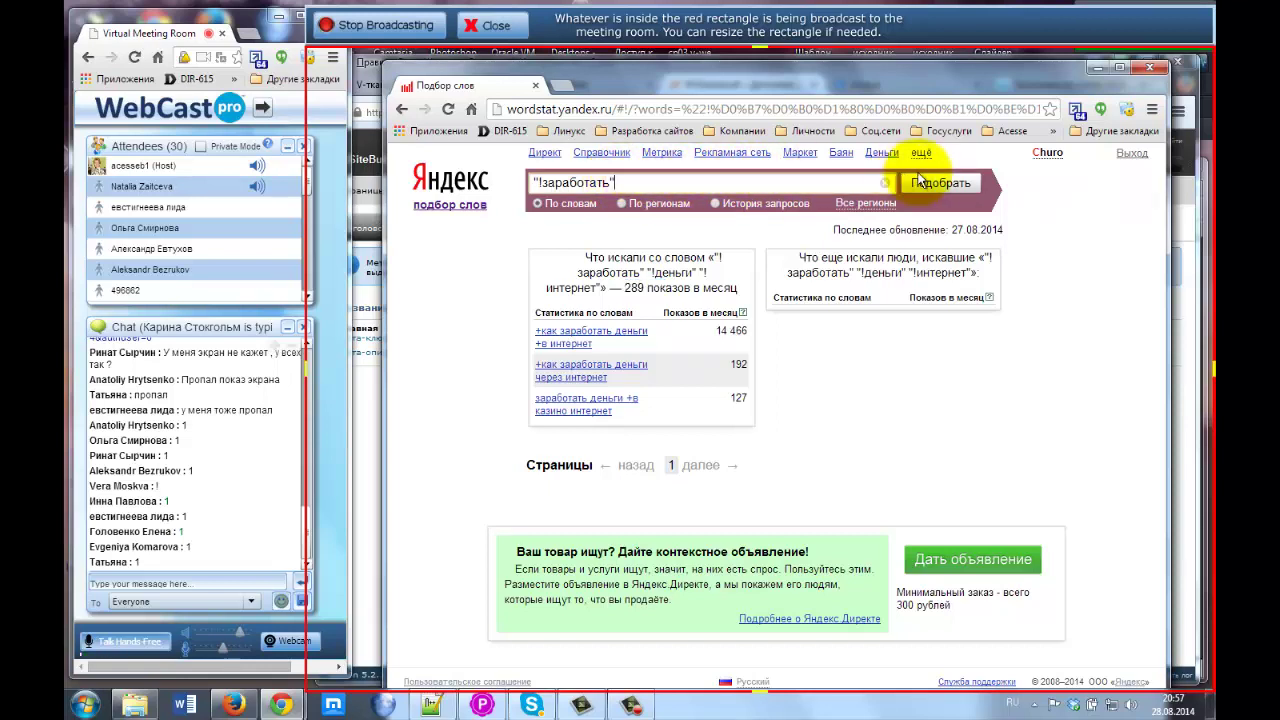
Search "!заработать" alone, highlight its 544 monthly shows, and retype the '!' before заработать.
click(925, 183)
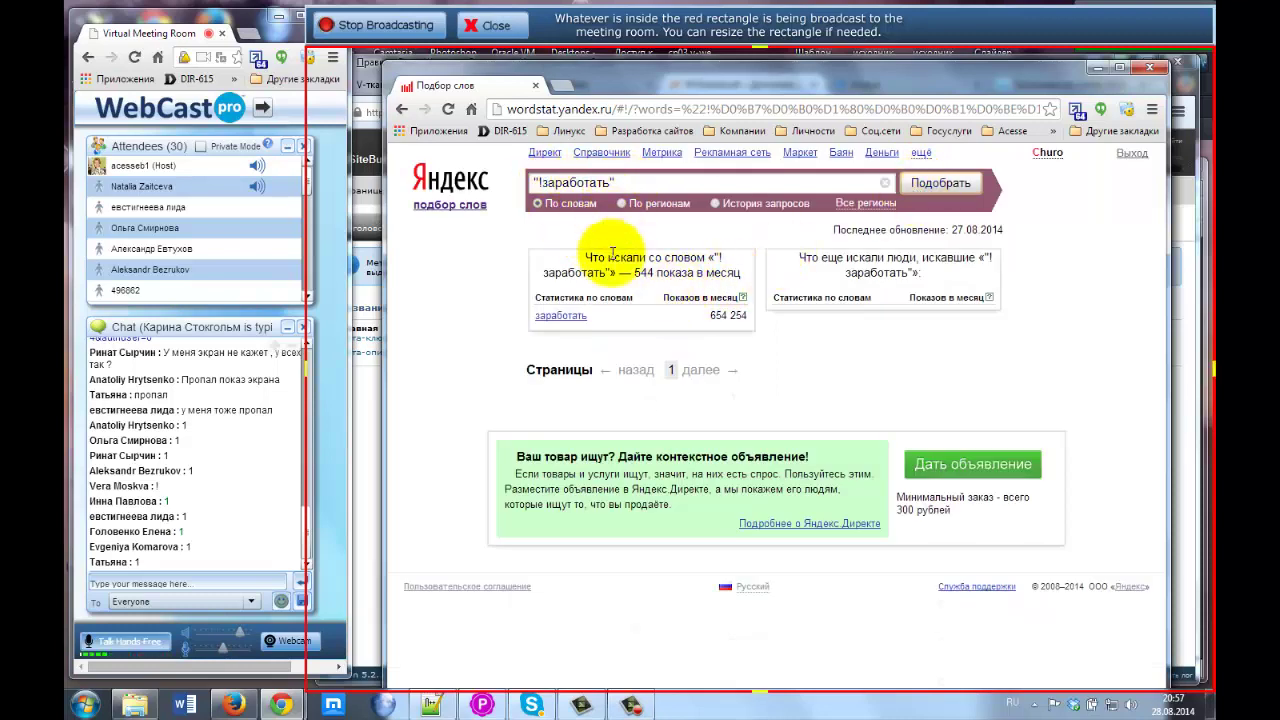
double_click(644, 272)
drag(667, 268, 668, 272)
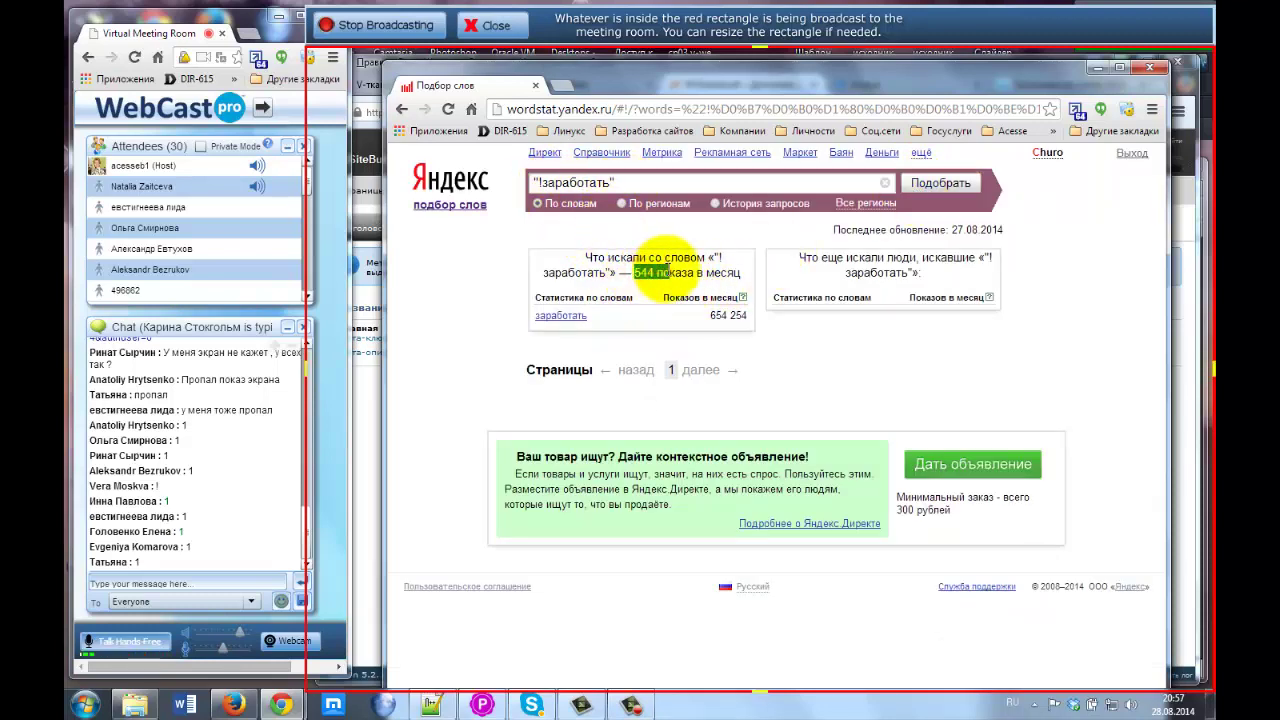
click(722, 274)
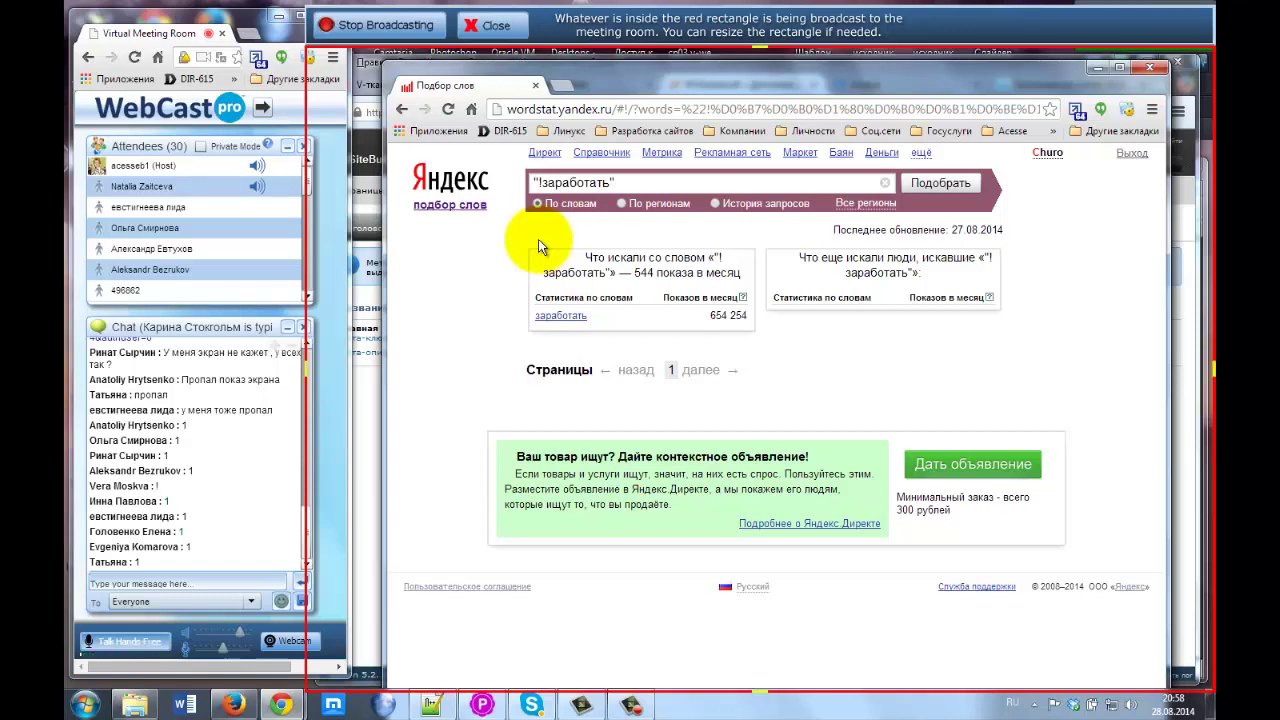
click(541, 183)
key(BackSpace)
text(!)
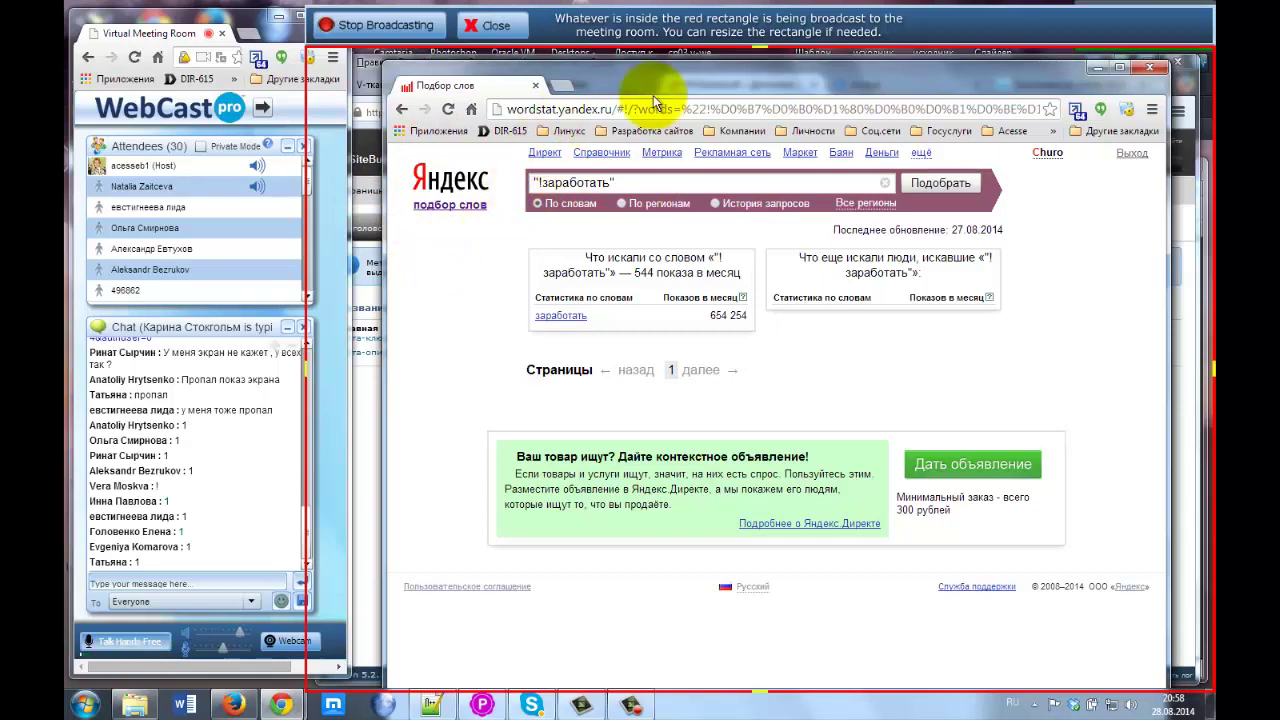
drag(1024, 85, 1014, 92)
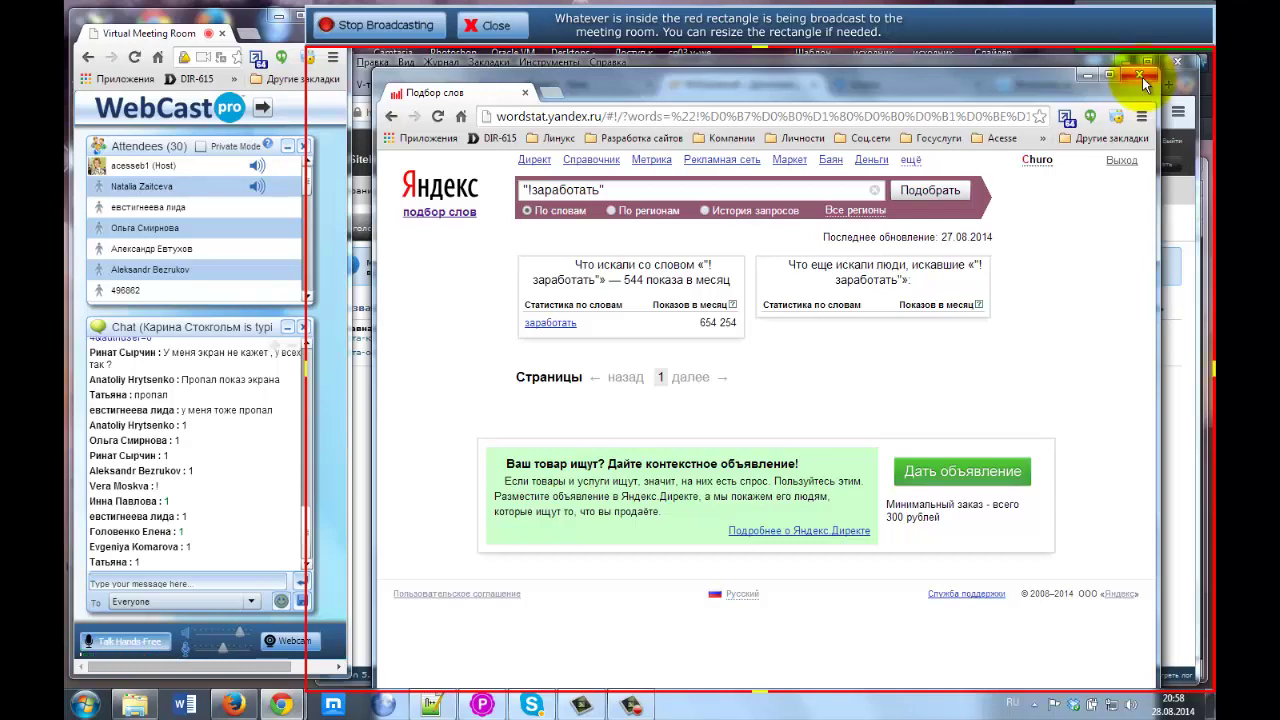
Close Wordstat and open the meta tag editor for the Главная page.
click(1142, 77)
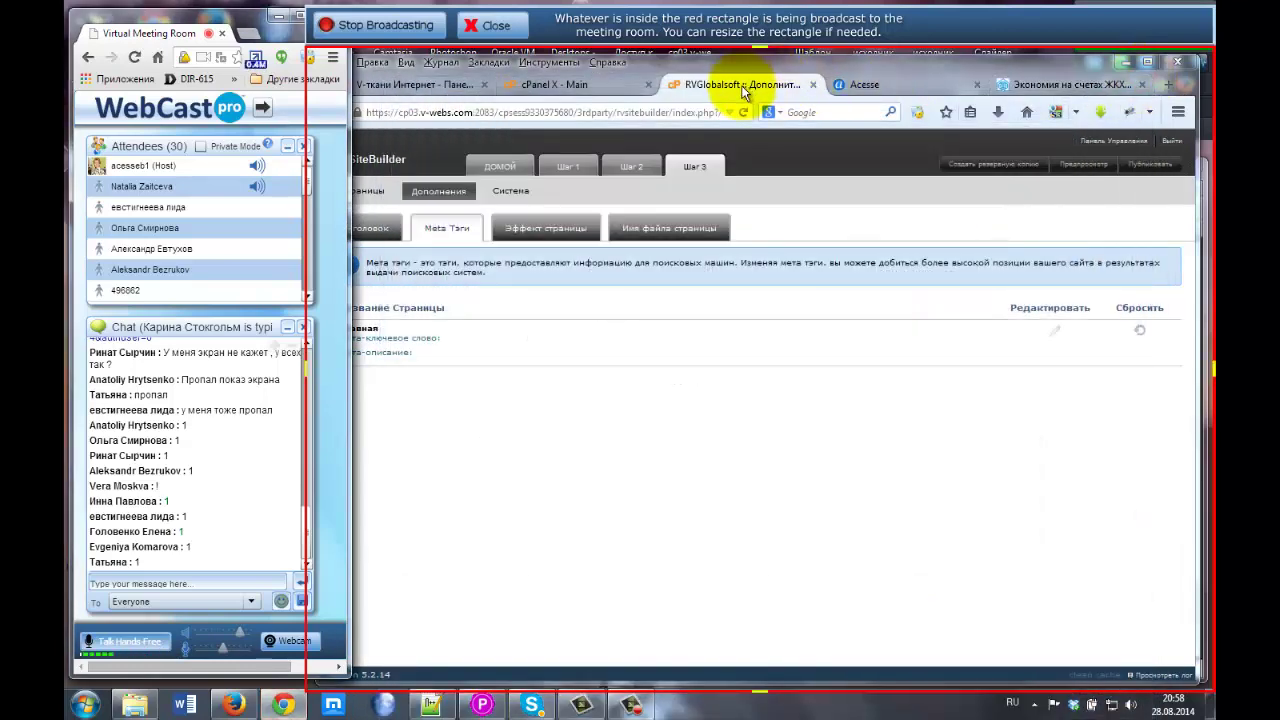
drag(674, 61, 692, 60)
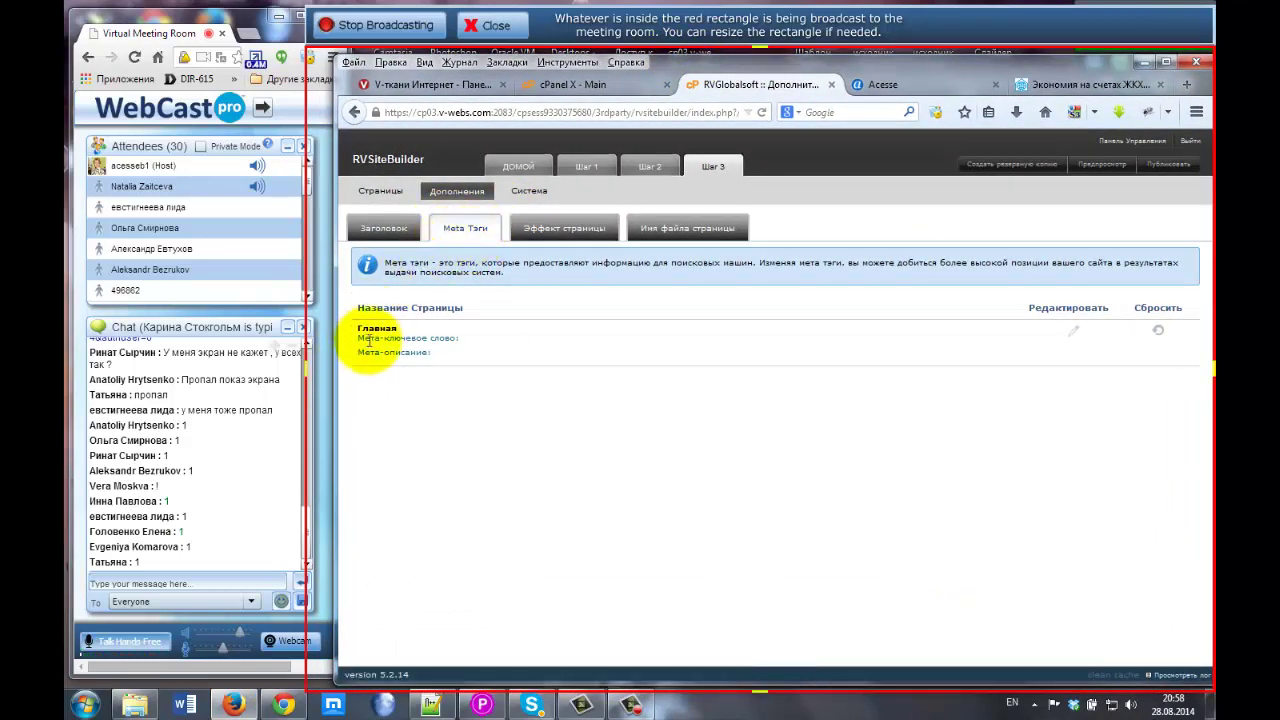
drag(360, 338, 462, 338)
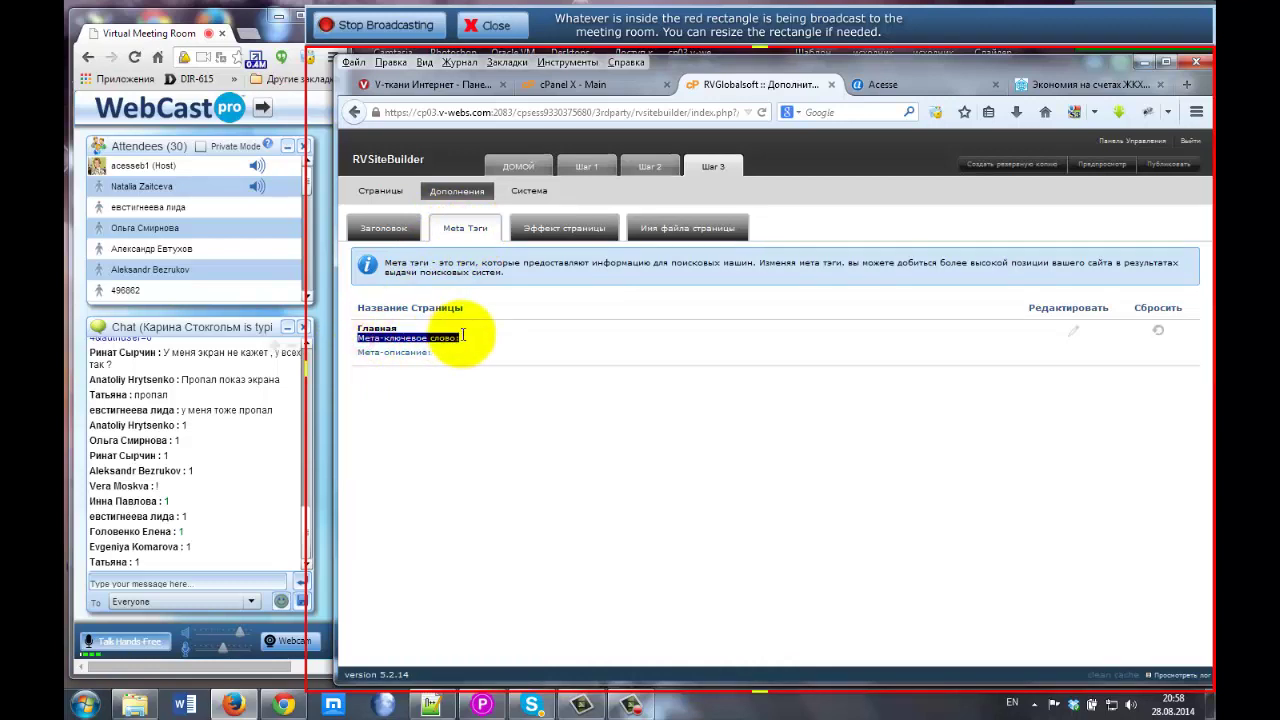
click(1075, 331)
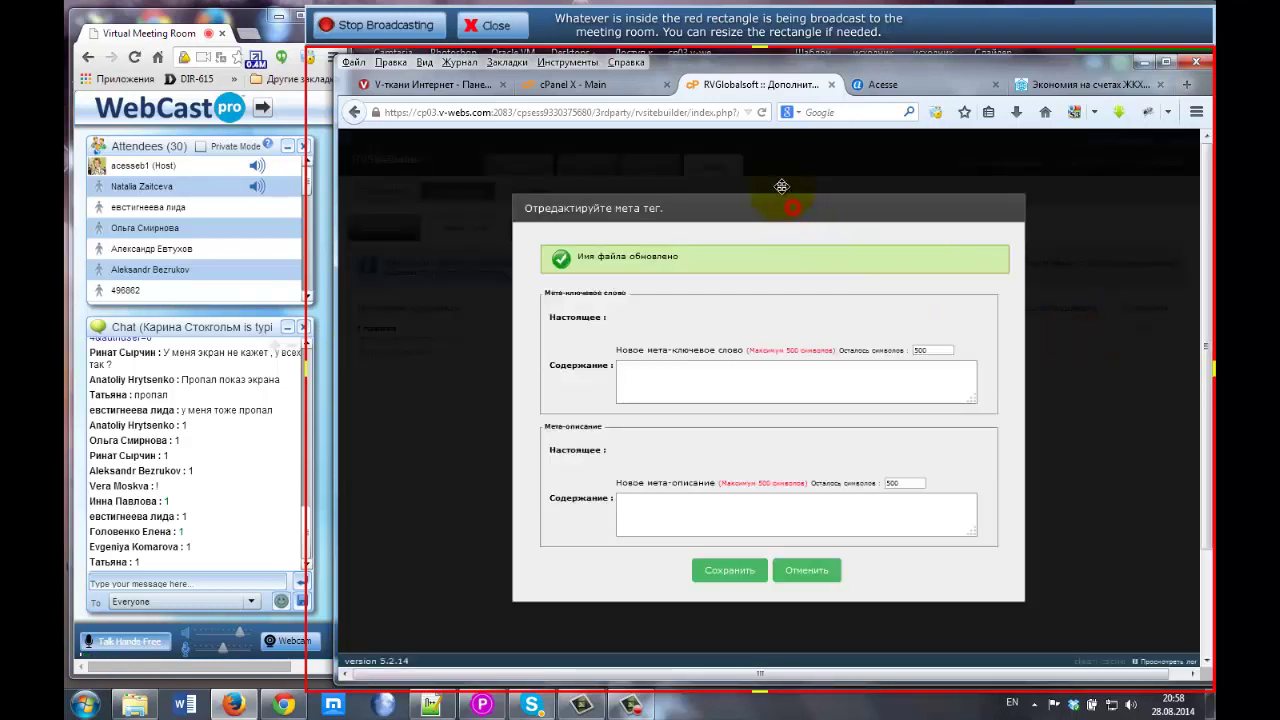
drag(791, 206, 762, 172)
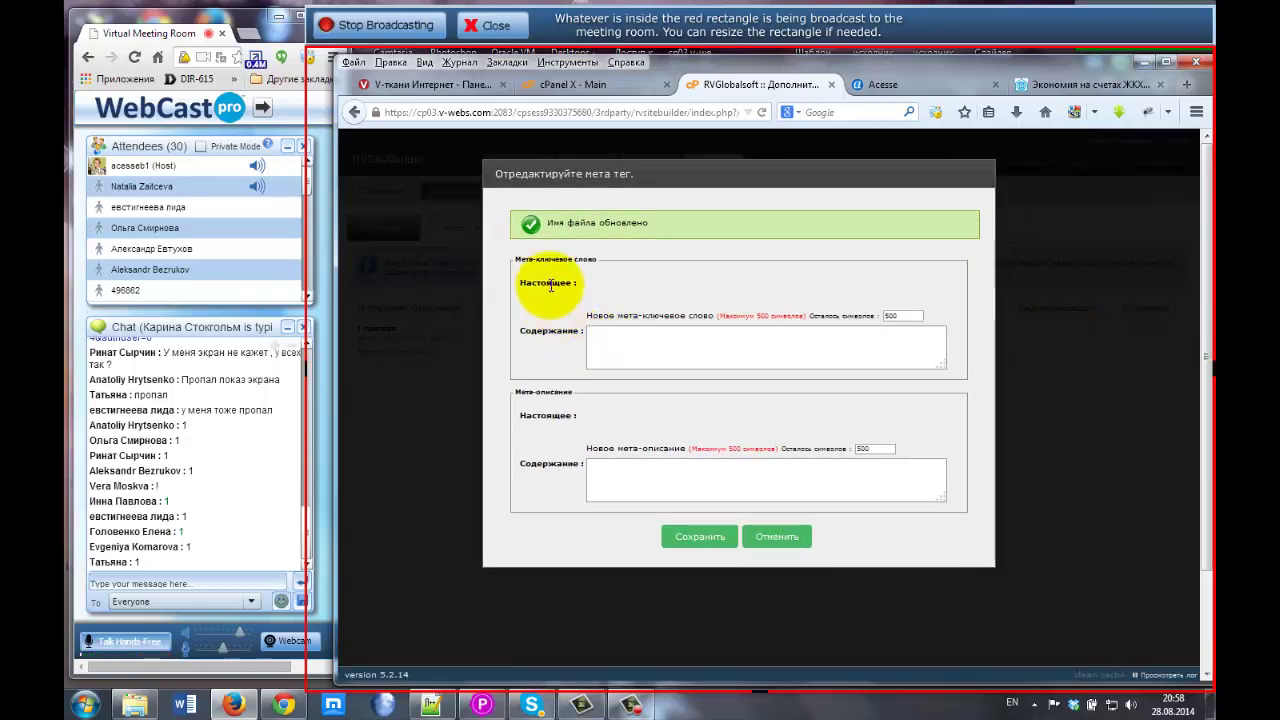
Point out the meta keywords and meta-description fields, then go to the Acesse search page.
click(592, 340)
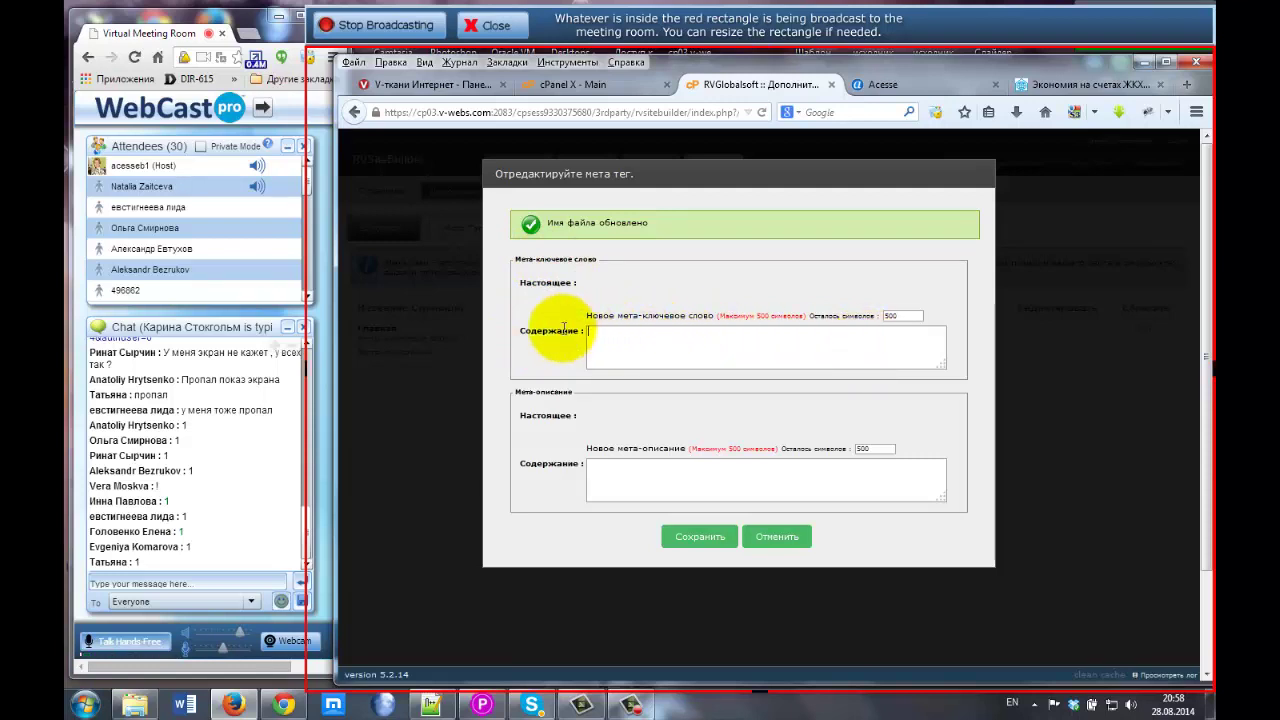
click(596, 336)
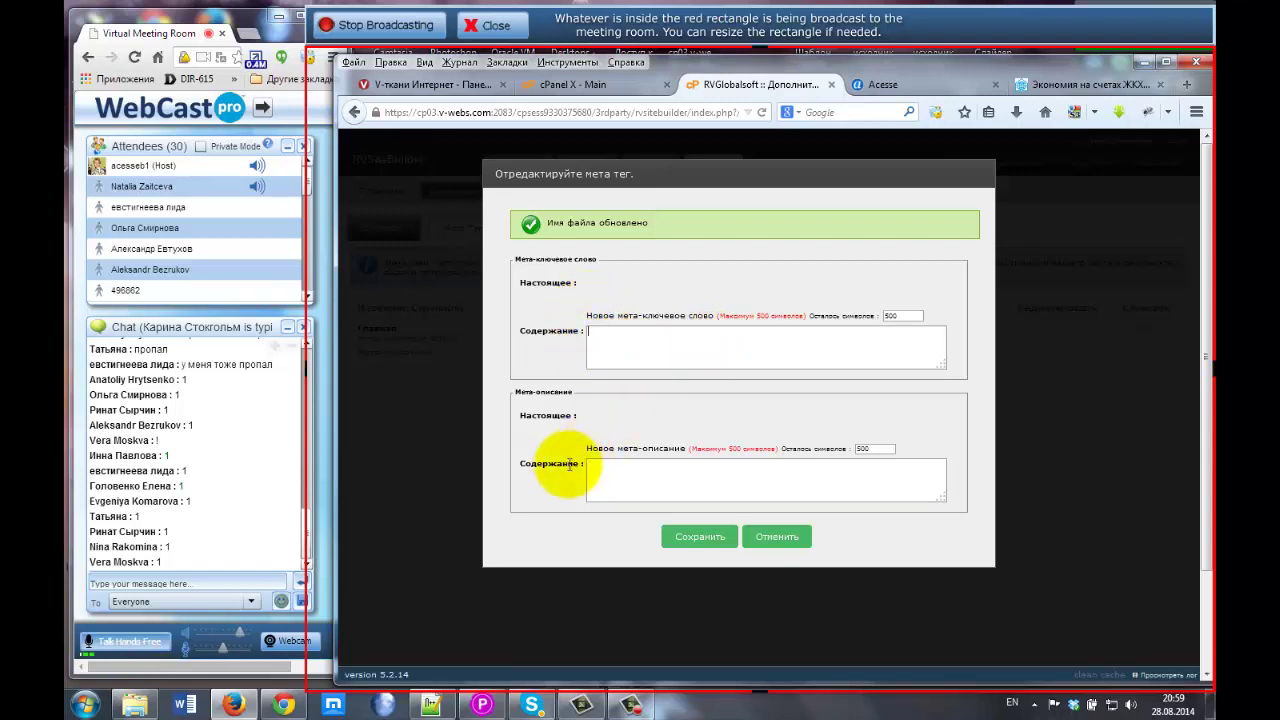
drag(522, 465, 565, 466)
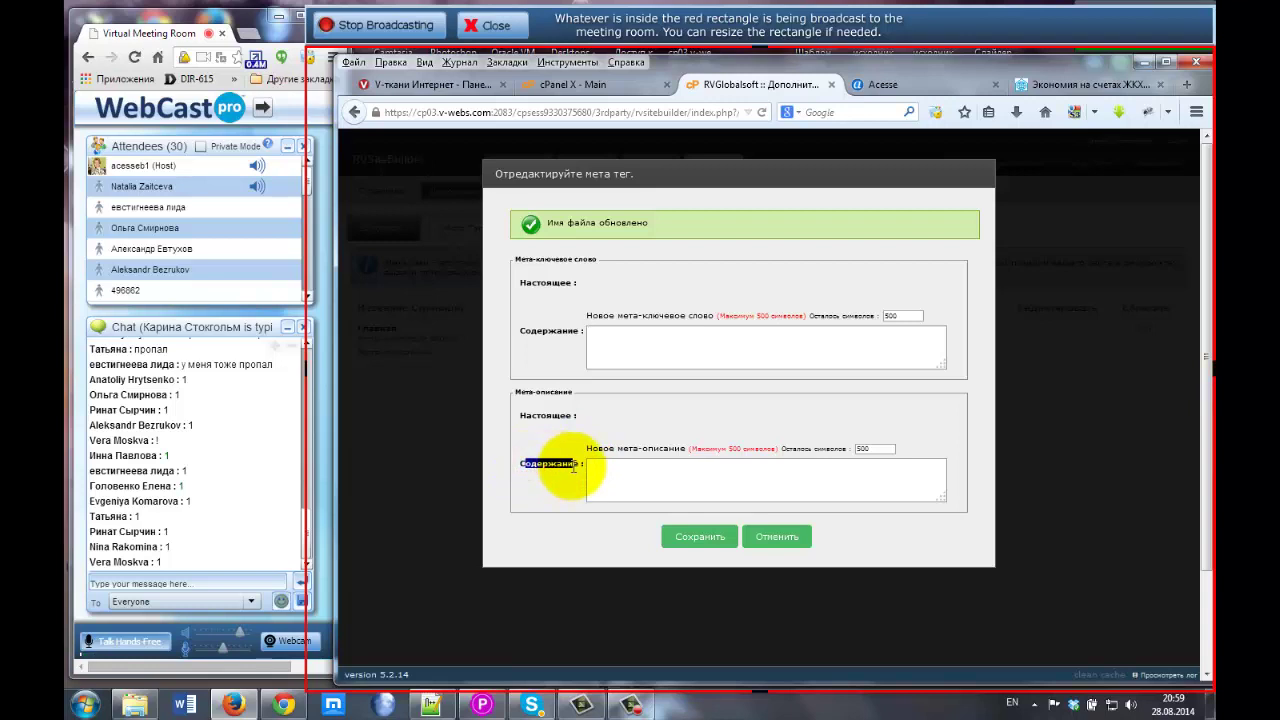
drag(513, 391, 575, 395)
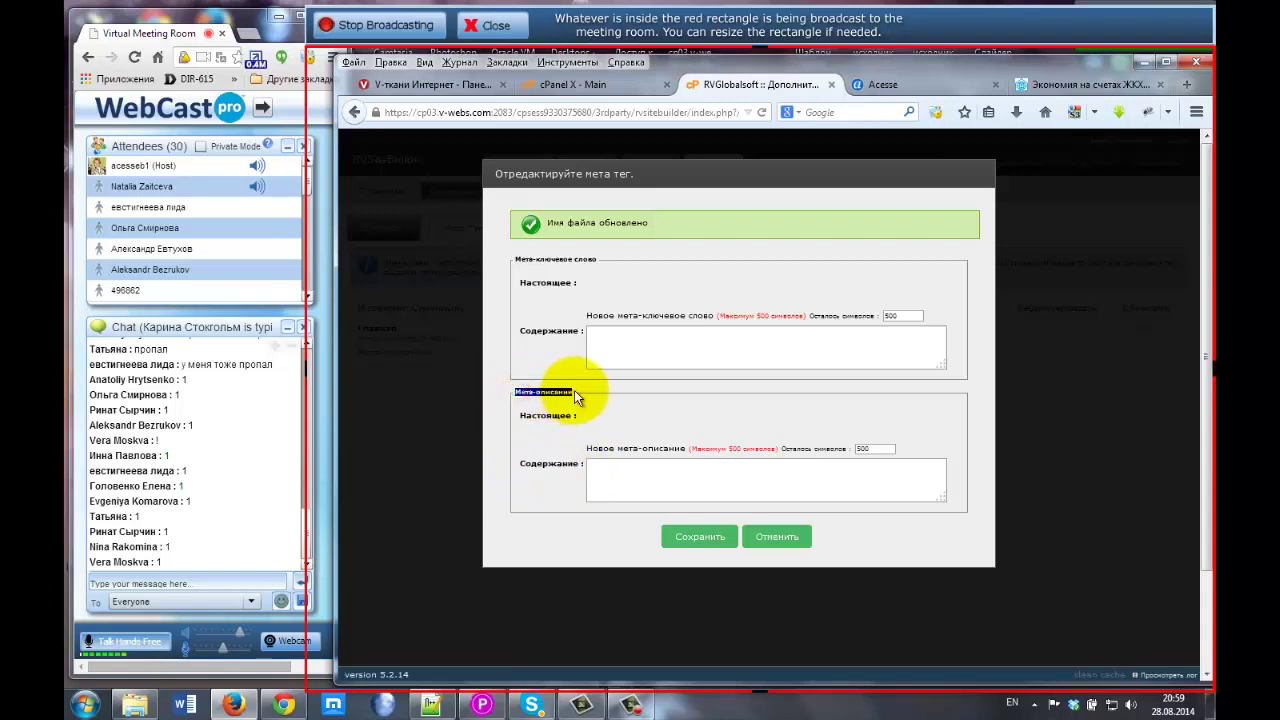
click(893, 85)
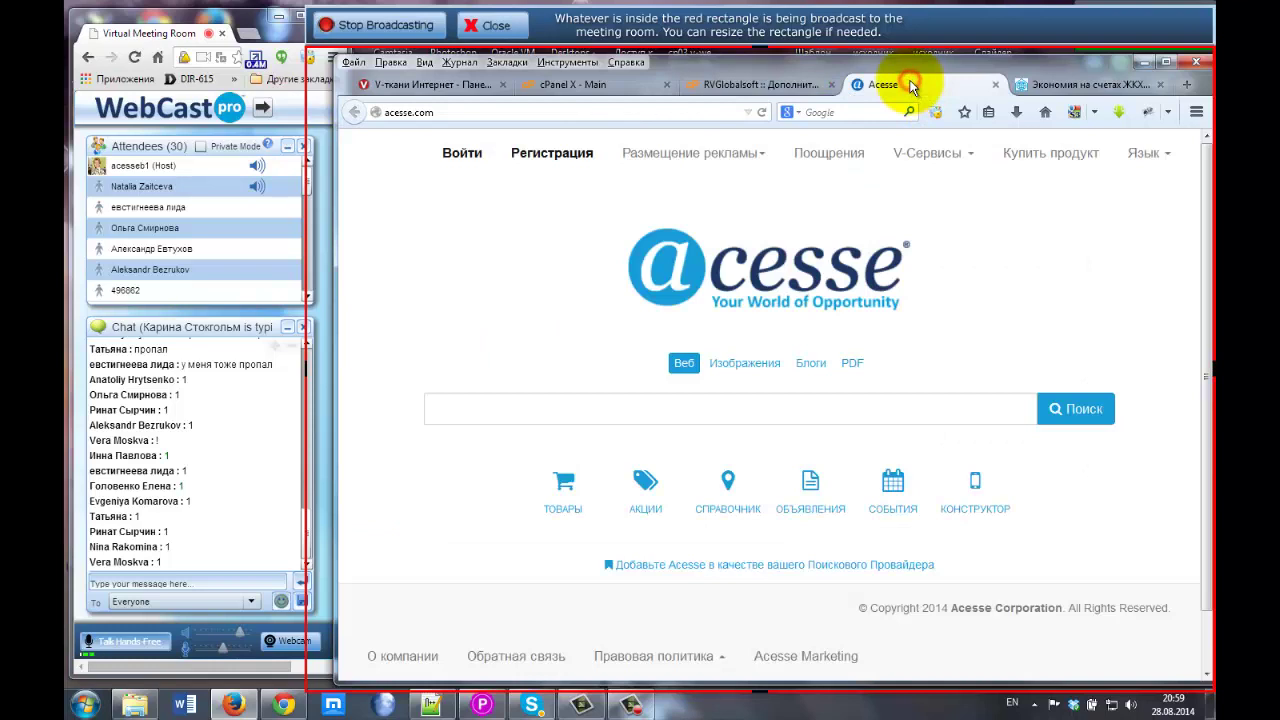
Search Acesse for 'работа в интернет' and select the first result's description snippet.
click(466, 414)
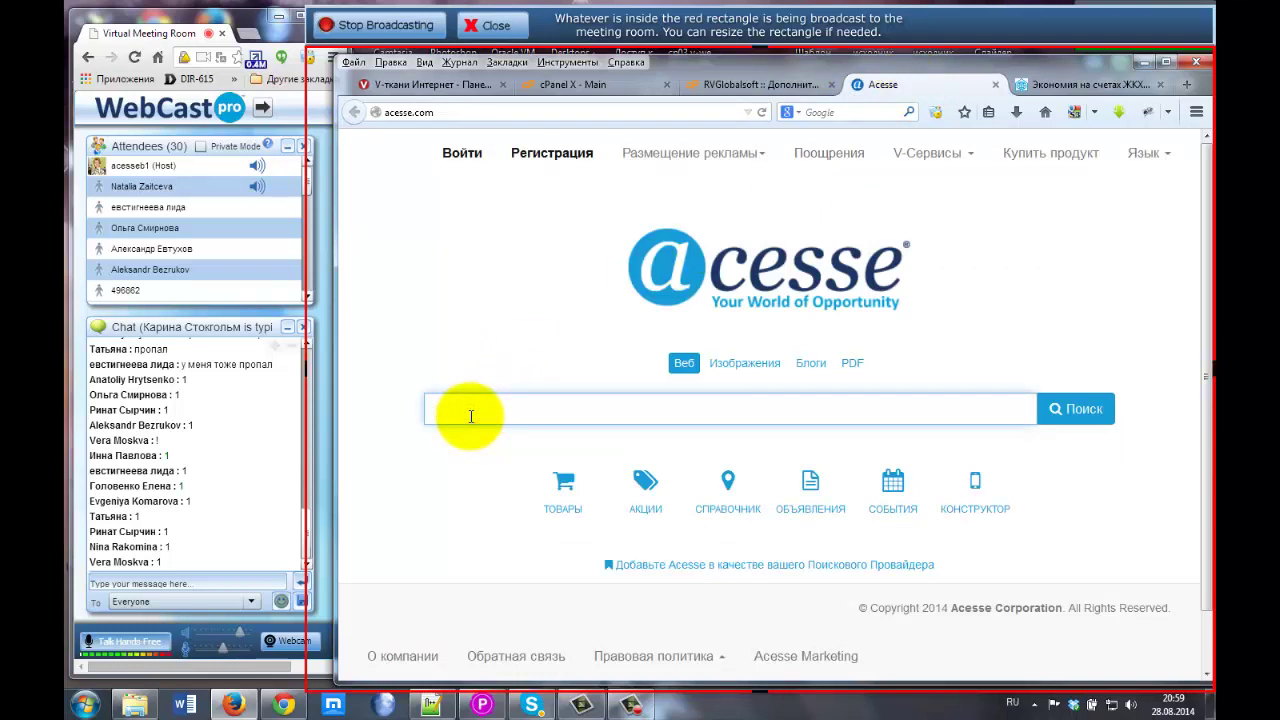
text(работ)
text(а в инетр)
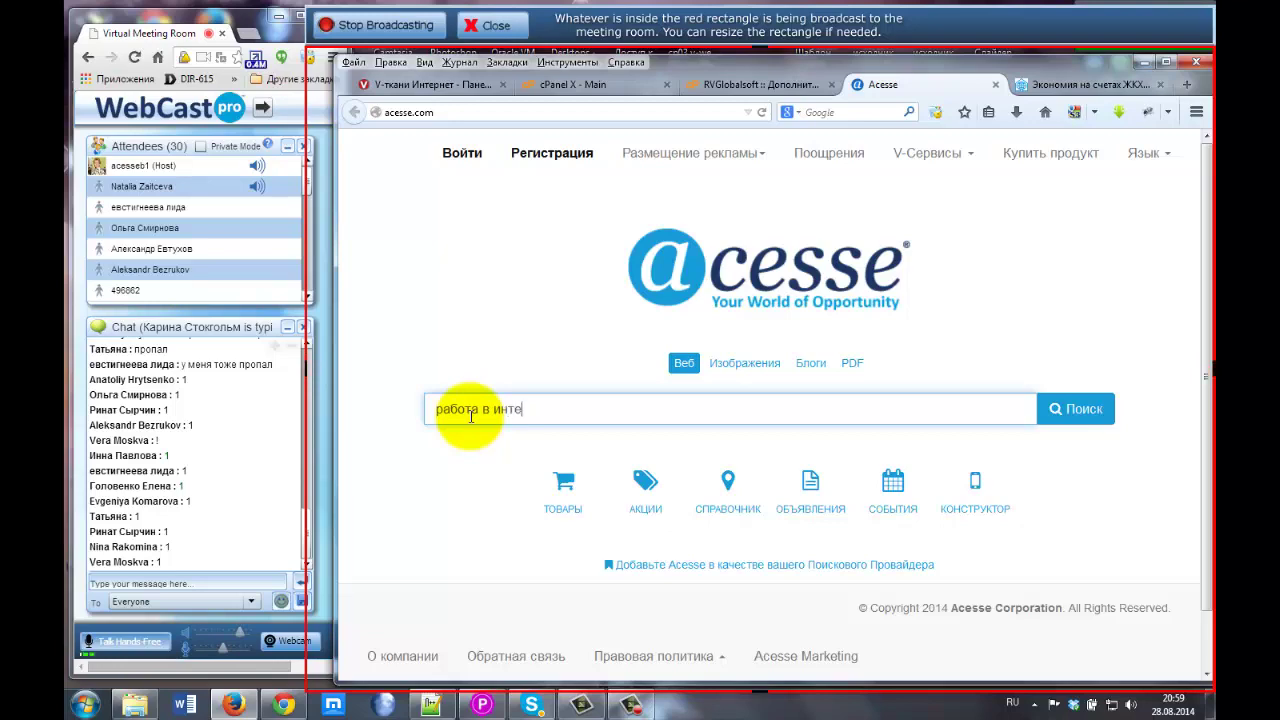
key(Return)
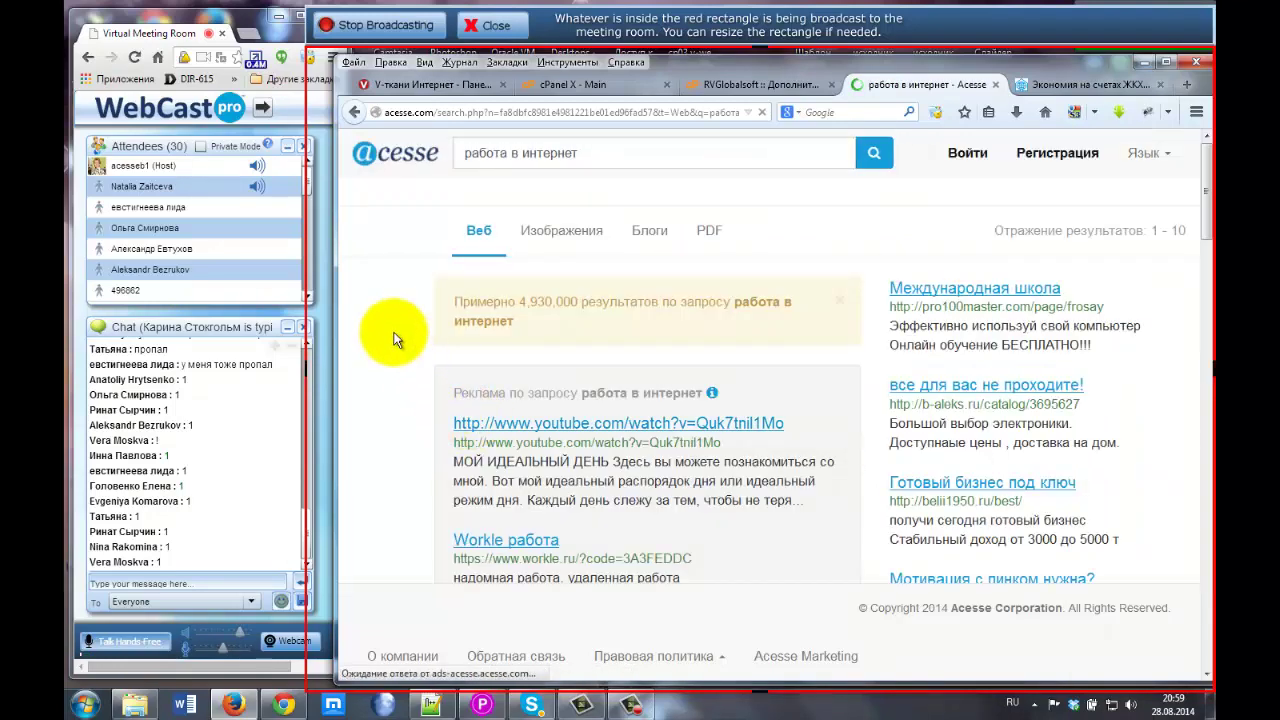
scroll(395, 340, down, 3)
scroll(398, 342, down, 2)
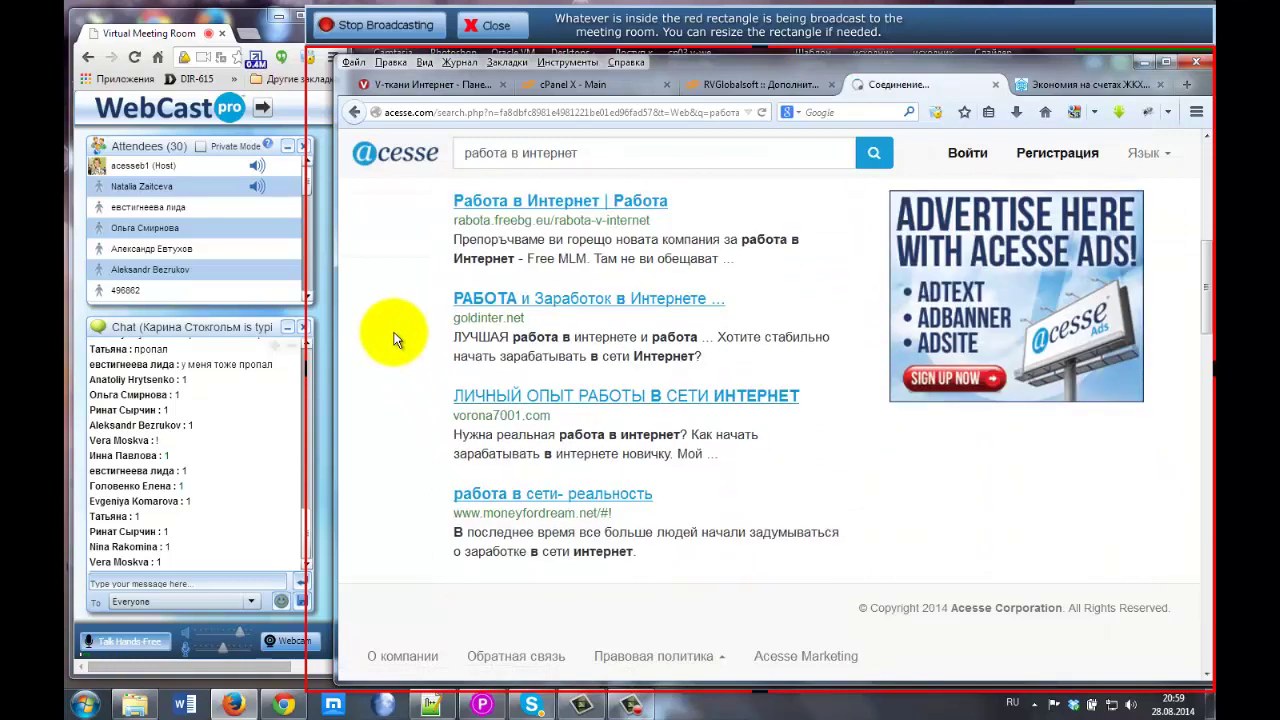
scroll(405, 330, up, 1)
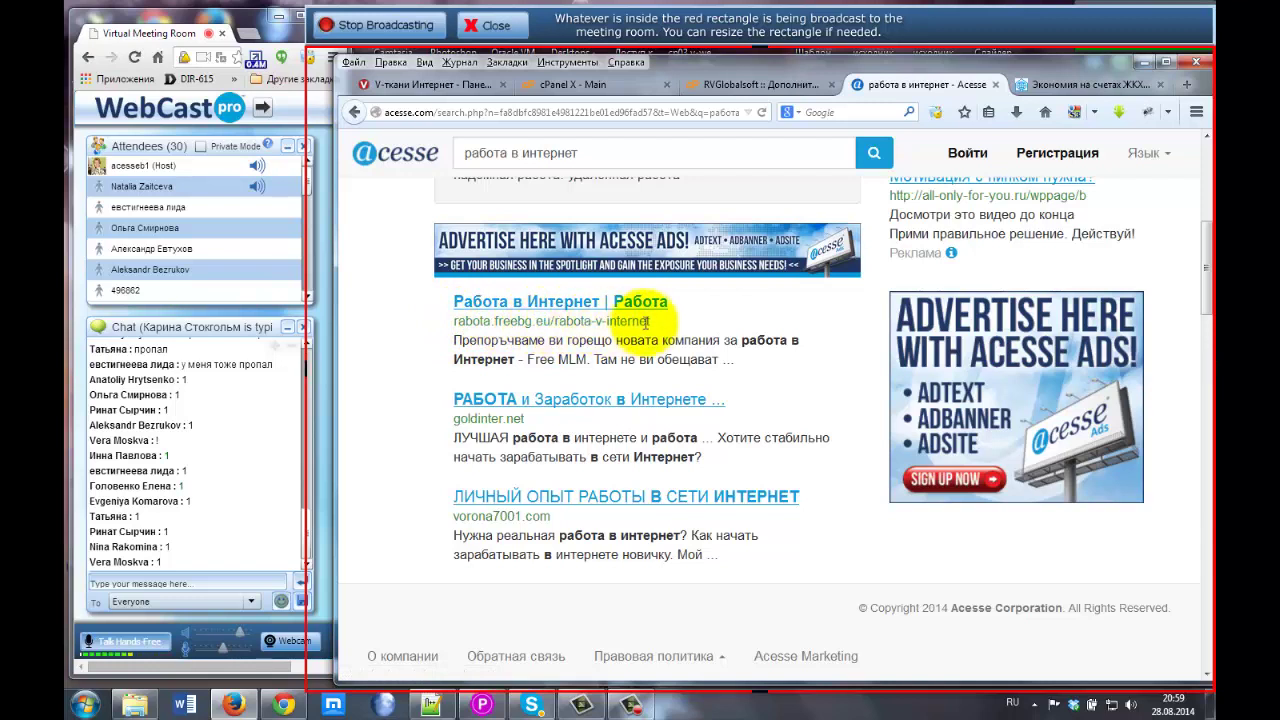
drag(649, 320, 466, 321)
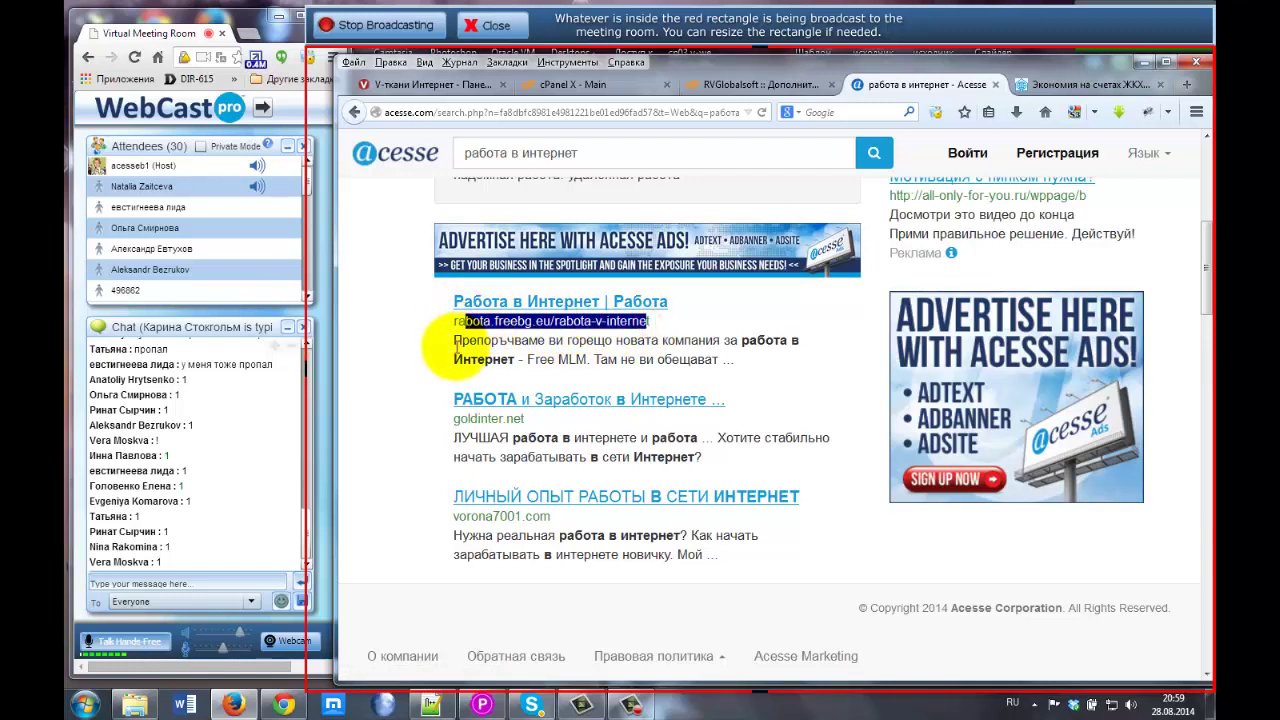
click(447, 341)
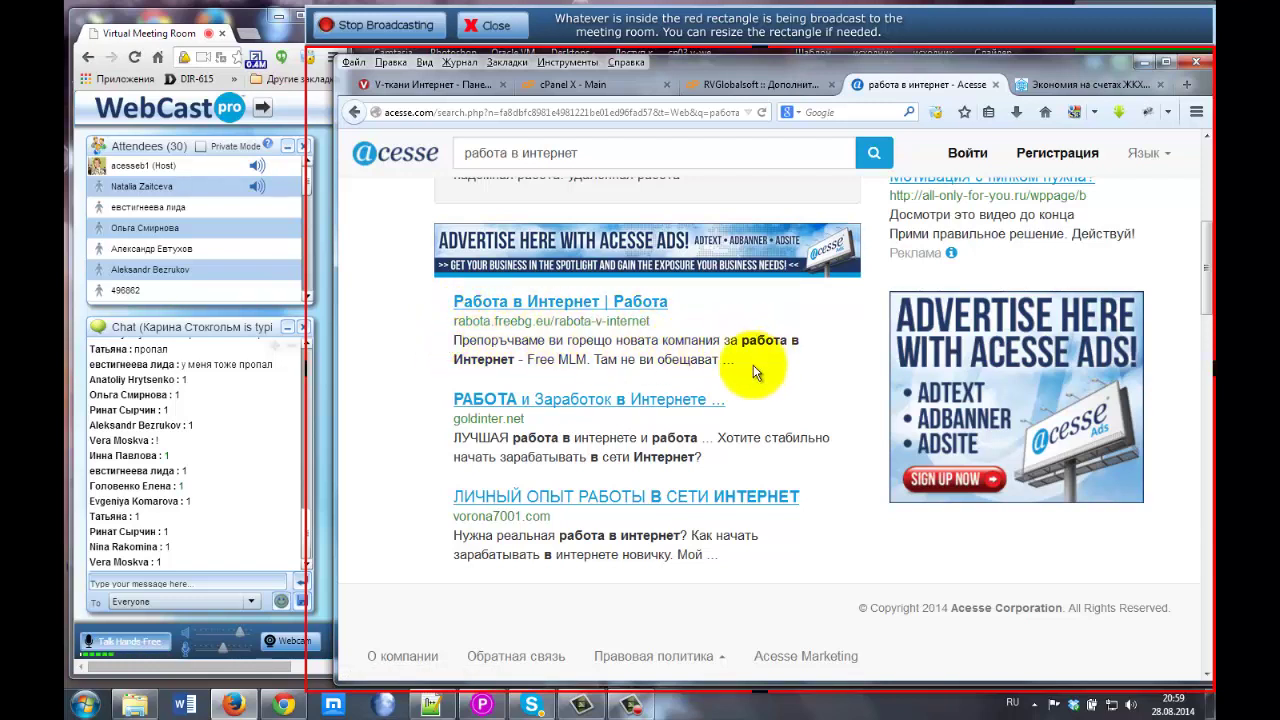
drag(456, 342, 729, 360)
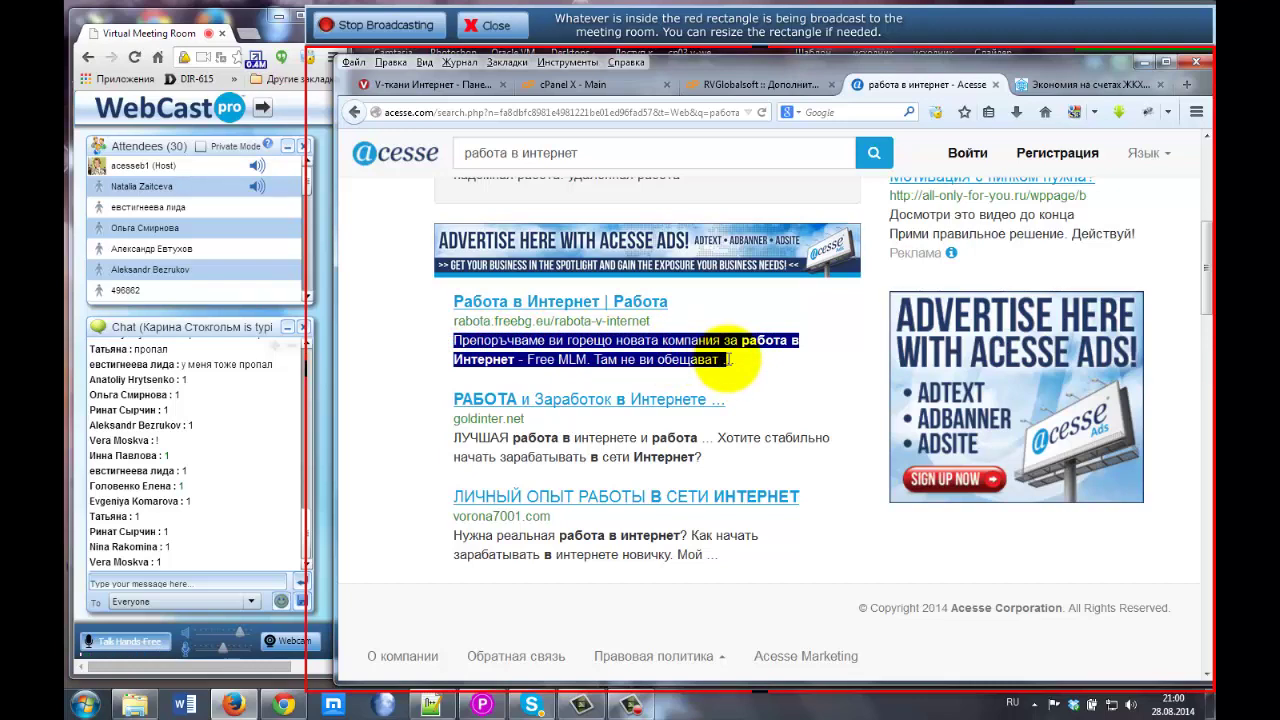
Check the meta-description field, then select the goldinter.net result's description for comparison.
click(730, 84)
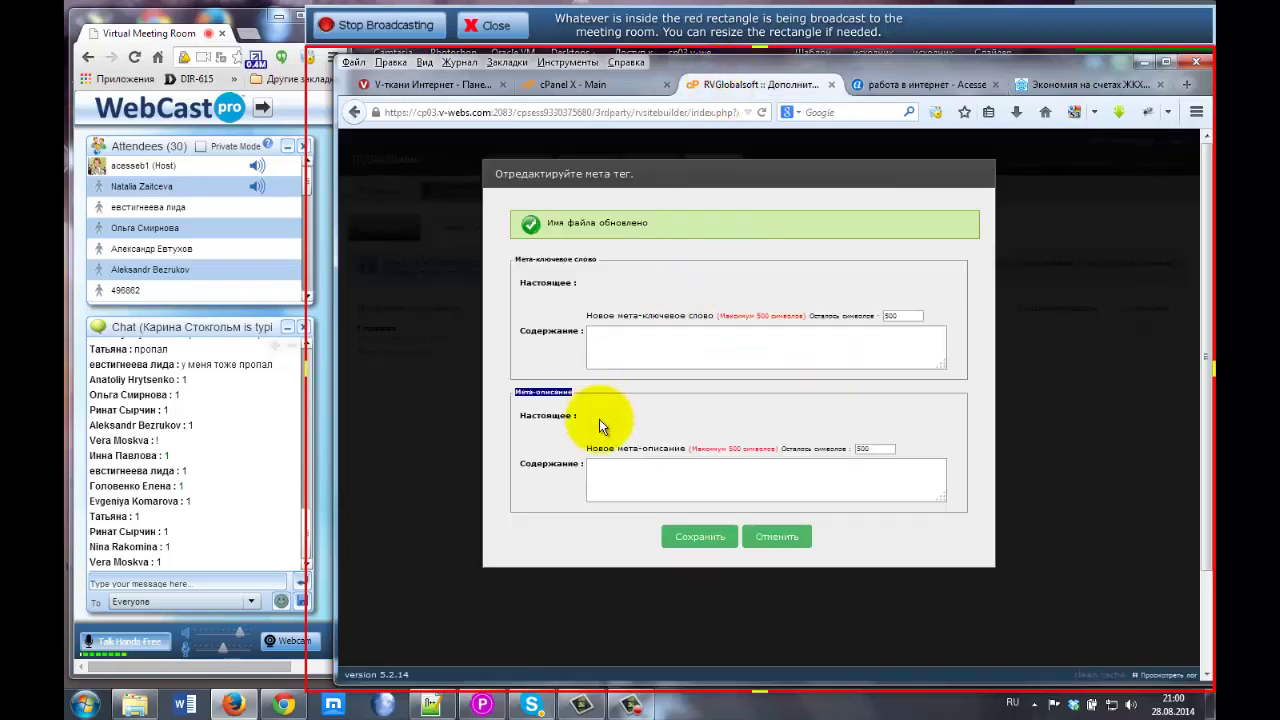
click(596, 467)
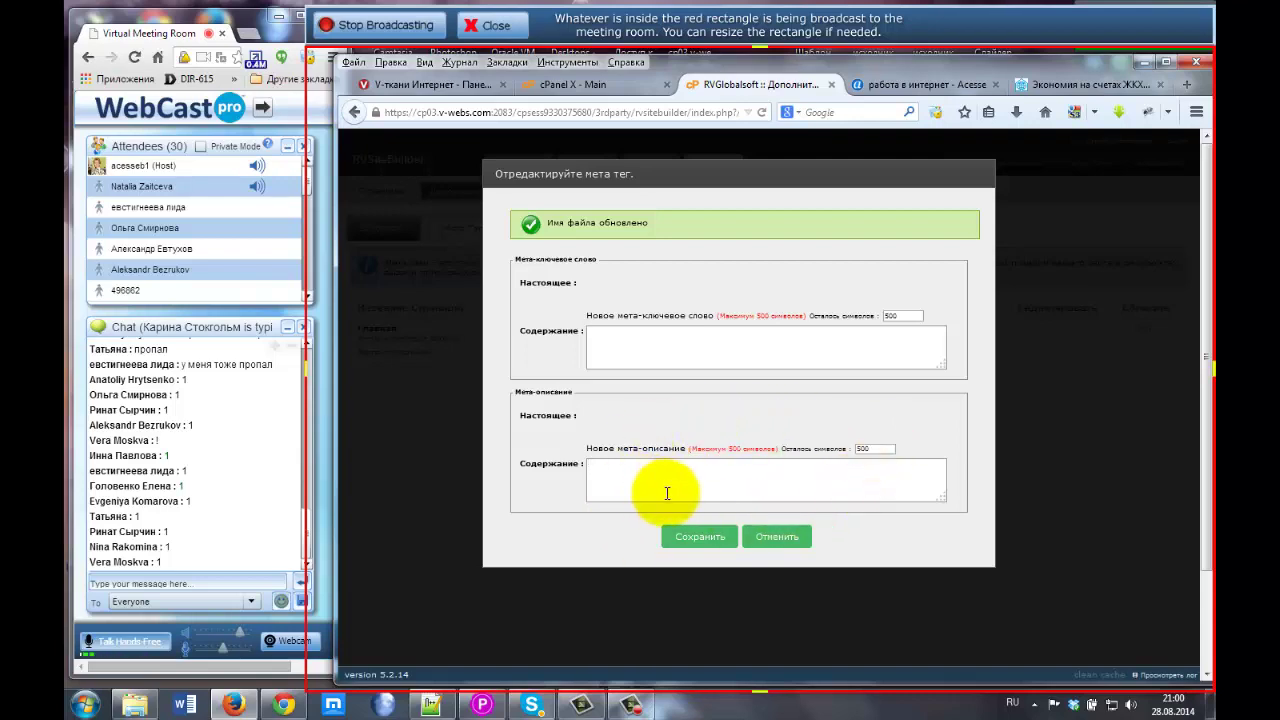
click(910, 84)
scroll(423, 300, up, 2)
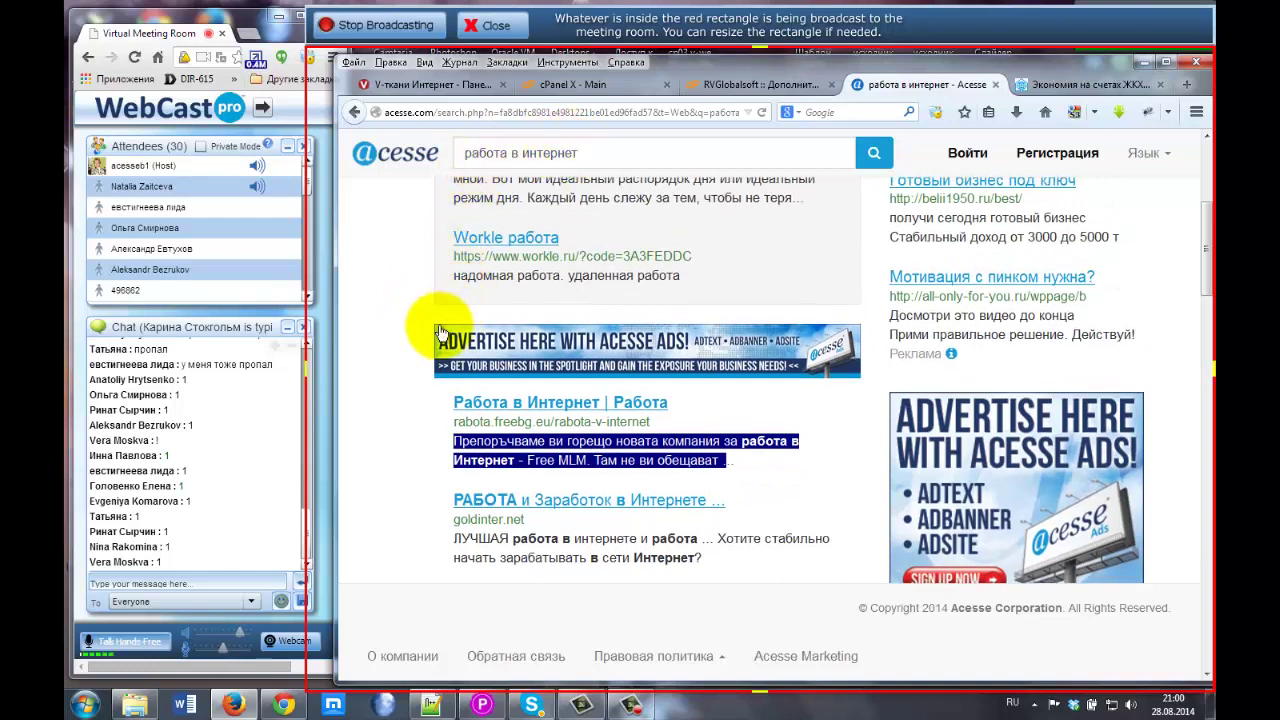
scroll(435, 345, down, 2)
click(457, 438)
drag(492, 435, 715, 451)
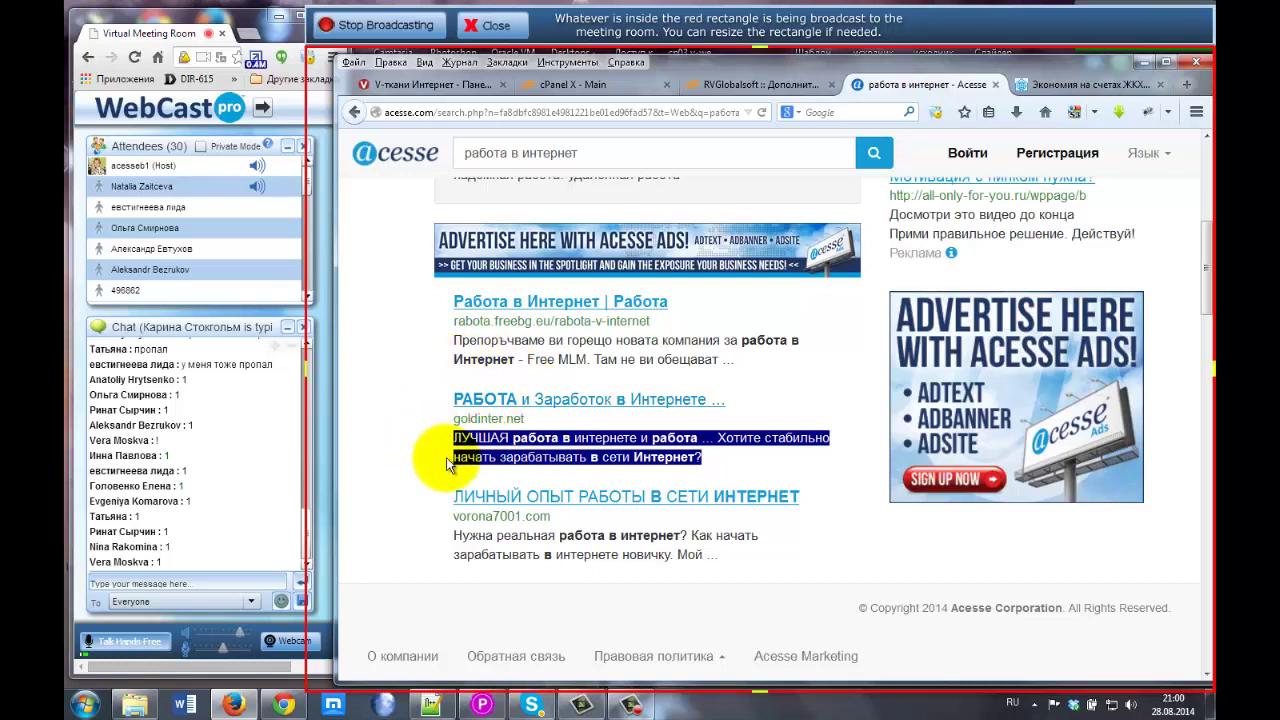
Check the remaining-character counters, cancel the meta-tag editor, and go to Страницы.
click(750, 86)
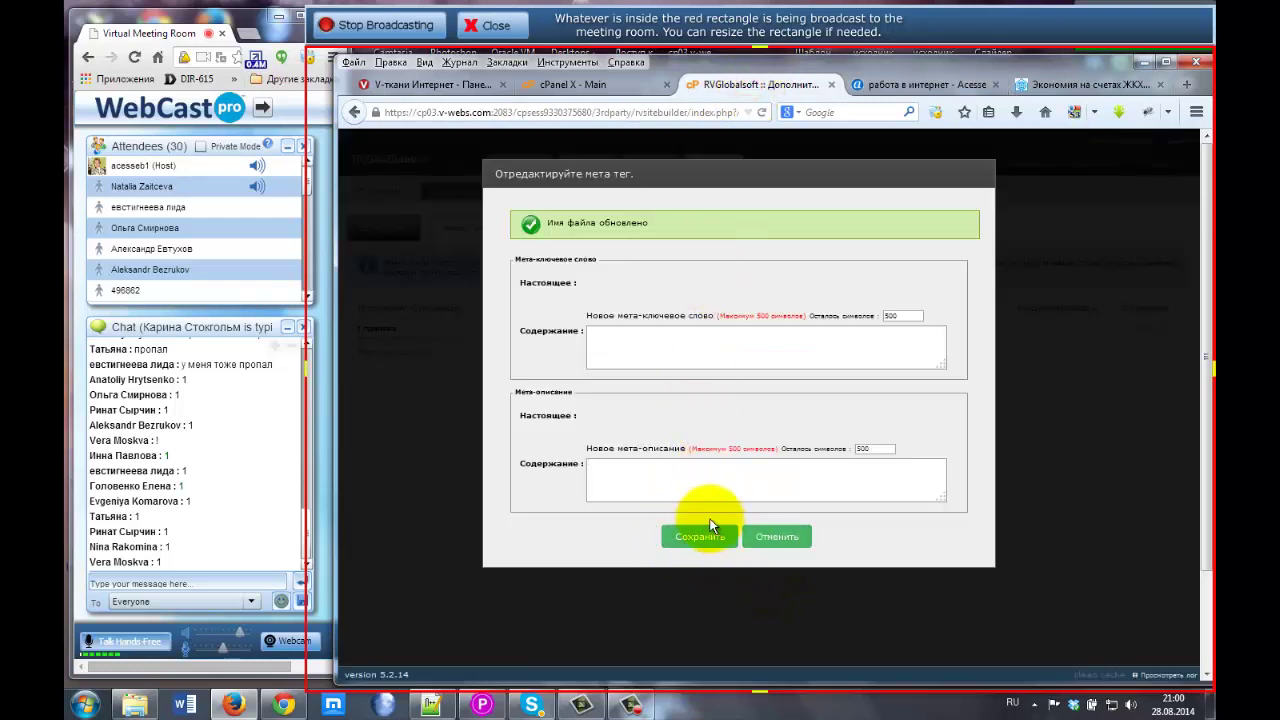
double_click(866, 449)
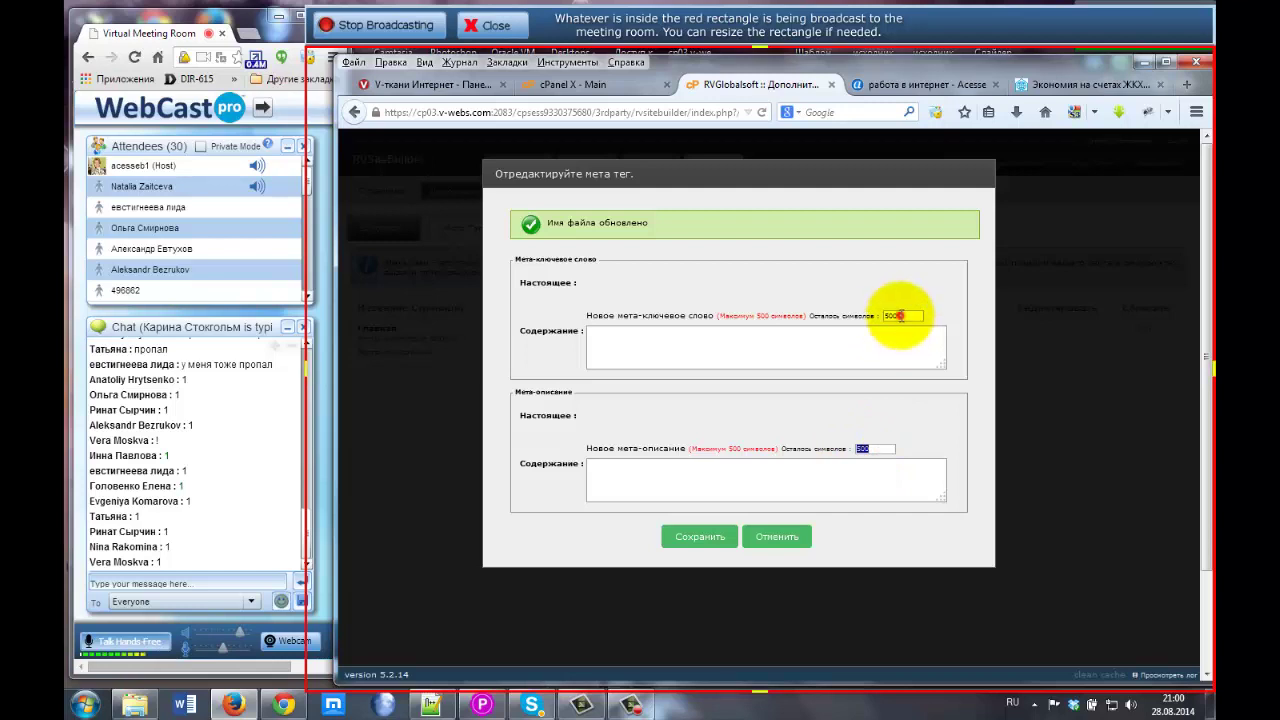
drag(897, 315, 876, 315)
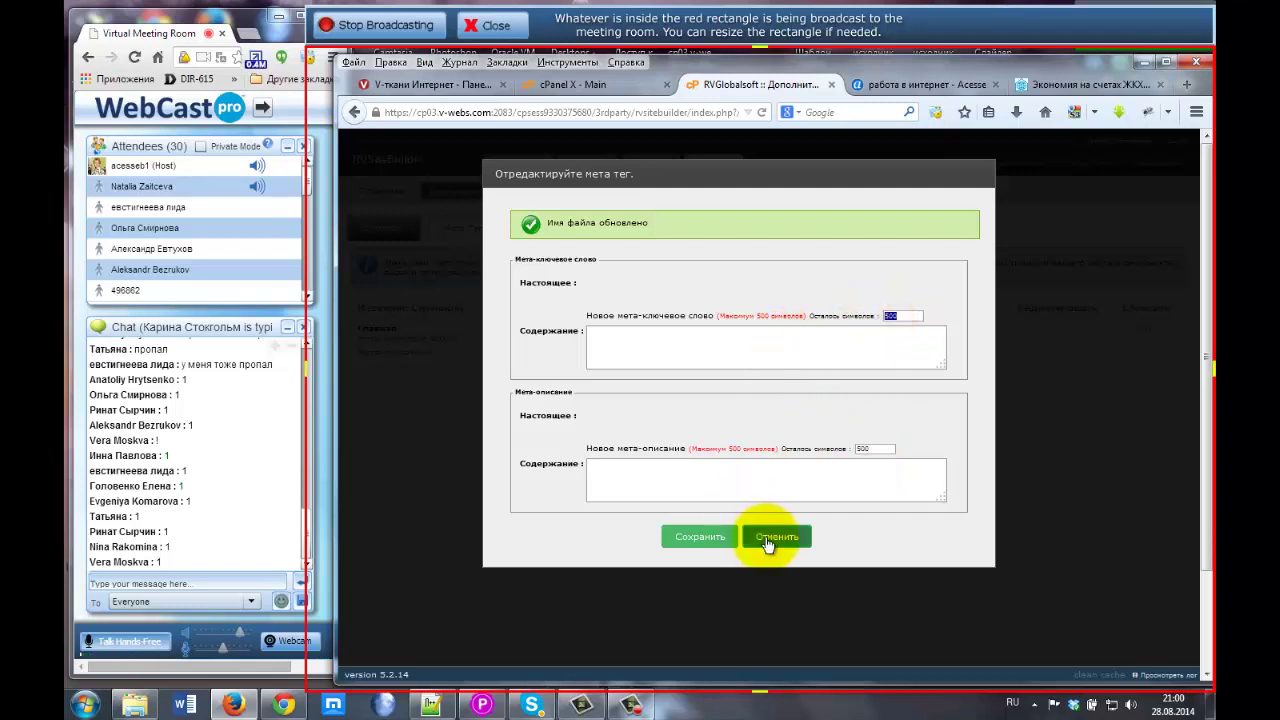
click(767, 541)
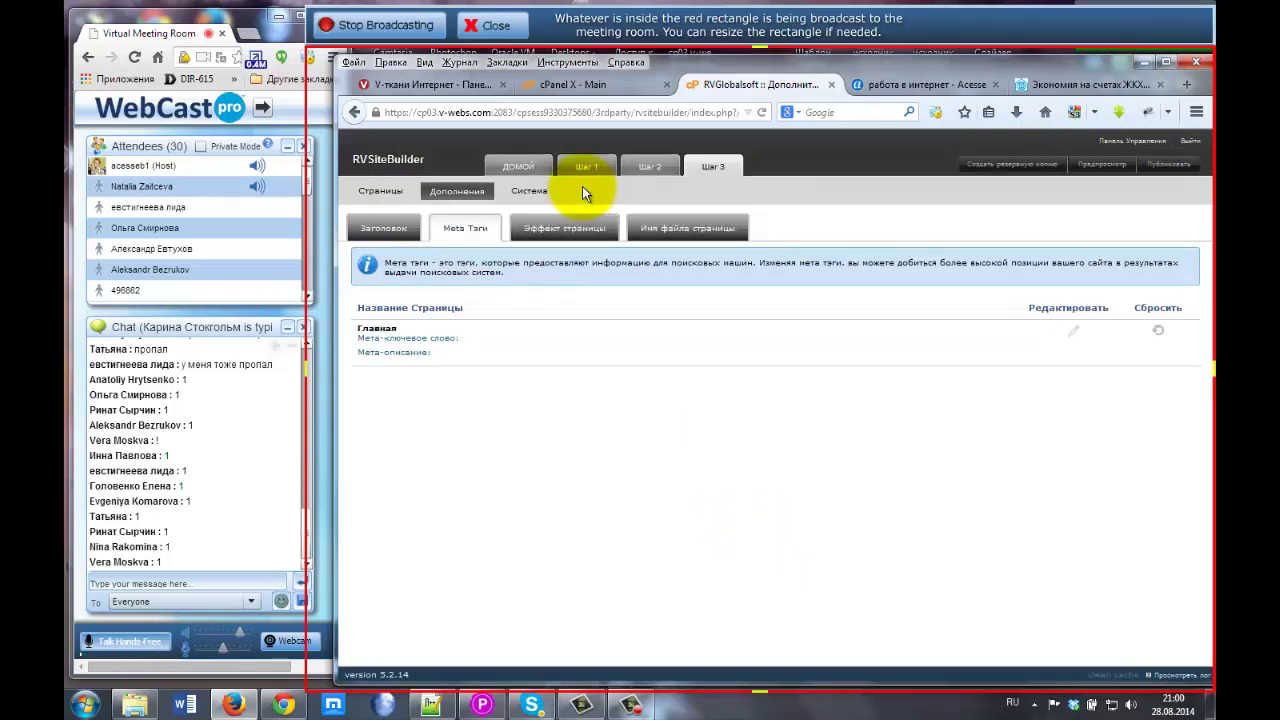
click(378, 196)
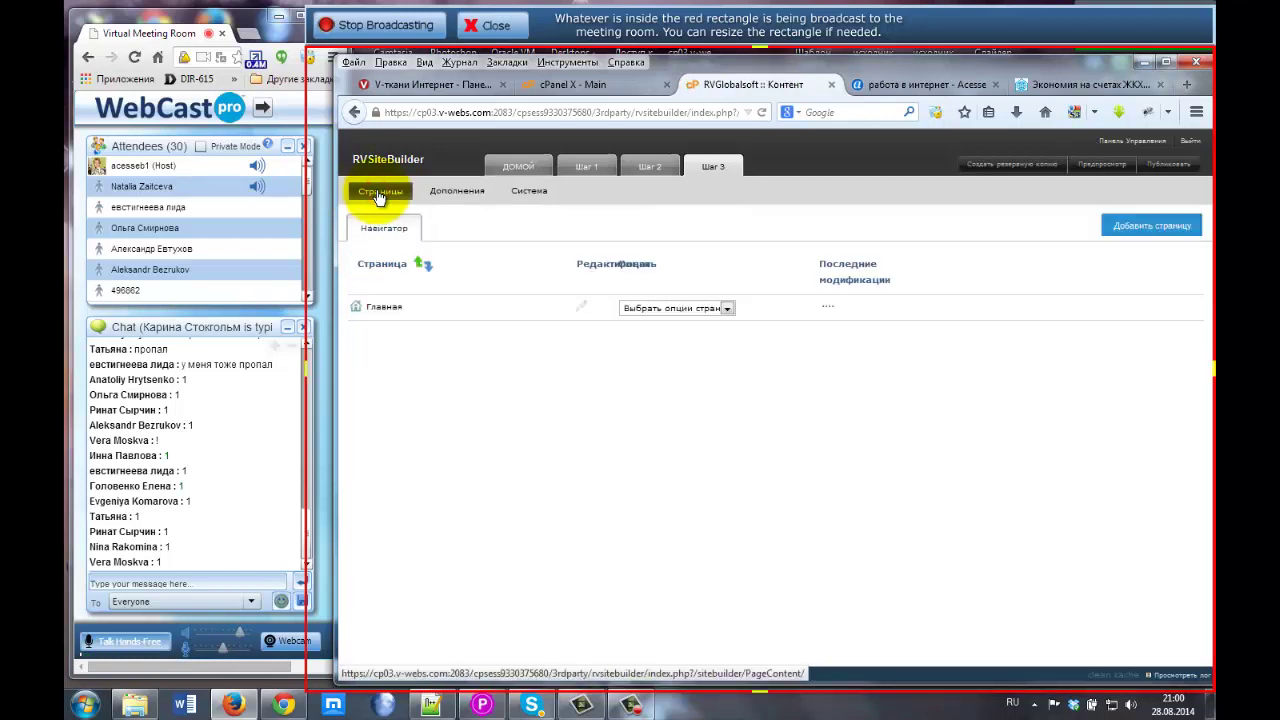
Edit the Главная row in the Pages navigator to bring up the Page Layout chooser.
click(580, 306)
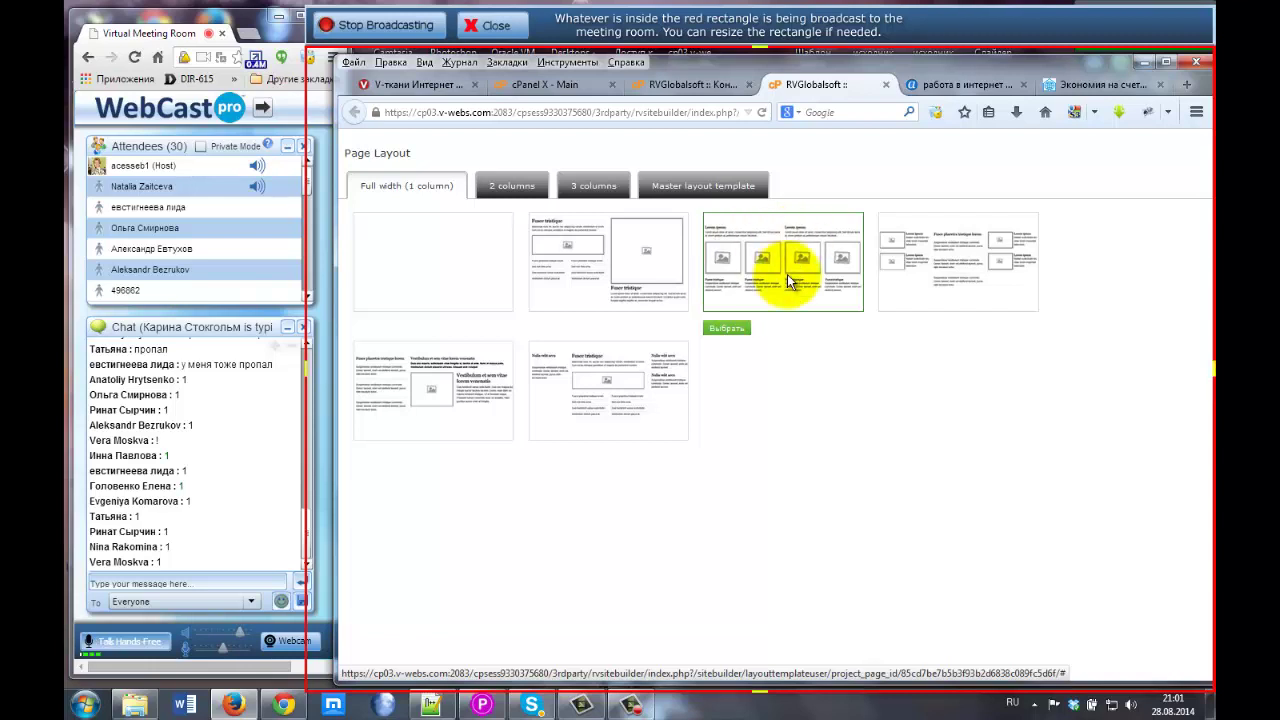
Browse the '2 columns' layout templates with the page zoomed in.
click(510, 187)
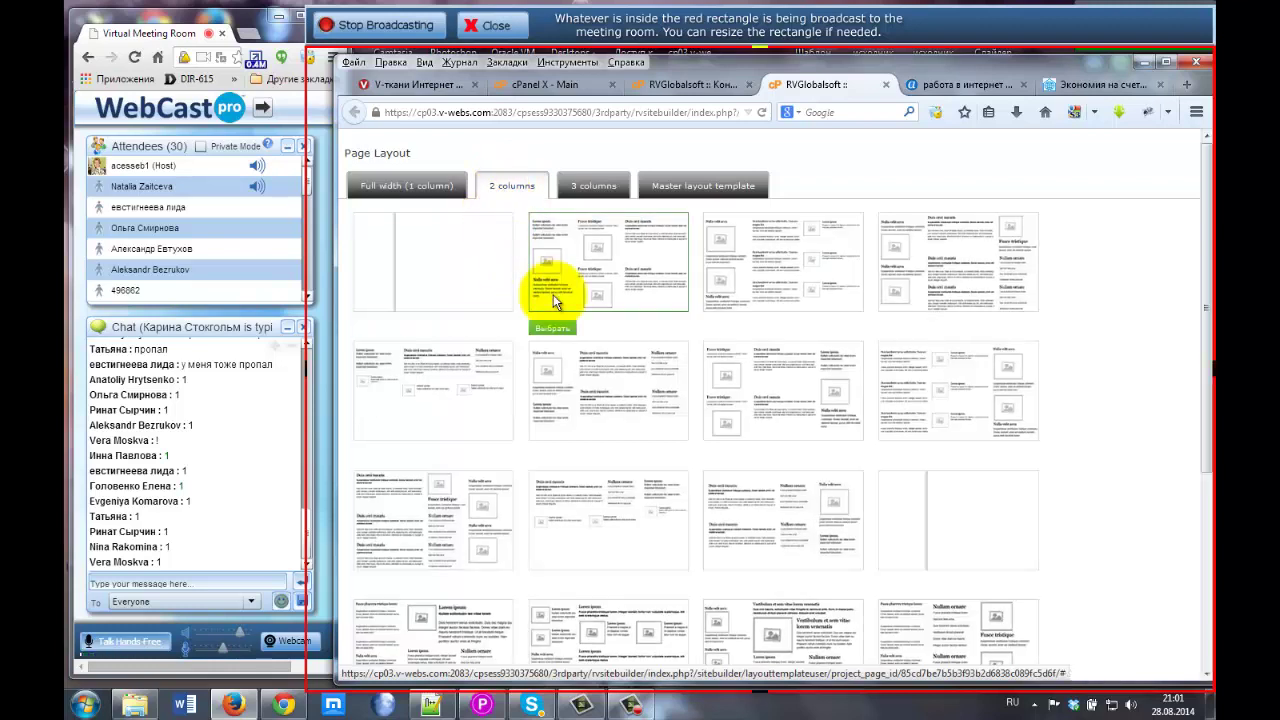
key(ctrl+plus)
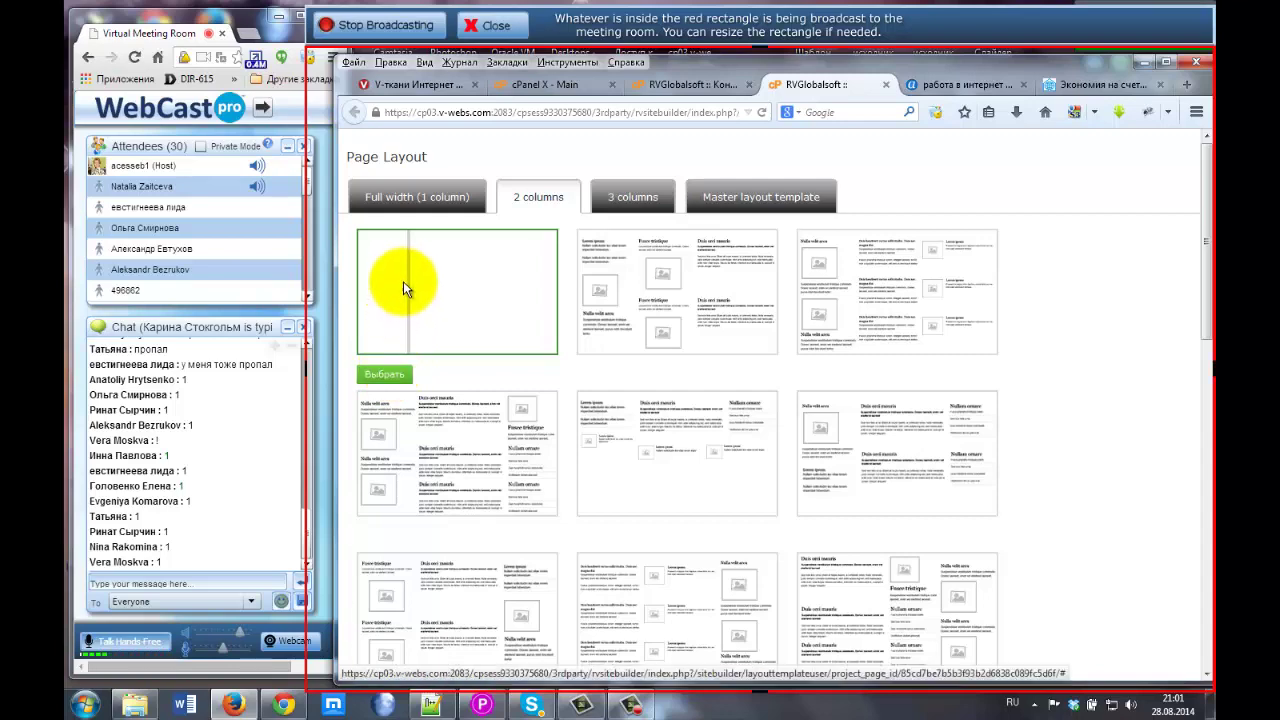
scroll(755, 335, down, 3)
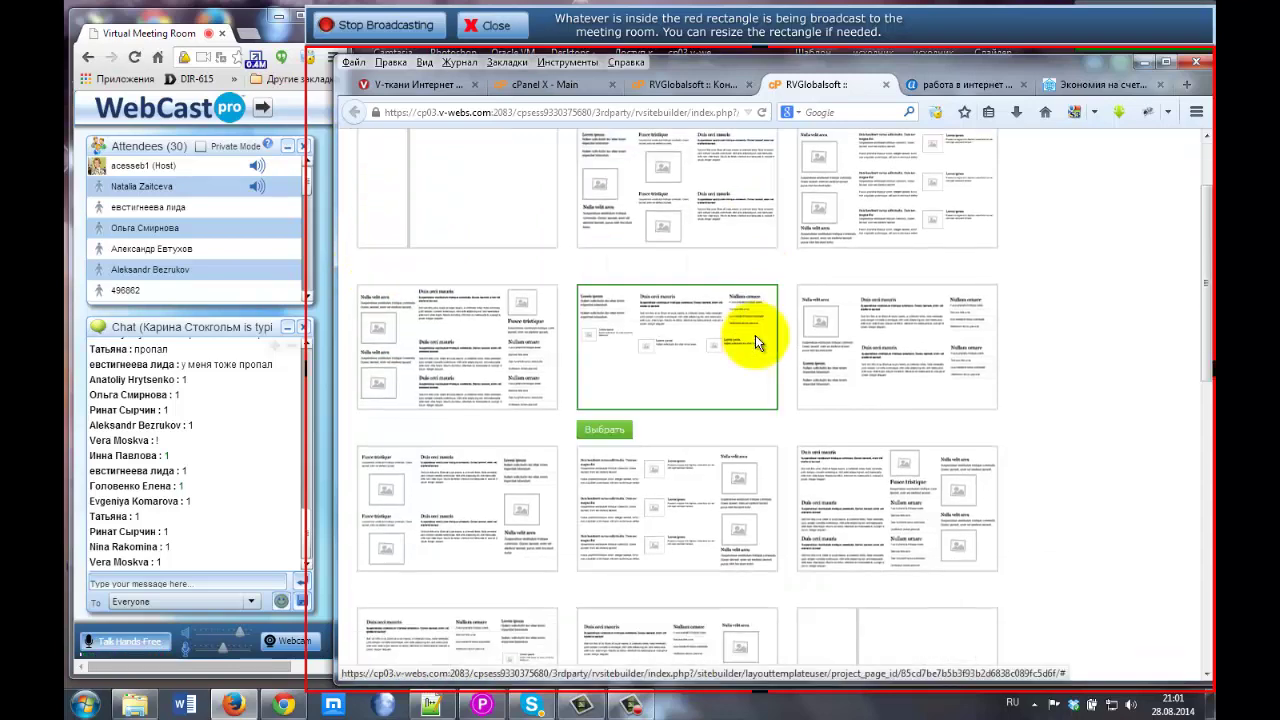
scroll(757, 451, down, 2)
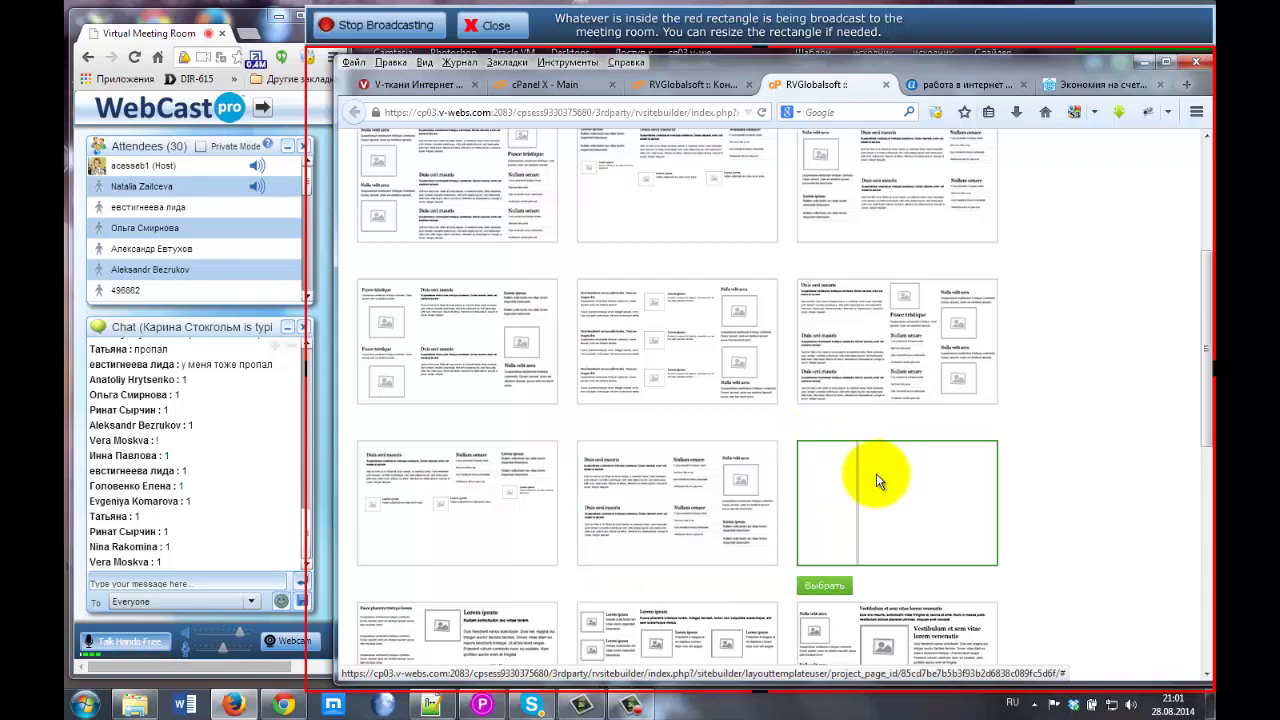
scroll(698, 345, down, 3)
scroll(698, 345, down, 3)
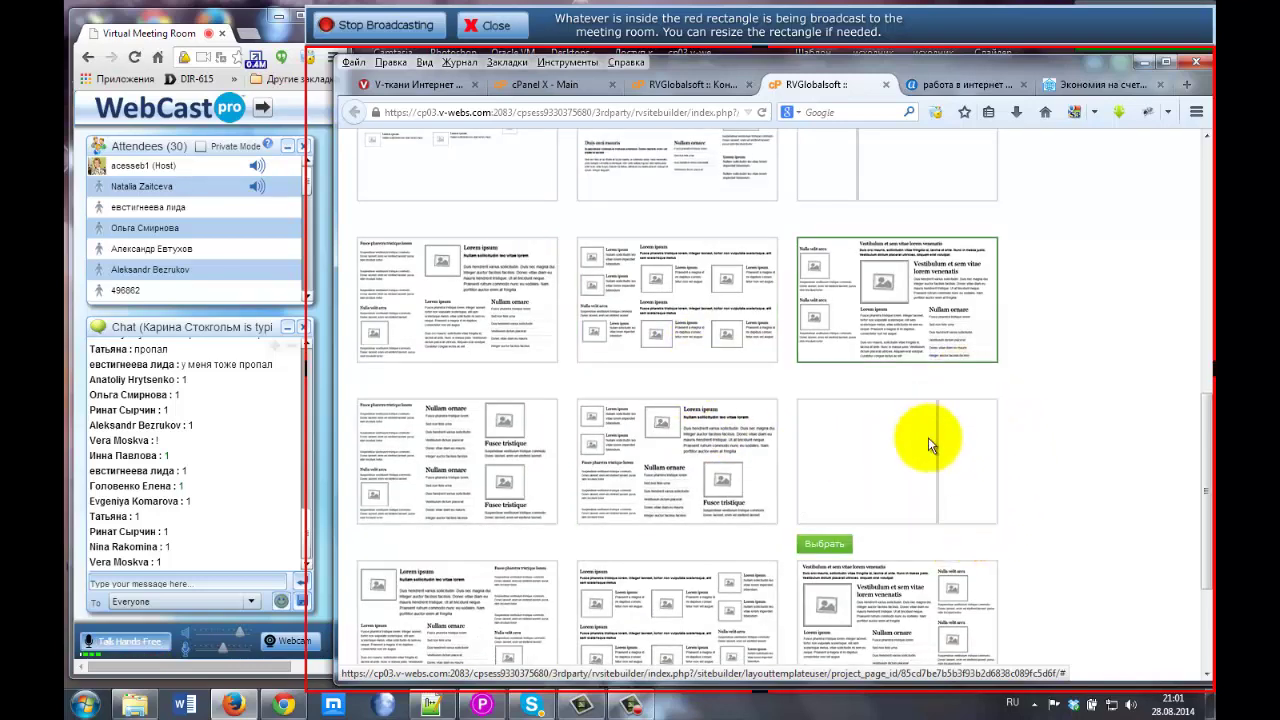
scroll(1050, 440, down, 3)
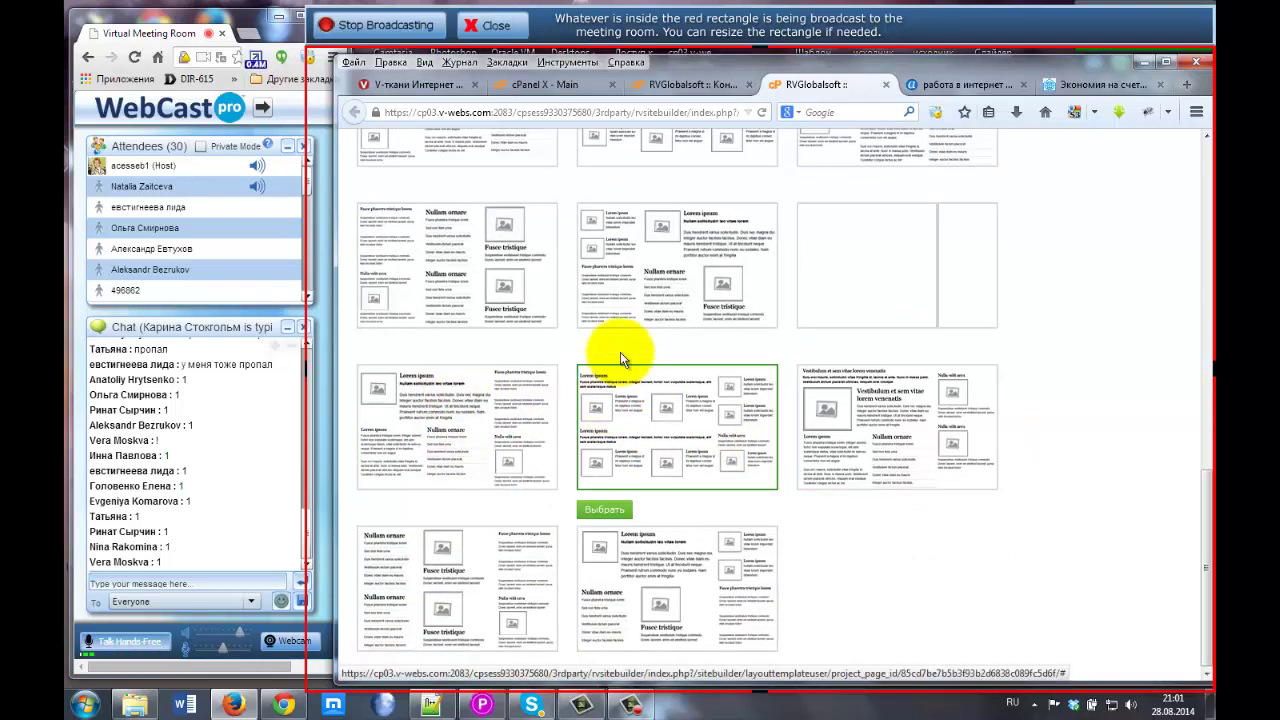
scroll(660, 316, up, 10)
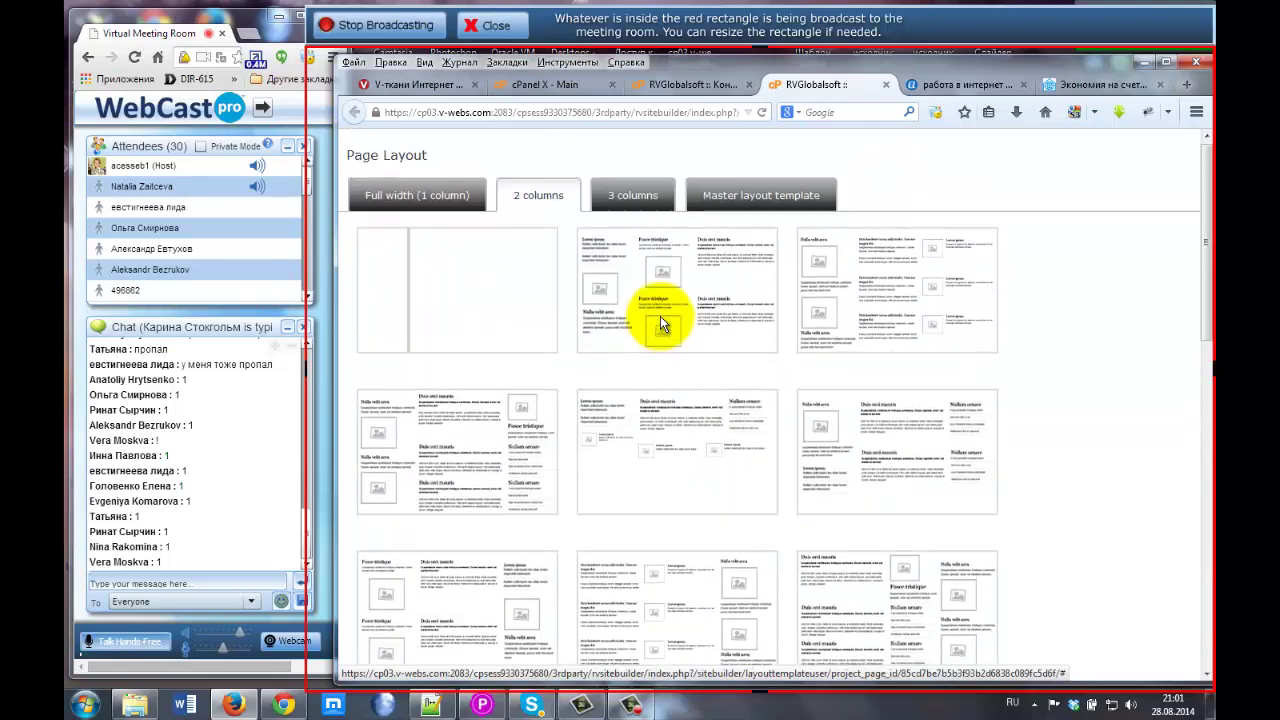
Scroll through the '3 columns' layout templates.
click(633, 198)
mouse_move(400, 266)
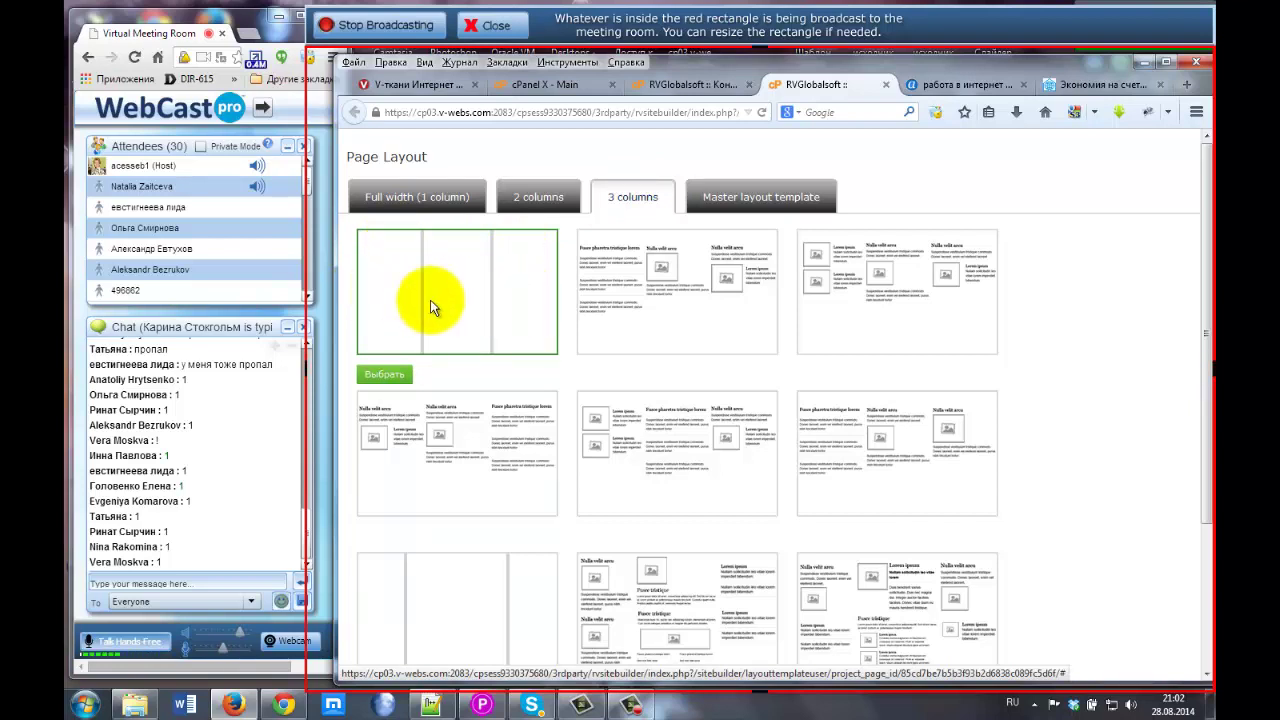
scroll(662, 319, down, 2)
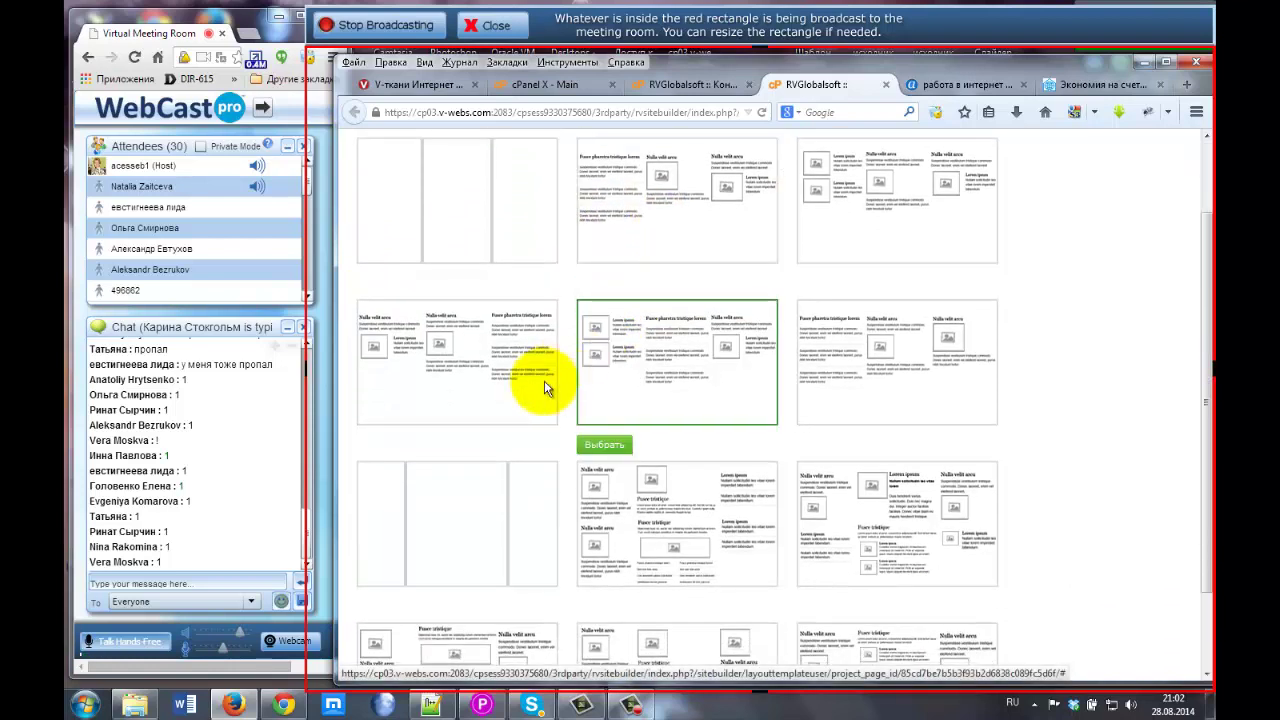
scroll(419, 476, down, 2)
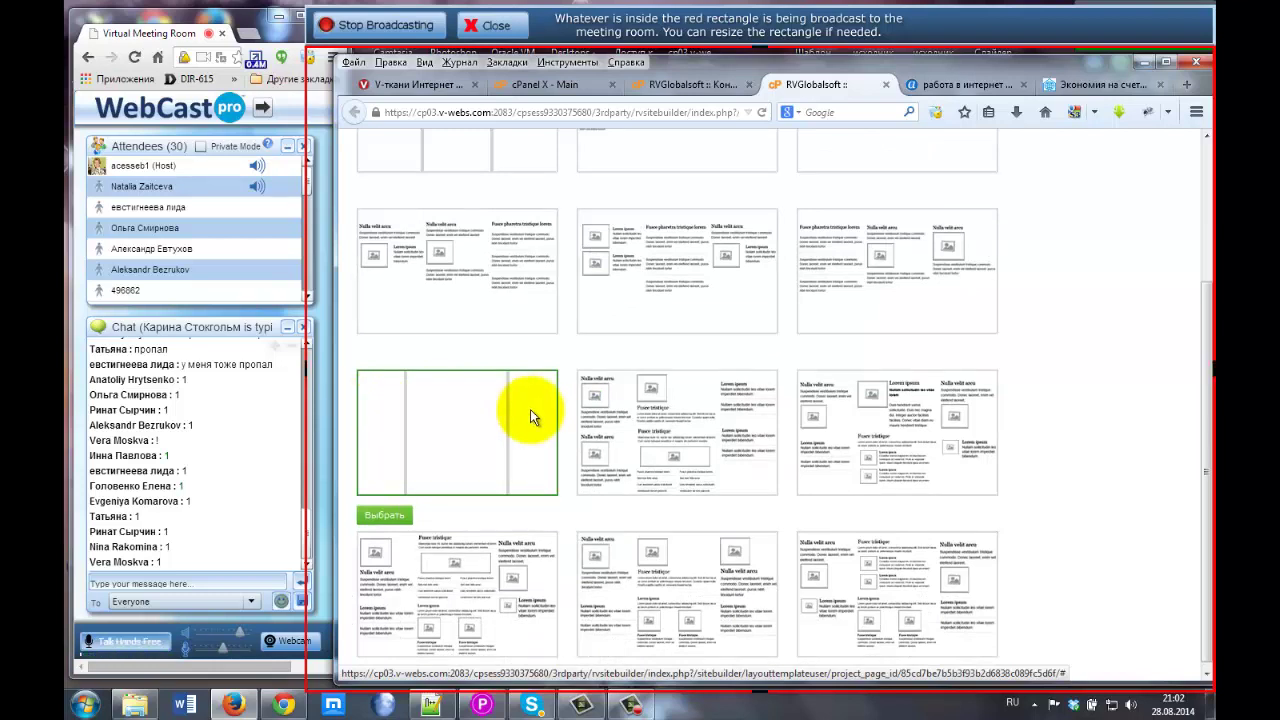
scroll(530, 409, down, 1)
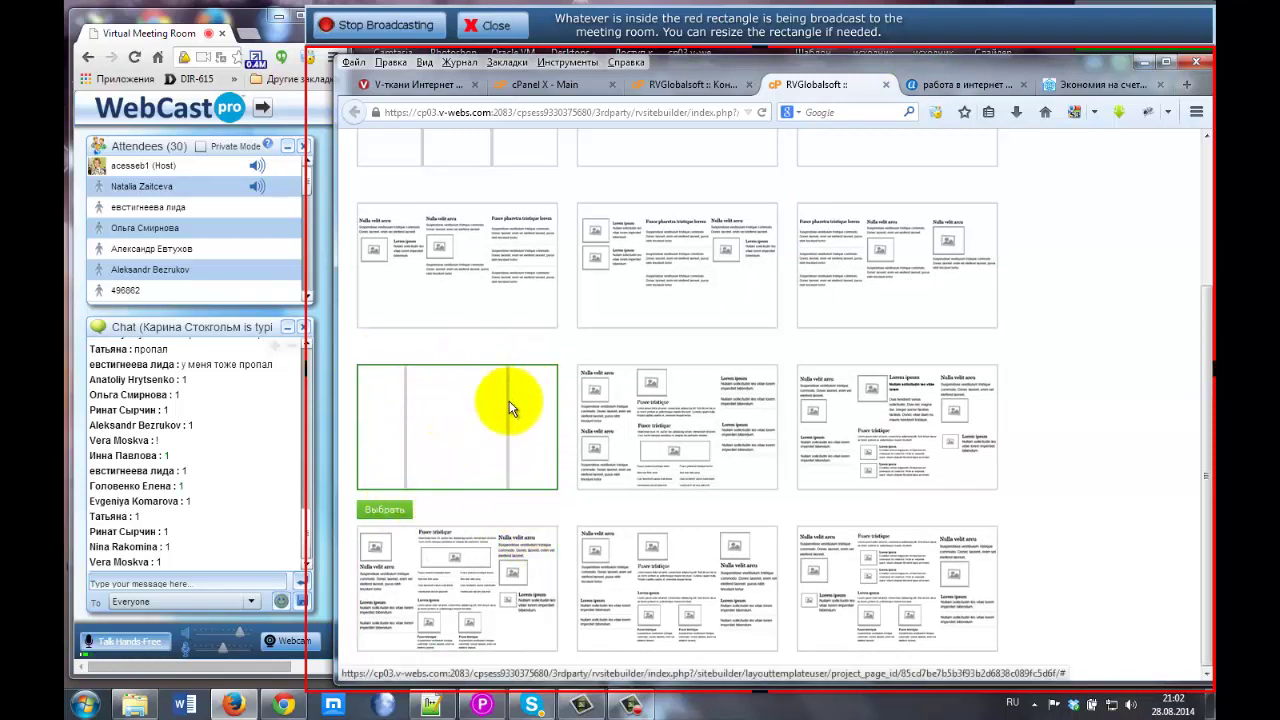
scroll(481, 421, up, 3)
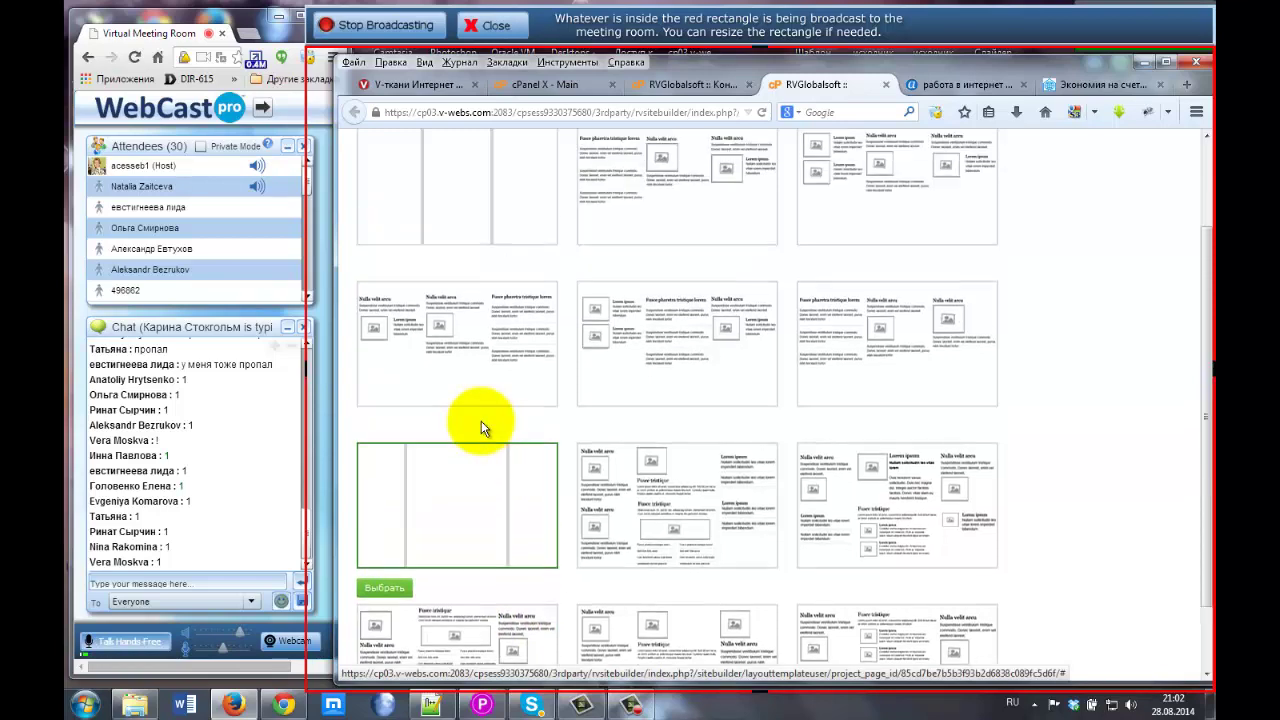
Review the Dom-Land reference site, then bring up the '2 columns' layout templates.
click(1101, 84)
scroll(865, 235, up, 4)
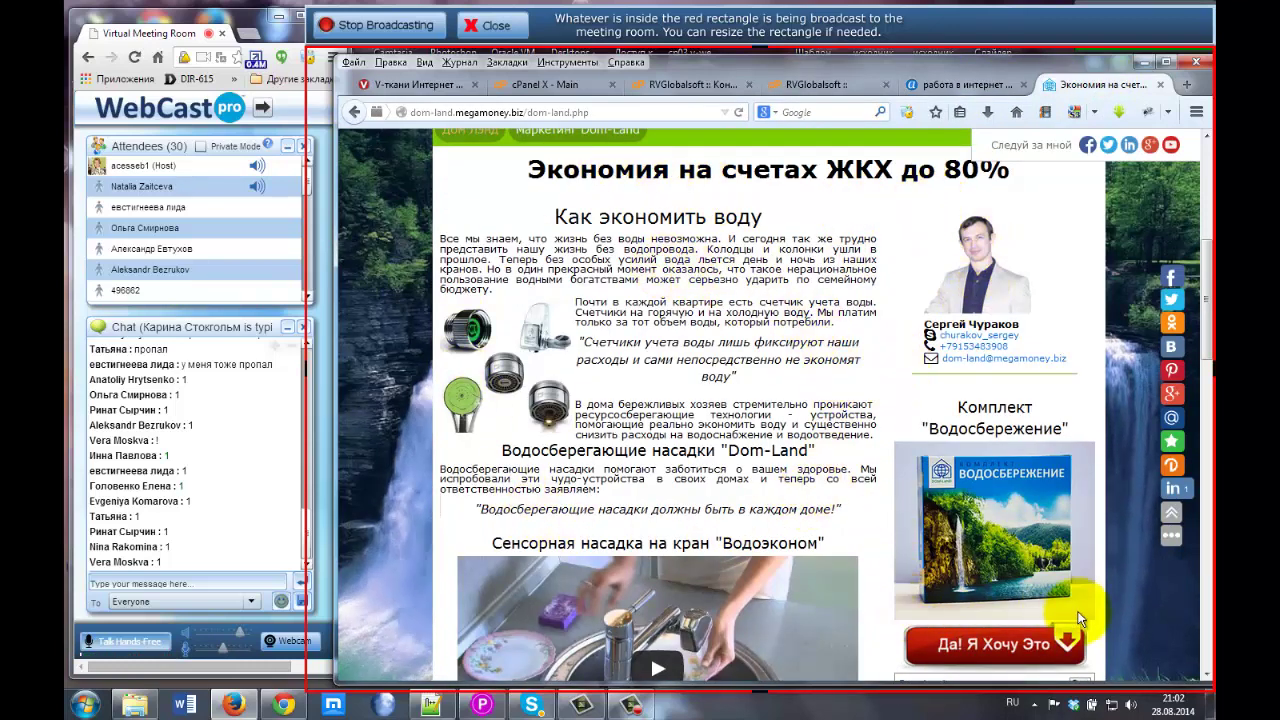
scroll(1061, 502, down, 7)
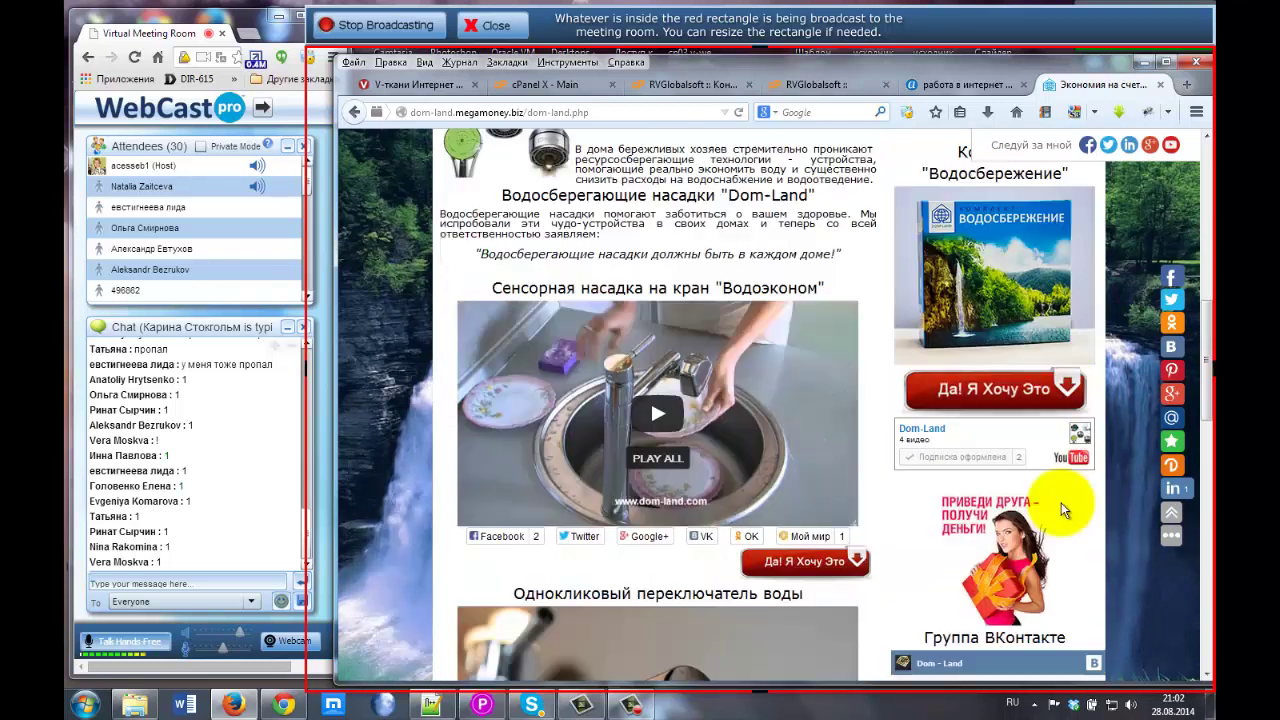
scroll(1061, 502, down, 4)
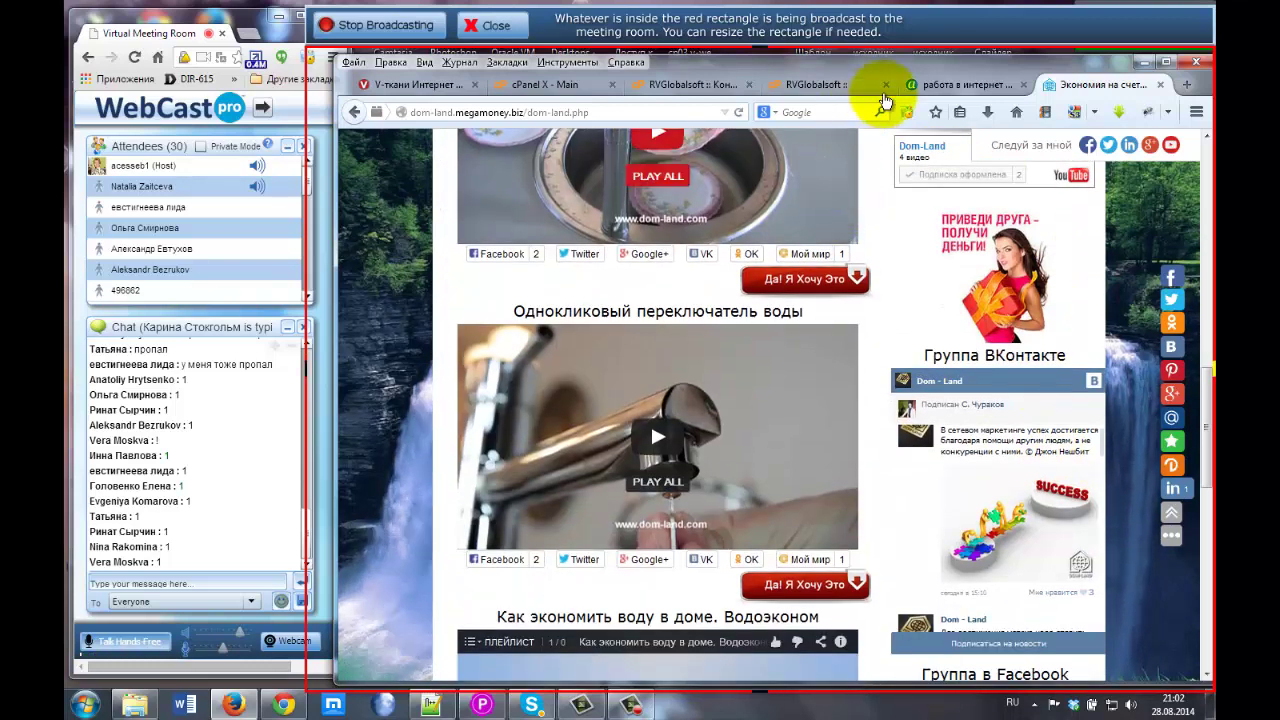
click(816, 84)
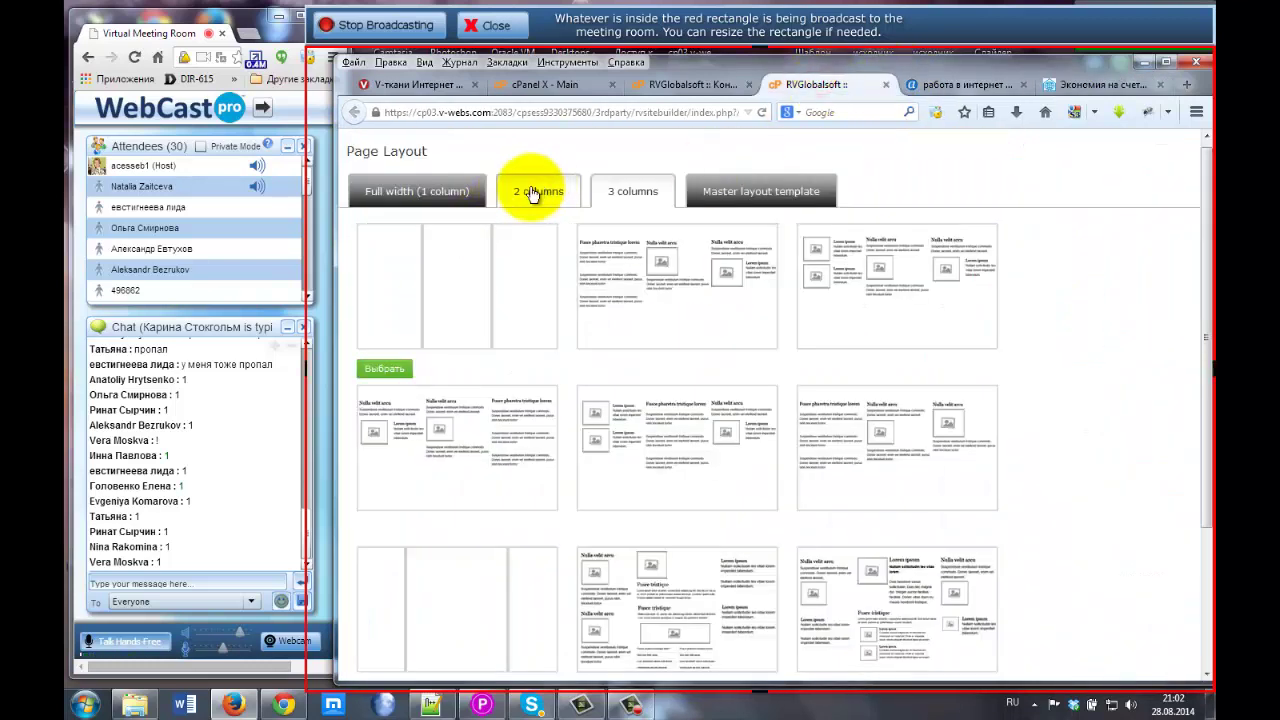
click(531, 192)
mouse_move(400, 240)
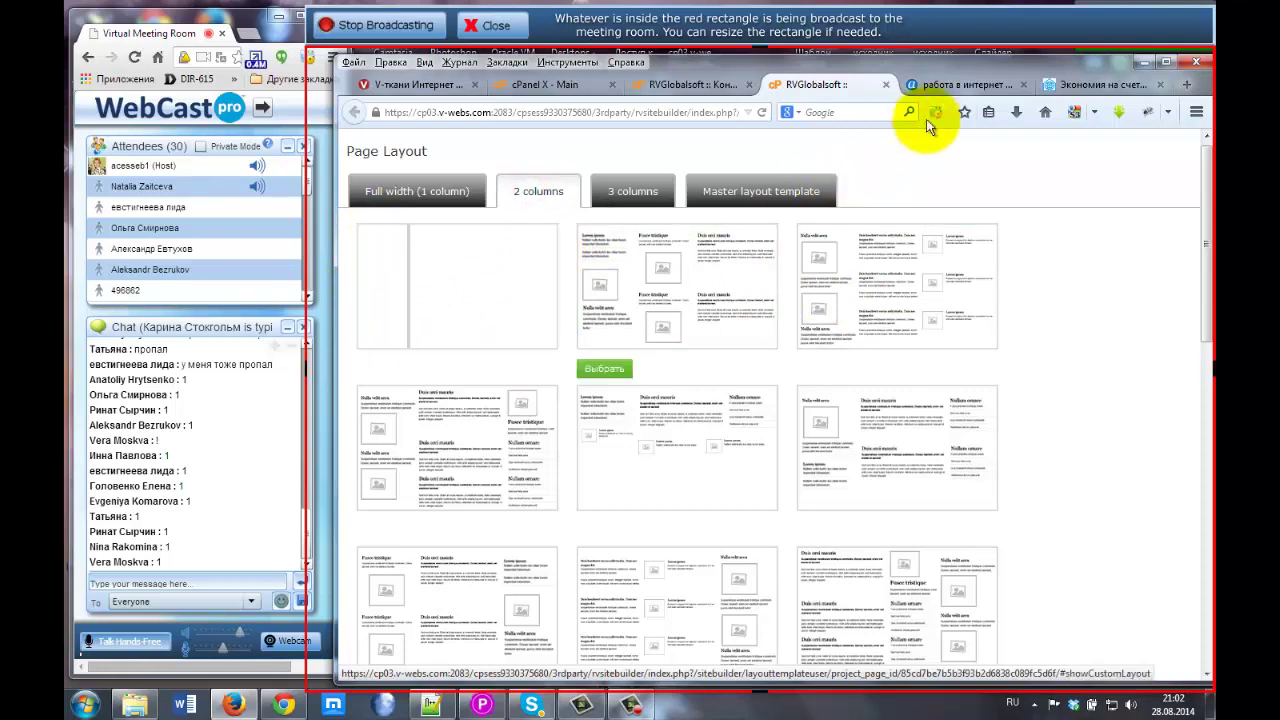
After rechecking Dom-Land, pick the blank two-column template with 'Выбрать'.
click(1078, 86)
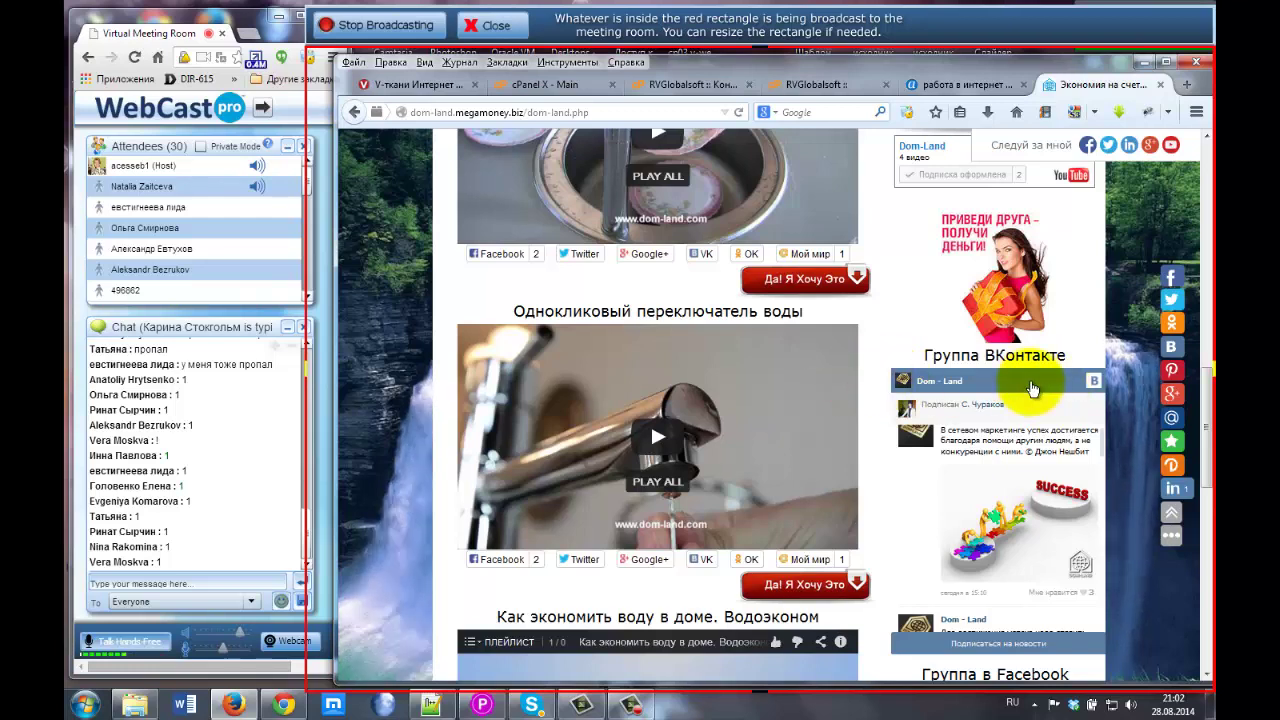
scroll(886, 391, down, 2)
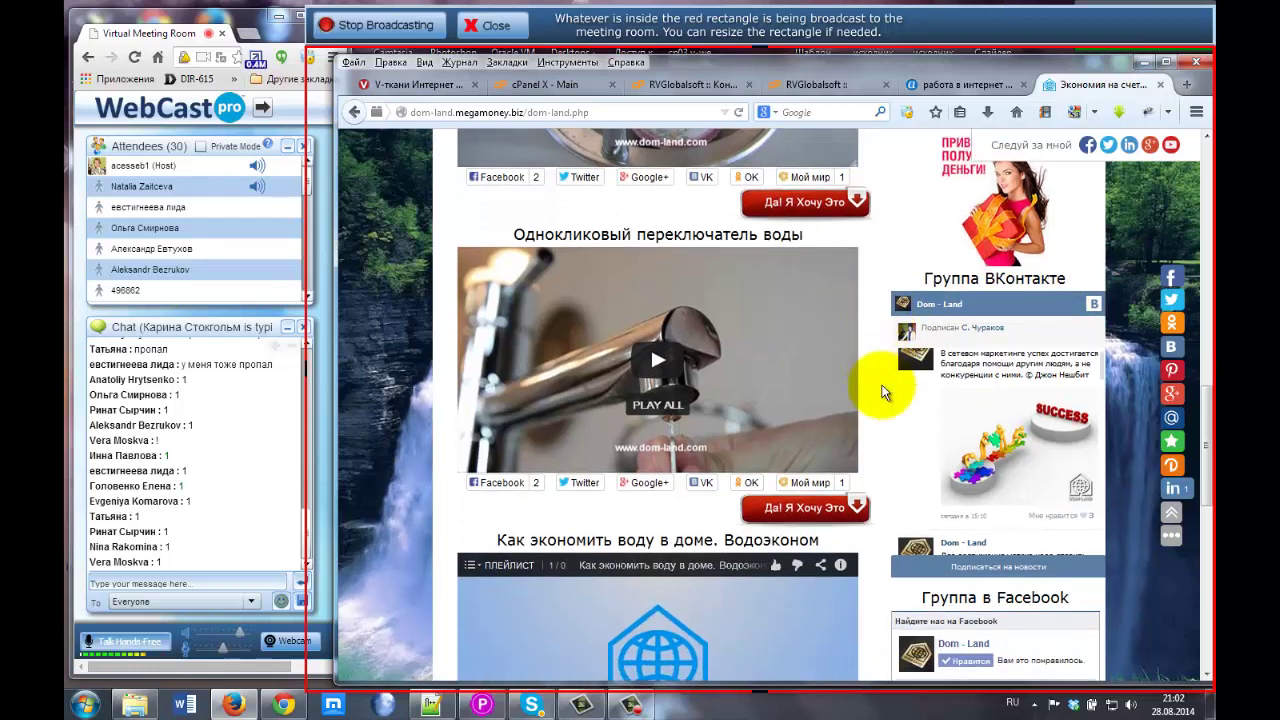
scroll(886, 391, down, 1)
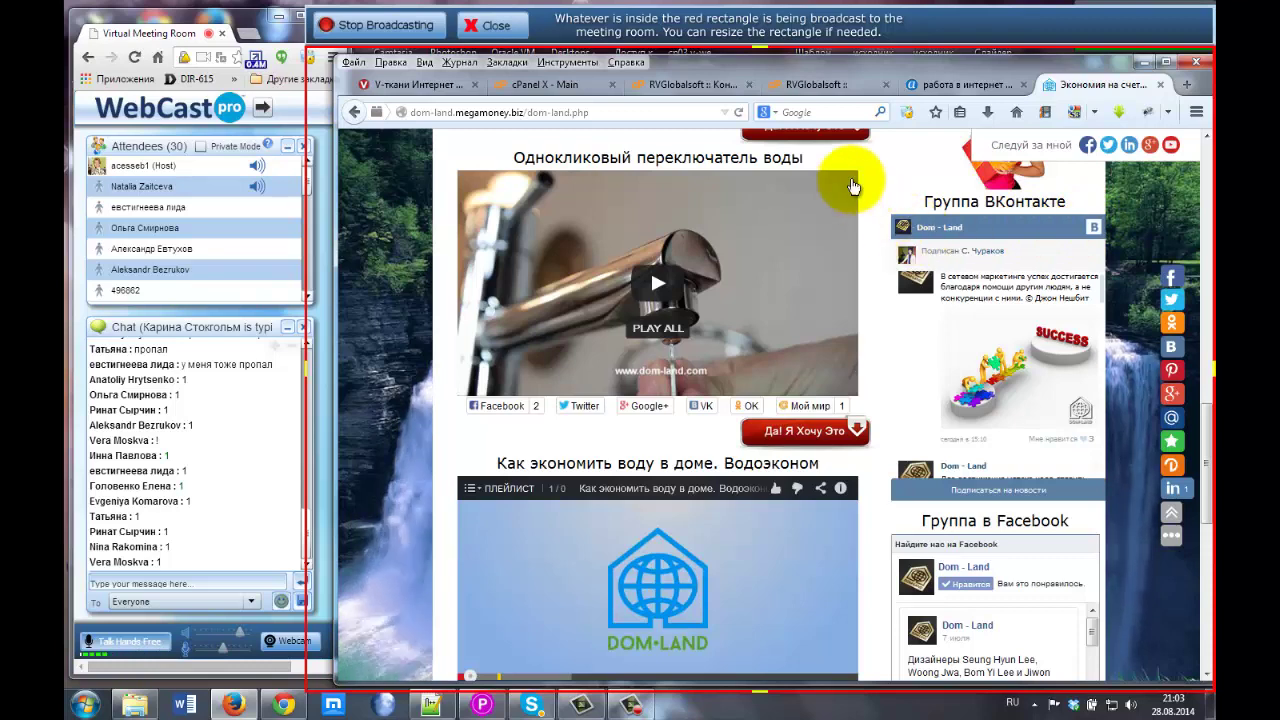
click(812, 84)
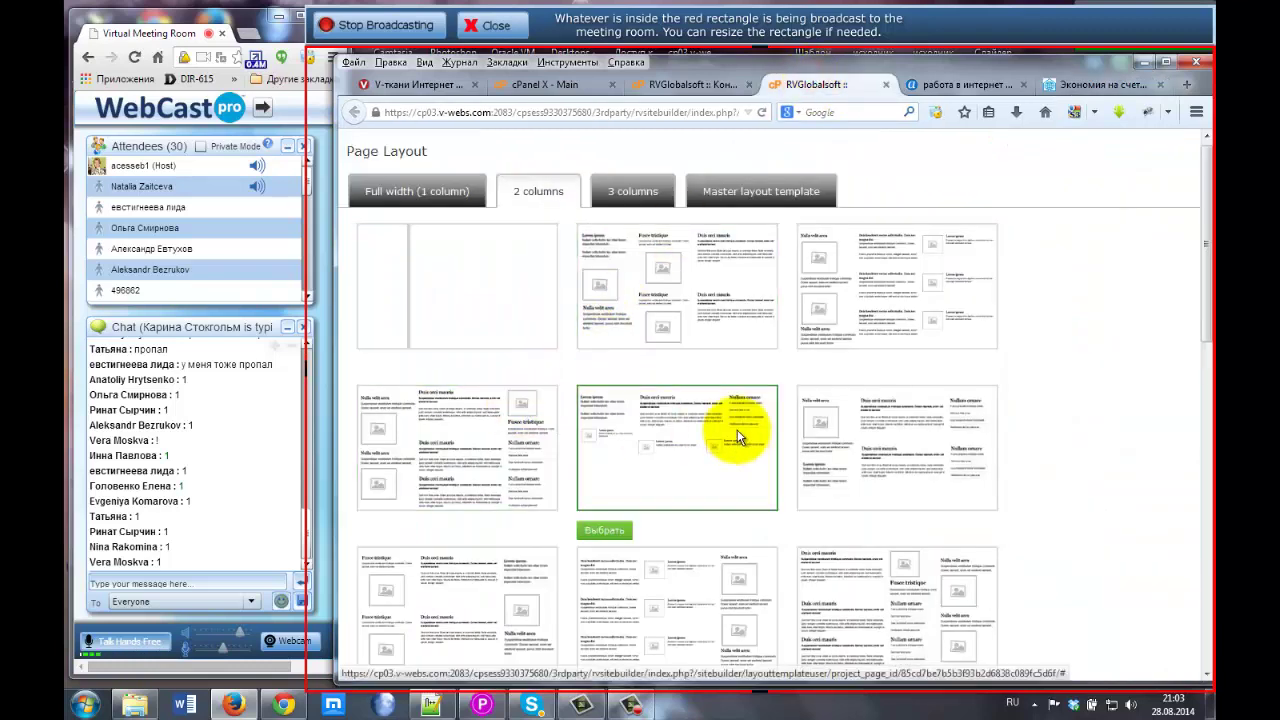
scroll(737, 423, down, 5)
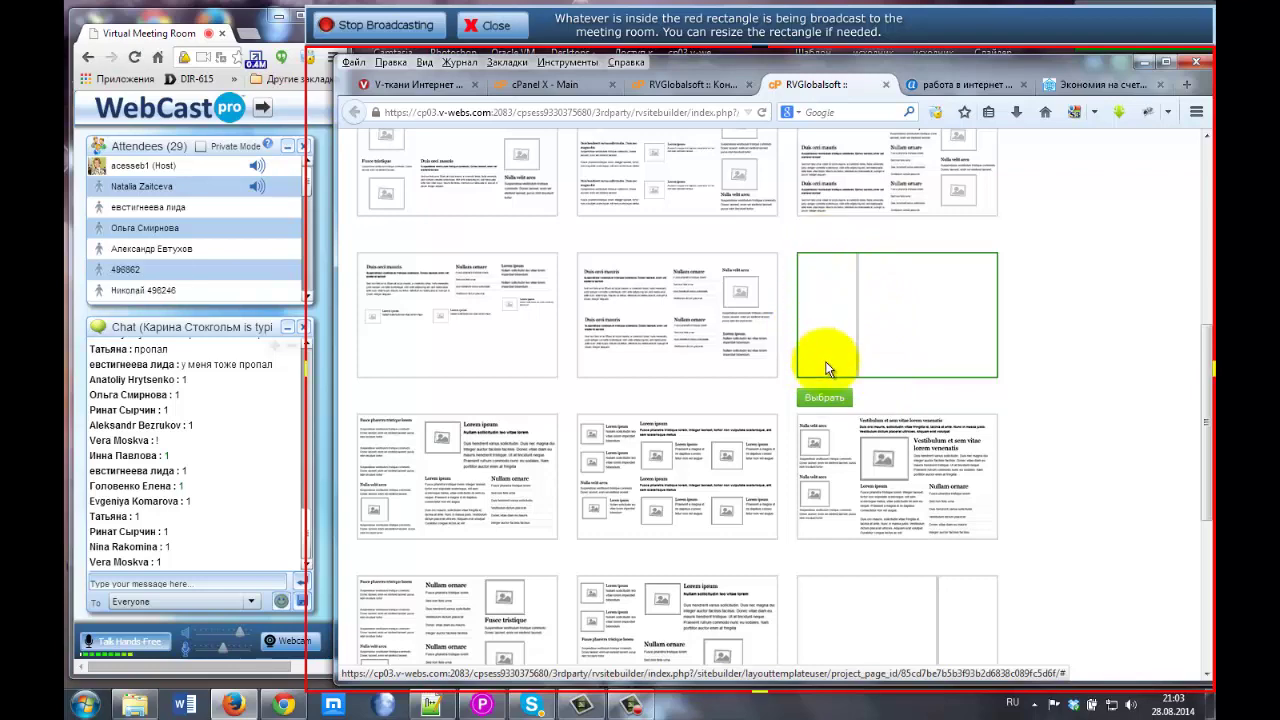
scroll(909, 366, down, 4)
mouse_move(905, 368)
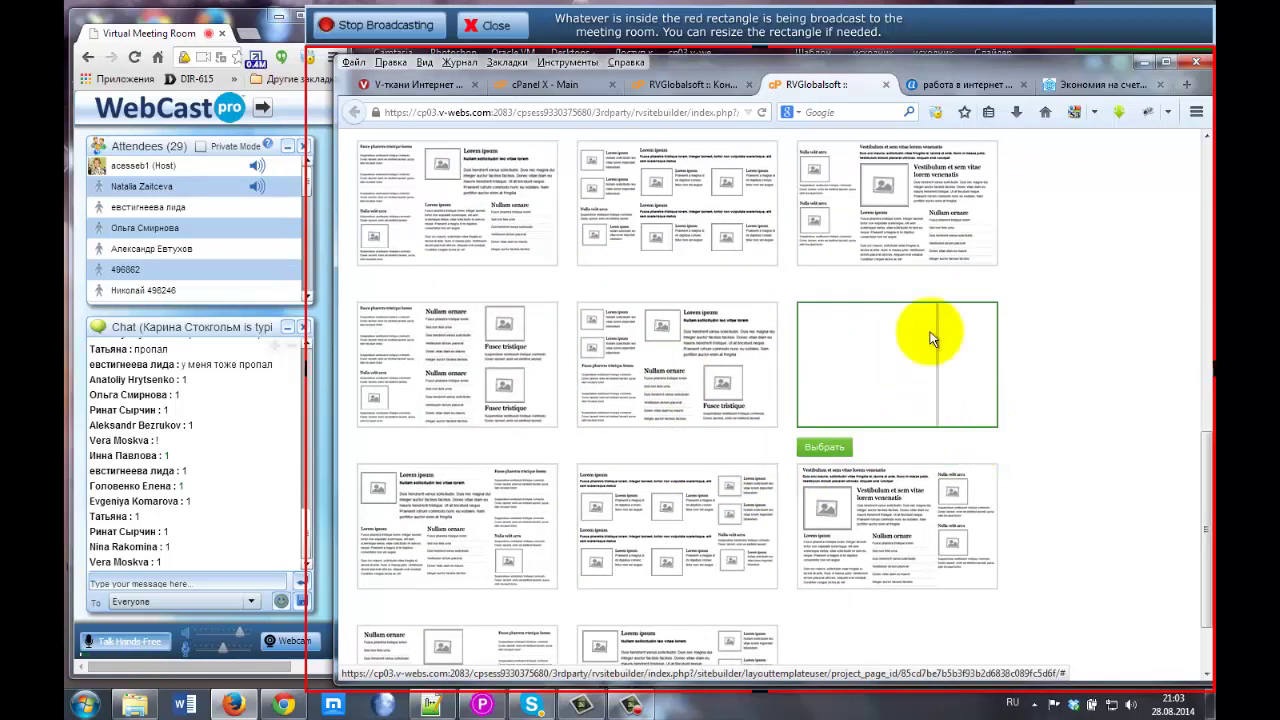
click(1066, 85)
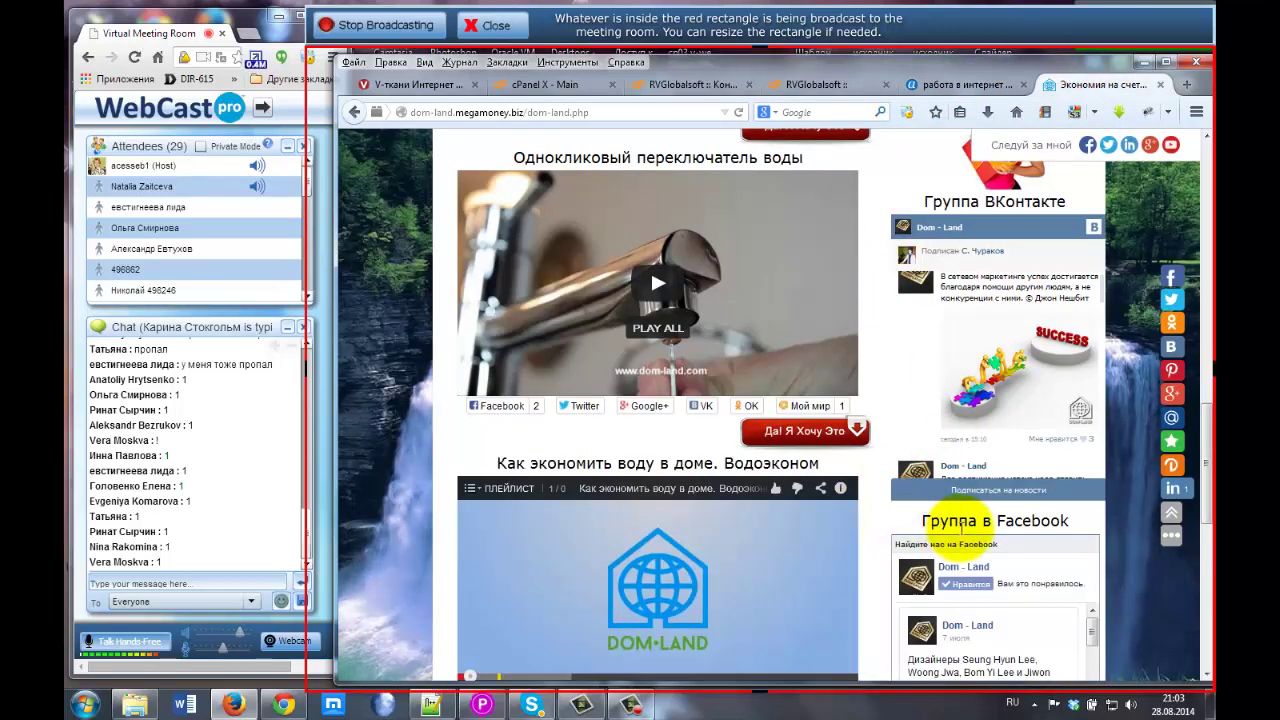
click(820, 85)
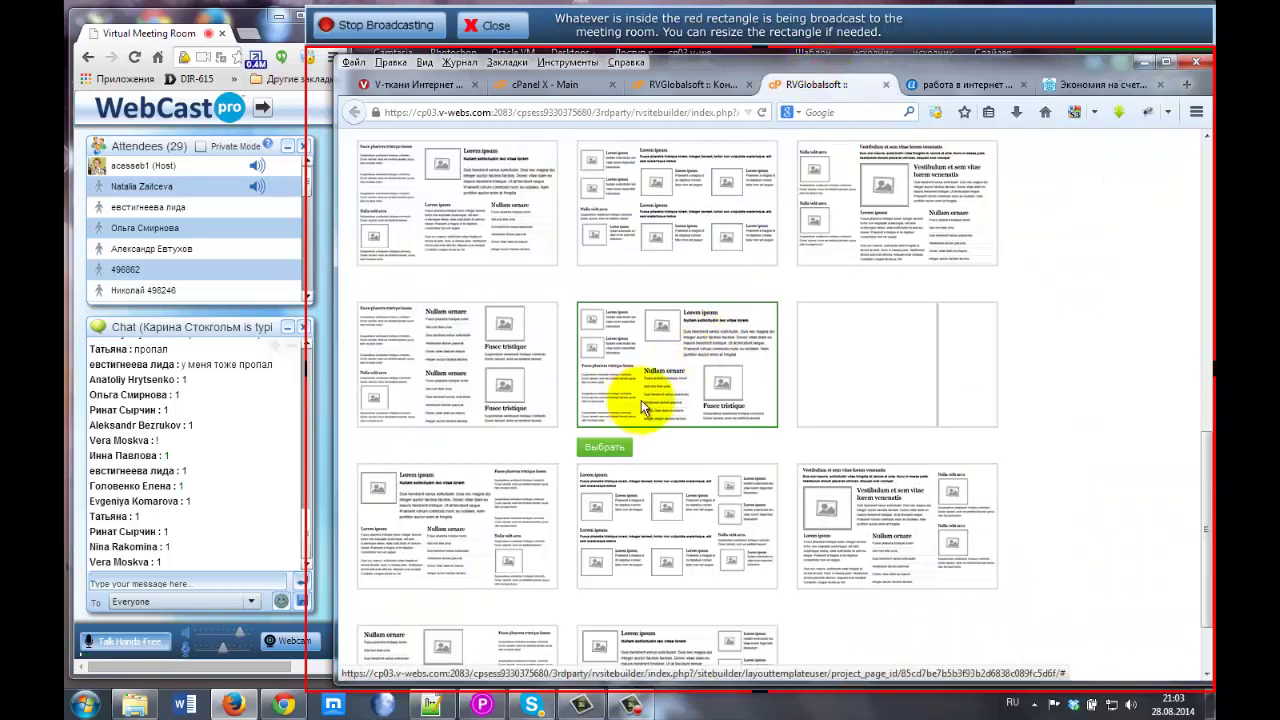
mouse_move(883, 395)
click(816, 447)
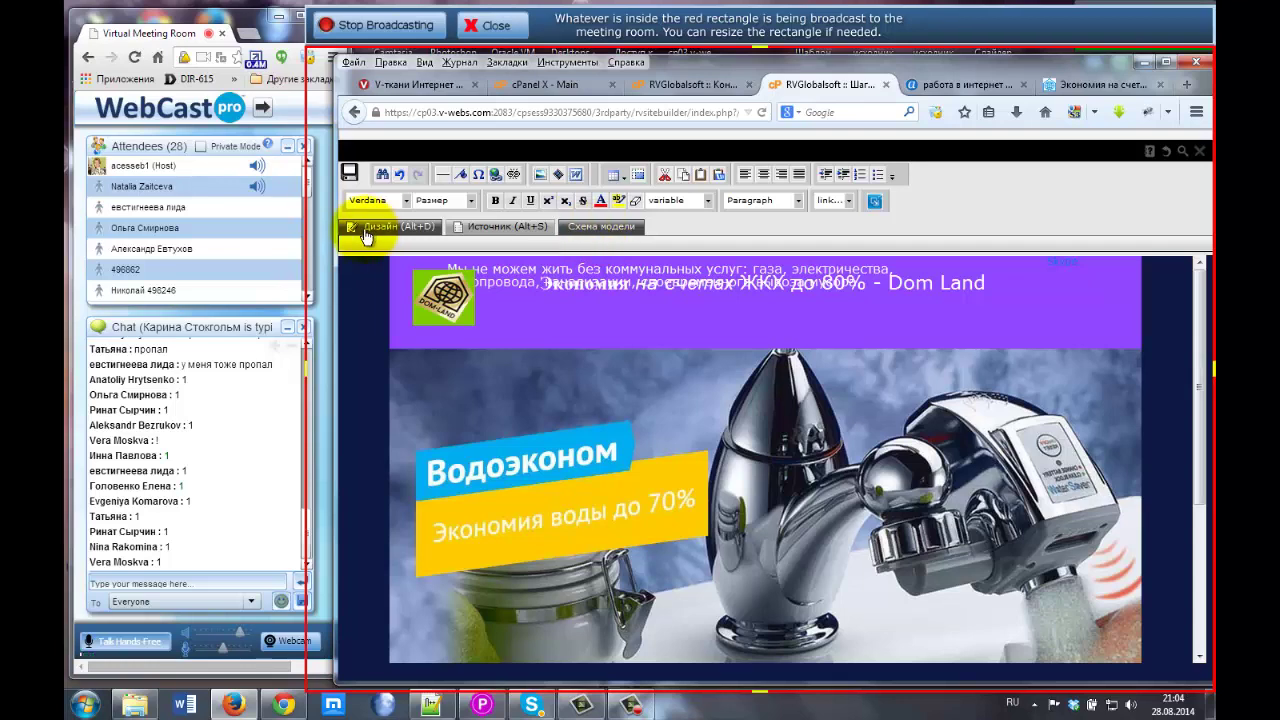
Scroll to the Главная text blocks and select the placeholder text in the left and right blocks.
scroll(381, 342, down, 5)
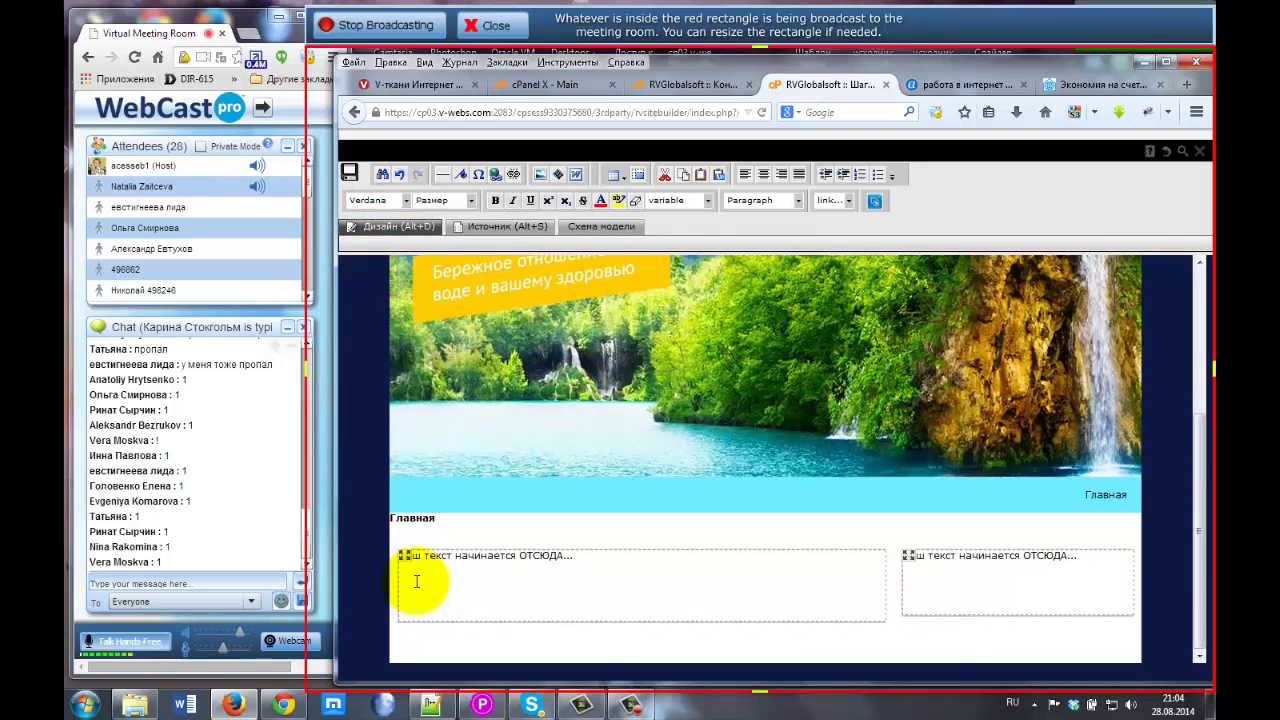
click(580, 560)
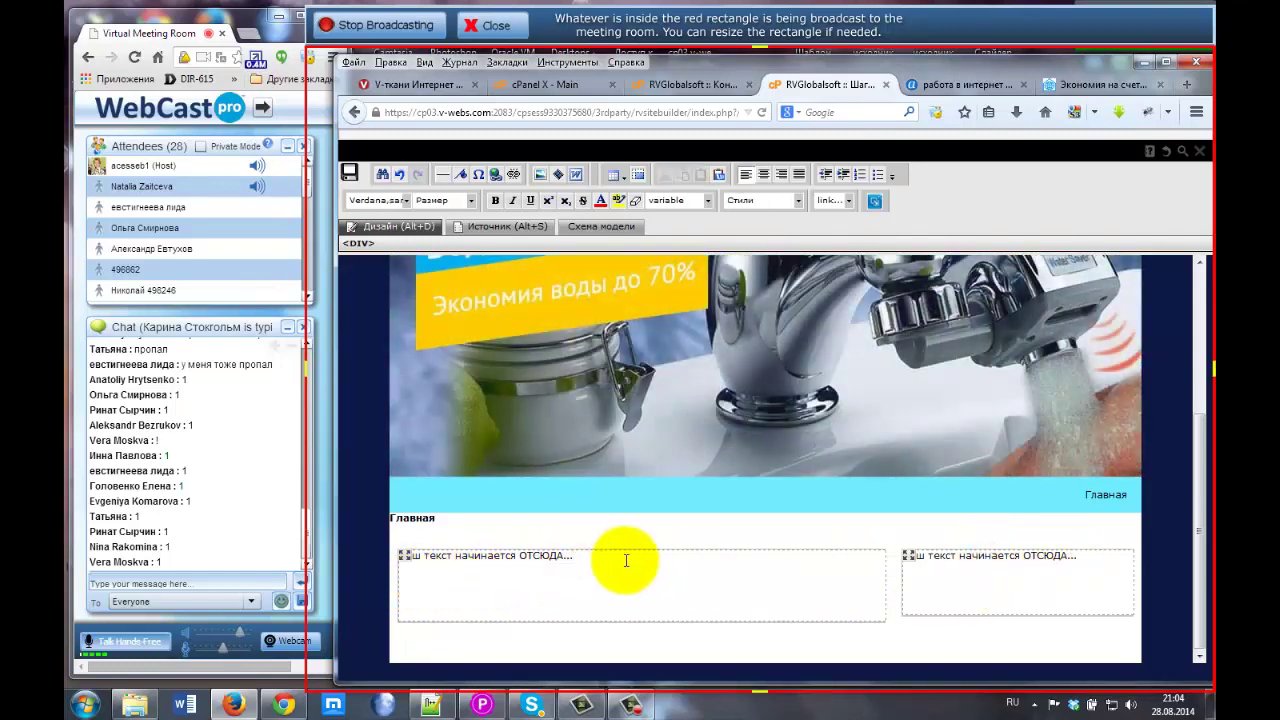
drag(611, 561, 330, 546)
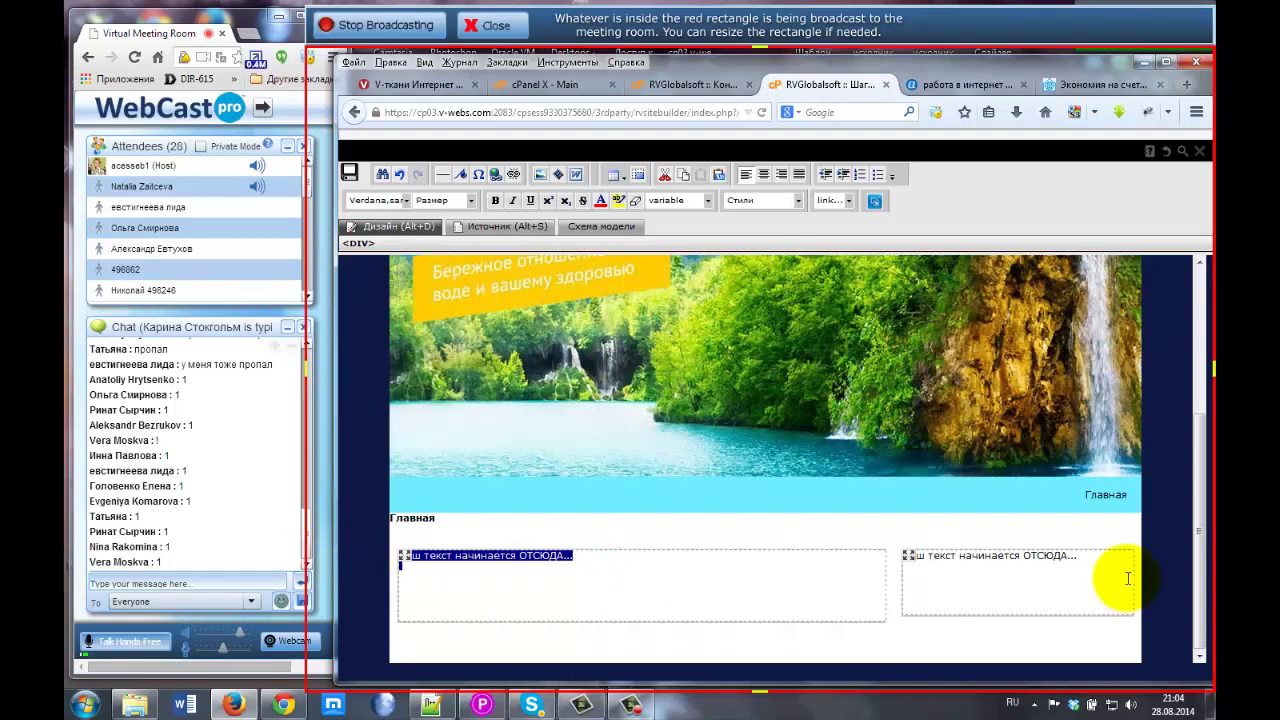
drag(1075, 557, 886, 545)
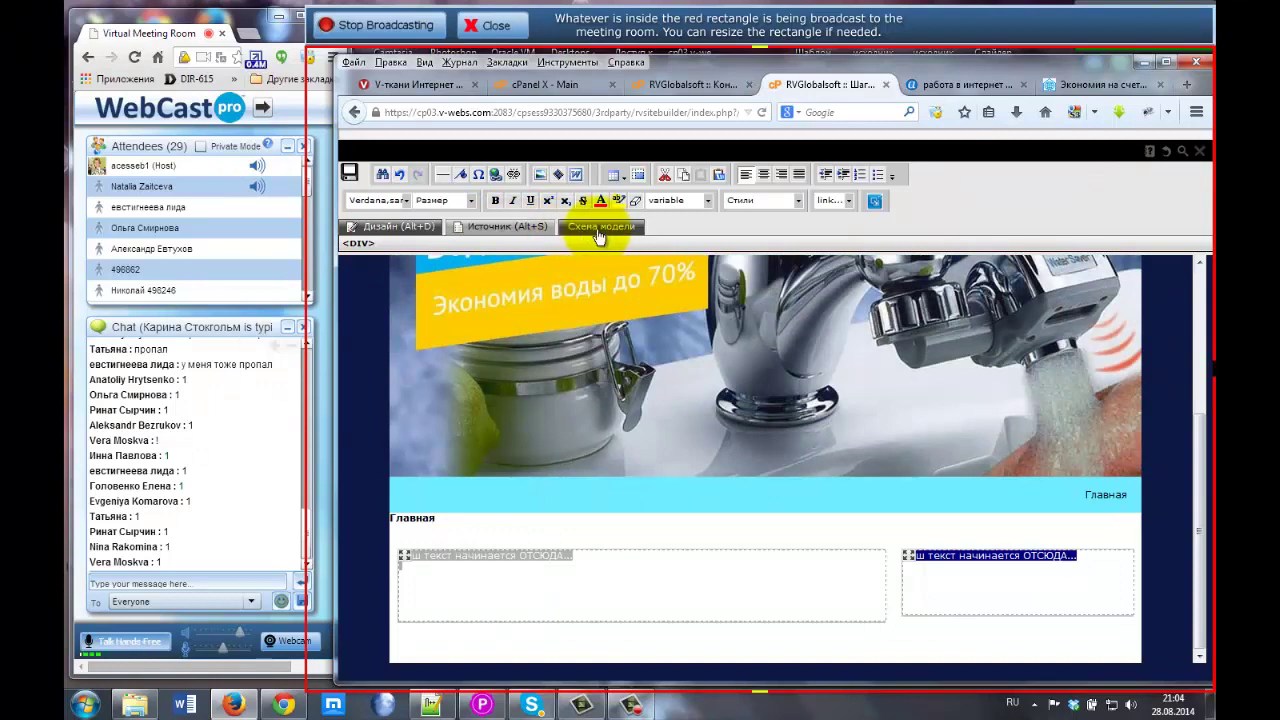
Replace the left block's placeholder text with 'Эта страница' and centre it.
click(569, 493)
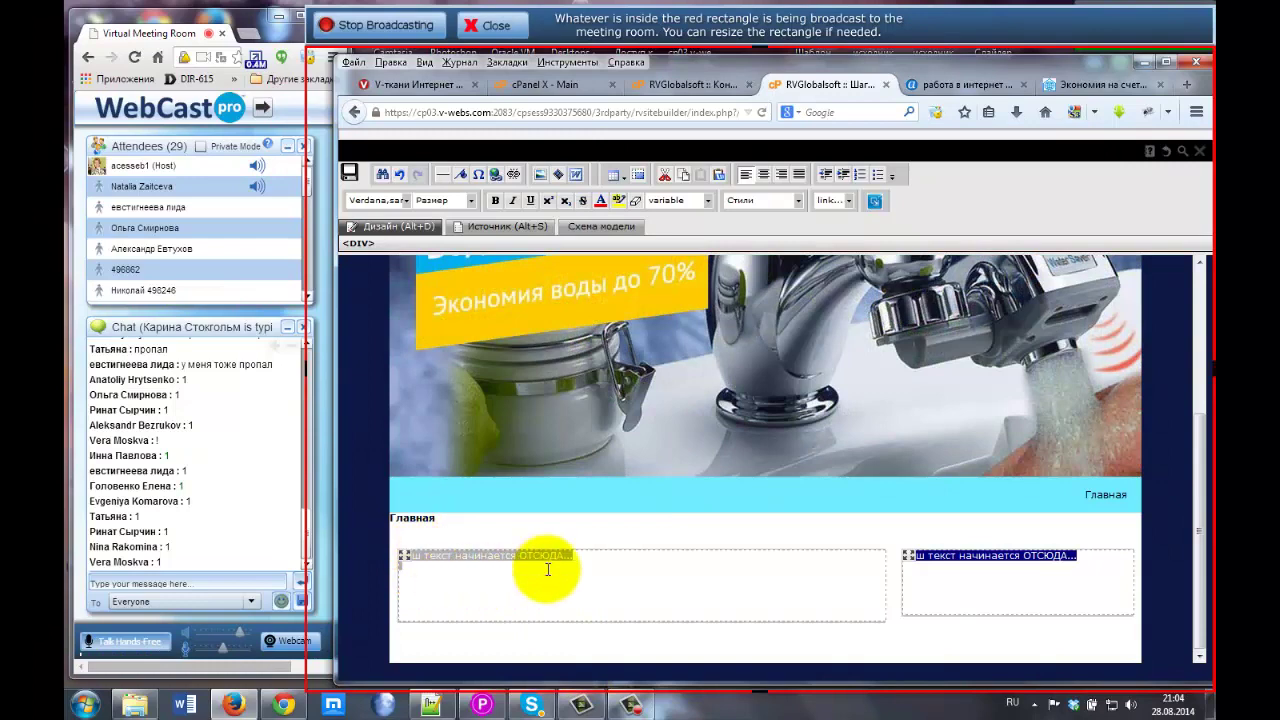
click(609, 564)
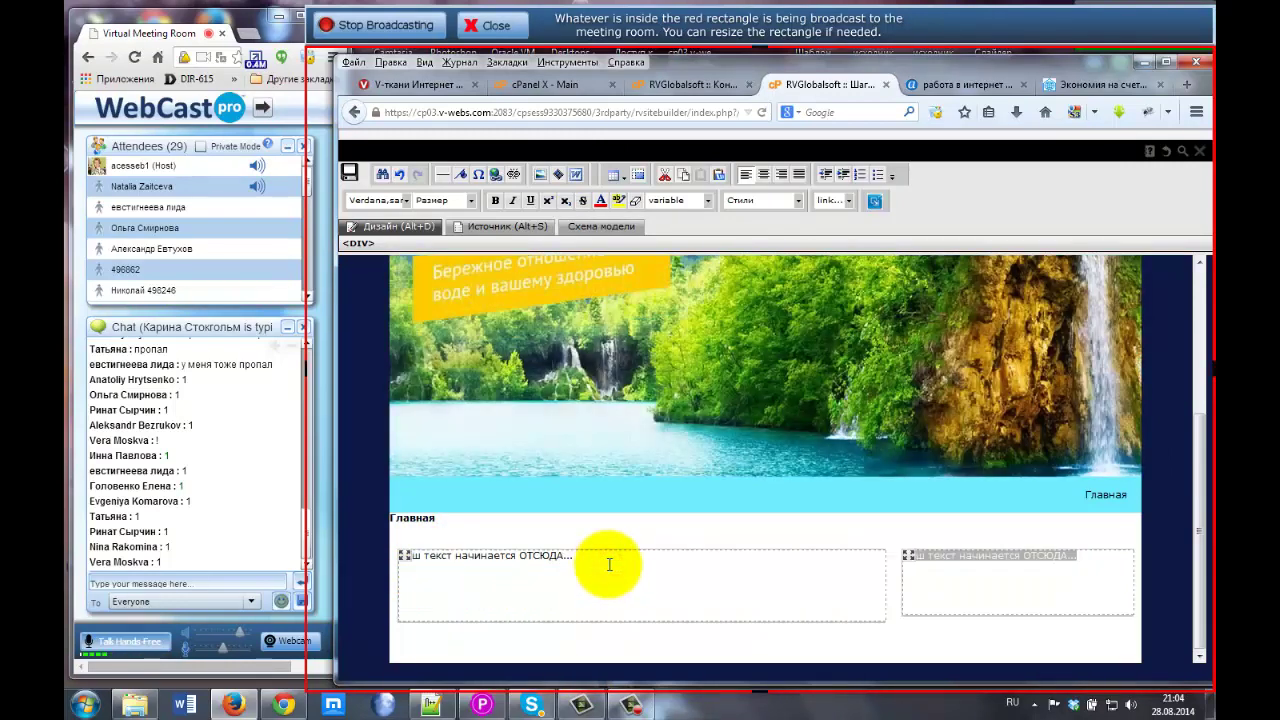
key(ctrl+a)
key(Delete)
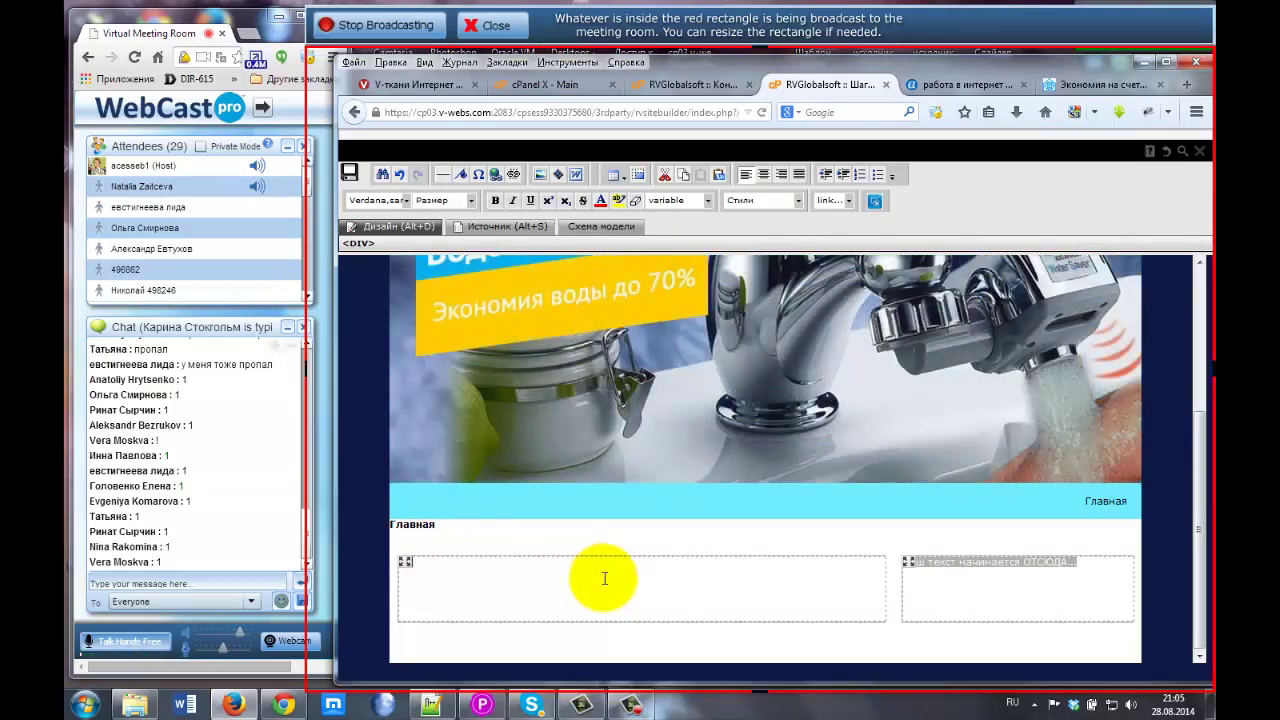
text(страница)
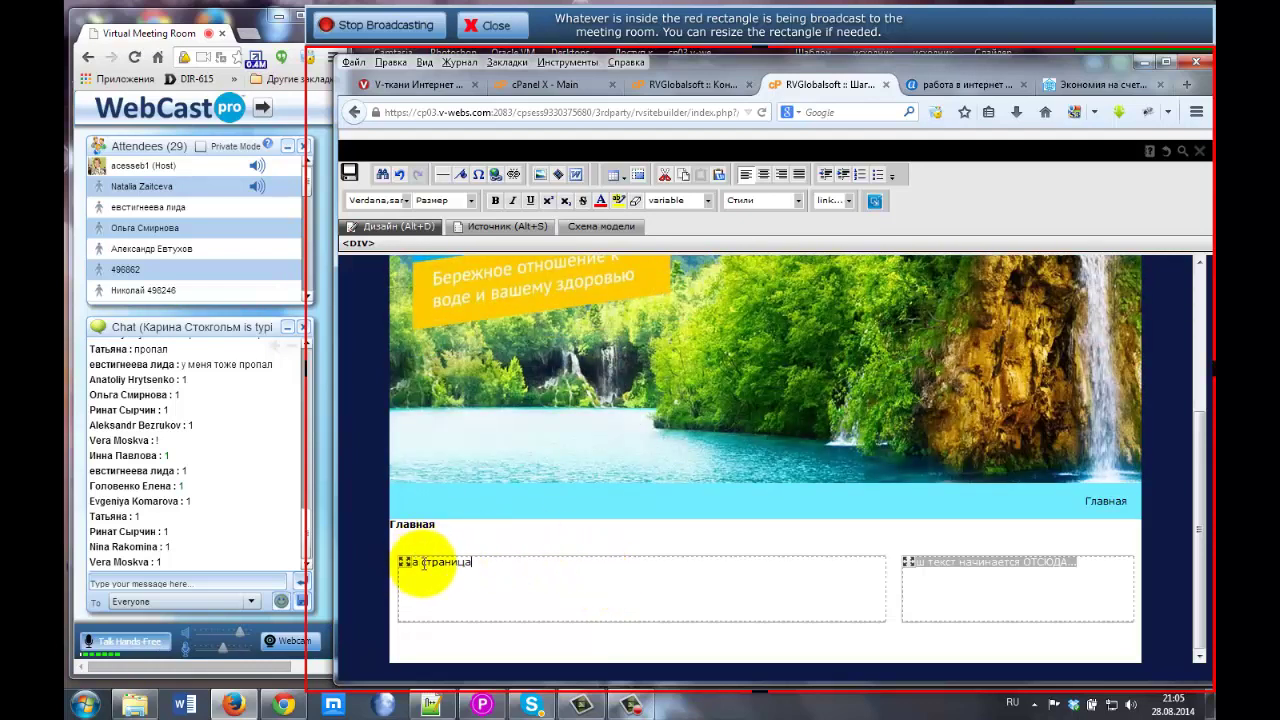
click(765, 178)
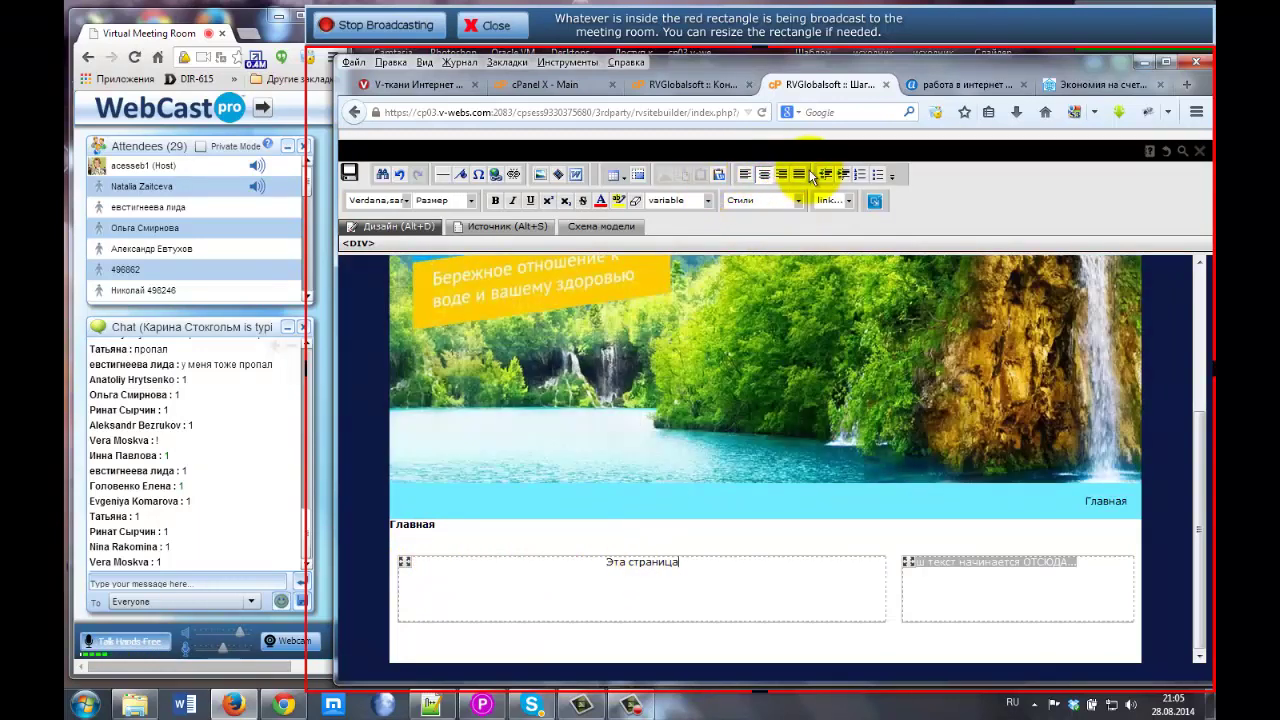
Format 'Эта страница' as a heading using Заголовок from the Размер dropdown.
click(609, 568)
drag(607, 563, 686, 560)
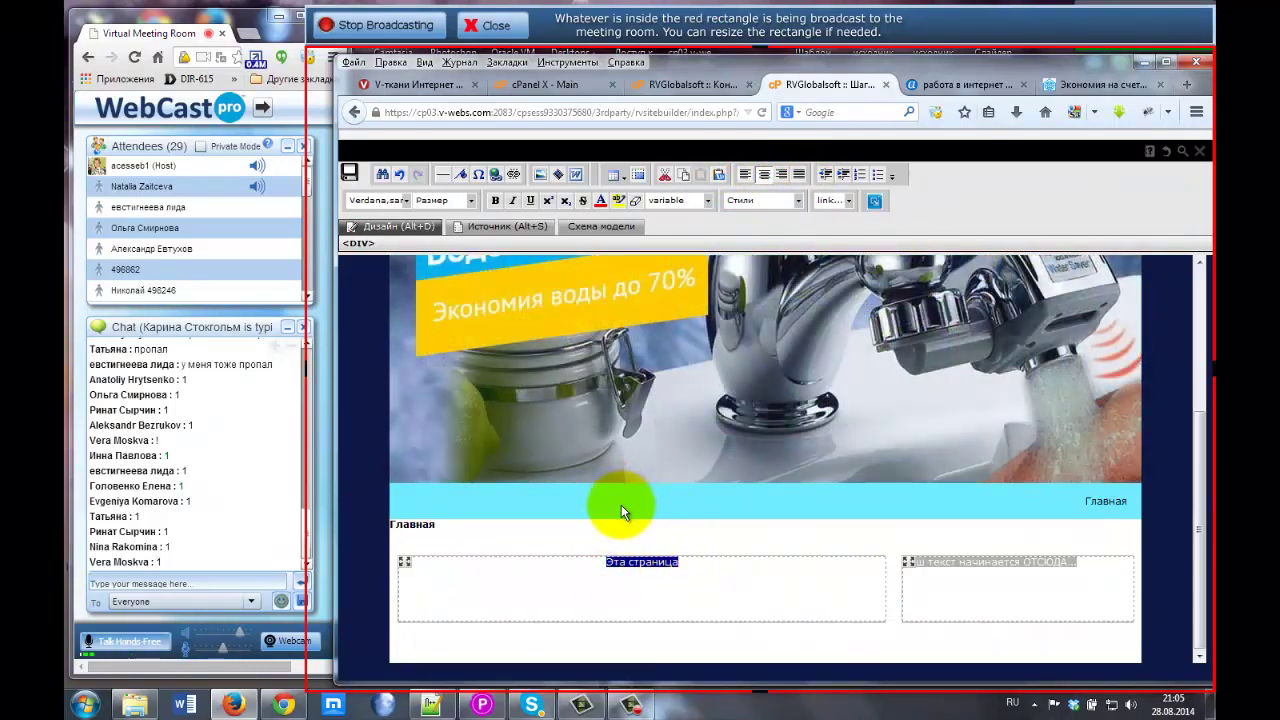
click(471, 201)
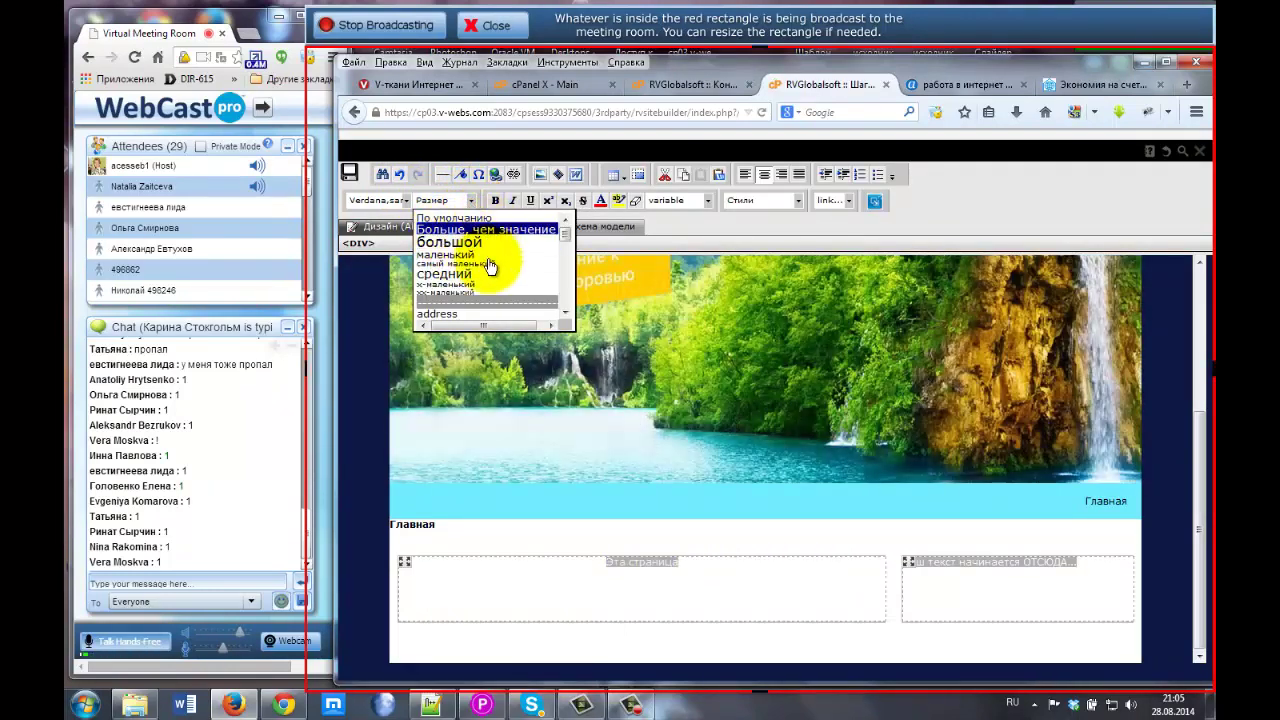
scroll(487, 289, down, 1)
scroll(487, 289, down, 2)
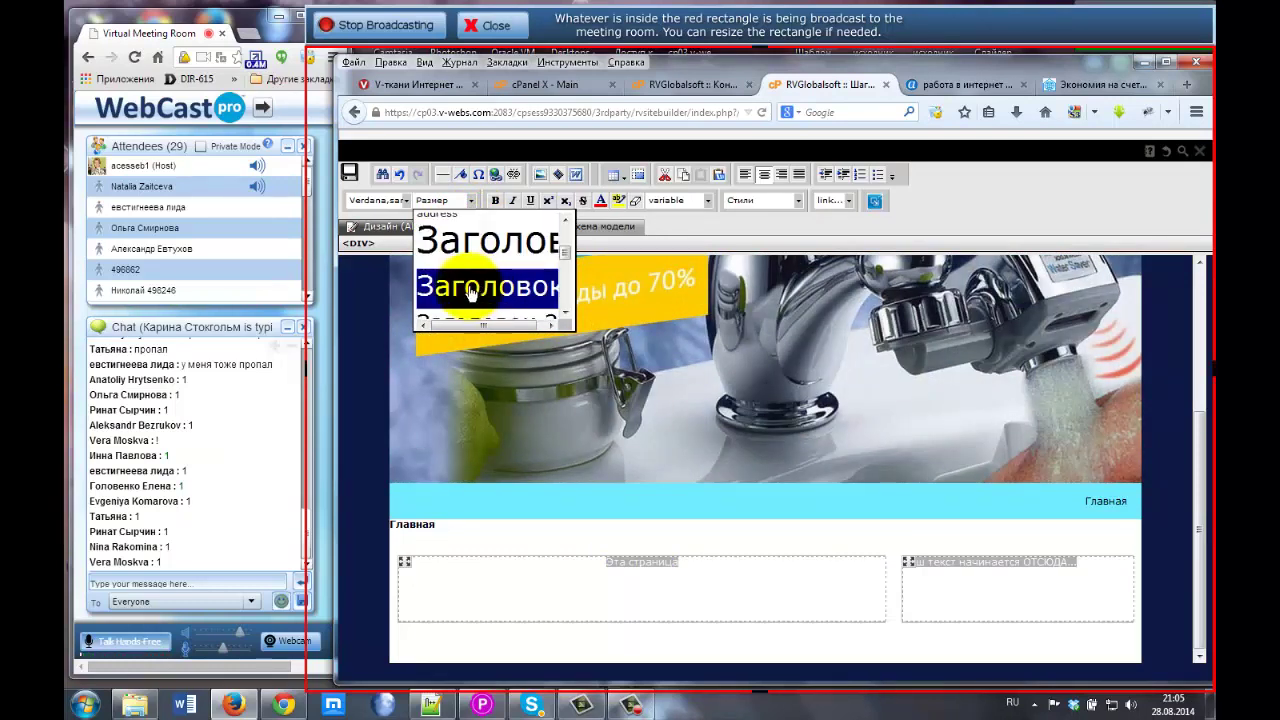
drag(490, 325, 545, 333)
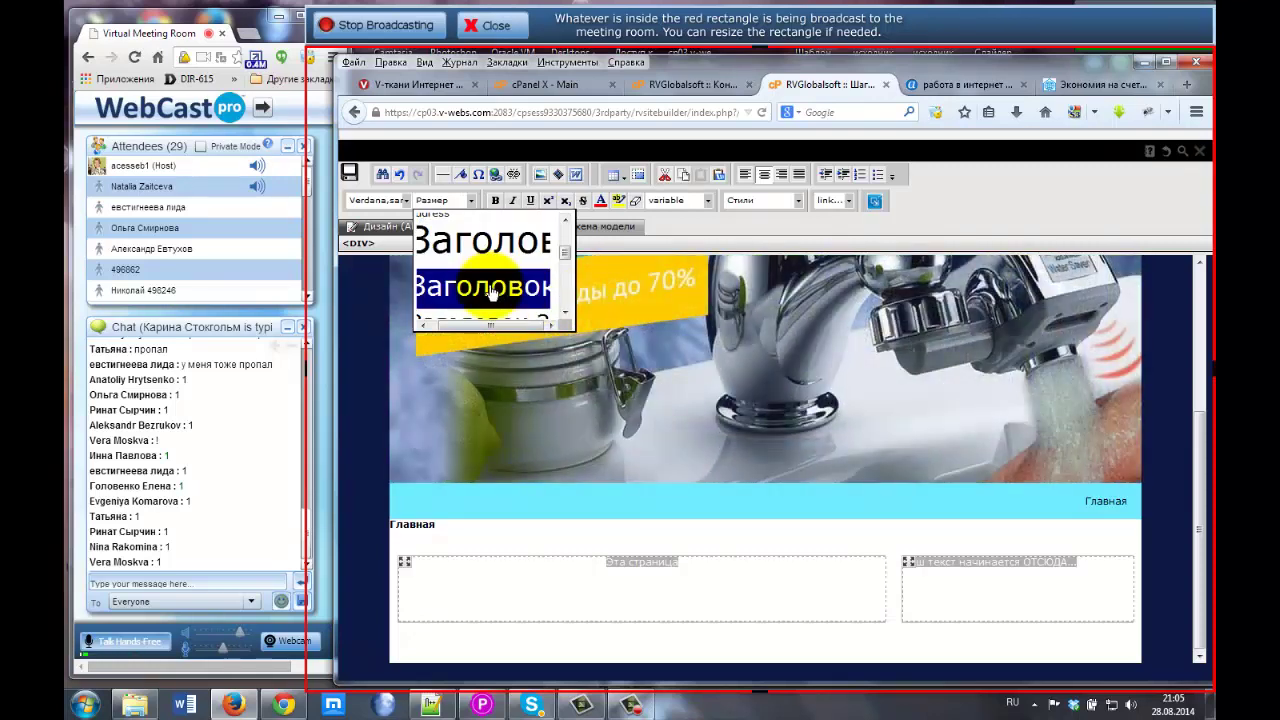
key(ctrl+minus)
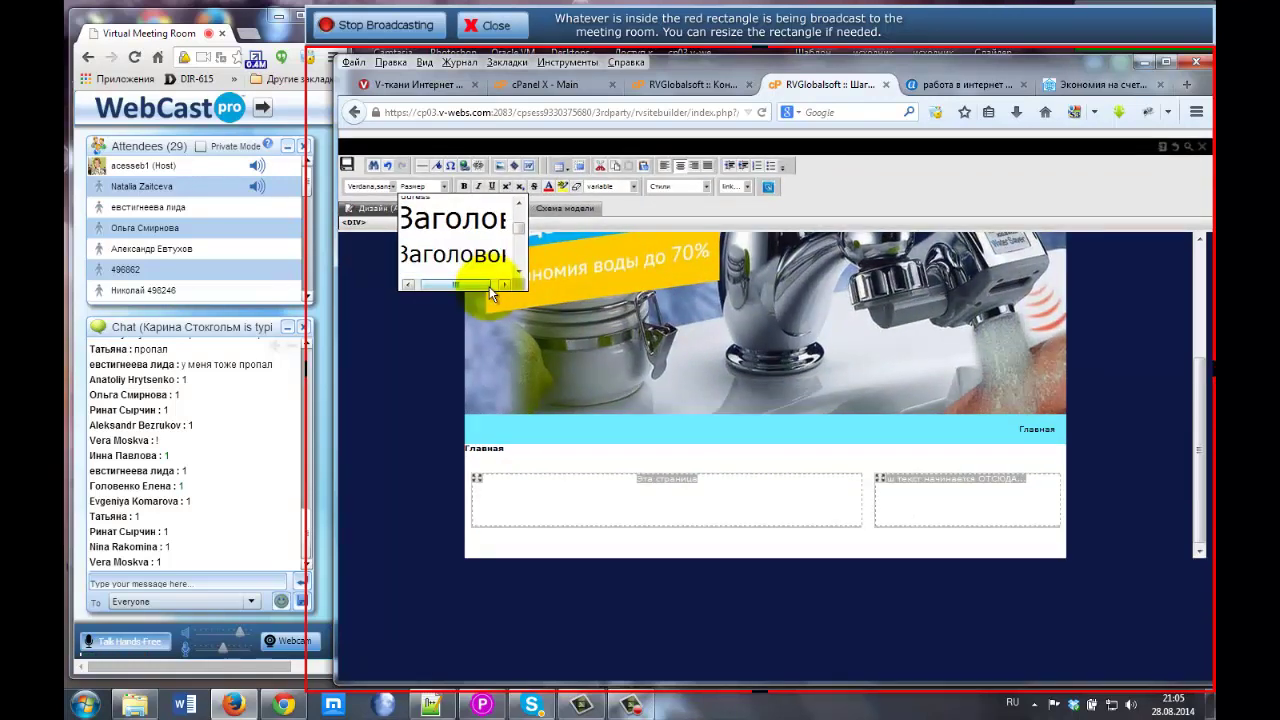
key(ctrl+plus)
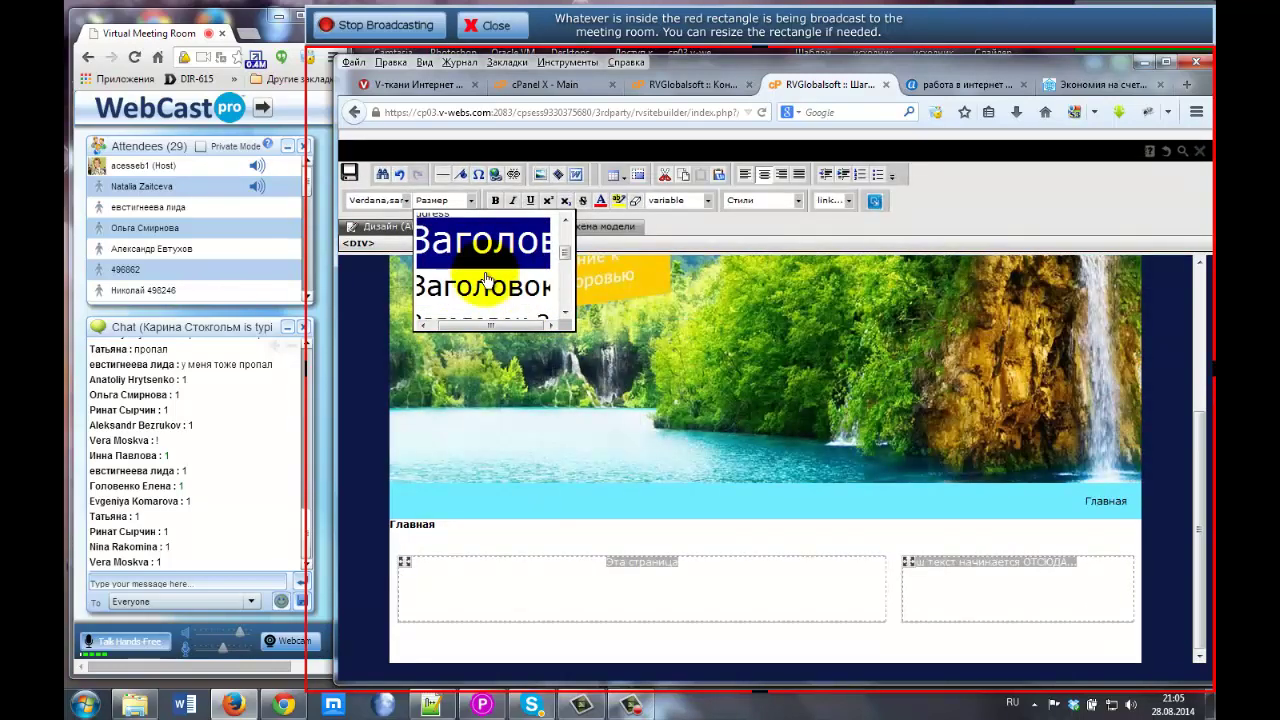
click(466, 289)
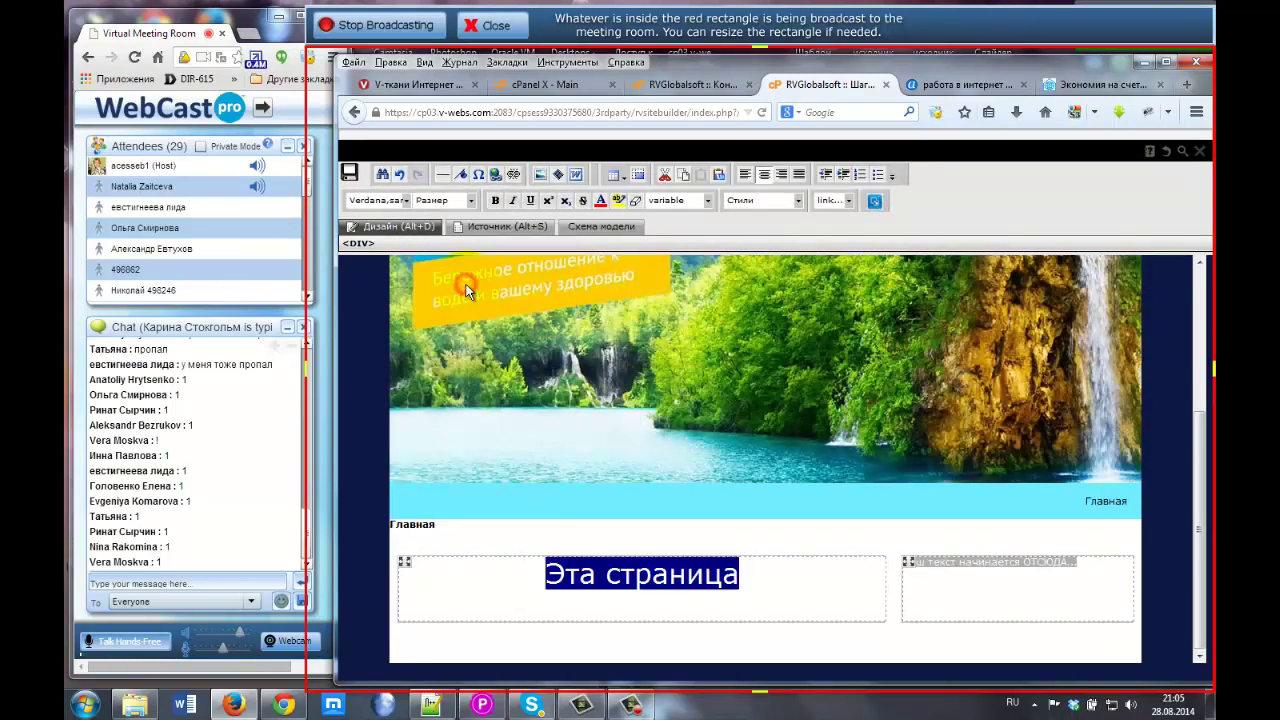
click(624, 568)
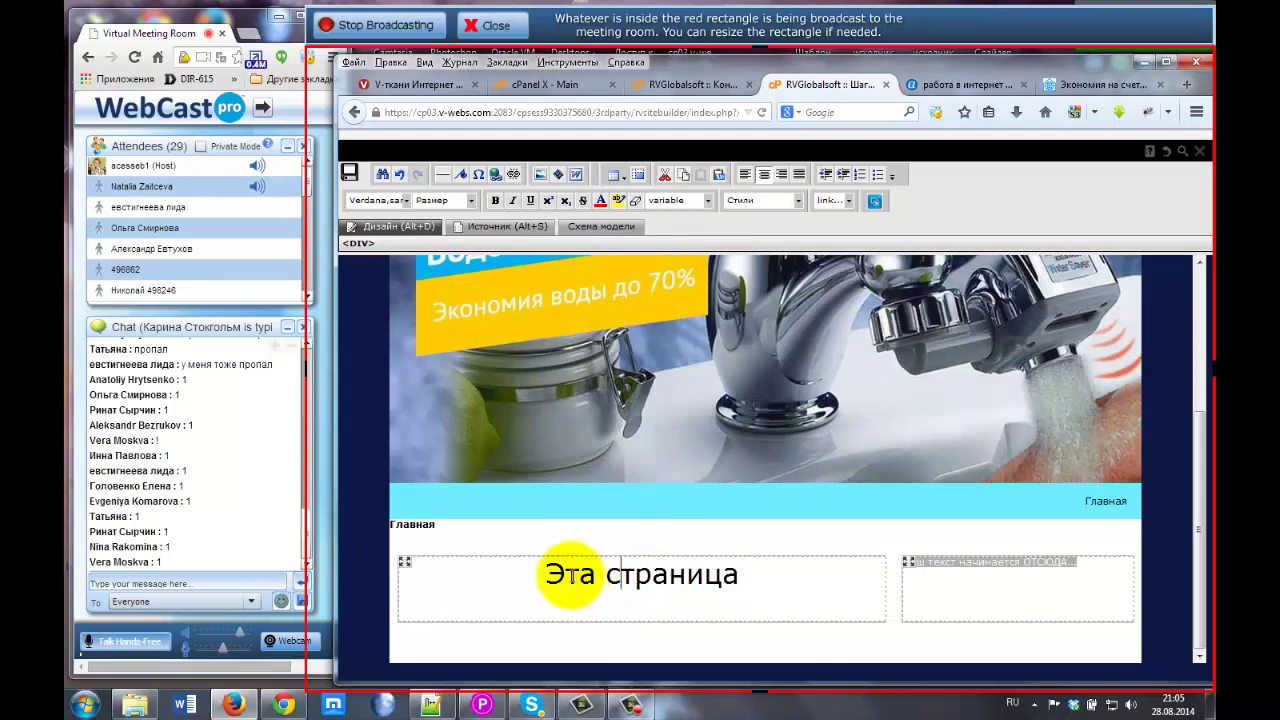
drag(549, 576, 738, 574)
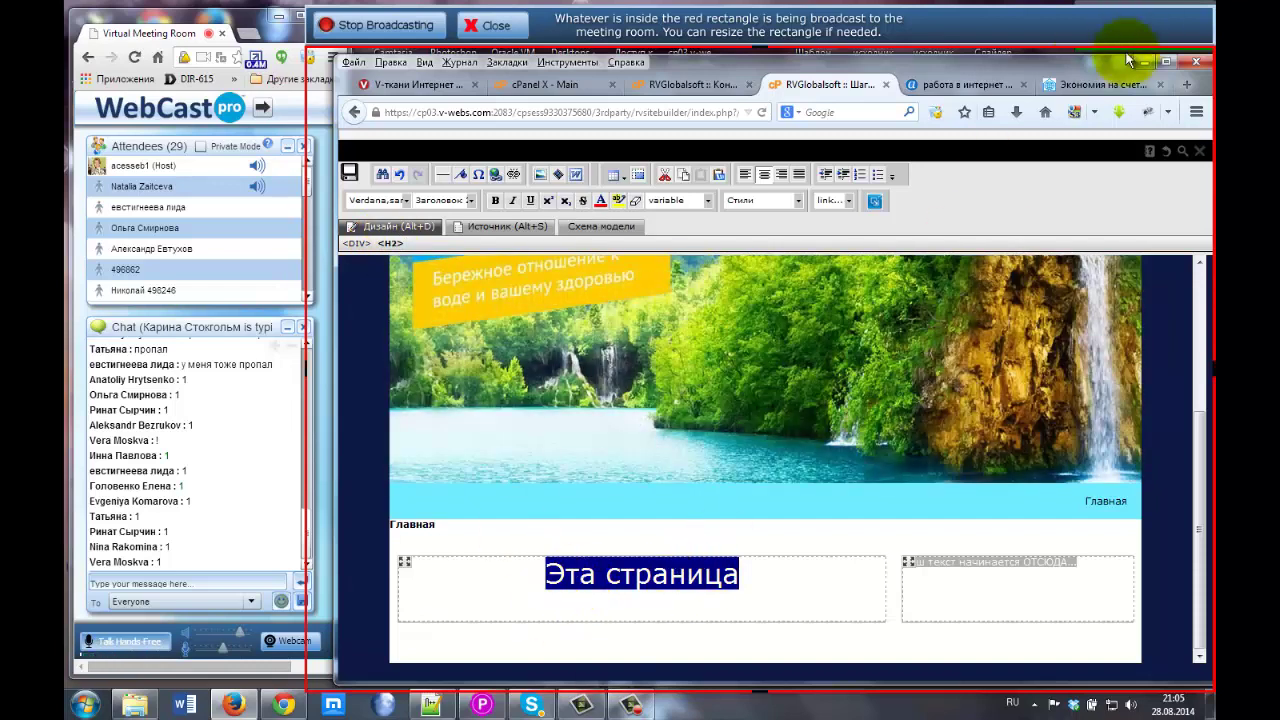
click(1103, 85)
scroll(540, 405, up, 3)
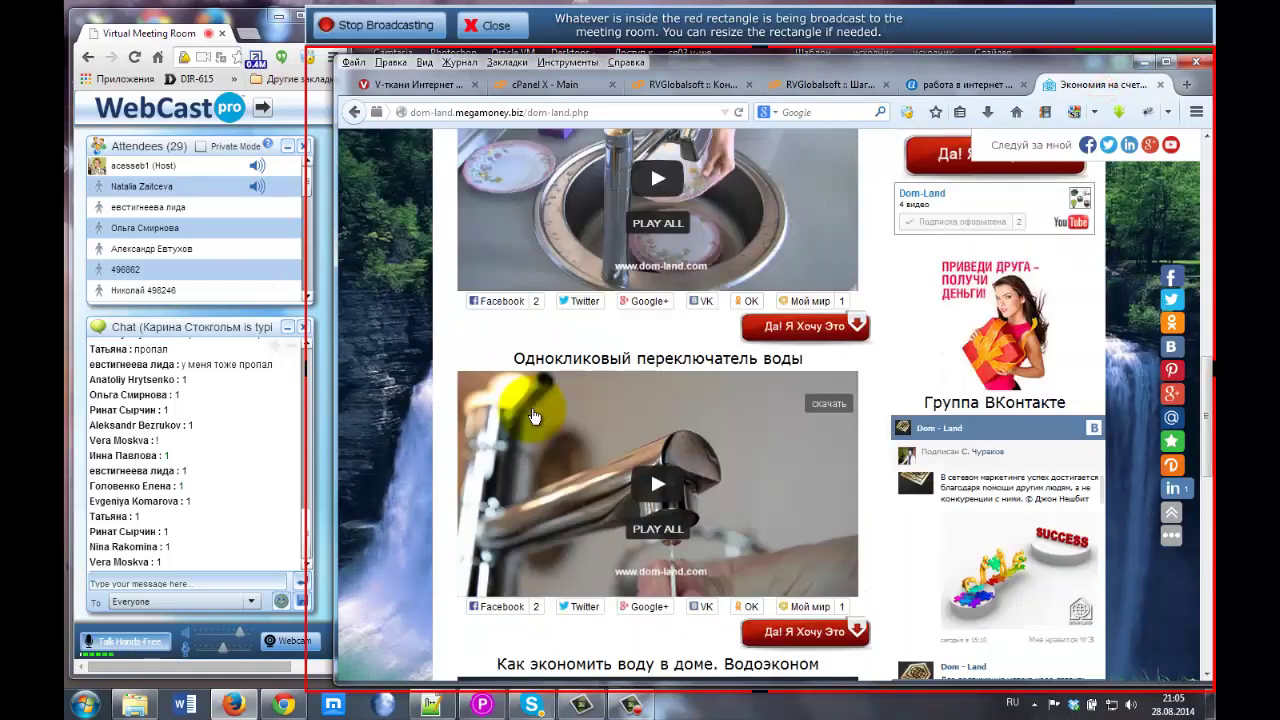
scroll(535, 417, up, 10)
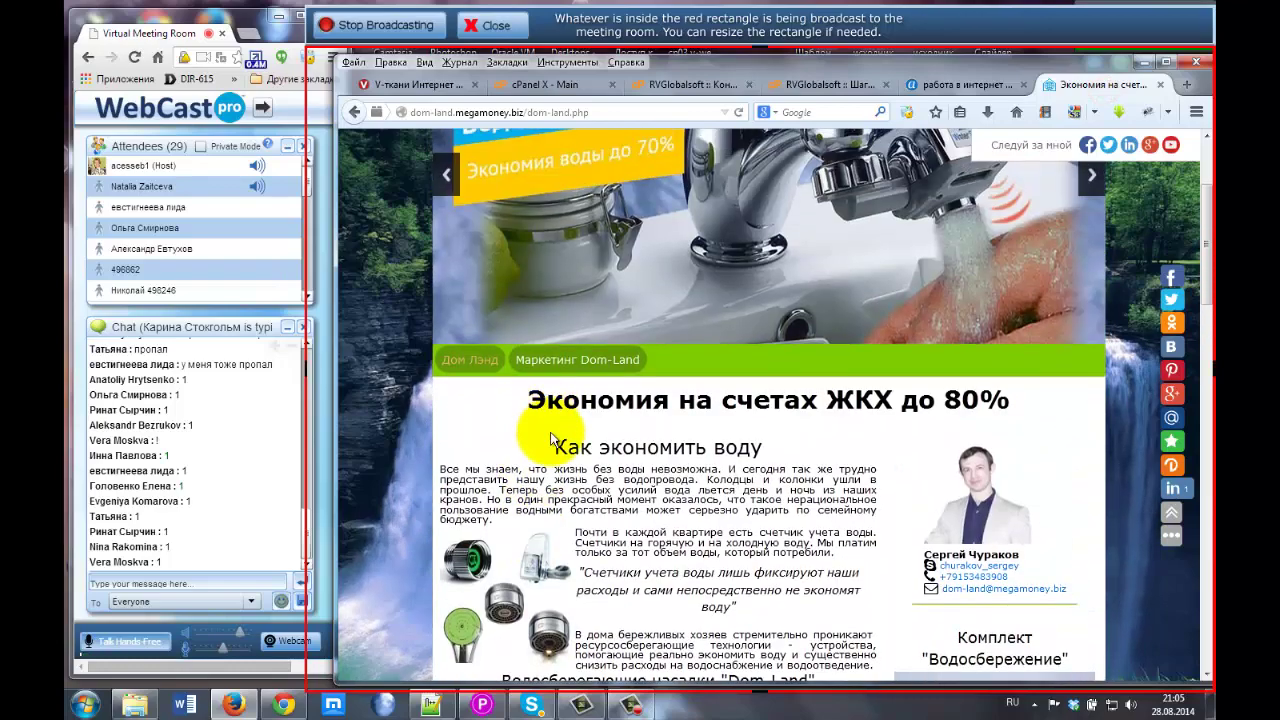
drag(552, 446, 772, 450)
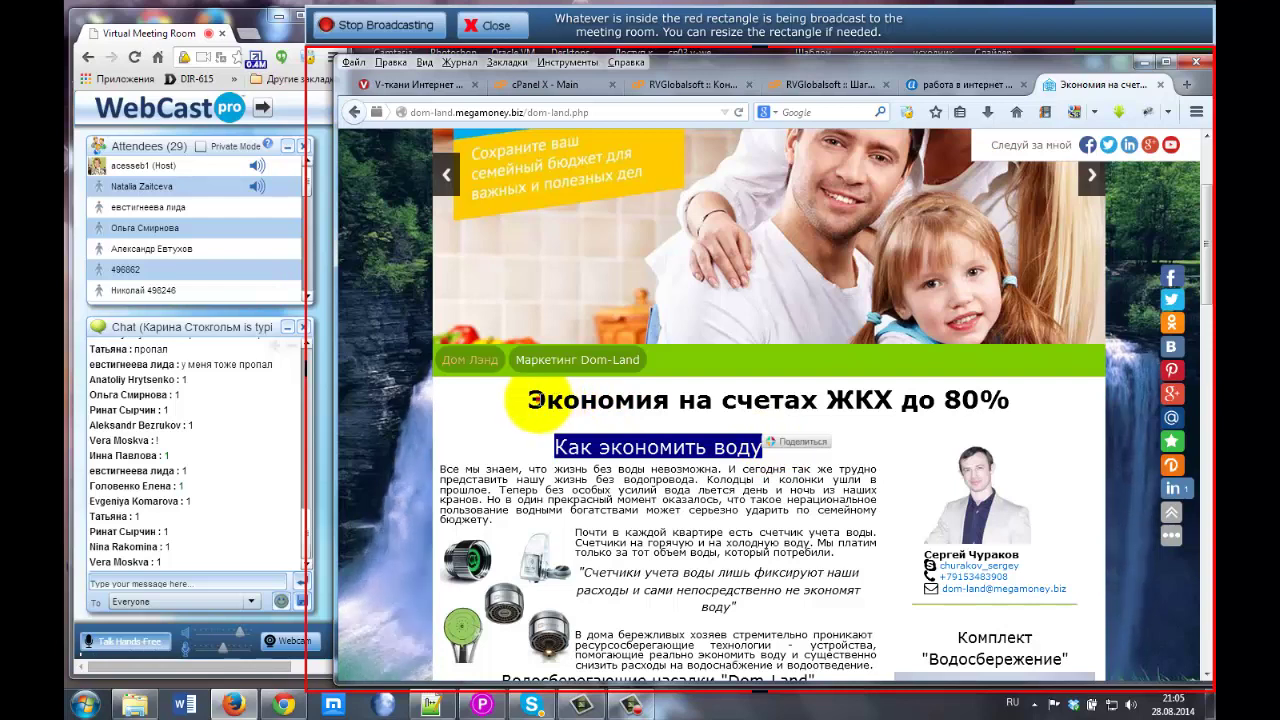
drag(535, 400, 1006, 402)
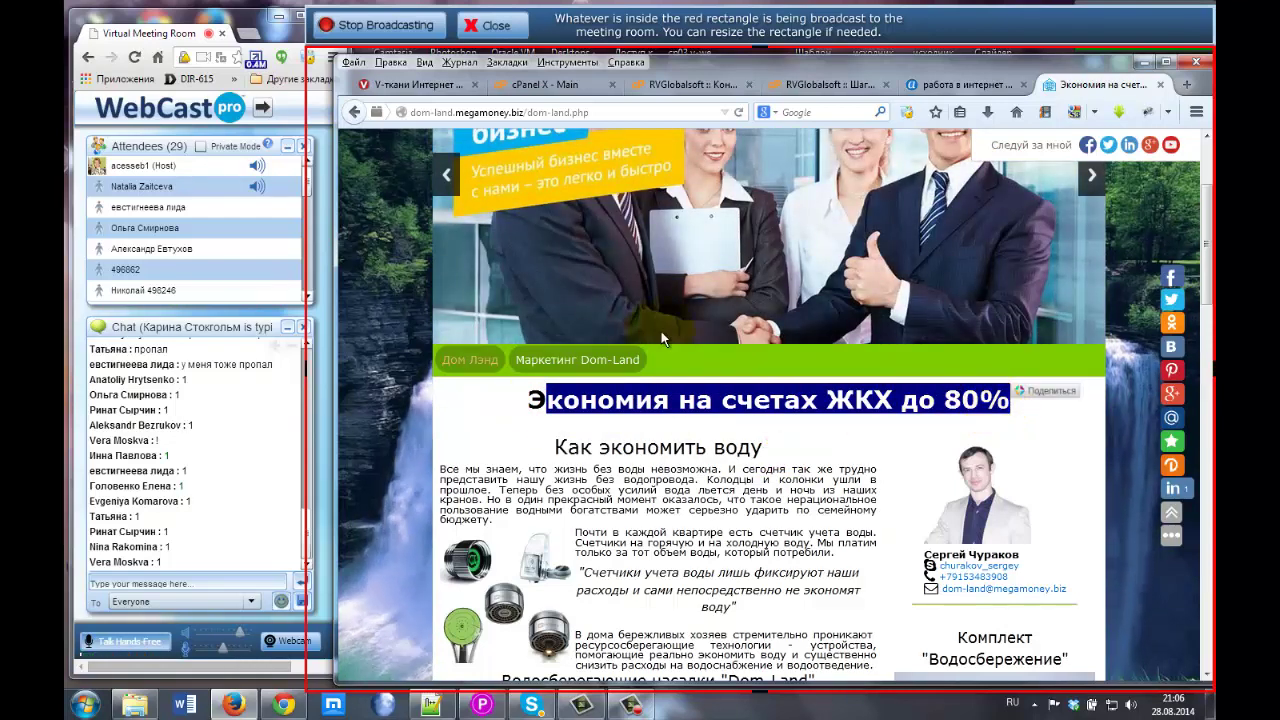
click(589, 403)
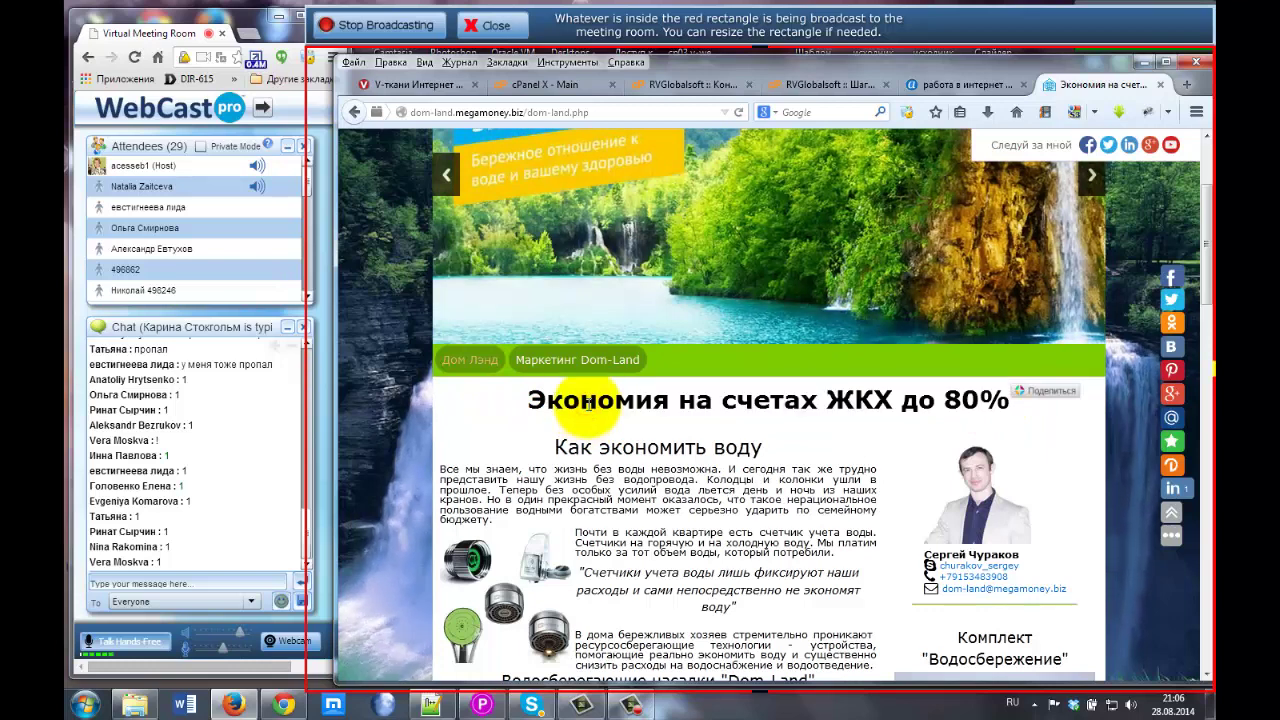
click(822, 84)
click(548, 575)
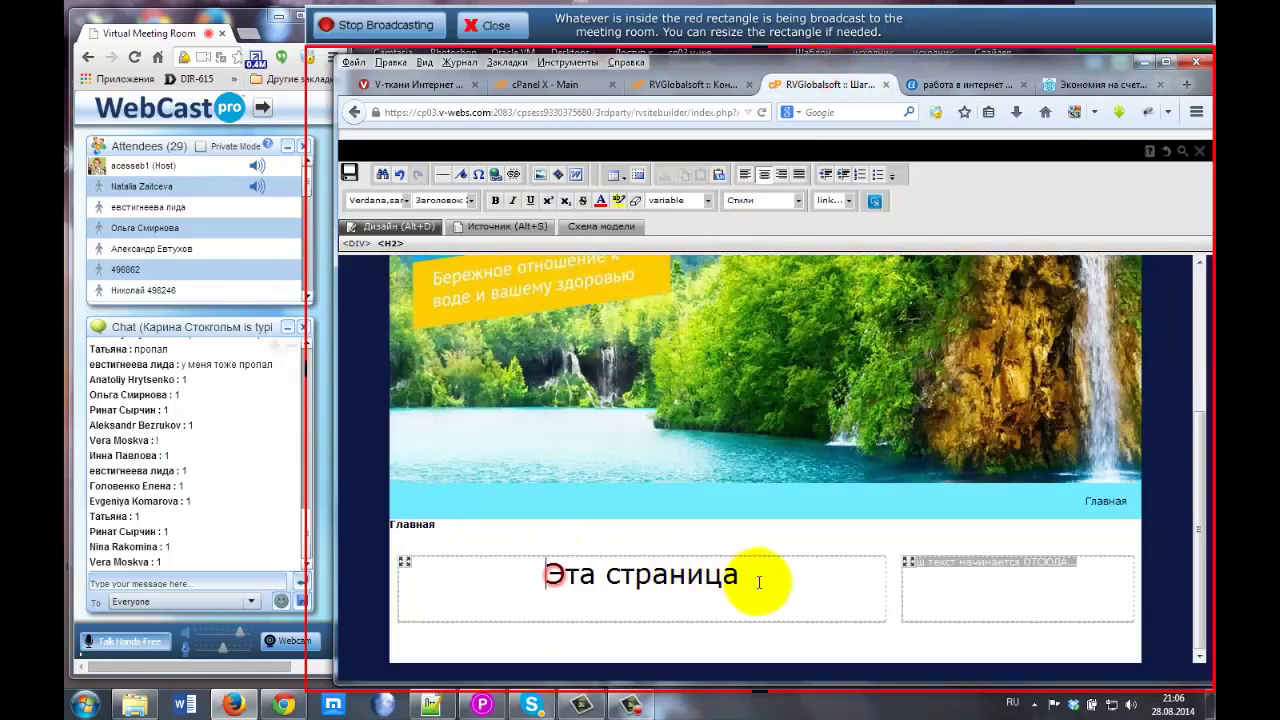
click(759, 582)
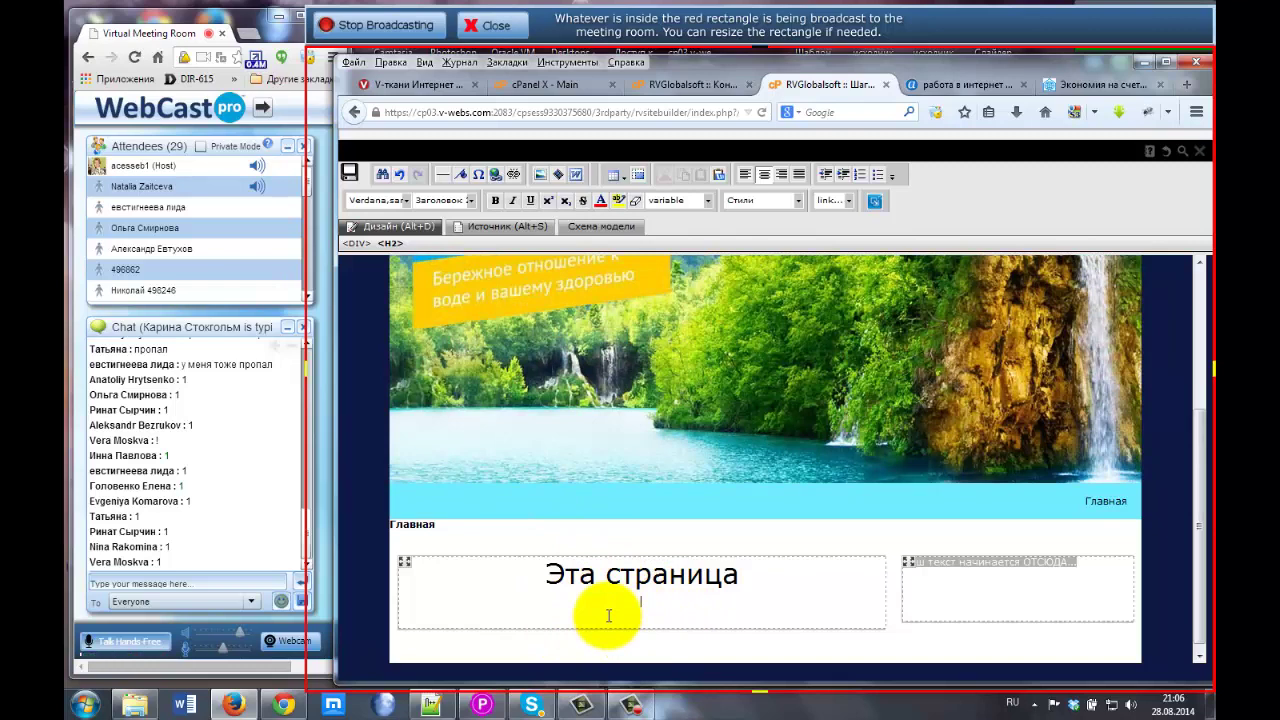
On the dom-land page, select the first water-saving paragraph ending 'бюджету.', then bring Notepad++ forward.
click(1087, 84)
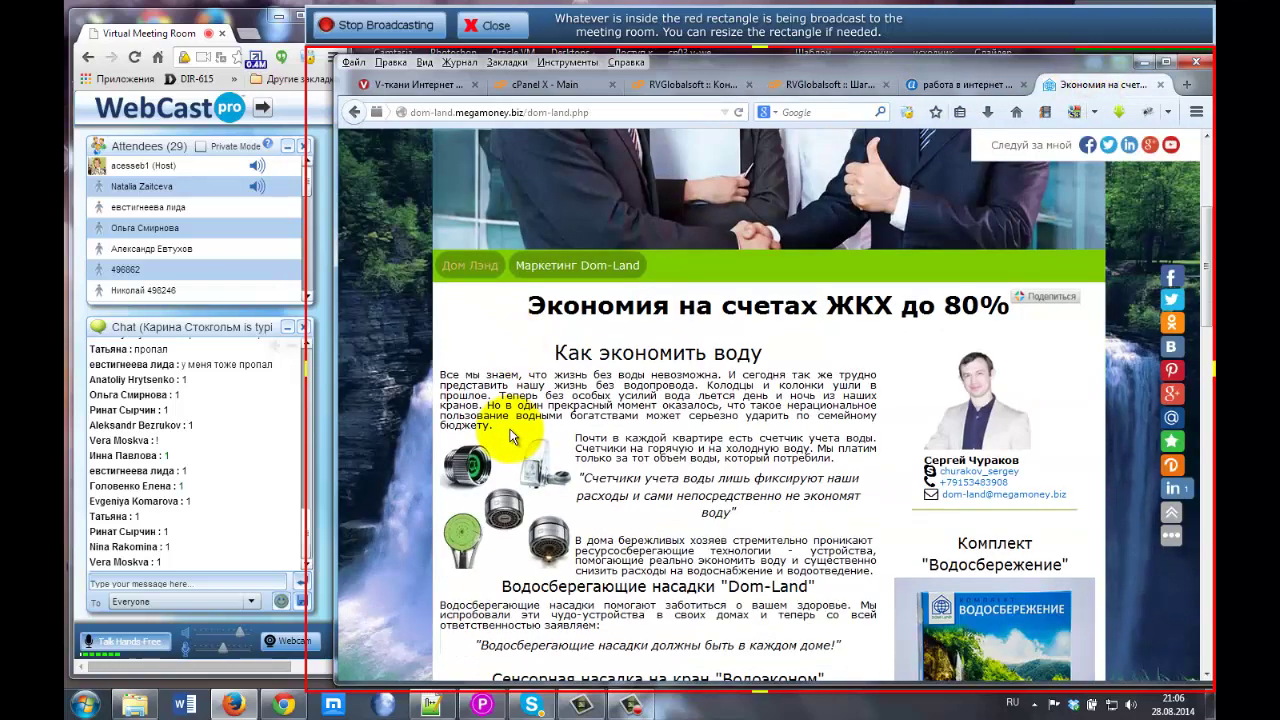
scroll(510, 437, down, 1)
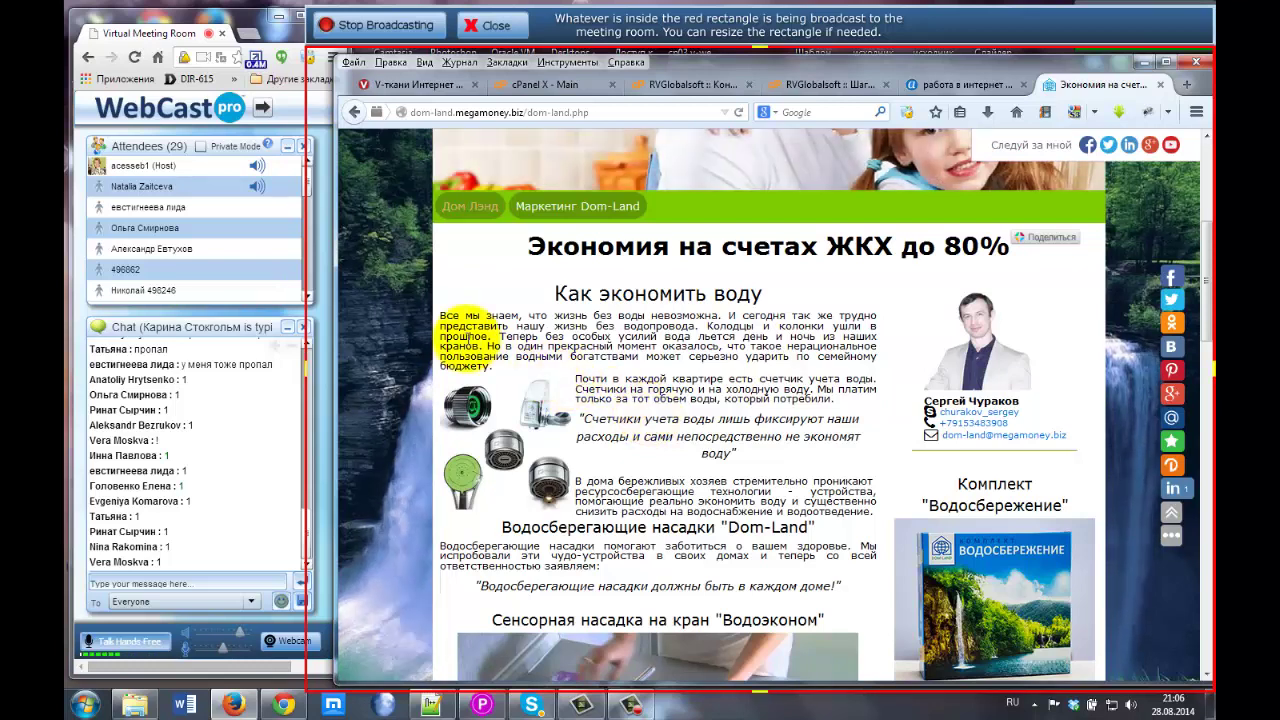
drag(440, 314, 495, 365)
key(ctrl+c)
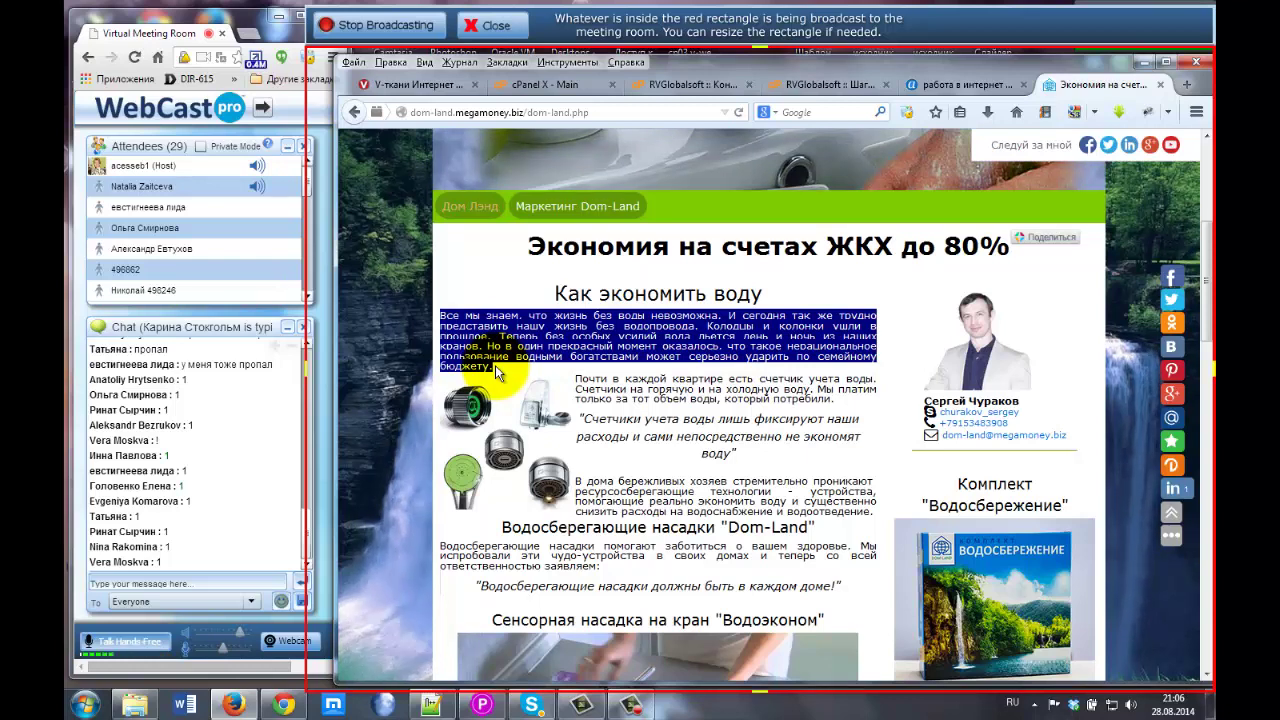
click(431, 703)
drag(443, 176, 493, 227)
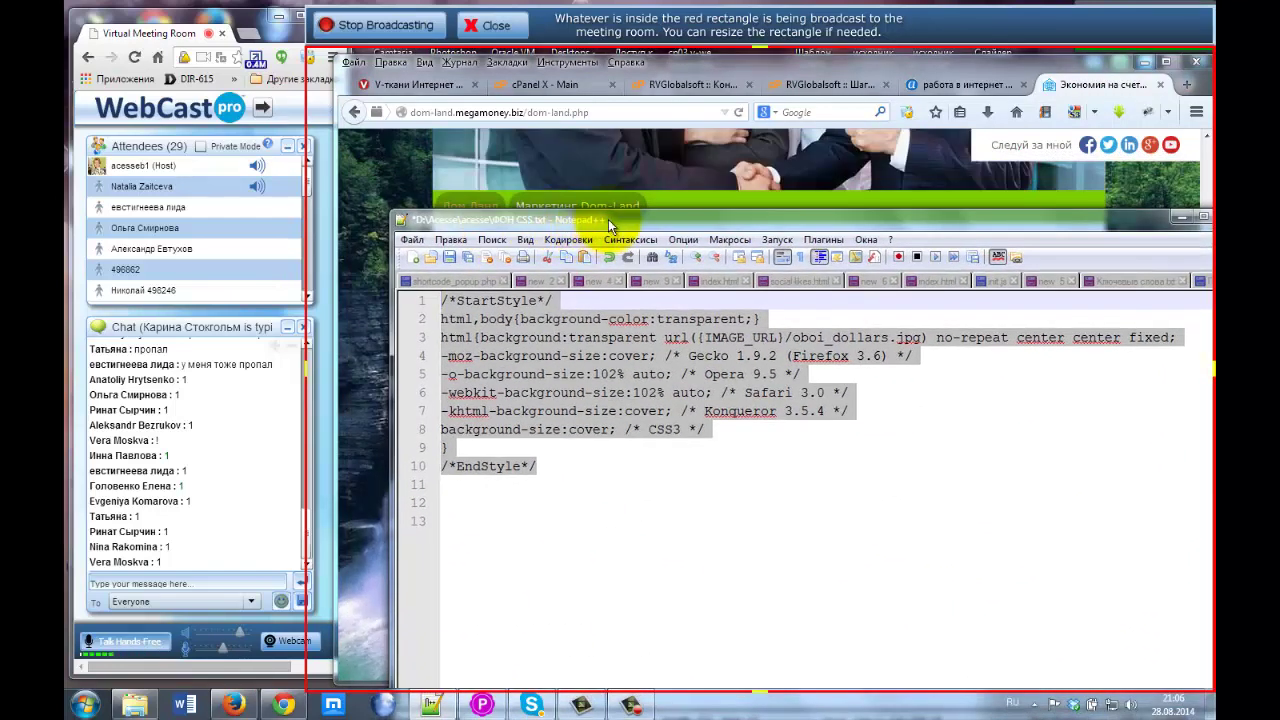
Open a blank new Notepad++ tab, launch Word, and return to the dom-land page in Firefox.
drag(558, 216, 504, 199)
click(399, 229)
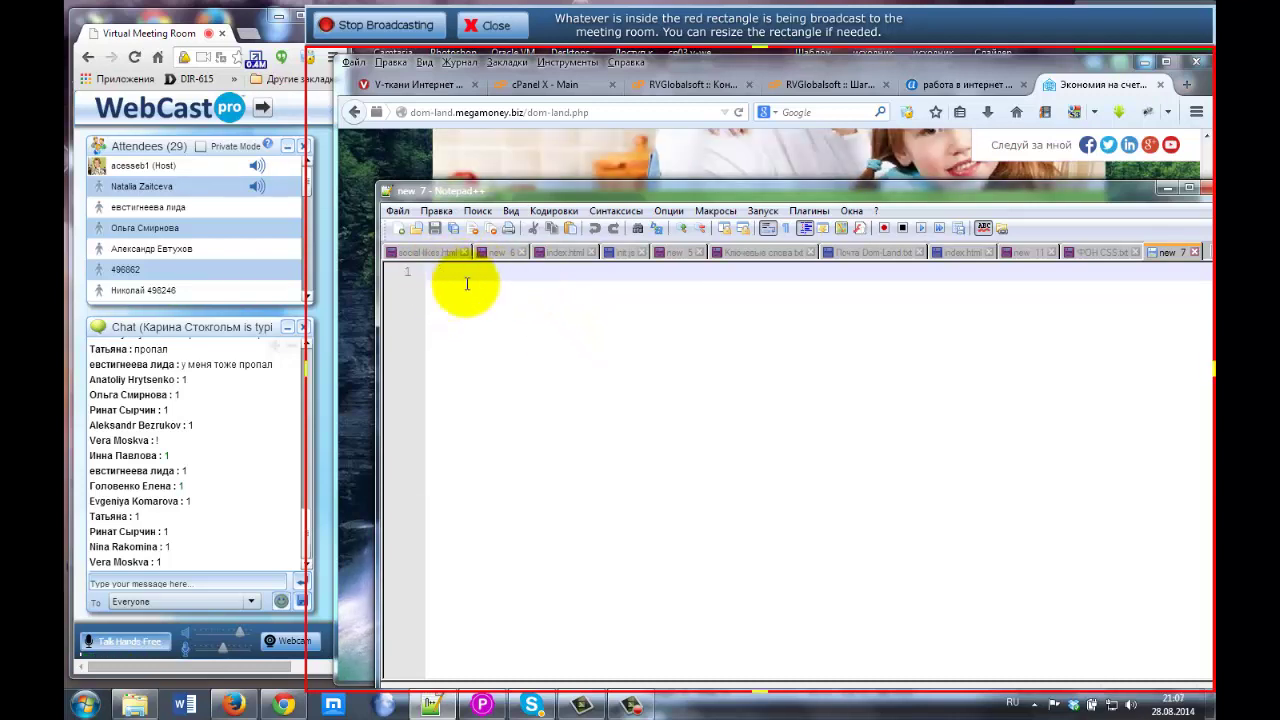
click(185, 704)
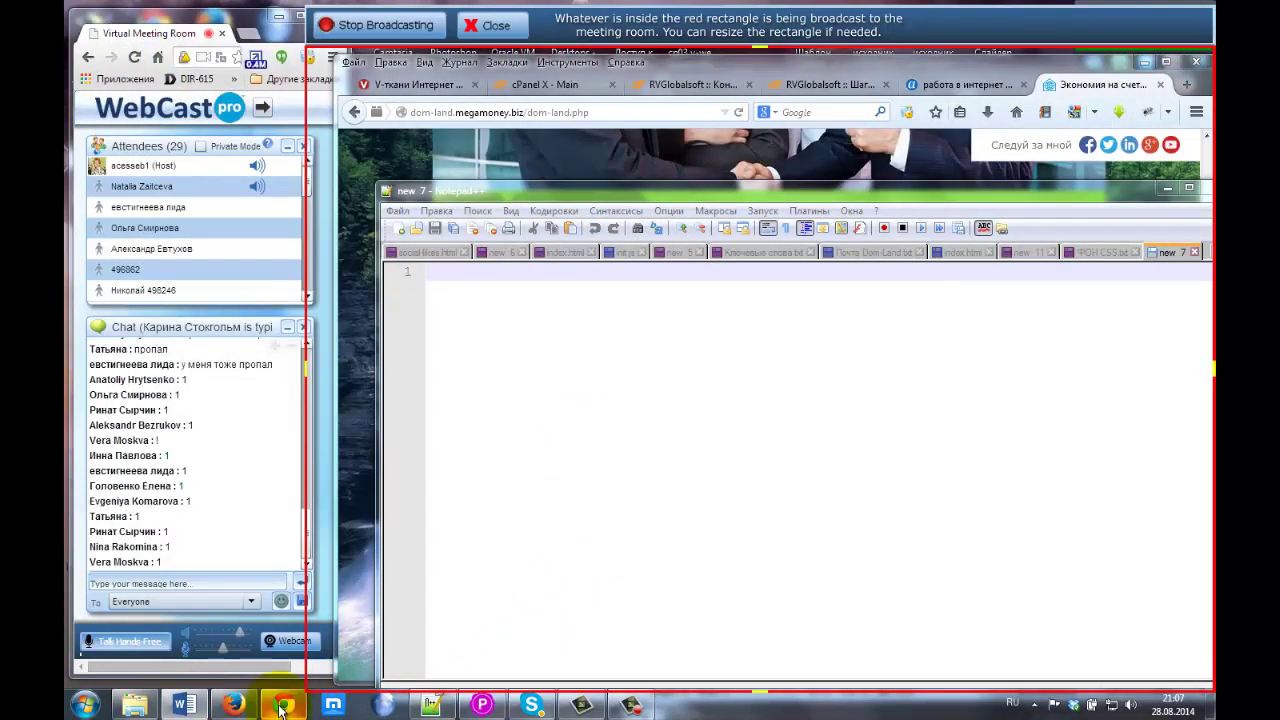
click(233, 704)
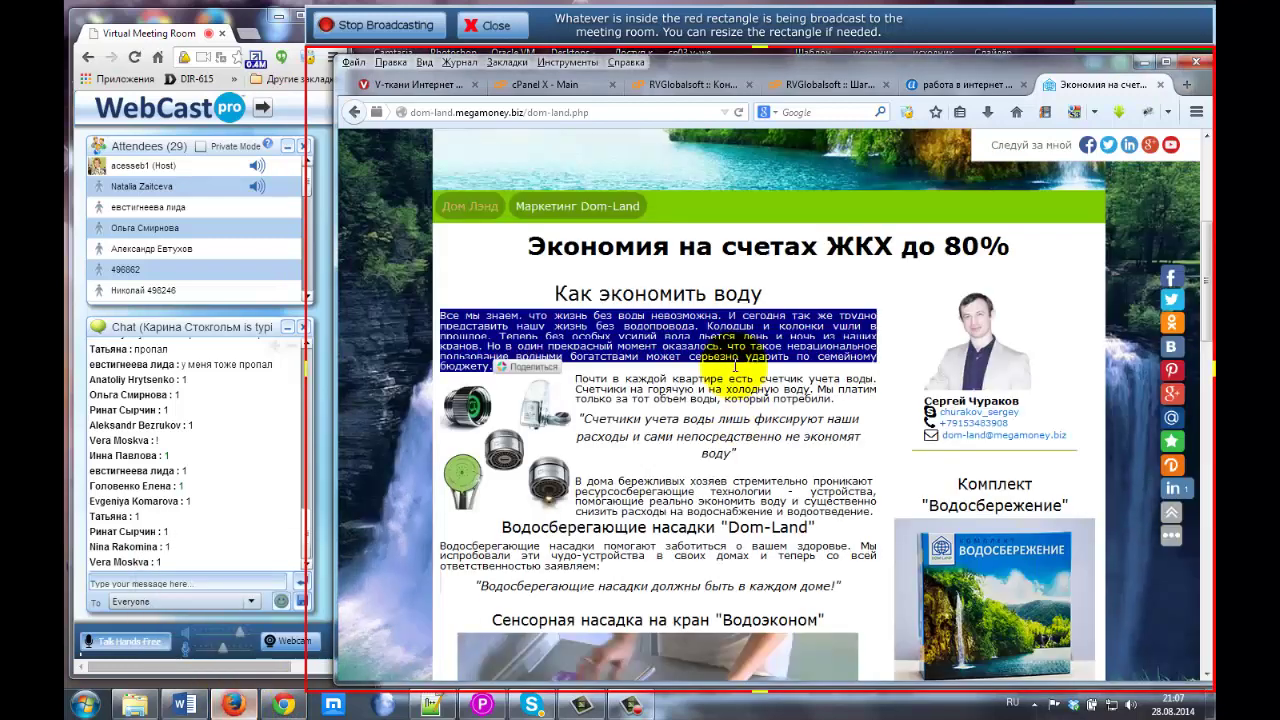
Copy the selected water-saving paragraph and show it in the translation panel.
right_click(601, 330)
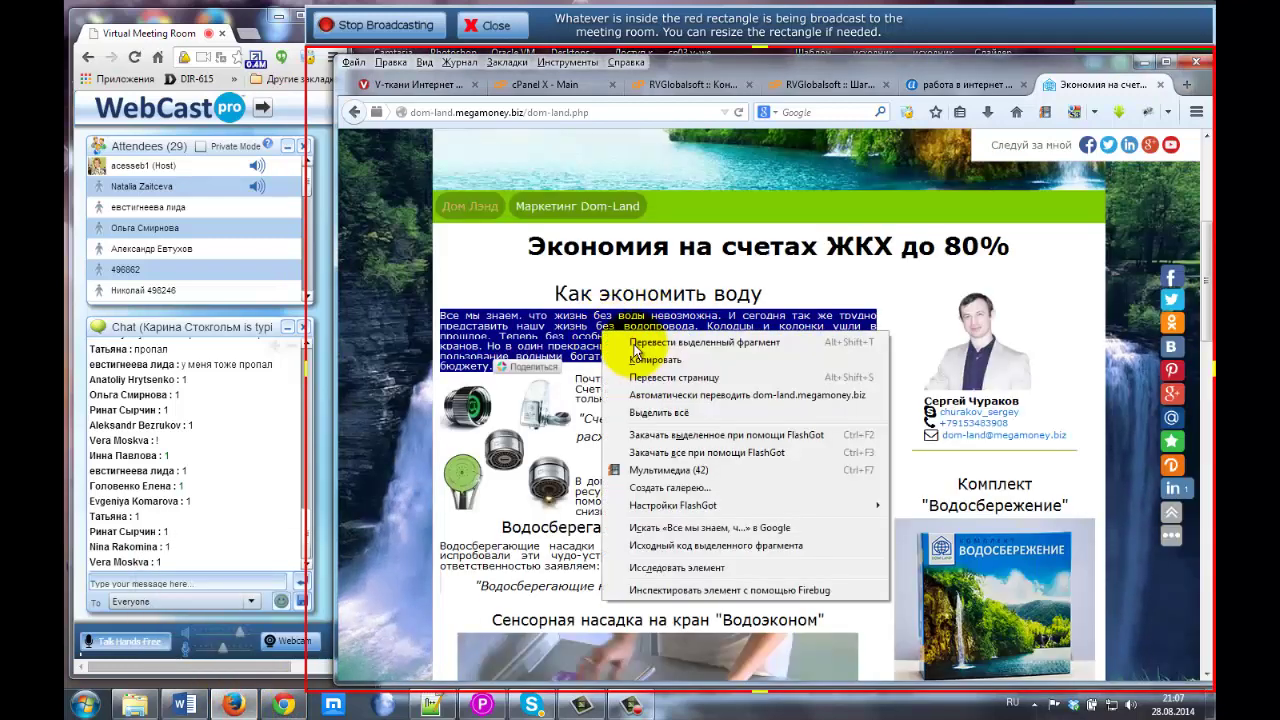
click(650, 357)
right_click(651, 357)
click(700, 367)
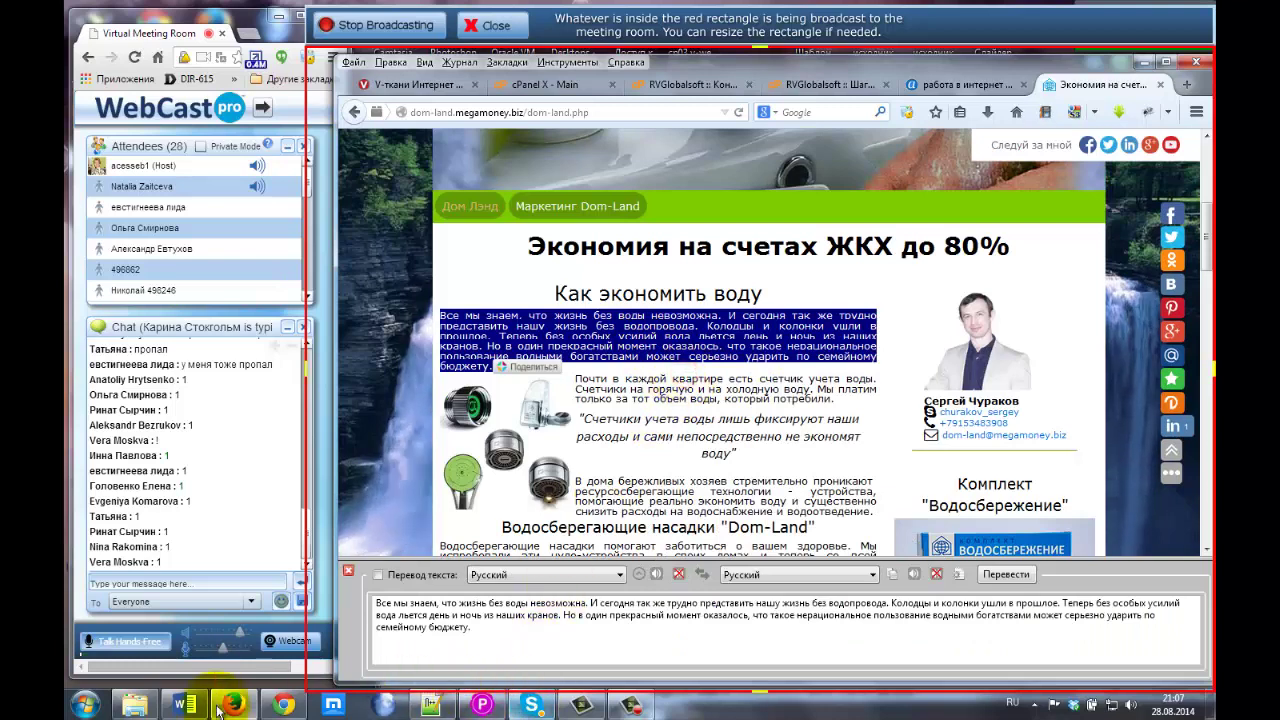
Minimize Firefox so Notepad++'s empty 'new 7' tab comes to the front.
click(183, 706)
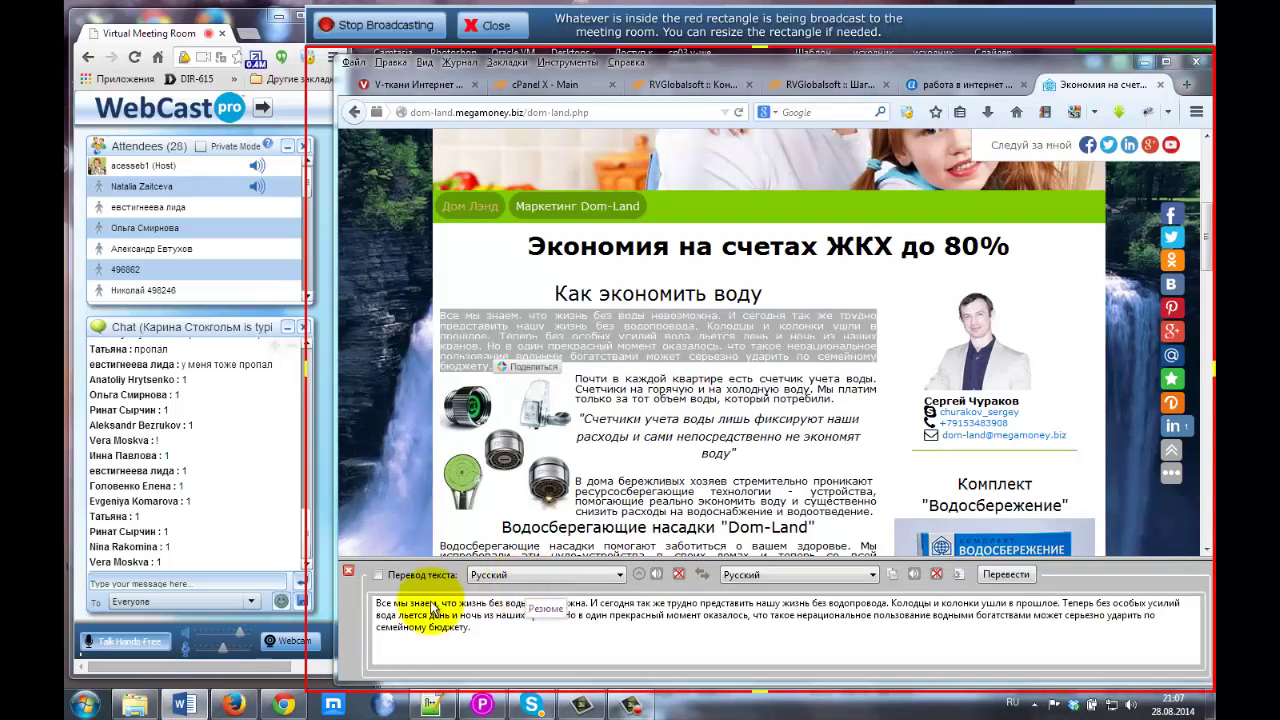
mouse_move(180, 708)
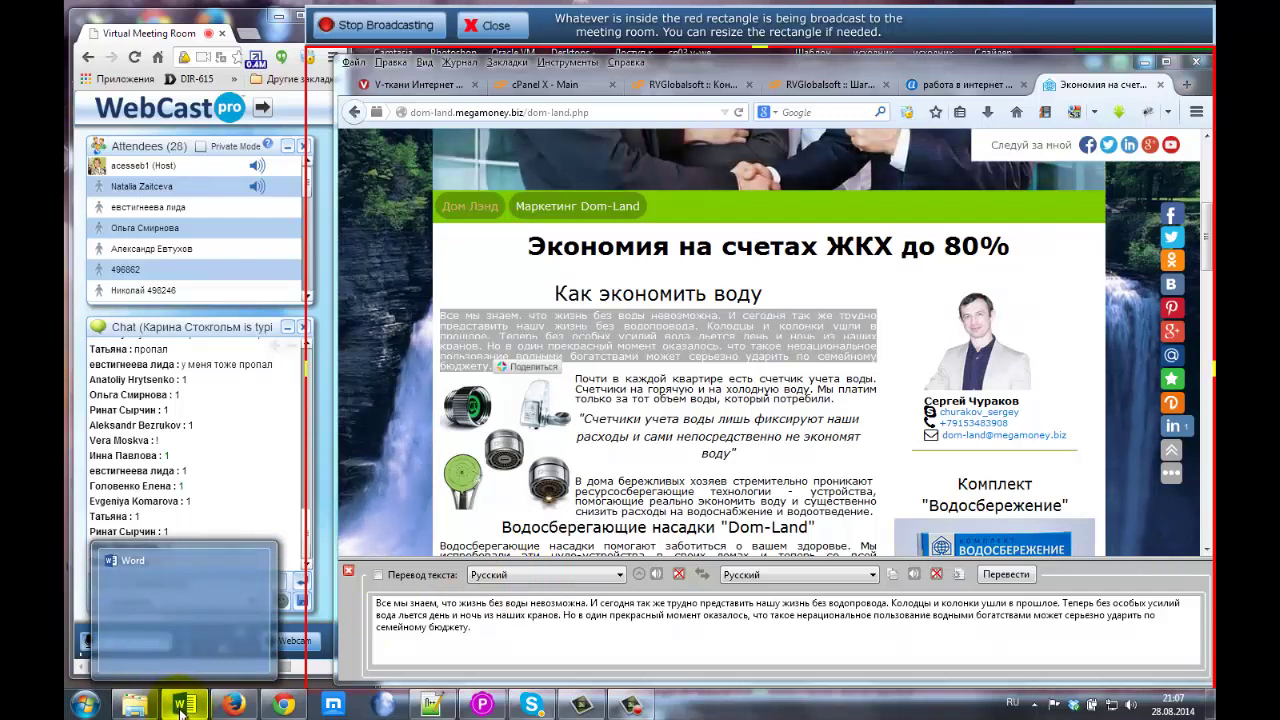
click(180, 708)
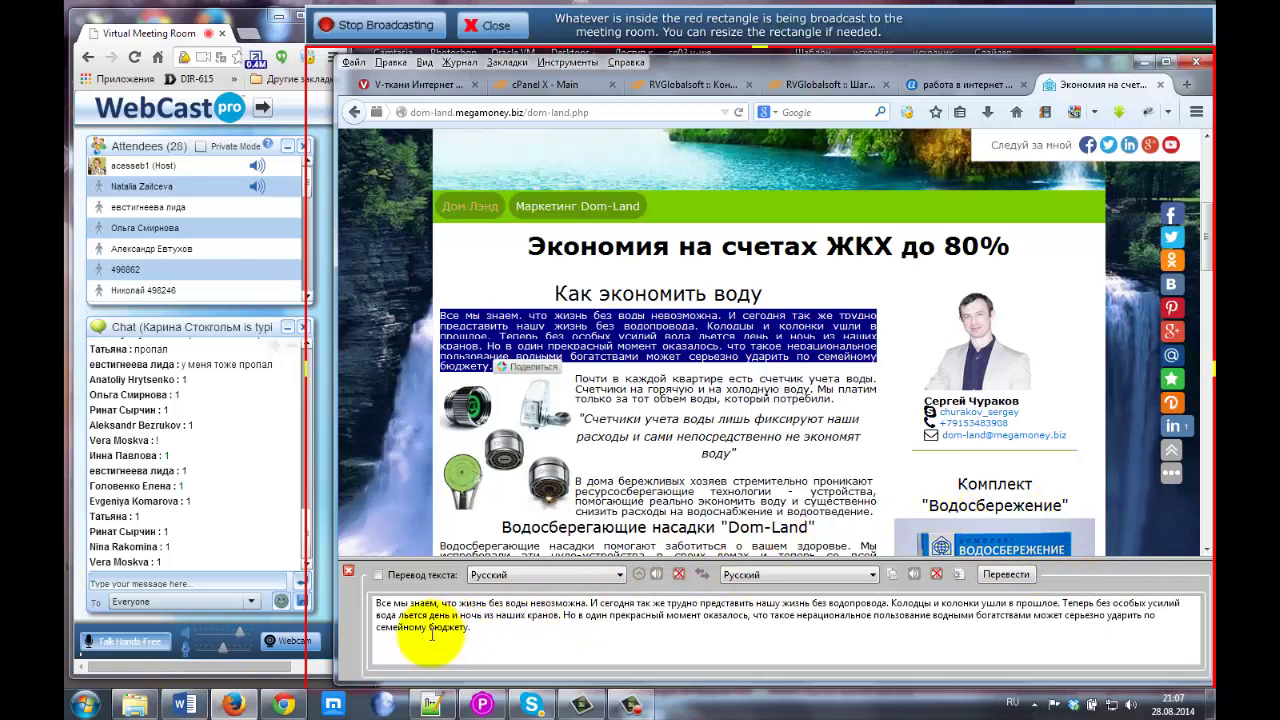
click(230, 708)
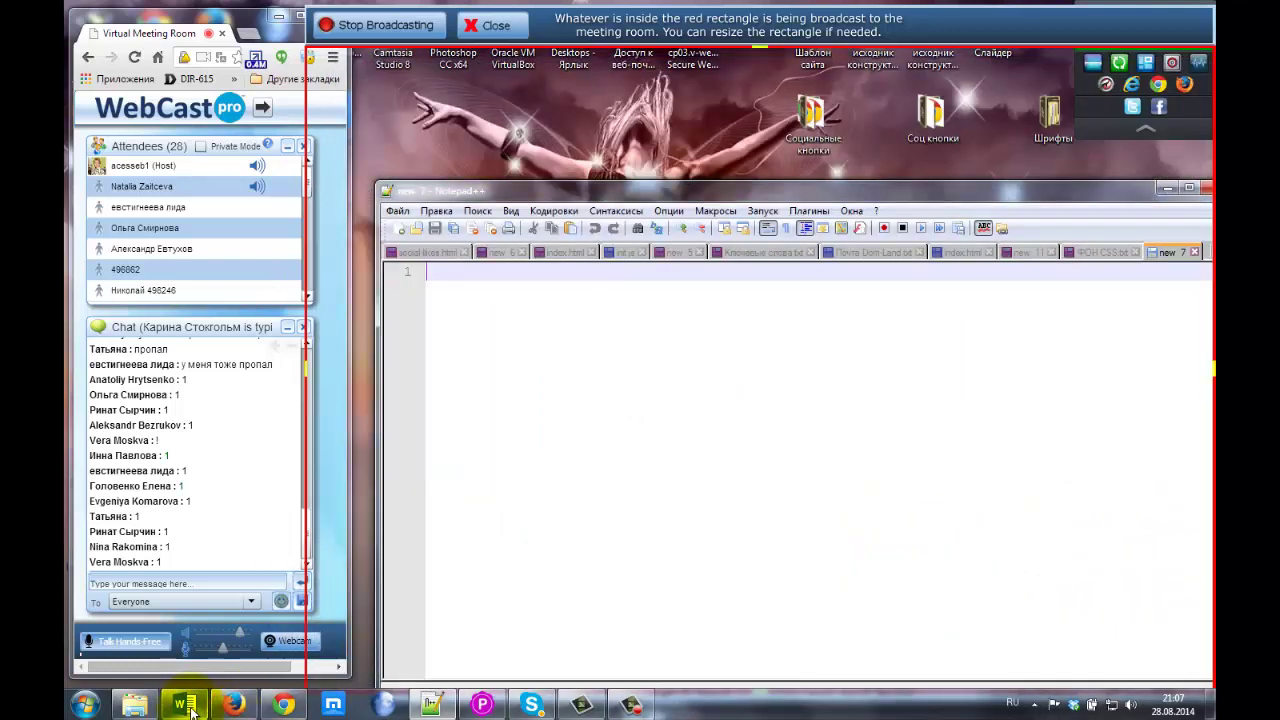
Create a new blank Word document and resize the Word window.
click(190, 708)
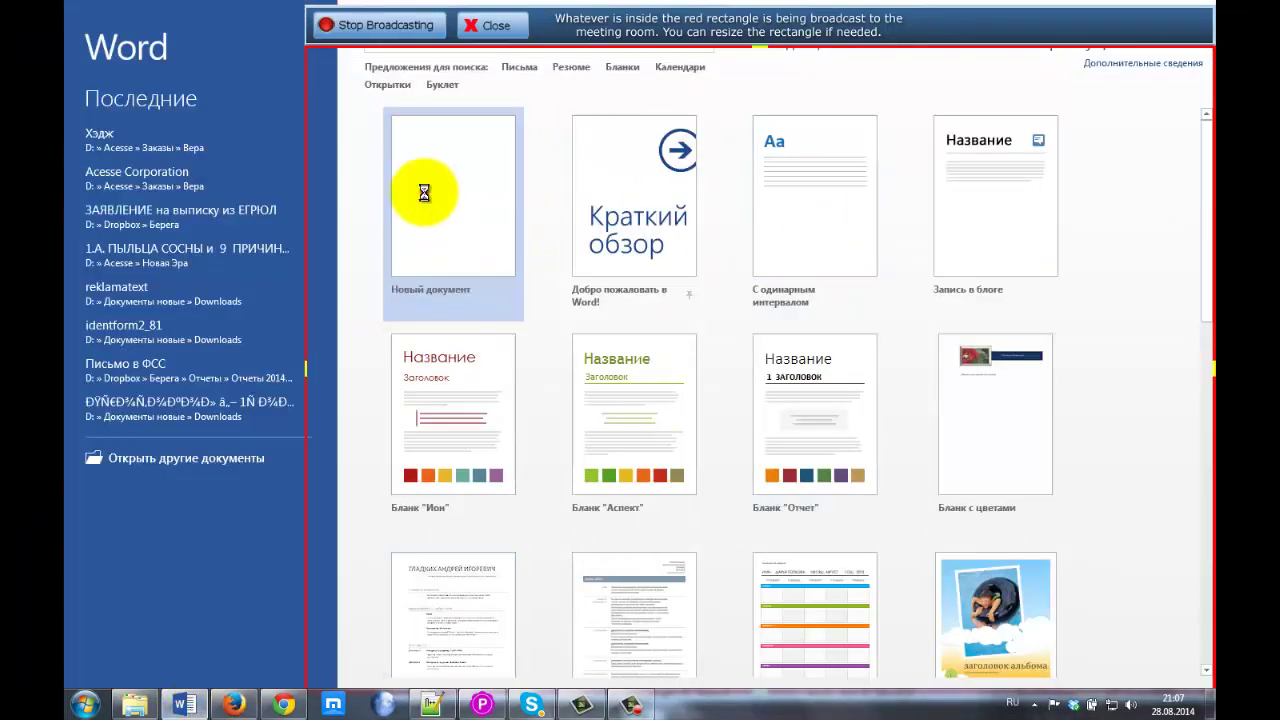
click(424, 193)
drag(257, 14, 536, 95)
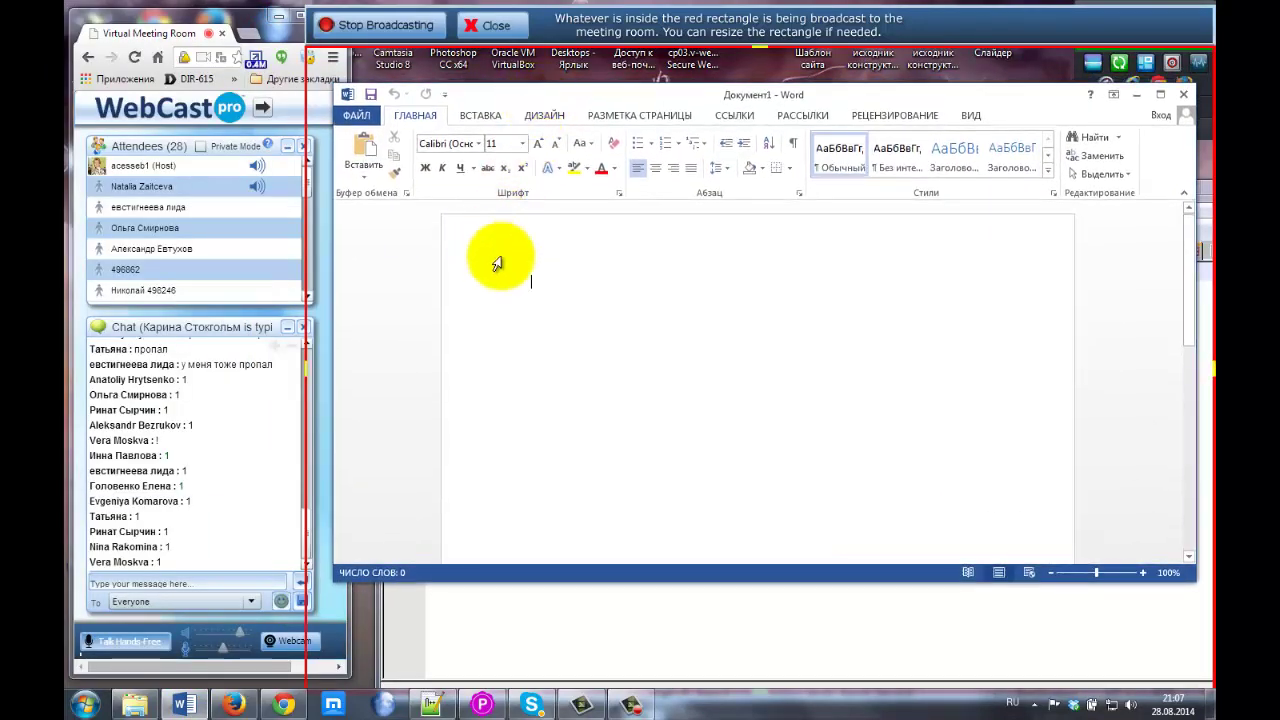
Paste the copied water-saving paragraph into Документ1 and select the whole paragraph.
click(528, 274)
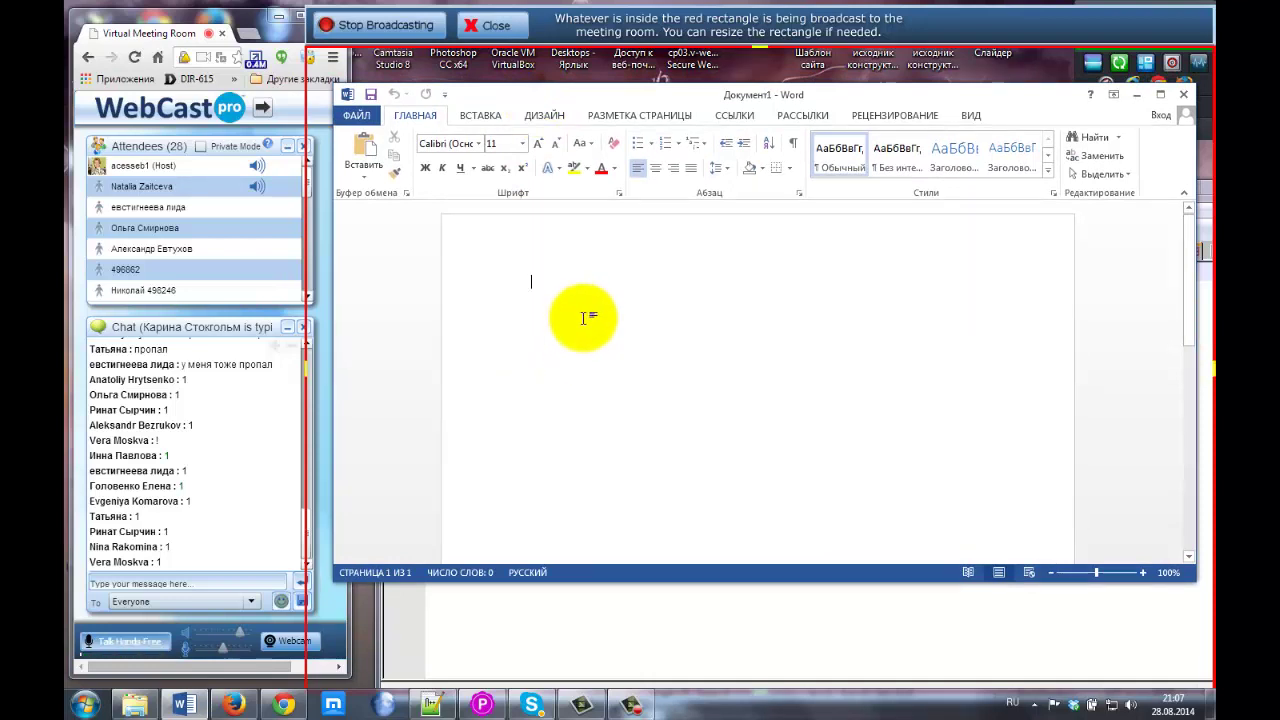
key(ctrl+v)
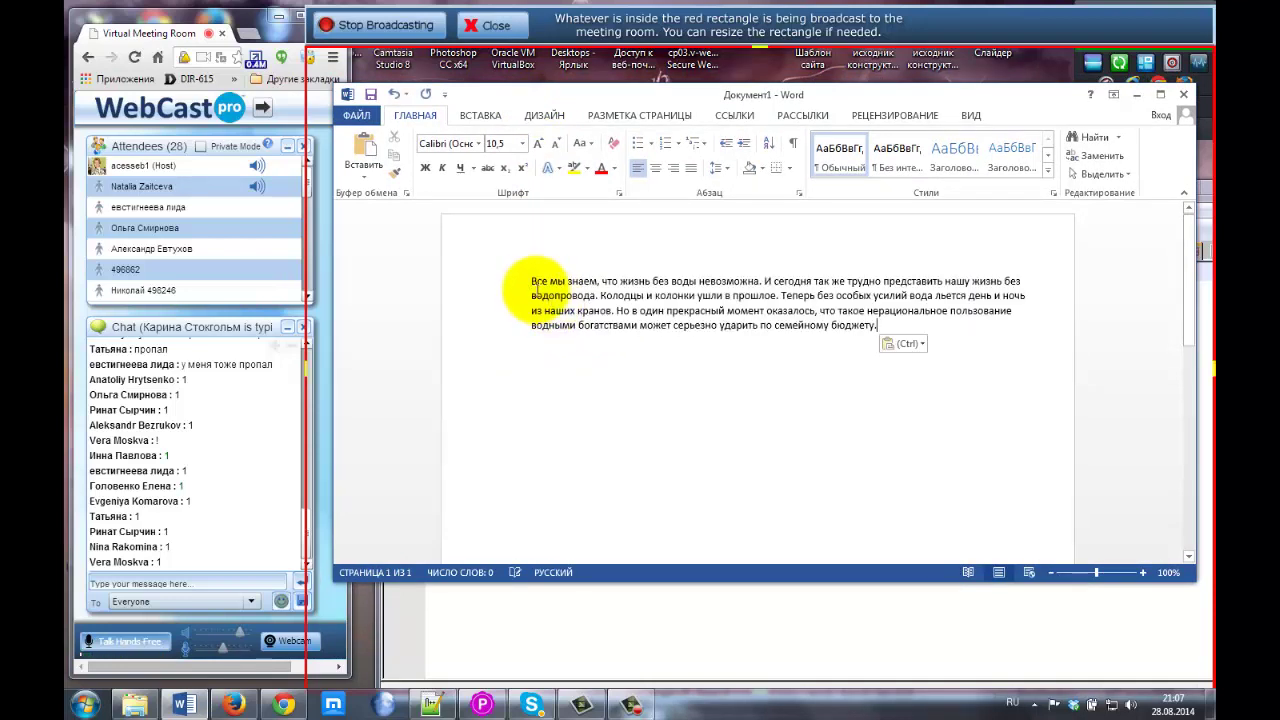
double_click(538, 281)
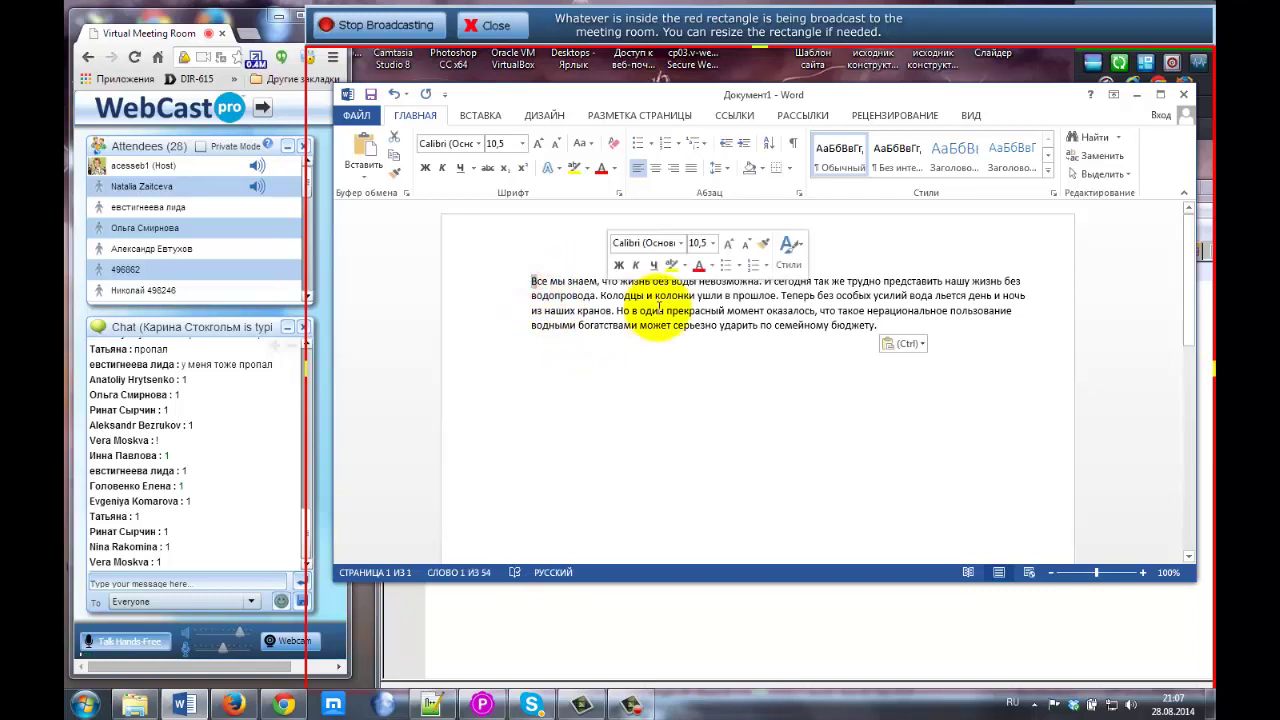
click(660, 309)
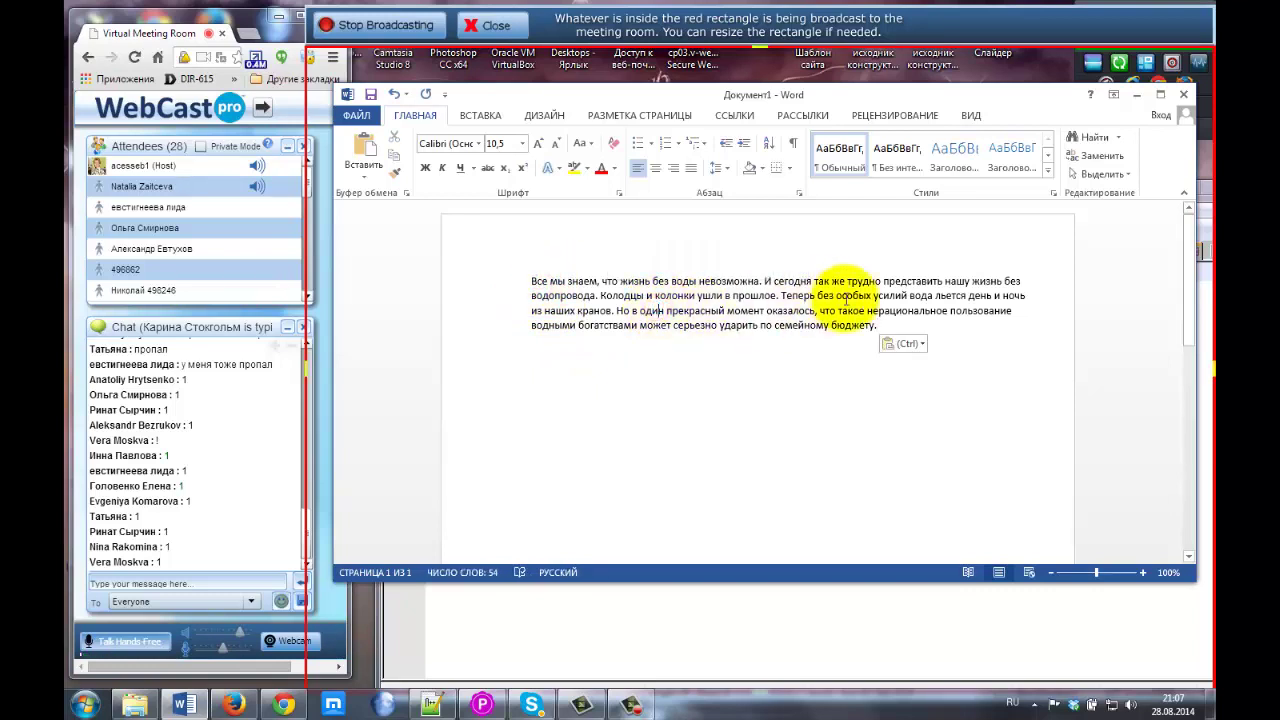
drag(602, 281, 669, 282)
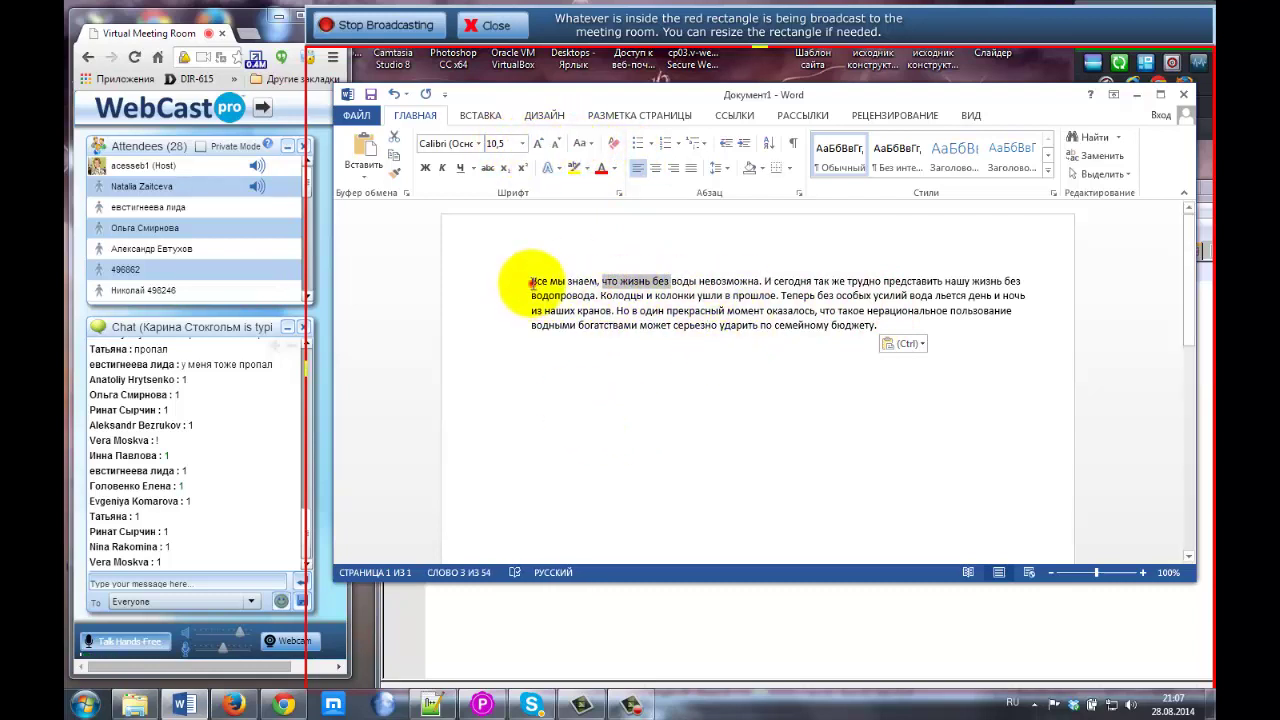
drag(530, 281, 912, 323)
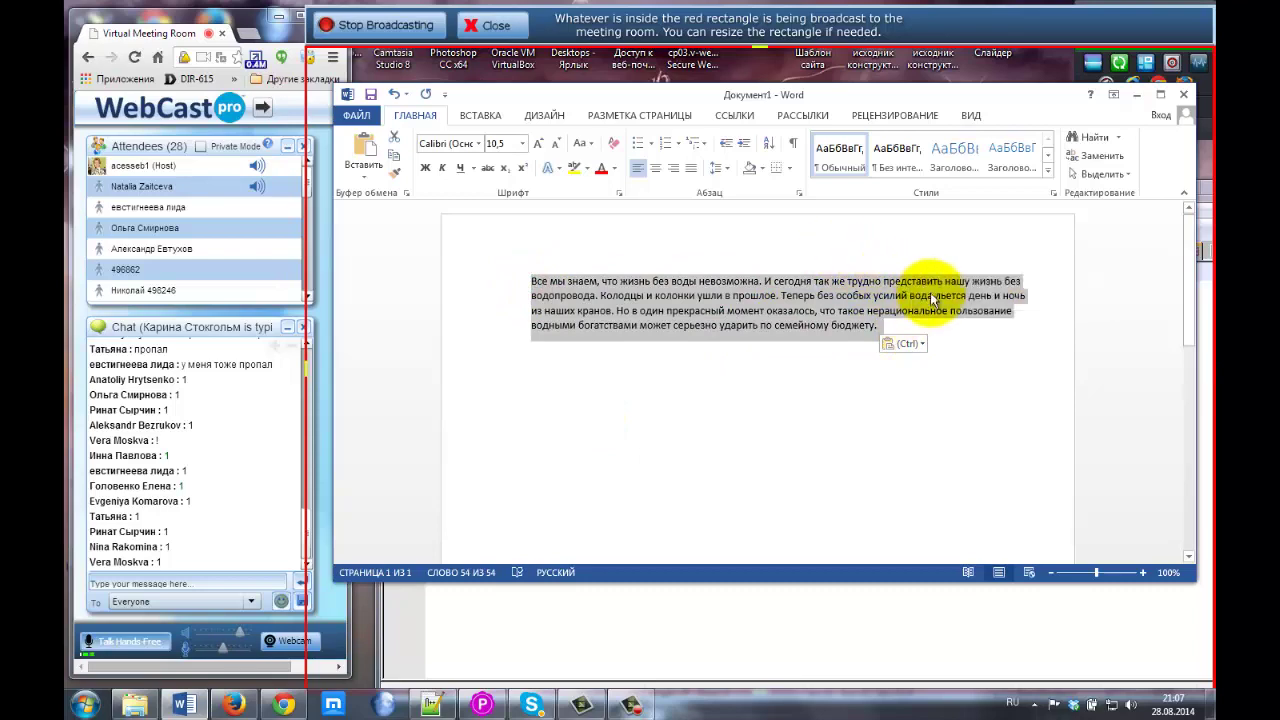
Set the pasted paragraph's font size to 12 pt and reselect the paragraph.
click(521, 146)
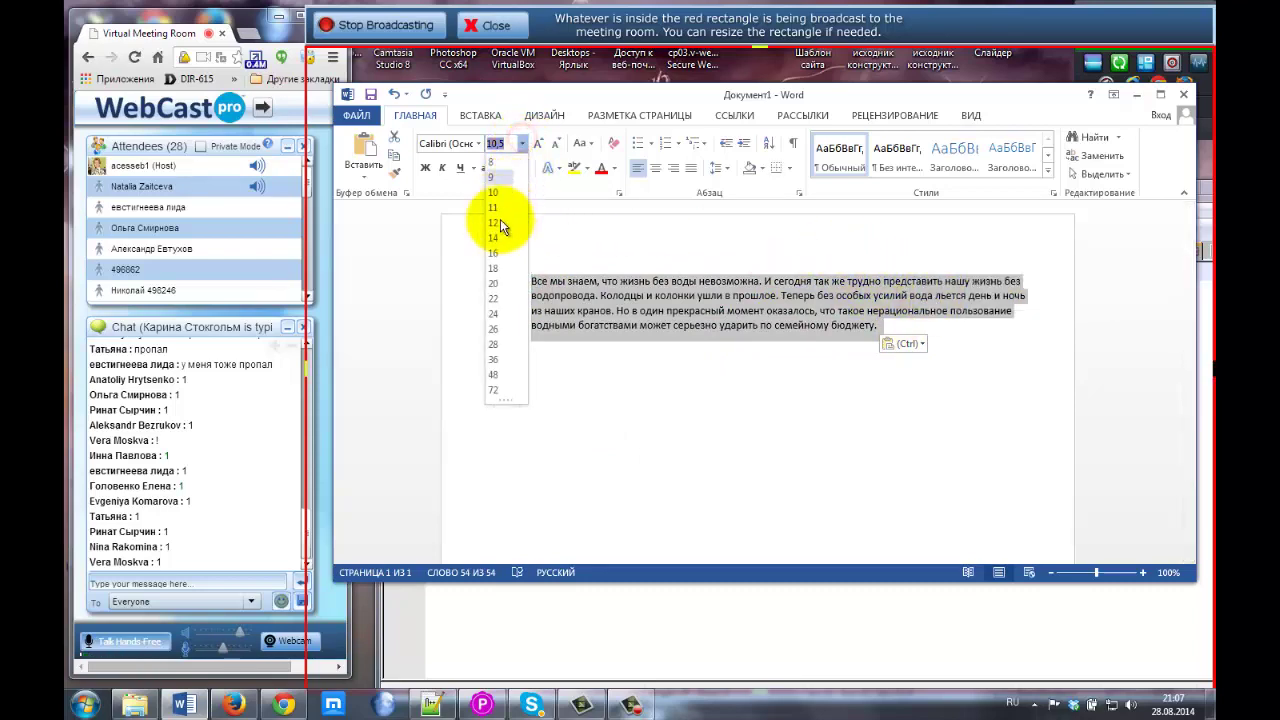
click(493, 224)
click(601, 316)
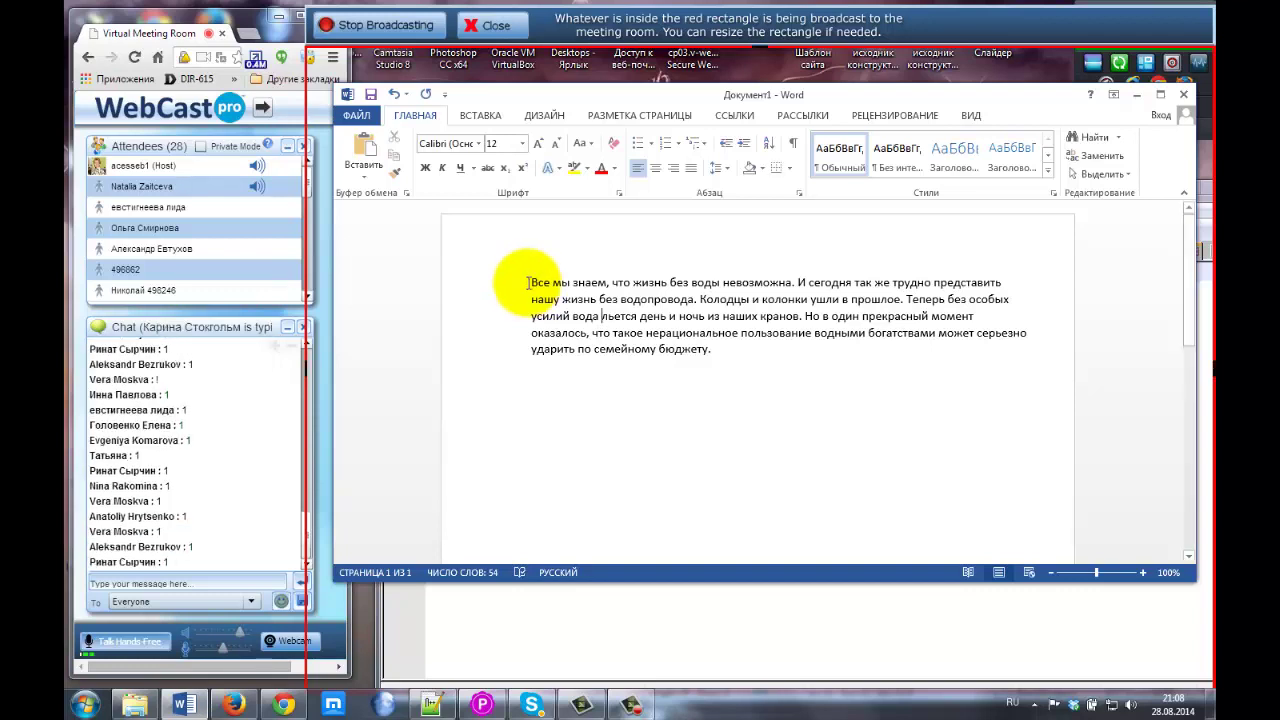
drag(527, 283, 749, 363)
key(ctrl+c)
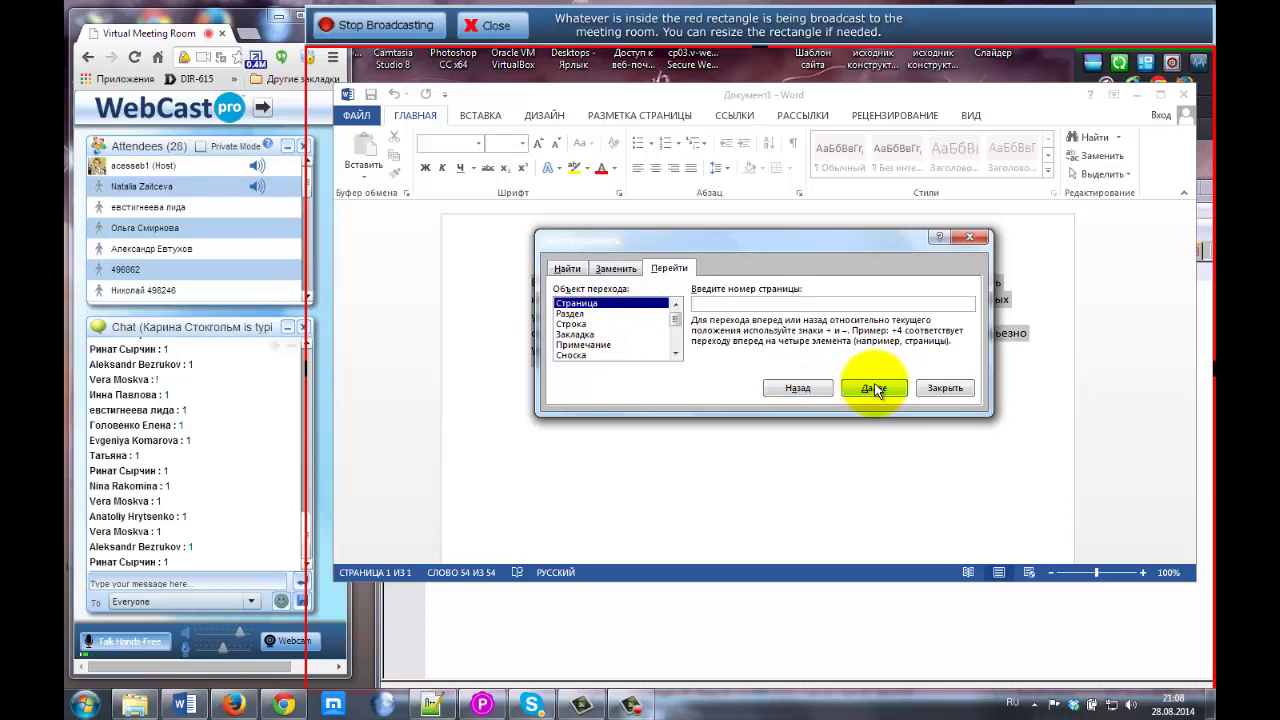
Close Go To, run the F7 spell check to a clean finish, and return to Firefox.
click(945, 388)
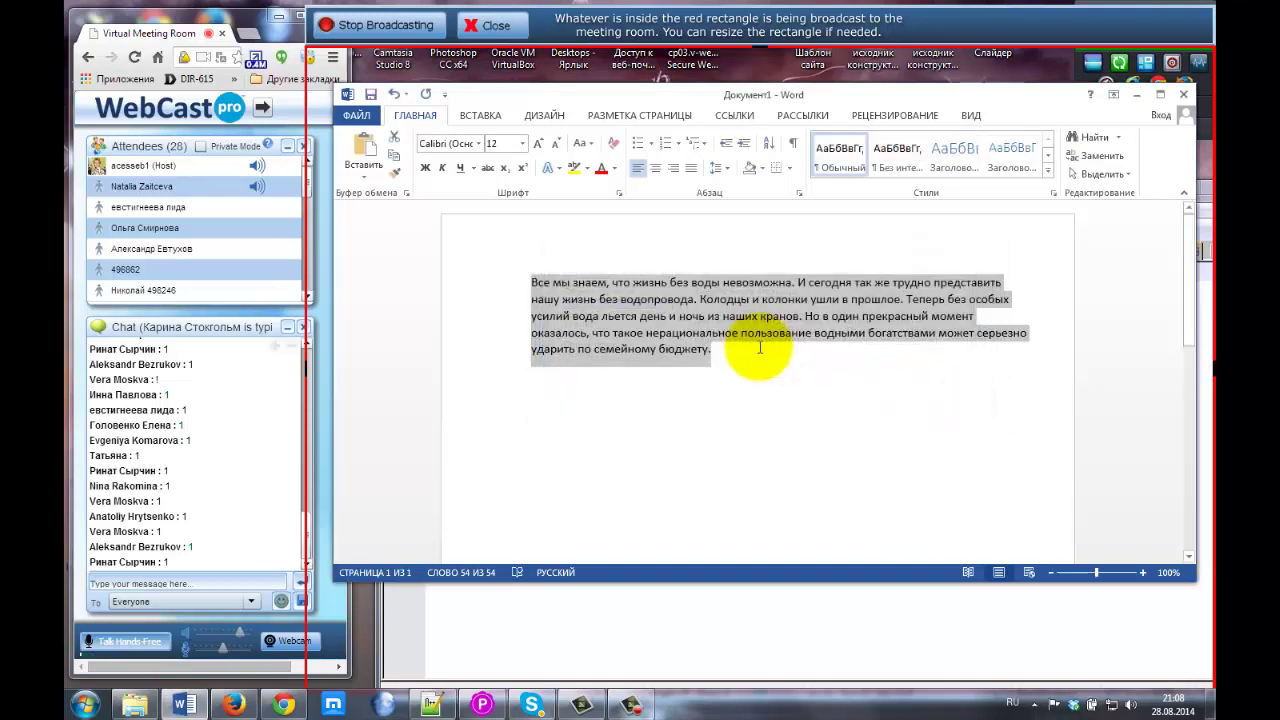
key(F7)
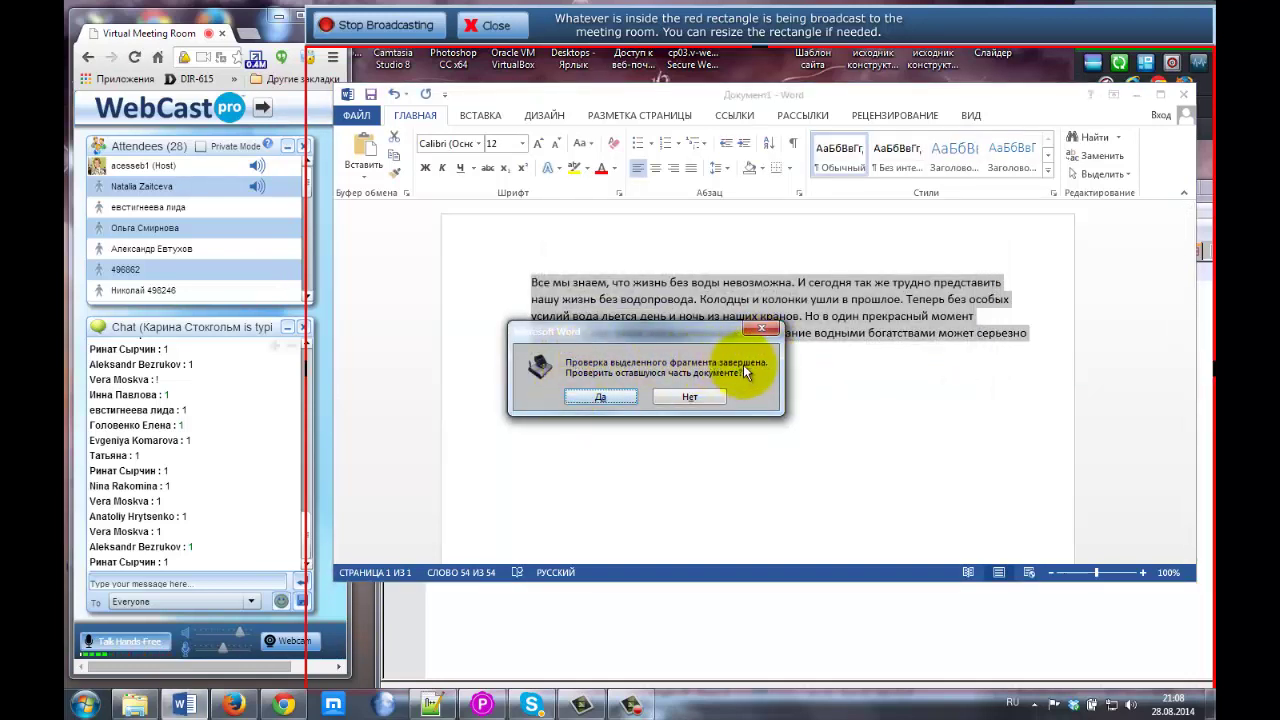
click(600, 400)
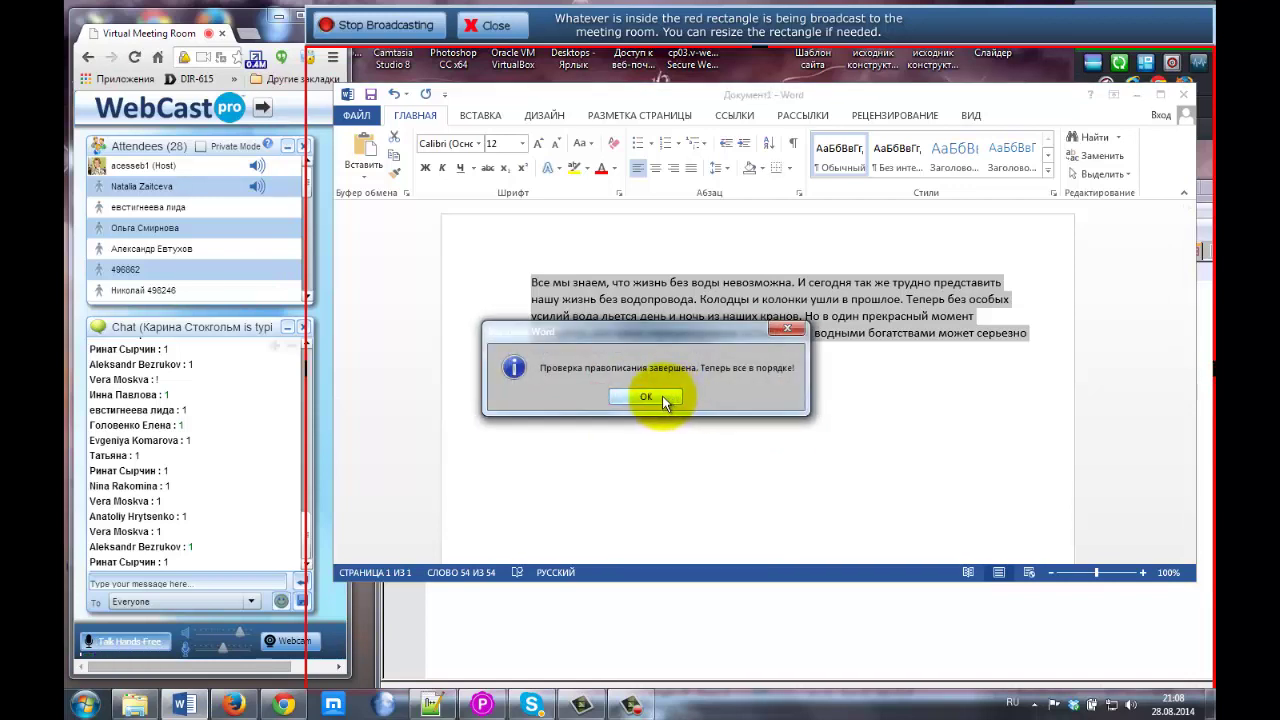
click(653, 397)
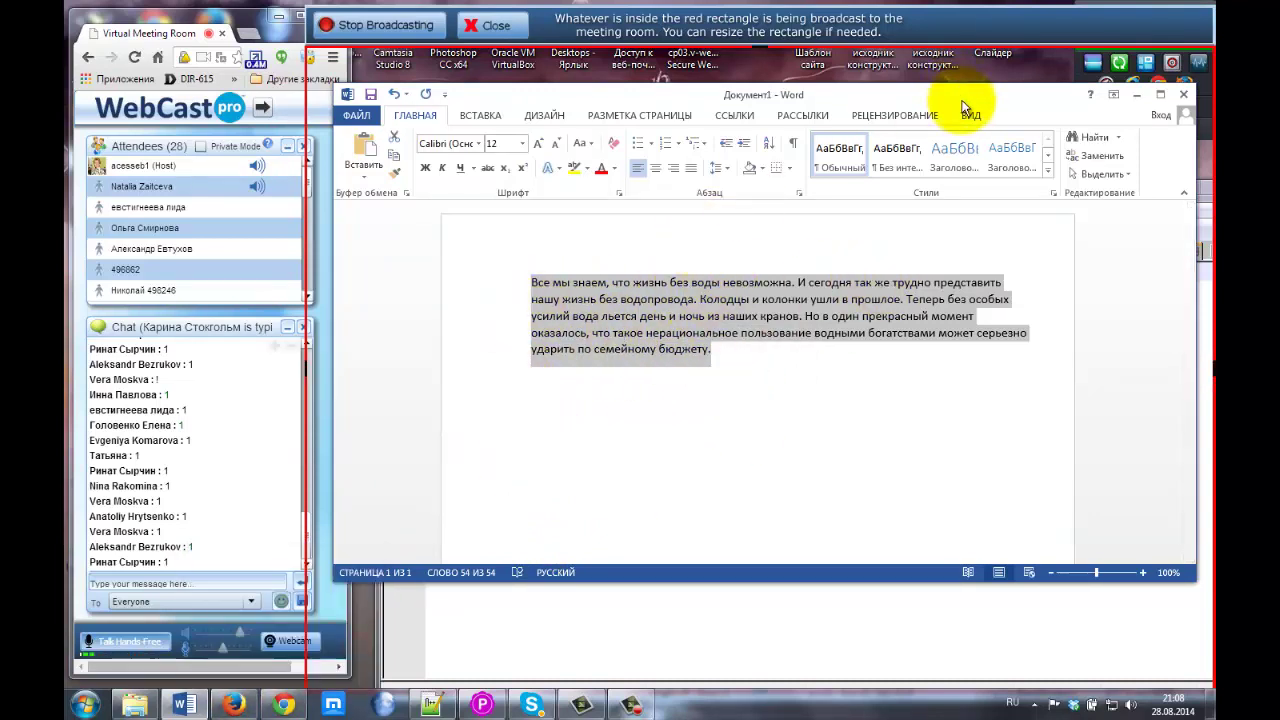
click(300, 702)
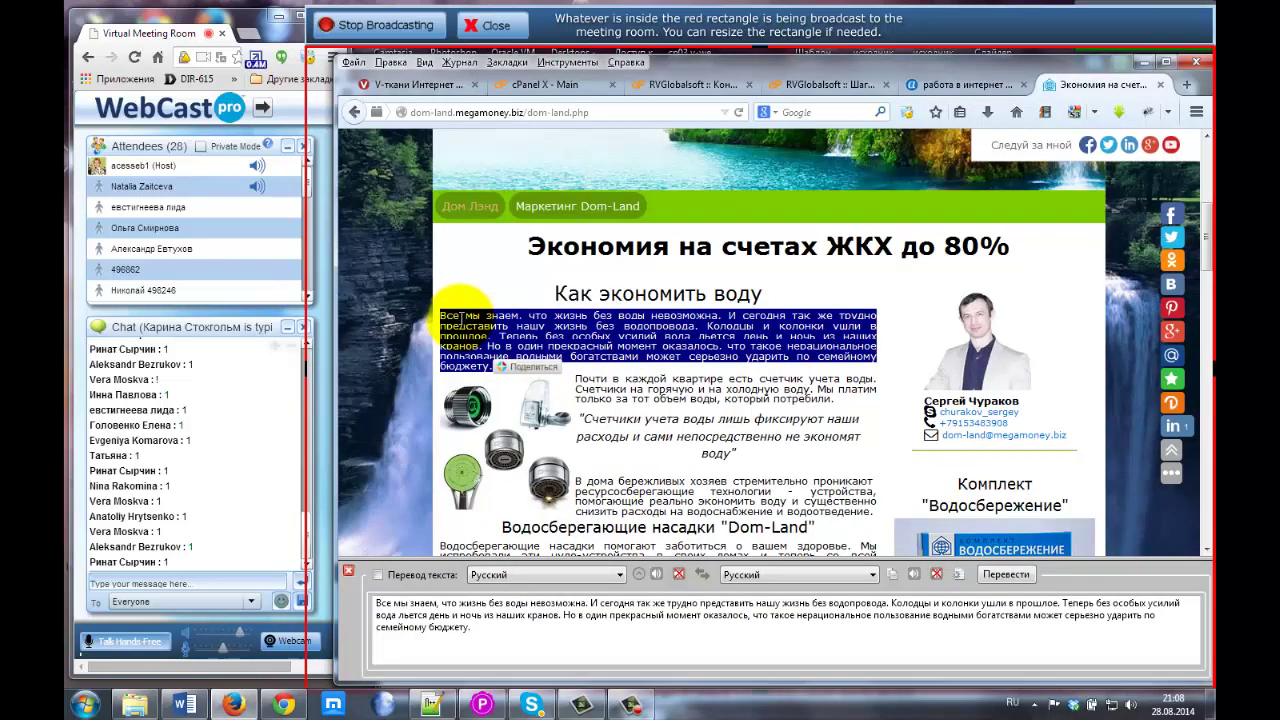
In the RVGlobalsoft editor, close the translation panel and paste the paragraph under 'Эта страница'.
click(812, 82)
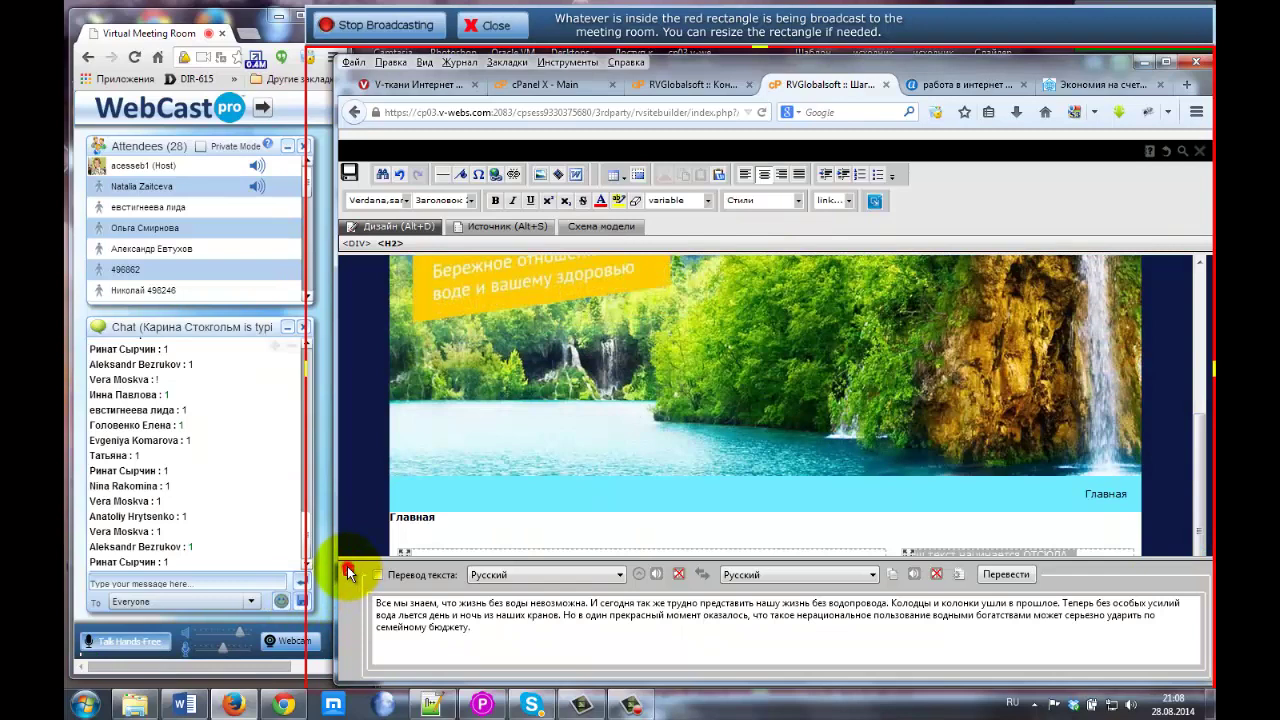
click(348, 572)
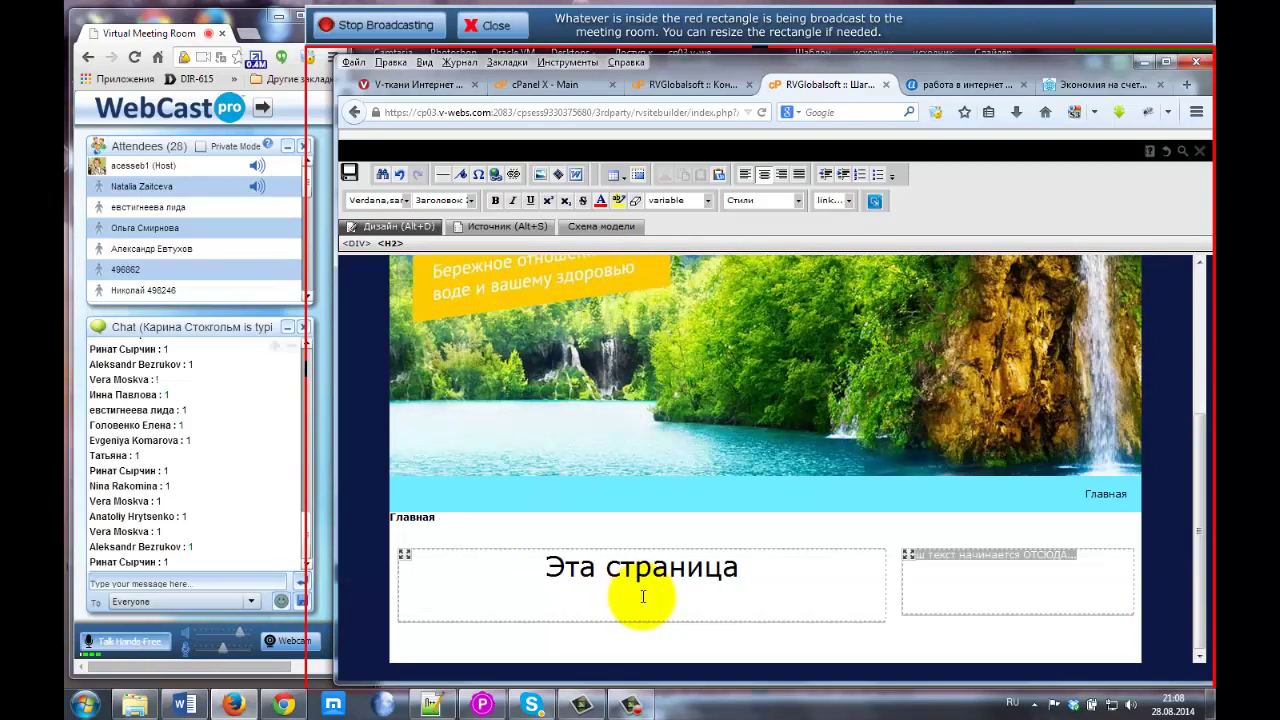
key(ctrl+v)
scroll(547, 552, down, 1)
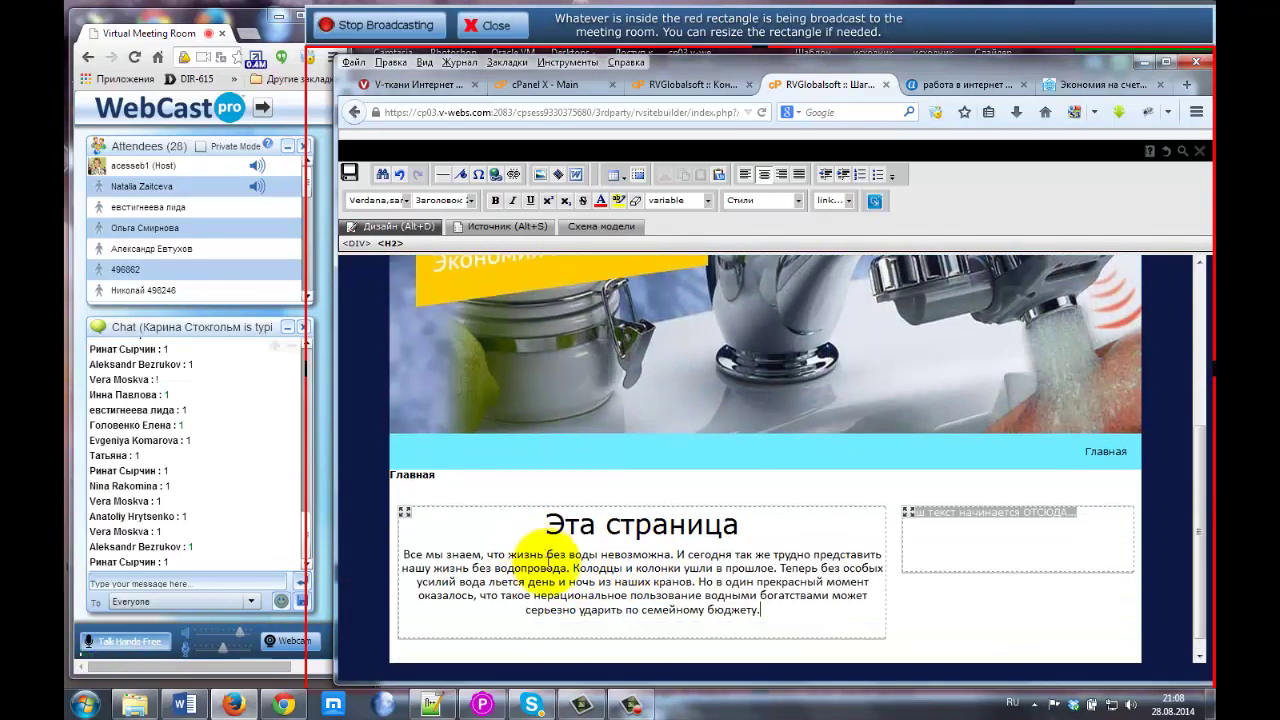
click(699, 568)
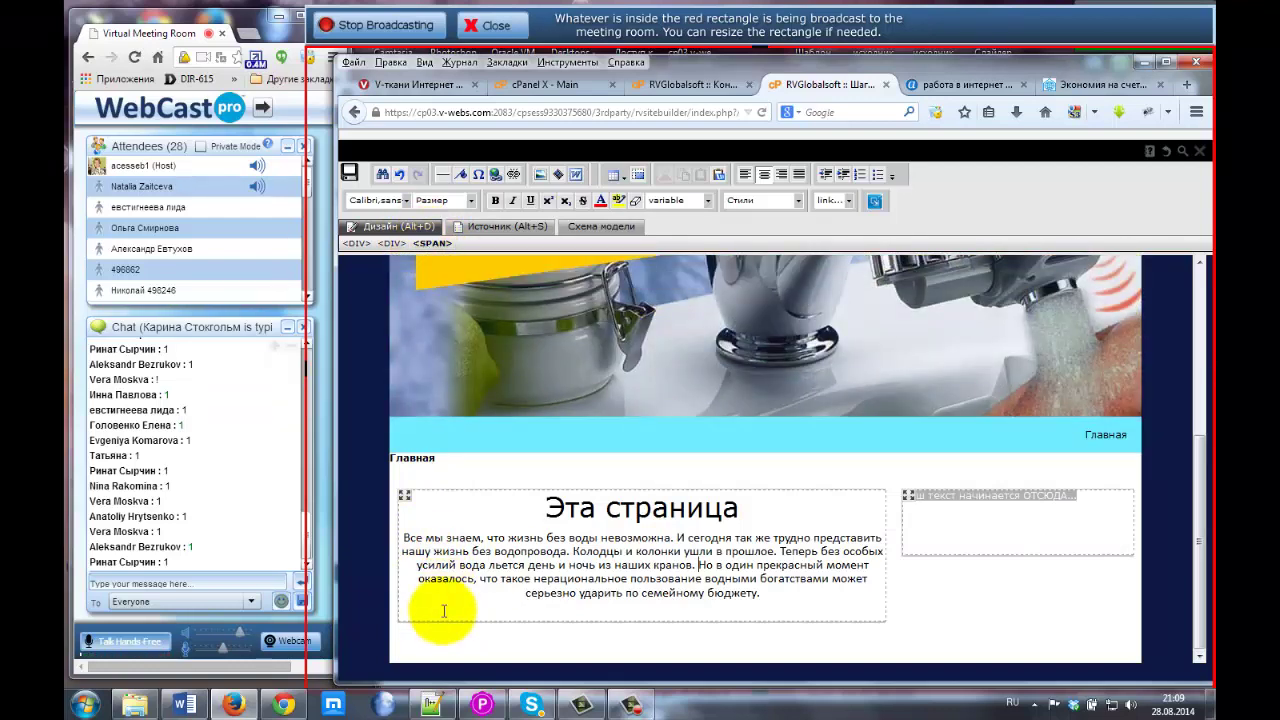
Inspect the pasted paragraph's bulky Word markup in the Источник source view.
click(495, 229)
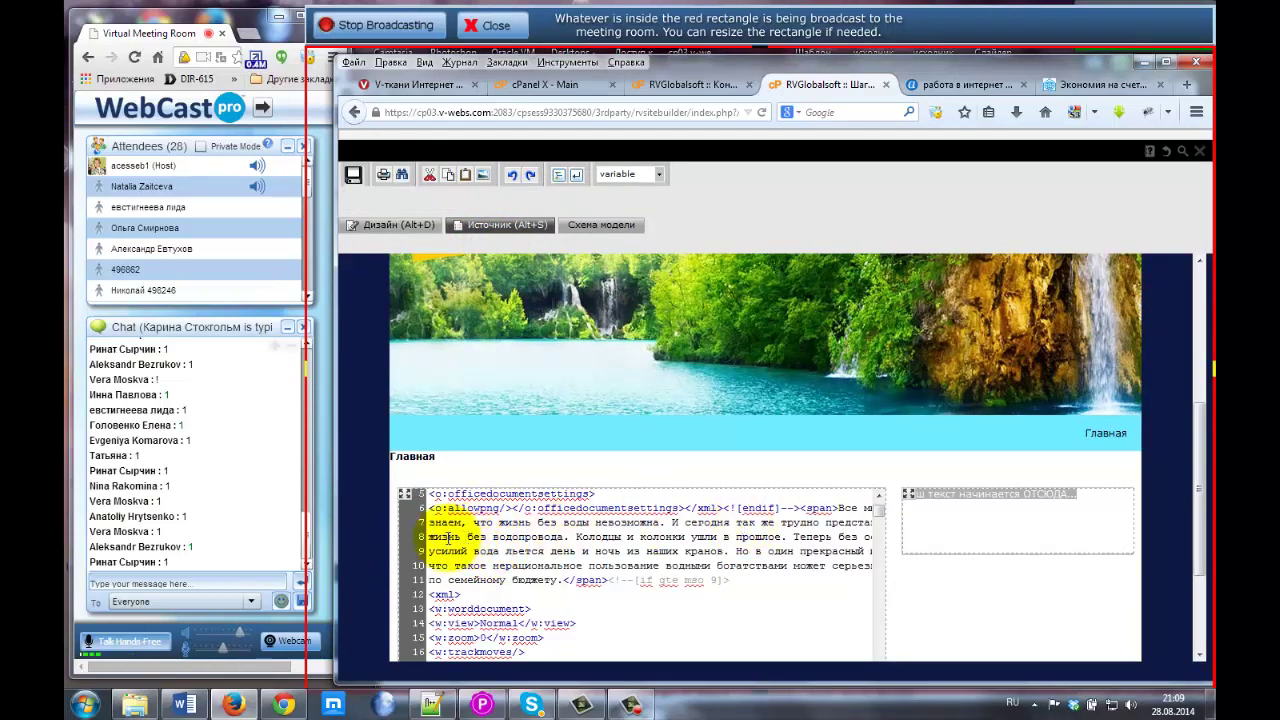
scroll(560, 540, up, 2)
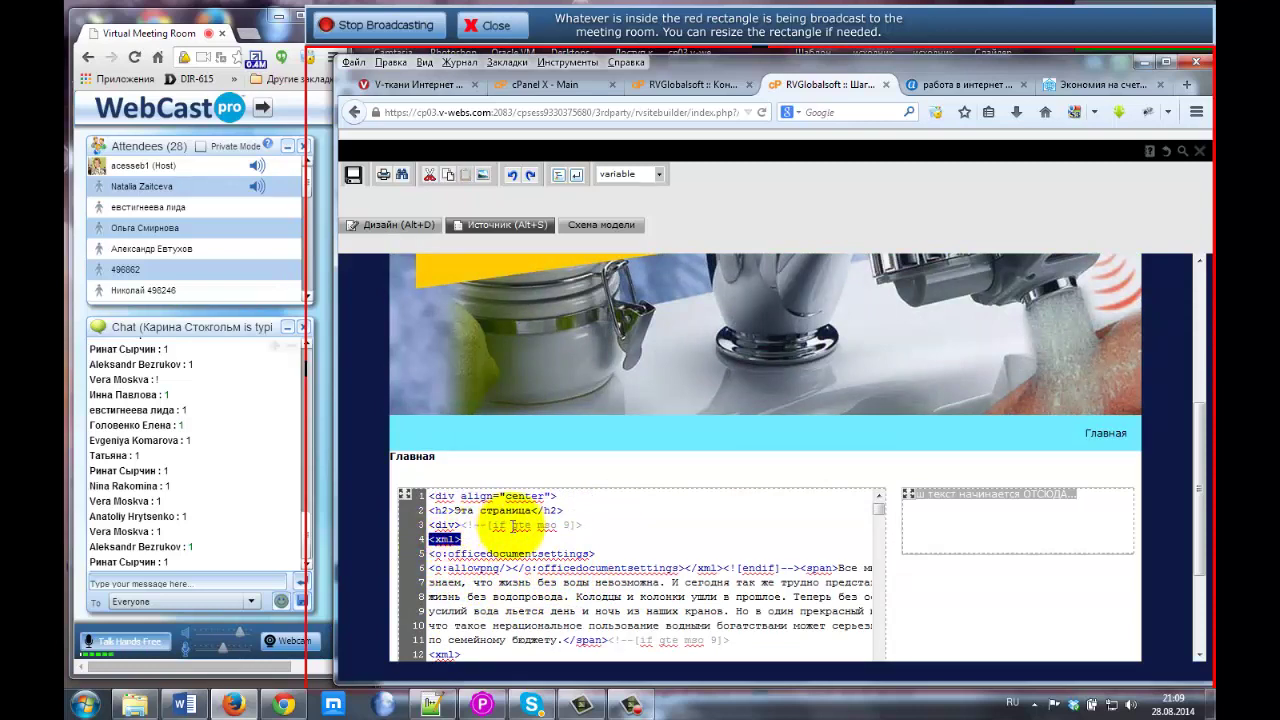
drag(513, 540, 830, 567)
scroll(520, 560, up, 1)
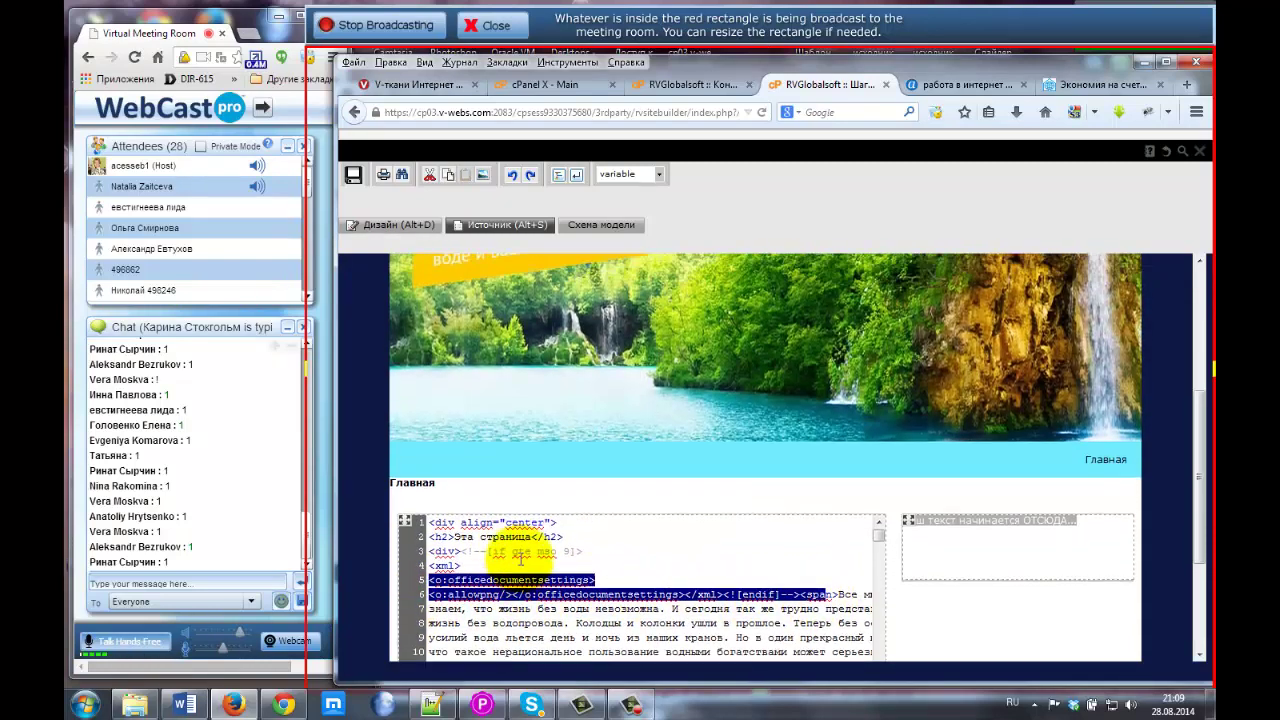
scroll(520, 560, down, 6)
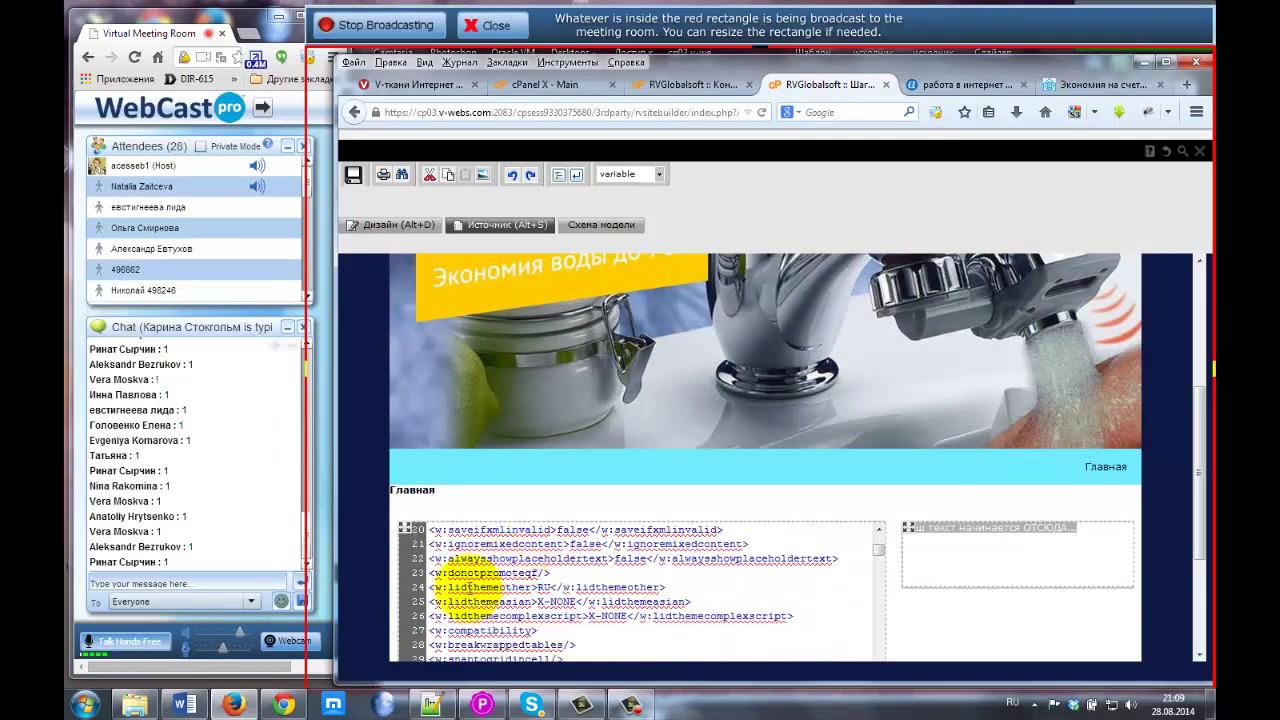
scroll(460, 577, down, 6)
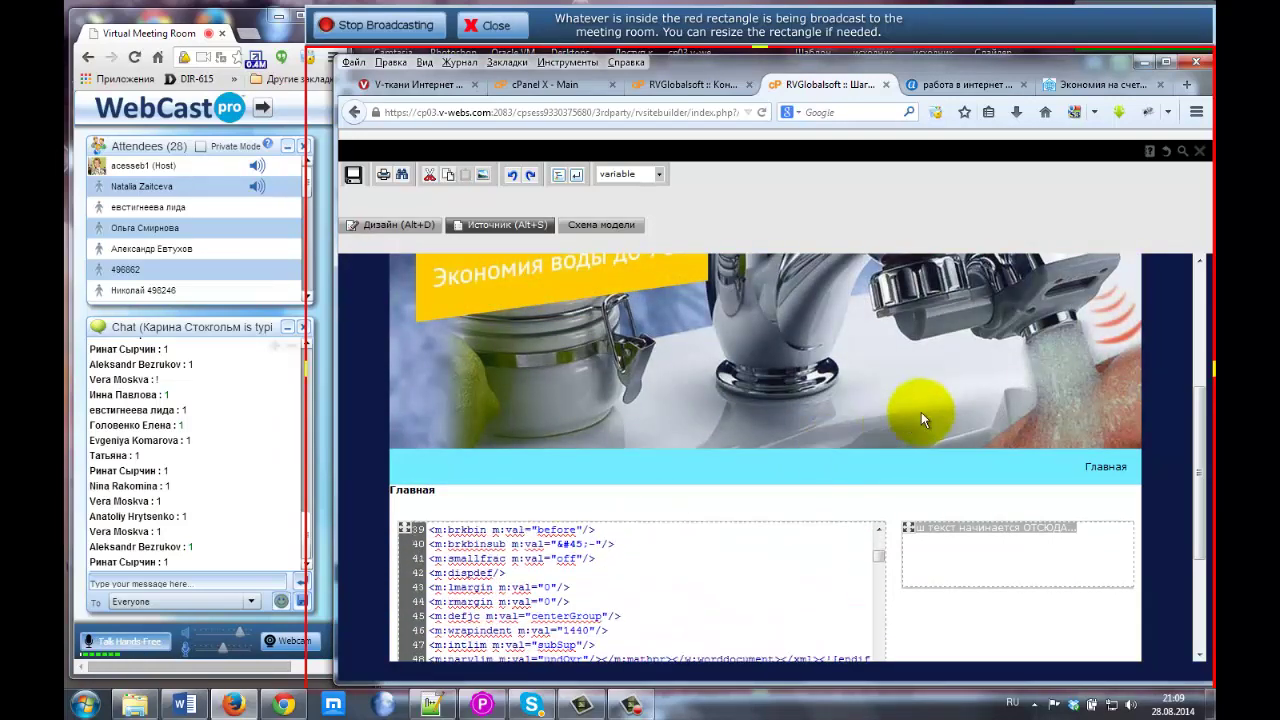
scroll(940, 405, down, 1)
scroll(969, 400, down, 1)
scroll(486, 543, down, 8)
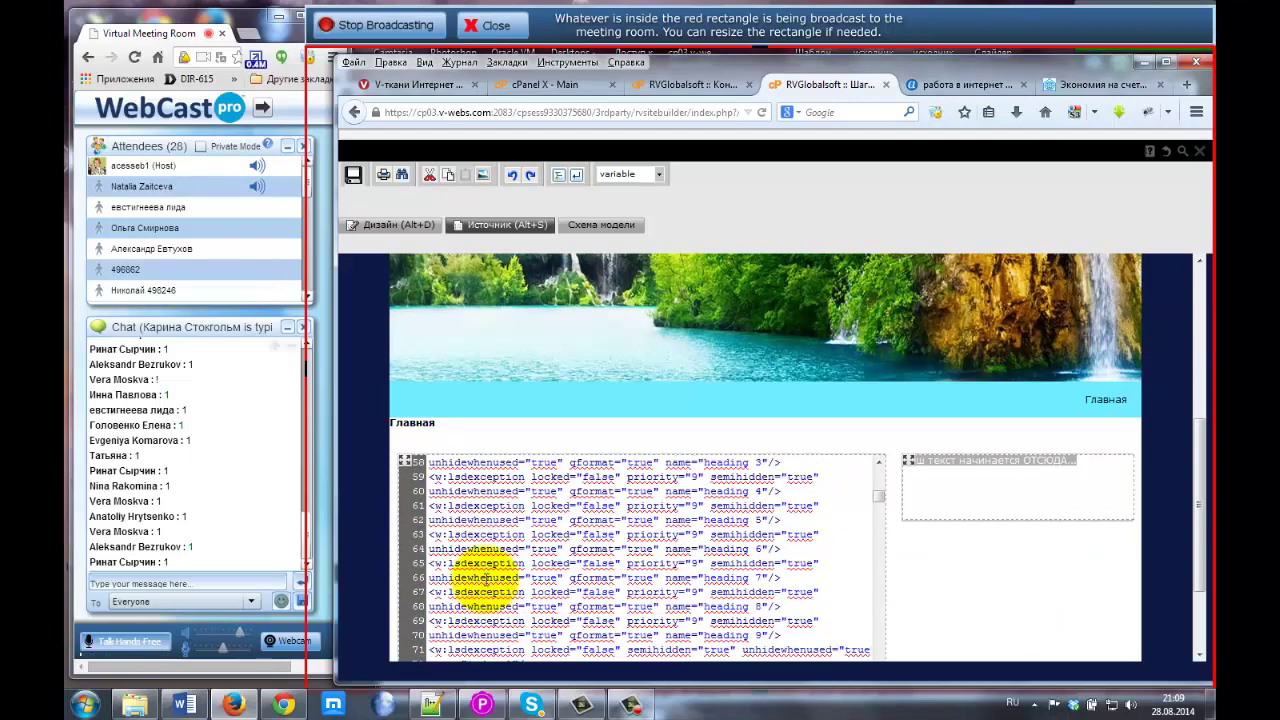
scroll(490, 577, down, 15)
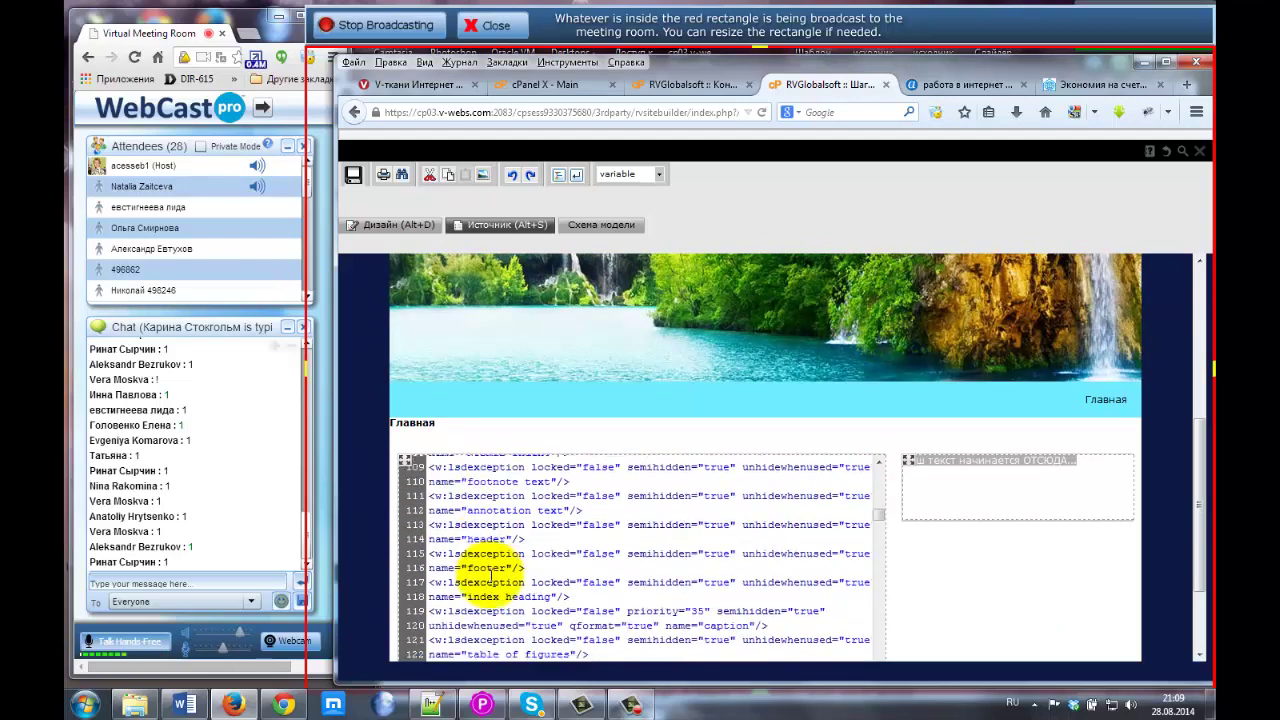
scroll(490, 577, down, 20)
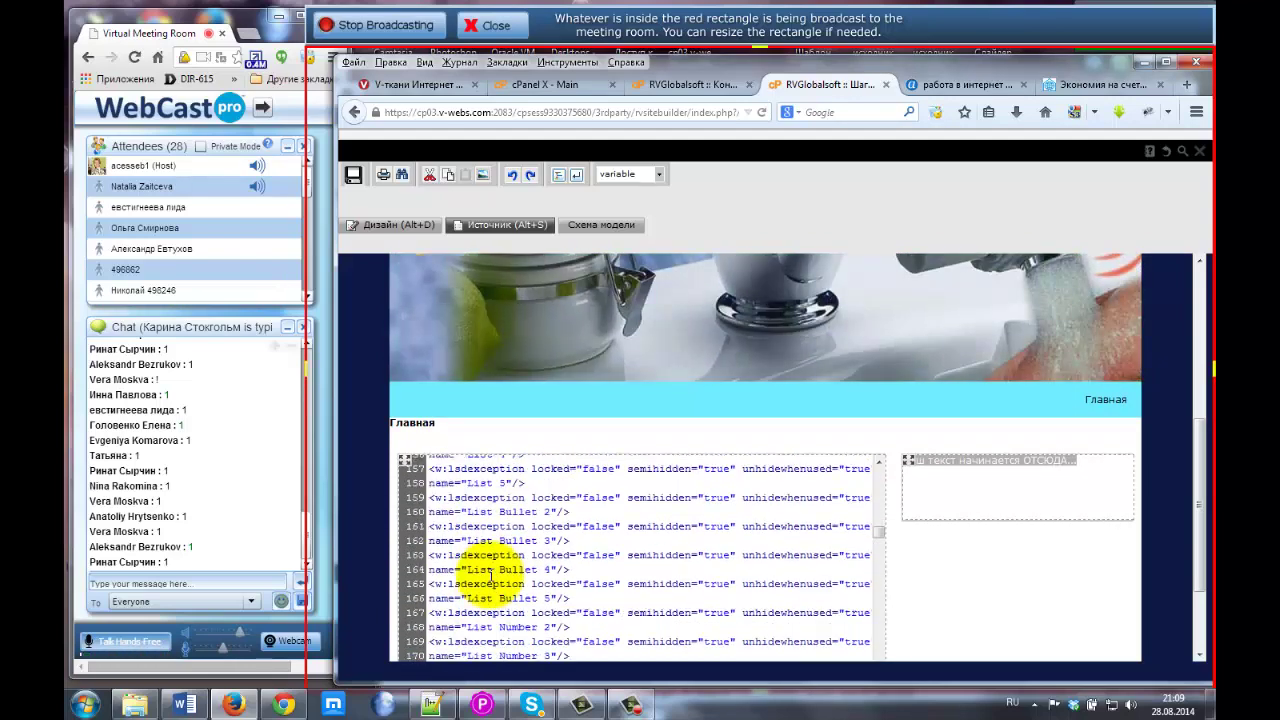
scroll(490, 574, down, 20)
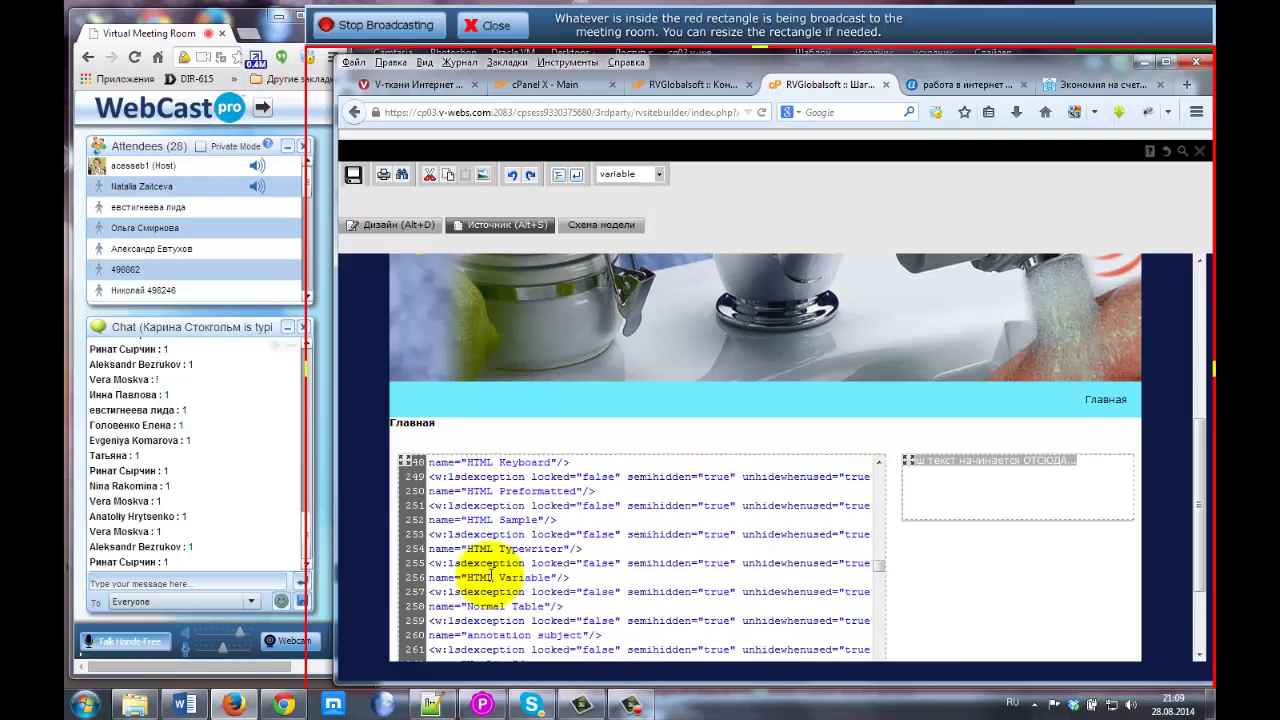
scroll(490, 574, down, 20)
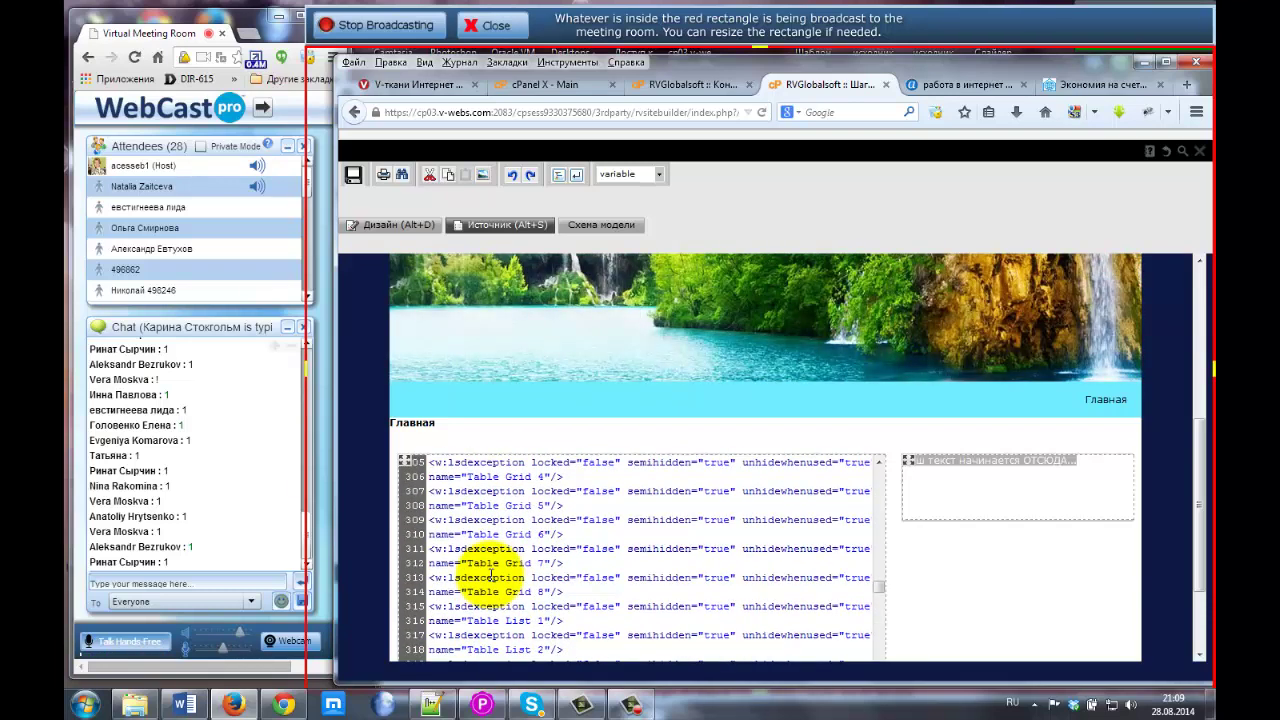
scroll(490, 577, up, 20)
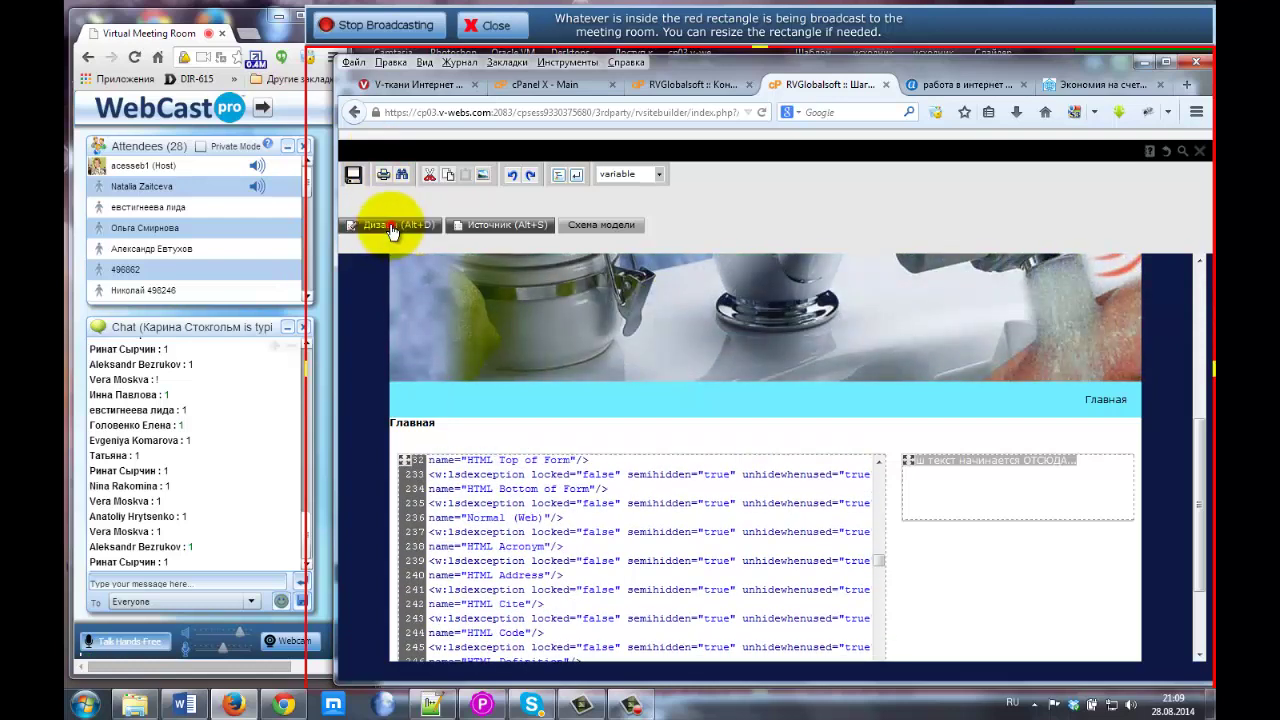
Back in Дизайн, undo twice to remove the pasted paragraph, leaving only the heading.
click(392, 228)
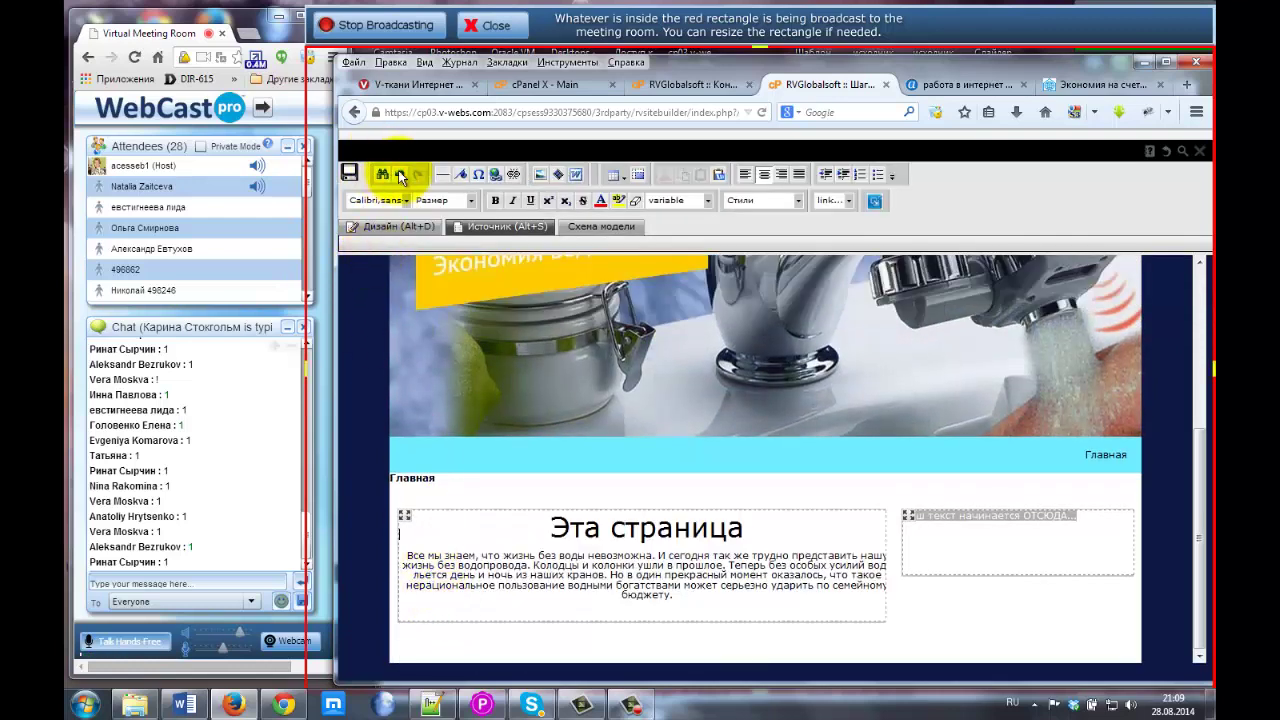
click(401, 174)
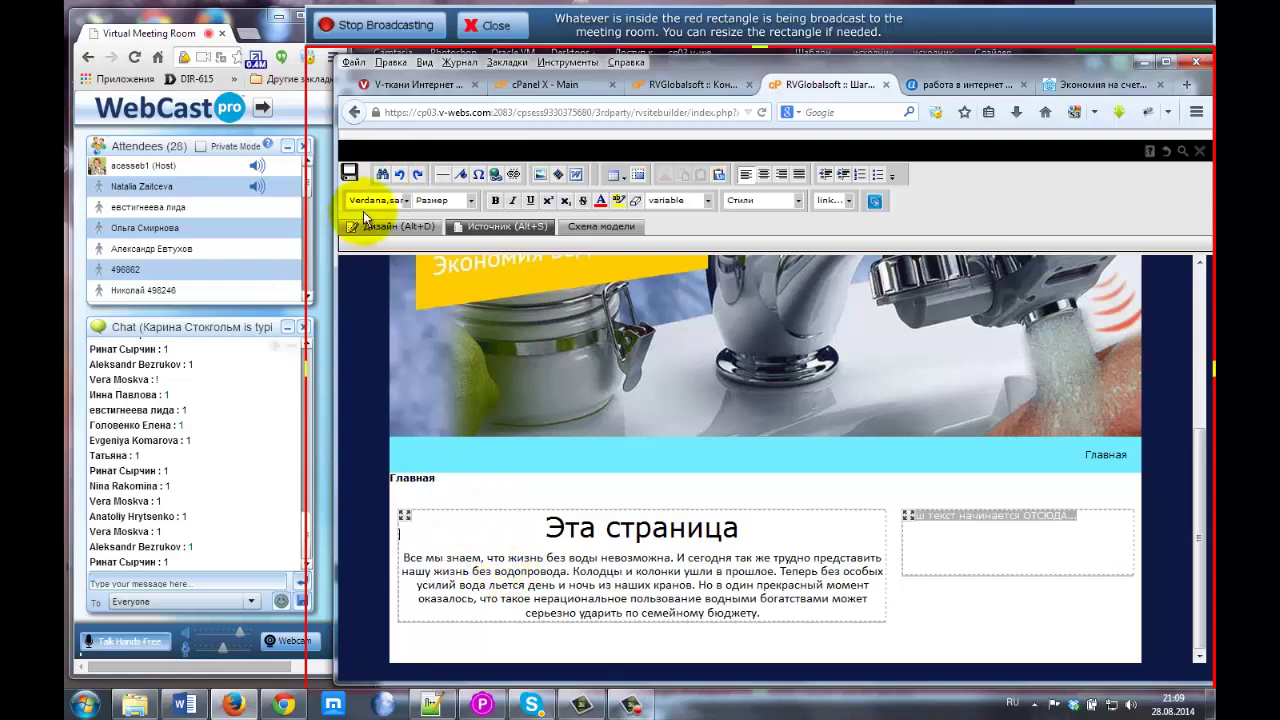
click(401, 174)
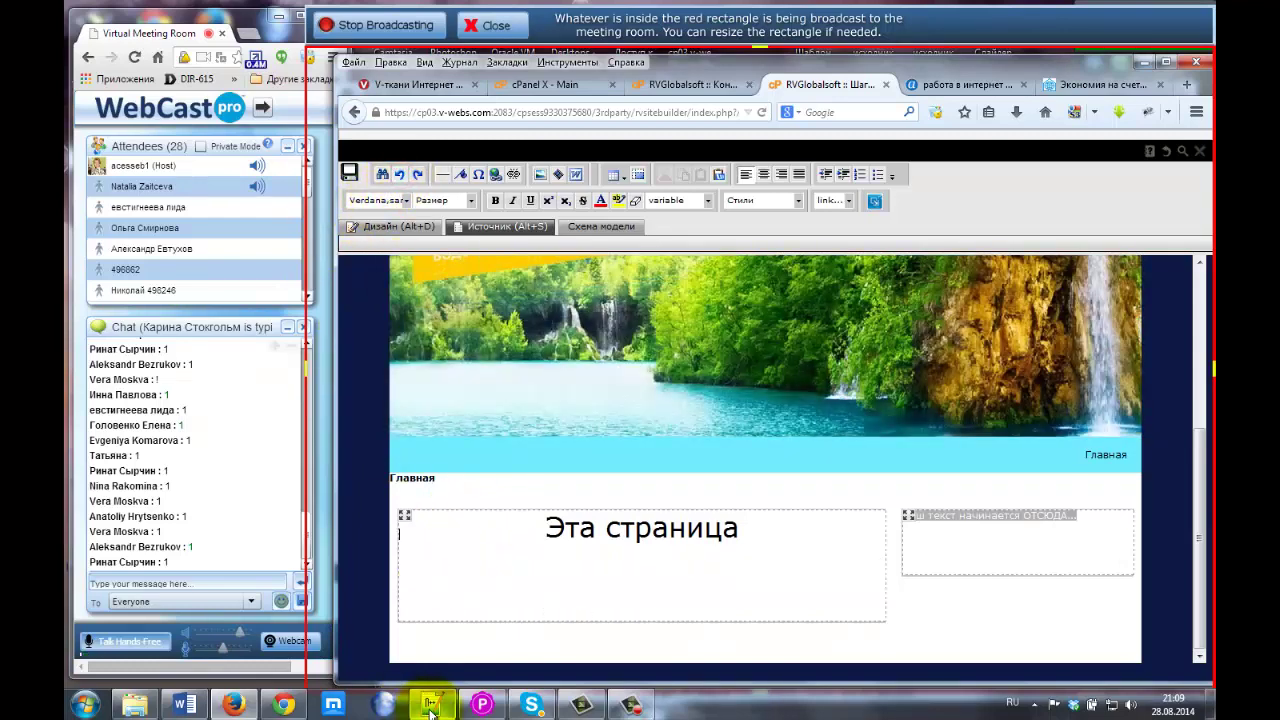
click(430, 706)
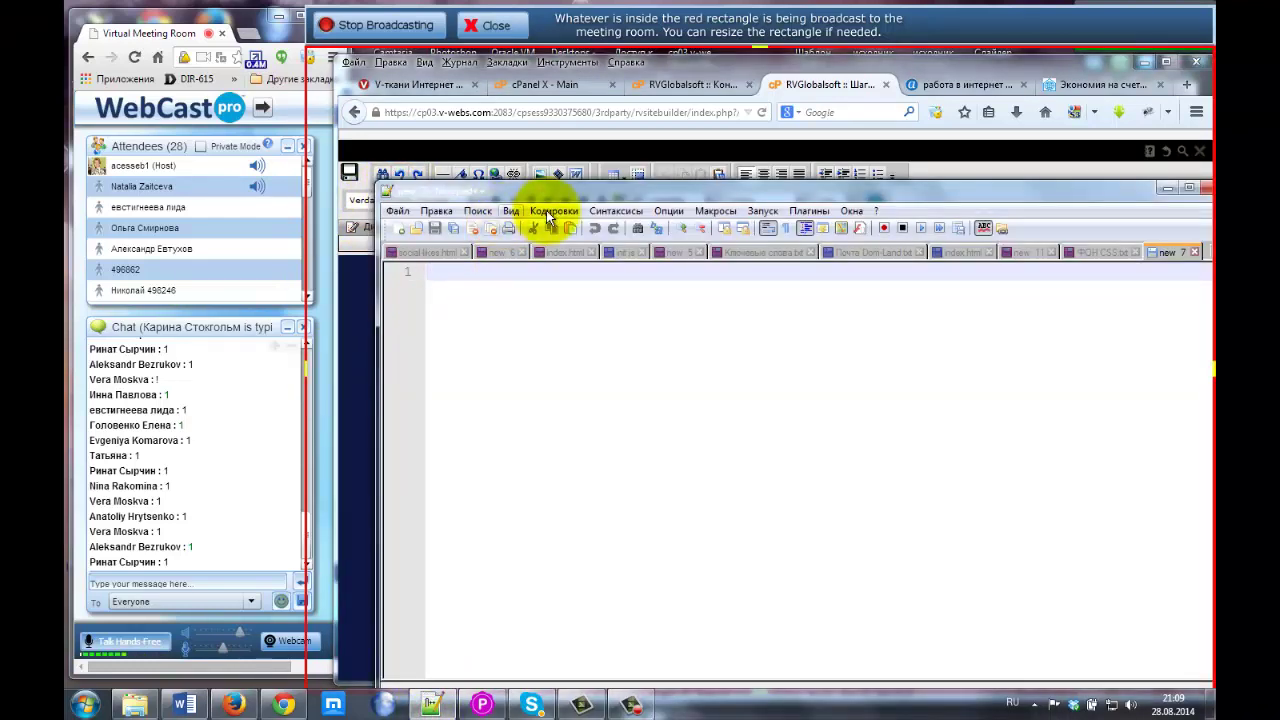
Paste the paragraph into Notepad++'s 'new 7' tab as plain text and select all of it.
drag(555, 194, 542, 183)
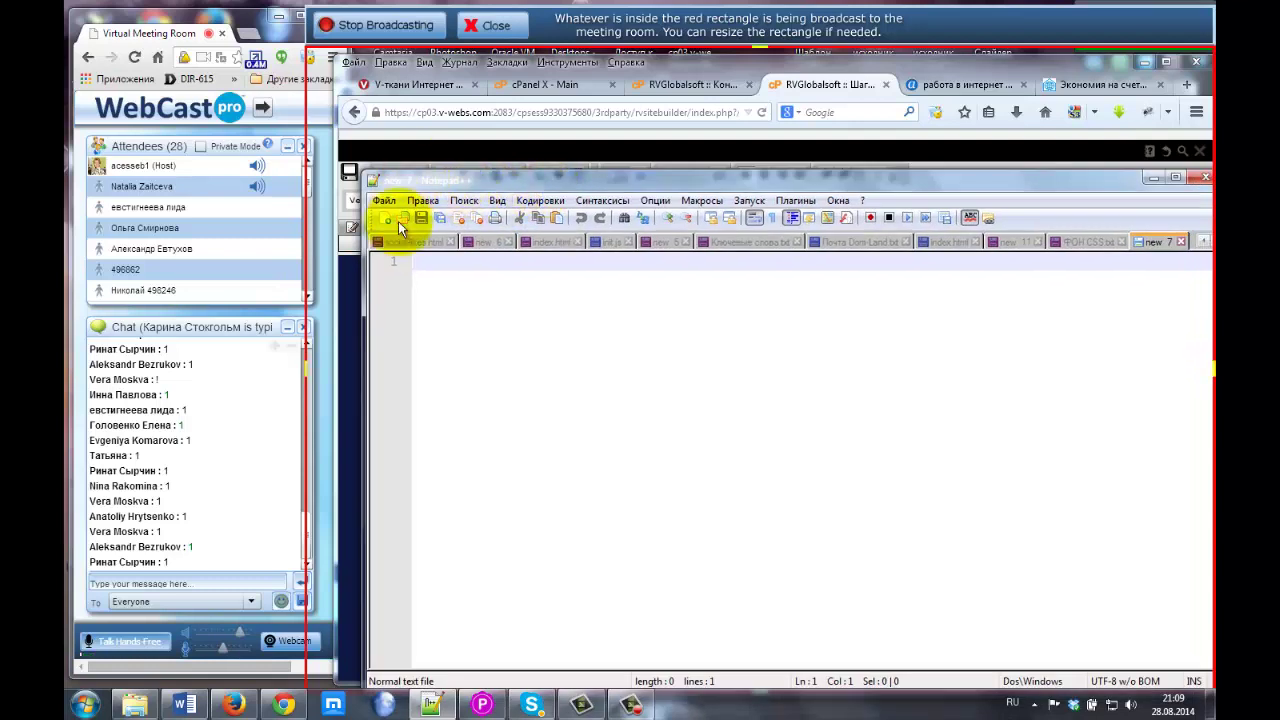
text(Все мы знаем, что жизнь без воды невозможна. И сегодня так же трудно представить нашу жизнь без водопровода. Колодцы и колонки ушли в прошлое. Теперь без особых усилий вода льется день и ночь из наших кранов. Но в один прекрасный момент оказалось, что такое нерациональное пользование водными богатствами может серьезно ударить по семейному бюджету.)
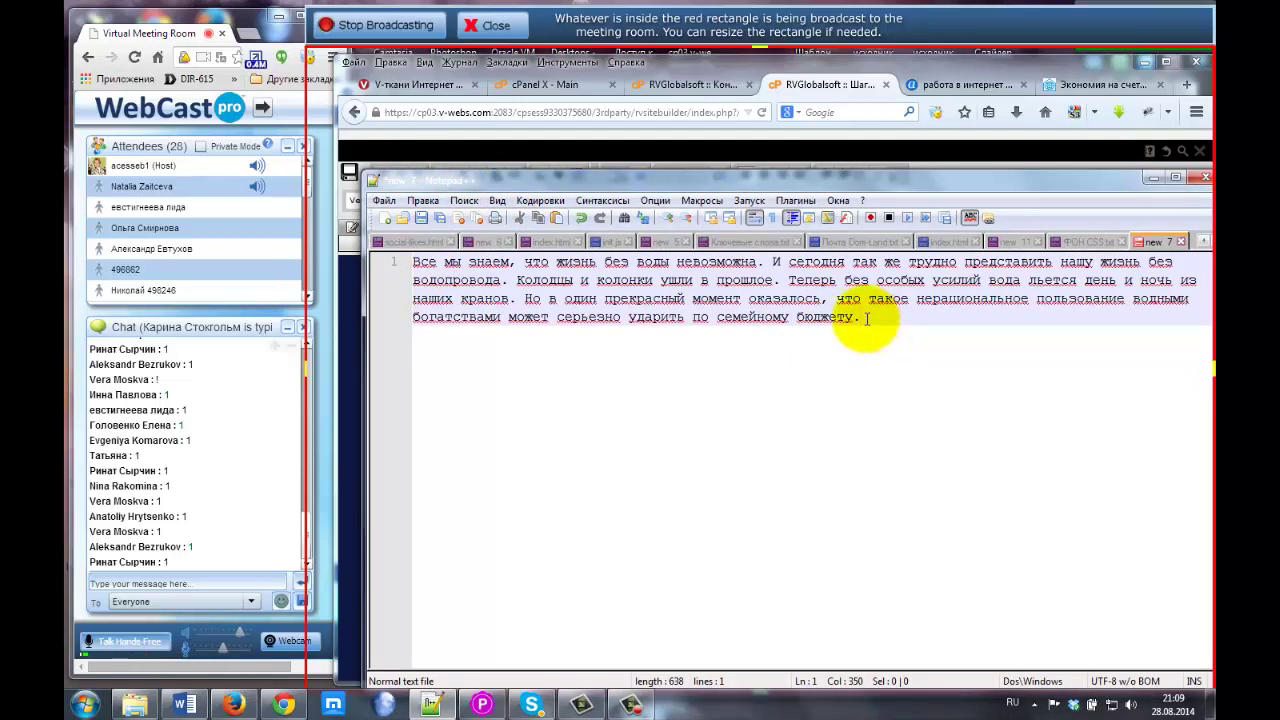
click(665, 297)
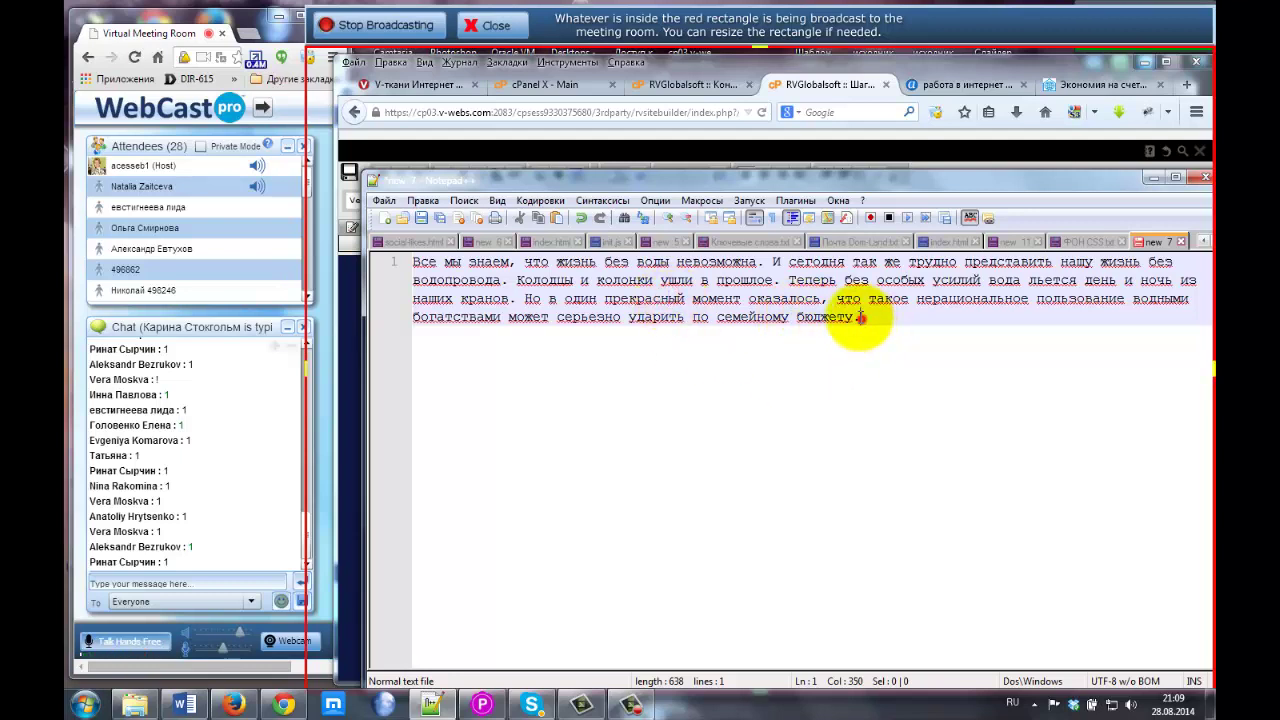
drag(859, 317, 397, 247)
key(ctrl+c)
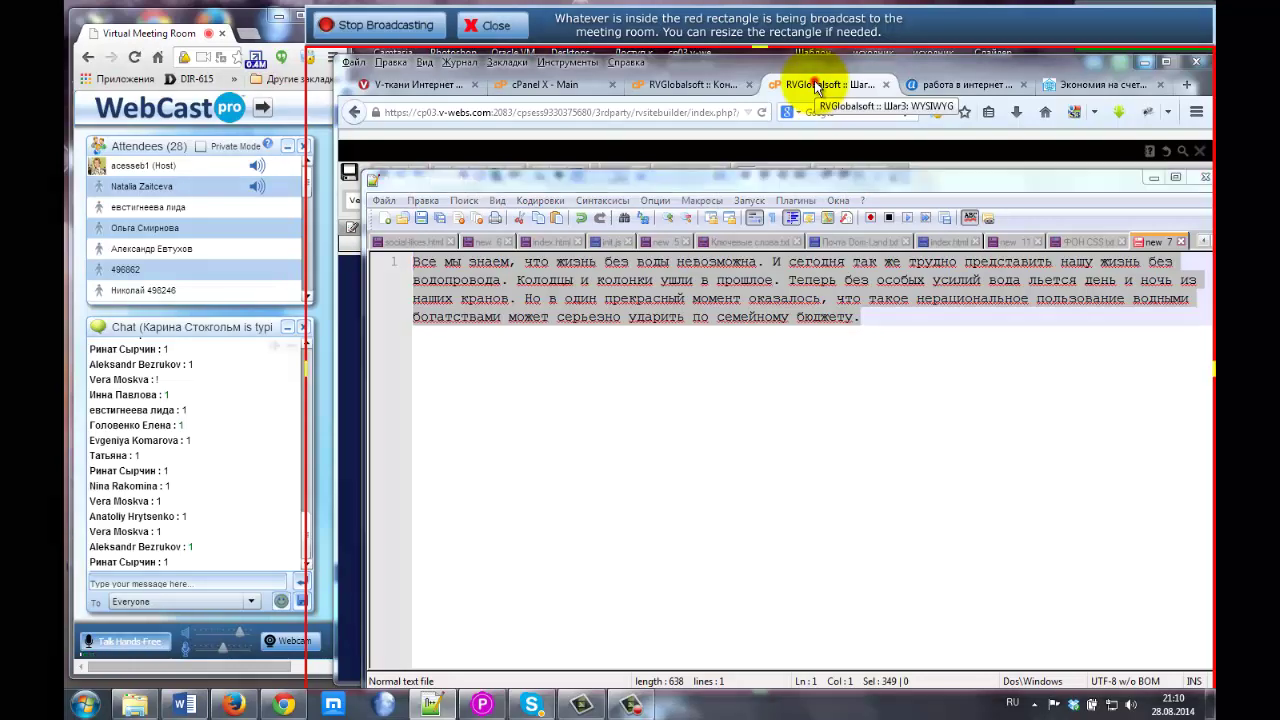
Back in the site builder, paste the plain-text water-saving paragraph under the 'Эта страница' heading.
click(815, 86)
click(502, 572)
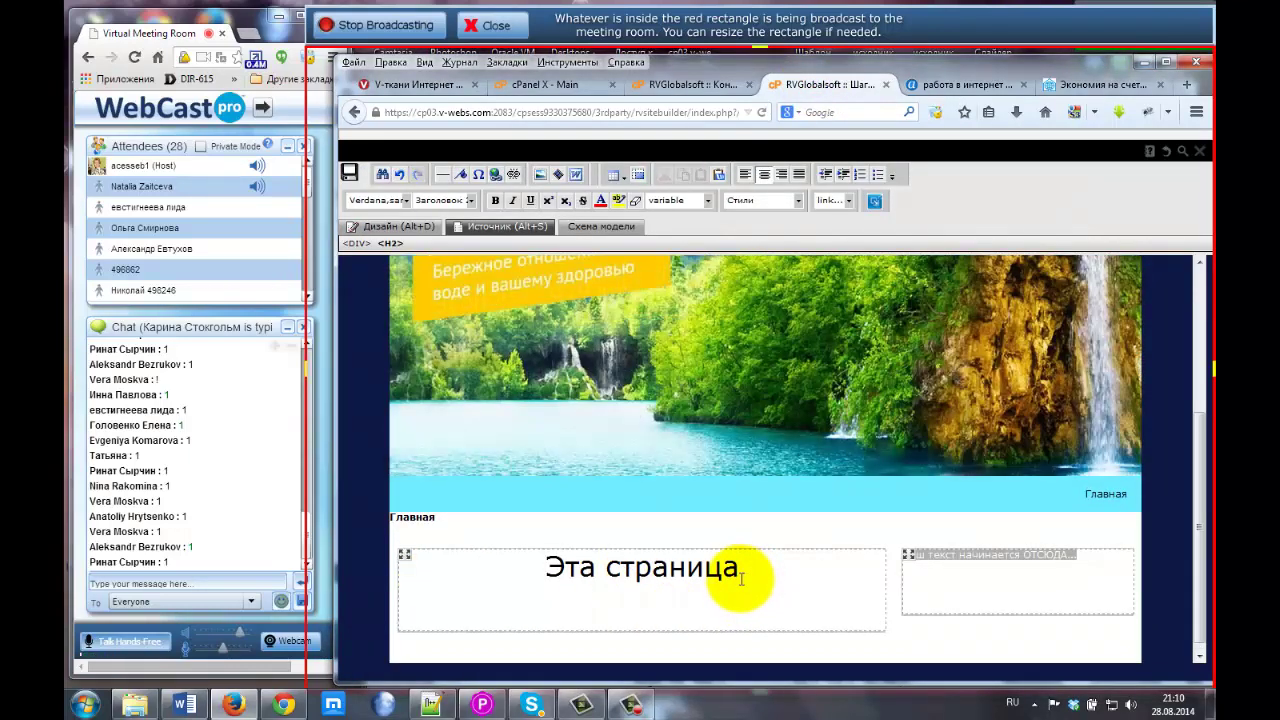
key(ctrl+v)
click(578, 616)
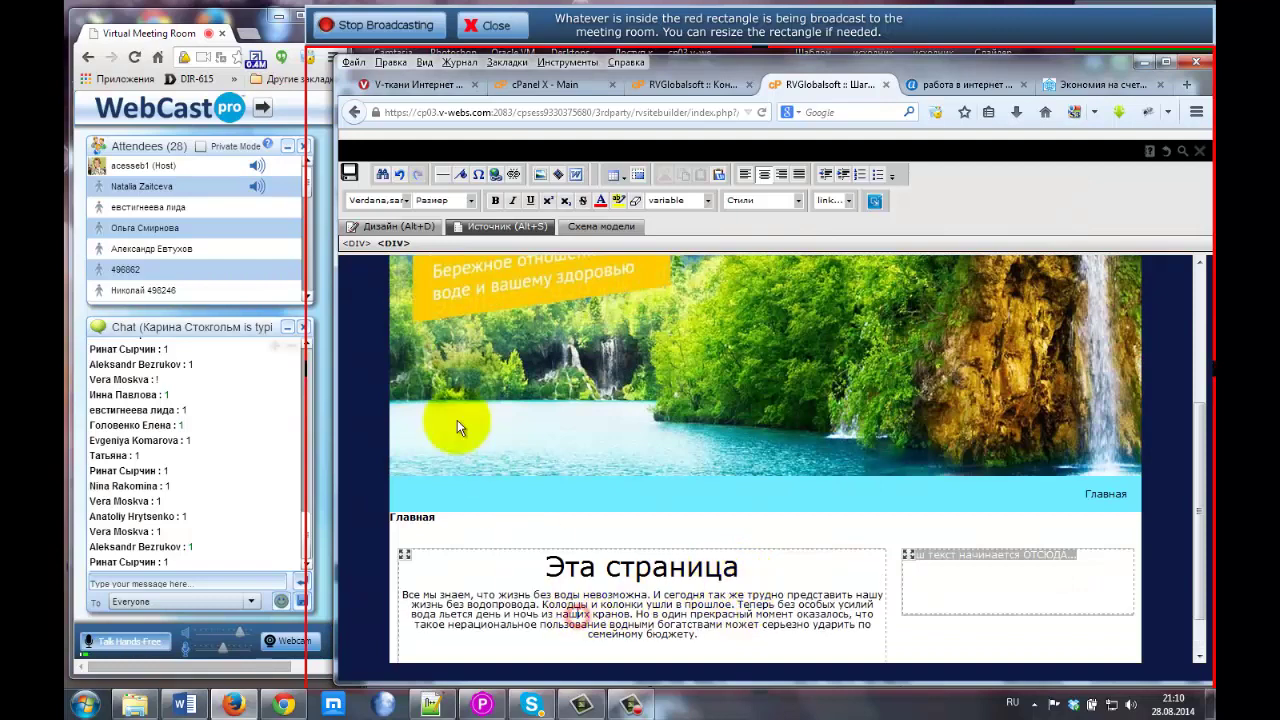
In the Источник source view, wrap long lines and place the caret at the paragraph's div tag.
click(481, 228)
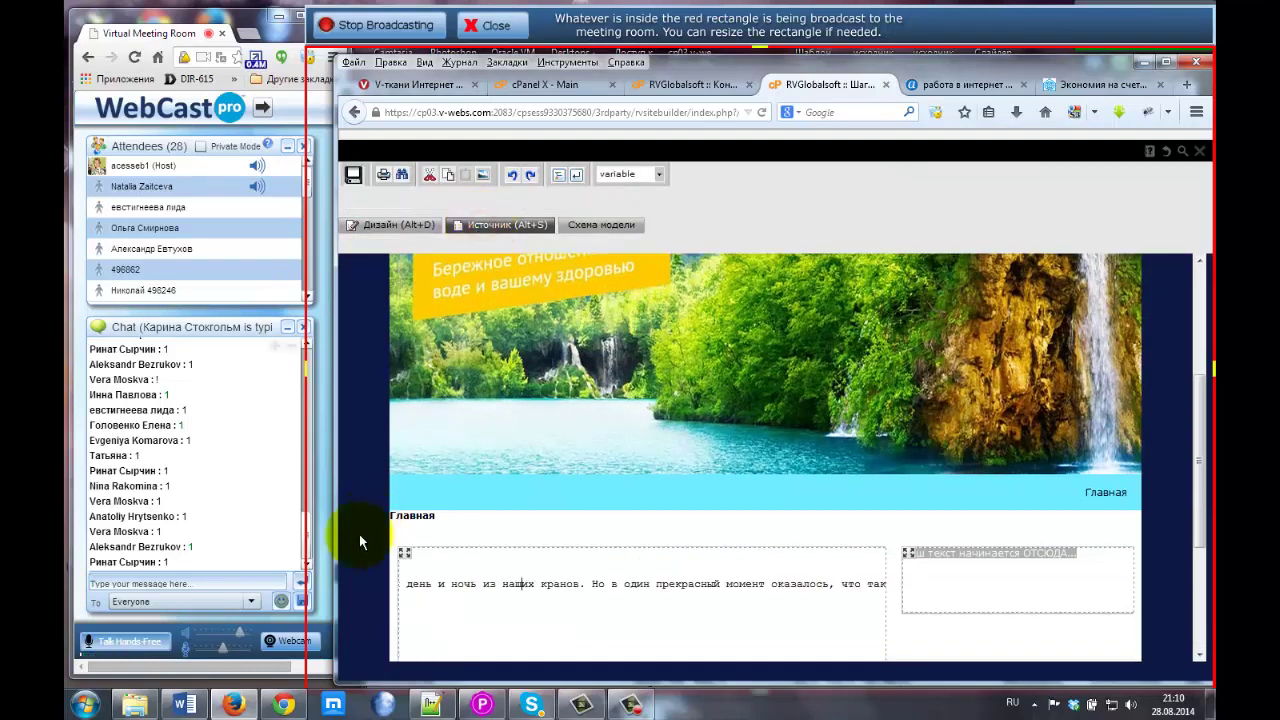
click(493, 566)
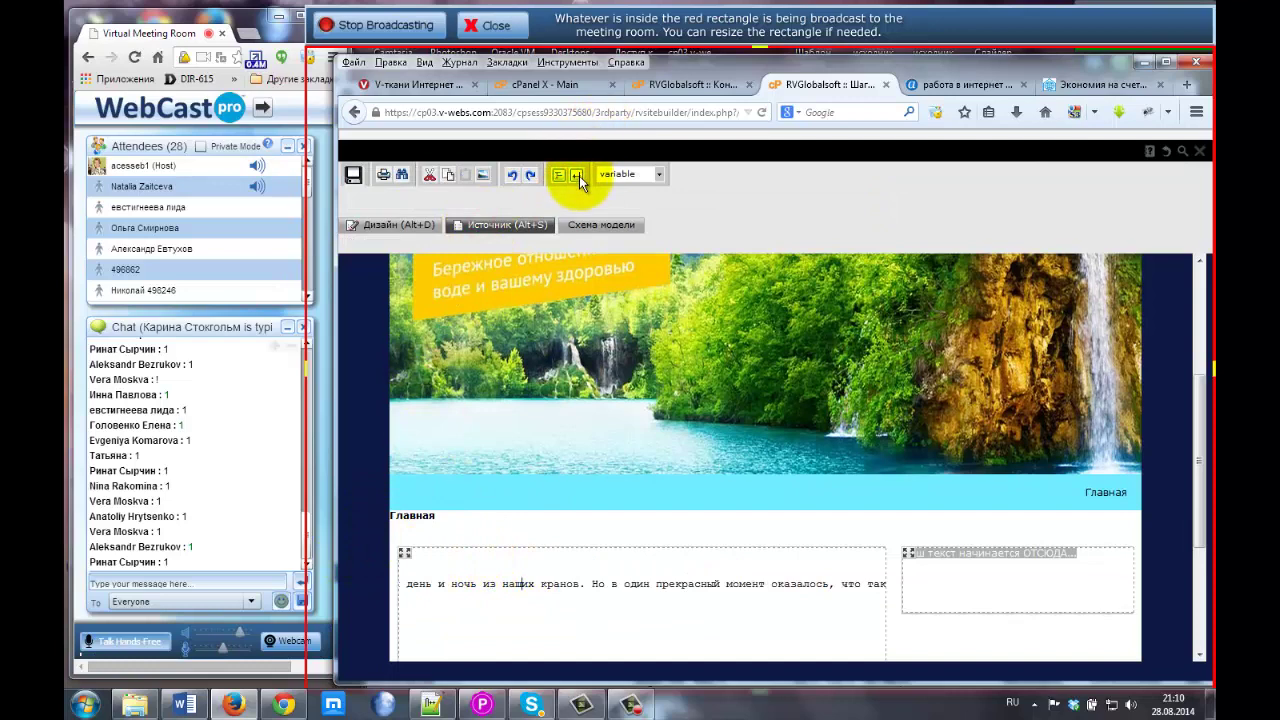
click(577, 175)
scroll(925, 461, down, 2)
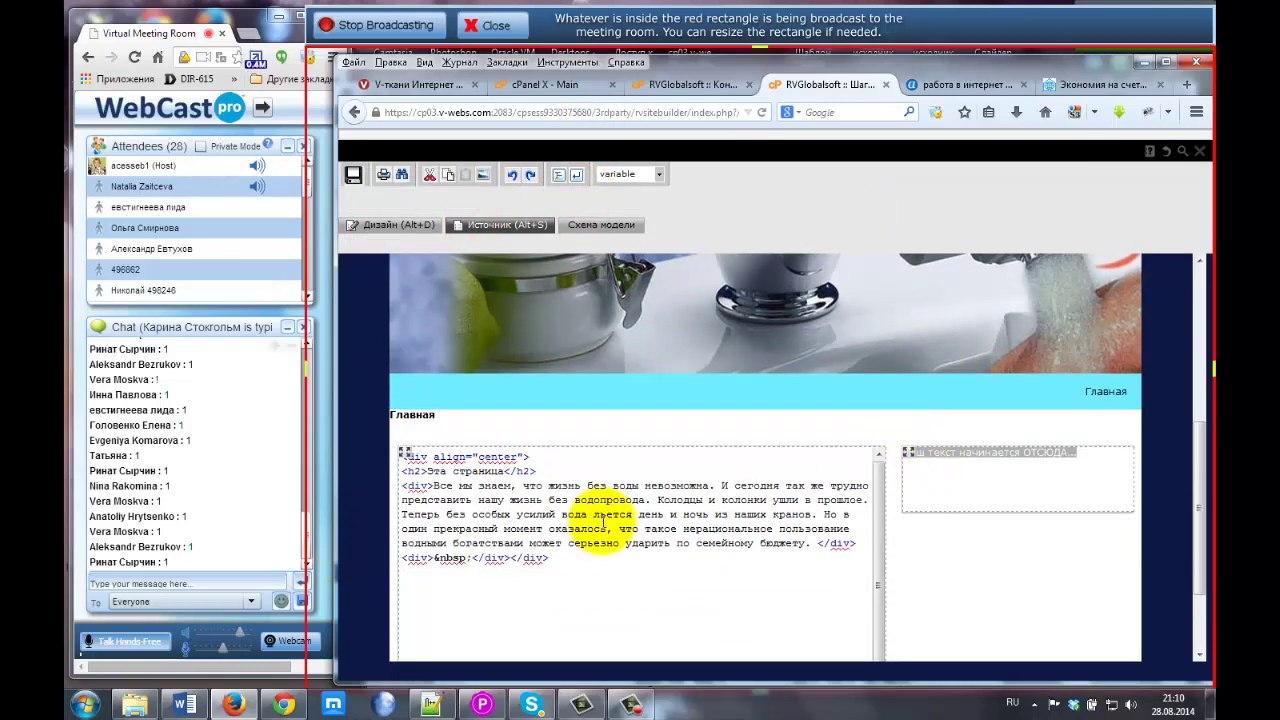
click(410, 486)
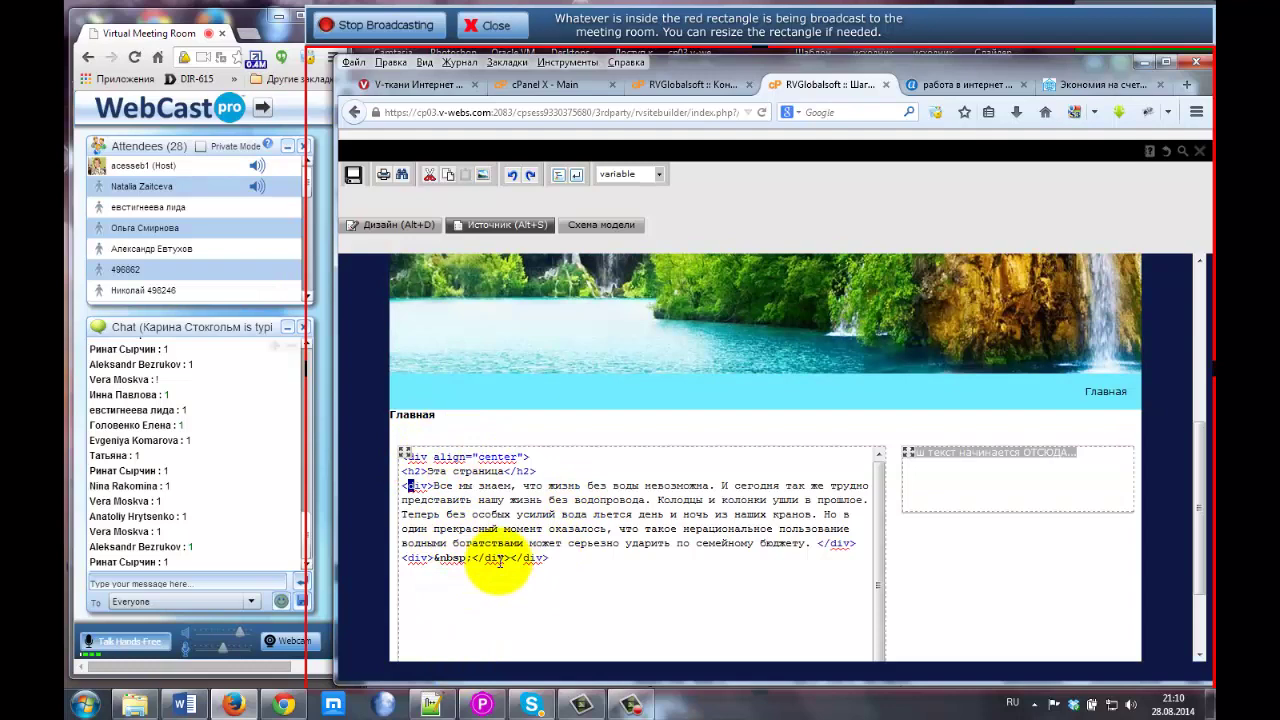
In Дизайн view, select the water-saving paragraph and set it to justified alignment.
click(396, 226)
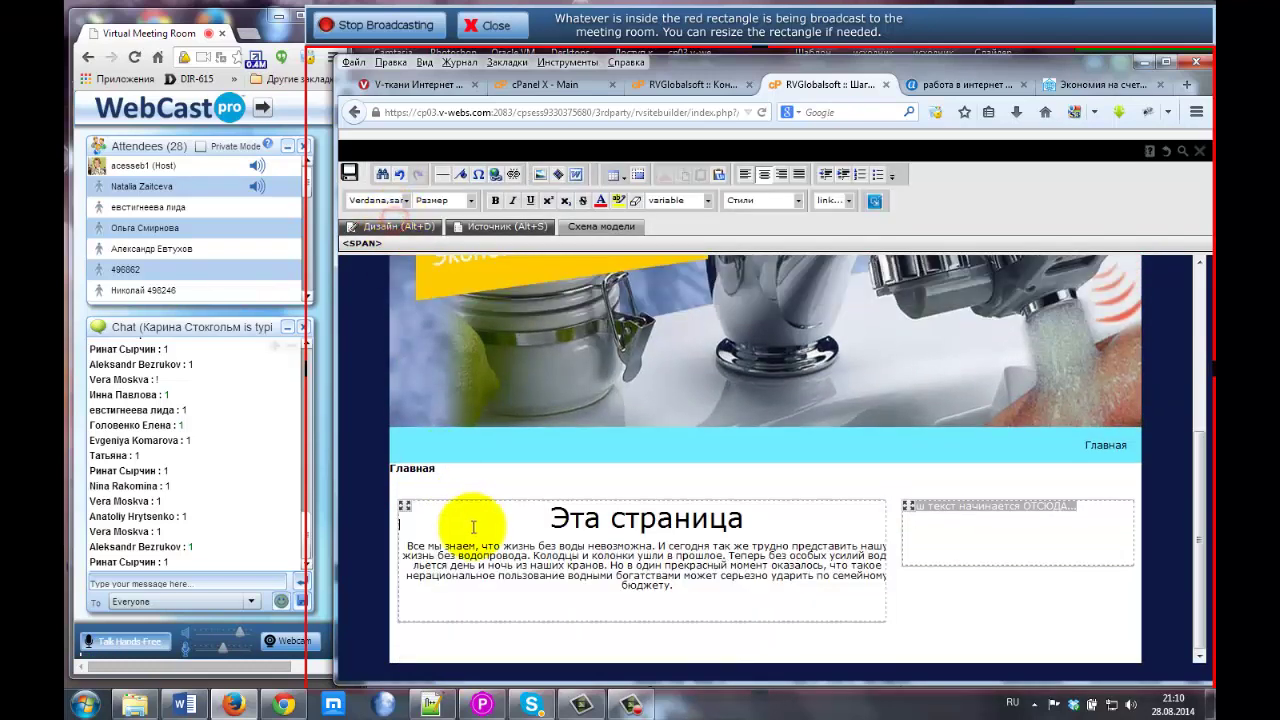
drag(407, 545, 688, 588)
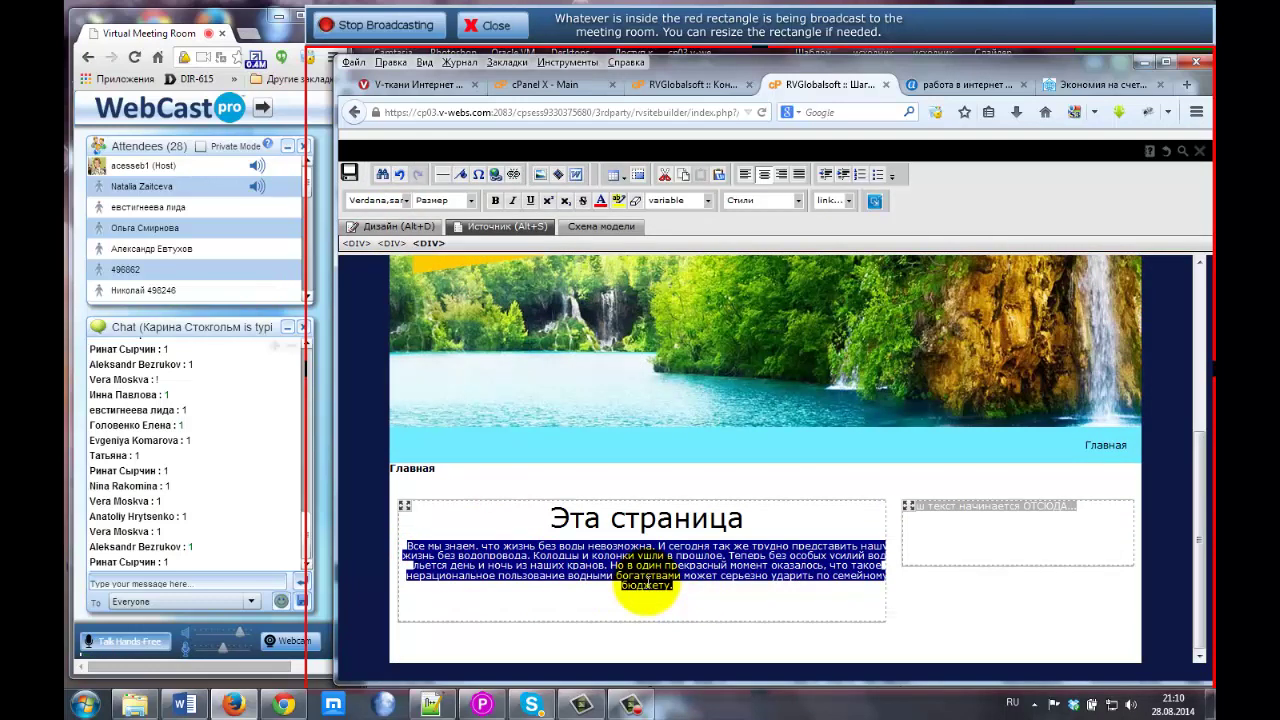
click(800, 176)
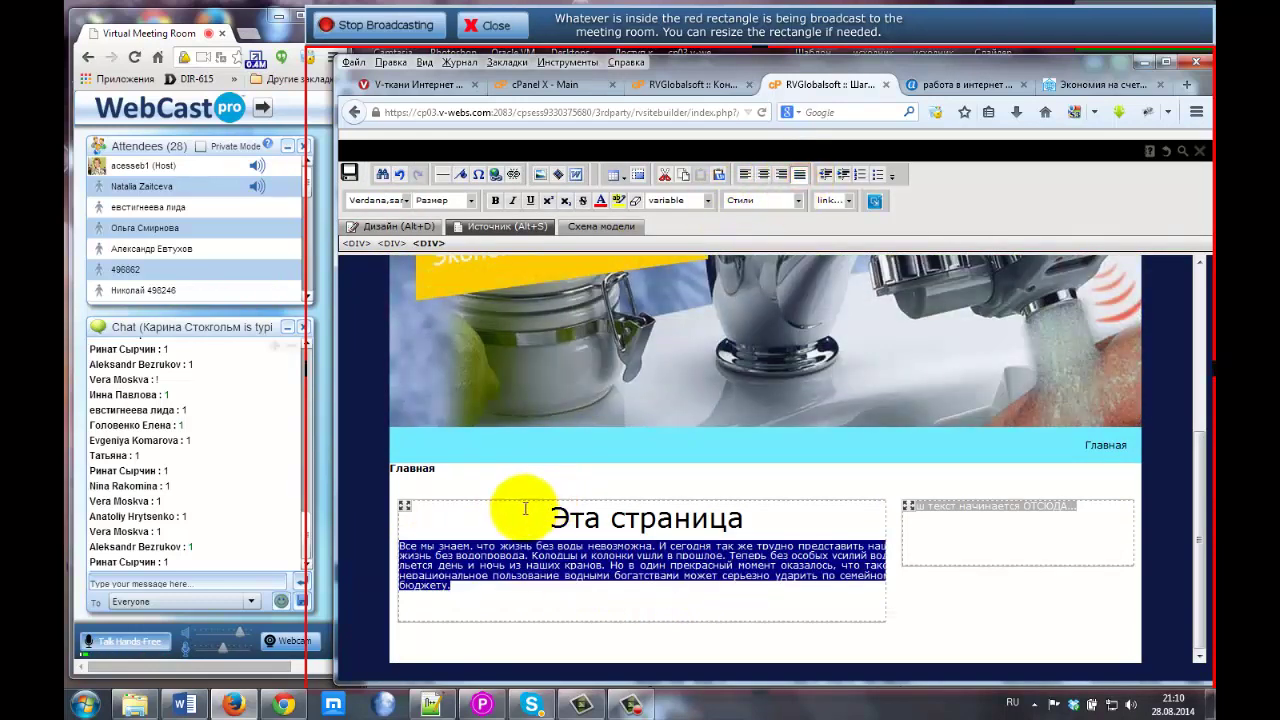
click(762, 176)
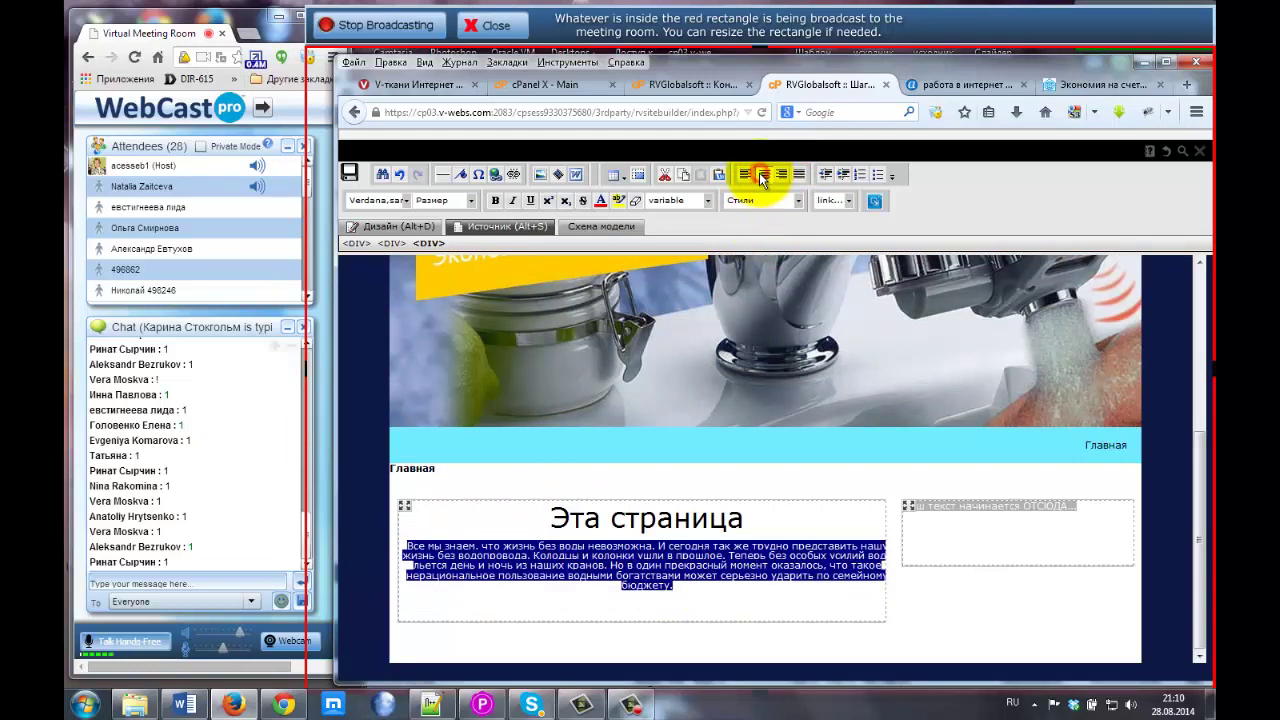
click(744, 176)
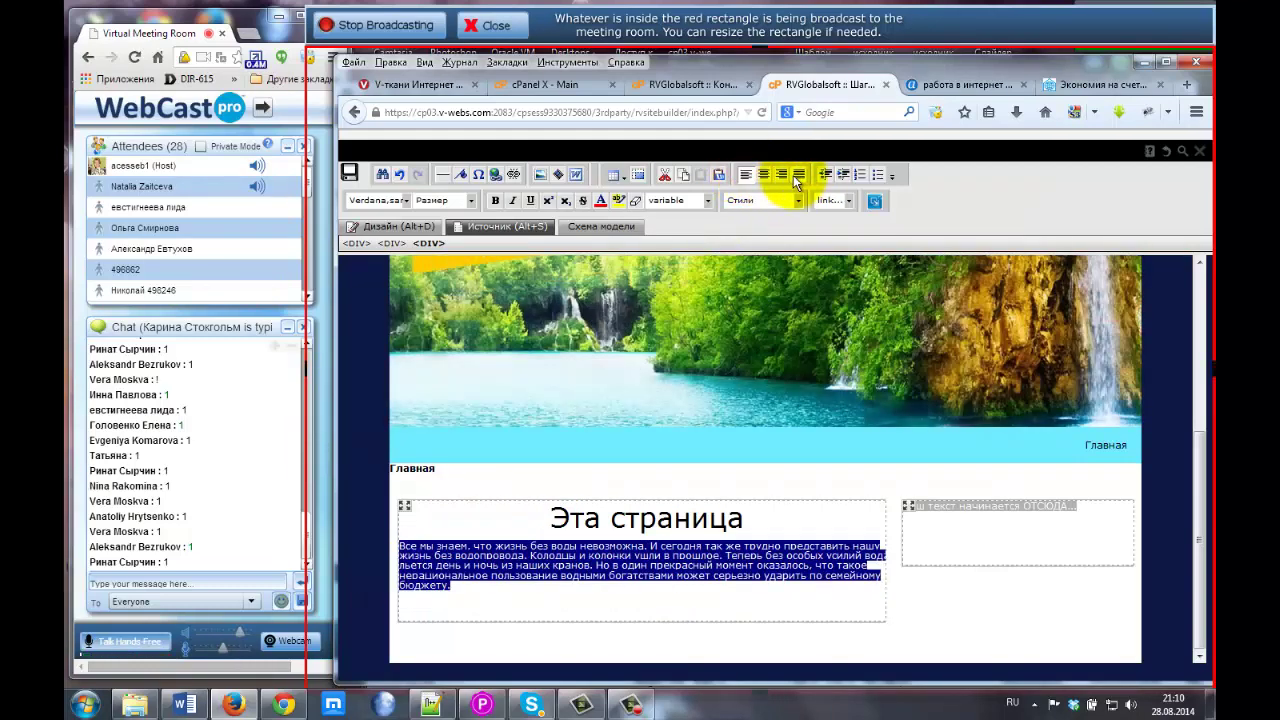
click(780, 176)
click(799, 175)
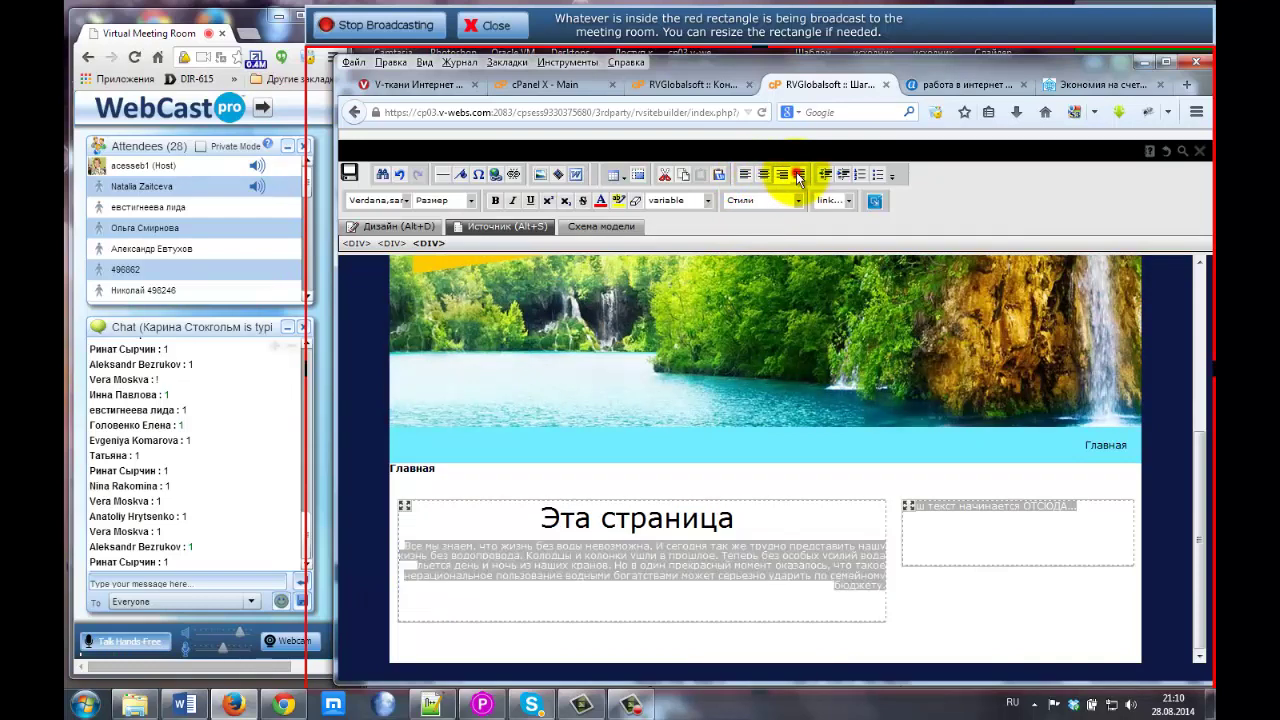
Set the paragraph text size to 14px, then bring up the live Dom-Land page to compare.
click(470, 200)
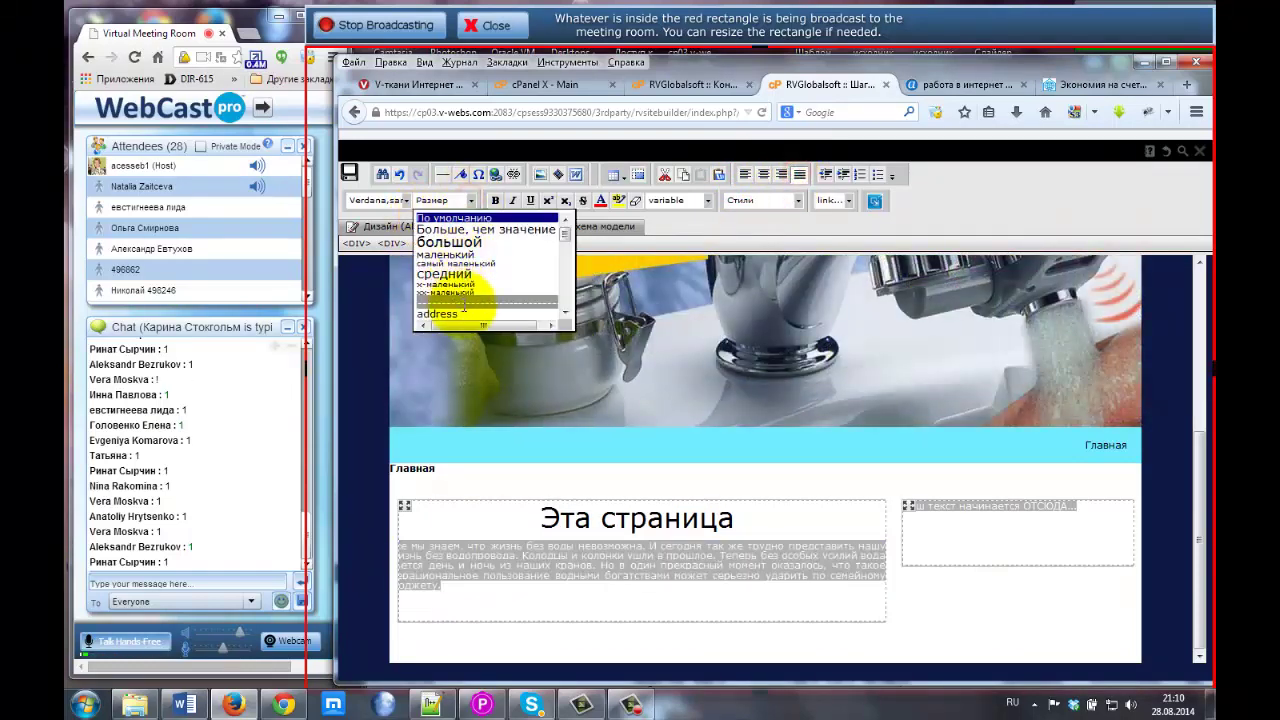
scroll(466, 290, down, 5)
scroll(466, 300, up, 5)
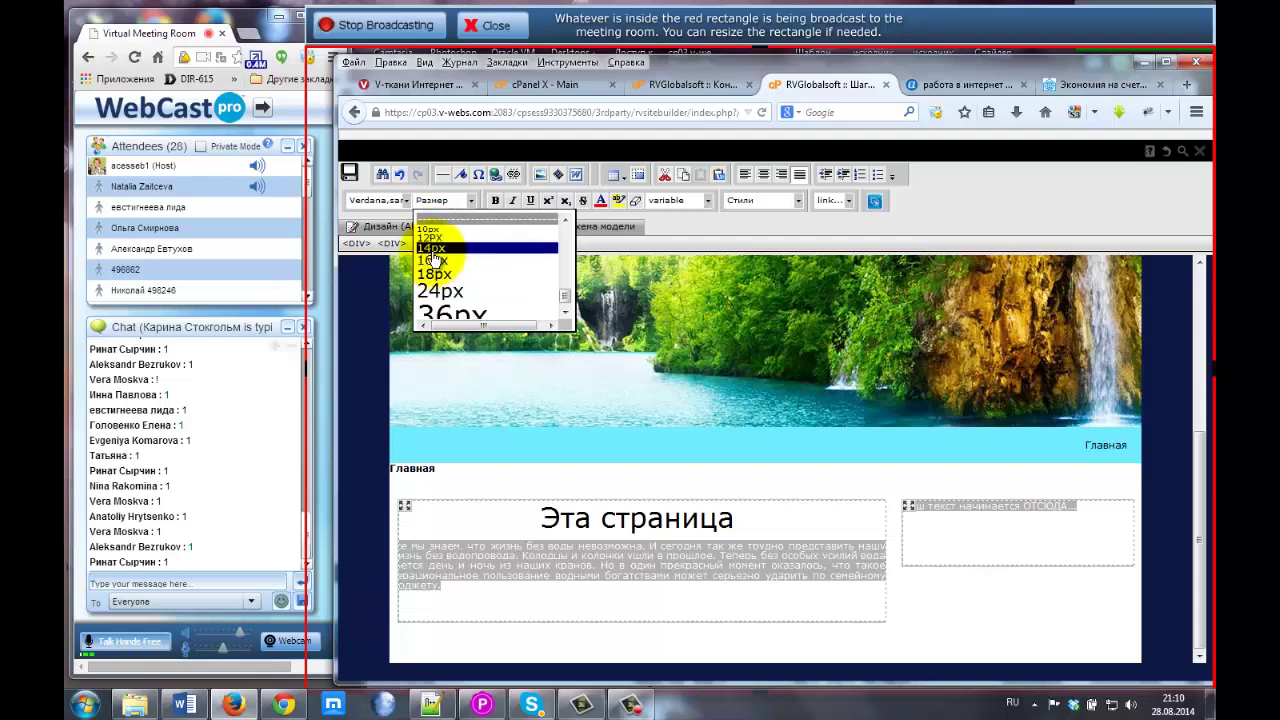
click(432, 252)
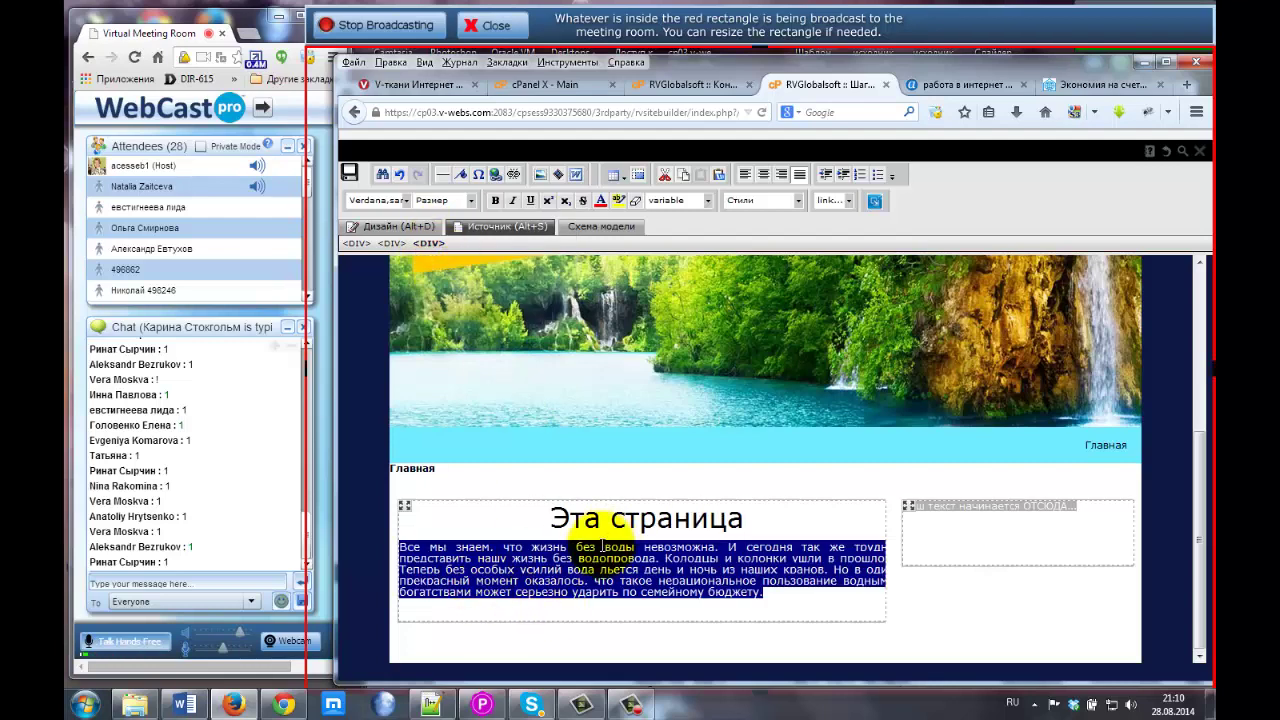
click(1100, 84)
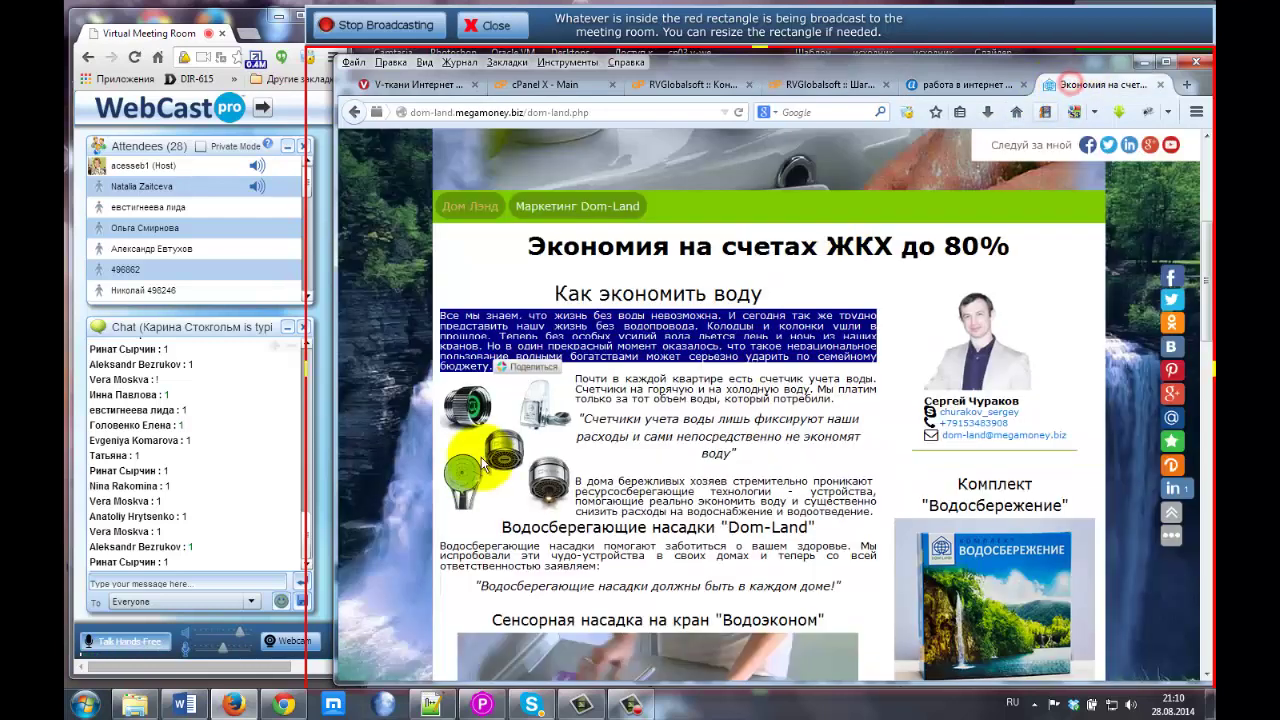
Return to the Главная page editor and add two empty lines after the water-saving paragraph.
click(513, 316)
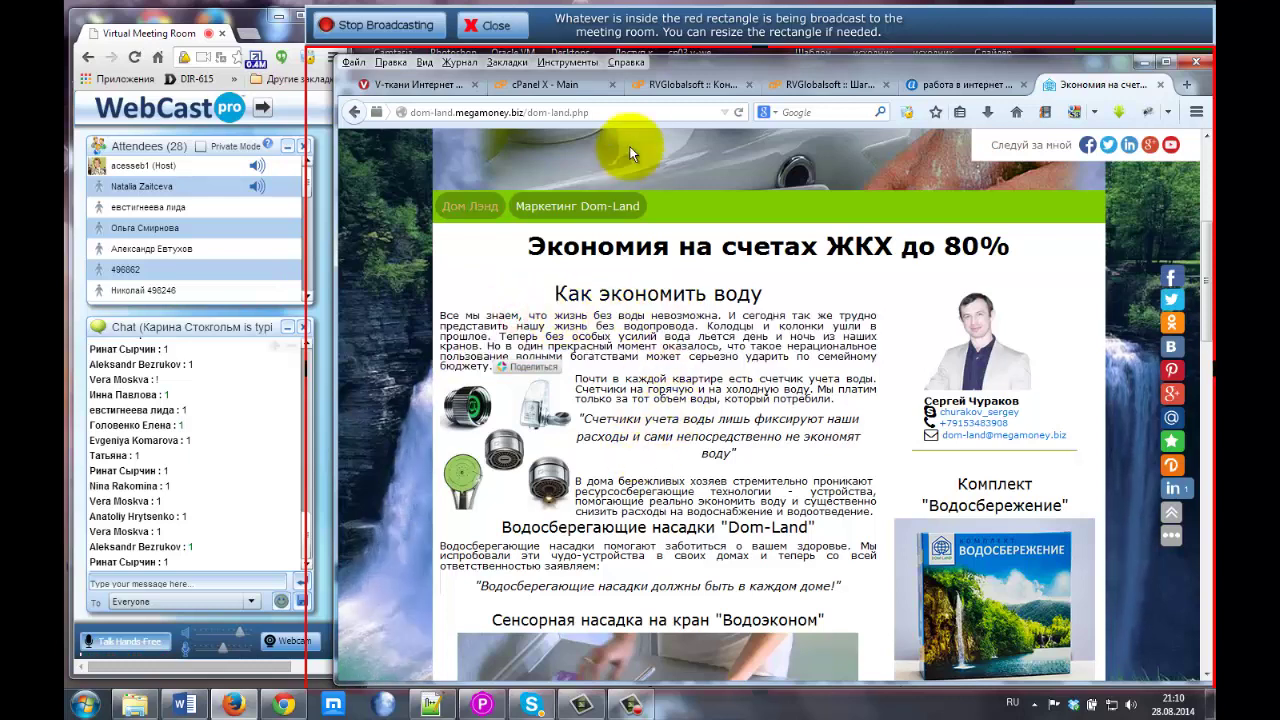
click(685, 84)
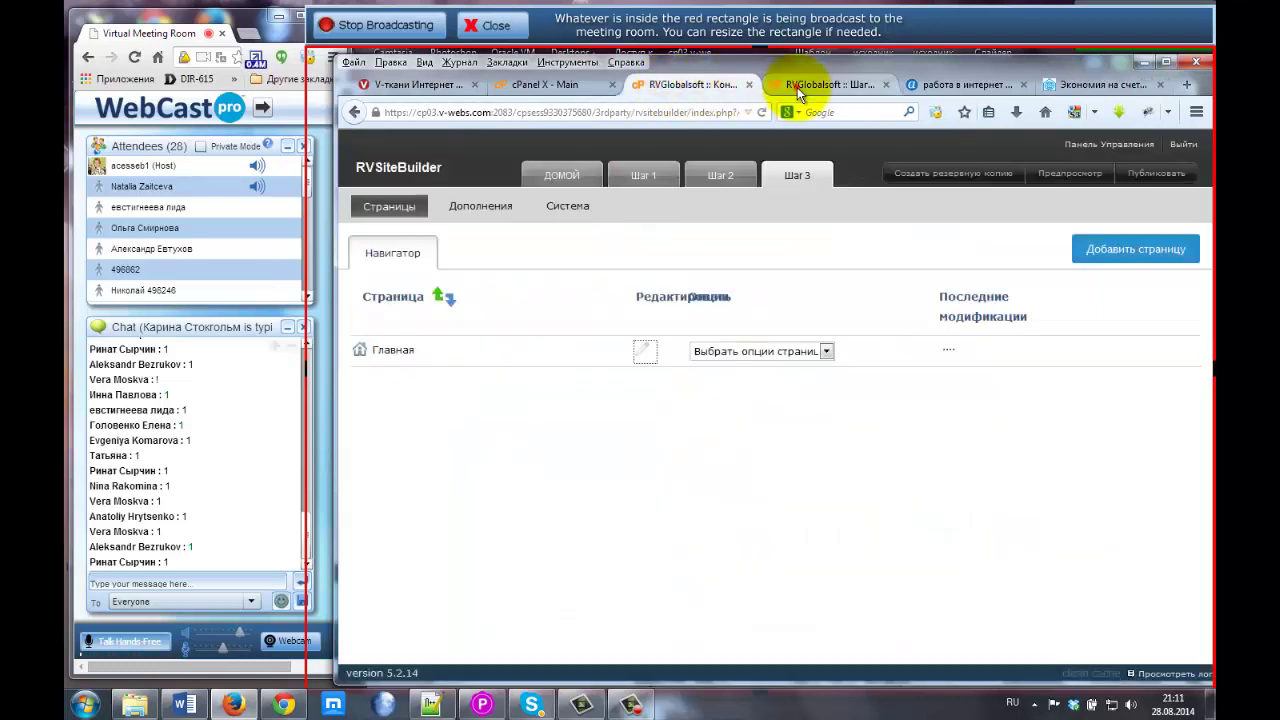
click(799, 89)
click(527, 525)
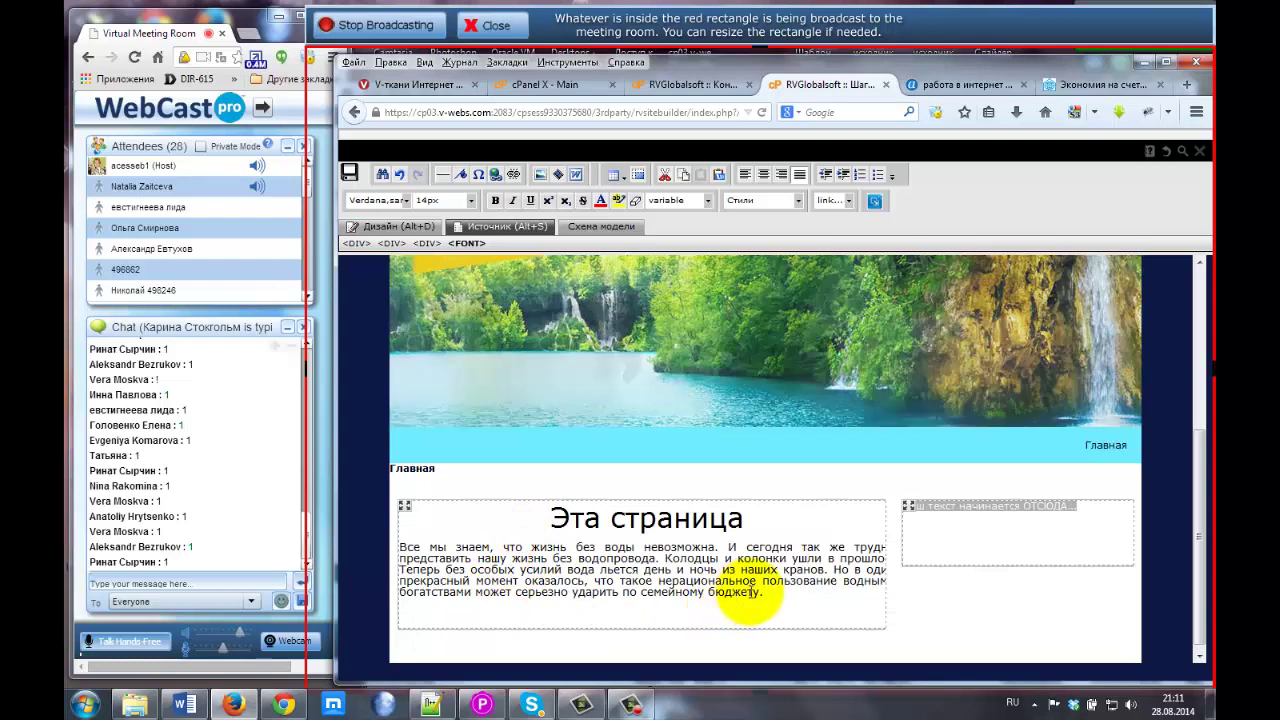
click(779, 592)
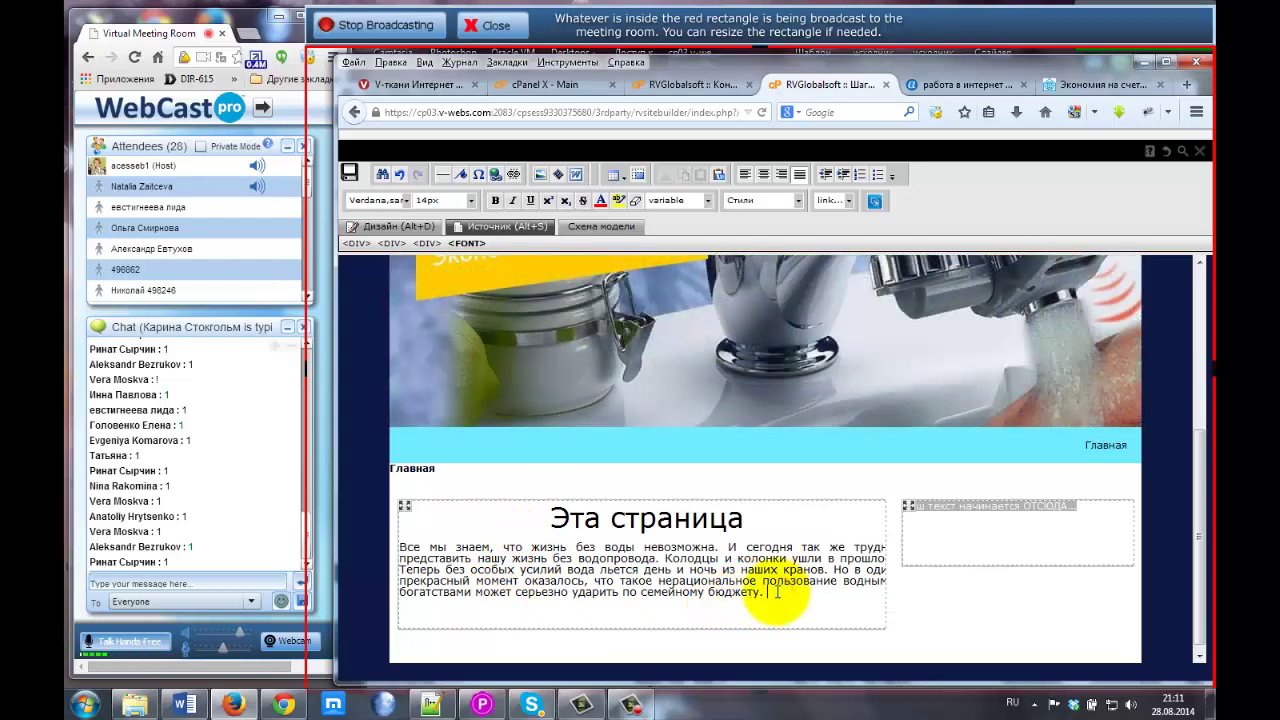
key(Return)
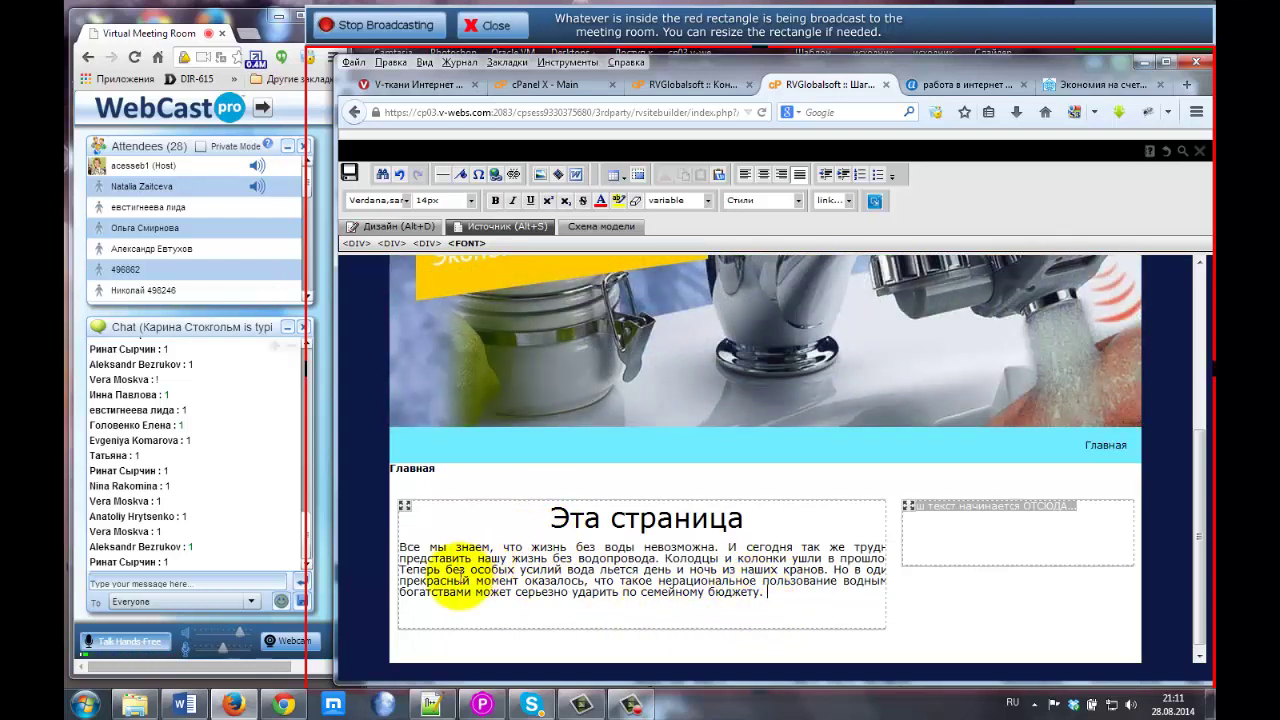
key(Return)
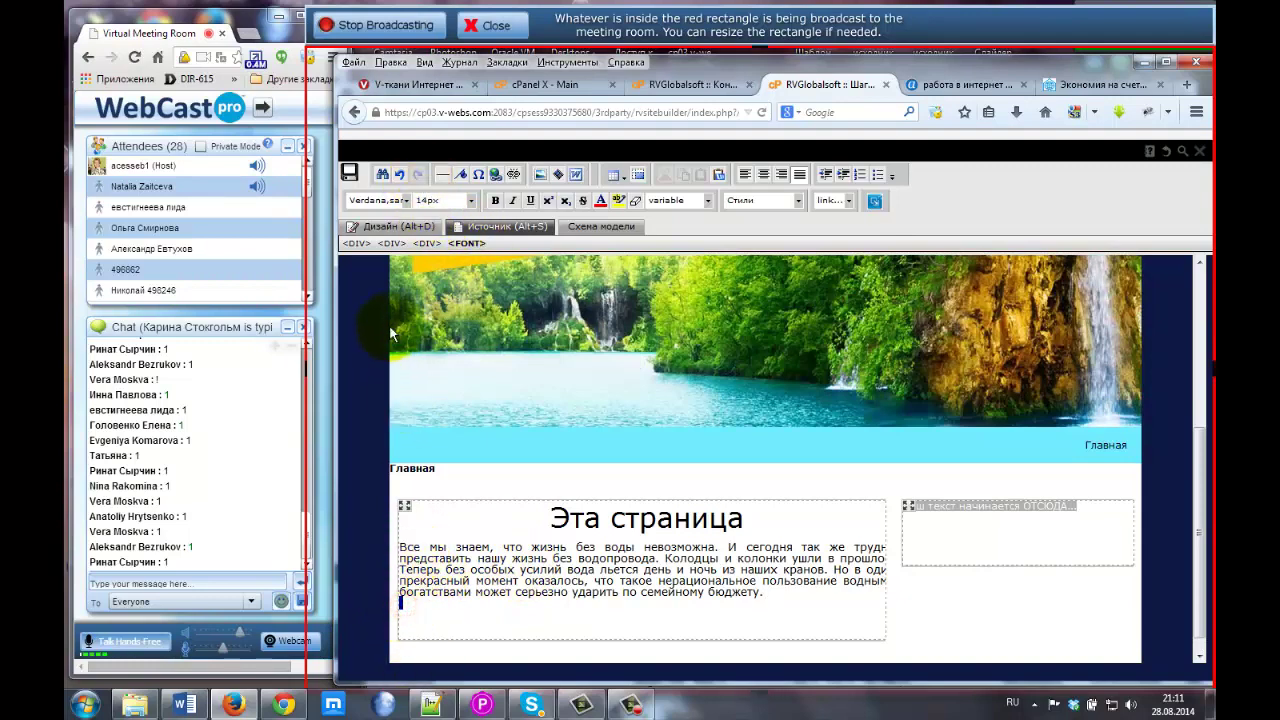
Open the Local file folder of personal images in the Insert Image window and start an upload.
click(540, 175)
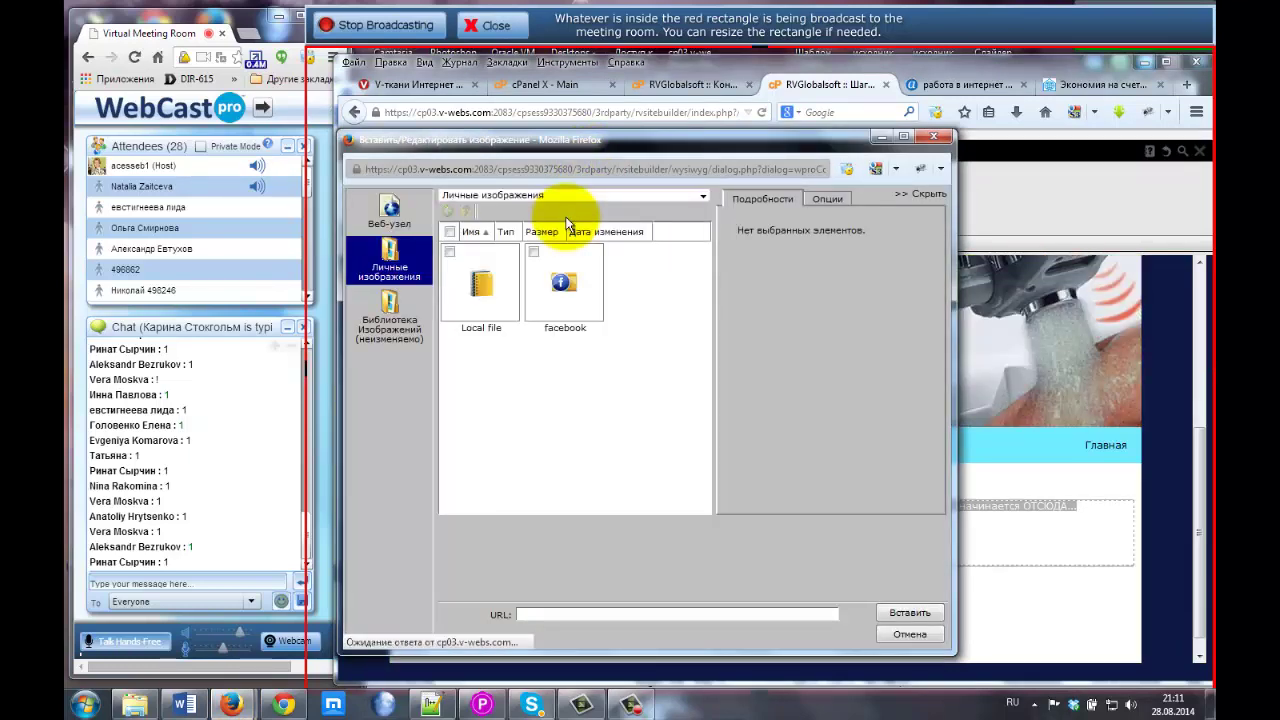
double_click(478, 274)
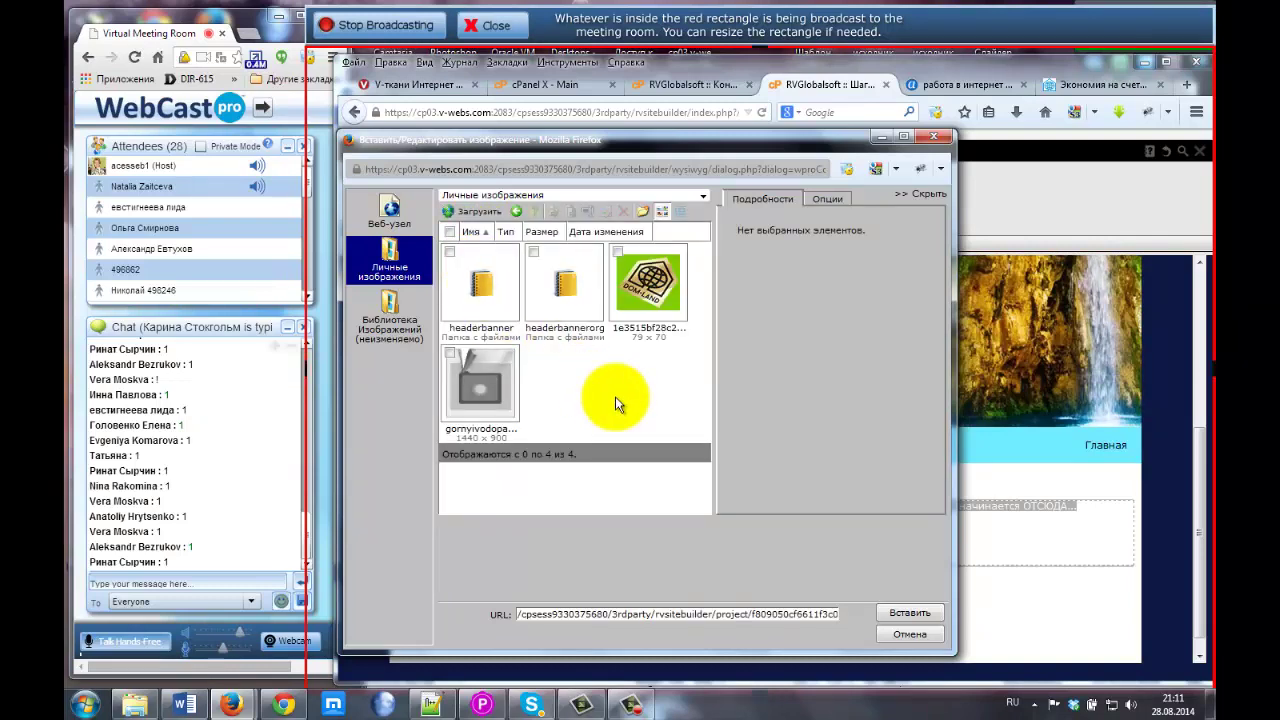
click(472, 214)
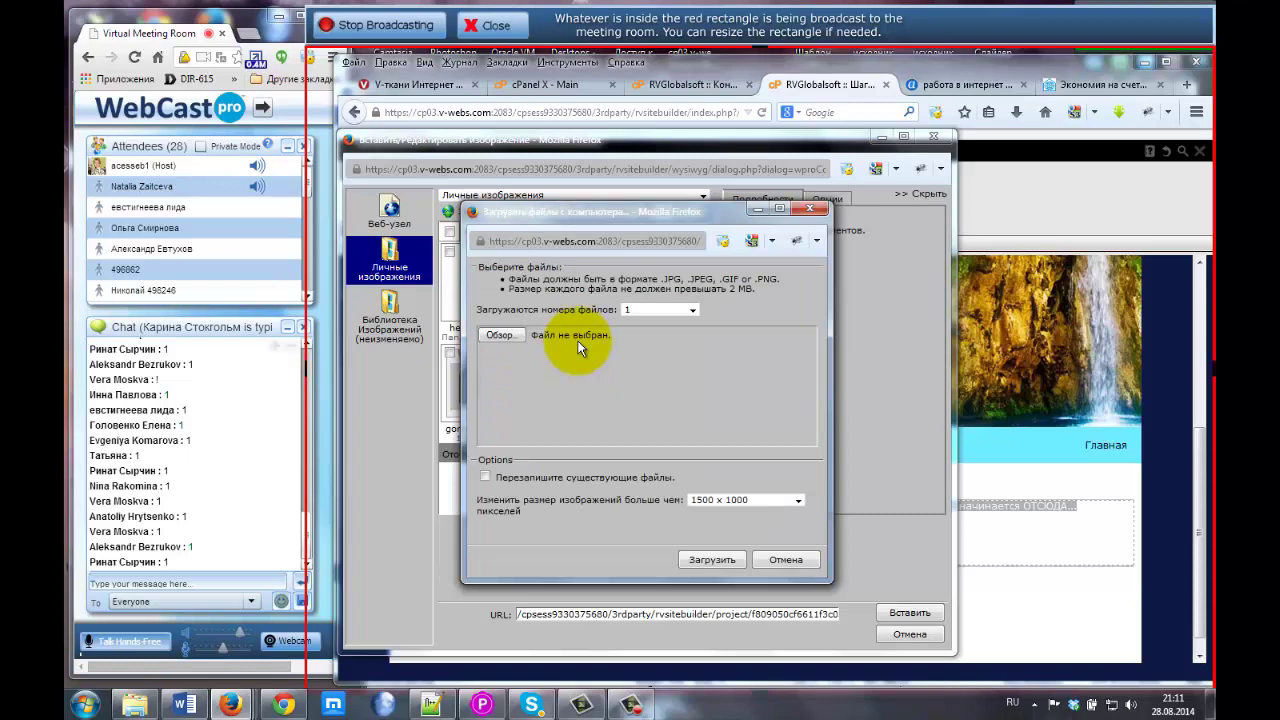
Upload the Водосберегающая лейка image from the computer as a single file.
click(690, 311)
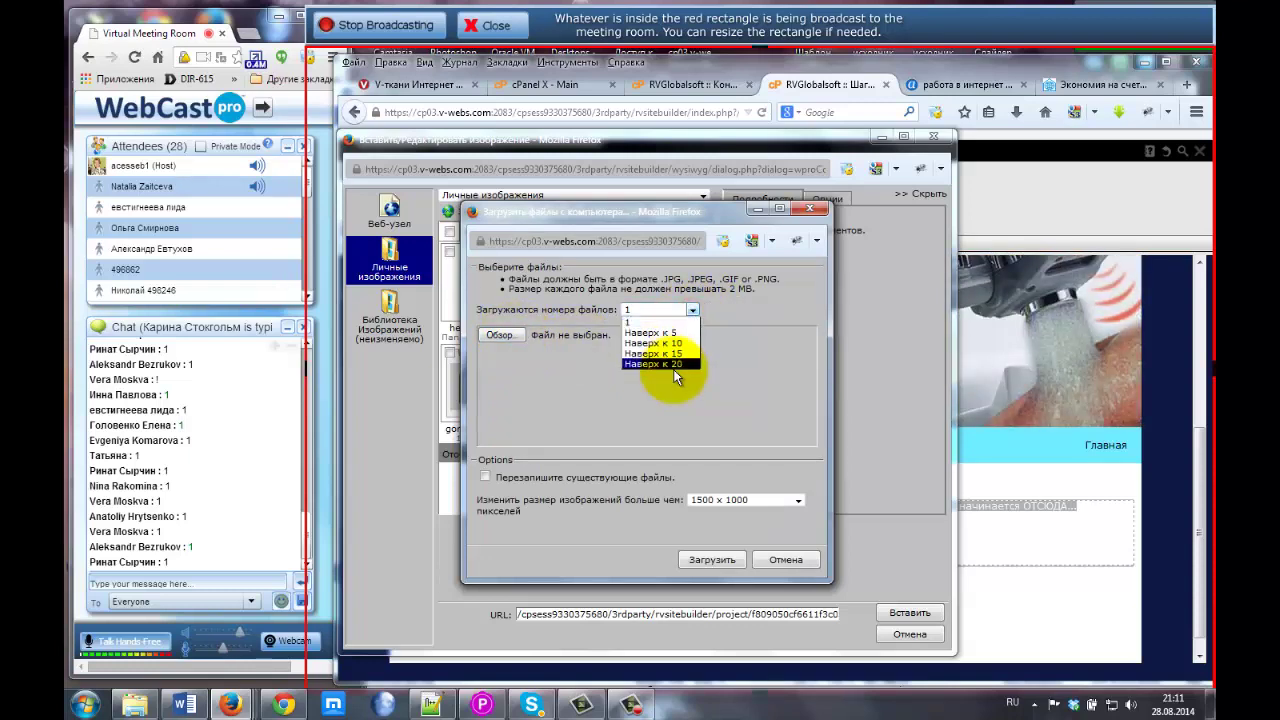
click(497, 333)
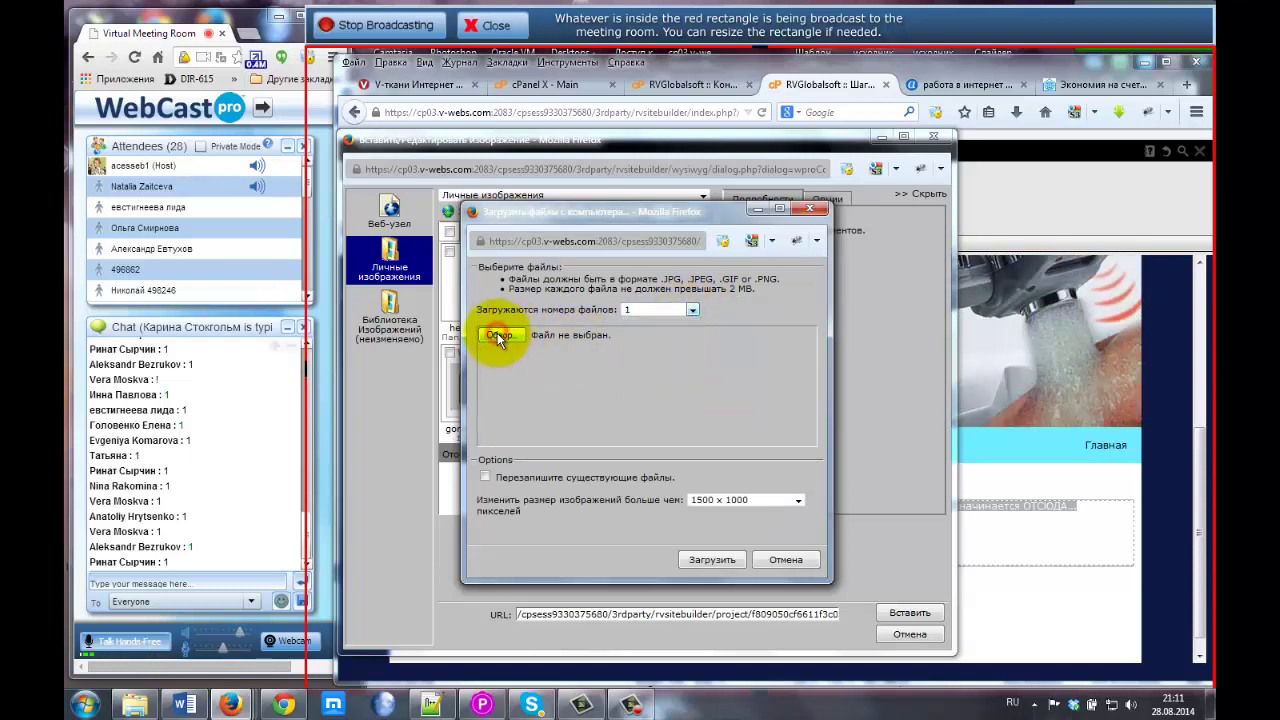
click(497, 334)
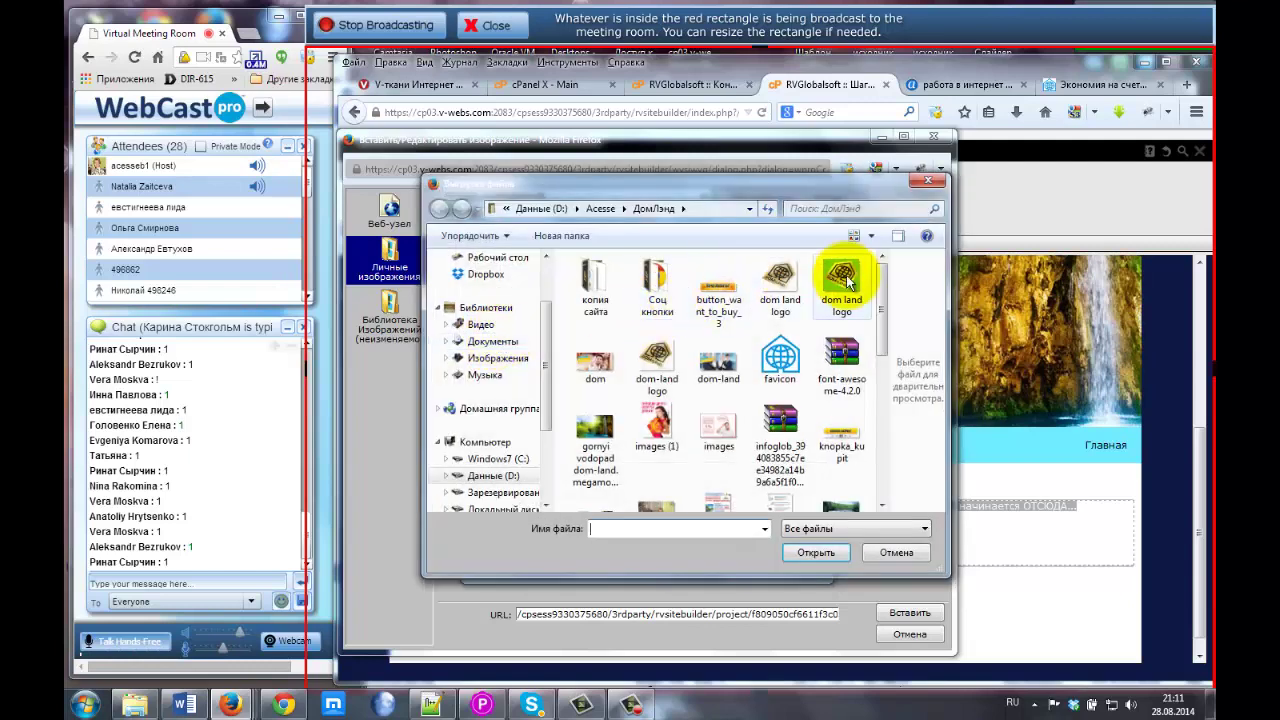
drag(880, 317, 891, 366)
click(770, 378)
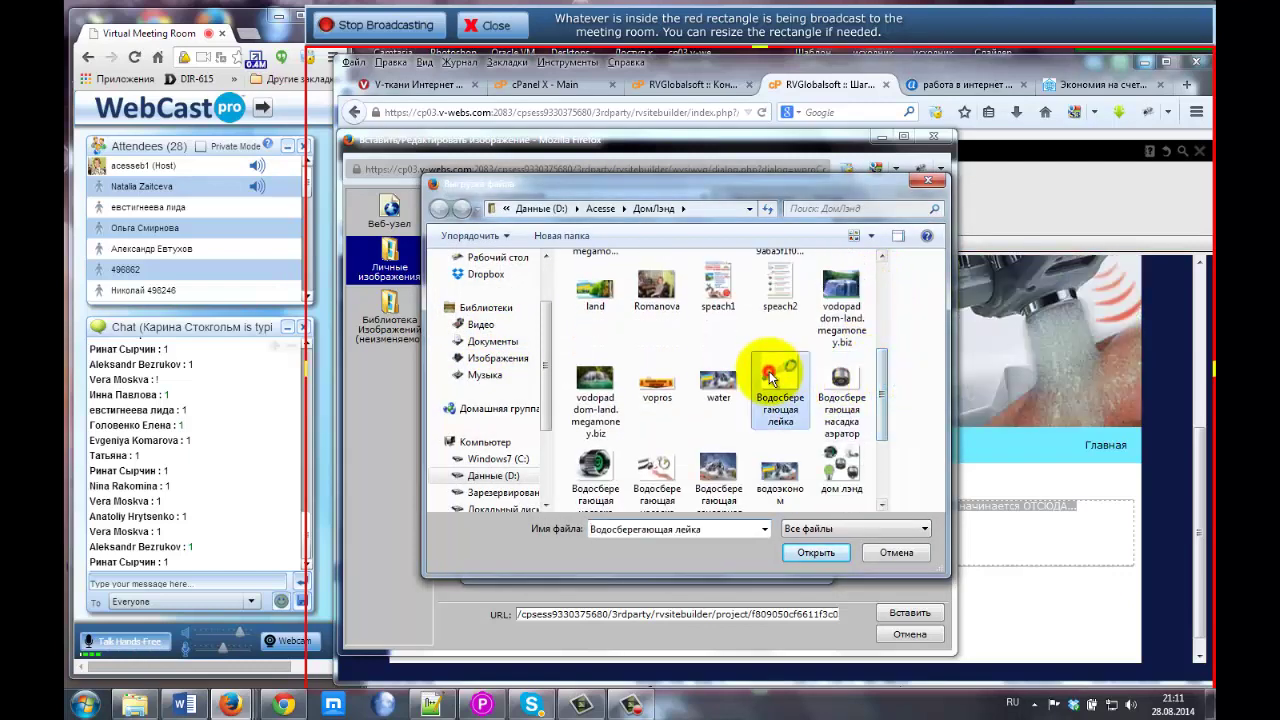
click(826, 556)
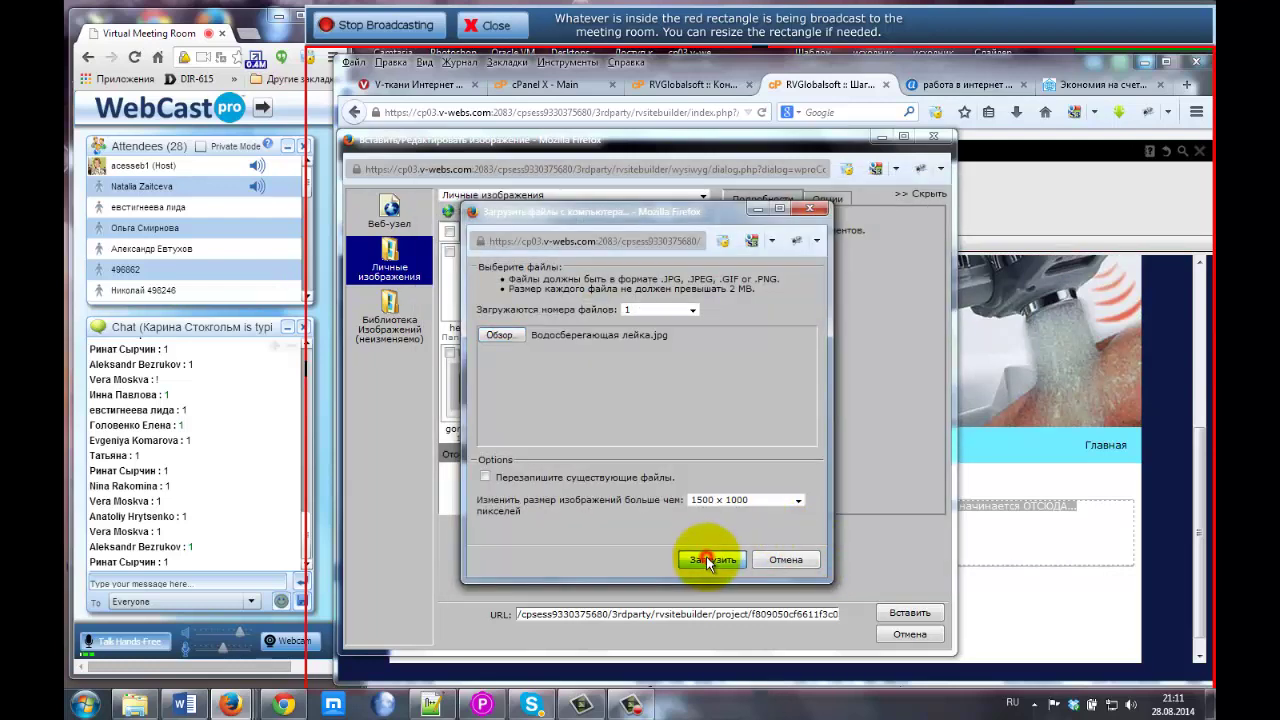
click(706, 558)
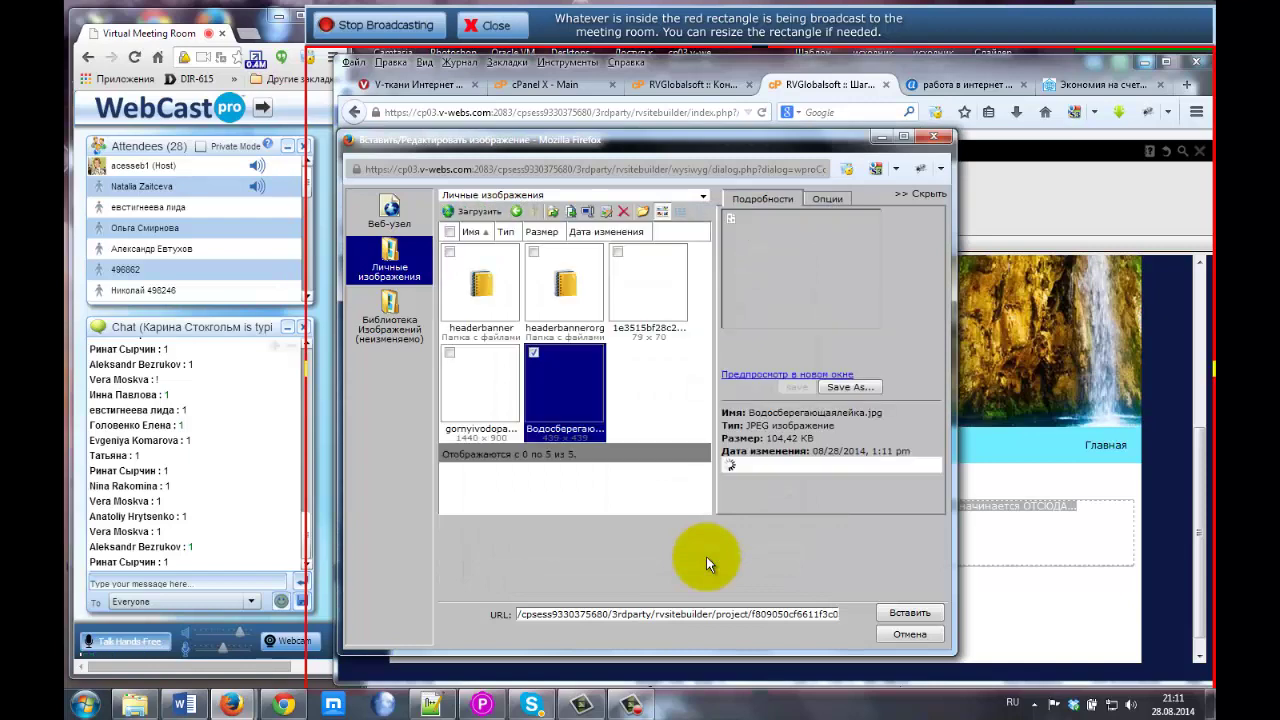
click(630, 384)
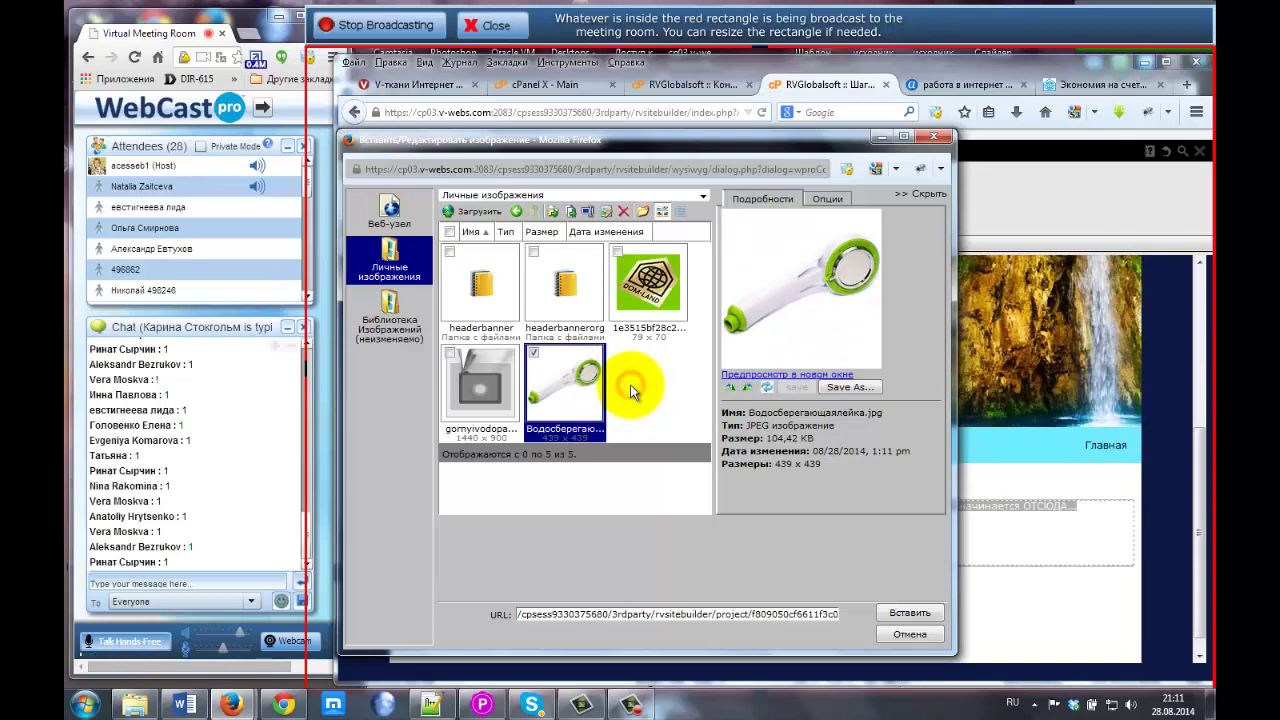
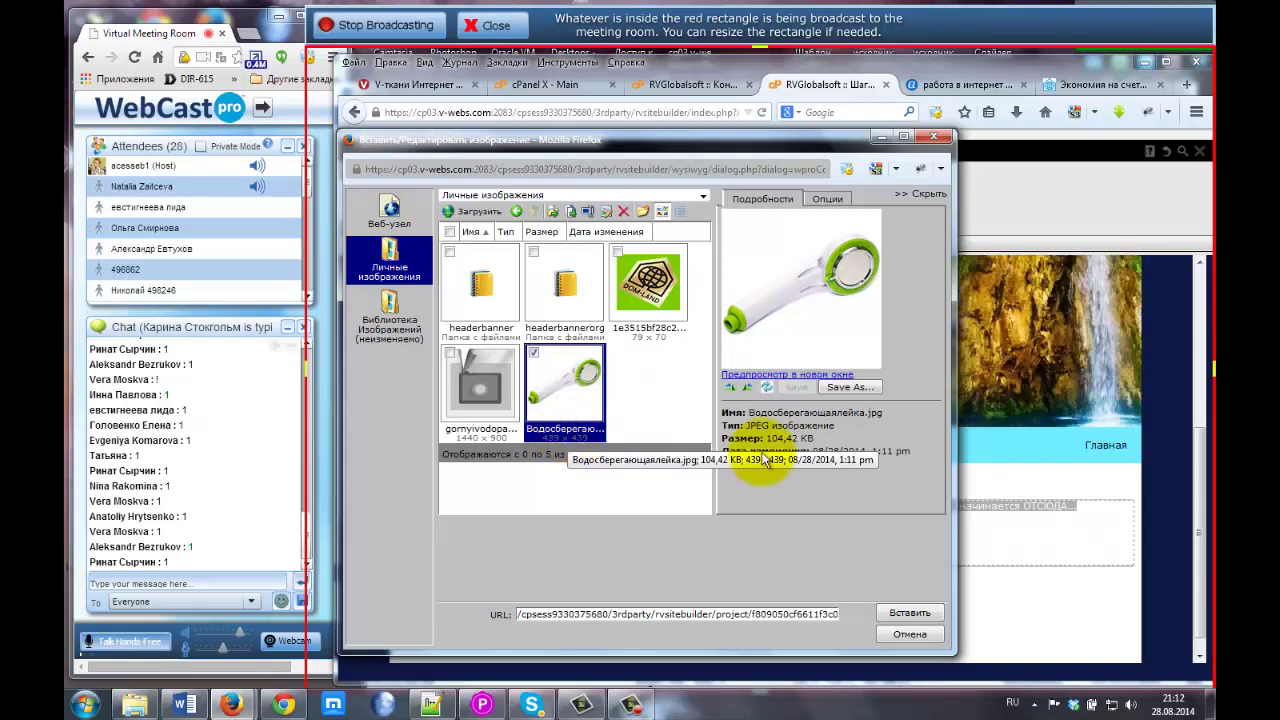
Run the Acesse image search for 'работа в интернет' and scroll through the picture results.
click(975, 85)
scroll(480, 263, up, 5)
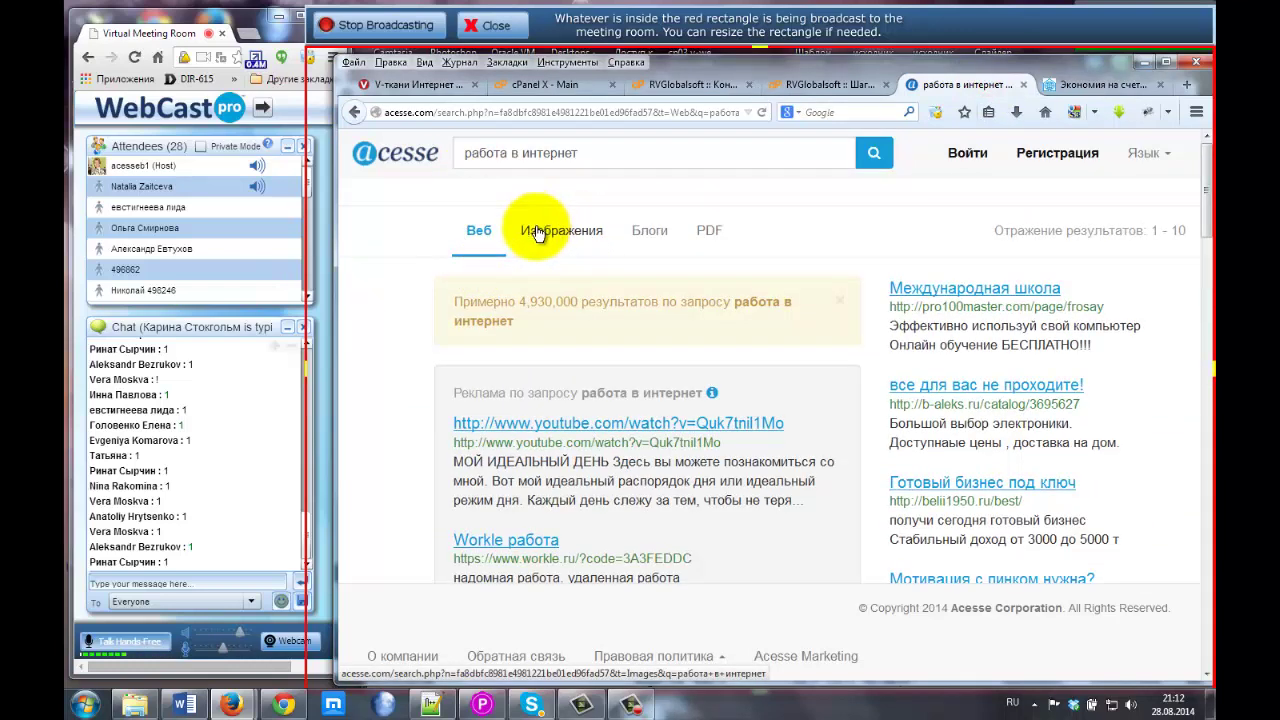
click(552, 235)
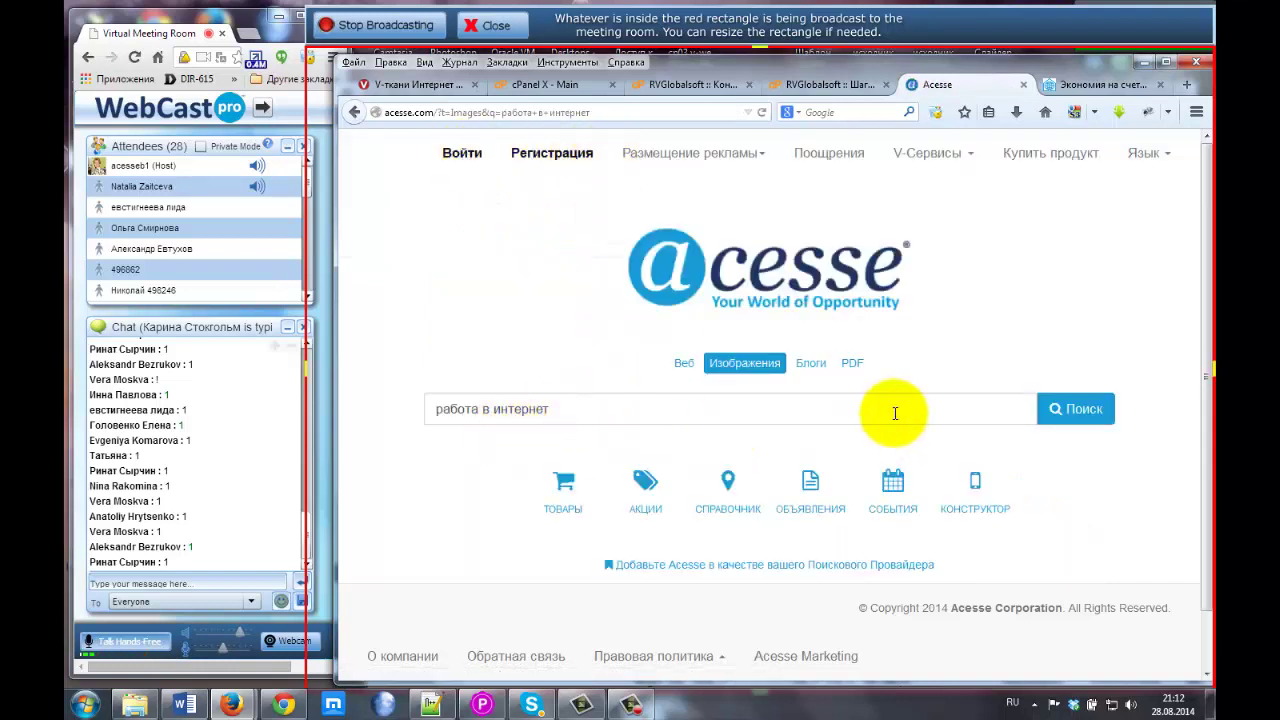
click(1088, 413)
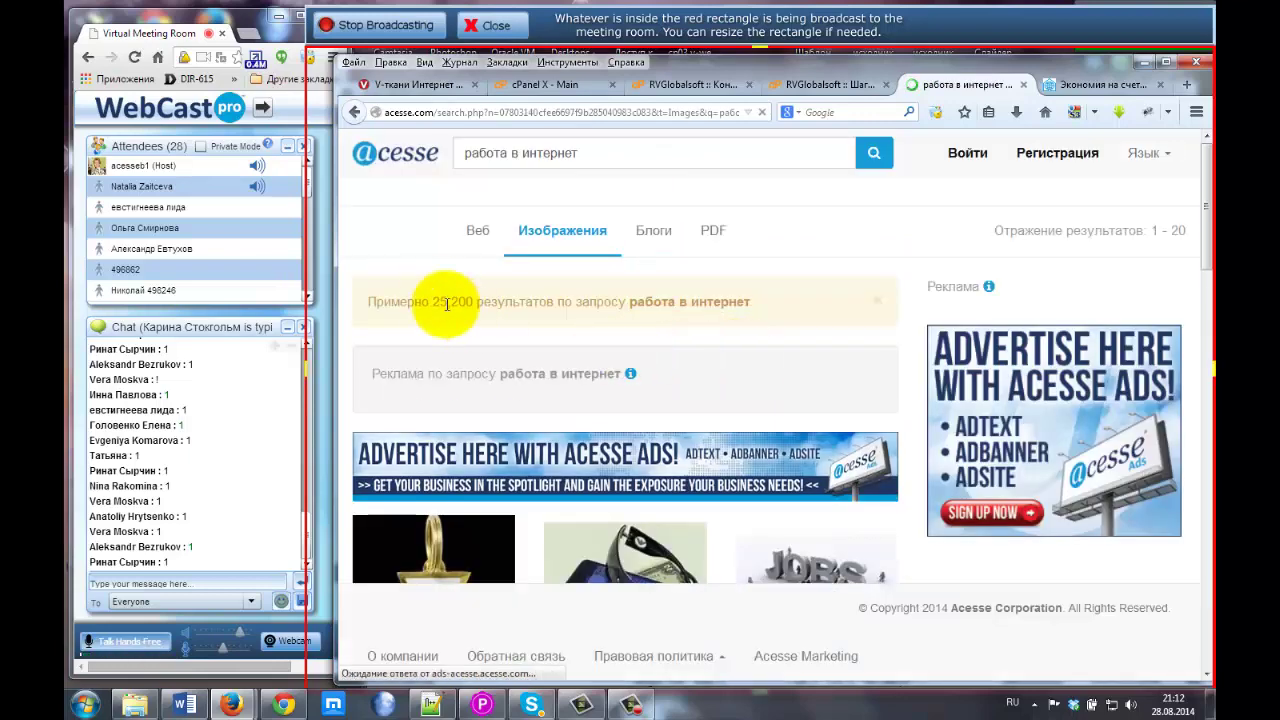
scroll(460, 220, down, 5)
scroll(492, 286, down, 2)
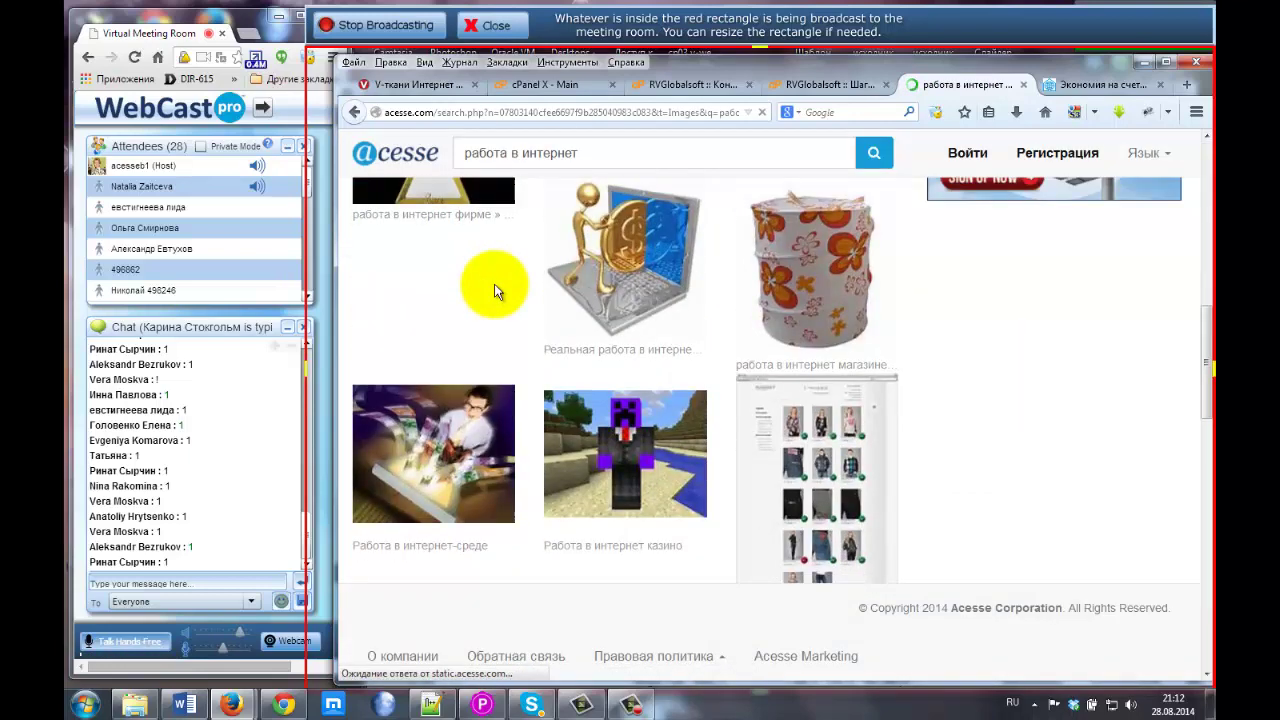
scroll(500, 300, up, 4)
scroll(715, 445, down, 5)
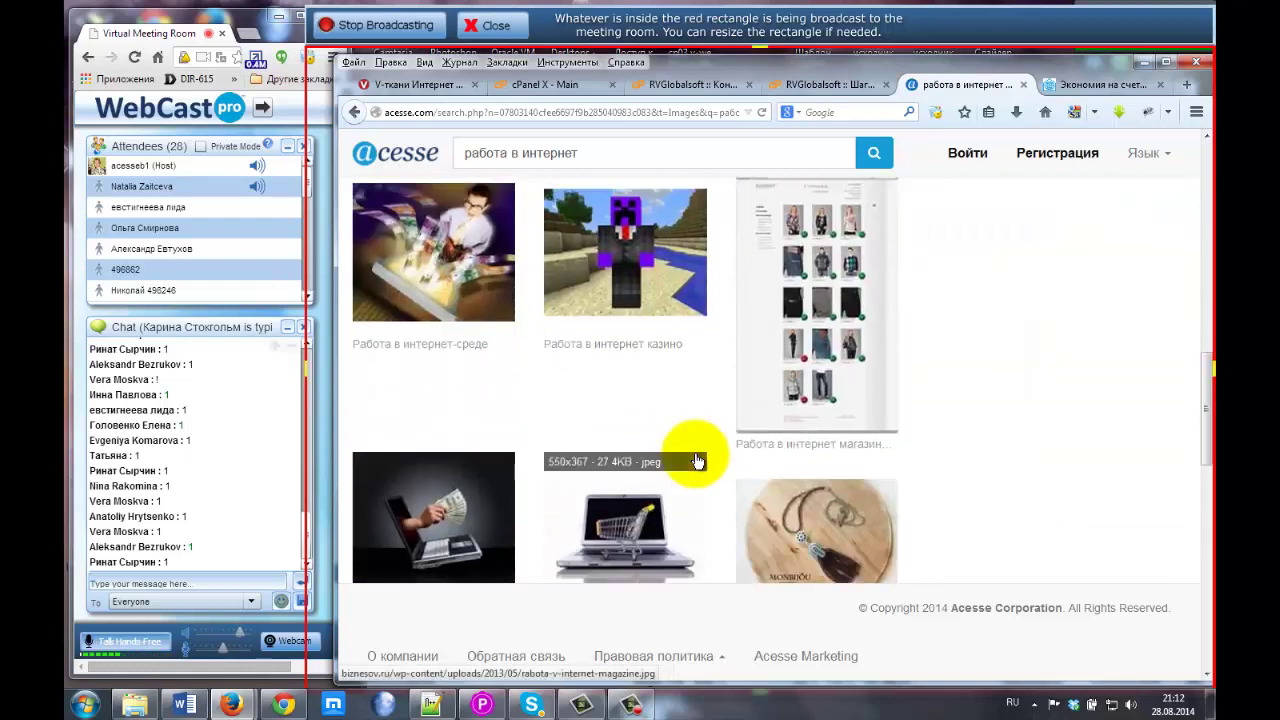
scroll(690, 450, up, 5)
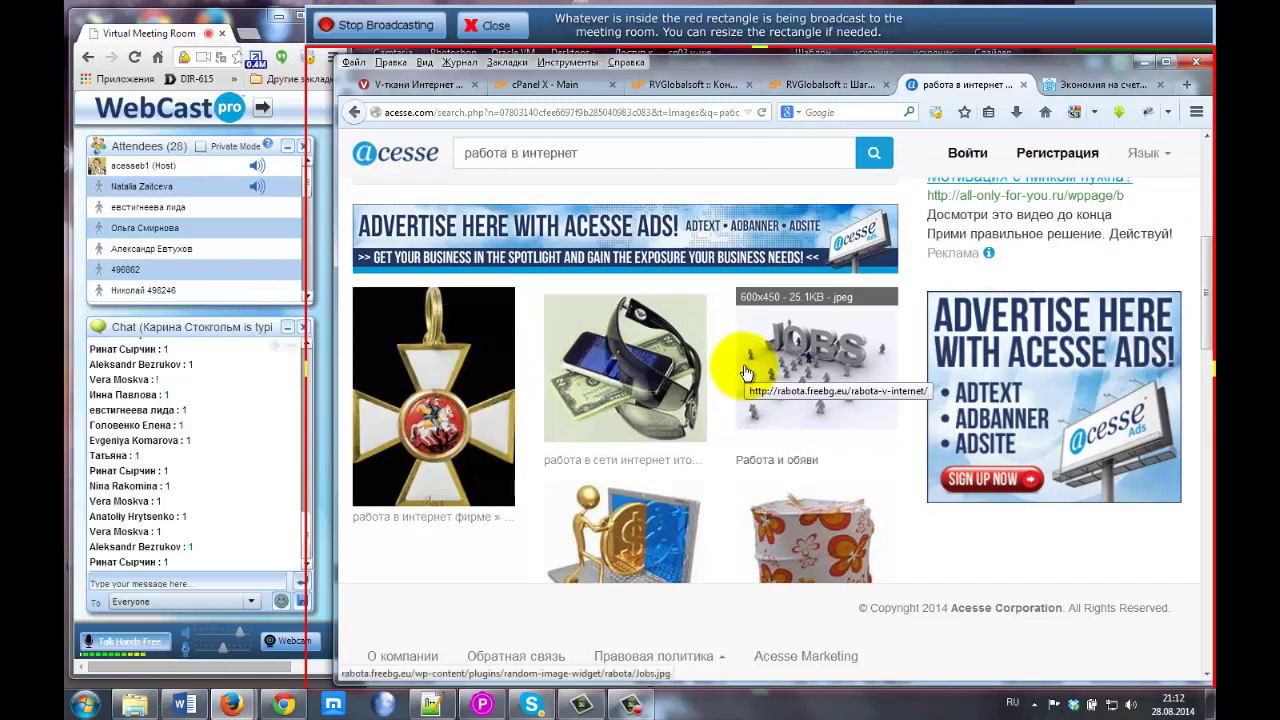
click(805, 85)
Insert the water-saving shower head photo on the empty line below the paragraph.
click(409, 604)
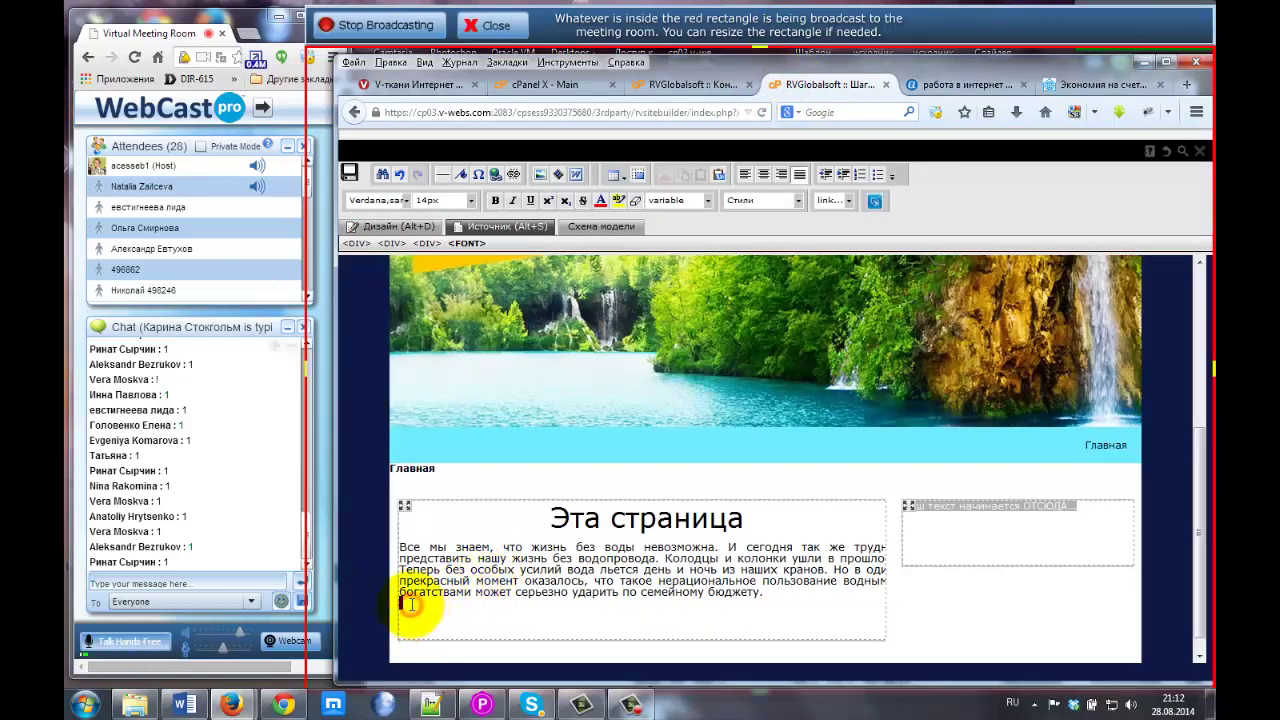
mouse_move(231, 704)
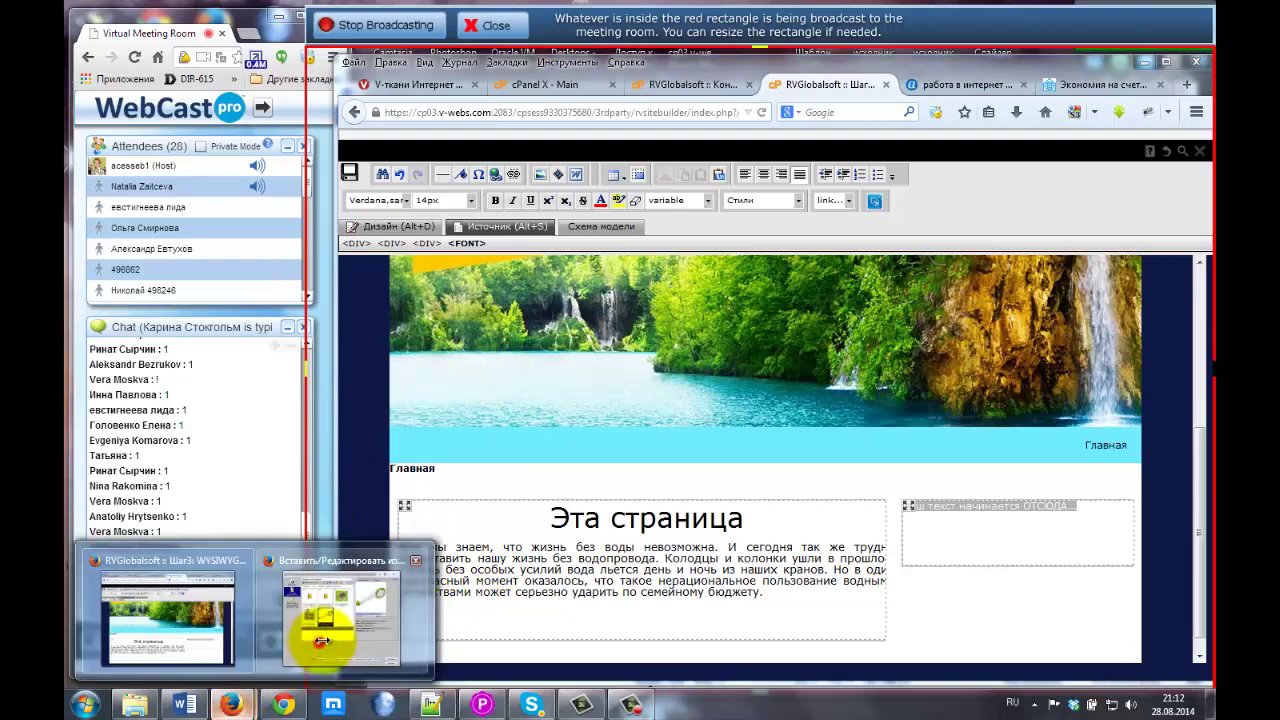
click(320, 641)
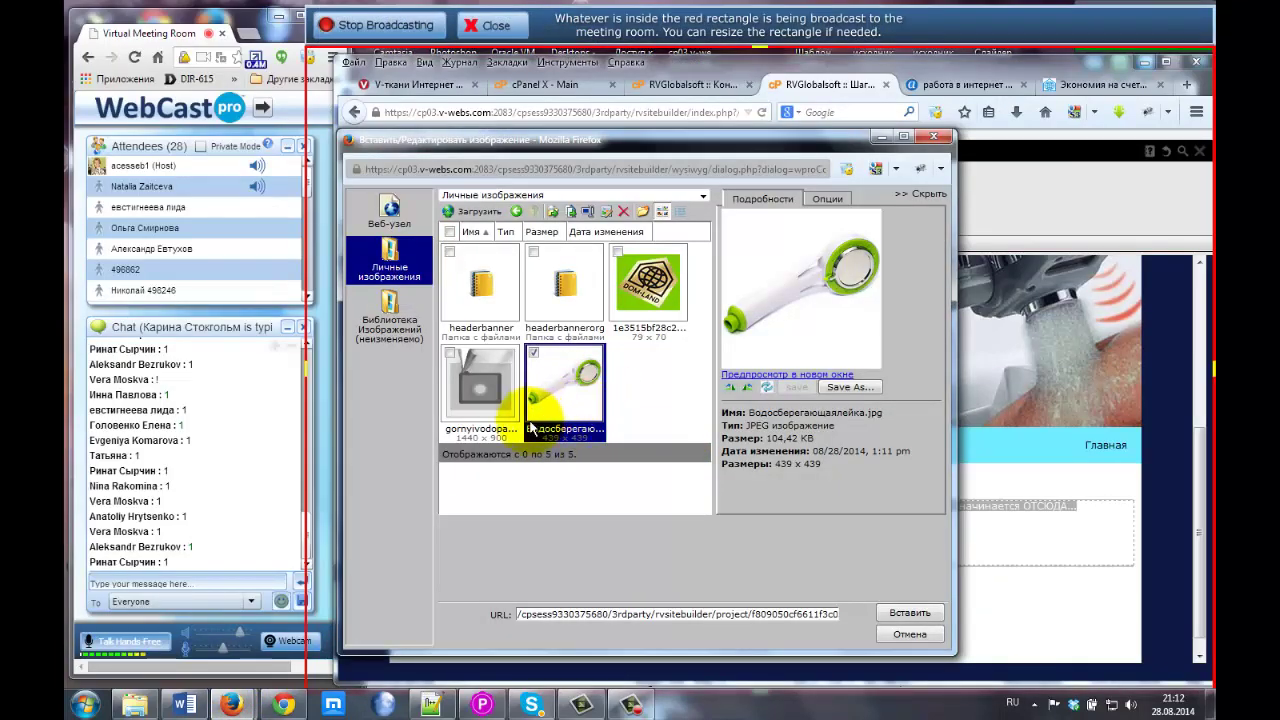
click(910, 613)
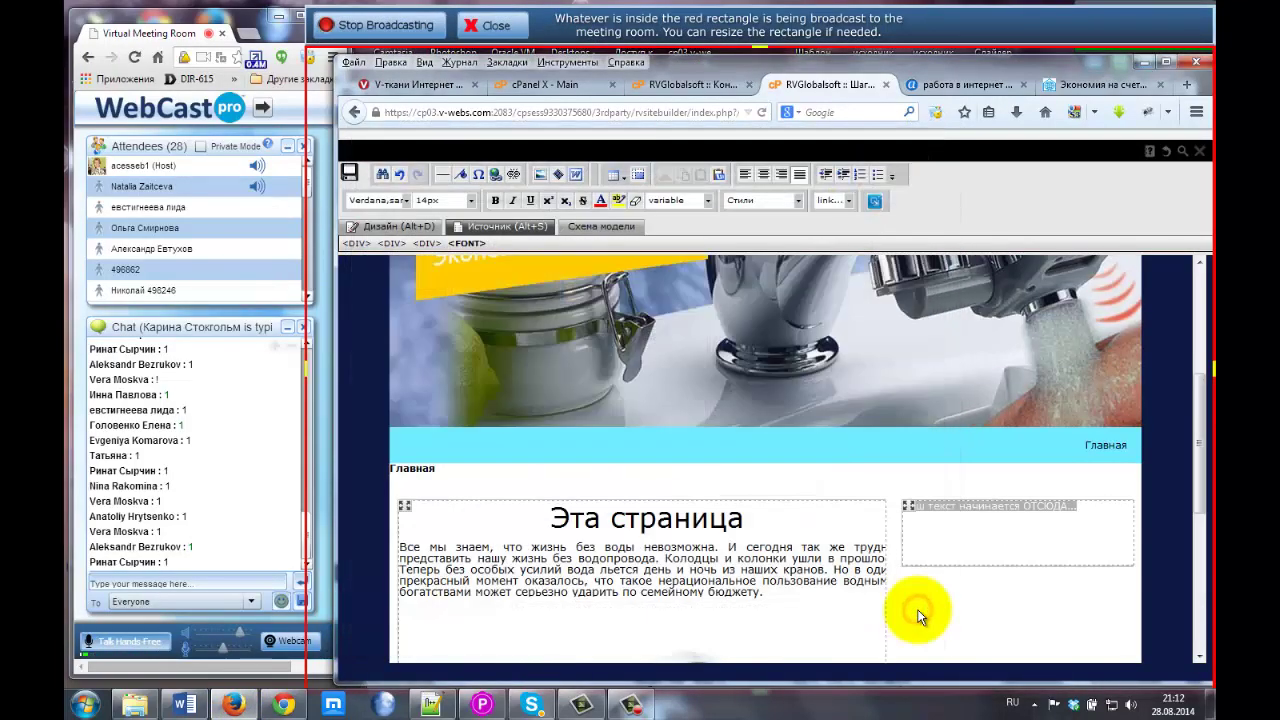
scroll(683, 484, down, 2)
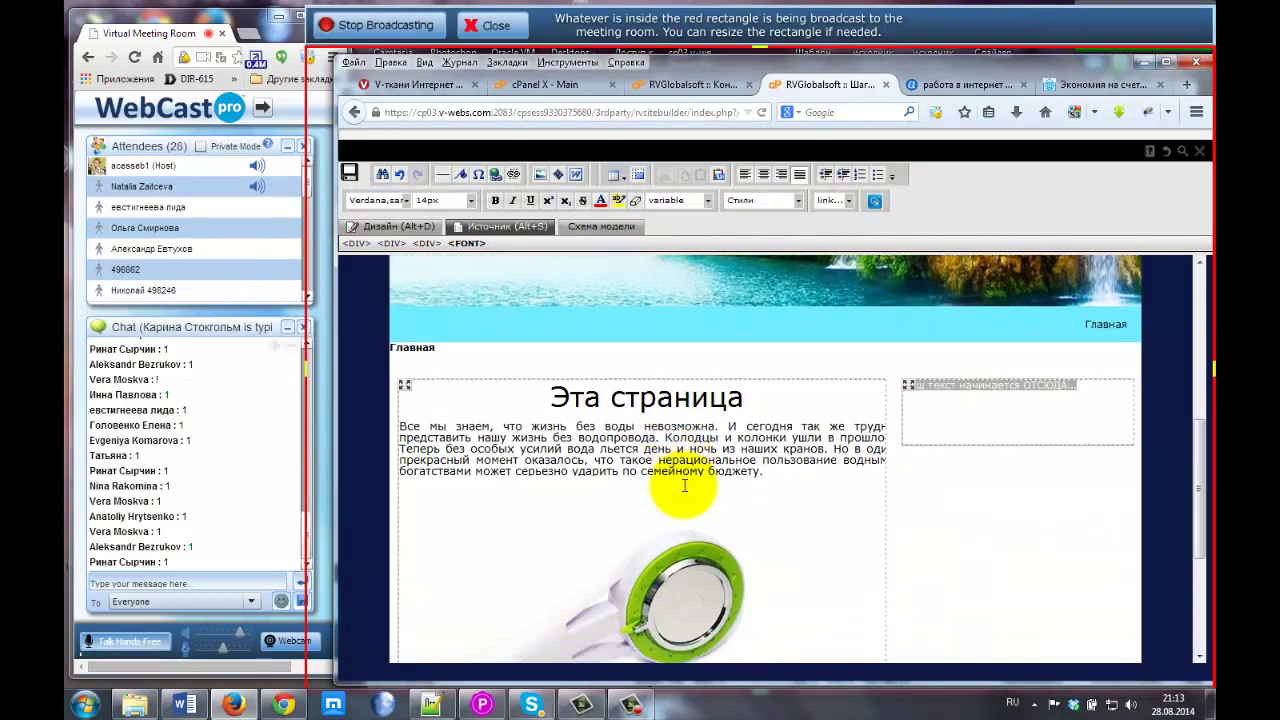
scroll(684, 486, down, 2)
click(648, 428)
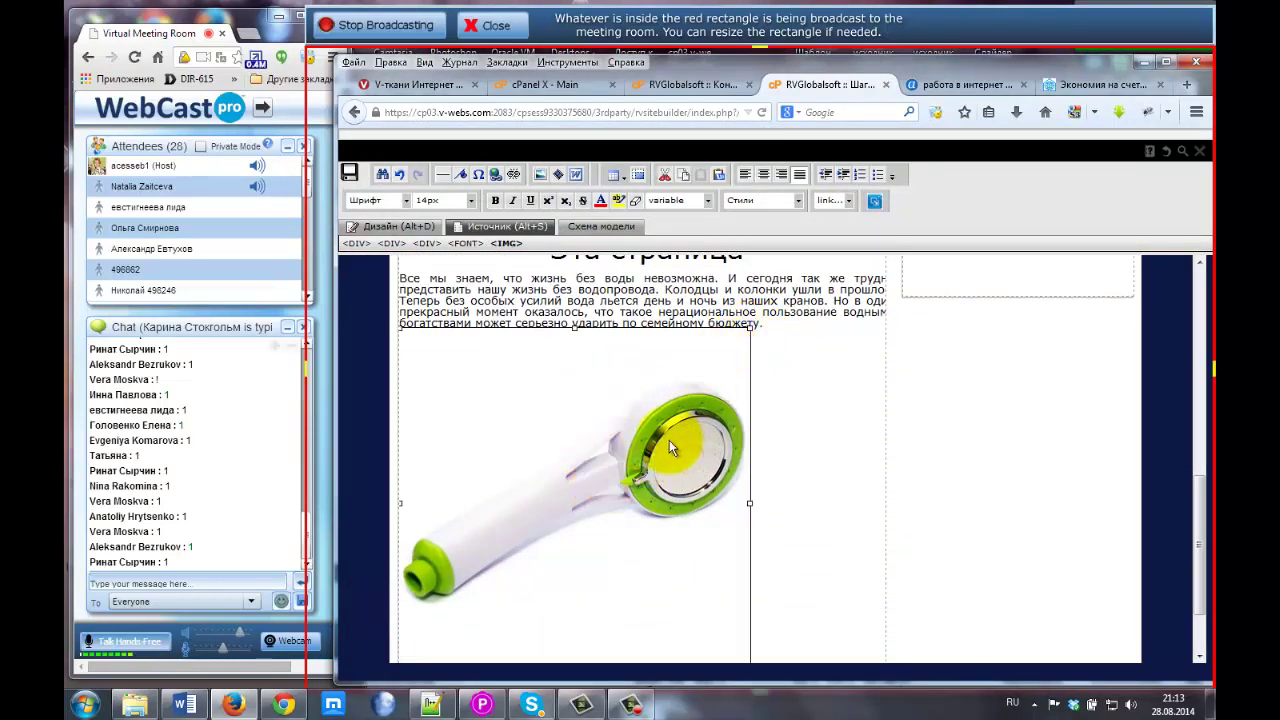
click(540, 176)
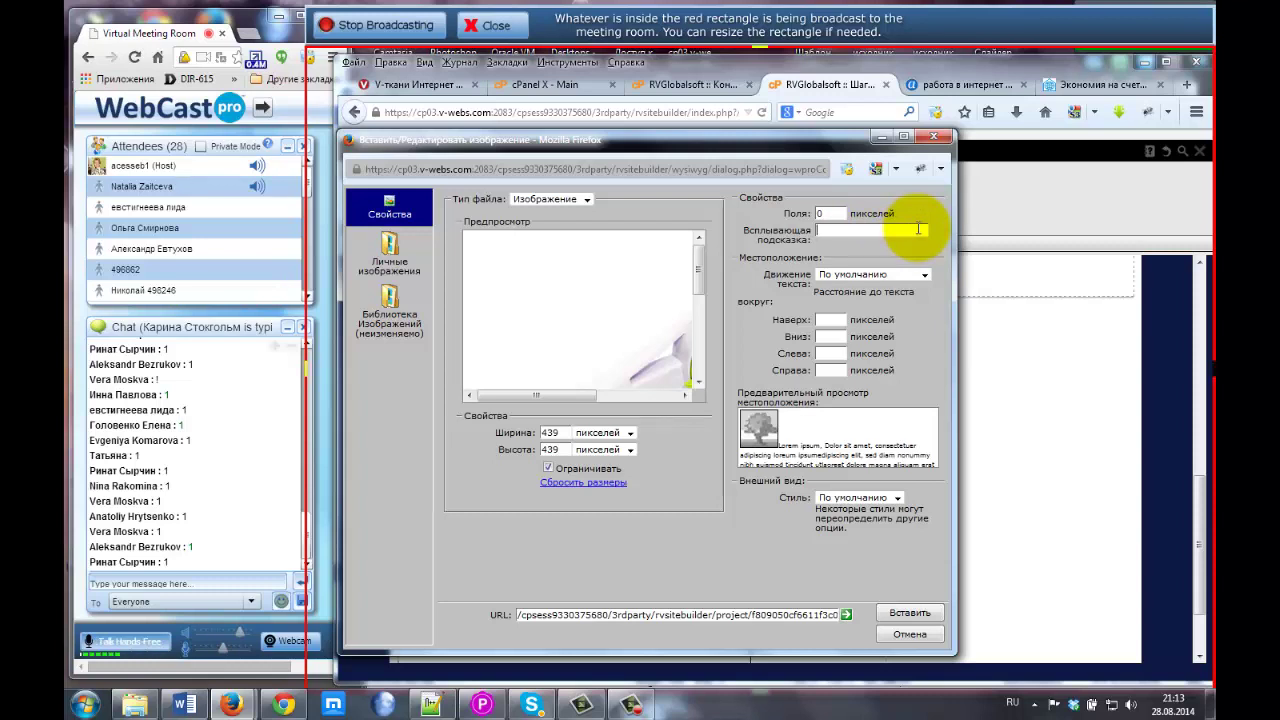
Set the image tooltip to 'Лейка', top, bottom and left margins to 5, and float it left.
text(ейка)
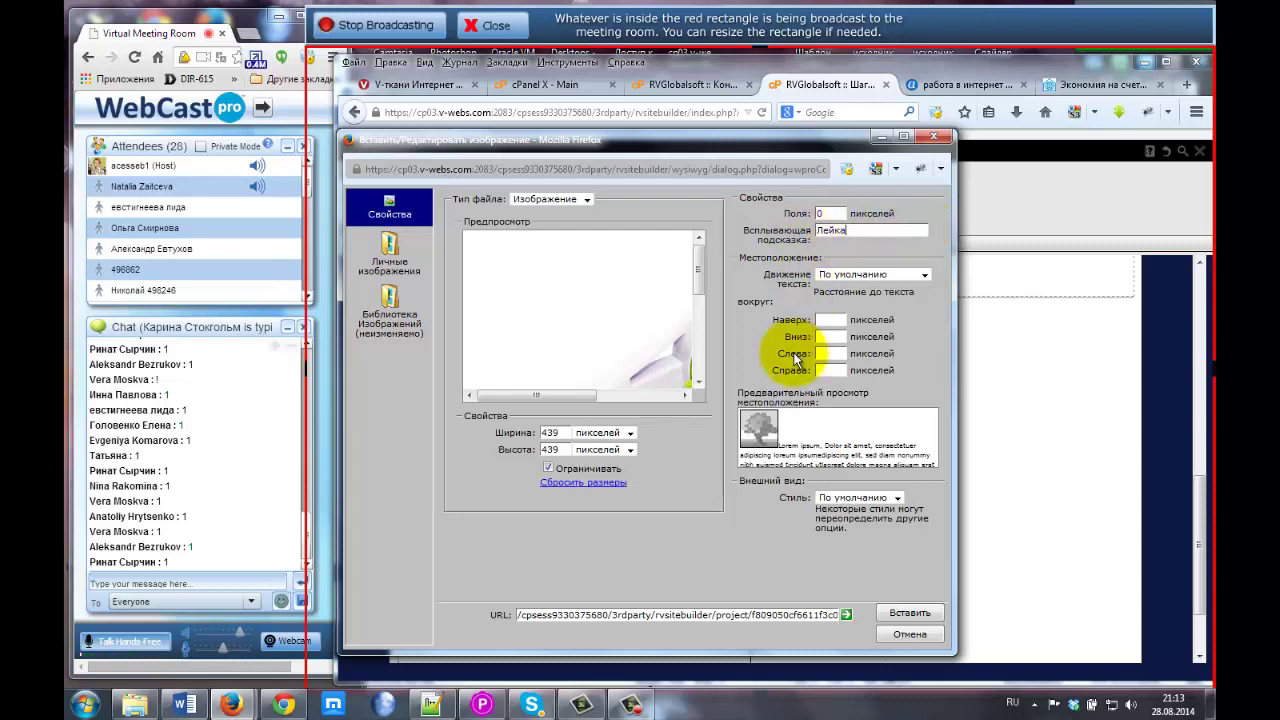
click(818, 319)
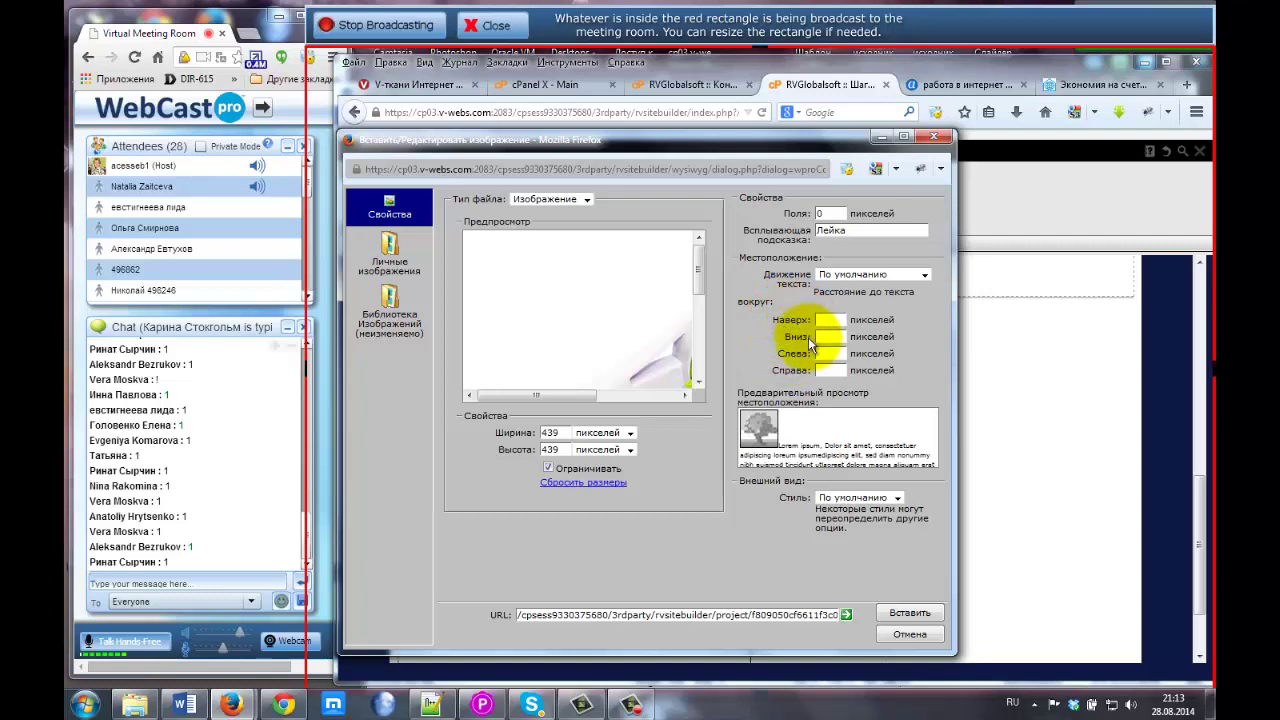
click(823, 320)
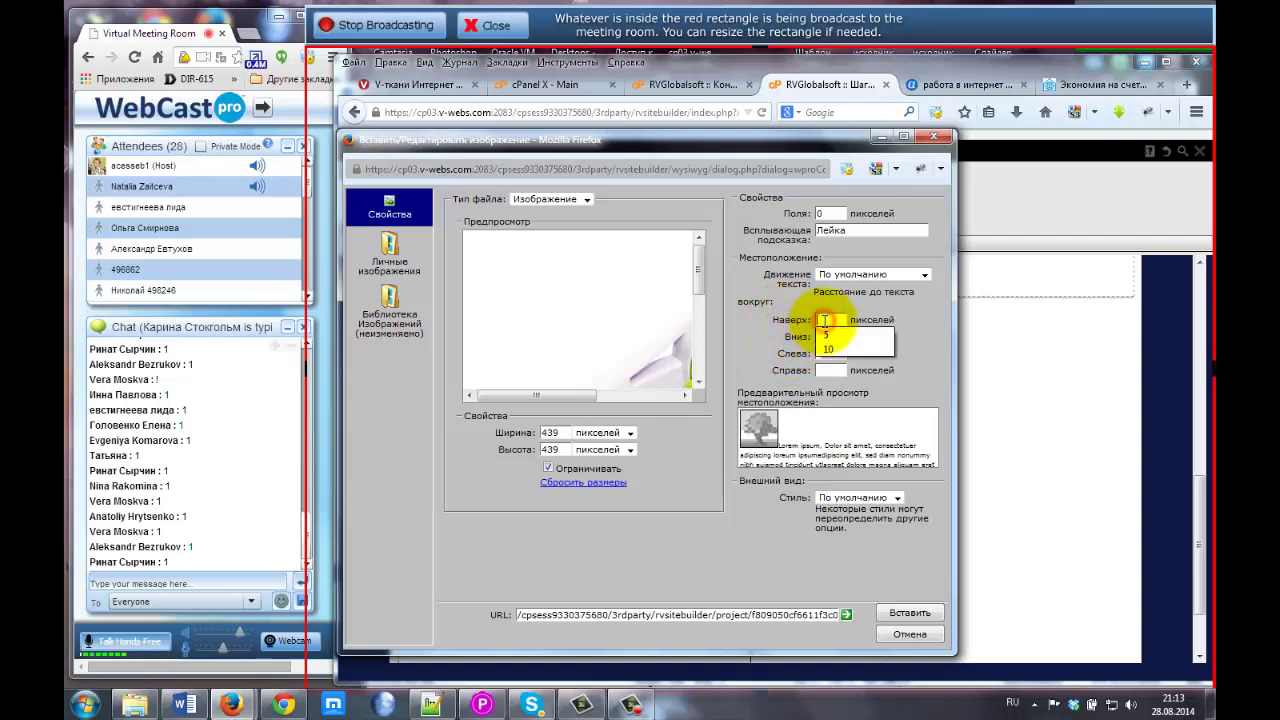
click(826, 335)
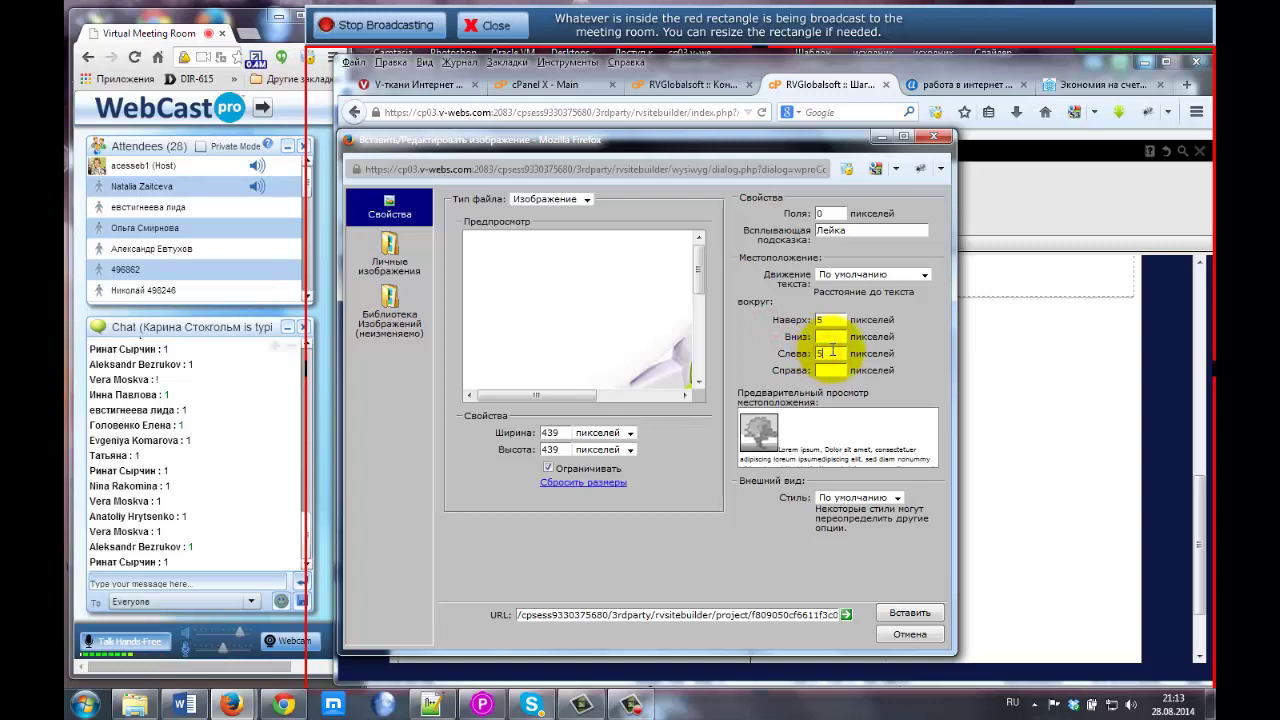
click(828, 337)
text(5)
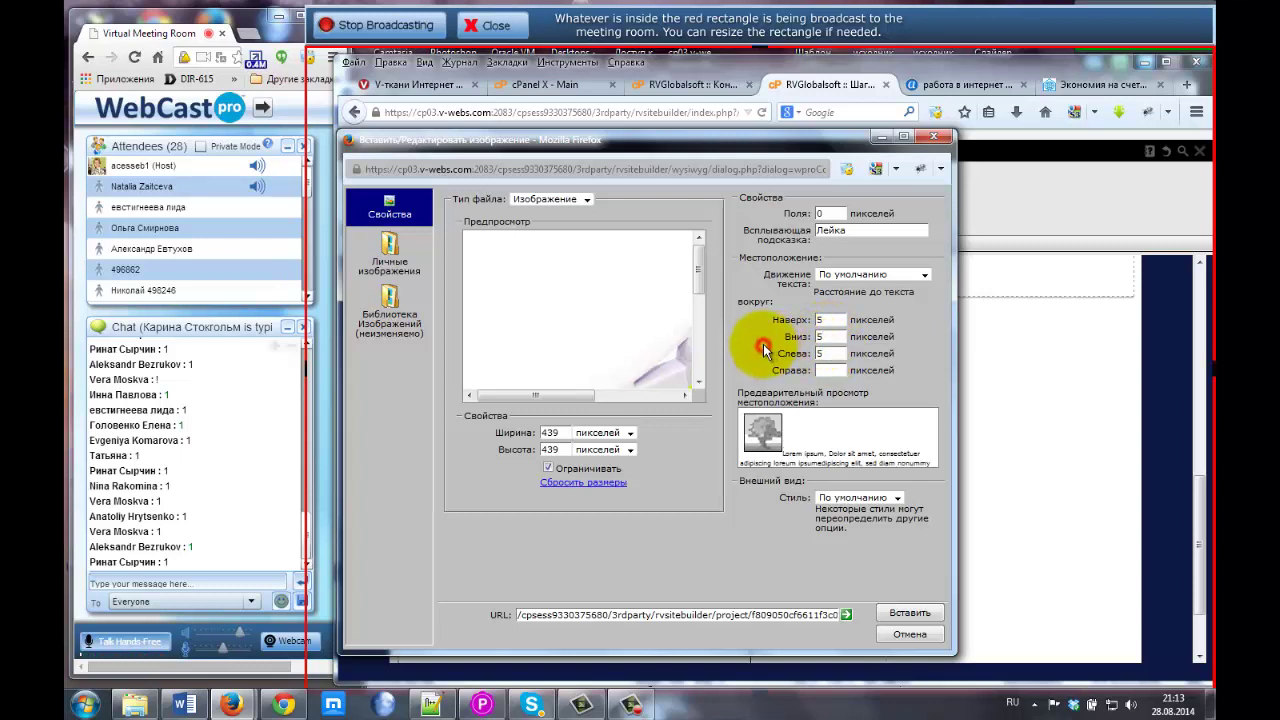
click(878, 275)
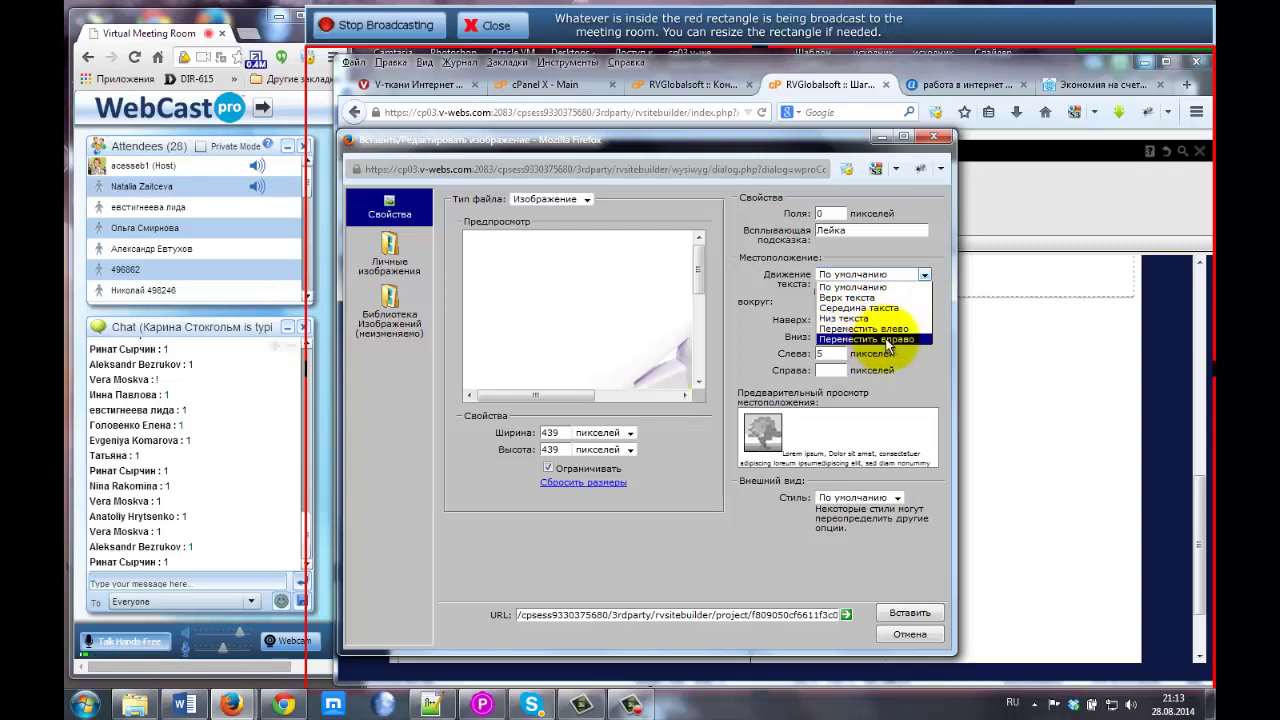
click(862, 329)
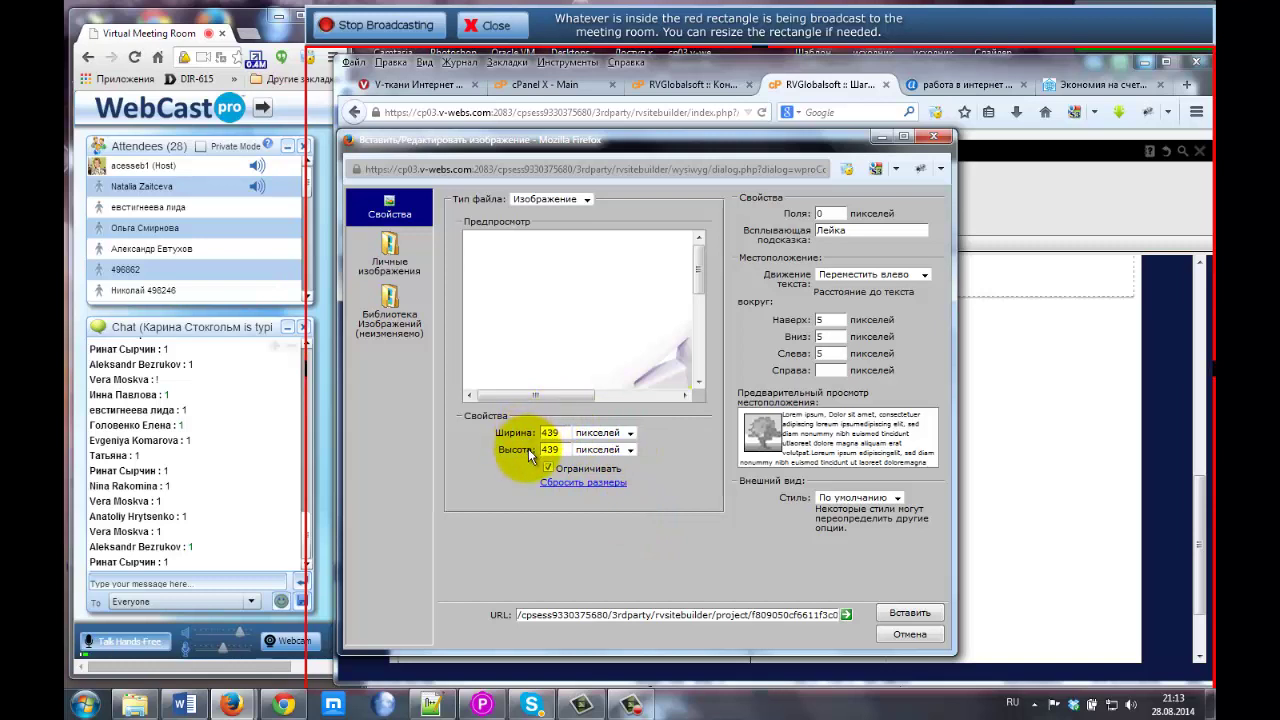
click(632, 432)
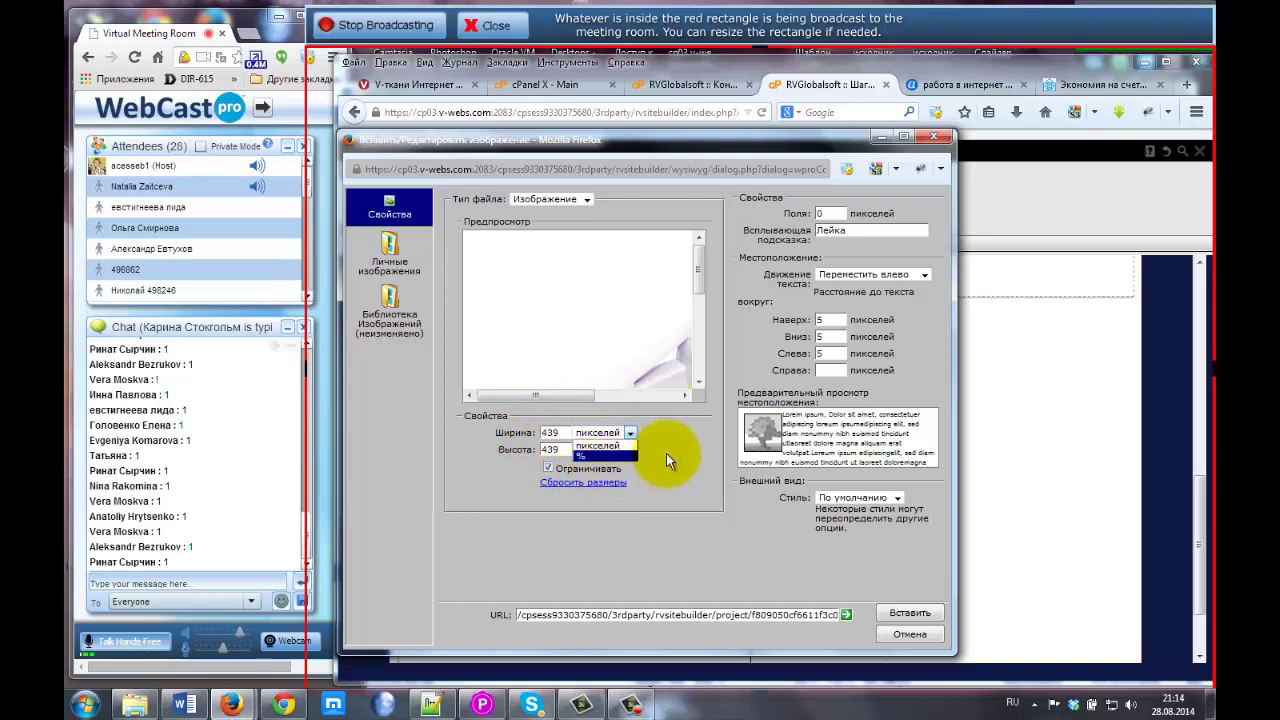
click(666, 453)
click(918, 613)
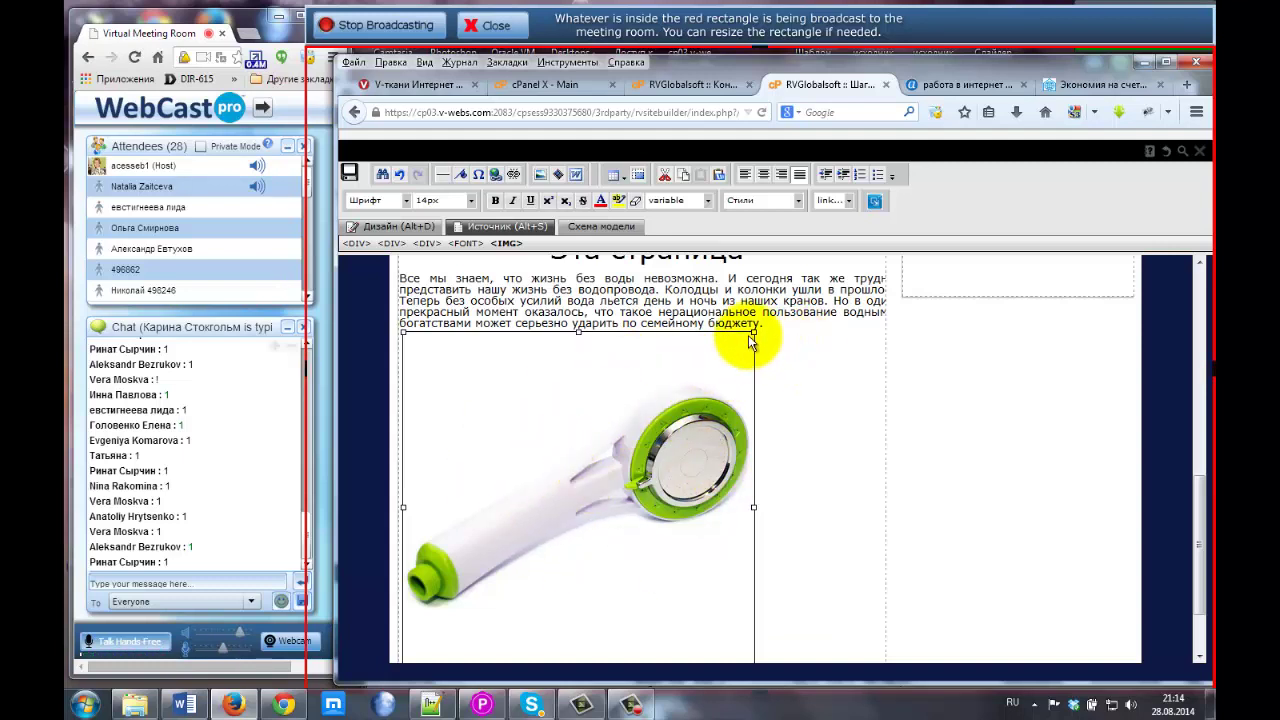
Resize the shower head photo to about 82 × 82 and move it to the paragraph's start.
drag(748, 335, 557, 551)
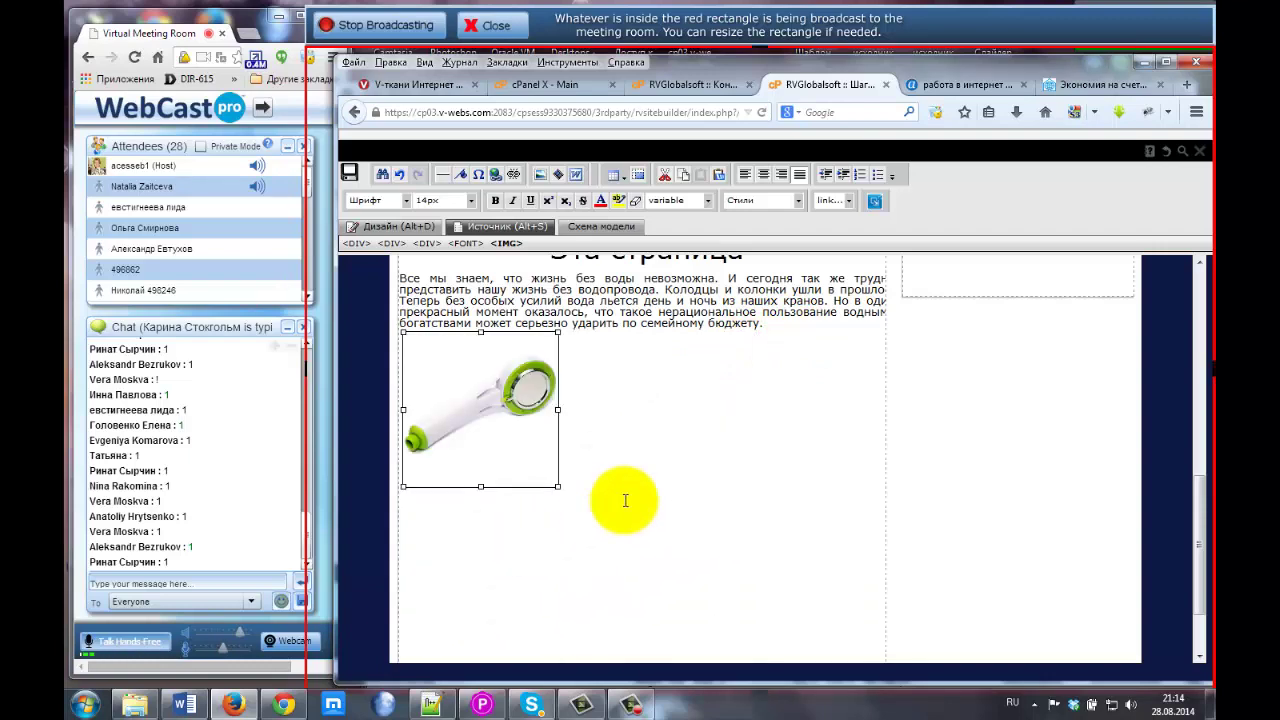
scroll(620, 500, up, 2)
drag(487, 500, 402, 388)
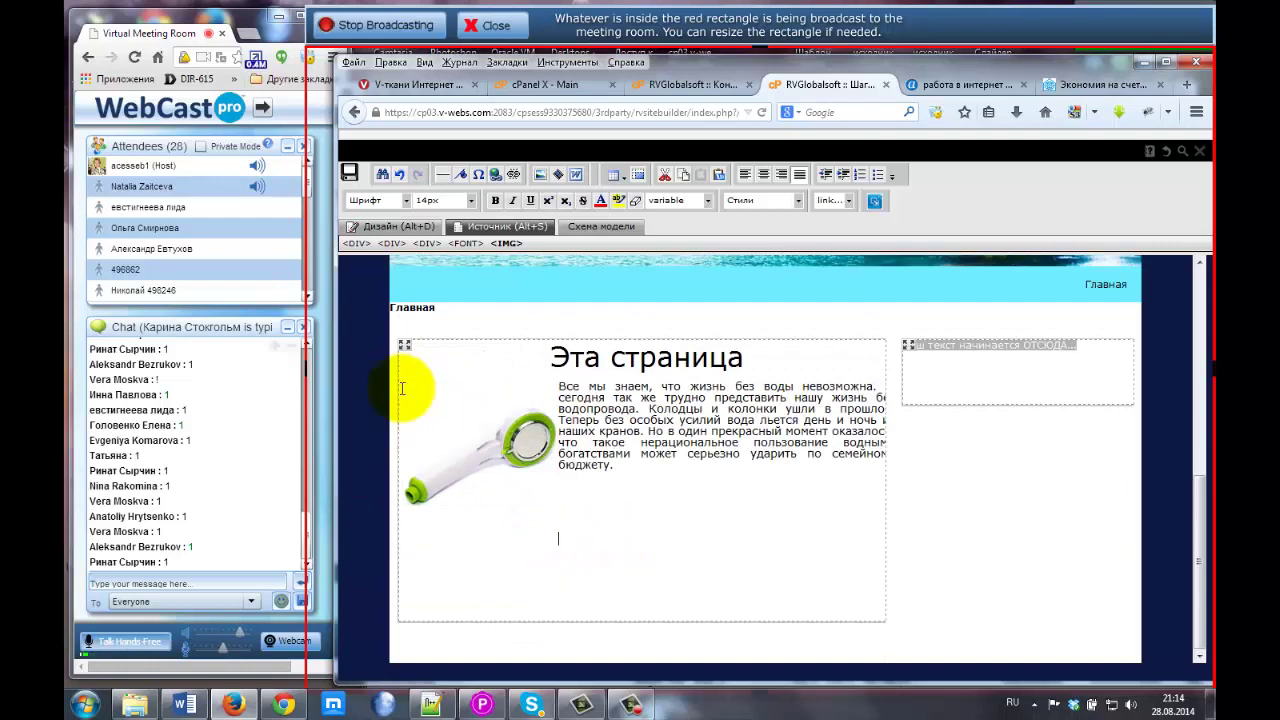
click(514, 457)
scroll(530, 530, up, 1)
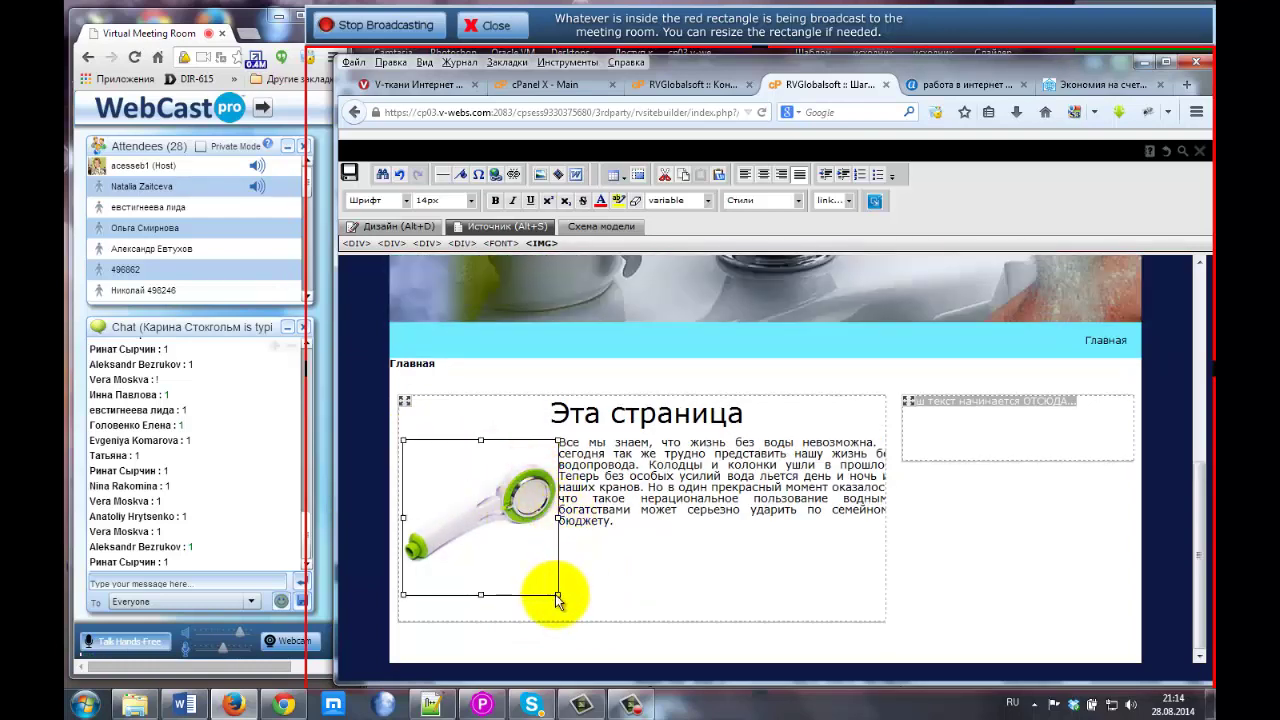
drag(557, 596, 470, 504)
scroll(482, 518, up, 1)
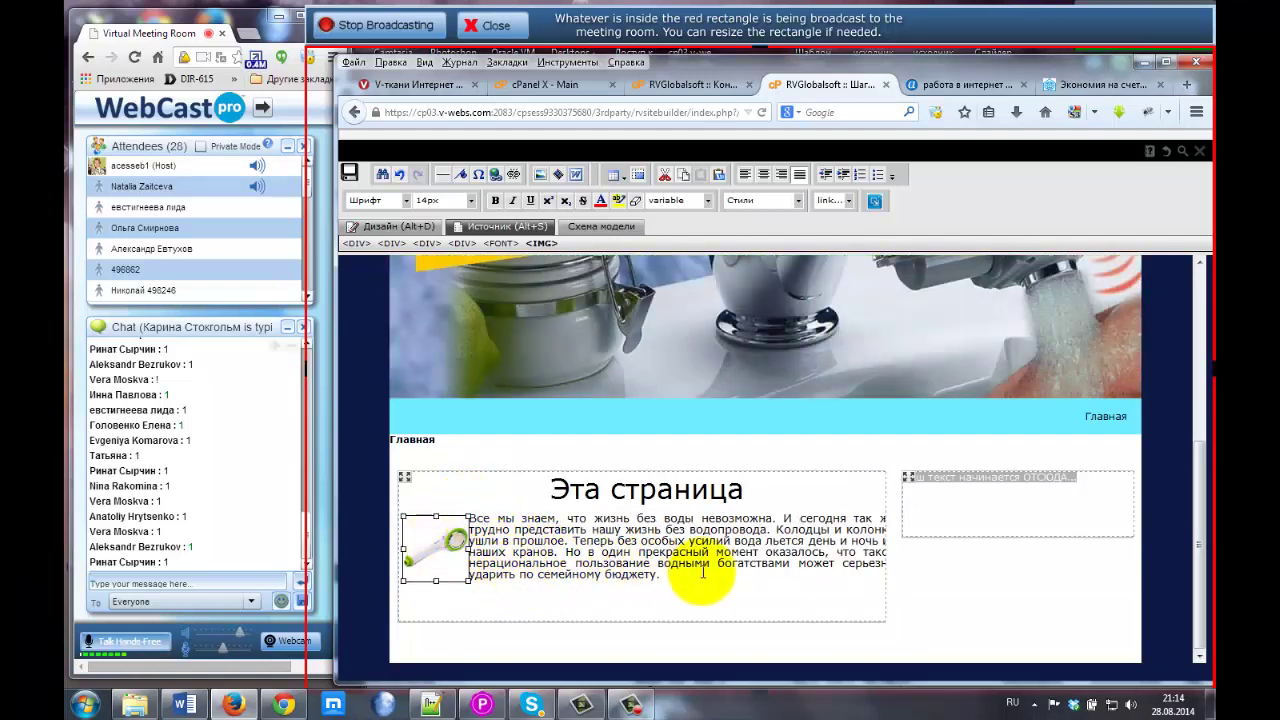
Give the shower head thumbnail a 10-pixel right margin in its image properties.
right_click(441, 547)
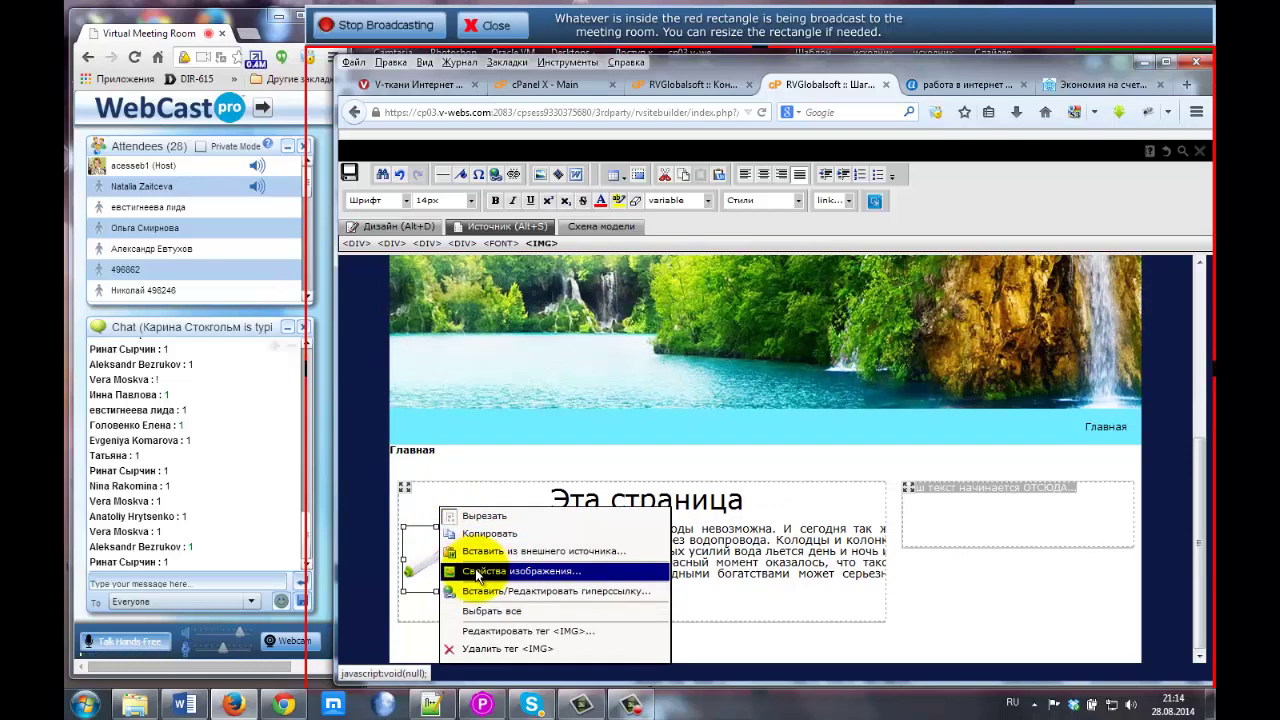
click(477, 572)
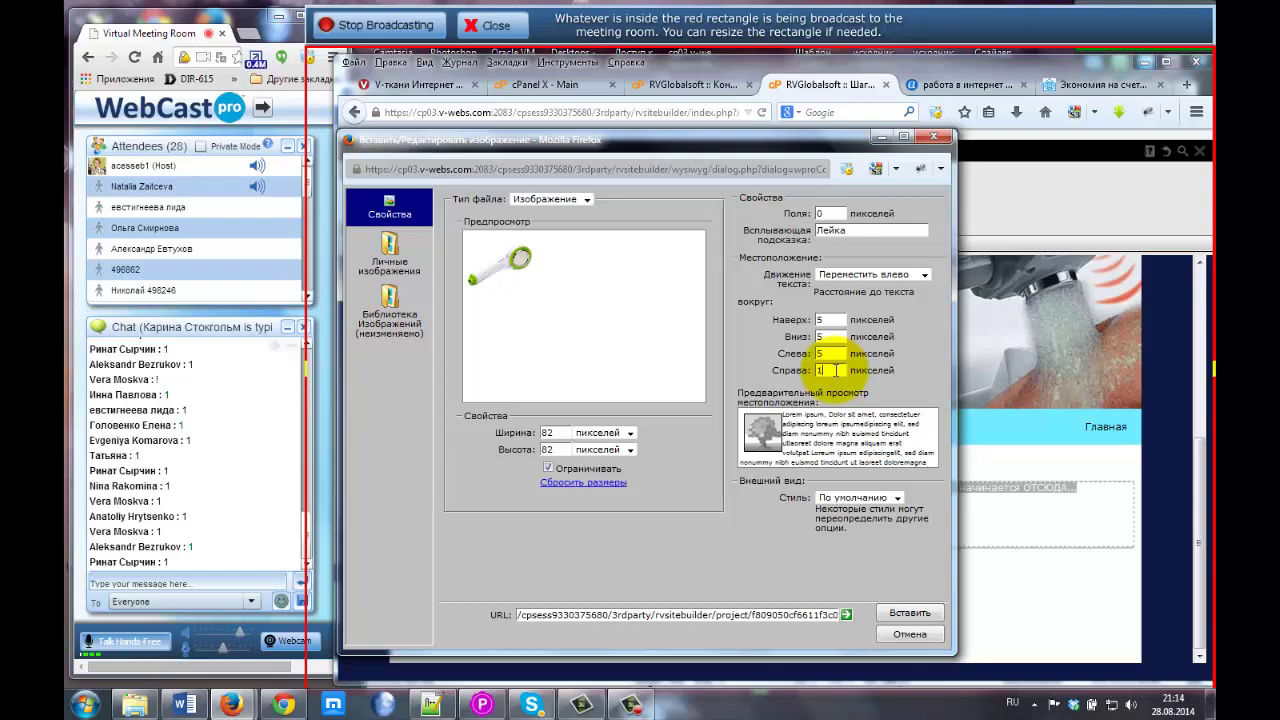
text(0)
key(Tab)
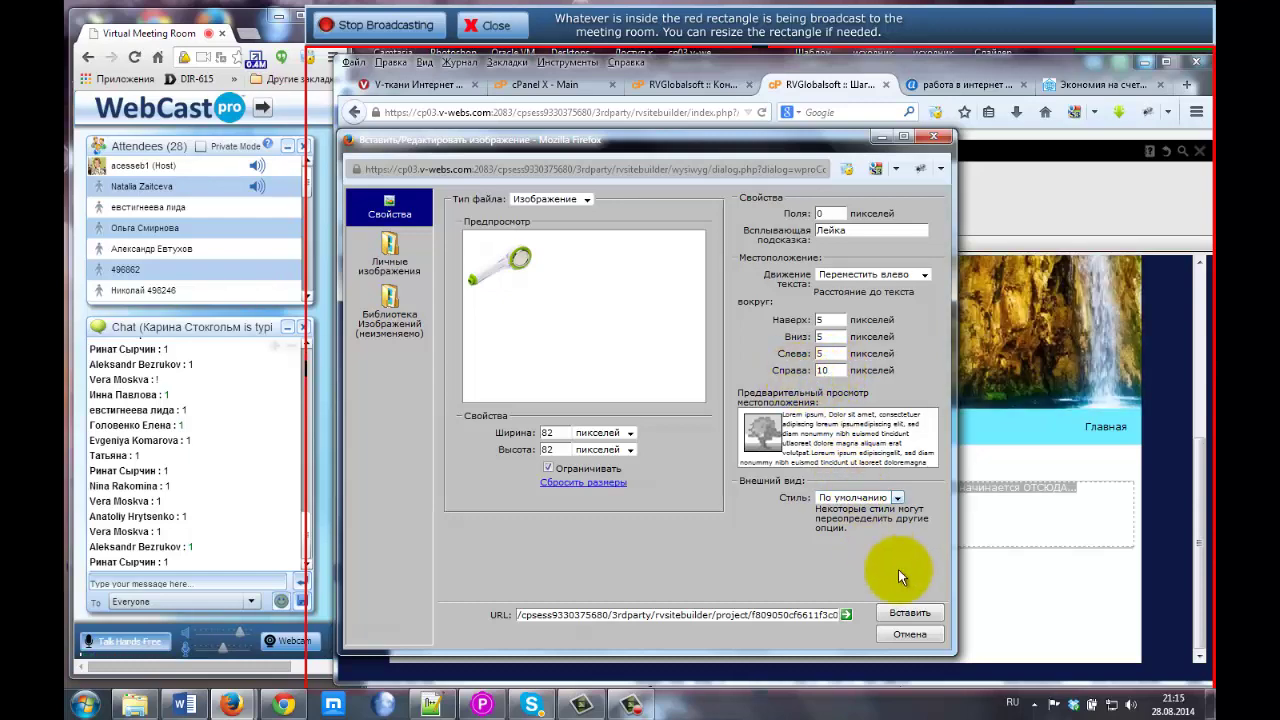
click(907, 614)
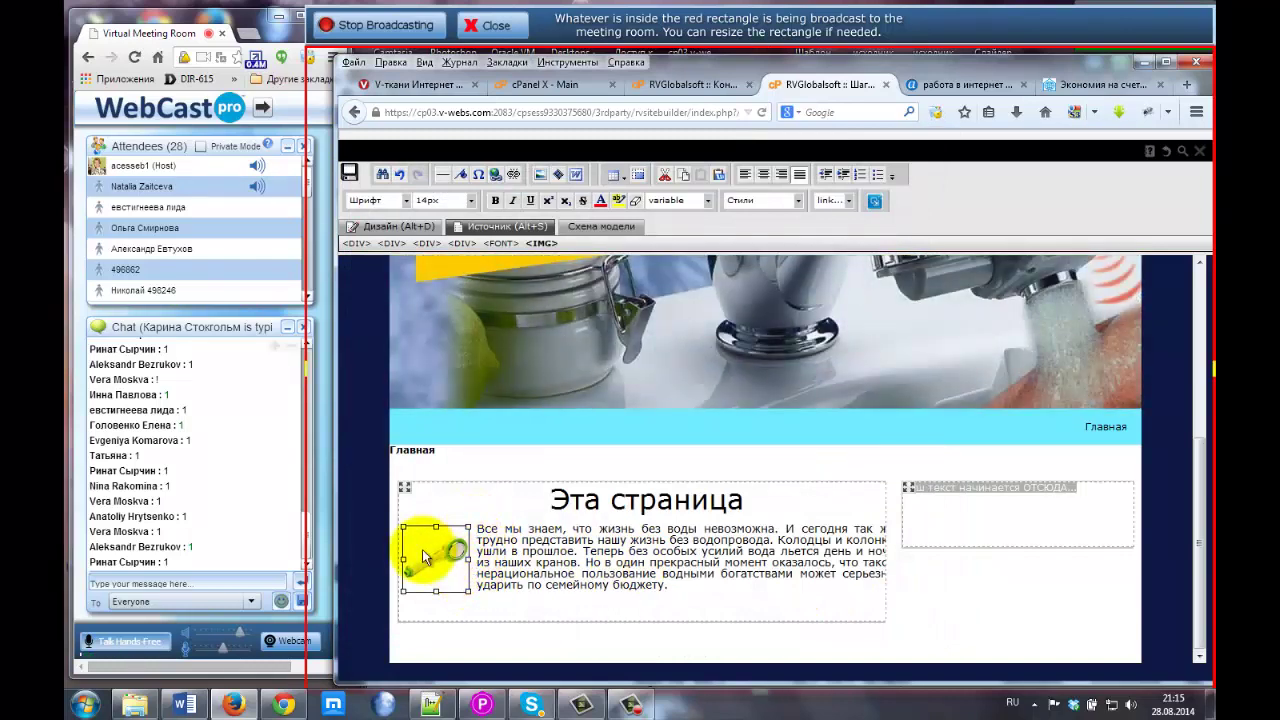
click(563, 547)
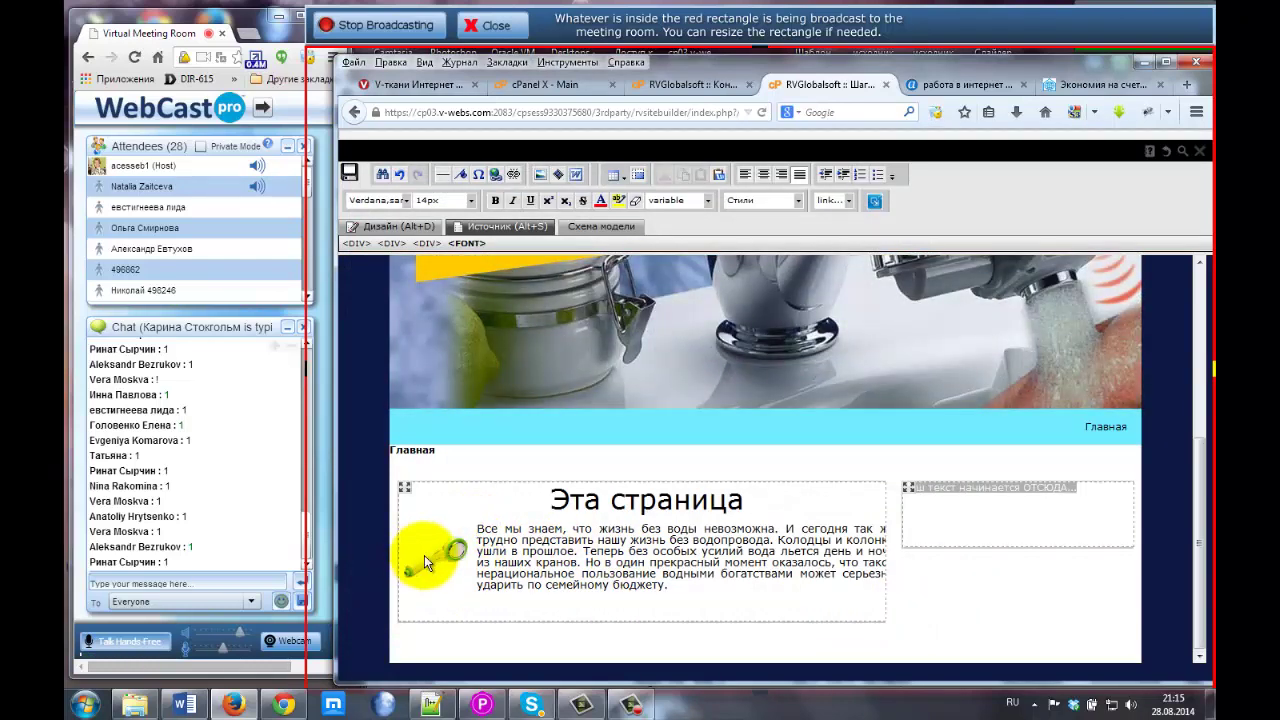
click(575, 562)
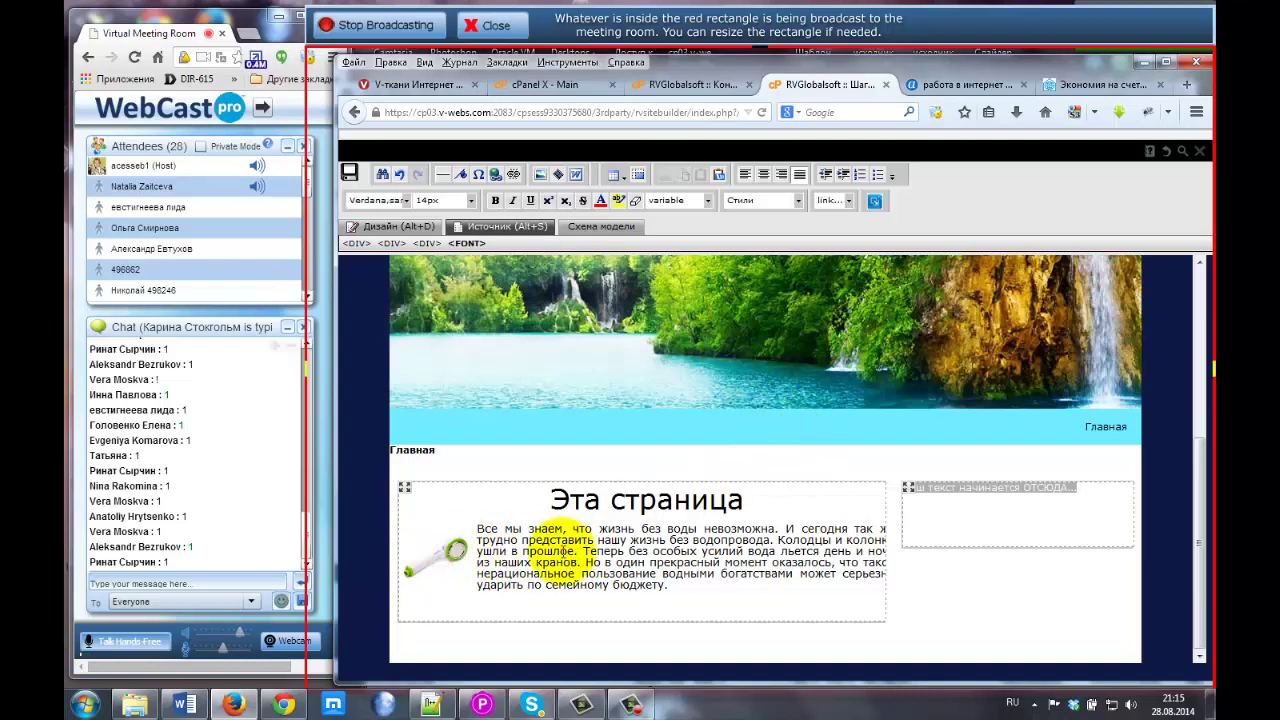
Copy the water-meter quote from the live Dom-Land page and bring up Notepad++.
click(1095, 84)
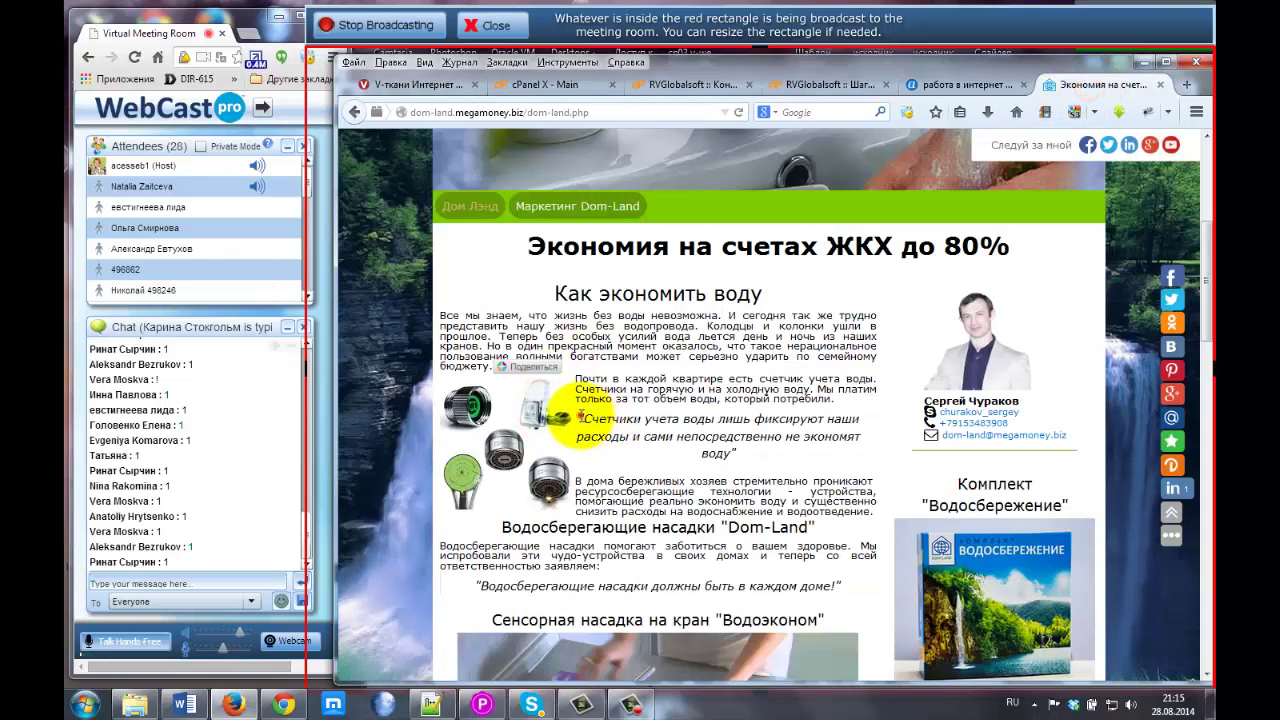
drag(580, 418, 742, 458)
key(ctrl+c)
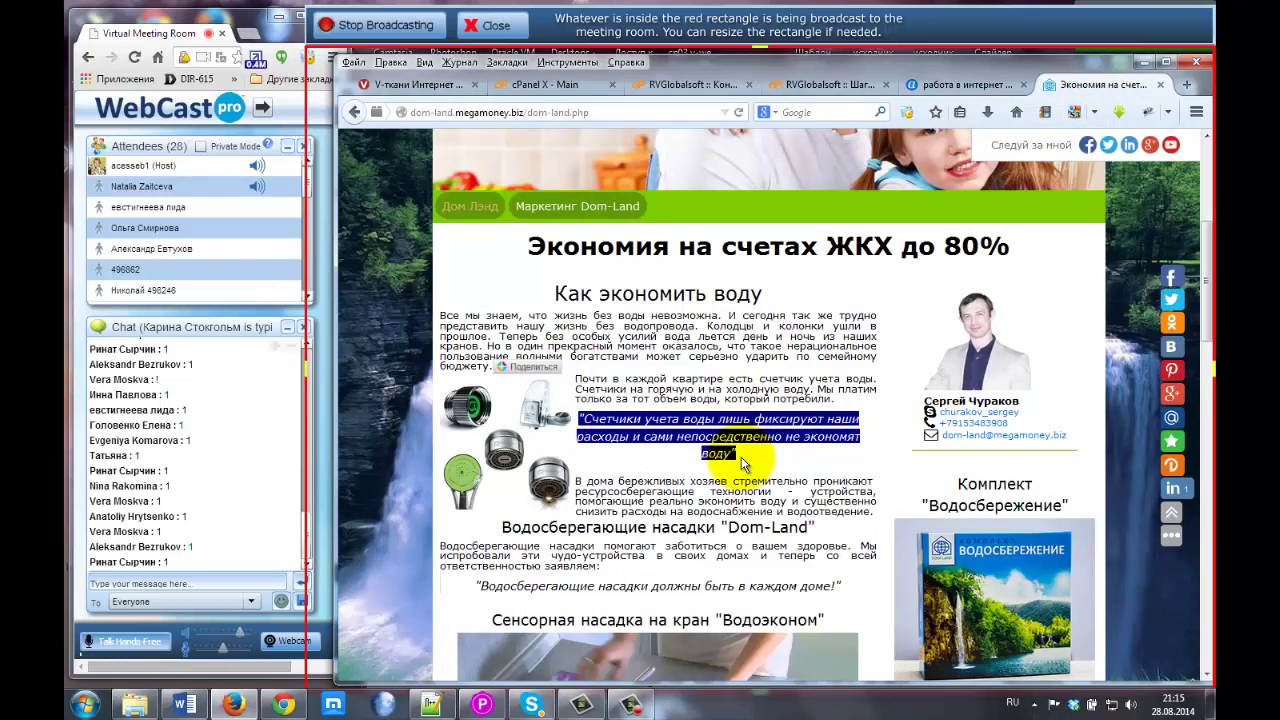
click(738, 434)
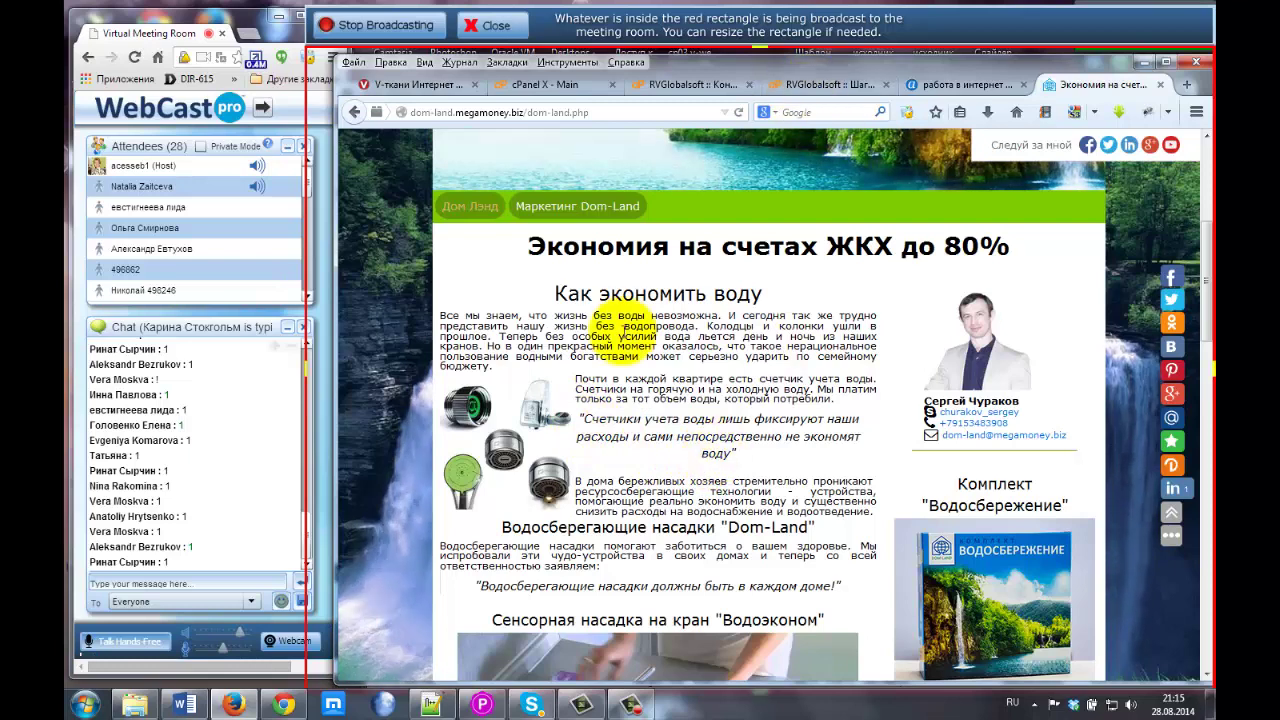
drag(580, 420, 735, 453)
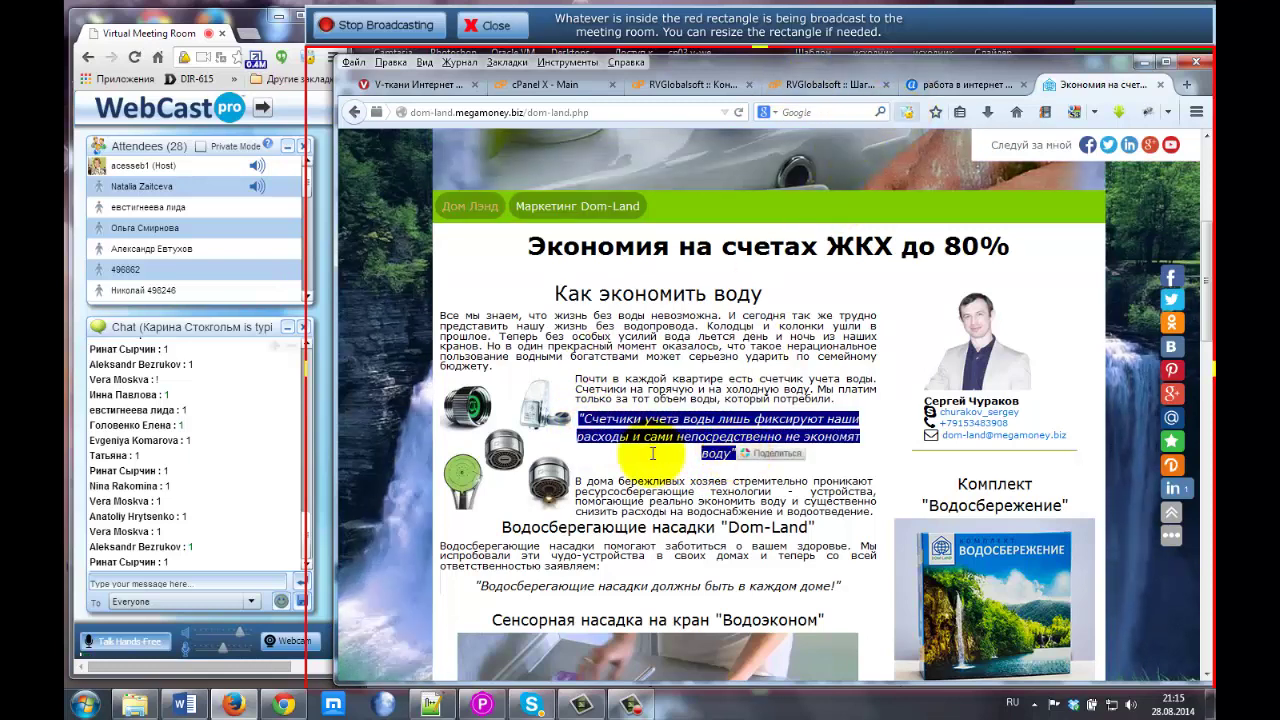
click(435, 706)
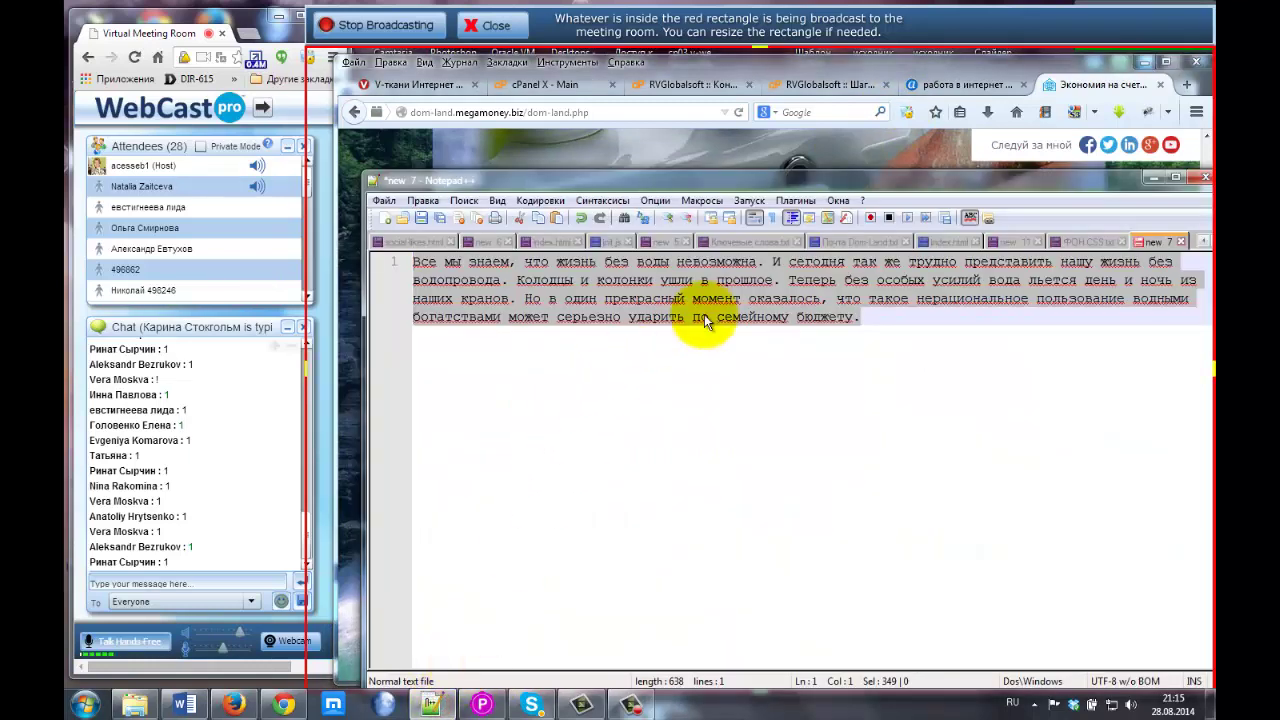
Paste the water-meter quote over the old Notepad++ text and copy it back as plain text.
key(ctrl+v)
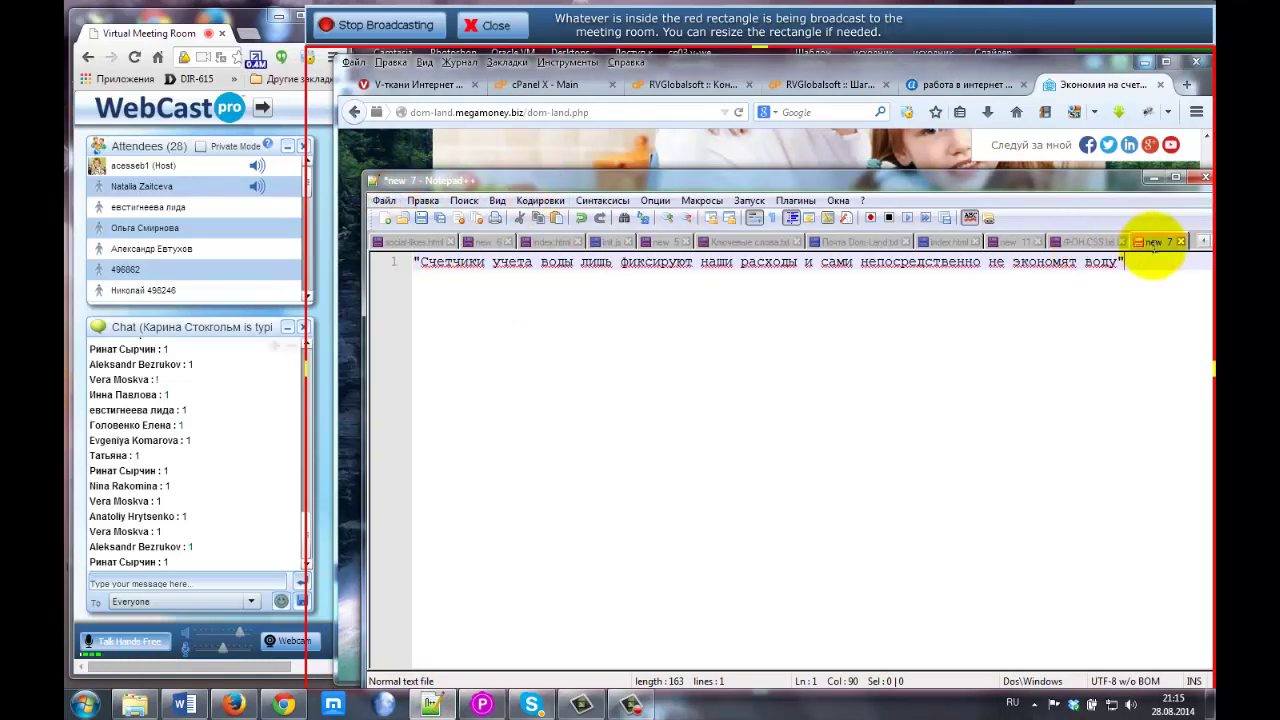
click(1133, 261)
drag(1072, 268, 358, 268)
key(ctrl+c)
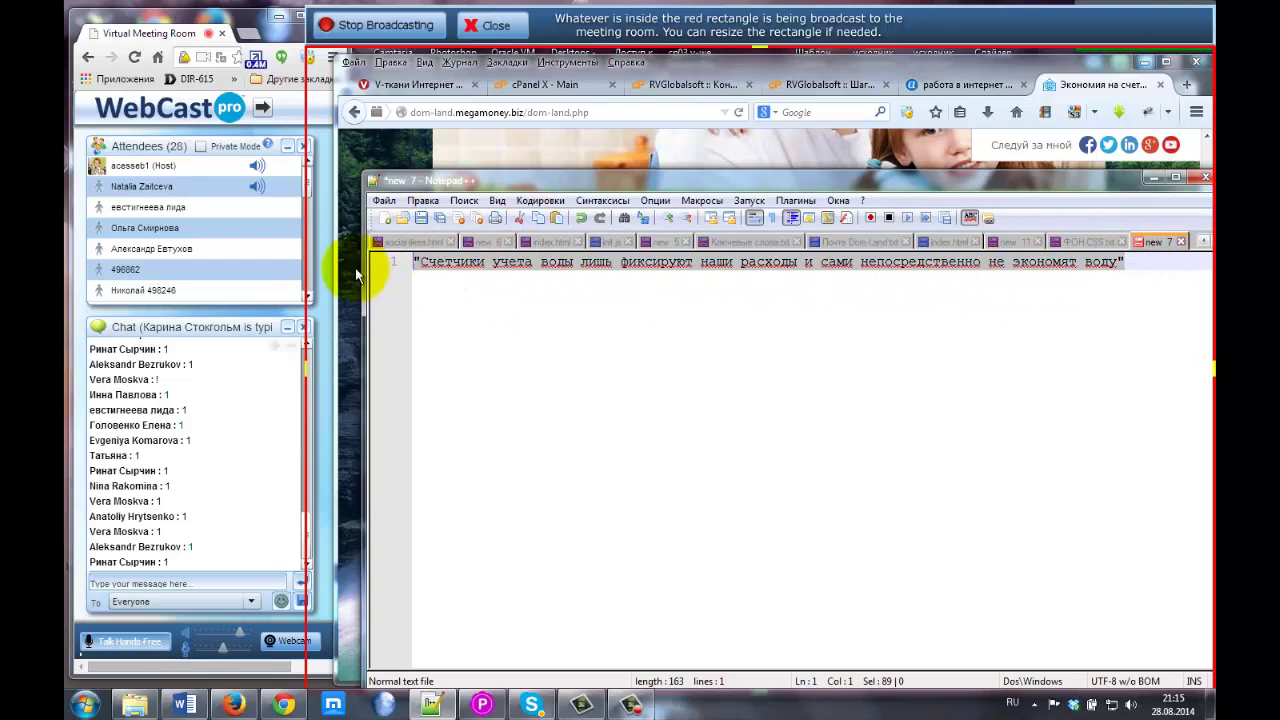
click(1090, 86)
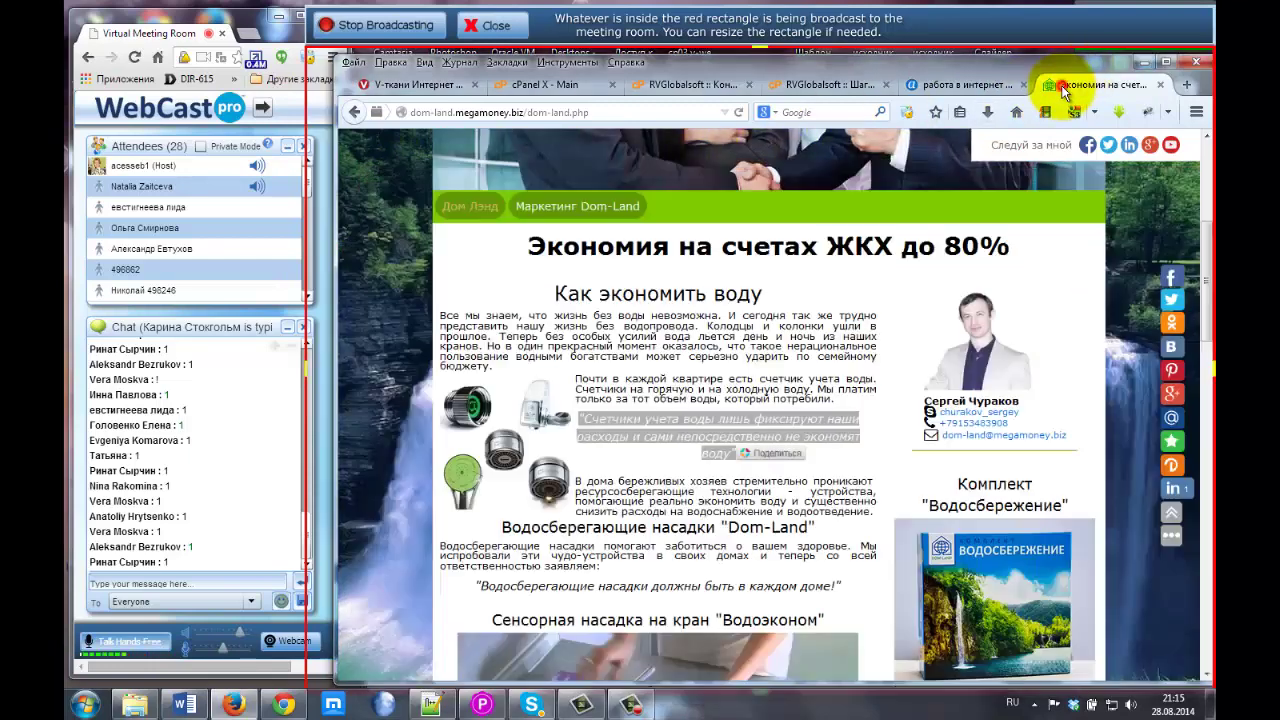
click(825, 86)
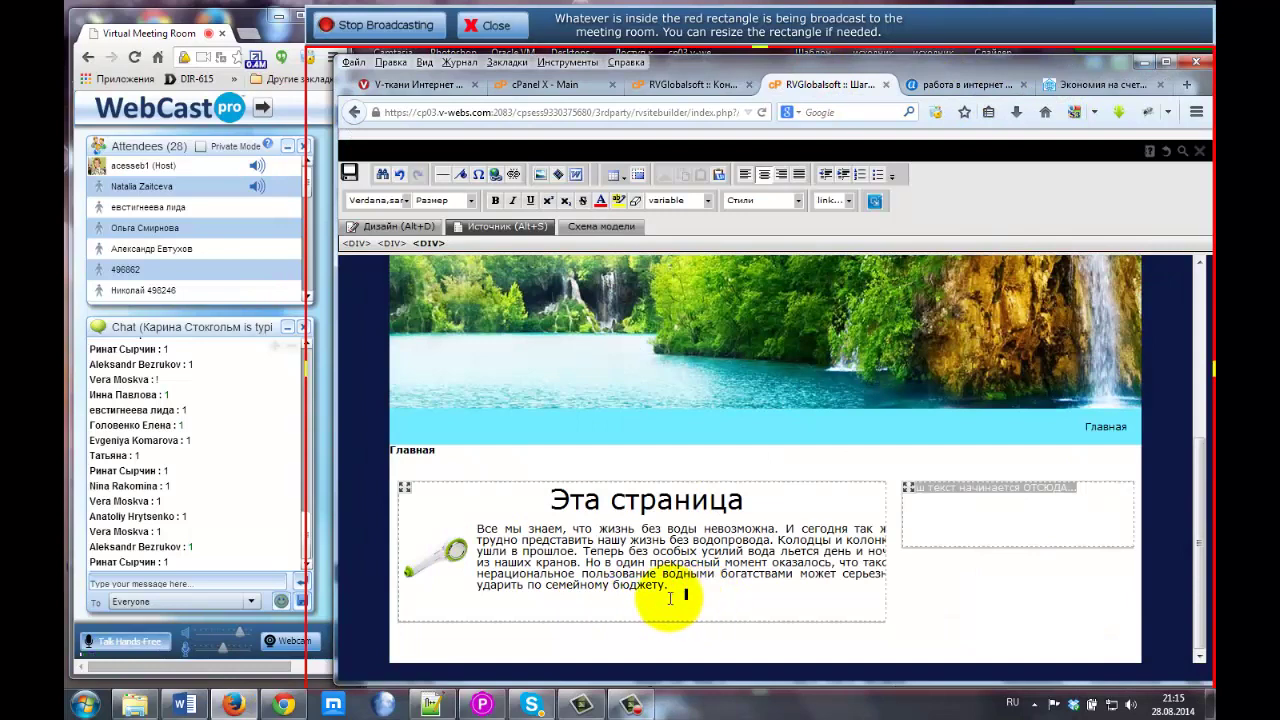
click(668, 597)
Paste the water-meter quote under the first paragraph and indent it as a block quote.
key(ctrl+v)
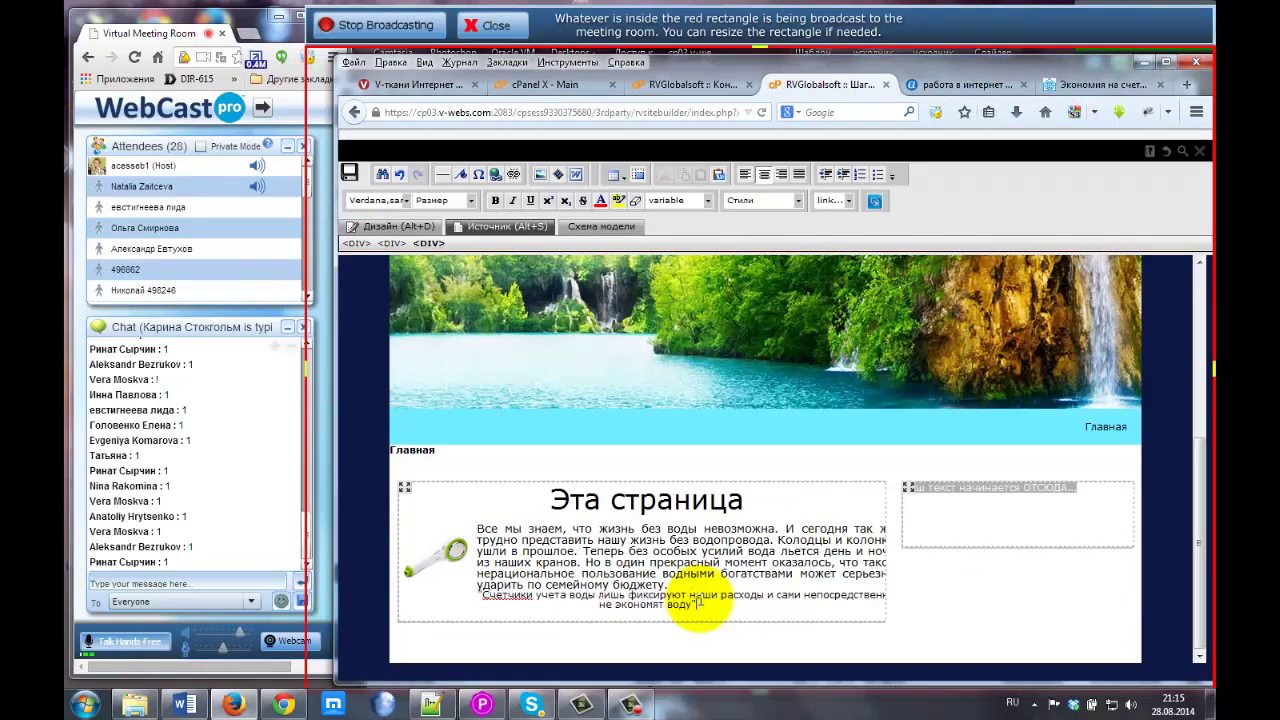
click(574, 594)
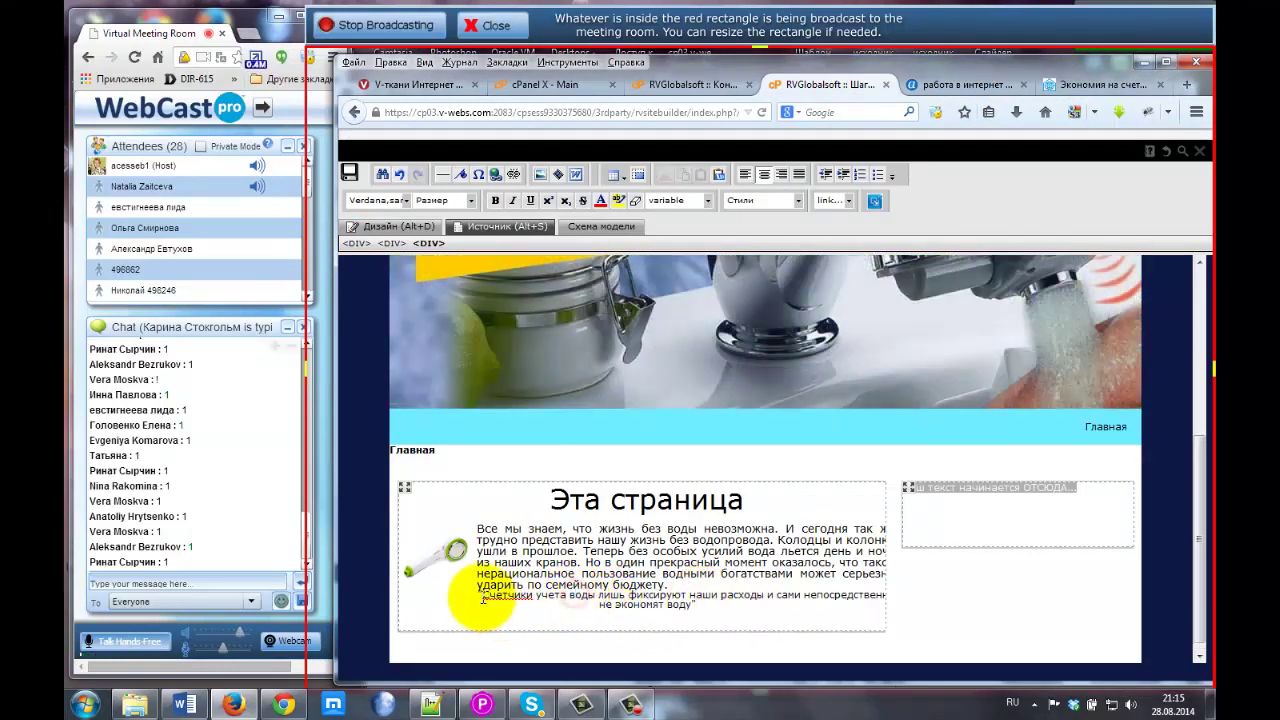
drag(478, 594, 698, 604)
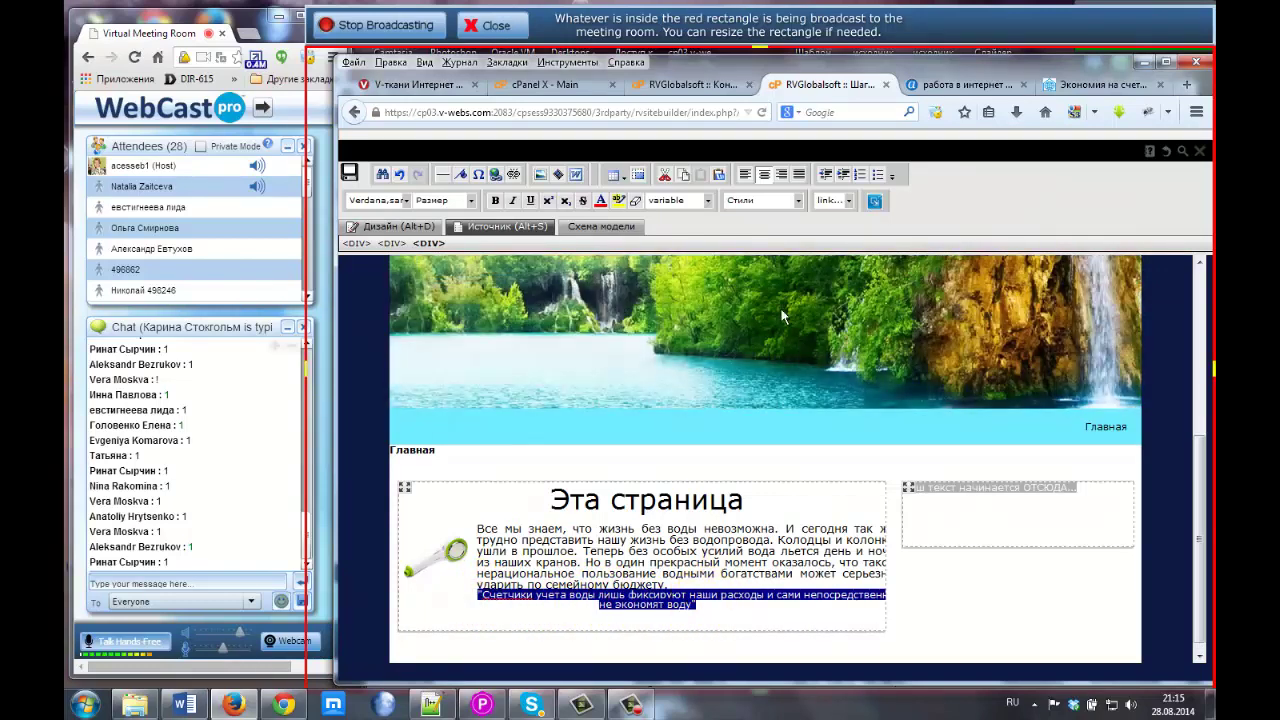
click(844, 176)
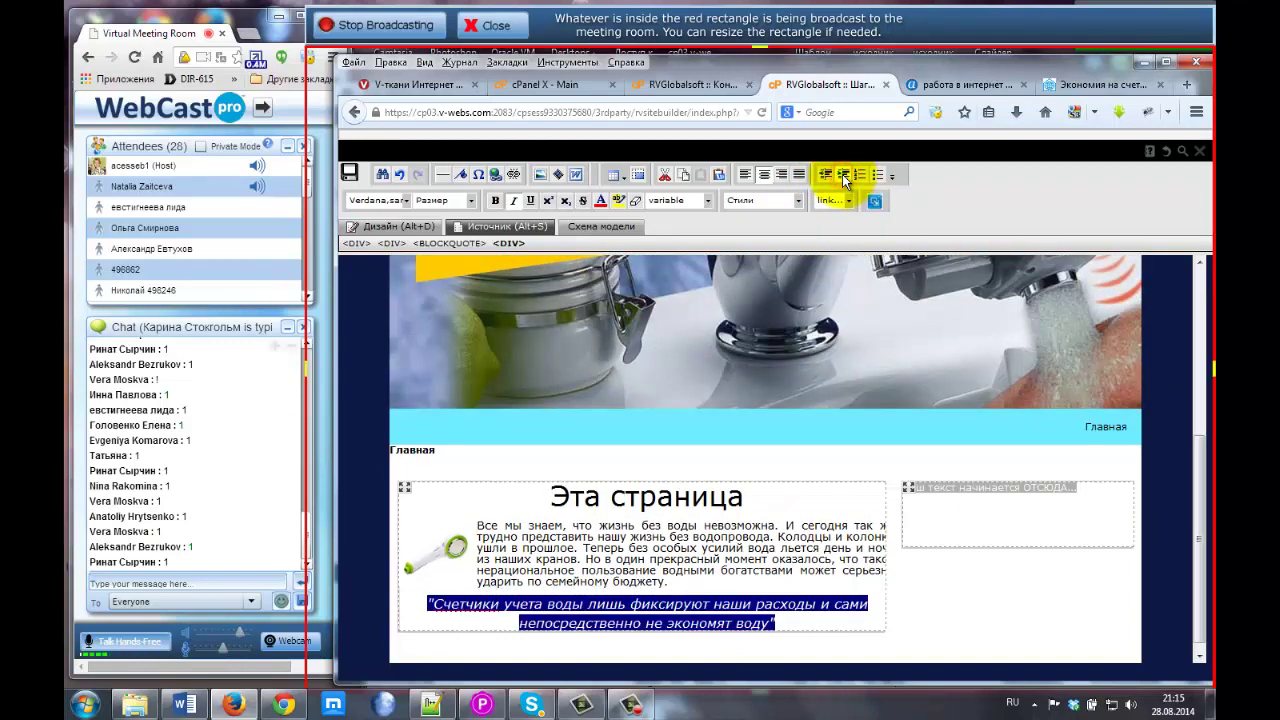
scroll(590, 556, down, 1)
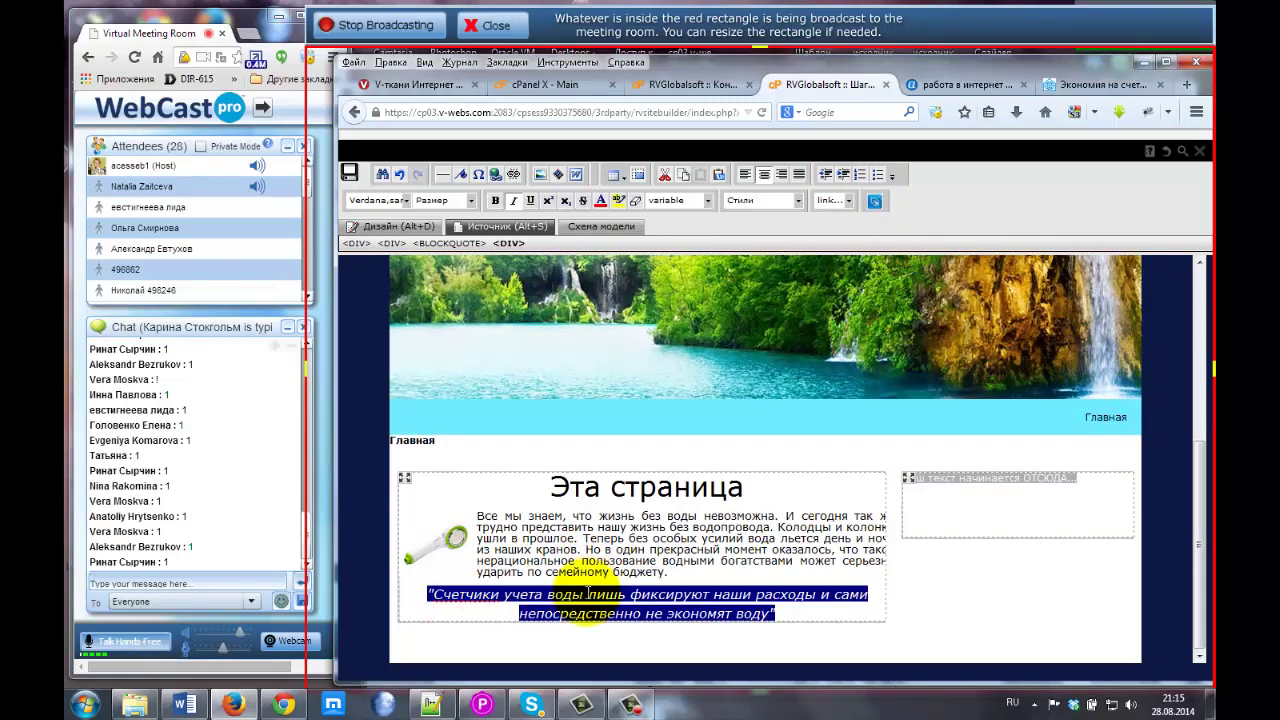
click(592, 604)
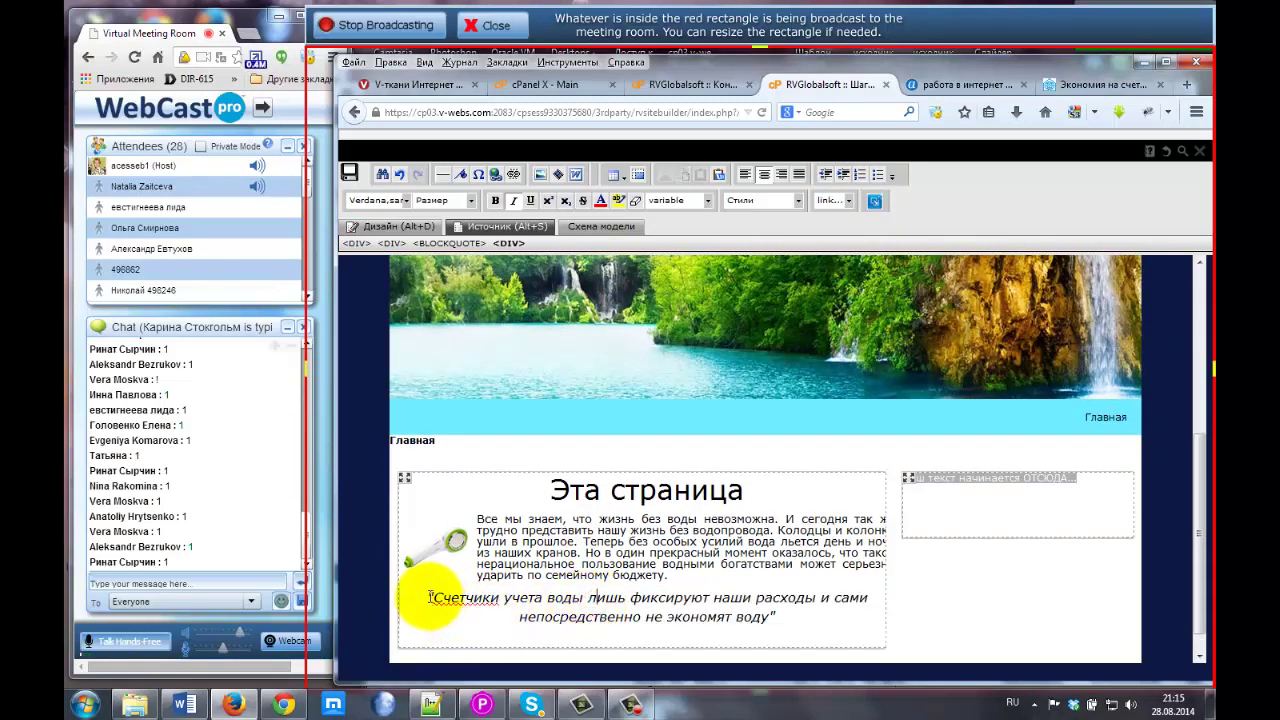
drag(430, 597, 778, 616)
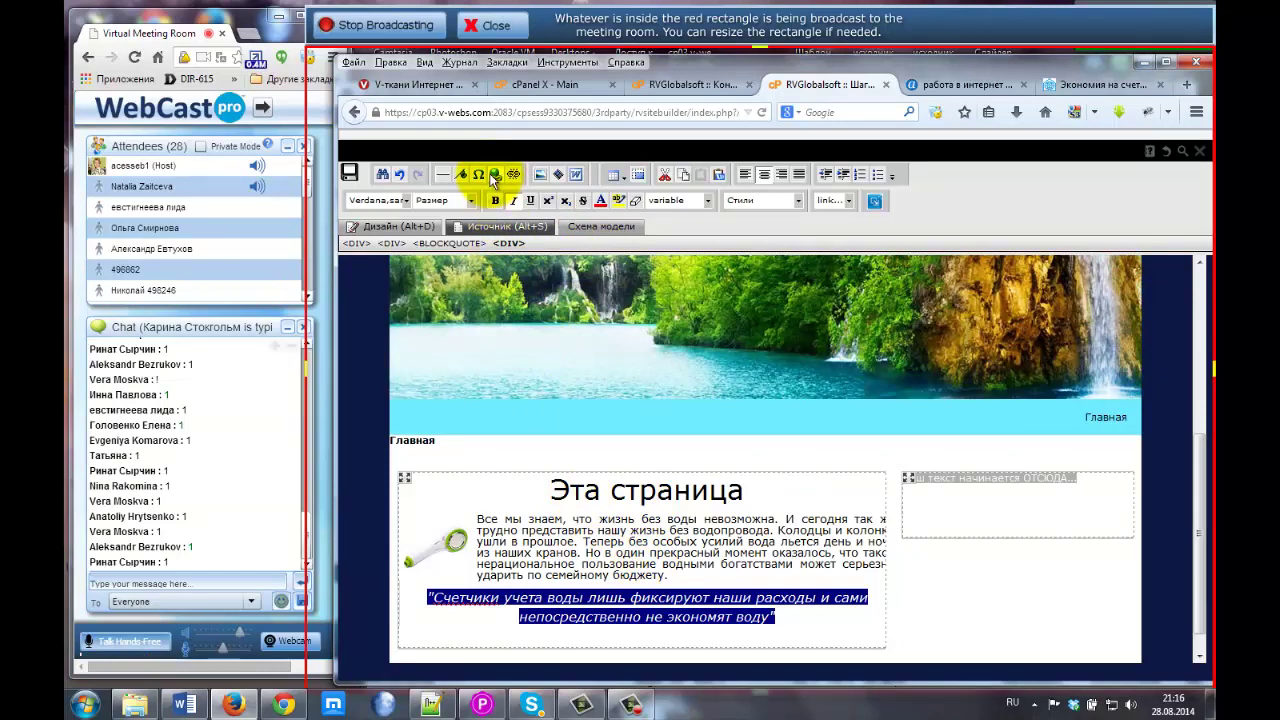
Select the words 'семейному бюджету' at the end of the paragraph.
click(495, 176)
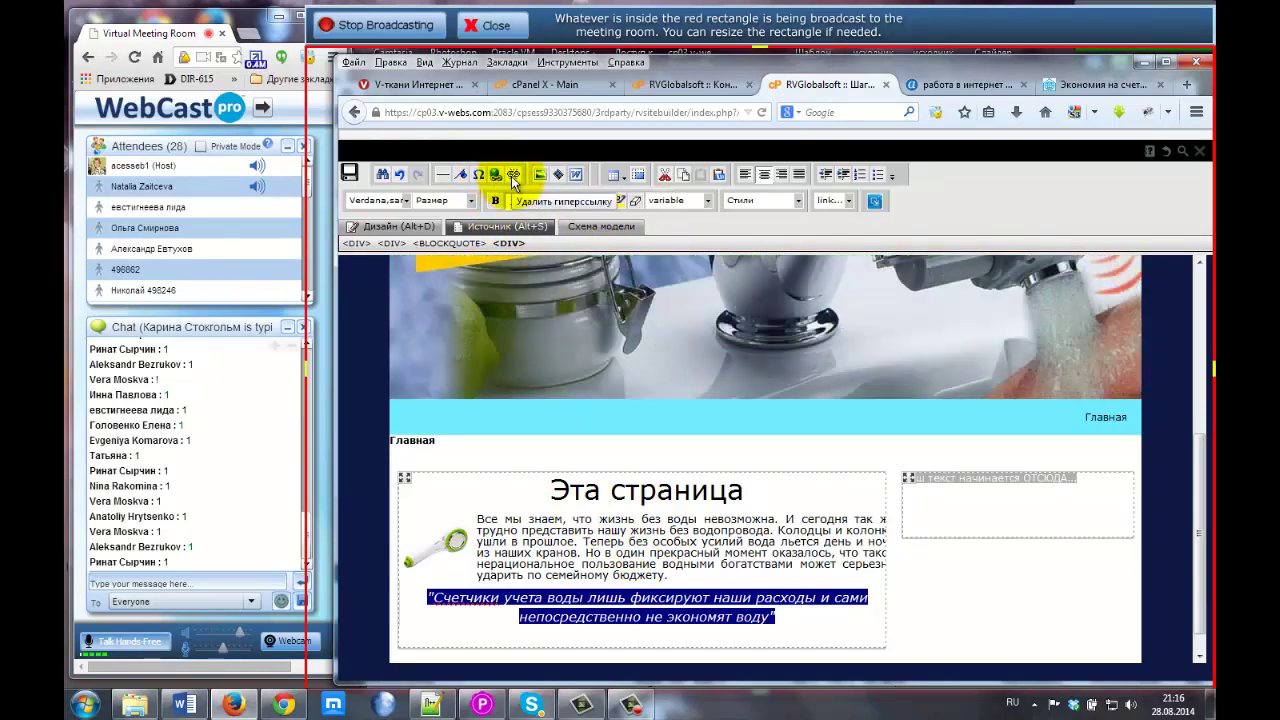
click(545, 575)
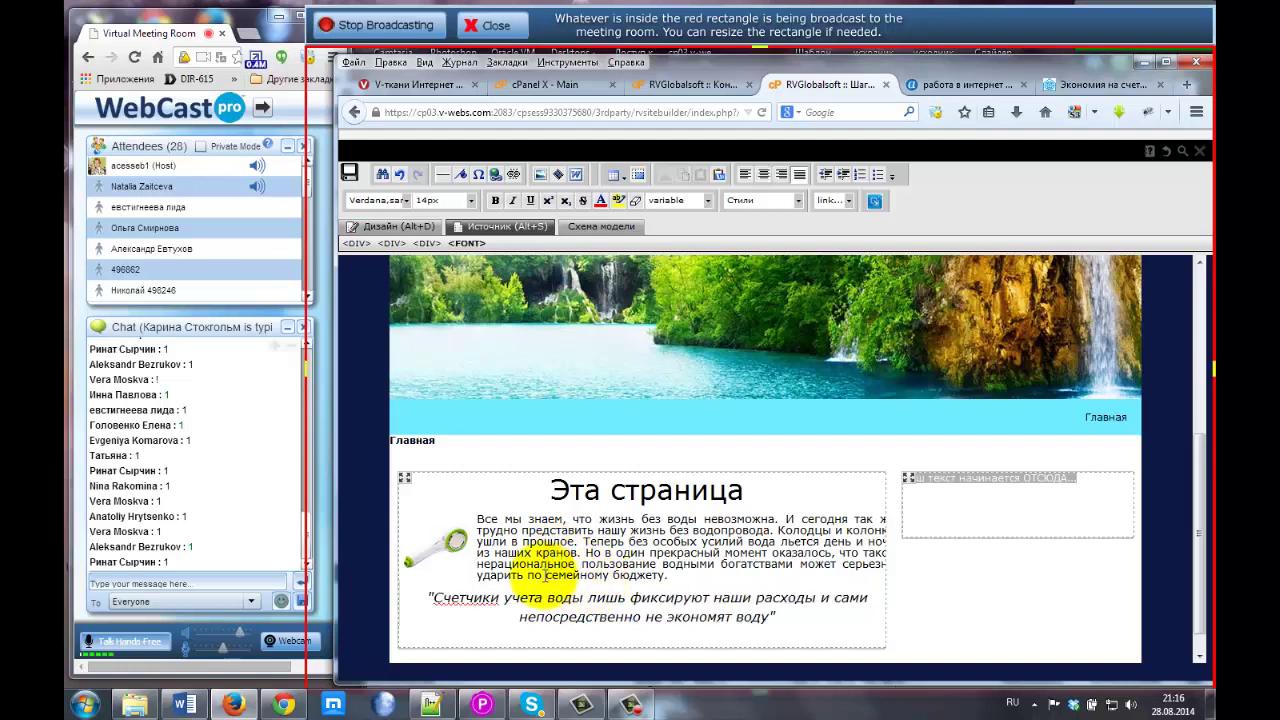
drag(545, 575, 668, 577)
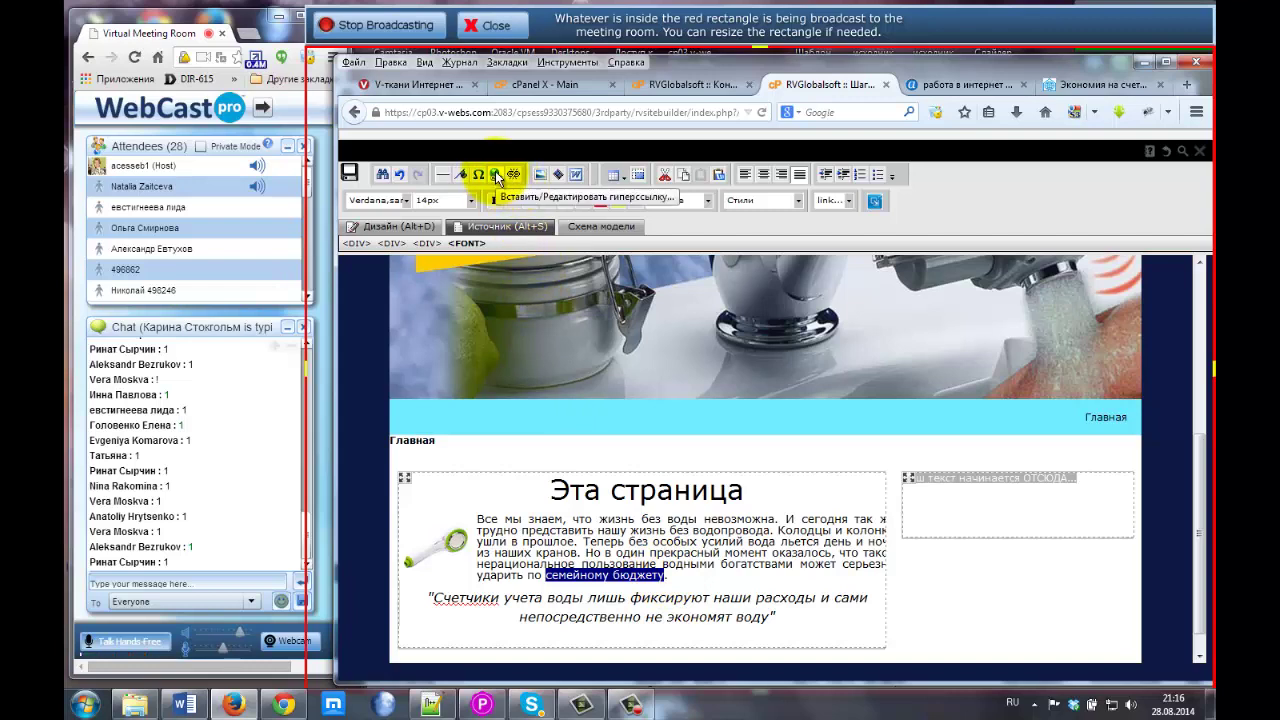
Start a hyperlink on 'семейному бюджету' opening in the same window, checking the live Dom-Land page.
click(495, 174)
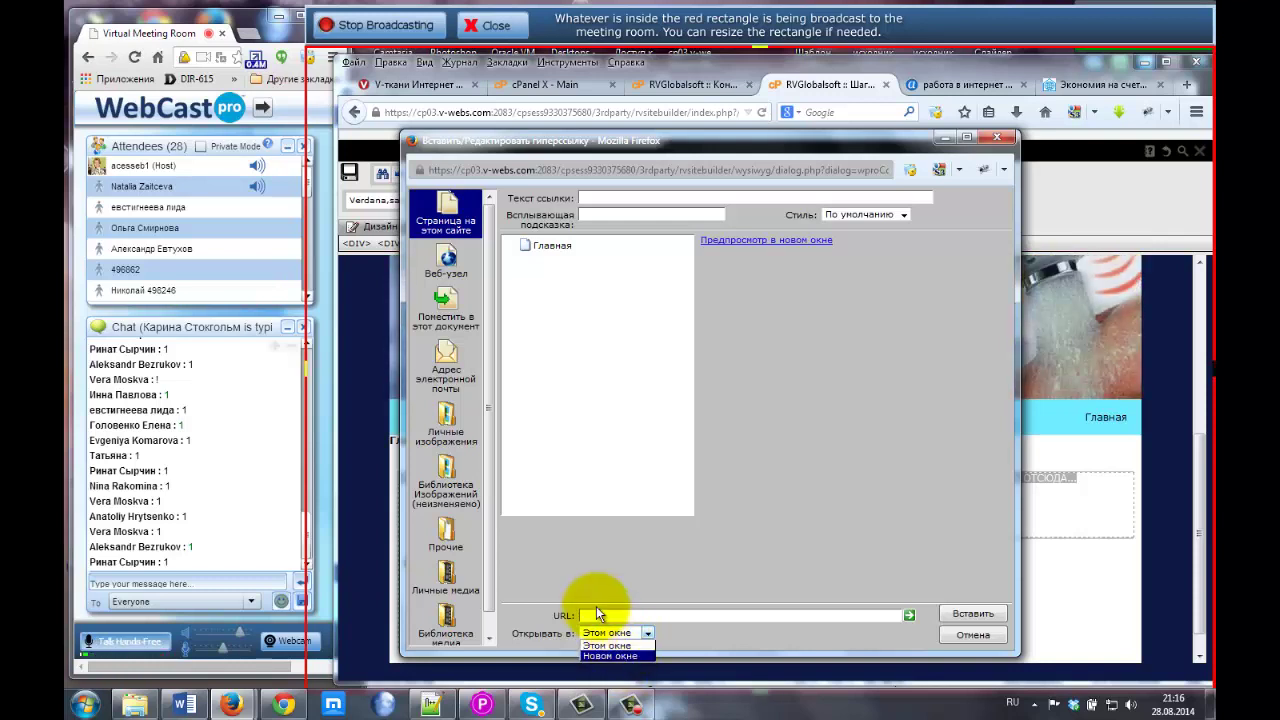
click(587, 615)
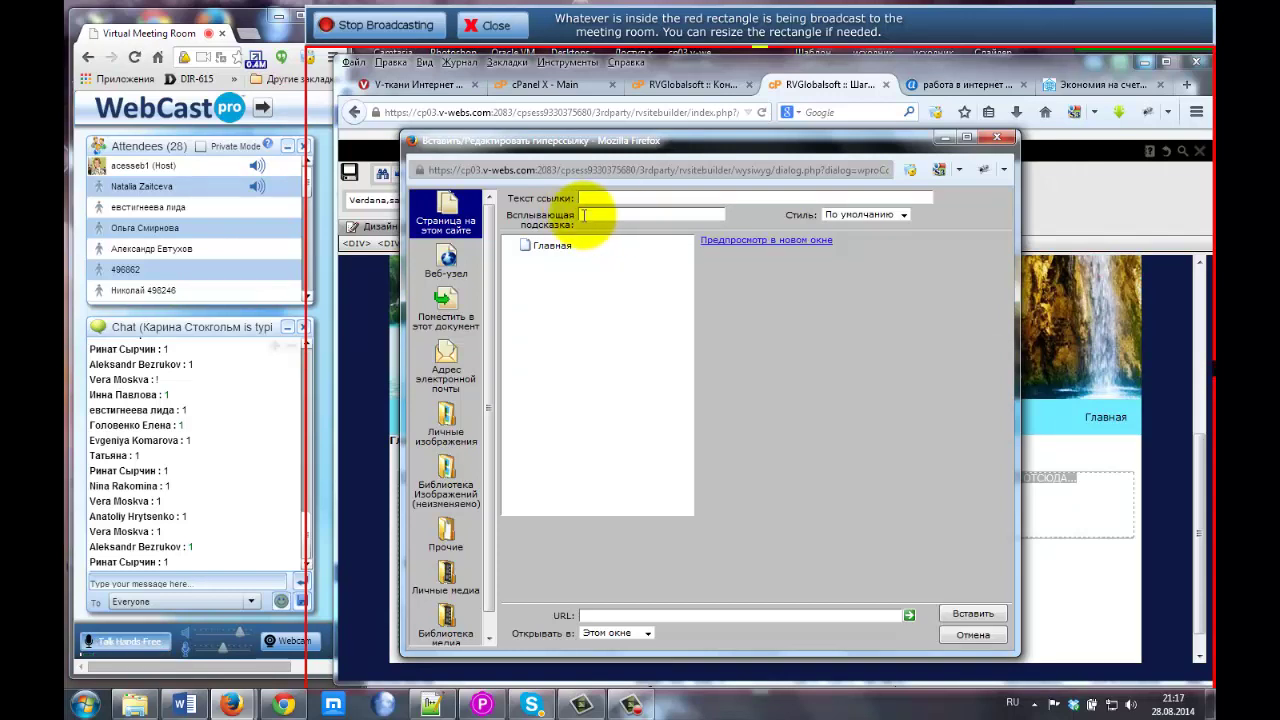
click(1097, 84)
scroll(700, 330, down, 5)
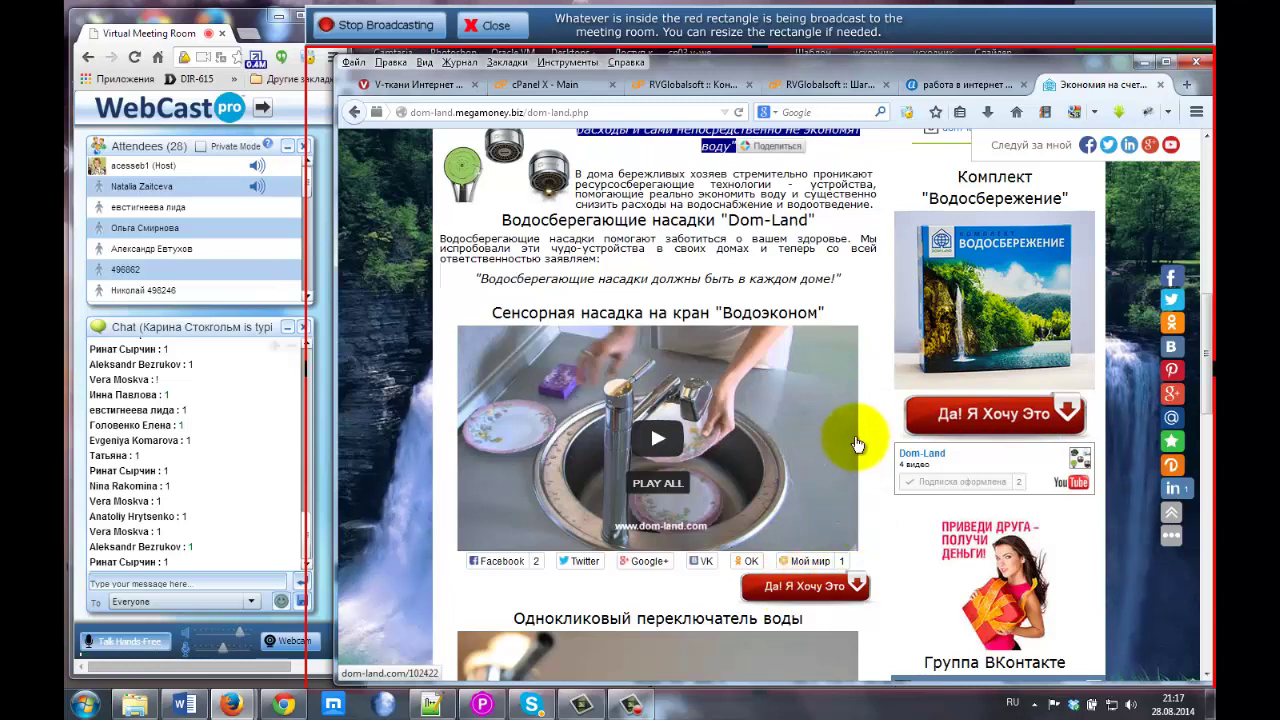
scroll(880, 470, down, 3)
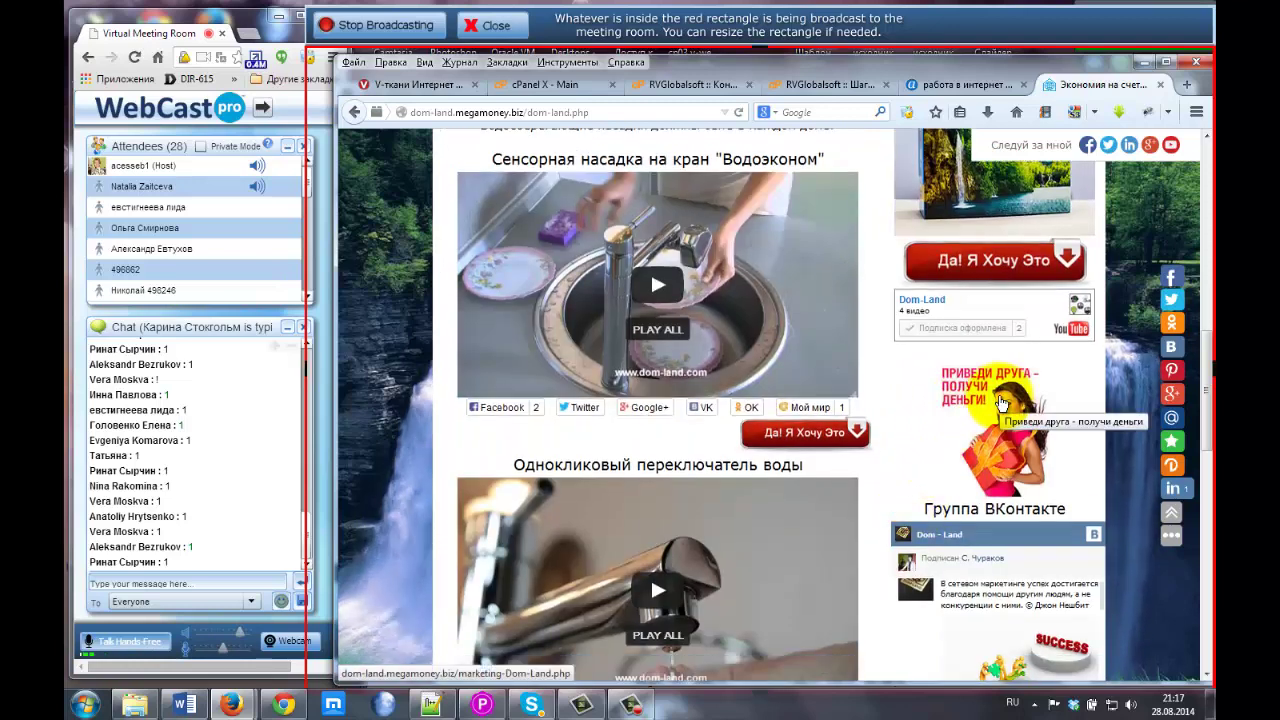
click(797, 89)
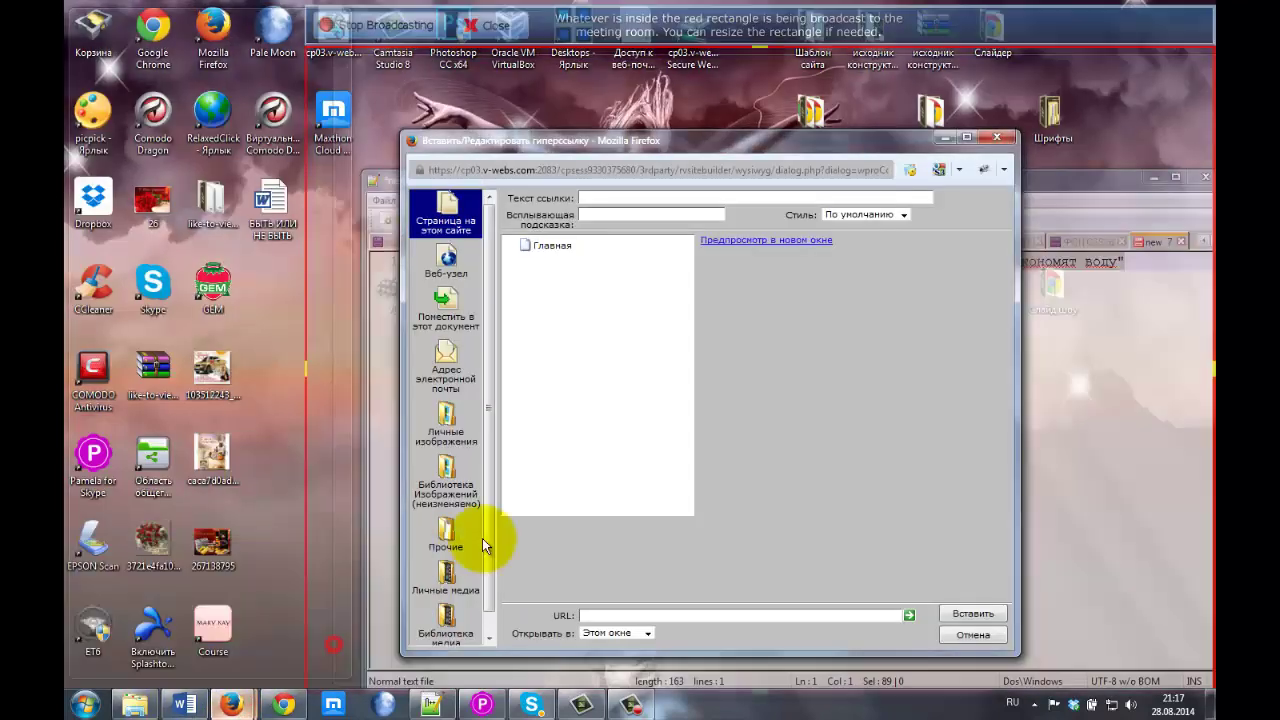
click(486, 543)
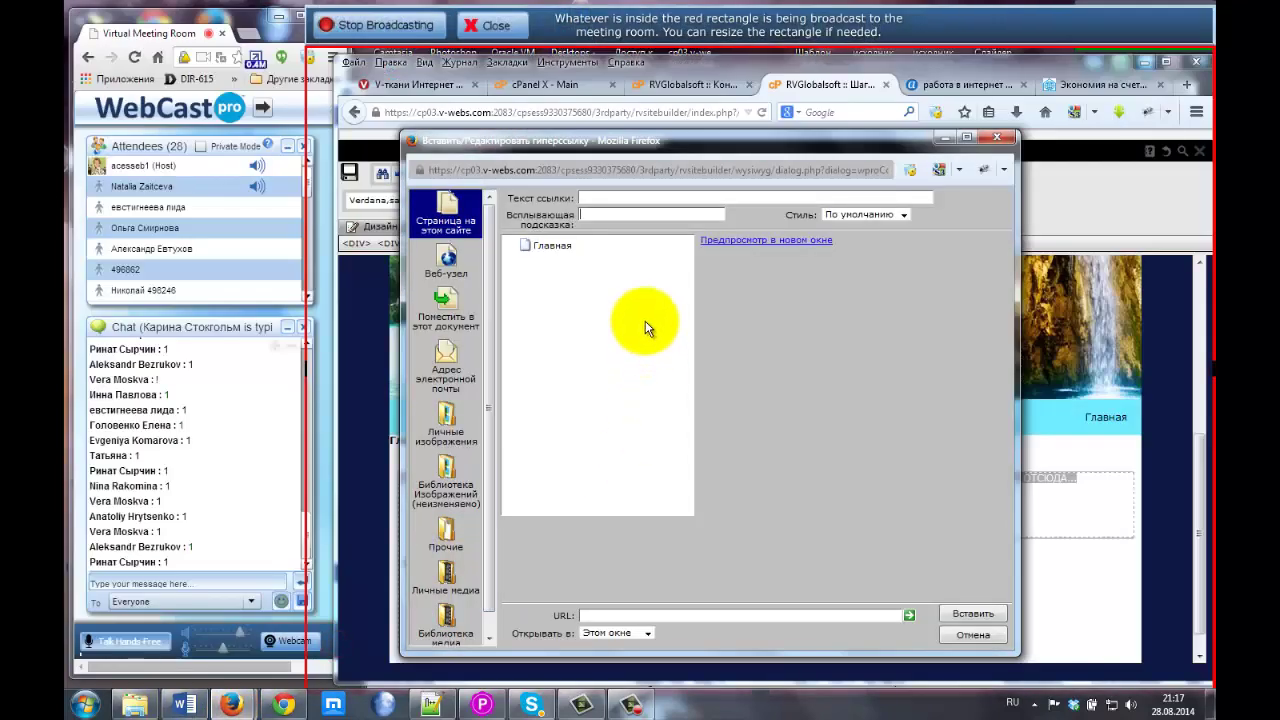
click(590, 215)
click(605, 229)
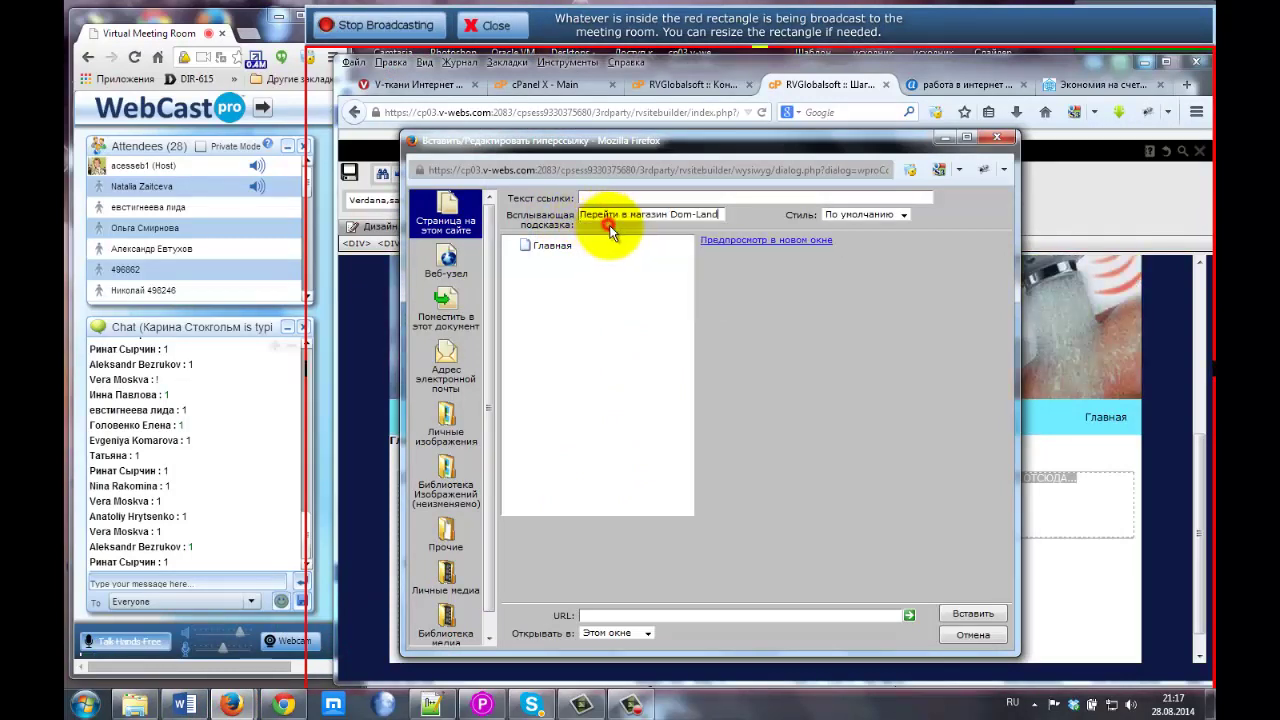
click(750, 616)
text(ht)
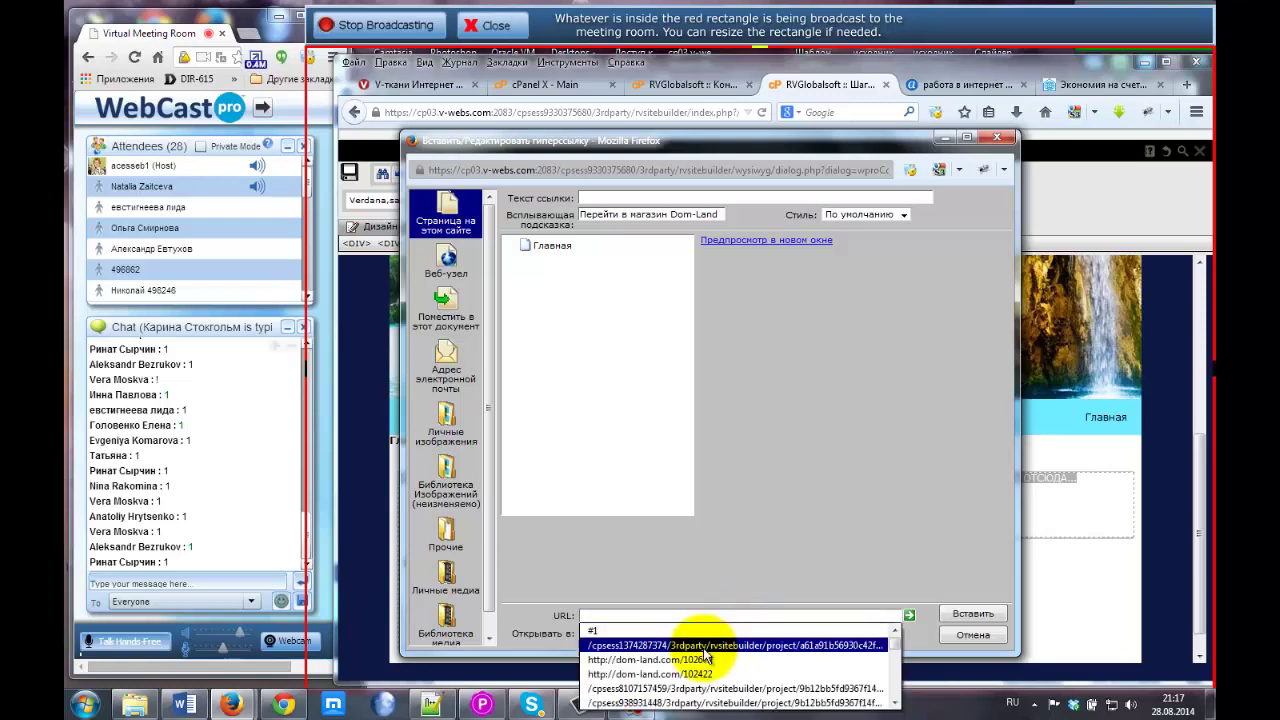
click(692, 658)
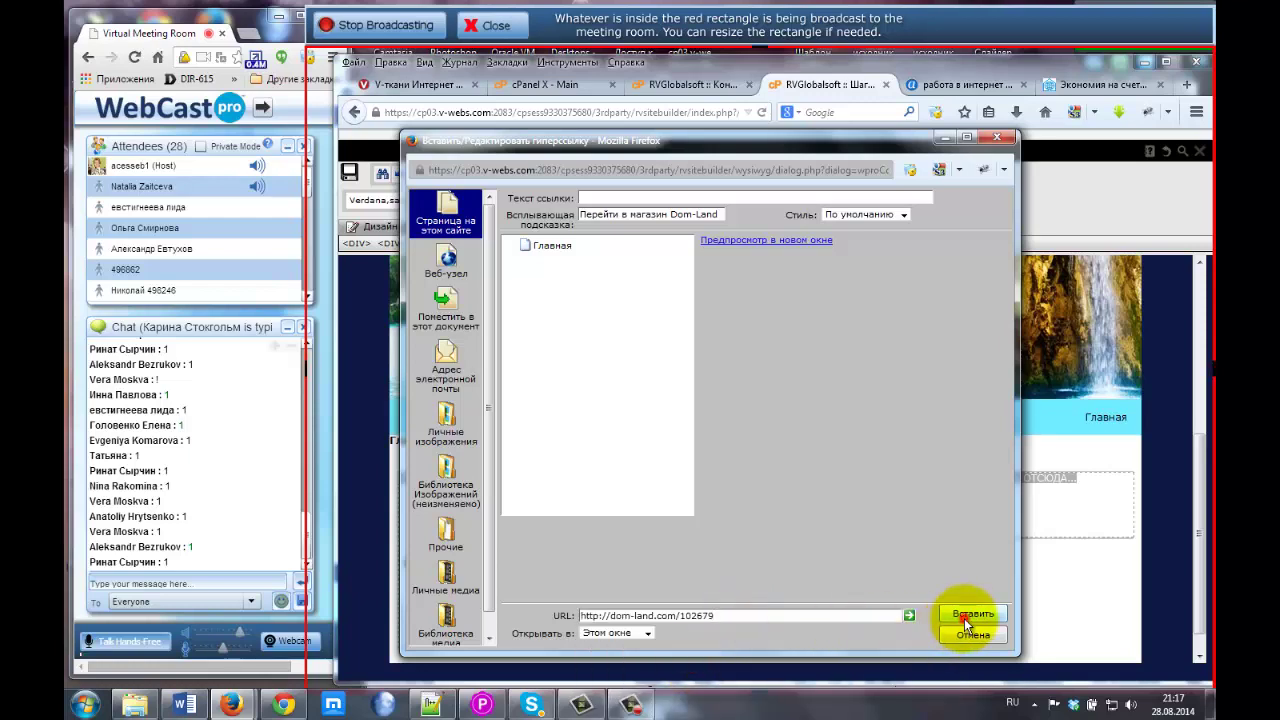
click(966, 615)
click(705, 520)
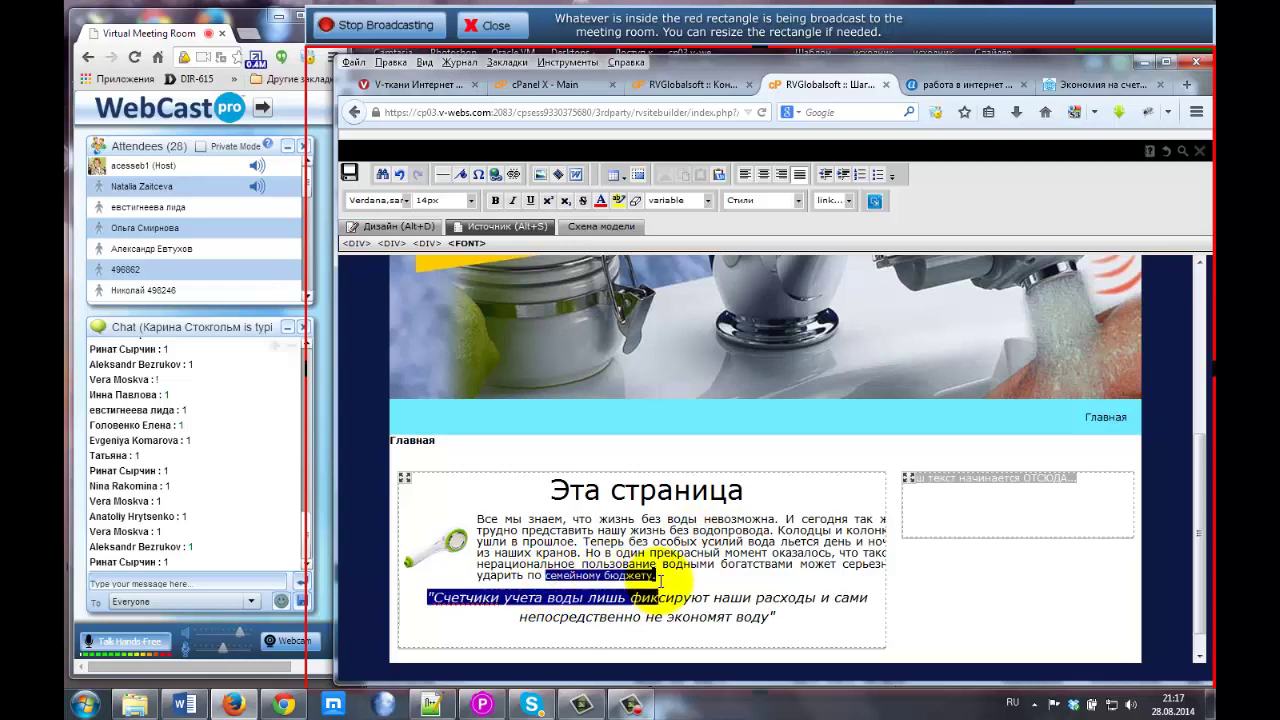
click(647, 542)
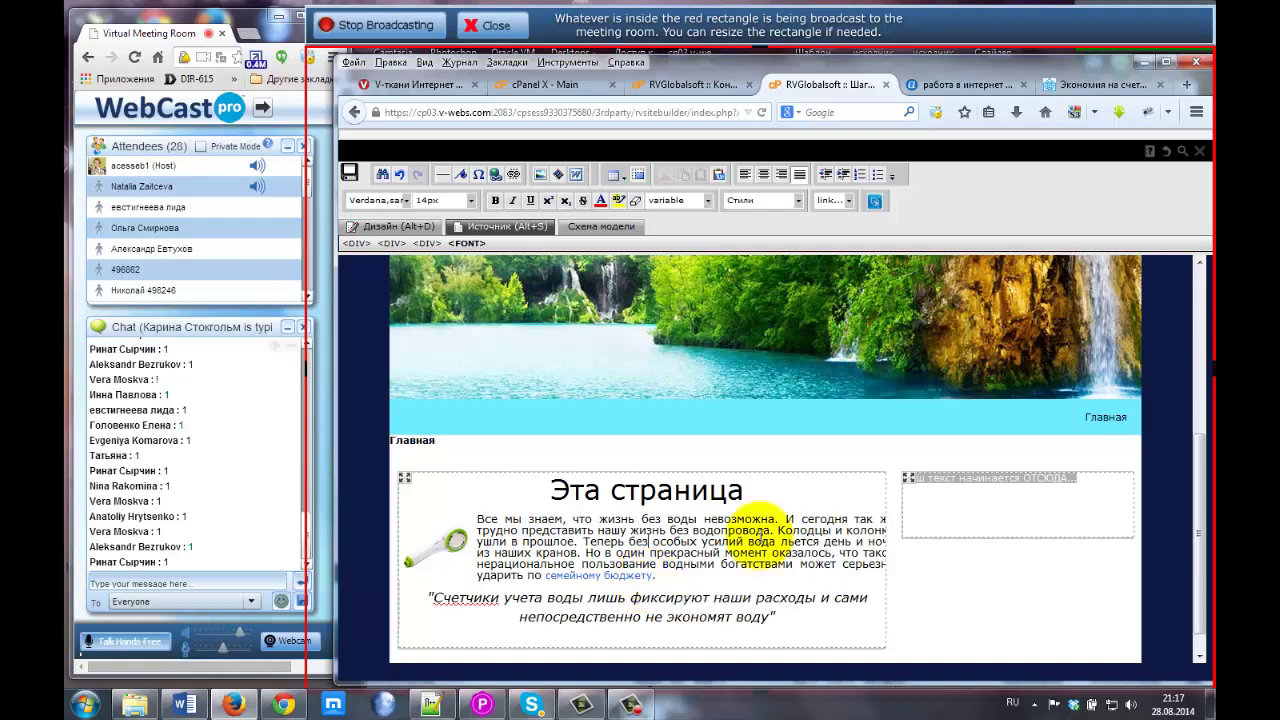
click(759, 535)
scroll(752, 519, down, 1)
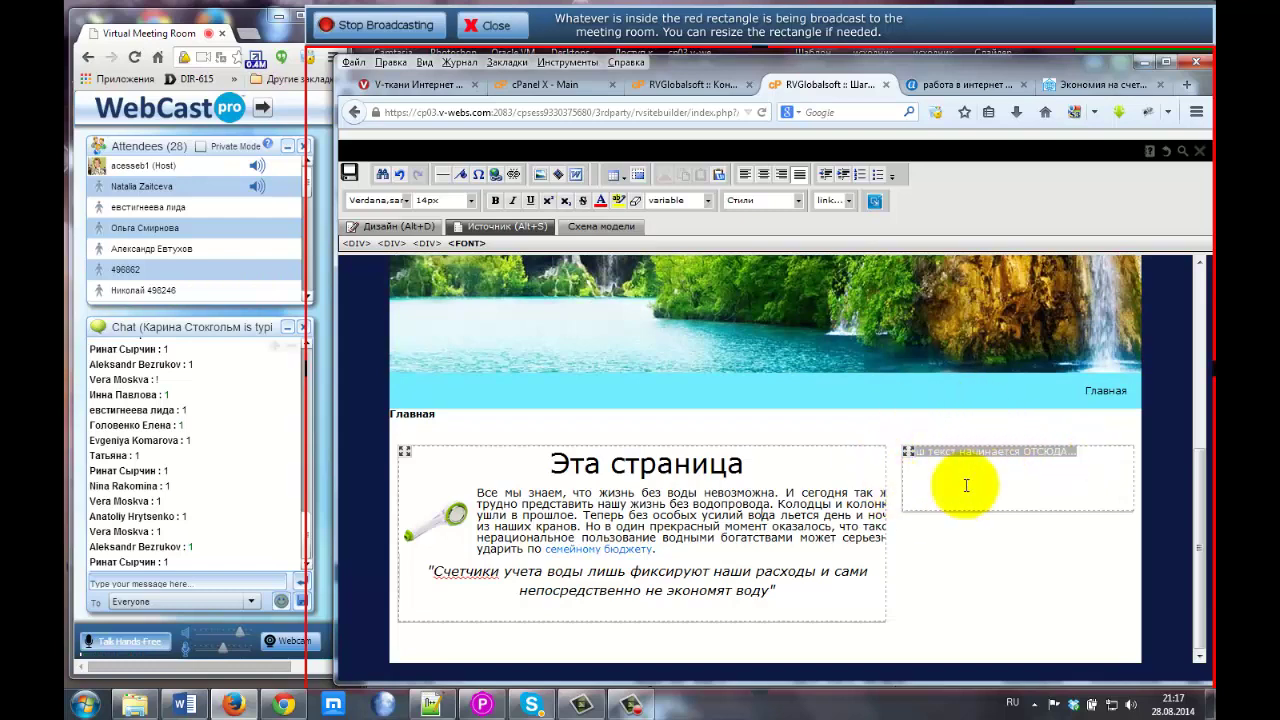
click(523, 465)
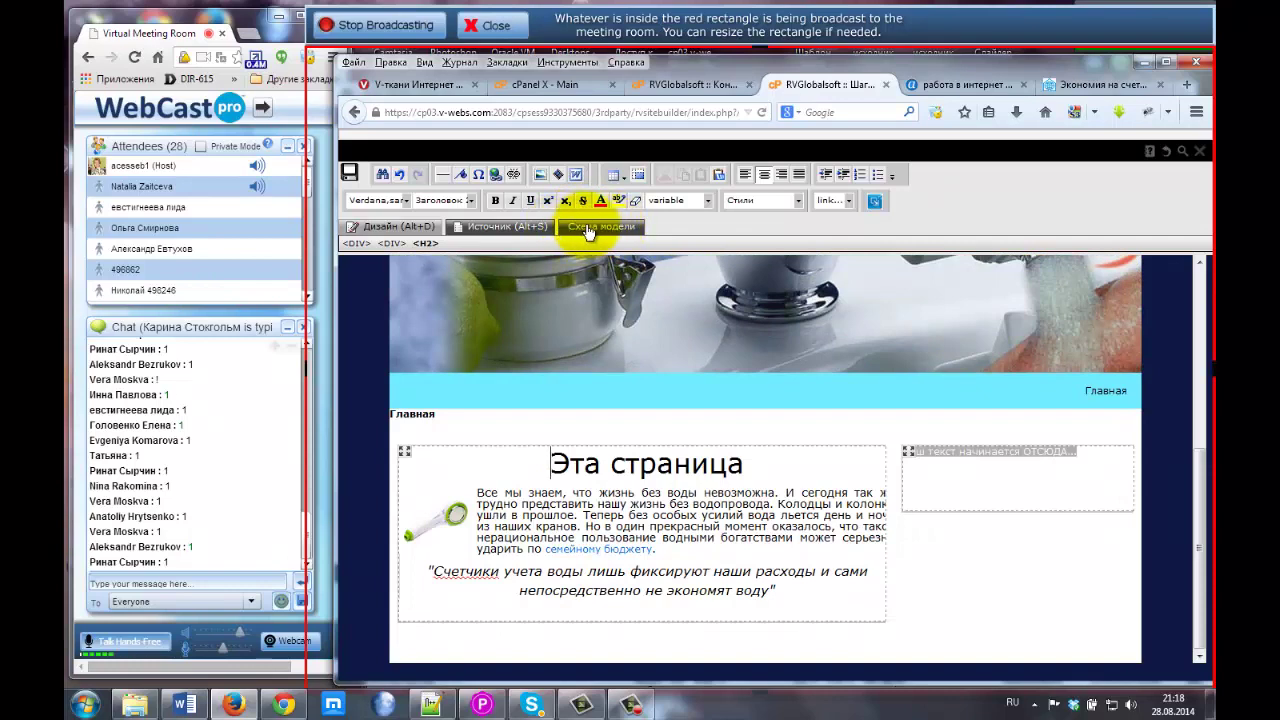
Scroll the dom-land reference page from its comments section back up to the main heading.
click(1075, 87)
scroll(553, 414, down, 5)
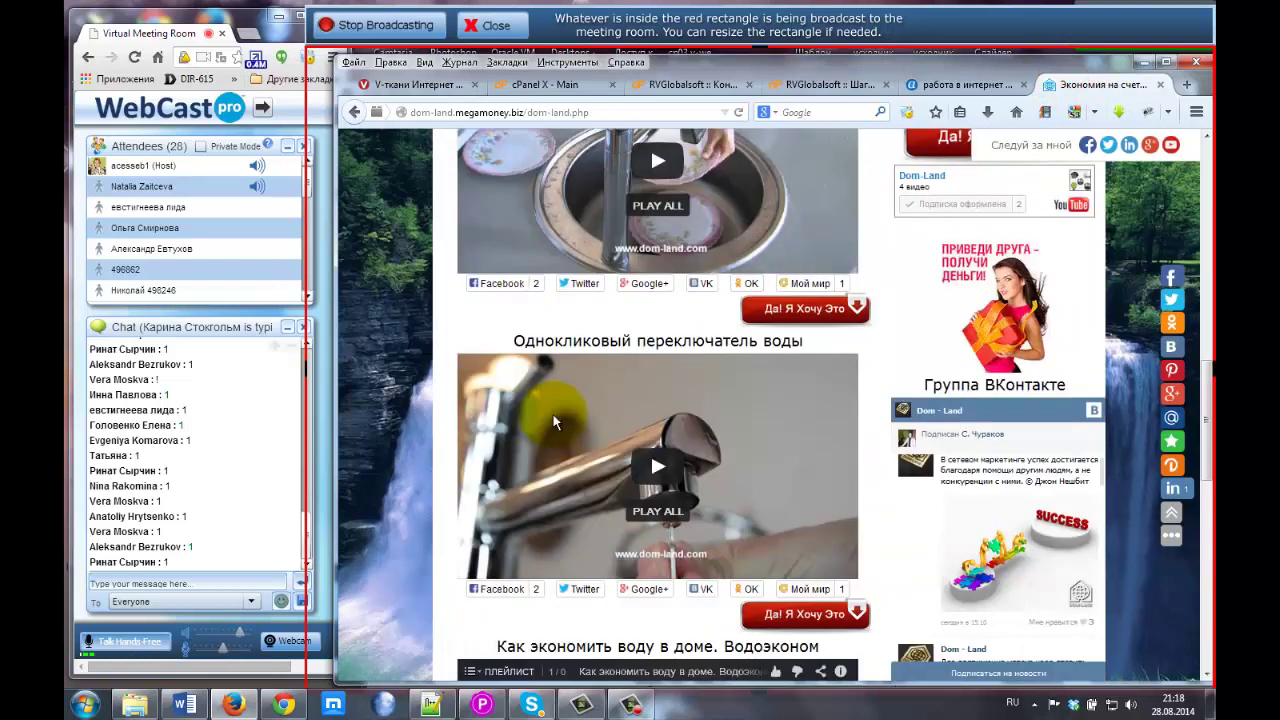
scroll(553, 414, down, 5)
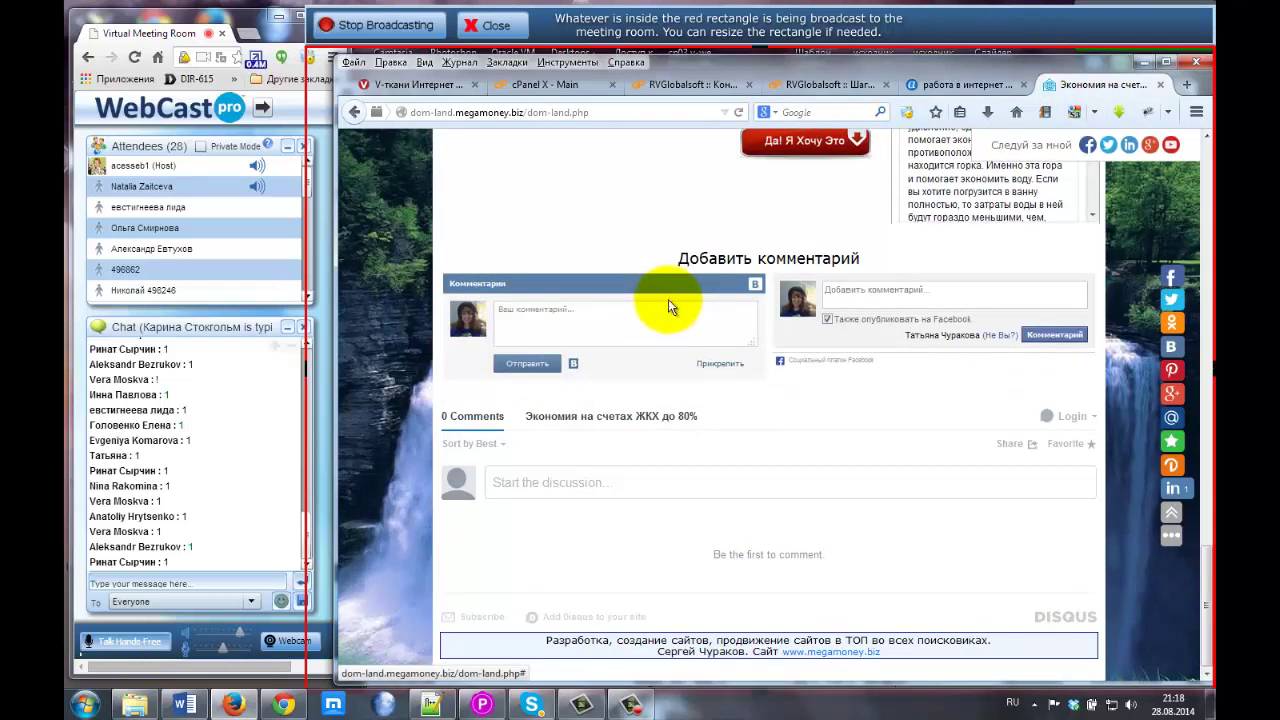
drag(678, 260, 875, 268)
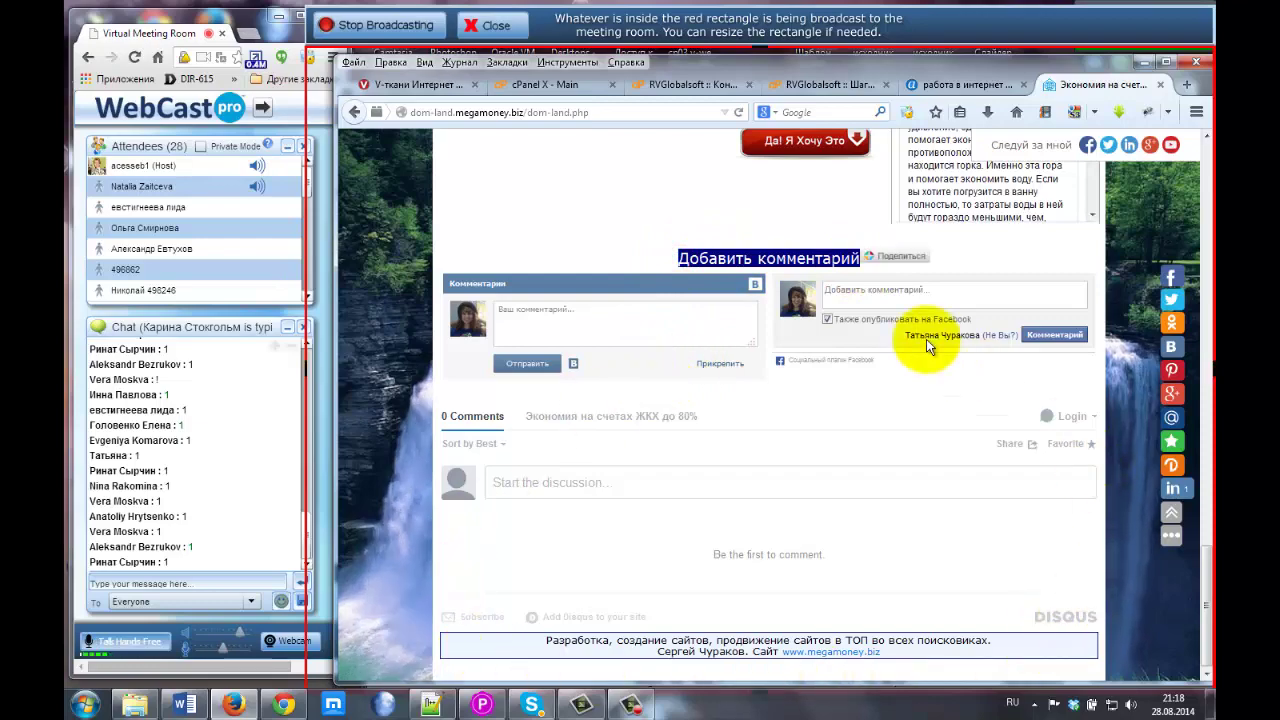
scroll(617, 276, up, 3)
scroll(617, 273, up, 10)
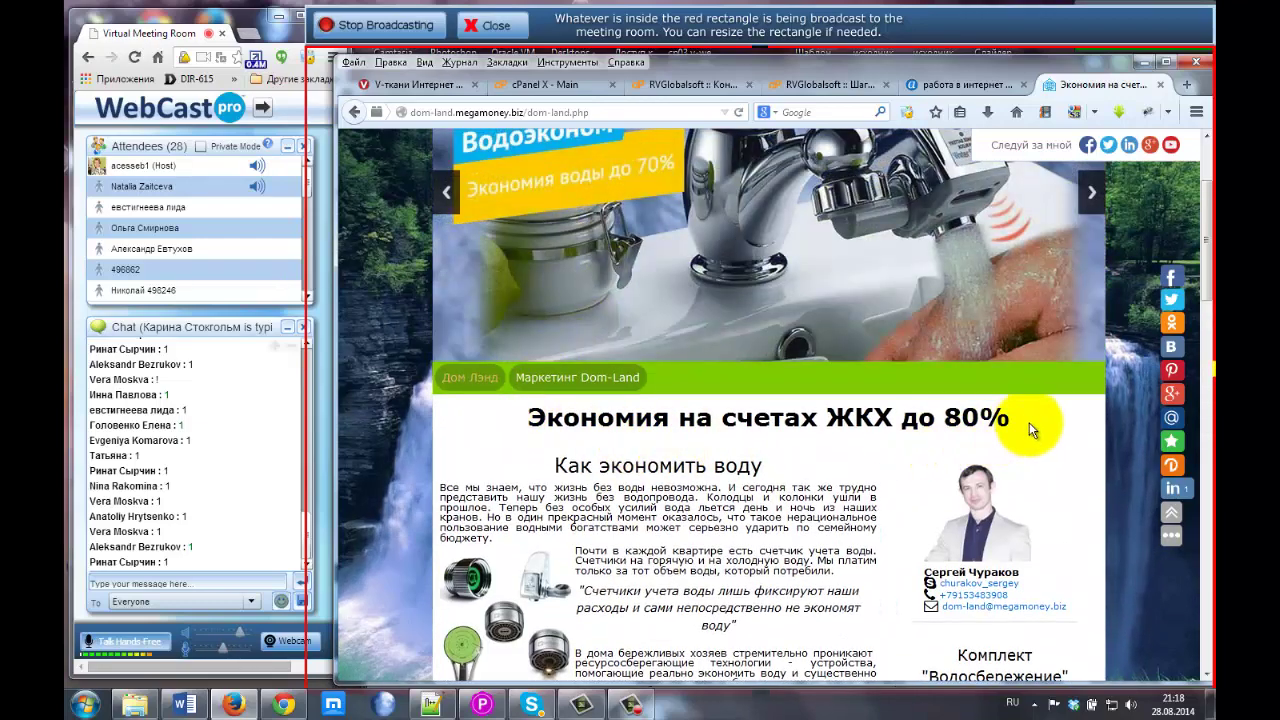
scroll(976, 376, down, 4)
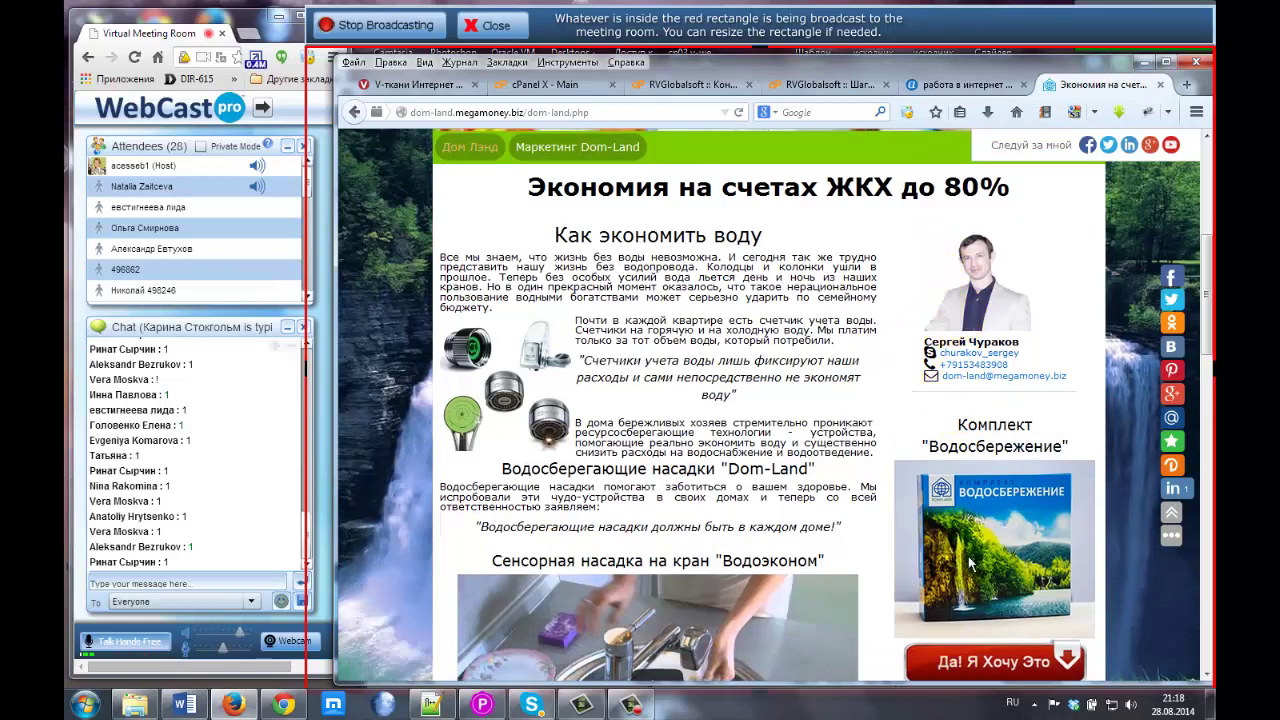
click(814, 85)
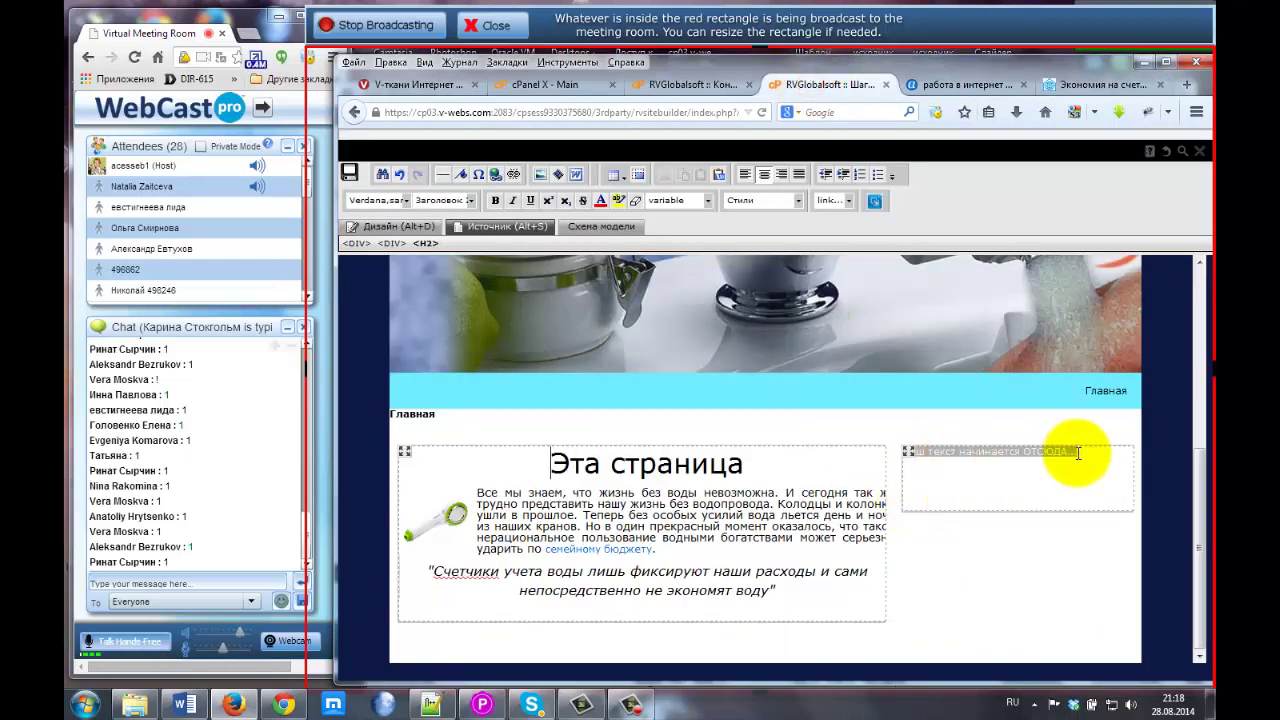
Select and delete all placeholder text in the right-hand box, then save the page.
key(Delete)
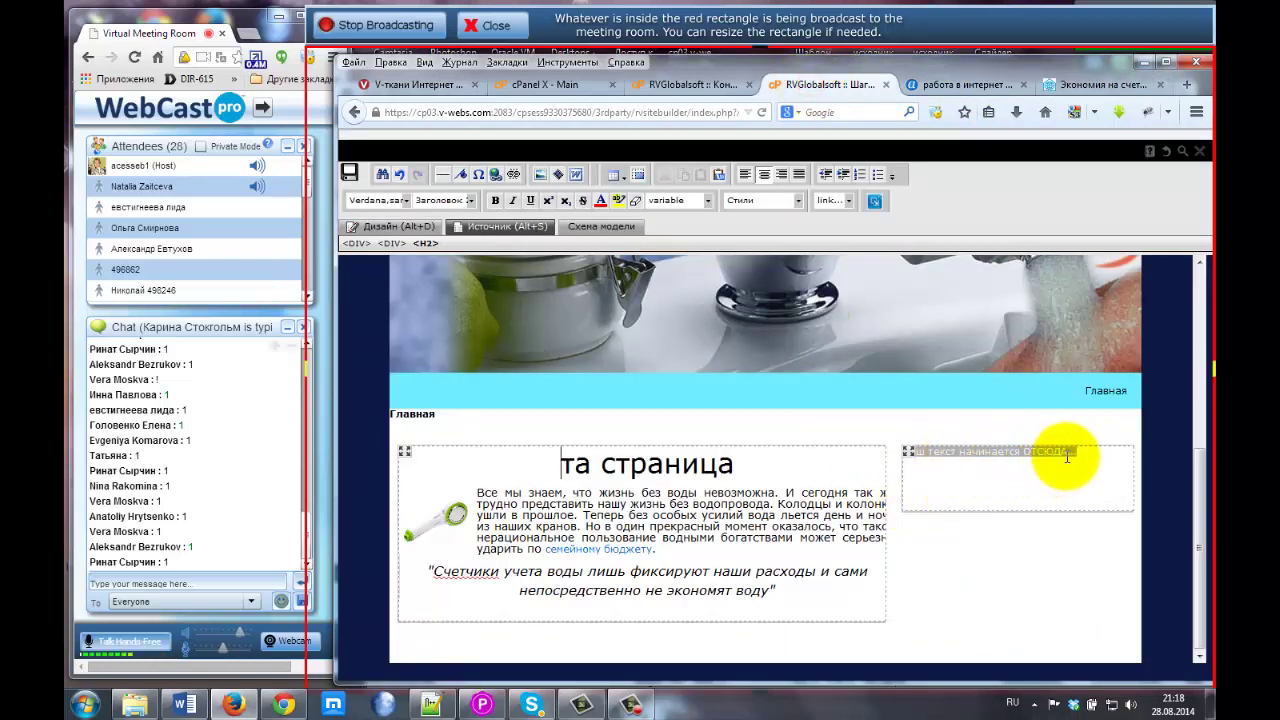
click(1088, 452)
key(ctrl+a)
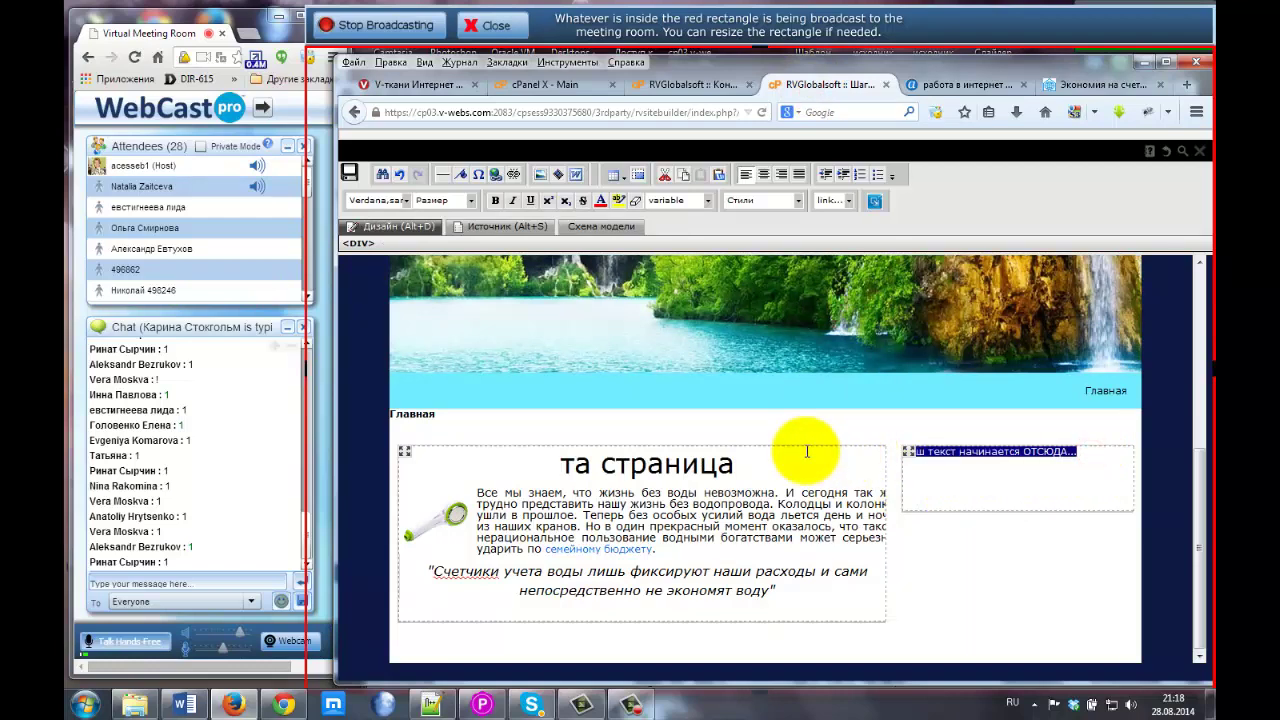
key(Delete)
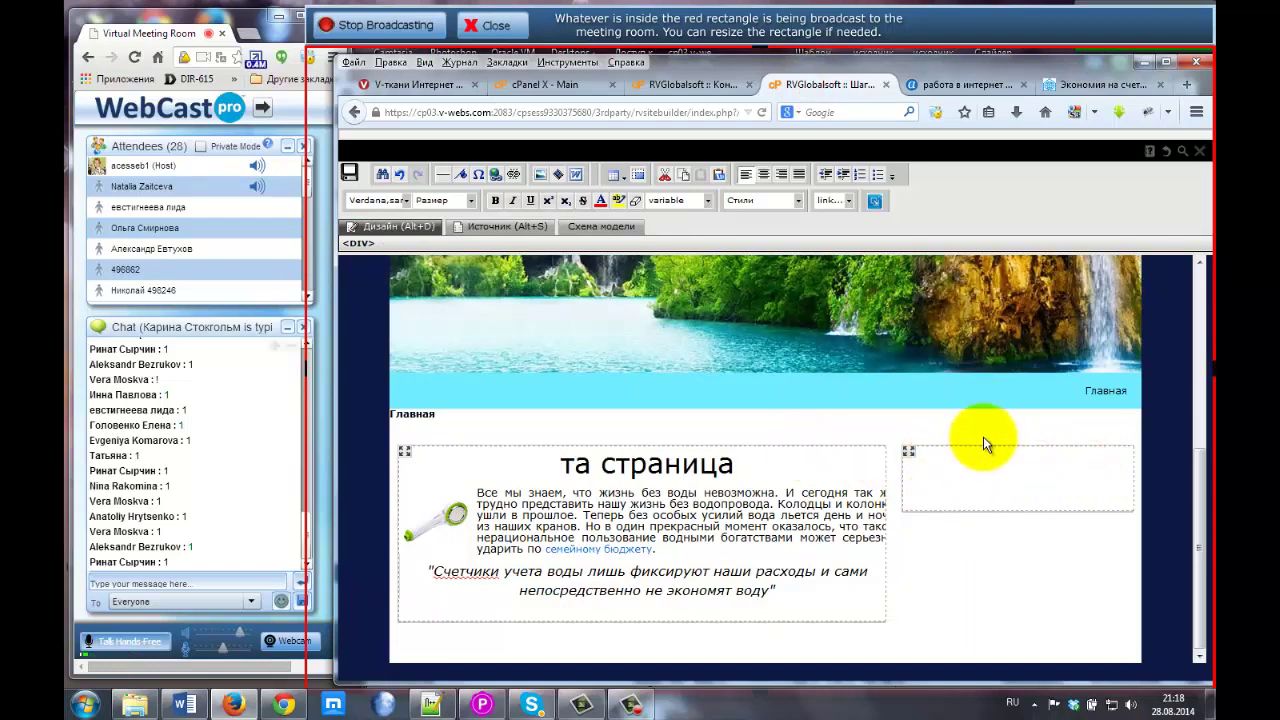
click(349, 172)
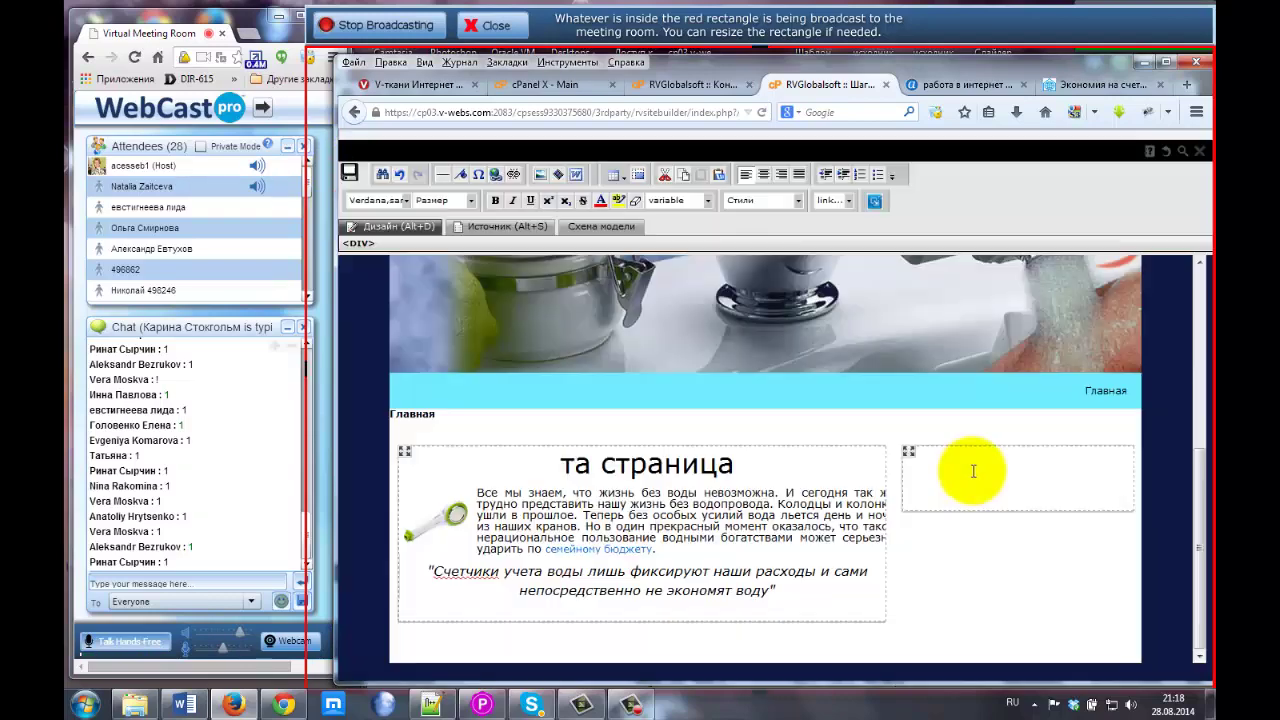
click(974, 457)
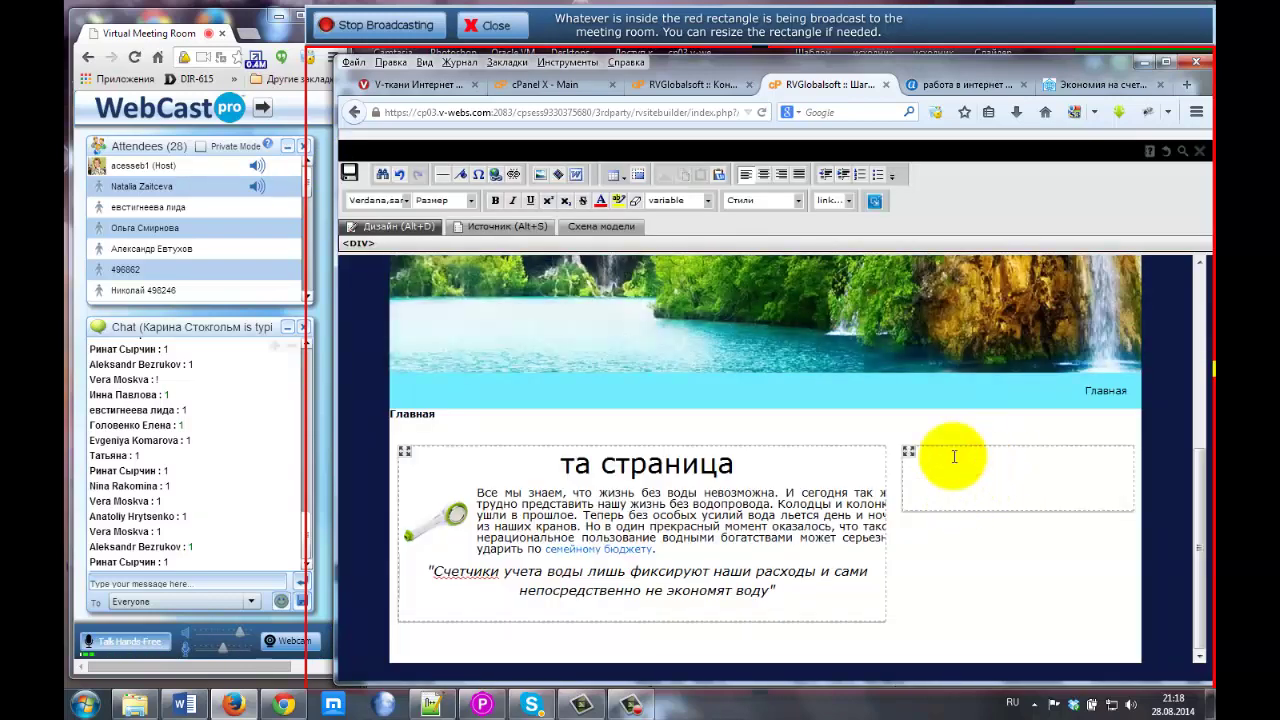
Show the Главная page's 'Схема модели' layout scheme with its editable areas.
click(604, 228)
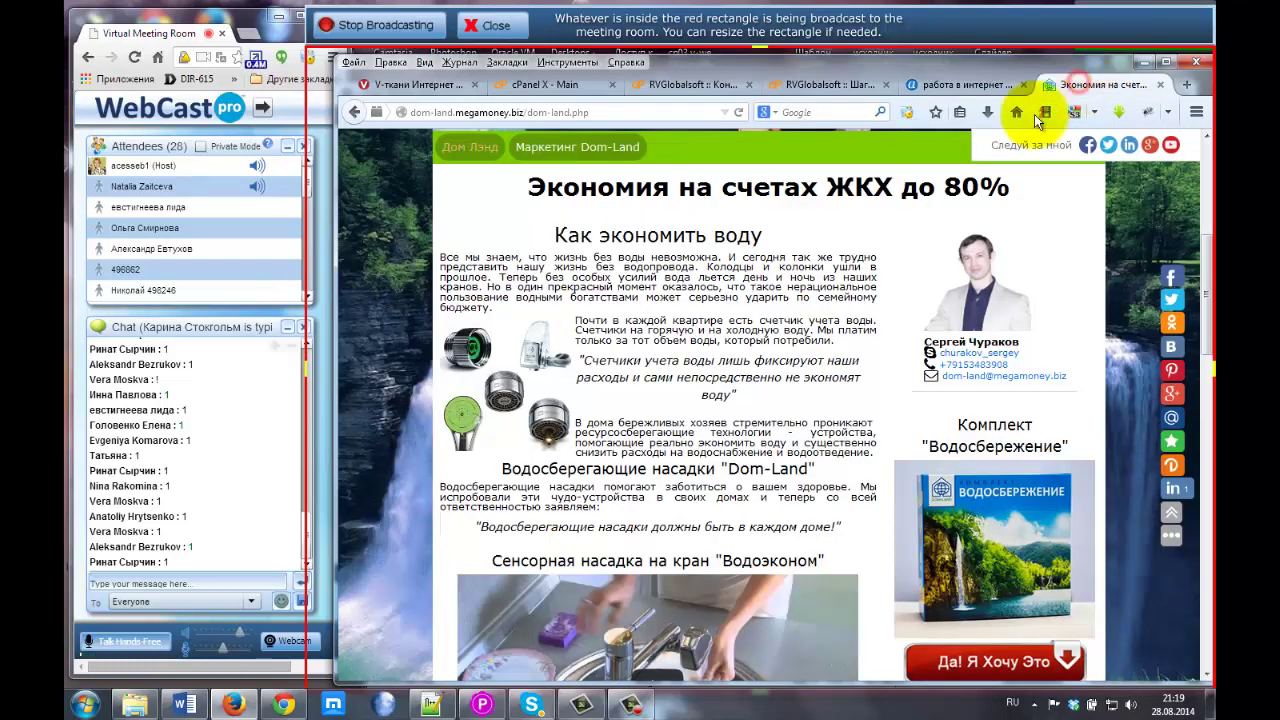
click(1062, 86)
scroll(604, 226, up, 3)
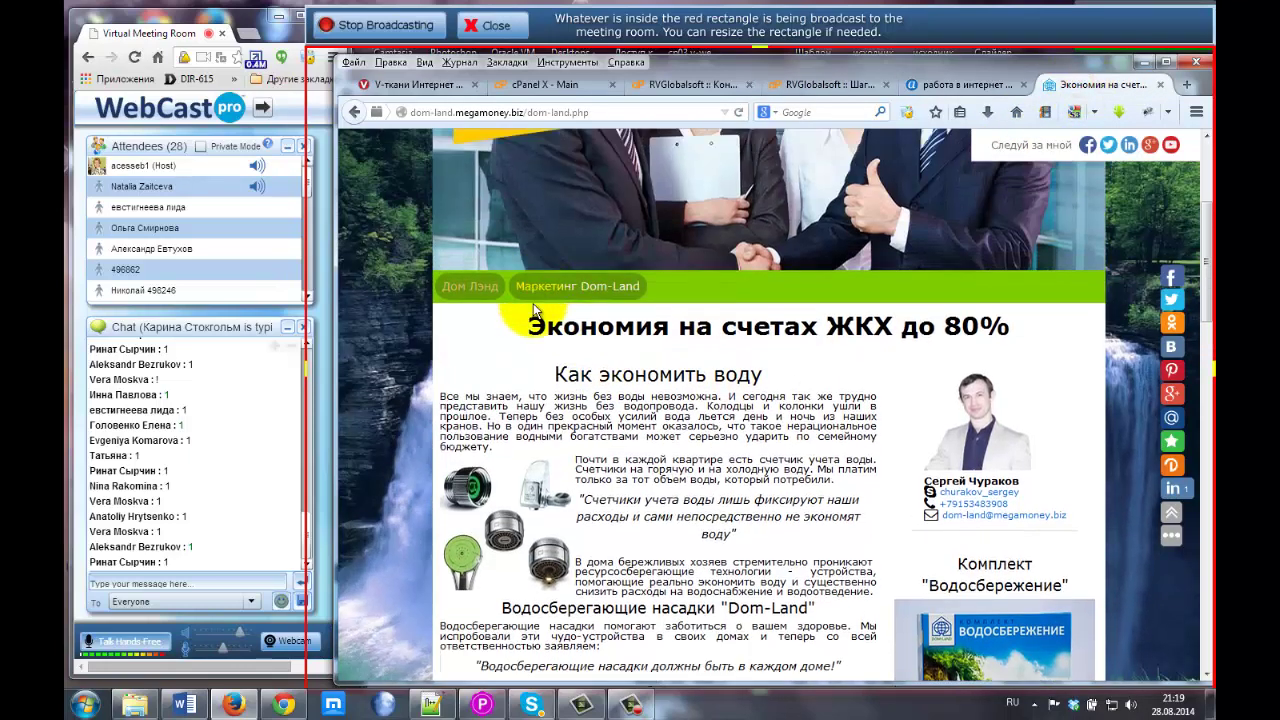
drag(520, 341, 1015, 340)
key(ctrl+c)
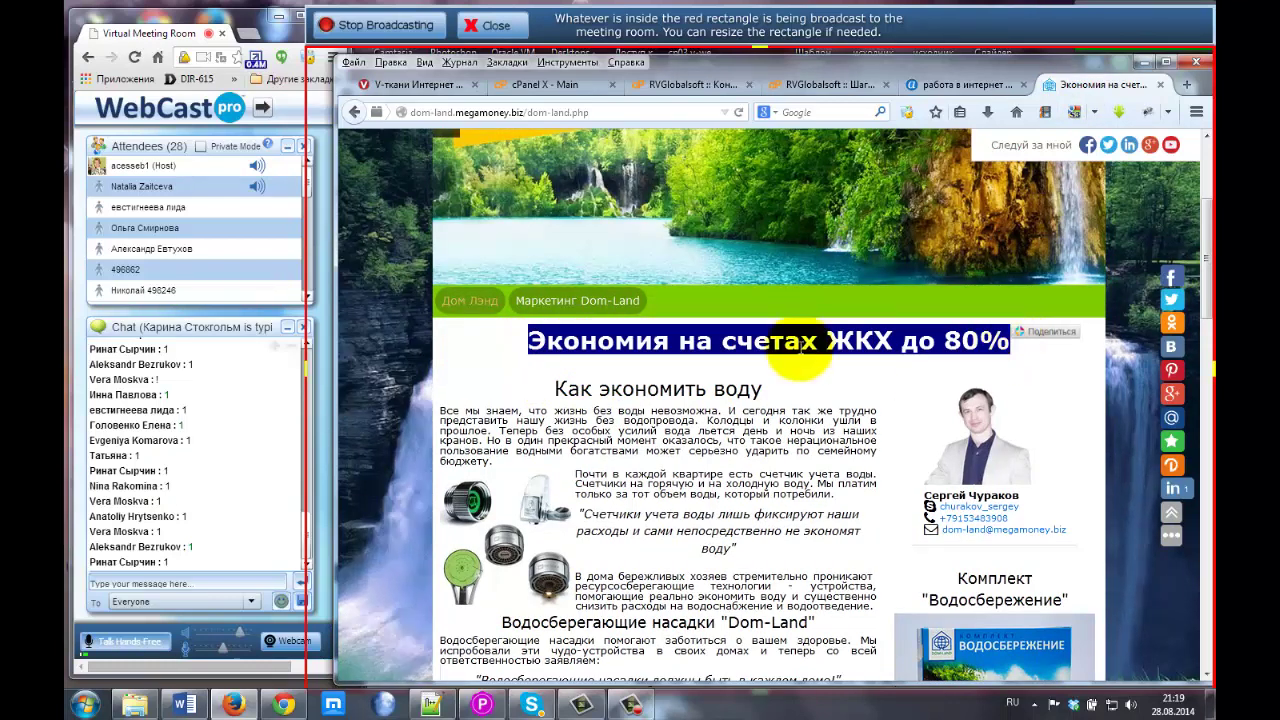
click(588, 376)
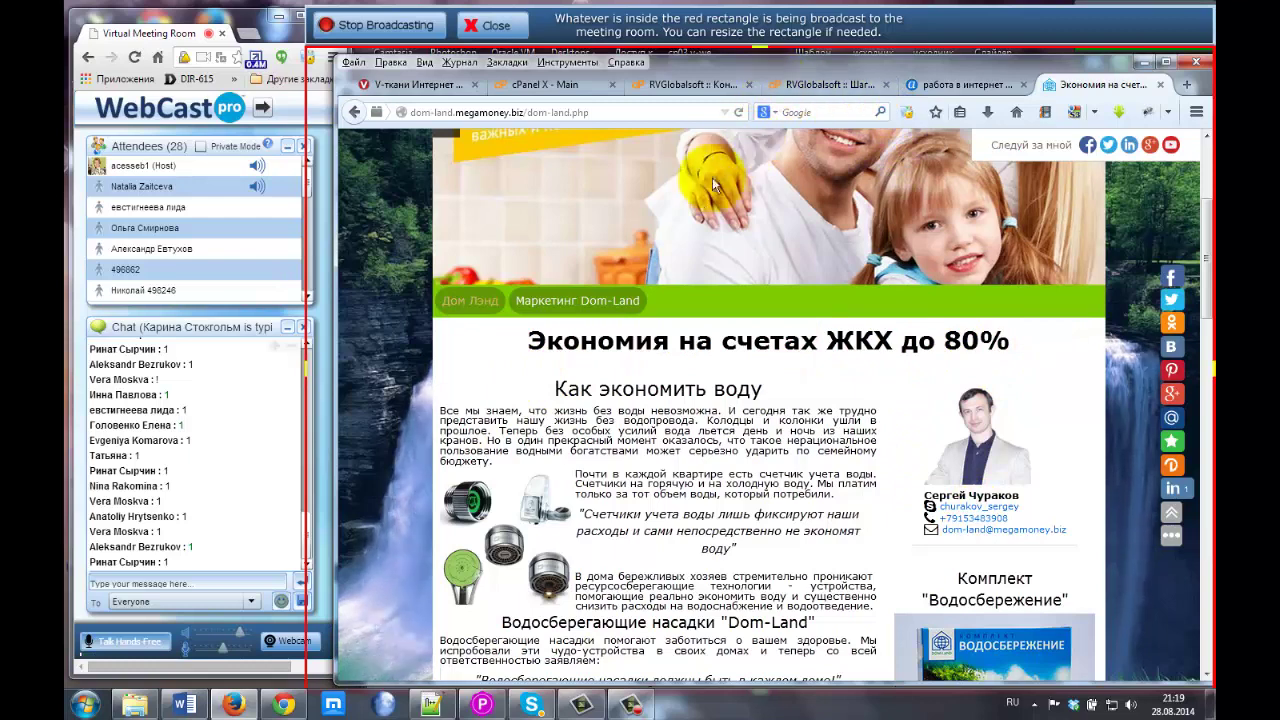
click(830, 84)
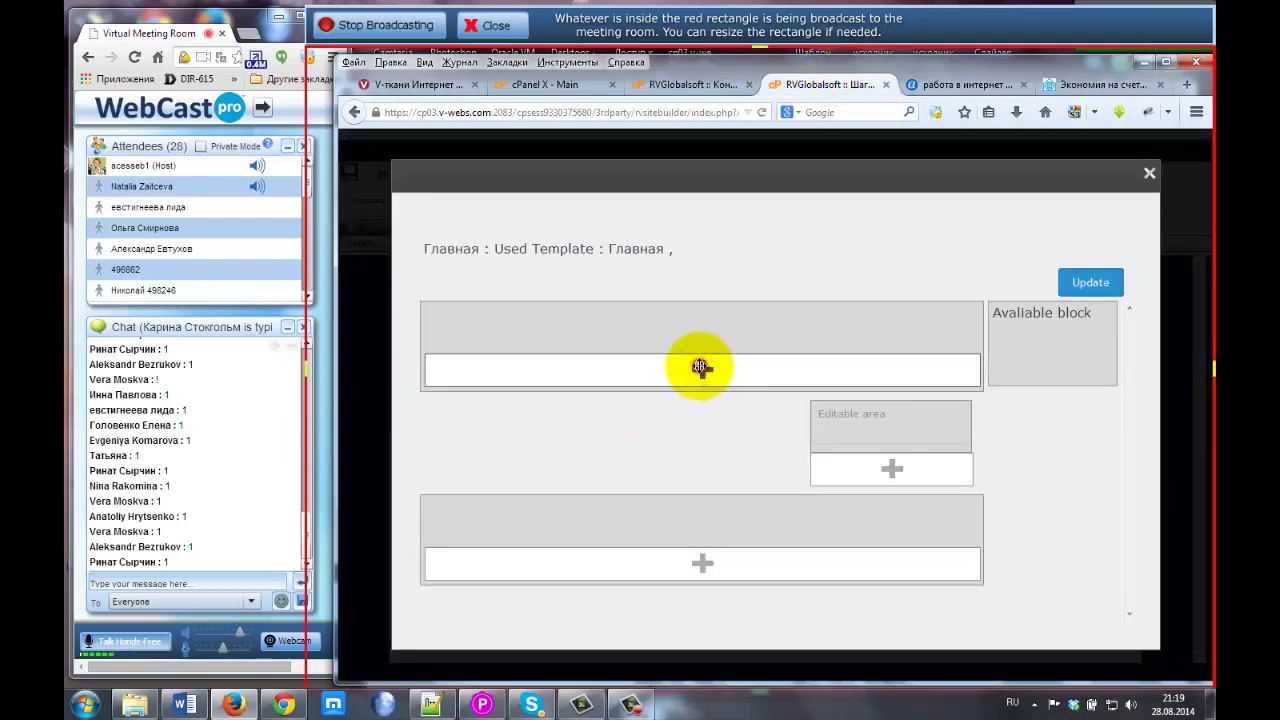
Add a new top block and paste the centred text 'Экономия на счетах ЖКХ до 80%'.
click(700, 367)
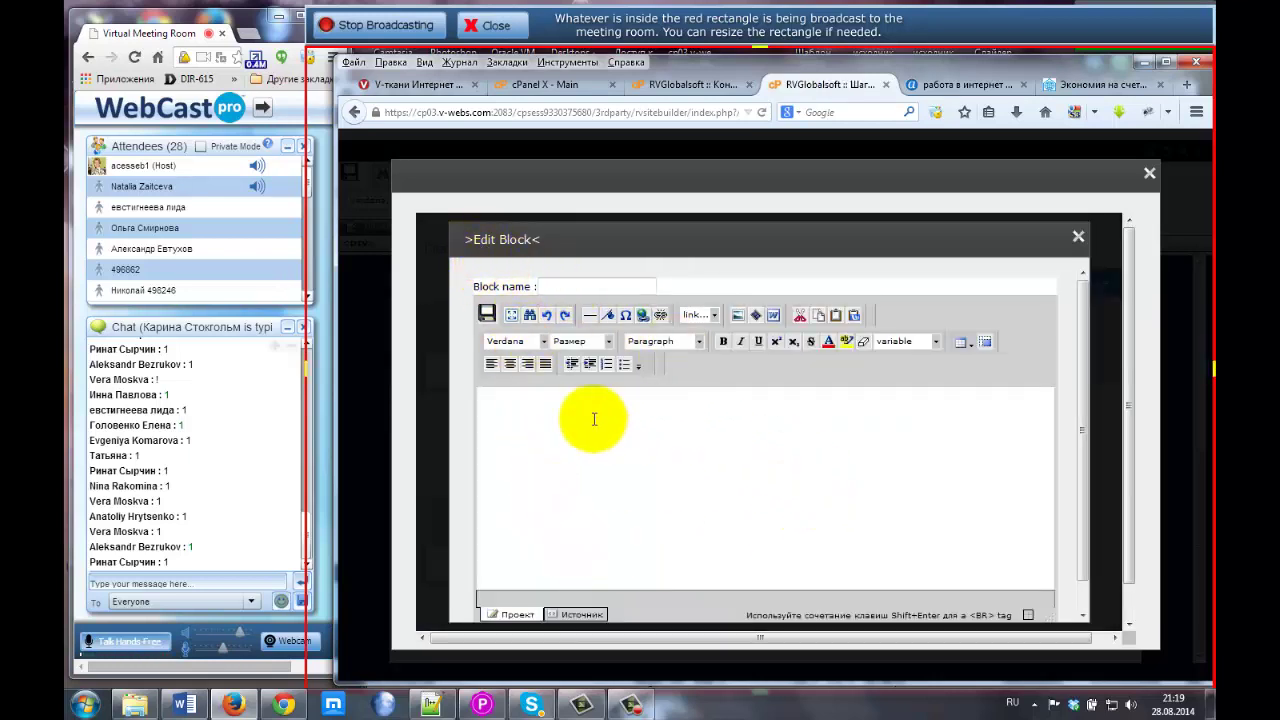
click(540, 408)
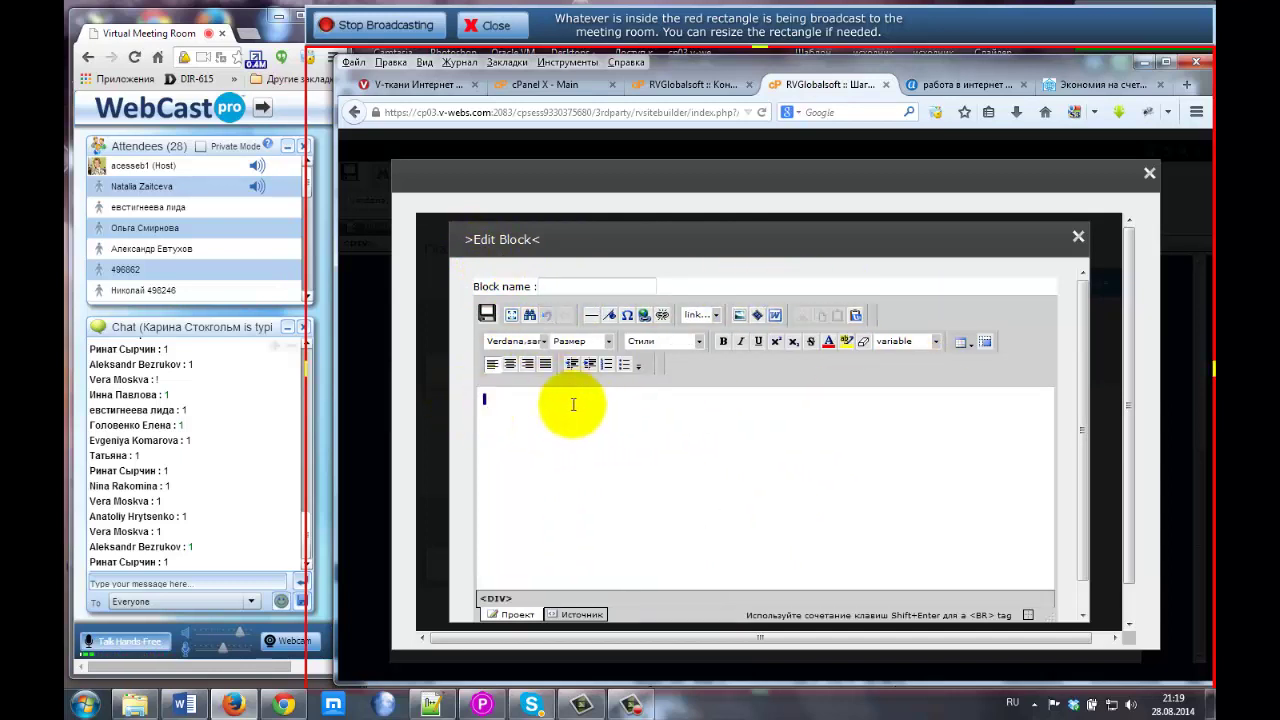
click(510, 365)
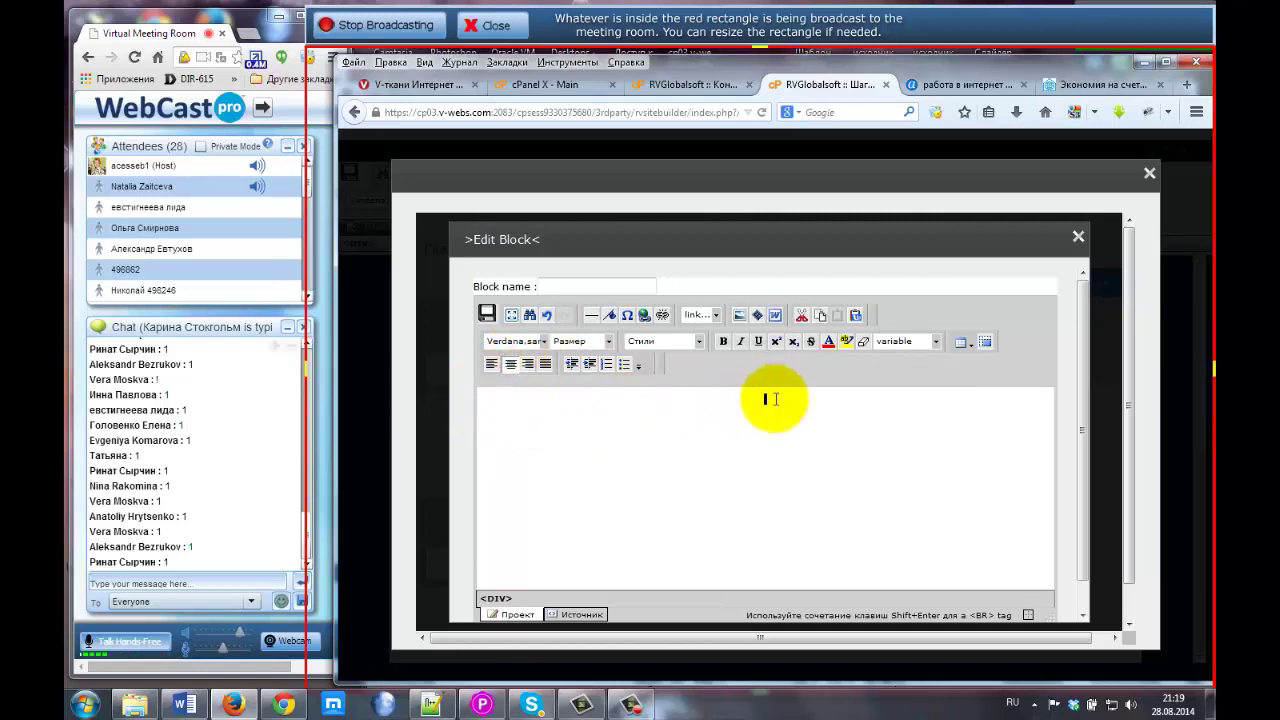
key(ctrl+v)
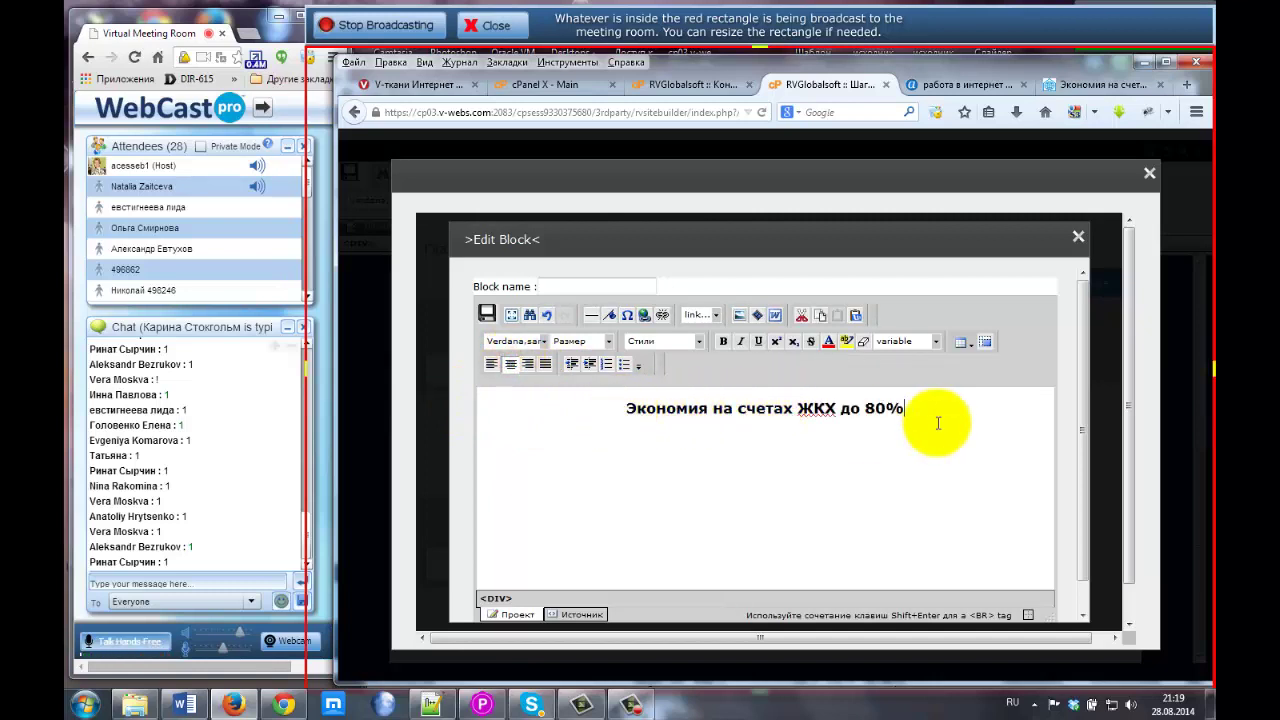
Format the whole heading text as Заголовок 1.
click(664, 410)
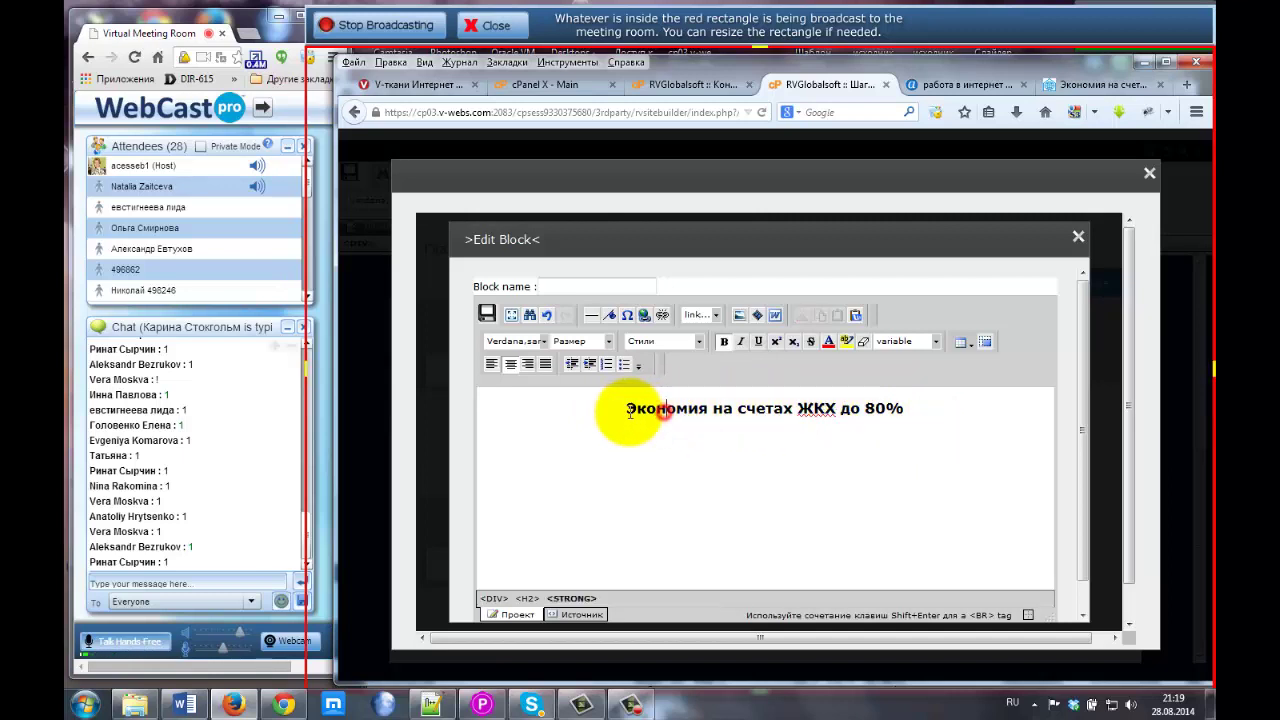
drag(629, 411, 913, 407)
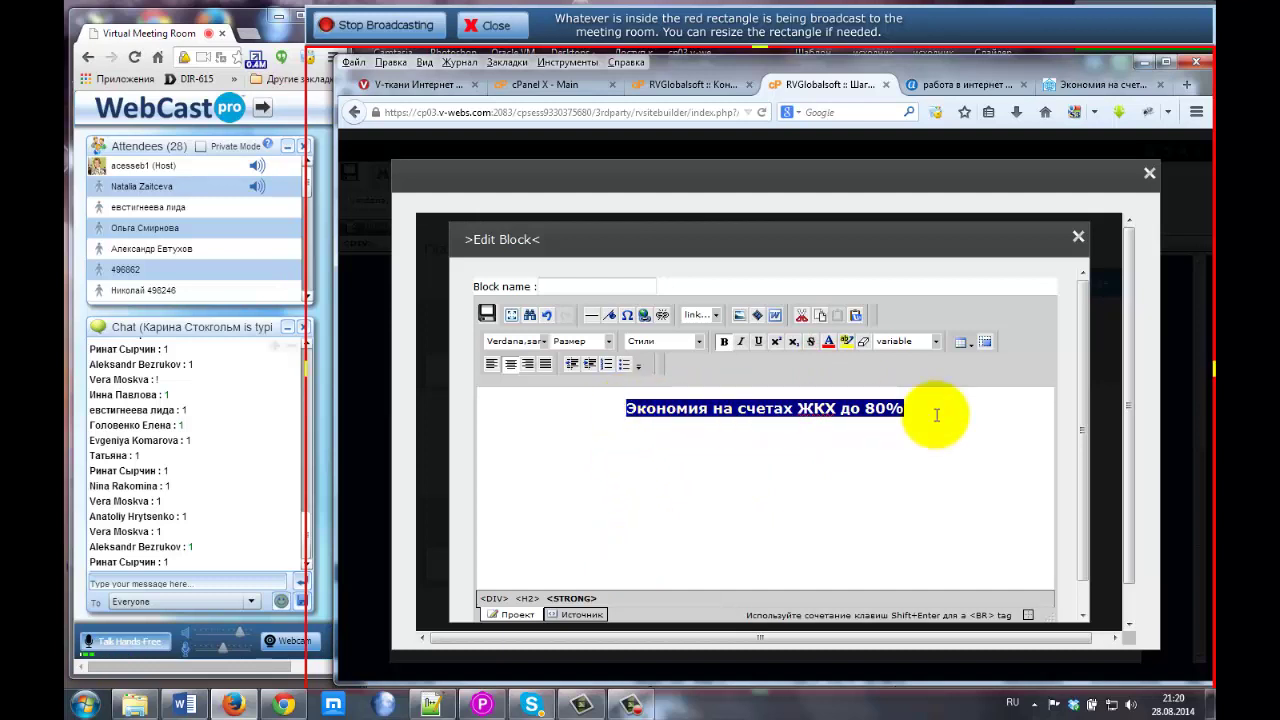
click(609, 343)
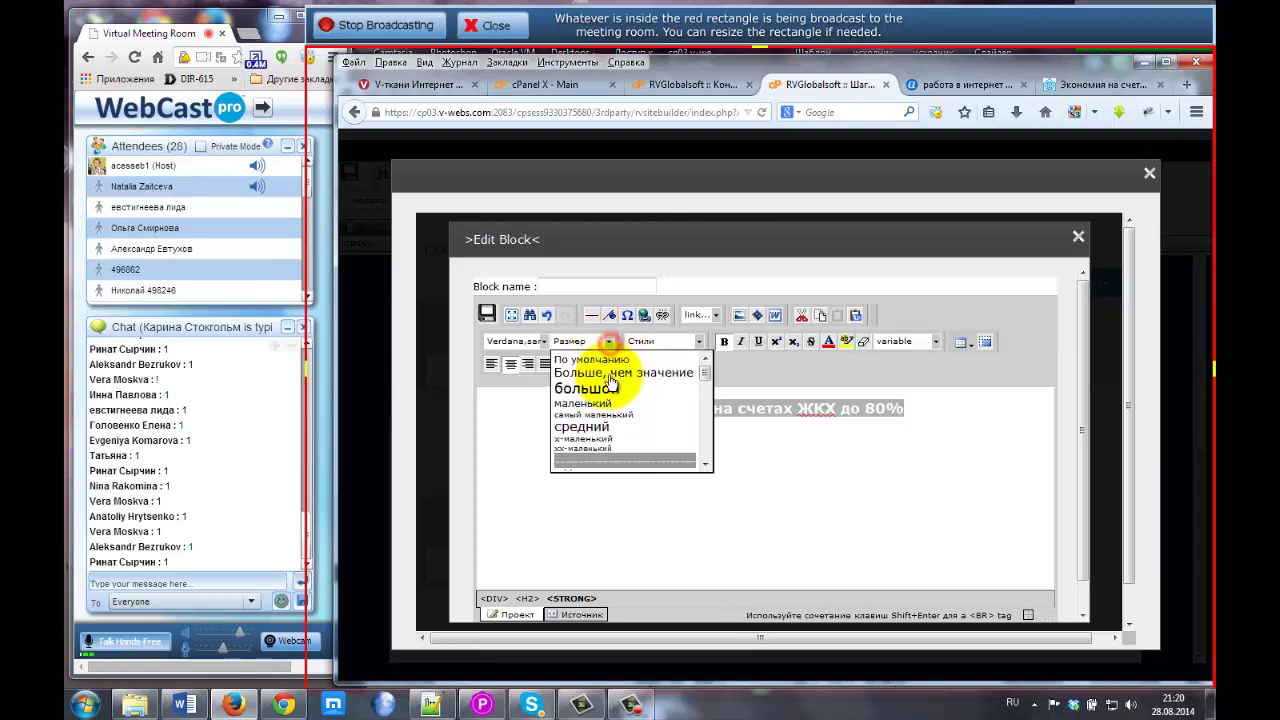
scroll(615, 420, down, 3)
scroll(618, 438, up, 3)
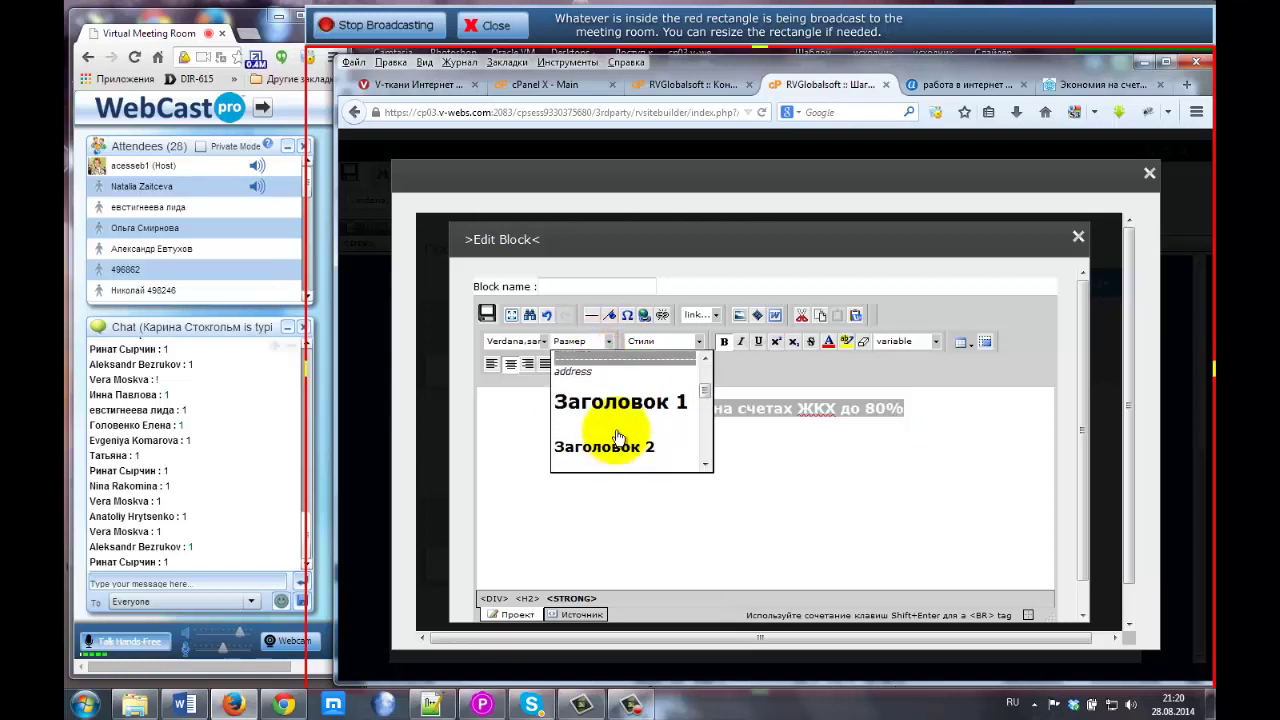
click(664, 423)
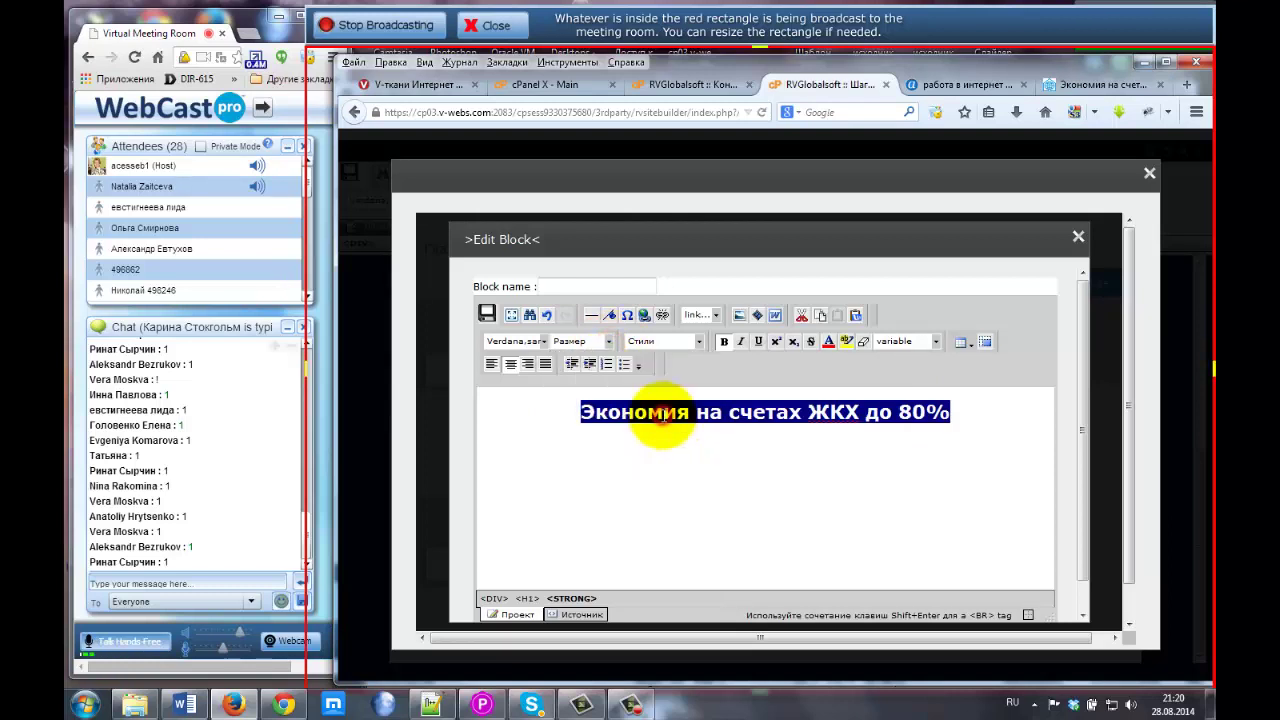
click(668, 413)
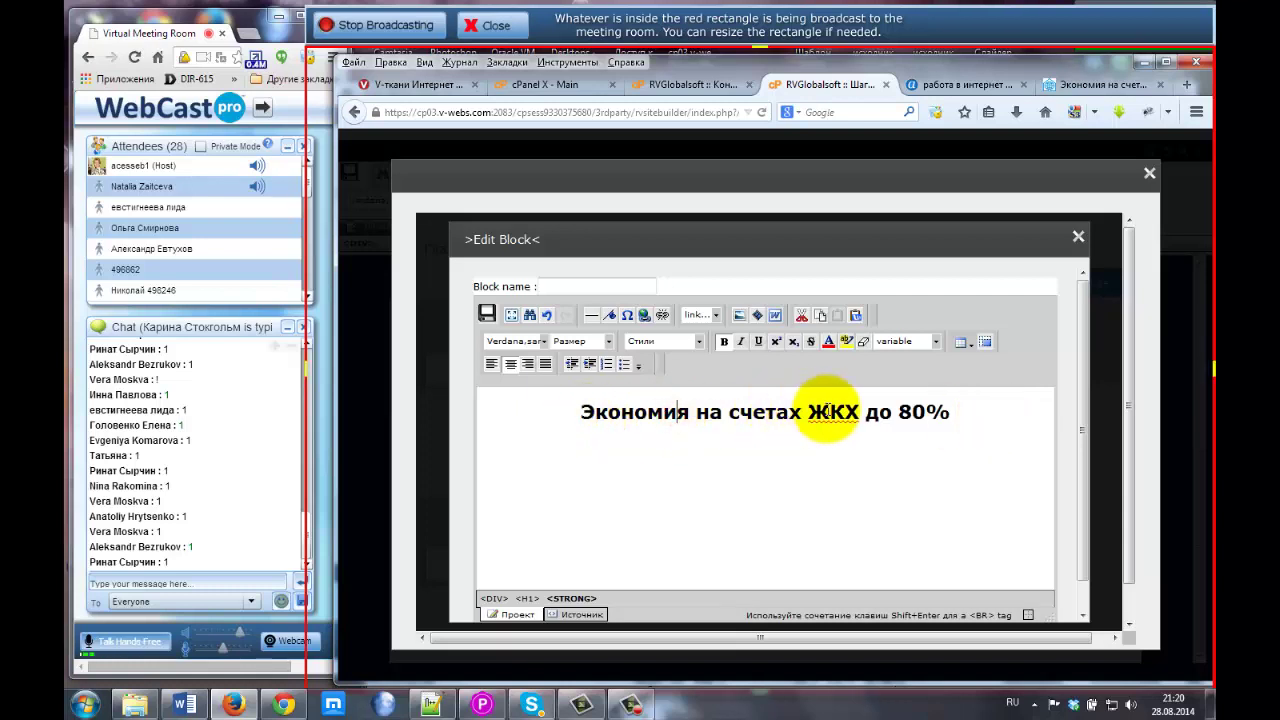
Enter 'Top' as the block name and save the heading block.
click(486, 315)
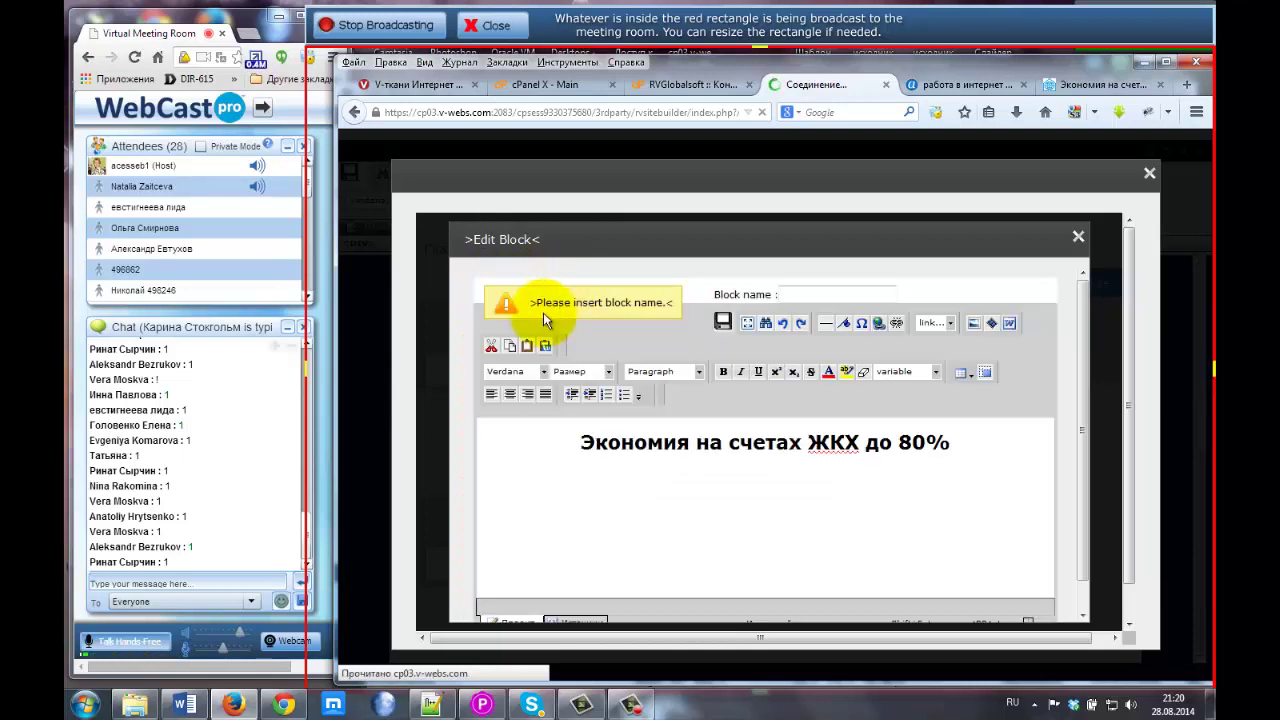
drag(551, 304, 667, 304)
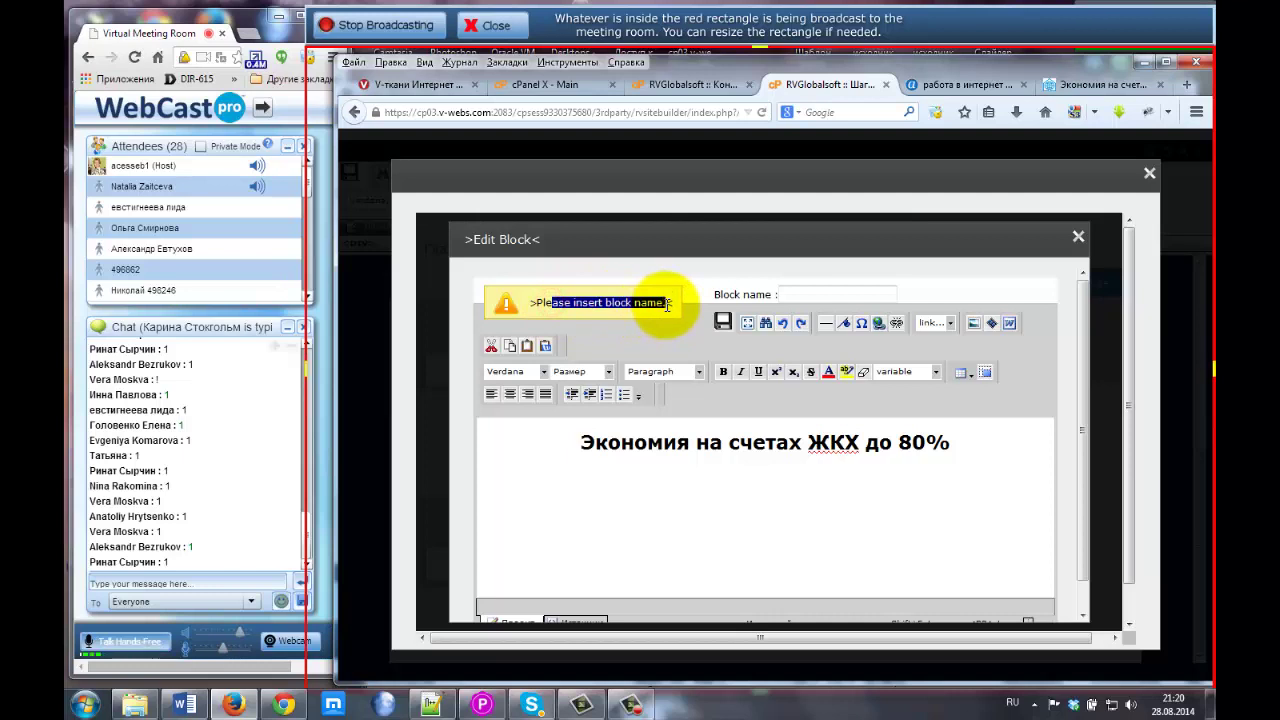
click(543, 300)
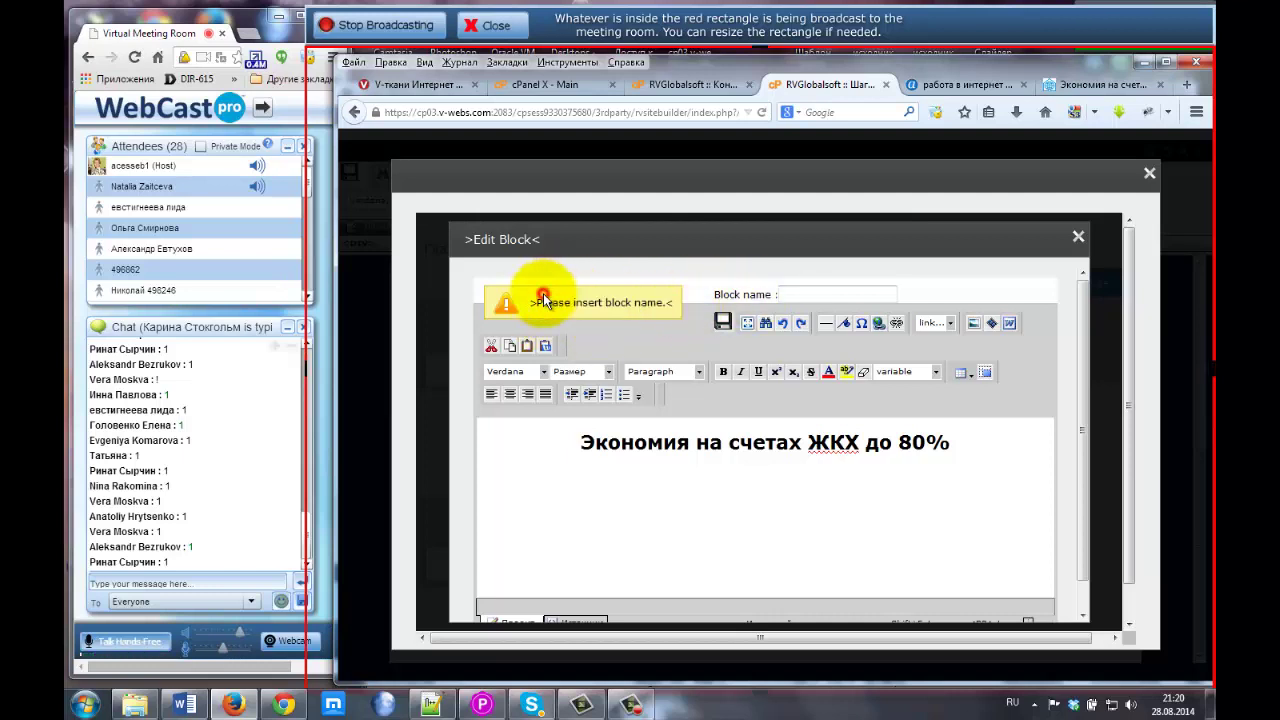
click(788, 296)
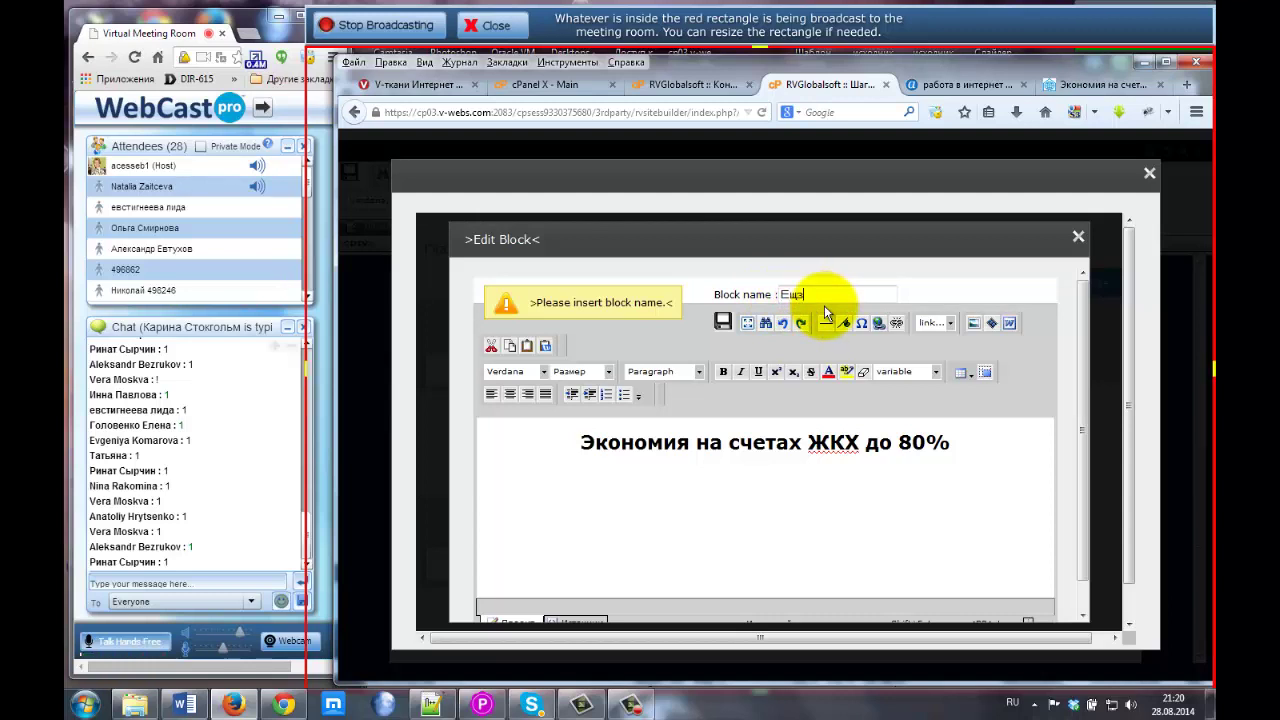
text(Top)
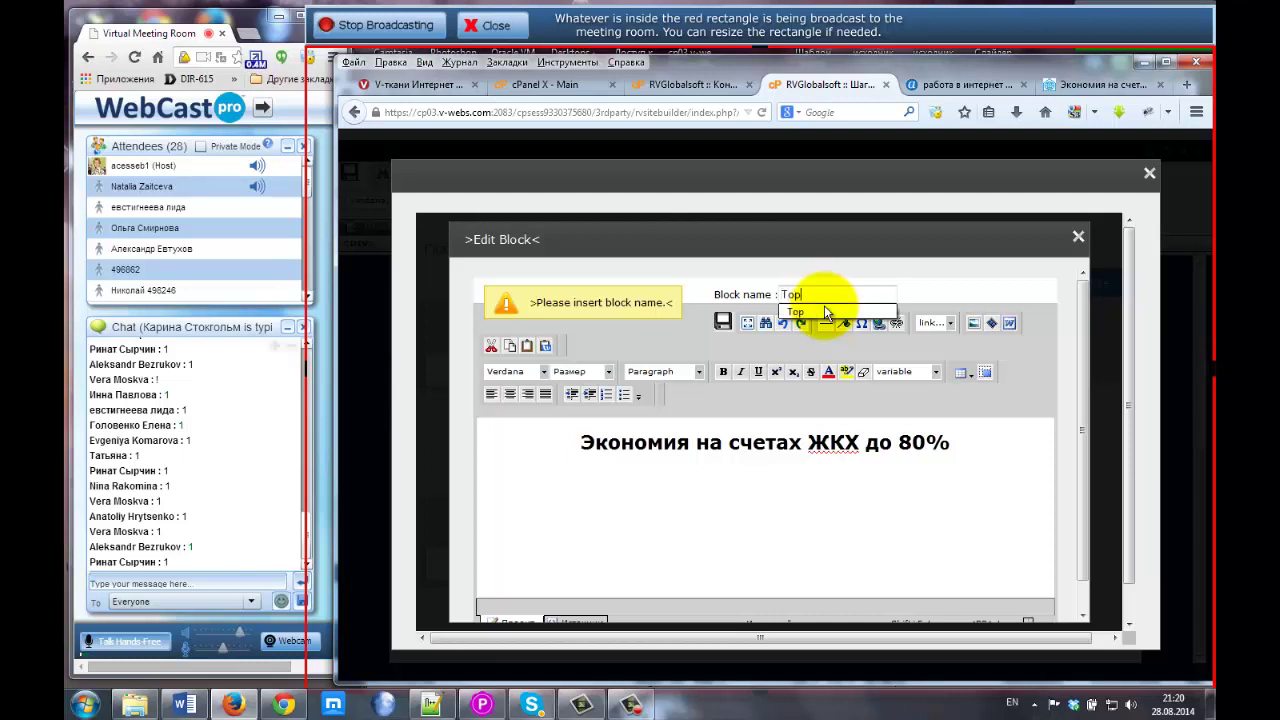
click(825, 312)
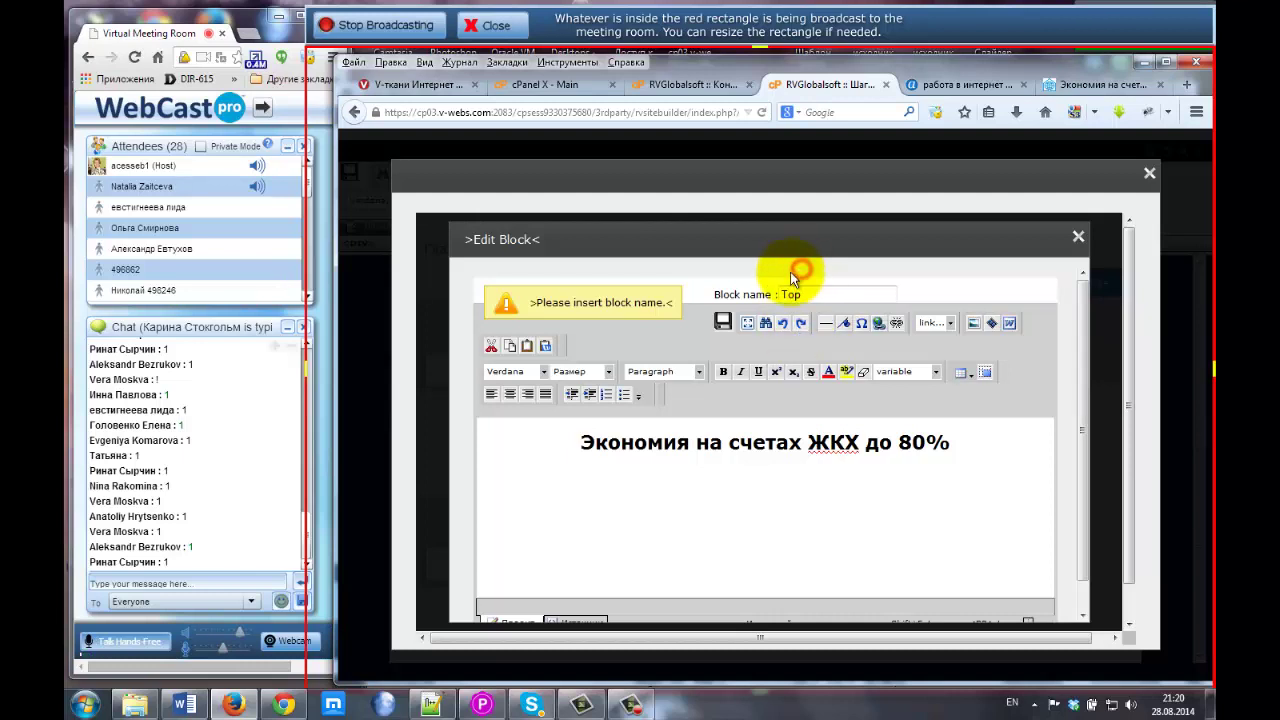
click(722, 322)
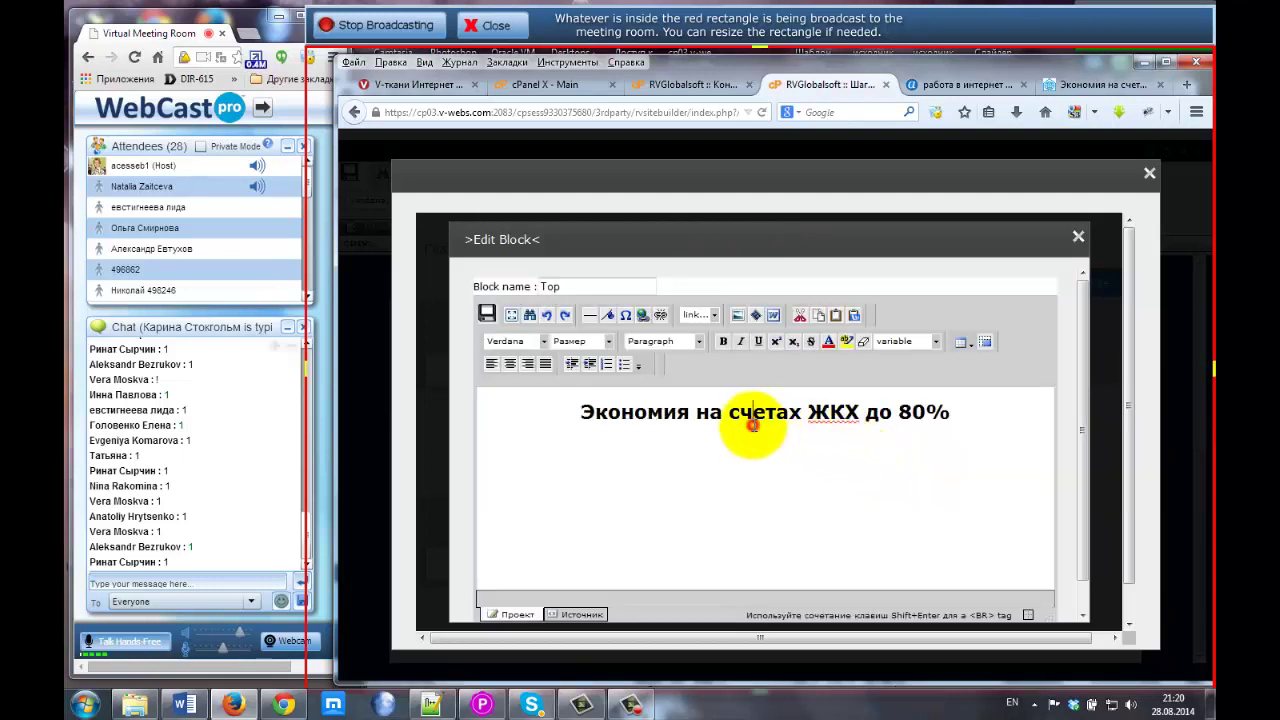
Check the Top block's HTML source, save the block, and close the block editor.
click(752, 424)
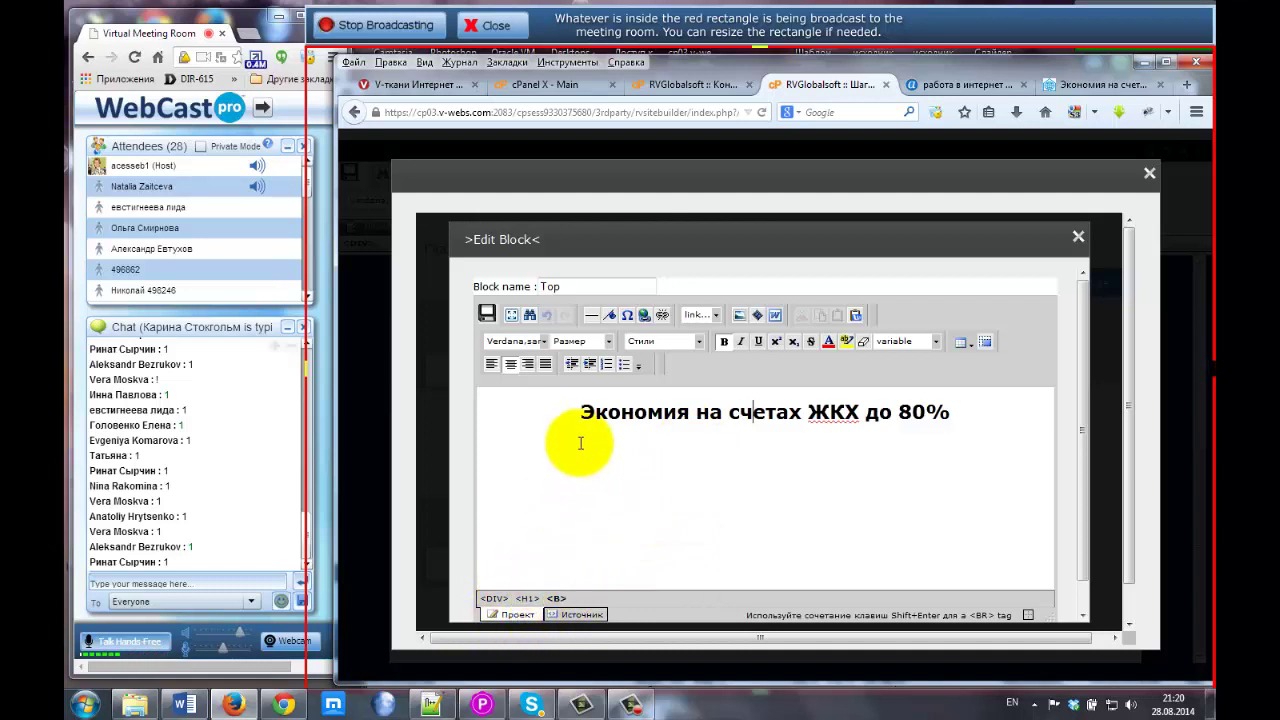
click(750, 440)
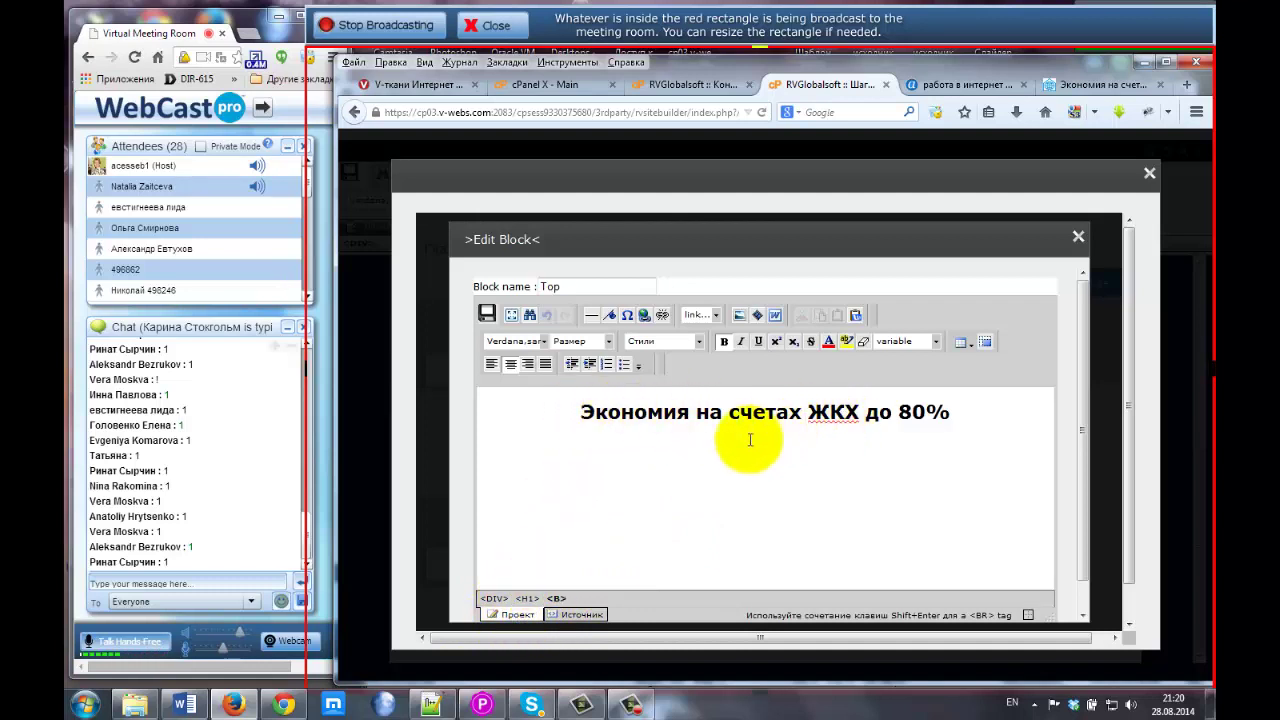
click(590, 615)
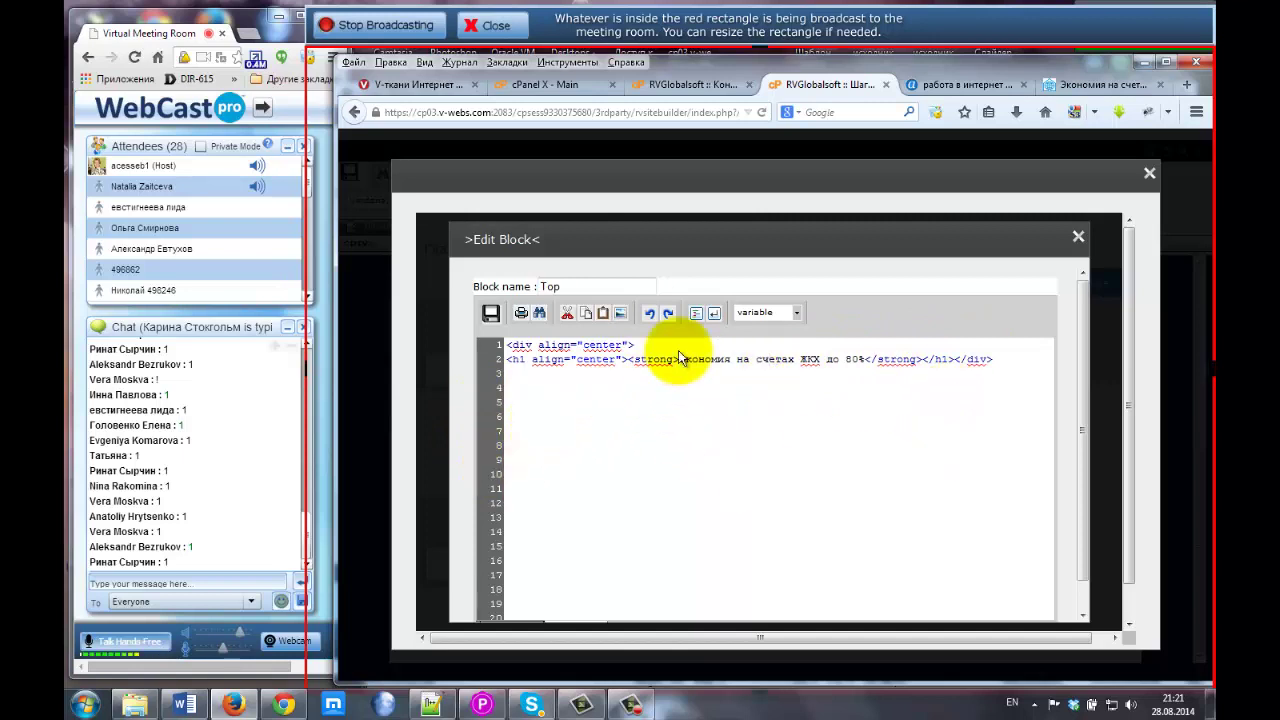
click(491, 313)
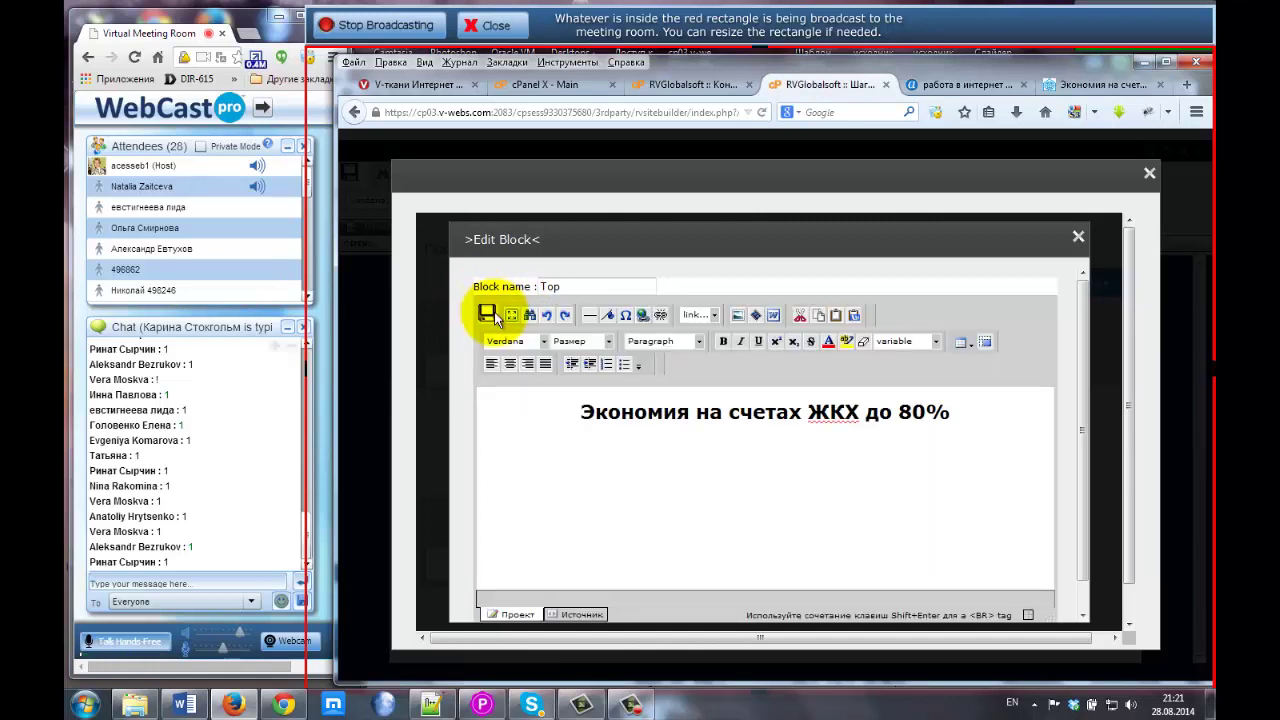
click(955, 411)
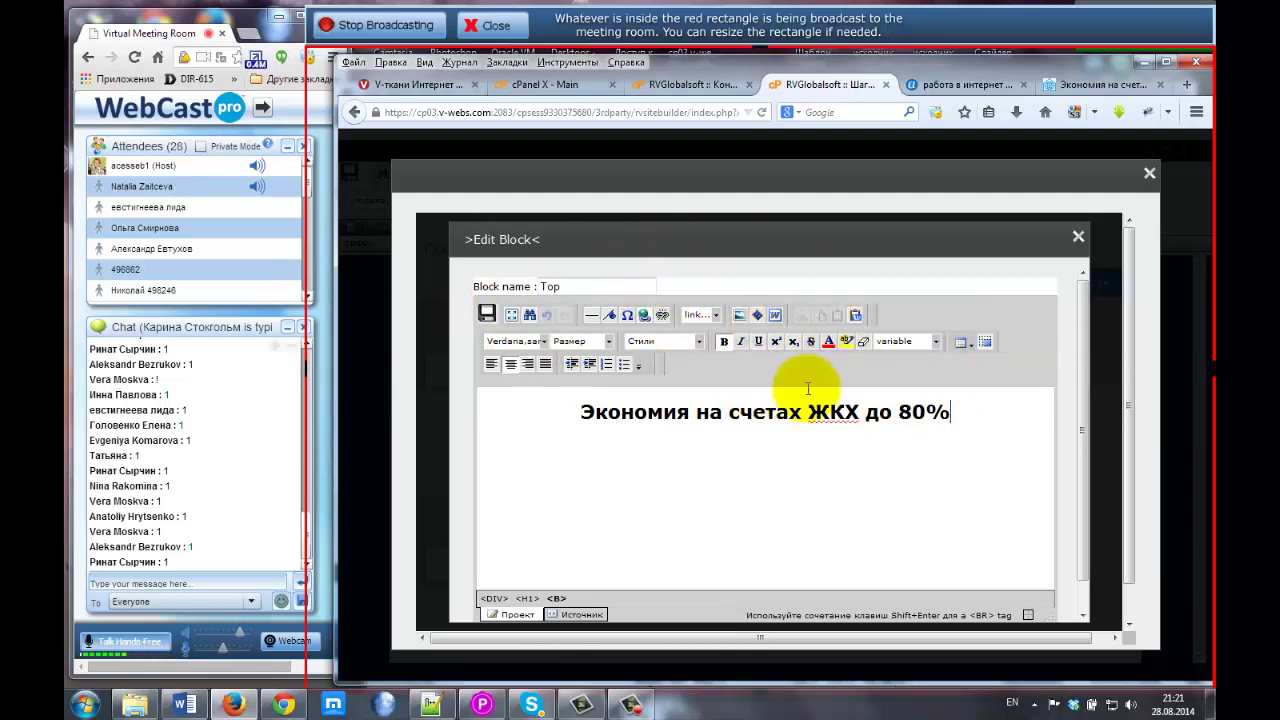
click(1078, 240)
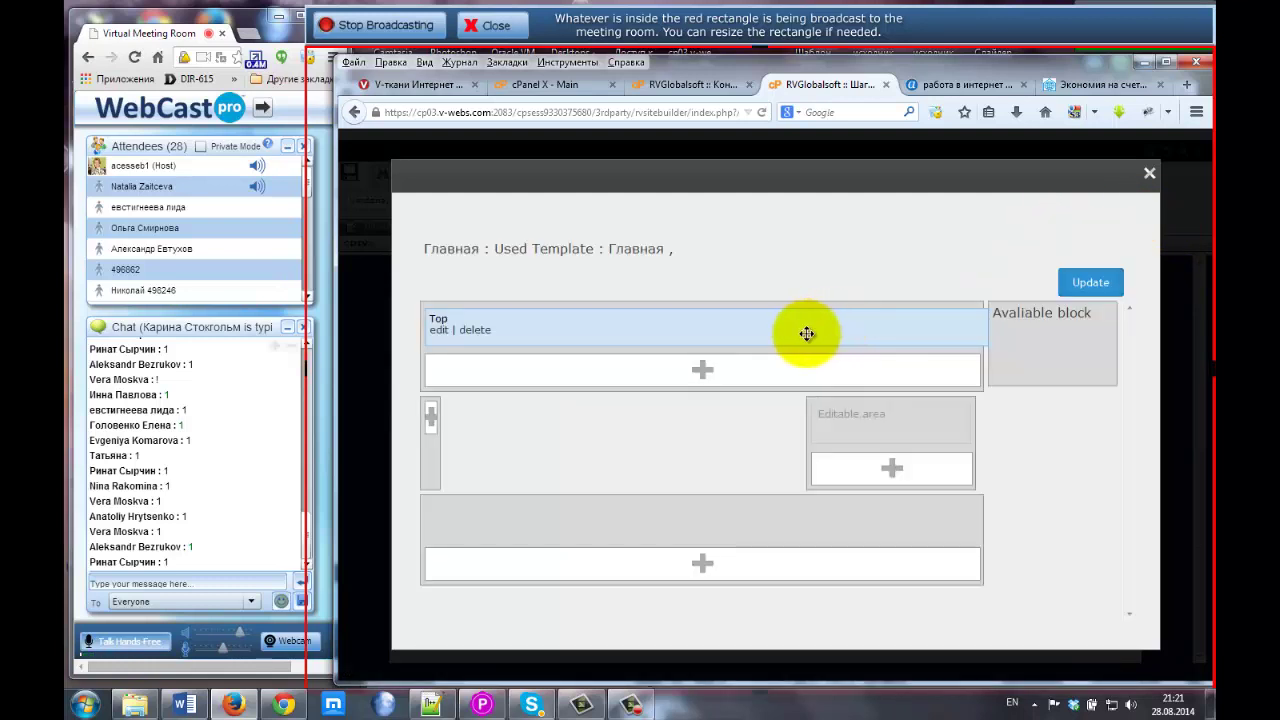
Add an empty block to the editable area, then bring up the live Dom-Land page.
click(893, 468)
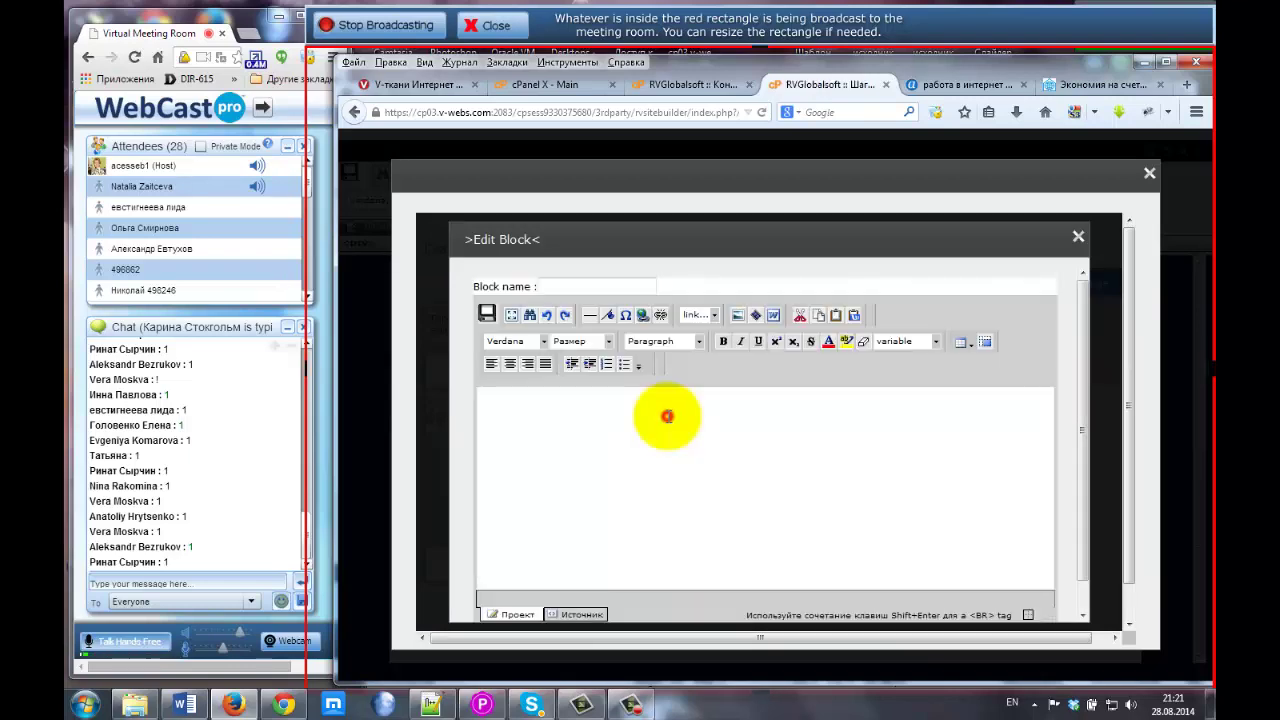
click(667, 416)
click(1108, 82)
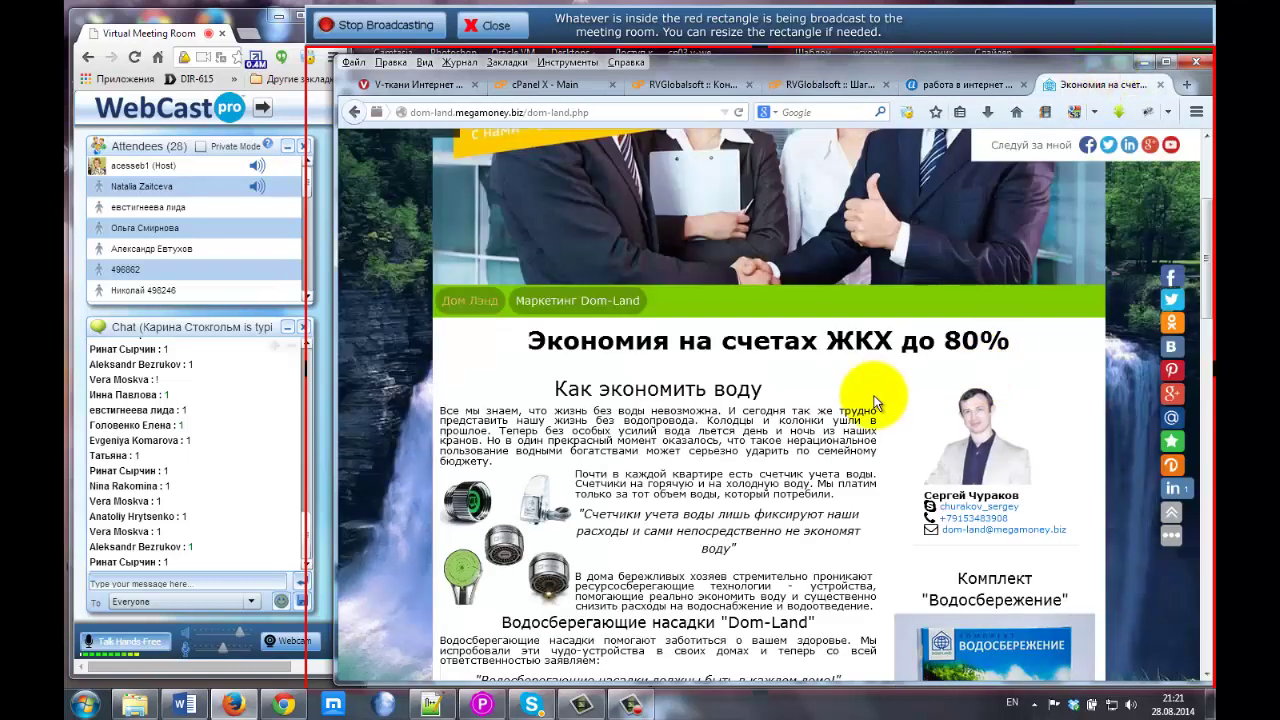
Scroll through the Dom-Land page's content, then return to the 'работа в интернет' results.
scroll(908, 443, down, 3)
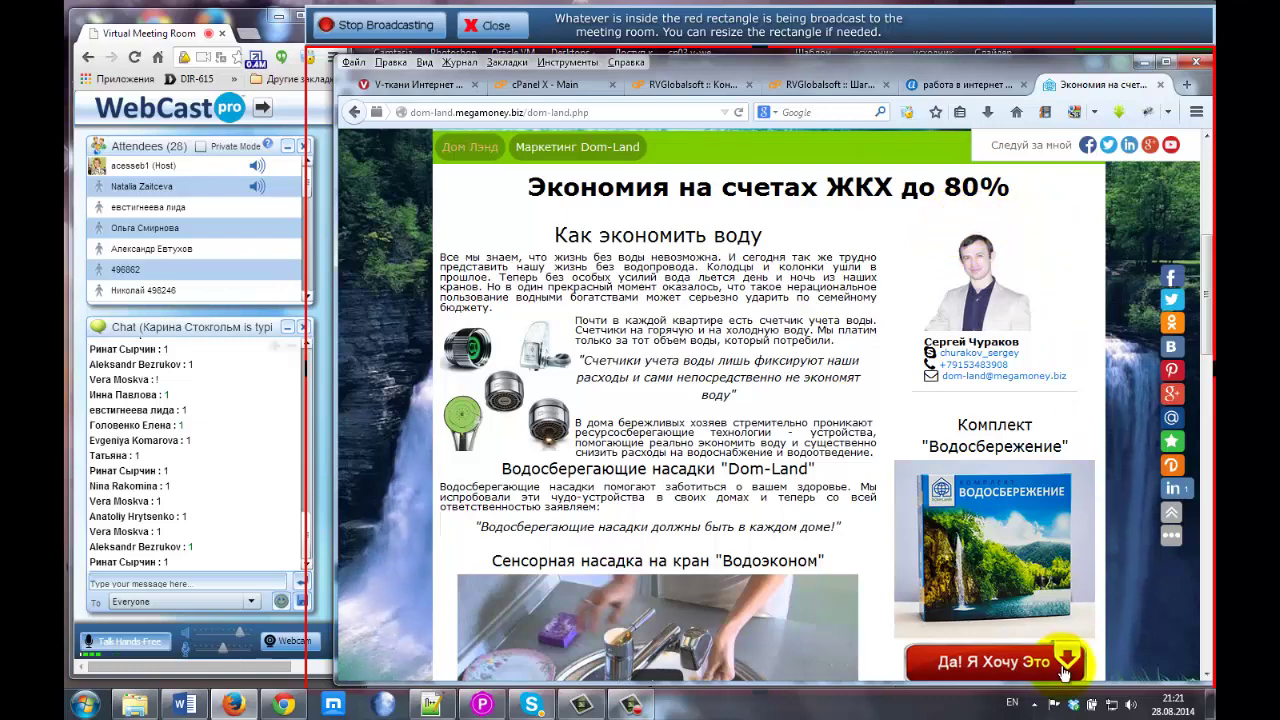
scroll(1042, 651, down, 7)
scroll(1006, 606, up, 10)
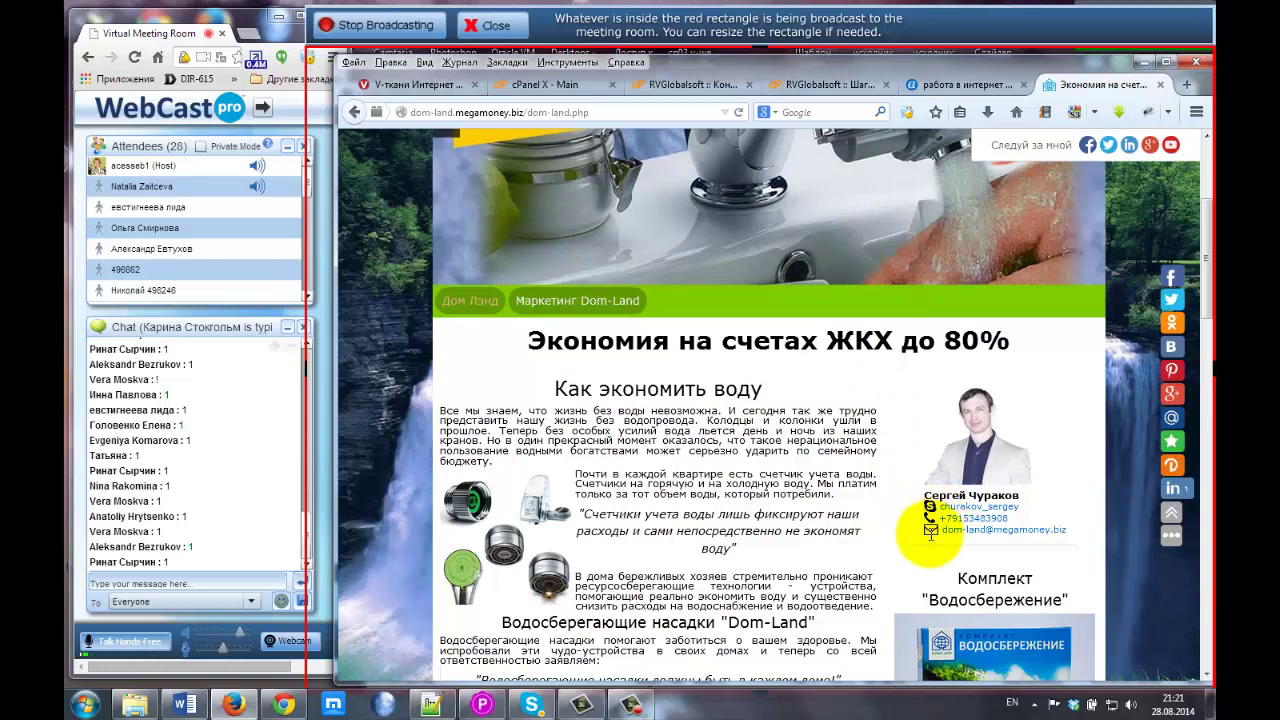
click(940, 86)
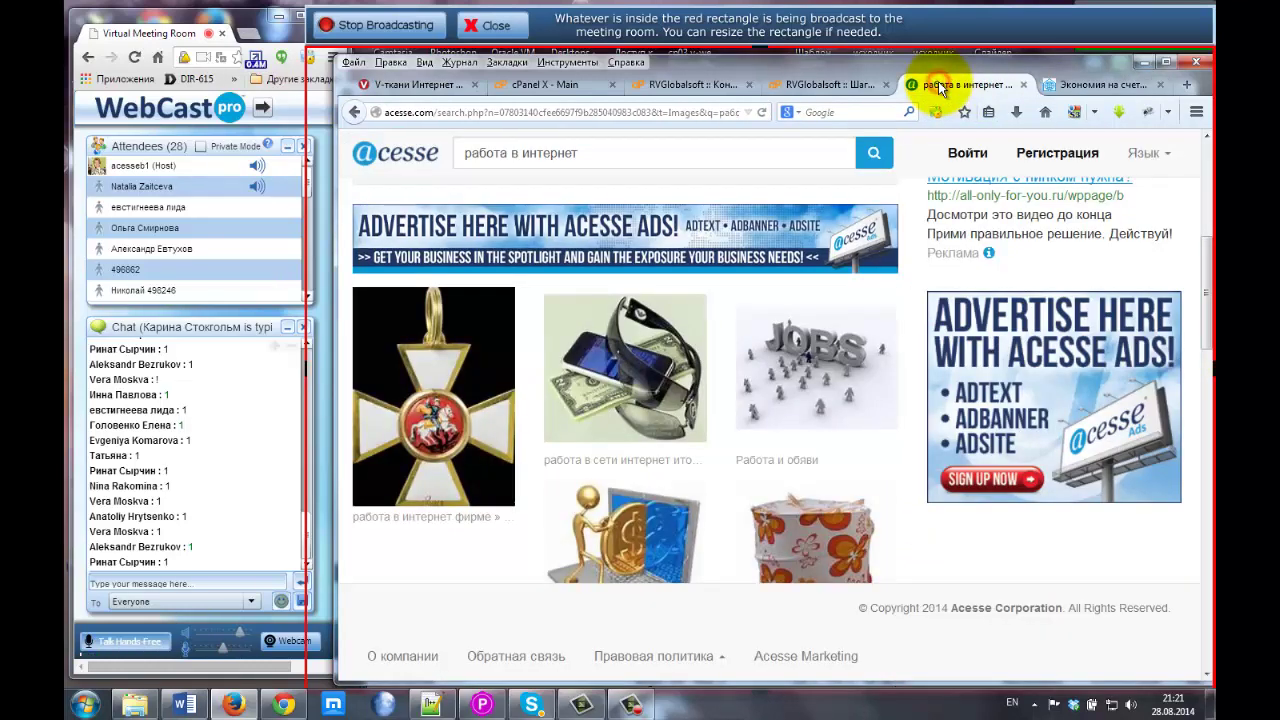
Back in RVSiteBuilder, close the empty block editor and the page layout editor.
click(836, 84)
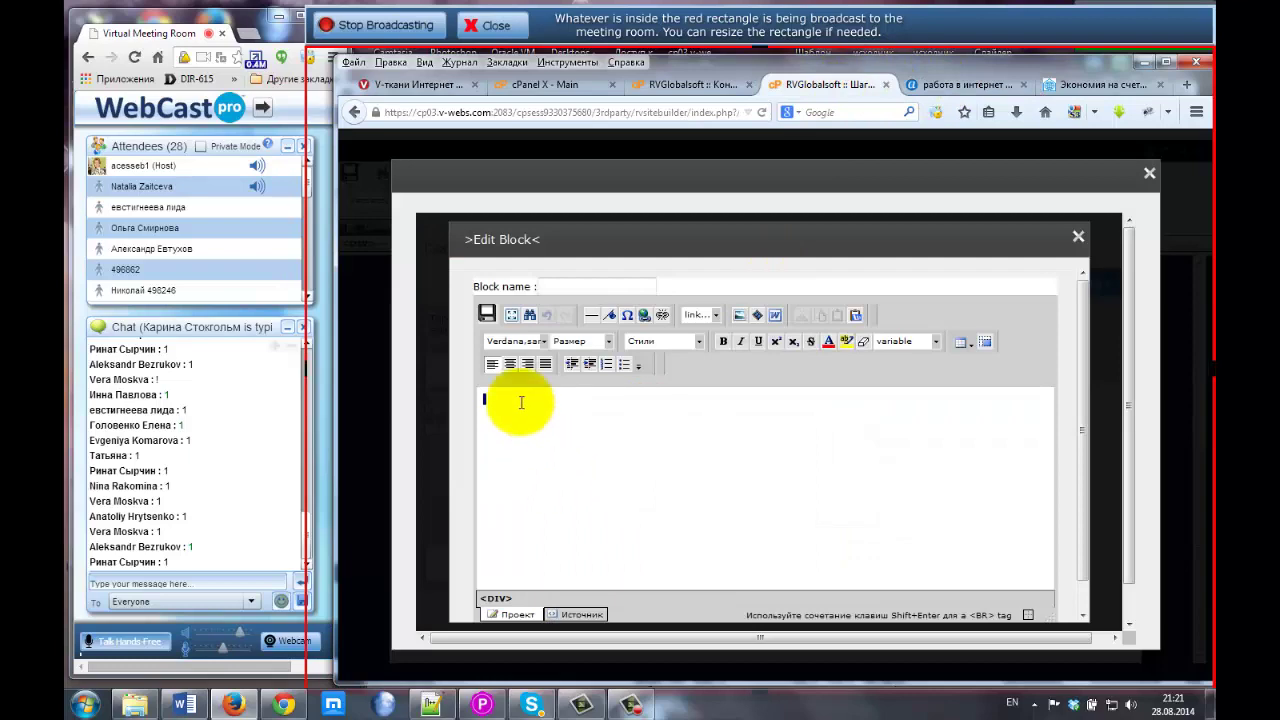
click(1077, 237)
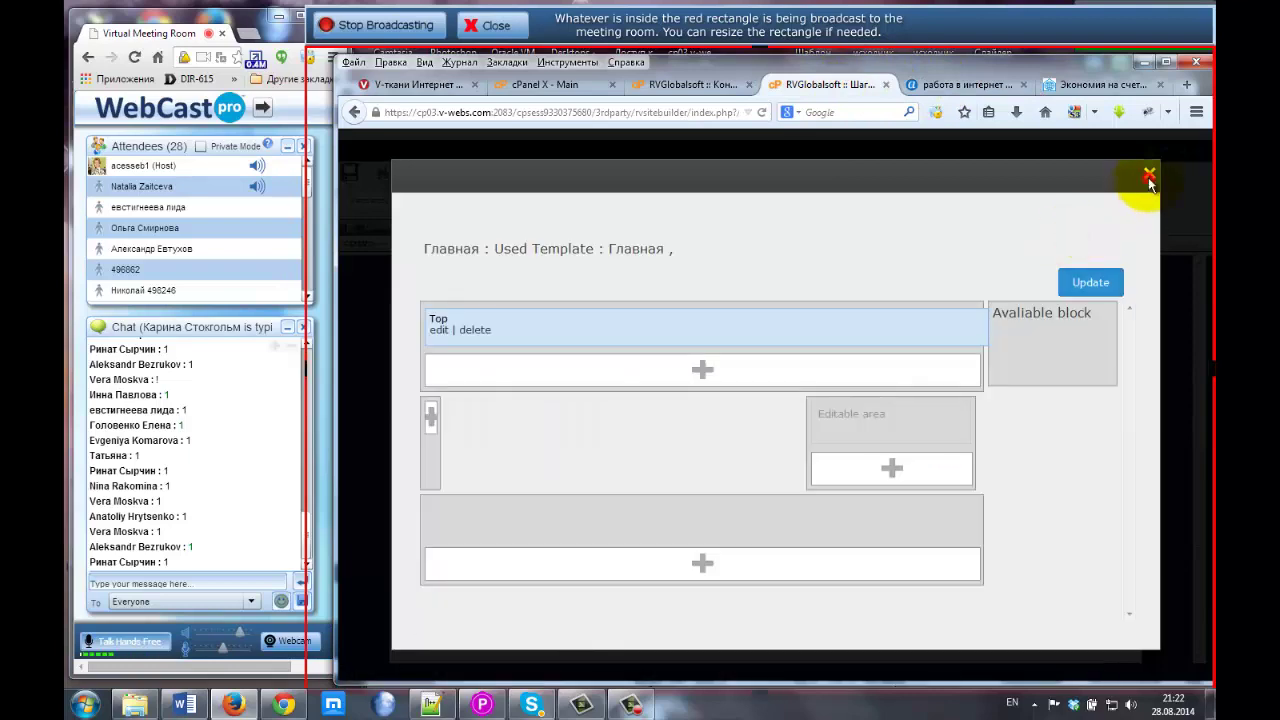
click(1149, 177)
Go to the RVSiteBuilder home page and scroll down to the project list with dom-land.
click(905, 84)
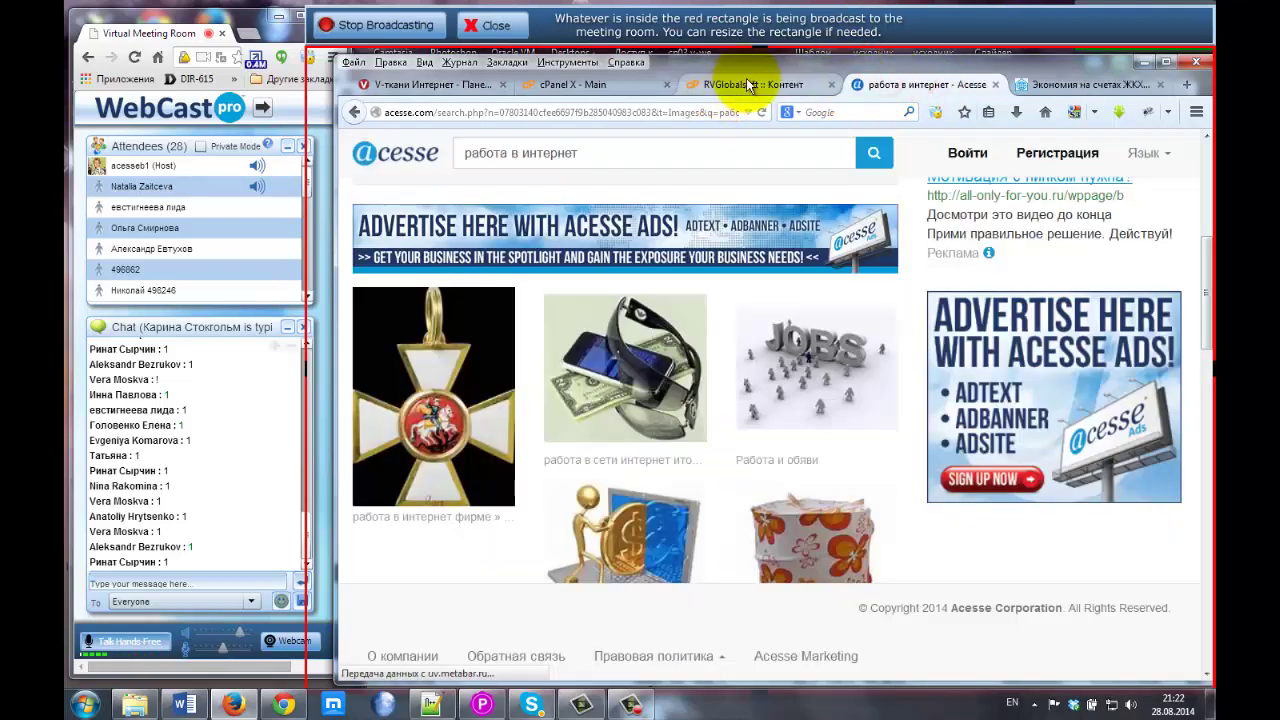
click(789, 88)
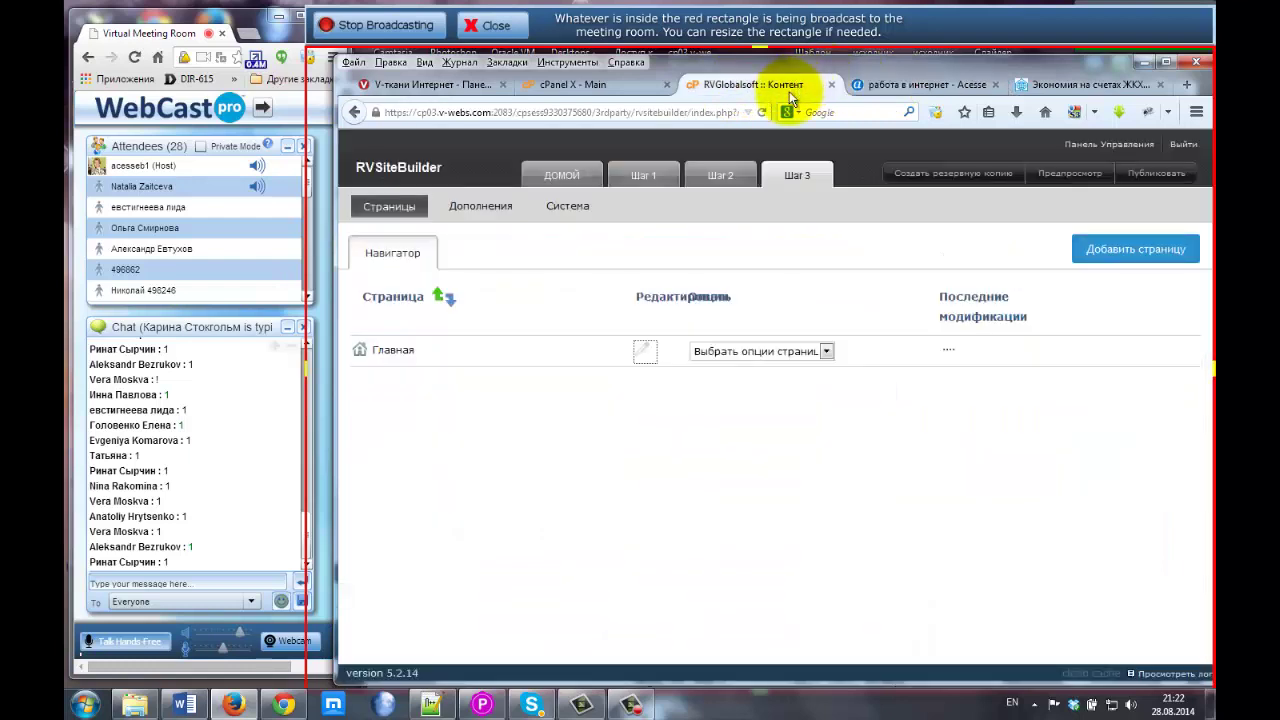
click(561, 180)
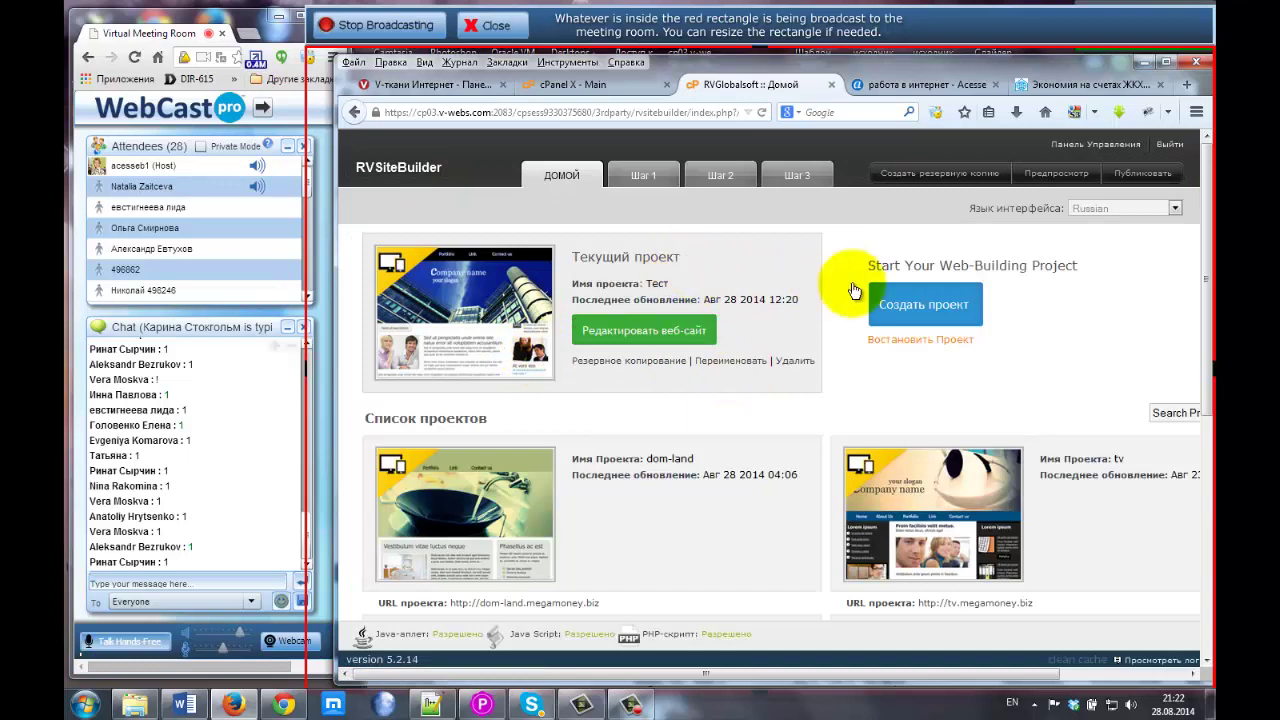
drag(1207, 258, 1210, 315)
scroll(1207, 308, down, 1)
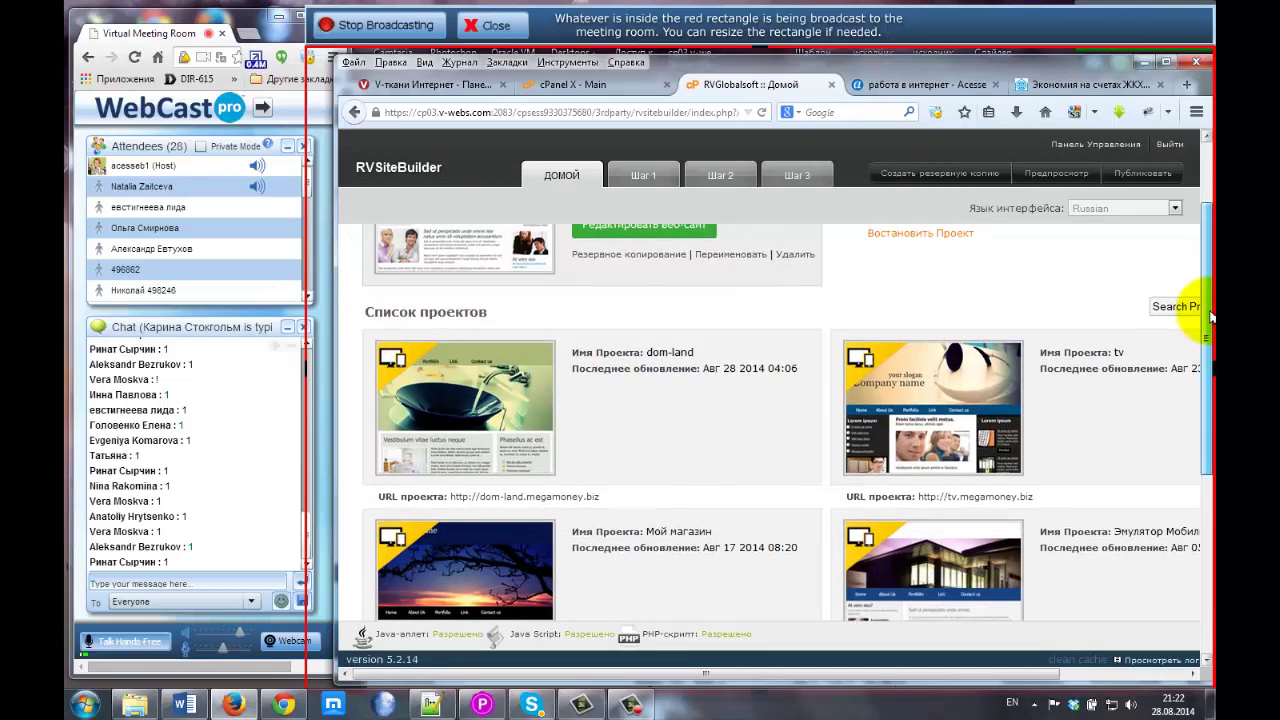
mouse_move(650, 355)
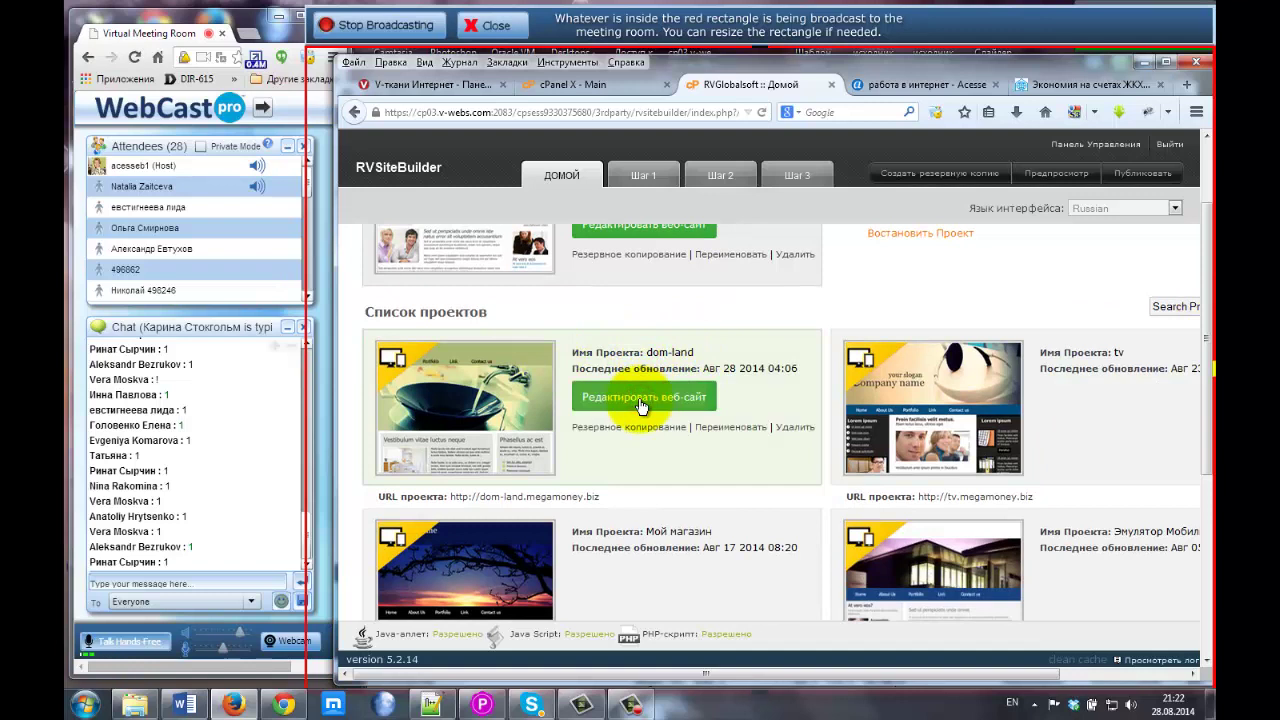
Open the dom-land project and edit its Дом Лэнд page.
click(641, 398)
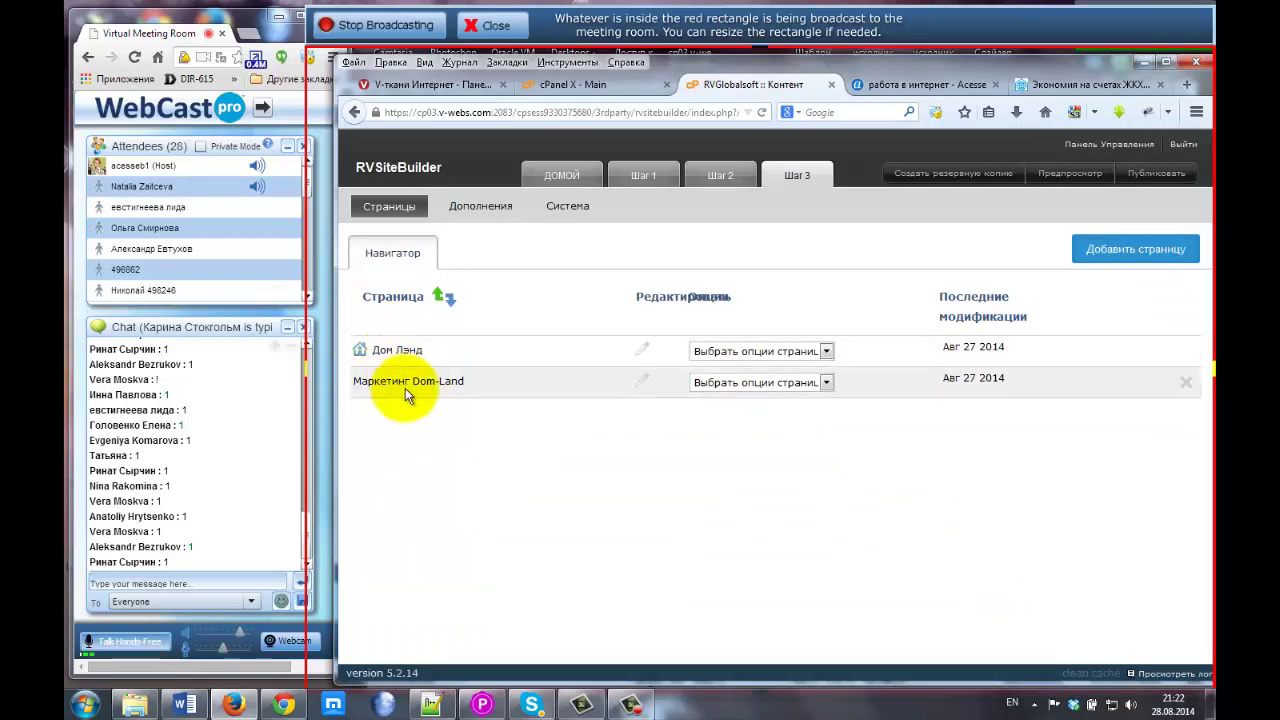
click(641, 352)
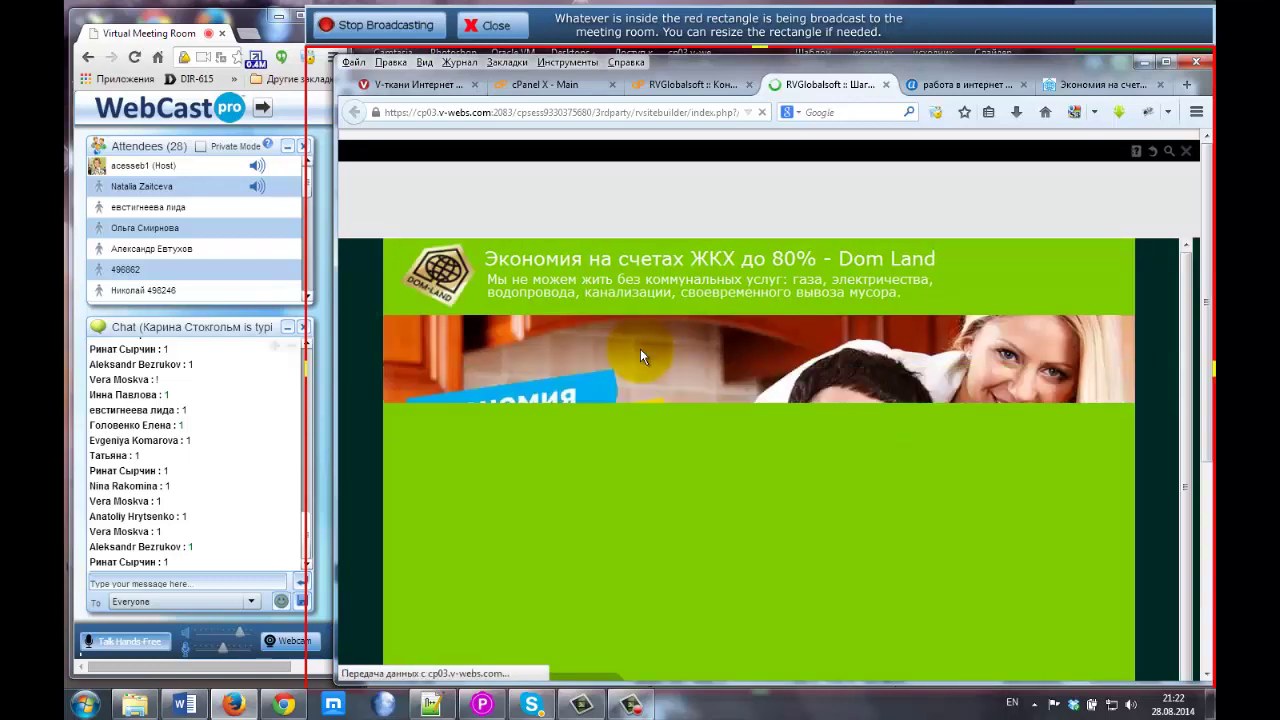
scroll(658, 352, down, 3)
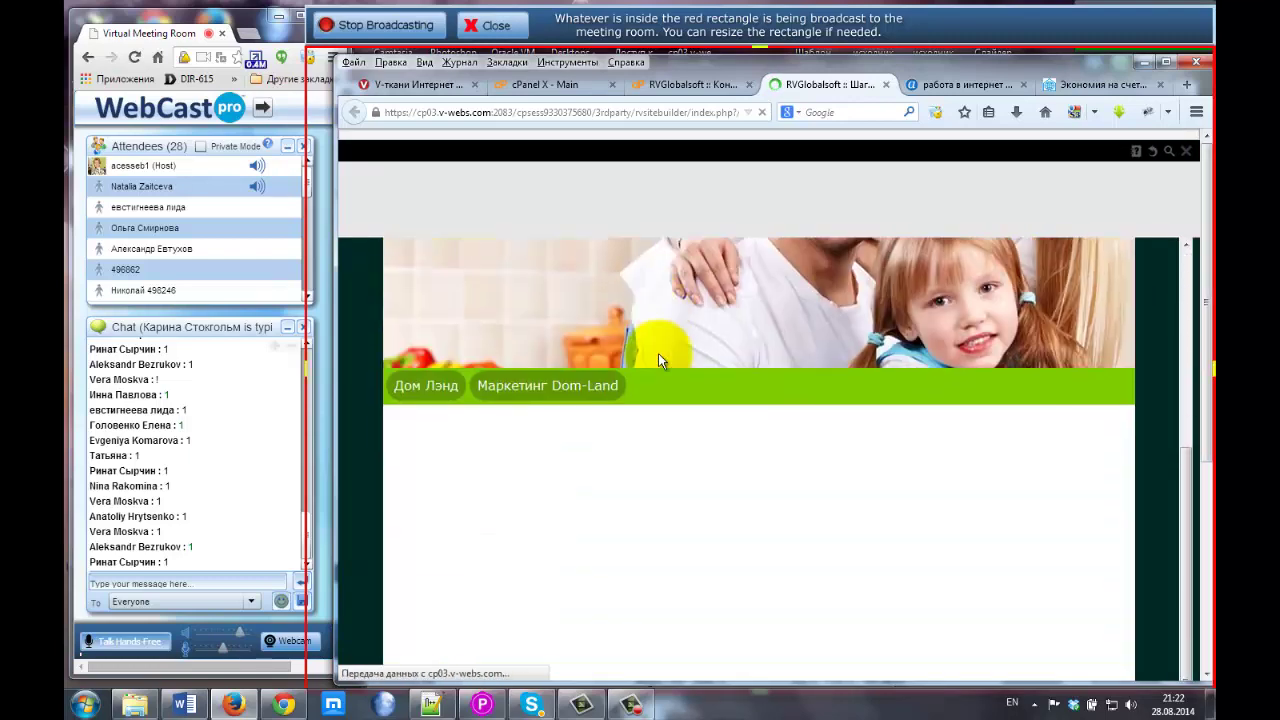
scroll(658, 360, down, 5)
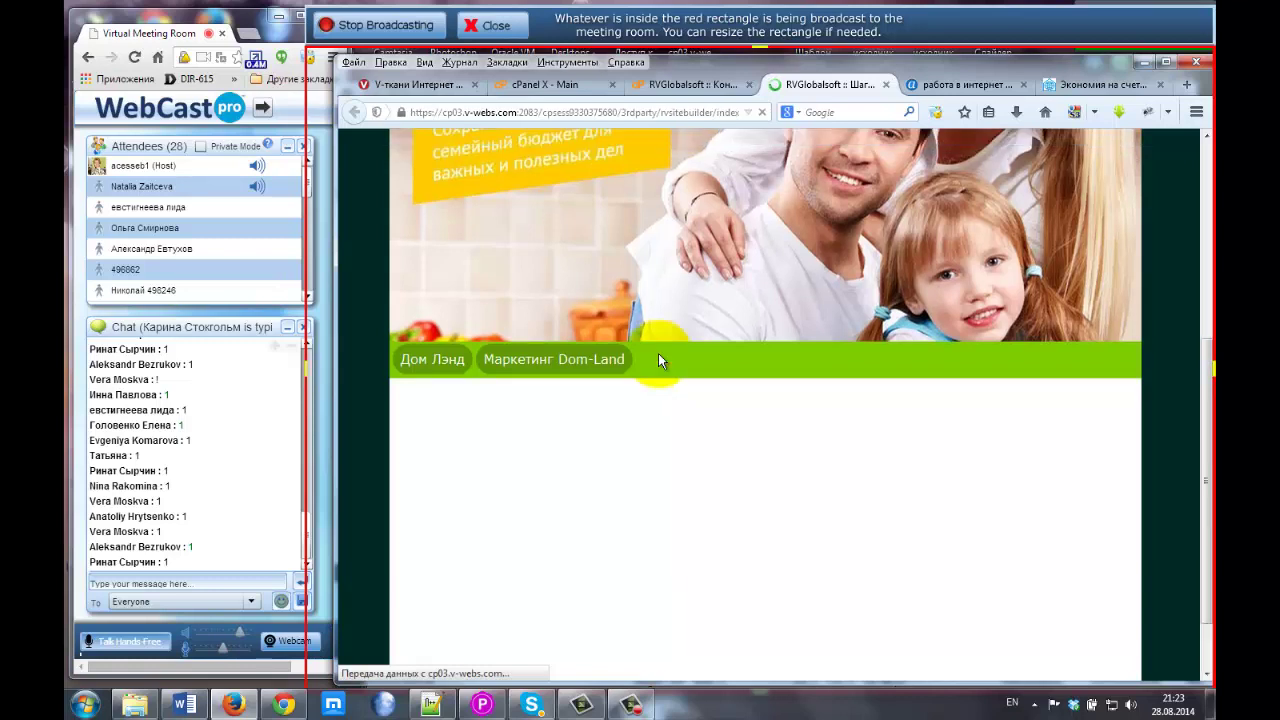
scroll(658, 360, down, 1)
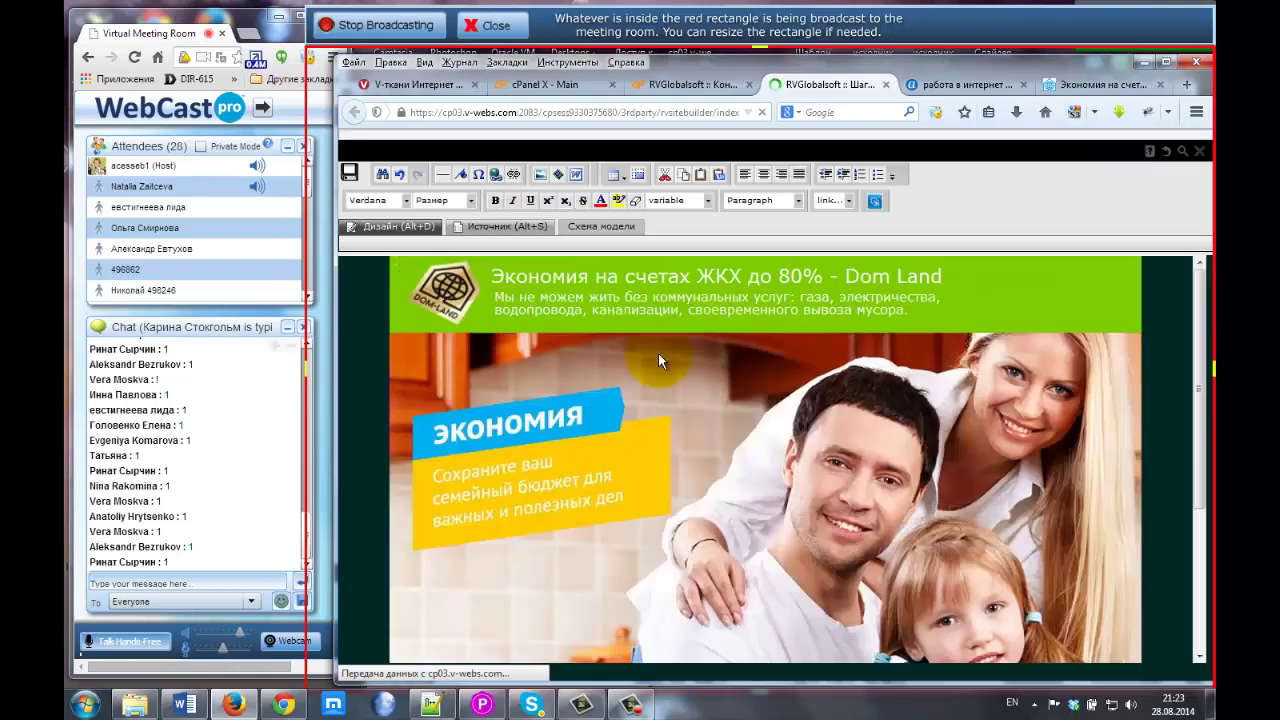
scroll(626, 411, down, 3)
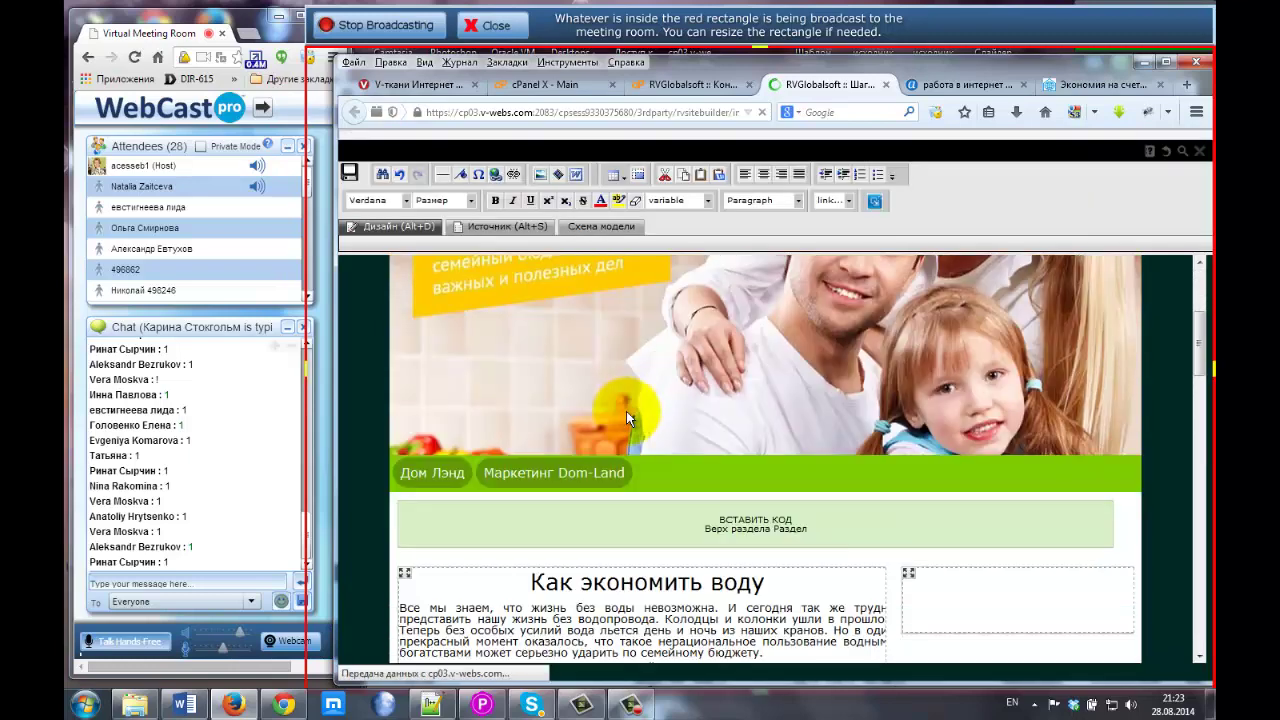
scroll(624, 387, down, 5)
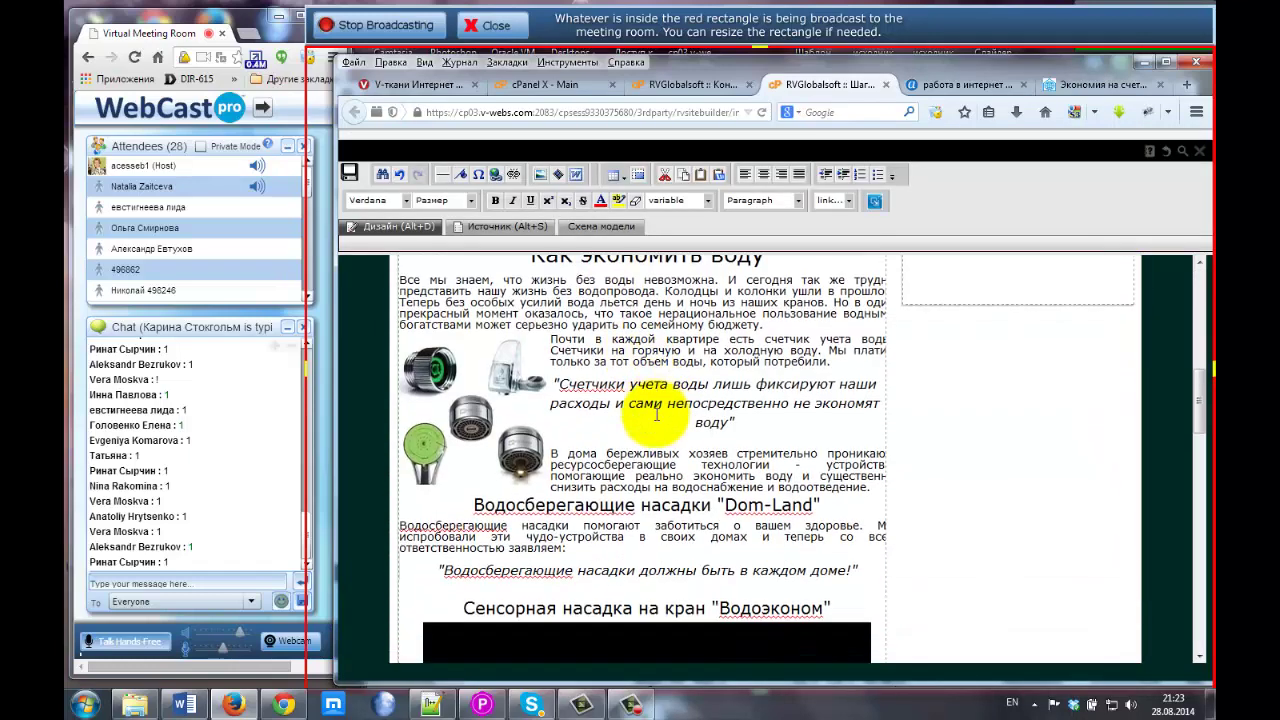
scroll(884, 432, down, 9)
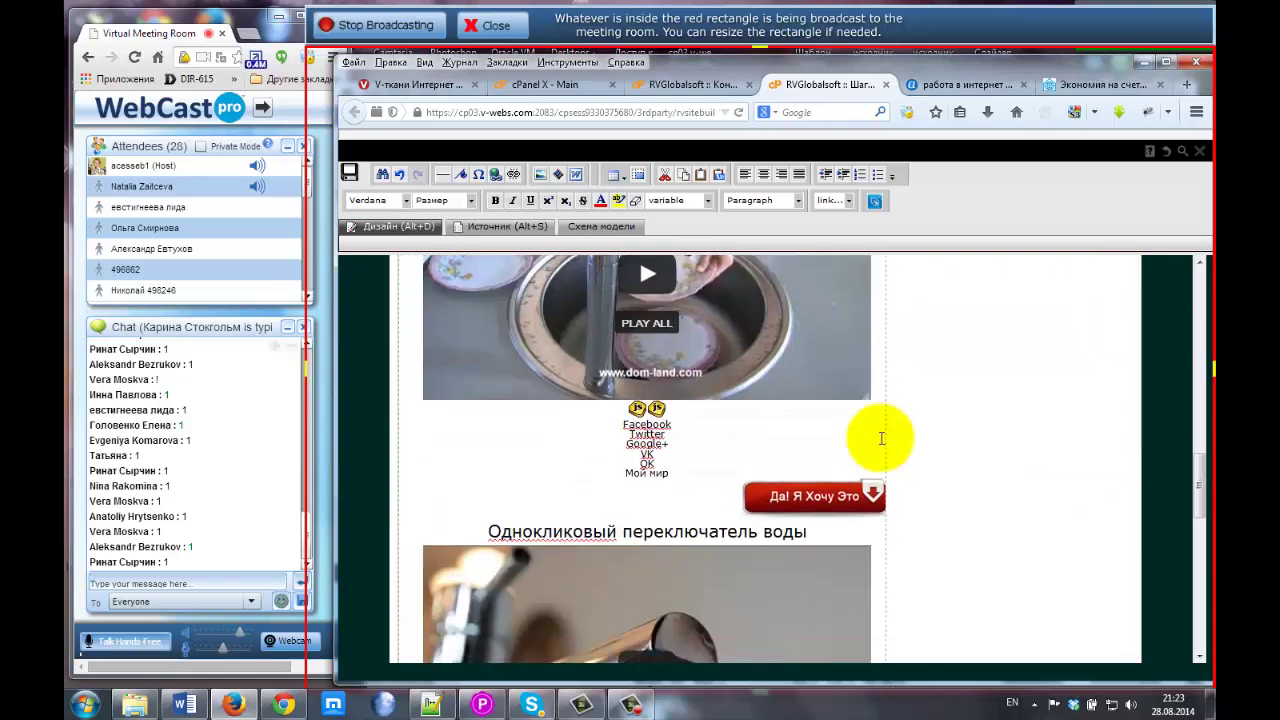
scroll(881, 438, down, 7)
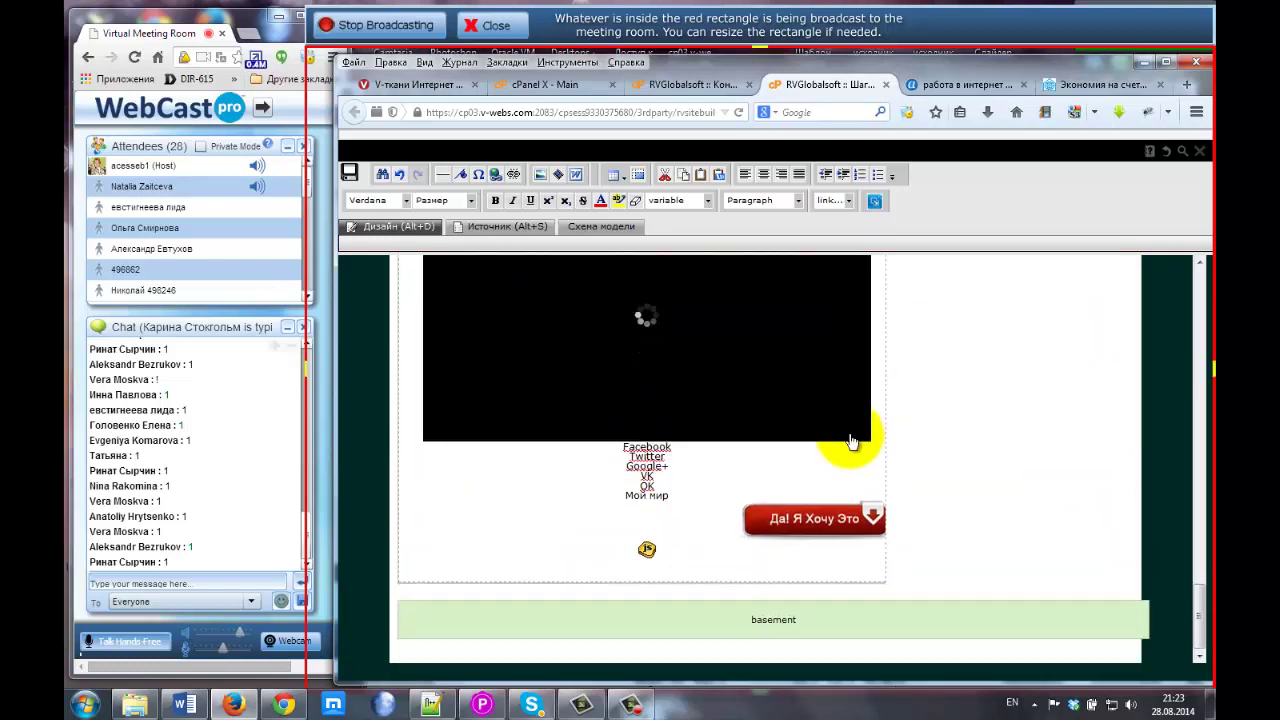
scroll(434, 520, up, 1)
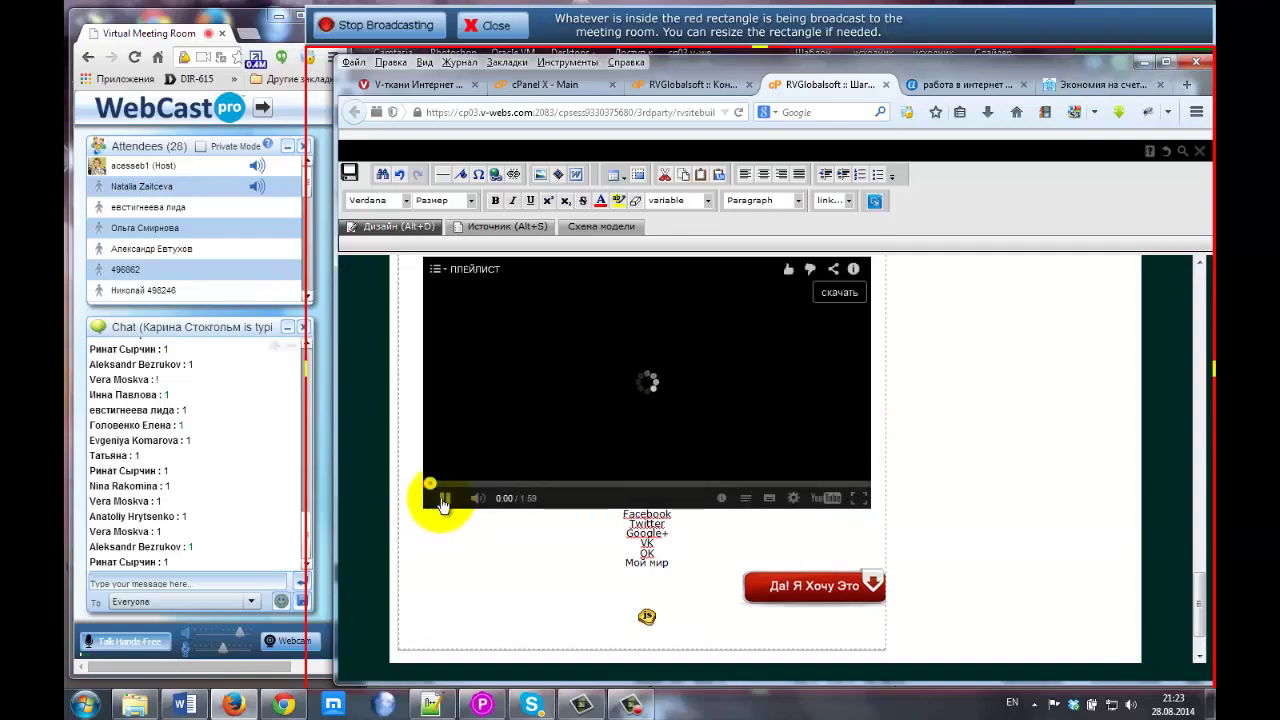
scroll(935, 437, up, 6)
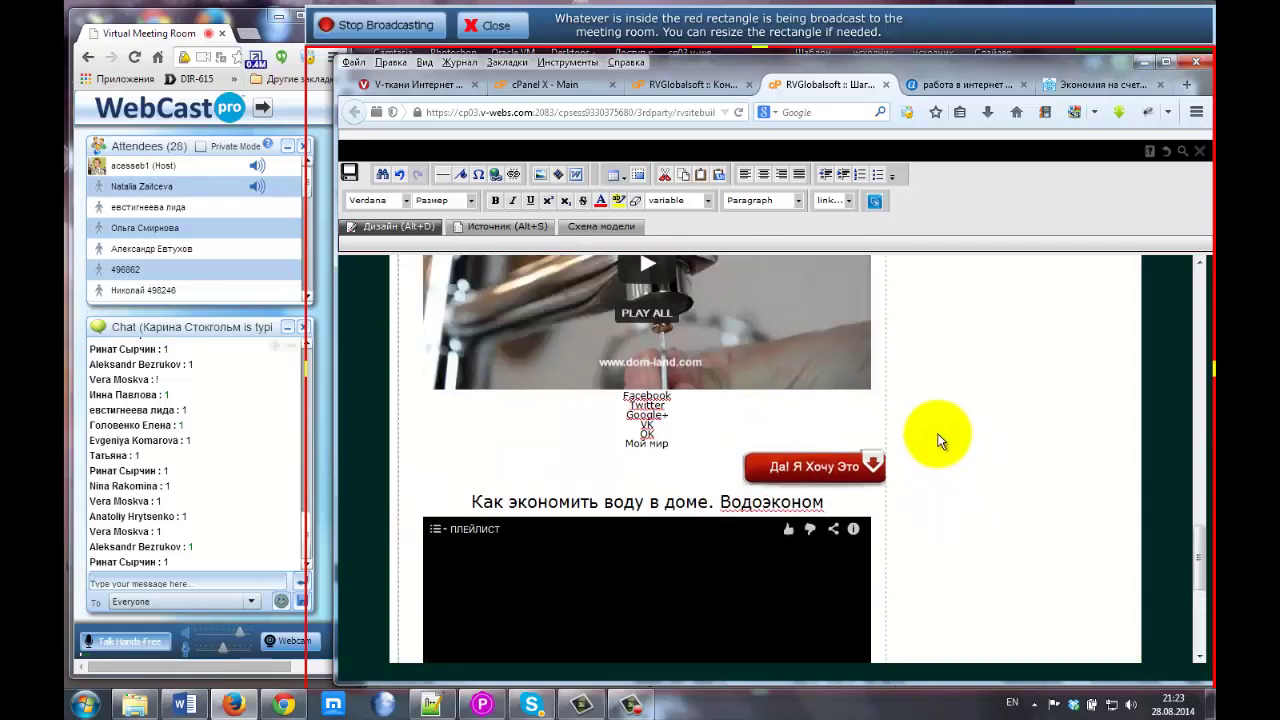
scroll(937, 440, up, 10)
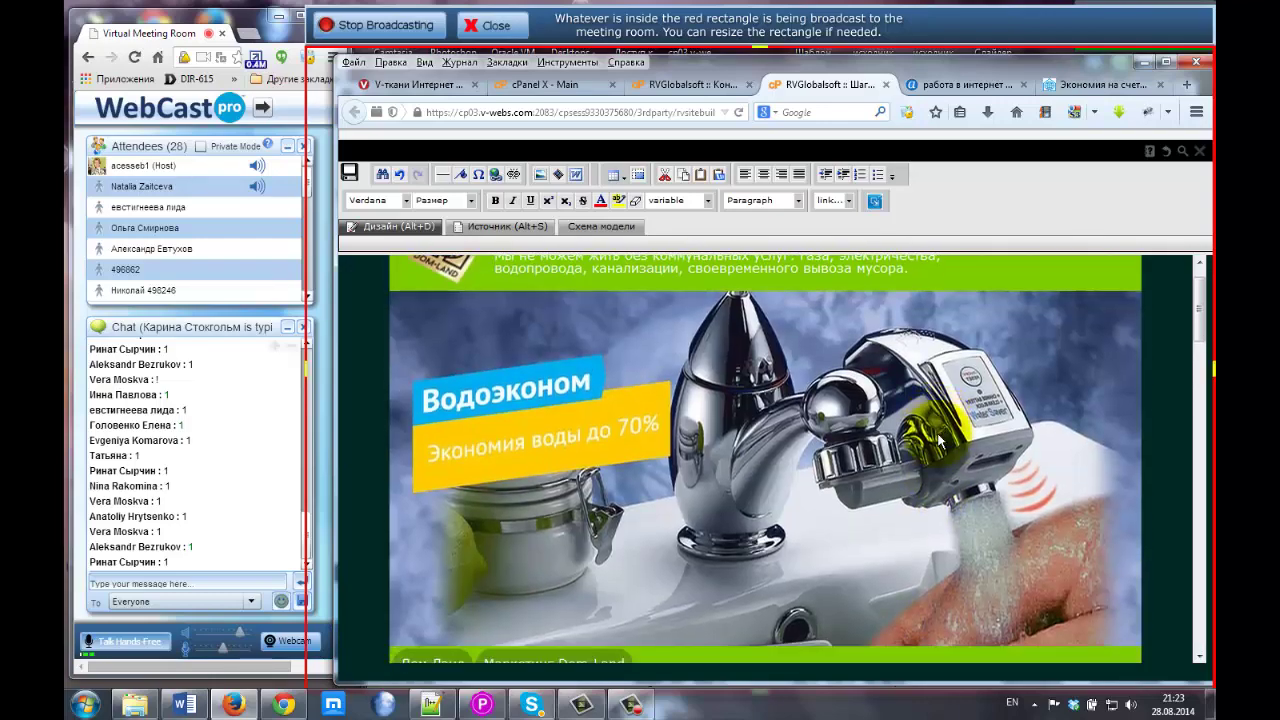
scroll(913, 427, down, 5)
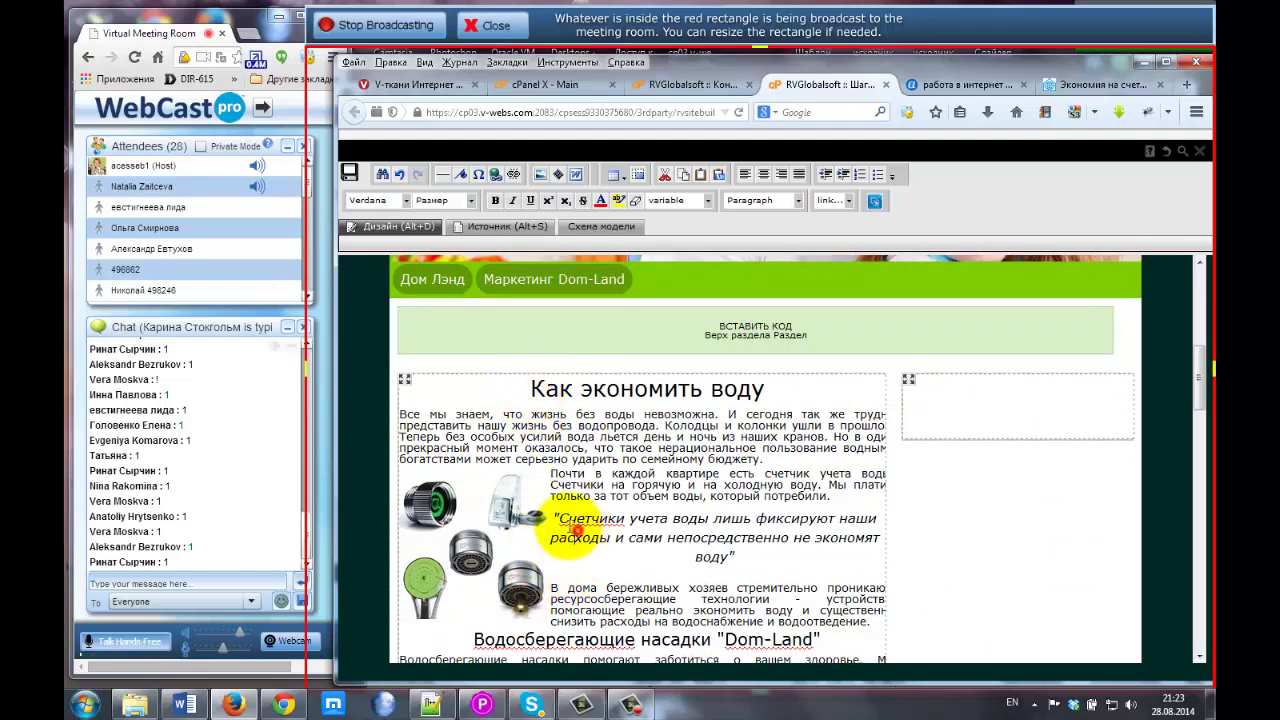
click(487, 500)
click(487, 500)
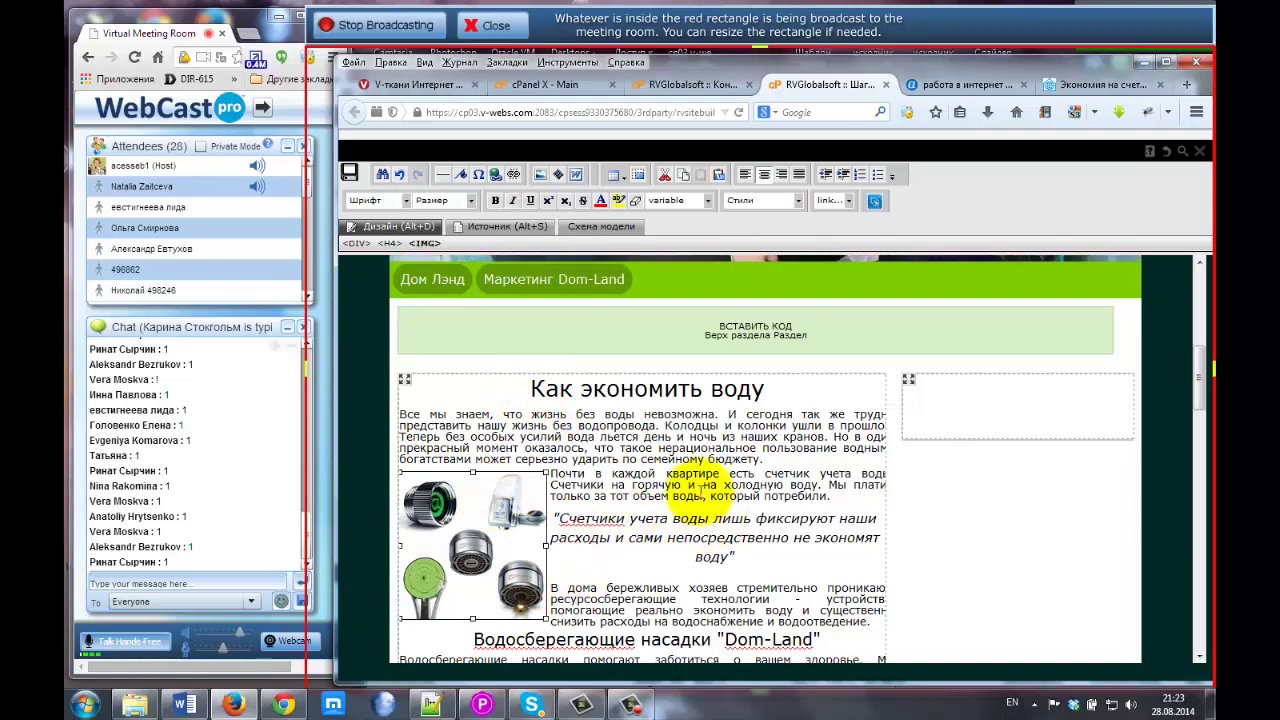
scroll(700, 489, down, 1)
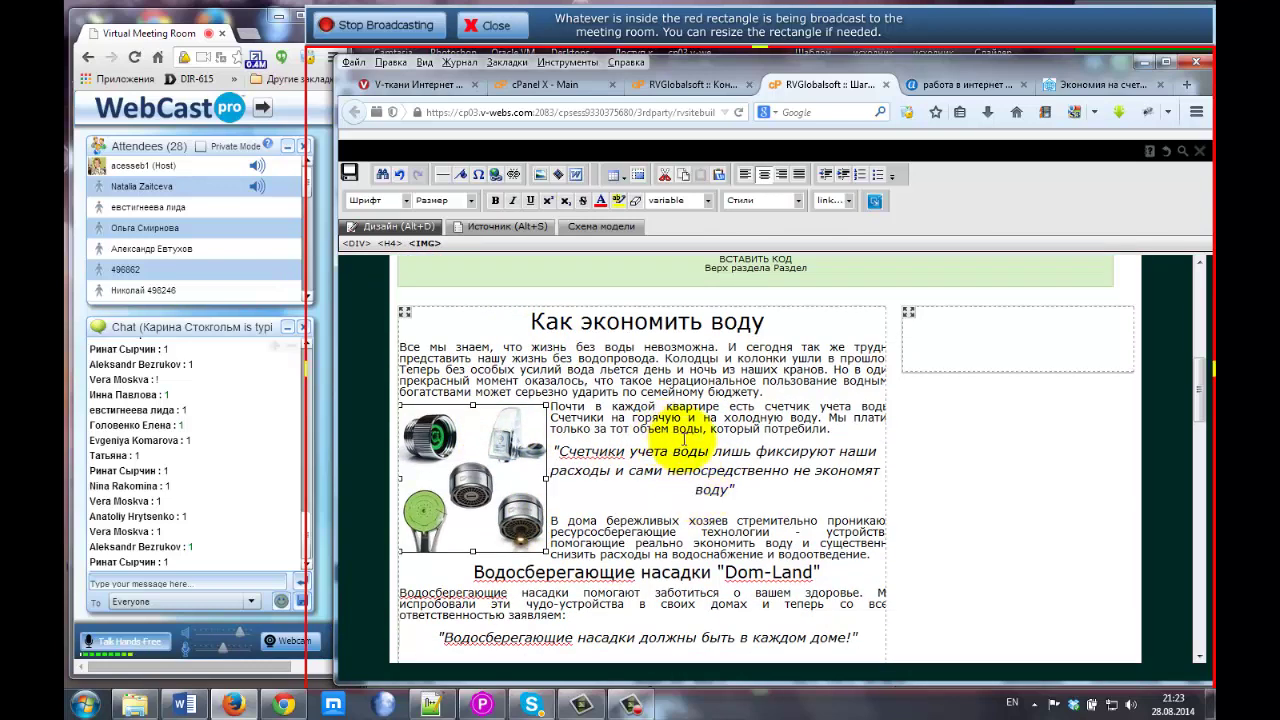
scroll(700, 420, down, 1)
drag(909, 277, 345, 270)
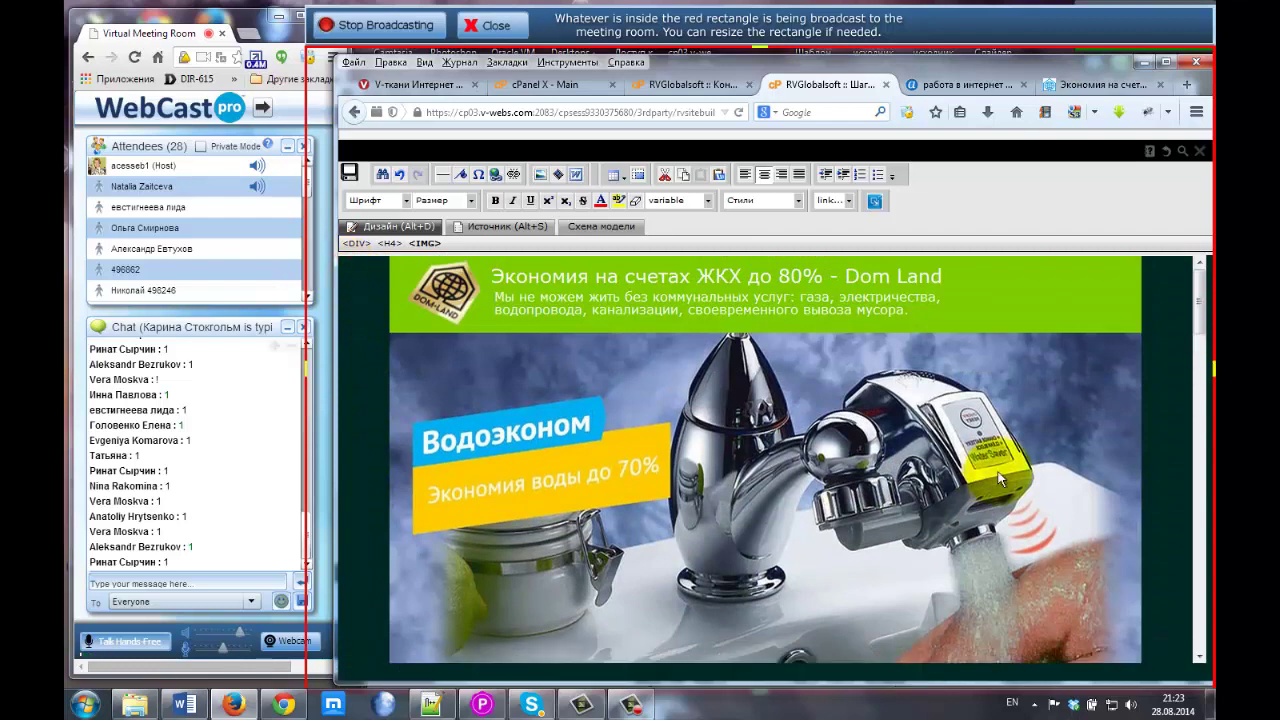
scroll(1060, 390, down, 5)
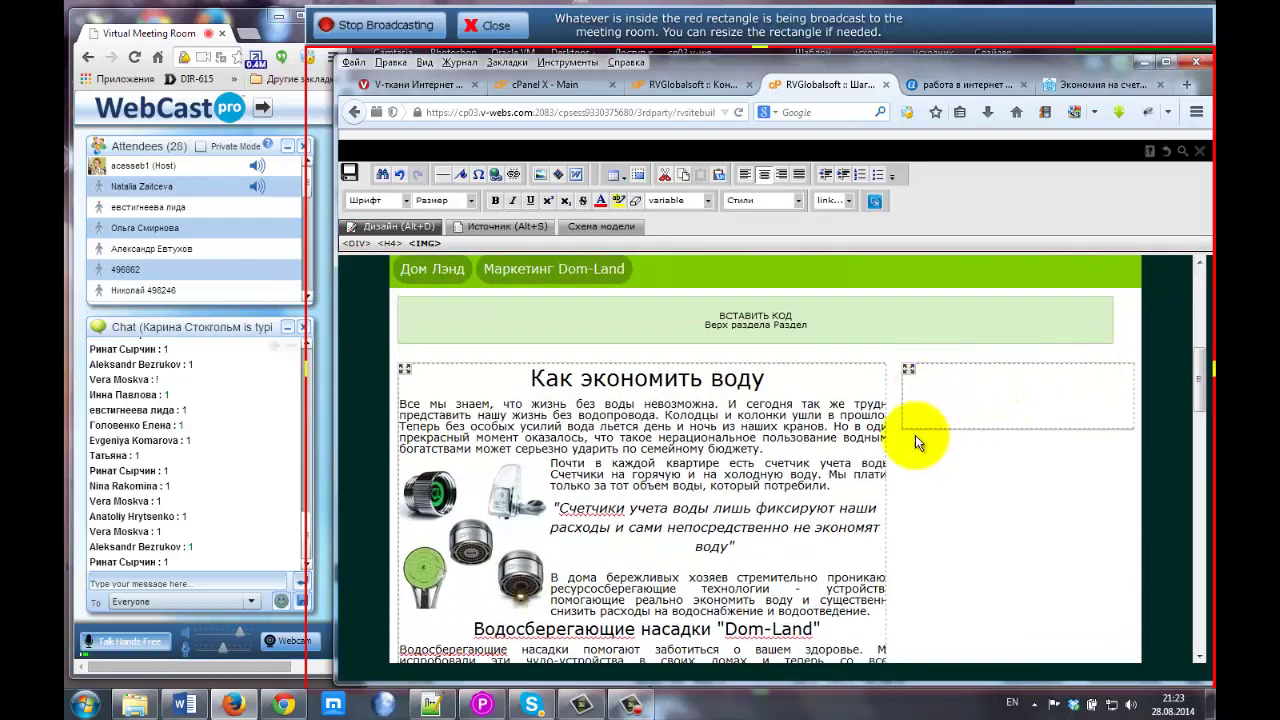
drag(1199, 372, 1203, 563)
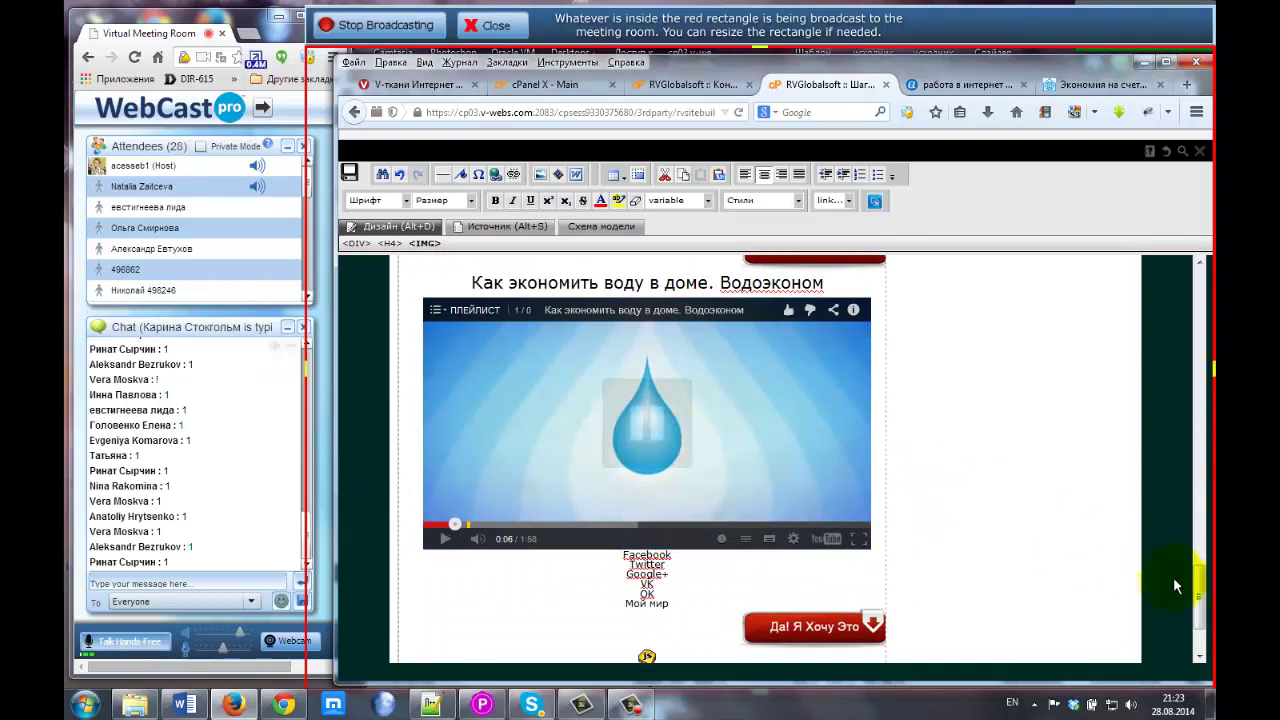
drag(1200, 592, 1202, 370)
click(939, 446)
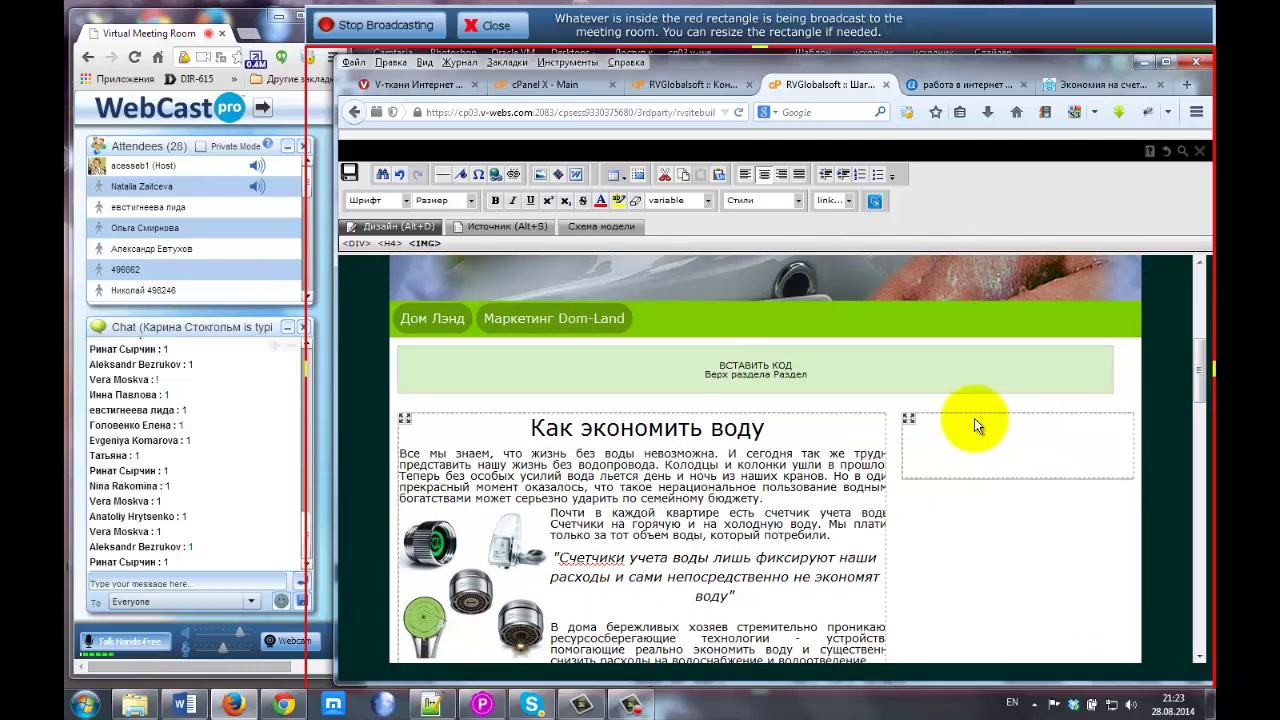
Open the Дом Лэнд4 layout scheme and edit its 'right' block.
click(605, 230)
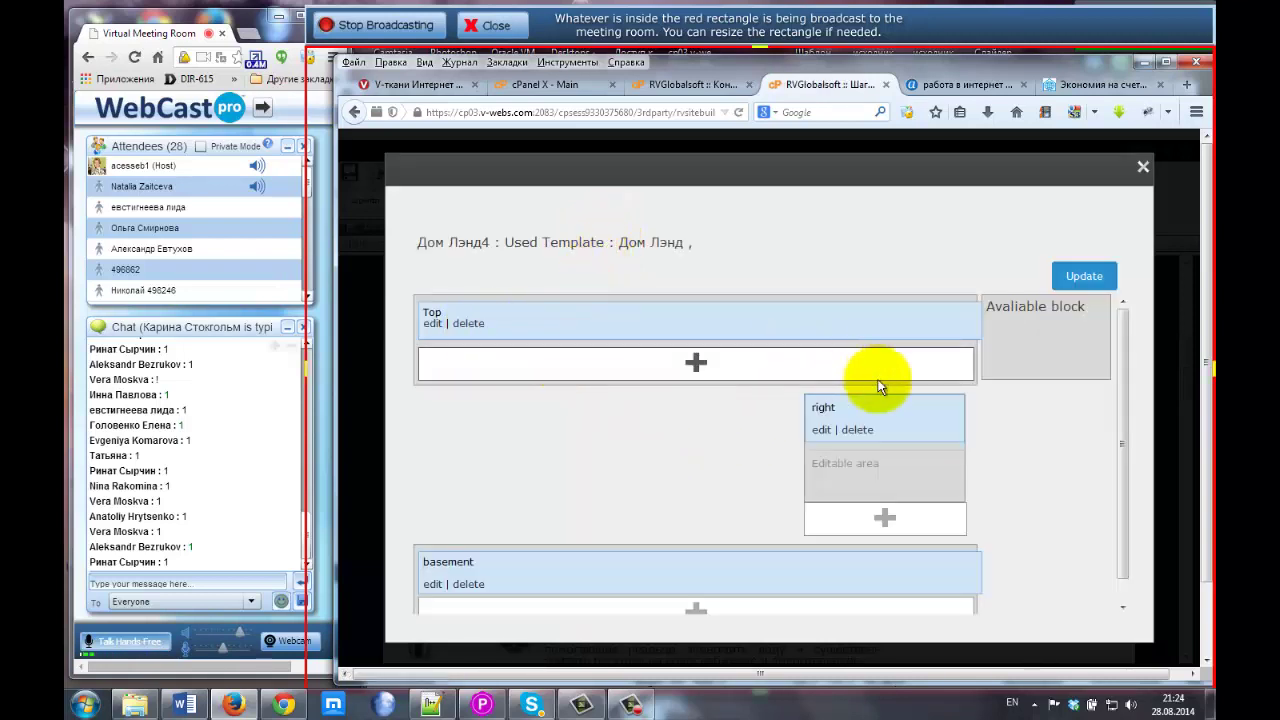
click(822, 434)
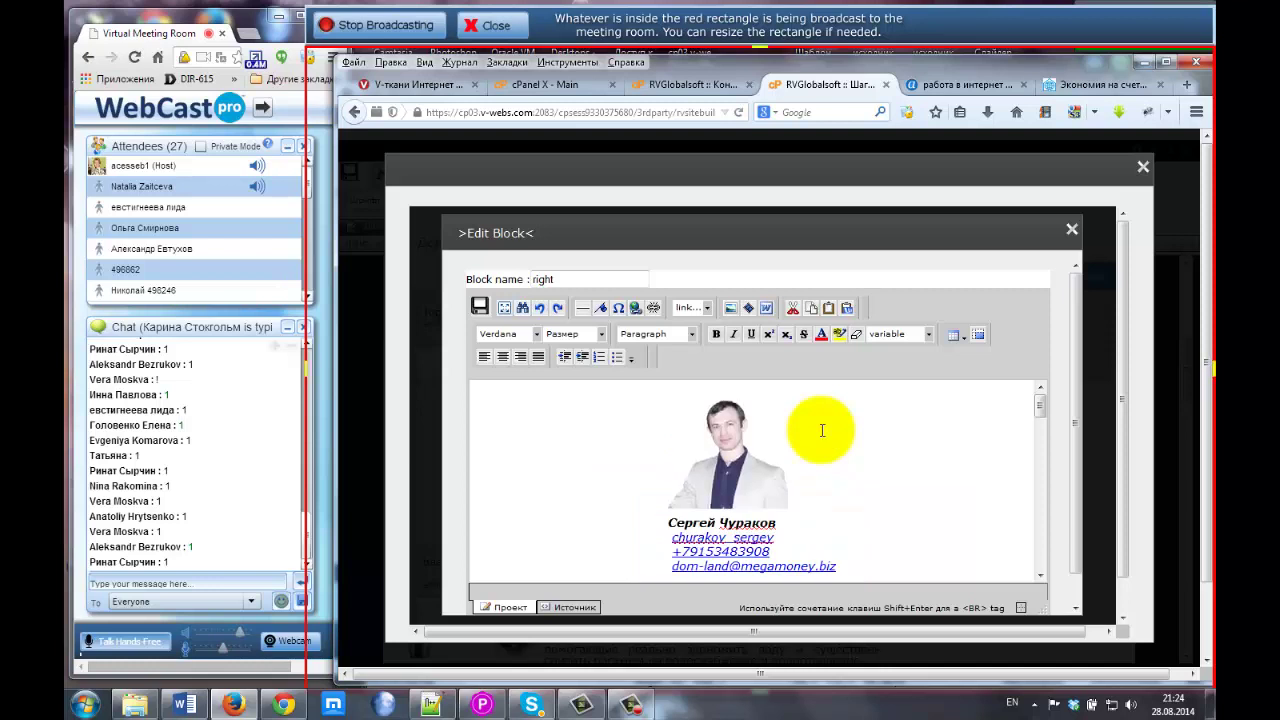
Show table outlines, select the photo's cell and dismiss the Insert Table window.
click(1021, 609)
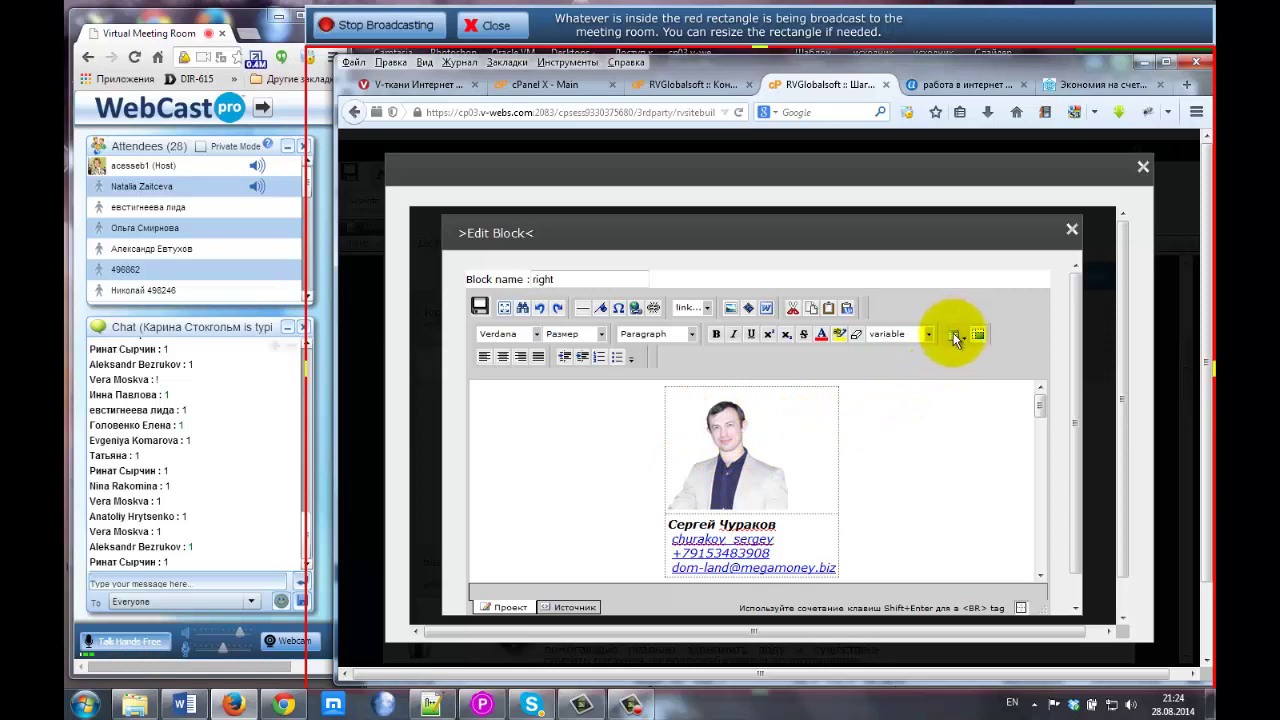
click(663, 388)
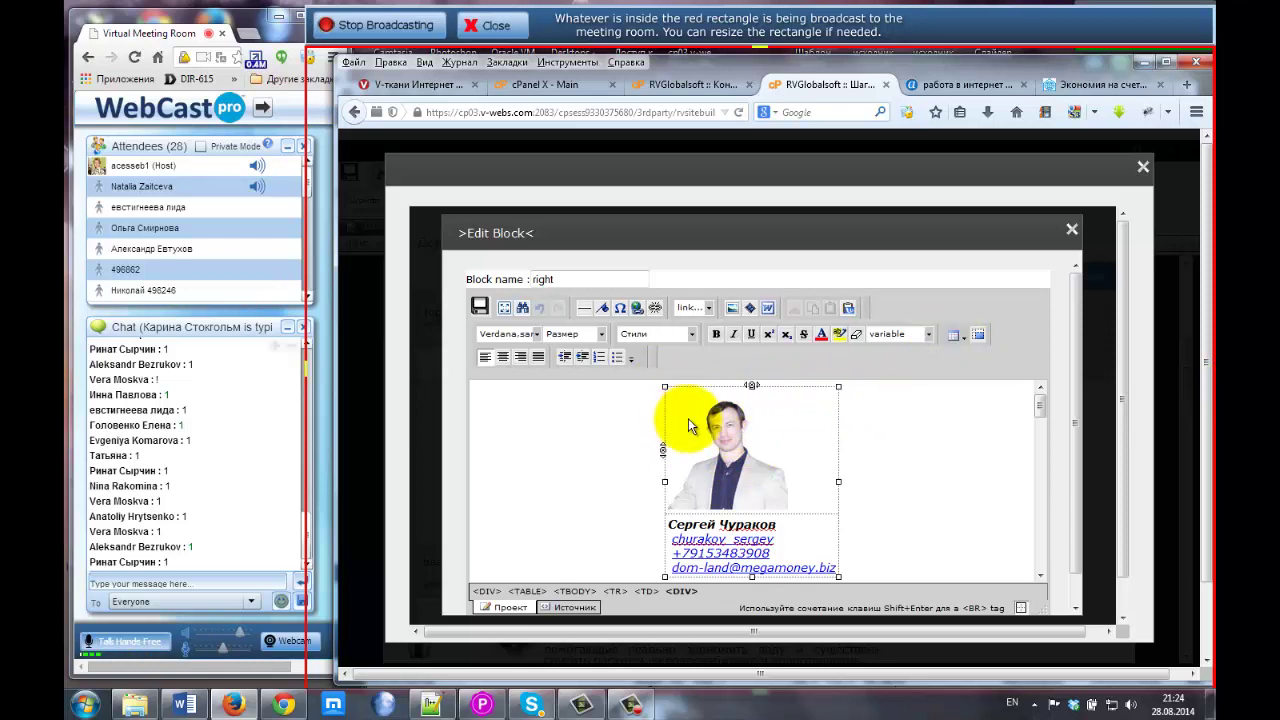
click(960, 336)
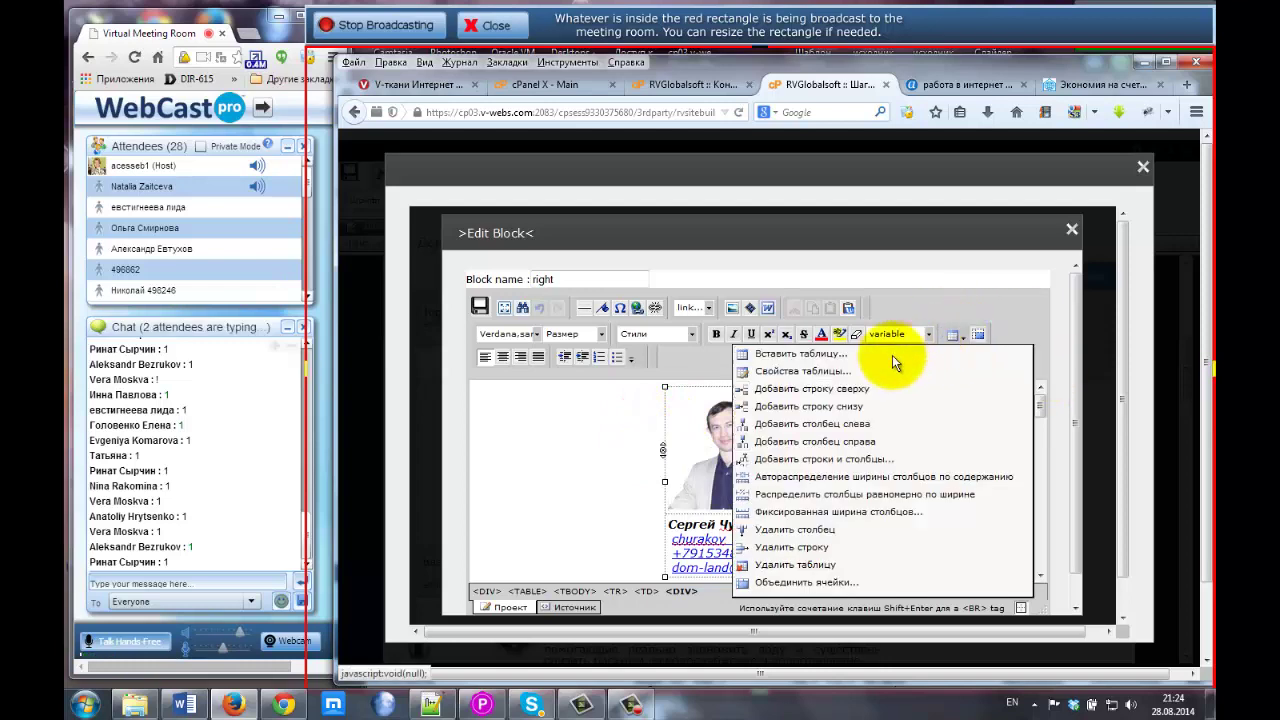
click(774, 356)
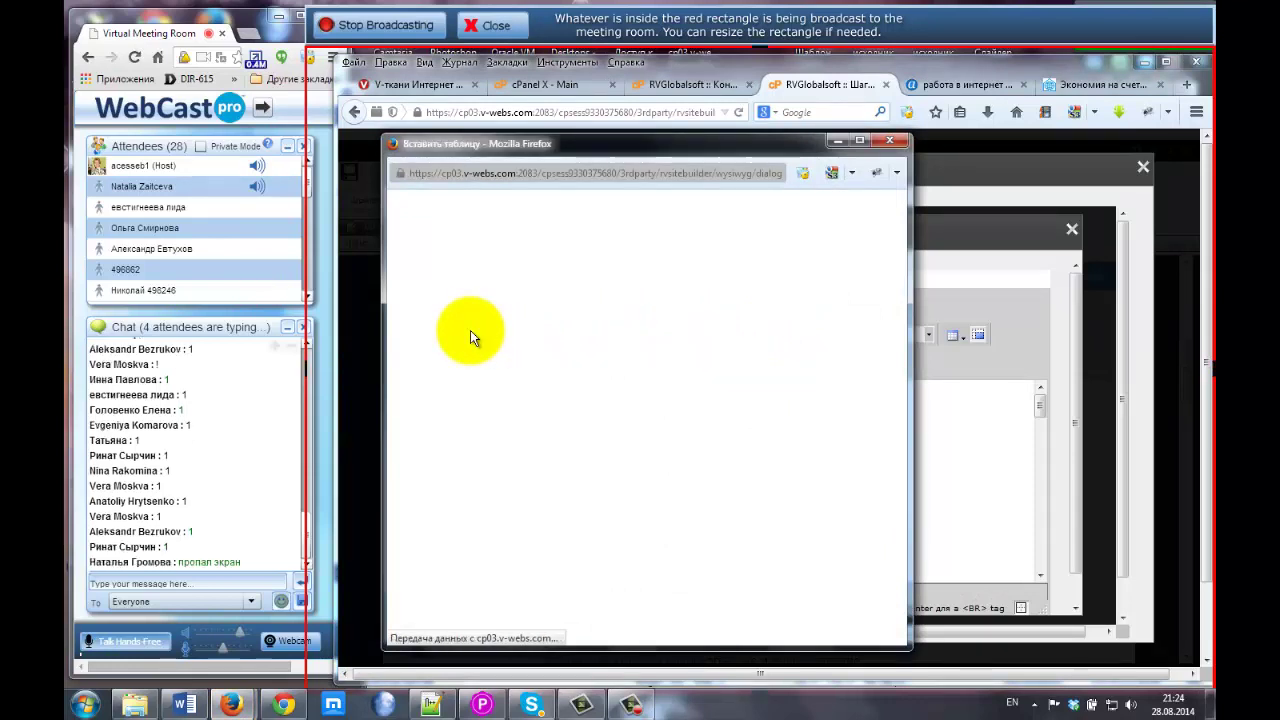
click(881, 141)
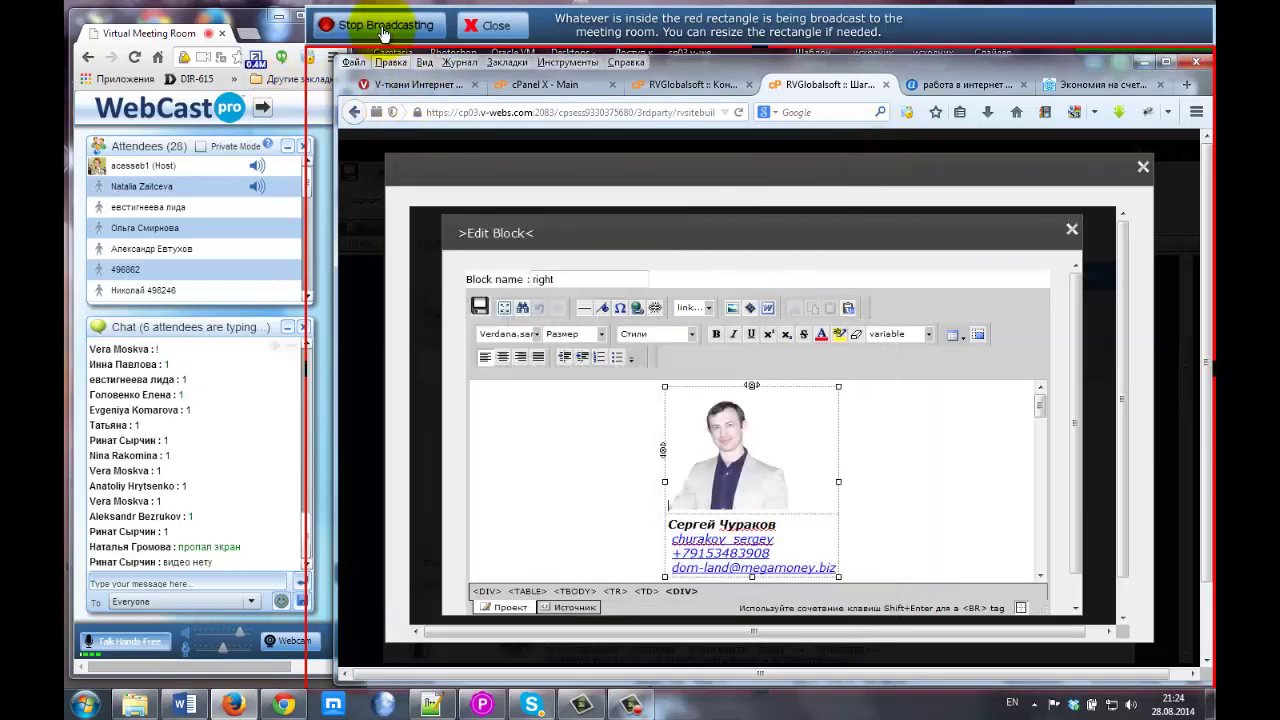
Pause and resume the broadcast, then bring back the table actions dropdown.
click(384, 28)
click(384, 30)
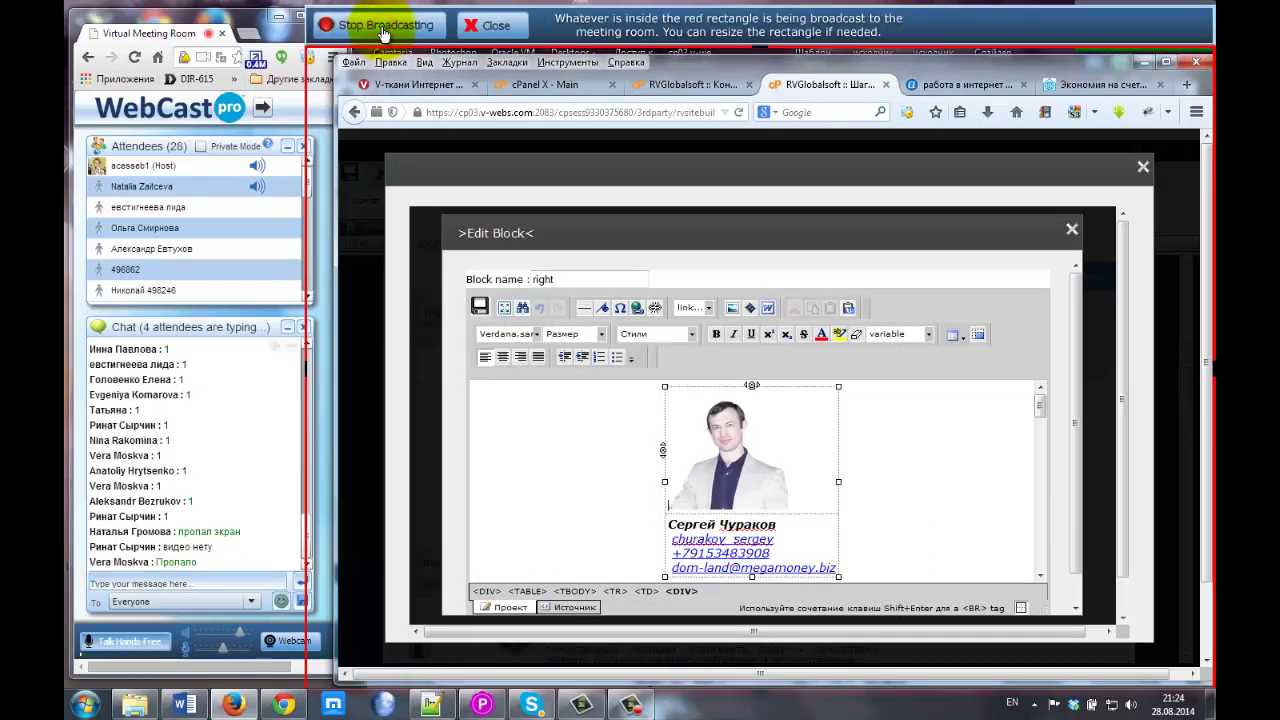
click(531, 437)
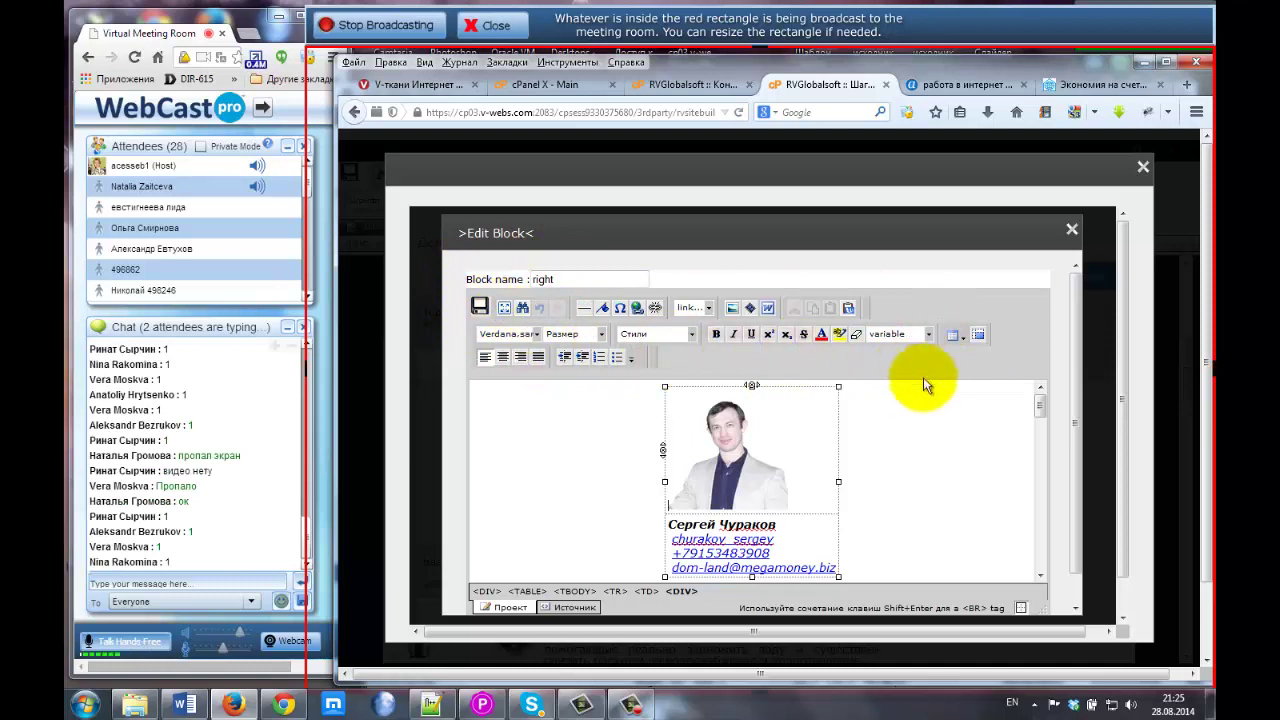
click(952, 336)
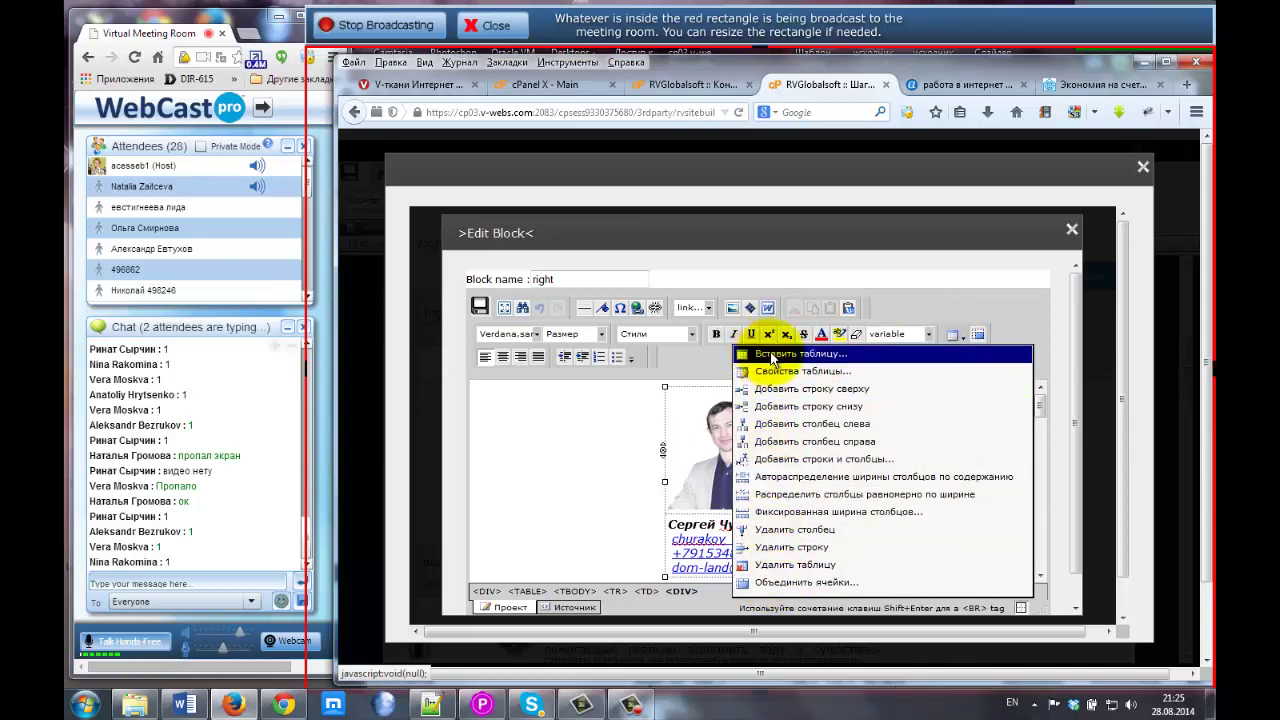
Start a new 3-by-3 table at 100 percent width with fixed 100-pixel columns and the default style.
click(773, 355)
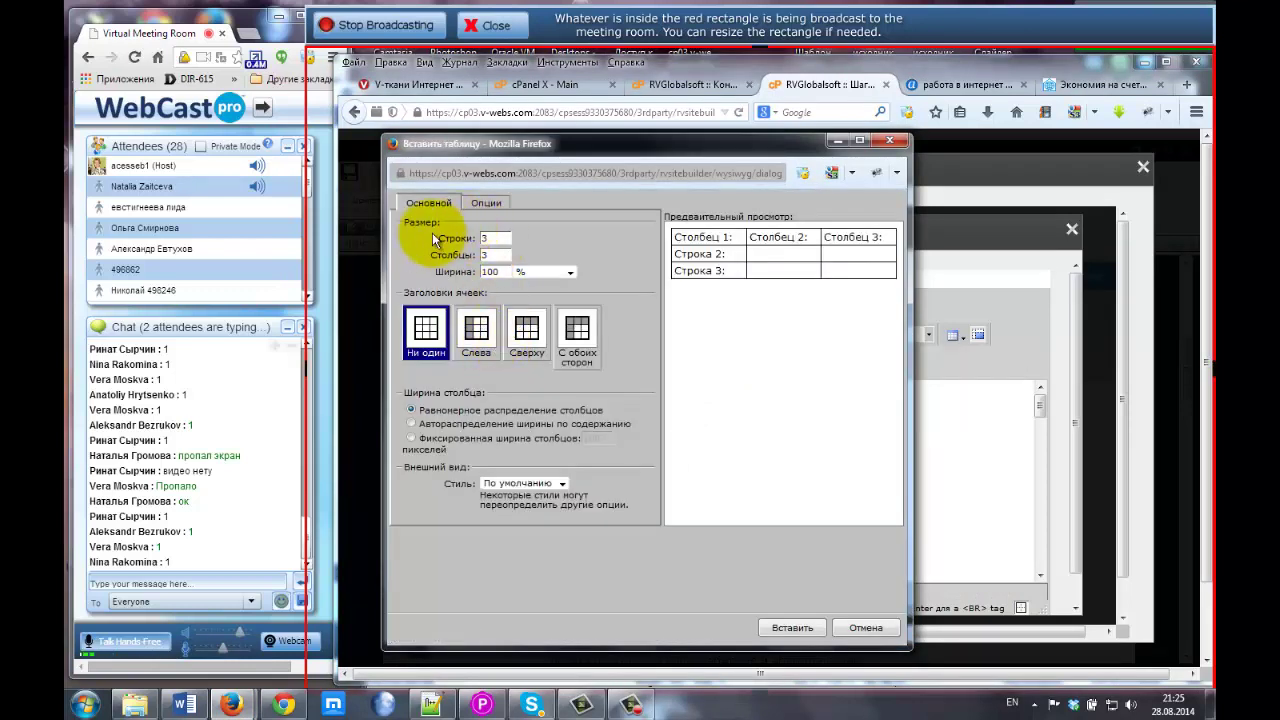
click(462, 237)
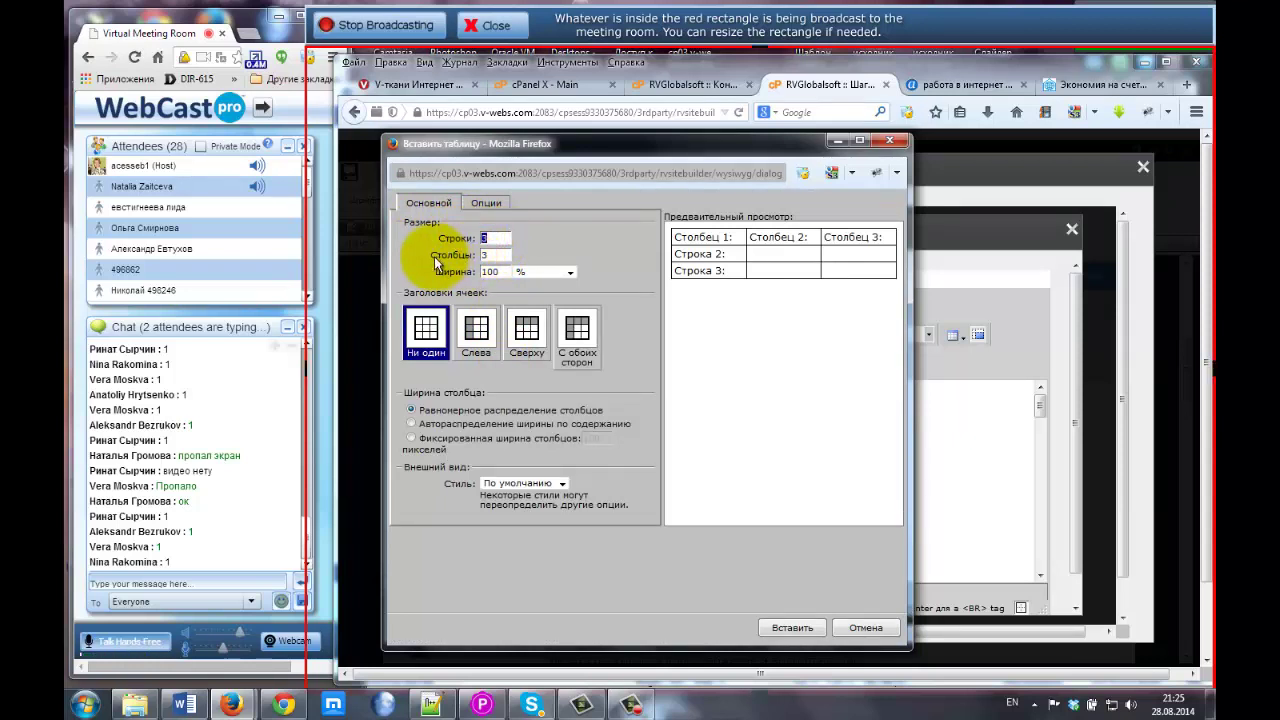
click(490, 255)
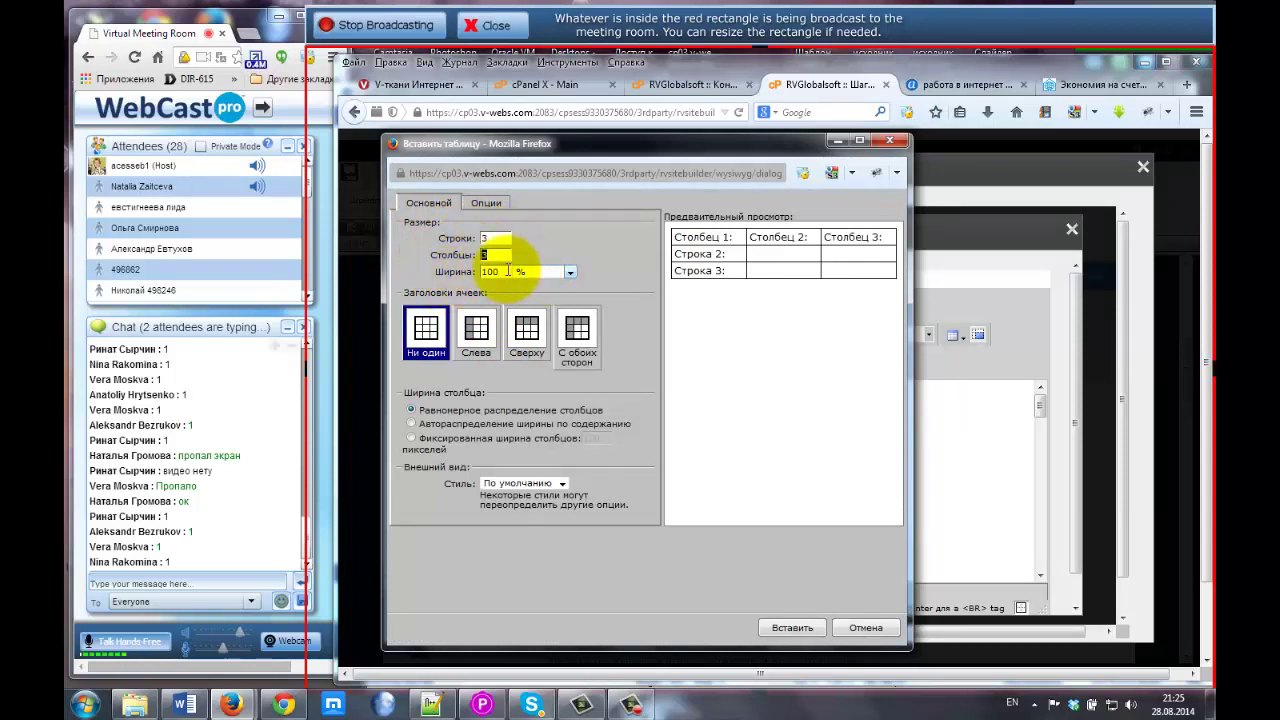
click(498, 271)
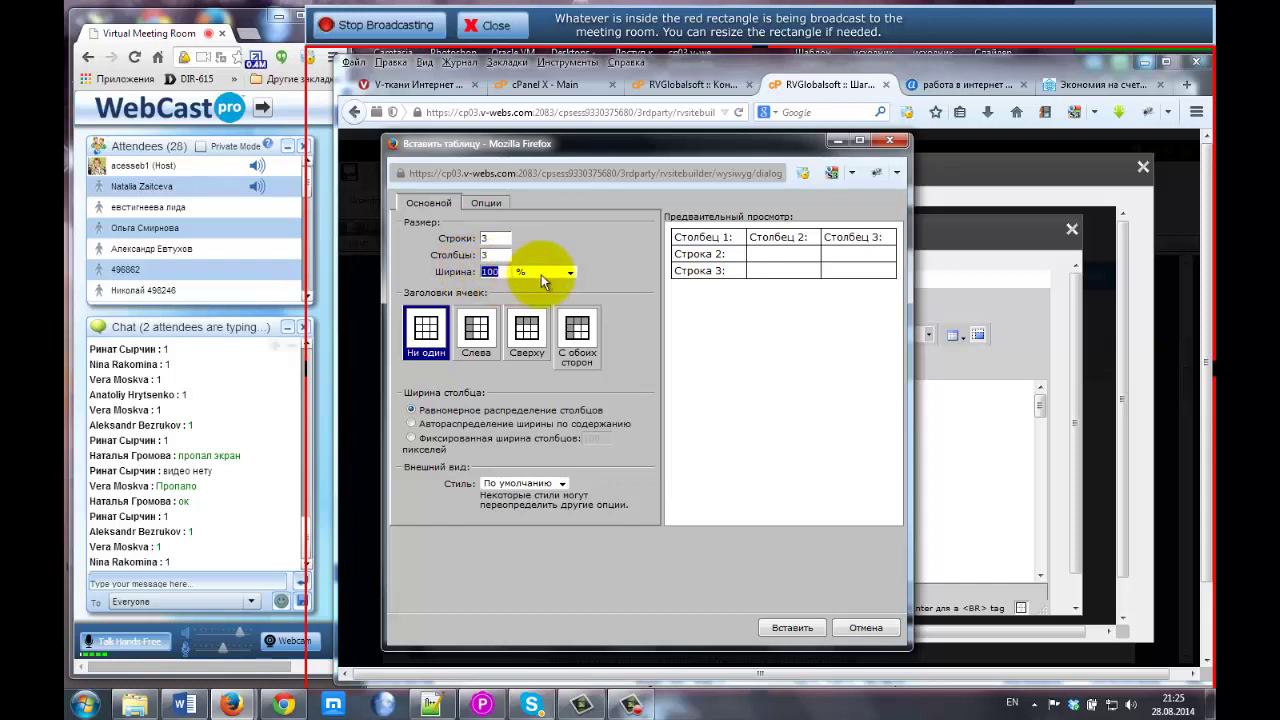
click(550, 275)
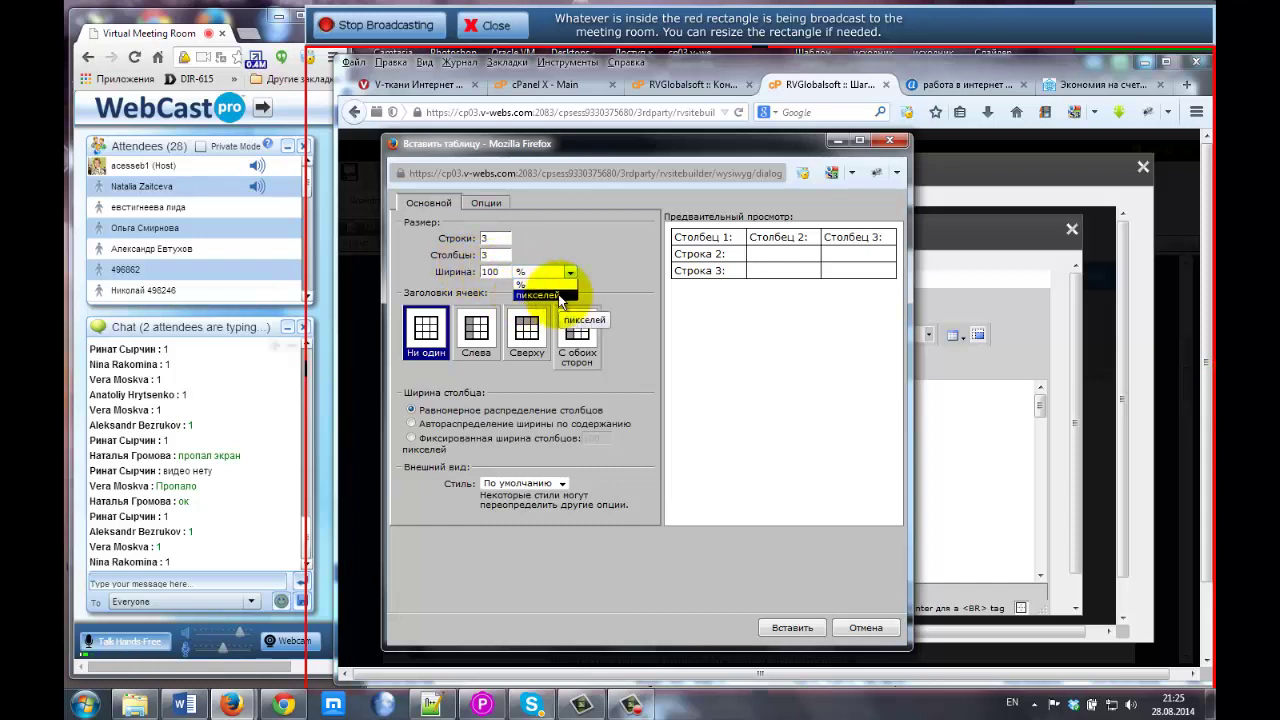
click(499, 270)
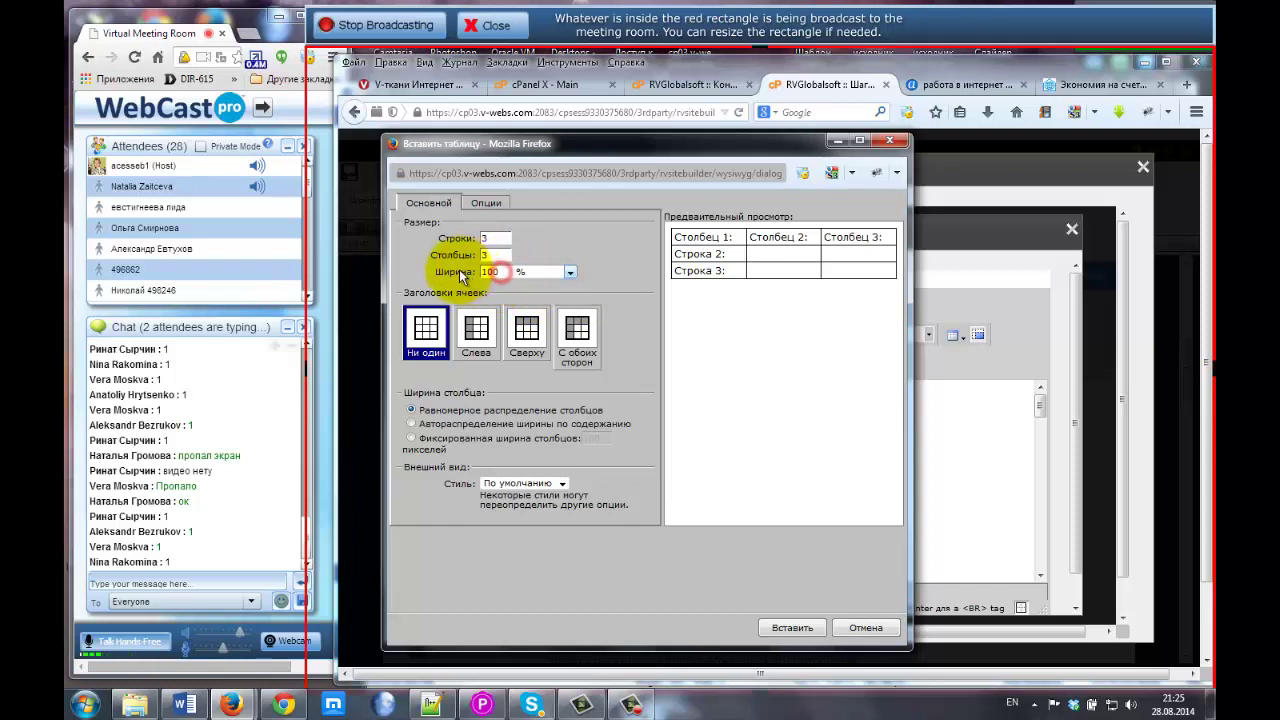
double_click(497, 272)
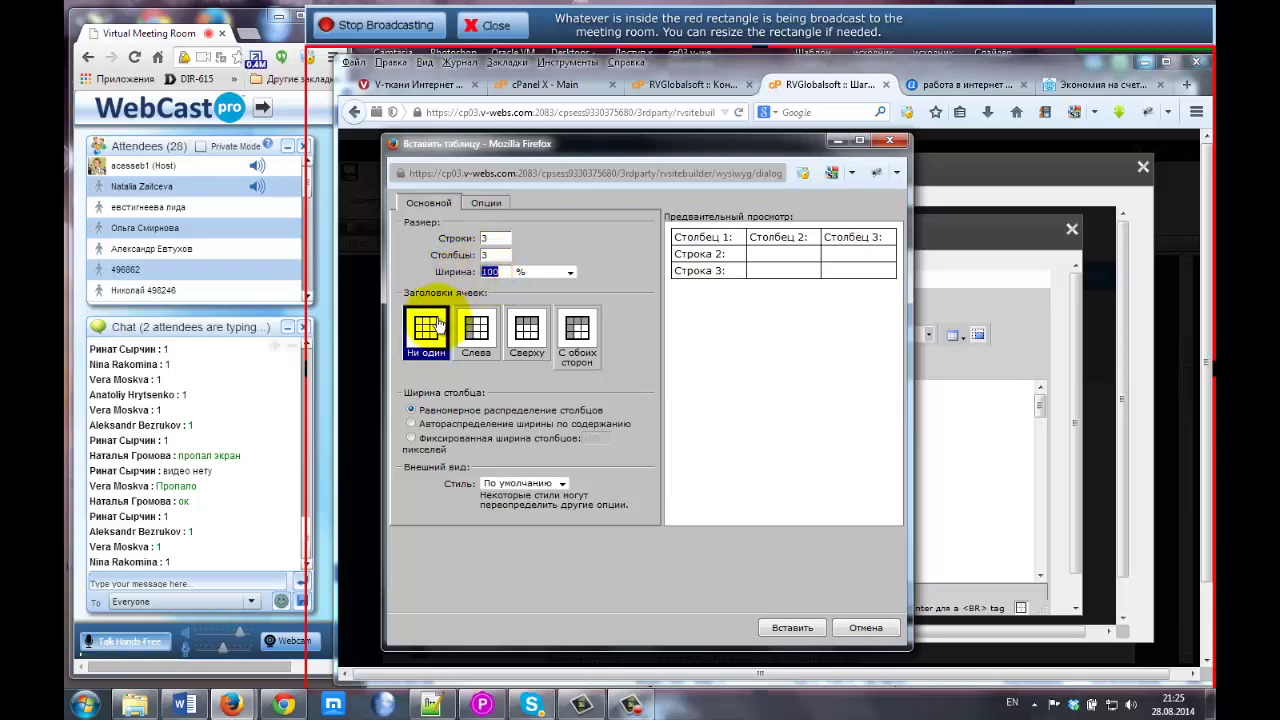
key(shift+Tab)
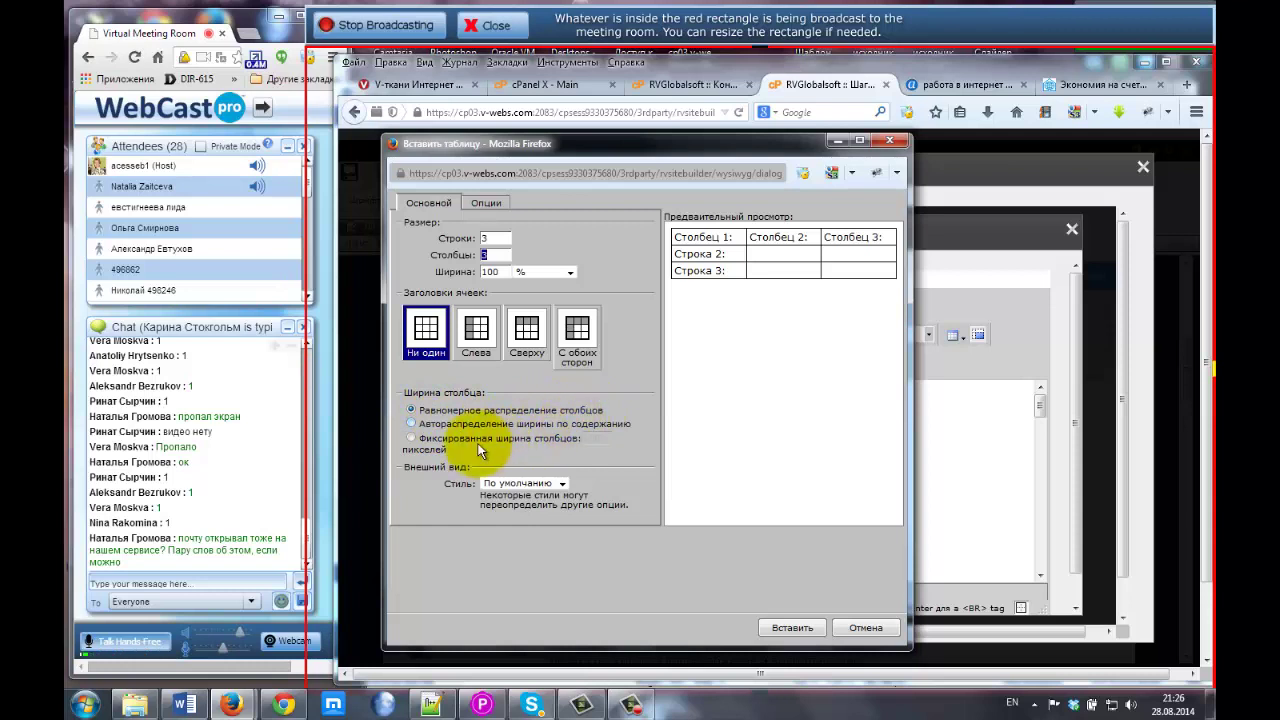
click(410, 439)
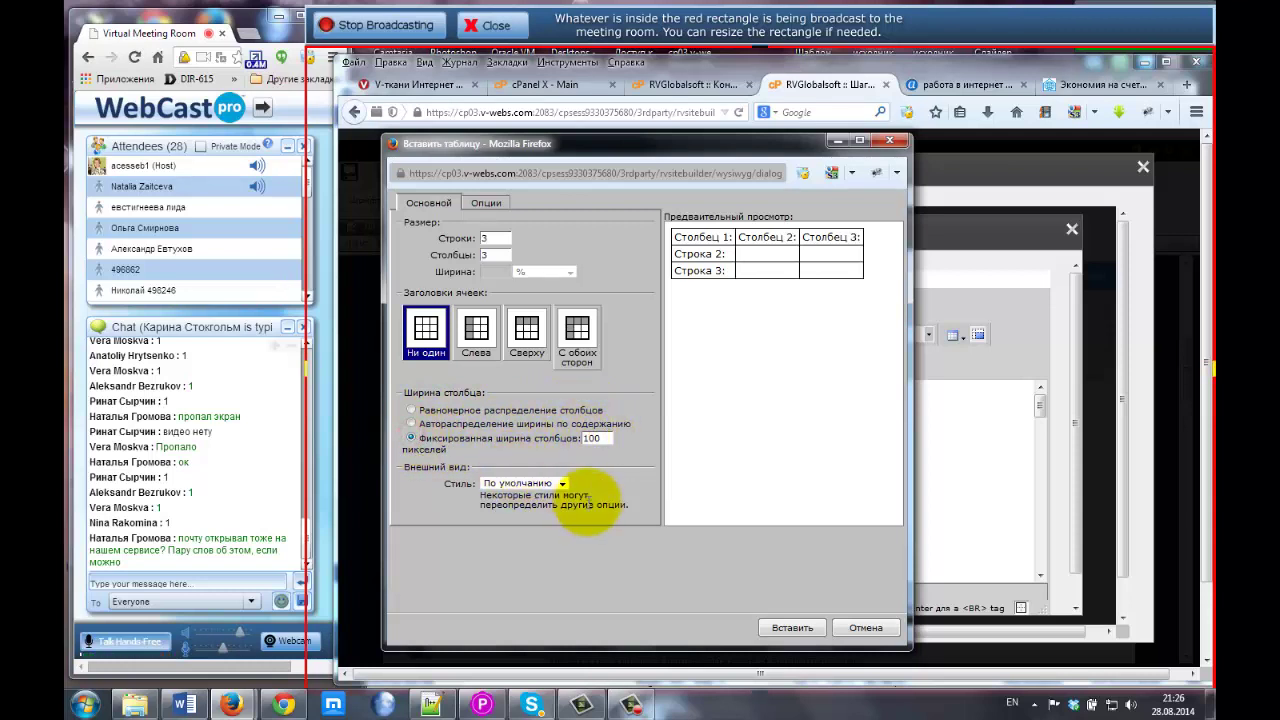
click(558, 484)
click(446, 490)
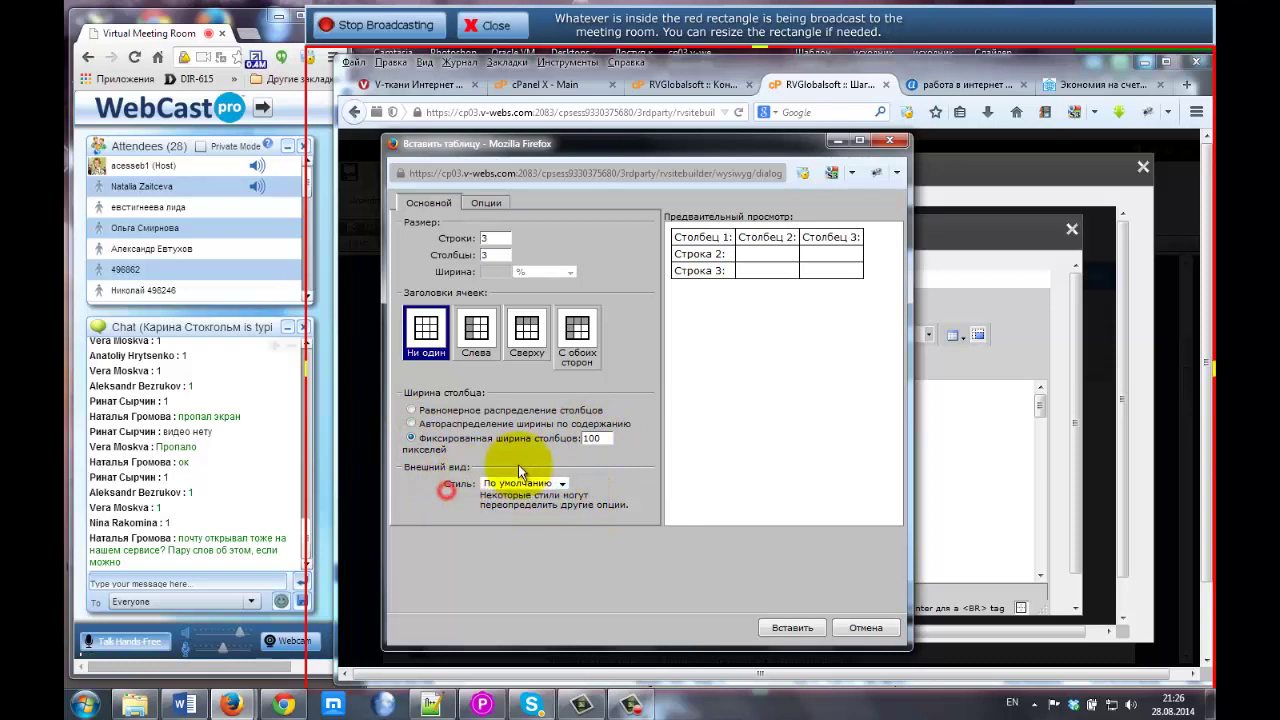
Review the border settings: 1-pixel border width and #000000 border colour.
click(485, 203)
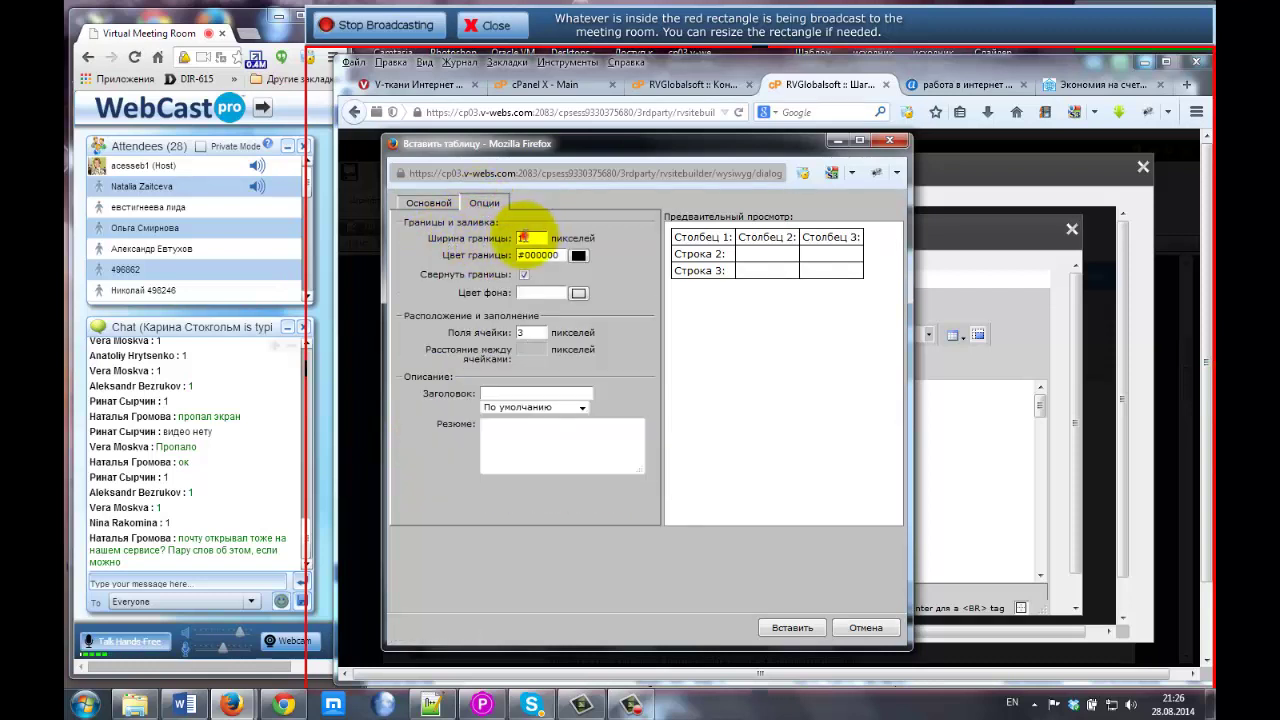
double_click(517, 239)
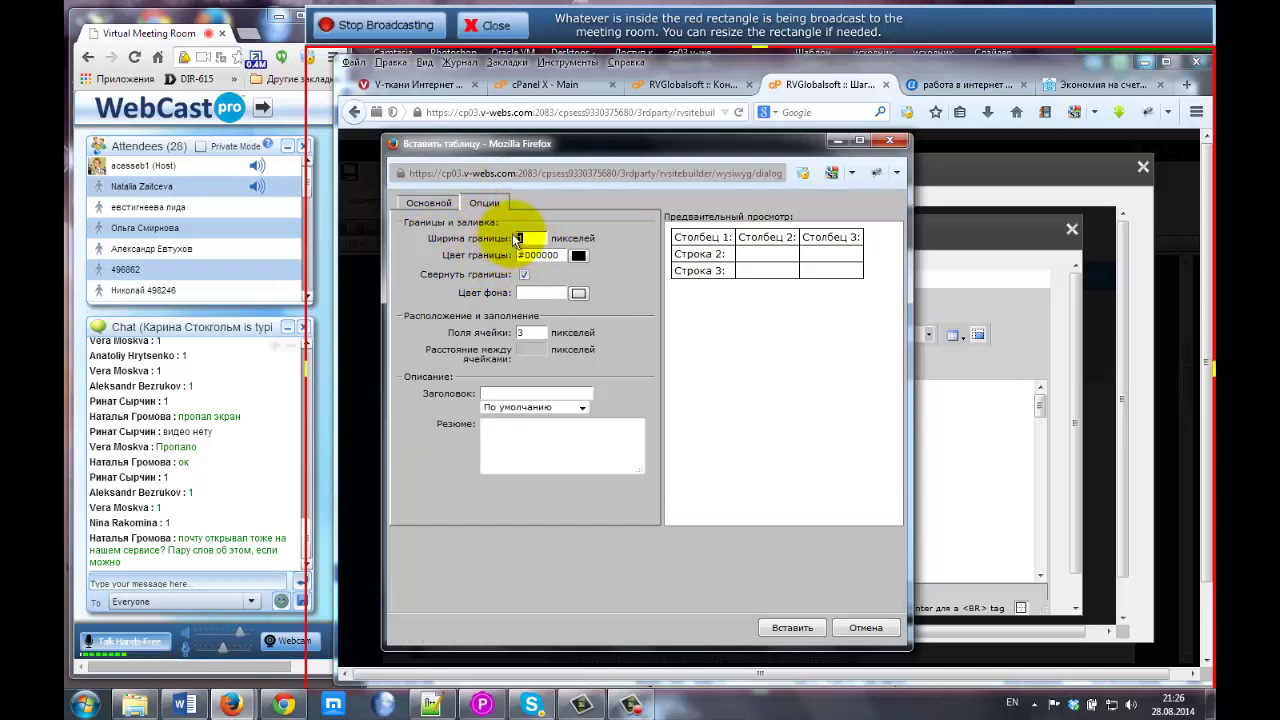
click(525, 238)
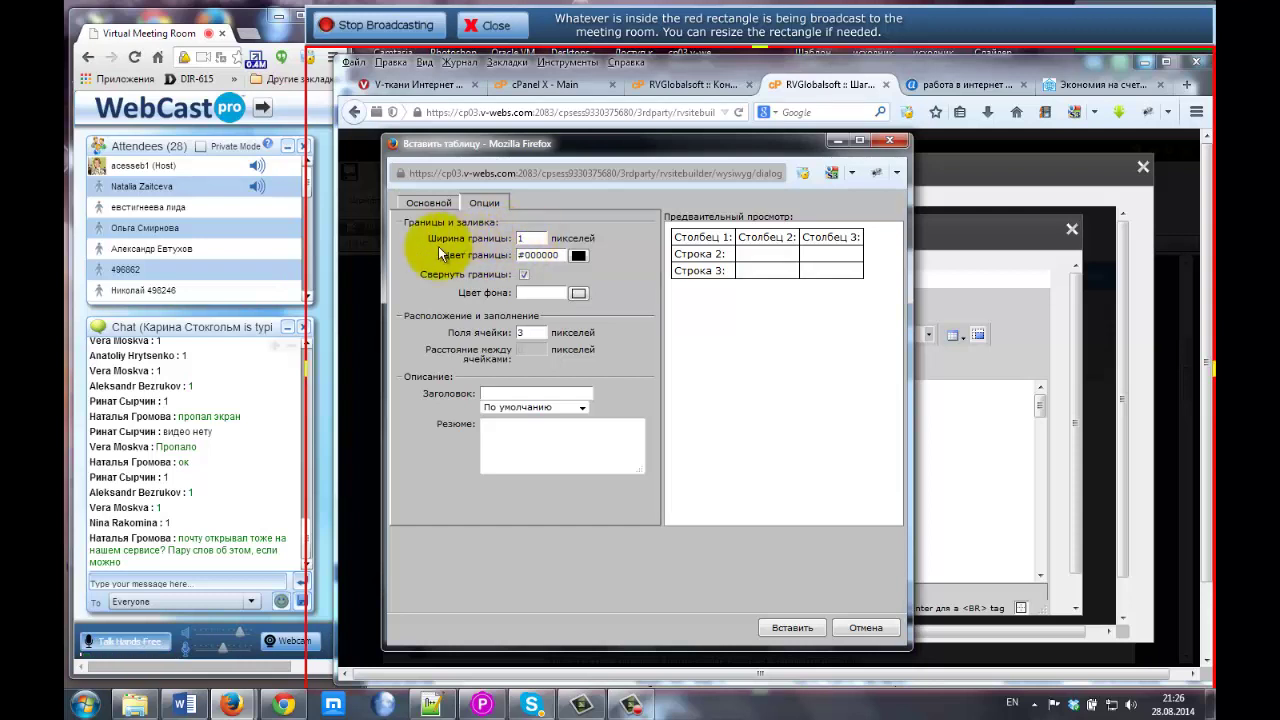
drag(555, 255, 519, 256)
click(524, 256)
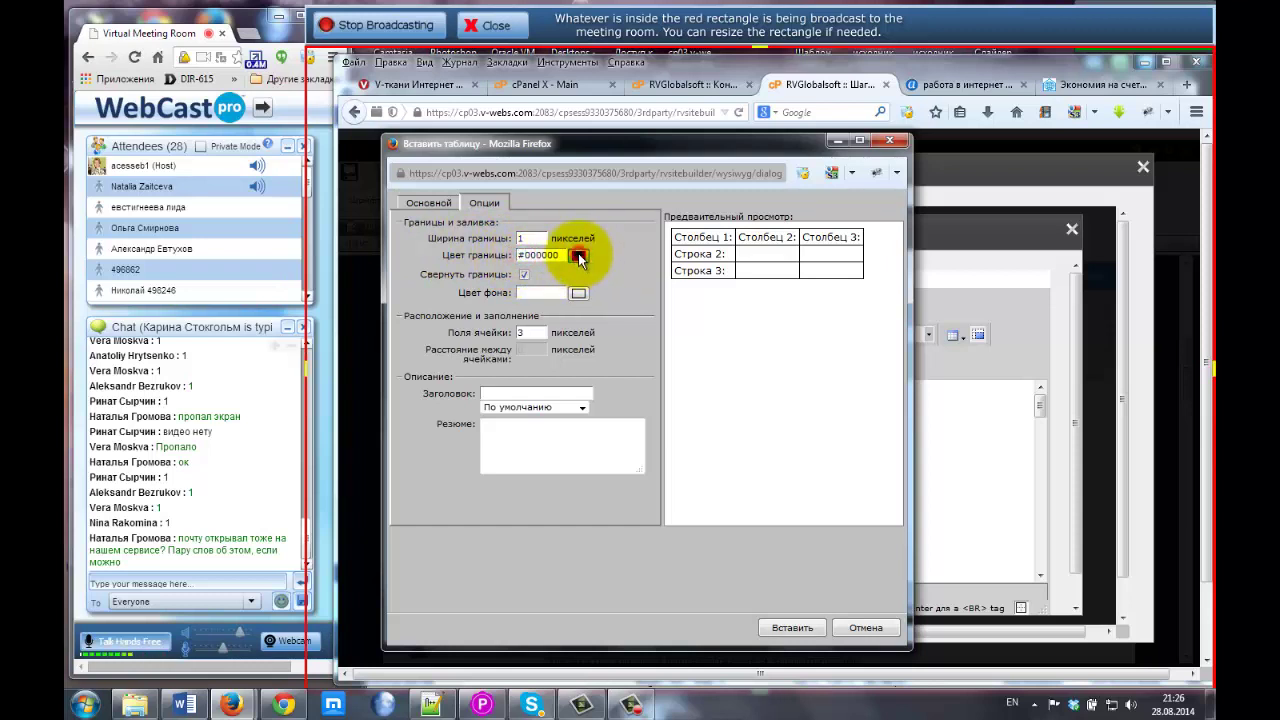
Switch the border colour chooser to 'Безопасная (216 Web safe)' and focus the colour code.
click(580, 257)
drag(606, 211, 703, 218)
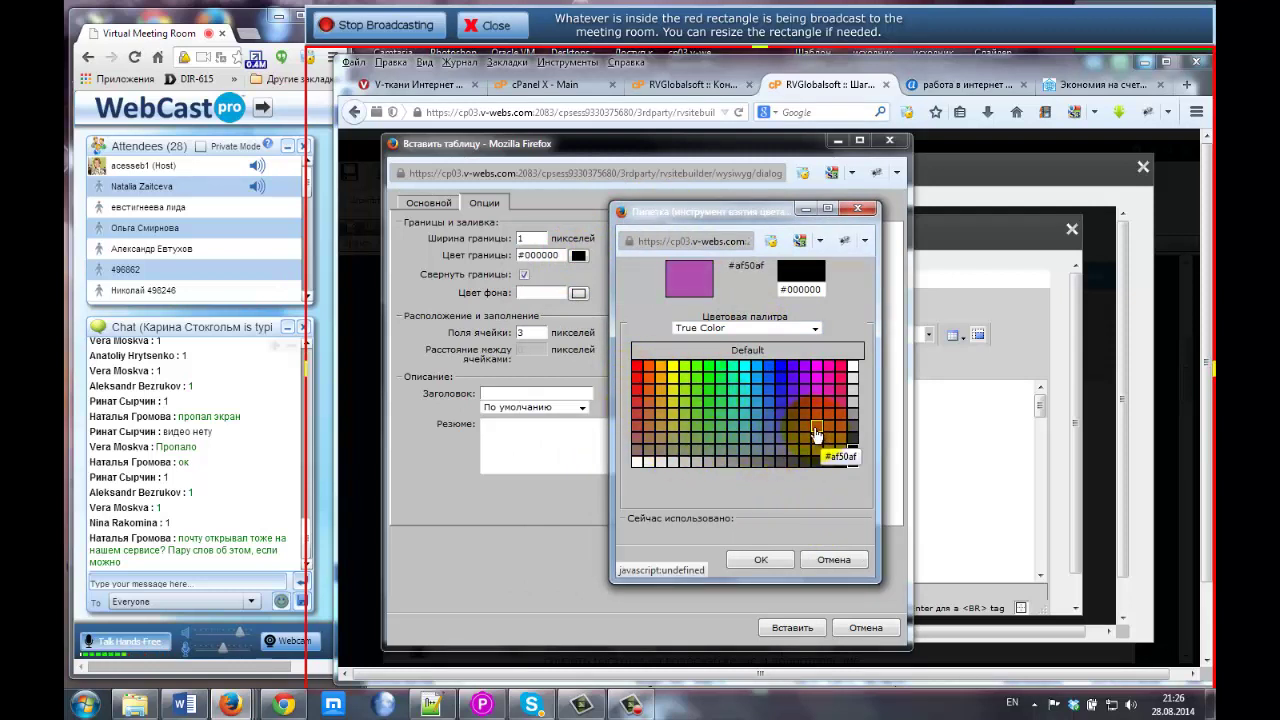
click(814, 329)
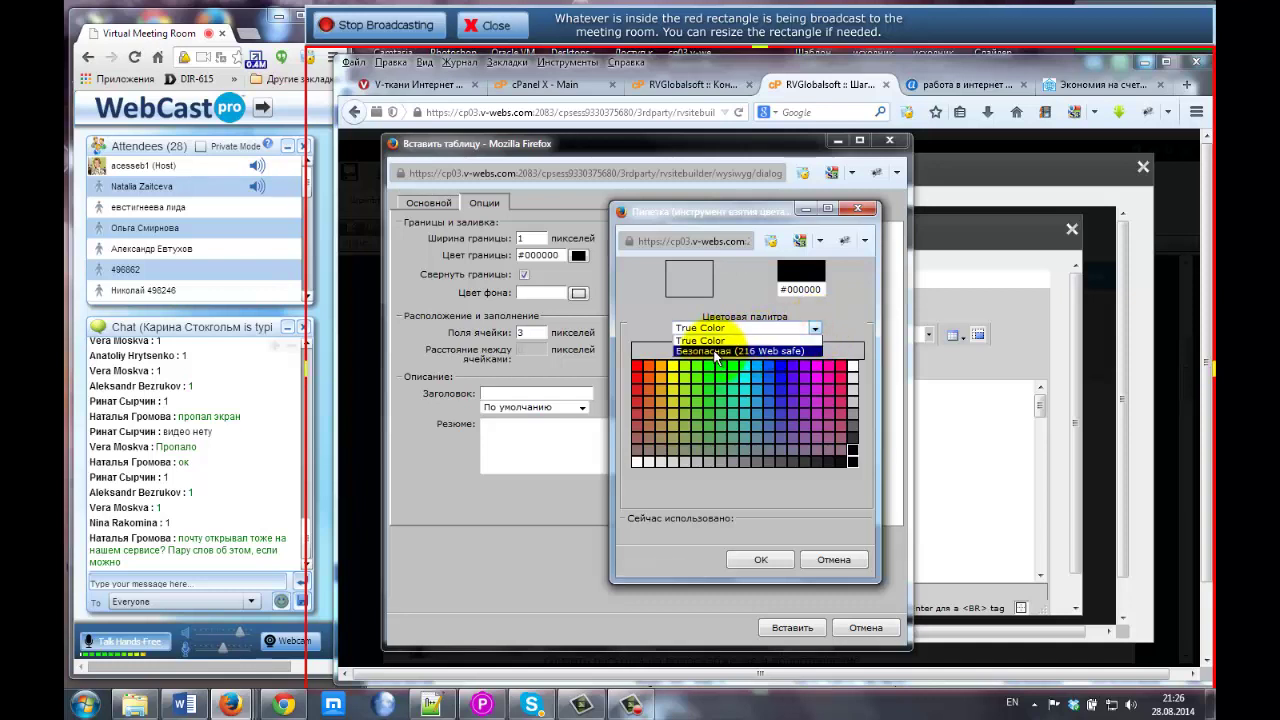
click(775, 352)
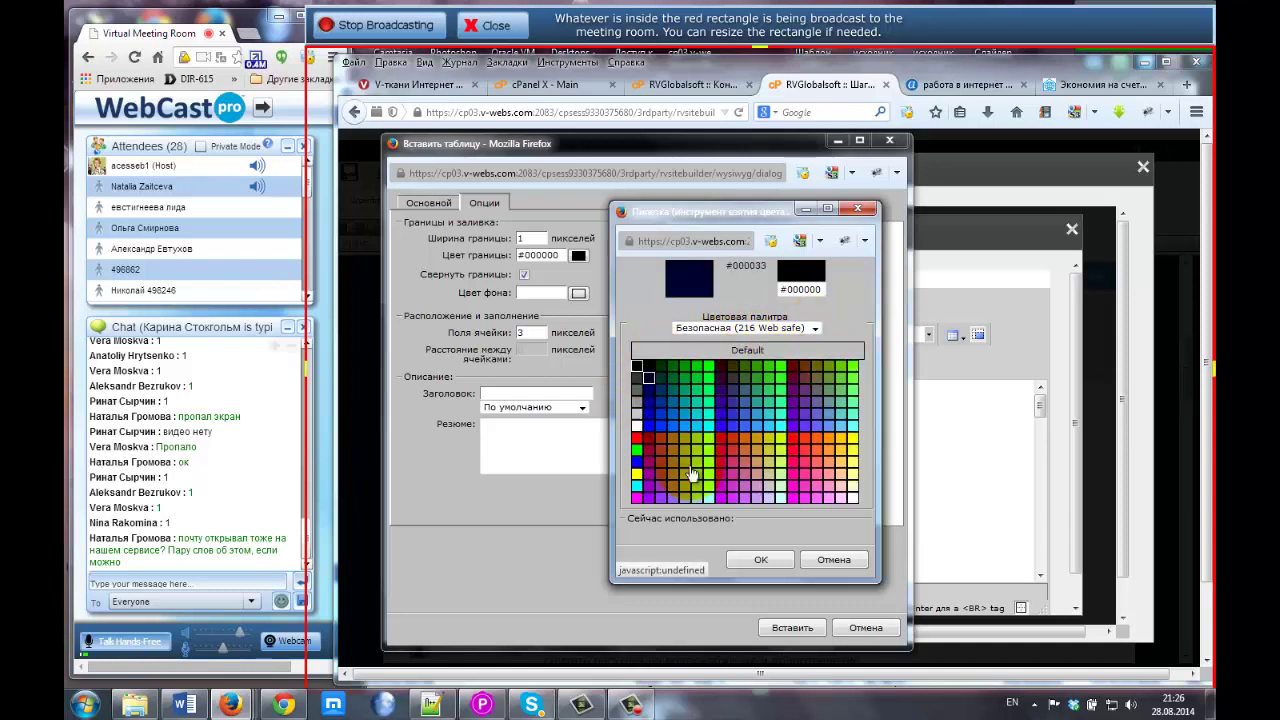
click(819, 290)
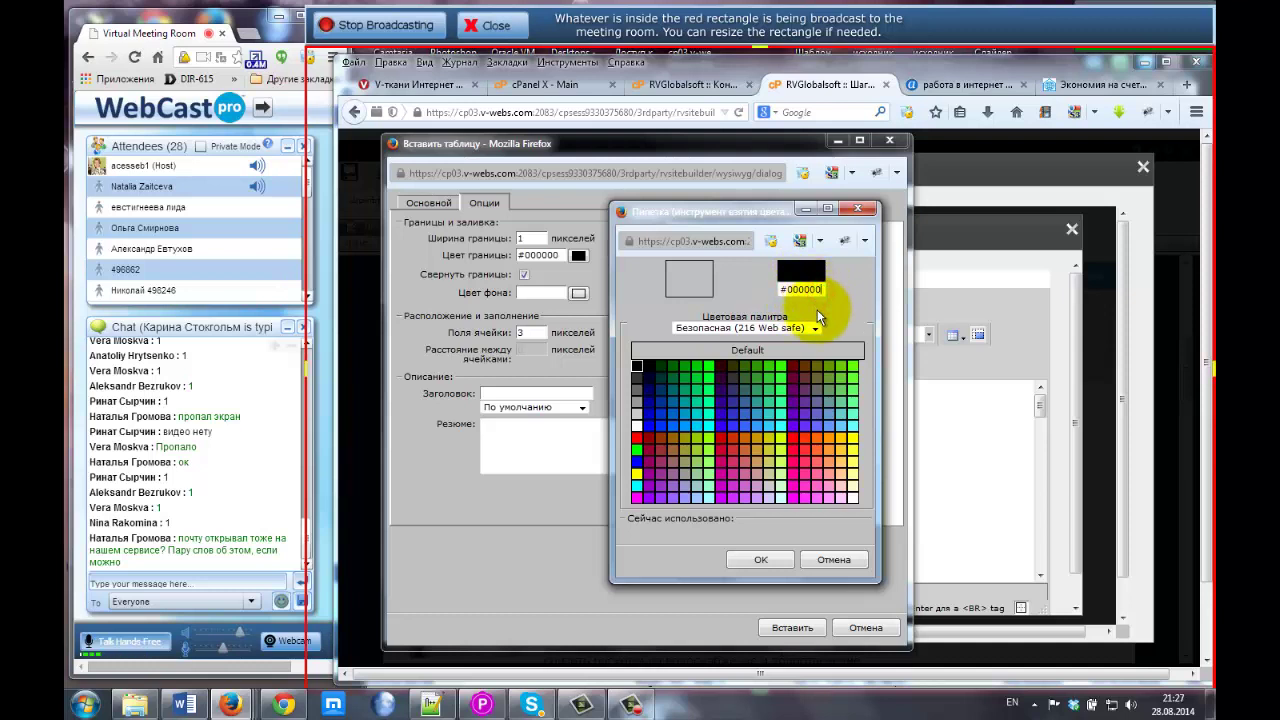
Launch PicPick from the Start menu and dismiss its hotkey conflict warning.
click(84, 704)
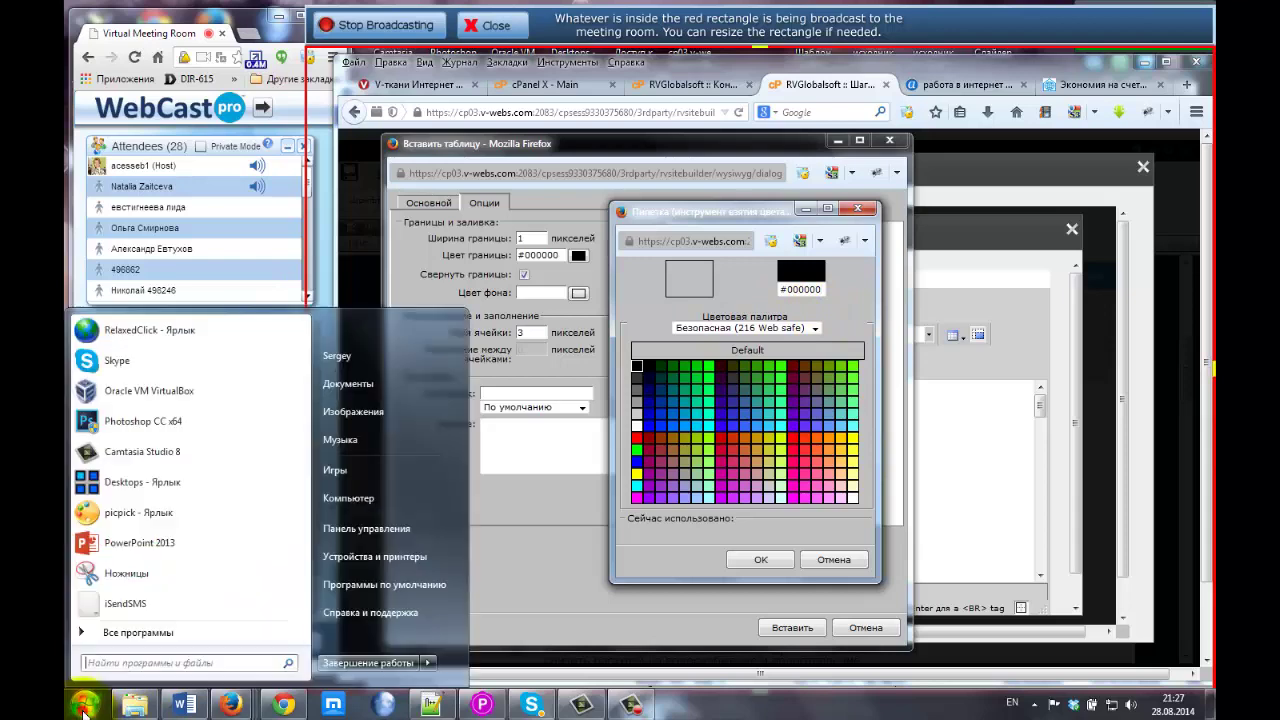
click(119, 518)
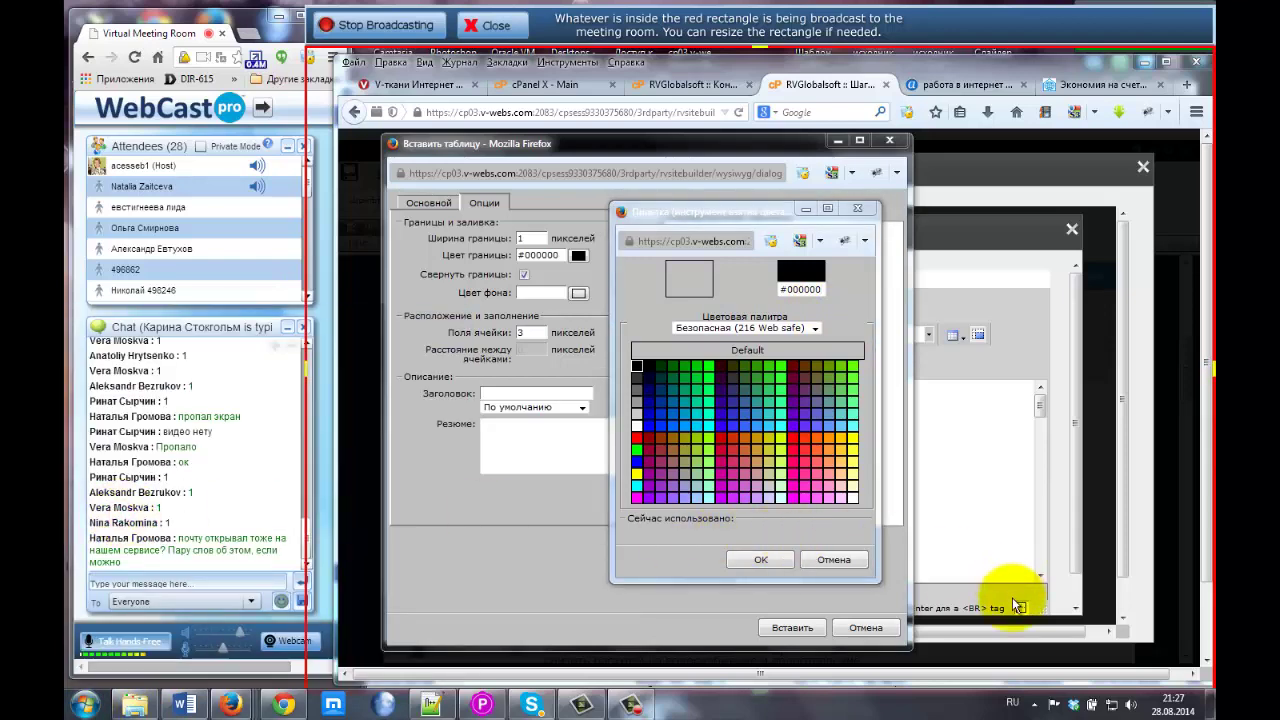
click(745, 442)
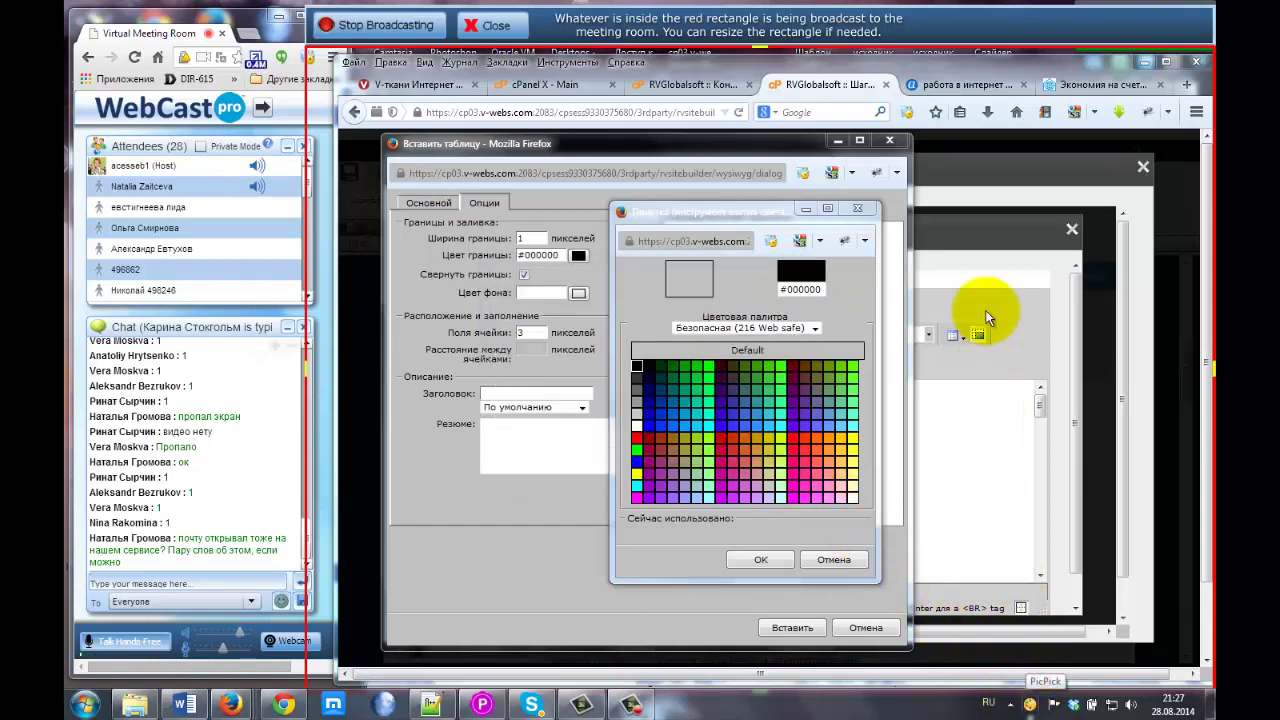
drag(923, 30, 917, 58)
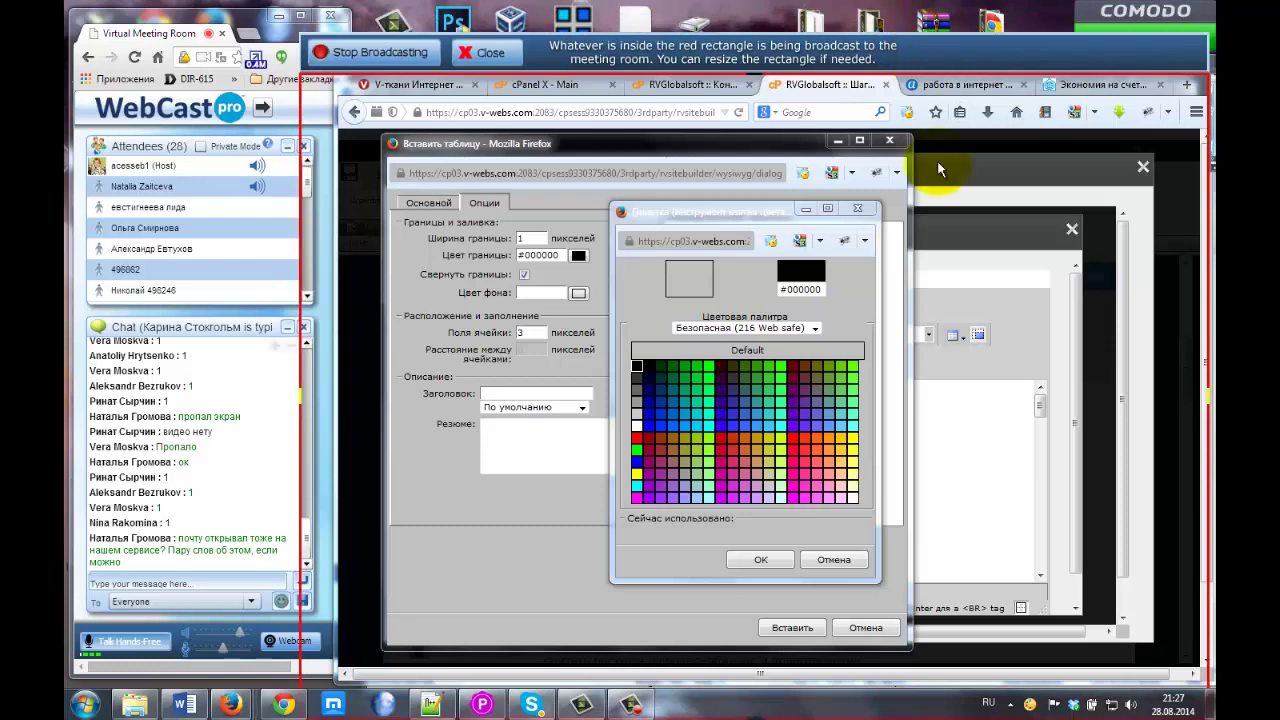
Sample the light grey-blue D3DFEA with Цвет под курсором and copy the code.
click(1030, 704)
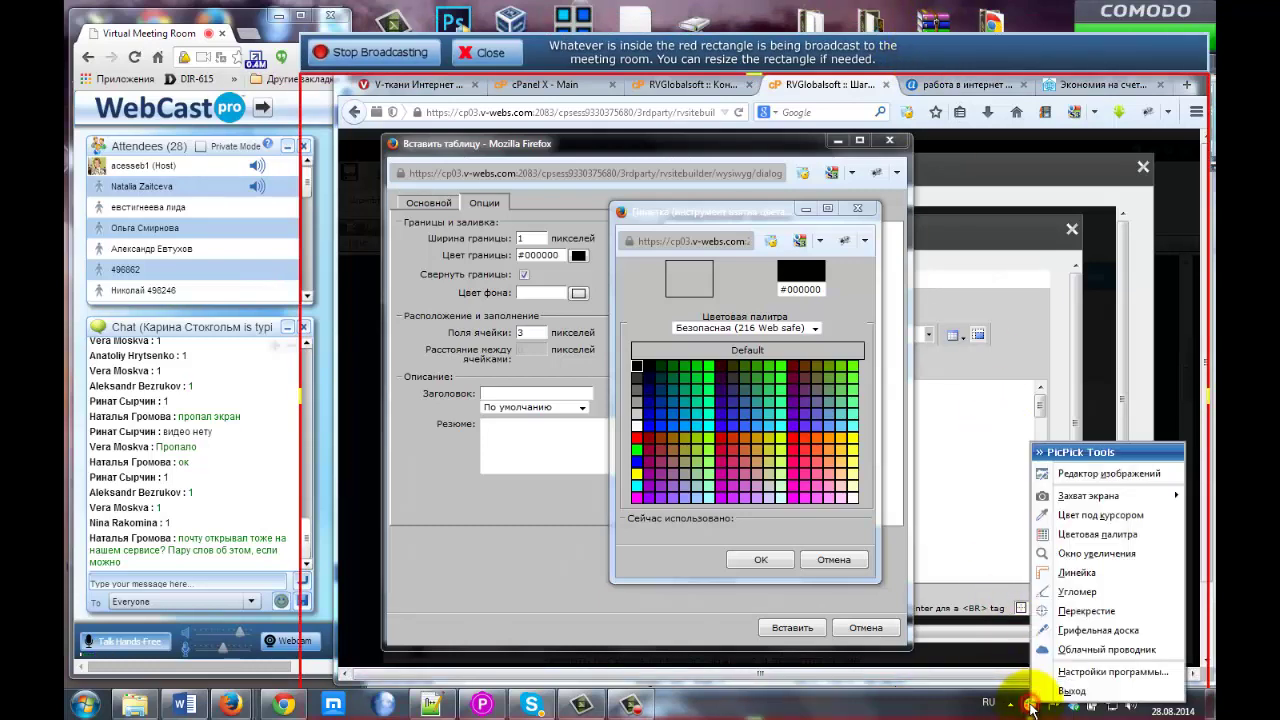
click(1083, 516)
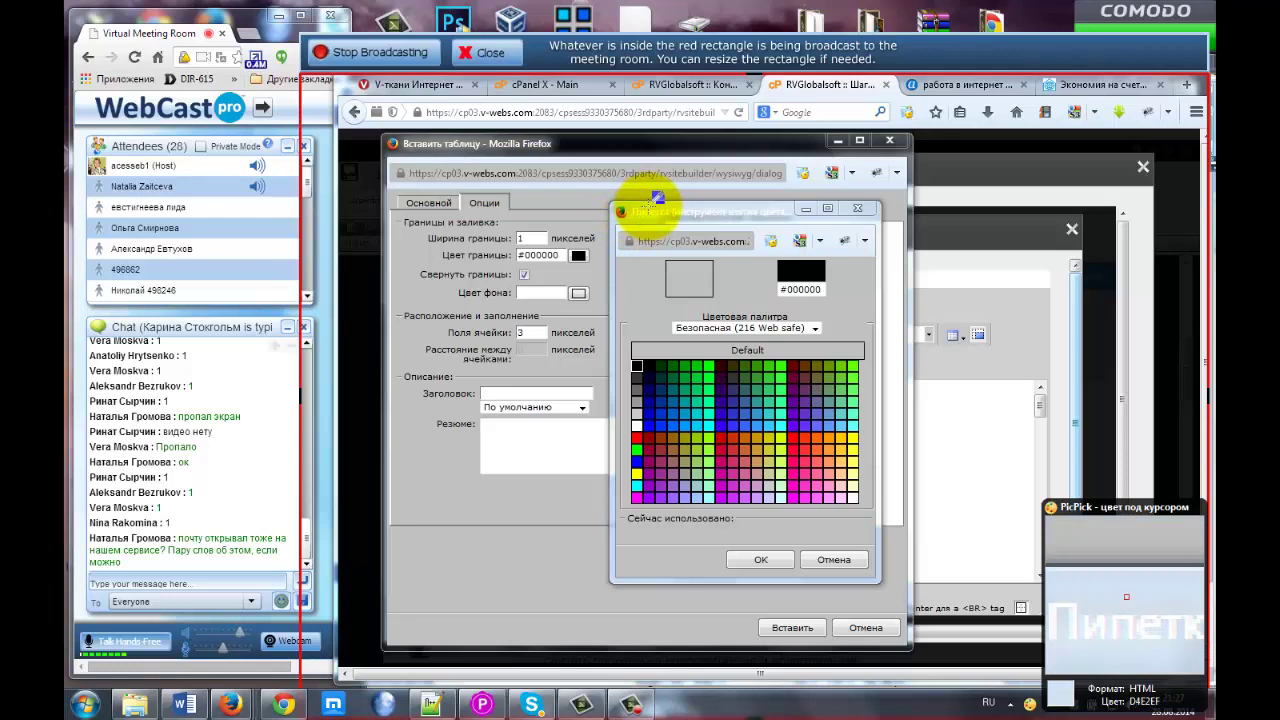
click(648, 208)
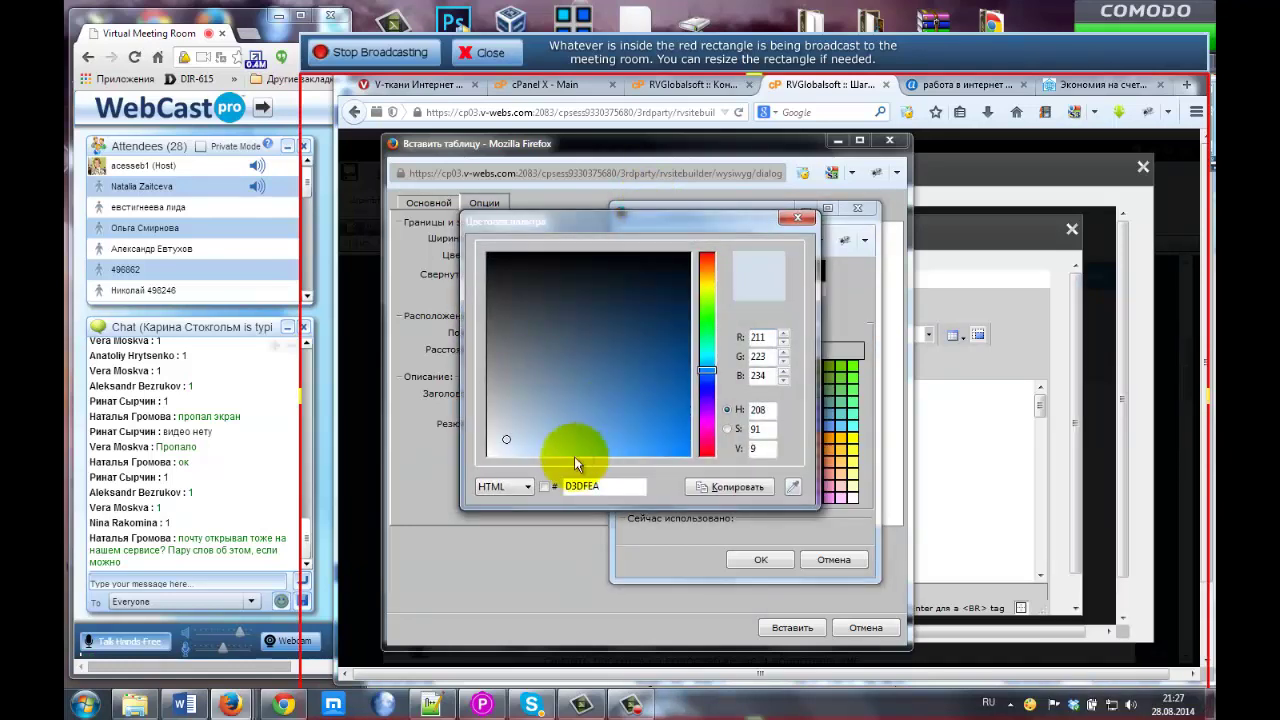
double_click(582, 486)
key(ctrl+c)
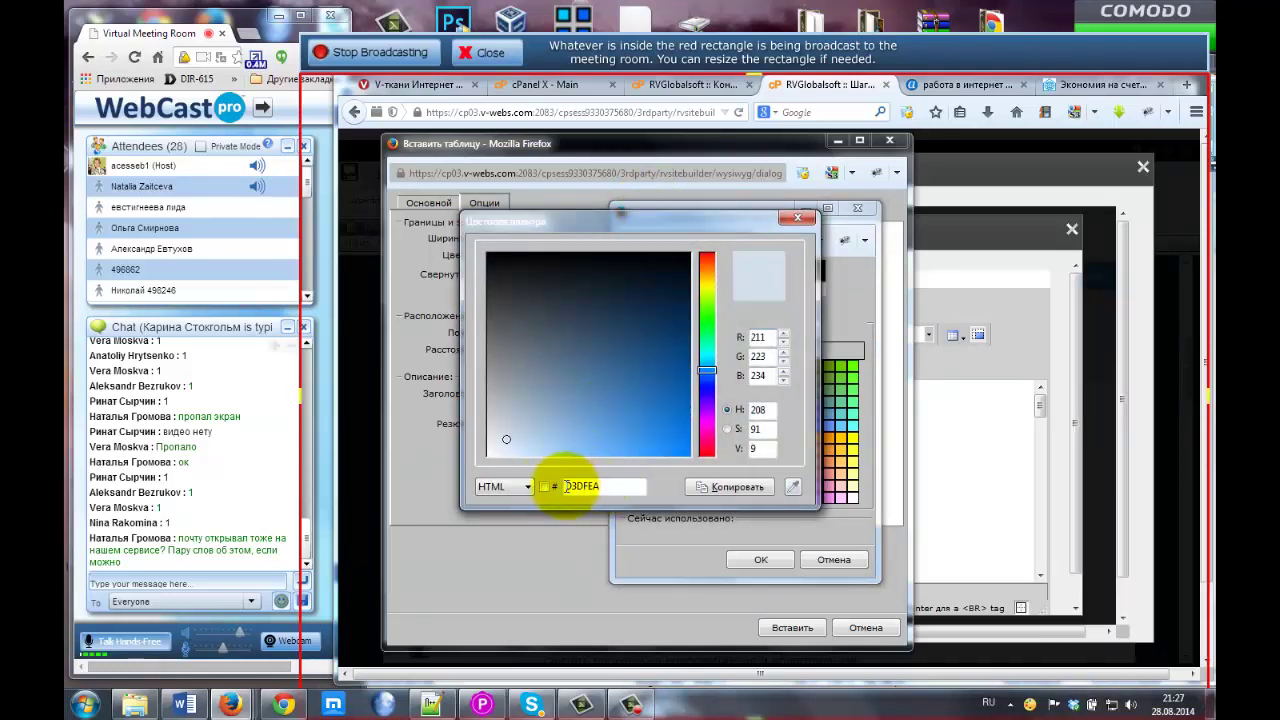
click(600, 488)
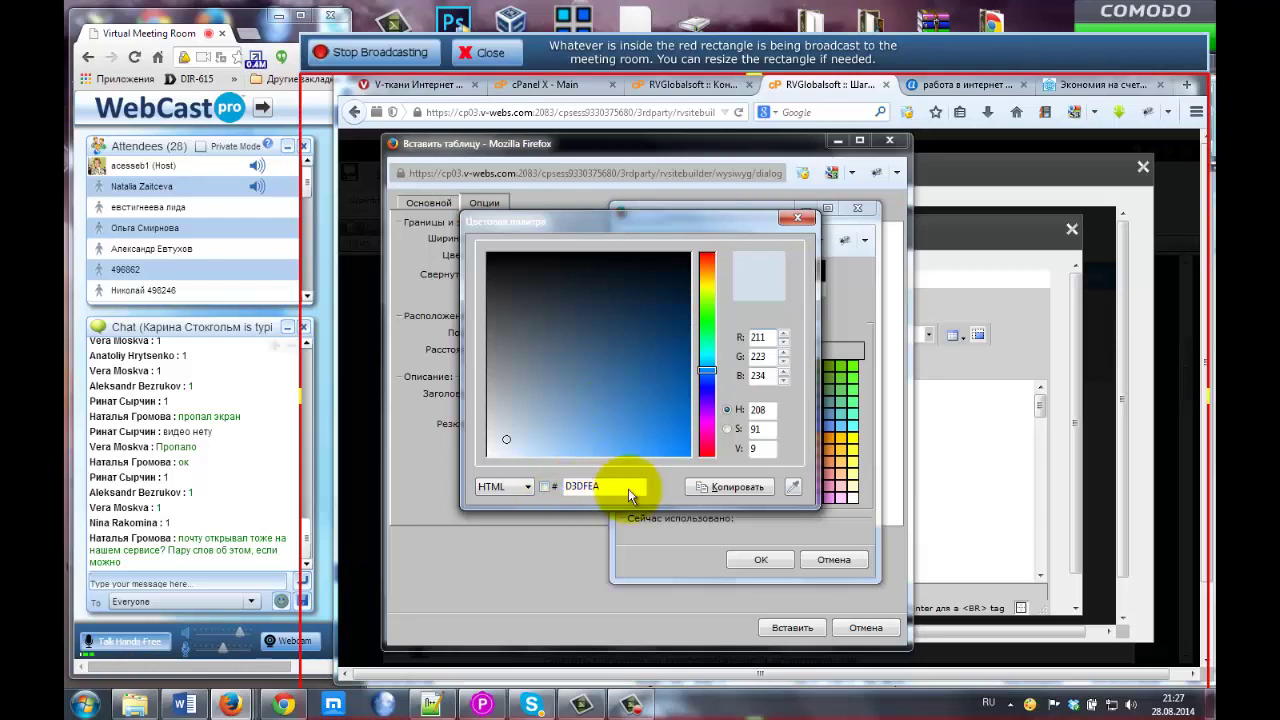
click(713, 488)
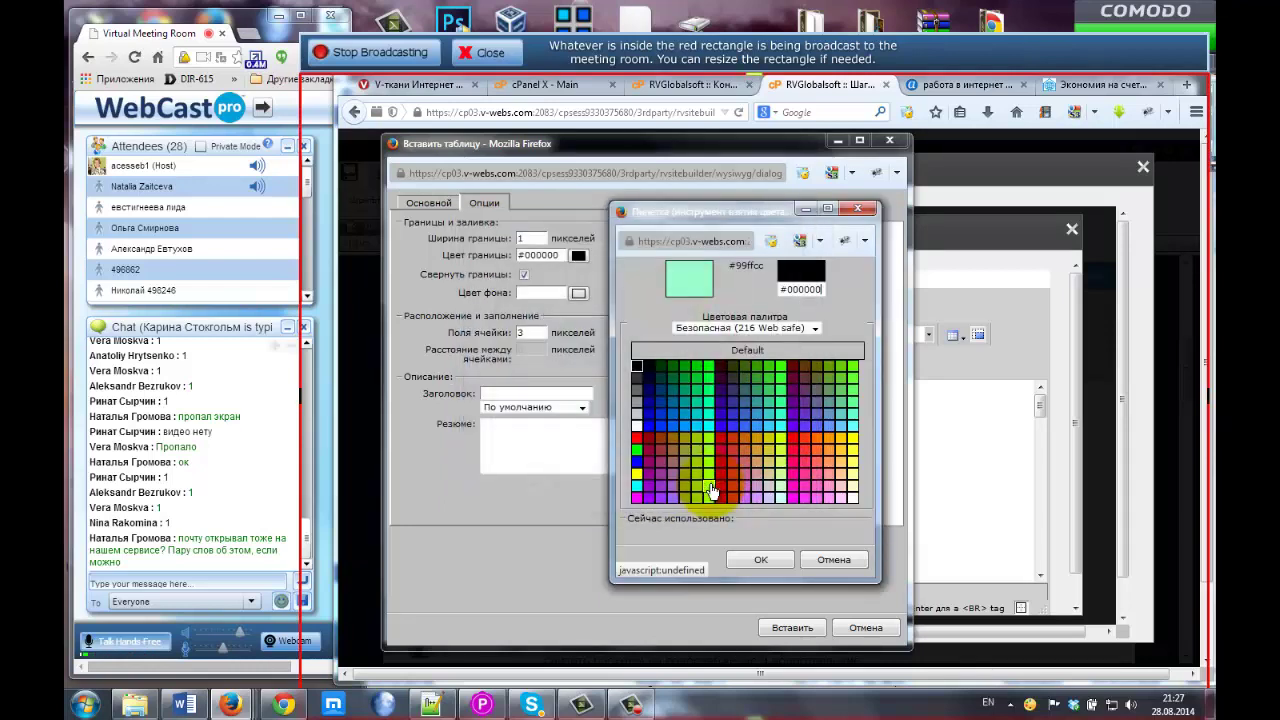
Paste D3DFEA over the 000000 border colour code in the palette.
double_click(815, 290)
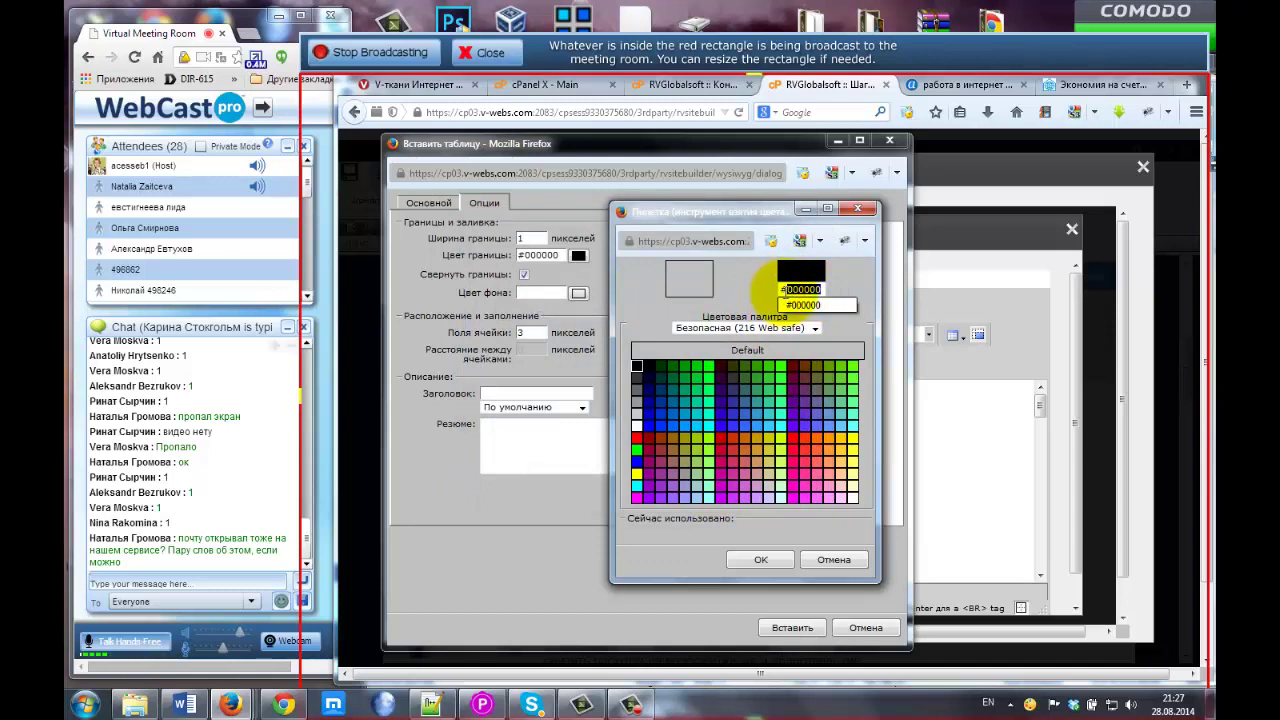
click(806, 305)
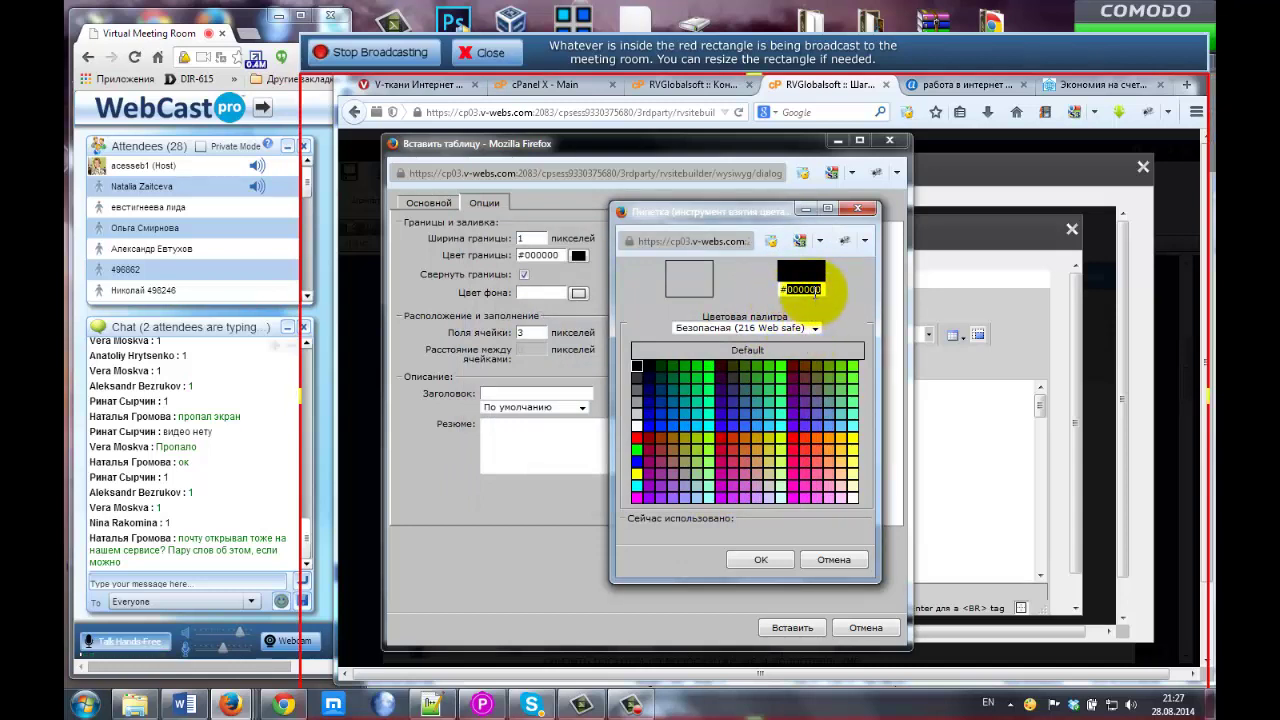
key(ctrl+v)
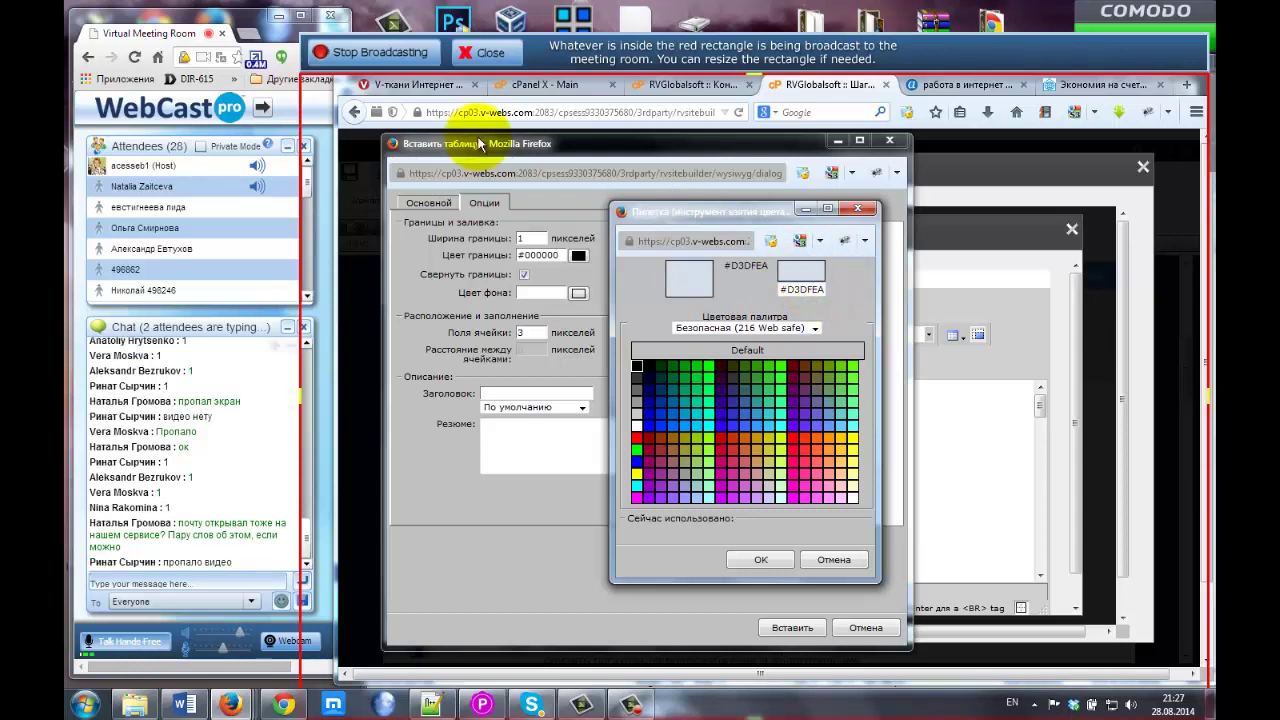
click(374, 55)
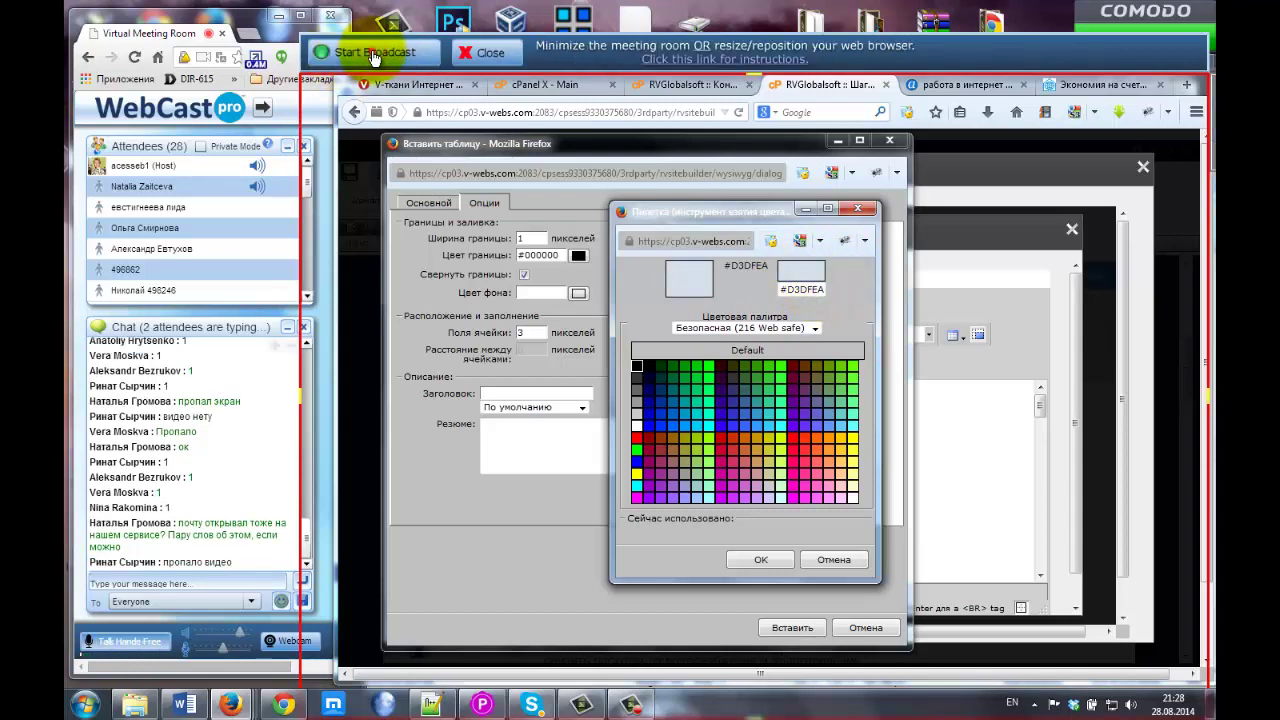
click(374, 55)
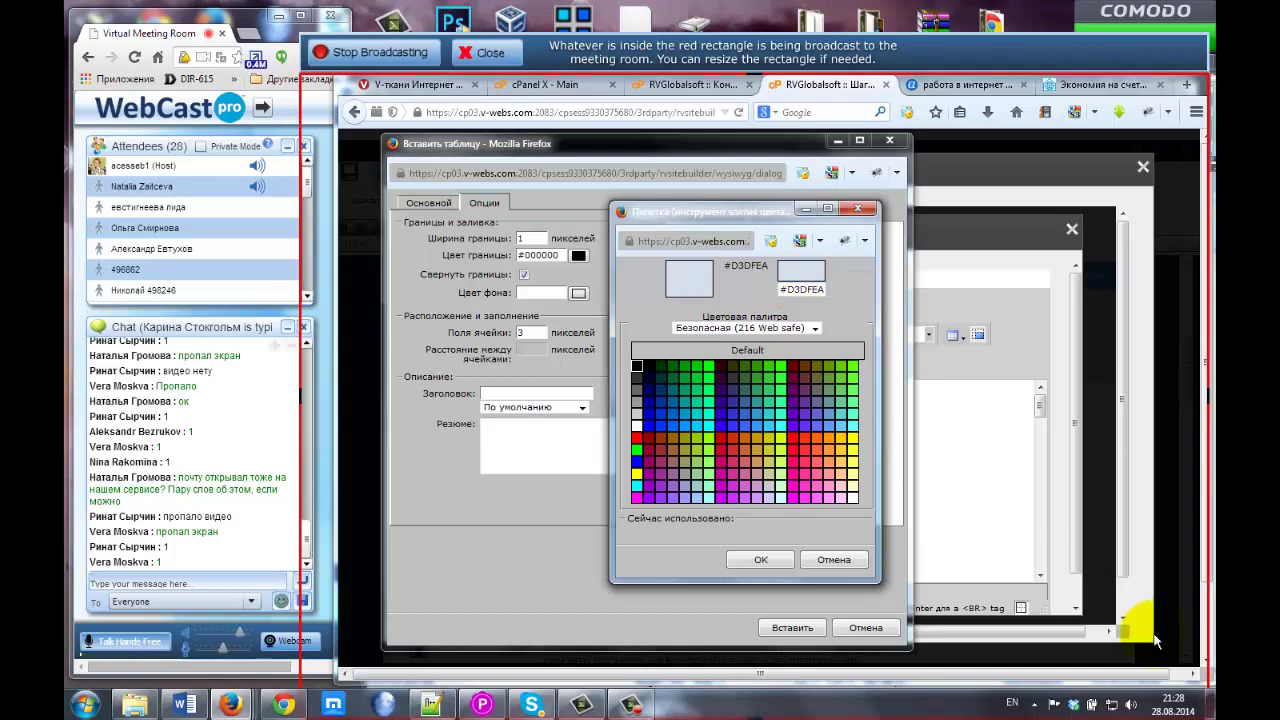
Clear the tray and PicPick menus and confirm #D3DFEA as the table border colour.
click(1031, 700)
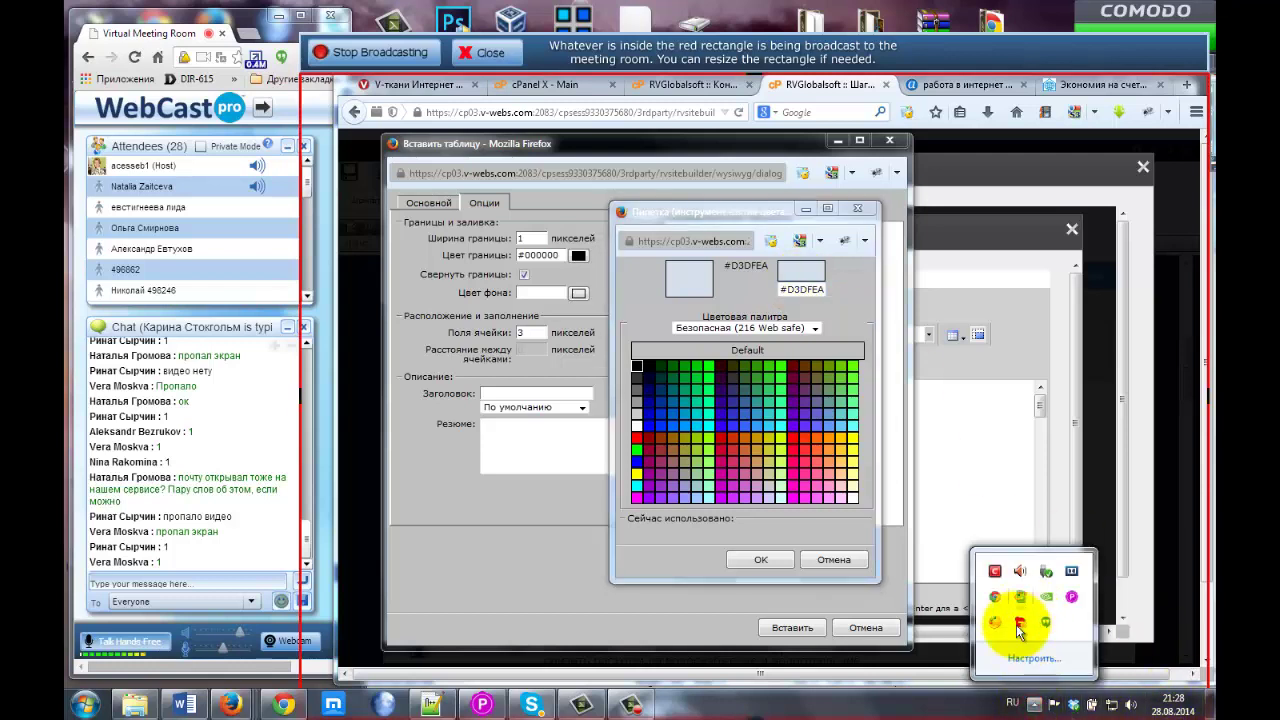
key(alt+shift)
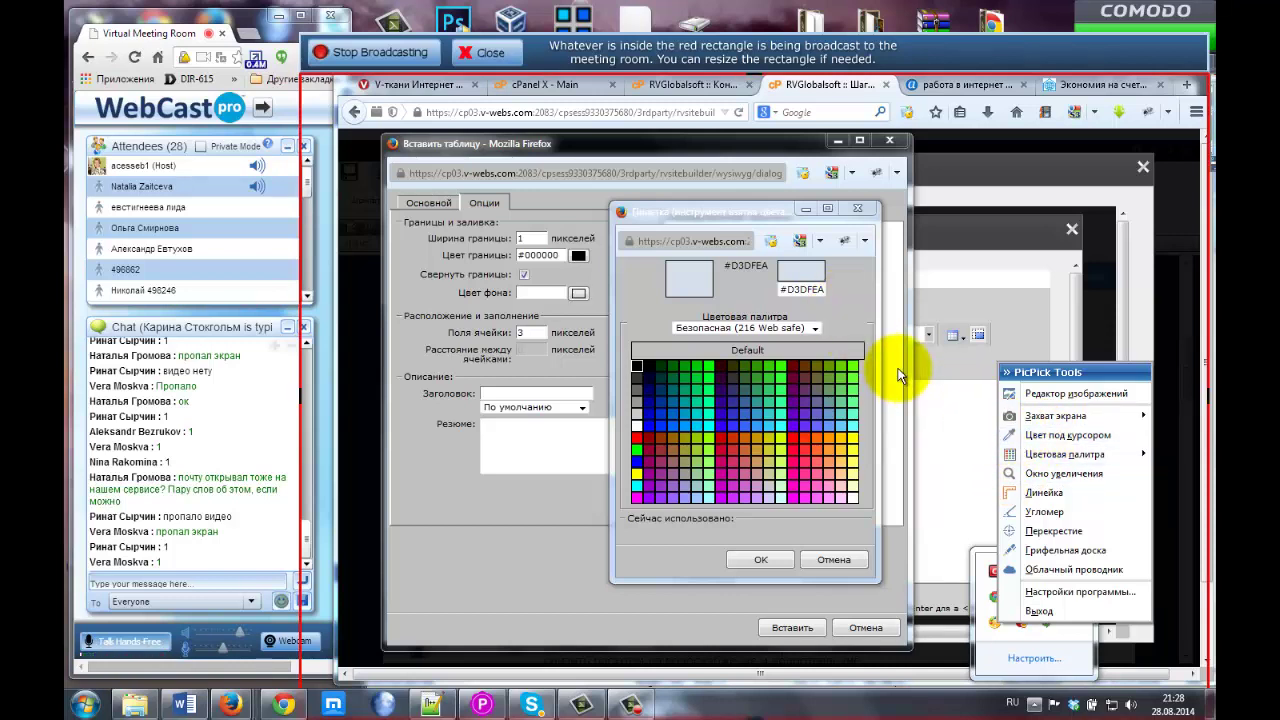
click(791, 291)
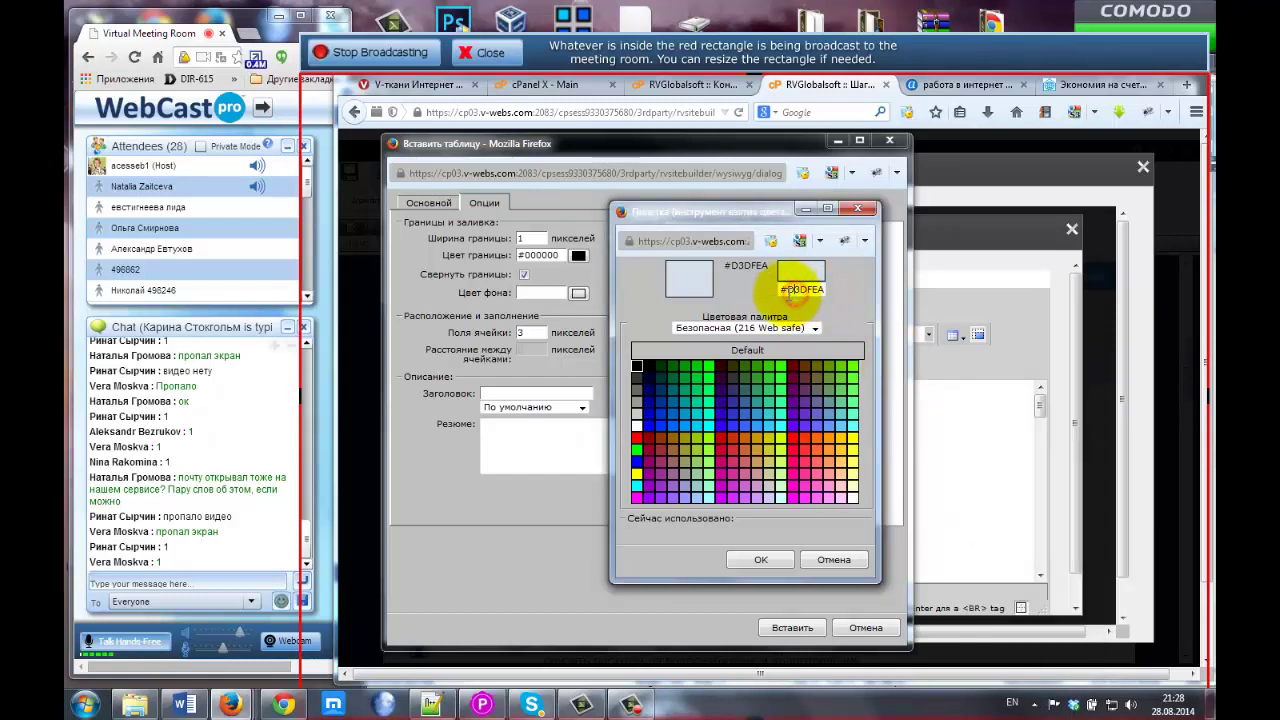
drag(788, 290, 820, 295)
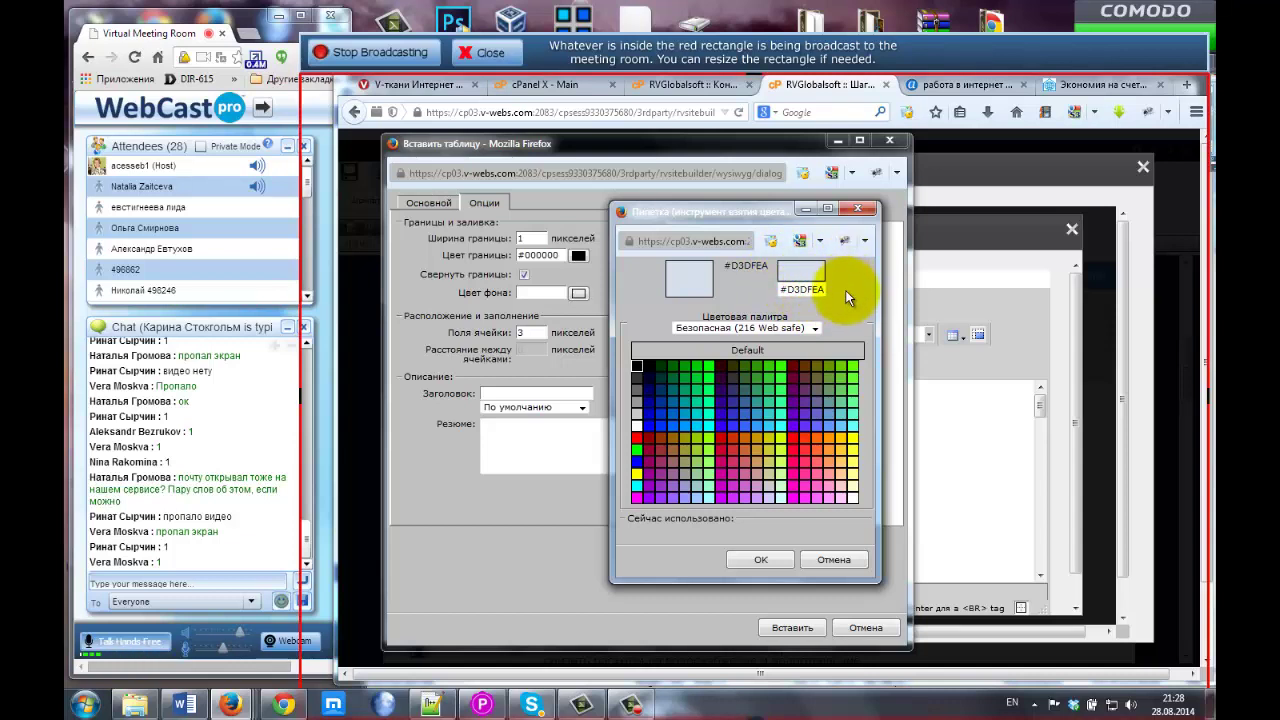
click(761, 560)
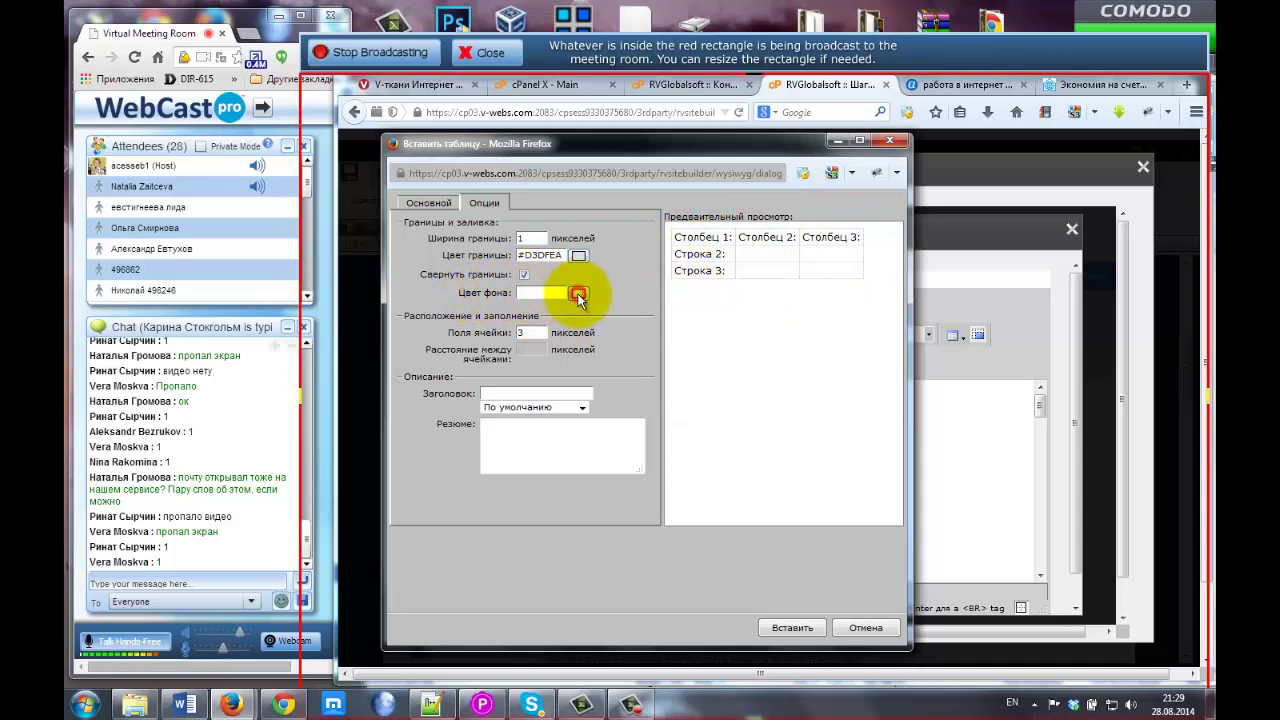
Open the table background colour chooser and close it without choosing a colour.
click(578, 294)
drag(603, 213, 780, 228)
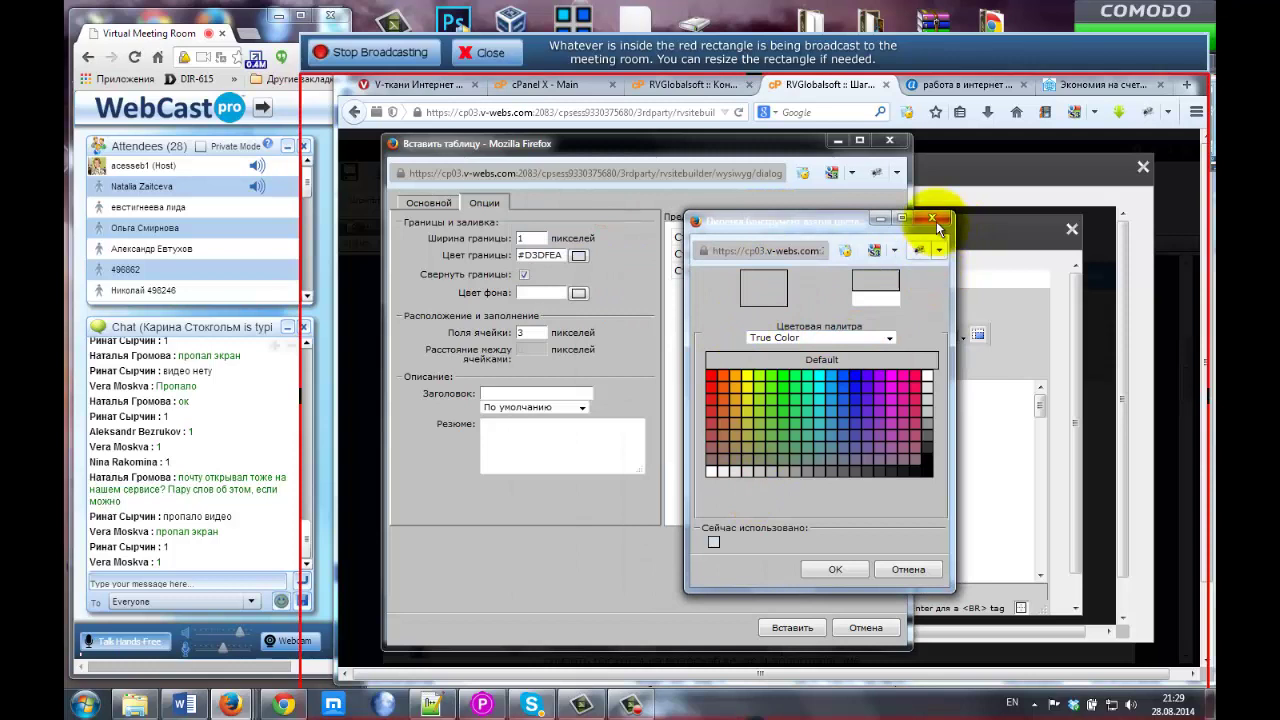
click(933, 219)
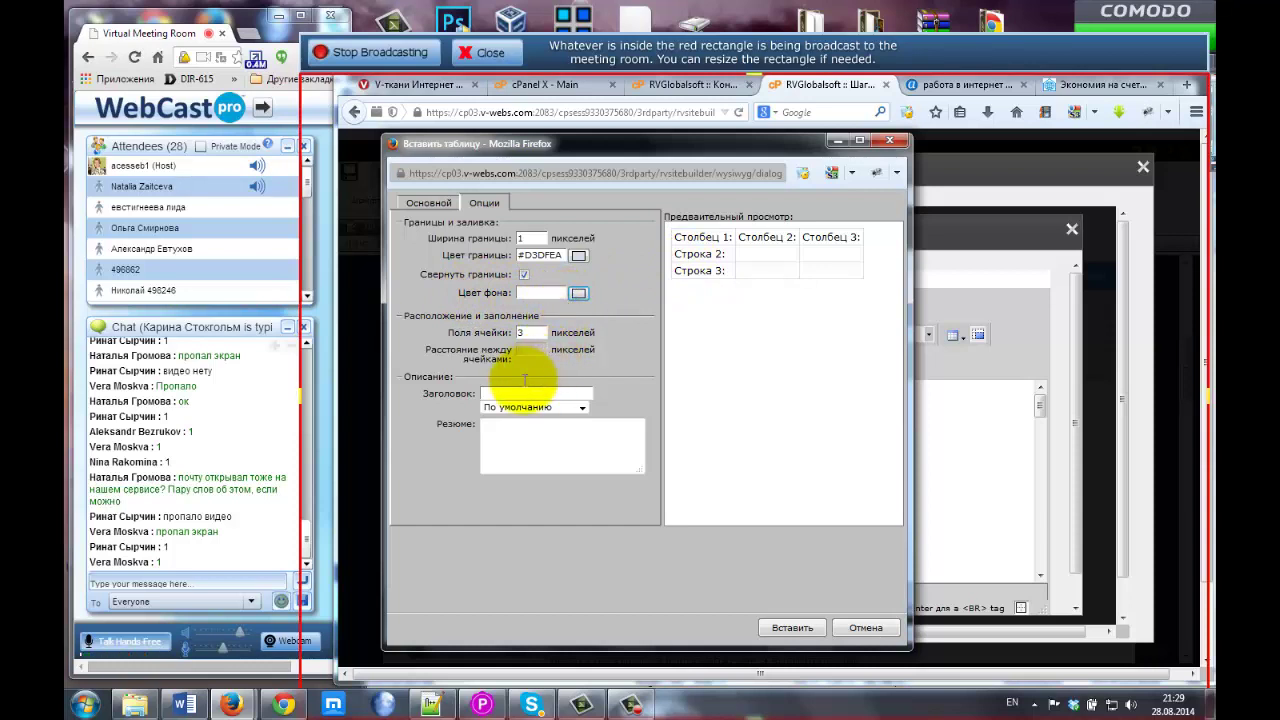
Turn on collapsed borders, review caption placement and basic settings, then cancel the table.
click(524, 275)
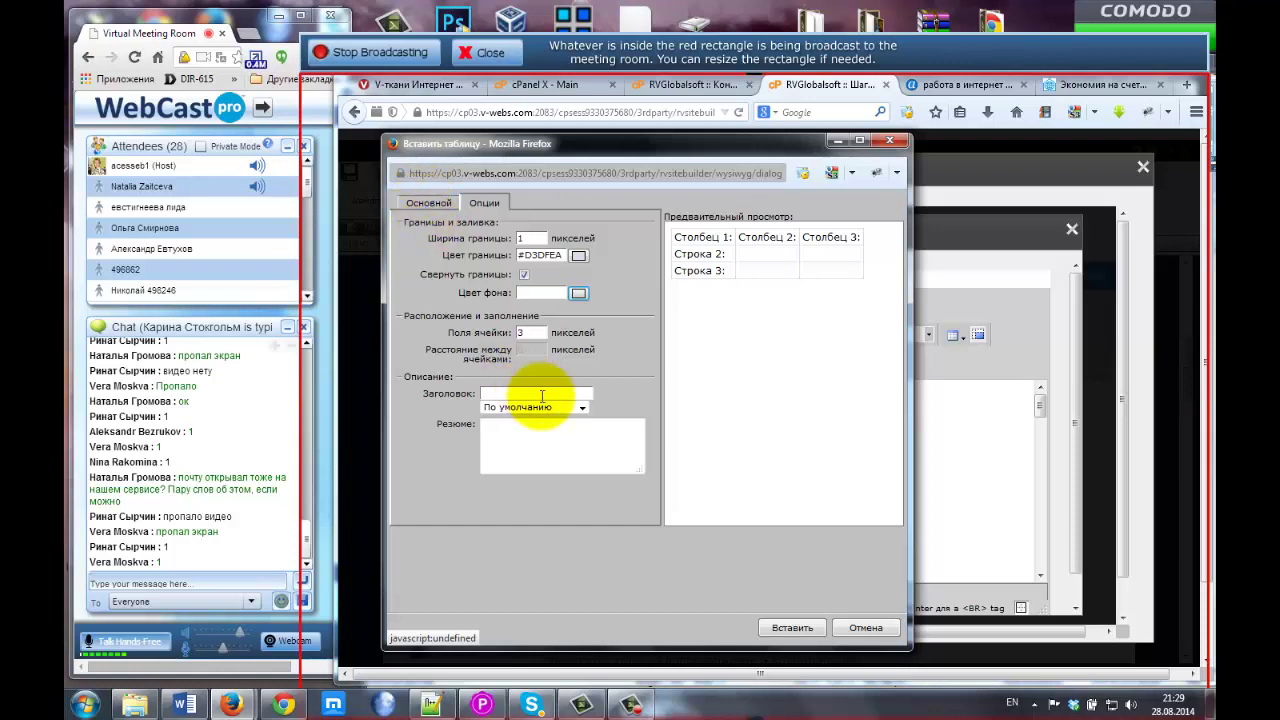
click(580, 408)
click(575, 352)
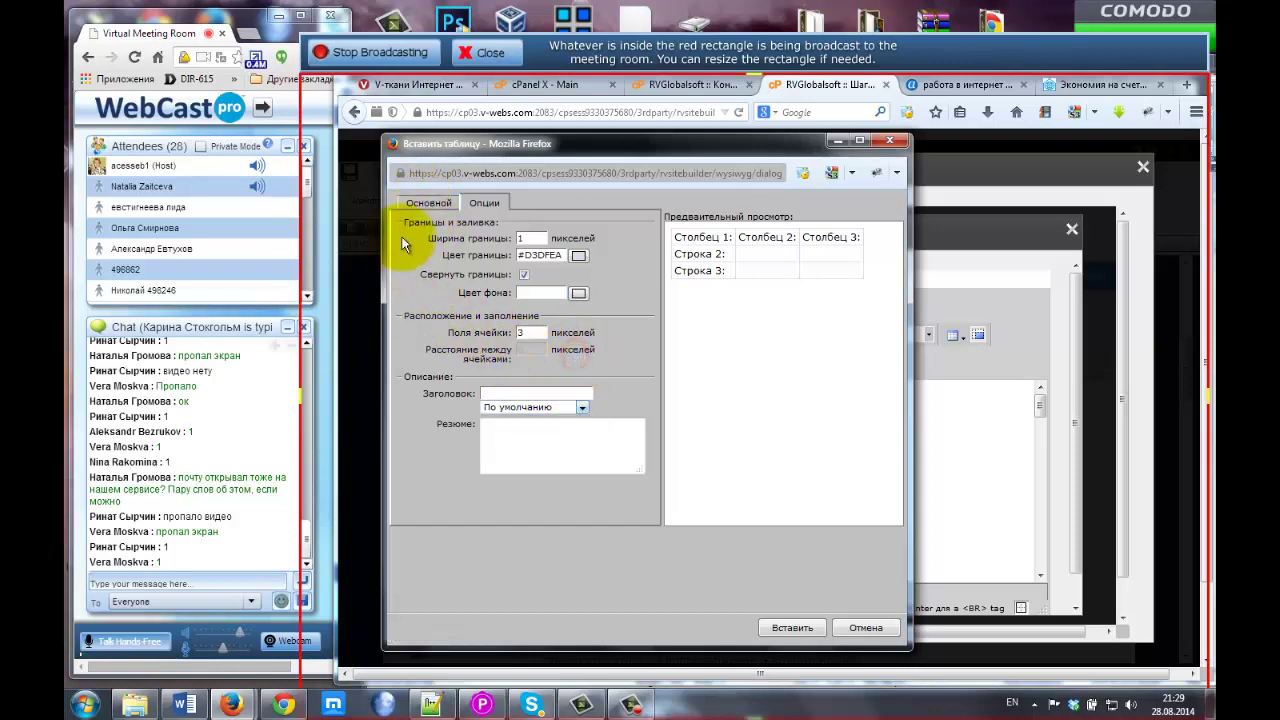
click(425, 203)
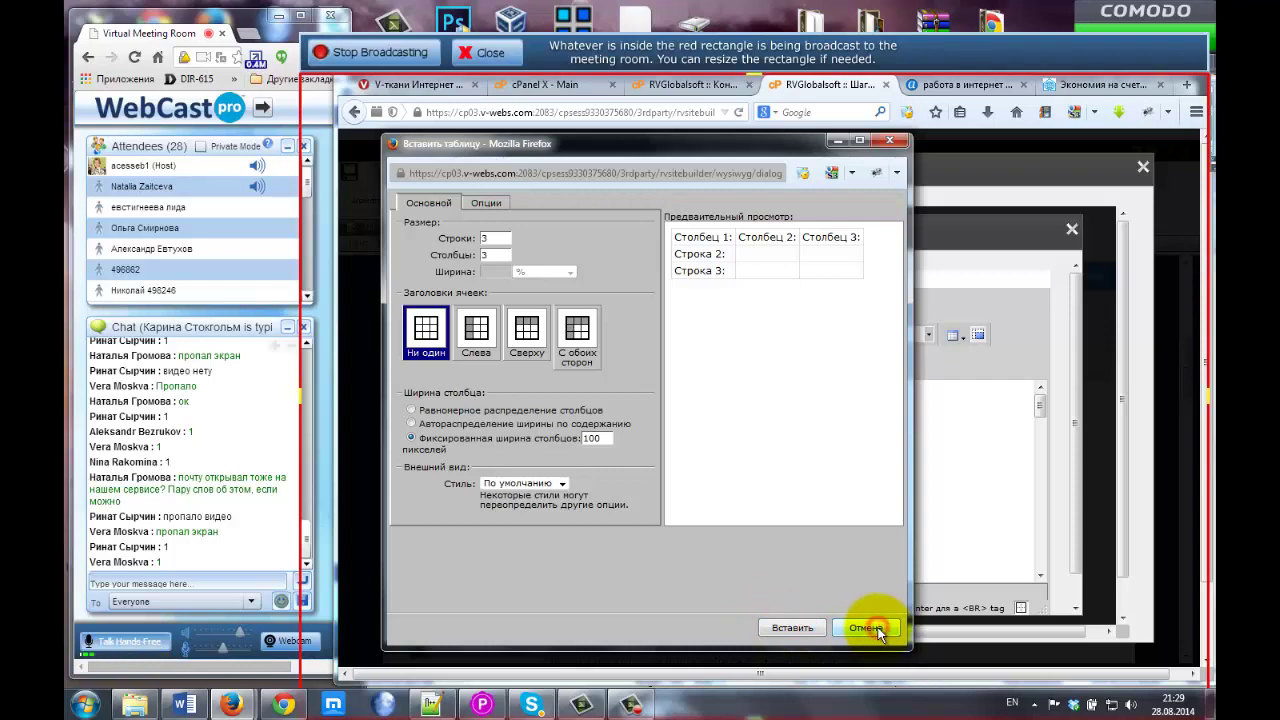
click(866, 628)
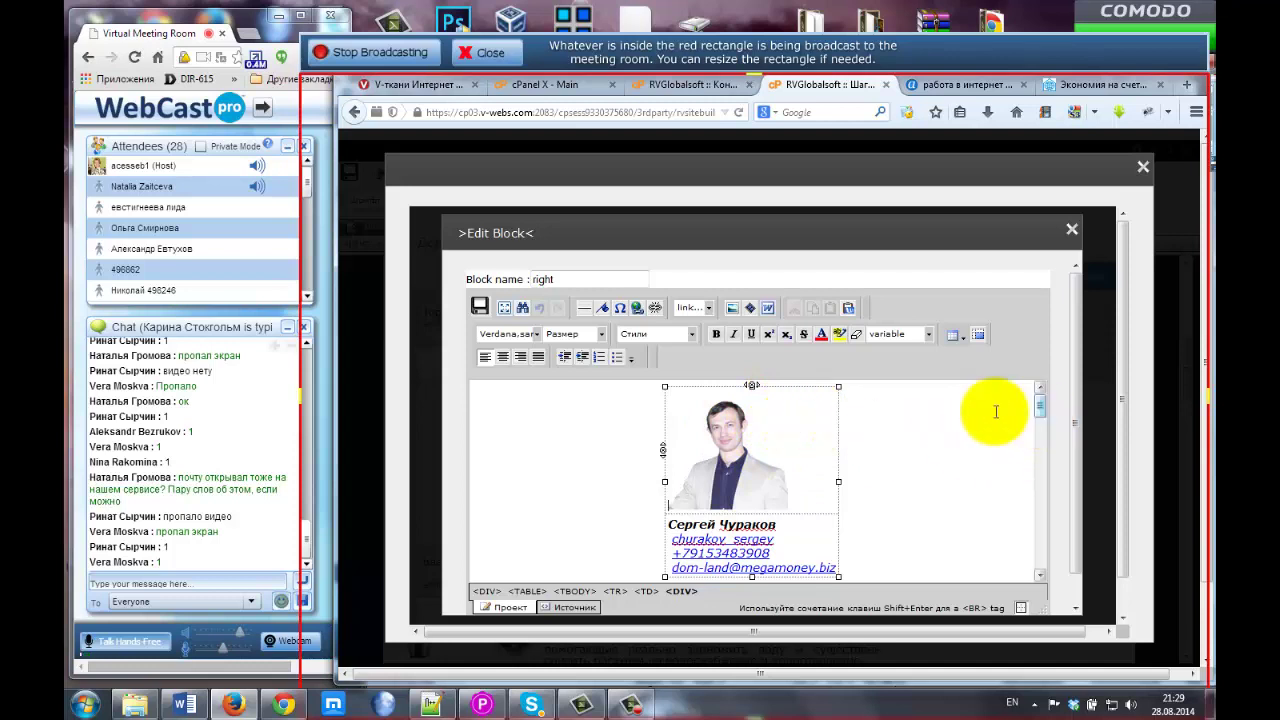
Select the photo with the text below and bring up the Insert/Edit Image window.
click(781, 434)
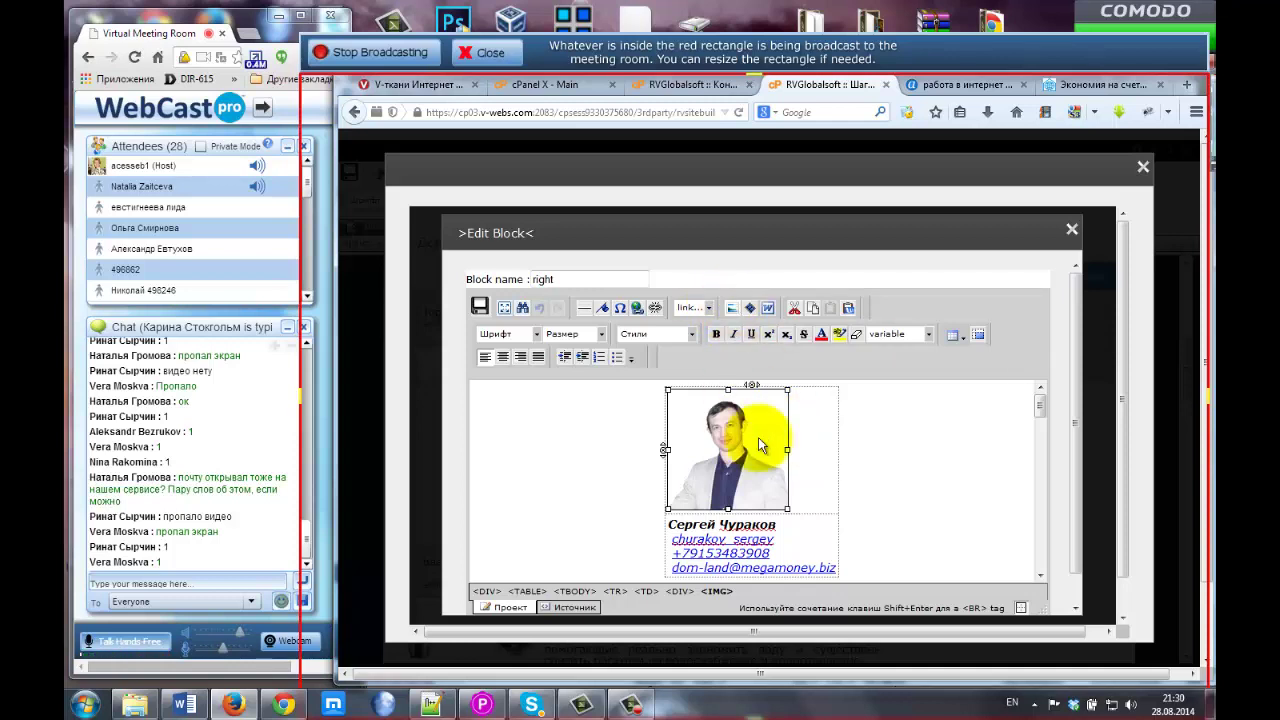
click(808, 443)
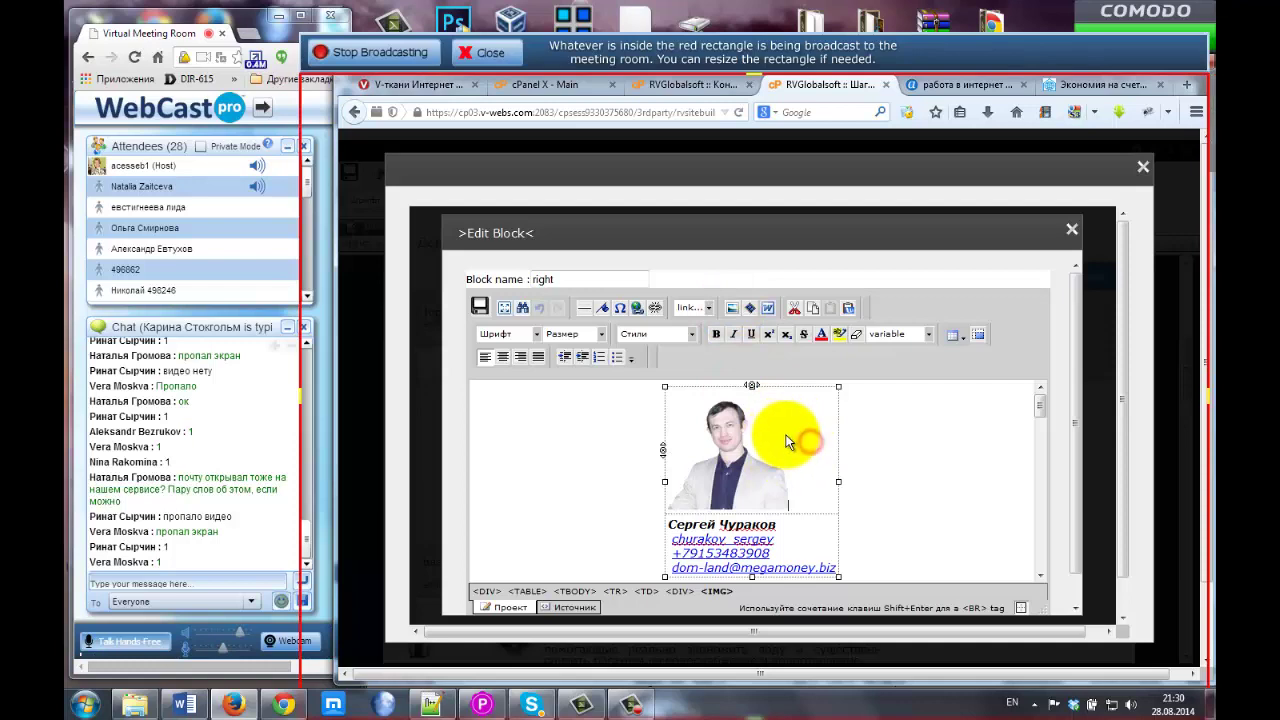
click(731, 309)
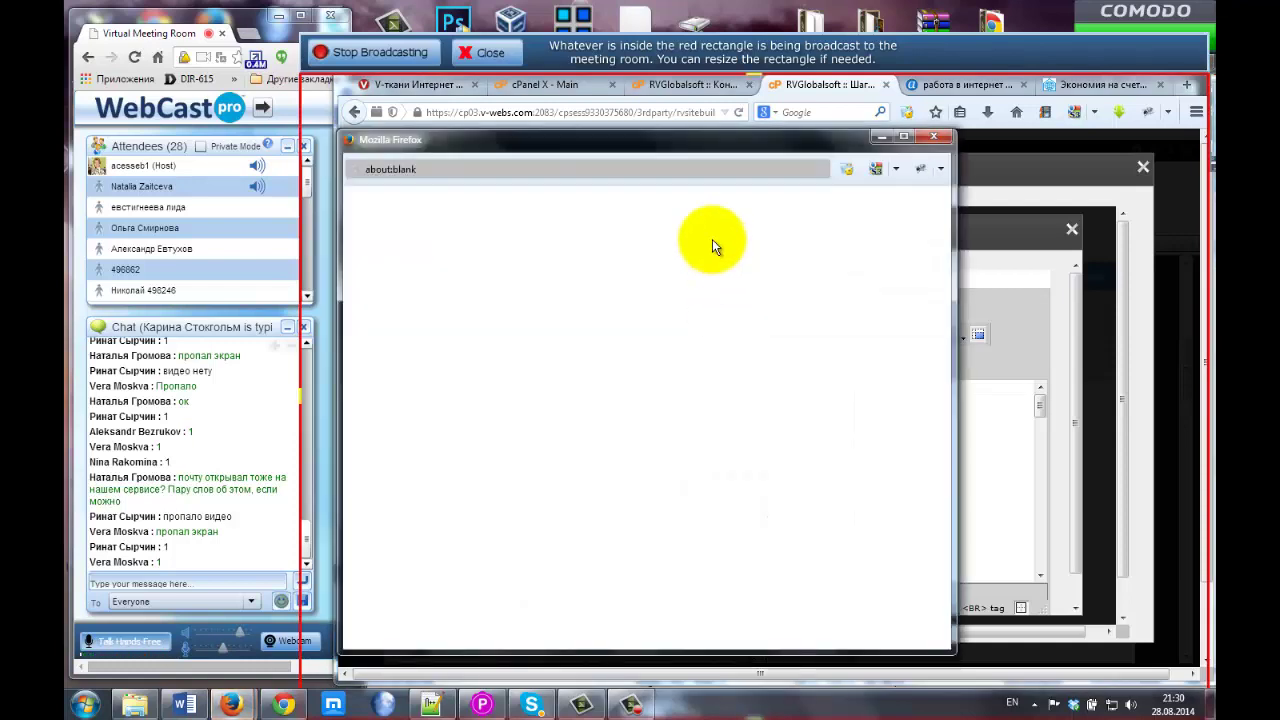
drag(656, 148, 700, 146)
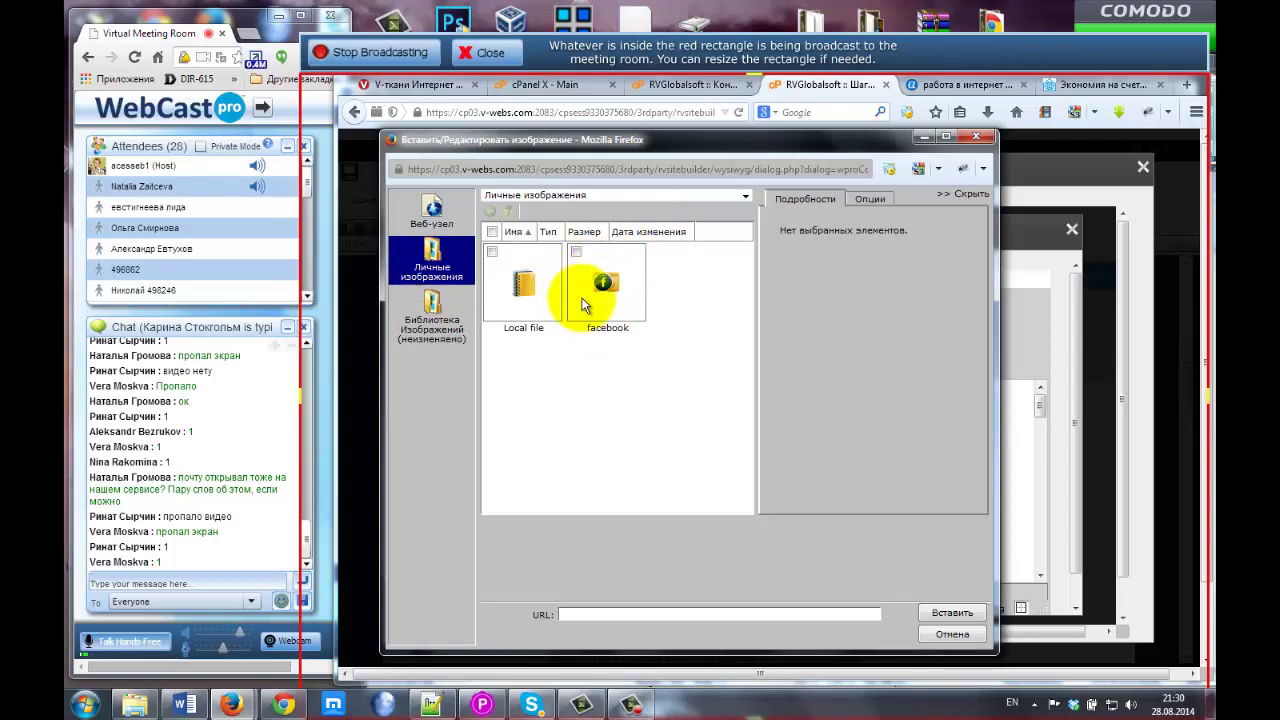
Preview бонус.jpg from Local file, cancel the picker and click into the contact name.
double_click(520, 283)
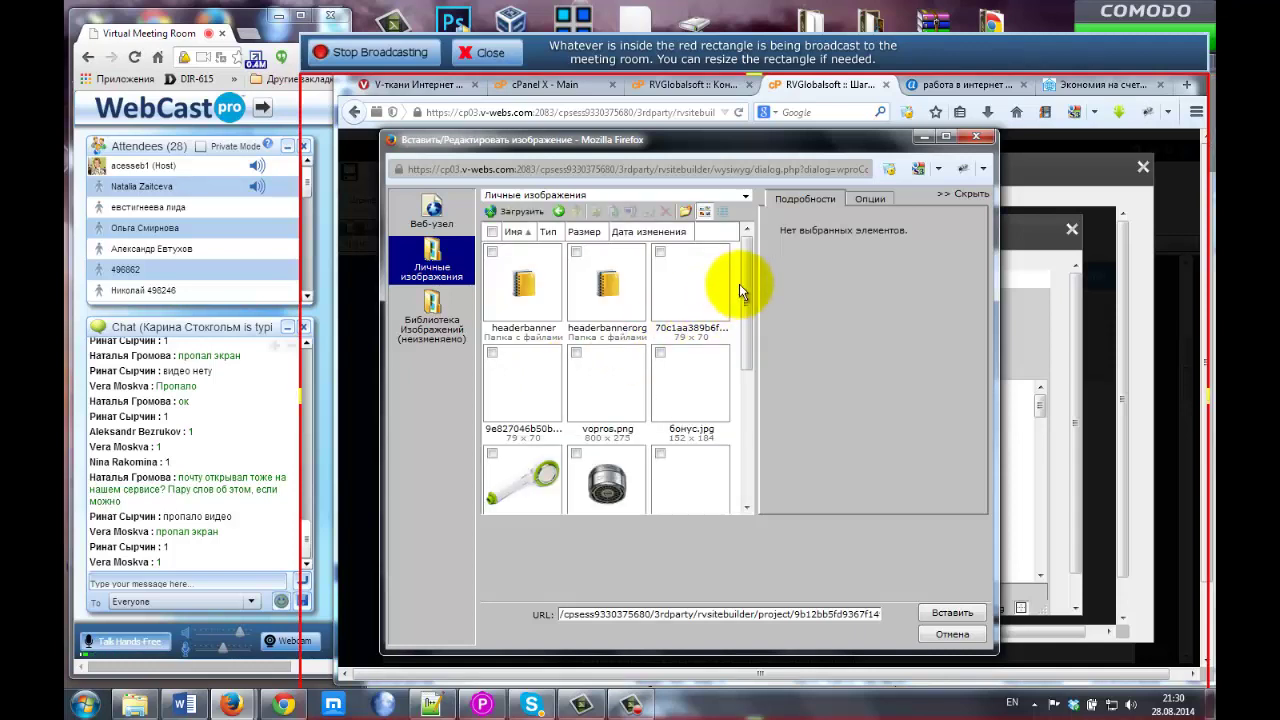
scroll(748, 278, down, 1)
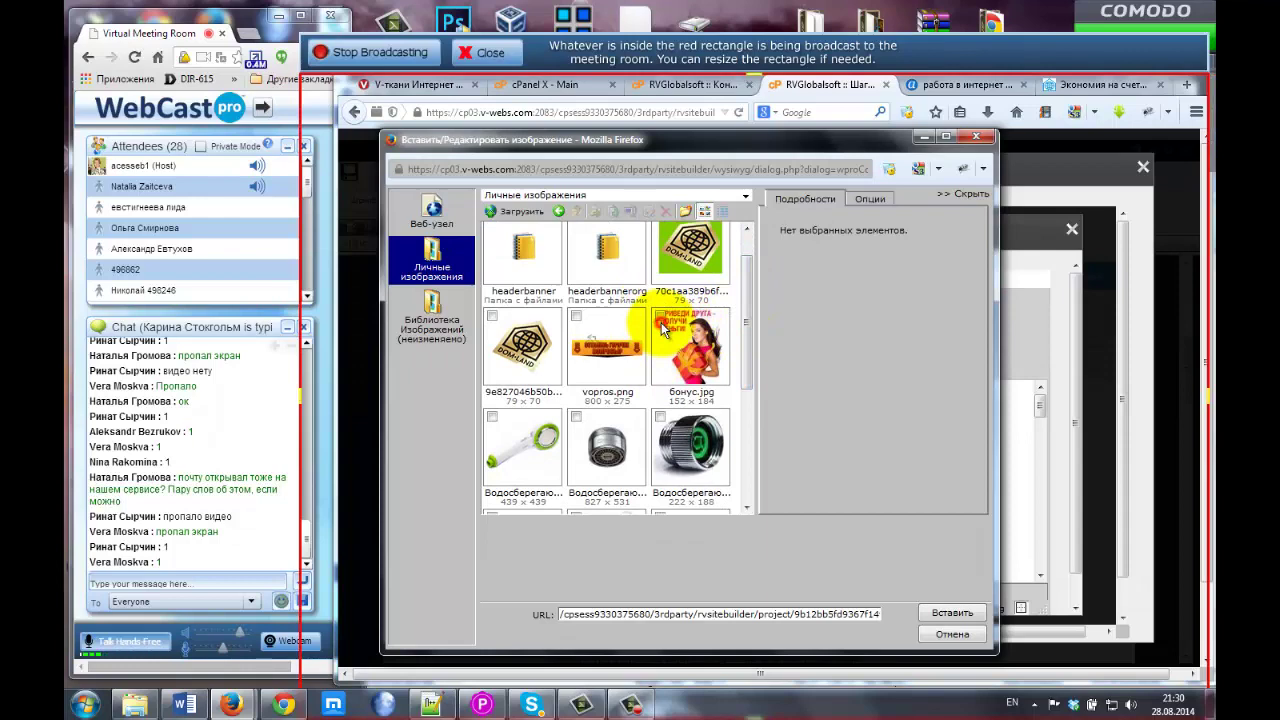
click(661, 322)
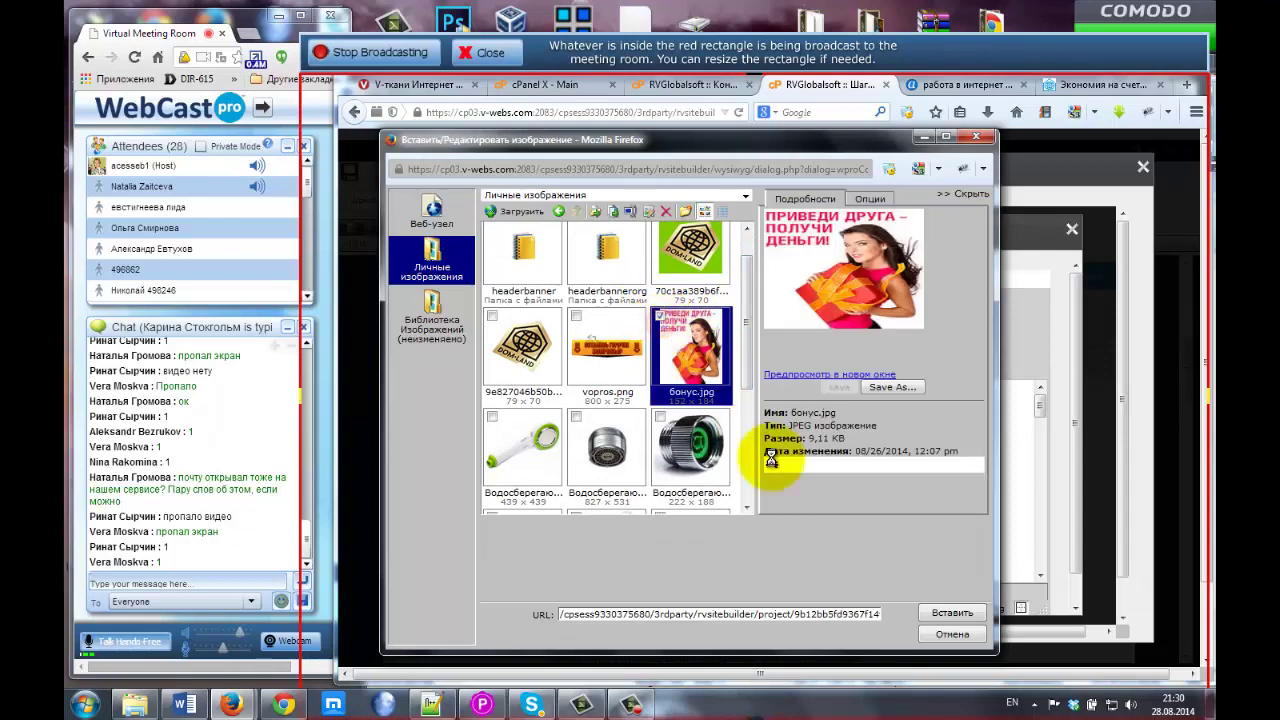
click(951, 634)
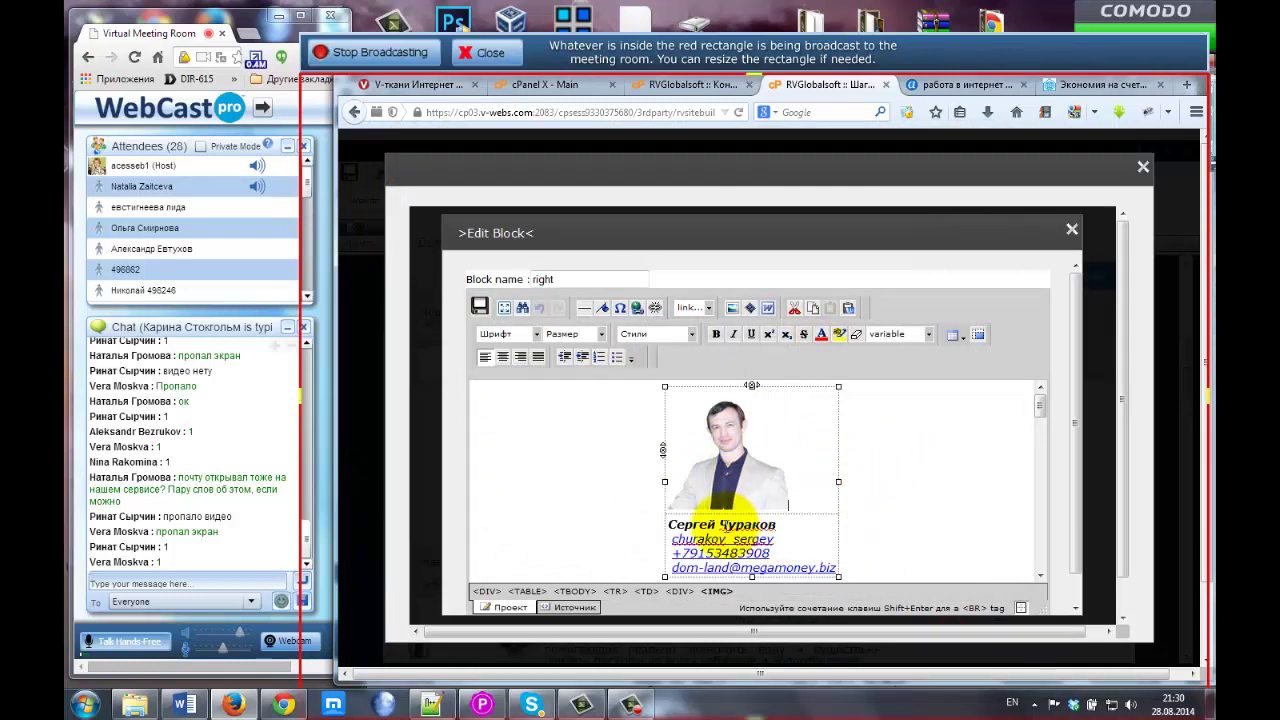
click(720, 524)
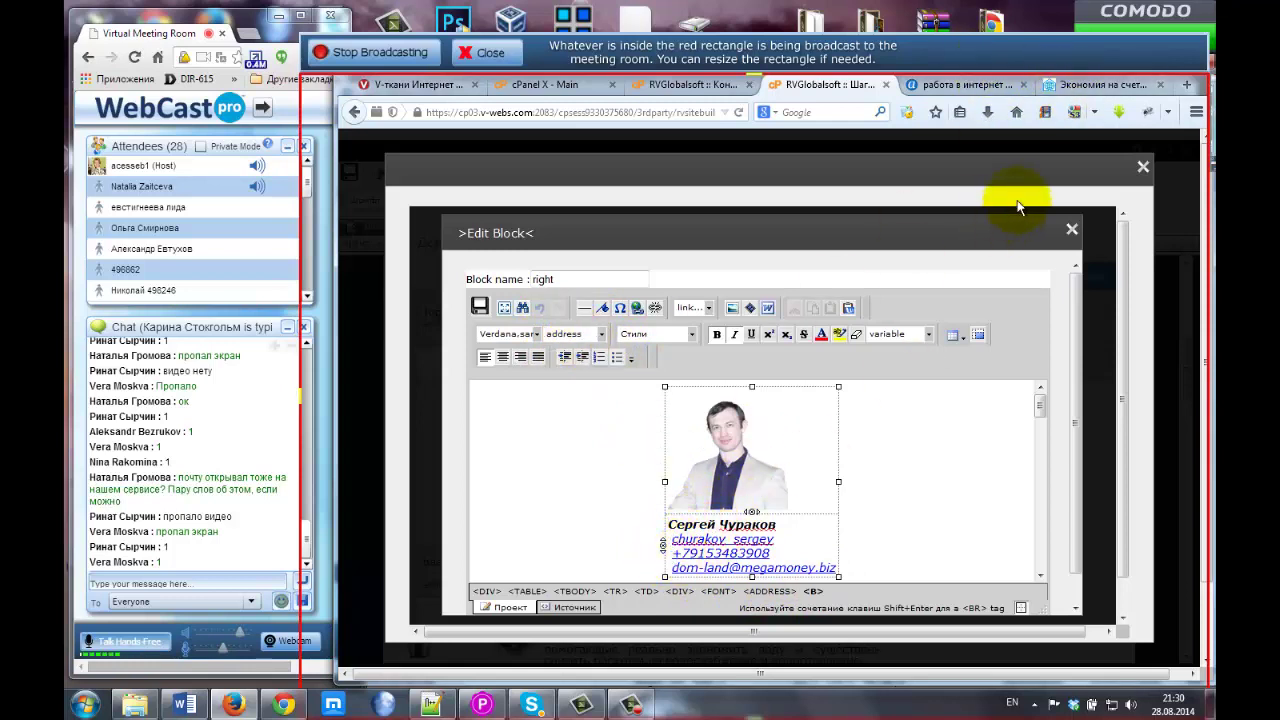
click(1101, 88)
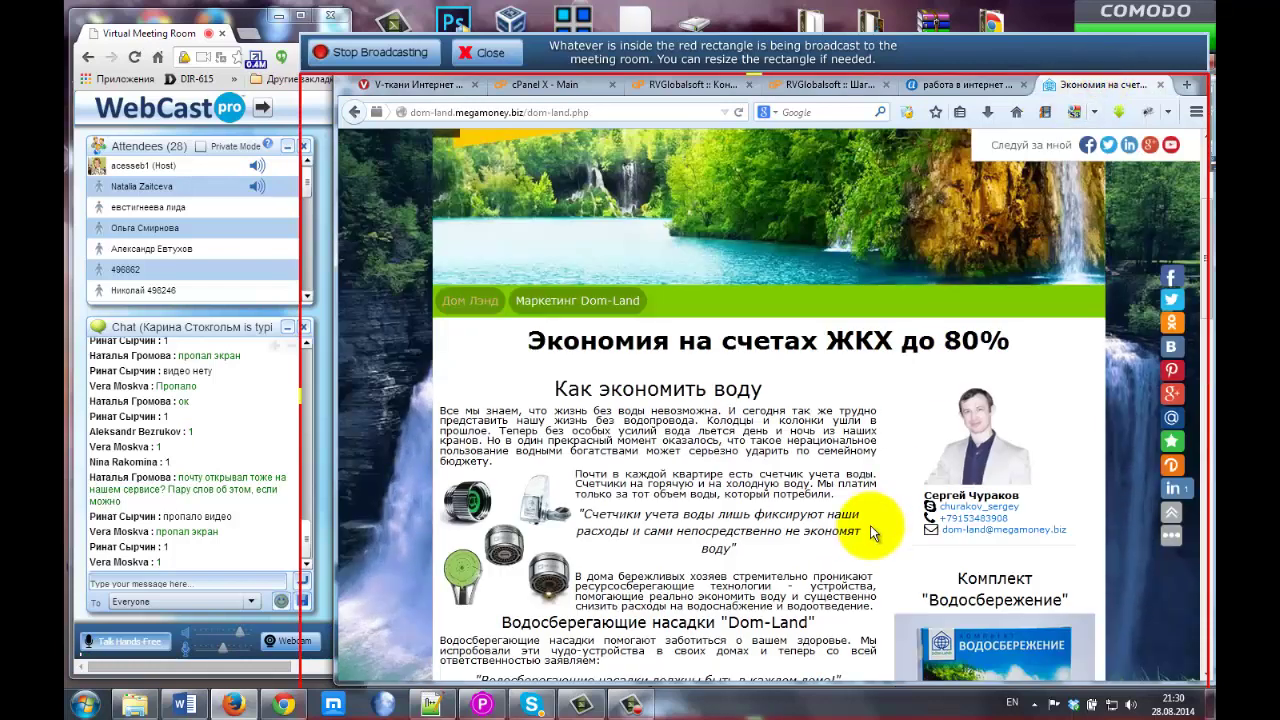
scroll(870, 525, down, 1)
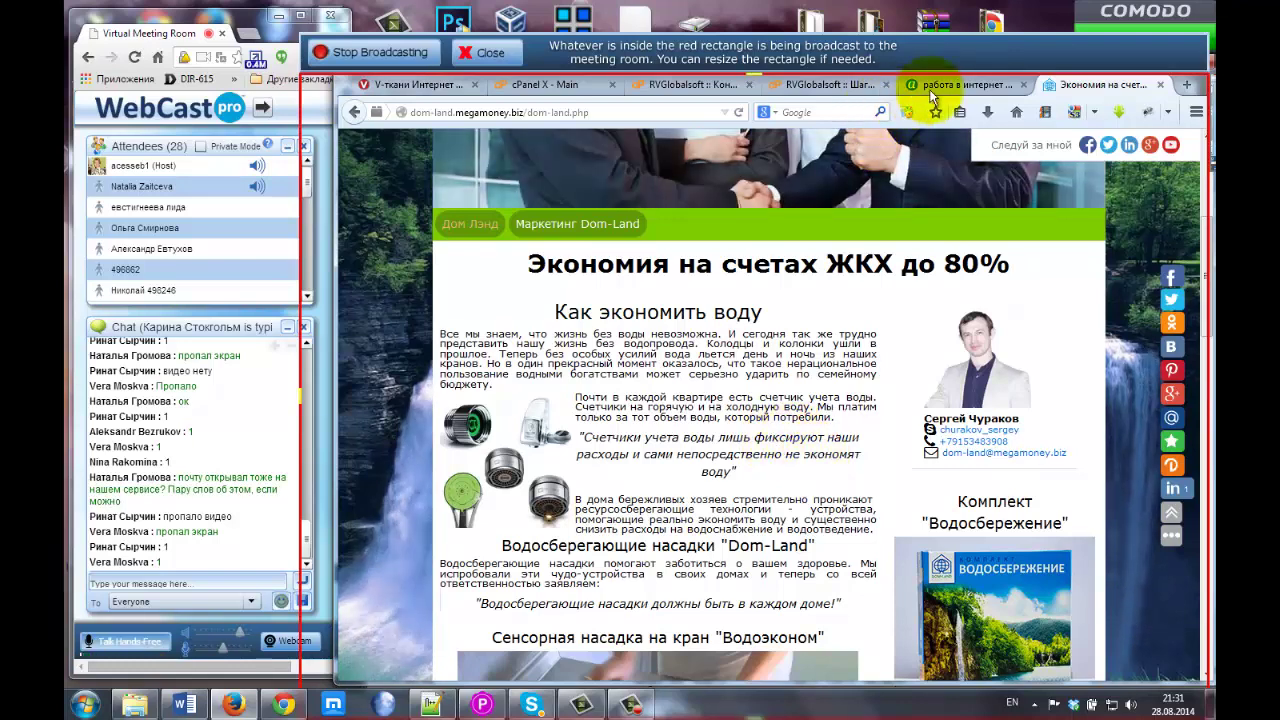
click(800, 86)
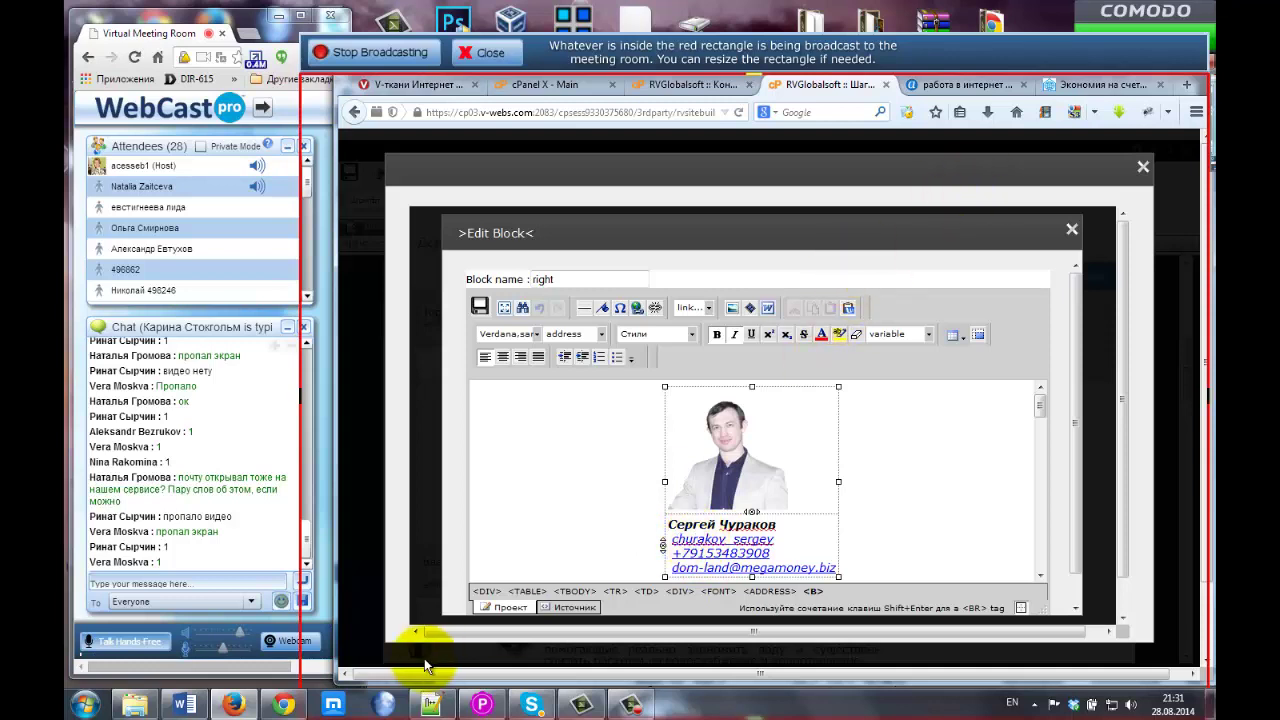
Open a new browser tab and shift its window over to the left.
click(251, 36)
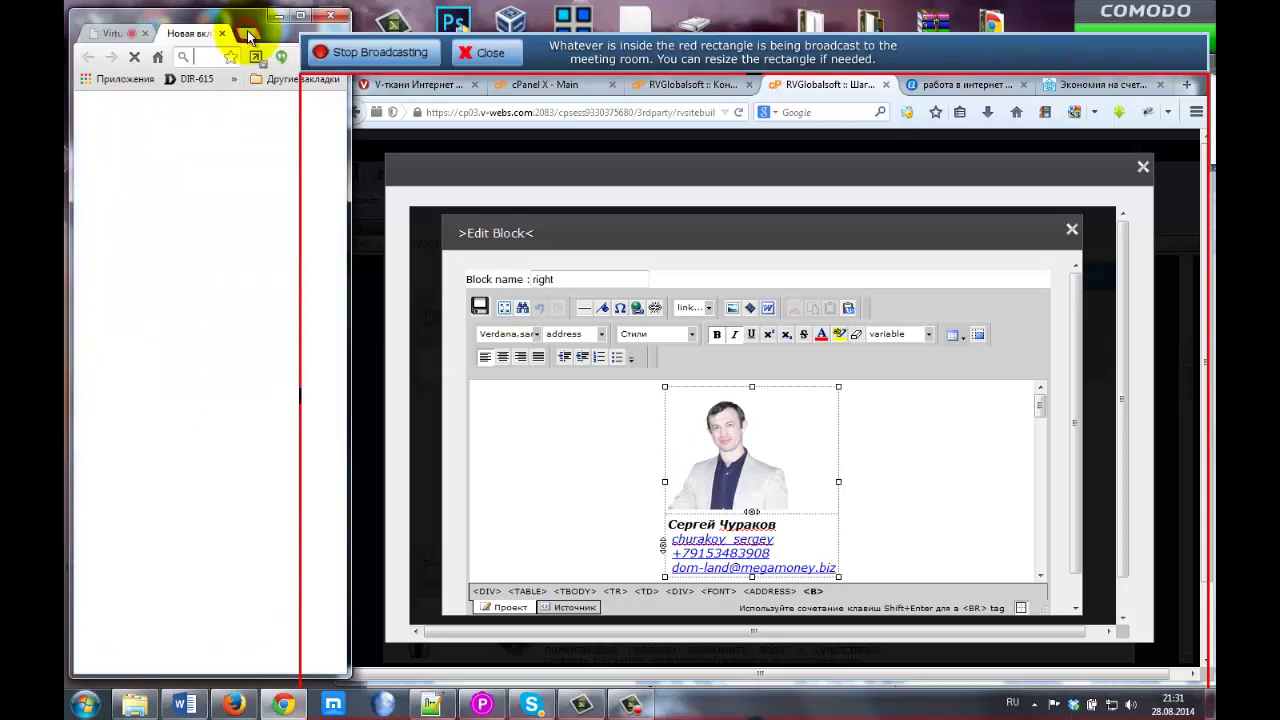
click(300, 17)
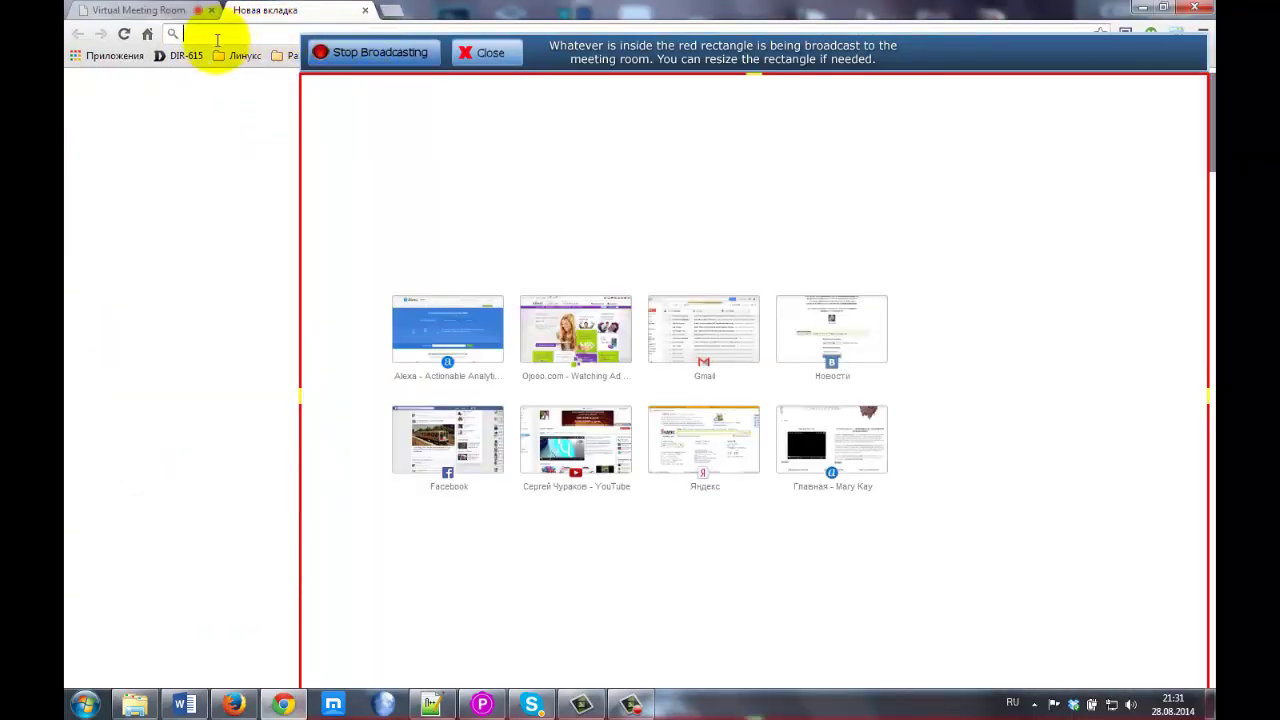
drag(563, 30, 637, 98)
click(639, 96)
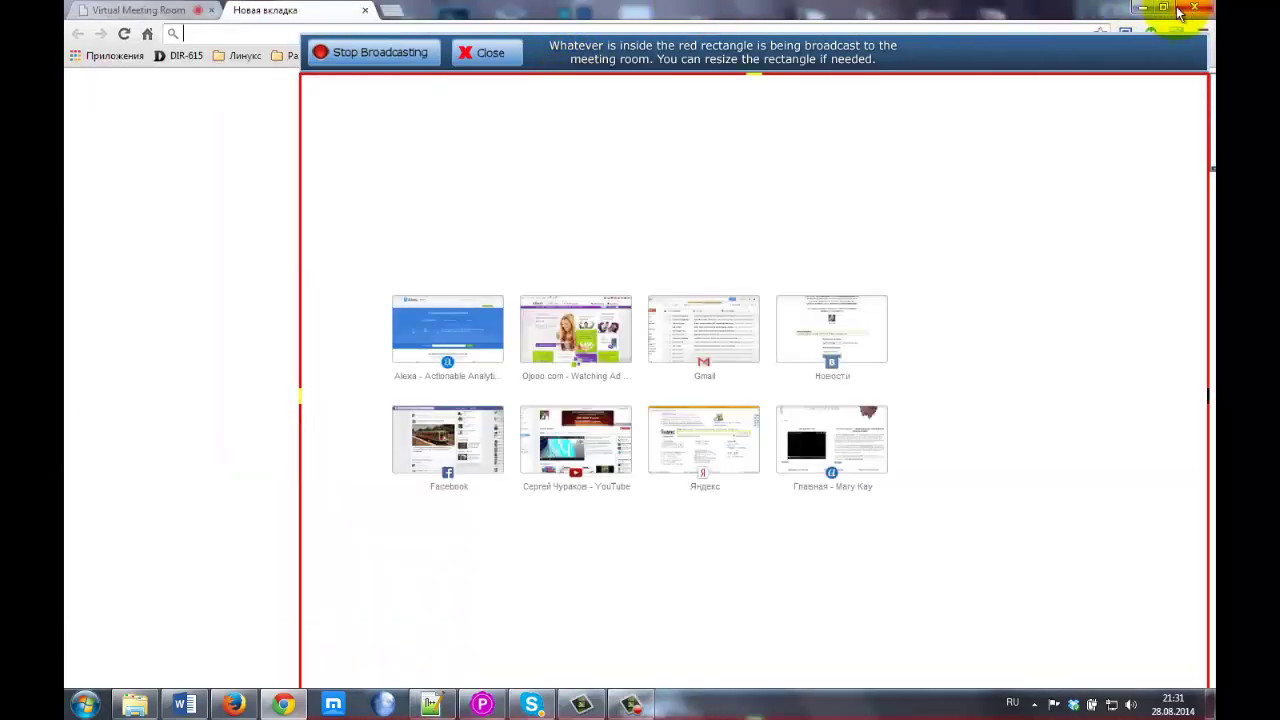
drag(1063, 12, 295, 2)
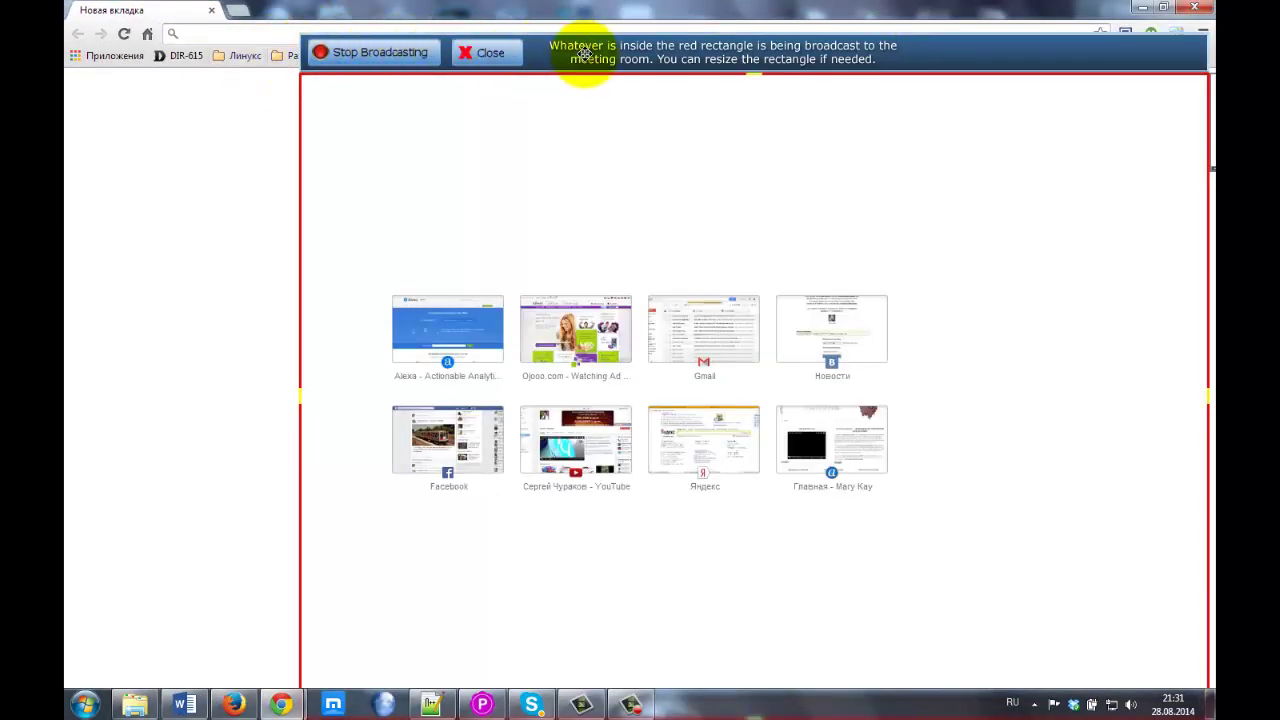
Move the broadcast area up-left, glance at Разработка сайтов bookmarks, and close the browser.
drag(571, 57, 547, 34)
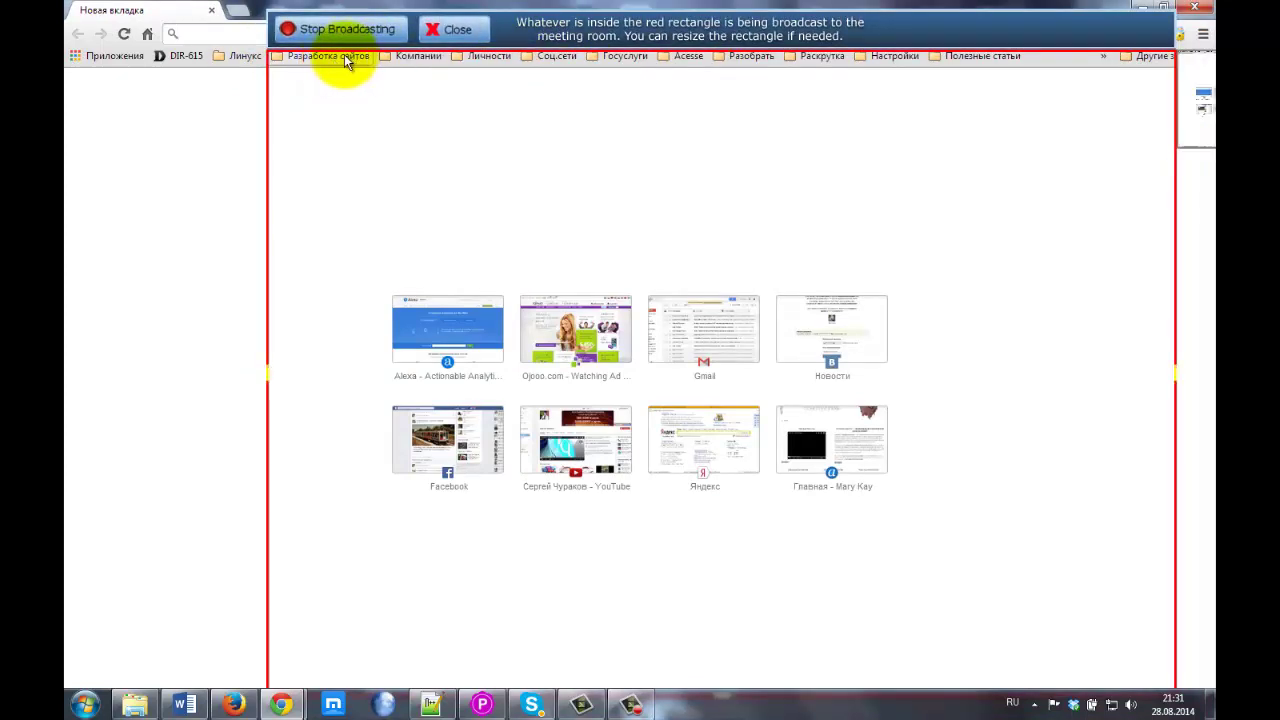
click(340, 56)
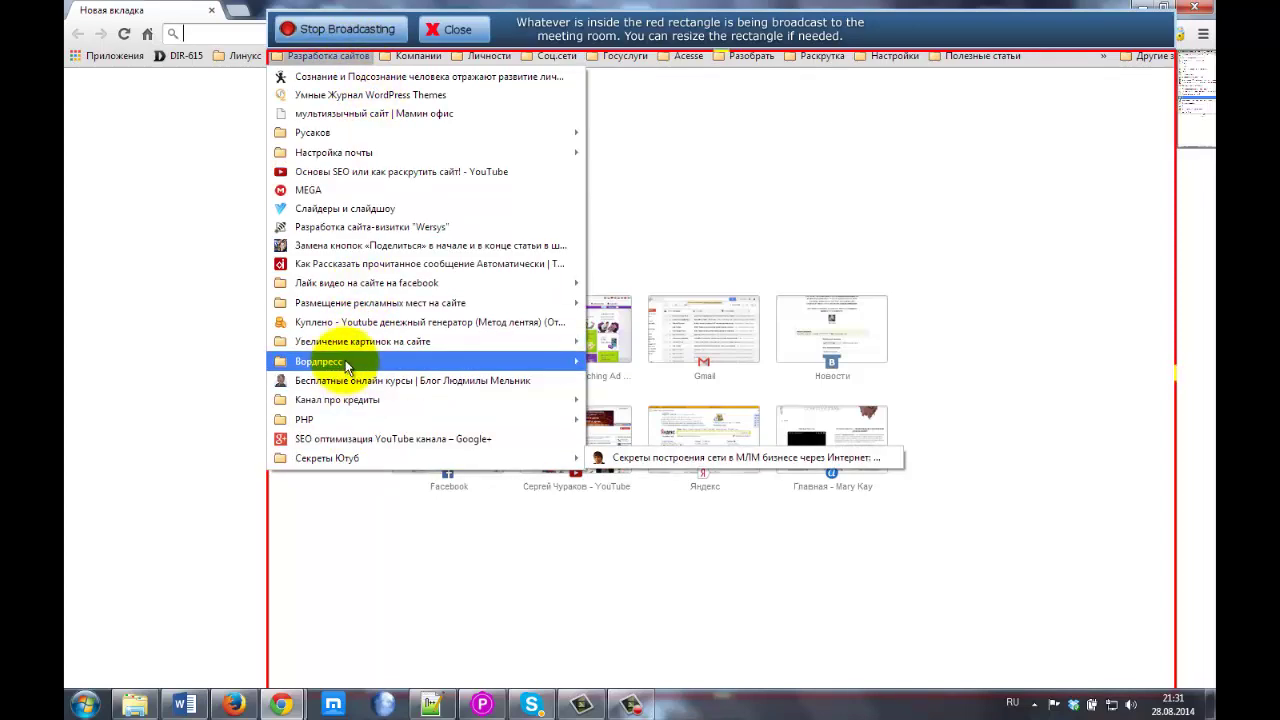
click(297, 8)
click(1201, 9)
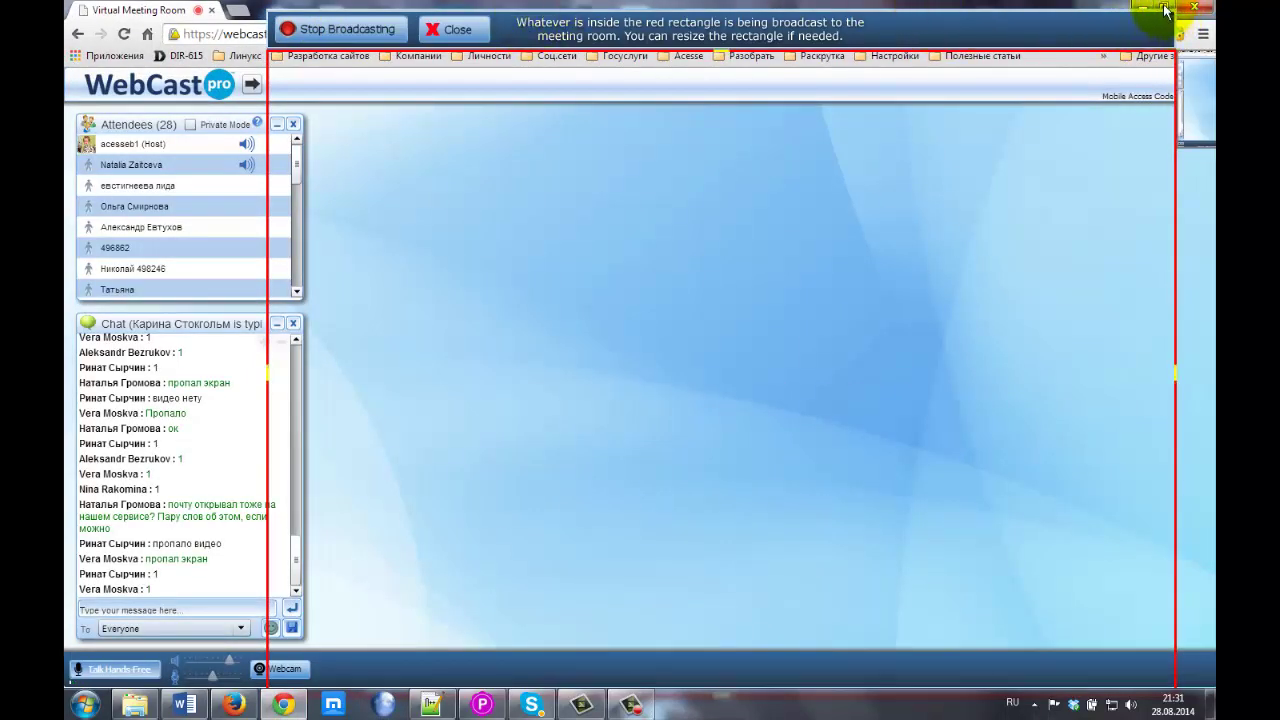
Restore the meeting room window to the top-left and bring Skype forward.
click(1165, 9)
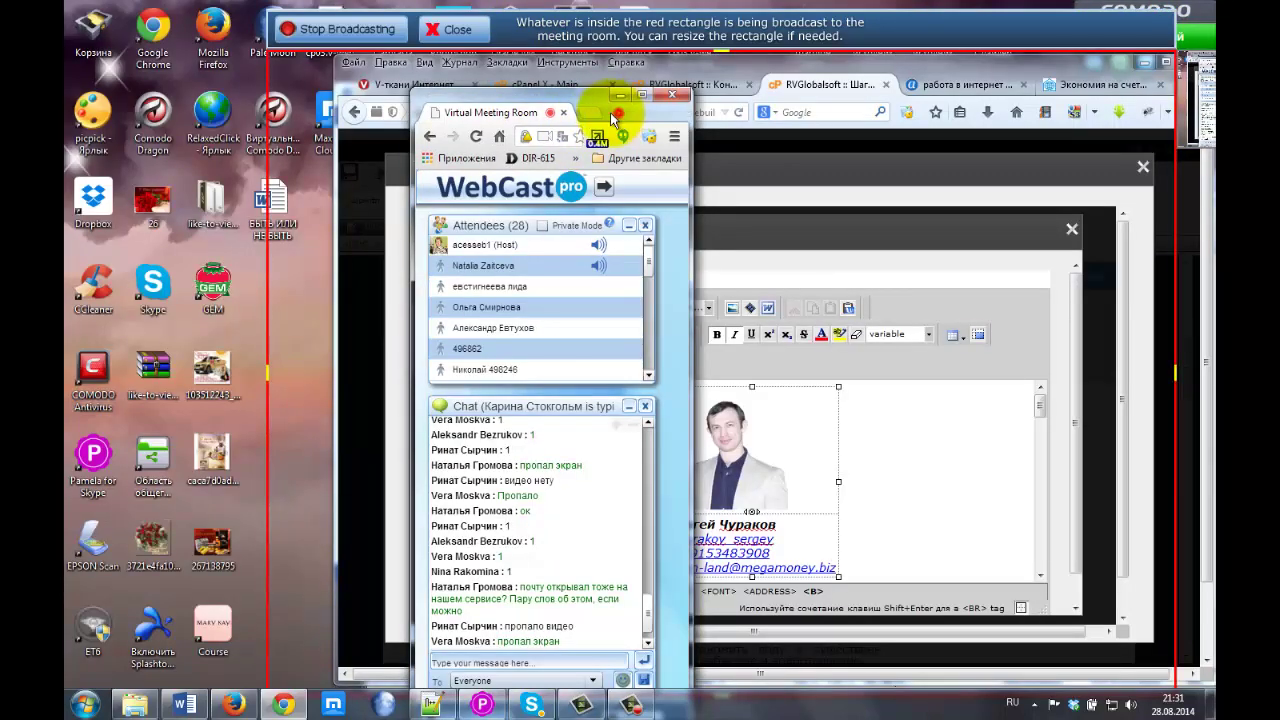
drag(613, 117, 258, 42)
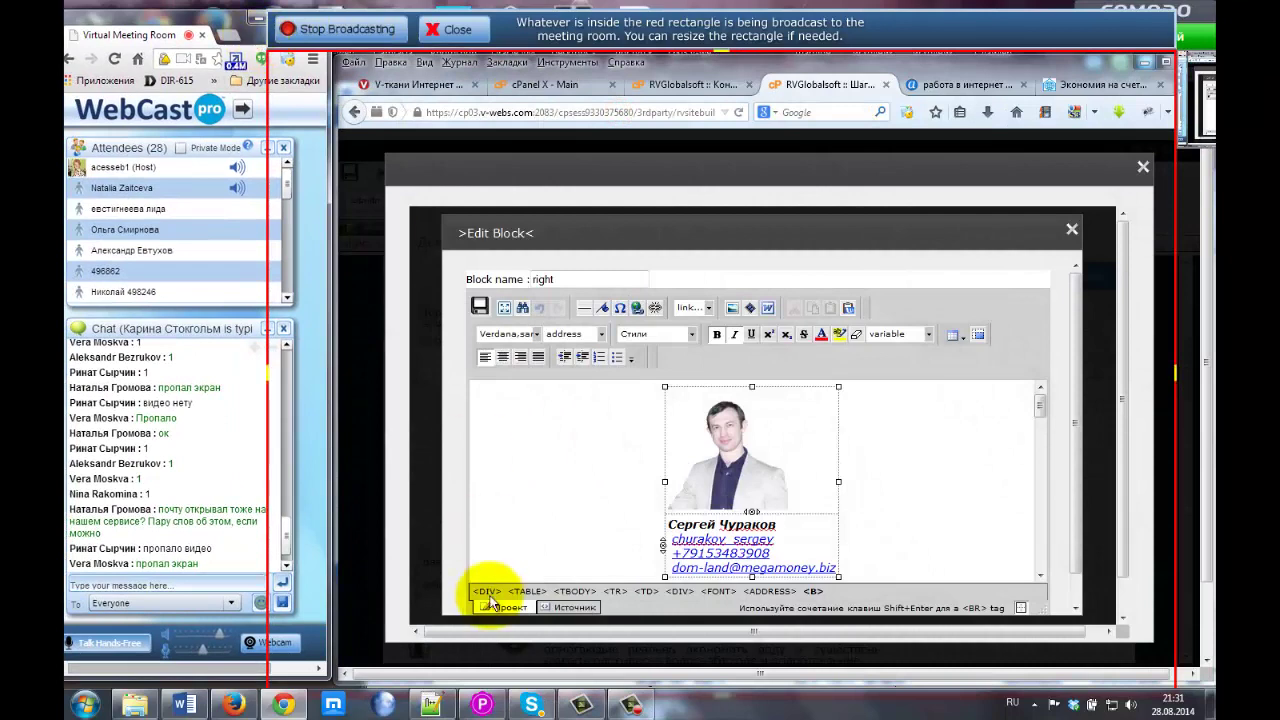
click(531, 704)
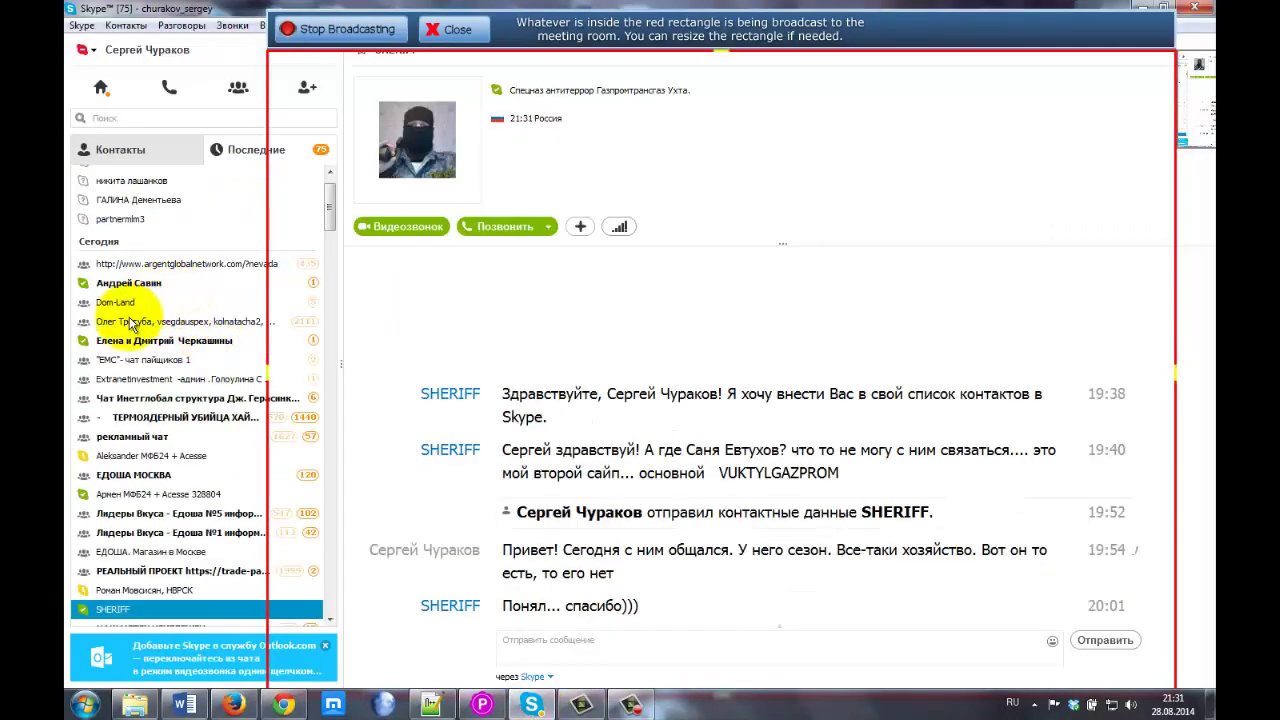
Switch Skype to contacts and open the Acesse Corporation group chat.
click(118, 149)
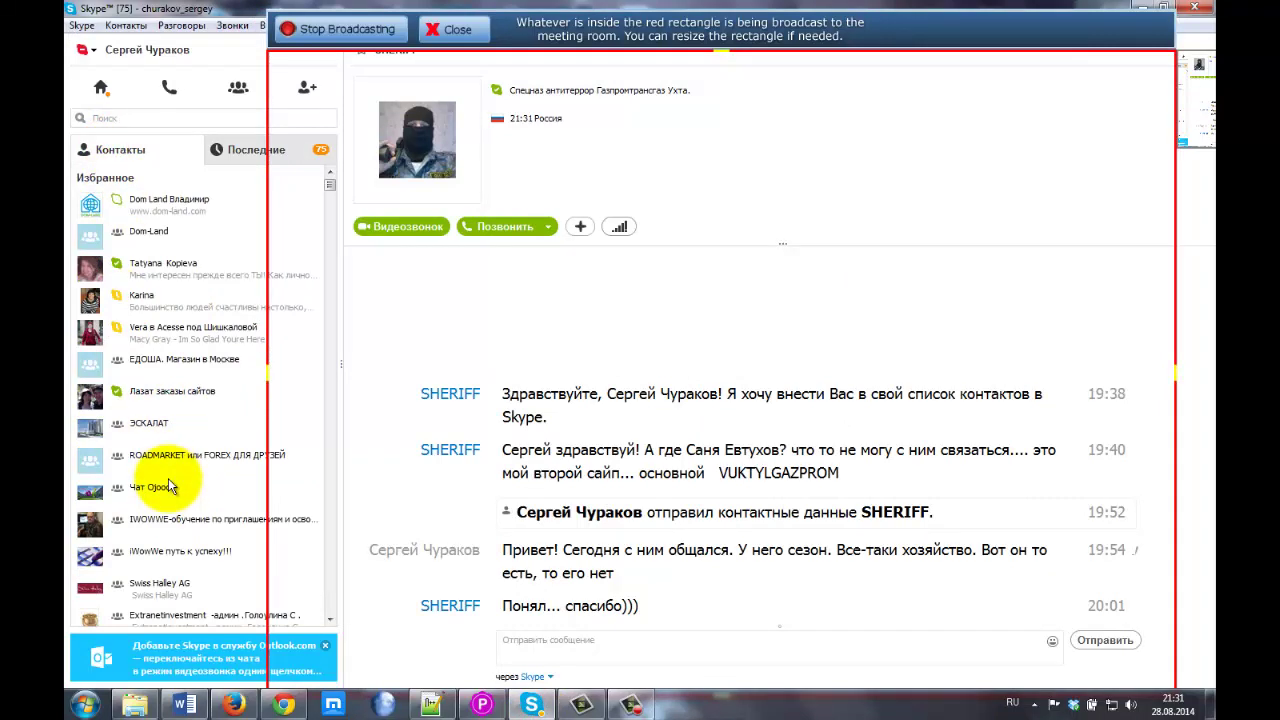
scroll(172, 540, down, 3)
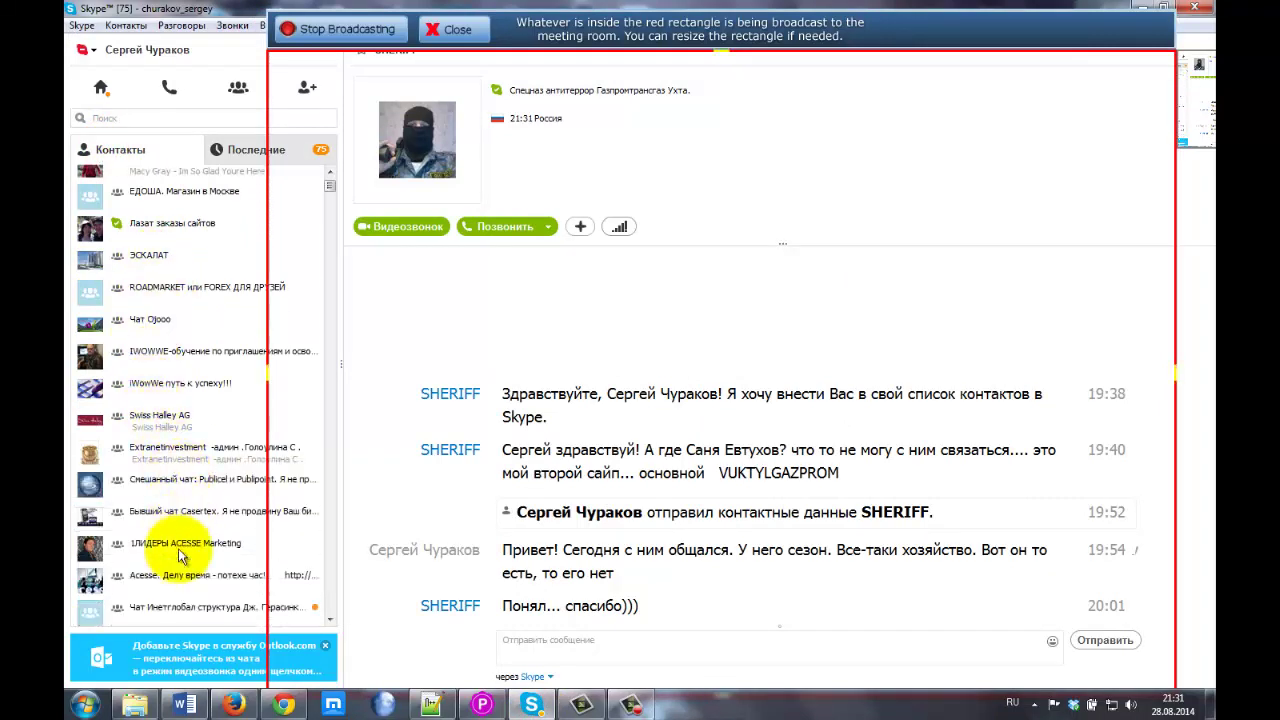
click(171, 605)
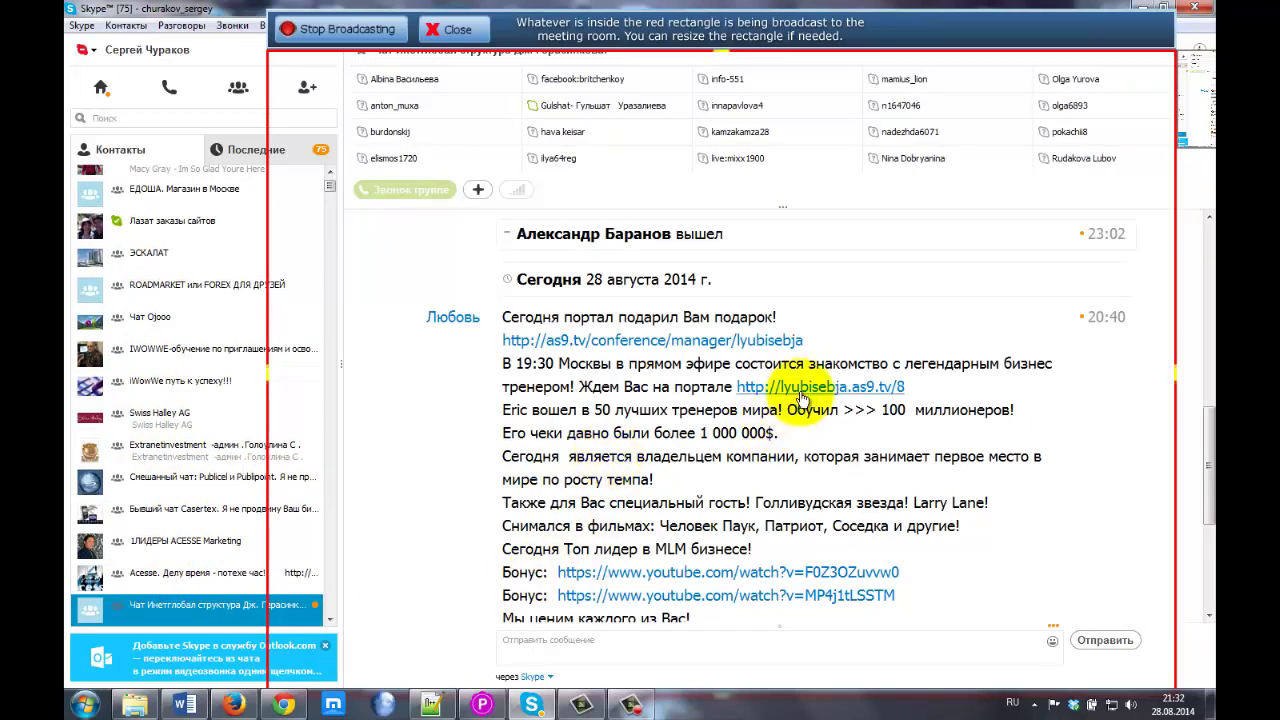
scroll(222, 437, down, 4)
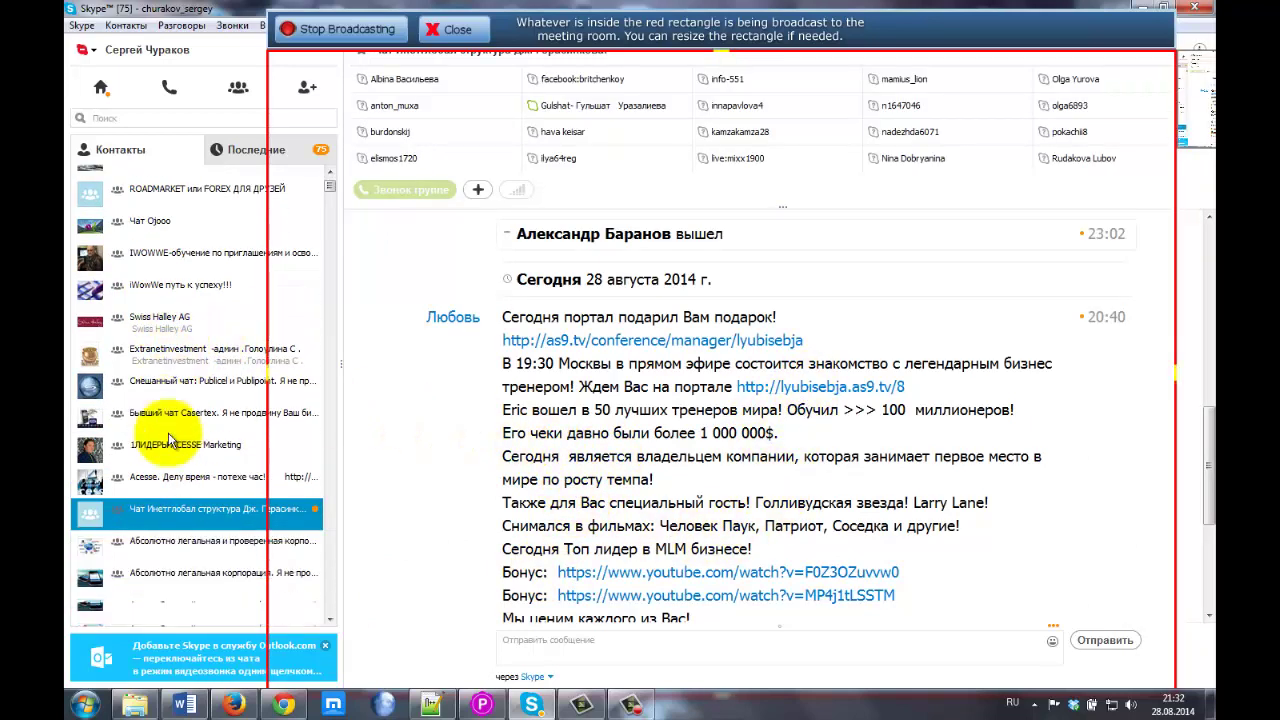
click(179, 514)
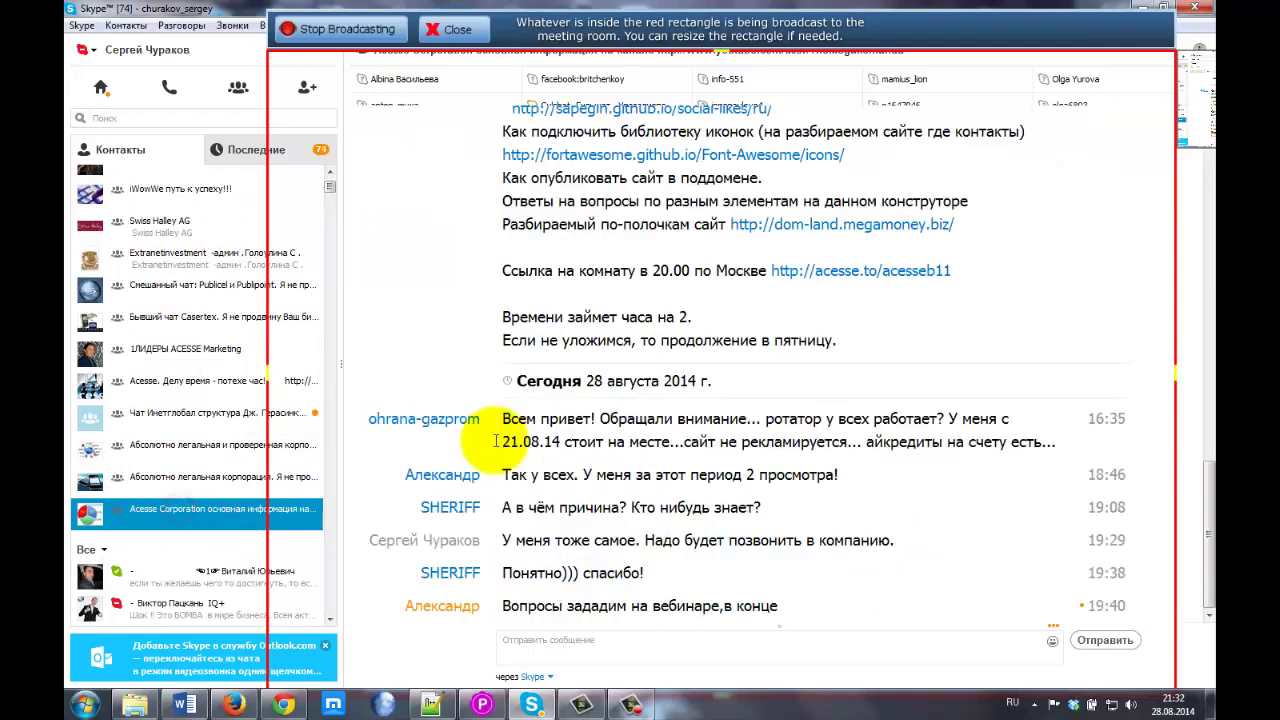
scroll(510, 490, up, 5)
scroll(535, 462, up, 1)
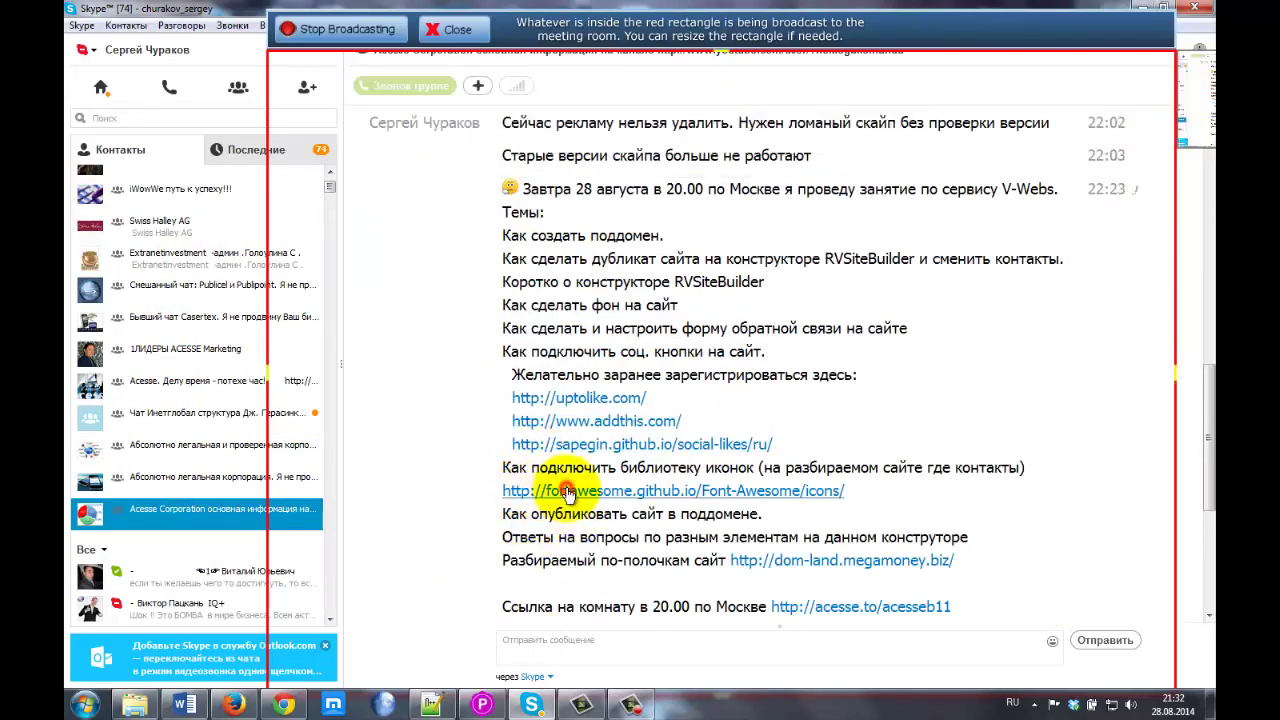
Launch the fortawesome.github.io icons link from the lesson announcement.
click(566, 493)
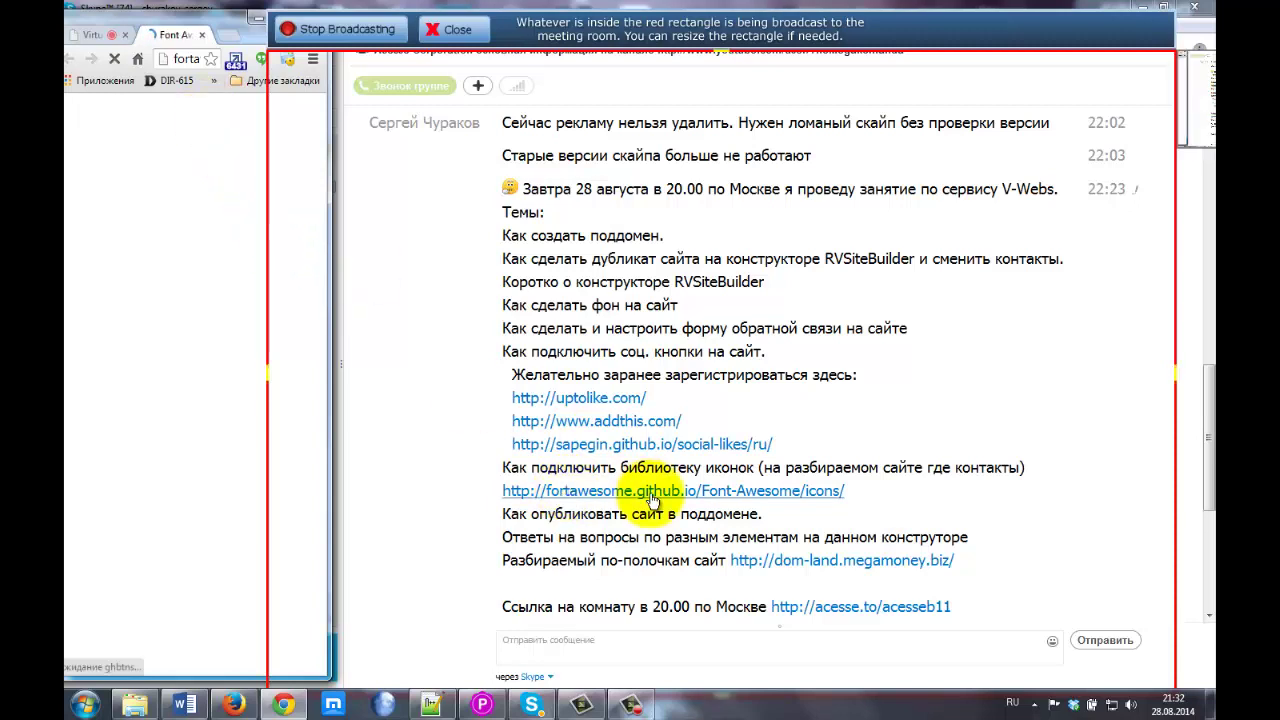
scroll(651, 500, down, 3)
right_click(651, 500)
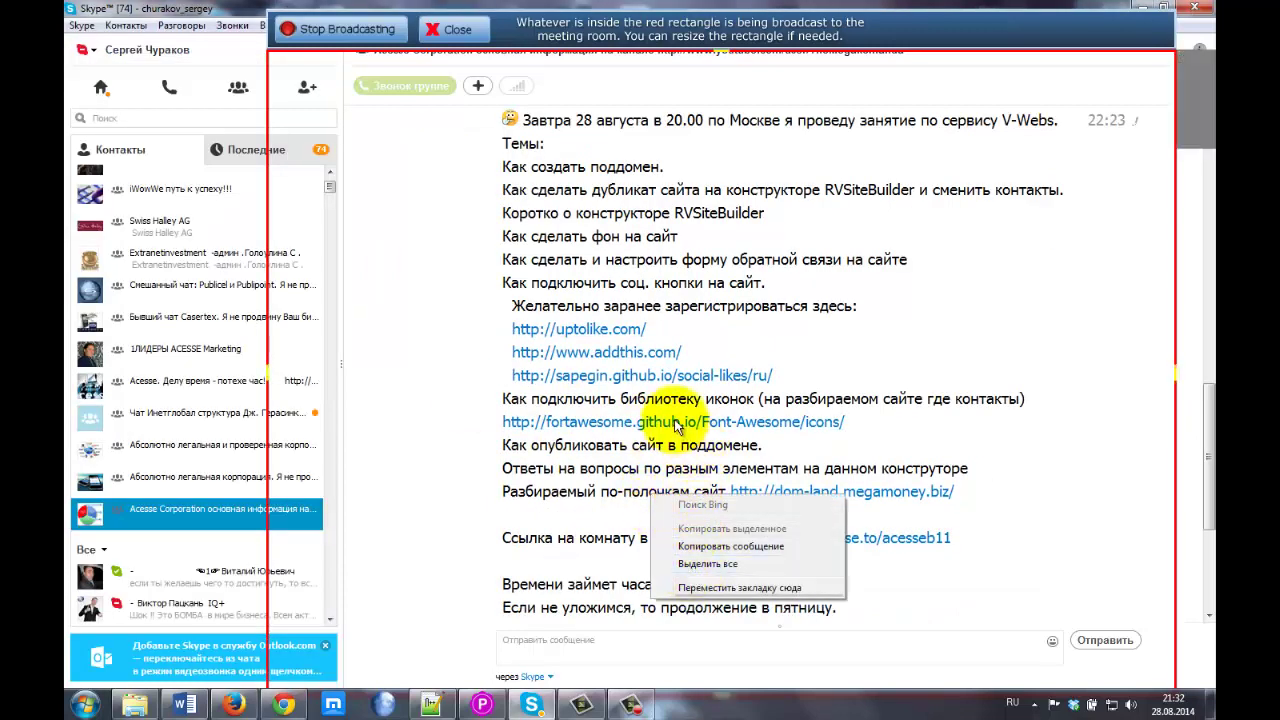
click(227, 10)
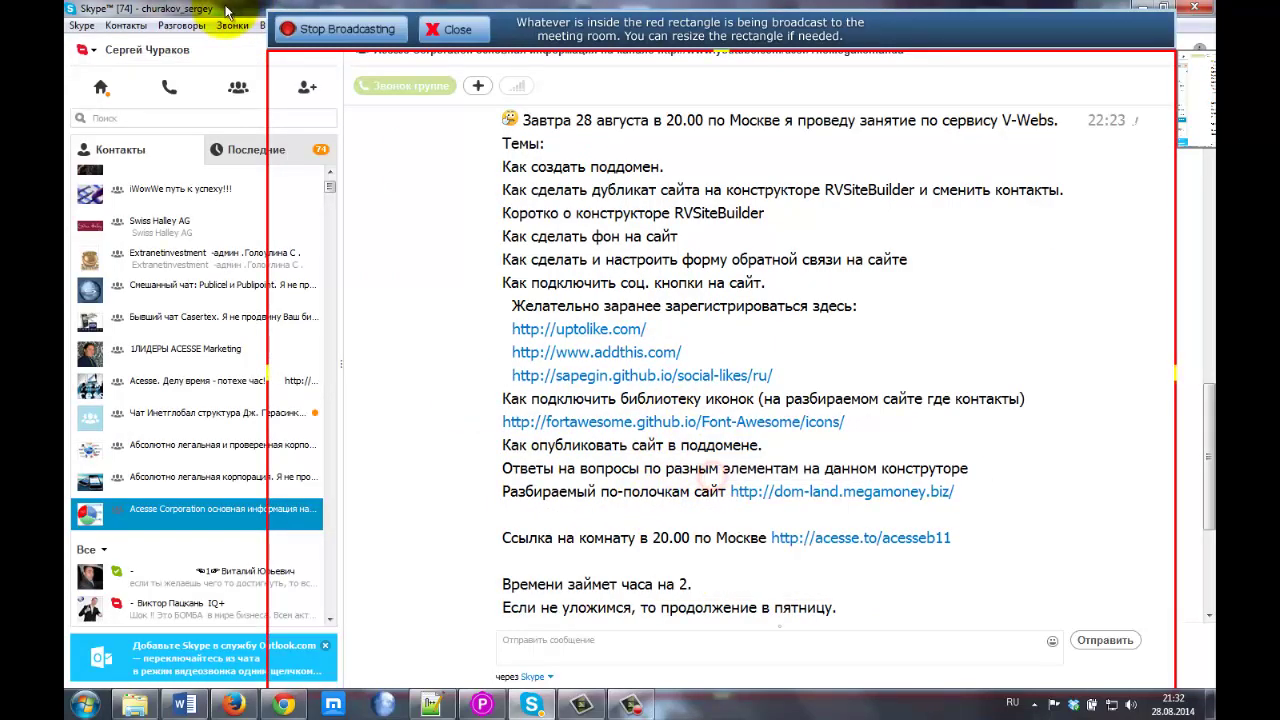
Close Skype, send the Font-Awesome URL in the WebCast chat, and nudge the broadcast bar right.
click(1198, 8)
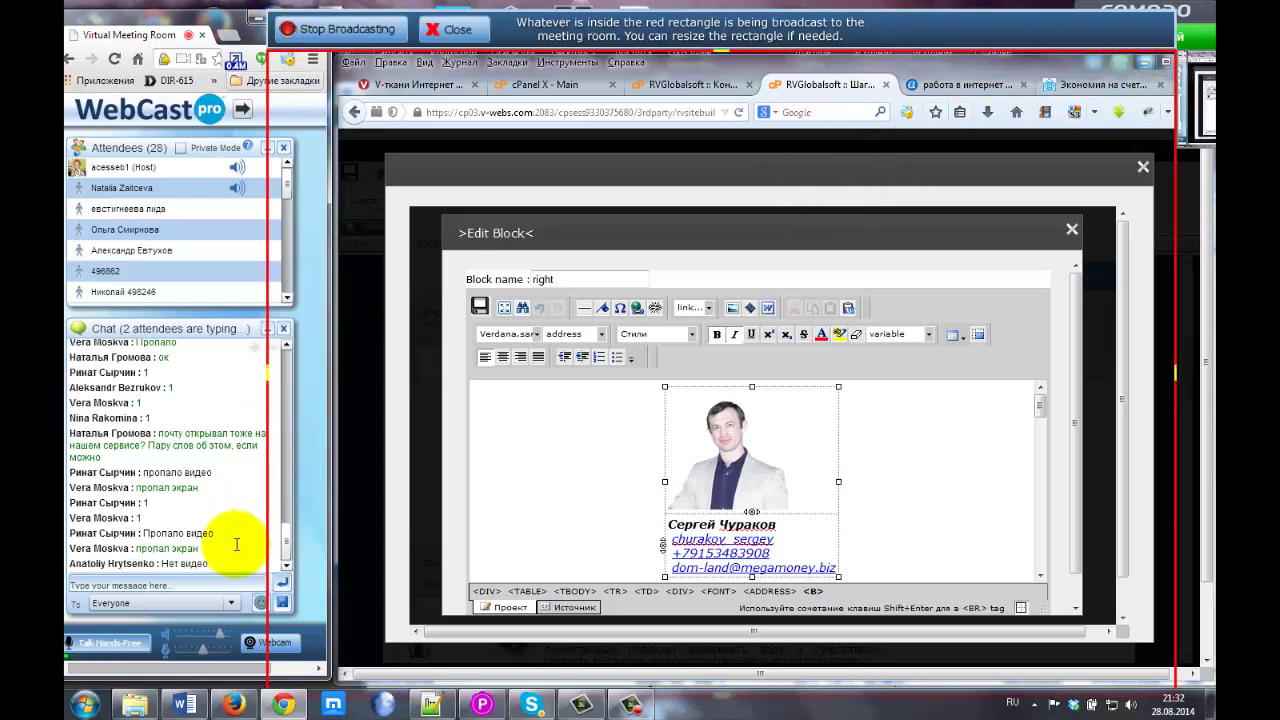
click(122, 587)
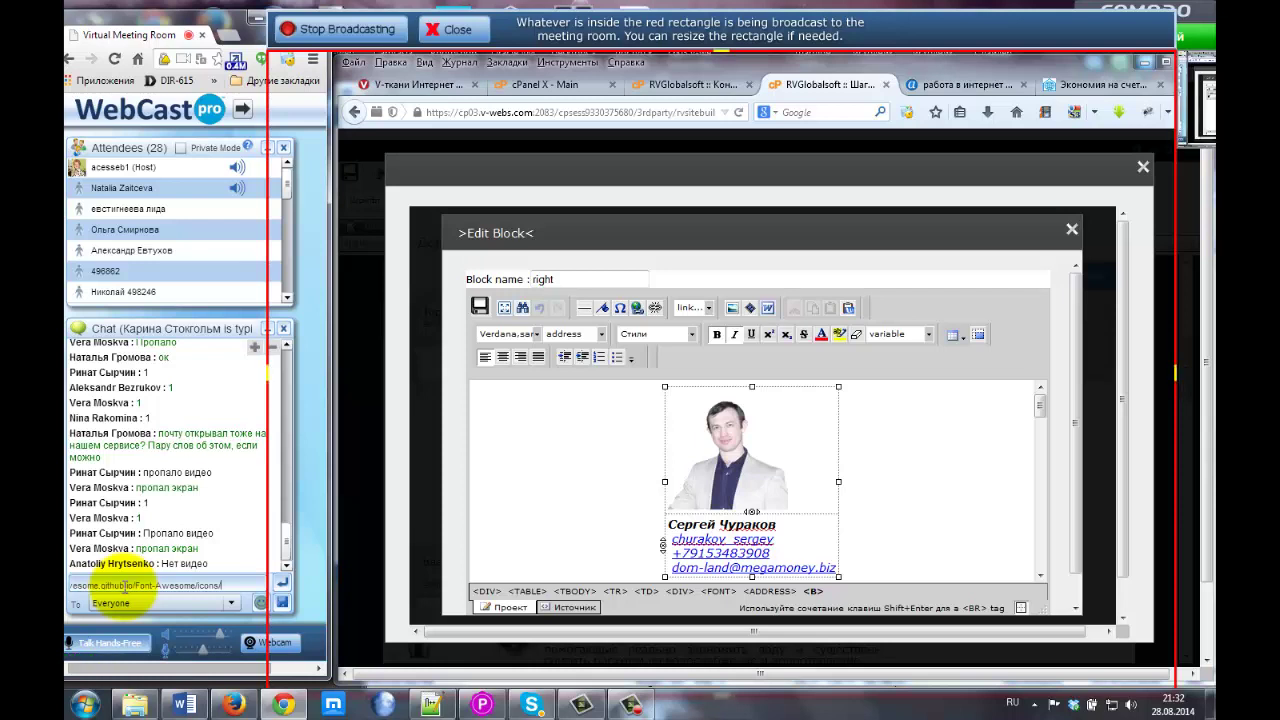
key(Return)
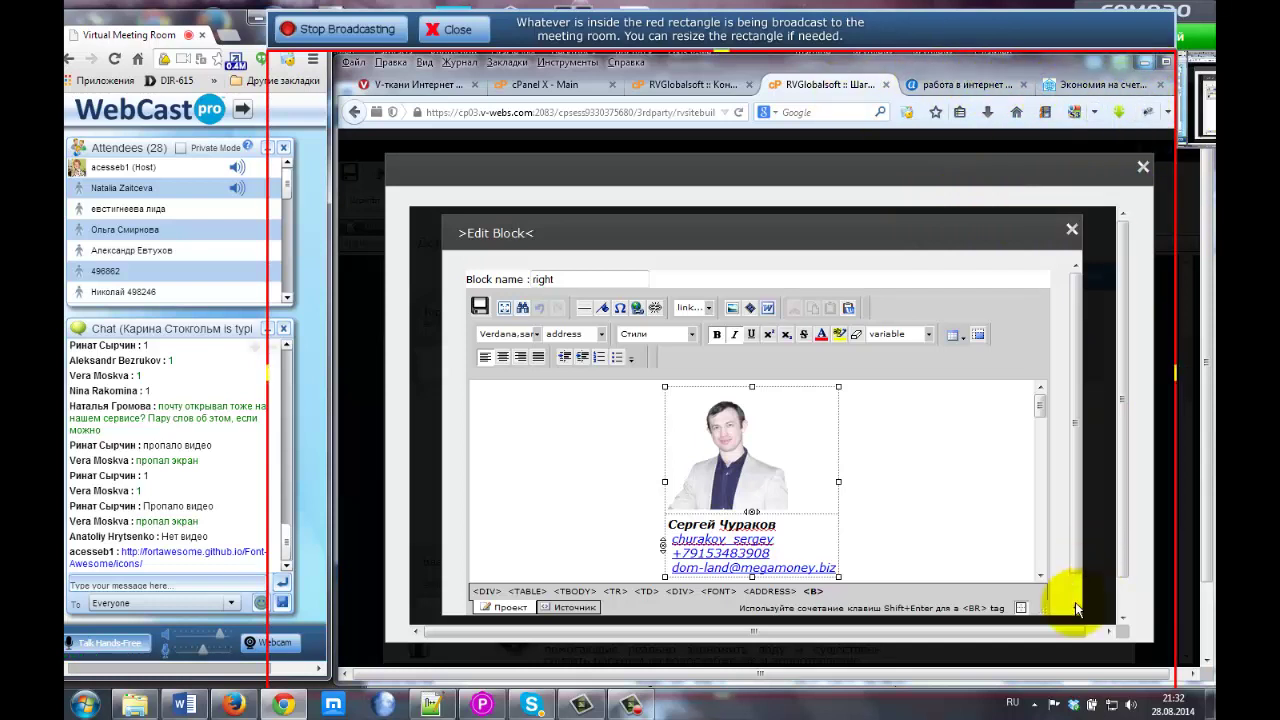
click(1108, 631)
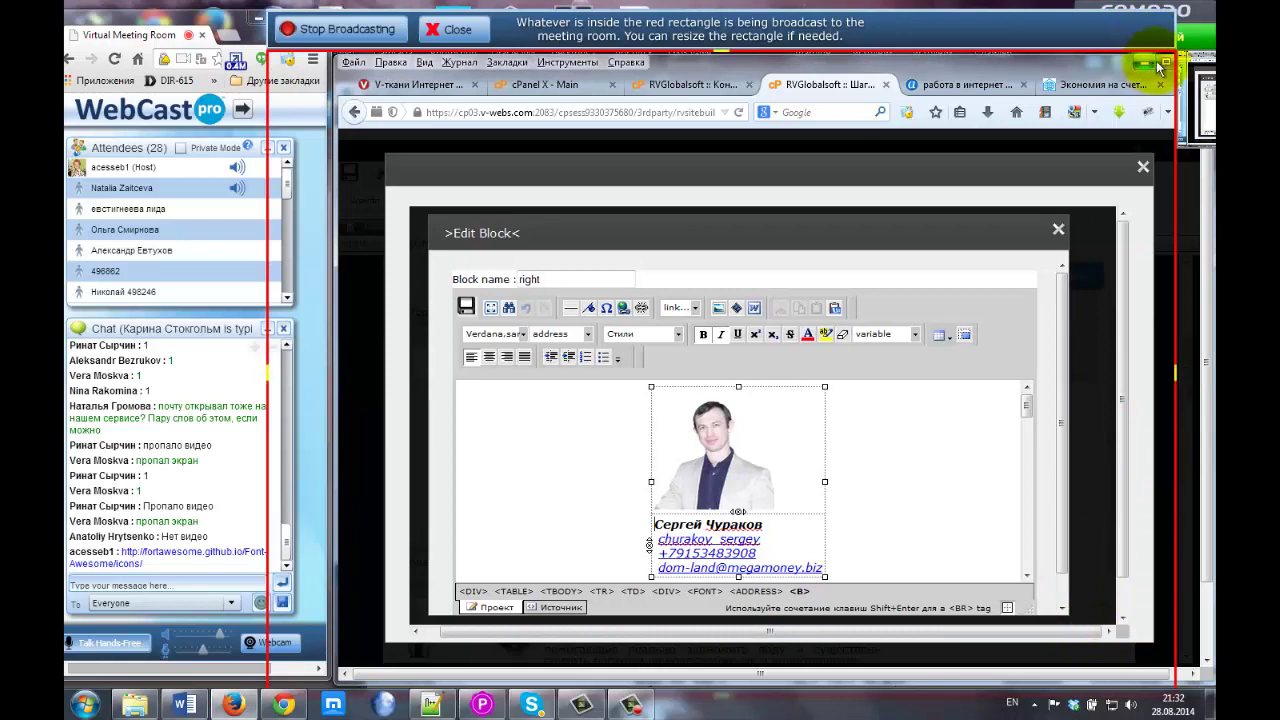
drag(1165, 62, 1192, 62)
Load fortawesome.github.io/Font-Awesome/icons/ in a new browser page.
key(ctrl+t)
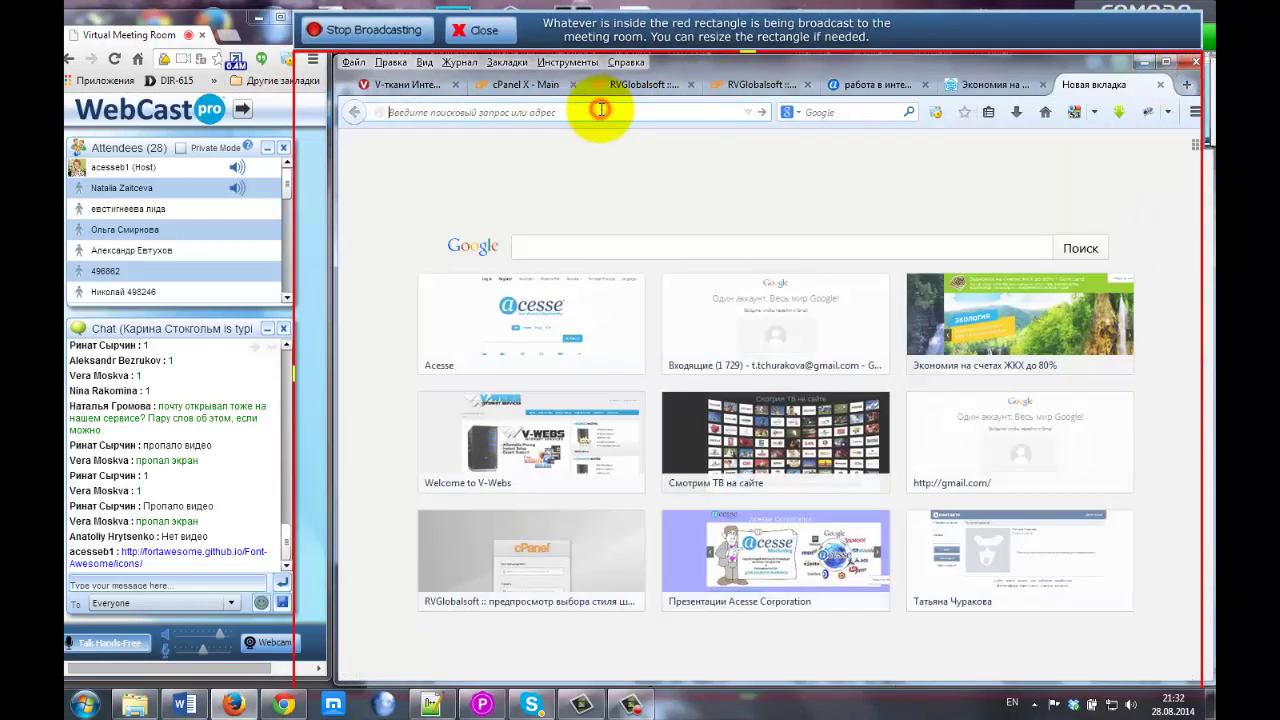
key(Return)
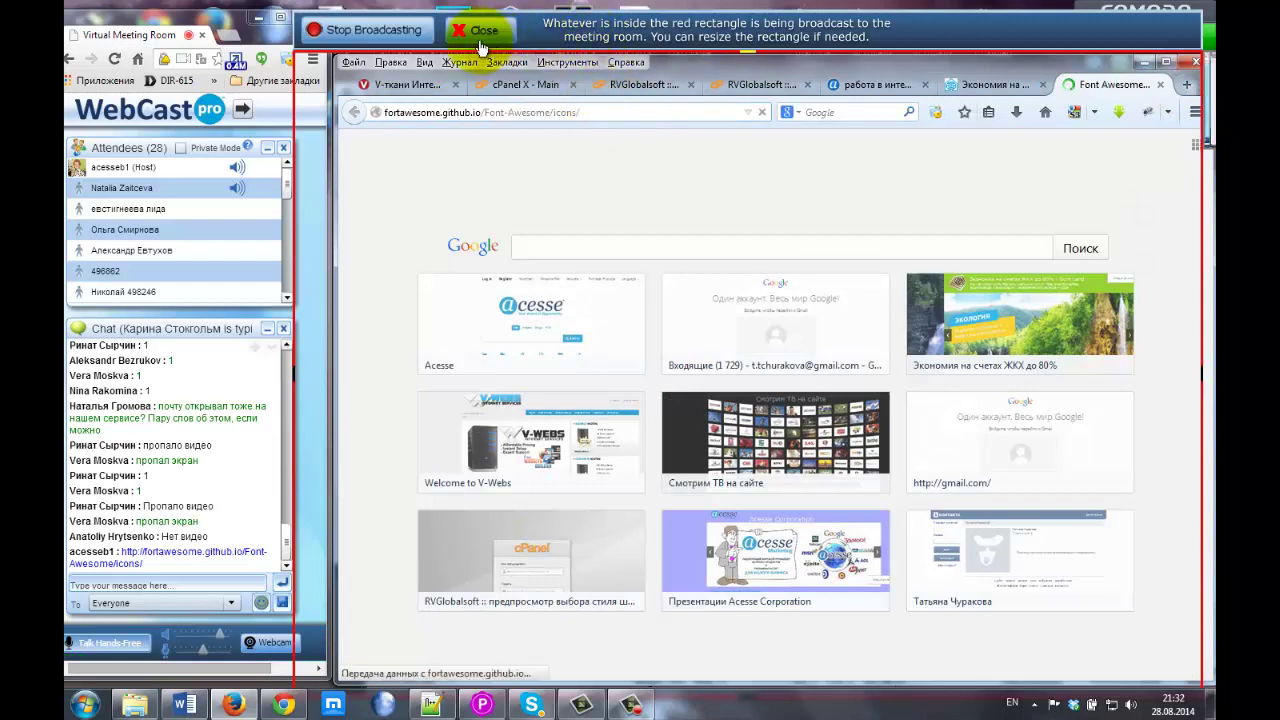
click(385, 32)
click(386, 34)
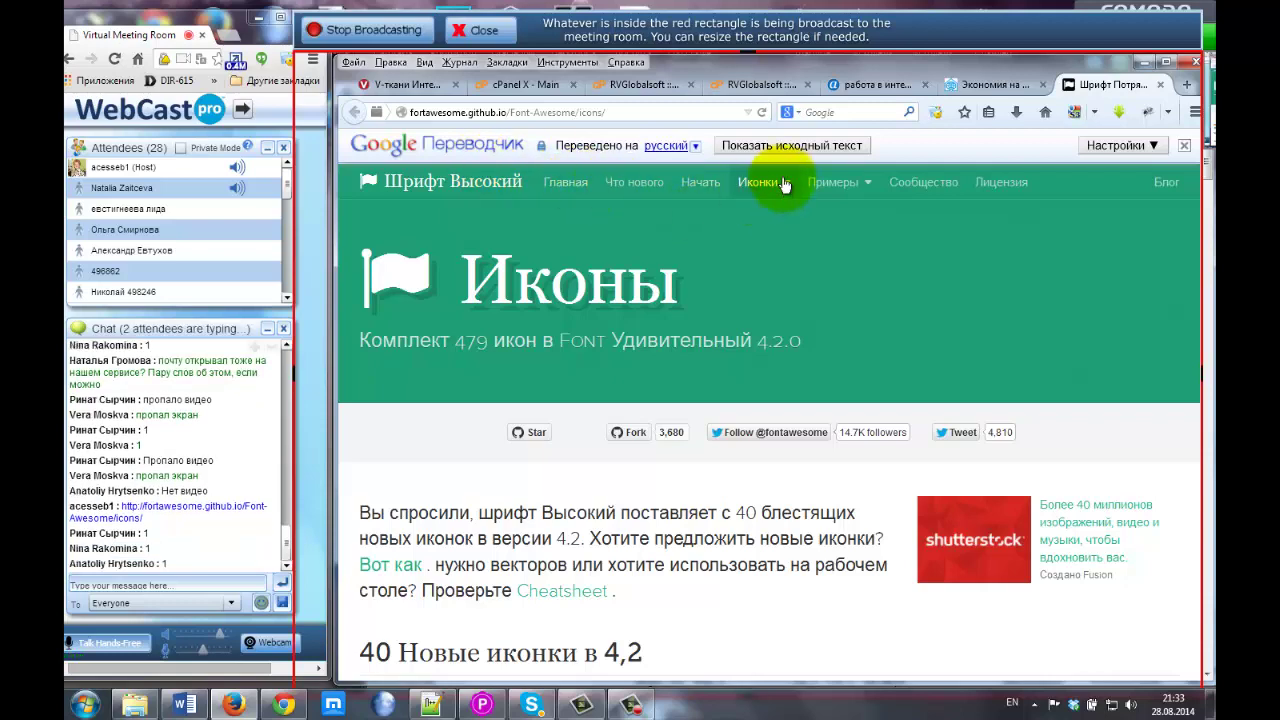
Glance at the dom-land site, then scroll through the 479 Font Awesome 4.2.0 icons.
click(985, 84)
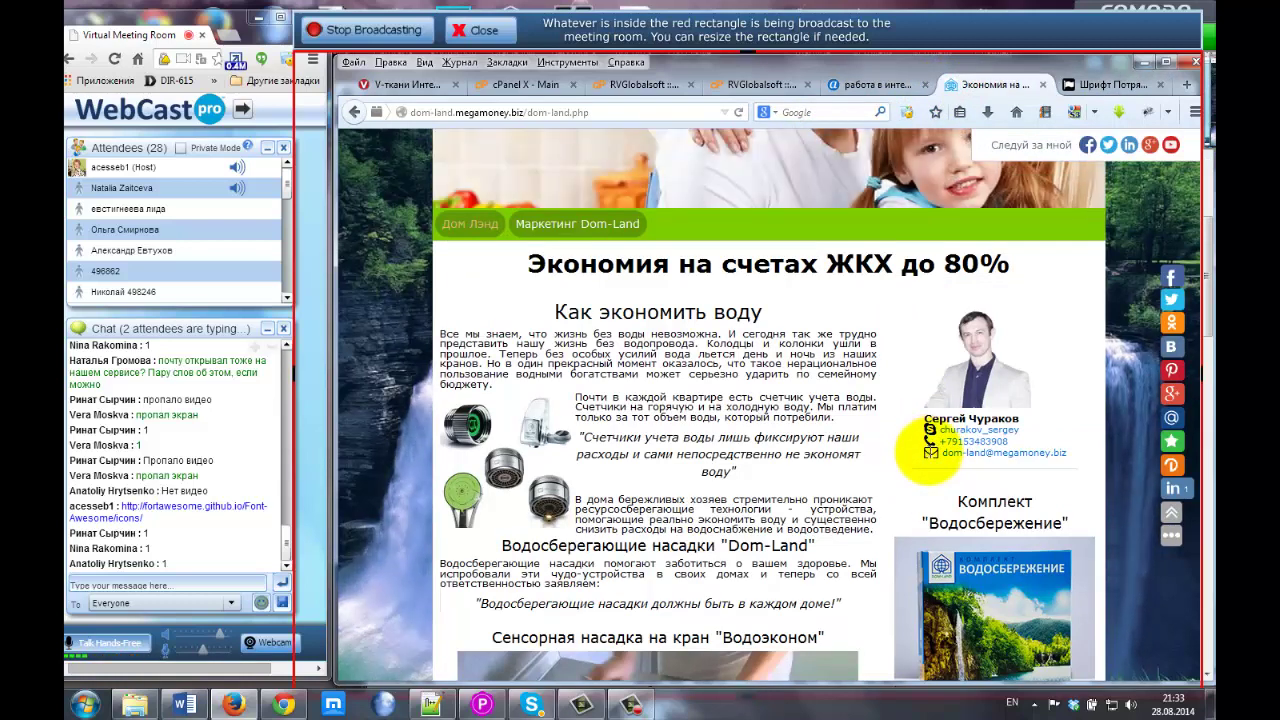
click(1090, 82)
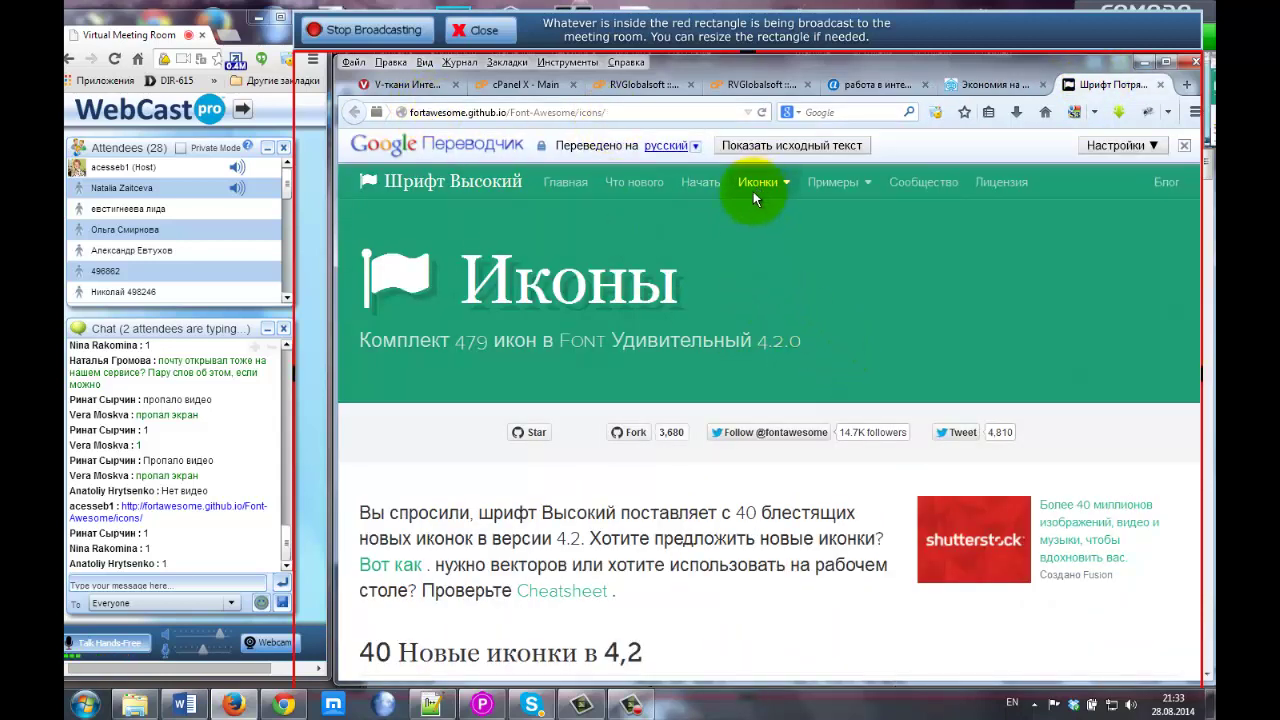
scroll(698, 297, down, 5)
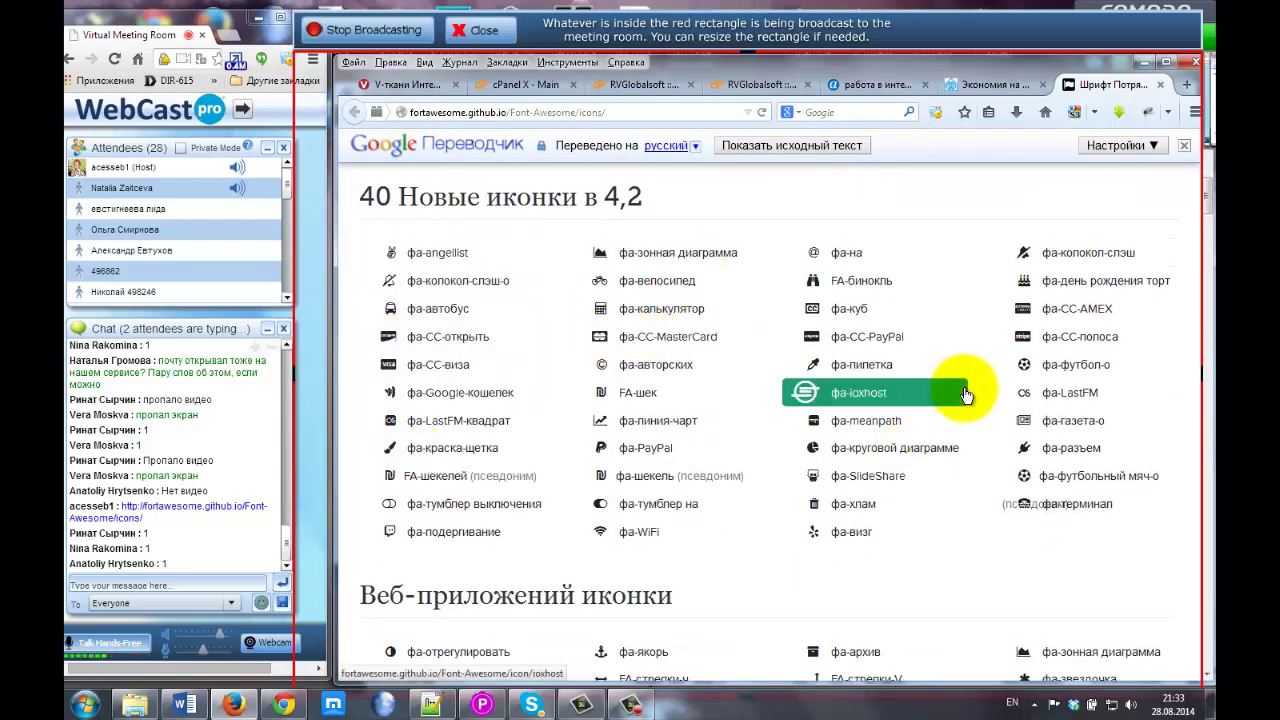
scroll(962, 393, down, 3)
scroll(966, 395, down, 10)
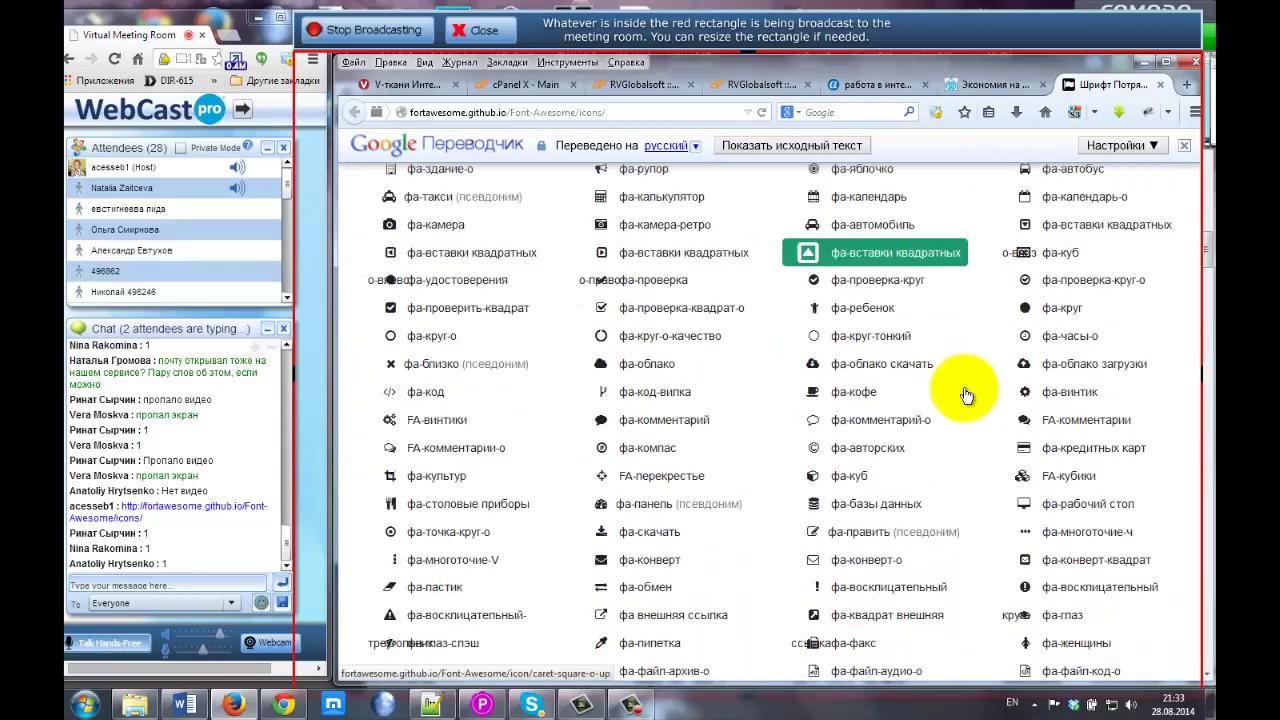
scroll(595, 375, down, 5)
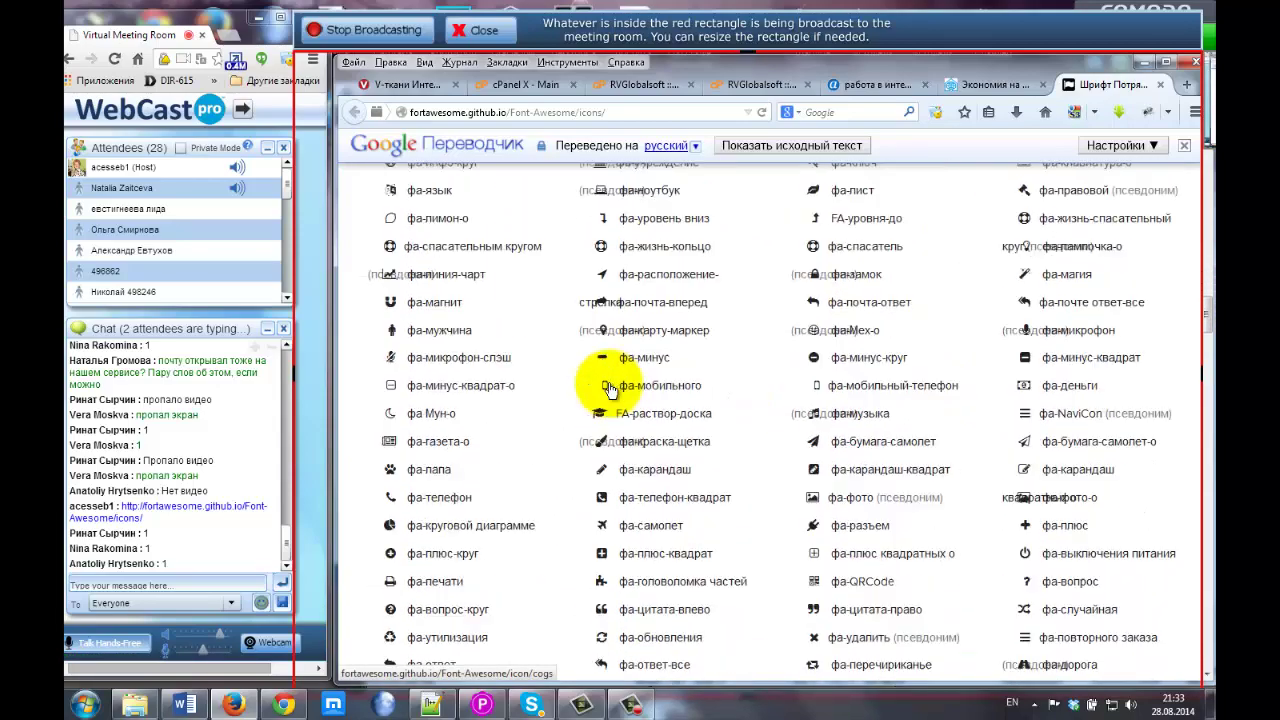
scroll(609, 390, up, 15)
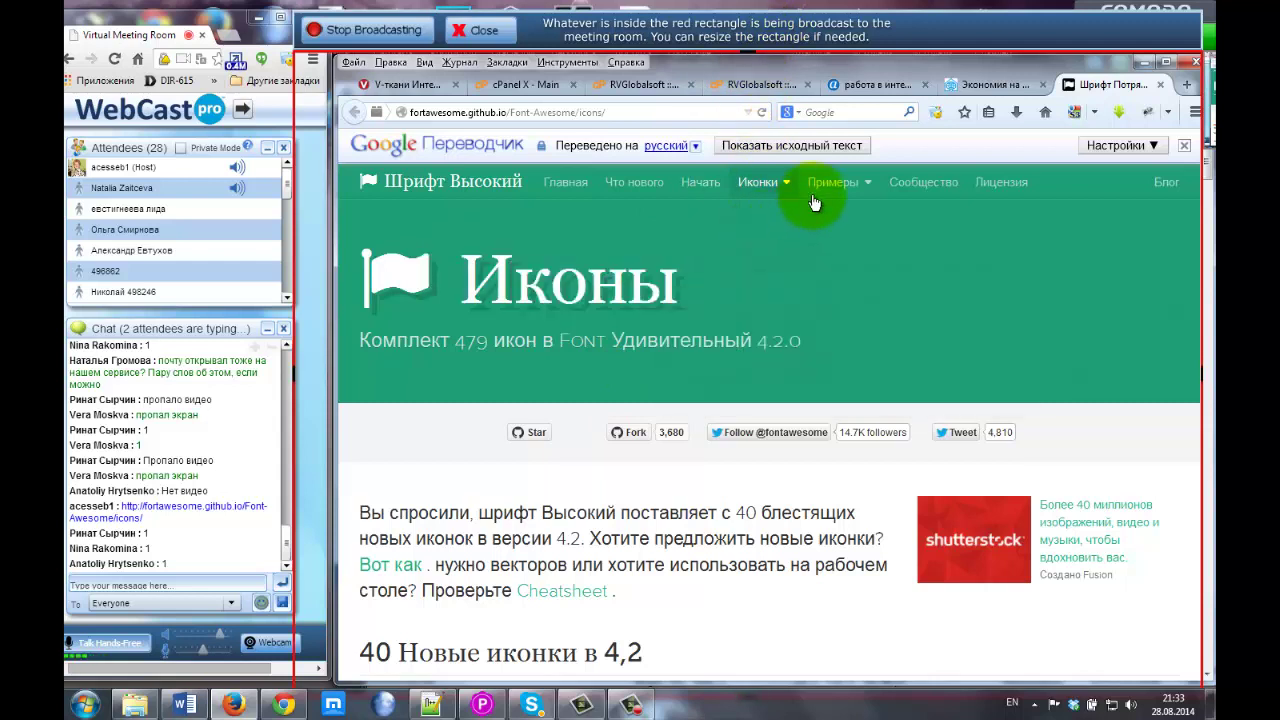
Save font-awesome-4.2.0.zip (373 KB) from the Font Awesome home page's Download button.
click(566, 186)
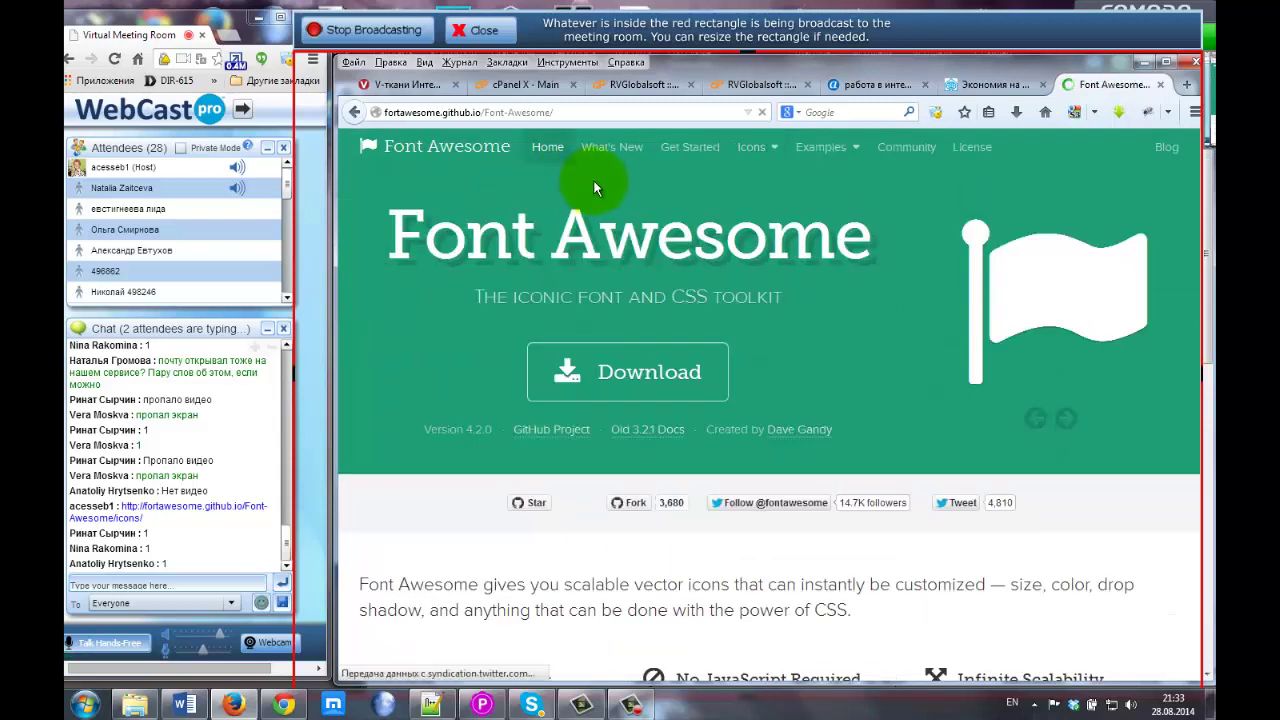
click(537, 158)
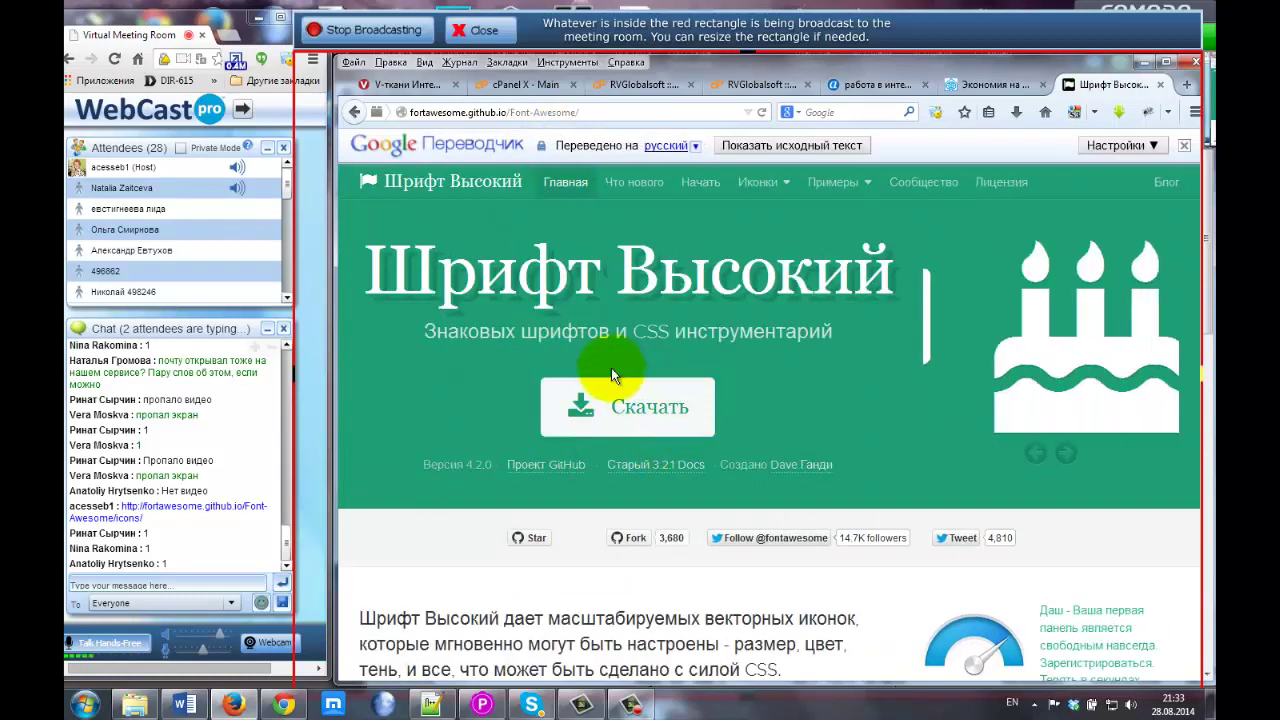
mouse_move(605, 410)
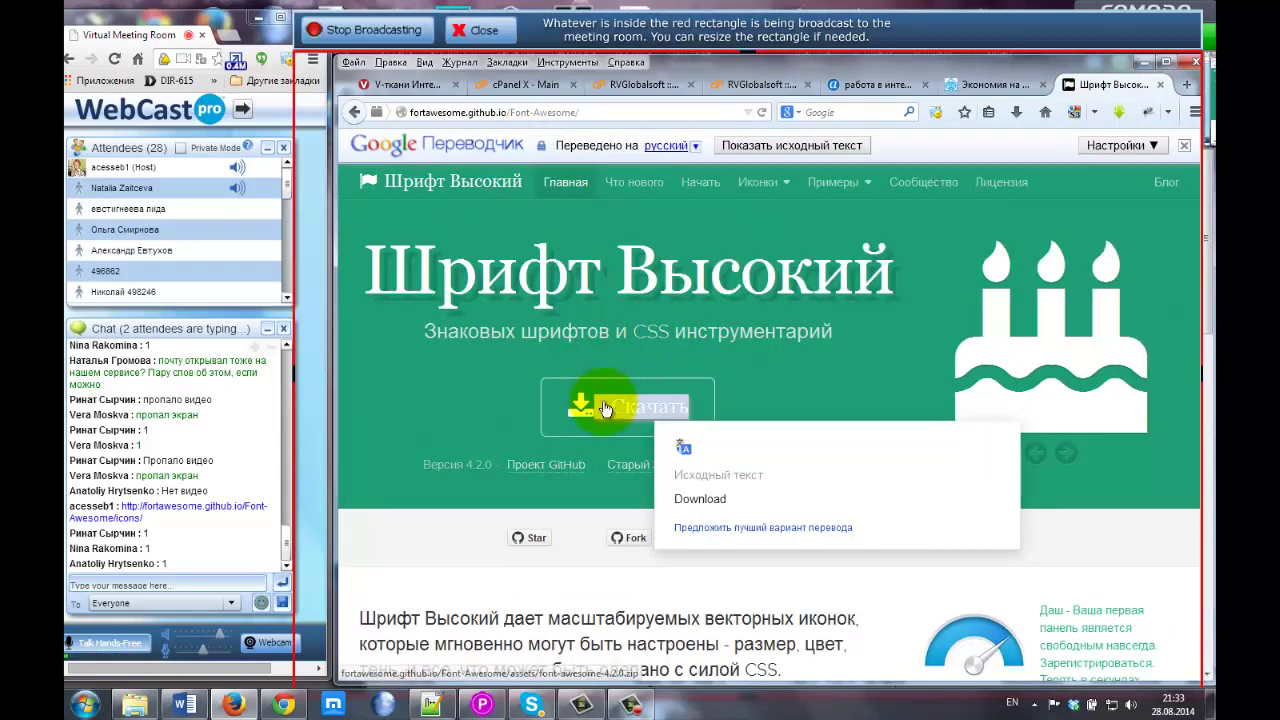
scroll(520, 340, down, 2)
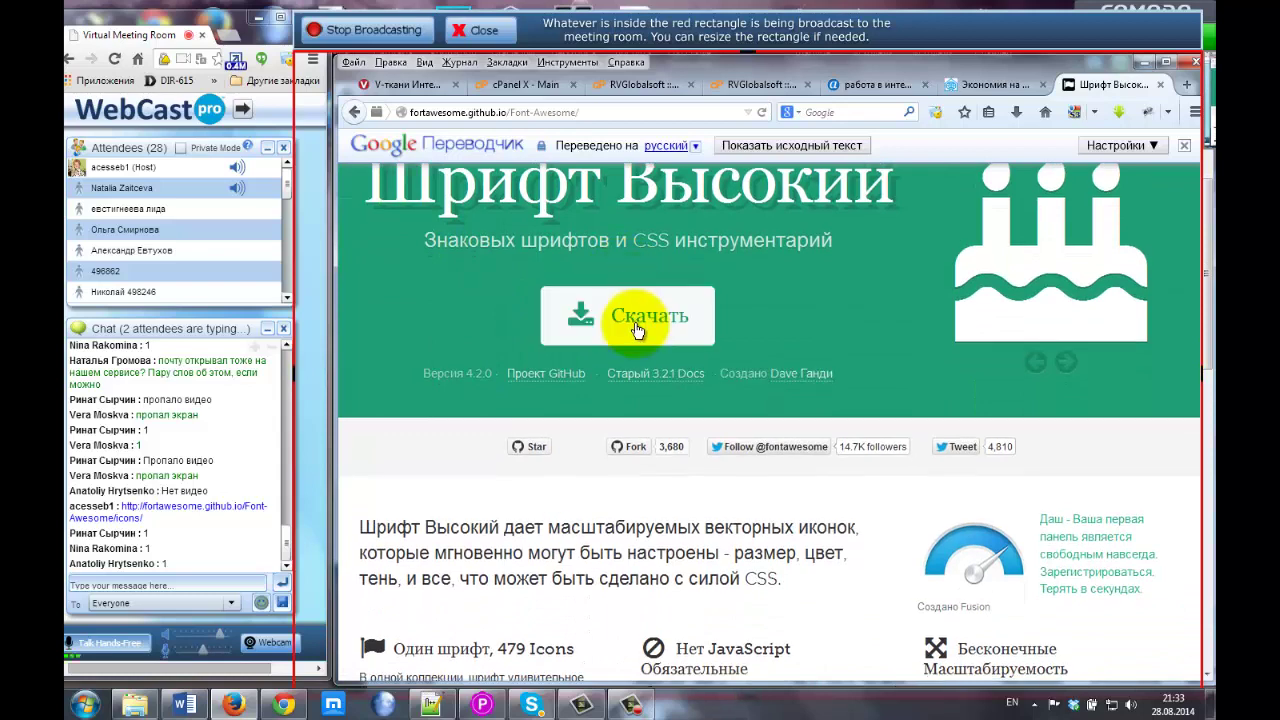
click(637, 330)
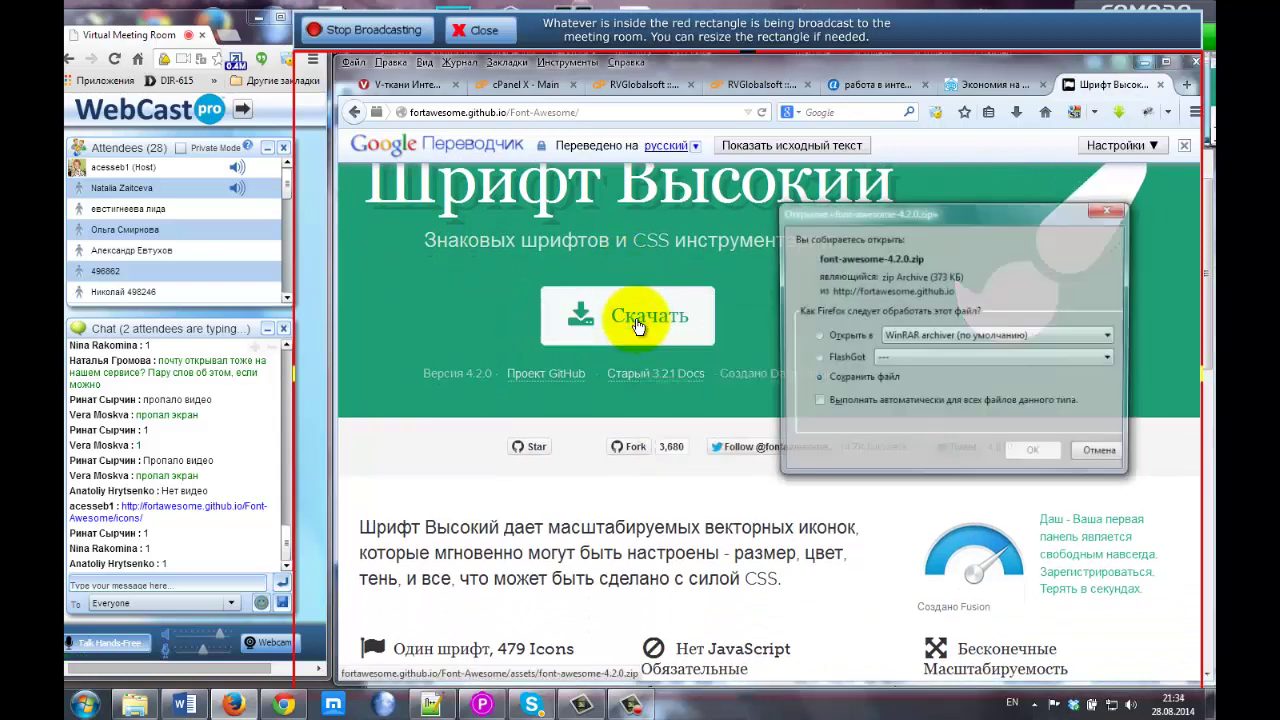
click(1015, 455)
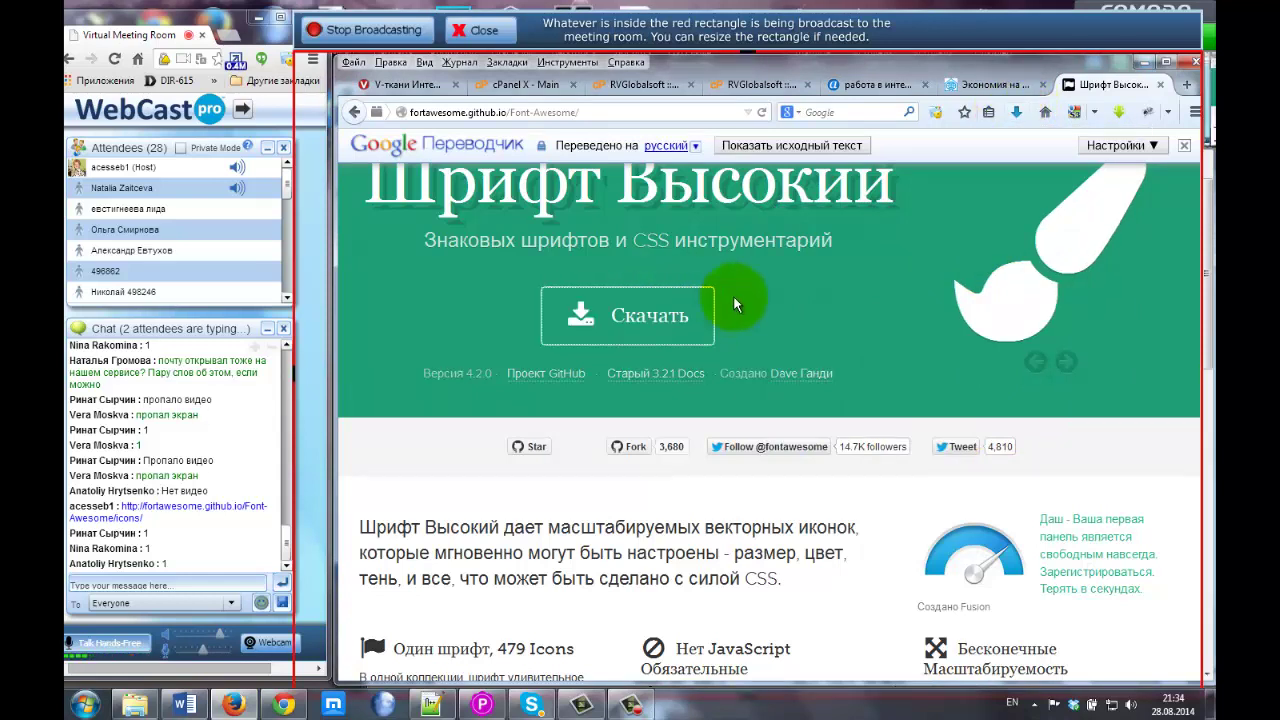
Launch cPanel's File Manager rooted at the megamoney.biz document root.
click(638, 86)
click(546, 88)
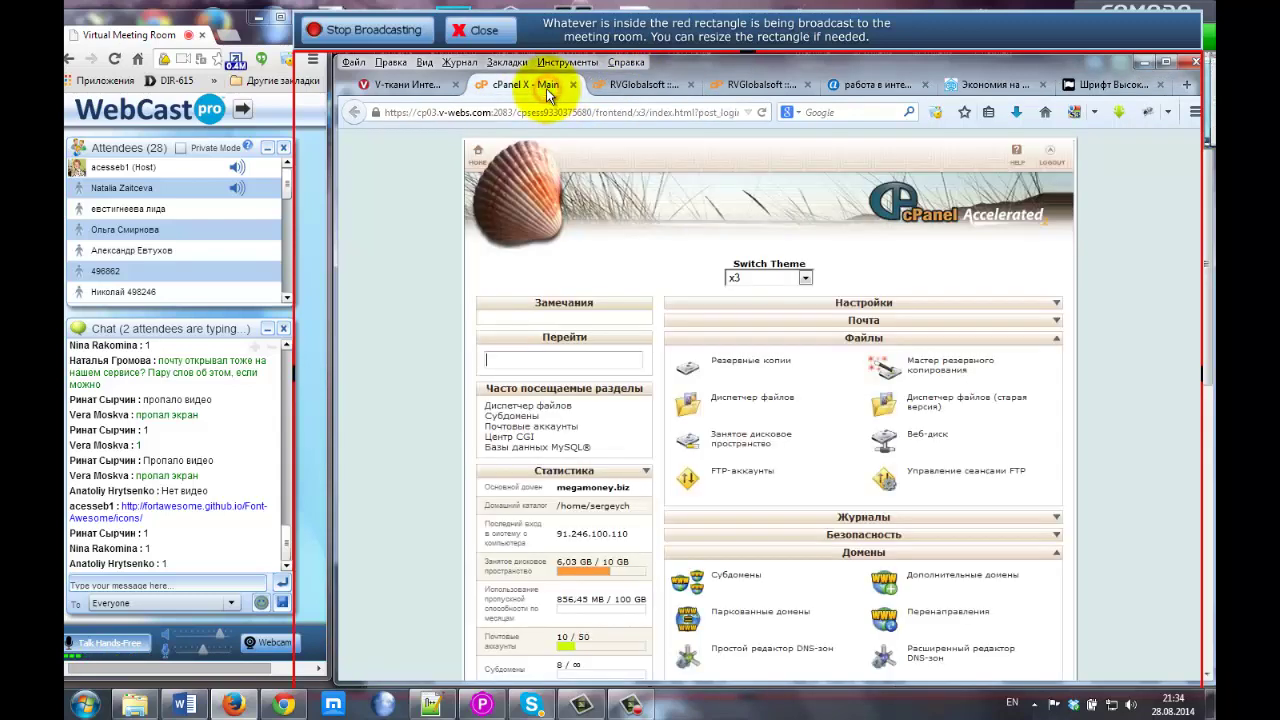
scroll(1155, 228, down, 2)
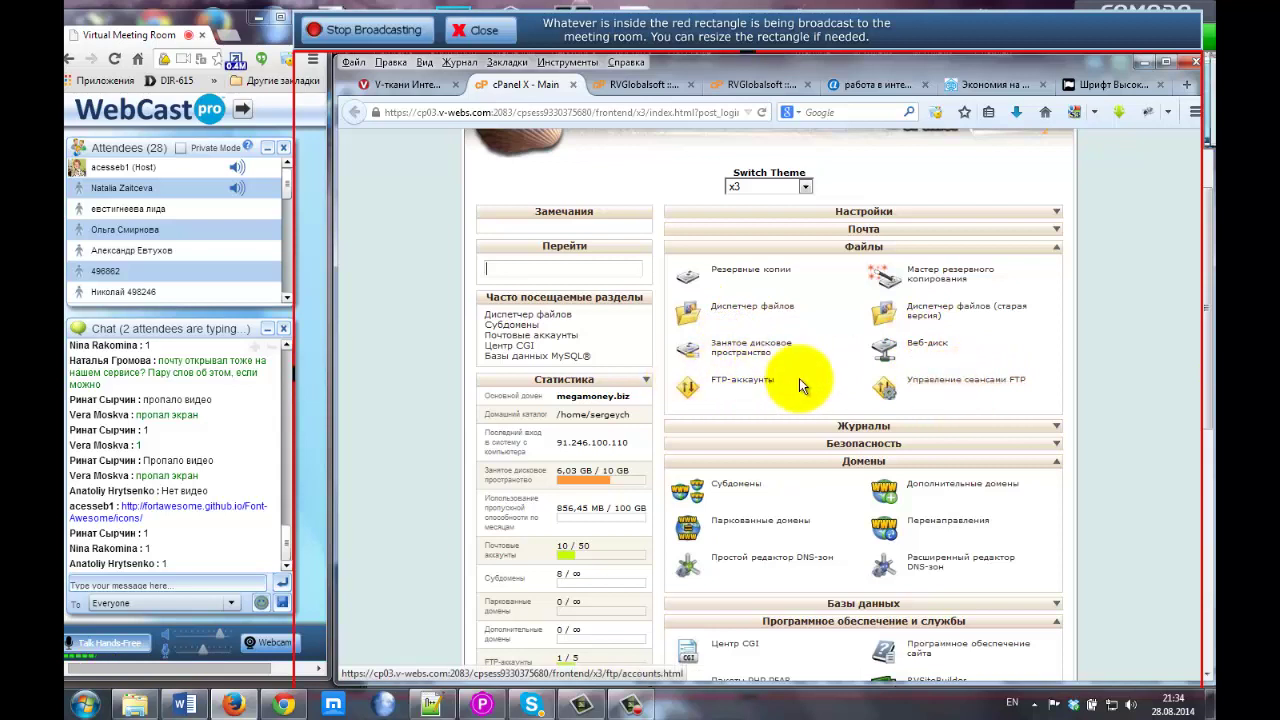
click(745, 310)
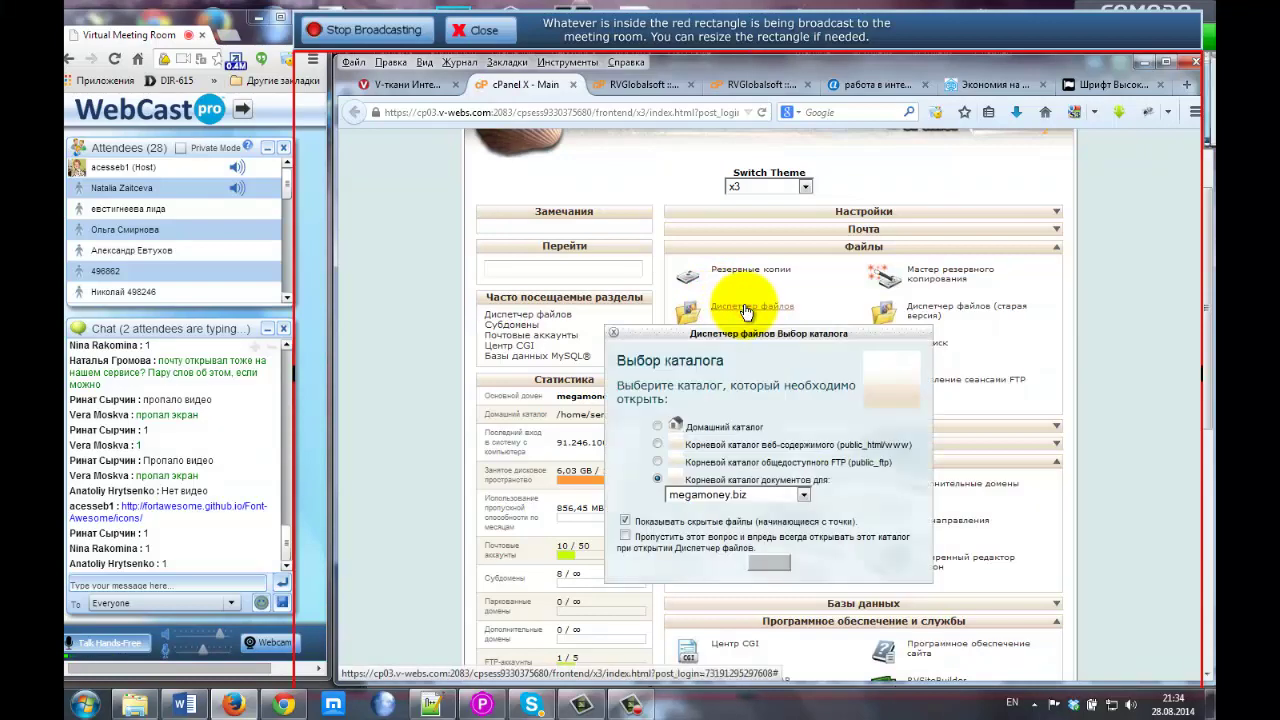
click(768, 563)
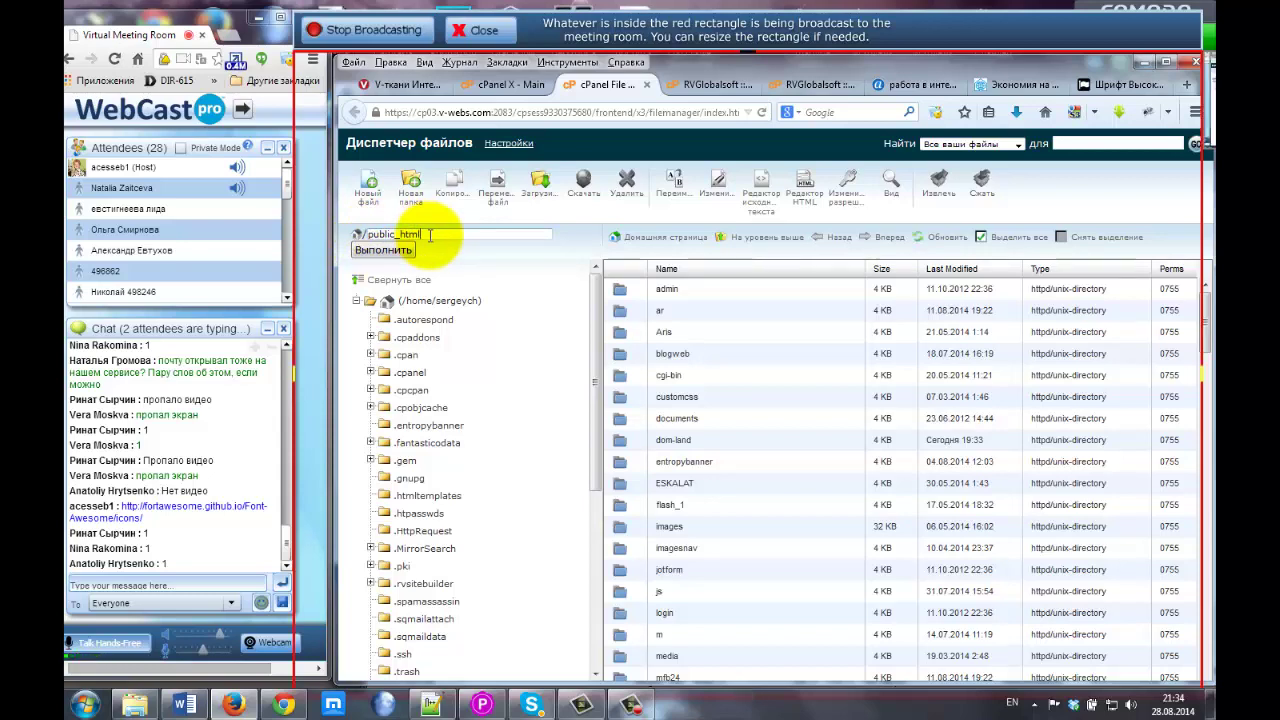
Check the dom-land folder name in the site page's address.
click(1010, 85)
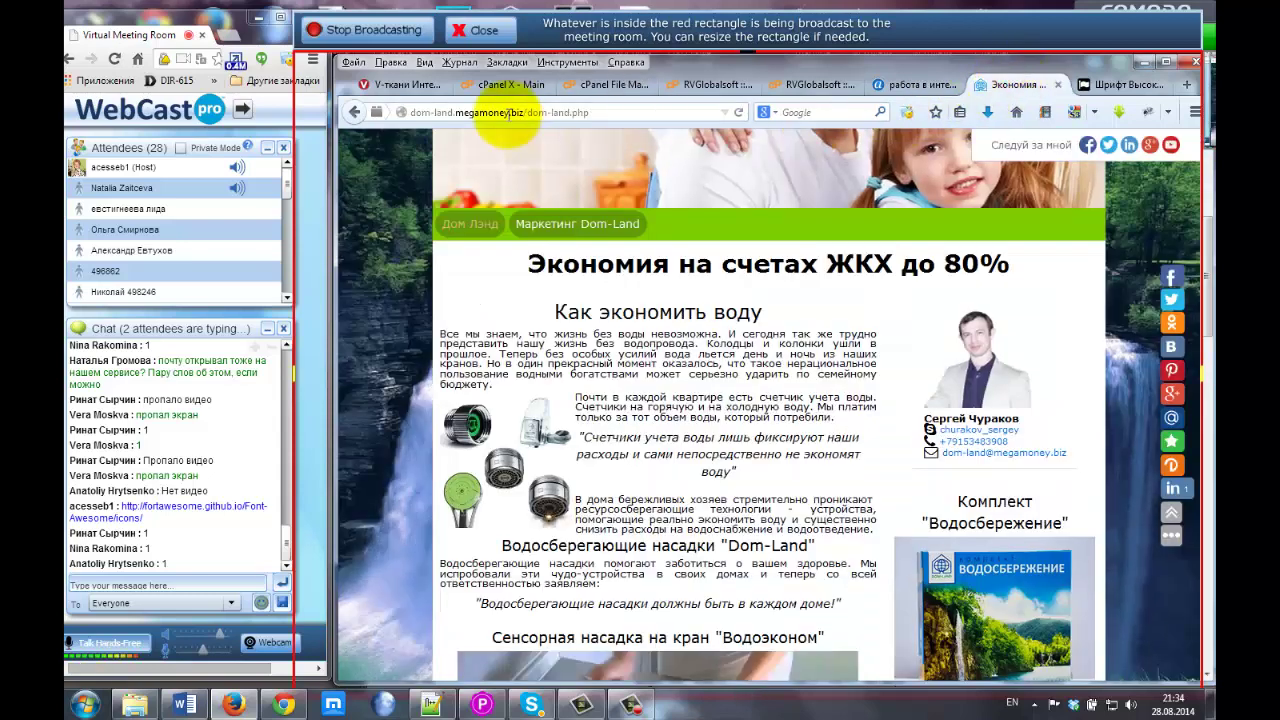
drag(452, 112, 380, 112)
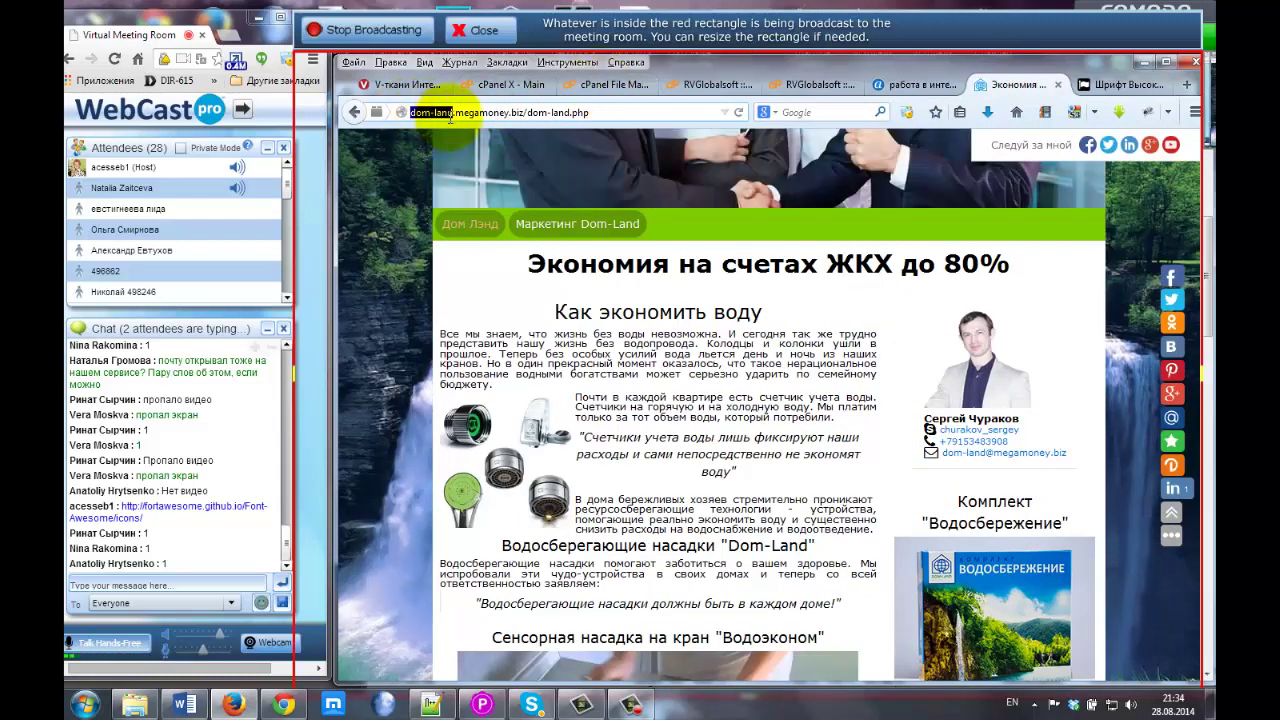
click(594, 87)
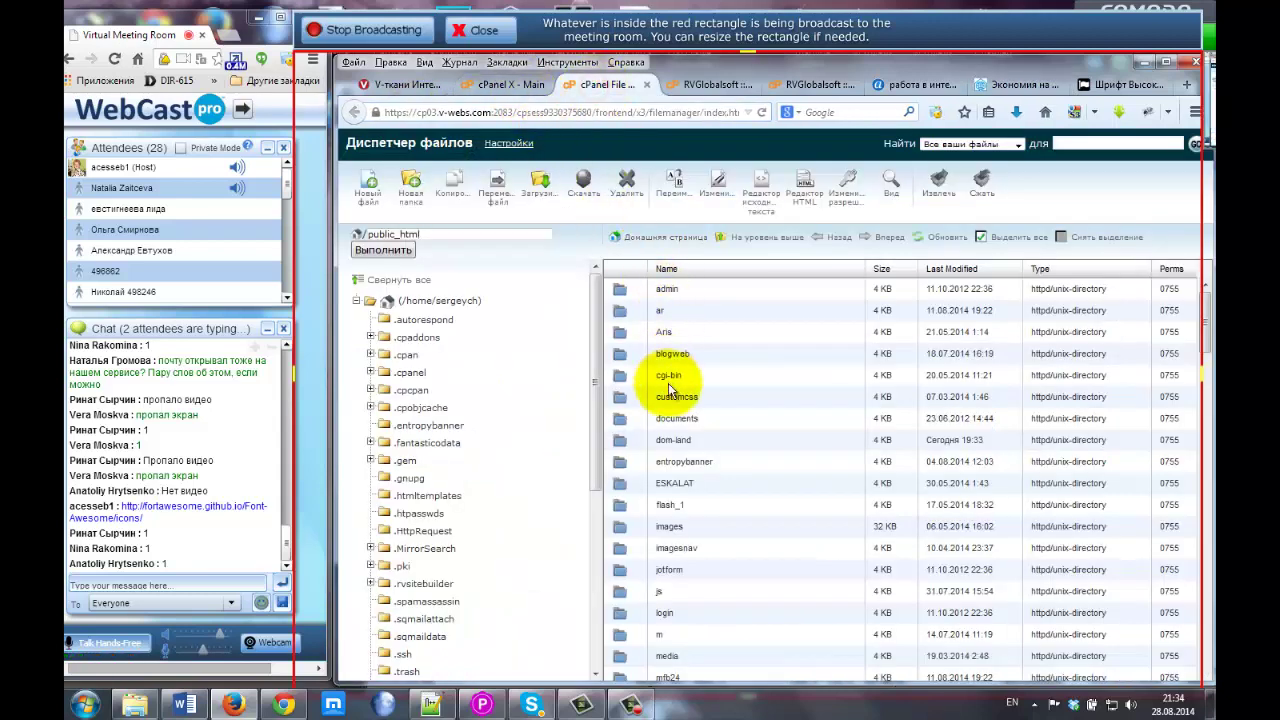
Open public_html/dom-land and scroll its contents, including font-awesome-4.2.0 and index.php.
click(660, 442)
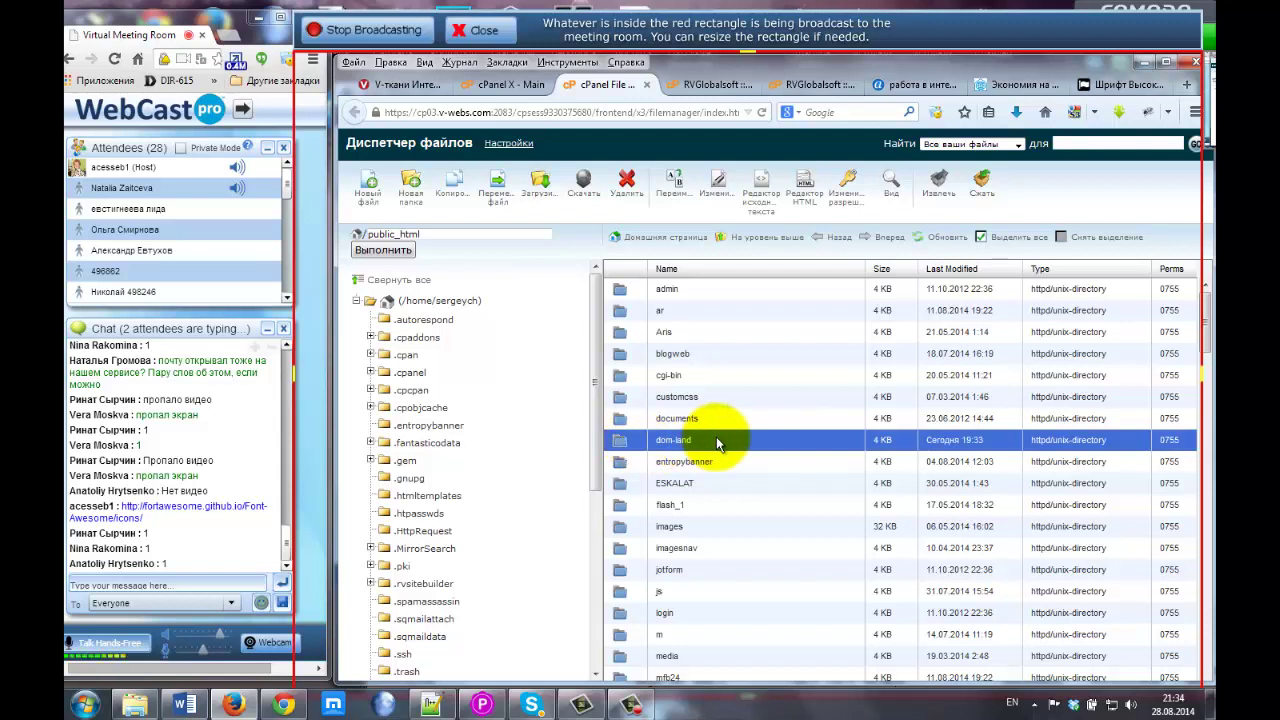
double_click(623, 446)
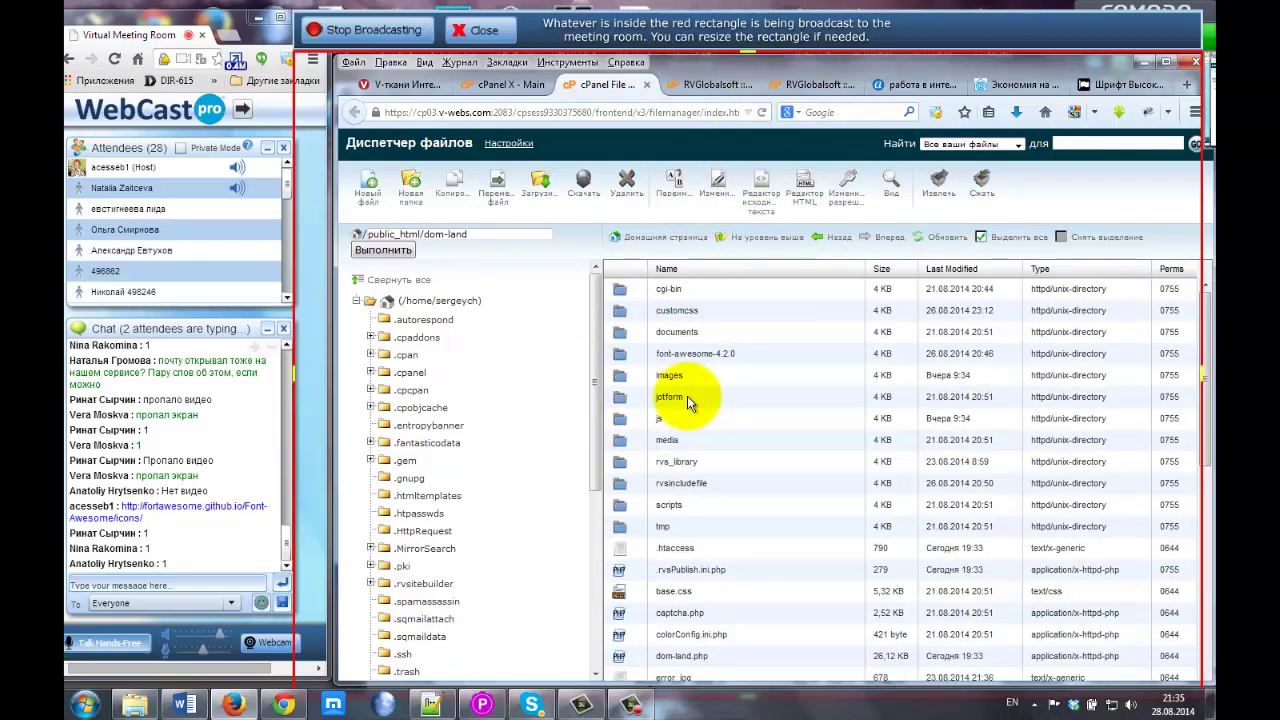
scroll(687, 396, down, 5)
scroll(687, 396, down, 3)
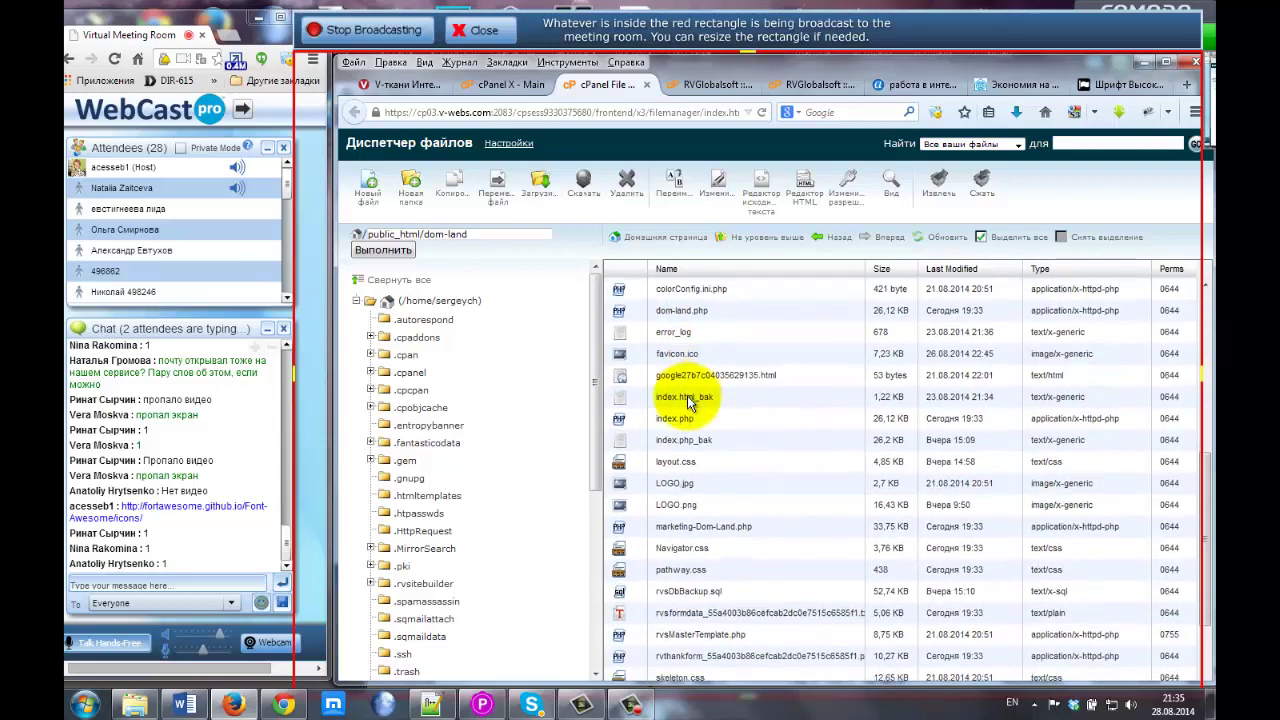
scroll(687, 396, up, 8)
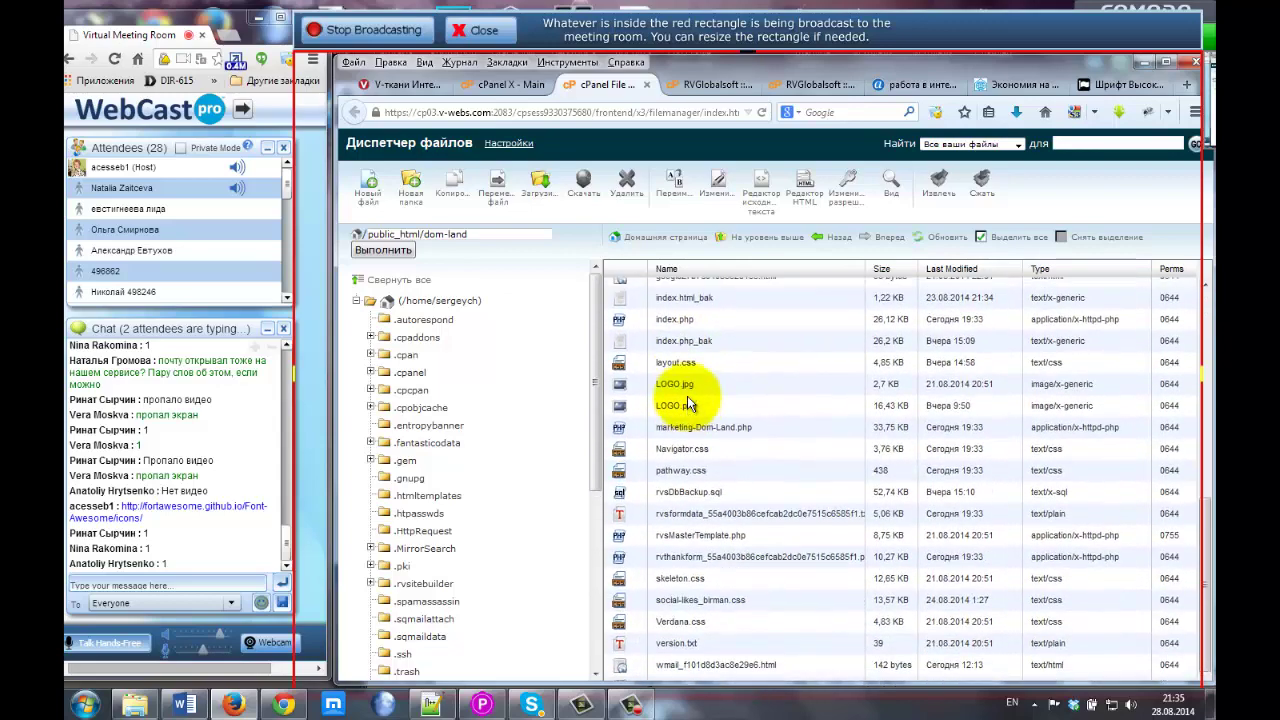
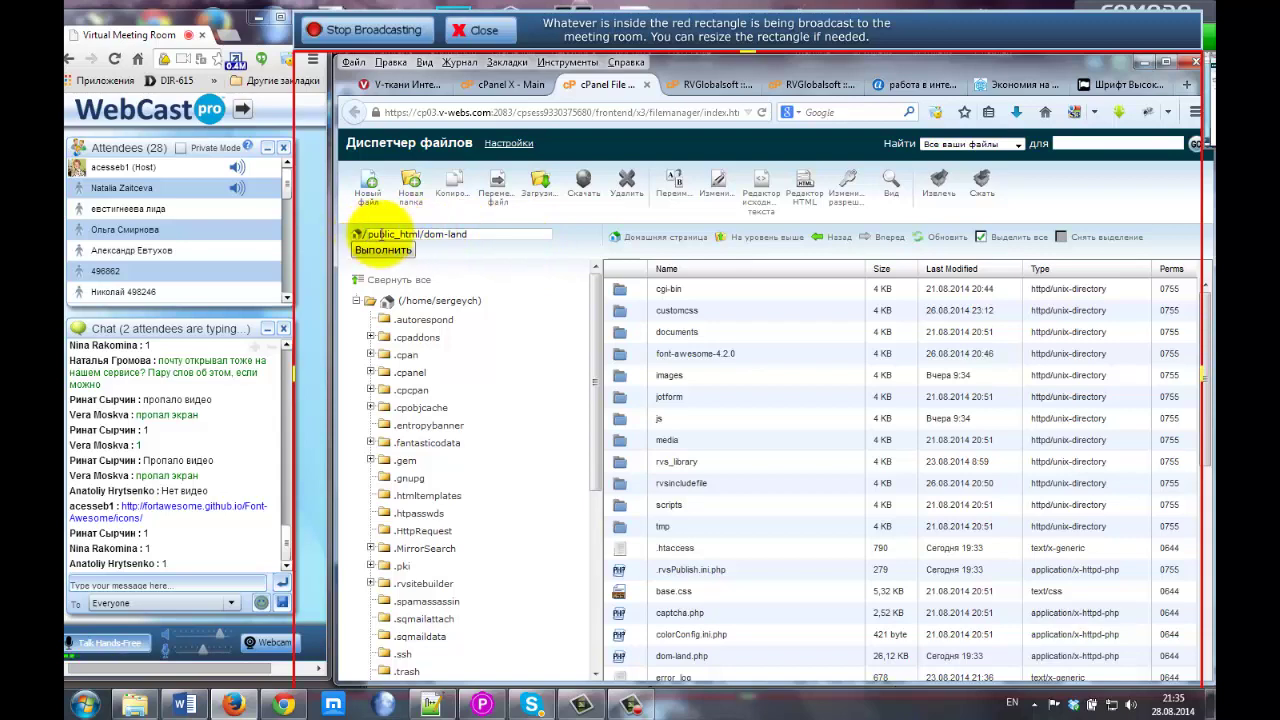
Upload font-awesome-4.2.0.zip from the Downloads folder into public_html/dom-land.
click(540, 190)
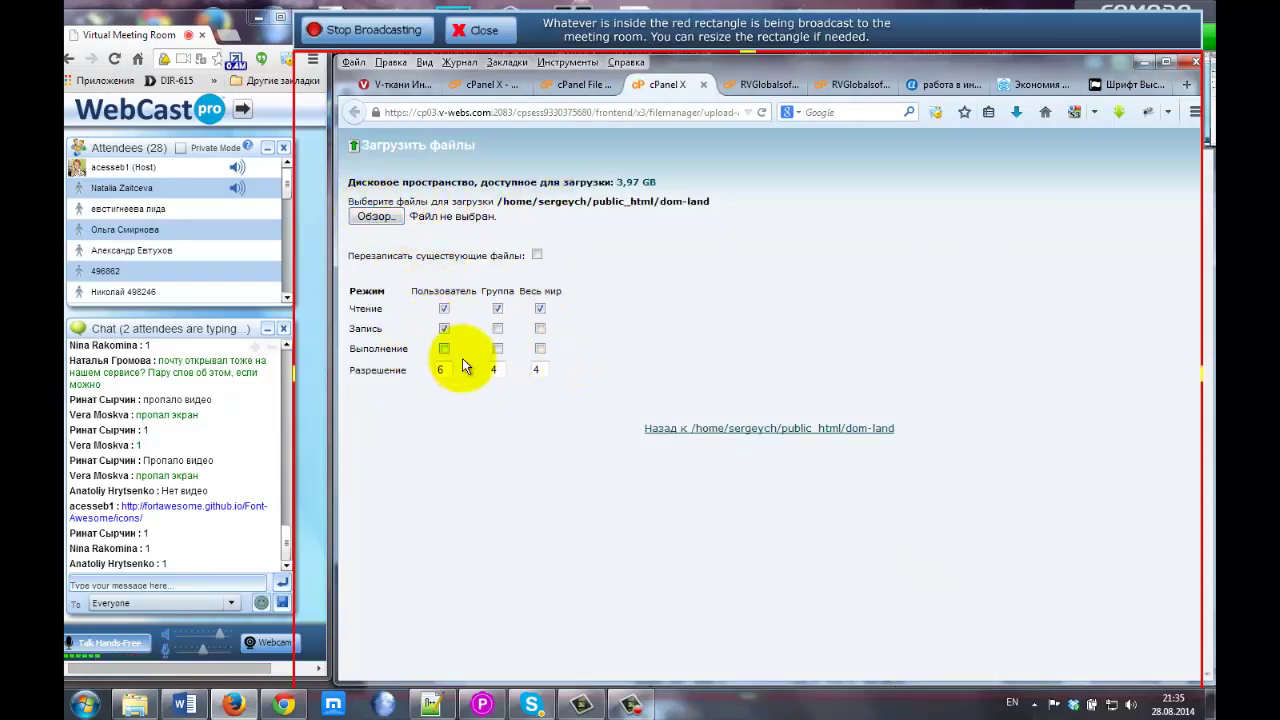
click(380, 222)
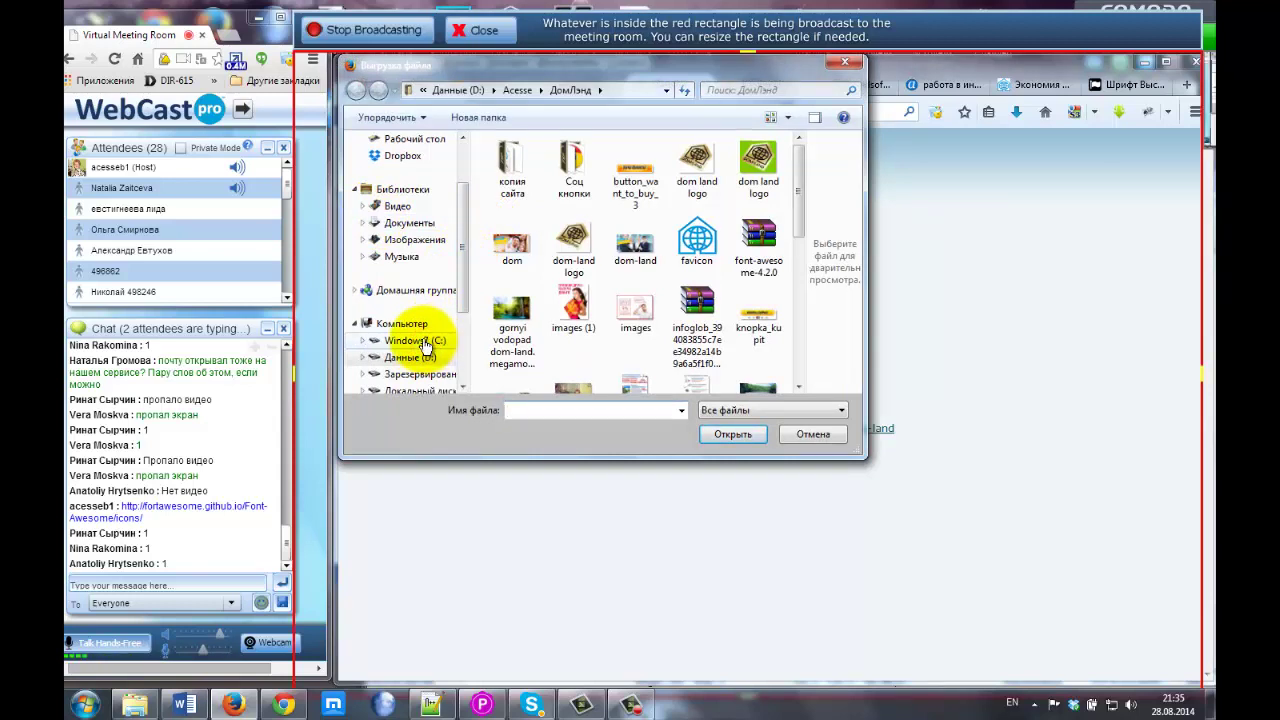
click(422, 344)
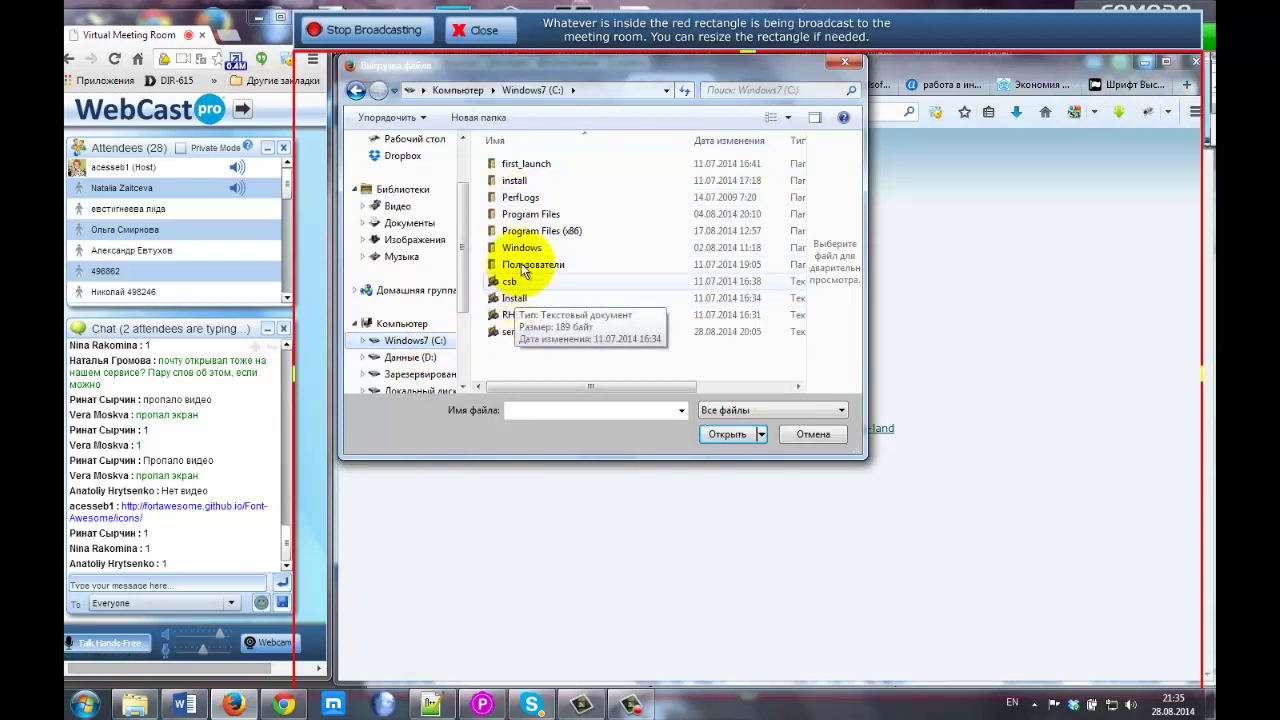
double_click(520, 263)
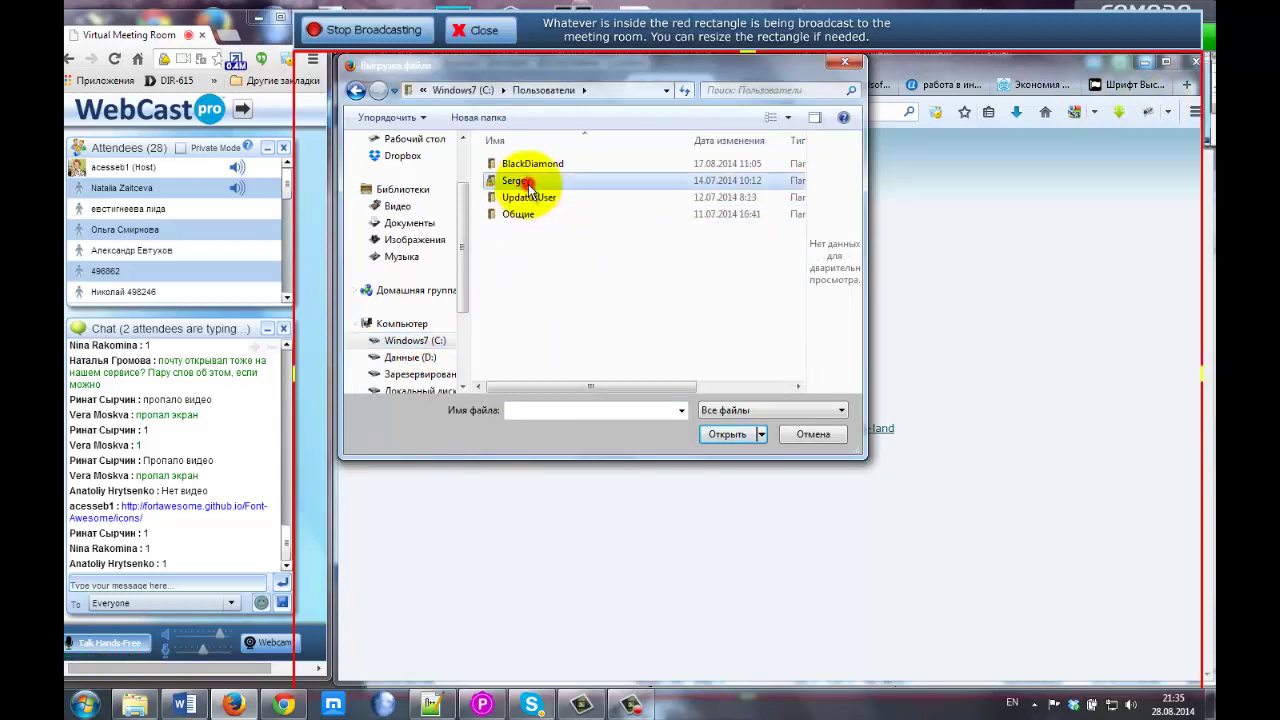
double_click(520, 182)
double_click(526, 217)
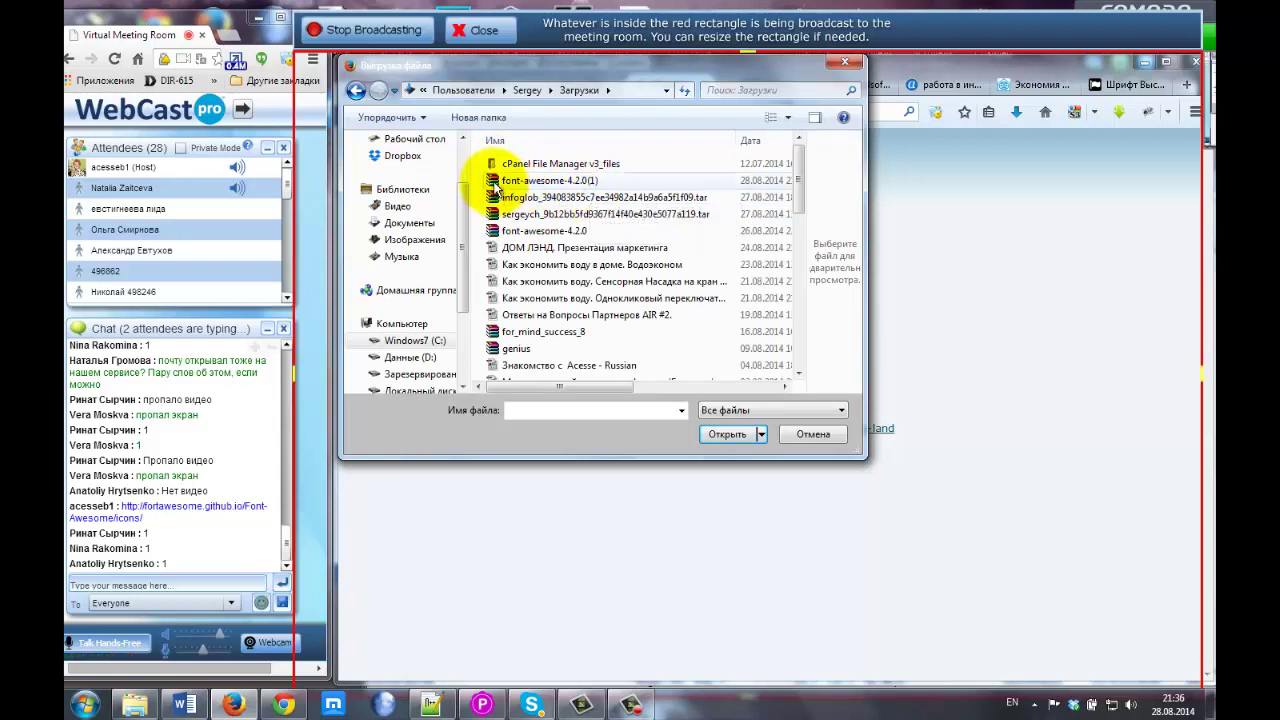
click(507, 188)
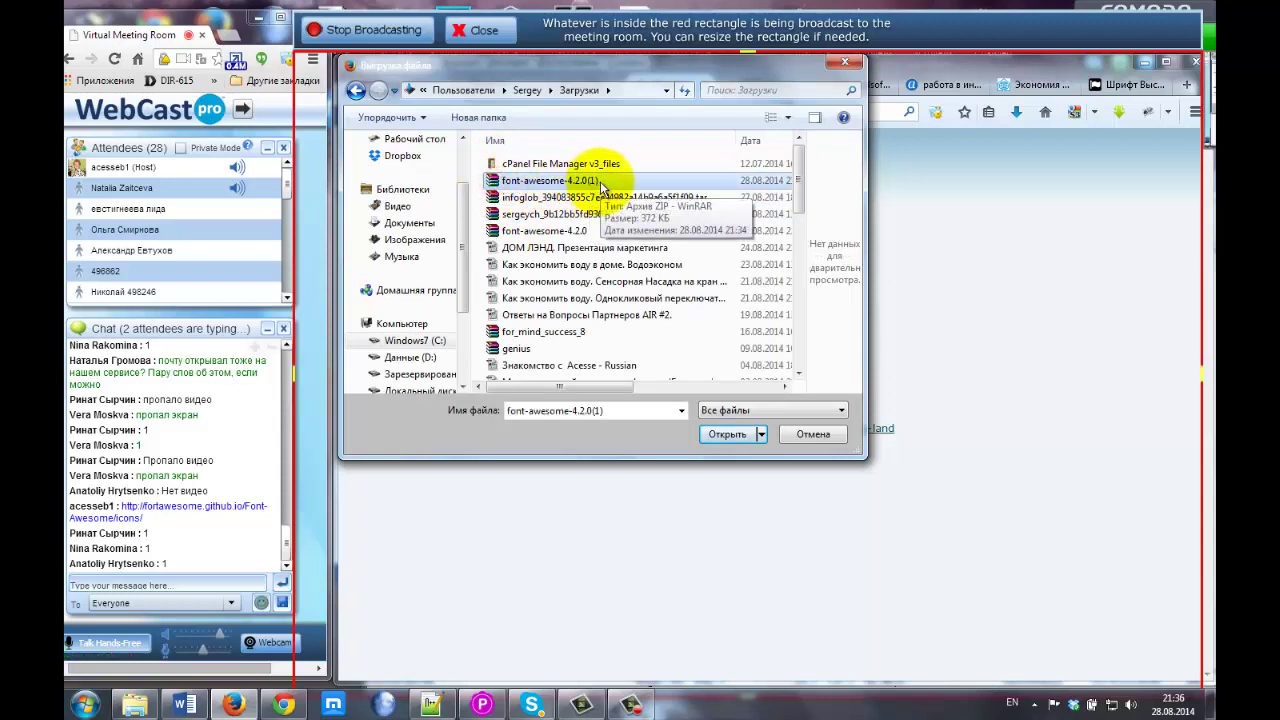
click(513, 236)
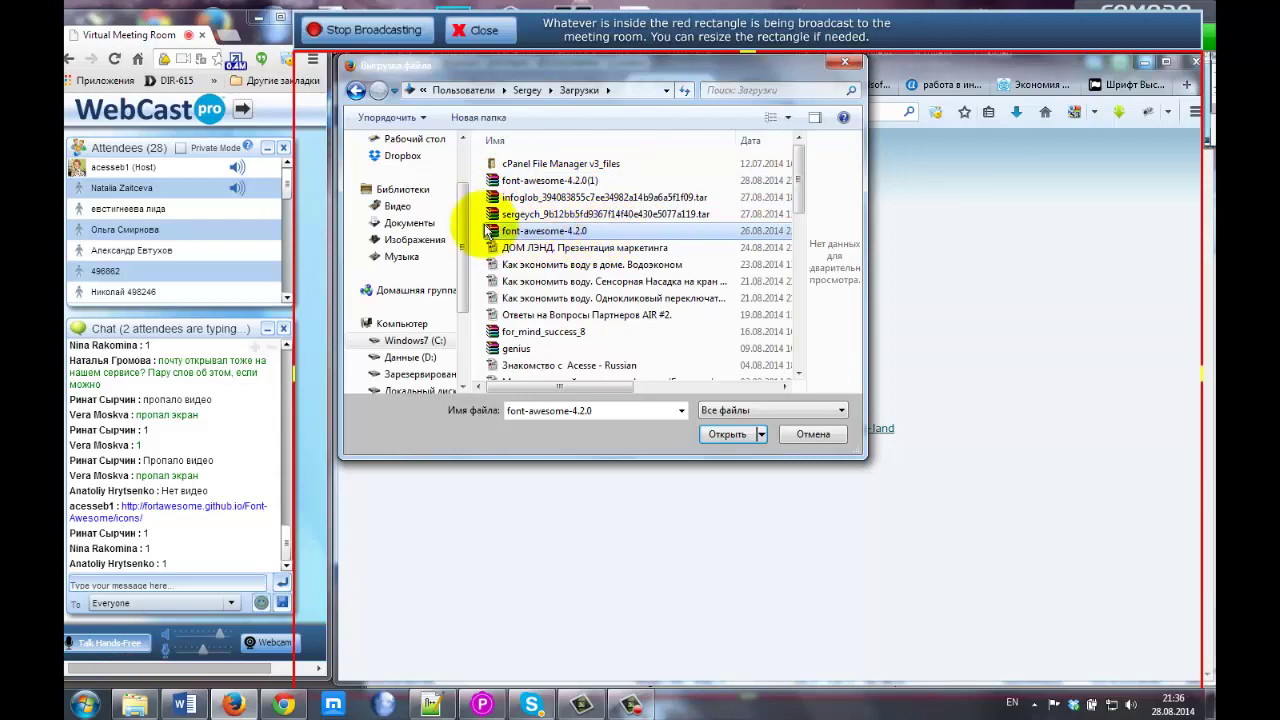
click(732, 434)
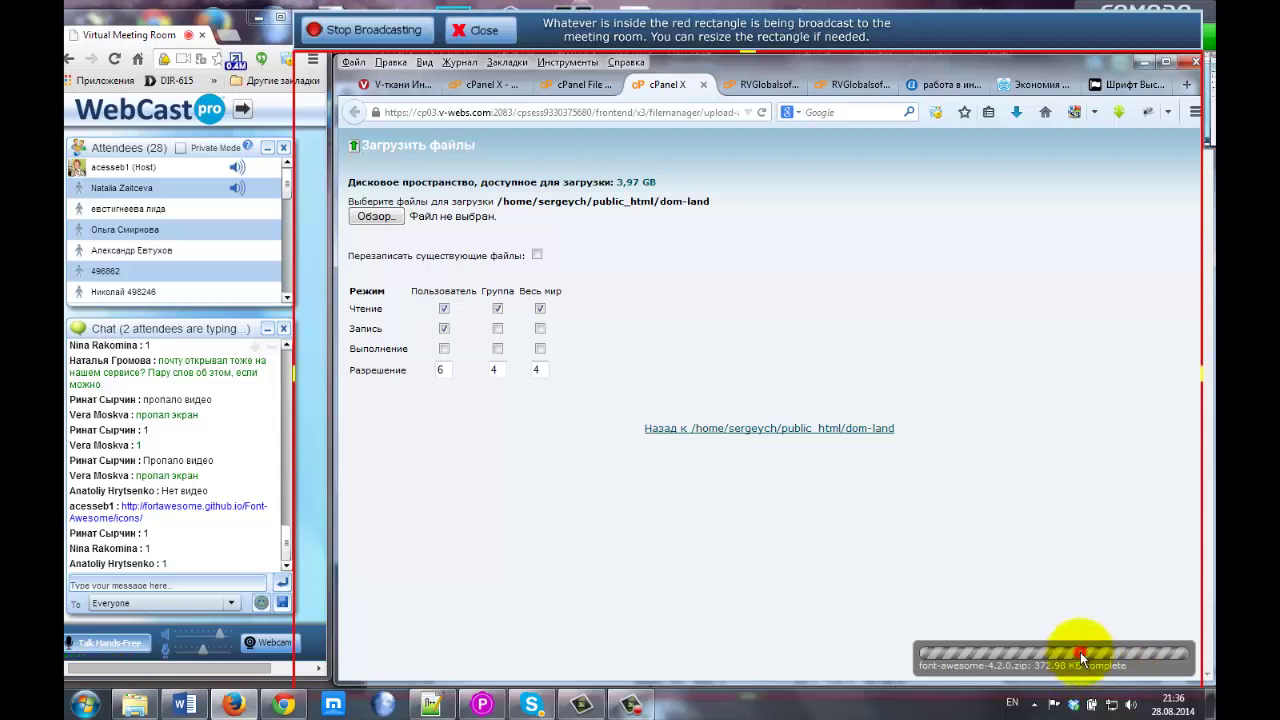
Back in the dom-land listing, extract font-awesome-4.2.0.zip into dom-land.
click(1081, 656)
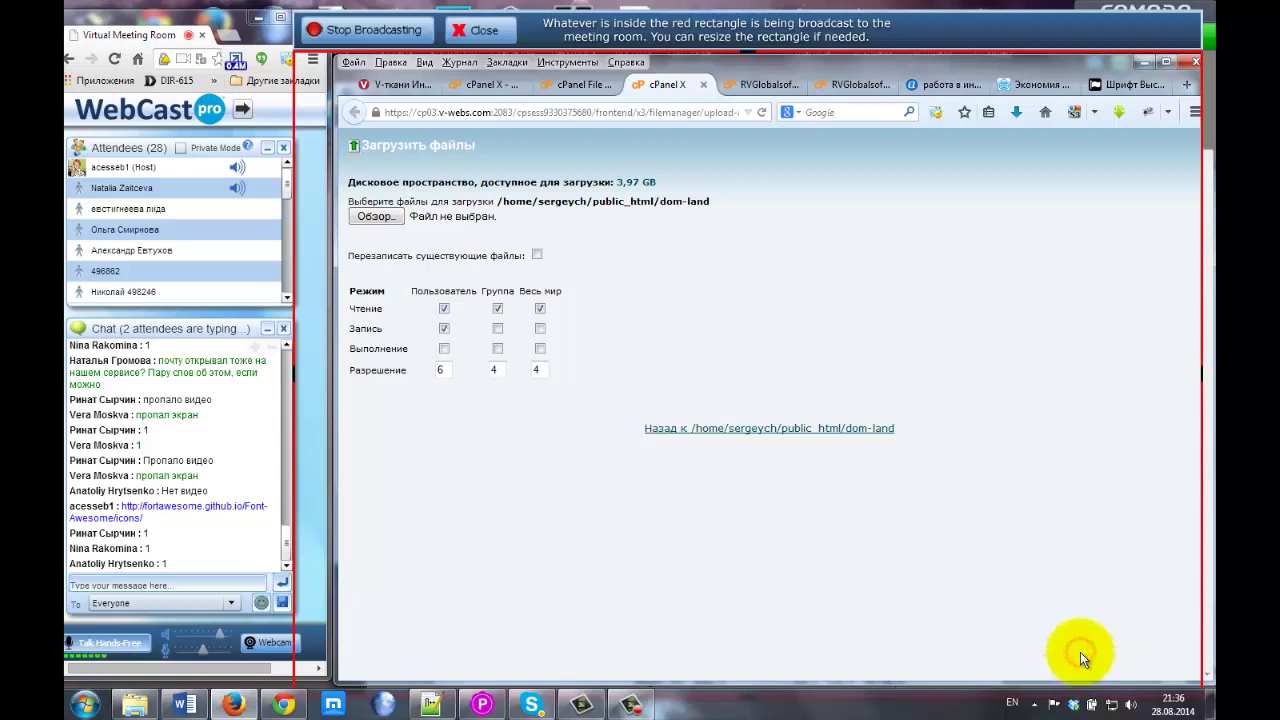
click(773, 429)
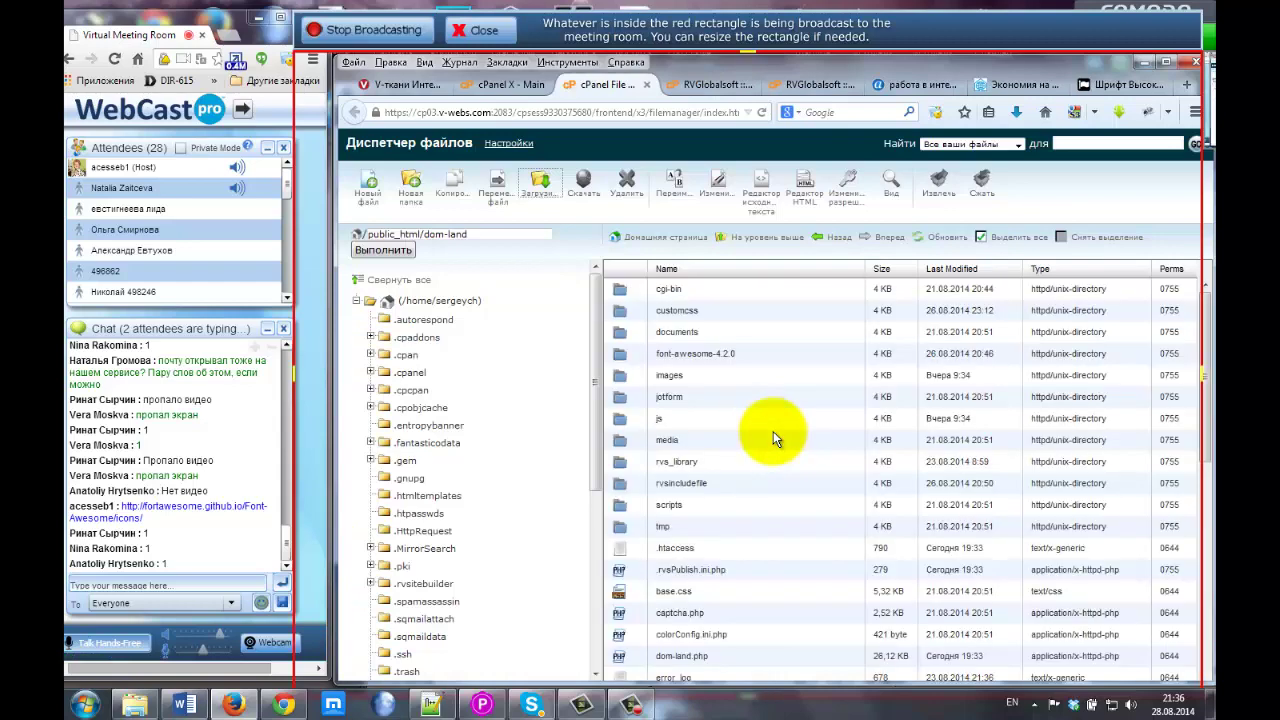
scroll(773, 431, down, 6)
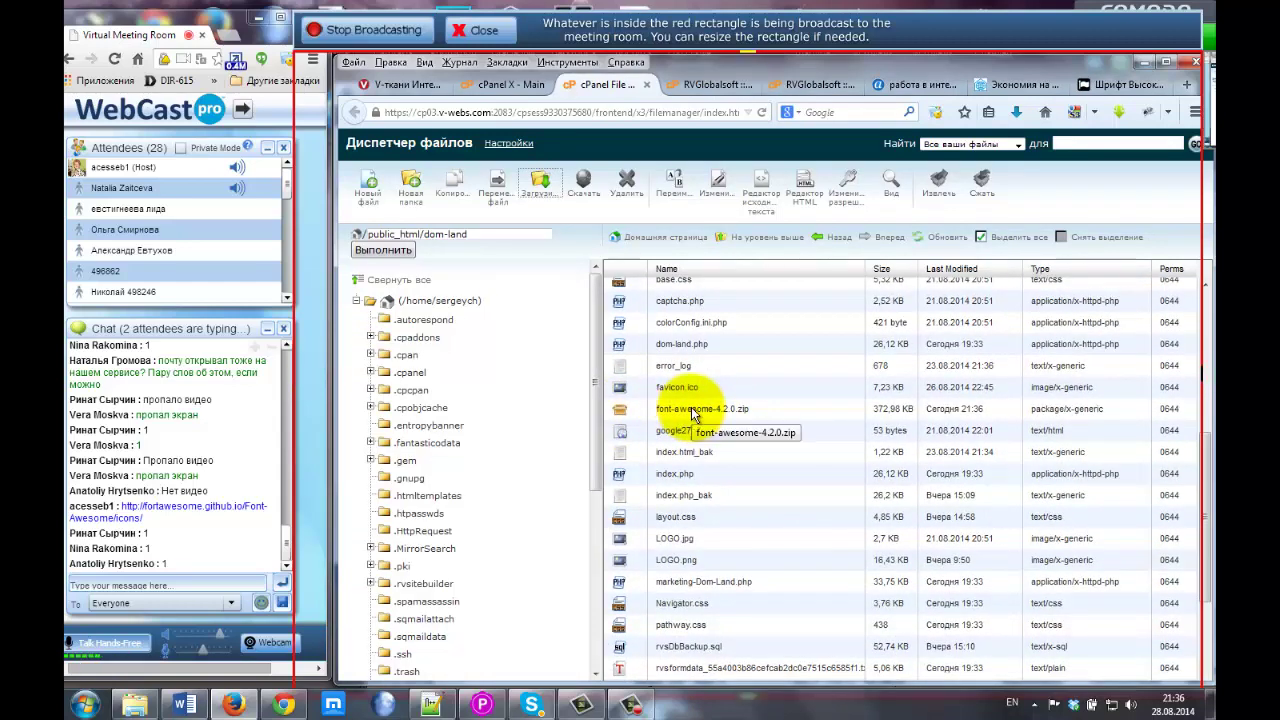
click(748, 410)
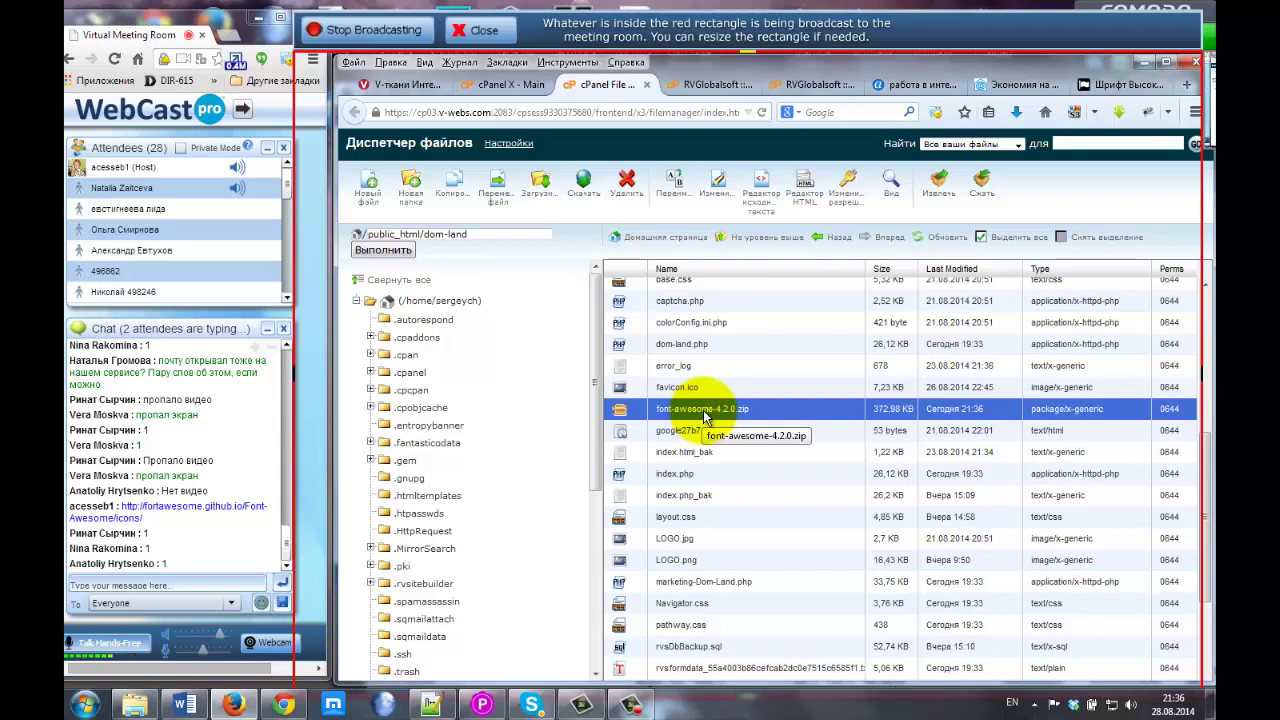
right_click(704, 418)
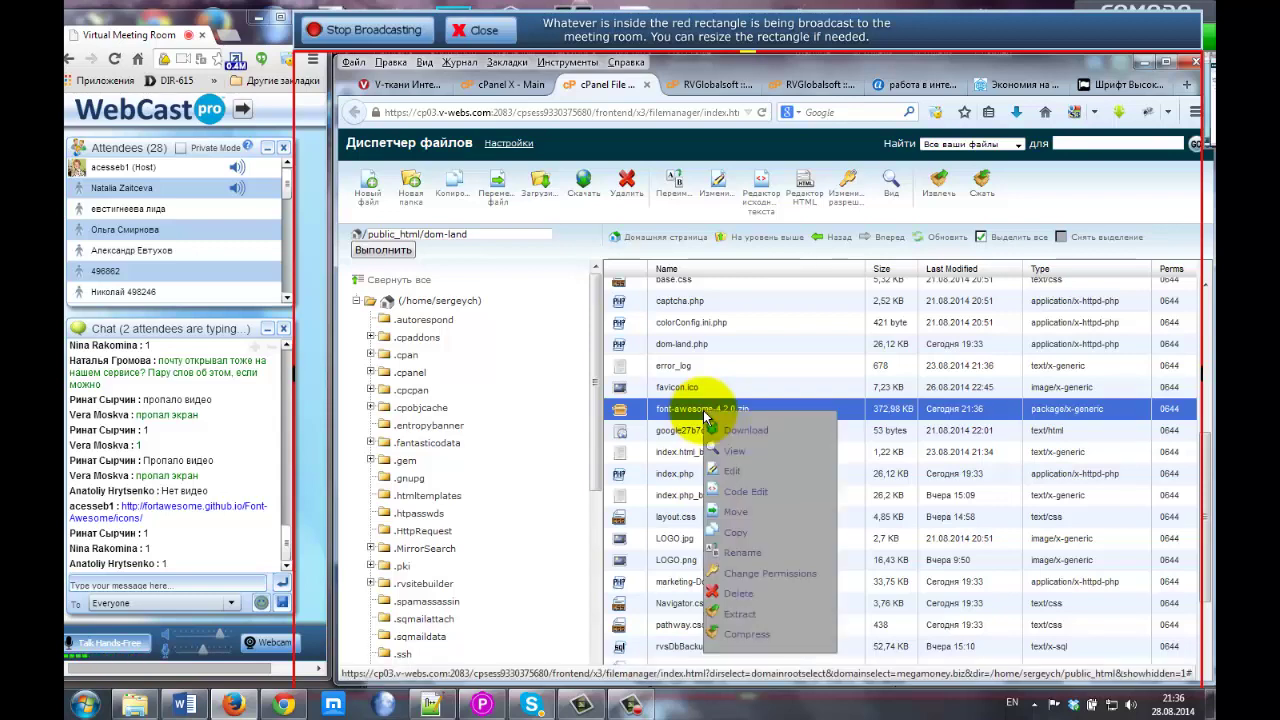
click(740, 614)
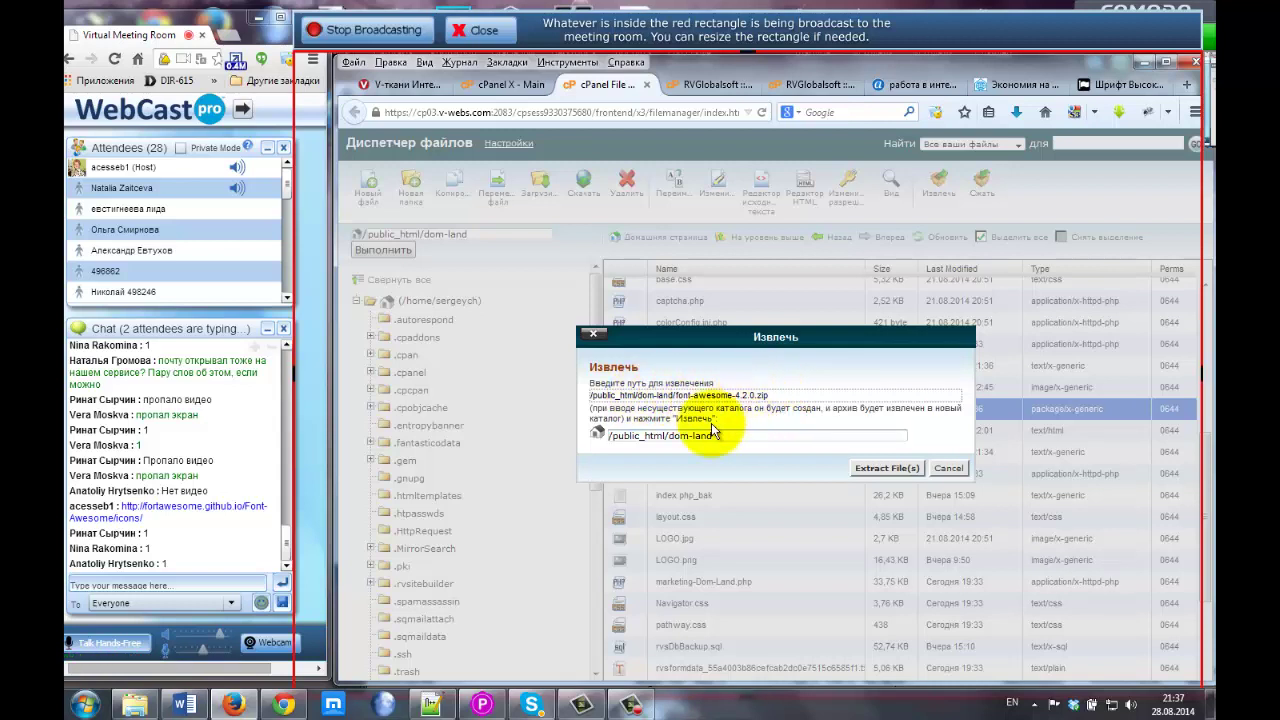
drag(667, 436, 726, 432)
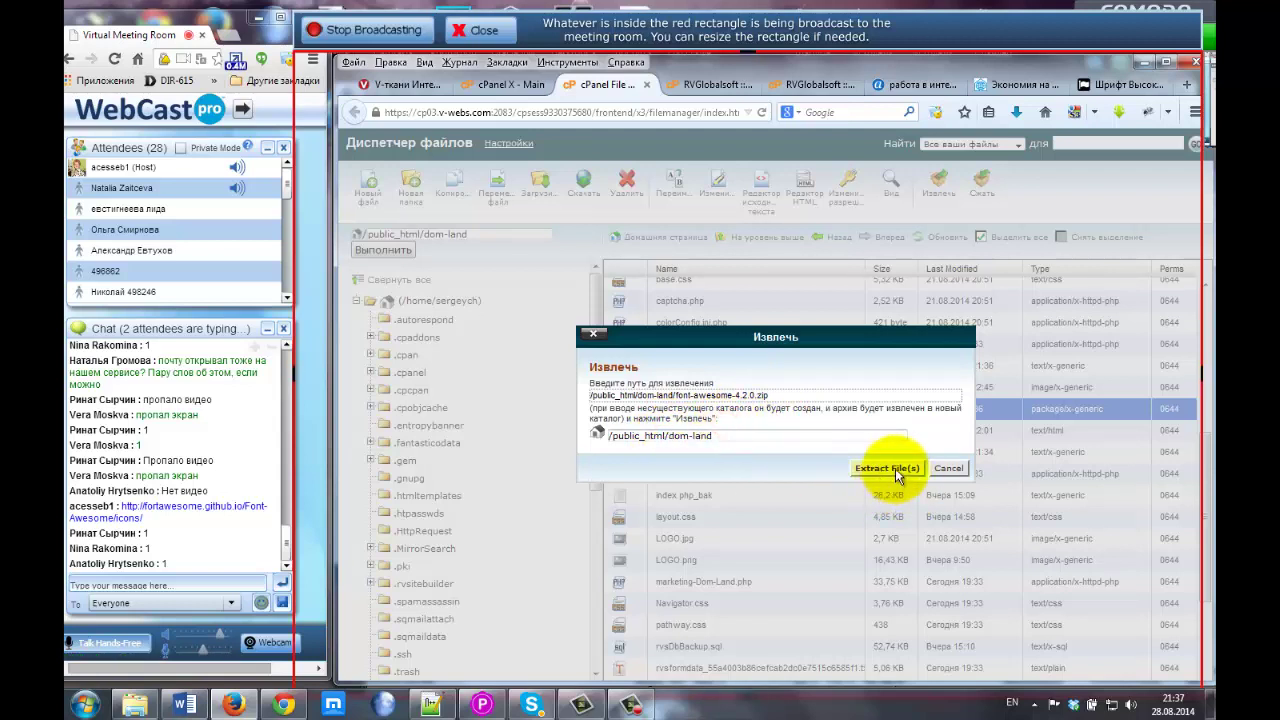
click(948, 469)
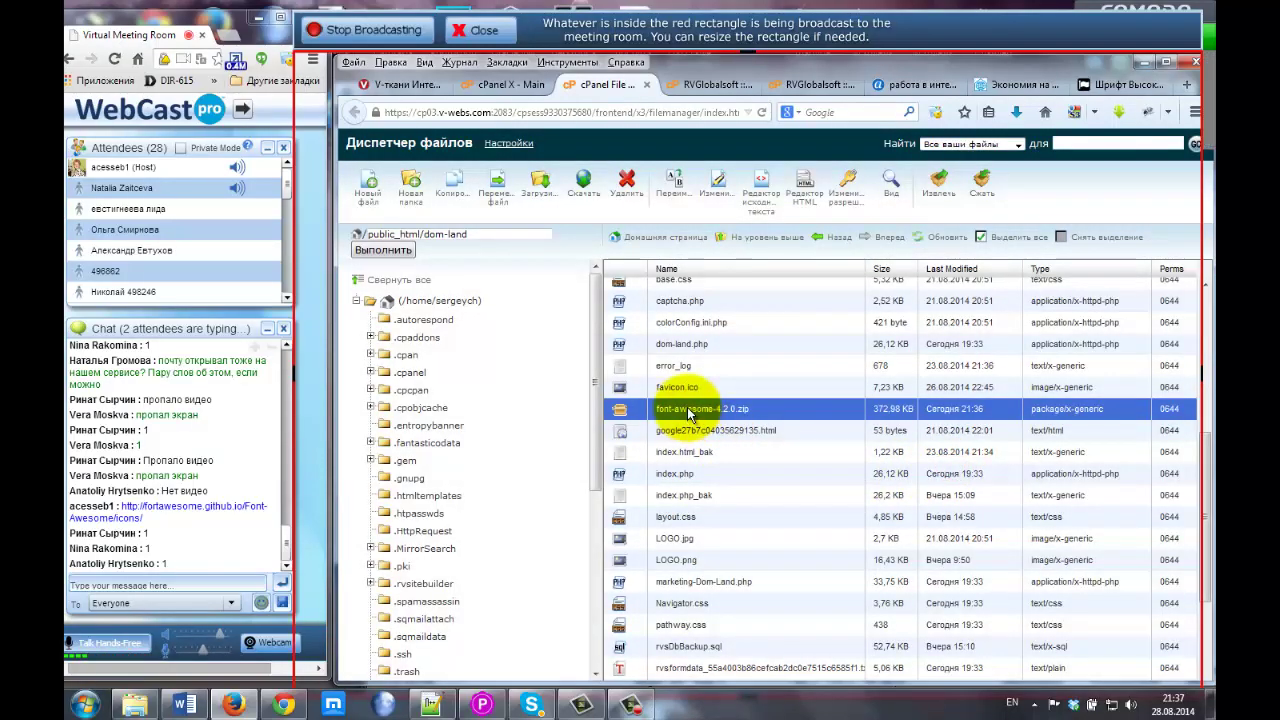
Open the extracted font-awesome-4.2.0 folder.
scroll(687, 413, up, 5)
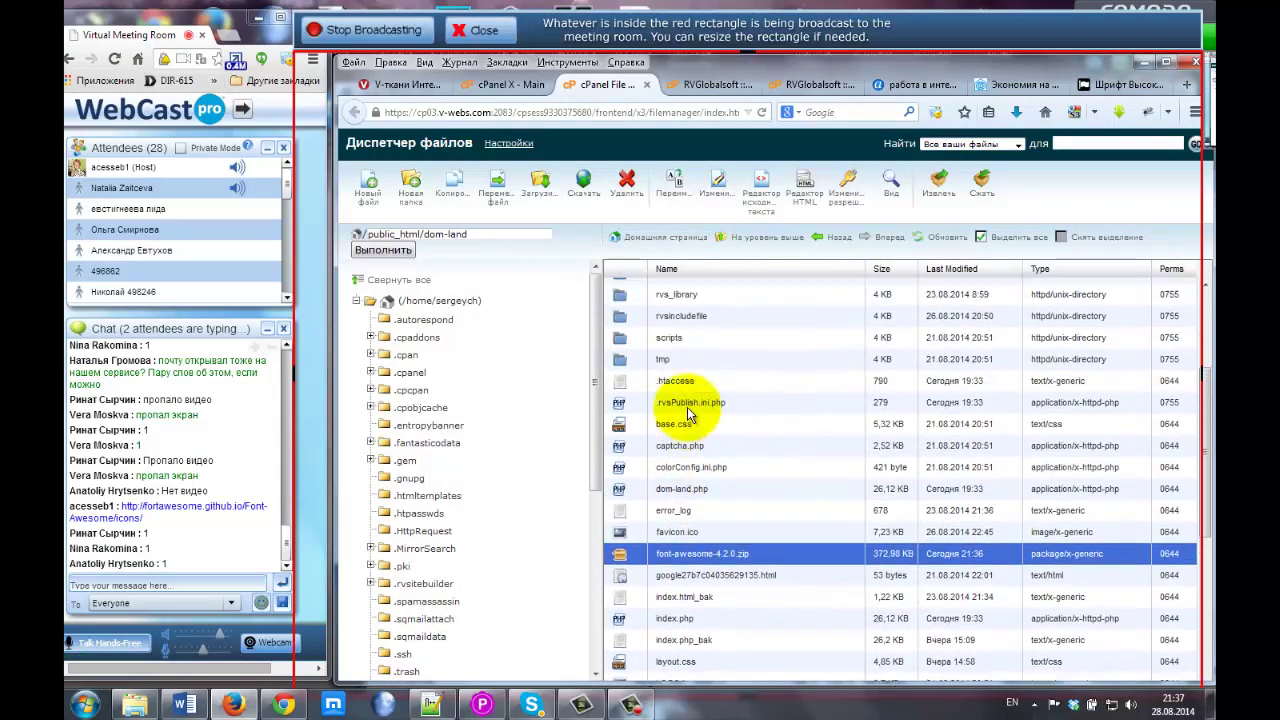
scroll(687, 410, up, 2)
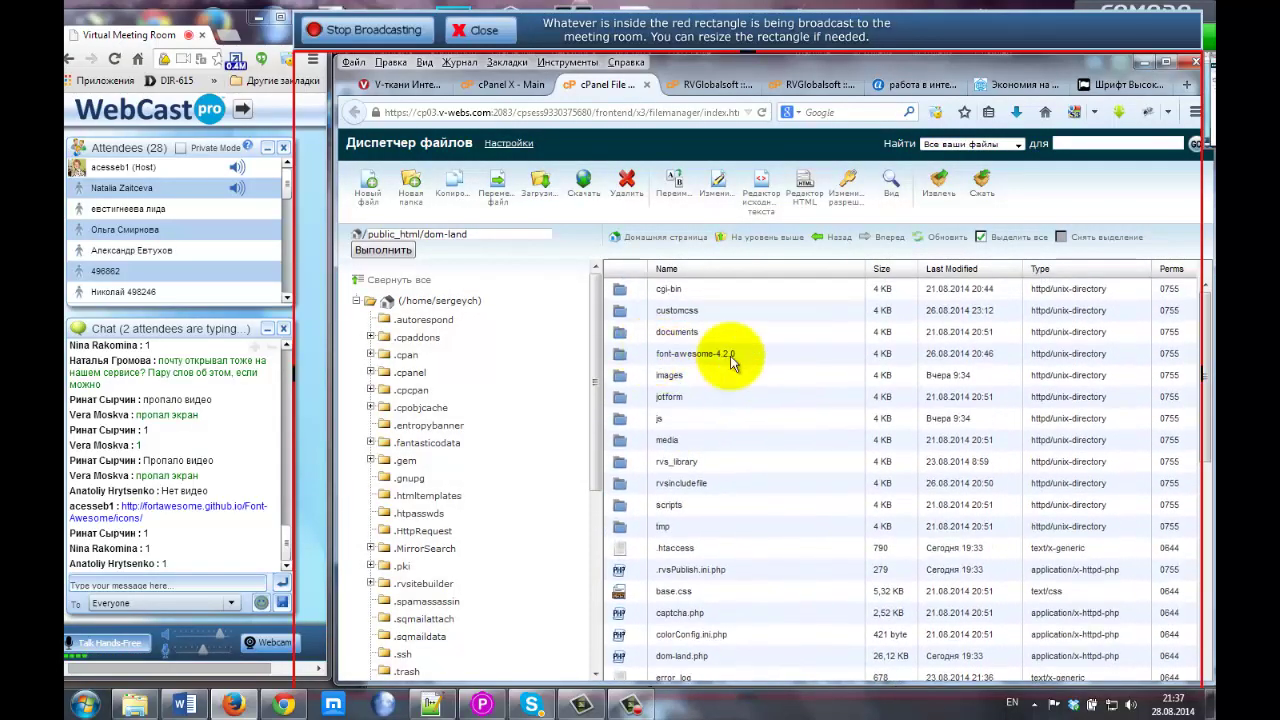
click(622, 358)
double_click(622, 358)
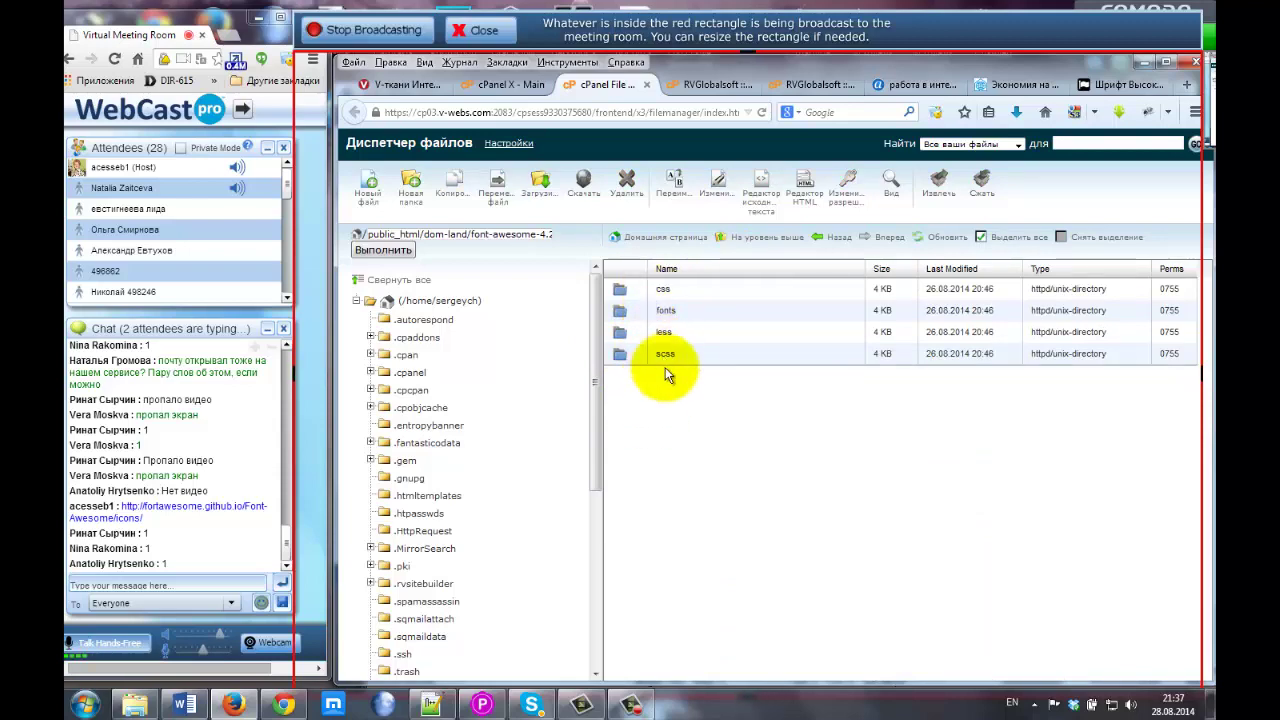
On the Font Awesome site, open the Get Started page and show its original English text.
click(1117, 84)
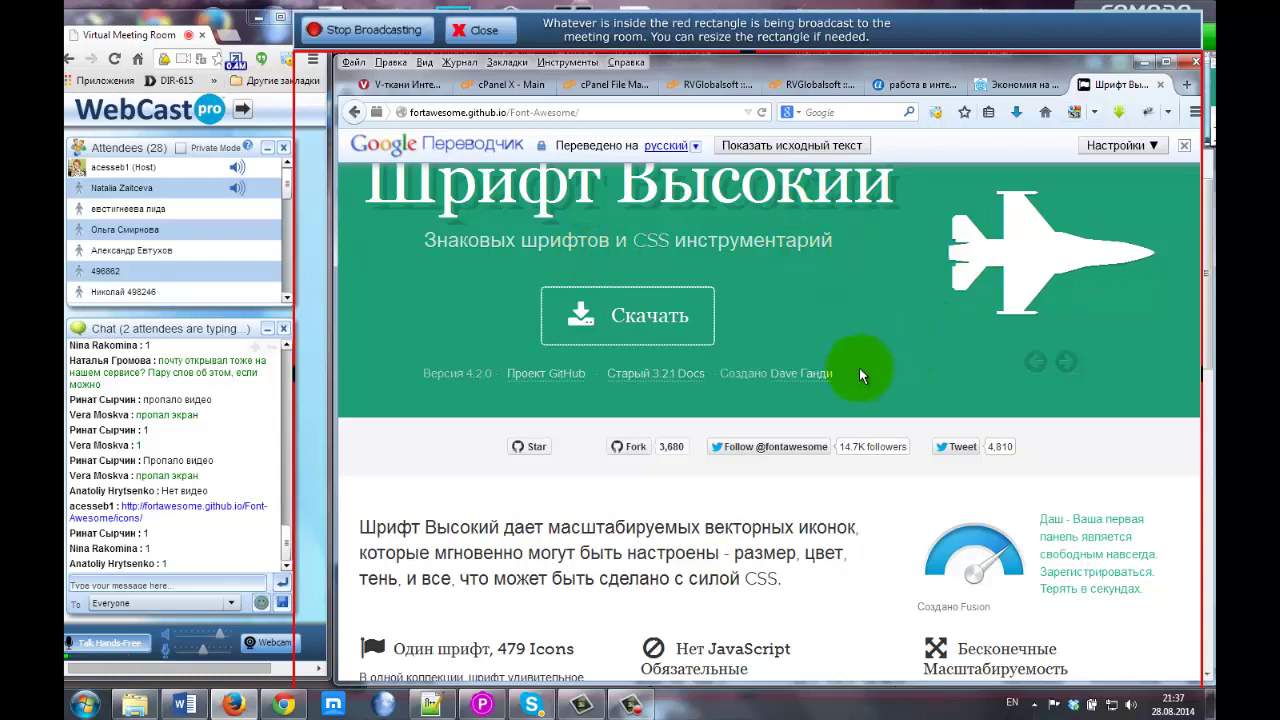
scroll(860, 375, up, 2)
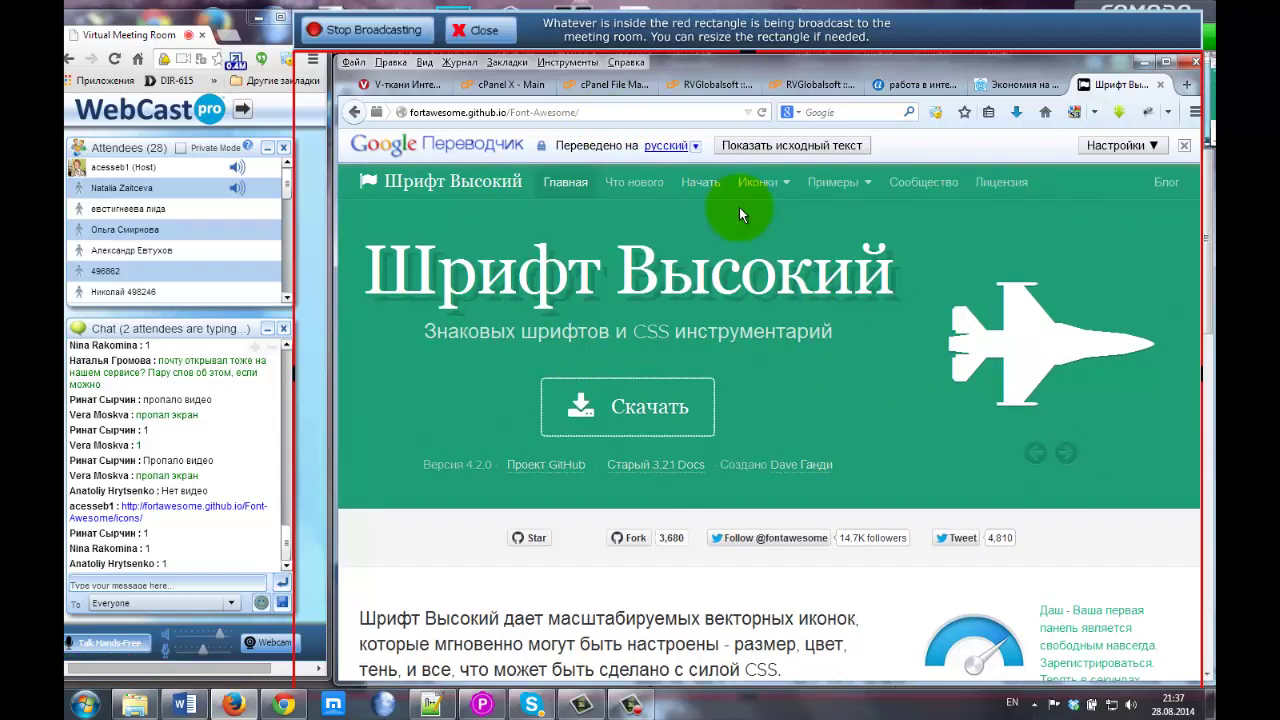
scroll(423, 320, down, 3)
click(510, 360)
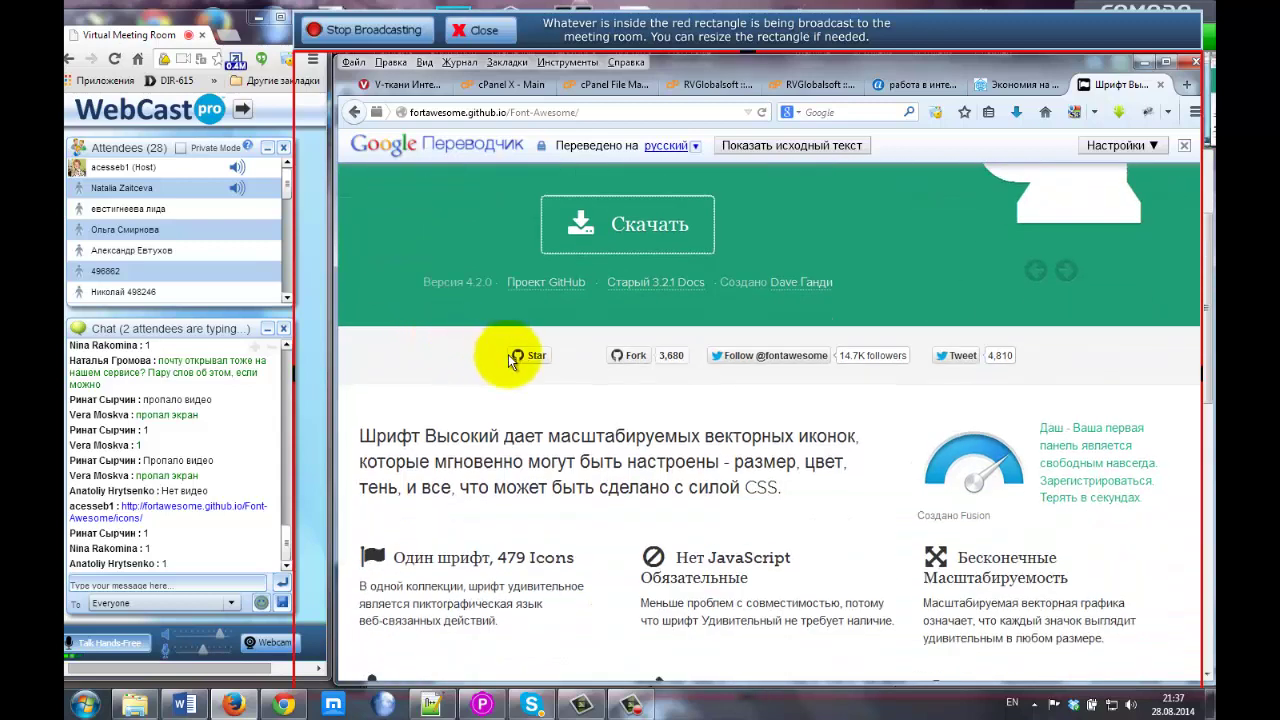
scroll(510, 360, down, 3)
scroll(510, 365, up, 5)
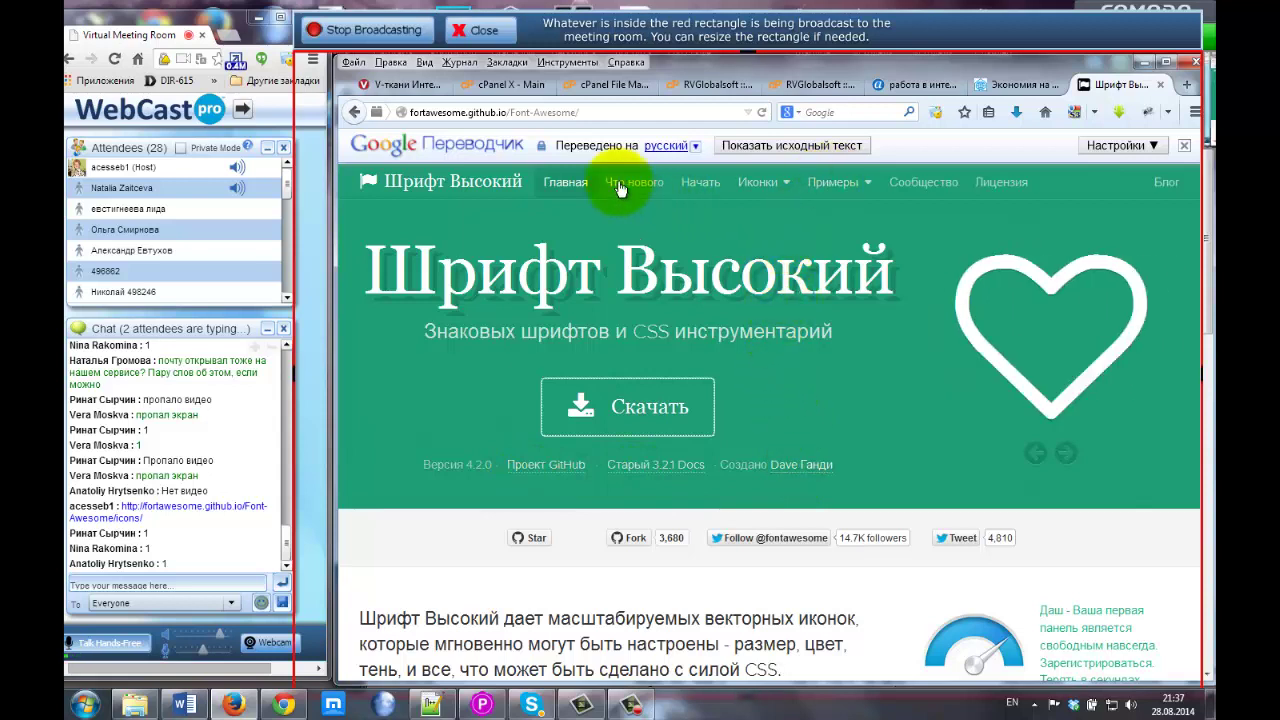
click(700, 186)
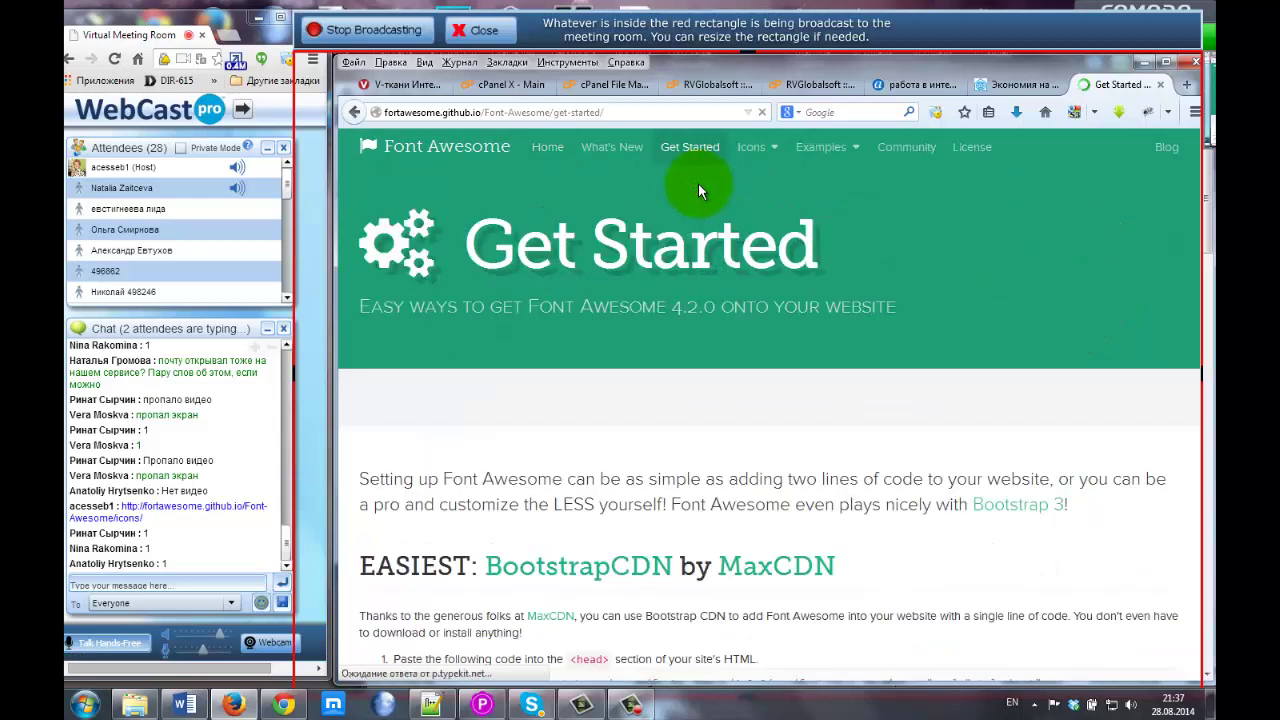
scroll(562, 400, down, 5)
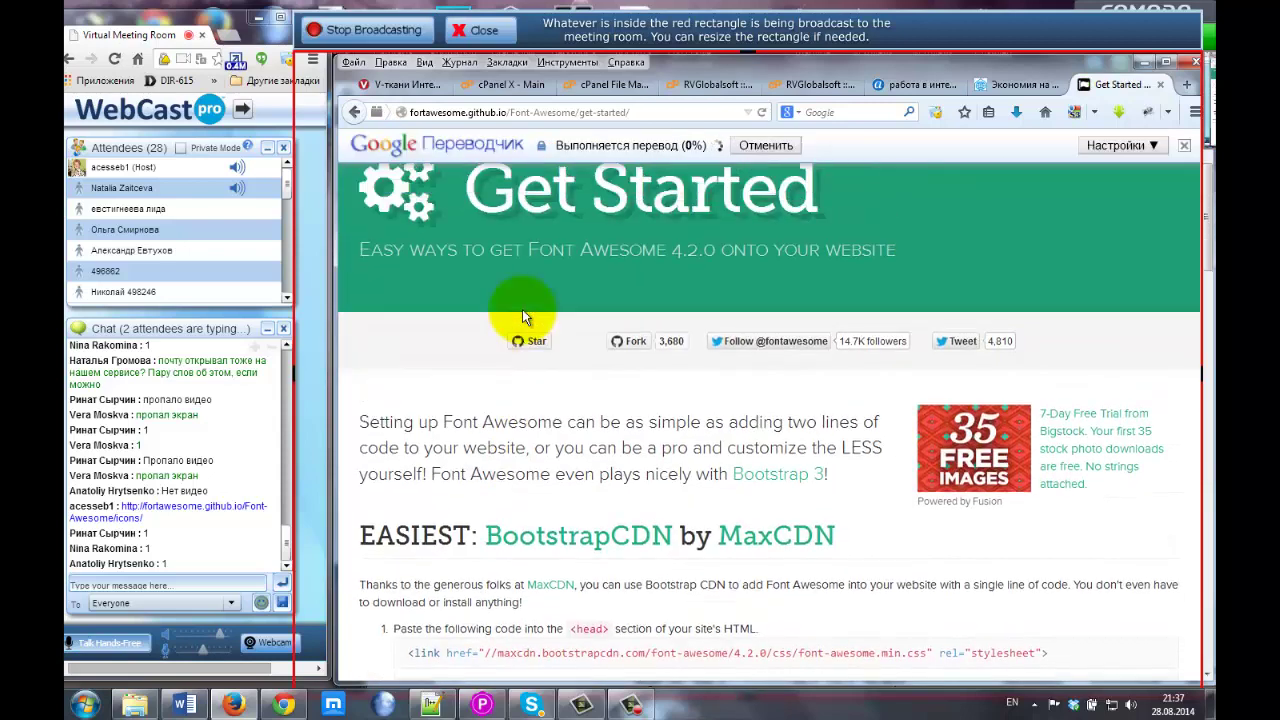
click(783, 152)
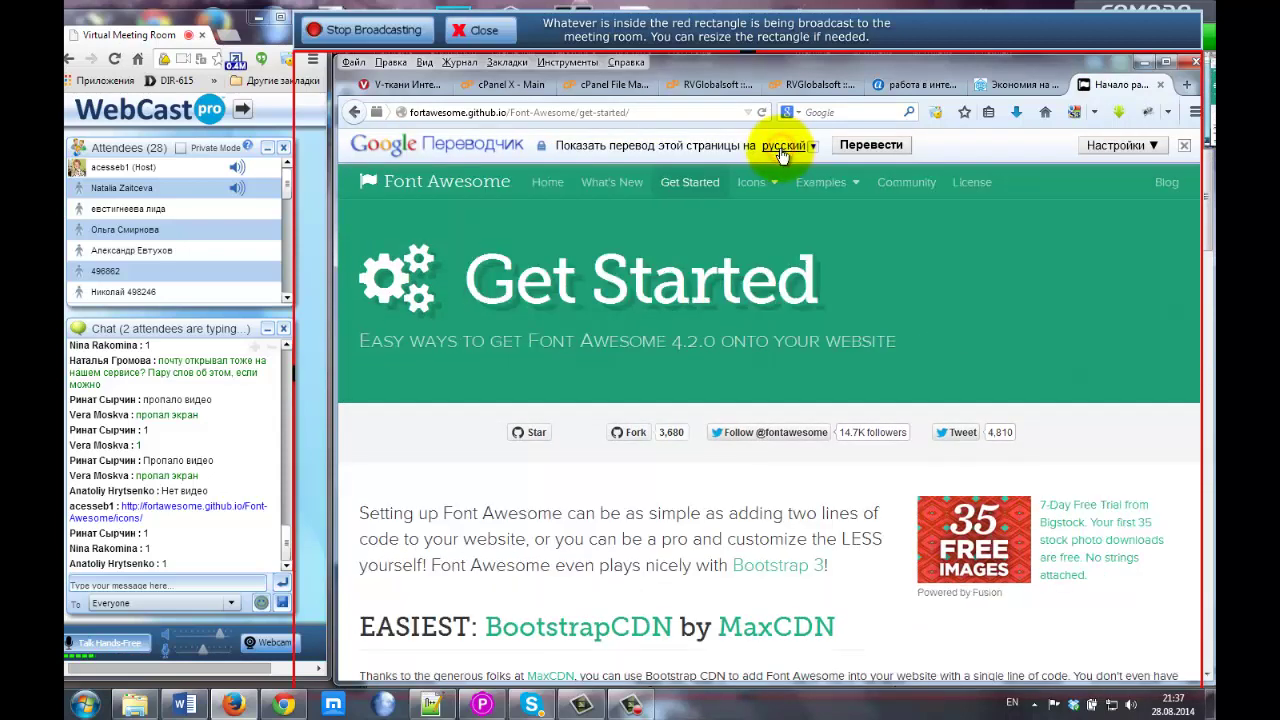
Highlight the EASIEST heading and the version and css path in the CDN link.
scroll(529, 371, down, 3)
scroll(529, 371, down, 5)
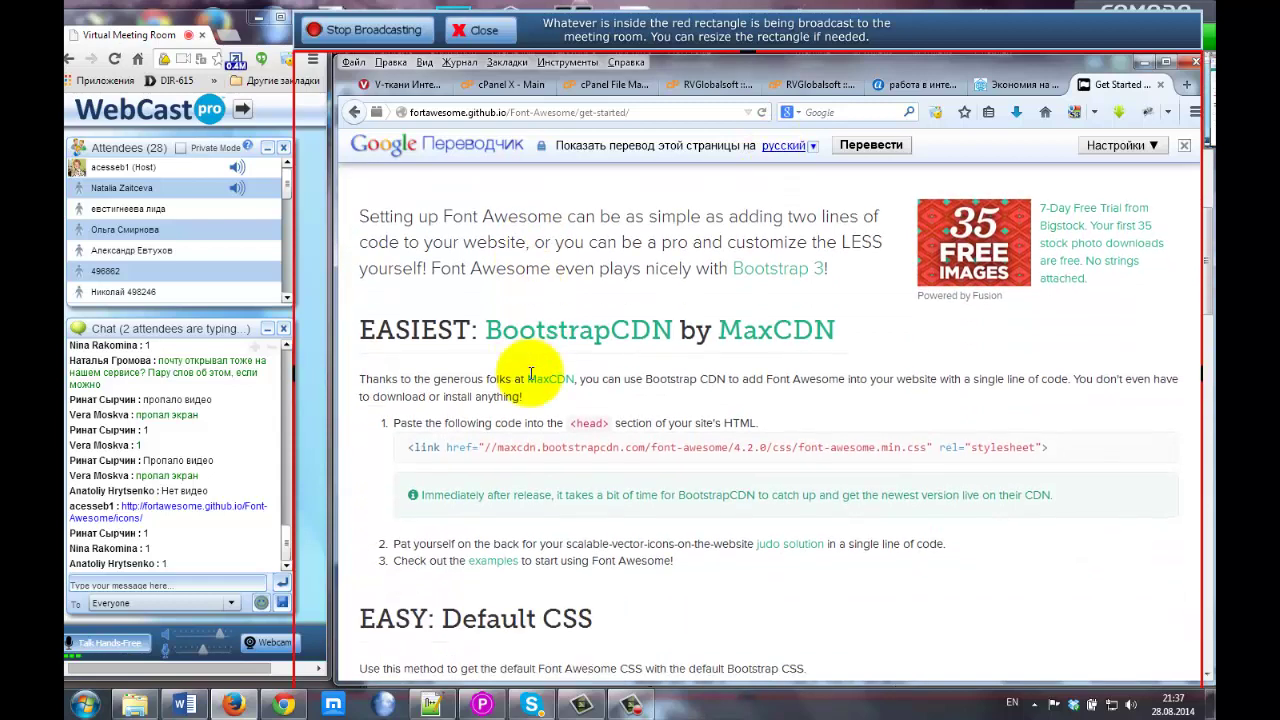
scroll(529, 375, up, 2)
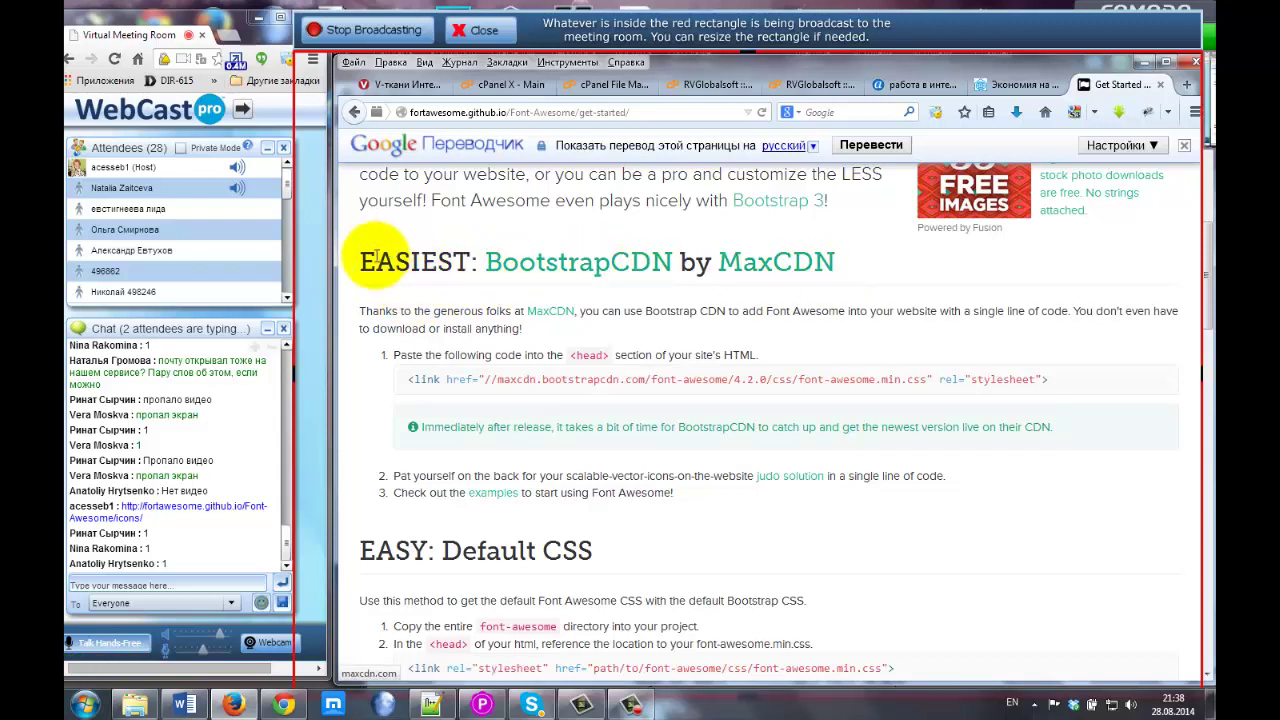
drag(337, 252, 470, 262)
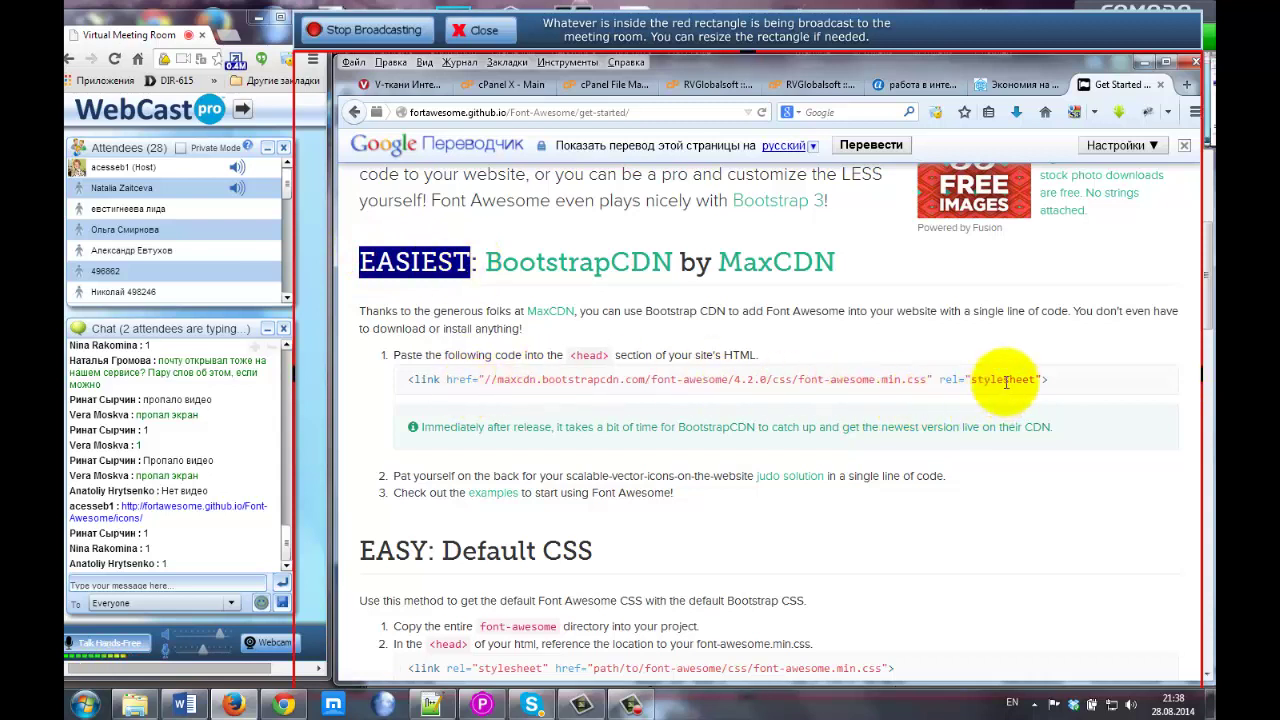
drag(735, 380, 862, 376)
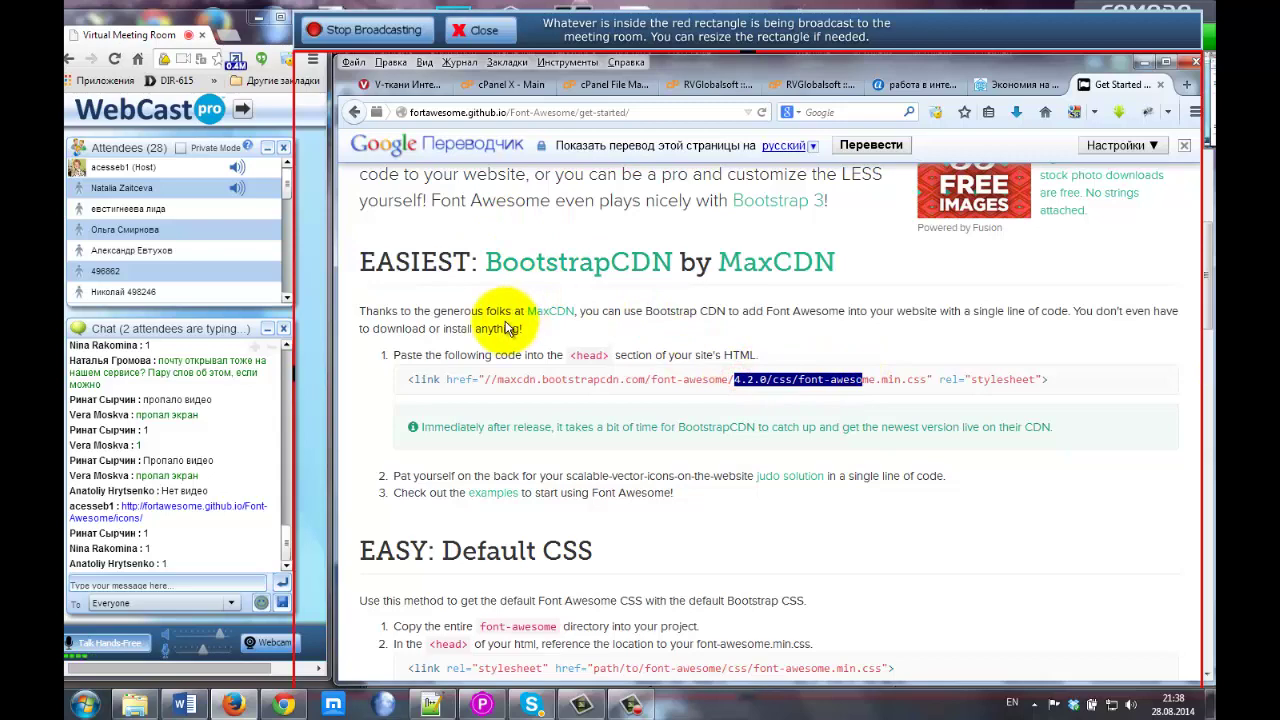
scroll(505, 321, down, 1)
scroll(505, 321, down, 1)
scroll(505, 321, down, 2)
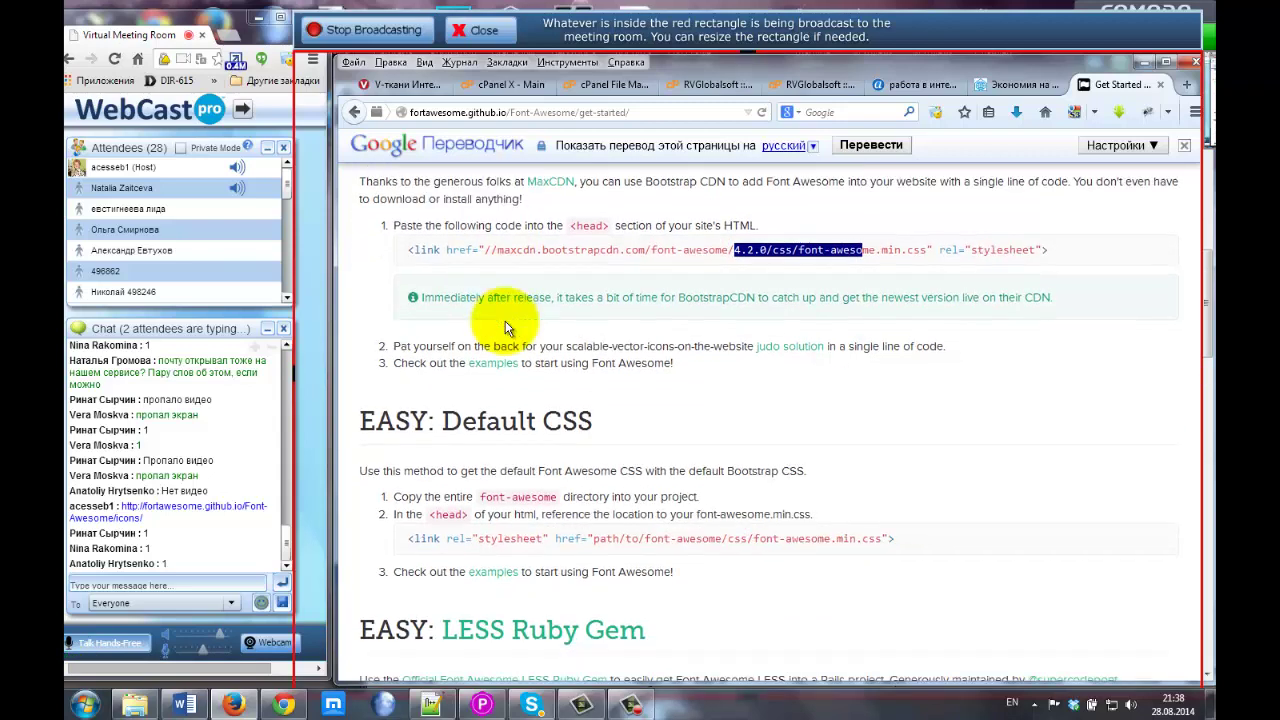
click(412, 369)
Highlight the EASY: Default CSS heading, the copy-the-directory instruction and the <head> tag.
drag(412, 369, 600, 370)
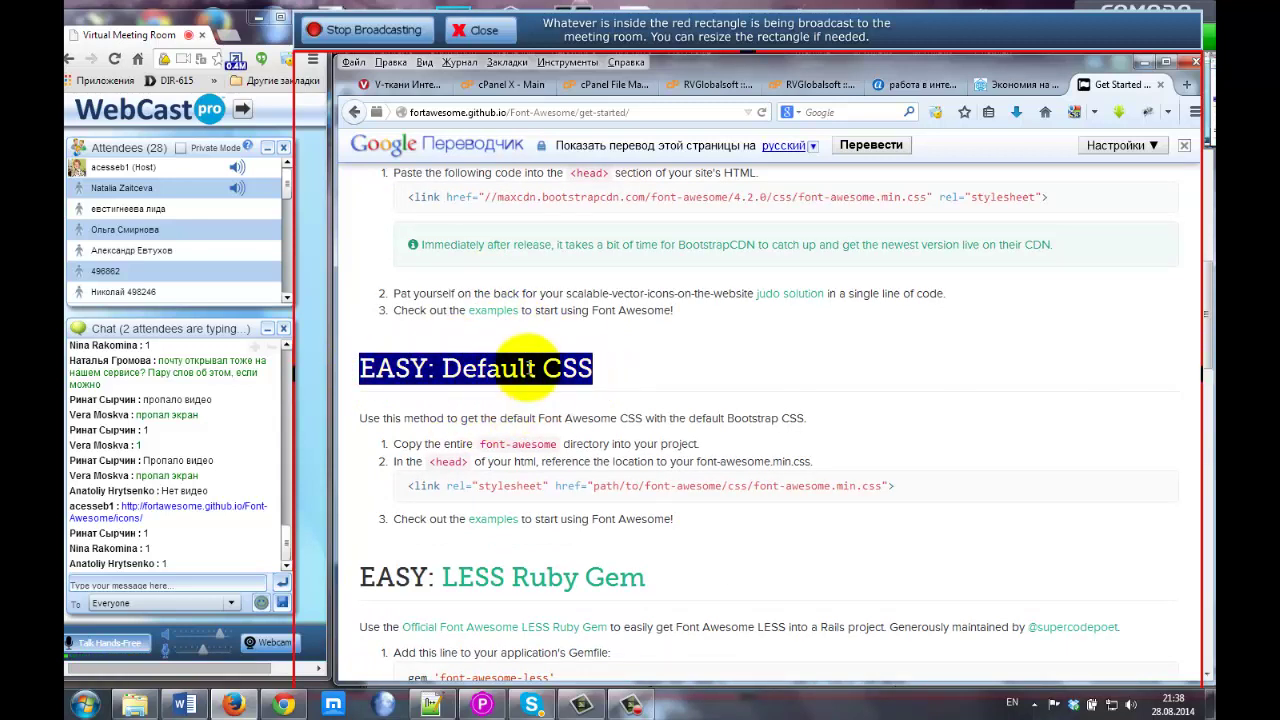
scroll(528, 369, down, 2)
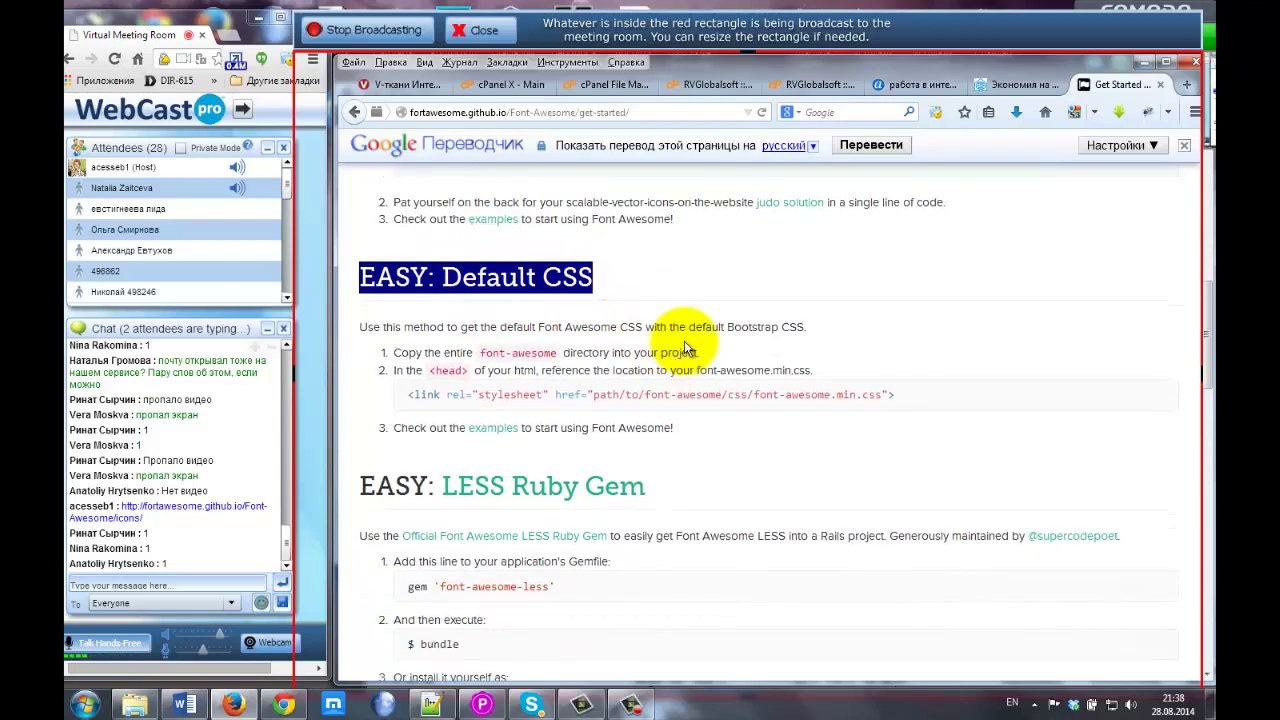
click(437, 327)
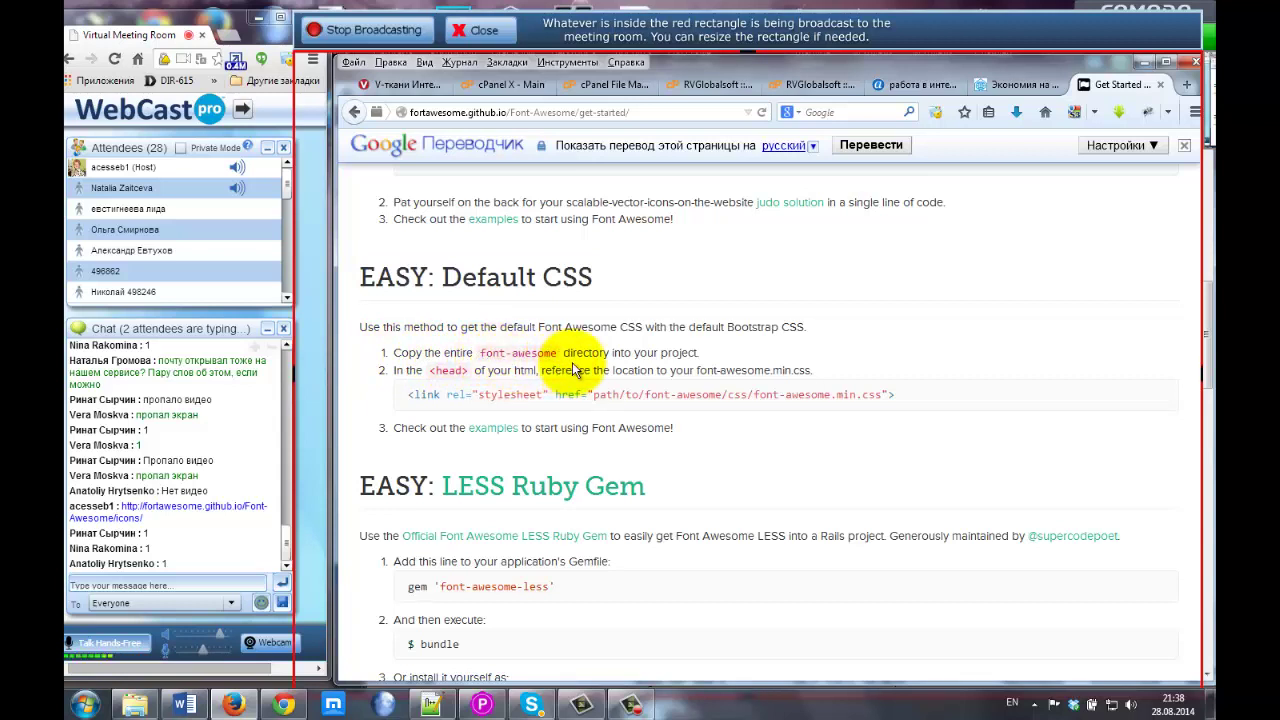
drag(563, 352, 704, 357)
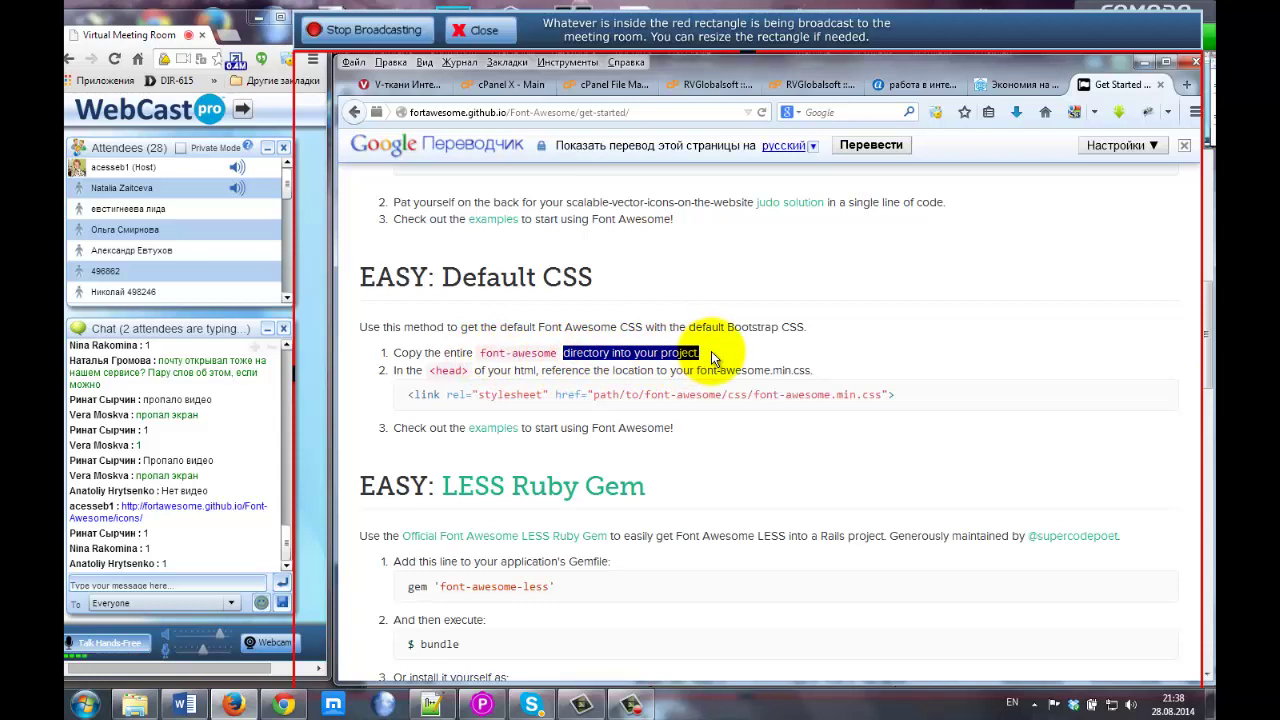
click(711, 351)
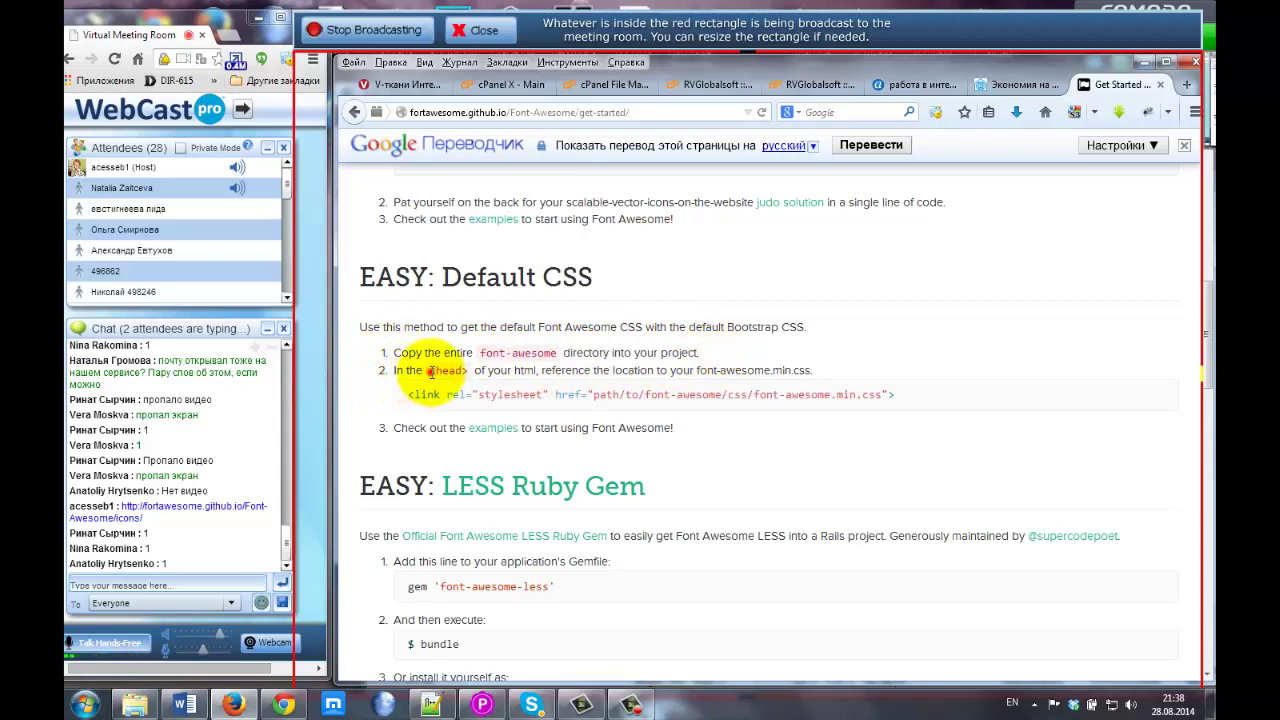
drag(430, 370, 473, 374)
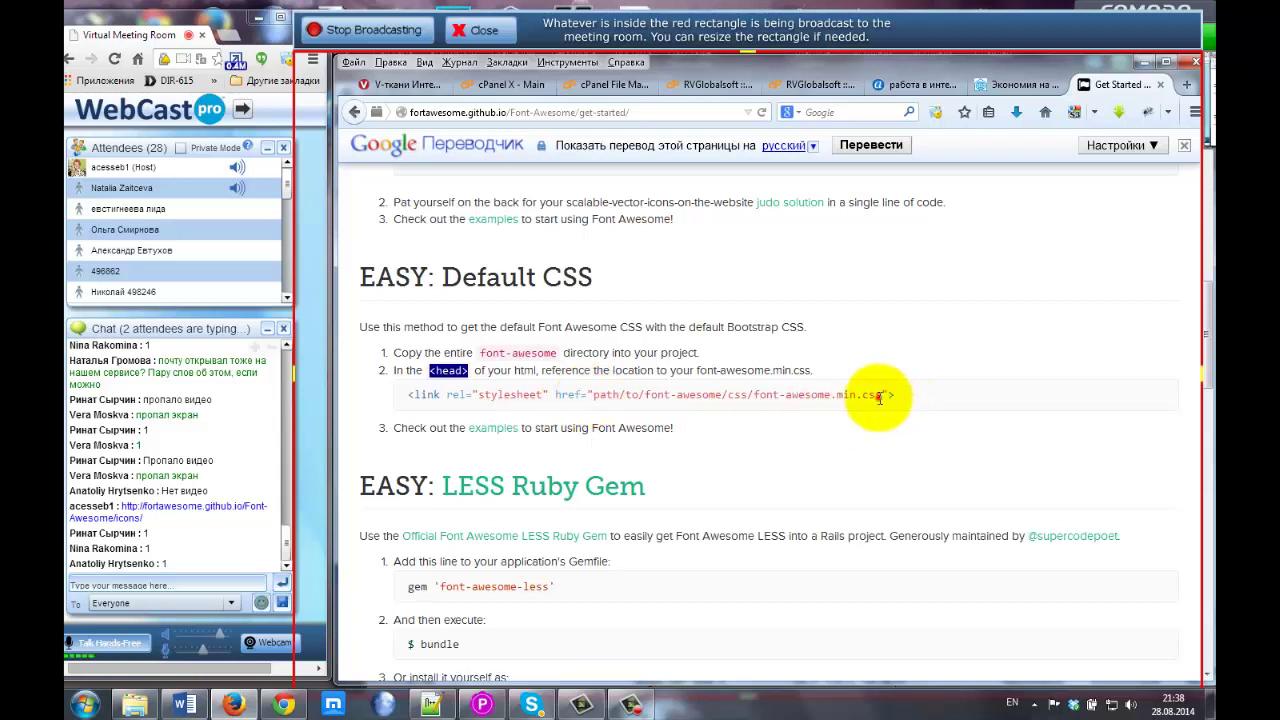
Highlight font-awesome.min.css and the font-awesome folder in the example stylesheet link path.
drag(880, 397, 753, 400)
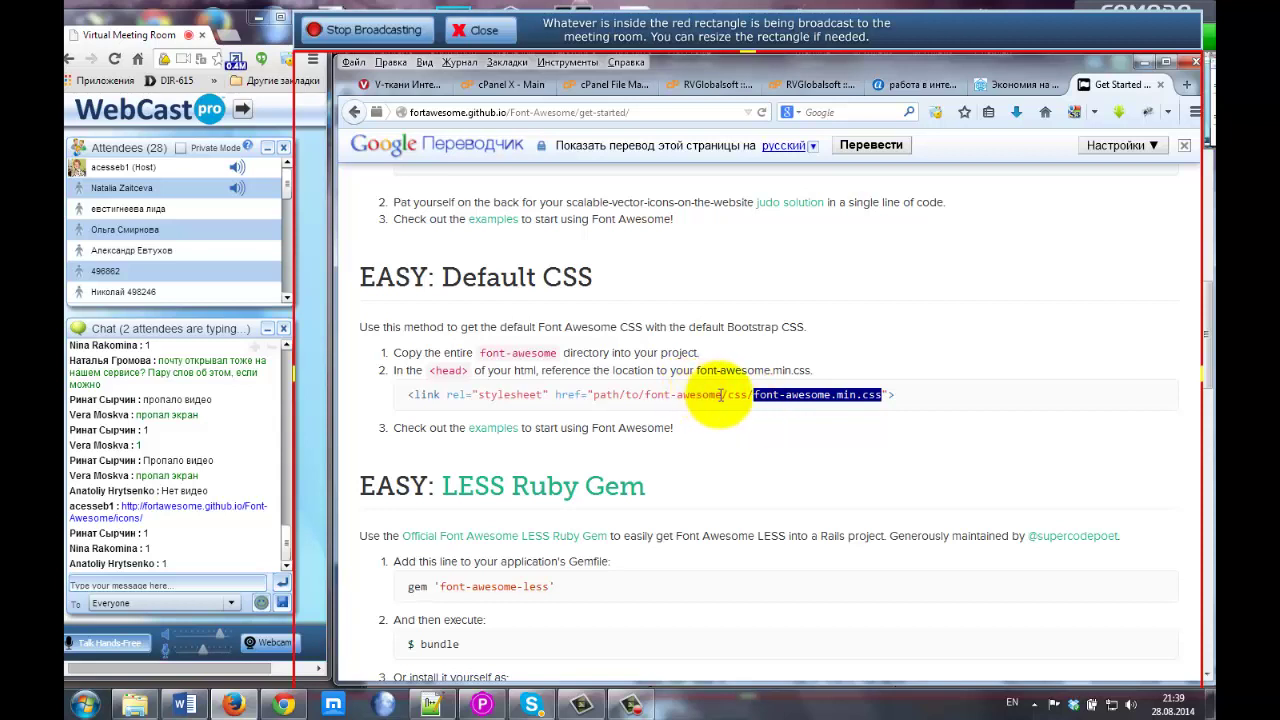
drag(723, 394, 831, 394)
click(839, 397)
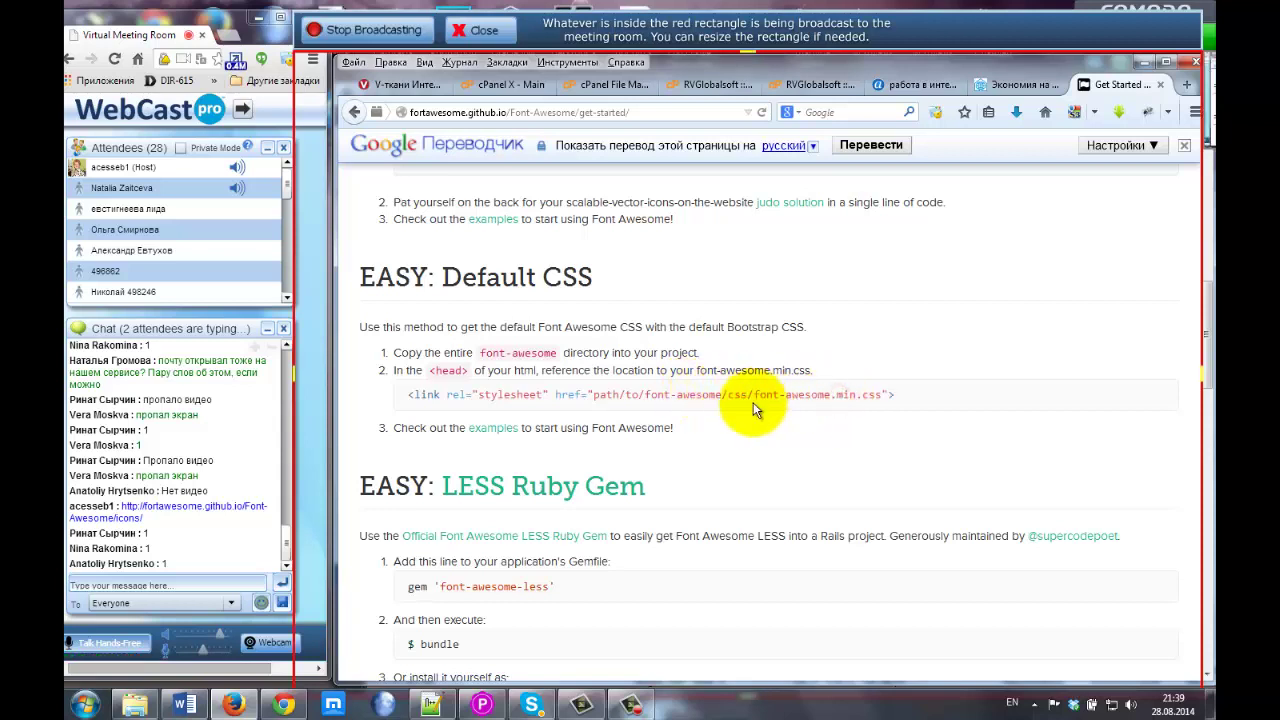
double_click(871, 394)
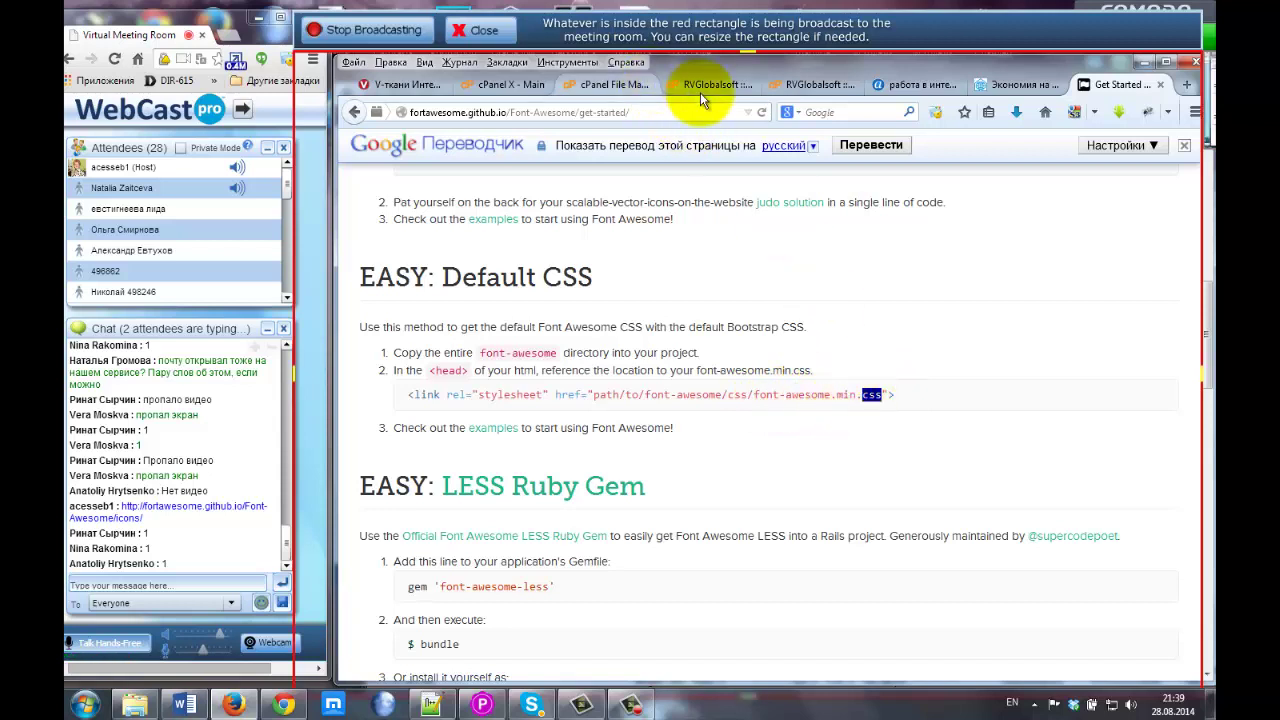
drag(753, 394, 882, 396)
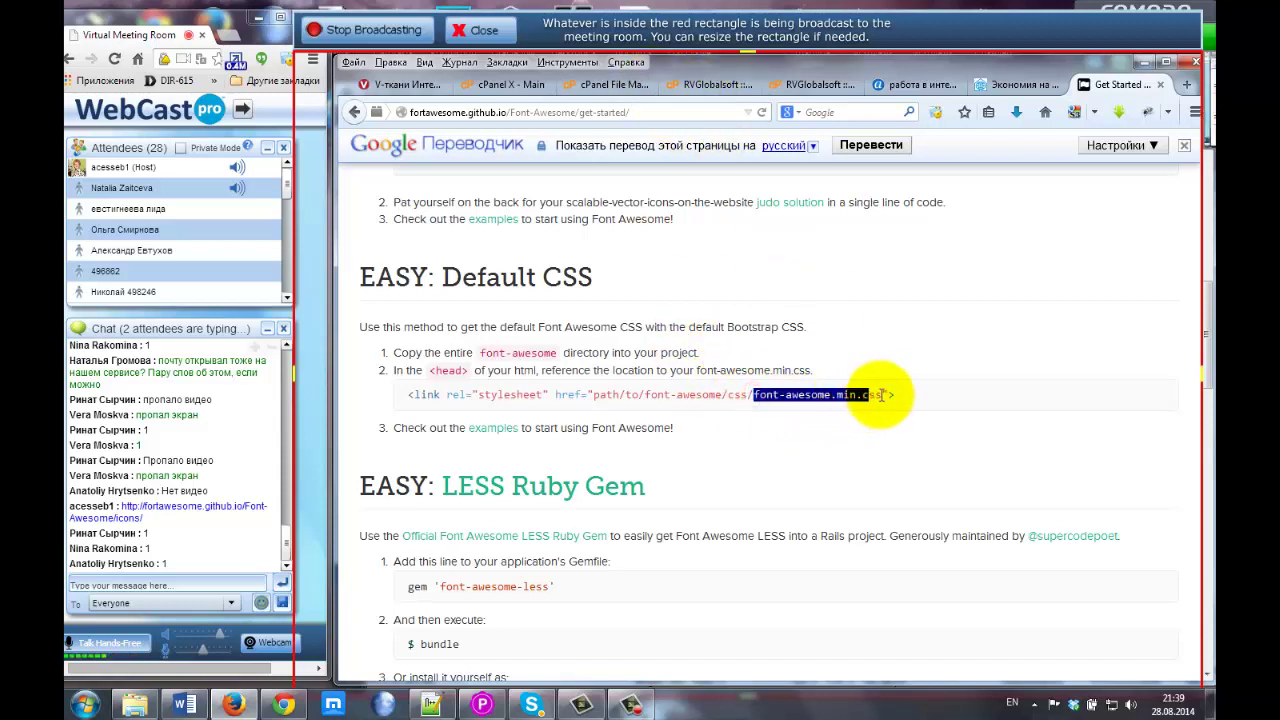
click(677, 85)
click(605, 85)
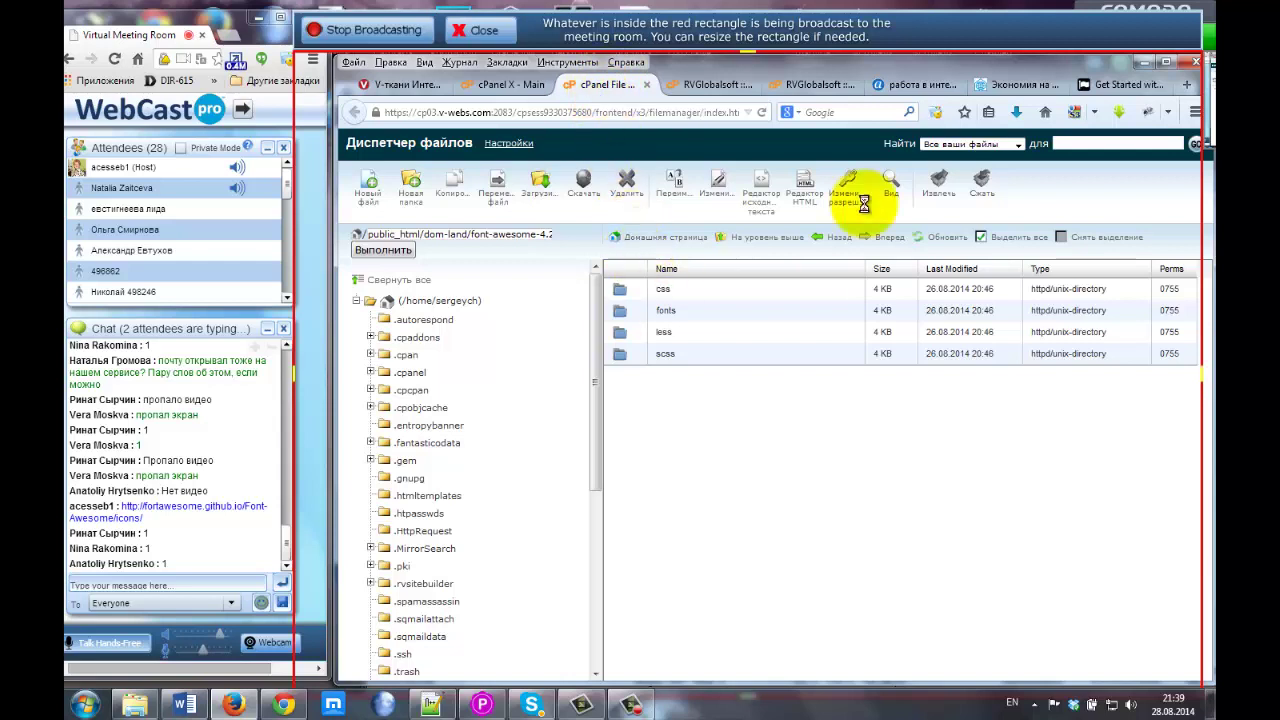
click(1111, 89)
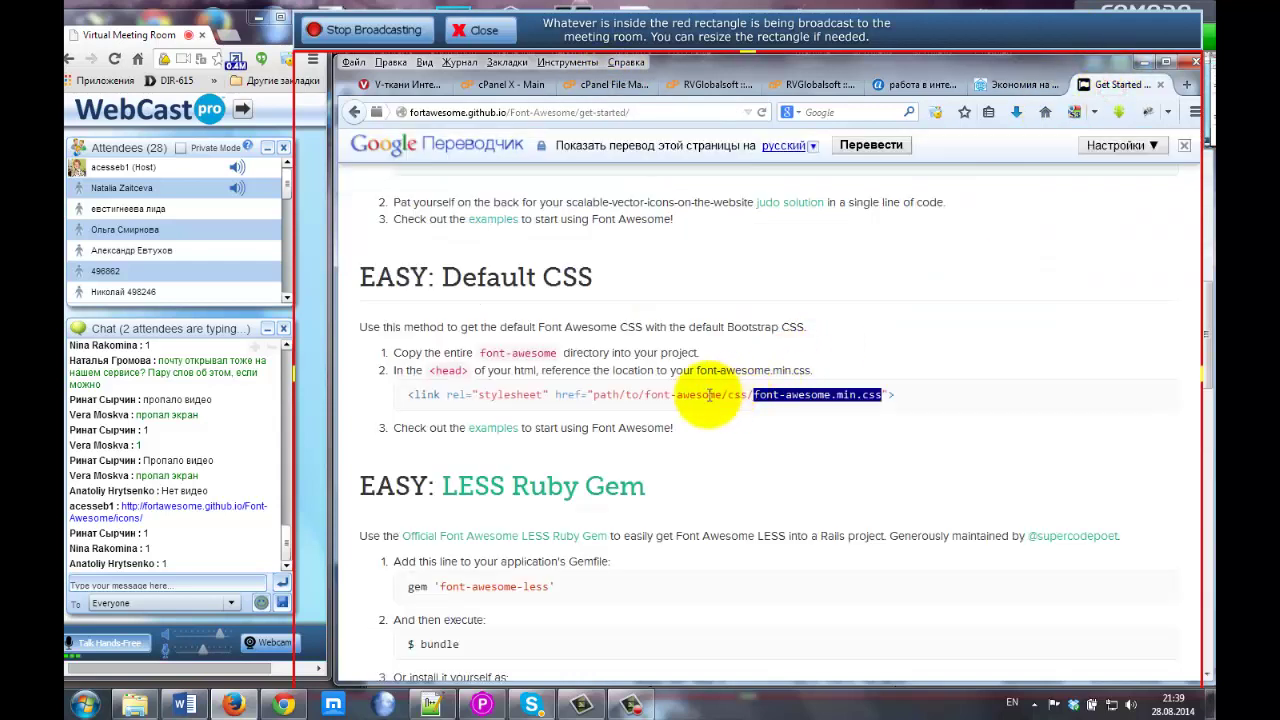
drag(645, 399, 726, 397)
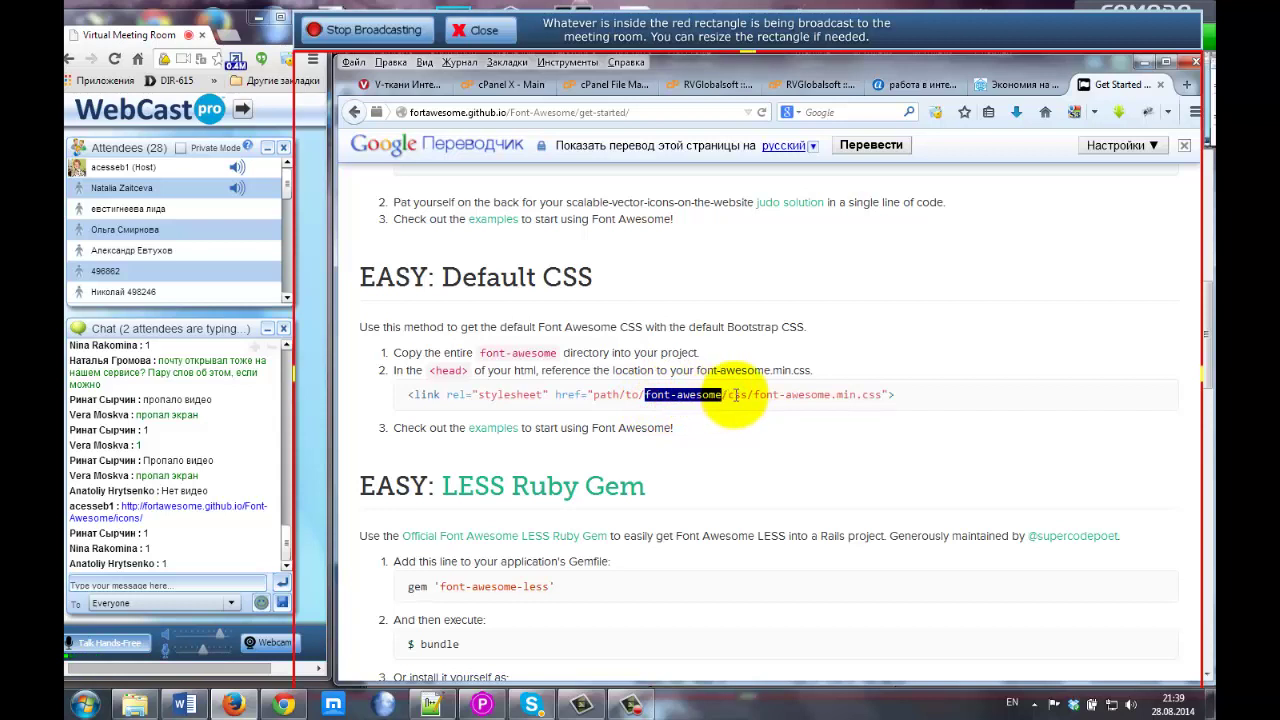
click(740, 396)
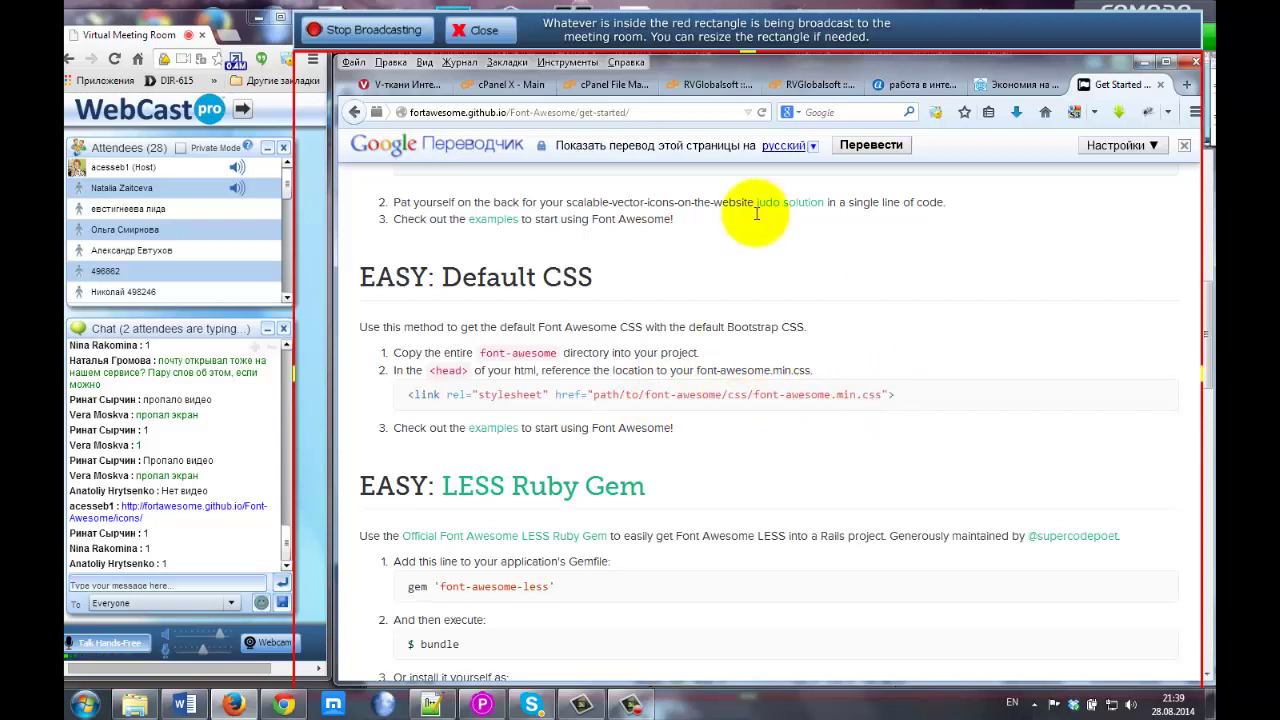
Open the css folder and select font-awesome.min.css's path after dom-land in the Copy dialog, then cancel.
click(570, 86)
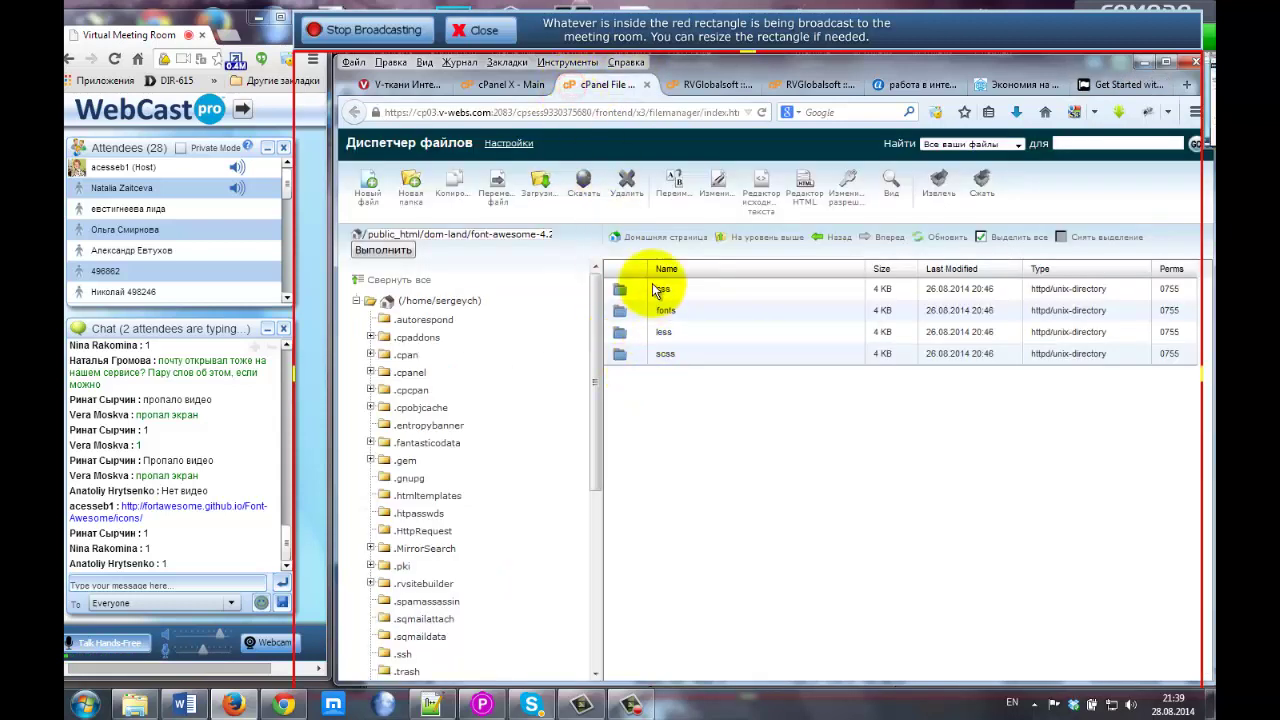
click(620, 290)
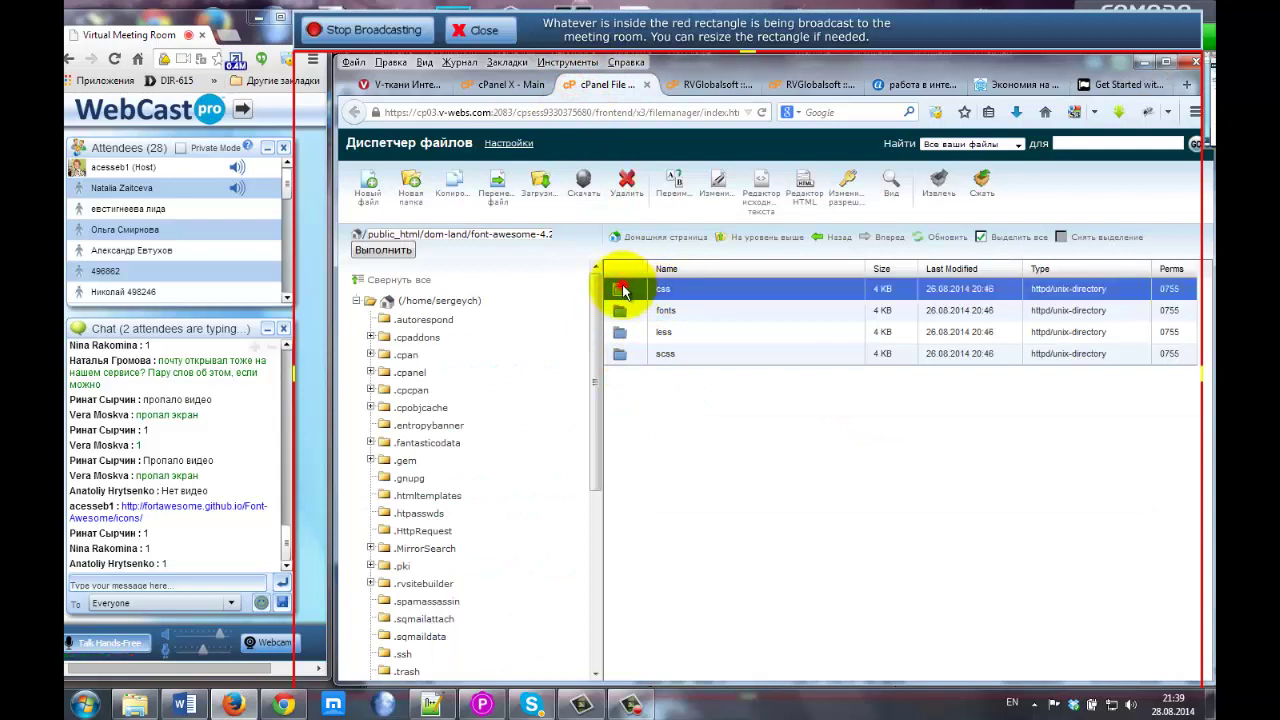
double_click(621, 290)
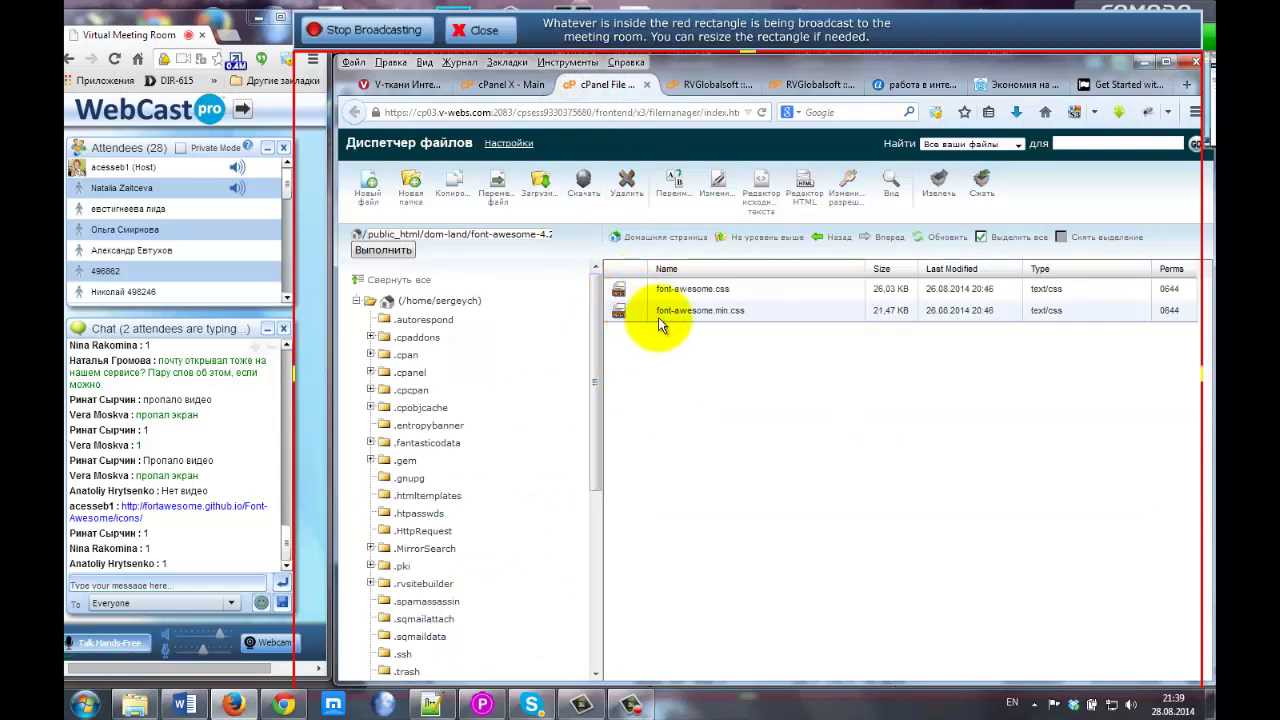
click(725, 310)
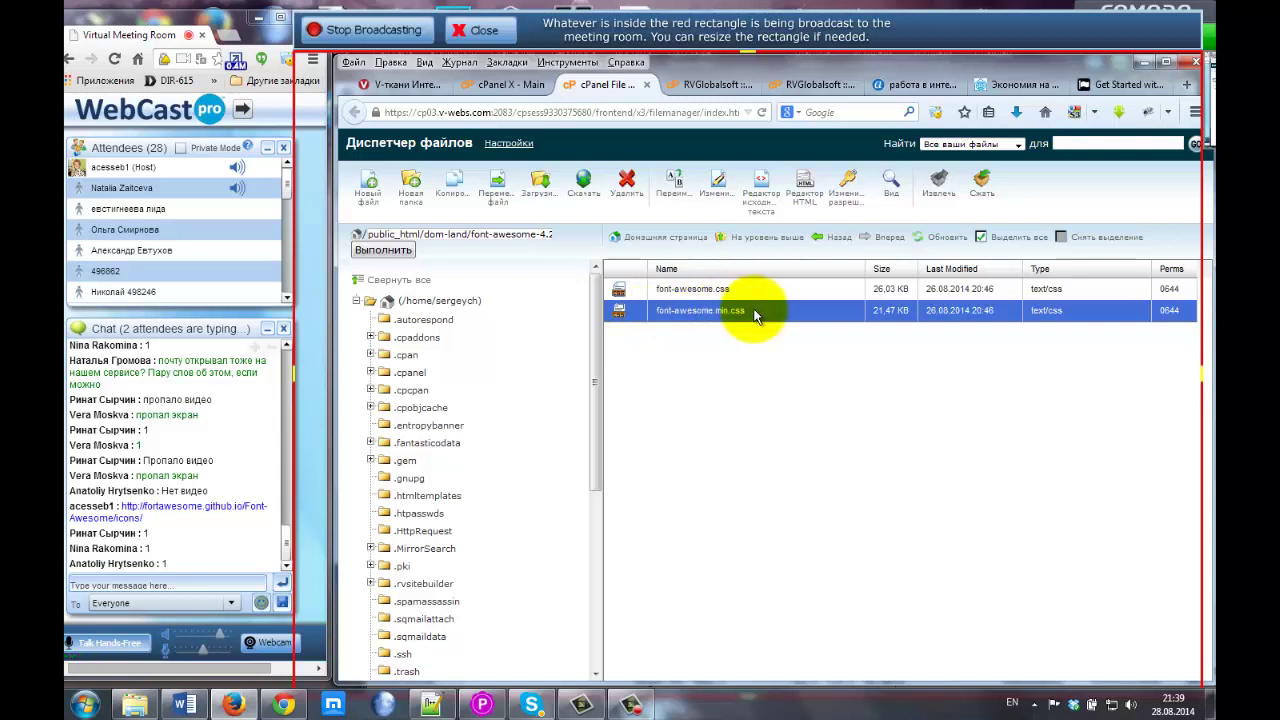
right_click(621, 314)
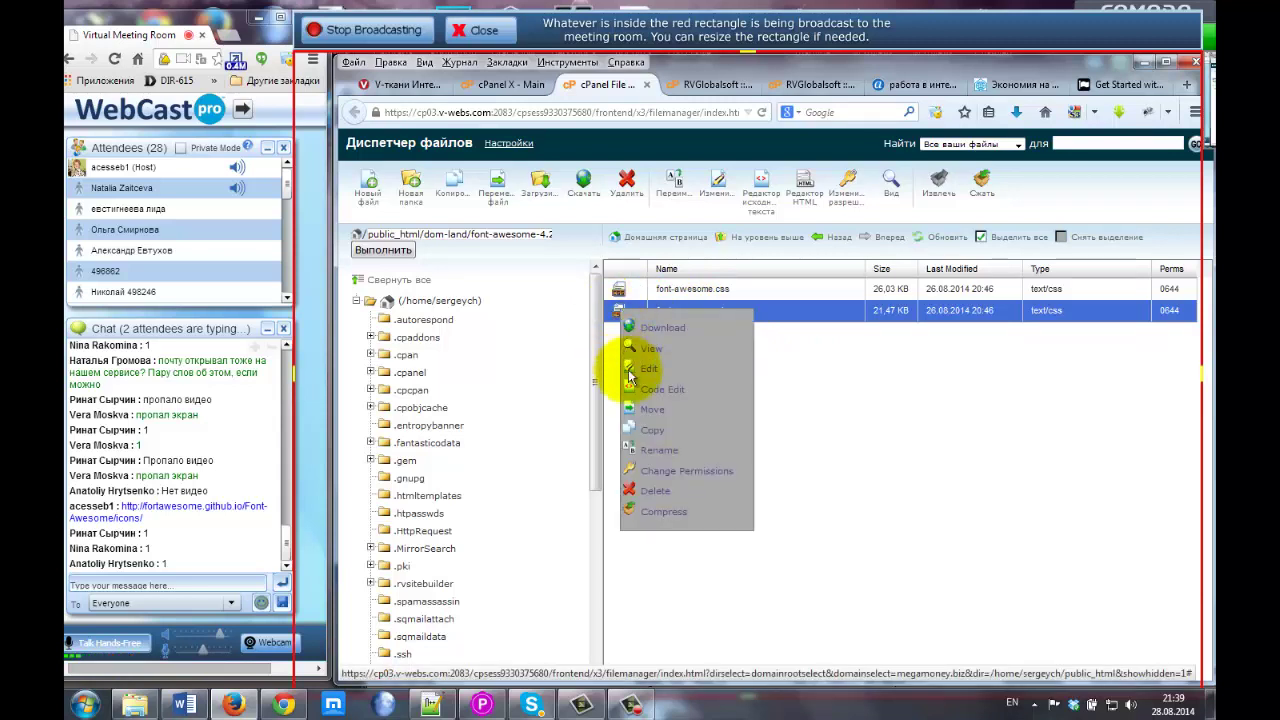
click(655, 433)
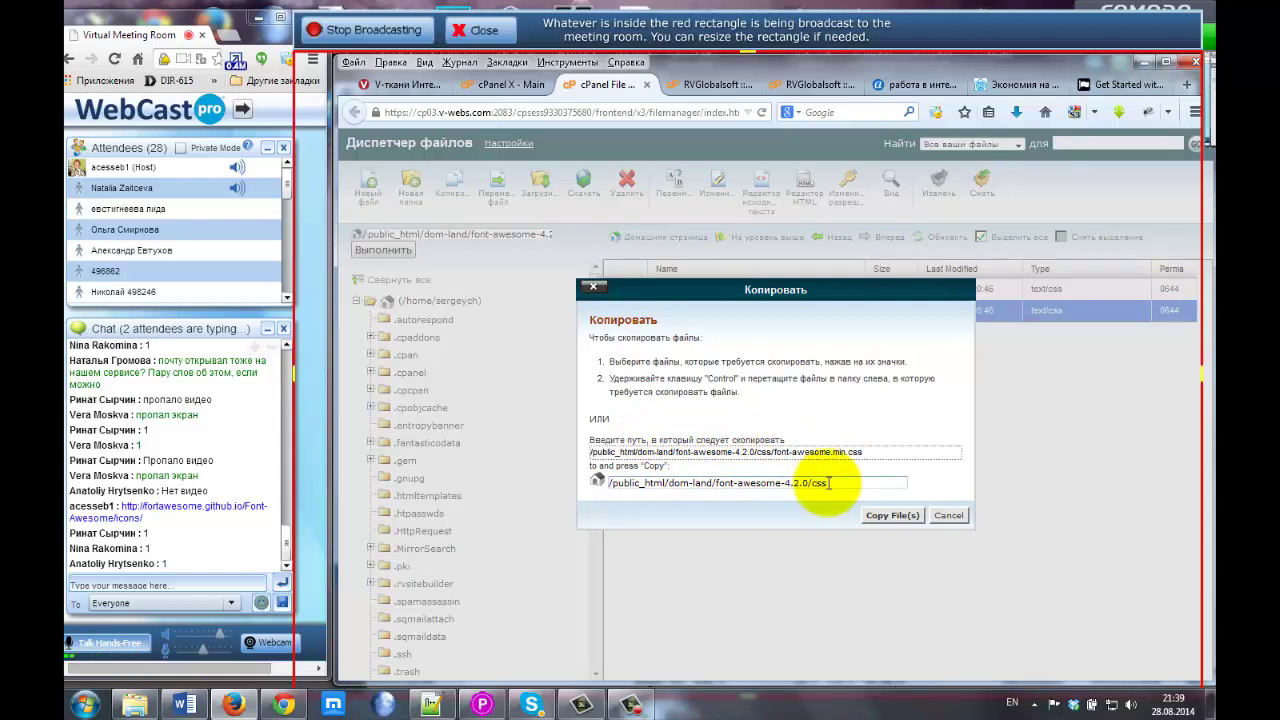
drag(828, 483, 677, 455)
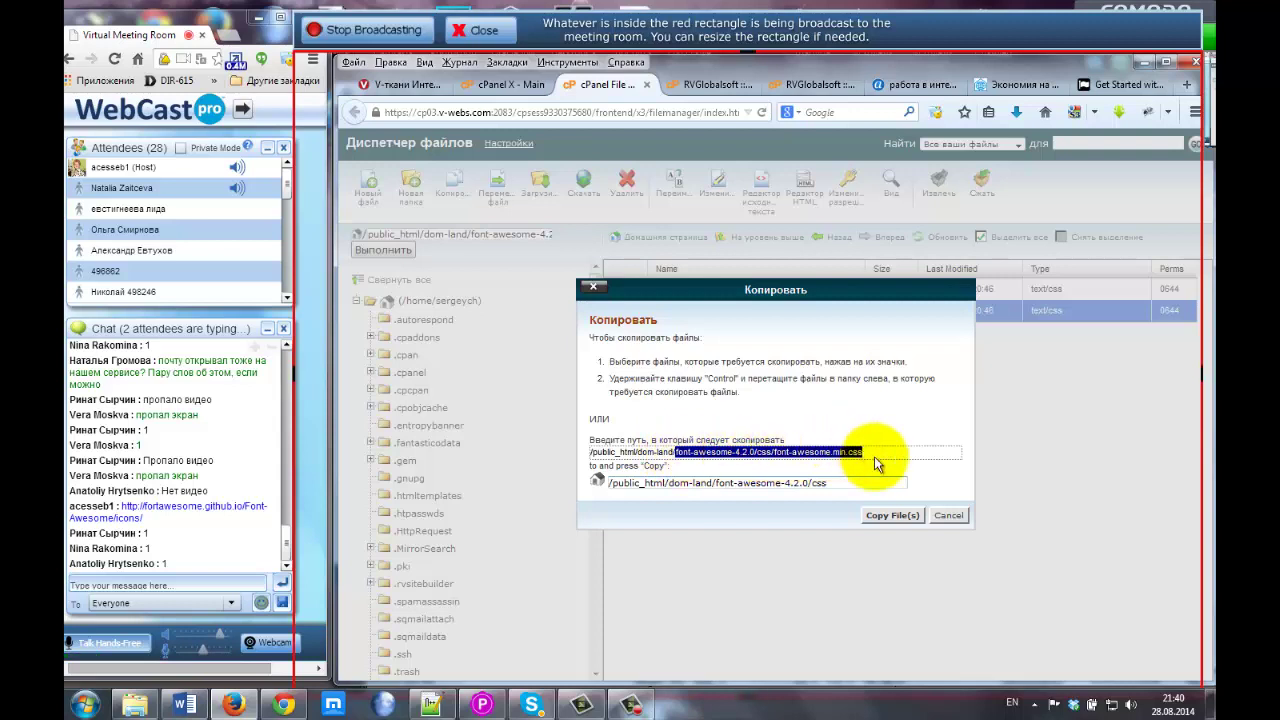
click(945, 516)
Paste the css path over the quoted line in Notepad++ and prefix it with '/'.
click(1112, 84)
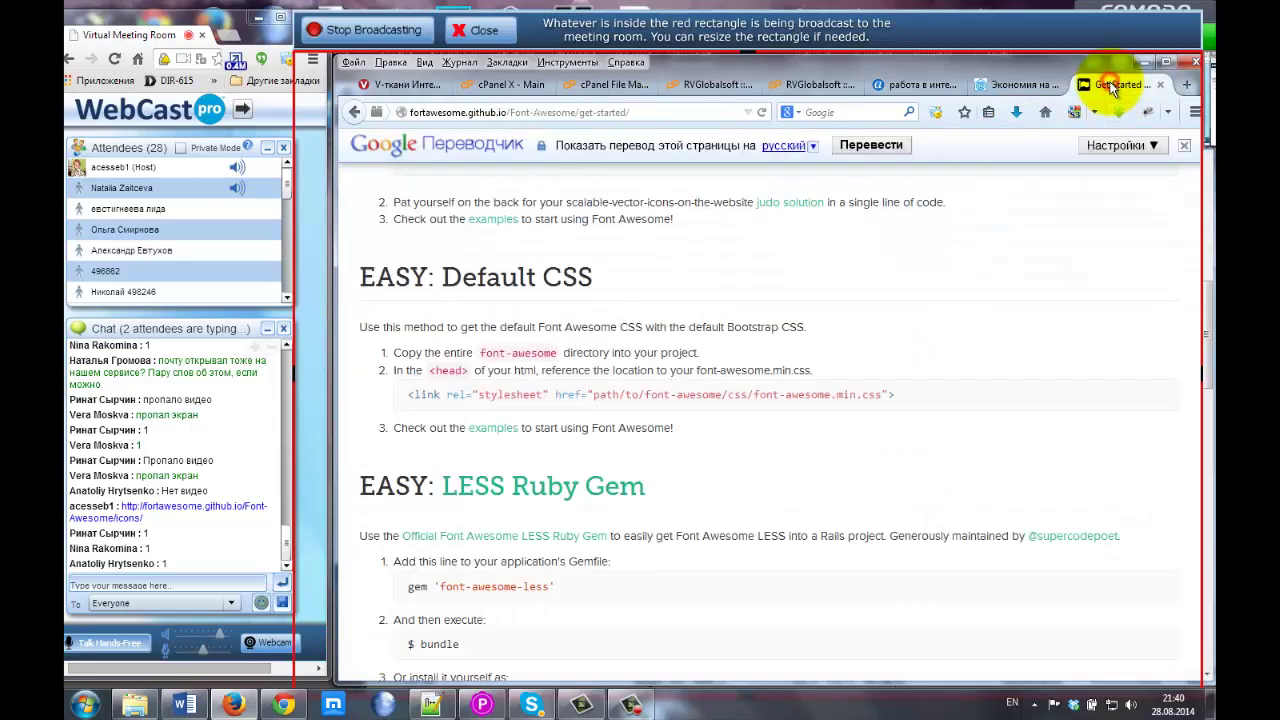
drag(645, 395, 880, 393)
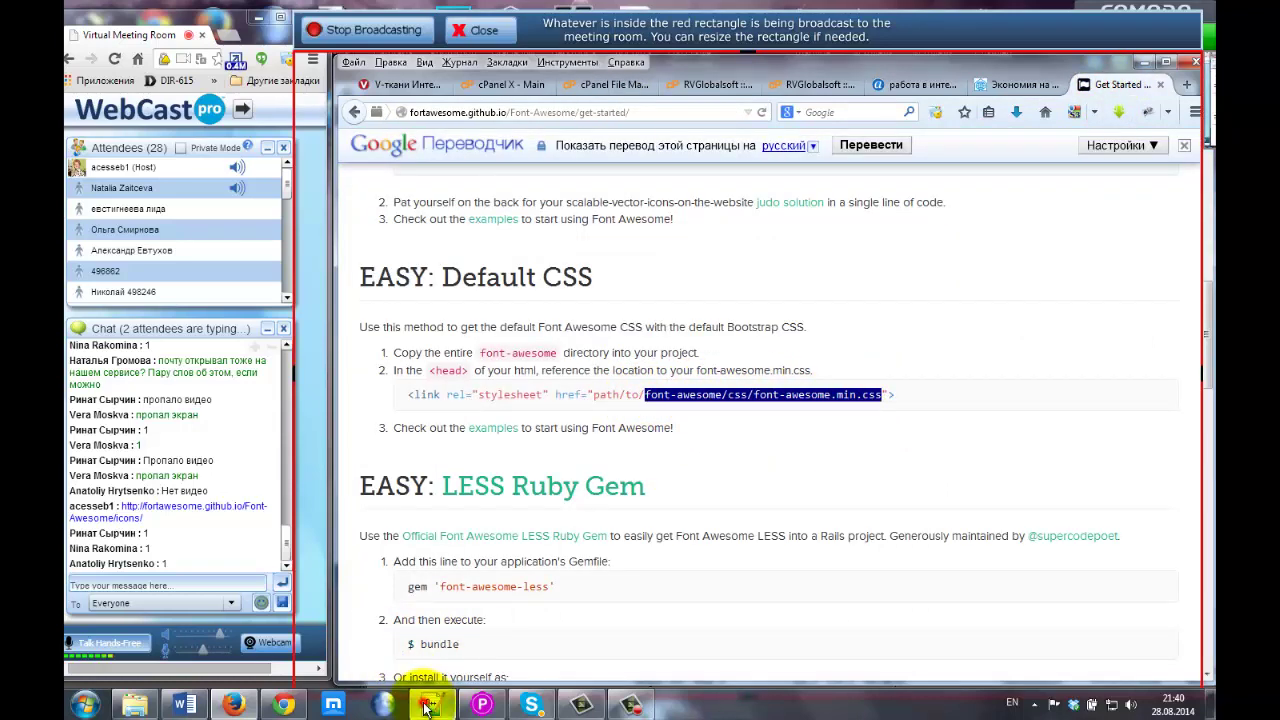
click(431, 705)
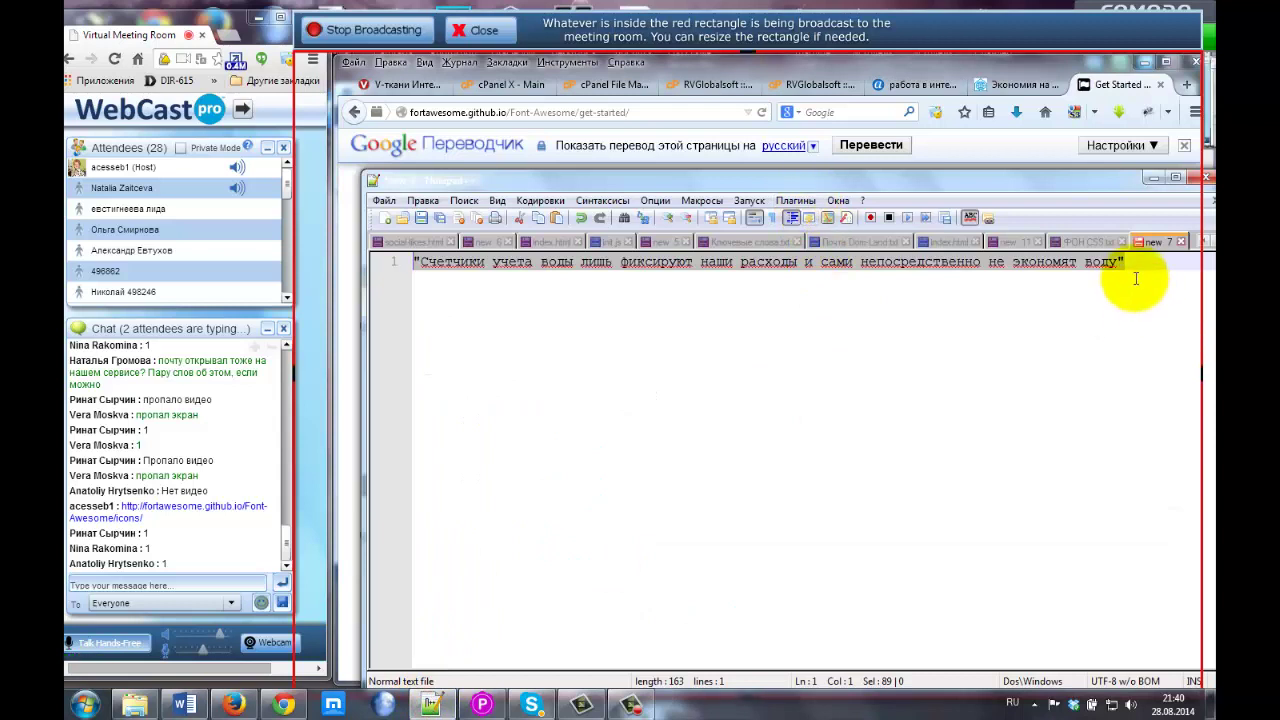
key(ctrl+v)
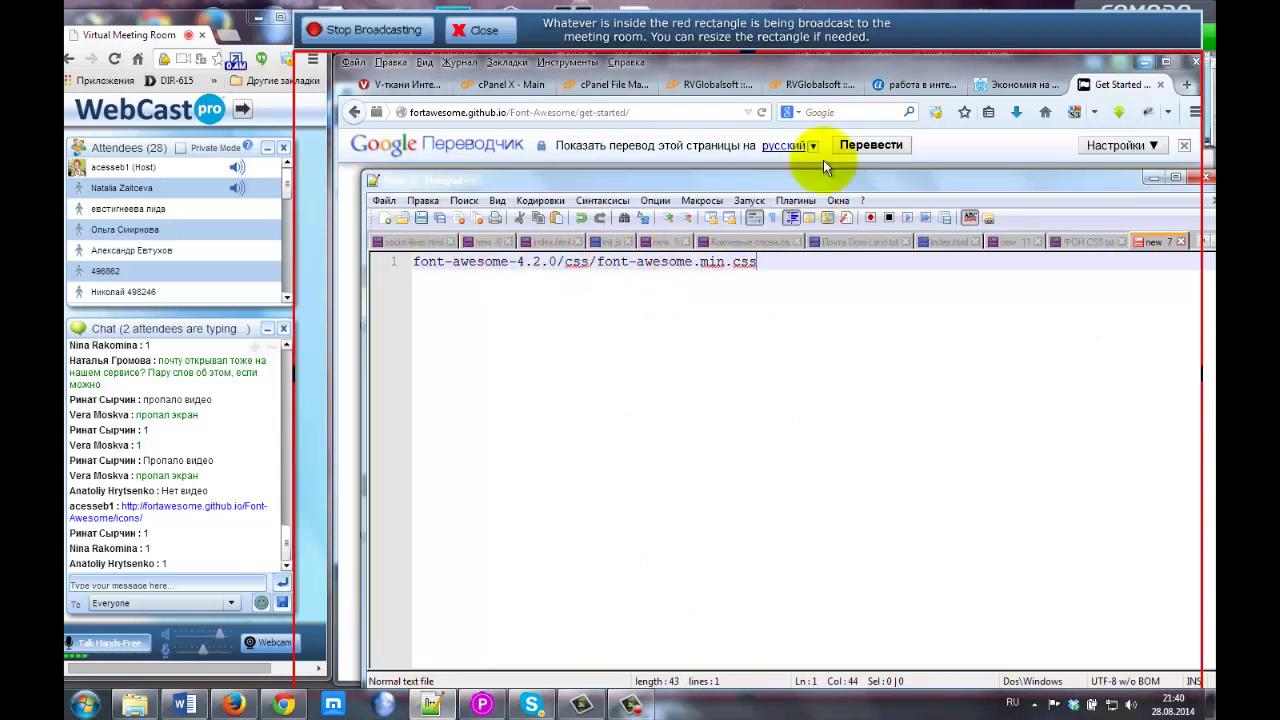
drag(822, 181, 884, 432)
click(786, 393)
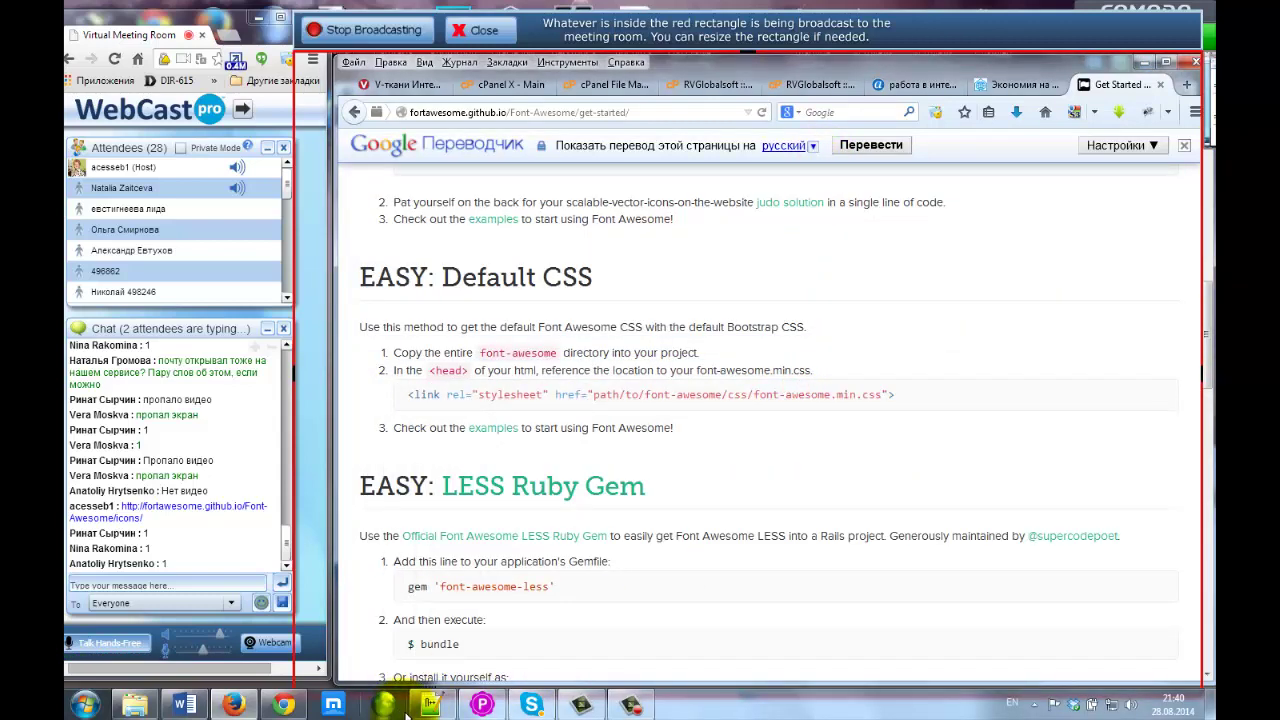
click(431, 705)
key(alt+shift)
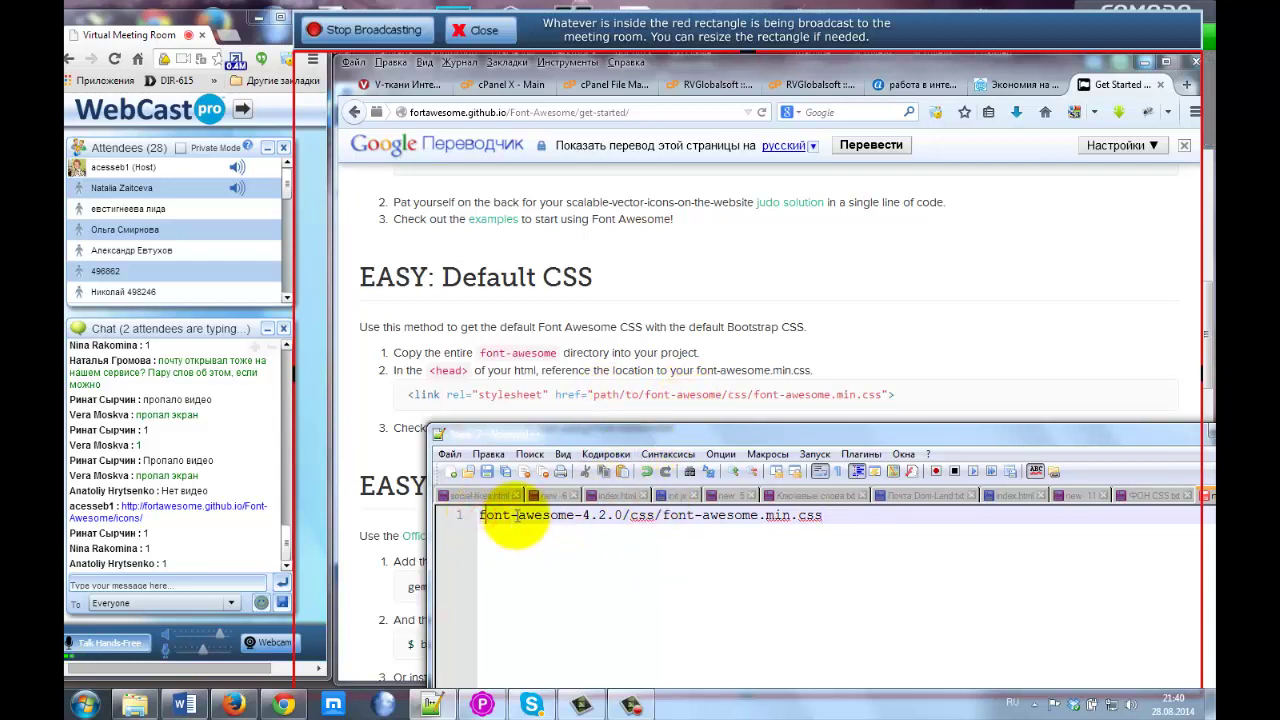
text(/)
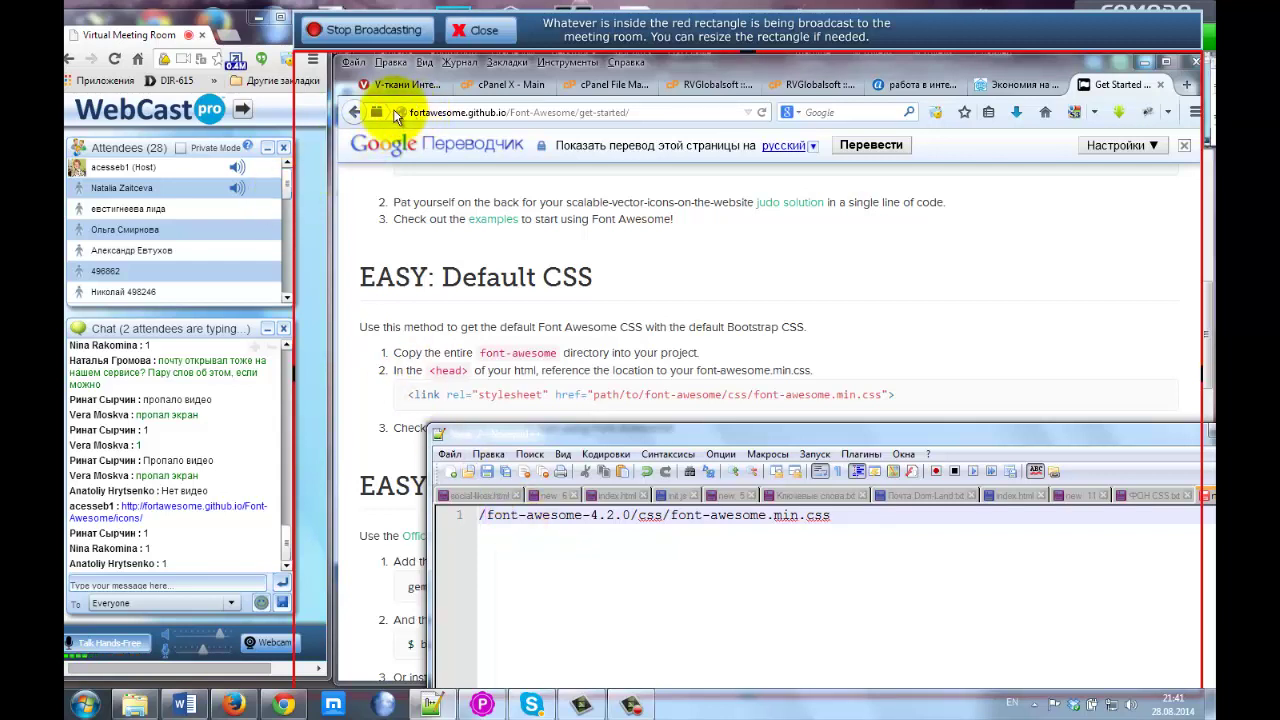
Copy the dom-land page address from the browser's address bar.
click(645, 112)
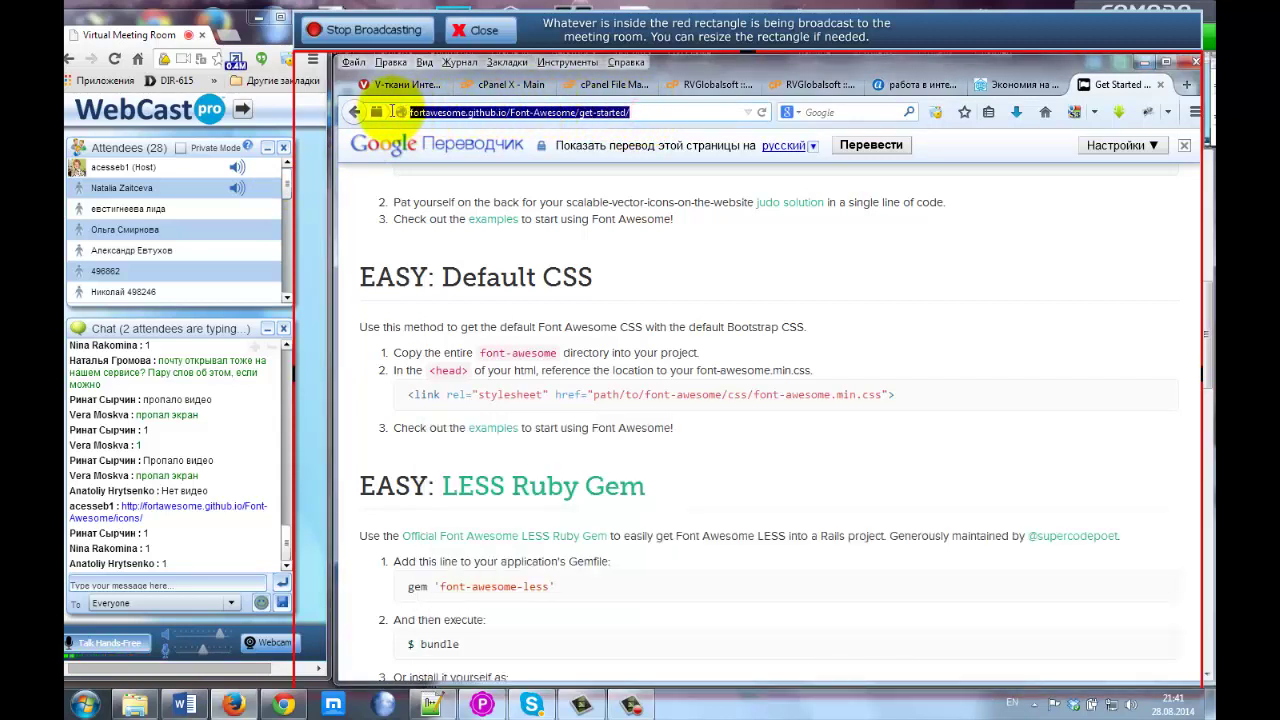
click(920, 85)
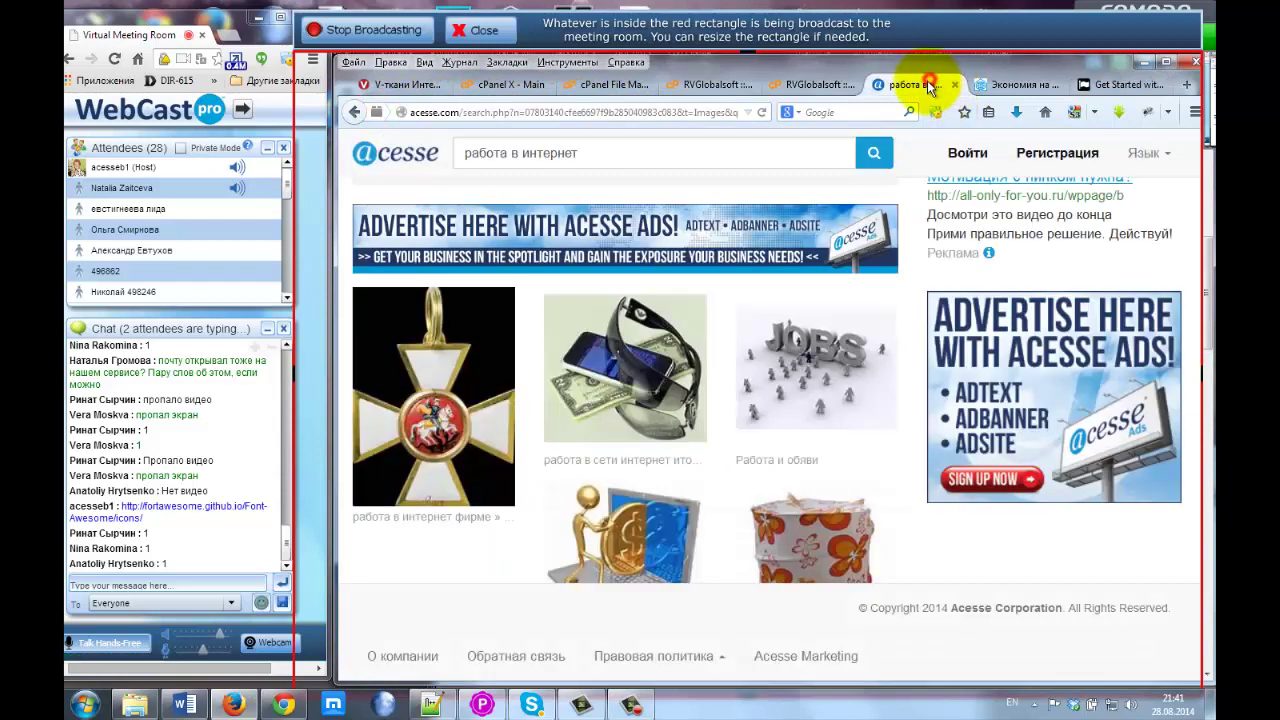
drag(650, 112, 360, 114)
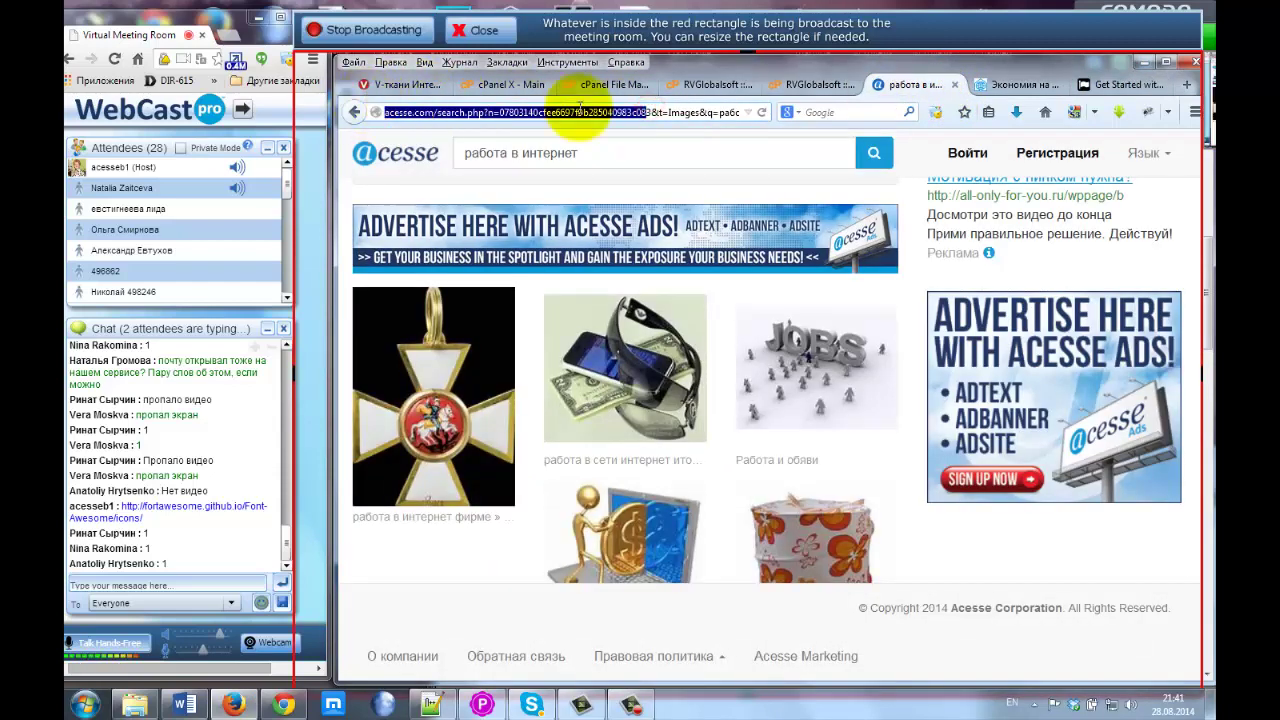
click(1025, 85)
drag(590, 112, 390, 101)
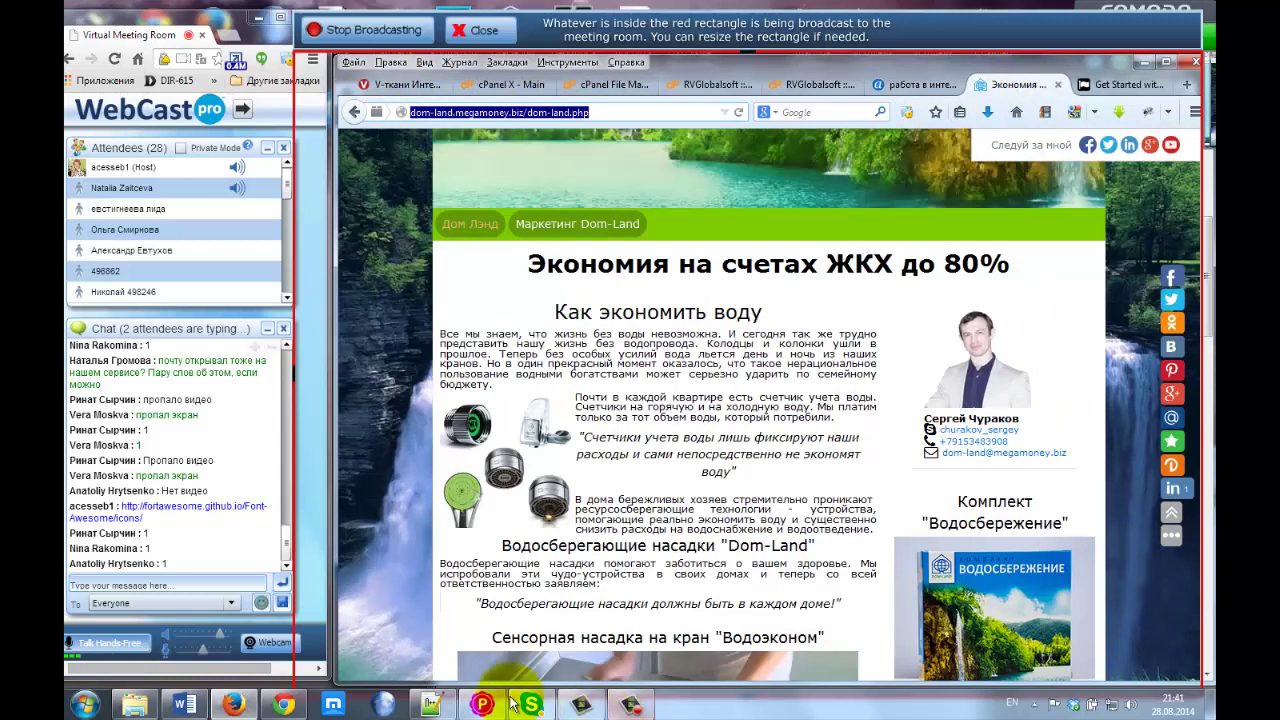
In Notepad++, add blank lines above the css path and paste the address on line 2.
click(431, 705)
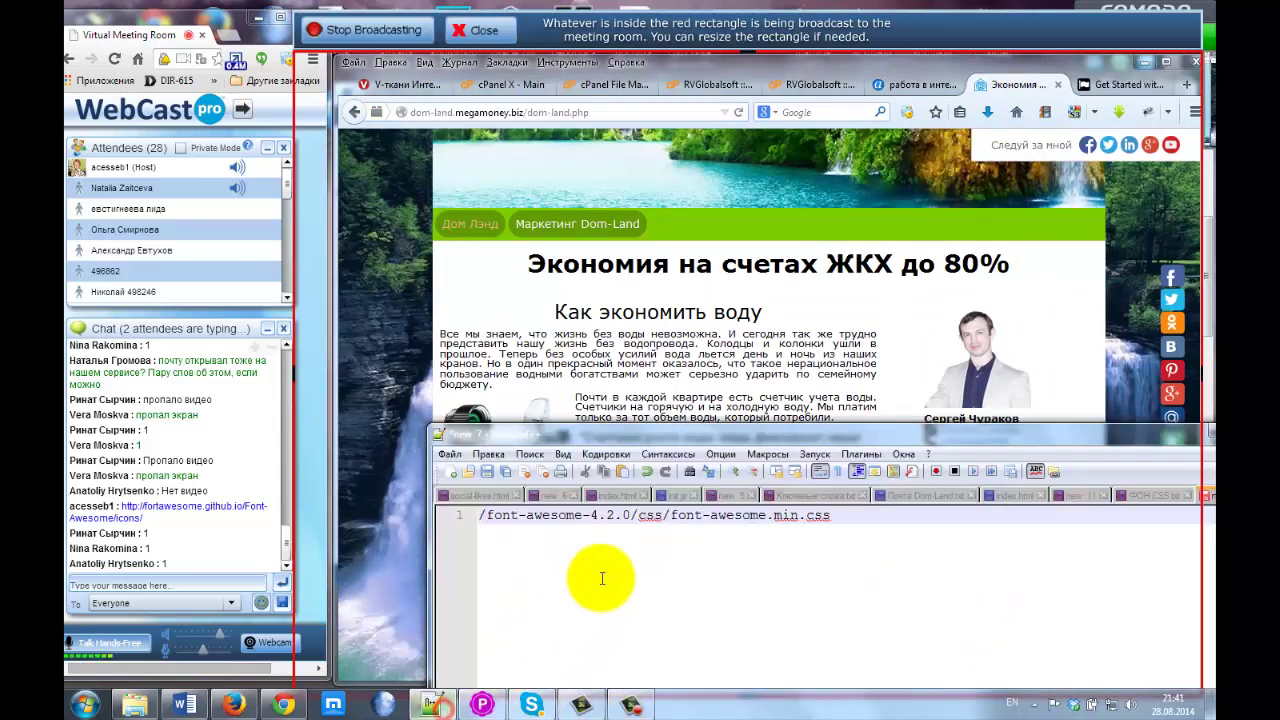
click(860, 526)
key(Home)
key(Return)
key(Return)
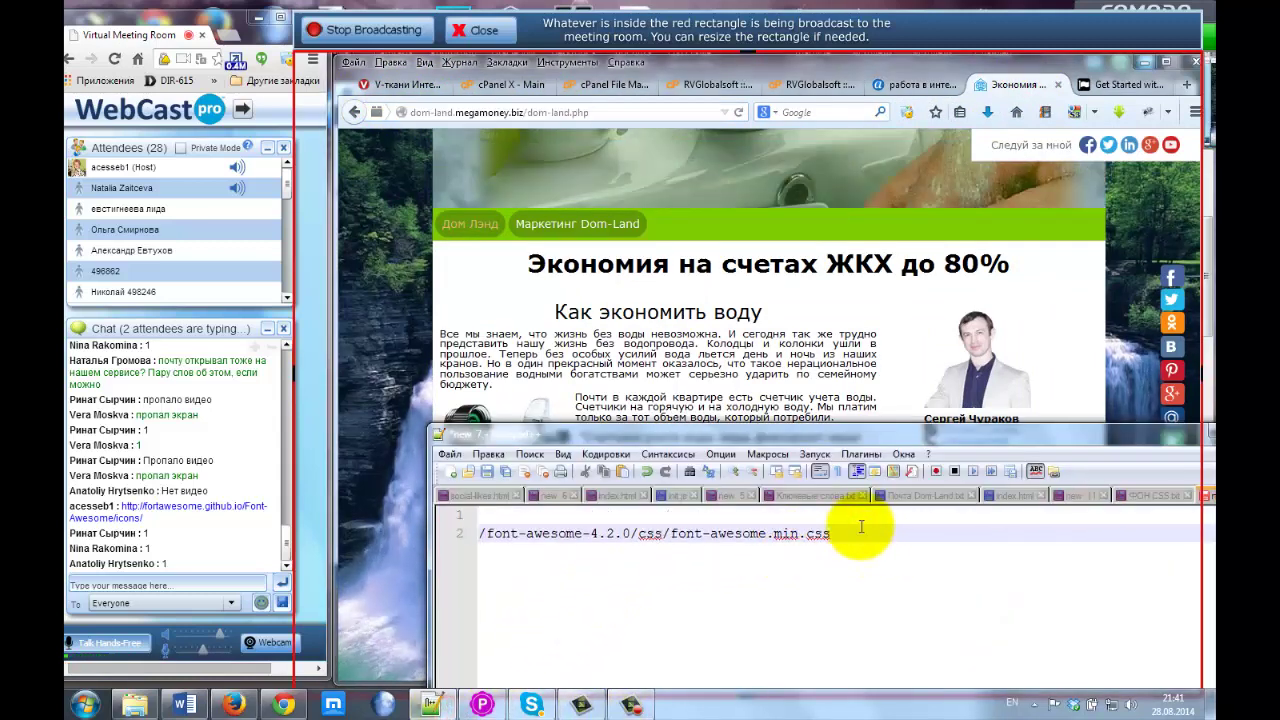
key(Up)
key(Return)
key(Up)
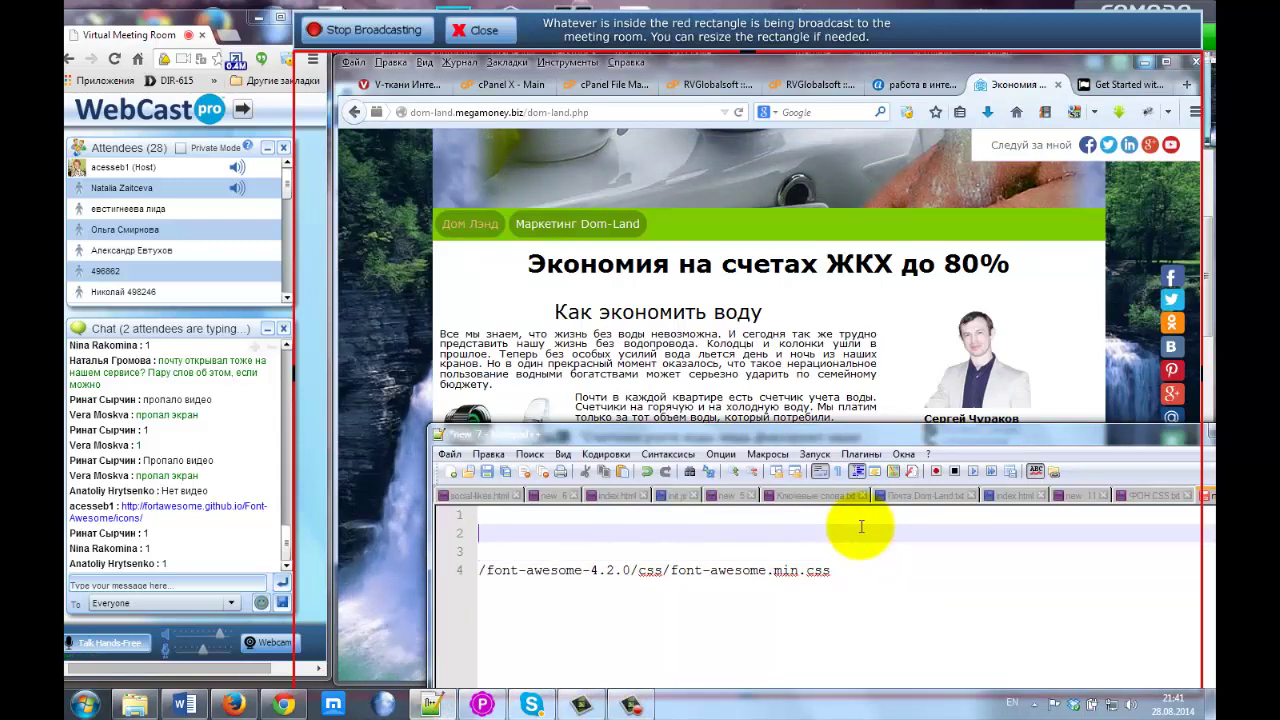
key(ctrl+v)
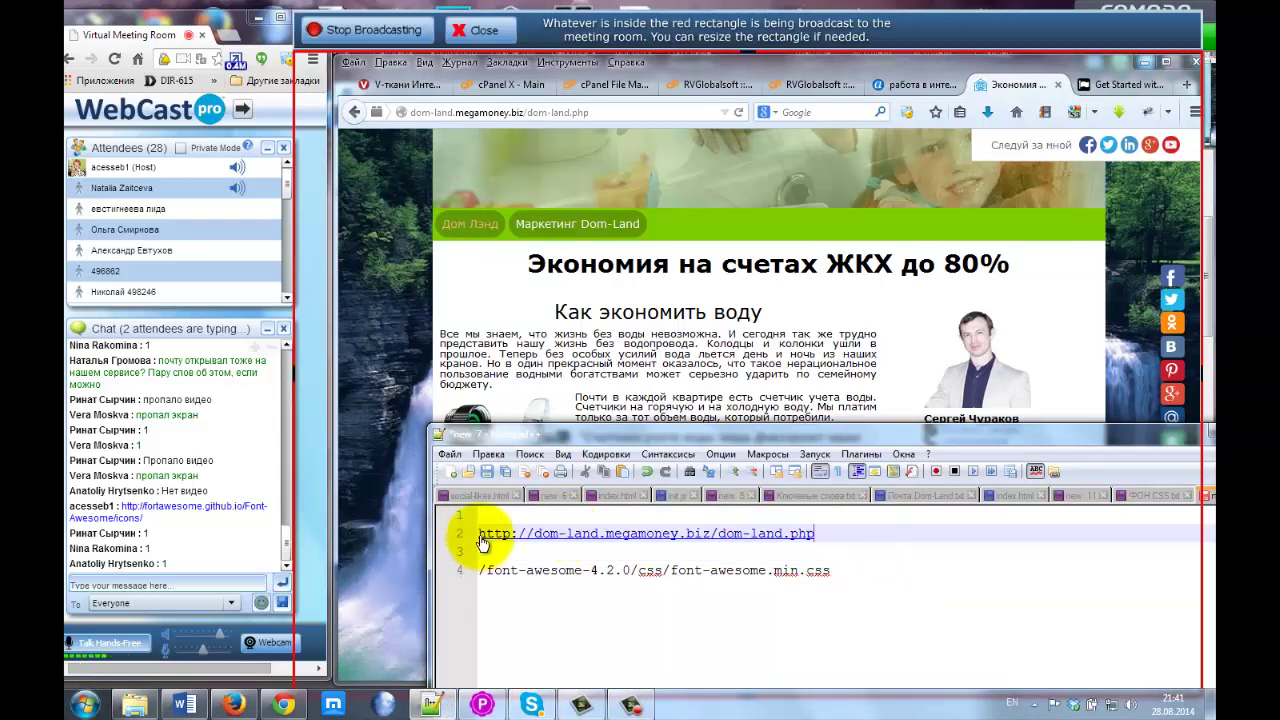